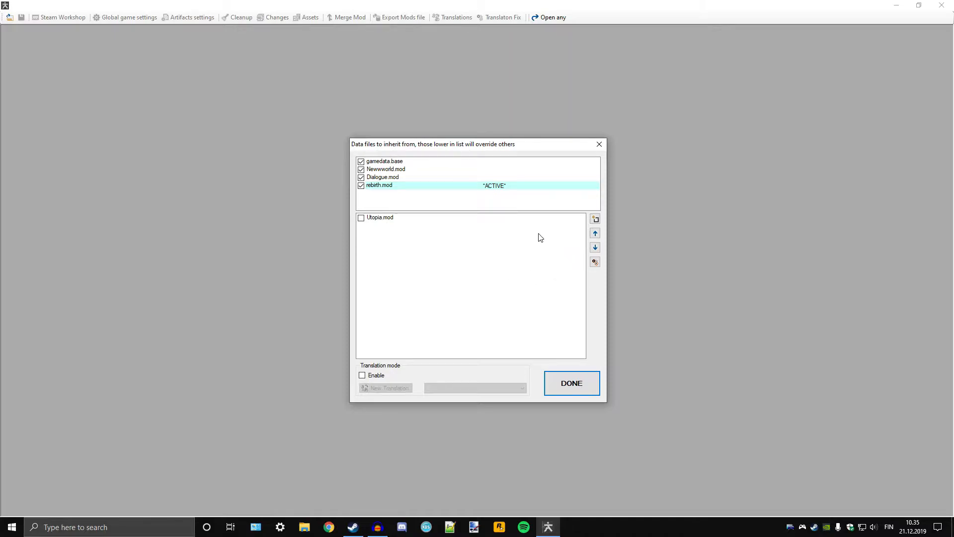
Step: Create a new mod named Test from the data files window
drag(459, 144, 474, 111)
mouse_move(391, 143)
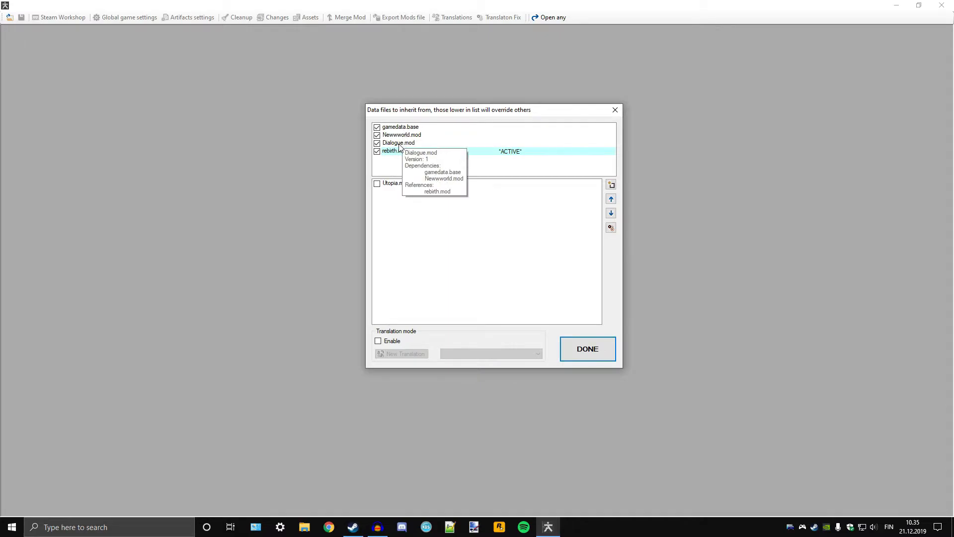
mouse_move(411, 127)
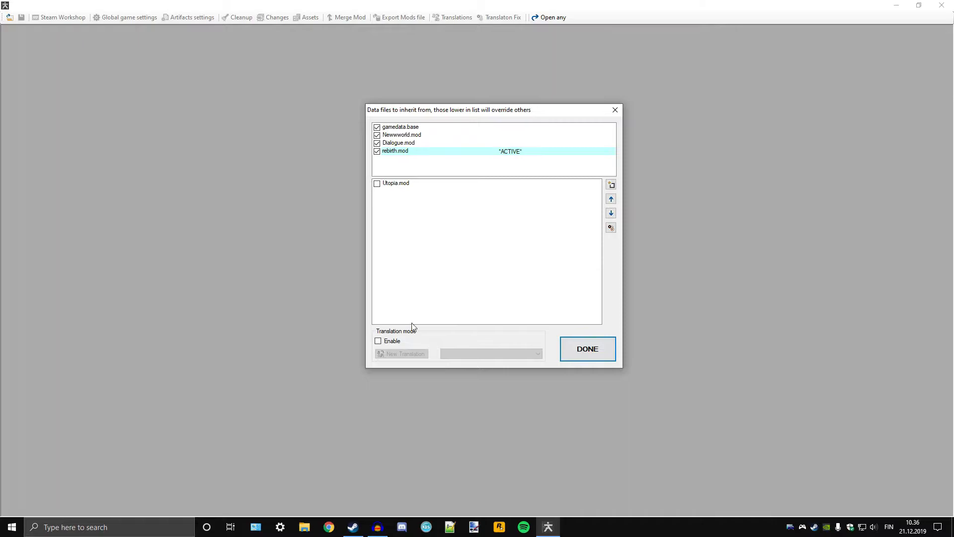
click(611, 185)
drag(109, 47, 292, 188)
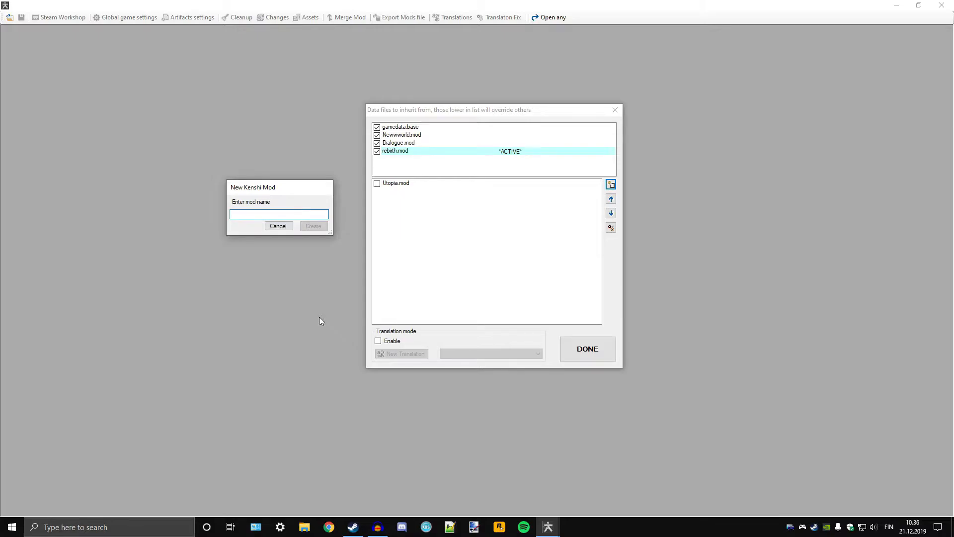
text(Test)
click(315, 227)
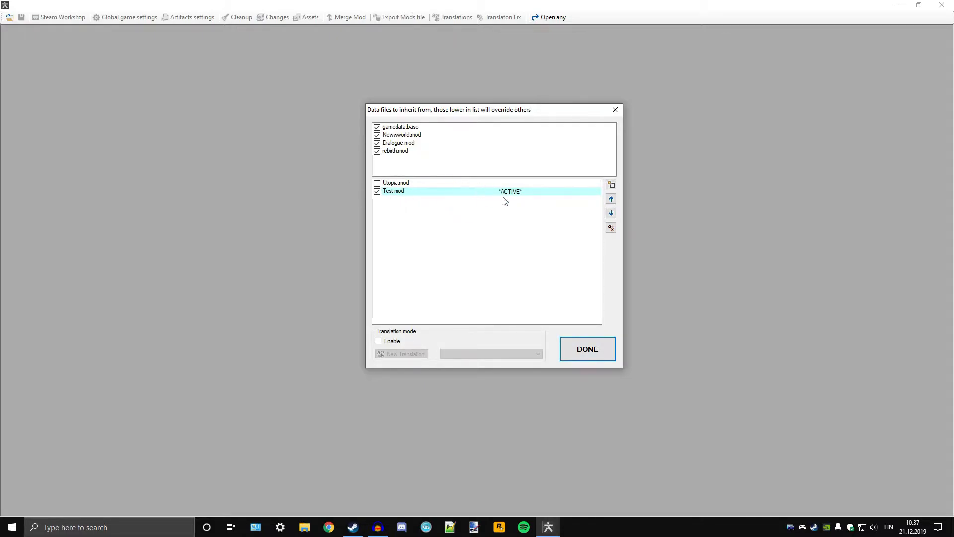
click(447, 151)
click(452, 135)
click(453, 128)
click(452, 138)
click(450, 142)
click(446, 151)
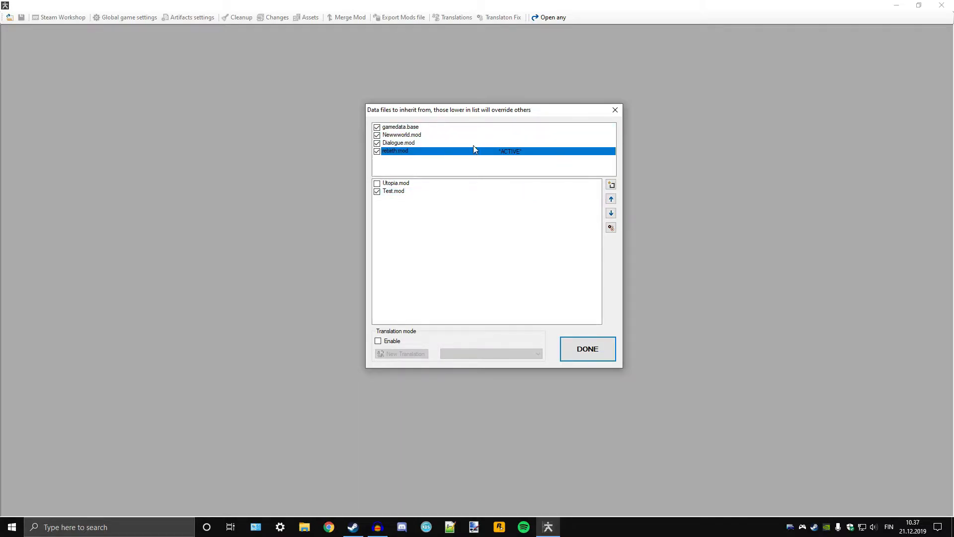
Step: Make Test.mod the active mod and load it together with the checked data files
click(413, 192)
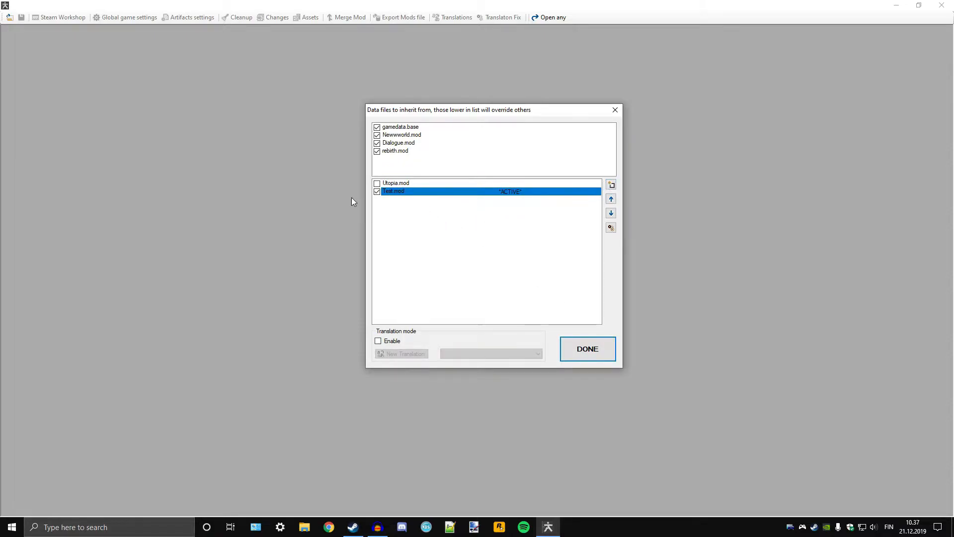
click(594, 350)
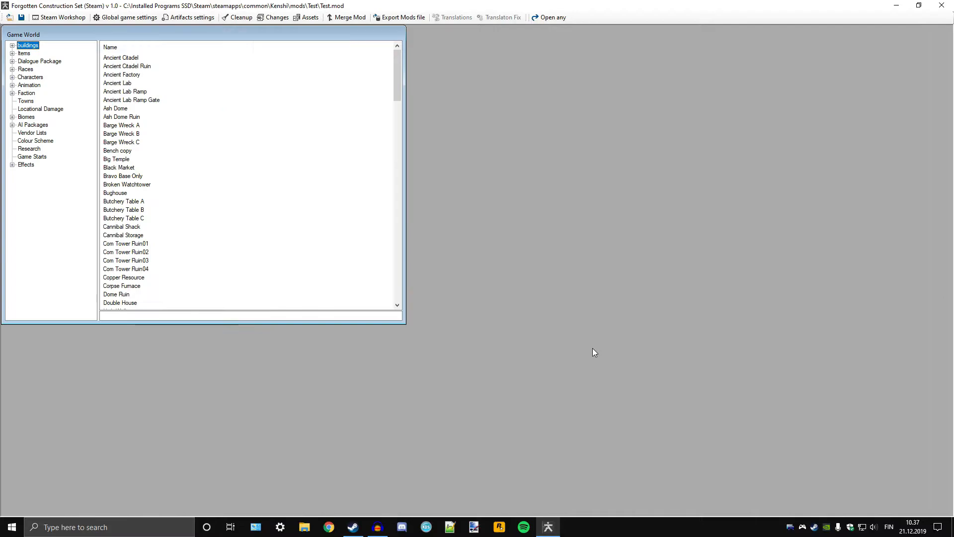
Step: Enlarge the Game World window to fill most of the workspace and widen its category tree
drag(406, 93, 571, 94)
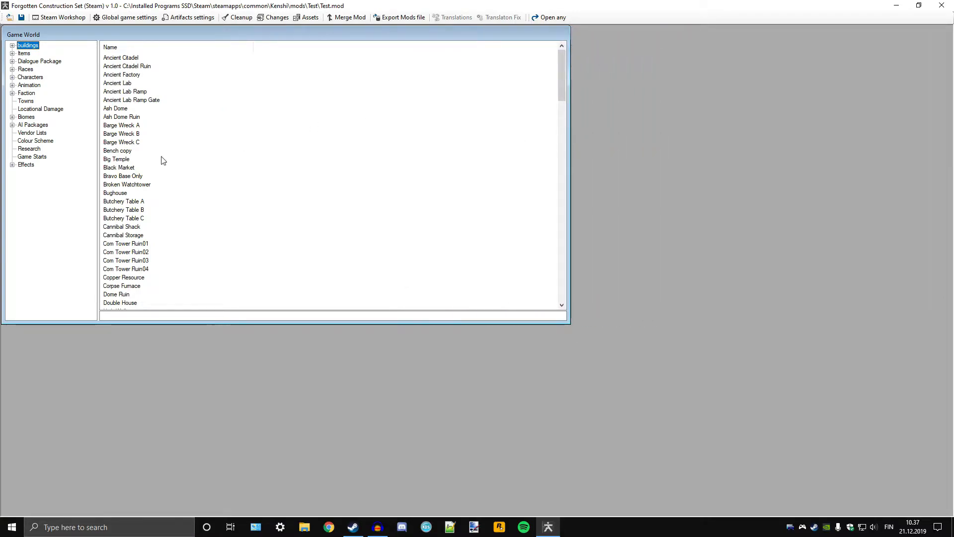
click(98, 109)
drag(163, 114, 177, 109)
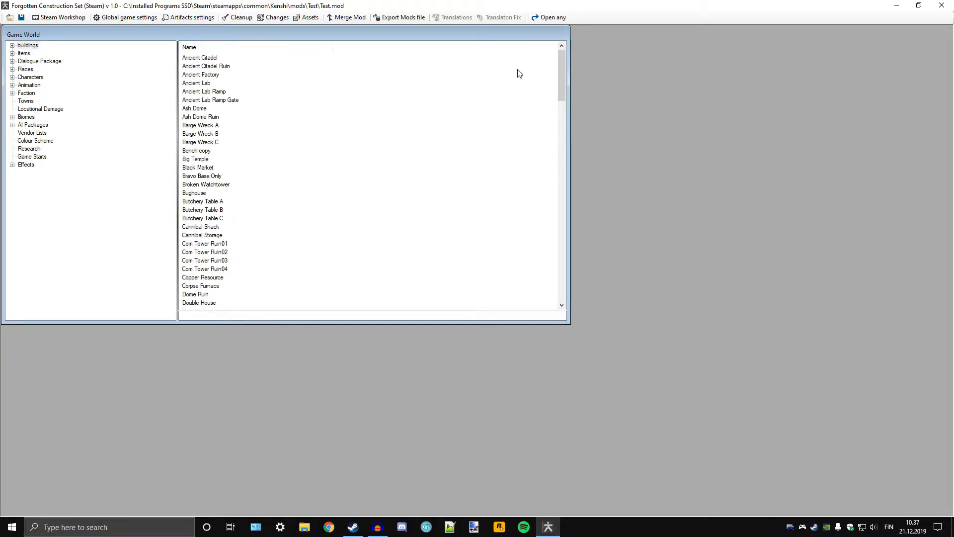
drag(473, 34, 688, 84)
drag(274, 87, 65, 36)
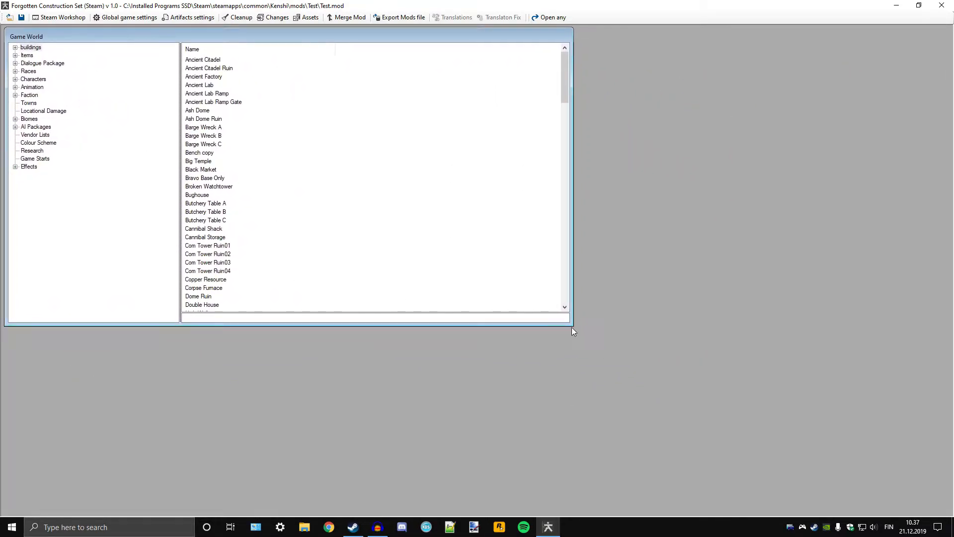
drag(573, 327, 733, 494)
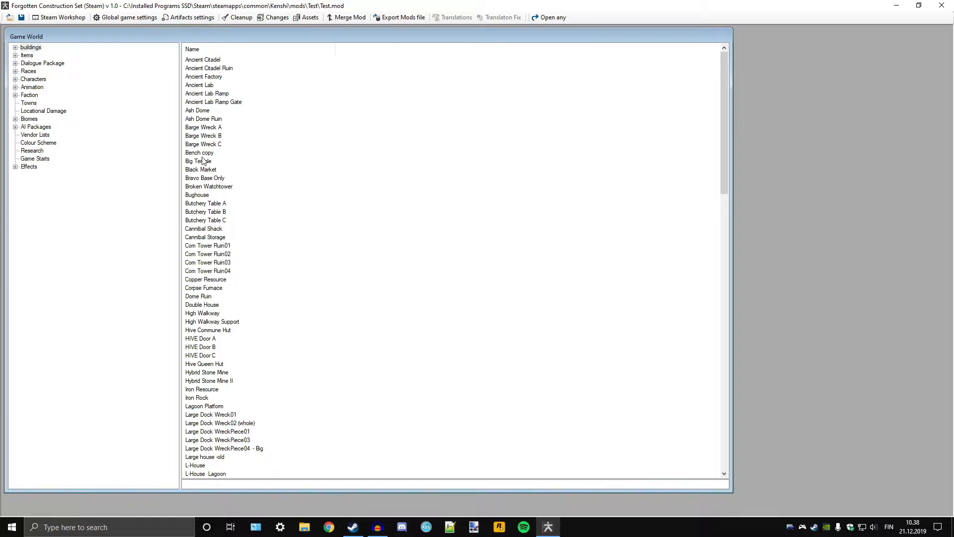
Step: Look through the full list of entries in the buildings category
click(29, 47)
scroll(384, 219, down, 1)
scroll(385, 219, down, 20)
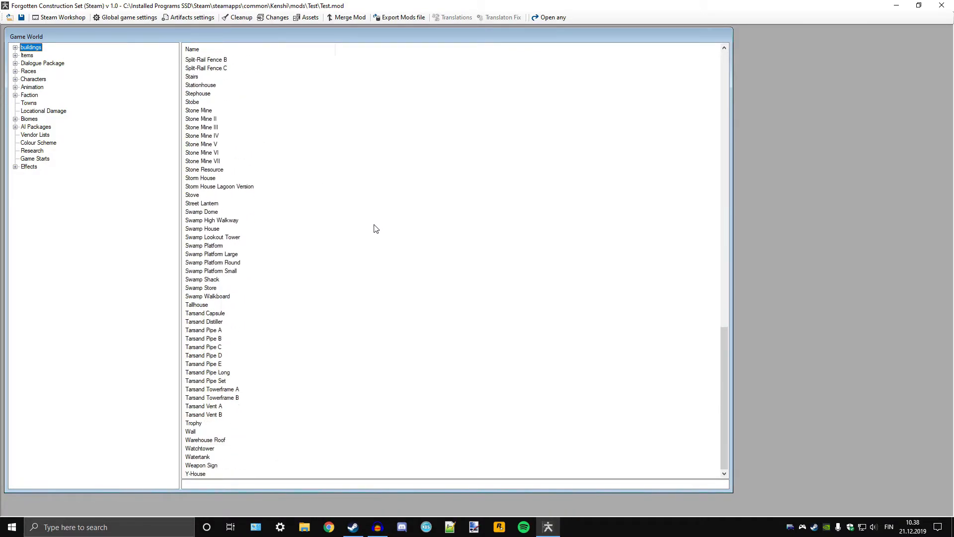
scroll(376, 229, up, 20)
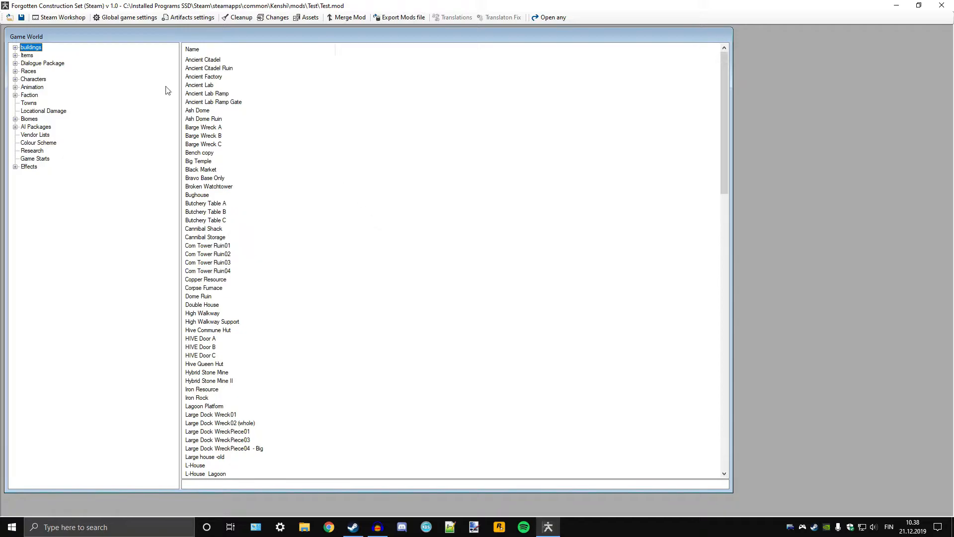
Step: Expand the buildings category and examine the entries of its Materials subcategory
click(16, 48)
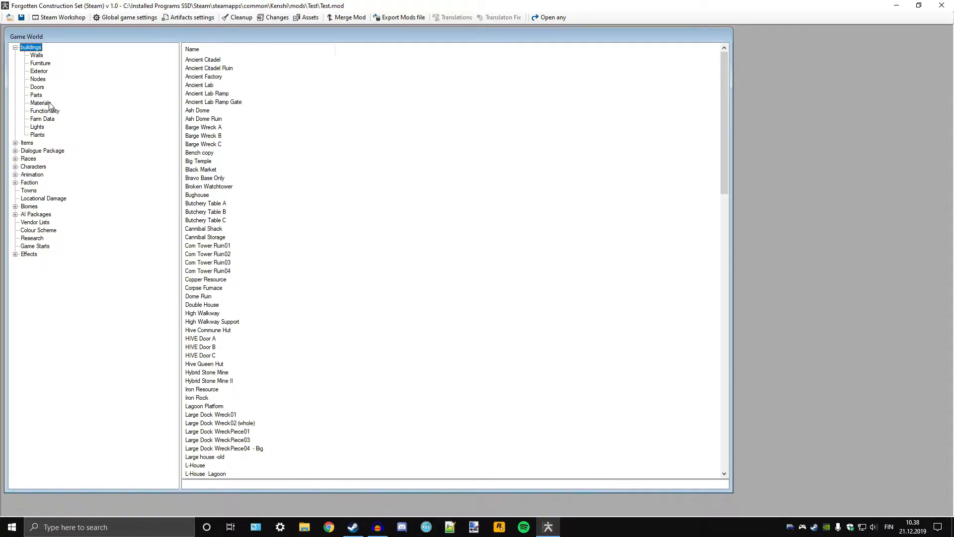
click(45, 104)
scroll(251, 202, down, 5)
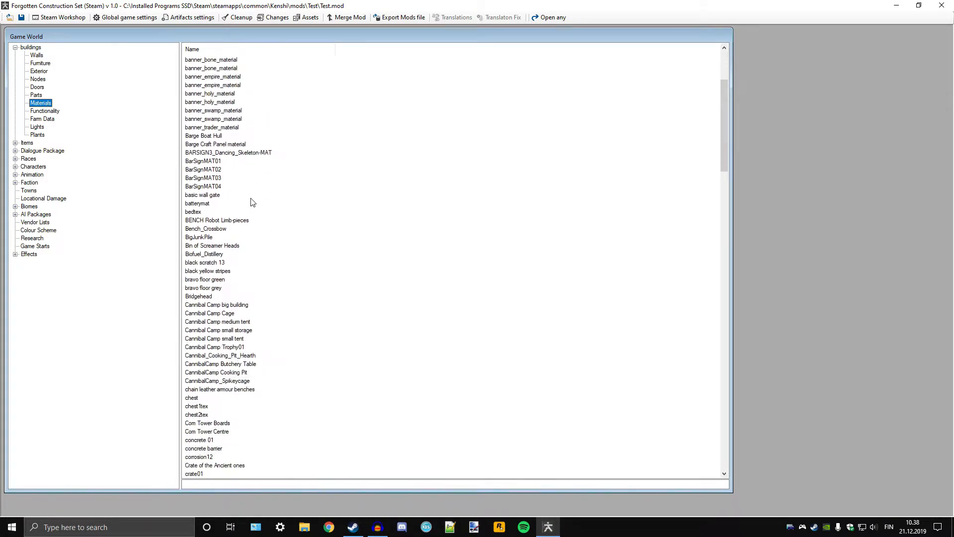
scroll(251, 202, up, 5)
scroll(251, 201, down, 20)
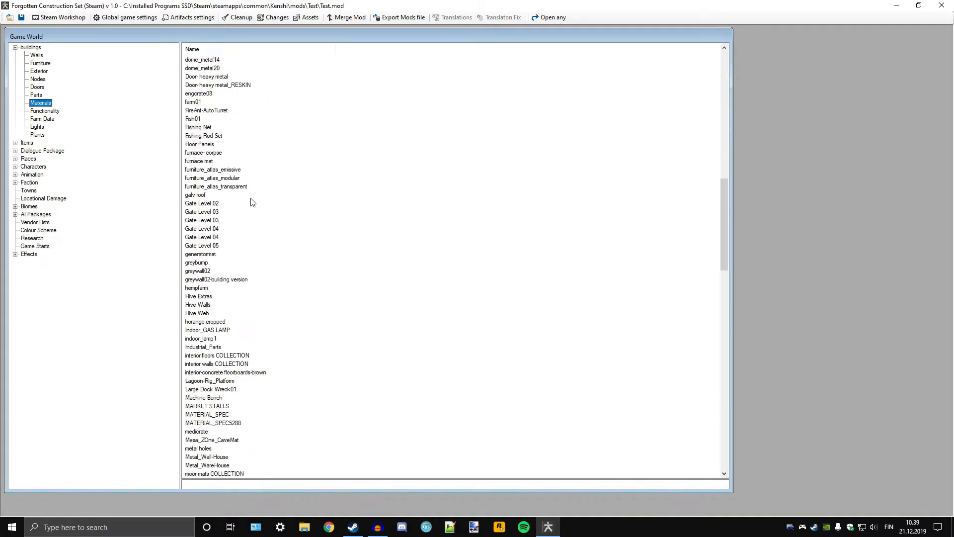
scroll(251, 201, up, 20)
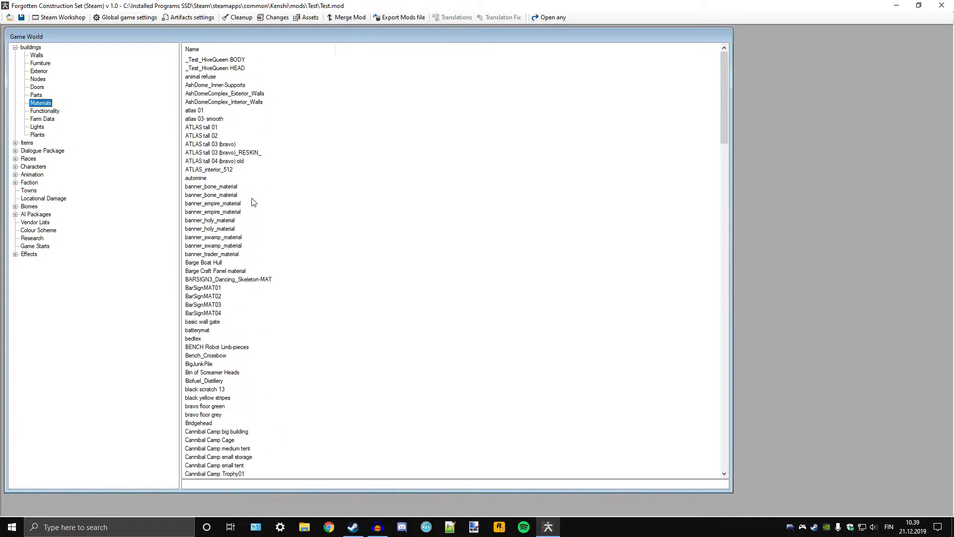
scroll(253, 201, down, 4)
scroll(254, 202, up, 4)
scroll(254, 202, down, 2)
scroll(254, 202, up, 2)
Step: Examine the Functionality entries for buildings and compare them with the Furniture entries
click(44, 111)
scroll(333, 213, down, 9)
scroll(340, 237, down, 5)
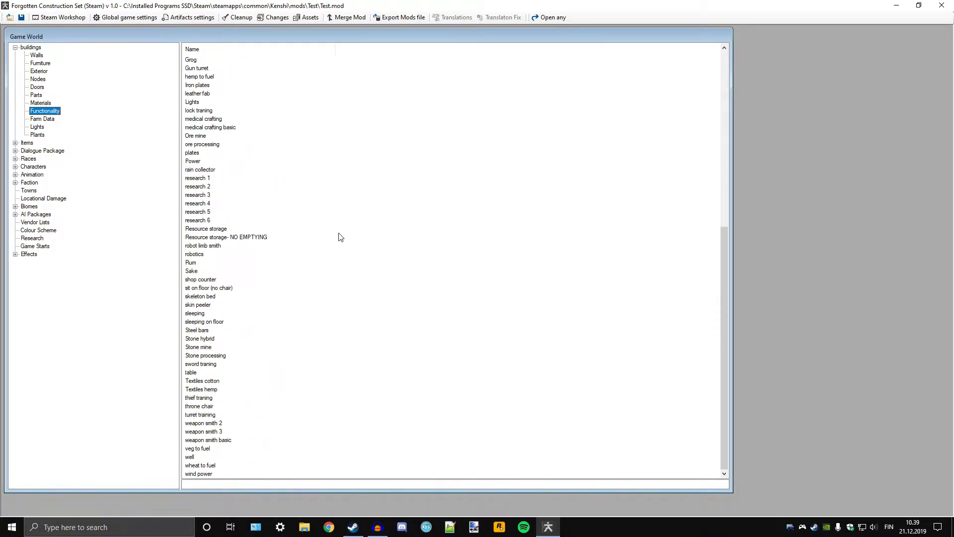
scroll(340, 238, up, 12)
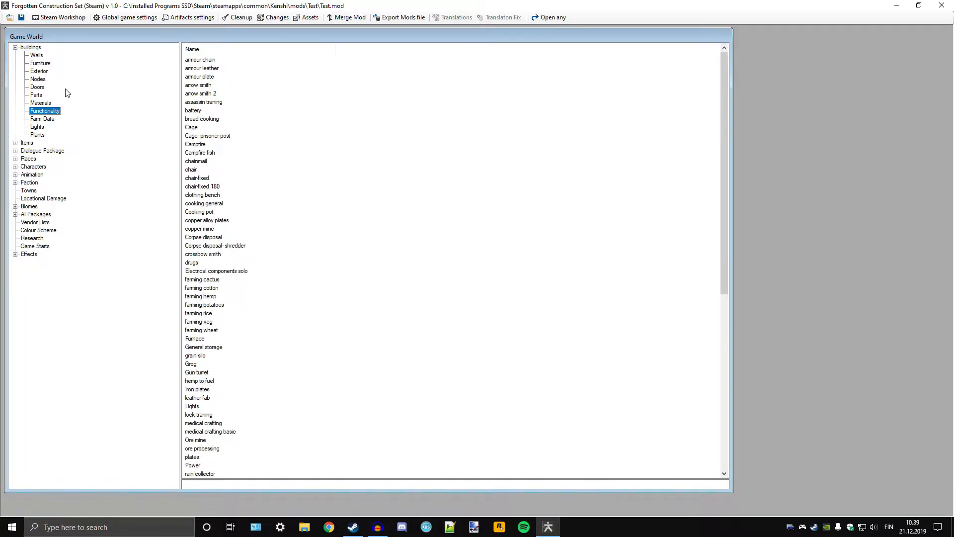
click(39, 63)
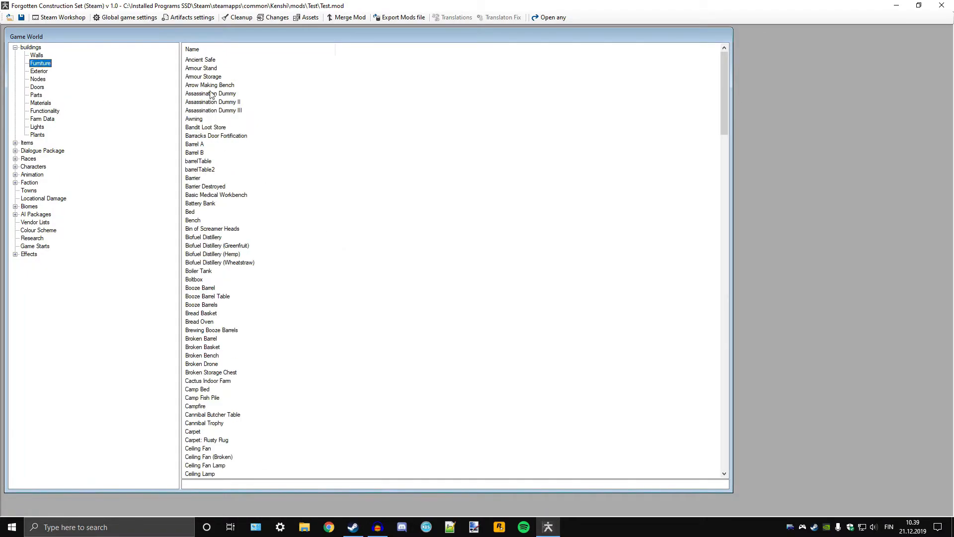
click(42, 111)
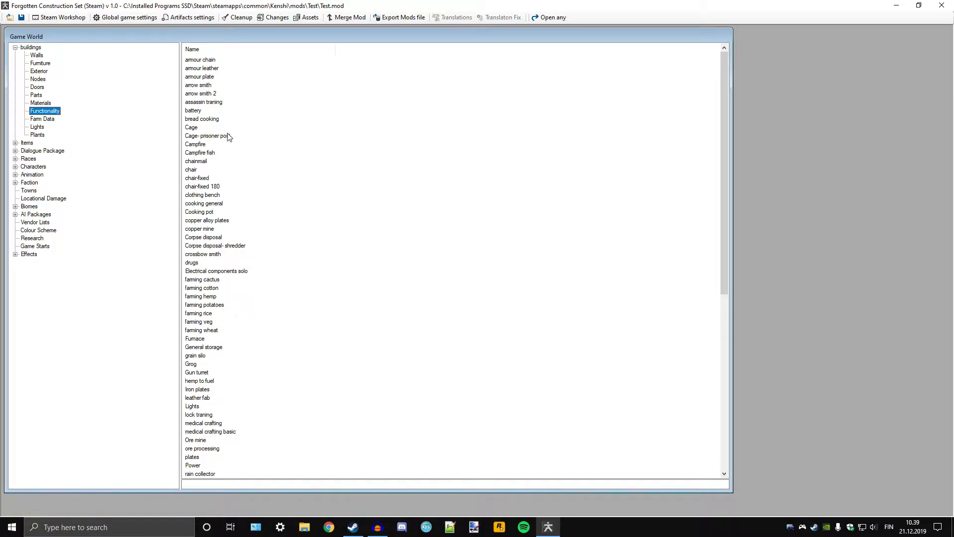
Step: Review the Farm Data entries and inspect the properties of Cotton Farm Type 90
click(44, 119)
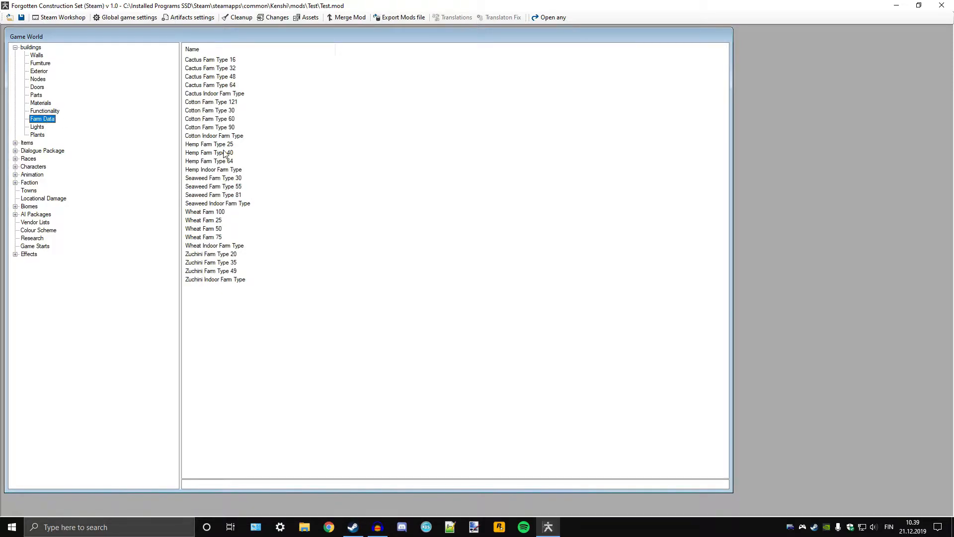
double_click(212, 127)
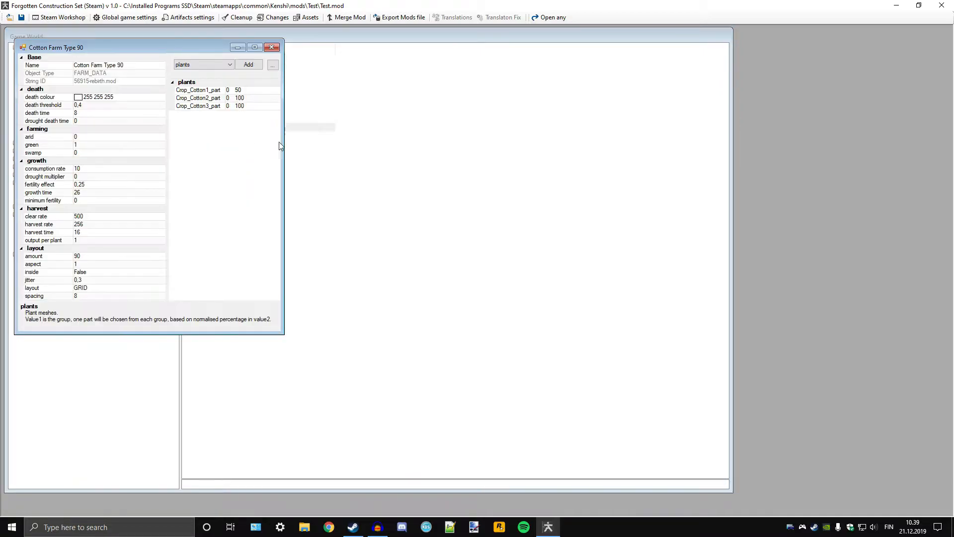
click(270, 50)
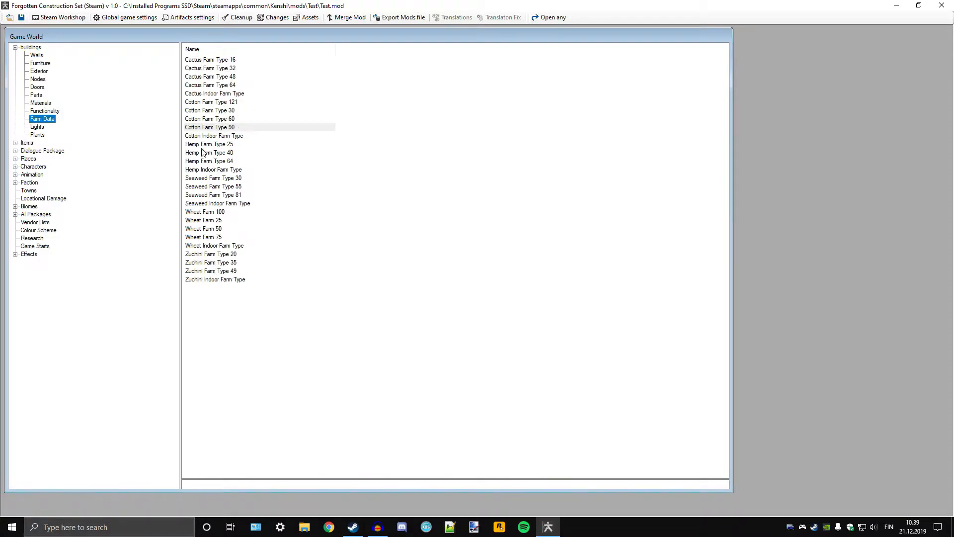
Step: Review the Lights, Plants, Walls and Furniture subcategories, then collapse the buildings category
click(38, 127)
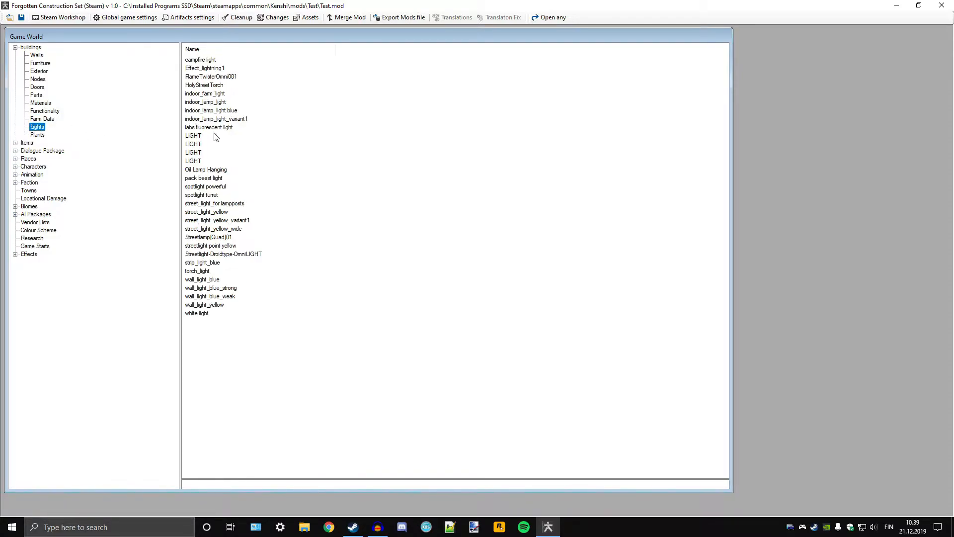
click(39, 135)
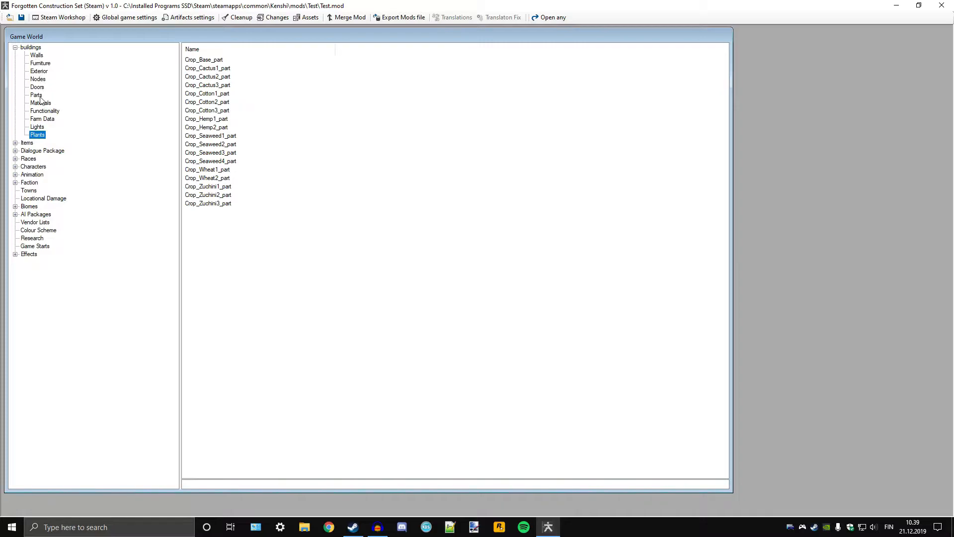
click(32, 48)
click(37, 57)
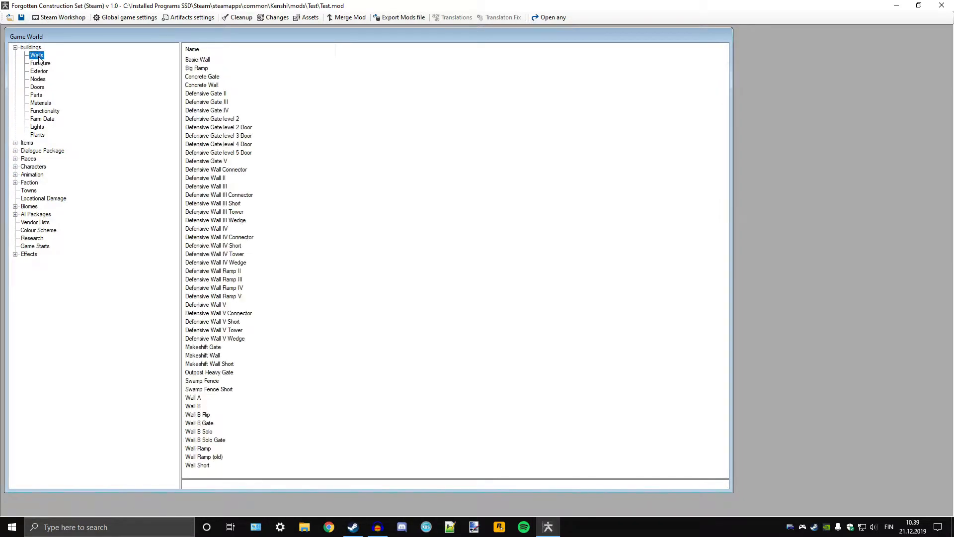
click(41, 63)
click(39, 50)
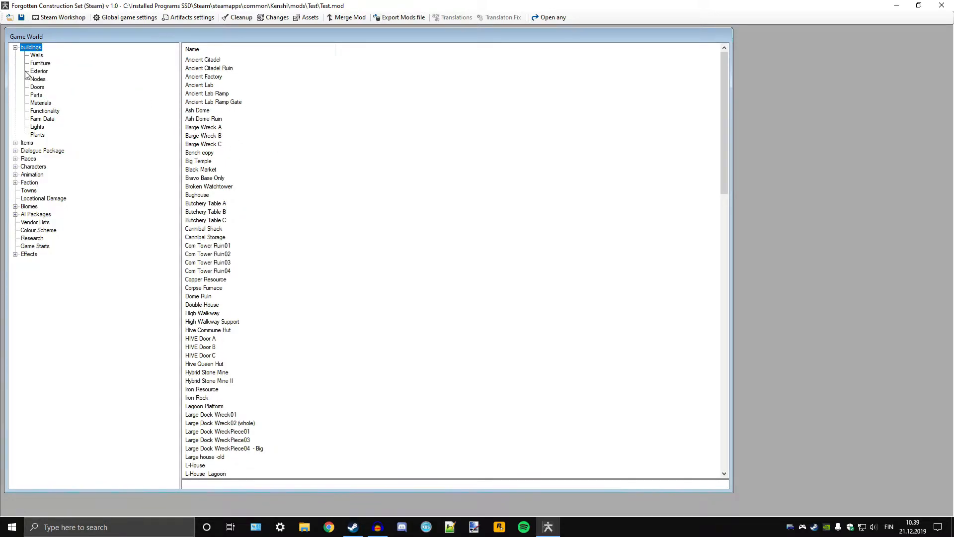
click(16, 47)
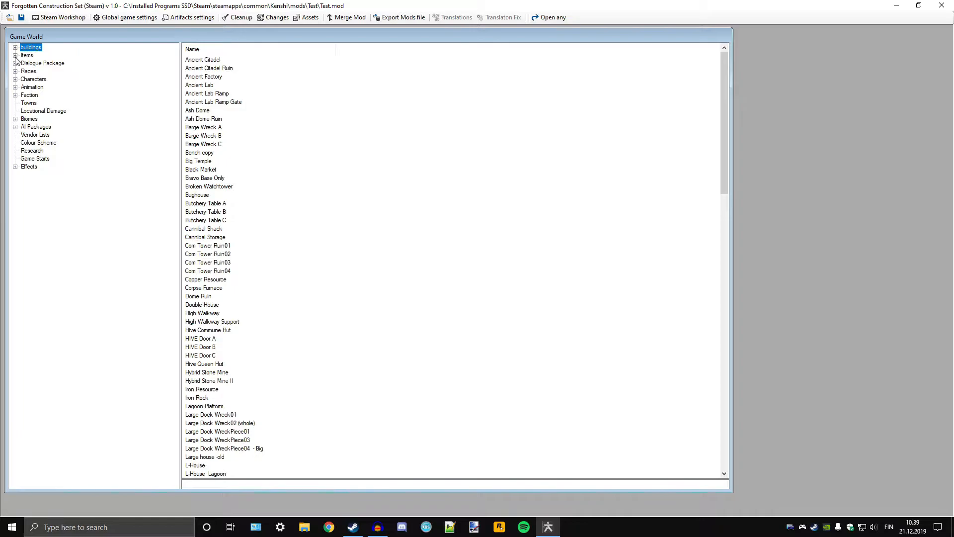
Step: Expand the Items category and look through its list of items
click(15, 55)
click(28, 56)
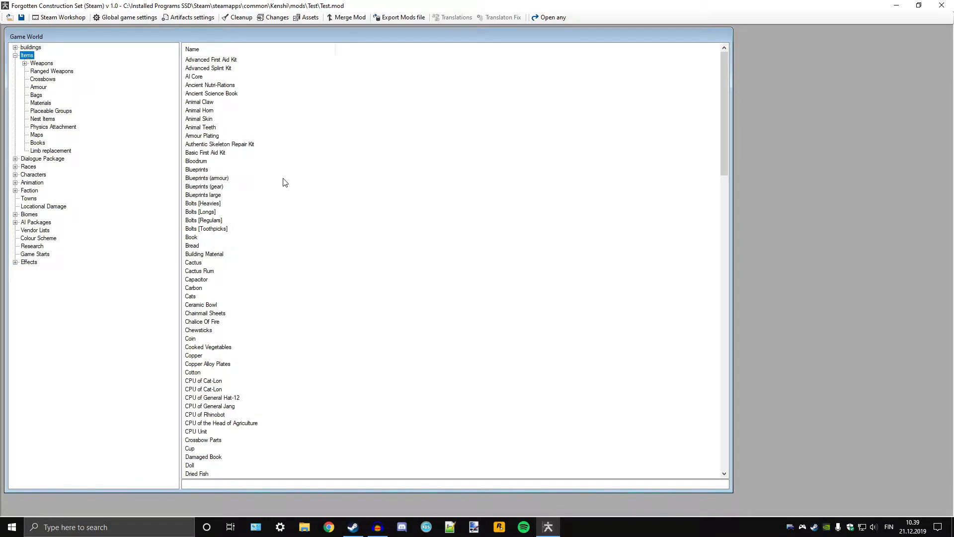
scroll(284, 181, down, 20)
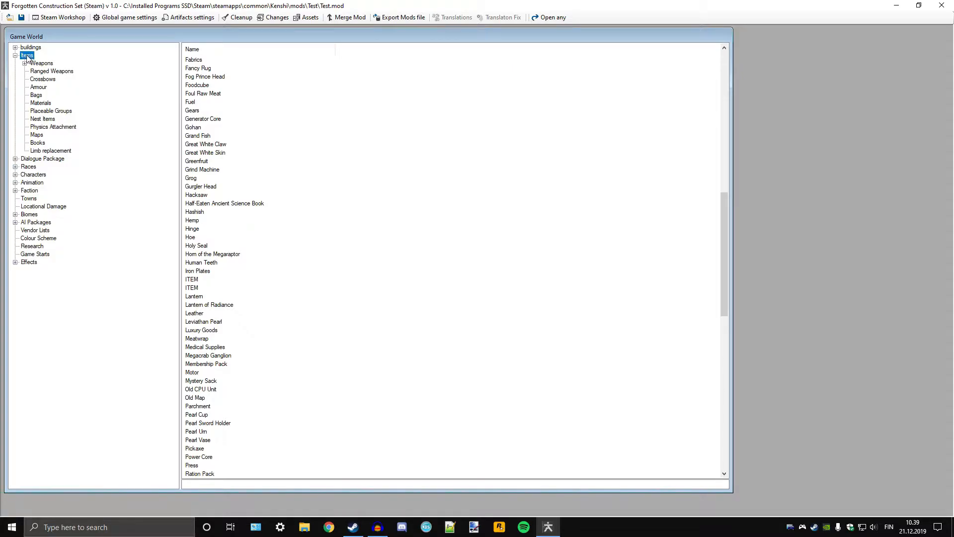
scroll(328, 223, down, 20)
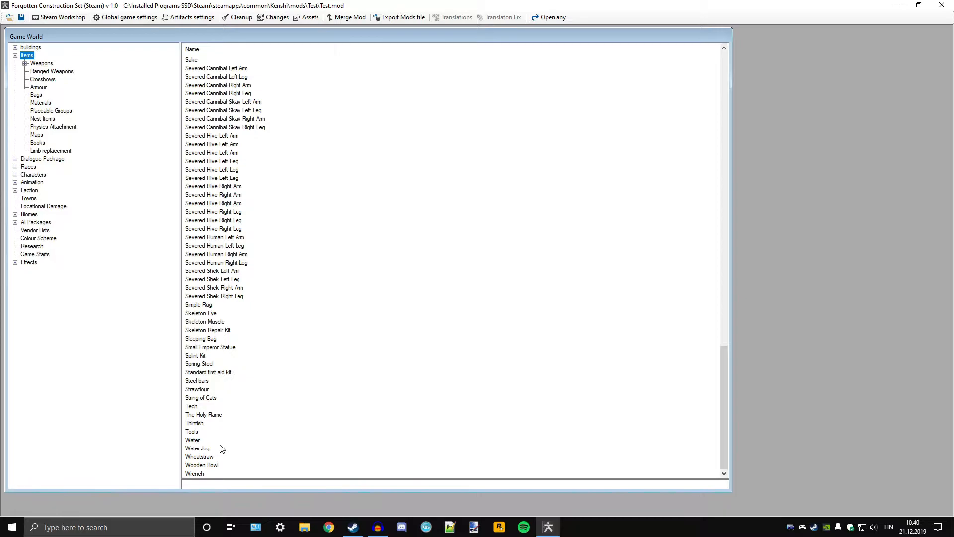
scroll(222, 438, up, 20)
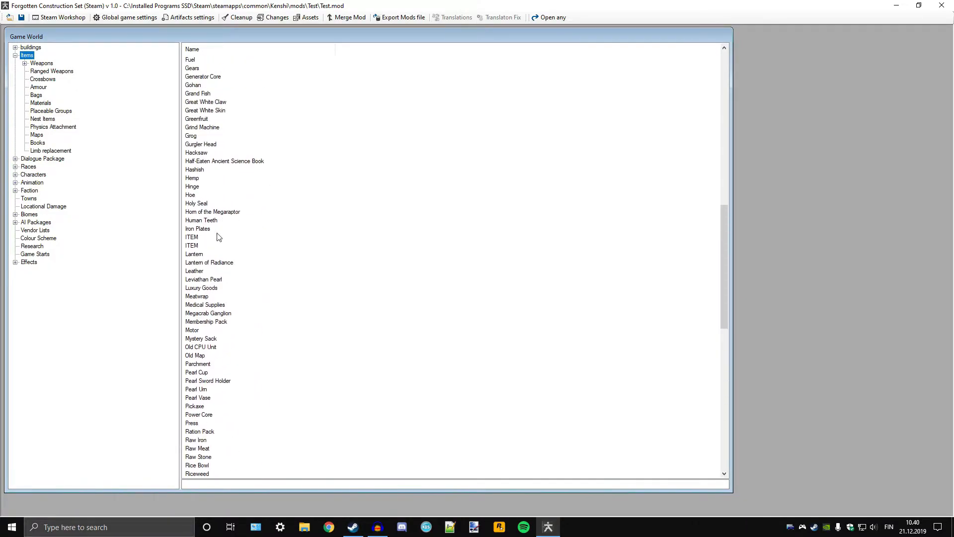
scroll(218, 236, up, 11)
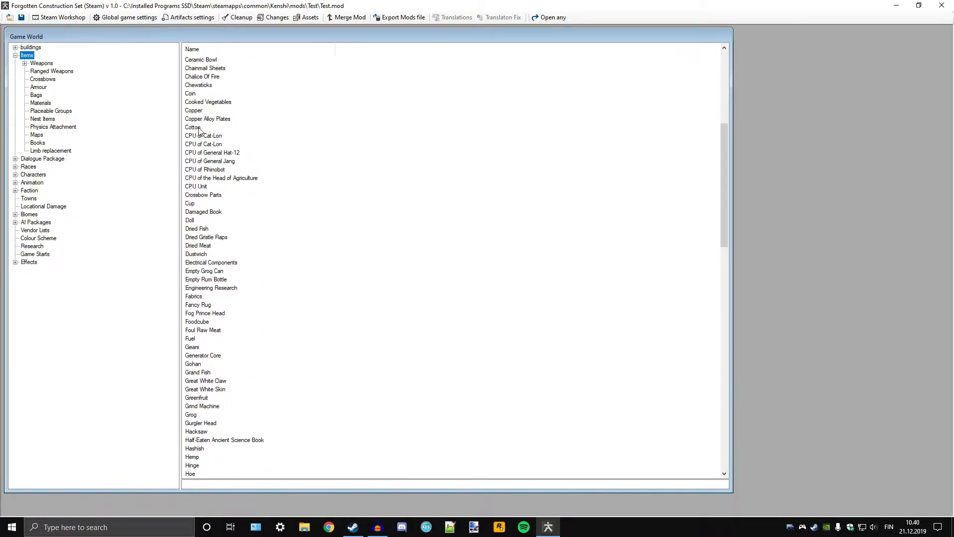
scroll(226, 319, down, 2)
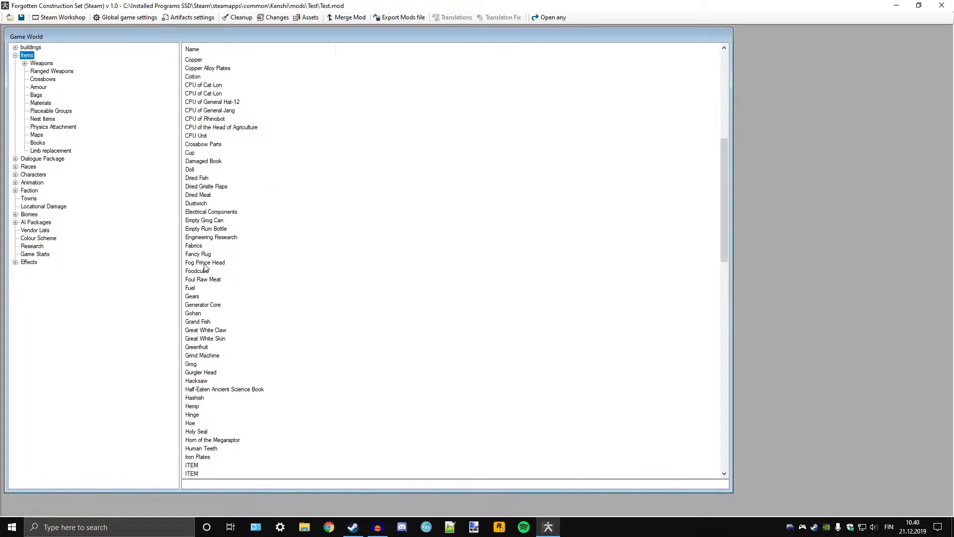
Step: List the Weapons entries and inspect the properties of the _elephant type weapon, then close its details
click(40, 64)
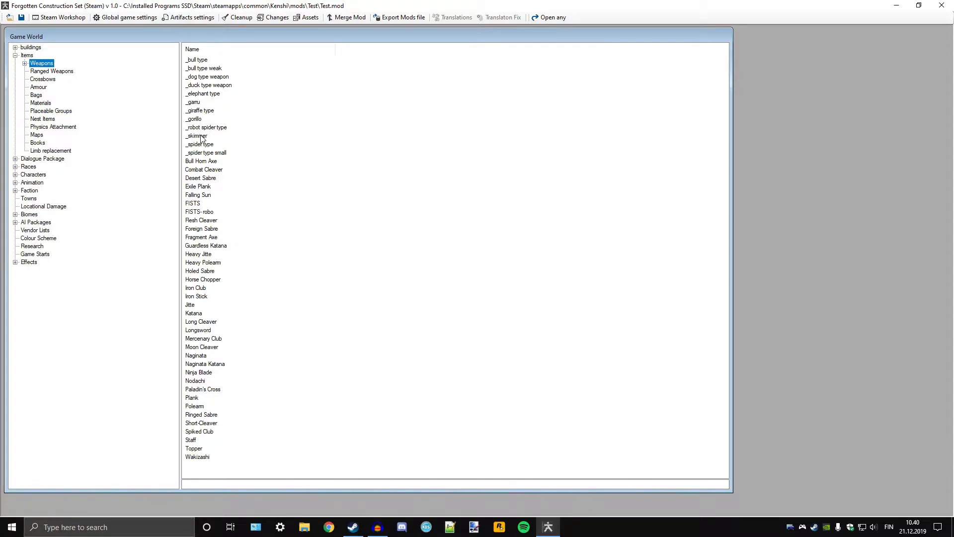
double_click(196, 95)
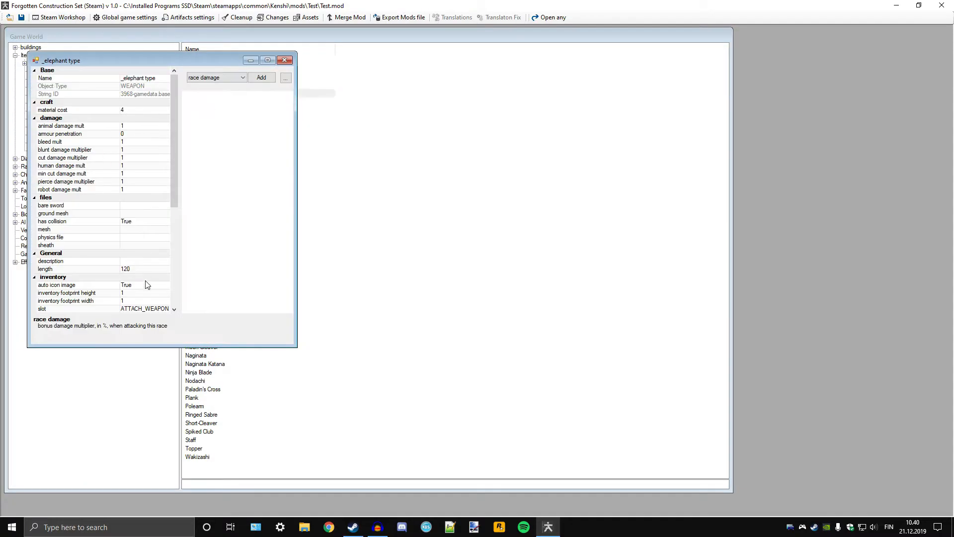
scroll(142, 211, down, 8)
scroll(135, 233, up, 8)
click(285, 61)
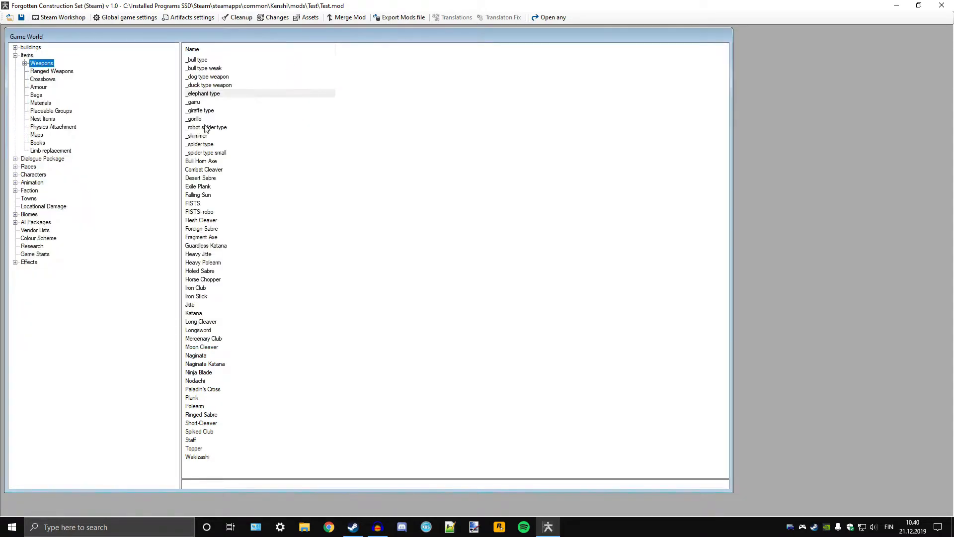
Step: Expand the Weapons subcategory, compare its Models and Manufacturer entries, and collapse it again
click(25, 64)
click(48, 71)
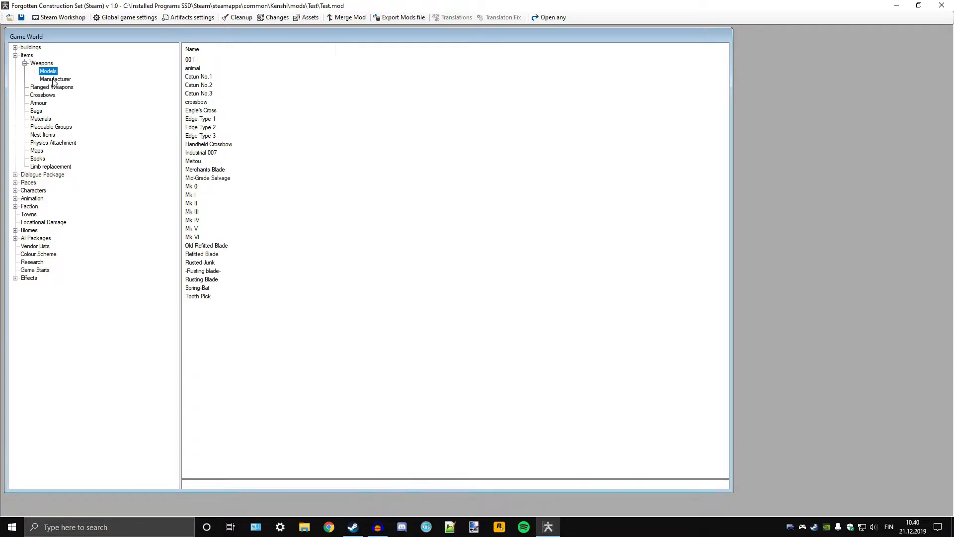
click(54, 81)
click(50, 73)
click(48, 80)
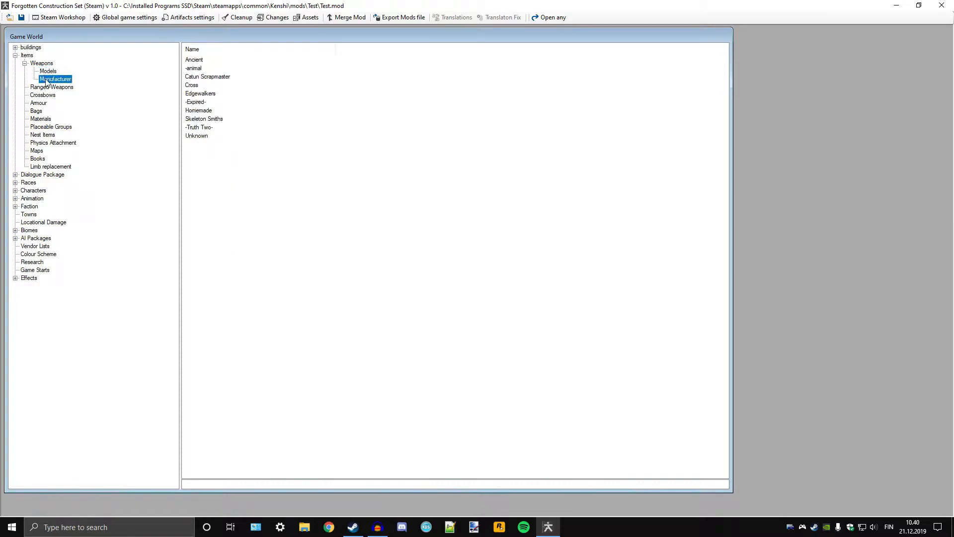
click(25, 64)
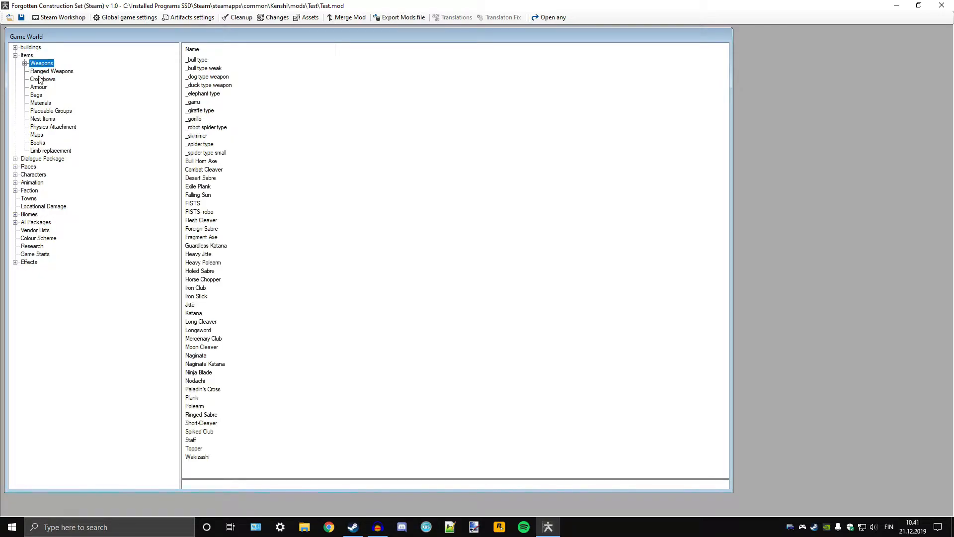
Step: Review the Ranged Weapons, Bags, Materials, Placeable Groups, Maps and Limb replacement subcategories, then collapse the Items category
click(46, 72)
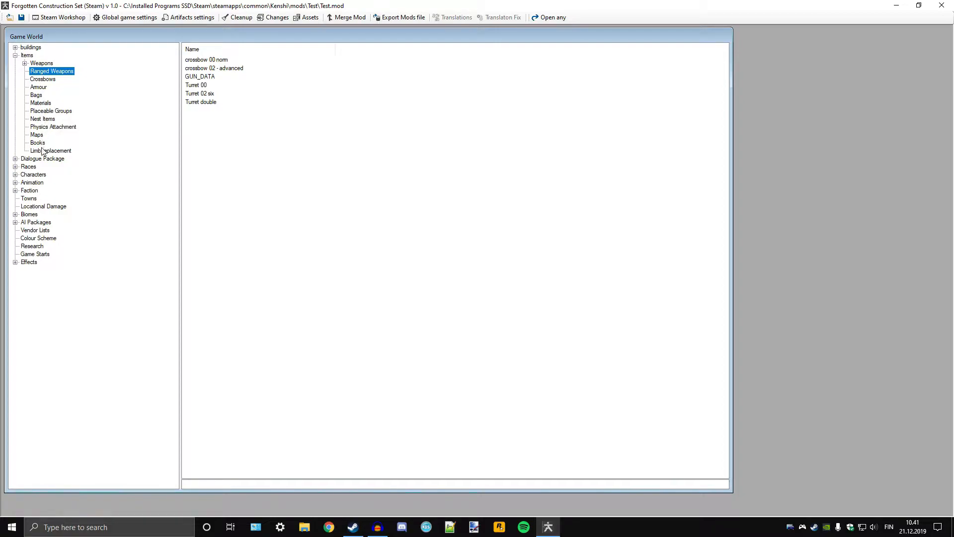
click(37, 95)
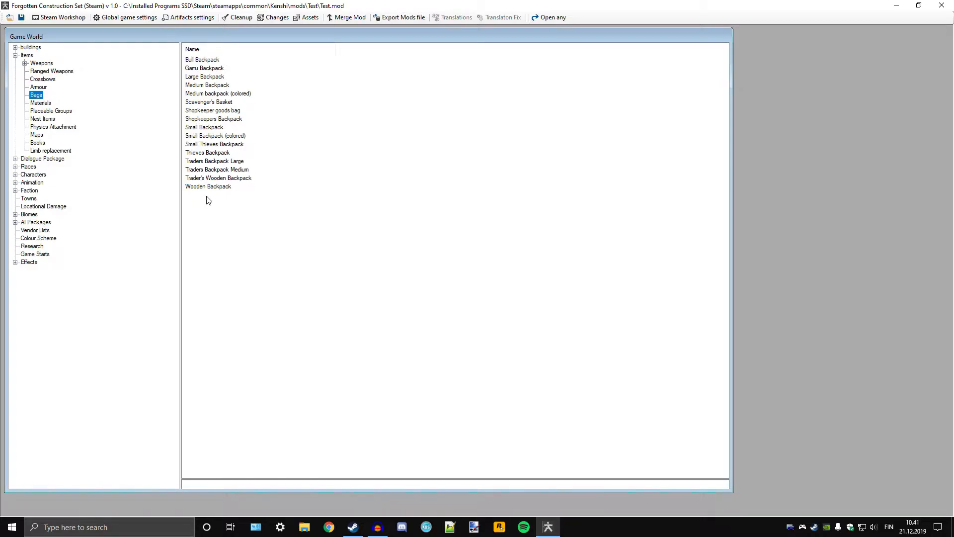
click(44, 104)
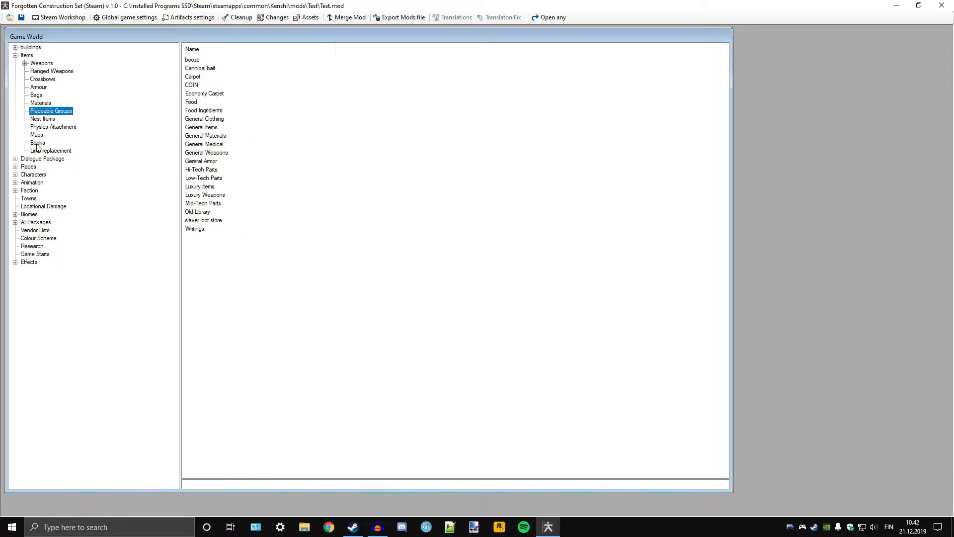
click(38, 136)
click(40, 151)
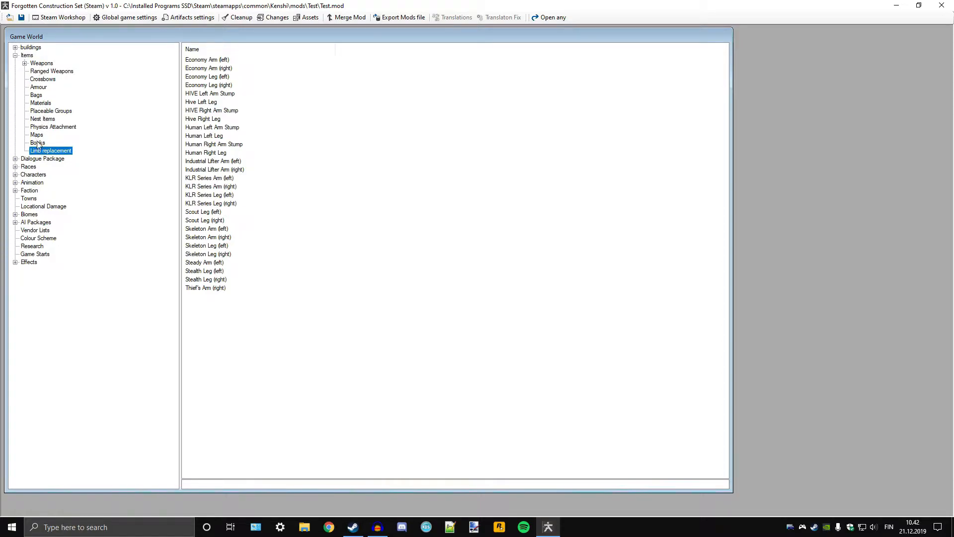
double_click(26, 56)
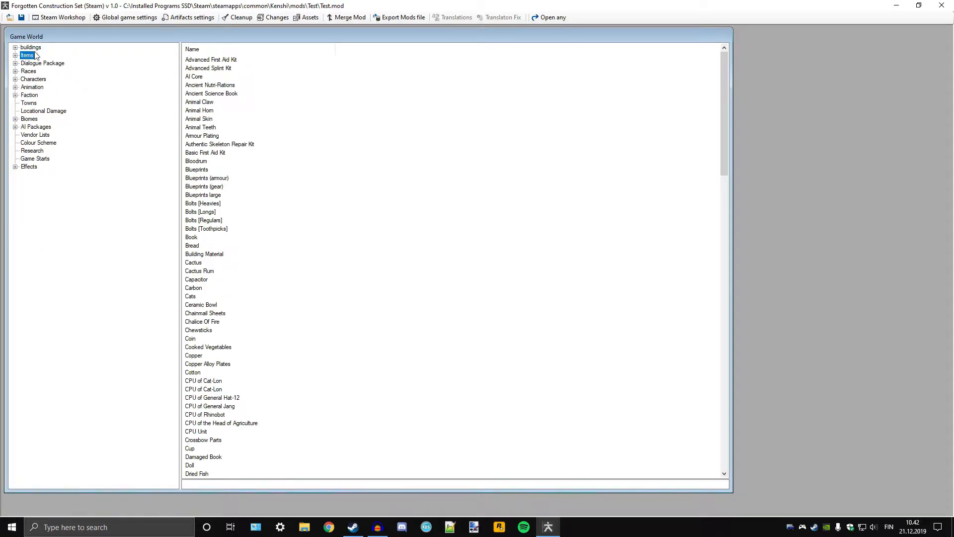
Step: Expand the Dialogue Package category and view its list of packages
click(30, 48)
click(28, 56)
click(14, 64)
click(15, 64)
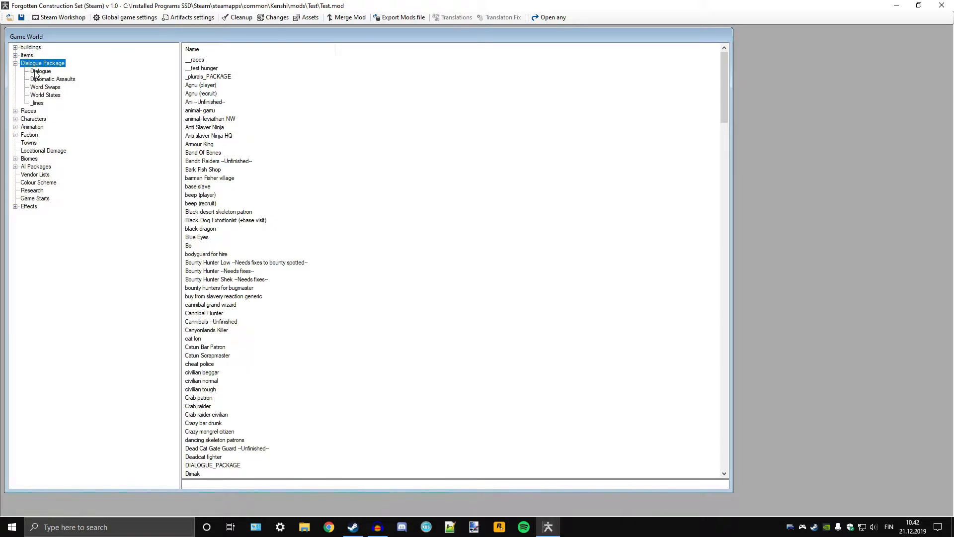
click(36, 71)
click(38, 65)
Step: Look through the list of entries in the Dialogue subcategory
click(41, 72)
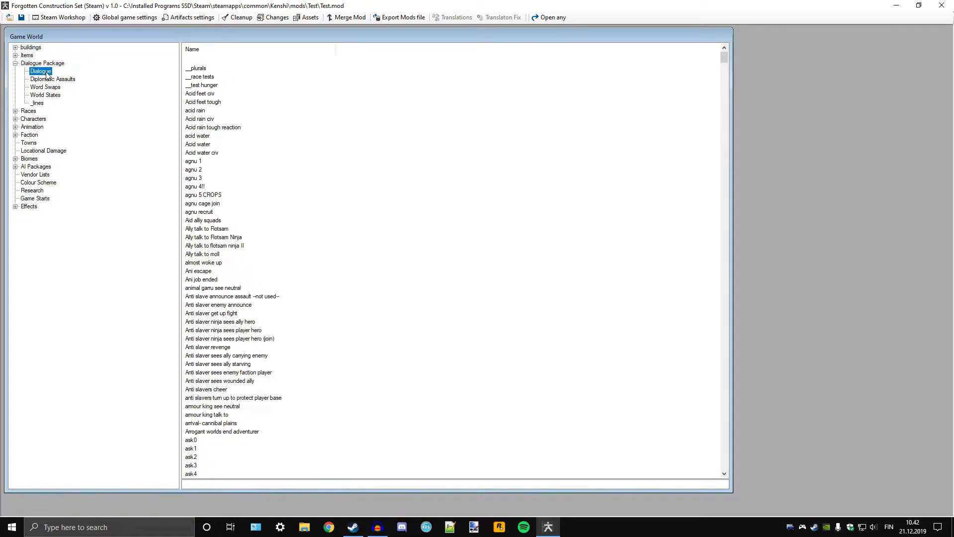
scroll(251, 194, down, 2)
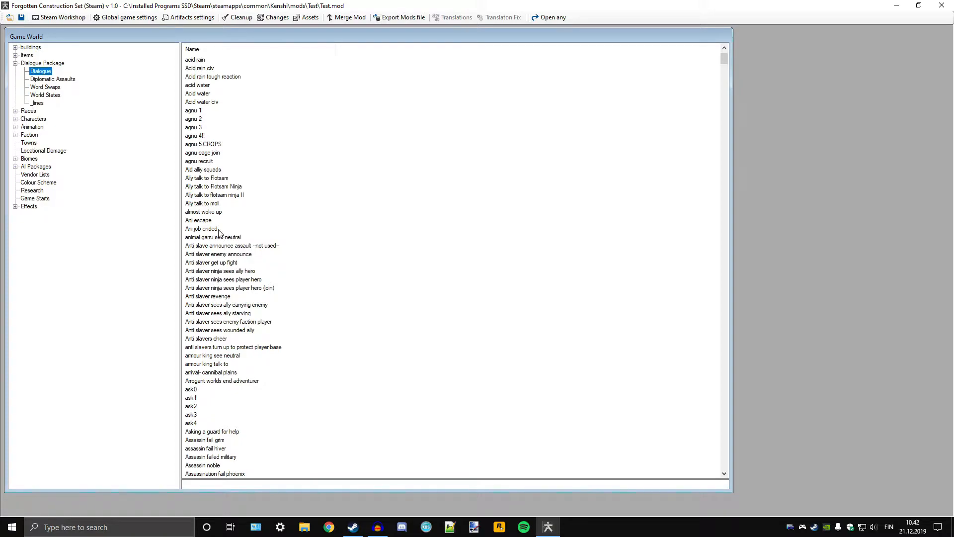
scroll(224, 328, down, 9)
scroll(224, 329, down, 20)
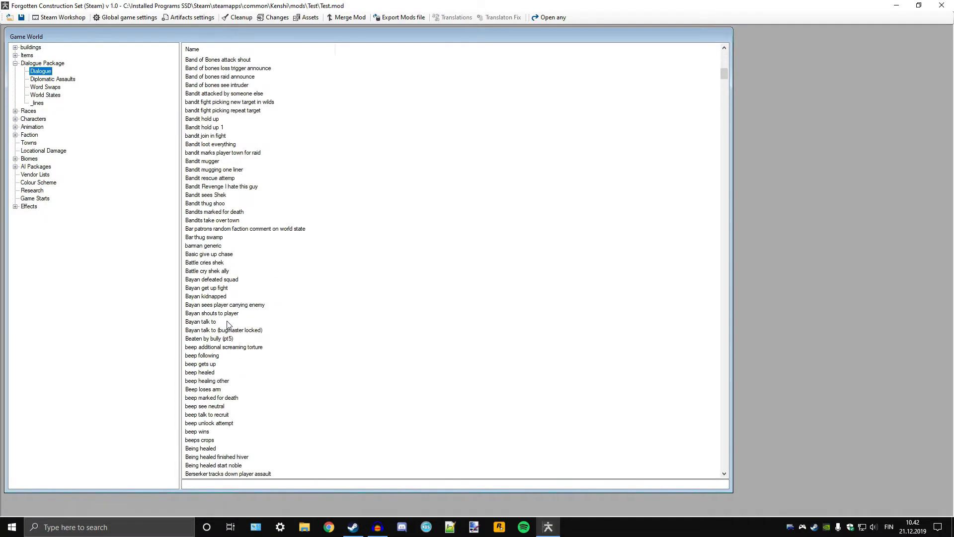
scroll(245, 220, up, 20)
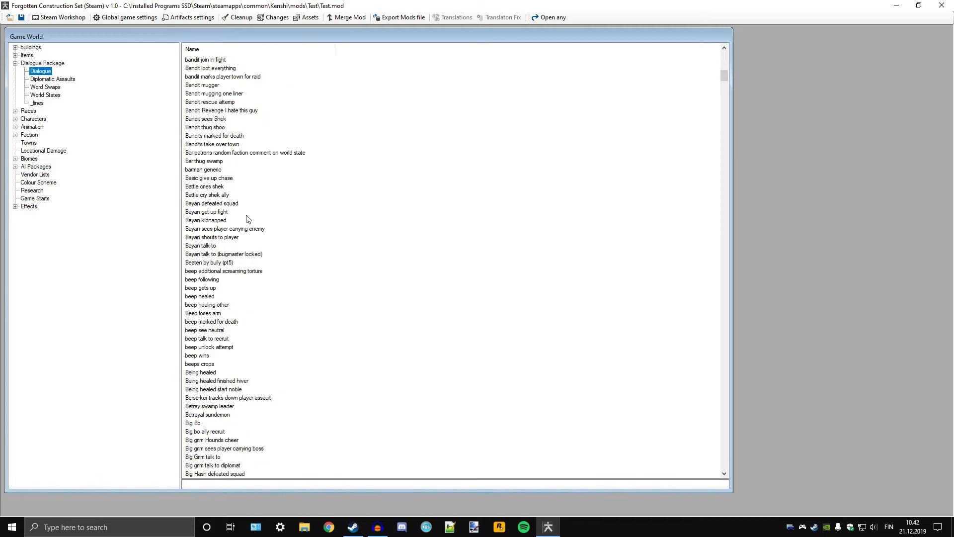
Step: Check which item actions are available for the Dialogue list and for individual entries such as Assassination fail phoenix
right_click(534, 159)
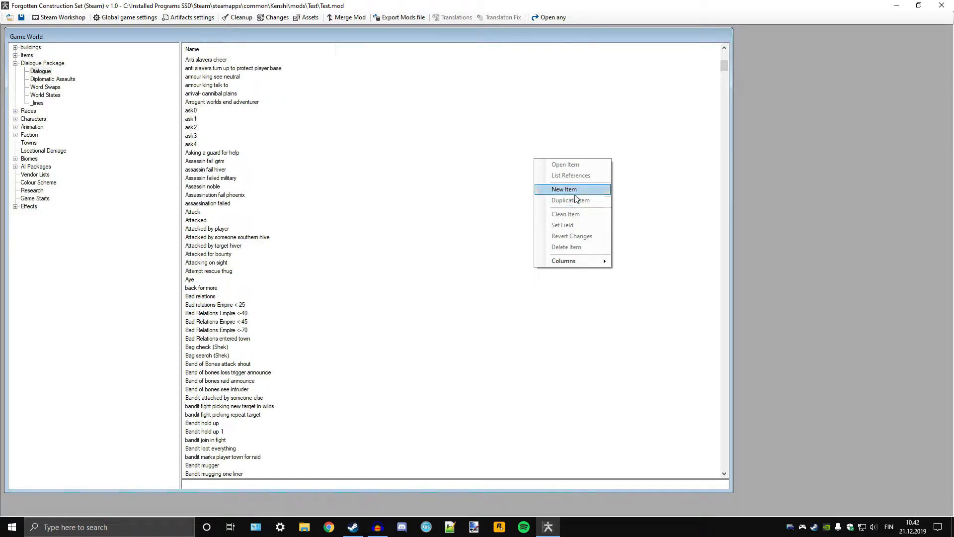
right_click(212, 170)
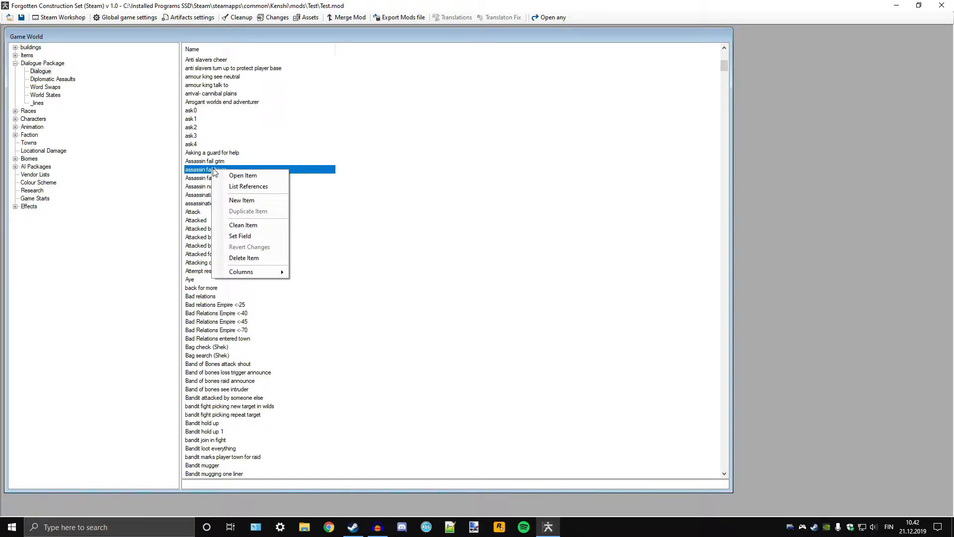
click(451, 206)
right_click(237, 197)
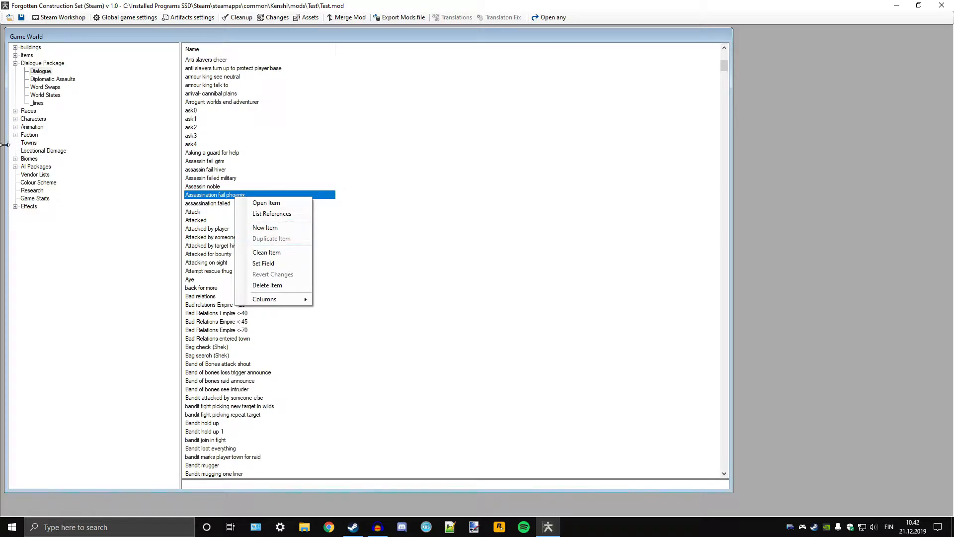
click(385, 201)
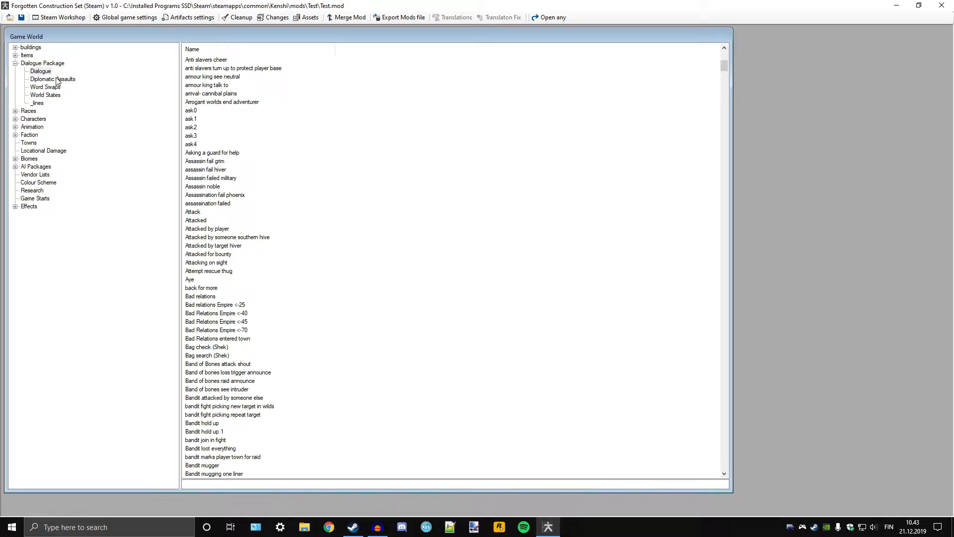
Step: Revisit the Dialogue Package and Dialogue lists, then inspect the Cannibal raids and Army entries under Diplomatic Assaults
click(41, 64)
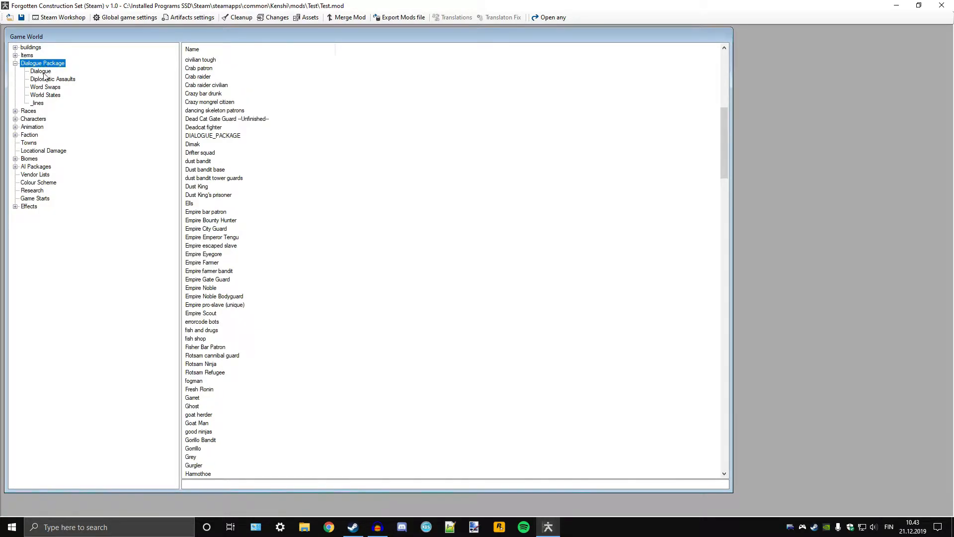
click(41, 71)
click(45, 80)
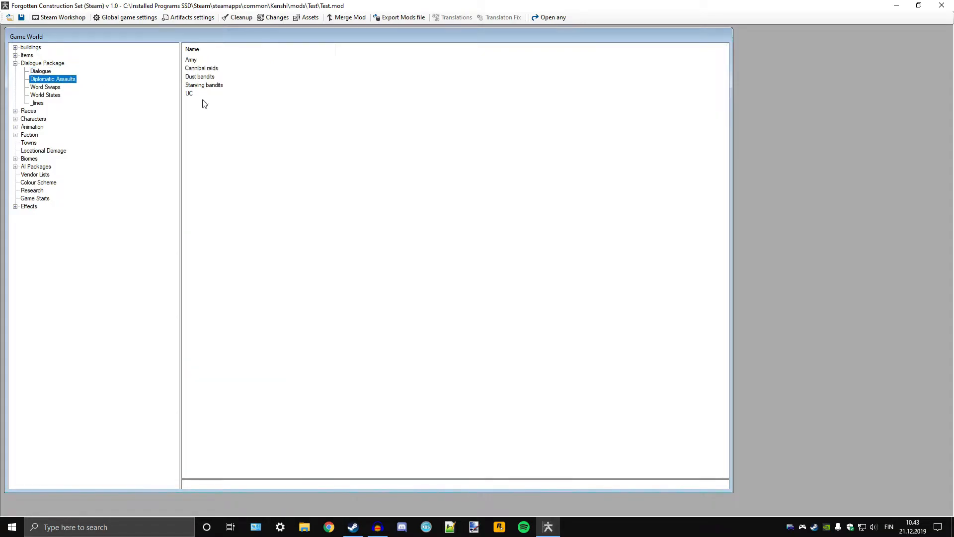
double_click(197, 70)
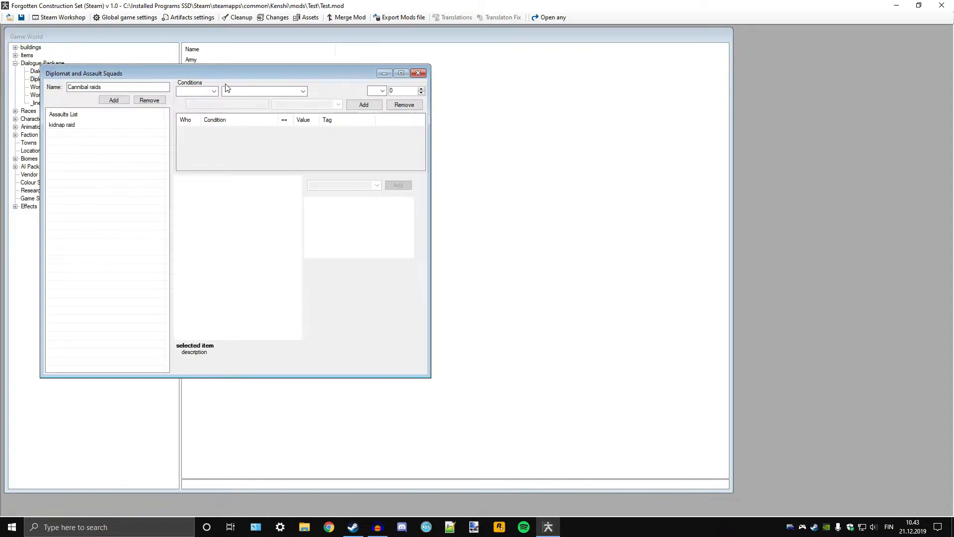
click(419, 73)
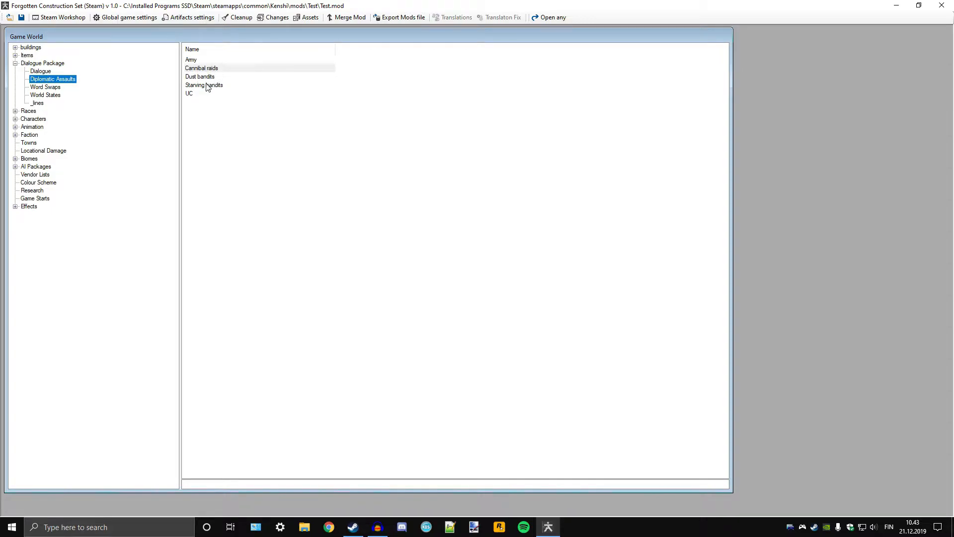
double_click(198, 60)
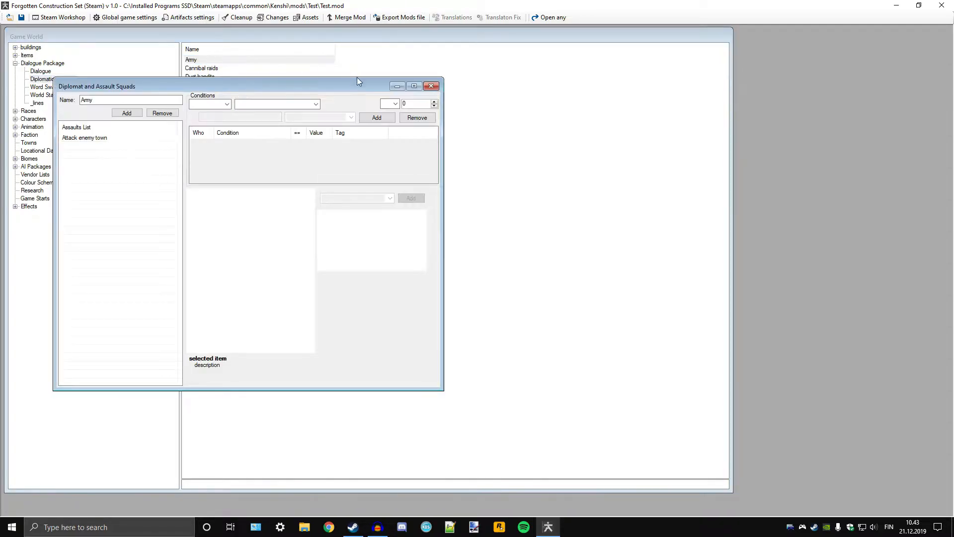
click(437, 82)
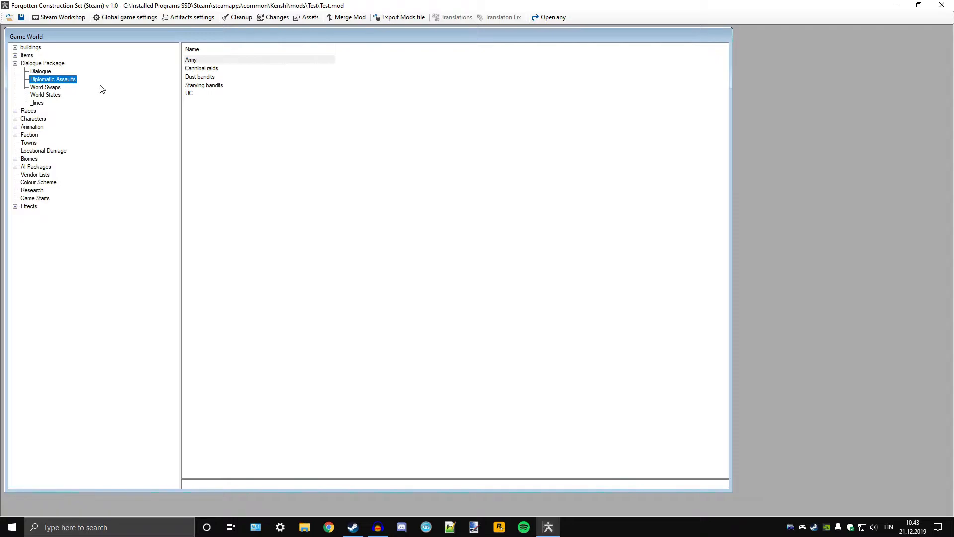
Step: Examine the list of Word Swaps entries used in dialogue
click(45, 87)
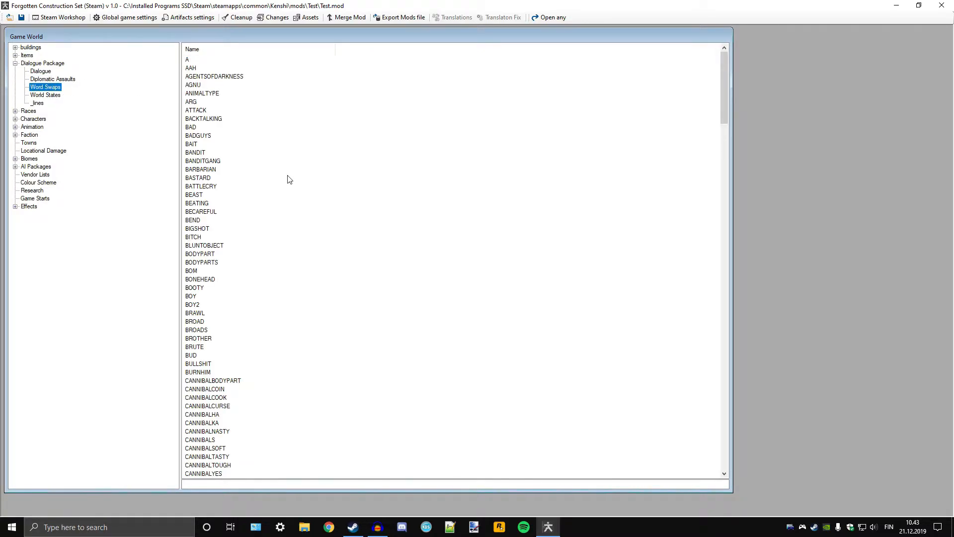
scroll(285, 192, down, 7)
scroll(285, 192, down, 20)
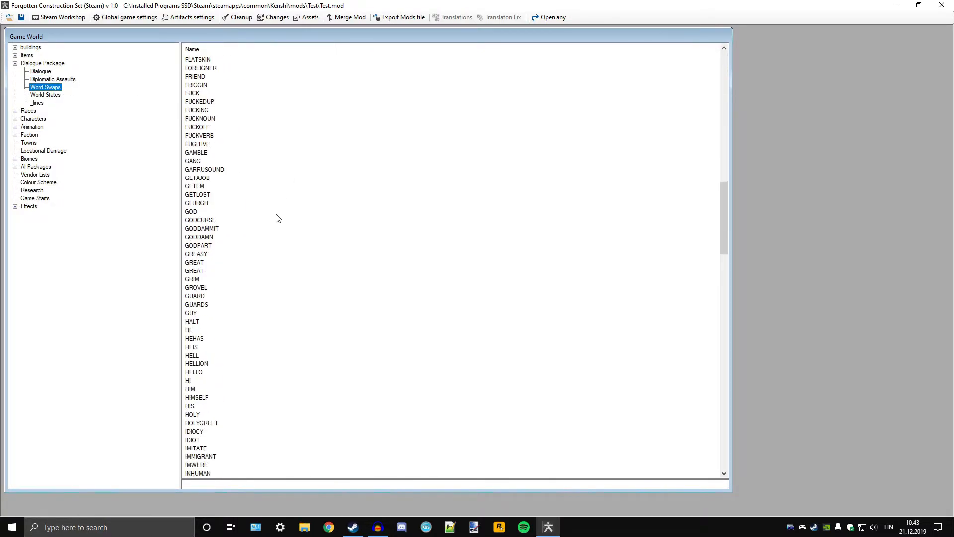
scroll(281, 228, down, 15)
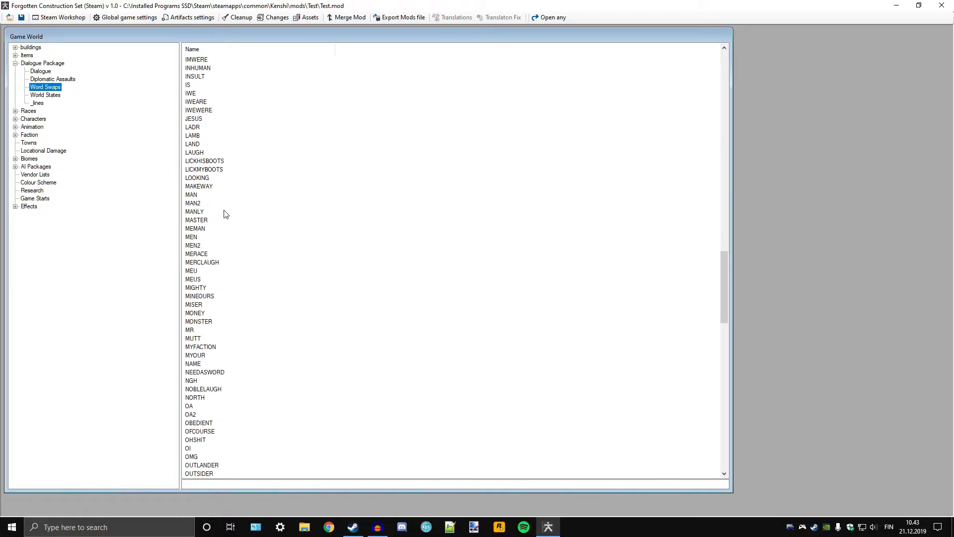
scroll(263, 253, up, 6)
scroll(263, 251, up, 20)
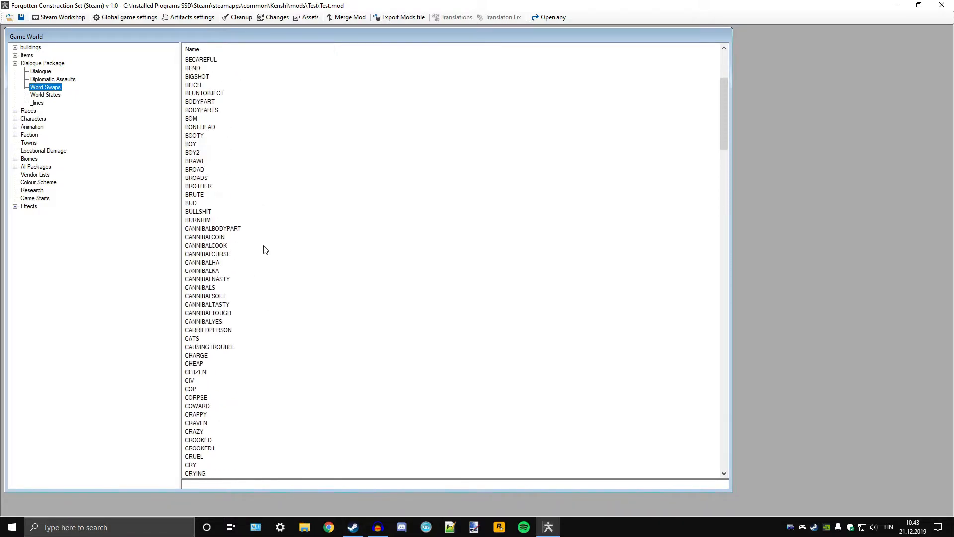
scroll(245, 203, down, 20)
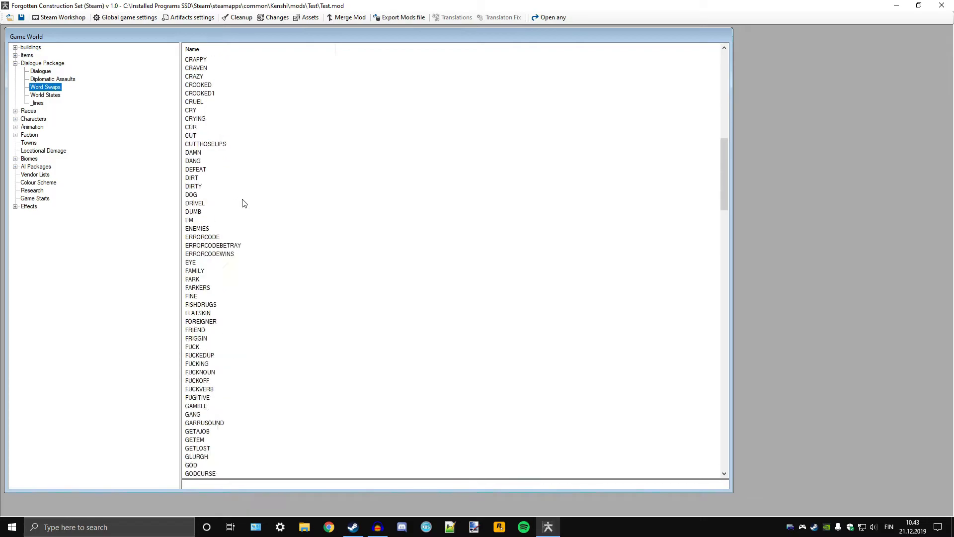
scroll(245, 202, down, 20)
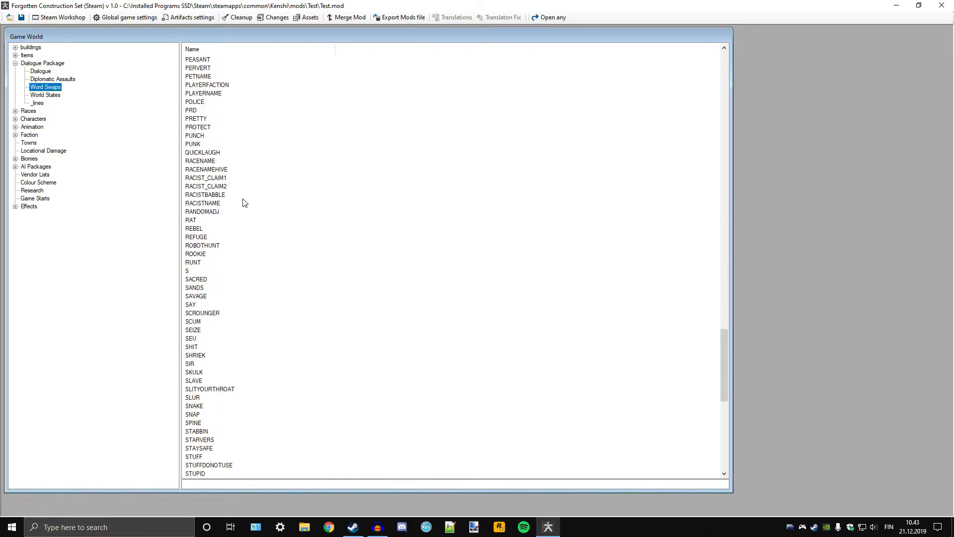
scroll(245, 204, up, 12)
scroll(246, 203, up, 20)
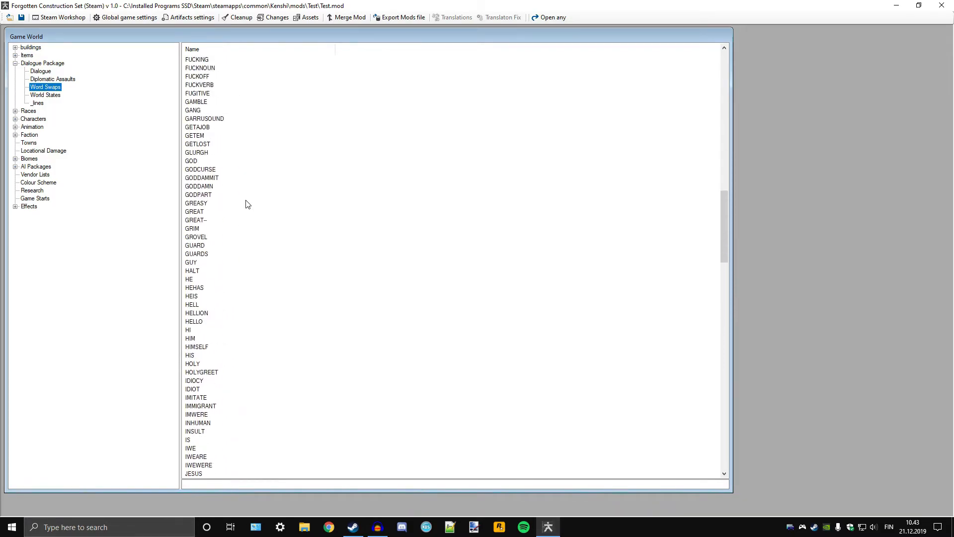
scroll(253, 200, up, 10)
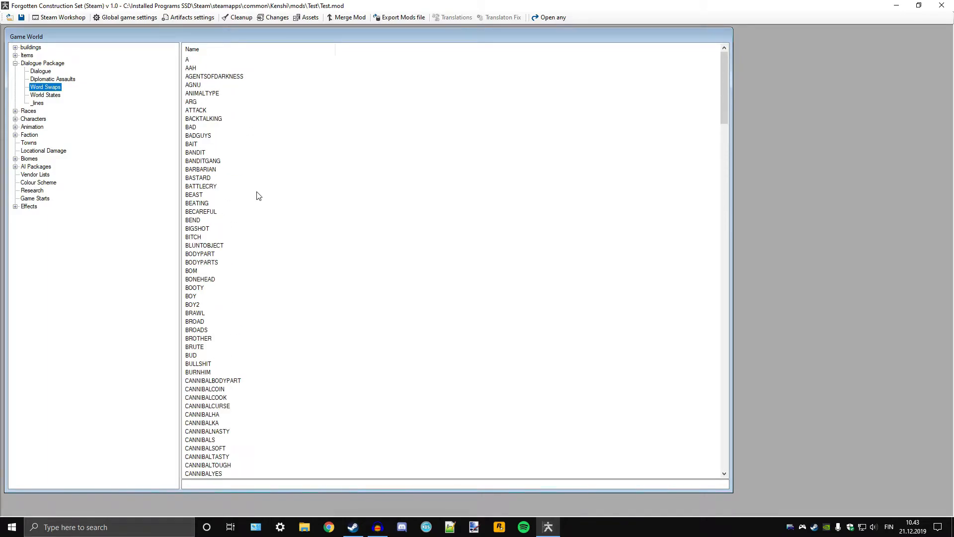
Step: Look through the list of World States entries in the Dialogue Package category
click(50, 95)
scroll(307, 257, down, 20)
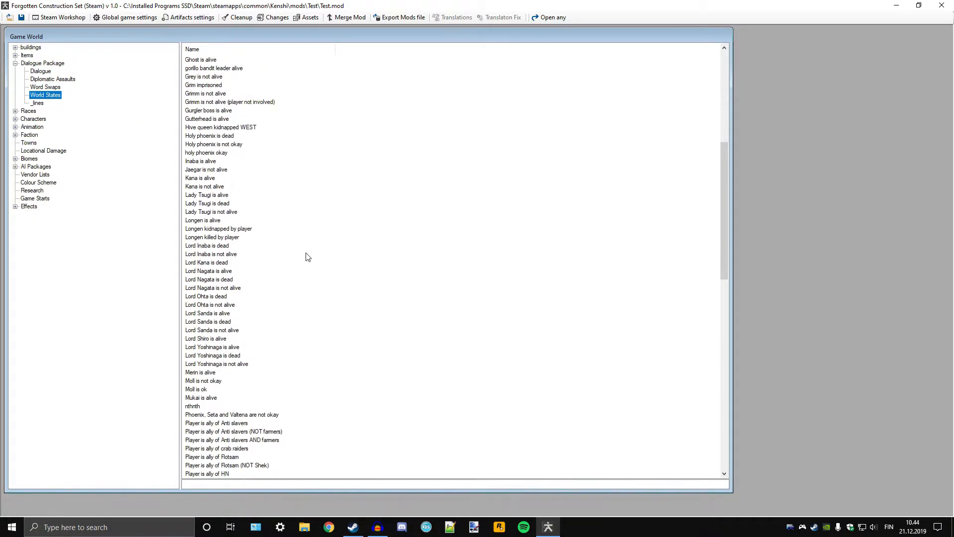
scroll(306, 255, up, 12)
scroll(306, 255, up, 11)
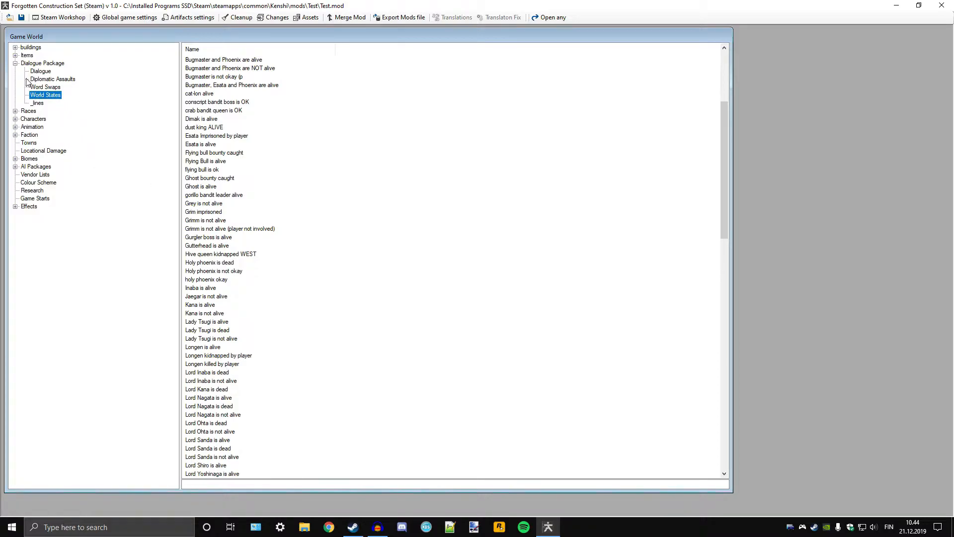
scroll(303, 188, up, 5)
scroll(304, 188, down, 20)
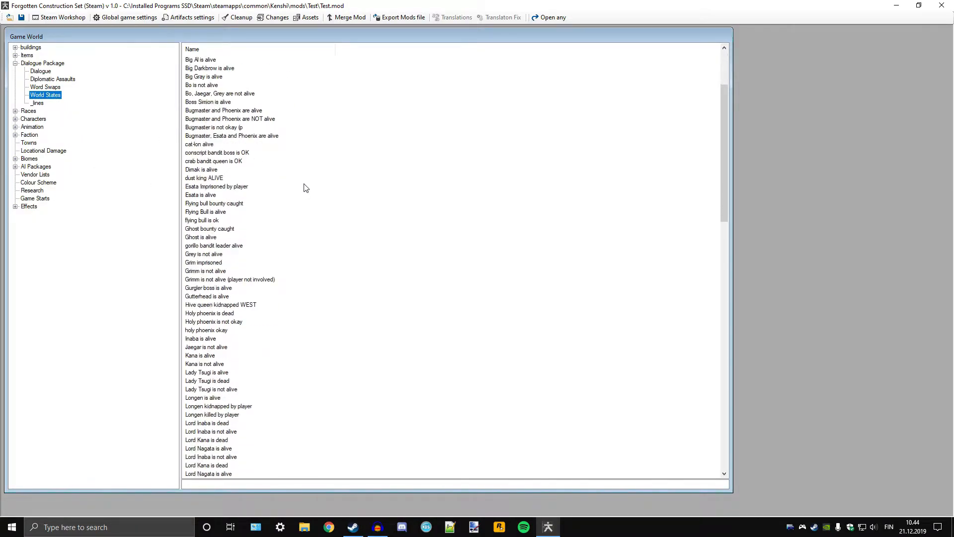
scroll(309, 187, down, 8)
scroll(272, 334, up, 20)
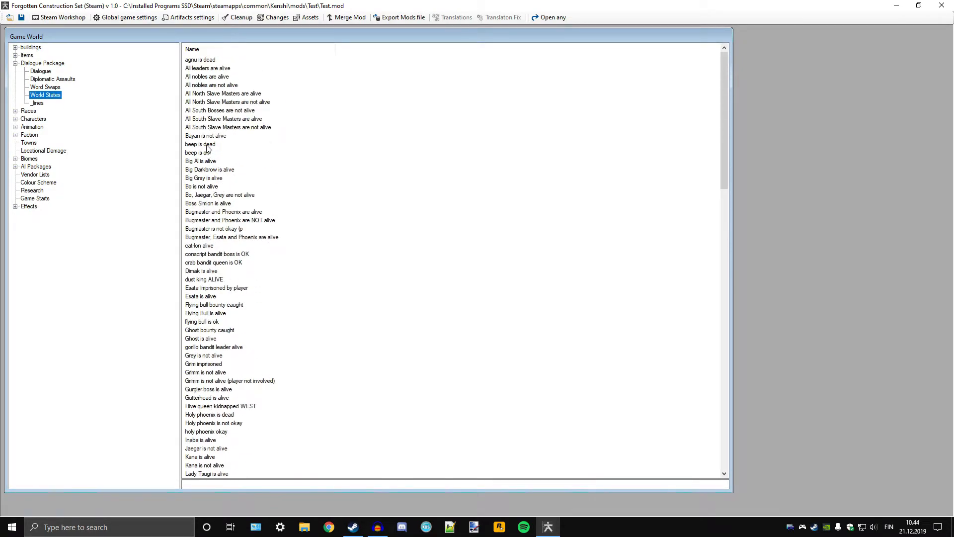
Step: Open the beep is dead world state, examine its NPC is condition for Beep, and close it
double_click(208, 144)
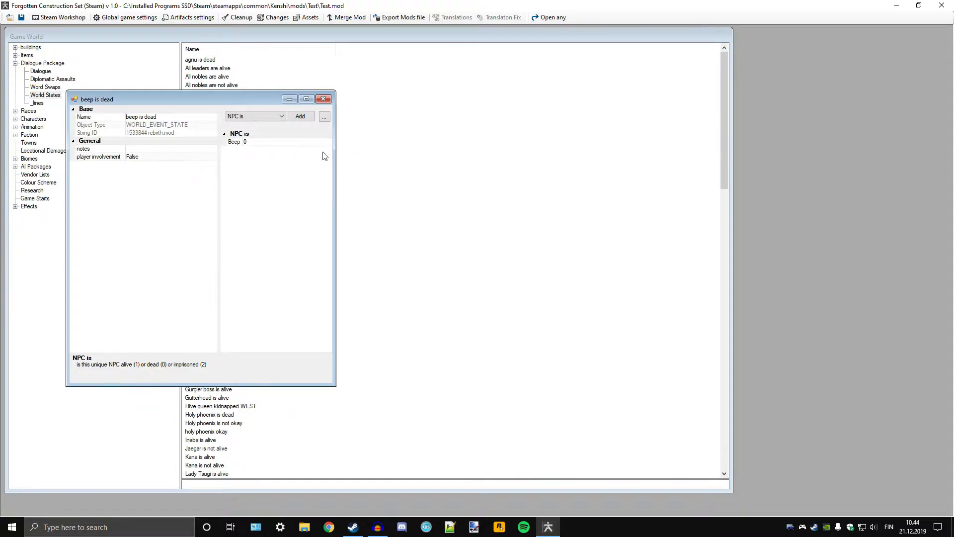
drag(334, 151, 451, 160)
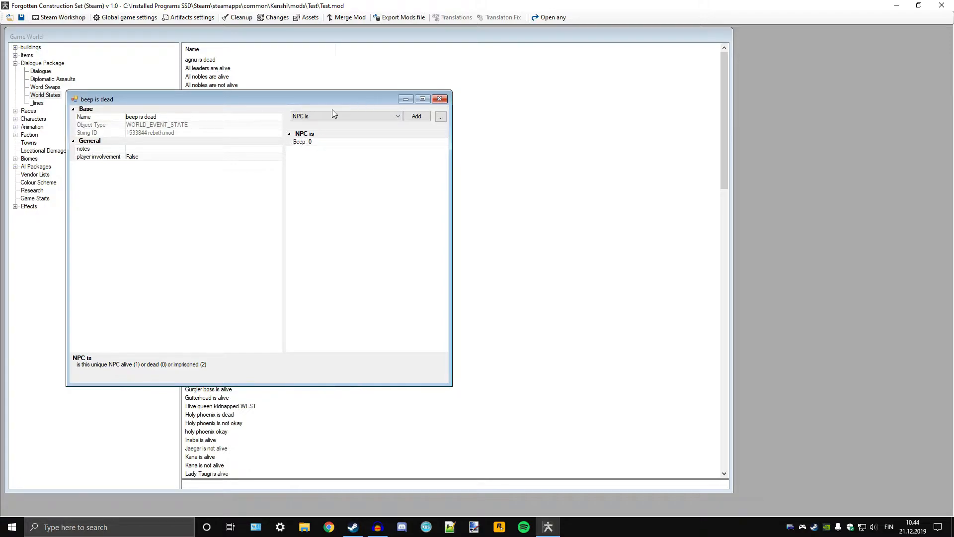
click(315, 143)
click(321, 135)
drag(315, 103, 458, 112)
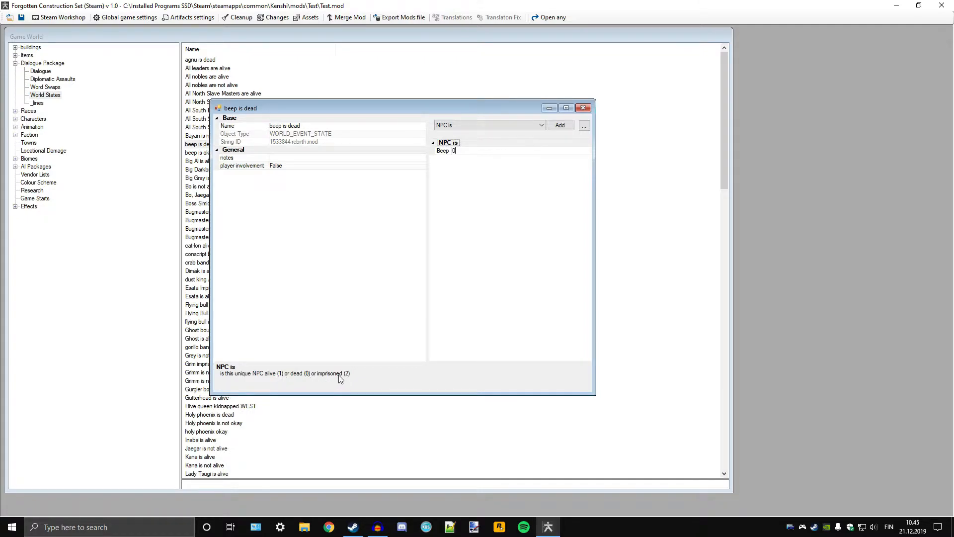
click(450, 151)
drag(291, 108, 379, 105)
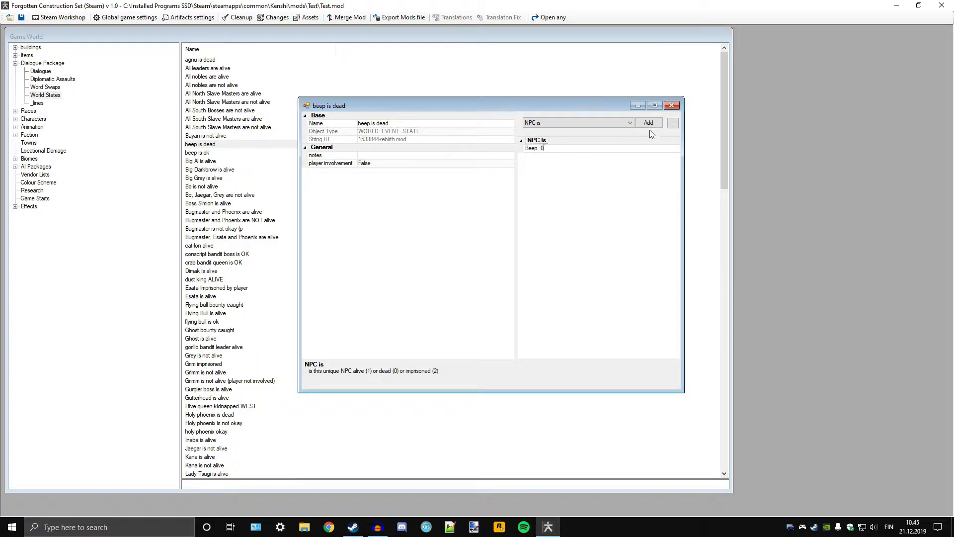
click(672, 105)
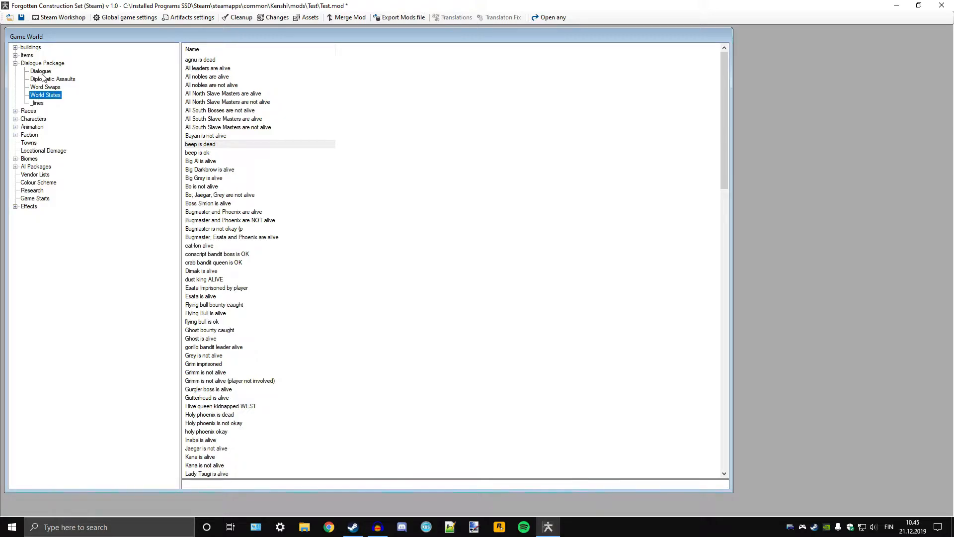
Step: View the _lines list of dialogue lines, and collapse the Dialogue Package category
click(38, 103)
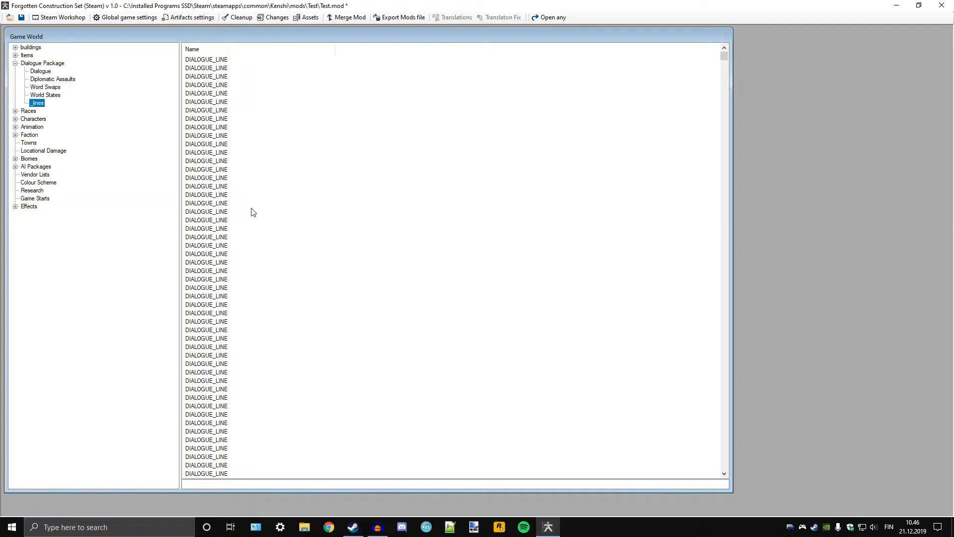
drag(724, 56, 681, 45)
click(15, 63)
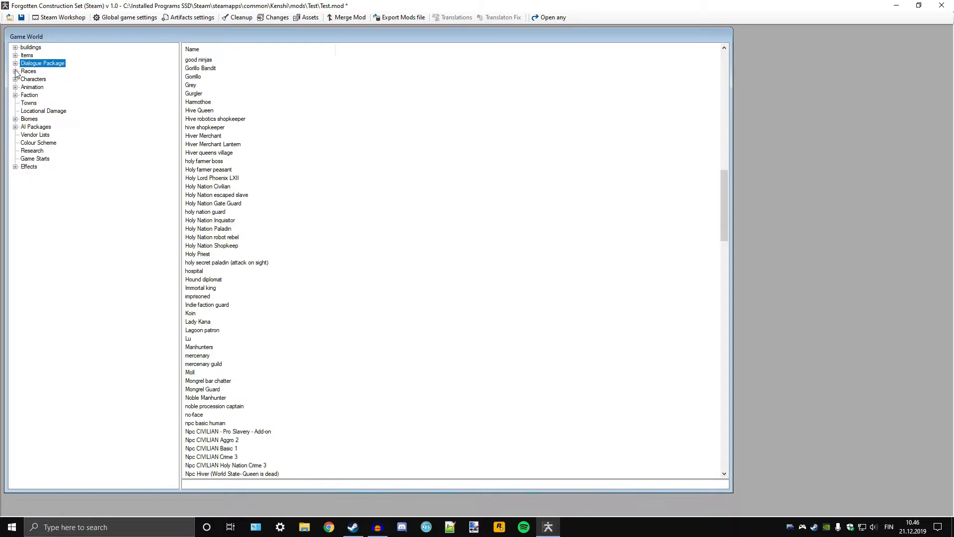
Step: Expand the Races category and look through its list of races
click(16, 71)
click(28, 71)
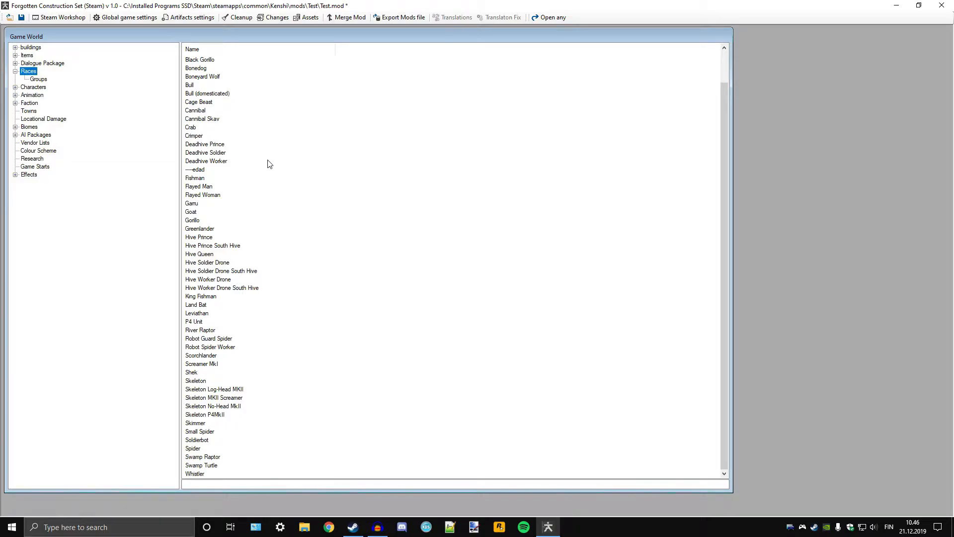
scroll(275, 229, up, 2)
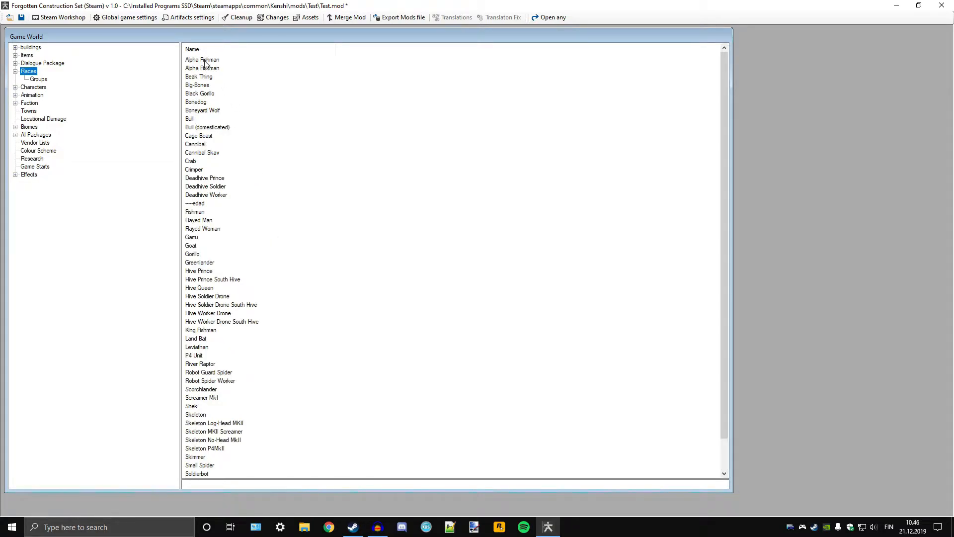
scroll(232, 248, down, 2)
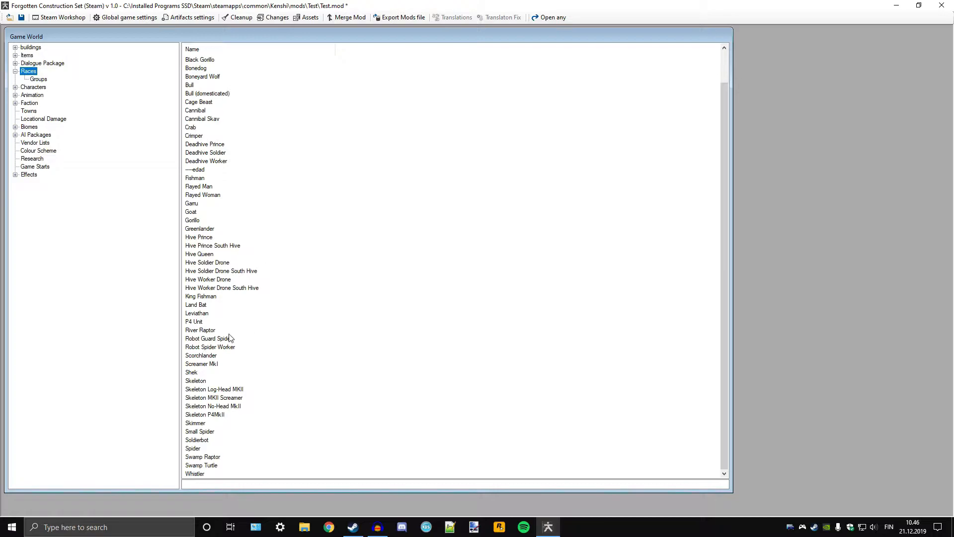
scroll(243, 251, up, 2)
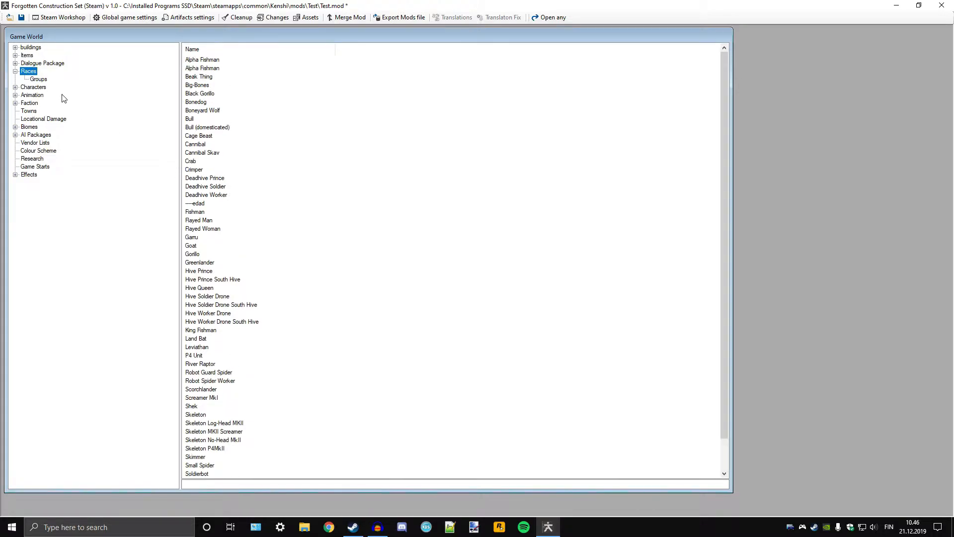
Step: View the race Groups list and check which item actions are available for the Southern Hive group
click(38, 79)
right_click(232, 163)
click(205, 188)
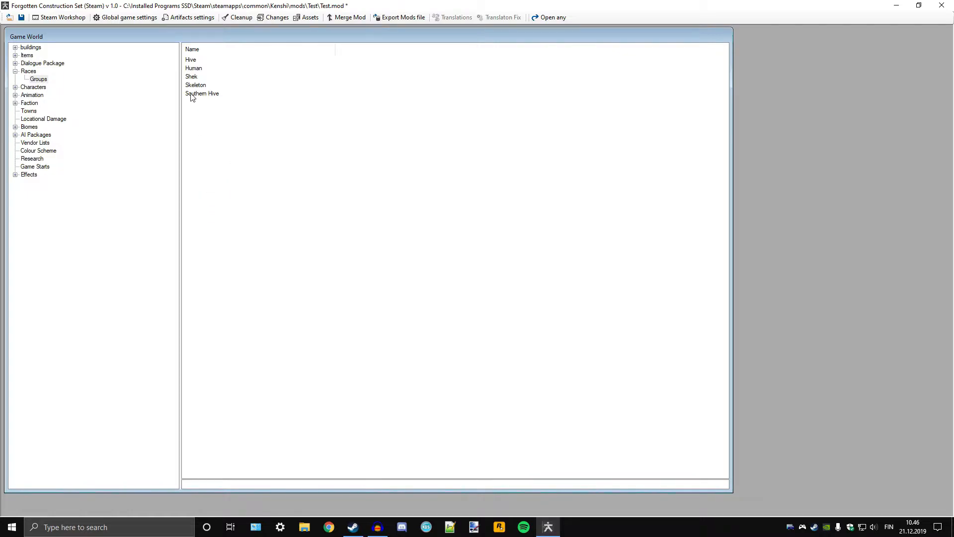
right_click(192, 94)
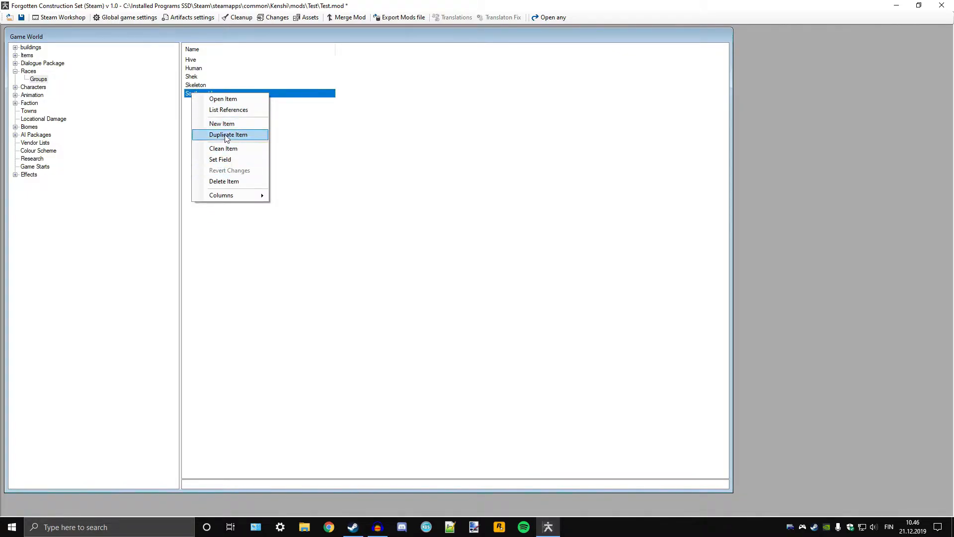
click(392, 158)
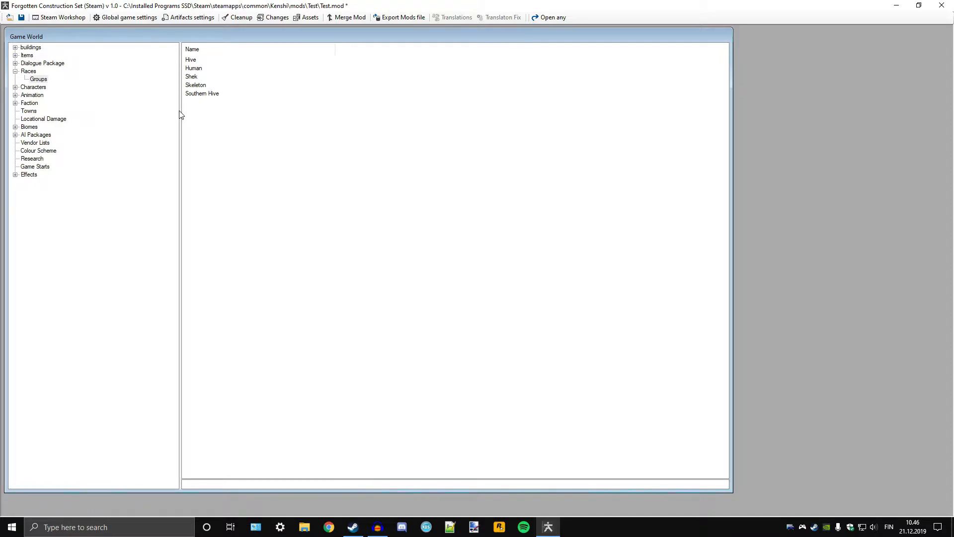
Step: Inspect which races belong to the Human and Hive groups
double_click(201, 69)
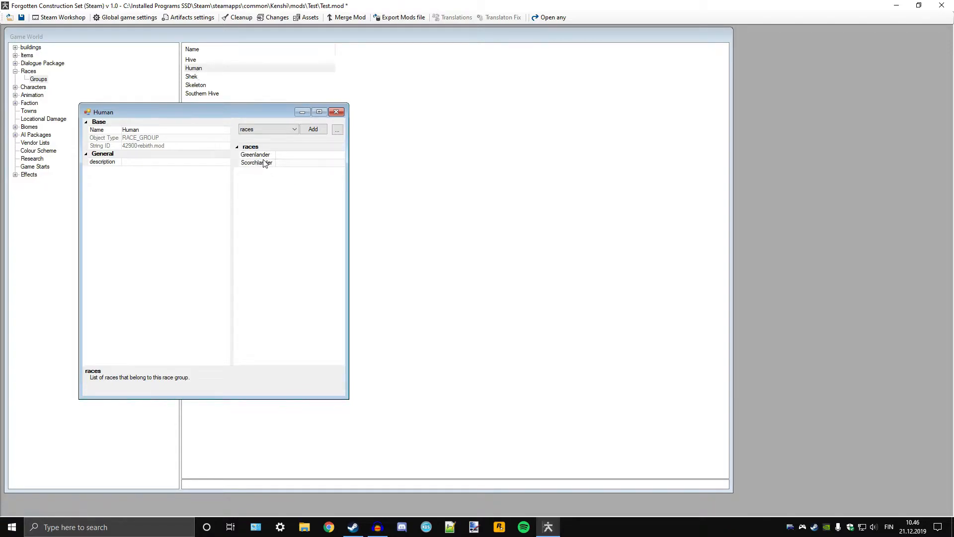
click(336, 112)
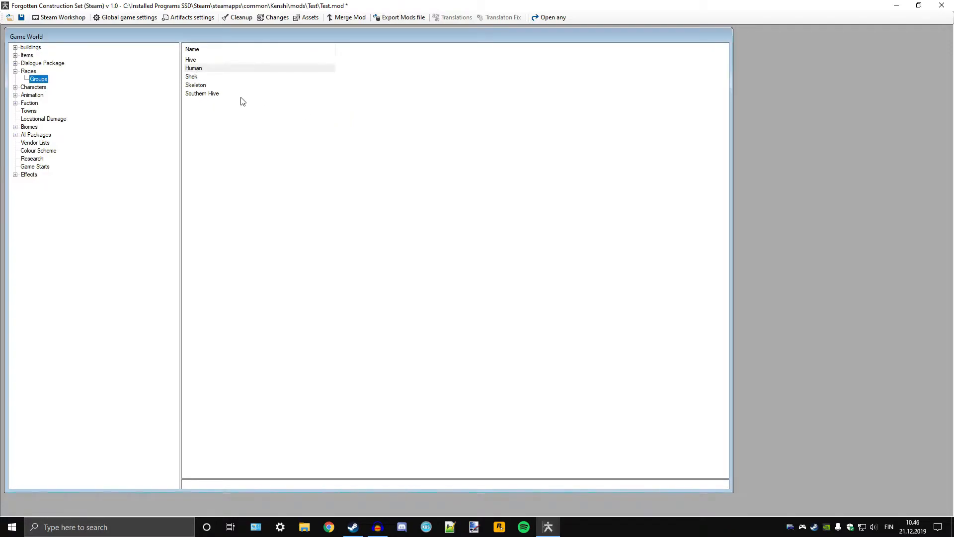
click(203, 95)
double_click(203, 61)
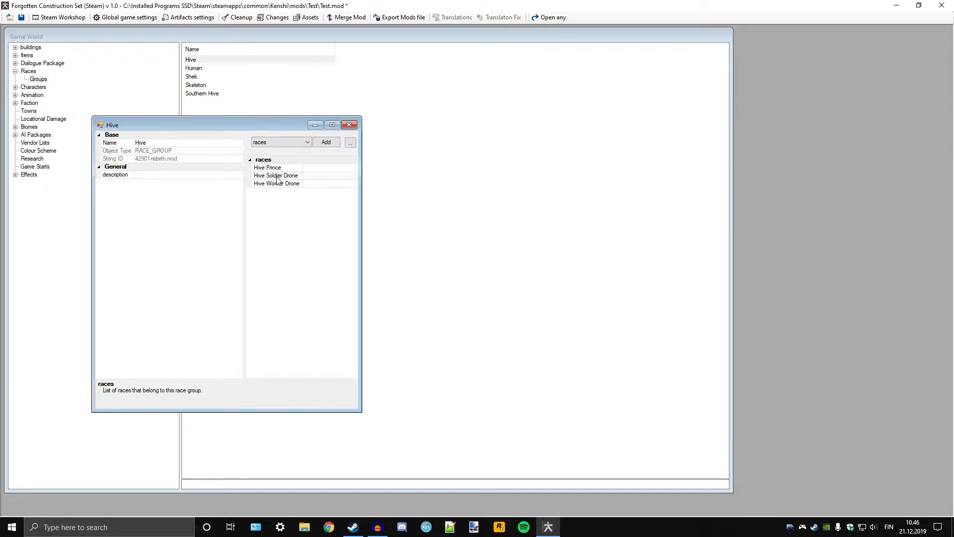
click(349, 125)
Step: Review the full Races list again, then re-examine the races assigned to the Human group
click(29, 73)
scroll(266, 196, down, 2)
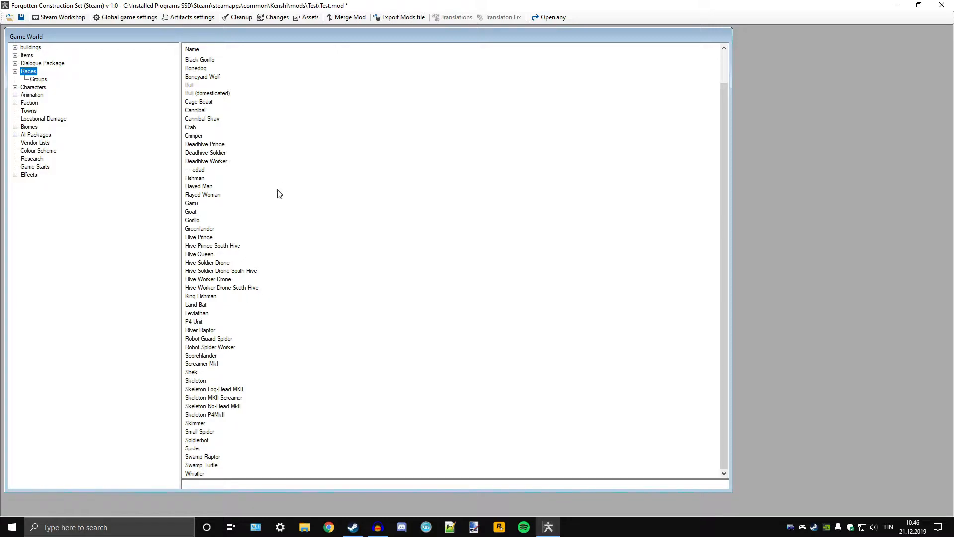
scroll(278, 189, up, 2)
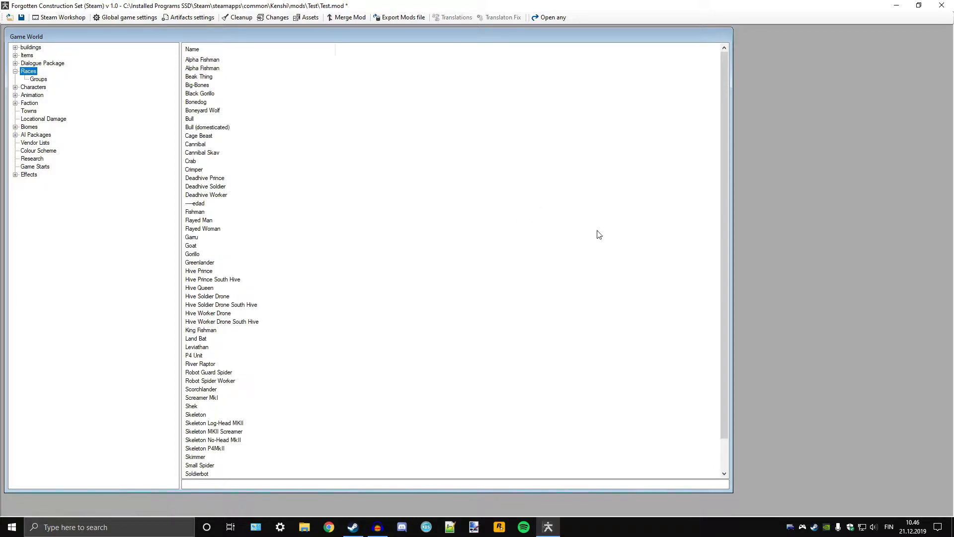
click(39, 79)
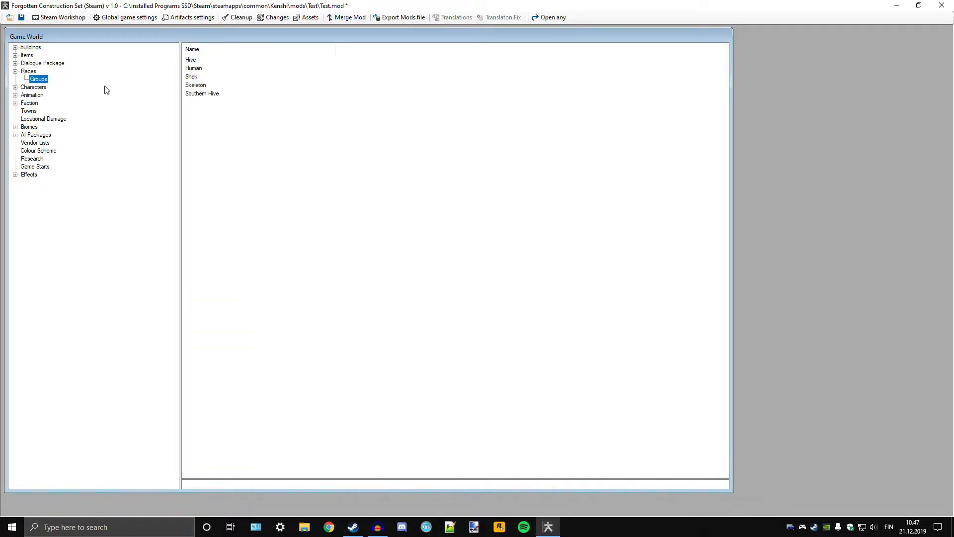
click(201, 72)
double_click(201, 73)
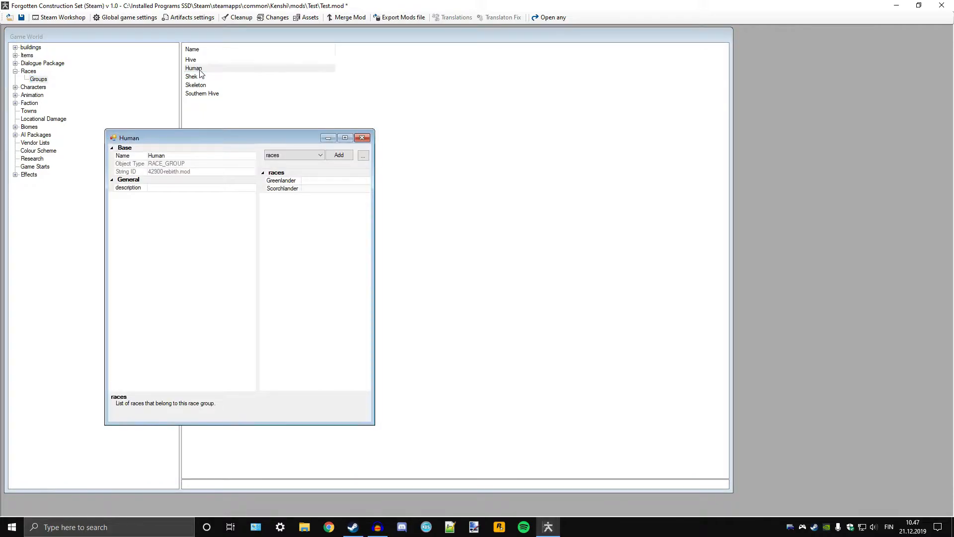
click(362, 138)
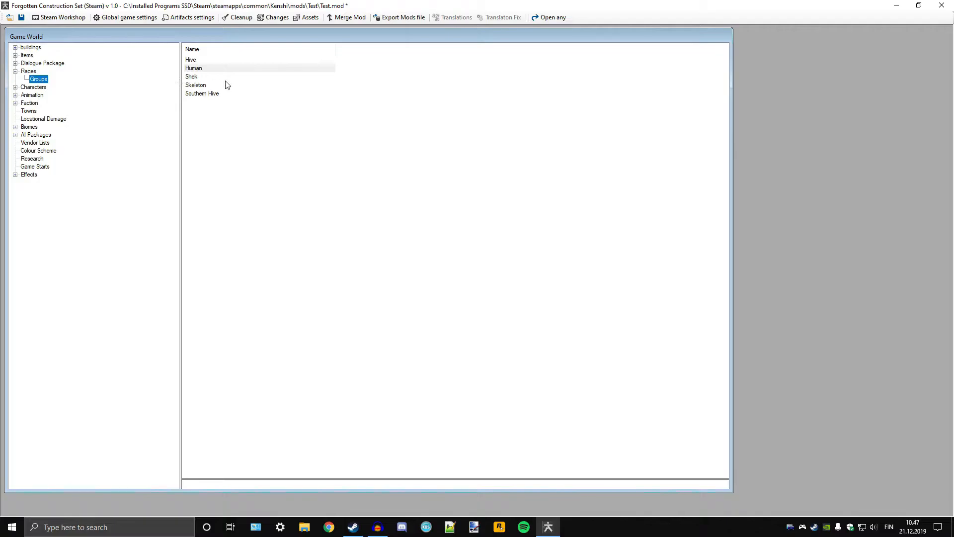
Step: Inspect the Southern Hive group's Hive Prince South Hive race and its Head combat anatomy entry, closing all their windows
double_click(206, 94)
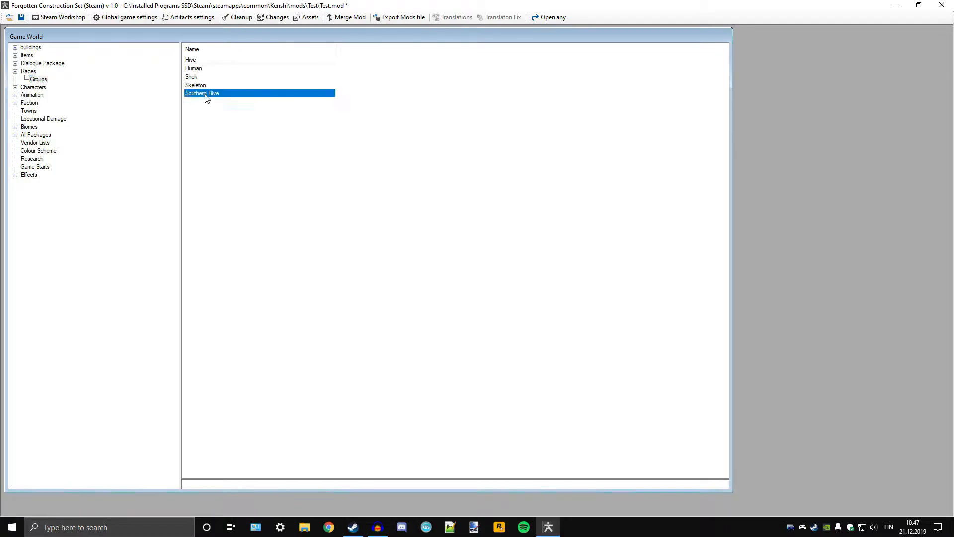
double_click(315, 194)
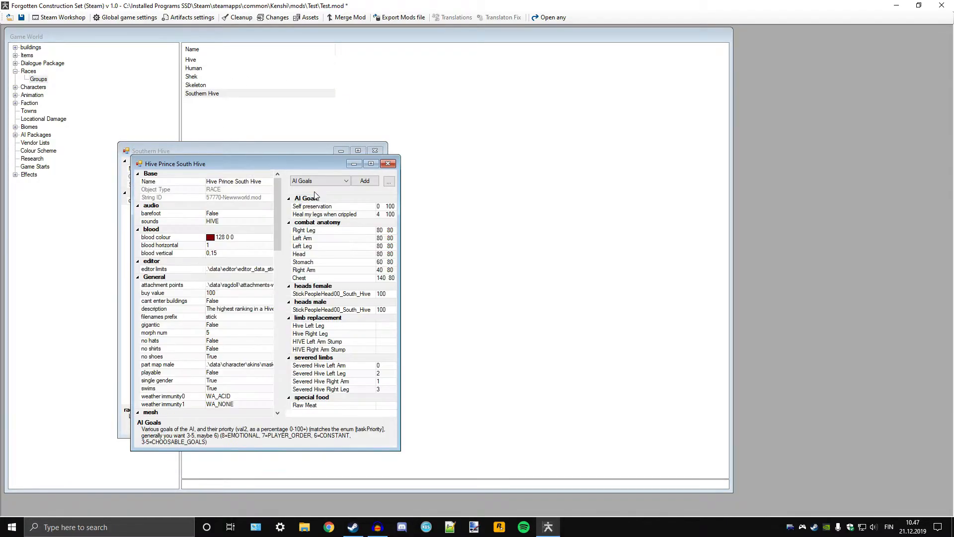
double_click(321, 254)
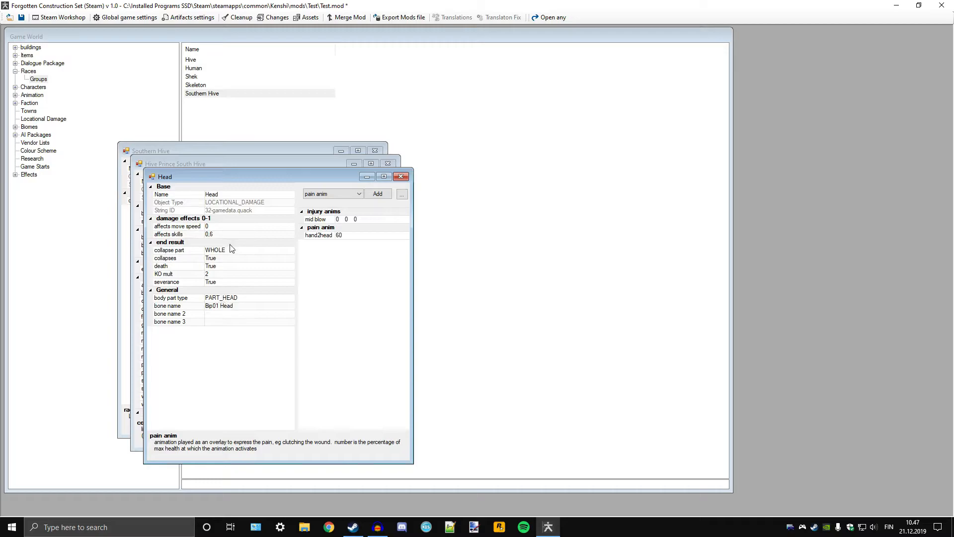
click(401, 177)
click(388, 164)
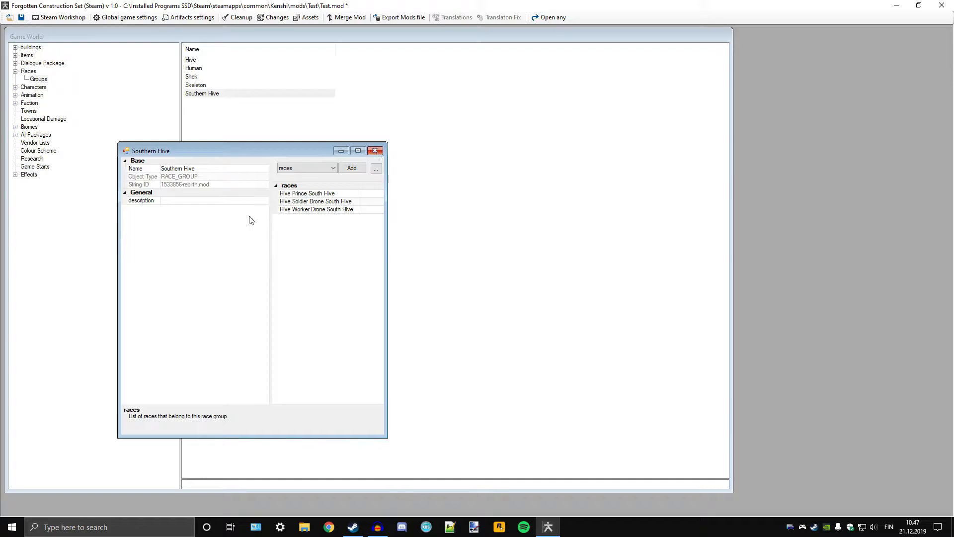
click(375, 151)
Step: Reopen Hive Prince South Hive from the Southern Hive group, widen its window to review the race properties, and close both windows
click(212, 94)
double_click(211, 94)
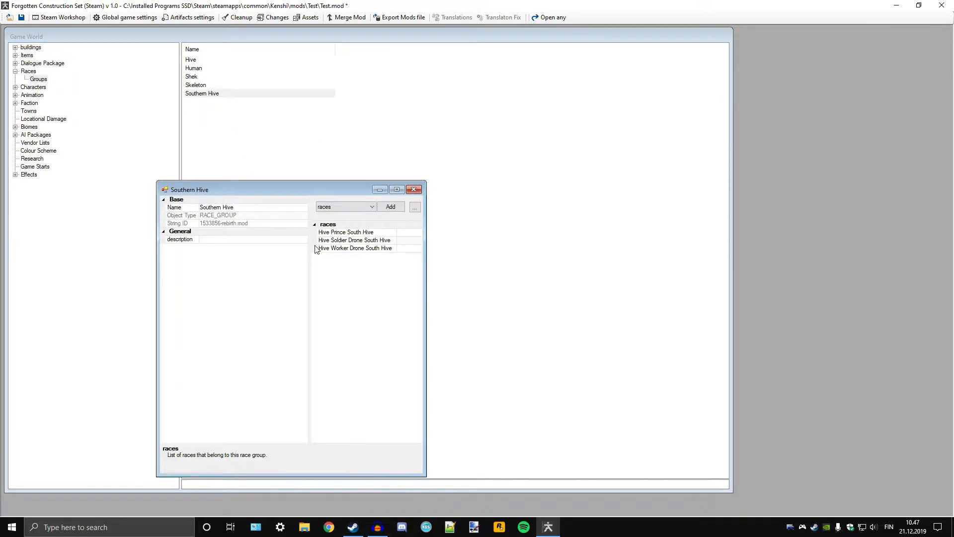
click(351, 232)
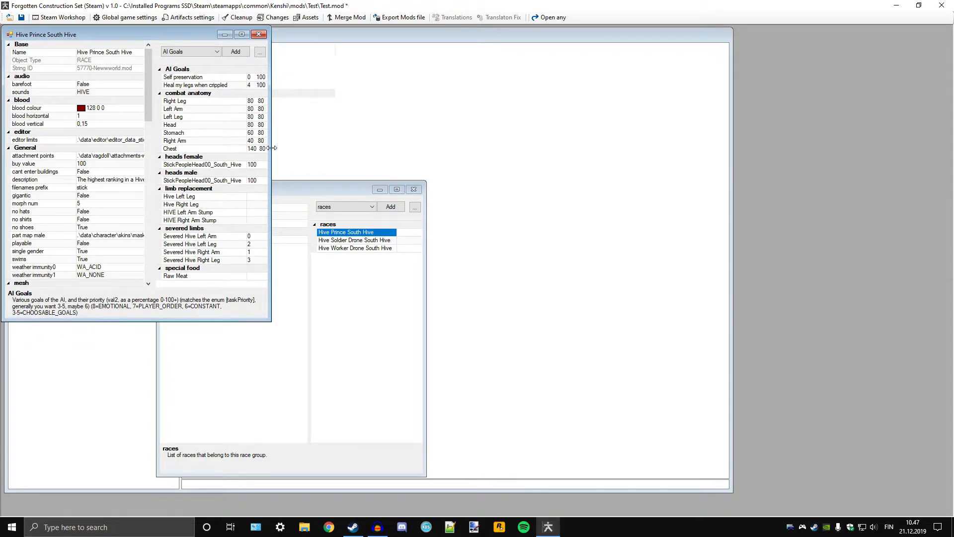
drag(271, 147, 492, 149)
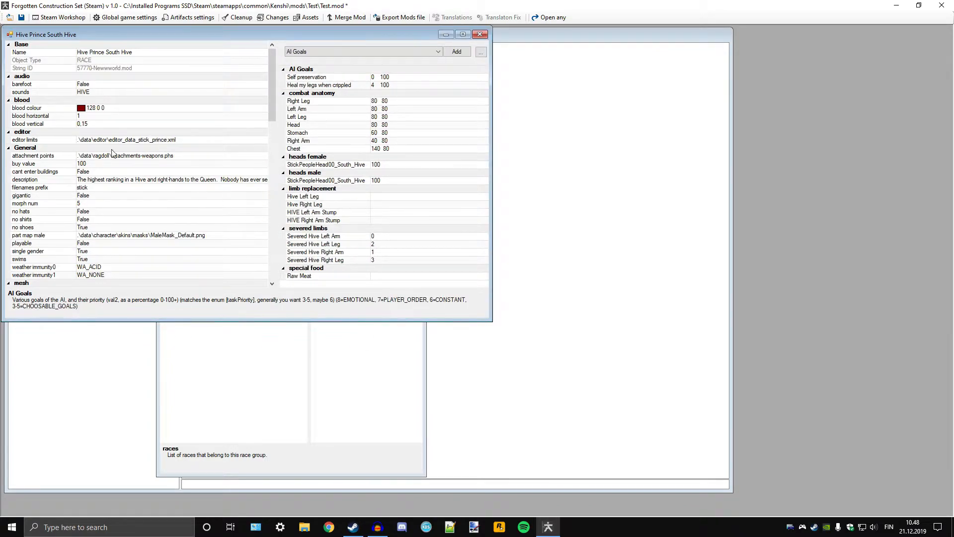
scroll(120, 188, down, 5)
scroll(135, 184, up, 5)
click(478, 34)
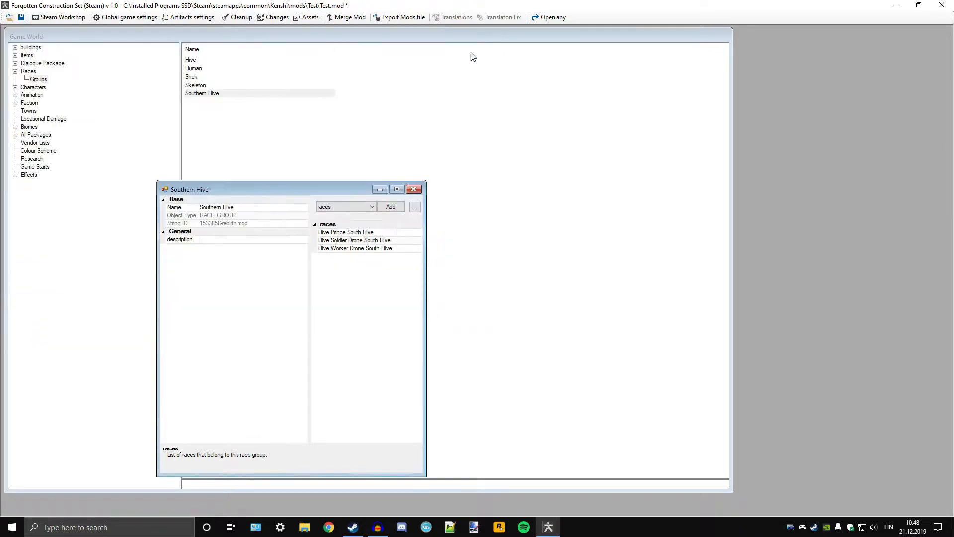
click(413, 190)
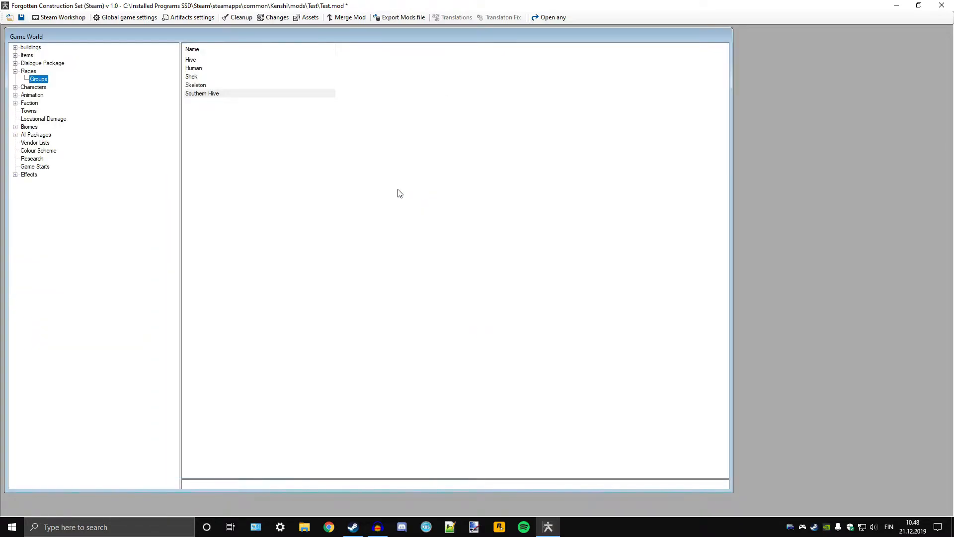
Step: Collapse Races, expand Characters, and browse the full character list down to the entries beginning with R and S
click(16, 71)
click(16, 79)
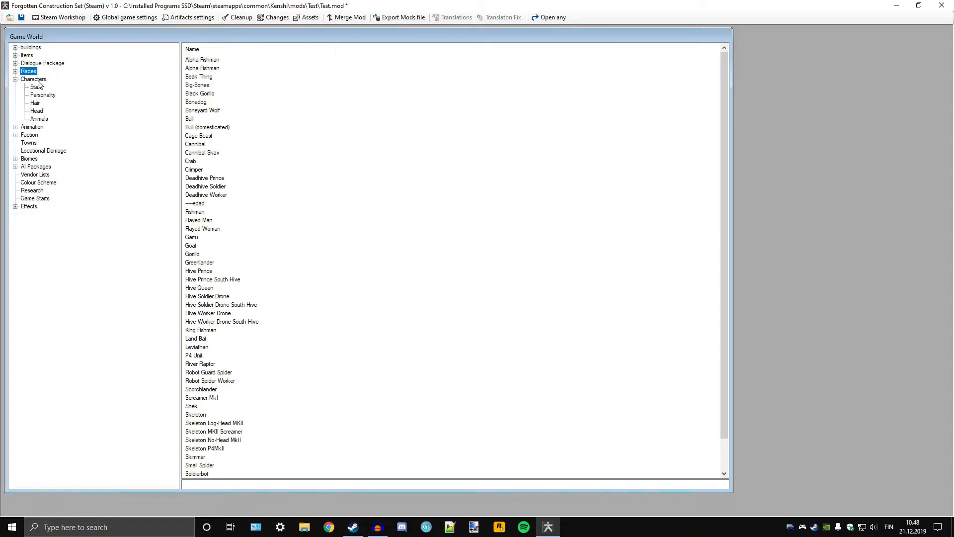
click(36, 79)
scroll(315, 170, down, 20)
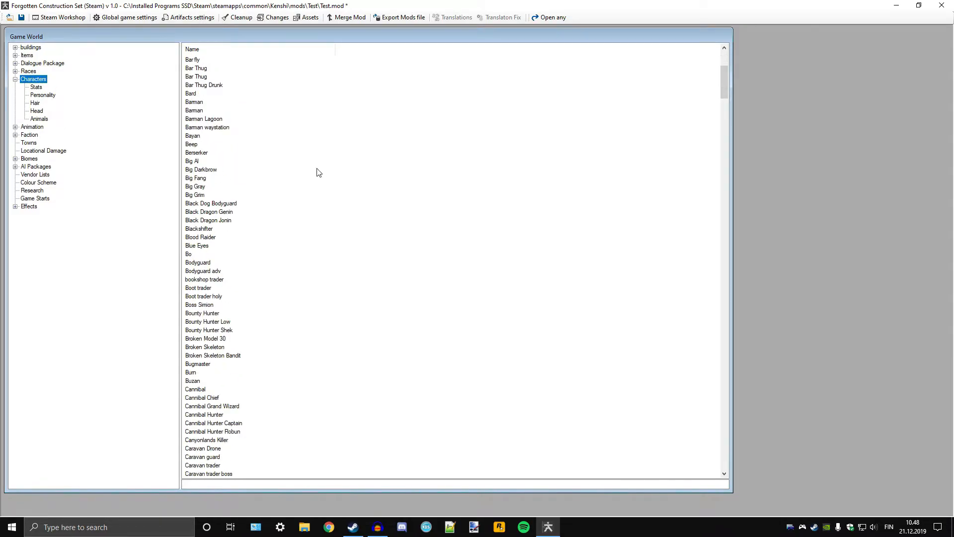
scroll(314, 266, down, 20)
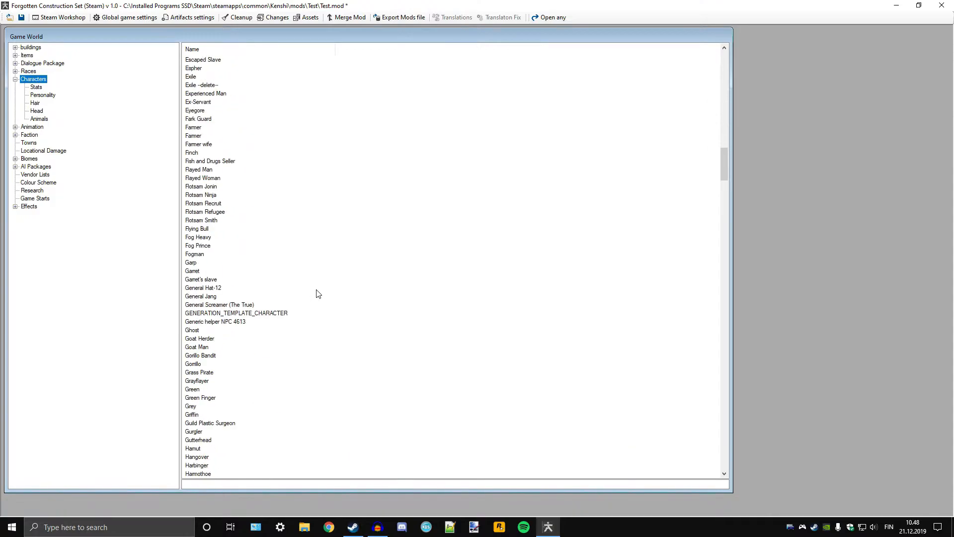
scroll(327, 291, down, 20)
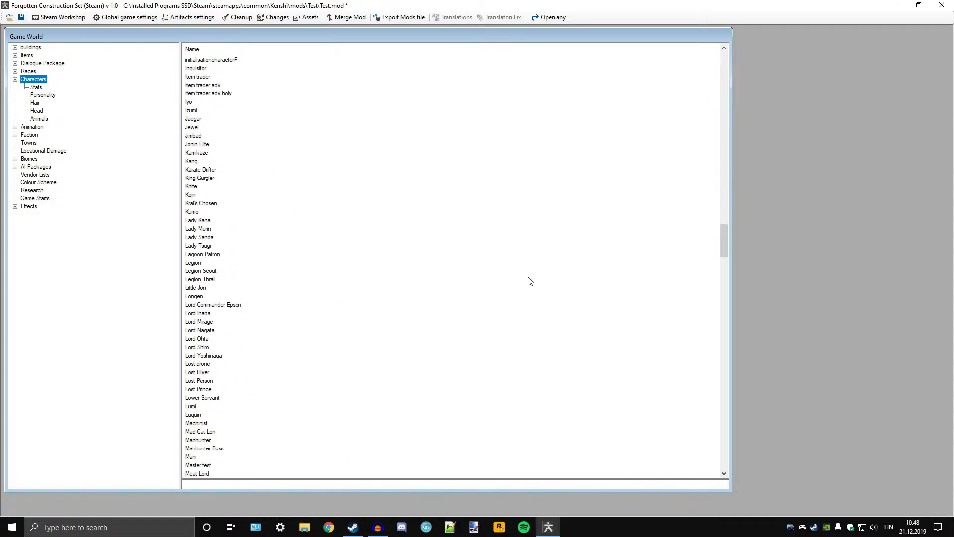
drag(724, 254, 735, 303)
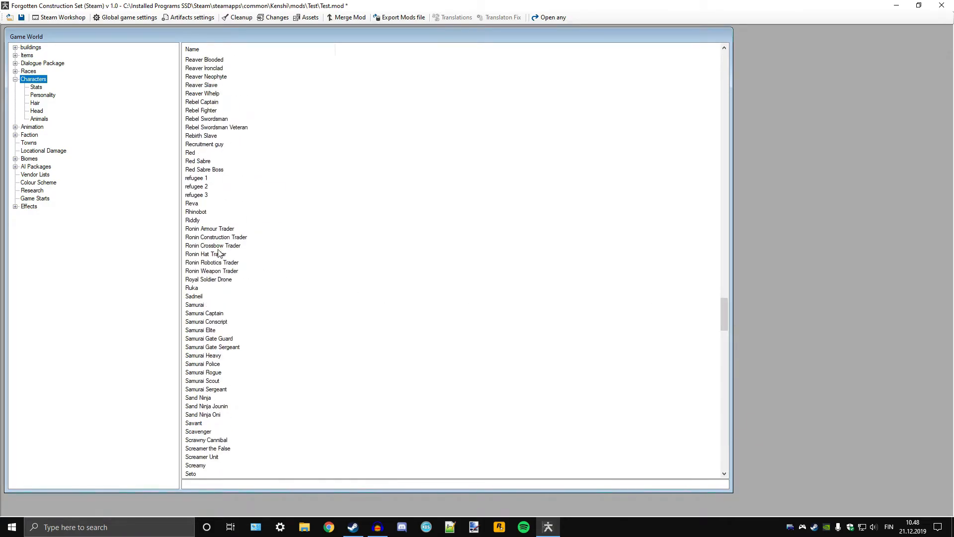
Step: Inspect the properties of the Reva and refugee 1 characters, closing each window
double_click(206, 203)
scroll(119, 262, down, 3)
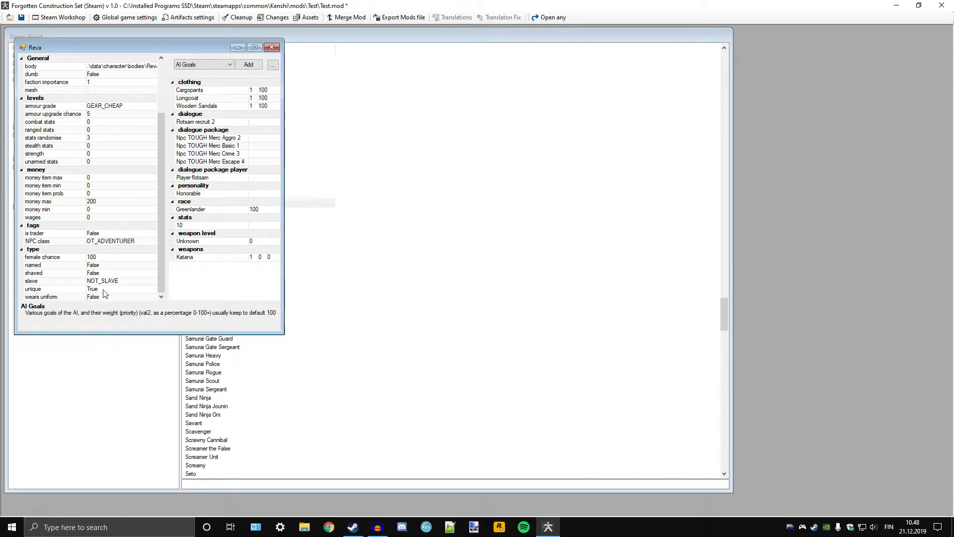
click(273, 50)
click(273, 49)
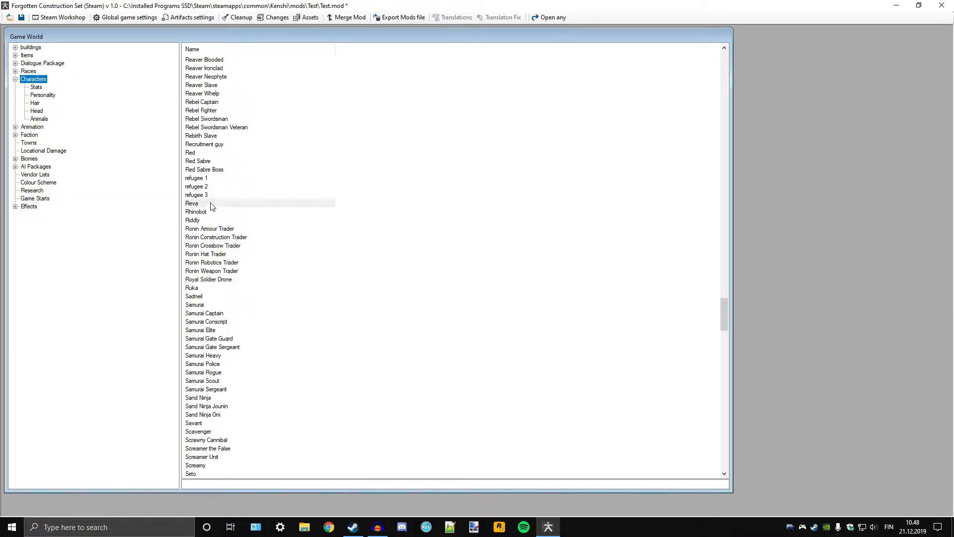
double_click(199, 179)
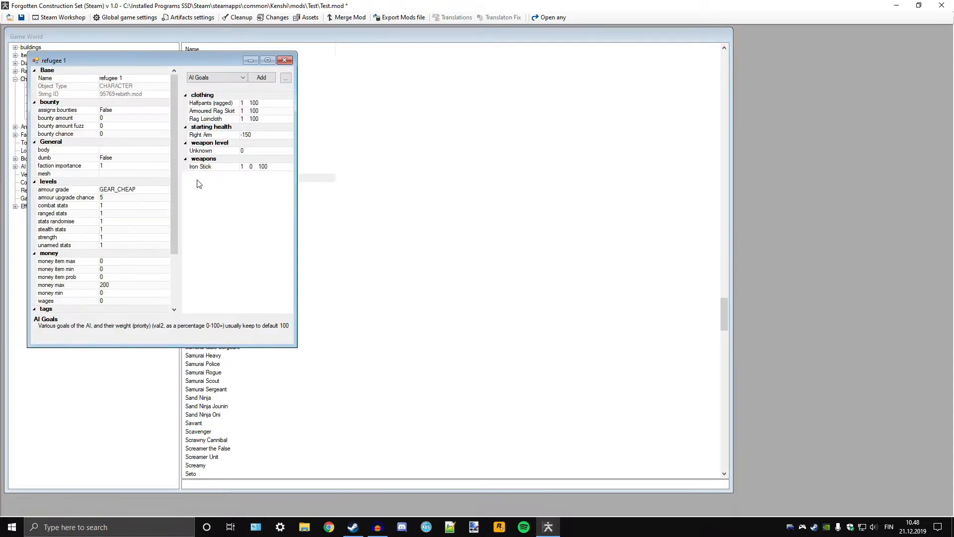
click(285, 60)
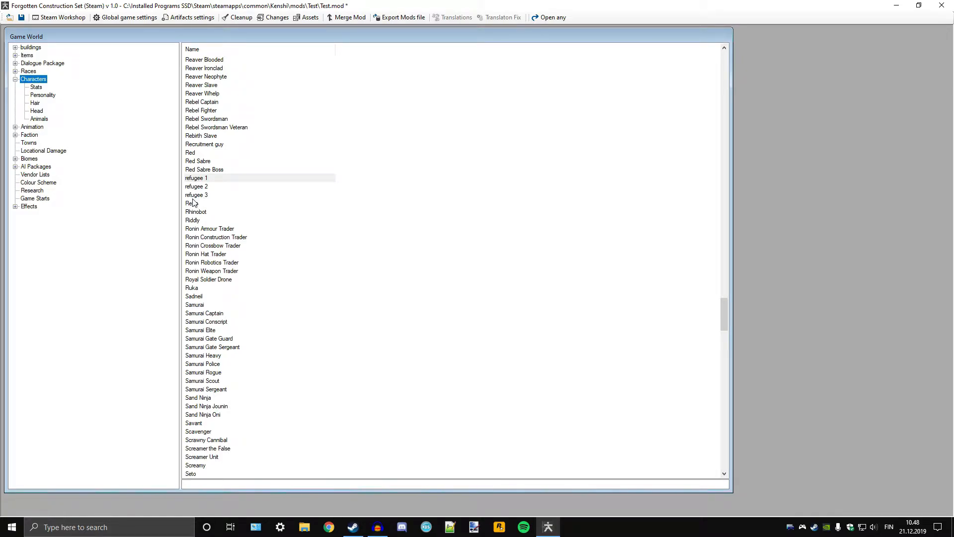
Step: Inspect the Red Sabre and Red Sabre Boss characters to compare their properties, closing each window
click(203, 162)
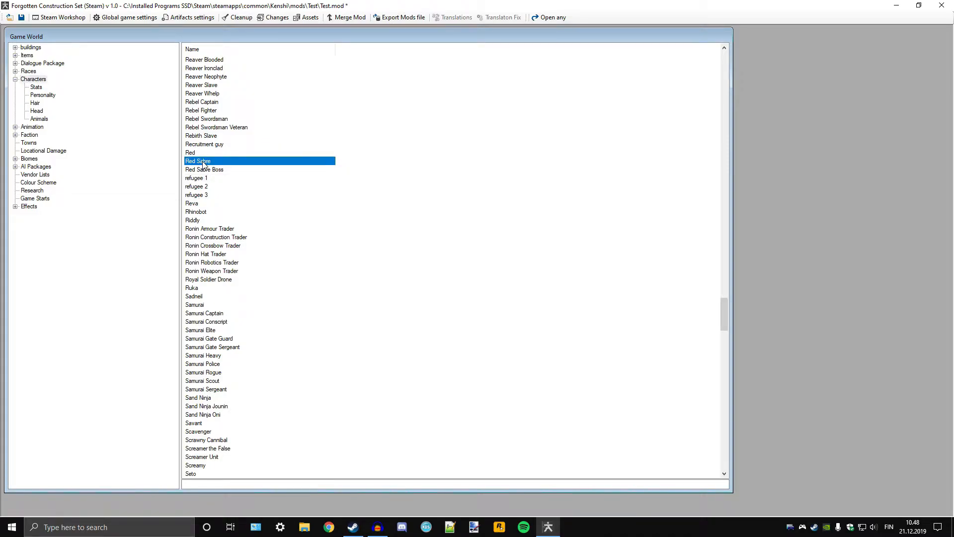
double_click(203, 163)
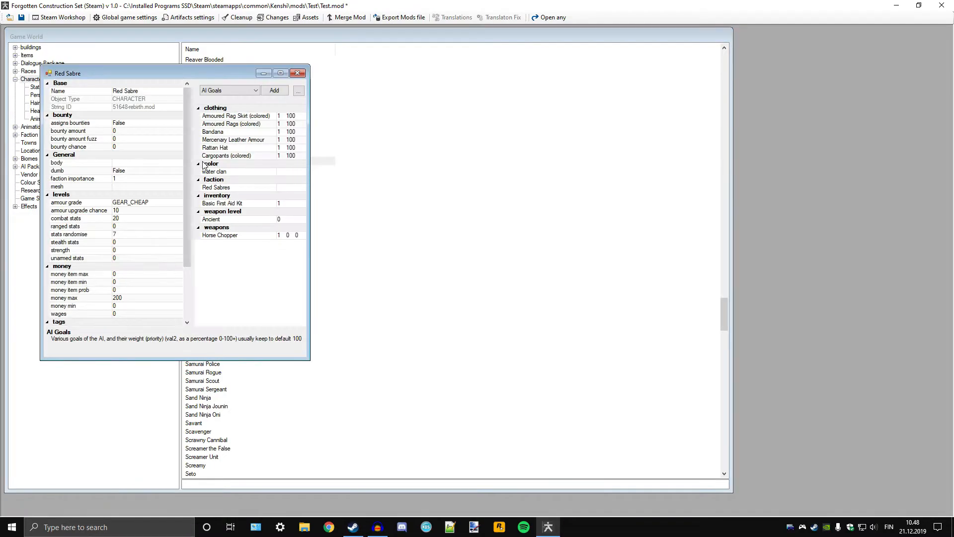
click(297, 74)
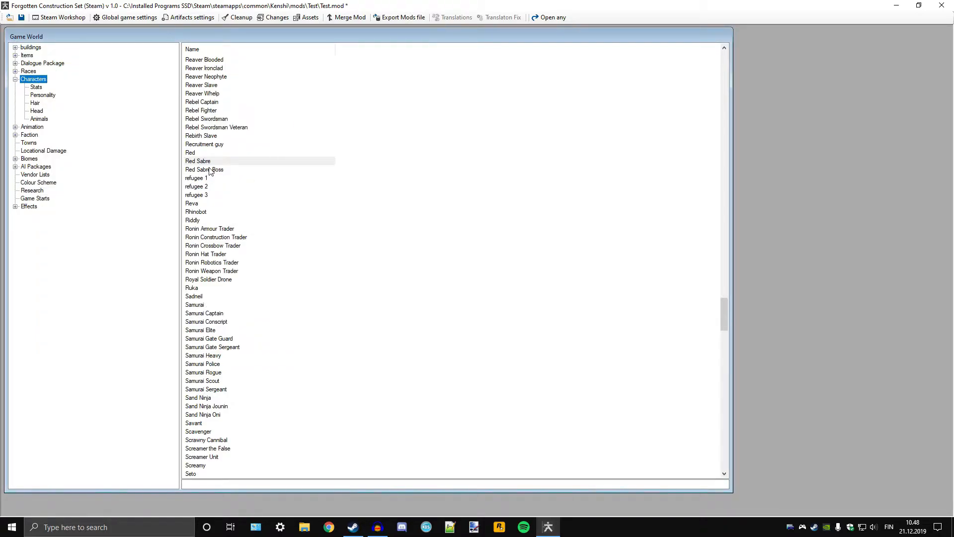
click(205, 163)
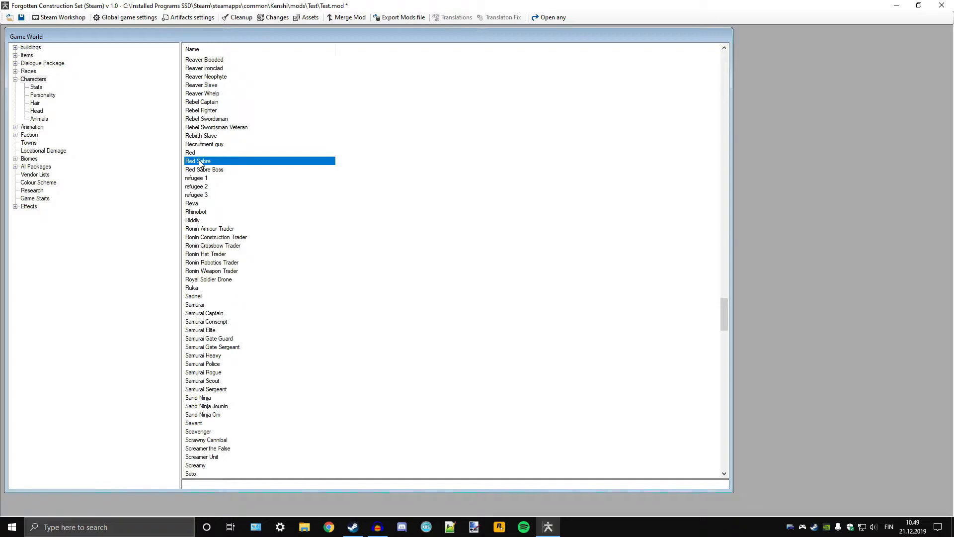
double_click(204, 170)
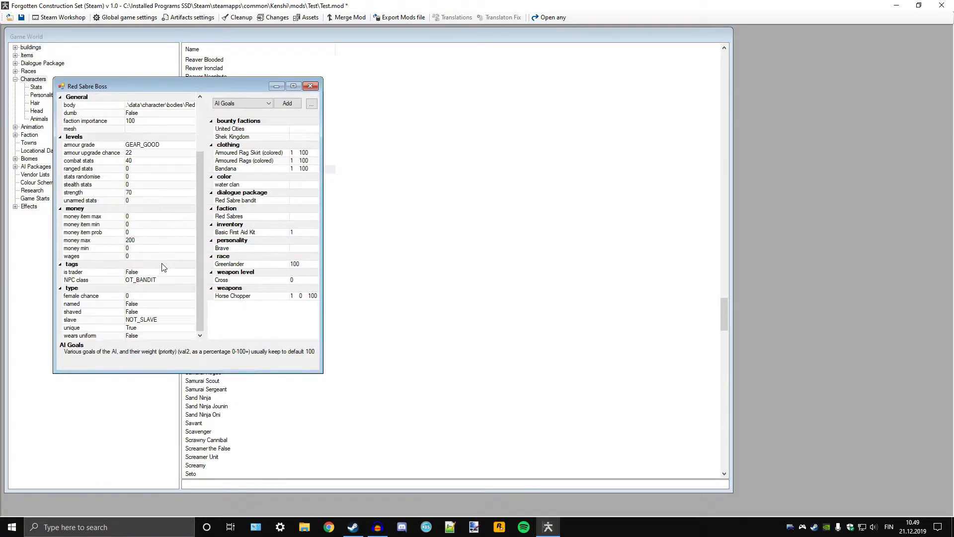
click(311, 87)
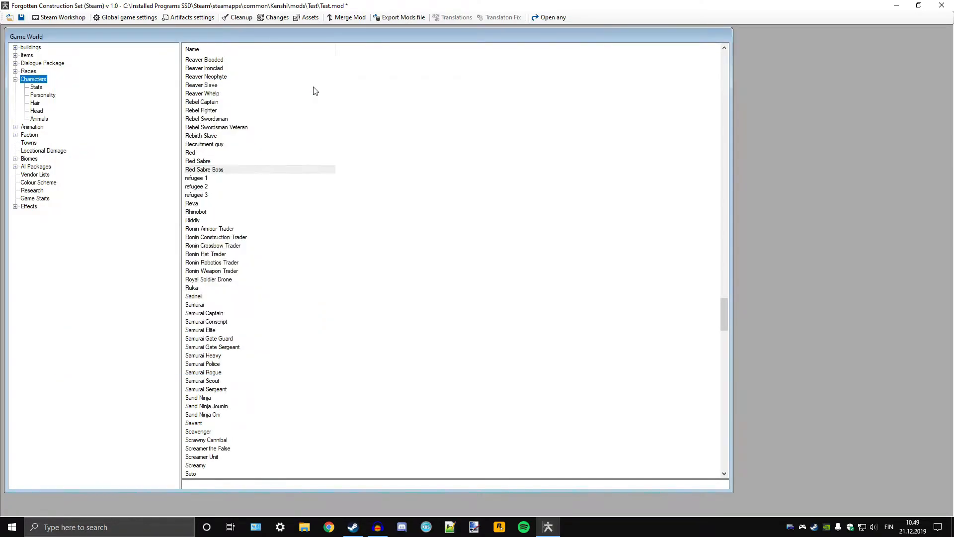
Step: Reopen the Red Sabre character, widen its window to review its equipment and faction entries, and close it
double_click(201, 161)
drag(331, 158, 507, 183)
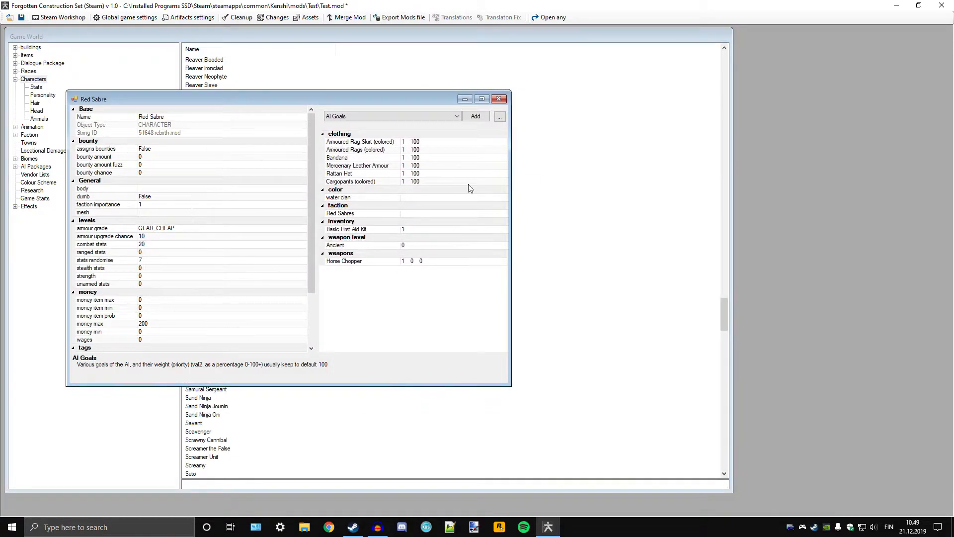
click(499, 99)
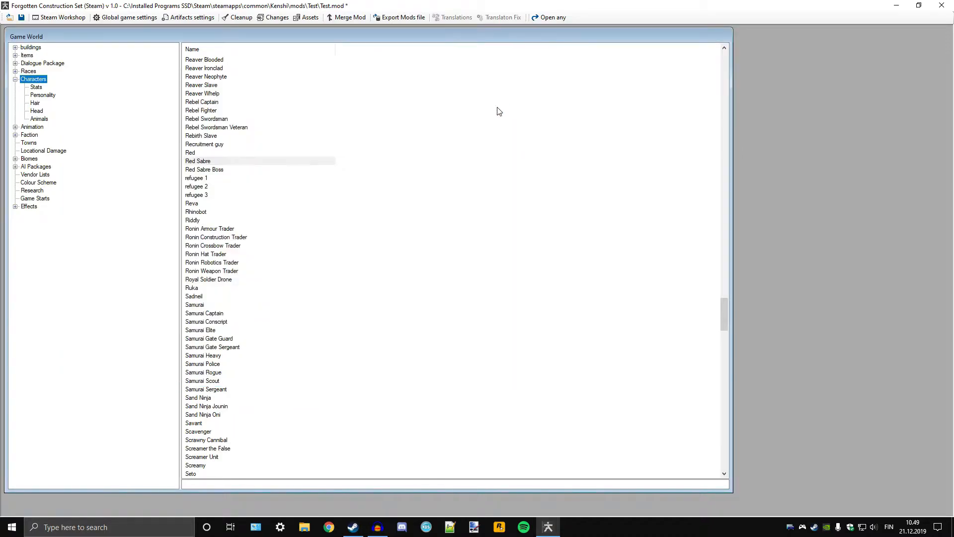
Step: Browse the character list around Red Sabre and up to Immortal King, and view the item commands available for Immortal King
click(201, 164)
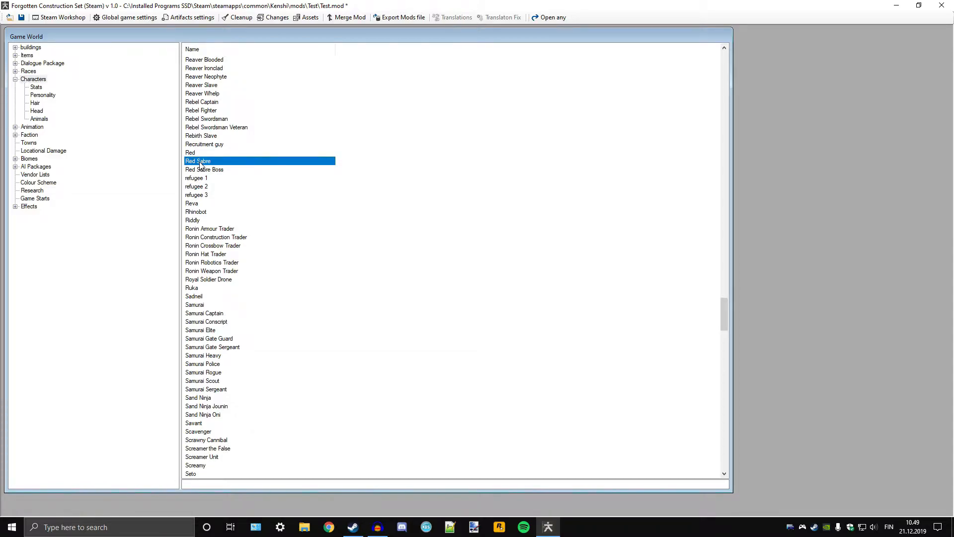
scroll(220, 322, down, 14)
scroll(221, 323, up, 14)
scroll(221, 327, up, 11)
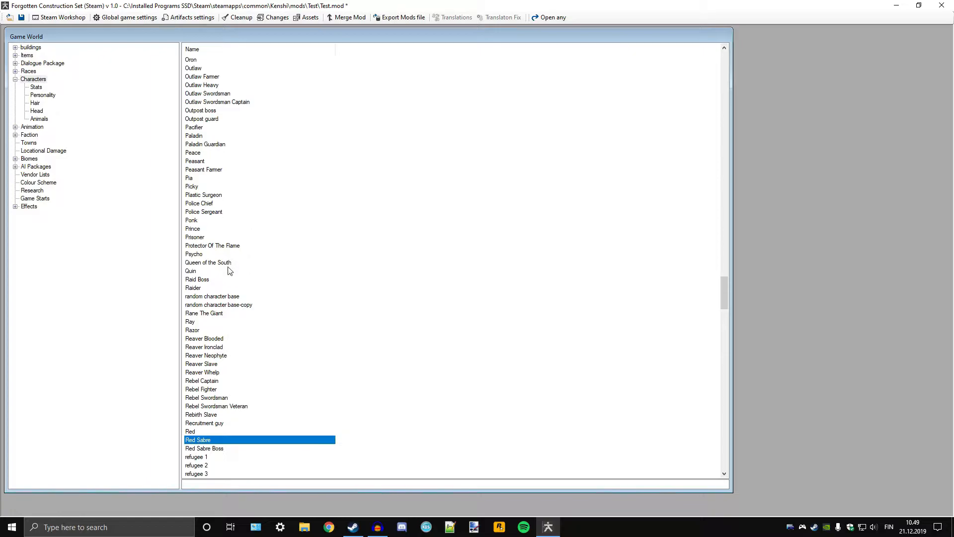
scroll(237, 271, down, 5)
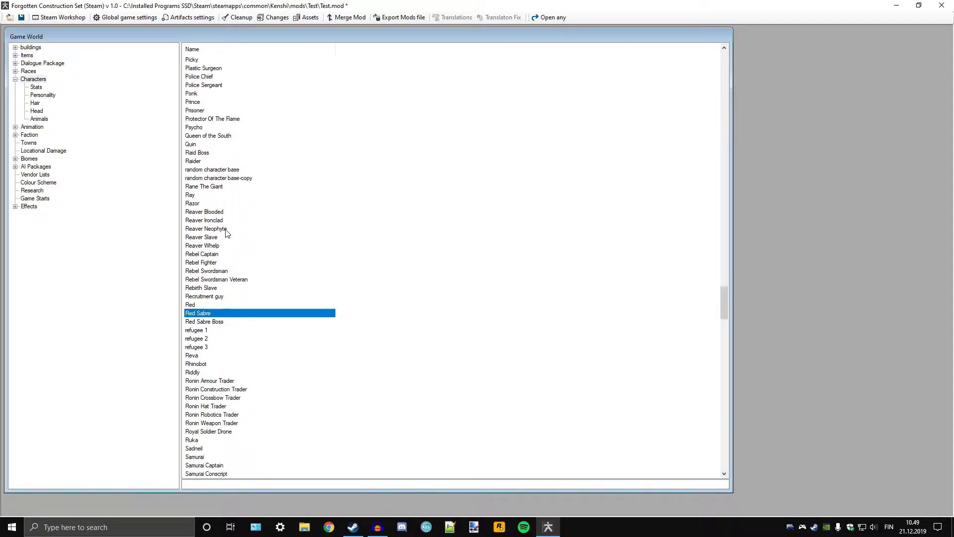
scroll(234, 248, up, 20)
scroll(235, 248, up, 5)
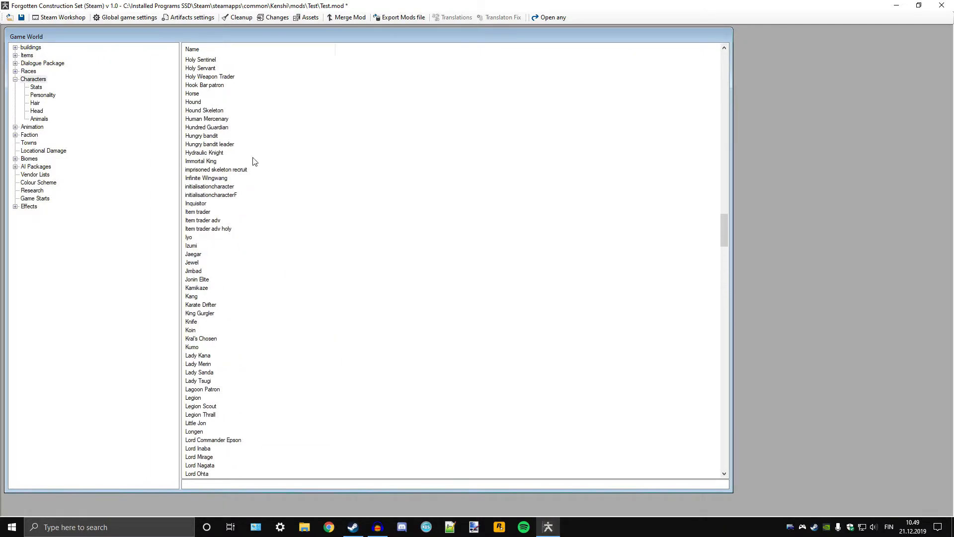
right_click(213, 164)
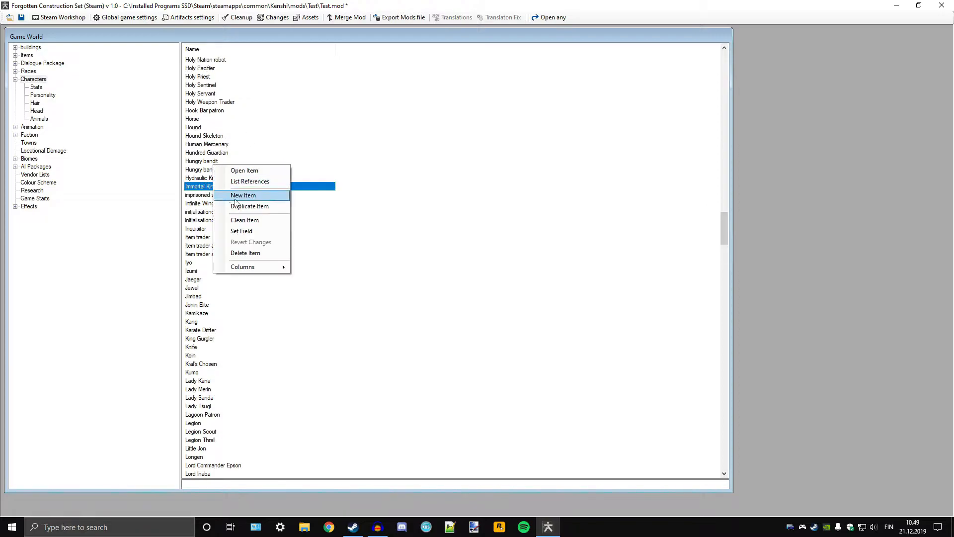
click(432, 251)
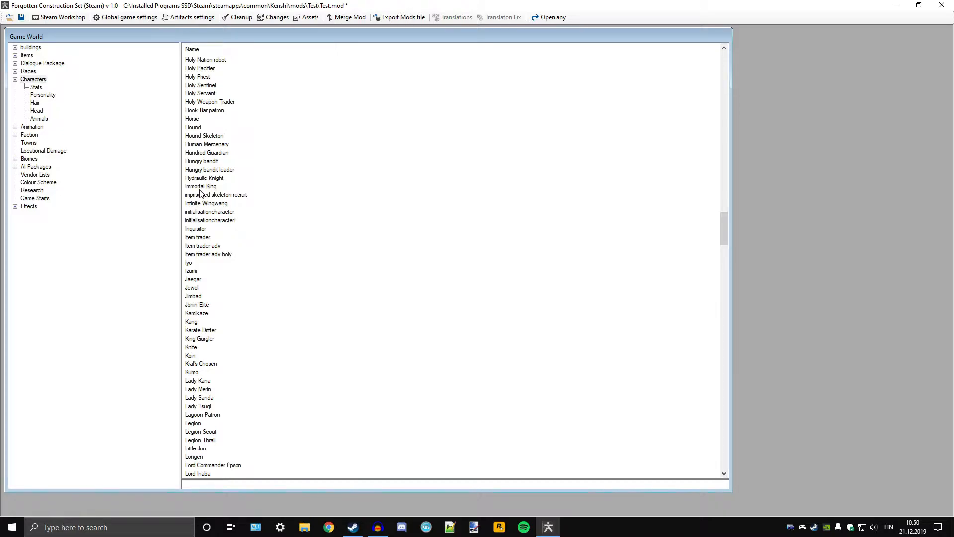
Step: Show the Stats category under Characters and examine all attributes and skills of the 50 entry, closing its window
click(37, 88)
scroll(210, 93, up, 1)
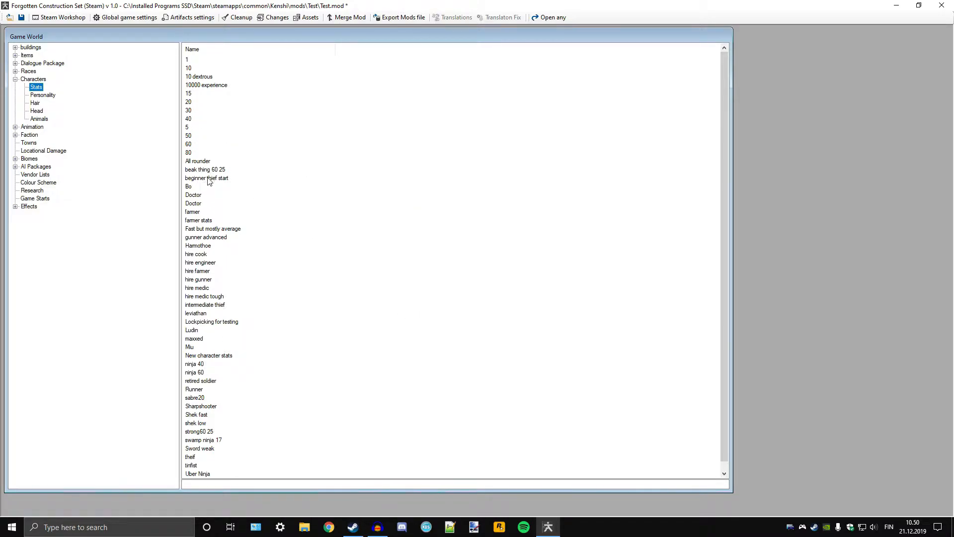
double_click(187, 136)
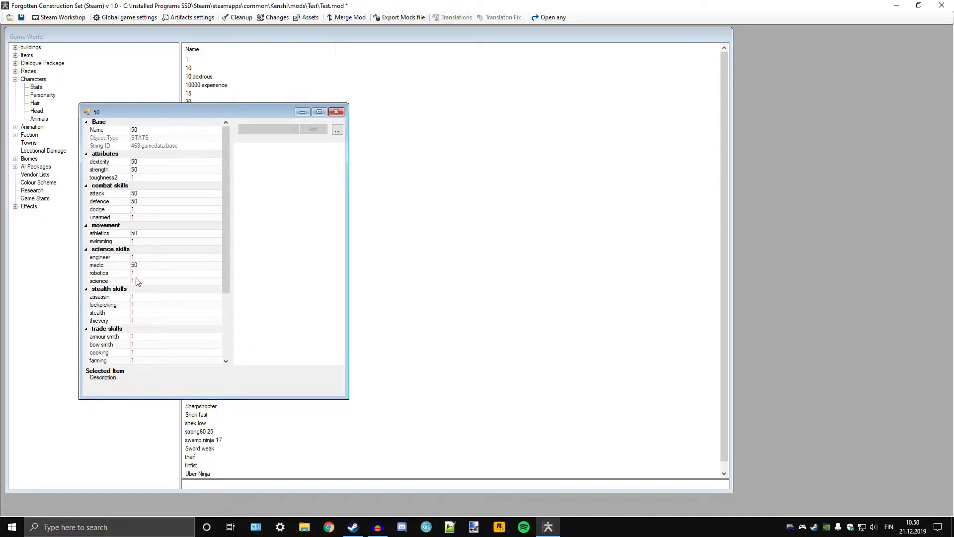
scroll(148, 248, down, 4)
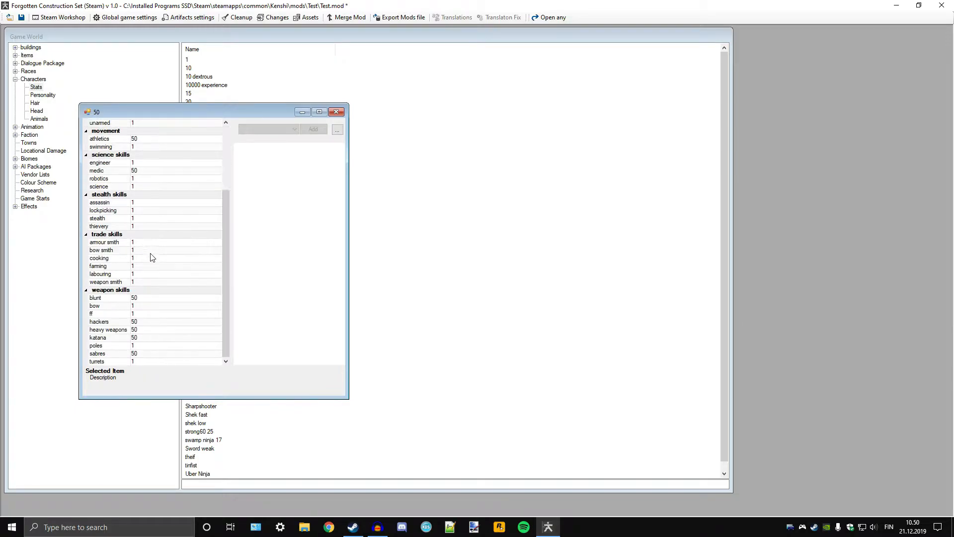
scroll(151, 311, up, 4)
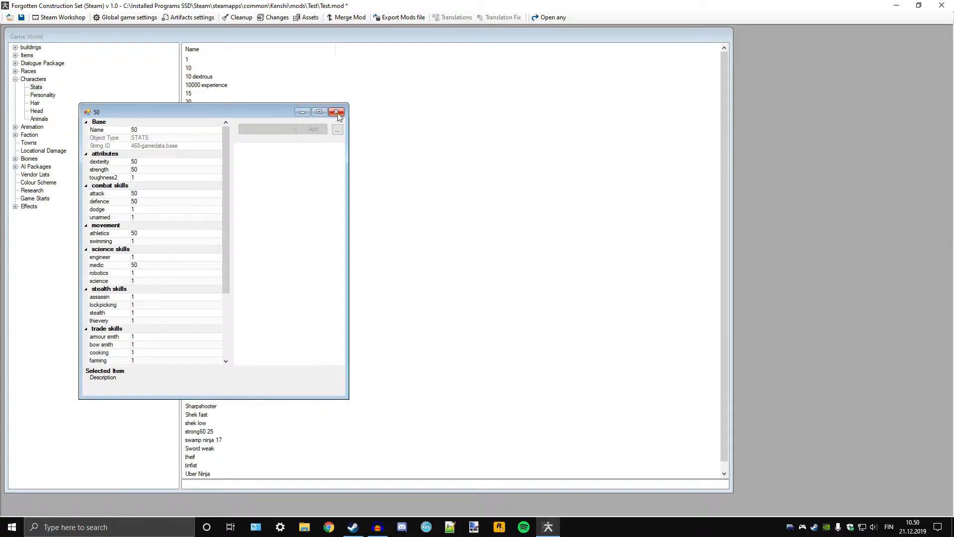
scroll(171, 211, down, 4)
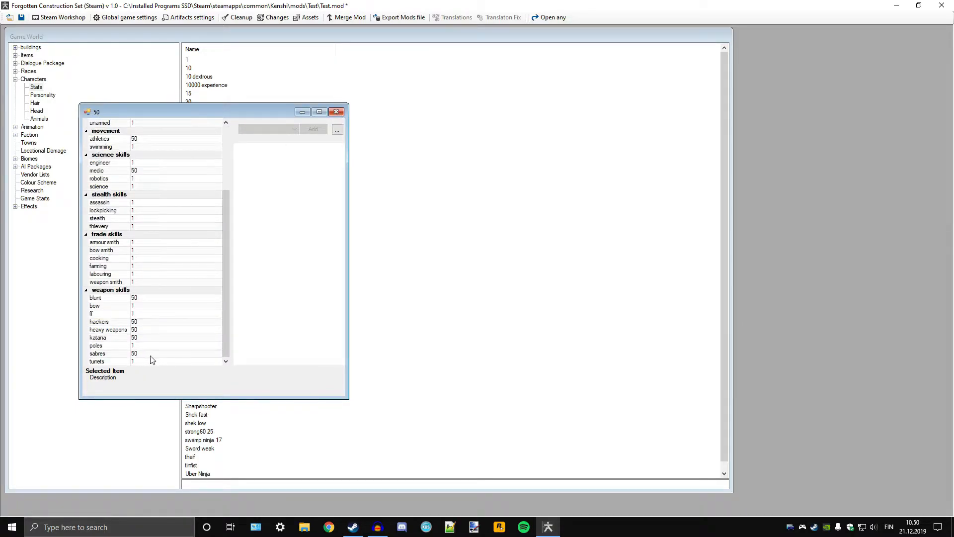
scroll(150, 236, up, 4)
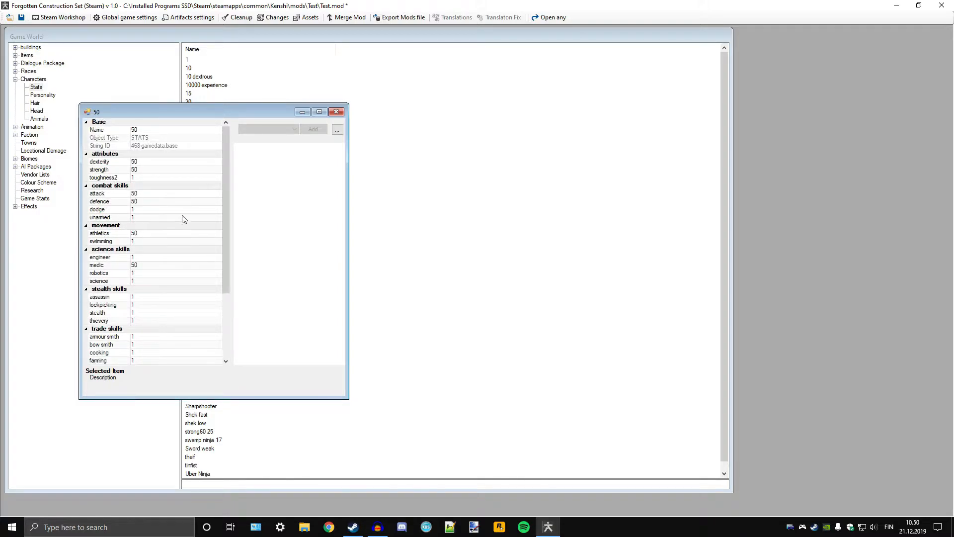
scroll(178, 229, down, 4)
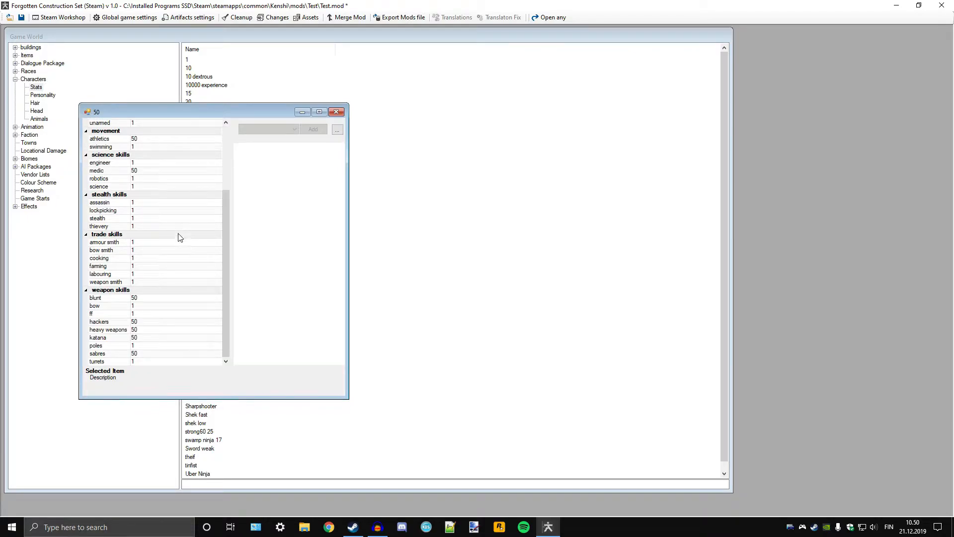
scroll(180, 244, up, 4)
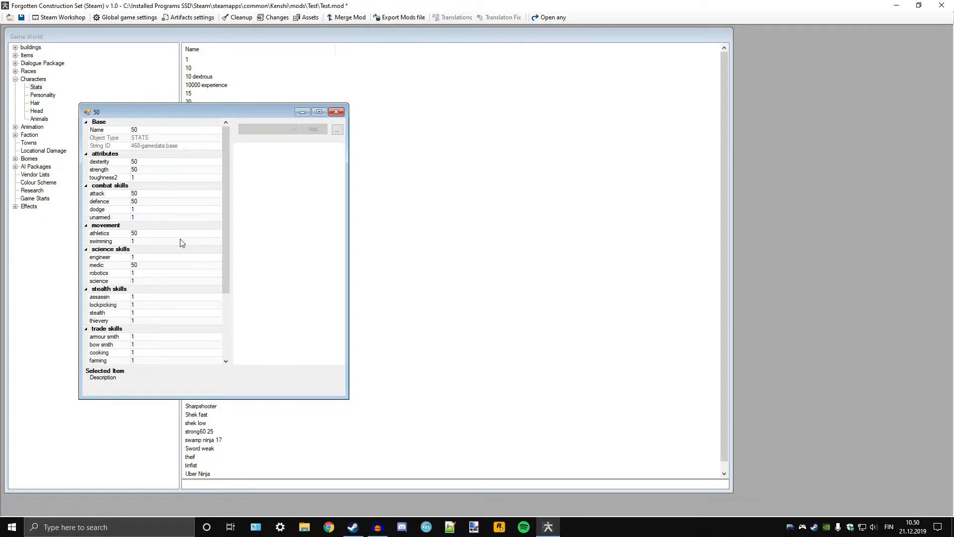
scroll(180, 242, down, 4)
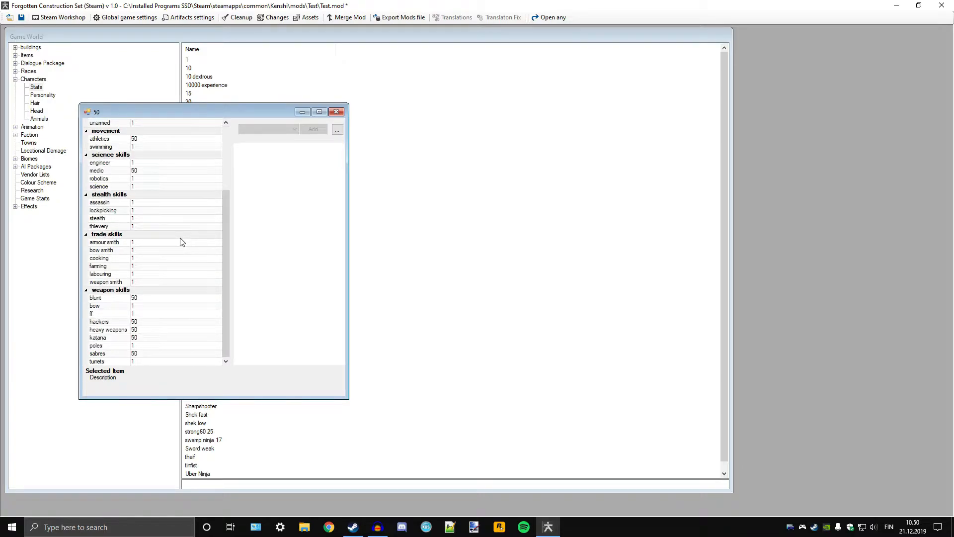
scroll(180, 242, up, 4)
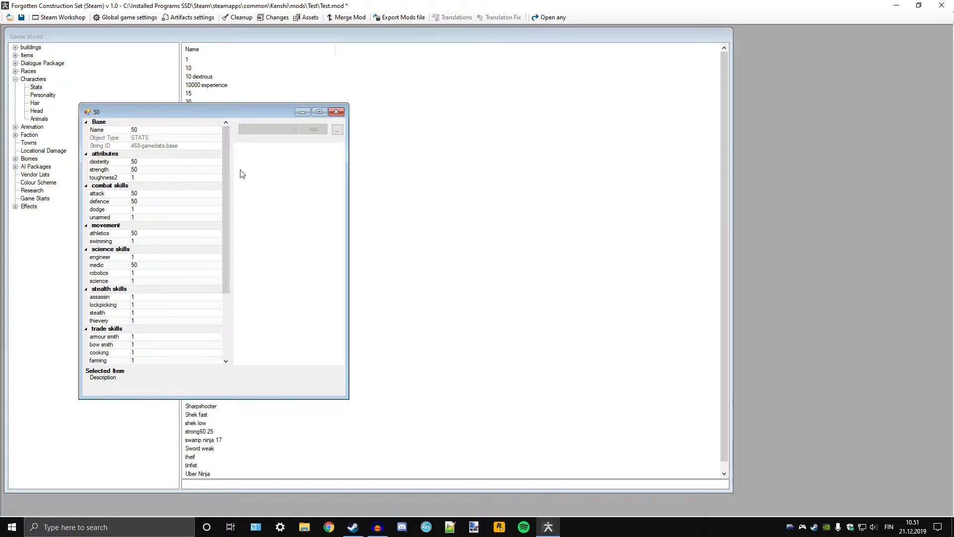
scroll(178, 207, down, 4)
scroll(178, 207, up, 4)
click(336, 114)
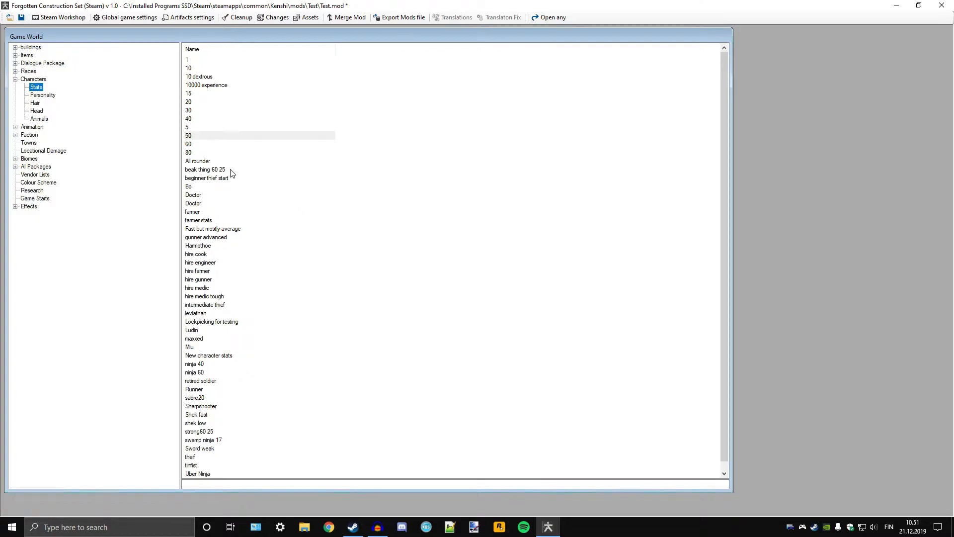
Step: Review the Stats list to its end and display the Personality category under Characters
scroll(236, 176, down, 1)
scroll(261, 224, up, 1)
scroll(248, 273, down, 1)
scroll(233, 169, up, 1)
click(48, 97)
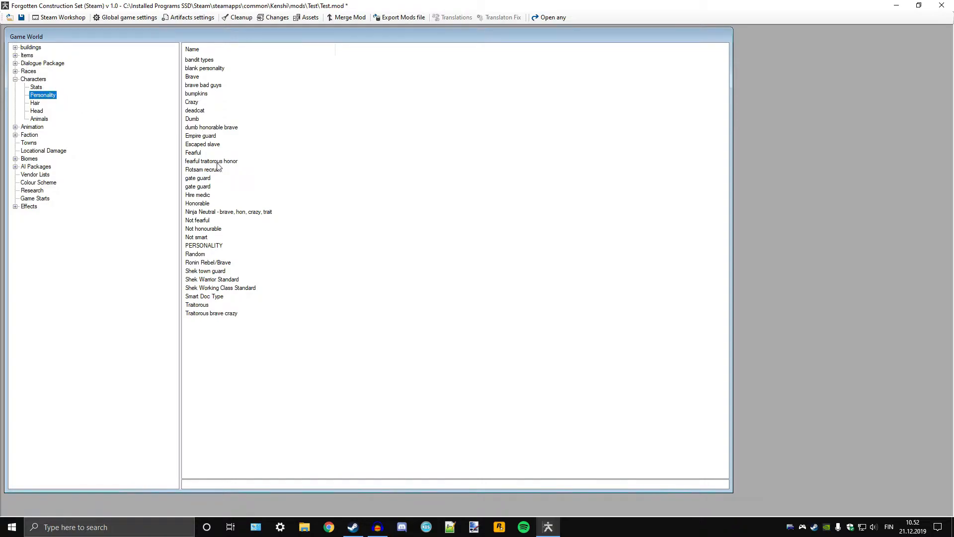
Step: Open the Anti-Slaver unarmed character from the Characters list, widen its window to review its clothing, inventory and shopping entries, and close it
click(201, 204)
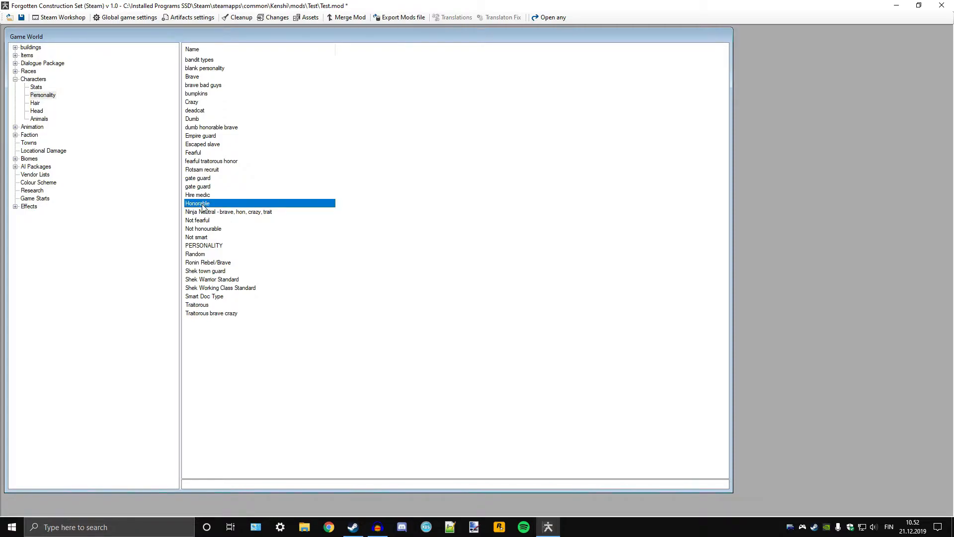
click(34, 80)
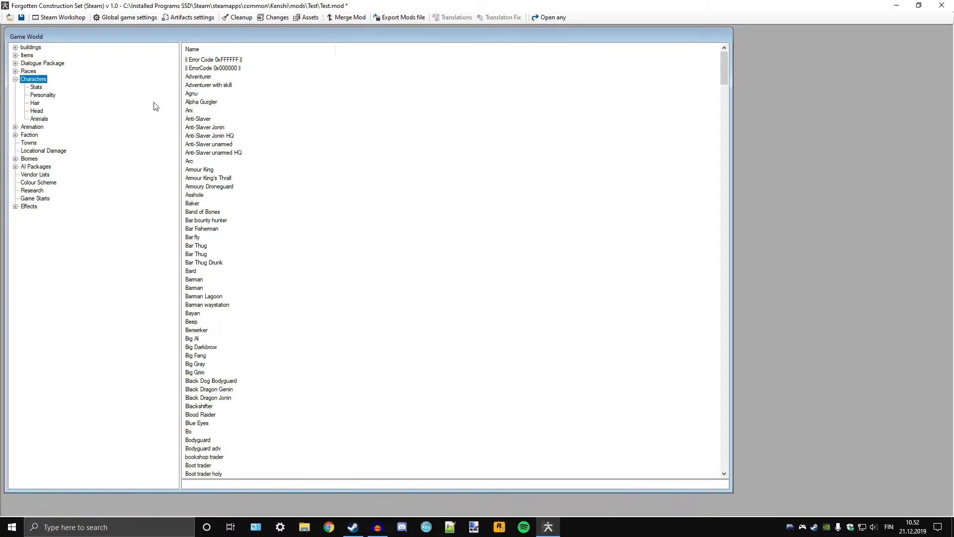
double_click(214, 147)
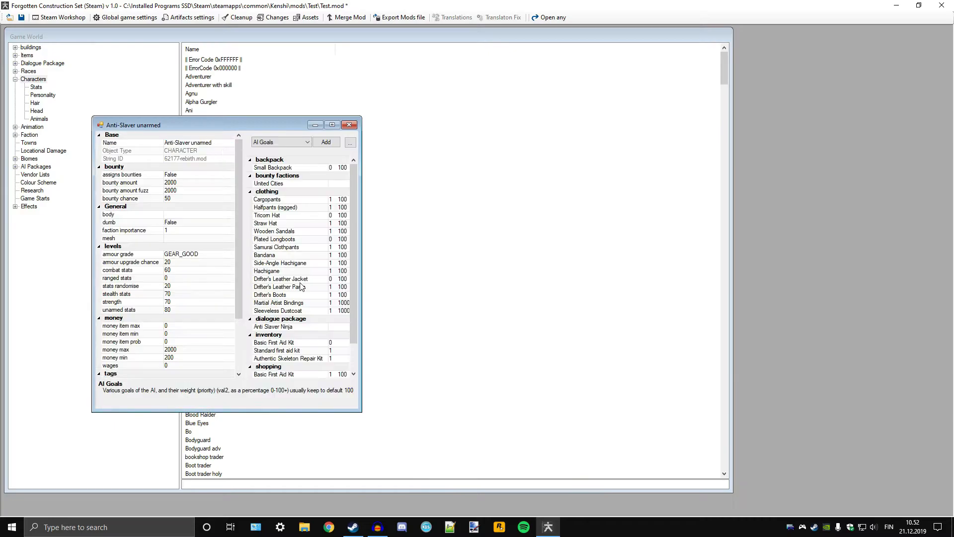
drag(361, 291, 528, 299)
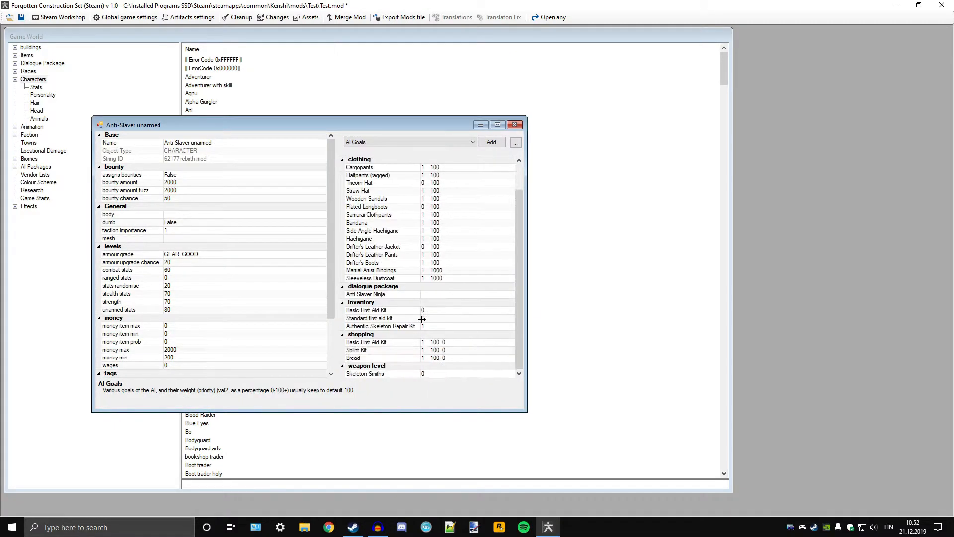
scroll(400, 360, up, 2)
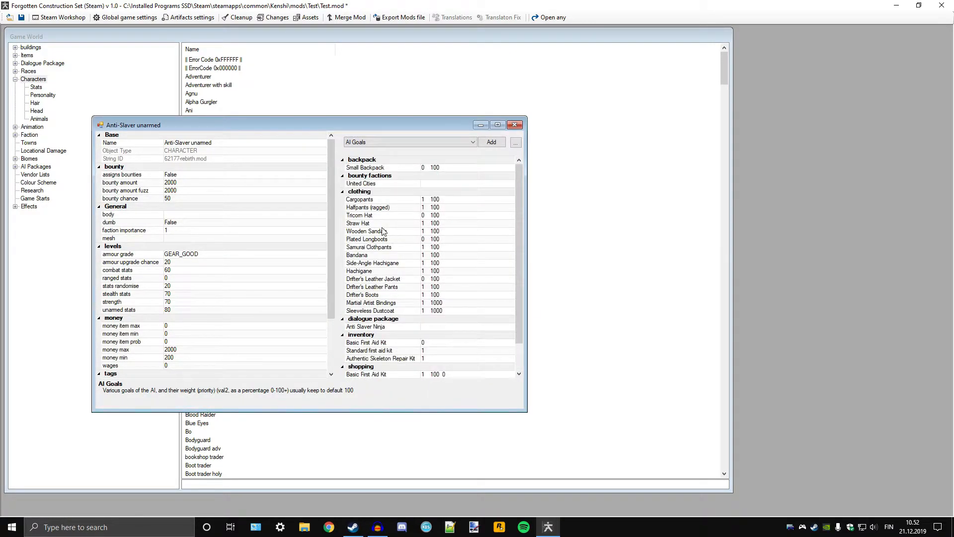
scroll(363, 298, down, 2)
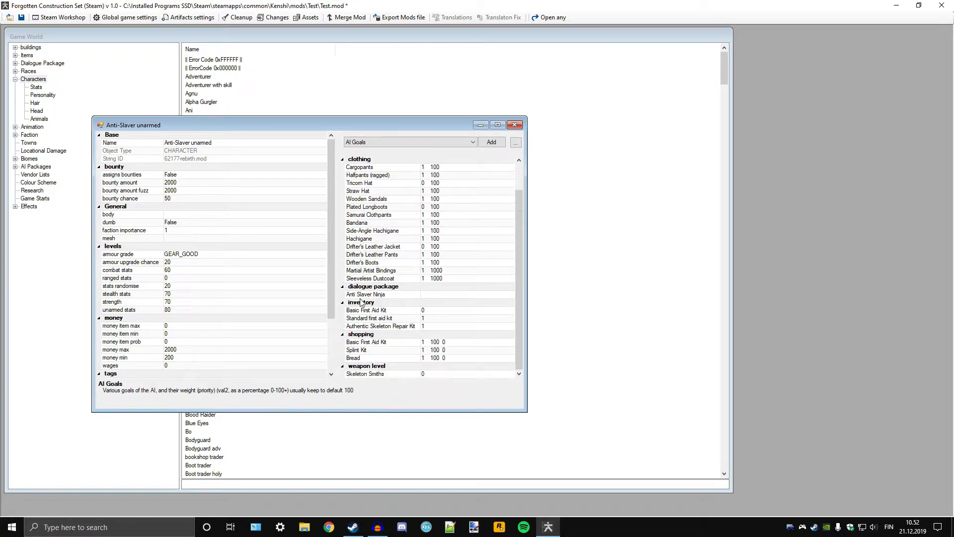
scroll(393, 348, up, 2)
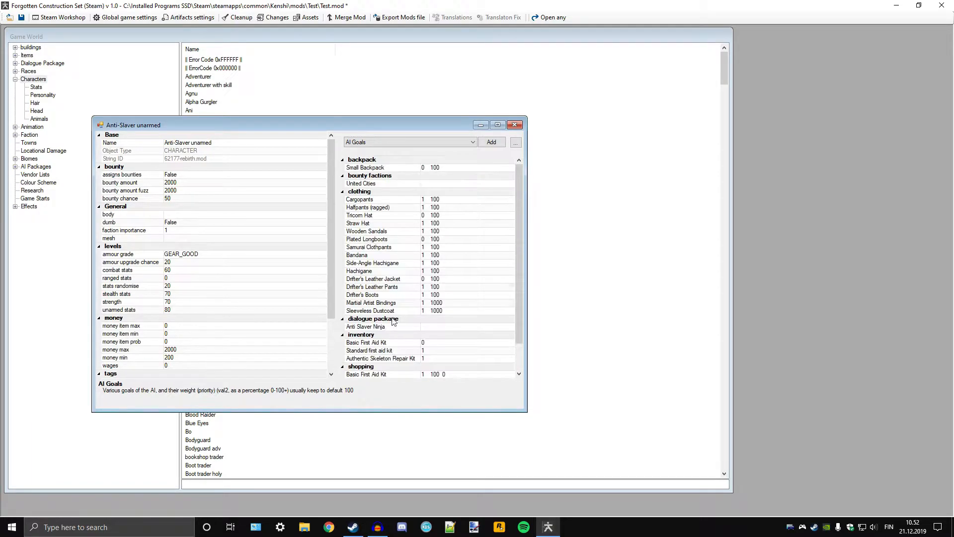
click(515, 125)
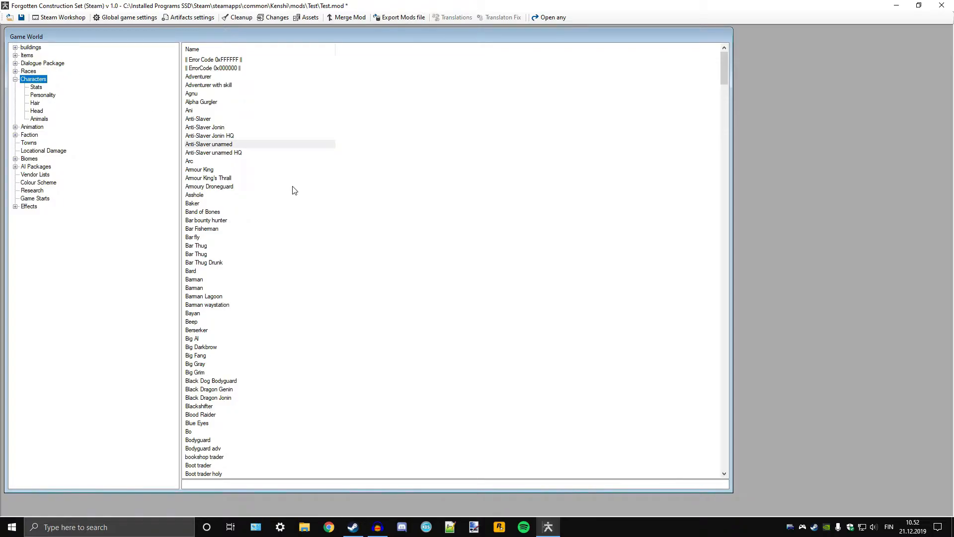
Step: Browse the character list, and view the available options for tags always1 in the Fearful personality, closing its window
scroll(258, 281, down, 8)
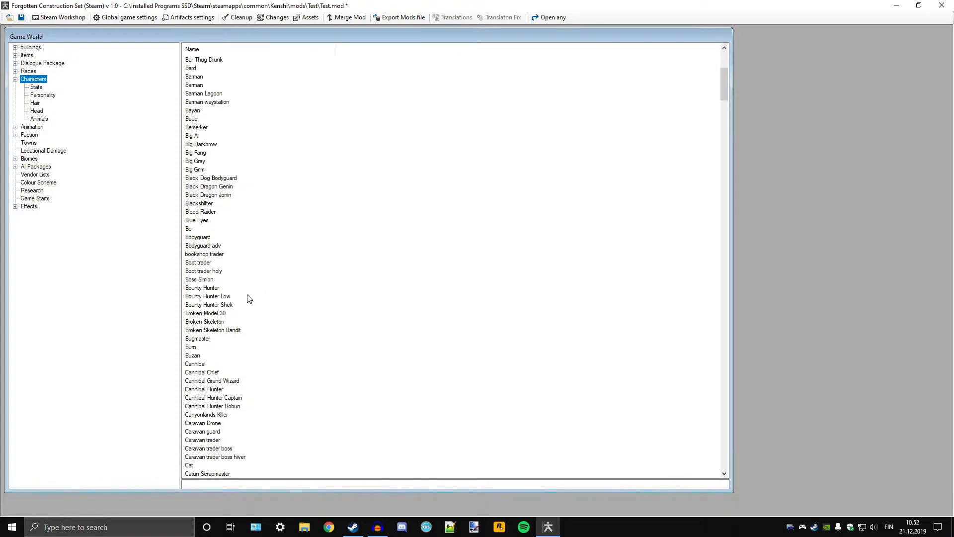
scroll(291, 324, down, 1)
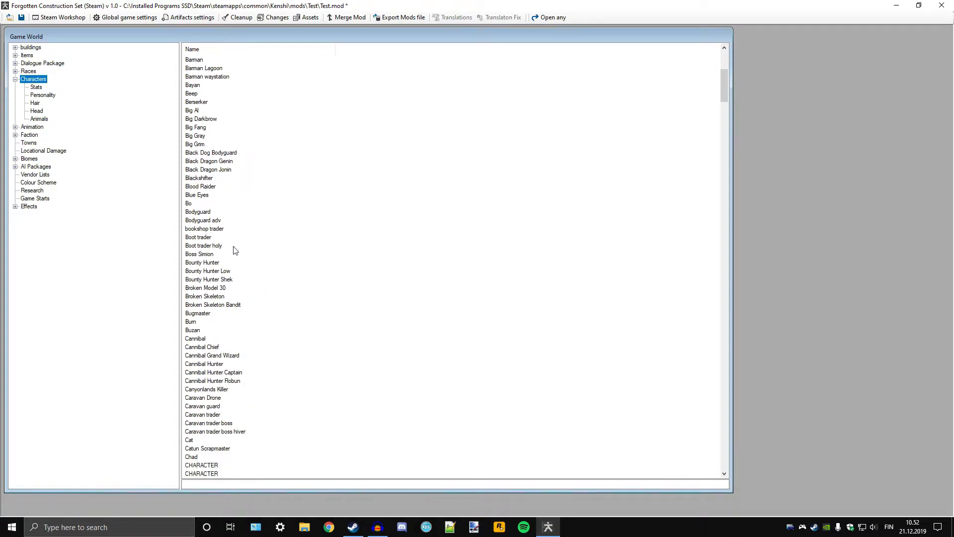
scroll(230, 196, up, 4)
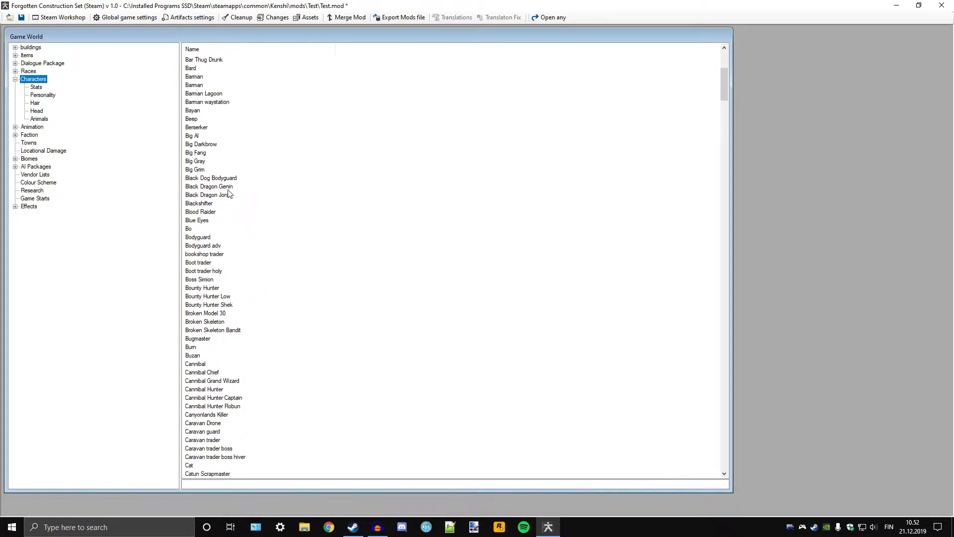
click(46, 94)
click(192, 154)
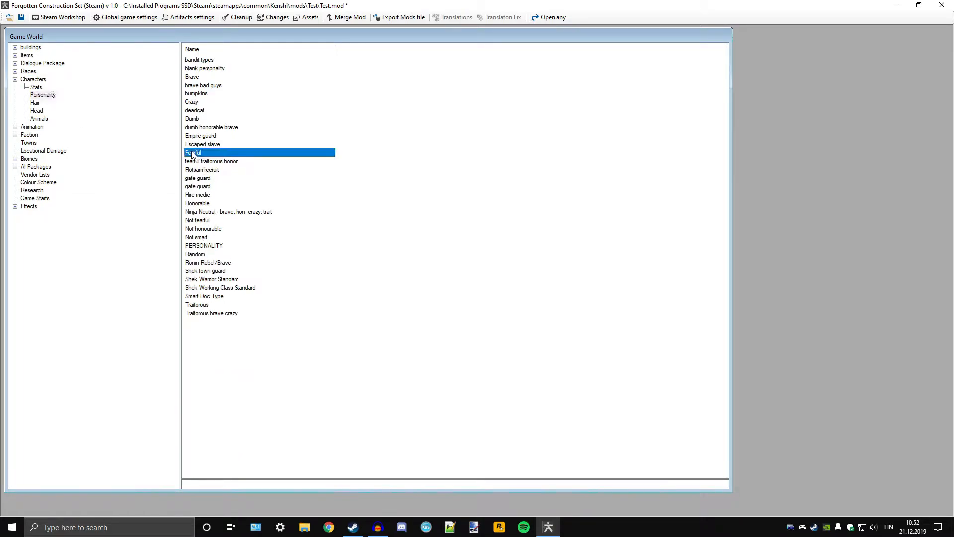
double_click(192, 154)
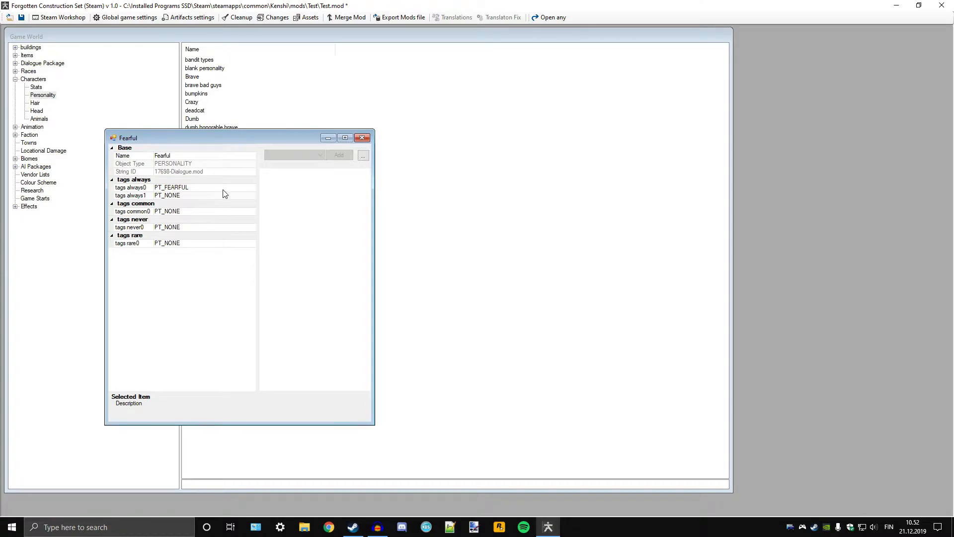
click(252, 197)
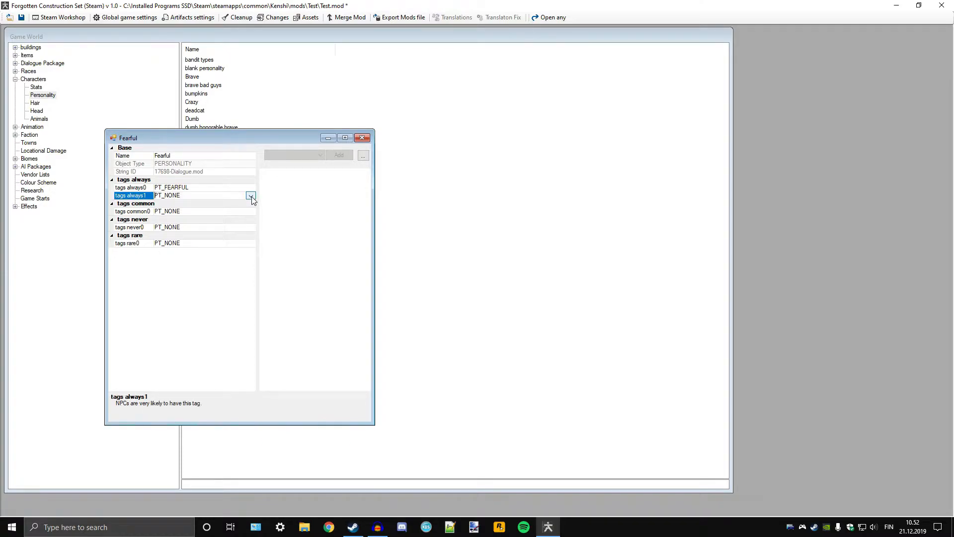
click(251, 196)
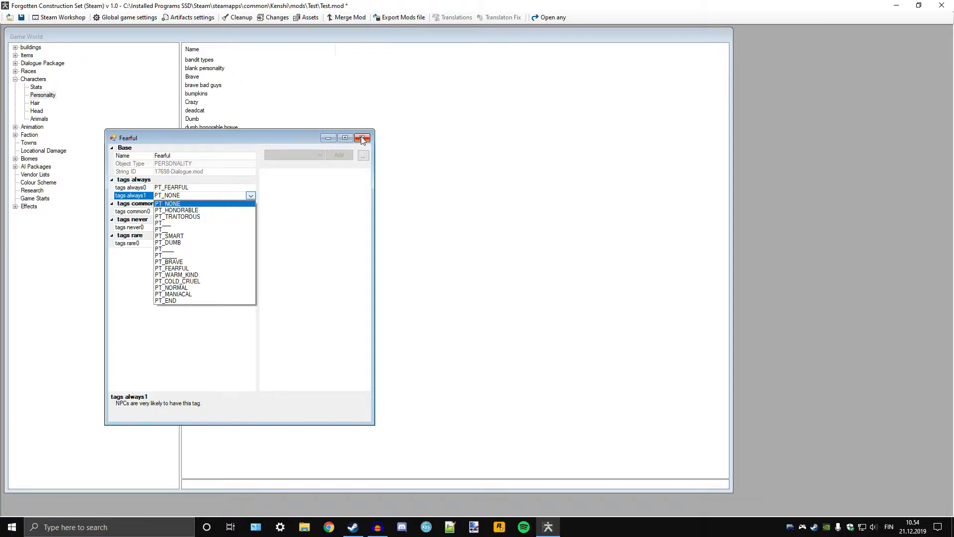
click(362, 139)
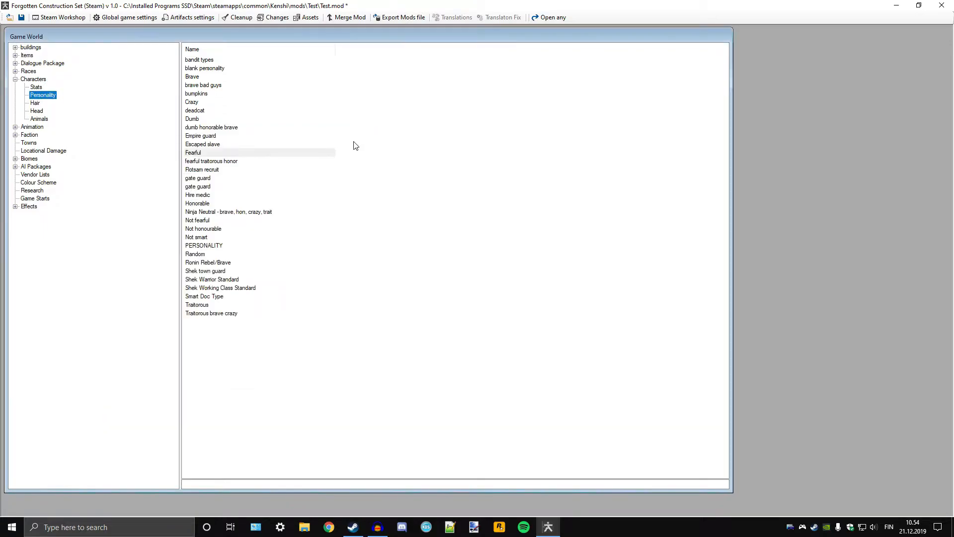
Step: View the Dialogue Package list and the Hair, Head and Animals categories under Characters, and collapse the Characters branch
click(47, 64)
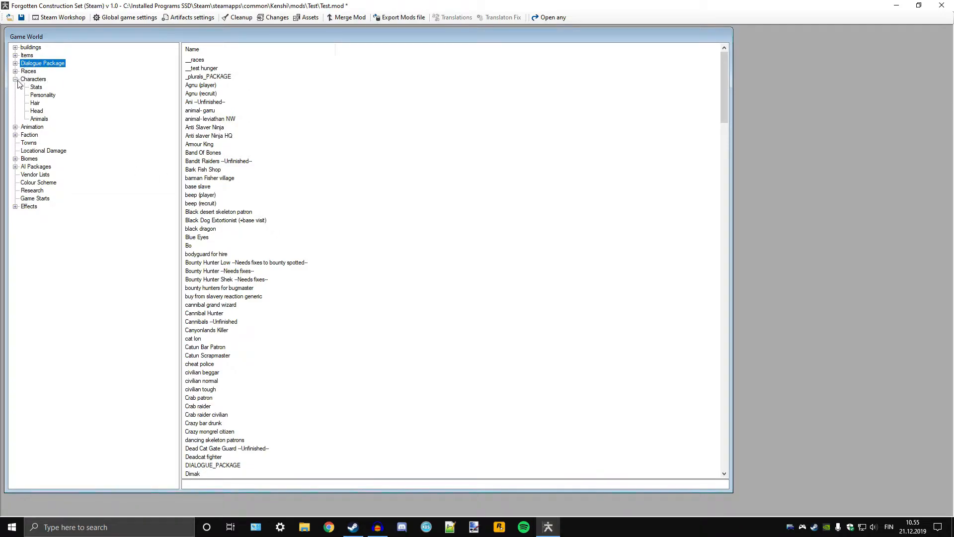
click(36, 111)
click(35, 103)
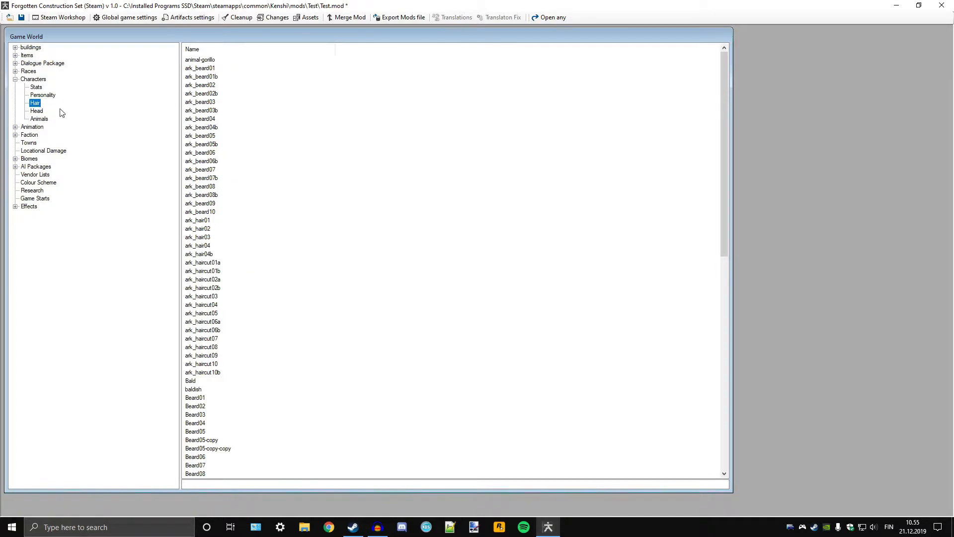
click(41, 111)
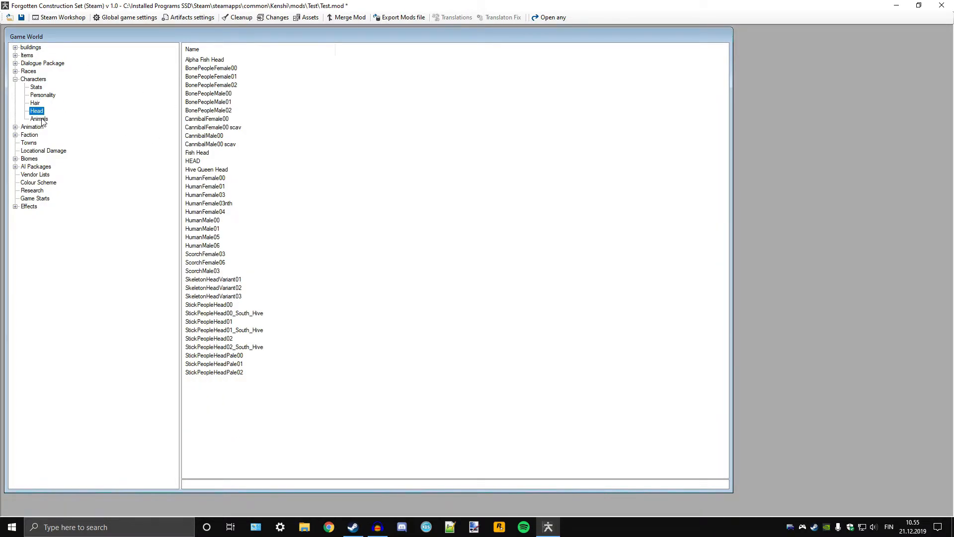
click(40, 120)
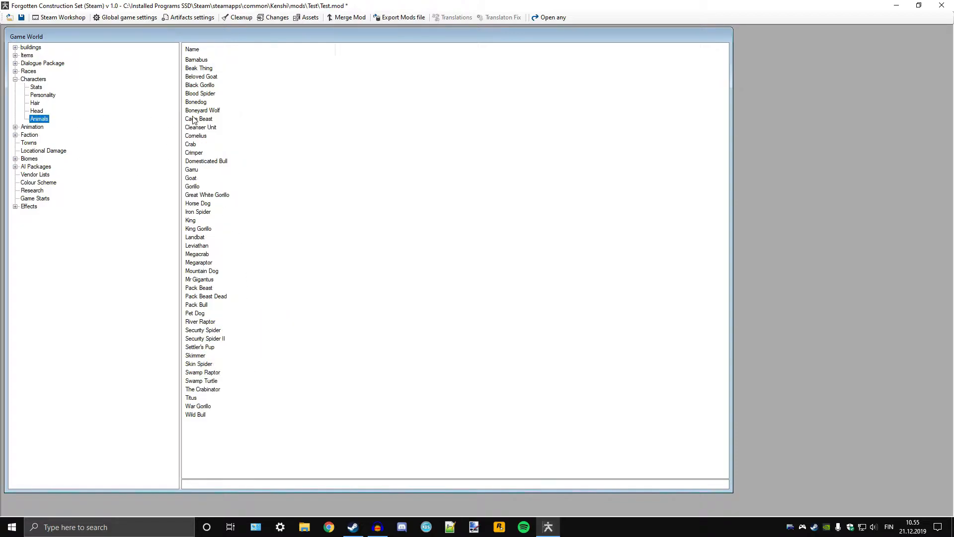
click(34, 105)
scroll(234, 220, down, 15)
scroll(234, 219, up, 15)
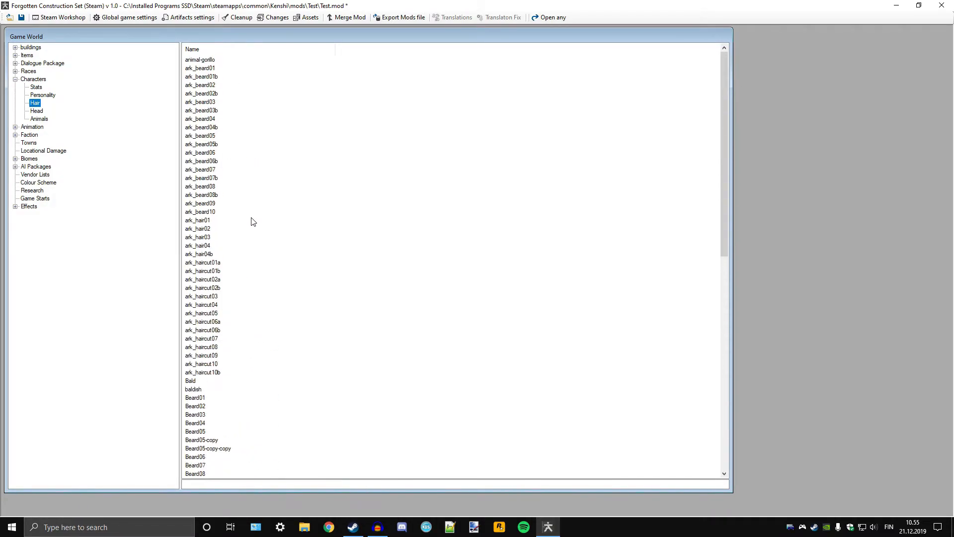
click(27, 81)
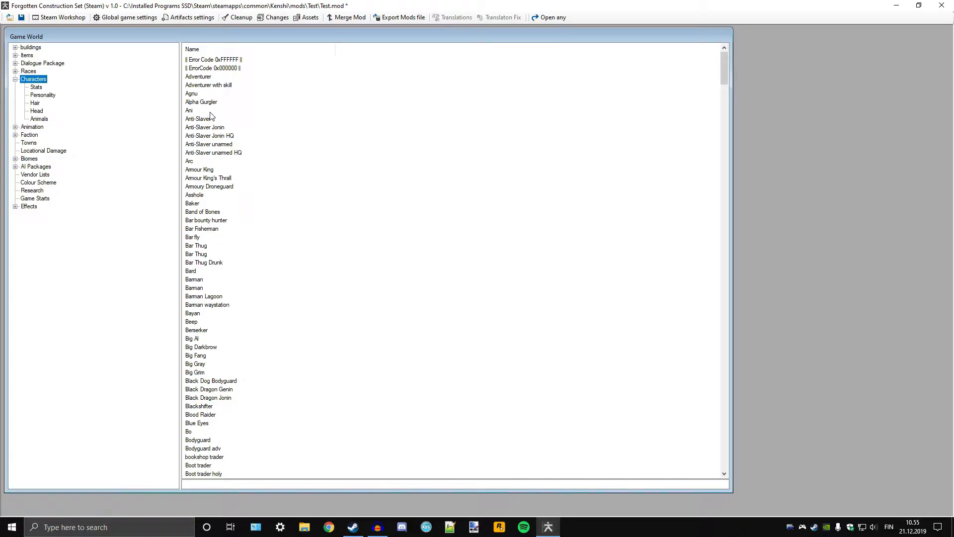
click(16, 79)
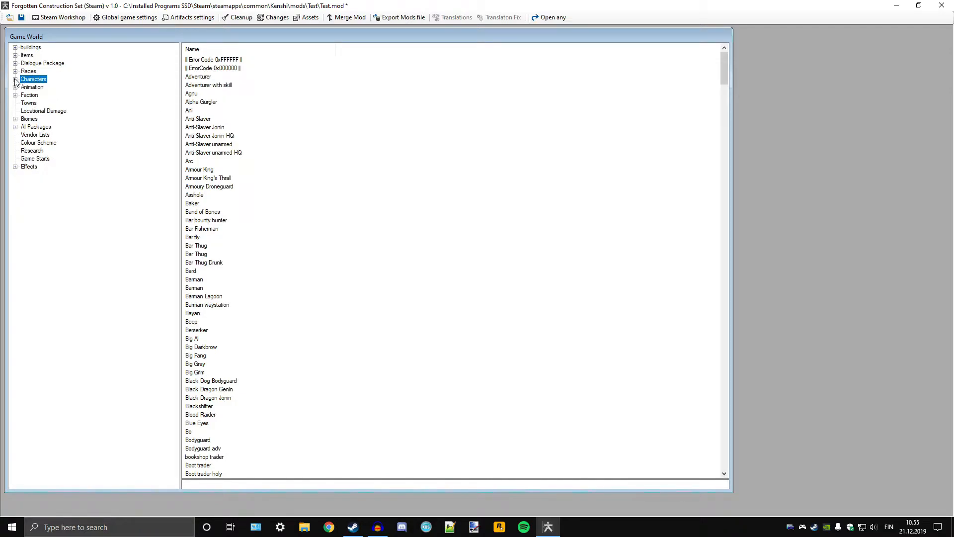
Step: Expand Animation to view its main list, Animation Events, Animal Animations, Combat Techniques and Animation Files, and collapse the branch
click(16, 88)
click(34, 88)
click(50, 96)
click(53, 104)
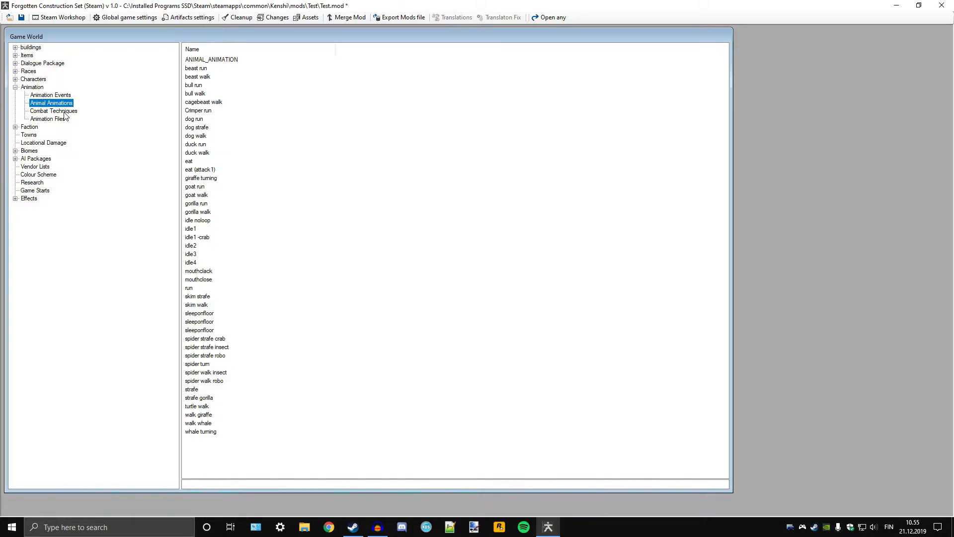
click(63, 111)
click(61, 119)
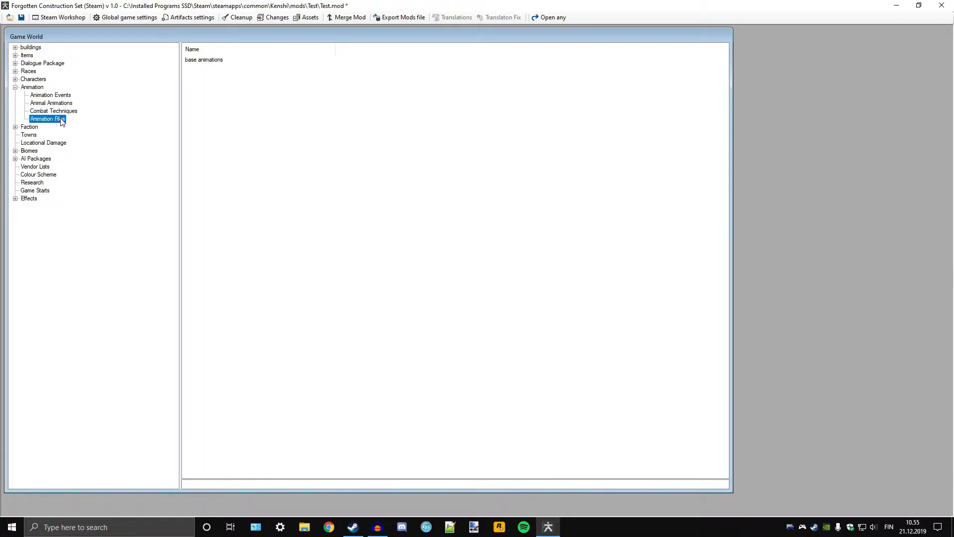
click(55, 96)
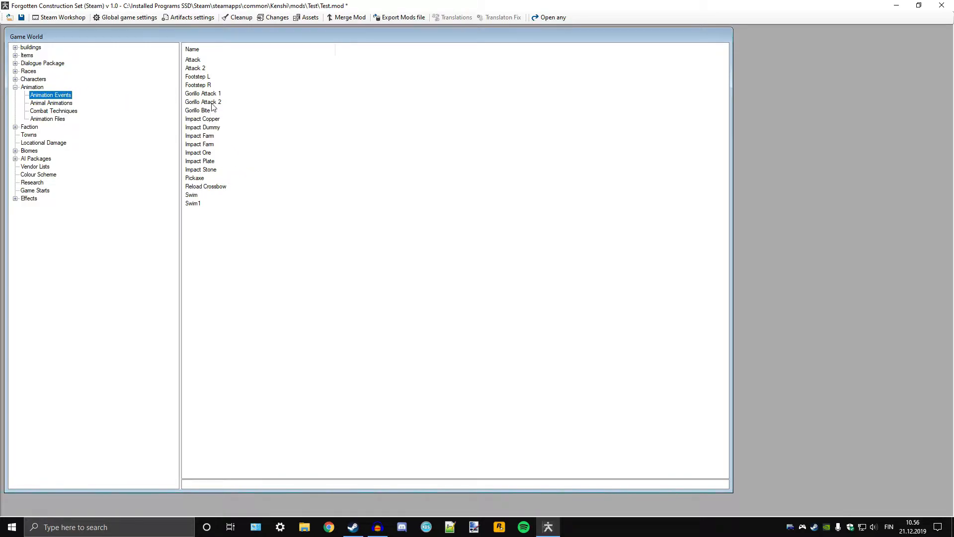
click(32, 87)
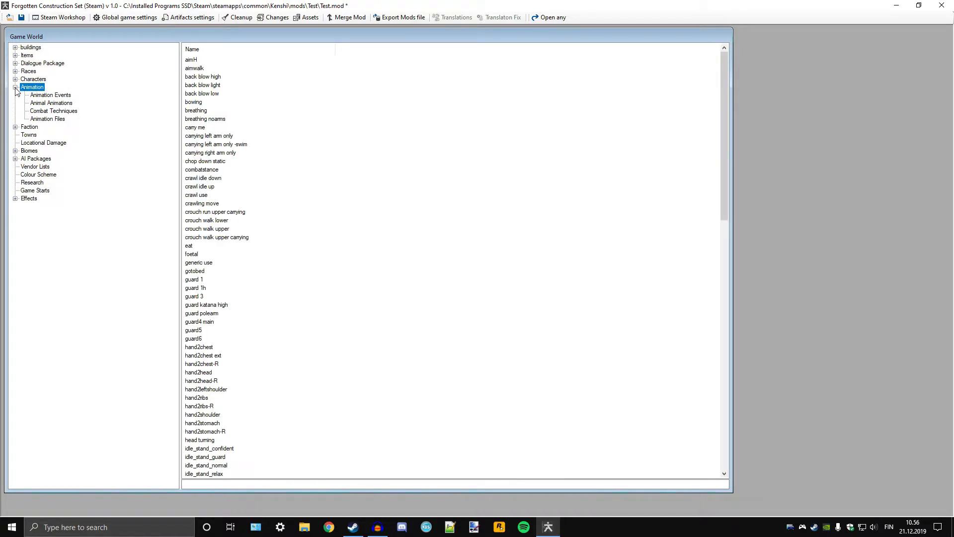
click(16, 86)
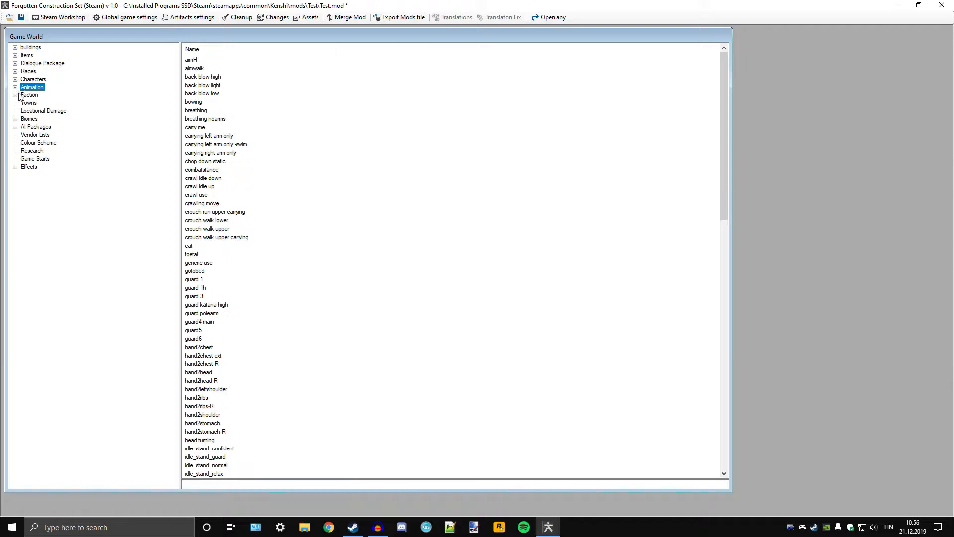
Step: Expand the Faction category, look through its list, and open the Spiders faction to view its properties, closing its window
click(15, 95)
click(28, 95)
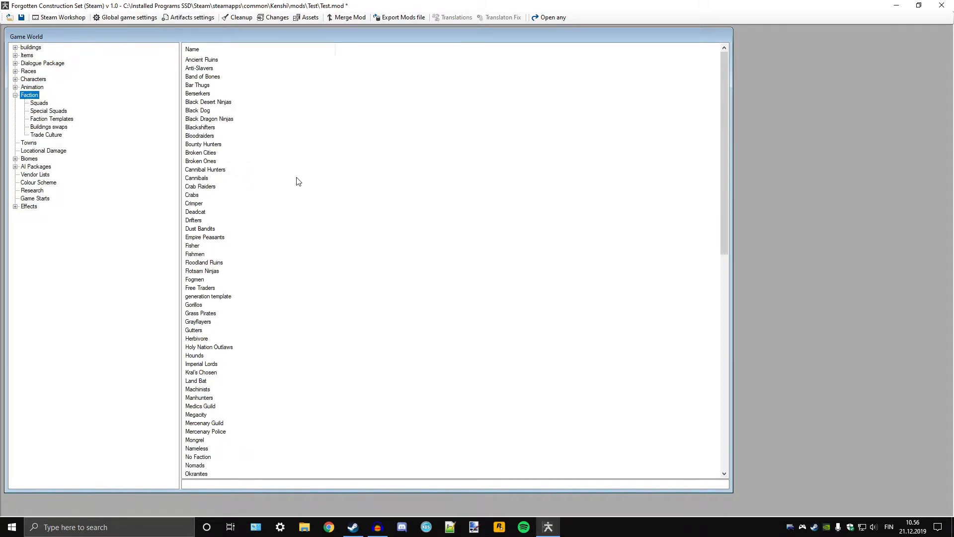
scroll(302, 201, down, 15)
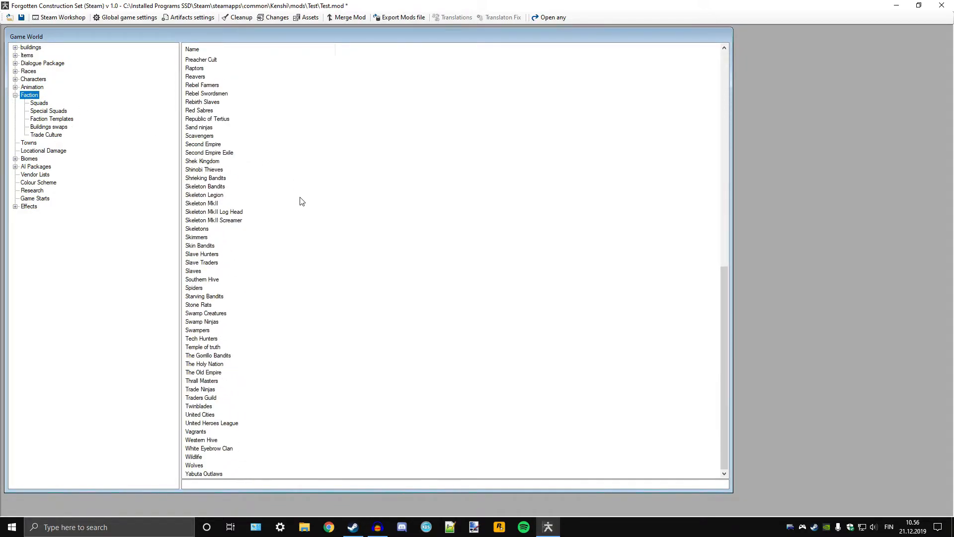
scroll(298, 201, up, 16)
scroll(296, 203, down, 16)
double_click(201, 289)
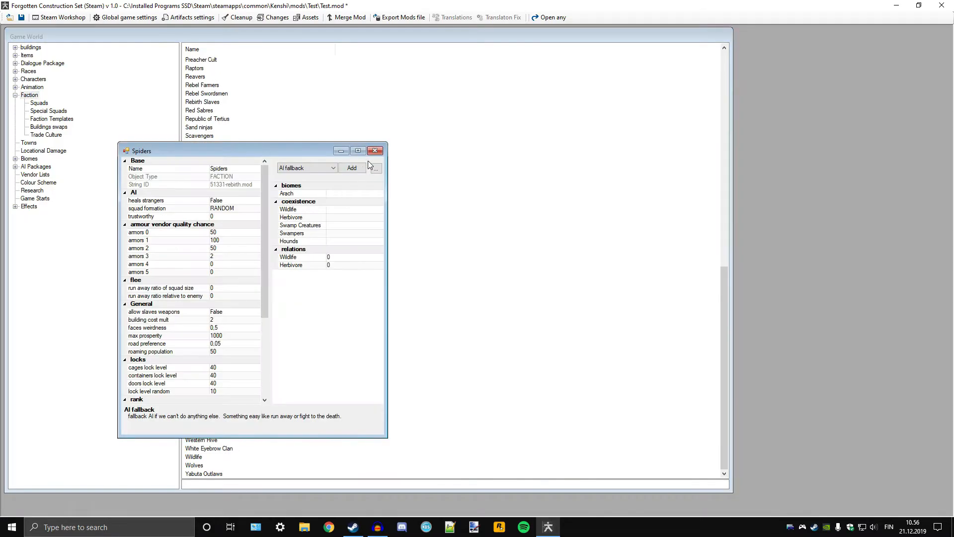
click(375, 150)
Step: Review the full faction list from Ancient Ruins down to Wildlife
scroll(330, 252, up, 16)
scroll(333, 253, up, 2)
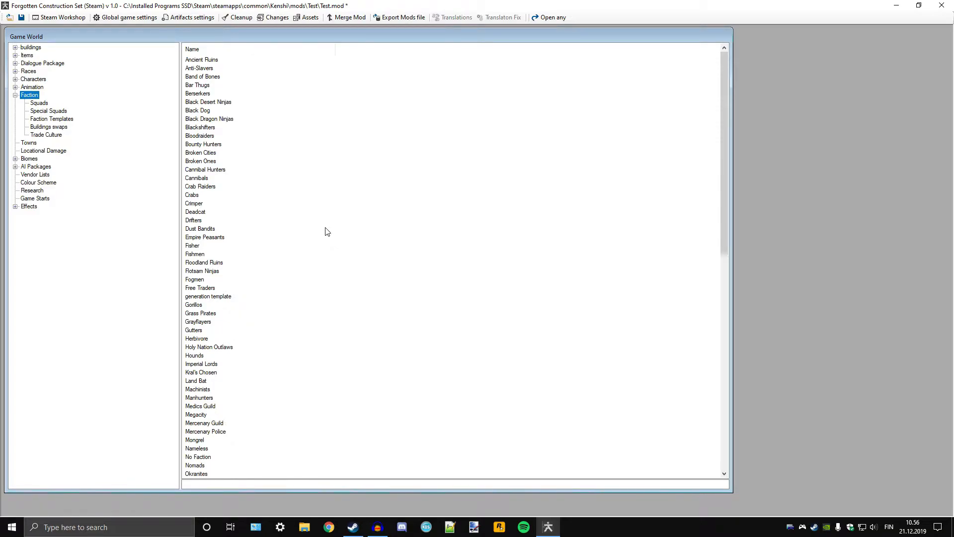
scroll(326, 232, down, 3)
scroll(318, 227, up, 3)
scroll(307, 223, down, 20)
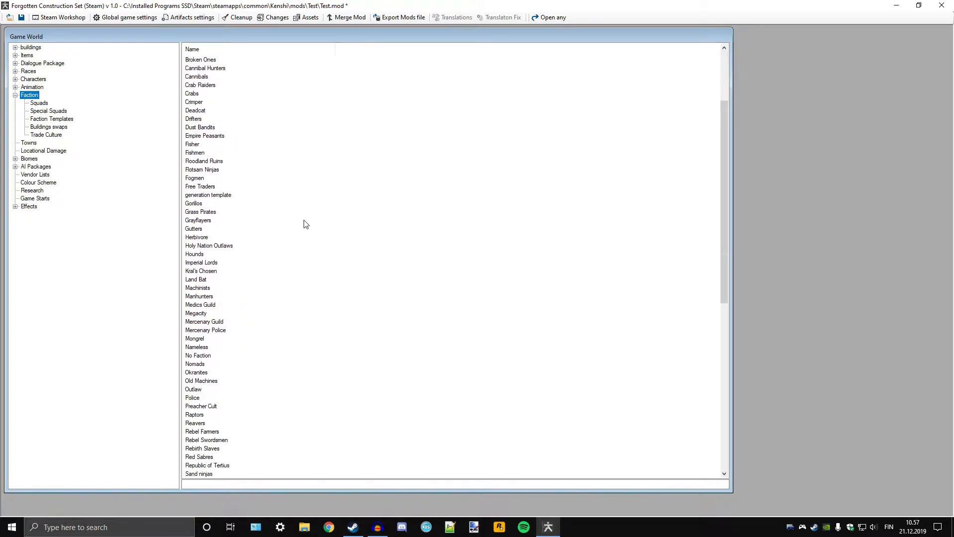
scroll(284, 227, up, 18)
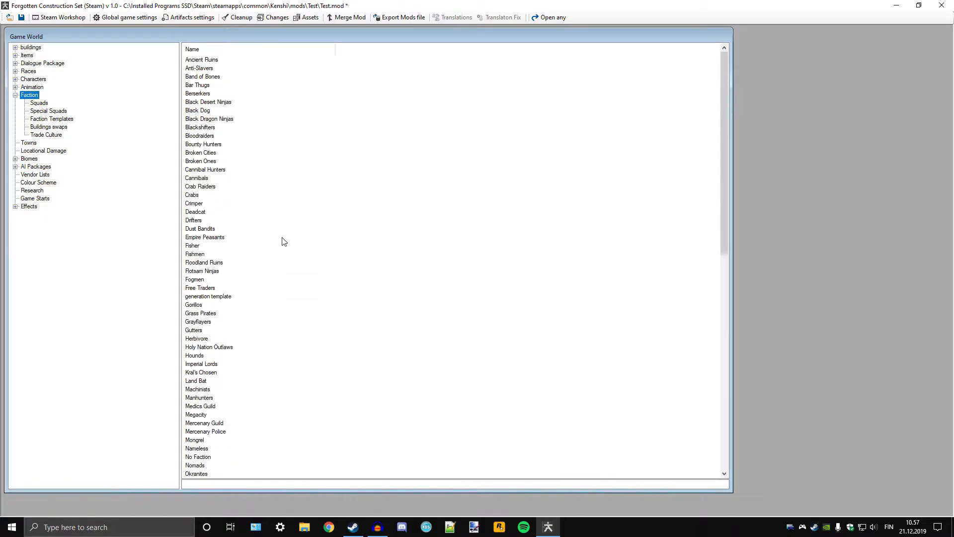
scroll(271, 233, down, 20)
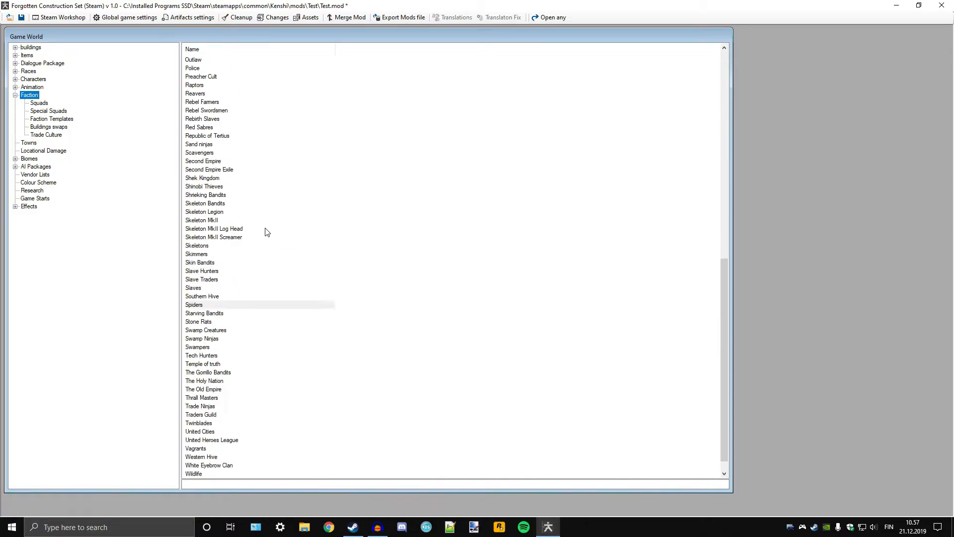
Step: Open the Spiders faction, examine its properties and the description of its "not real" setting, and close its window
double_click(214, 290)
scroll(213, 308, down, 5)
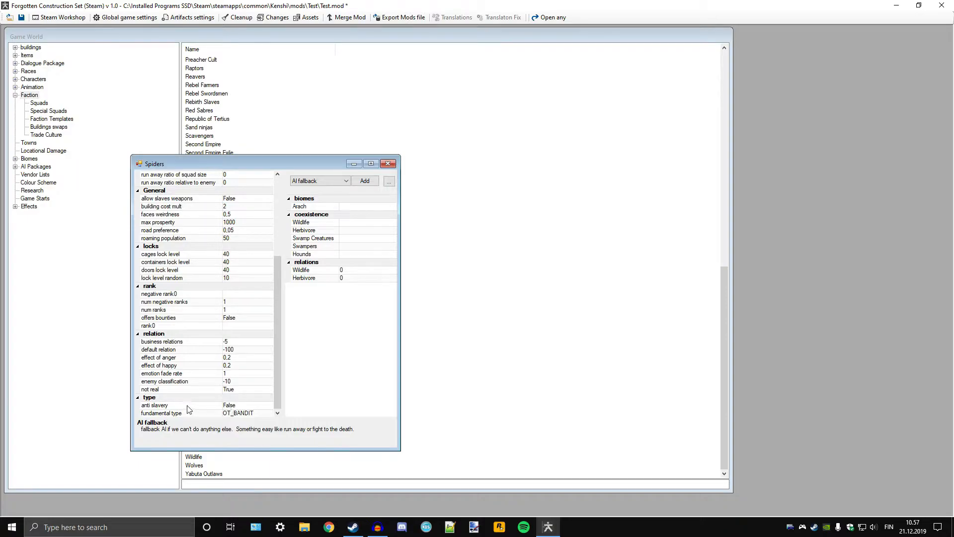
click(159, 389)
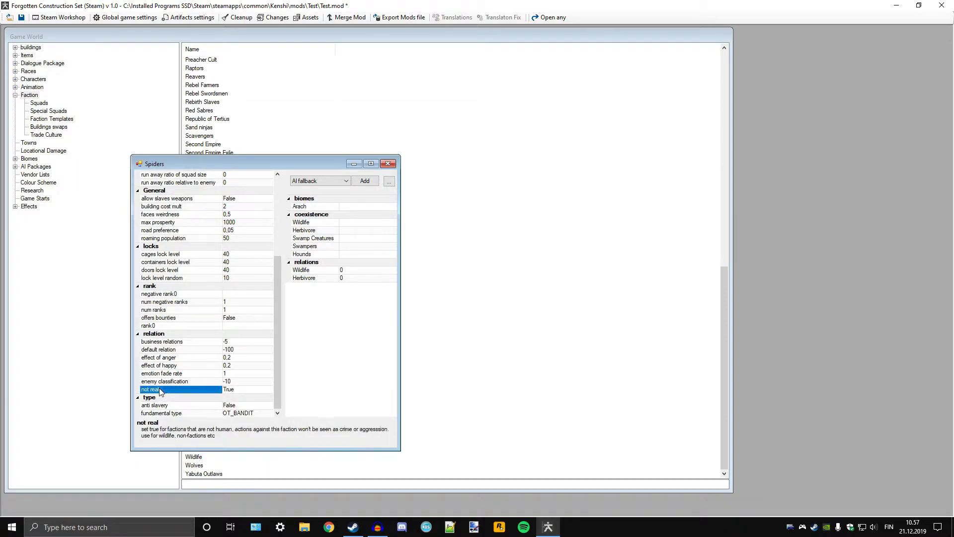
scroll(231, 390, up, 1)
scroll(231, 390, down, 1)
drag(291, 162, 577, 132)
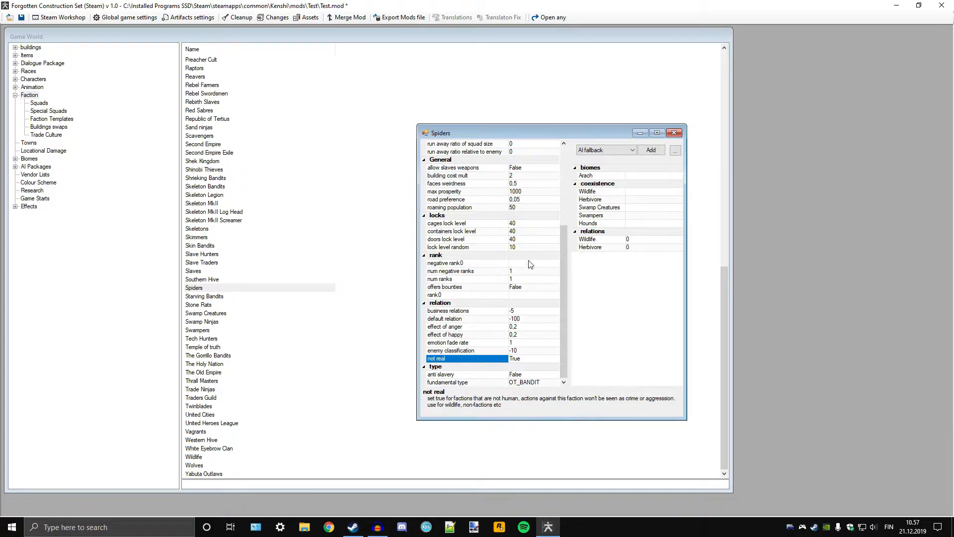
scroll(524, 259, up, 5)
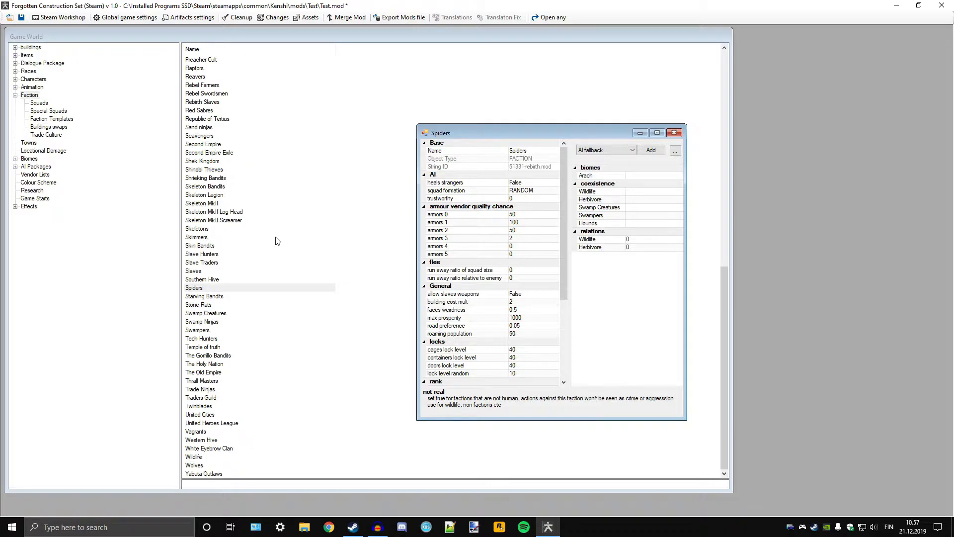
scroll(517, 343, down, 5)
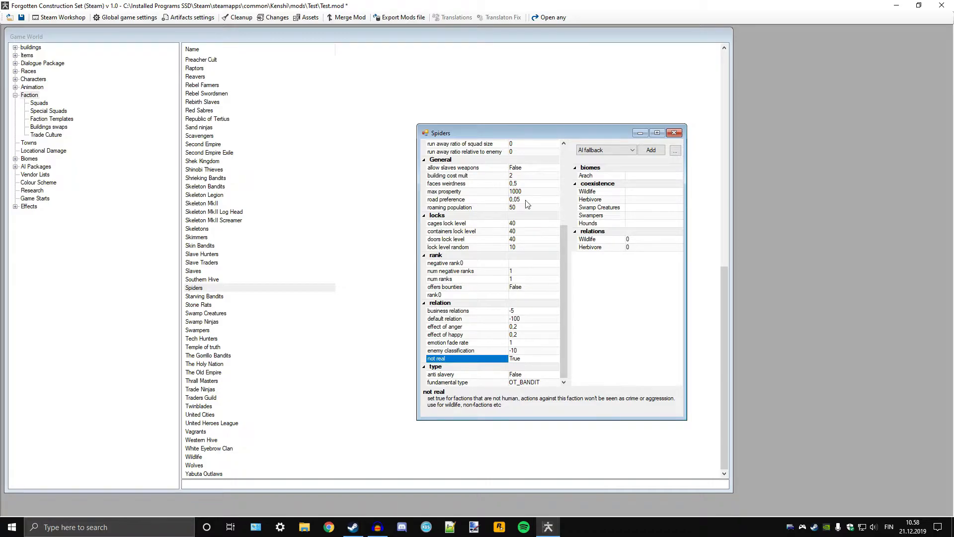
scroll(487, 264, up, 5)
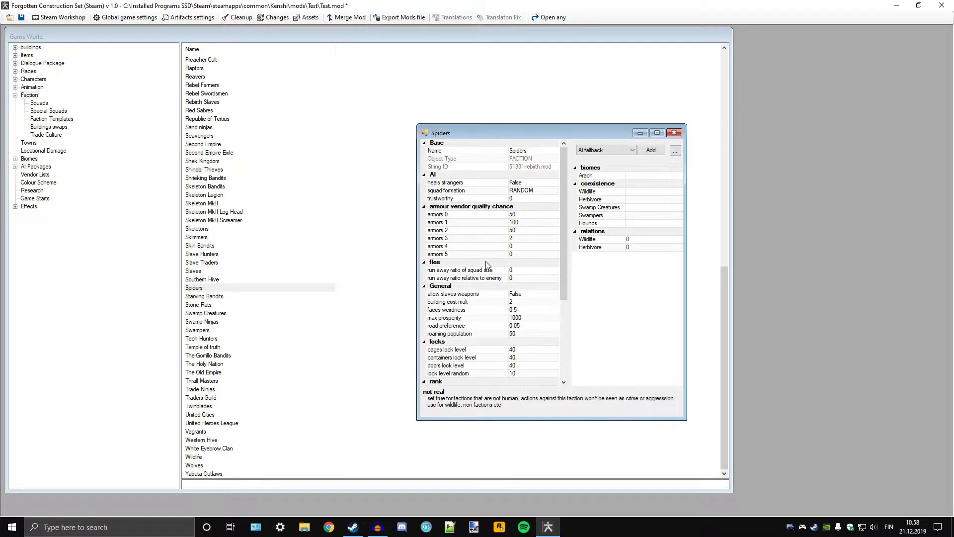
click(677, 135)
Step: Open the Squads list under Faction and look through it from beginning to end and back
click(31, 98)
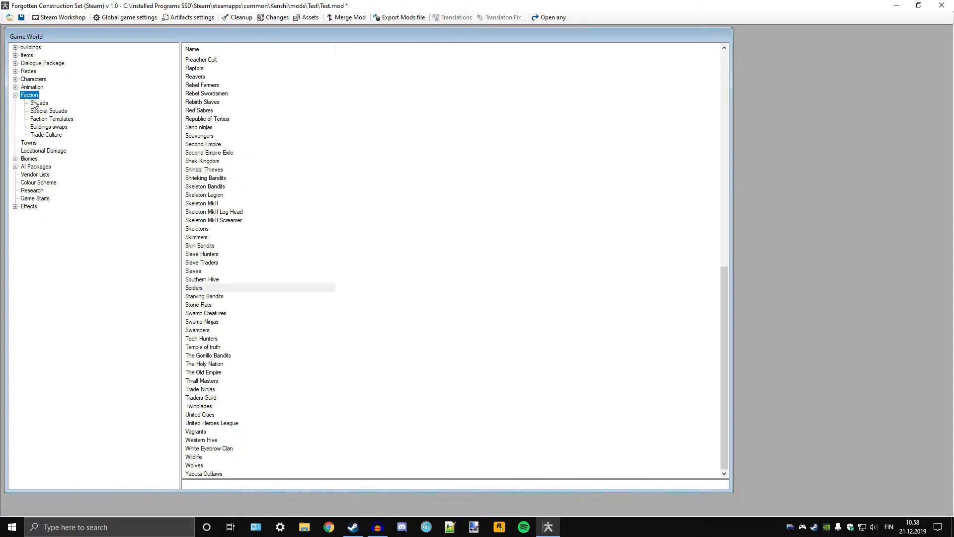
click(40, 104)
scroll(298, 206, up, 15)
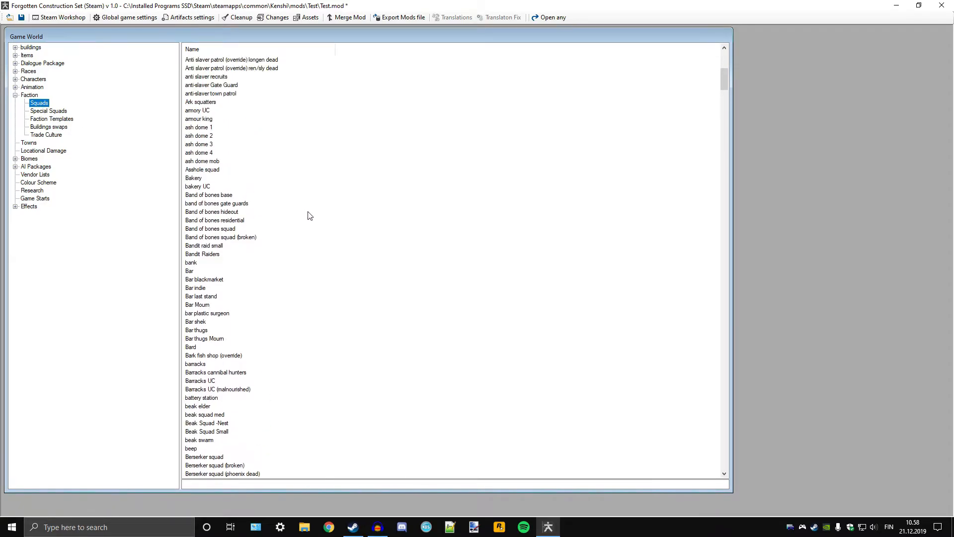
drag(722, 74, 740, 486)
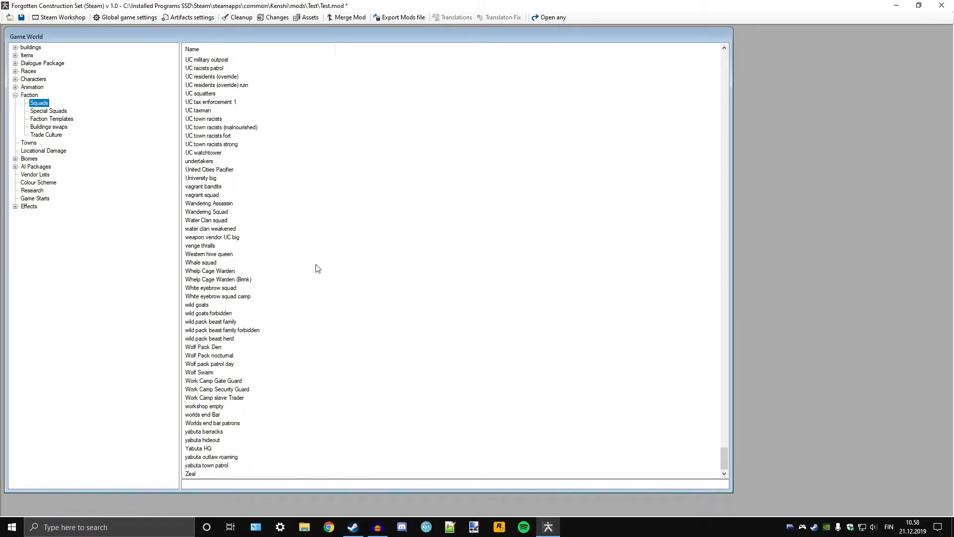
scroll(324, 283, up, 12)
scroll(324, 284, up, 20)
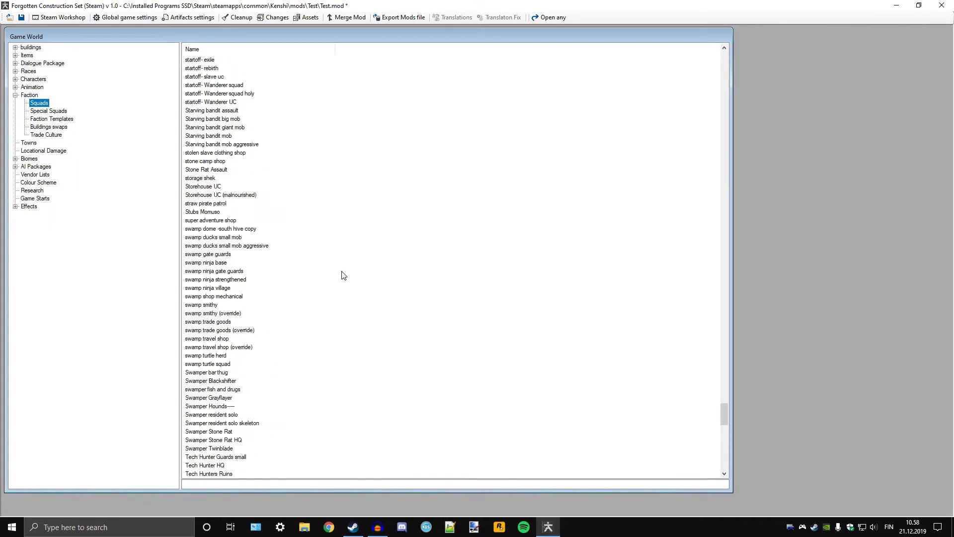
drag(729, 421, 732, 65)
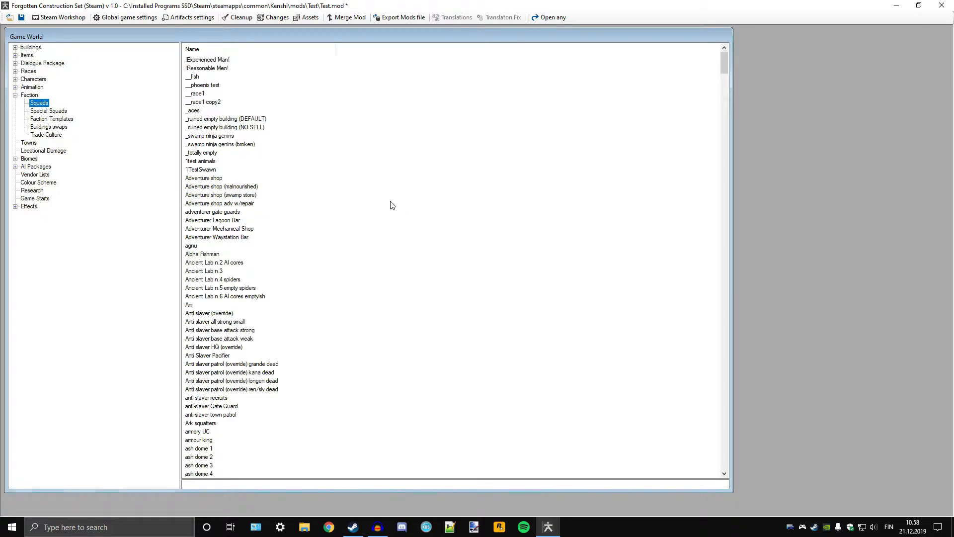
Step: Compare the main Faction list with Squads, and briefly expand the Characters branch to see its subcategories
click(24, 96)
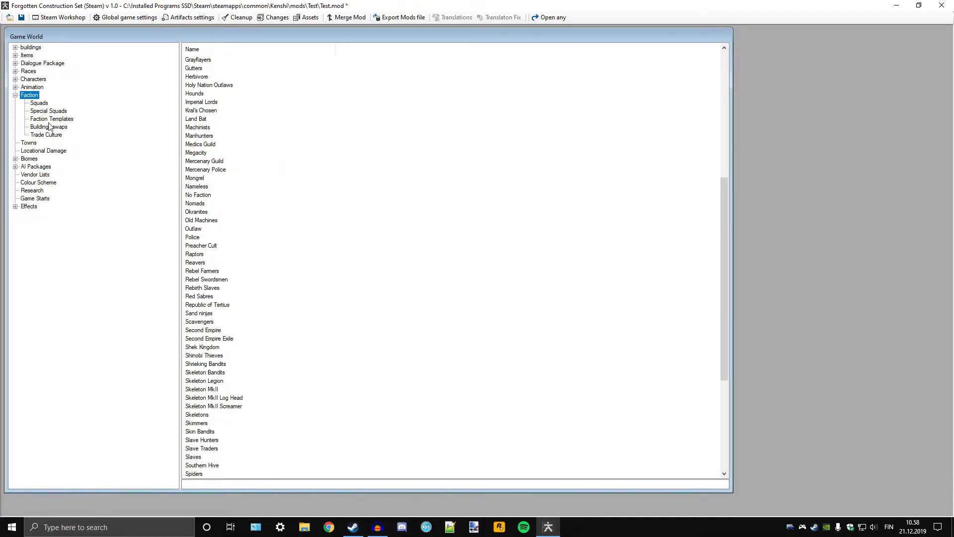
click(43, 104)
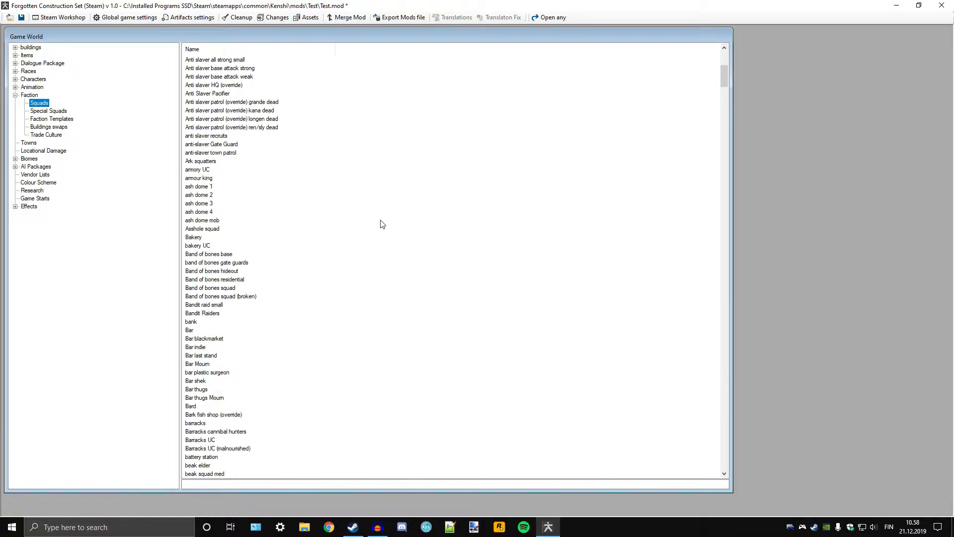
click(16, 80)
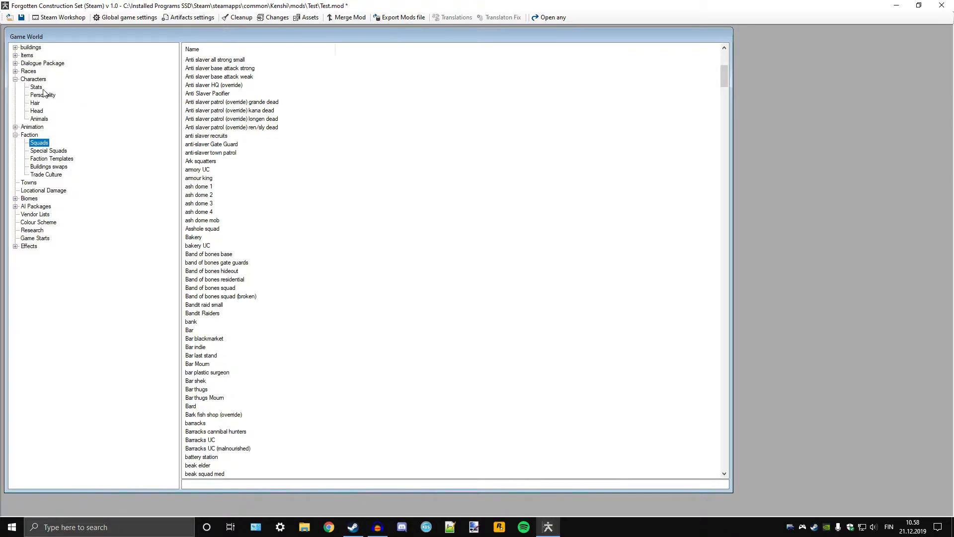
click(16, 80)
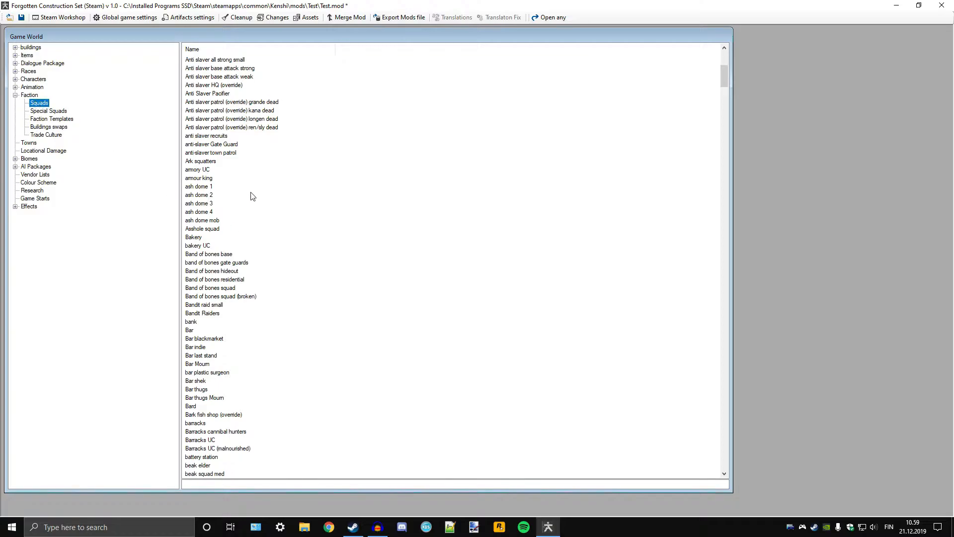
Step: Open the Bar squad, examine its properties and the reference types that can be added to it, and close its window
scroll(251, 238, up, 2)
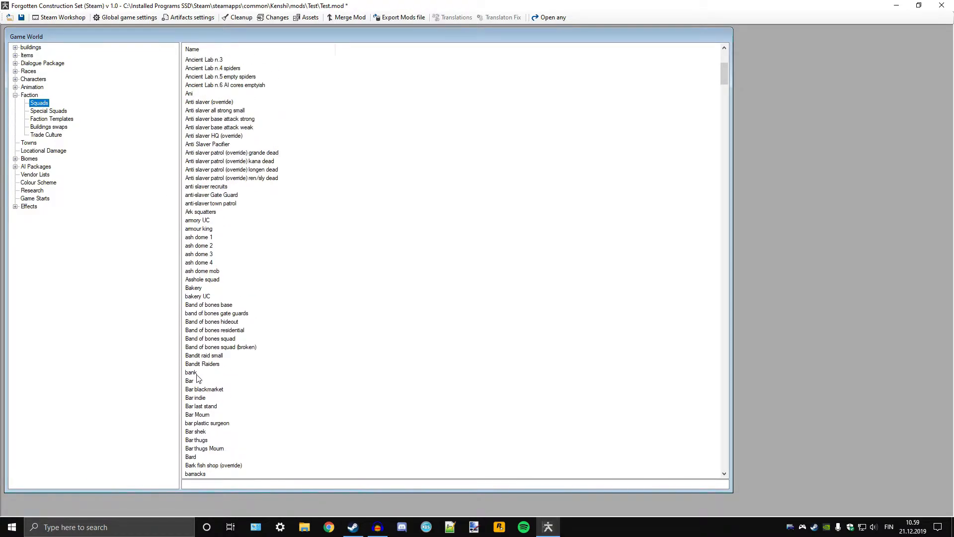
double_click(195, 380)
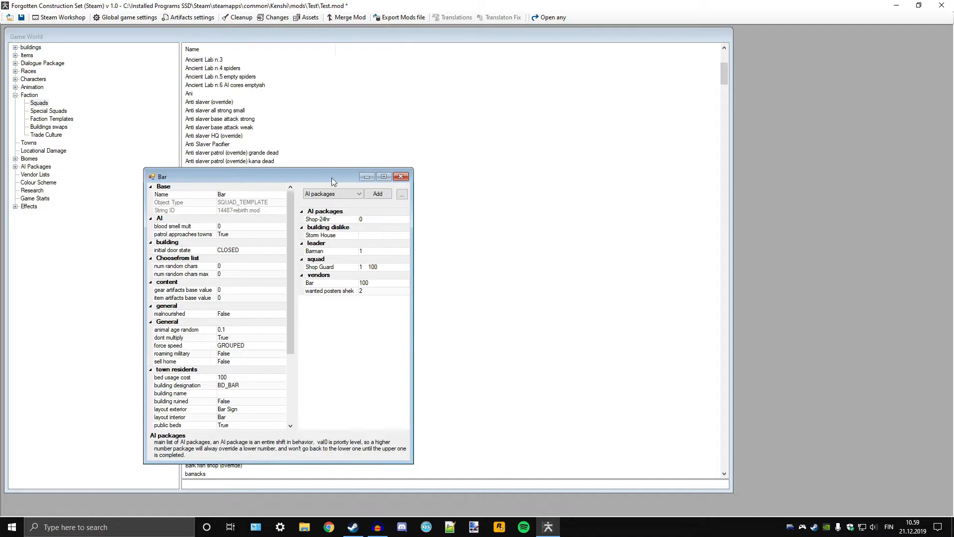
drag(484, 133, 578, 95)
scroll(500, 261, down, 3)
scroll(500, 260, up, 3)
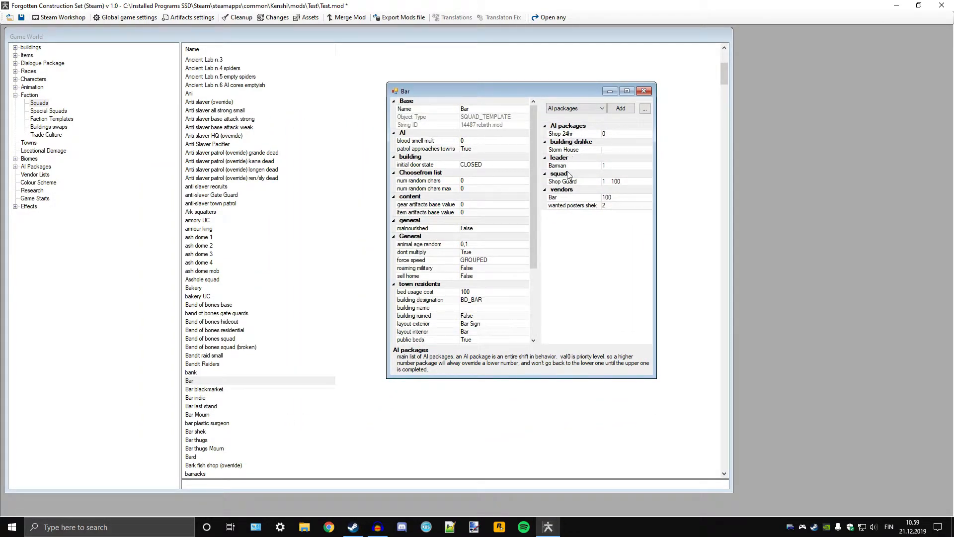
click(572, 110)
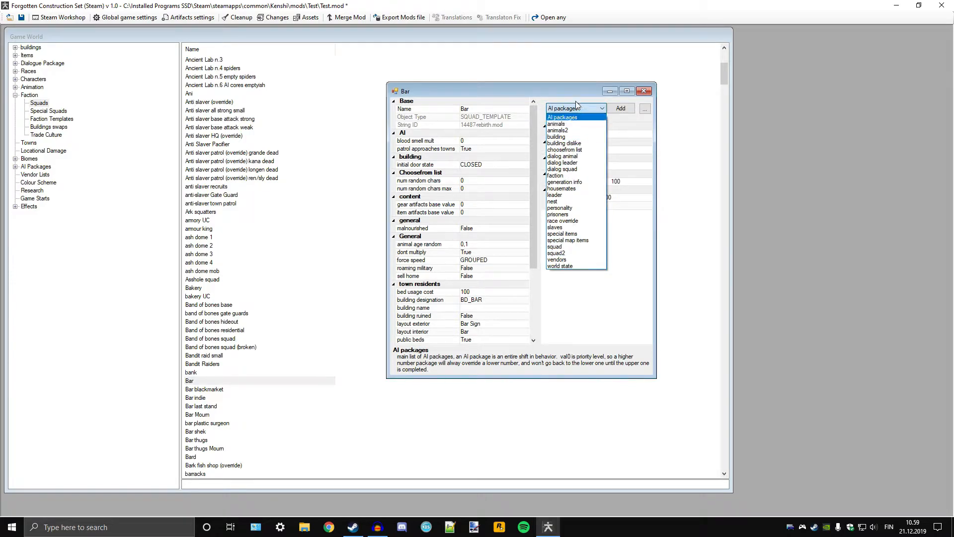
click(576, 110)
click(577, 109)
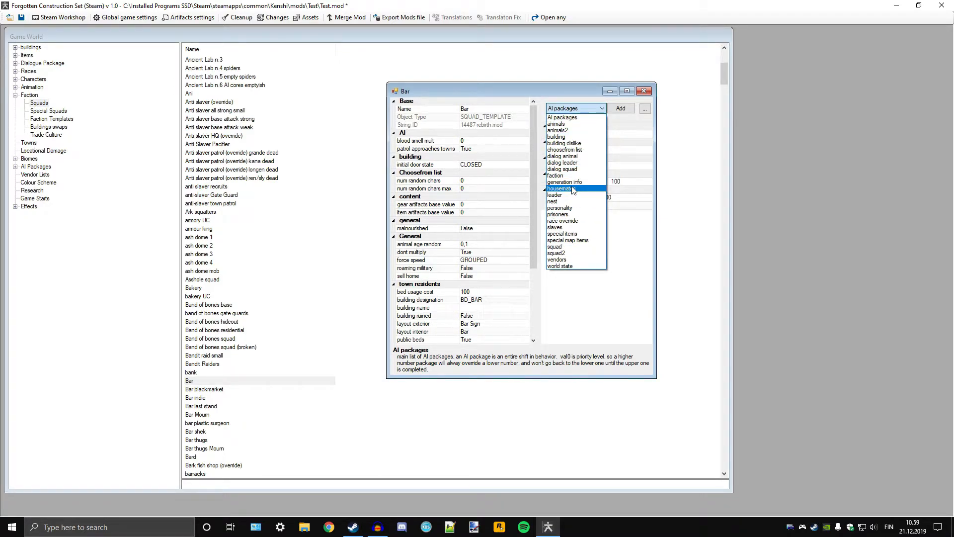
click(633, 244)
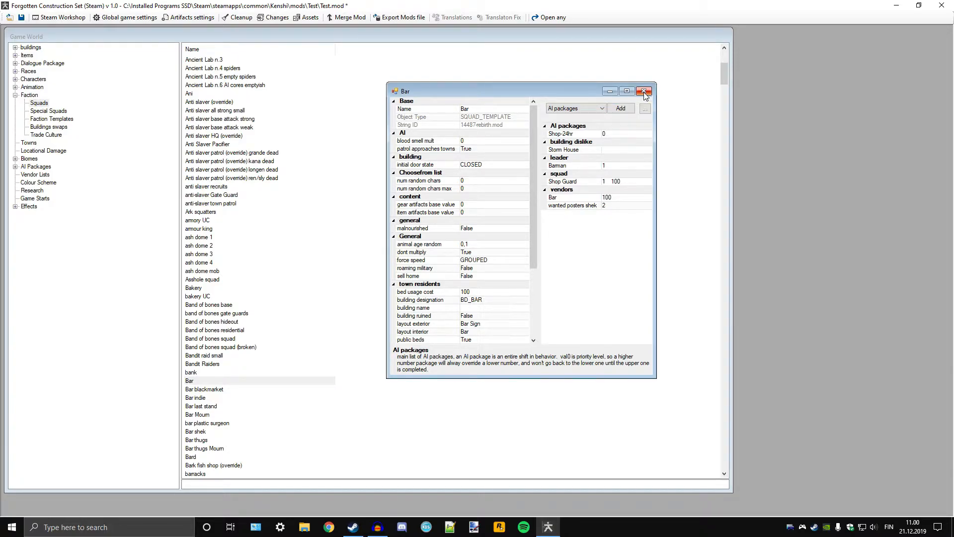
click(644, 92)
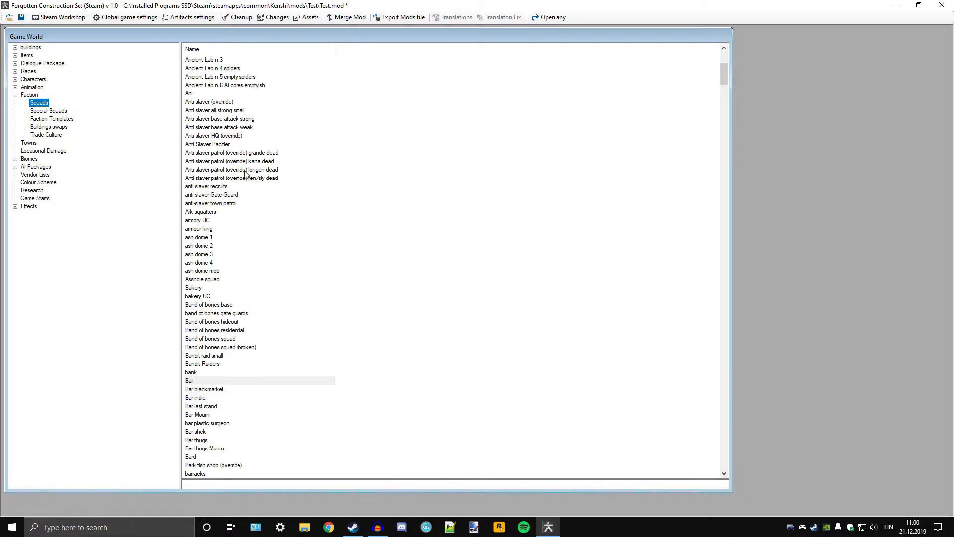
Step: View the Special Squads list and open General Epson Army and UNIQUE bandit test in turn, closing each window
click(56, 111)
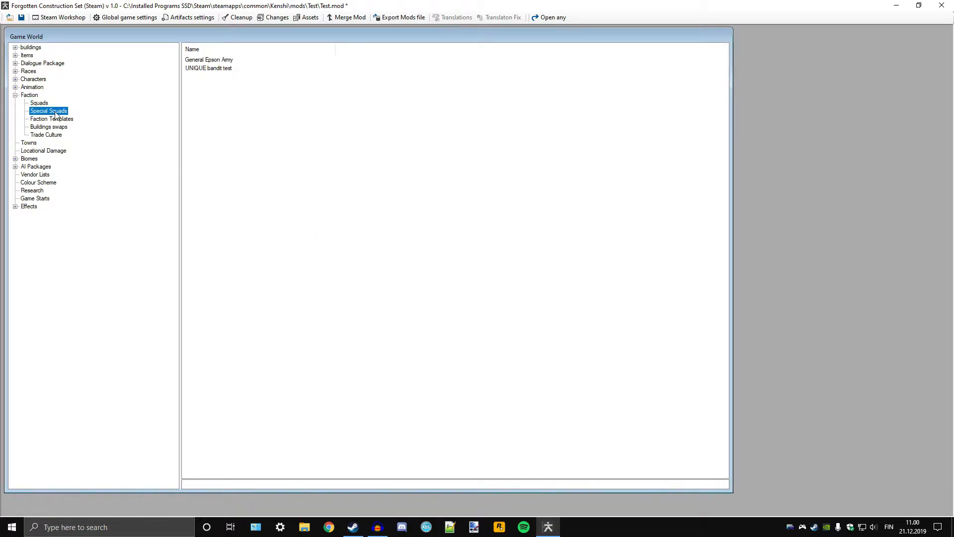
double_click(209, 60)
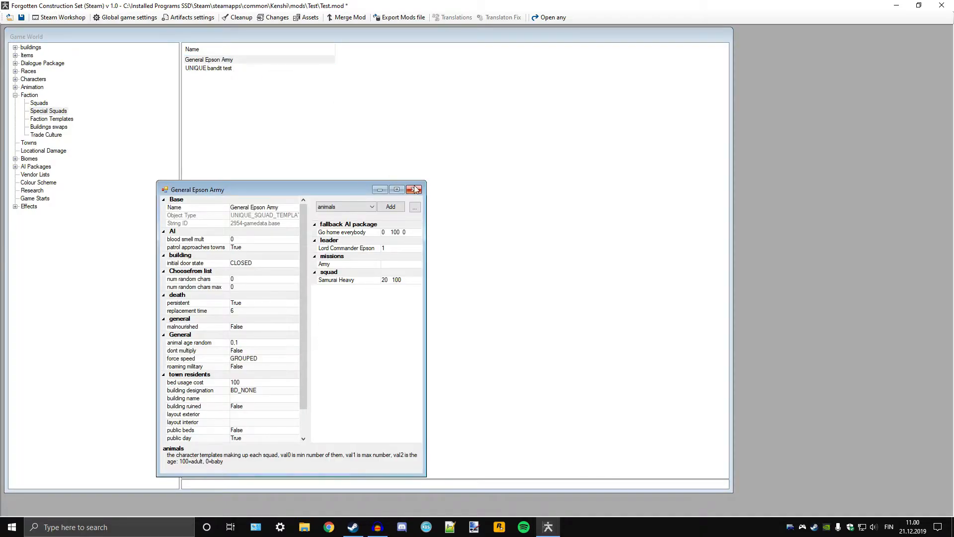
click(416, 192)
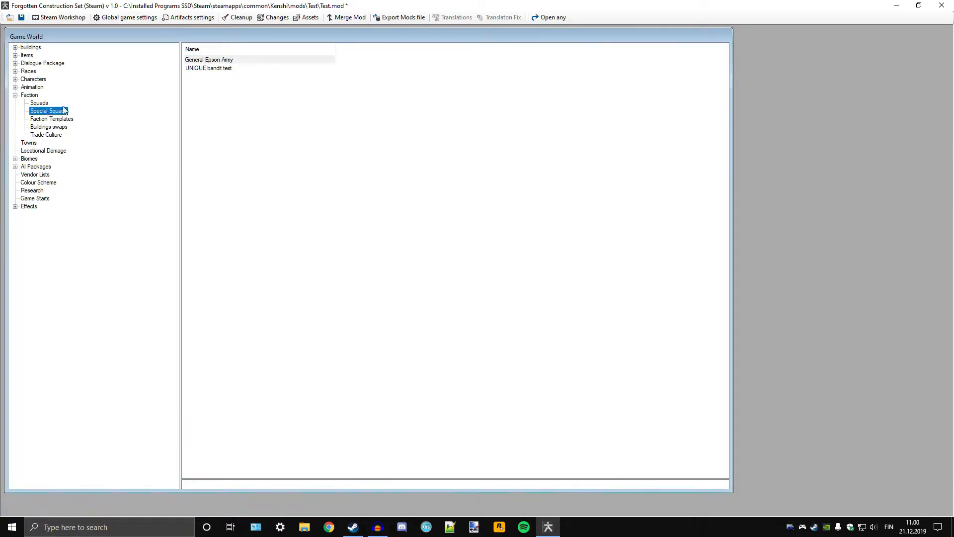
double_click(207, 71)
key(Escape)
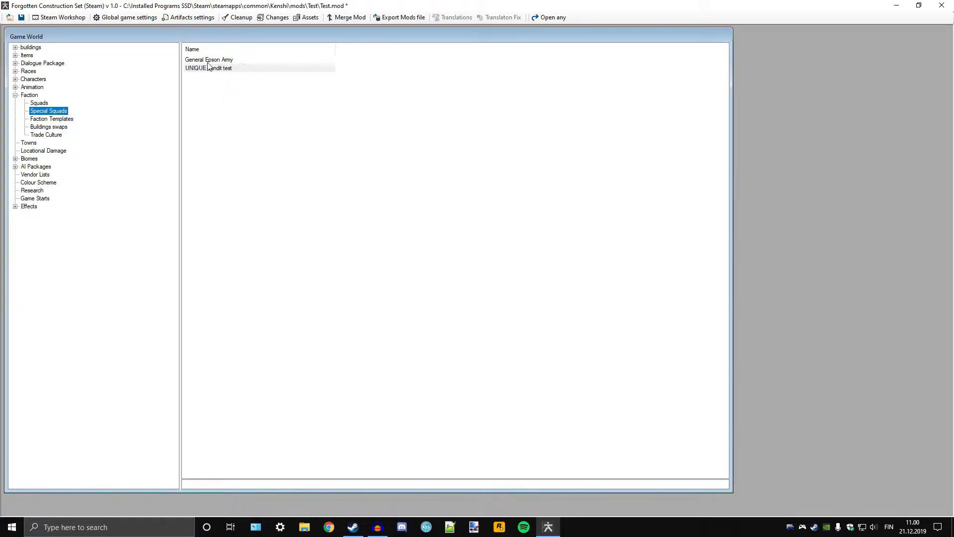
Step: View the Faction Templates and Buildings swaps lists, opening the ceiling fans swap to examine its replacement entries and closing it
click(56, 120)
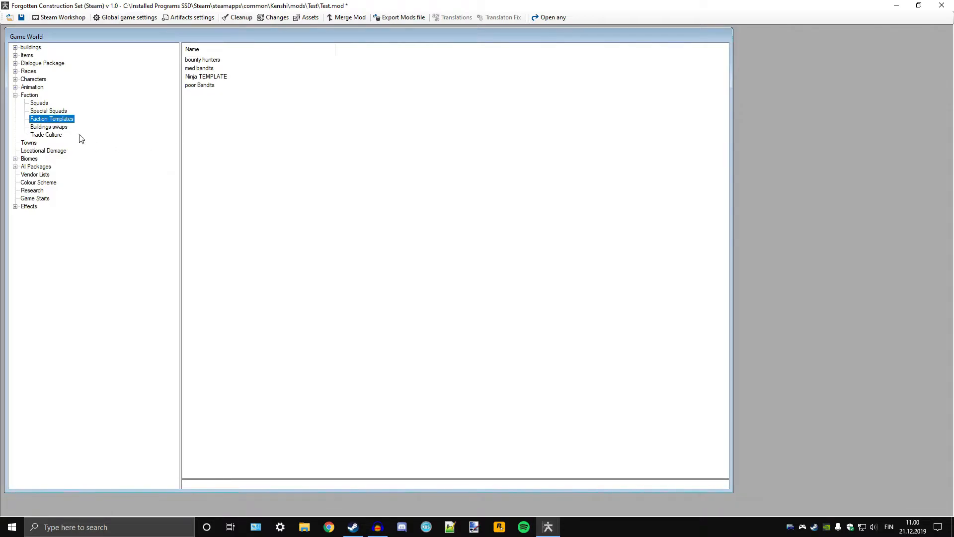
click(60, 128)
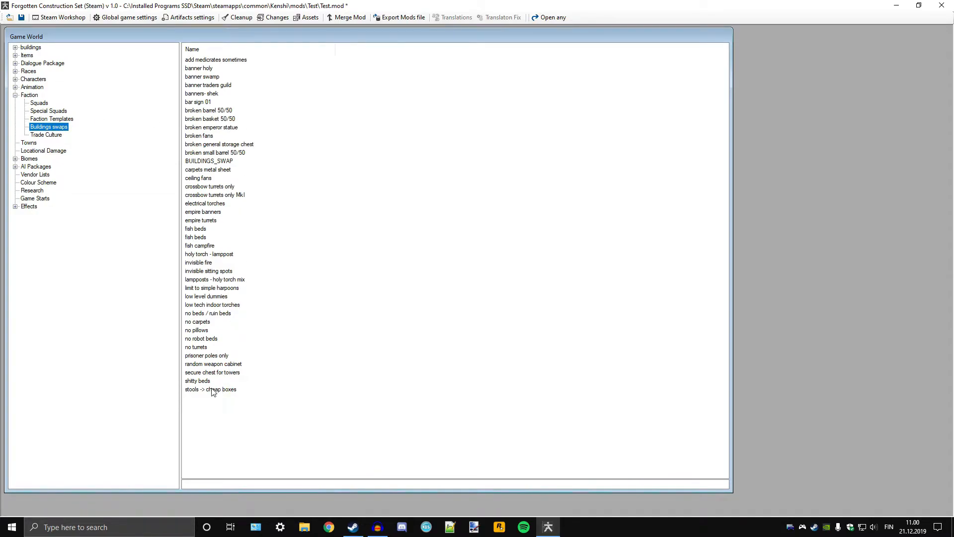
double_click(203, 179)
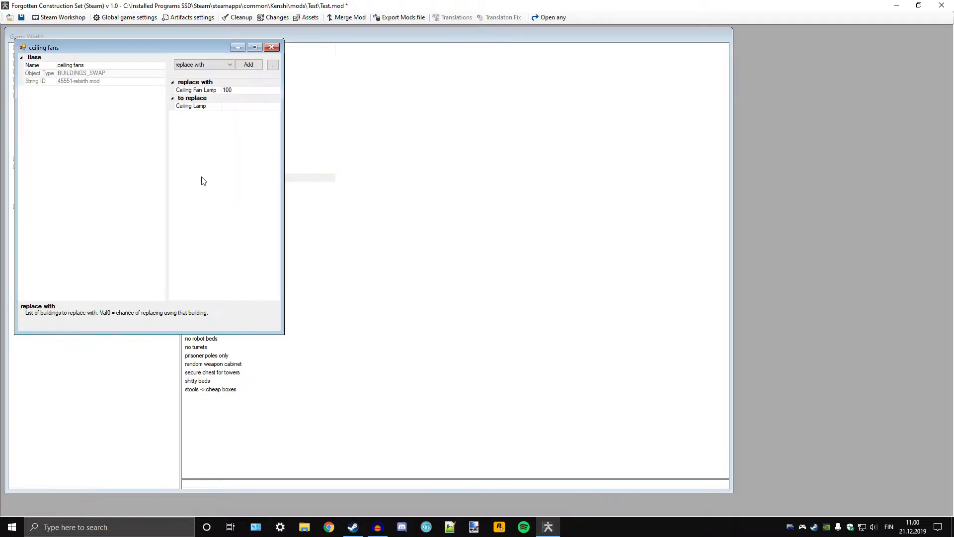
click(271, 47)
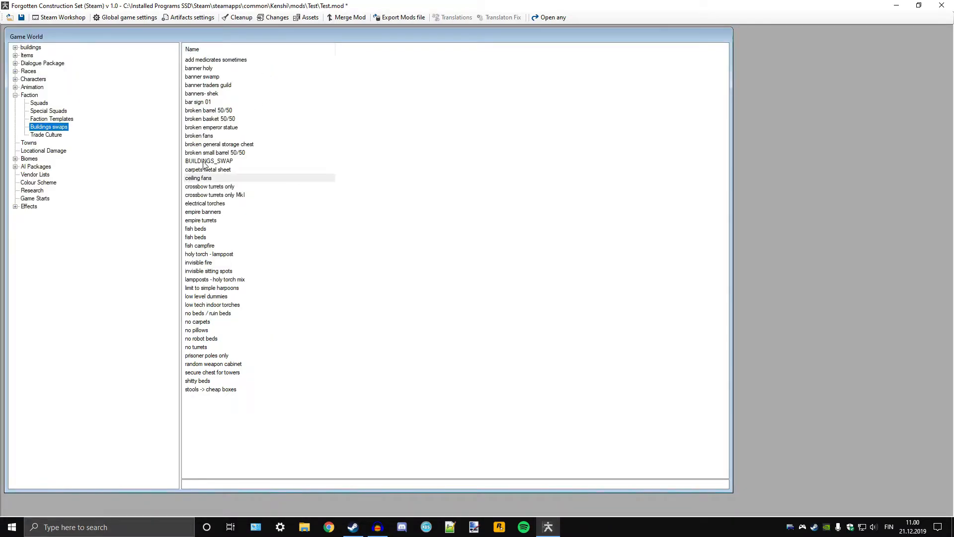
double_click(205, 179)
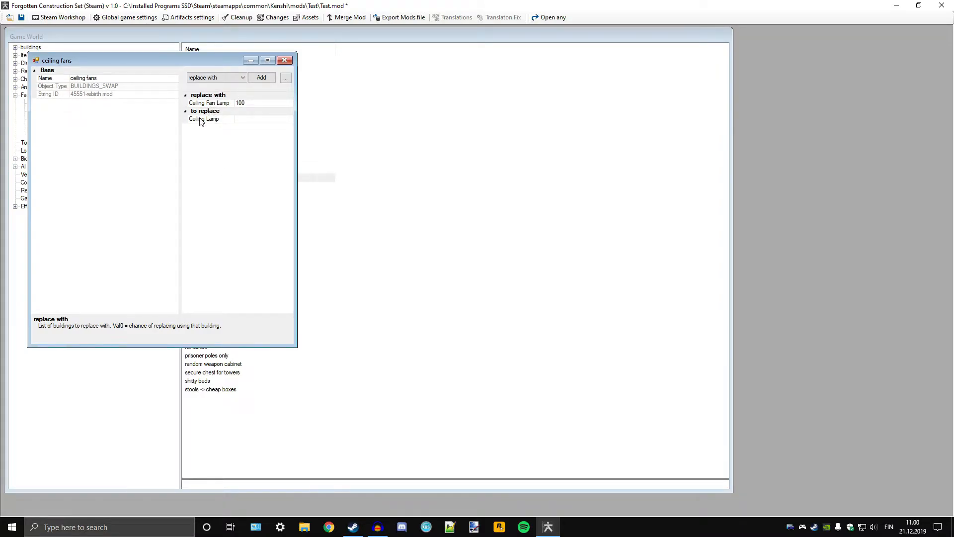
click(283, 60)
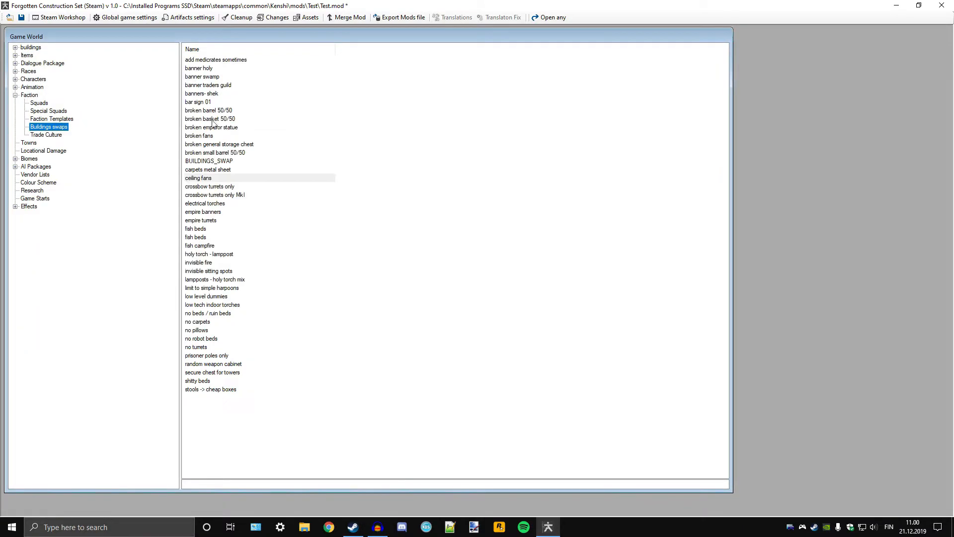
Step: View the Trade Culture list, return to the main Faction list, and open the Cannibals faction to examine its properties, closing its window
click(54, 135)
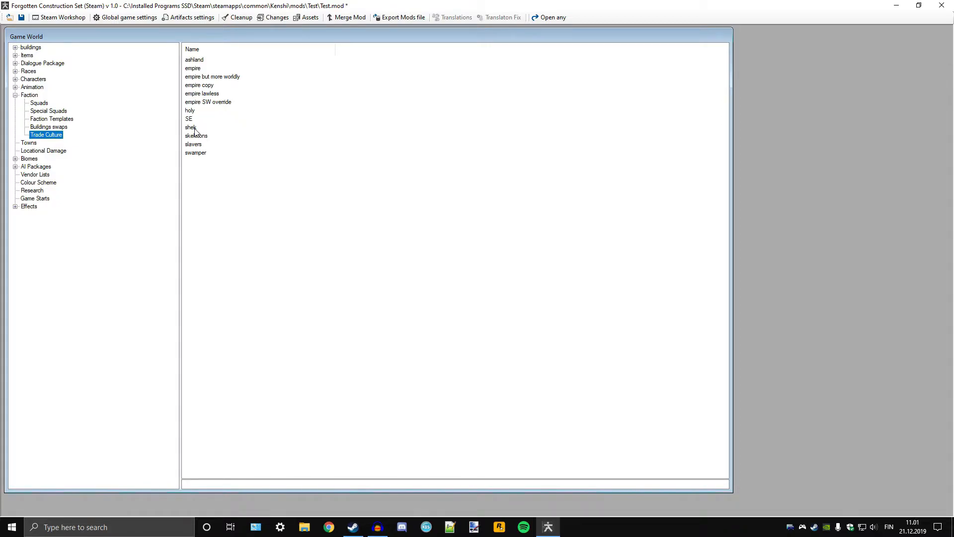
click(34, 95)
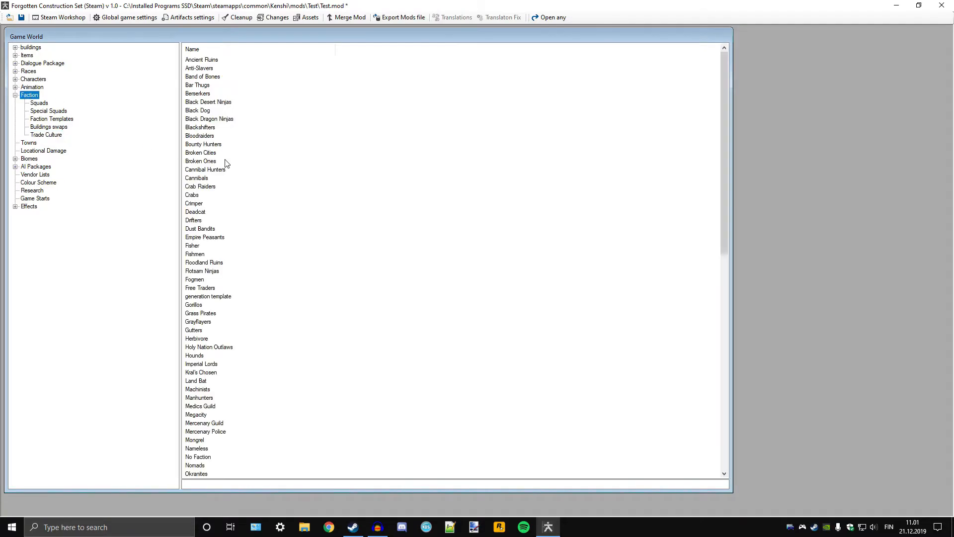
double_click(207, 178)
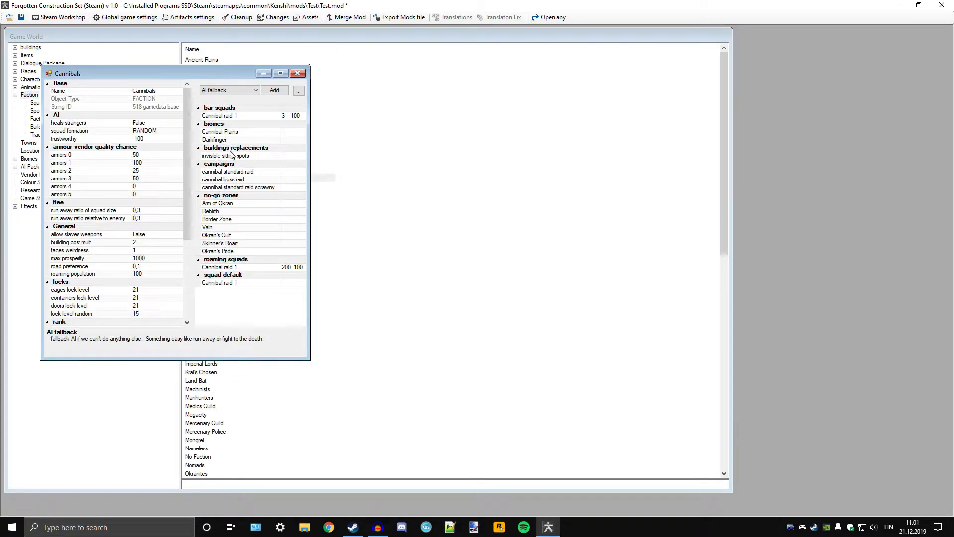
click(298, 73)
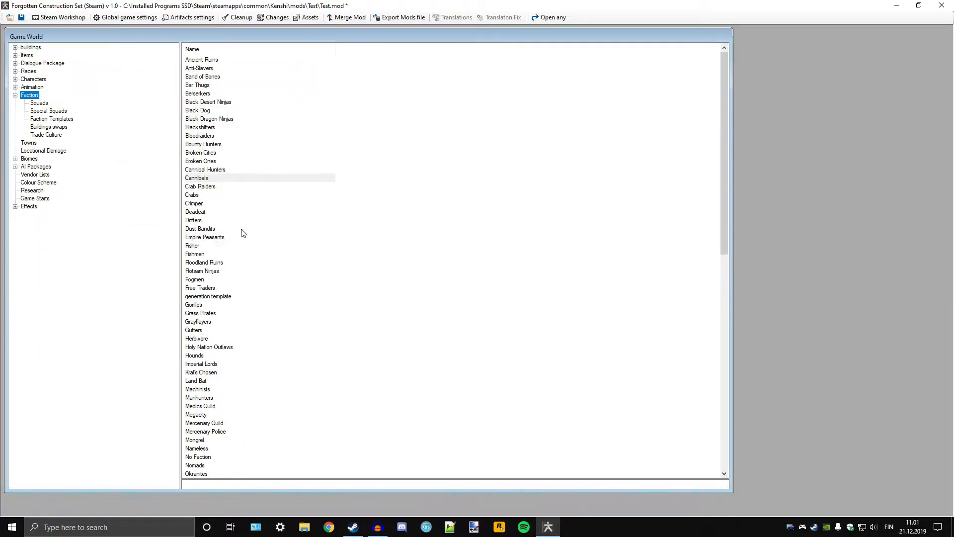
Step: Open the Free Traders faction, examine its references and its linked trade culture "empire but more worldly", and close both windows
double_click(207, 289)
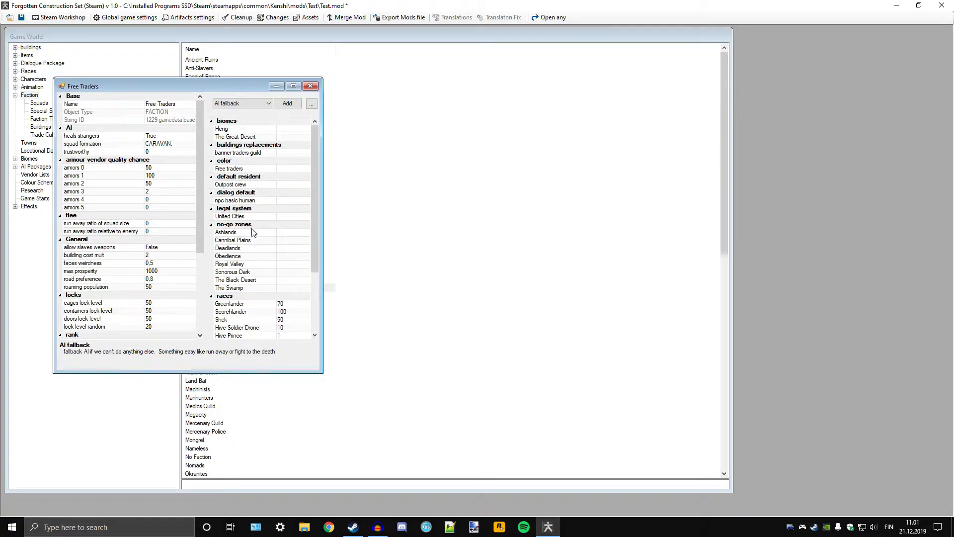
scroll(253, 237, down, 3)
scroll(253, 237, down, 2)
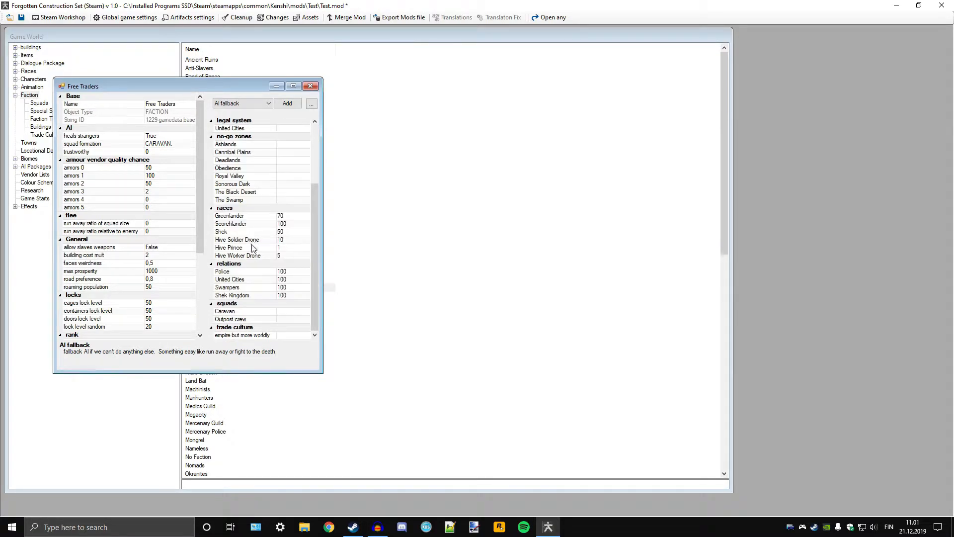
double_click(236, 336)
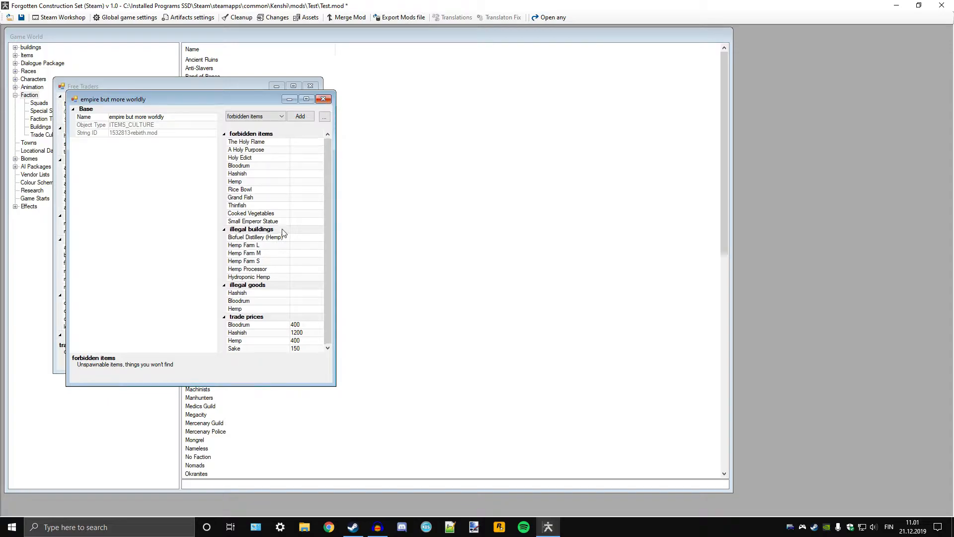
click(323, 99)
click(310, 85)
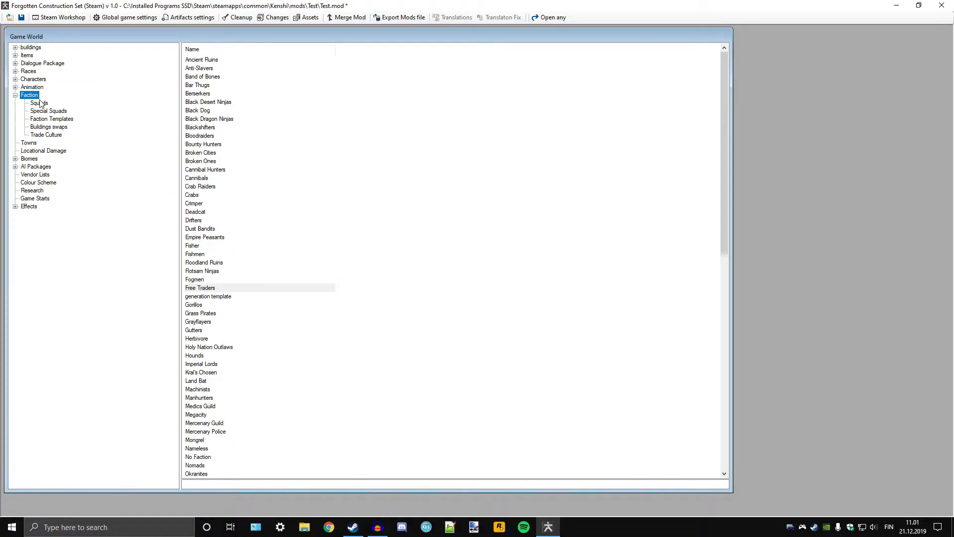
Step: Open the skeletons entry in the Trade Culture list to examine its forbidden items, and close it
click(45, 135)
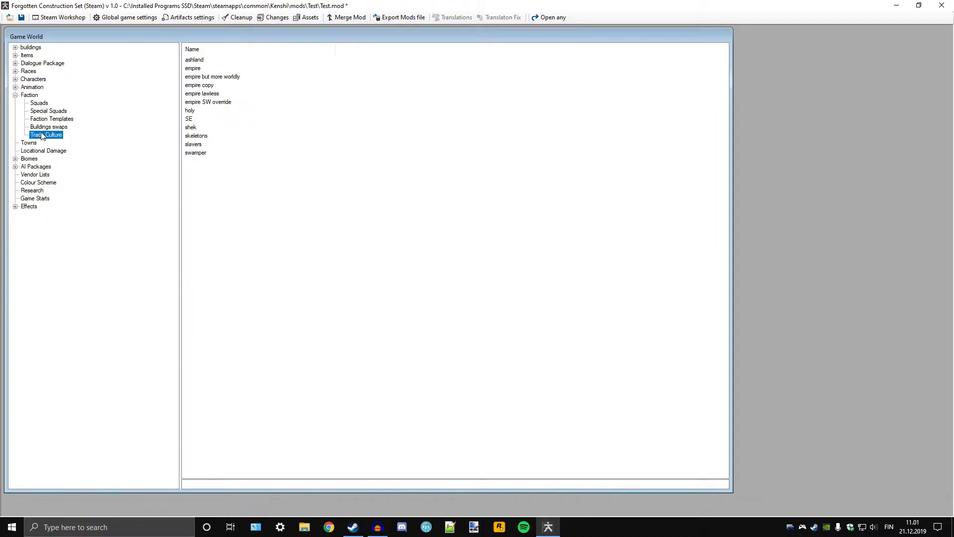
double_click(198, 144)
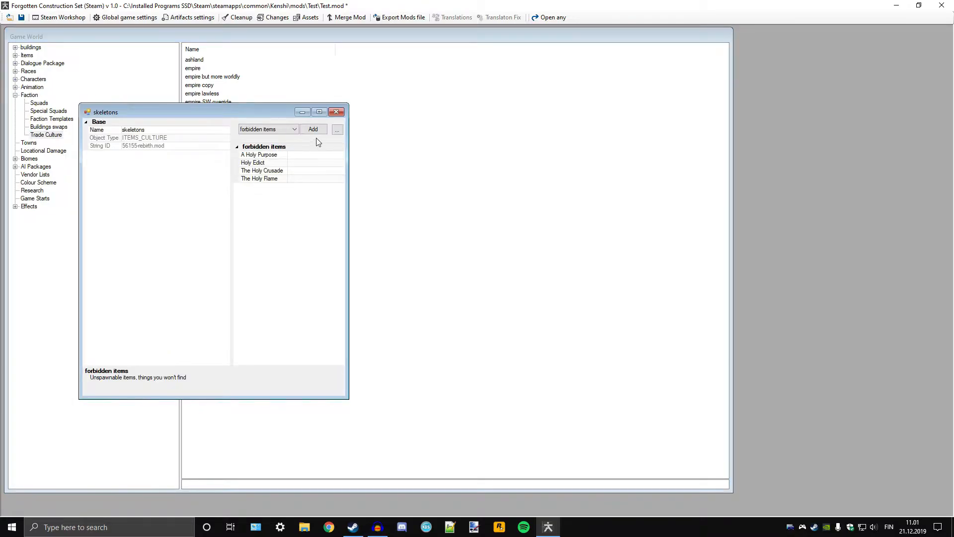
click(342, 112)
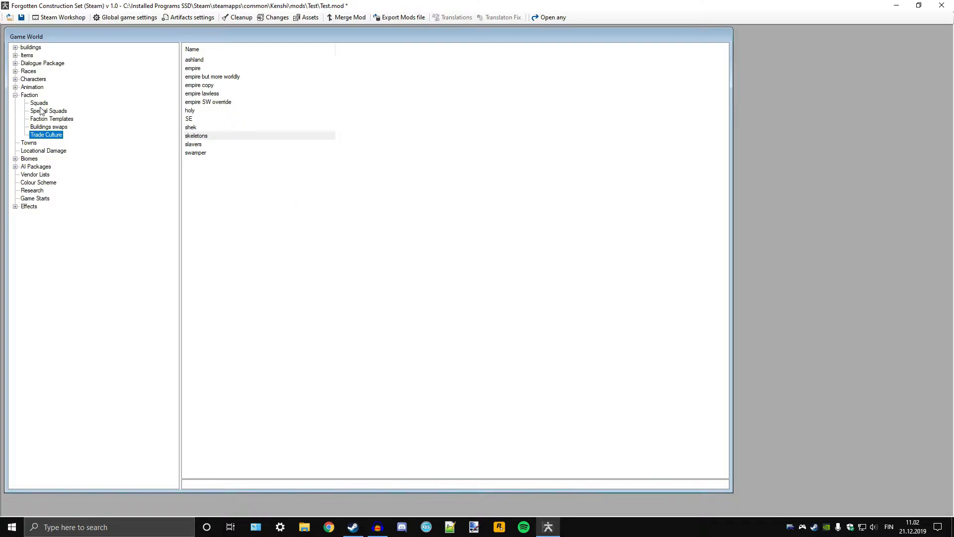
Step: Collapse the Faction branch and browse the Towns list, comparing Bad Teeth with its destroyed and half destroyed override entries
click(15, 95)
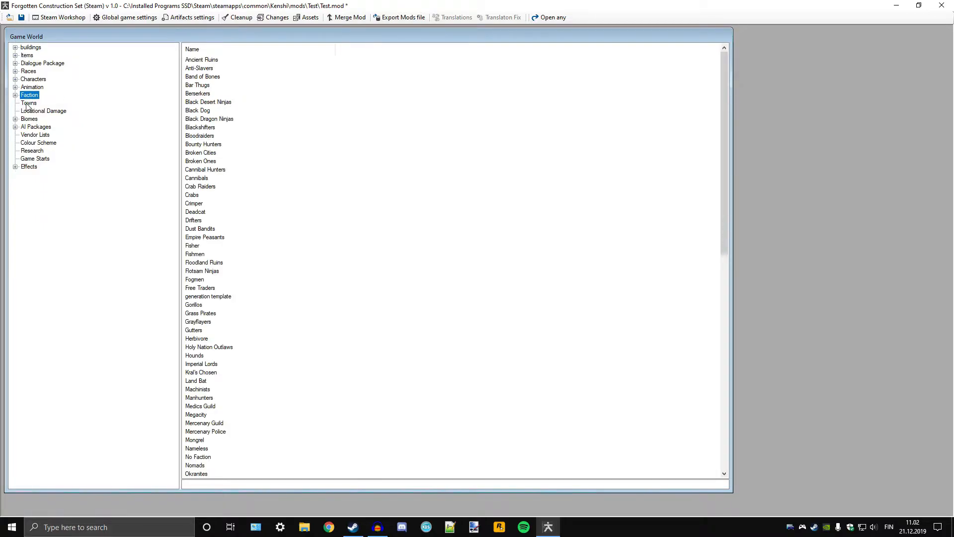
click(28, 104)
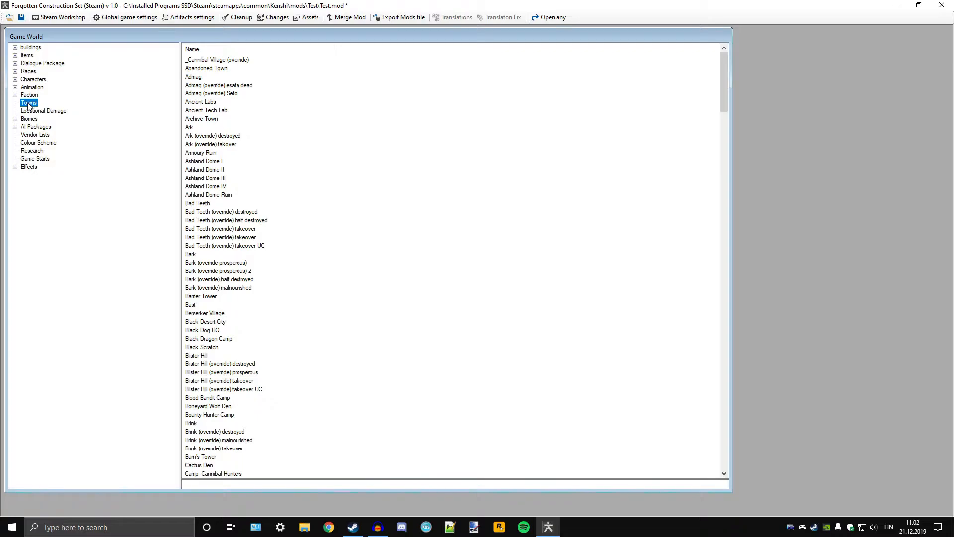
scroll(261, 219, down, 20)
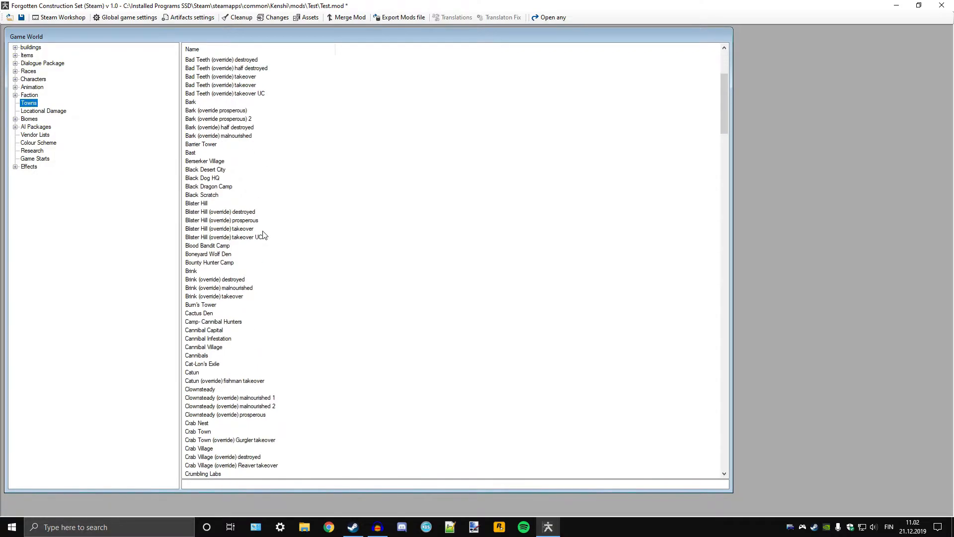
drag(723, 188, 684, 64)
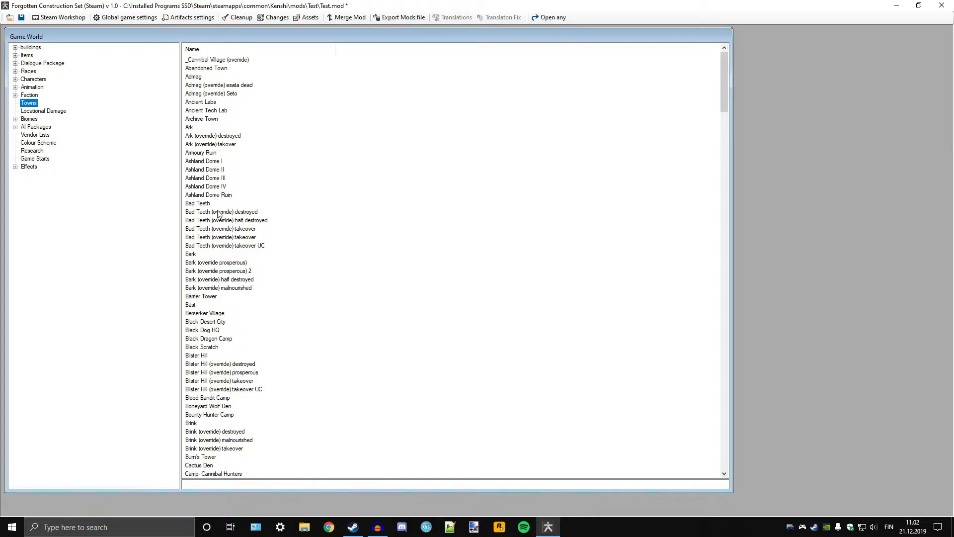
click(202, 205)
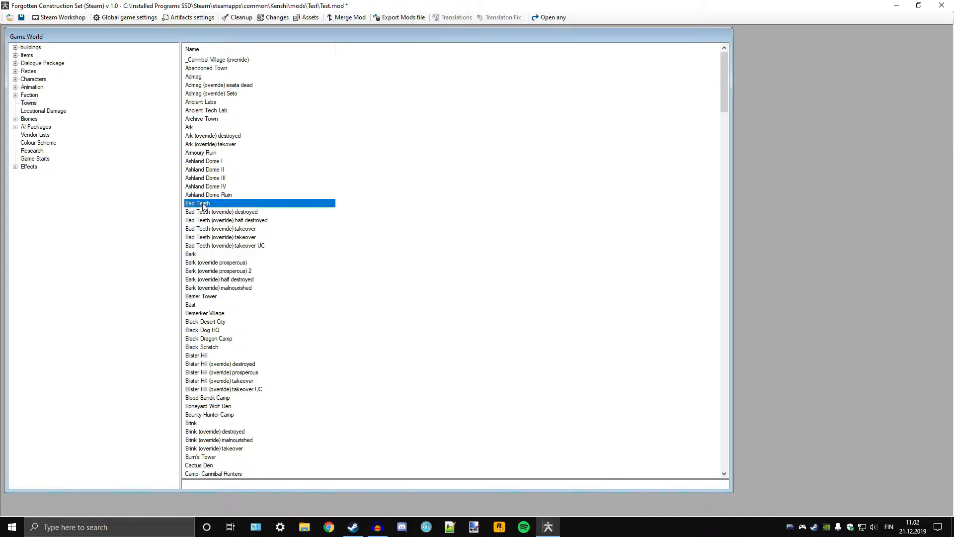
click(207, 214)
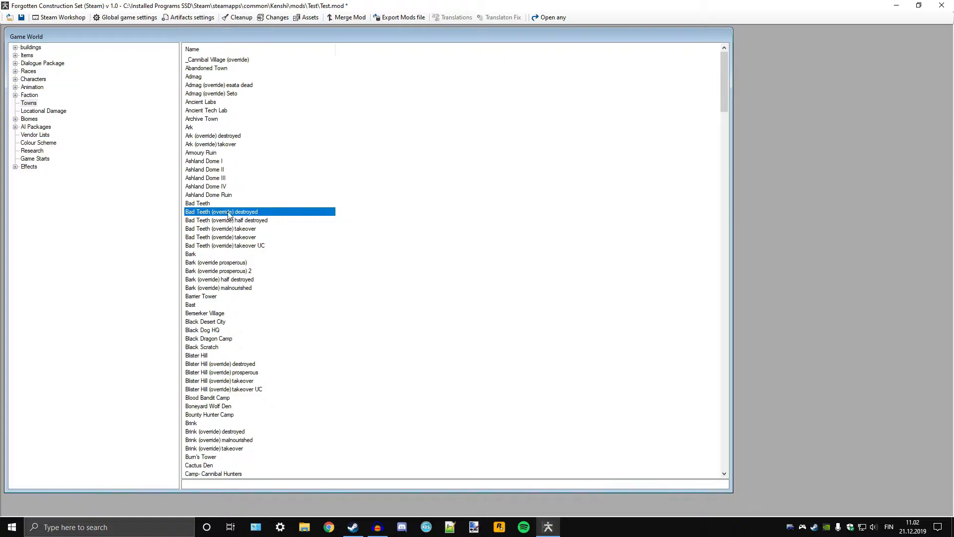
click(203, 222)
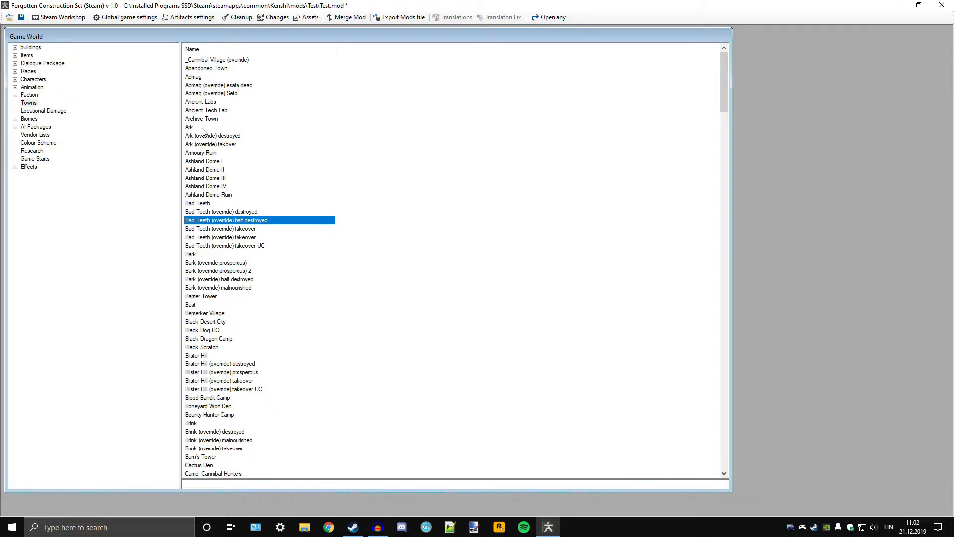
Step: Expand the Dialogue Package branch and browse the World States list, highlighting the "beep is dead" state
click(16, 63)
click(45, 95)
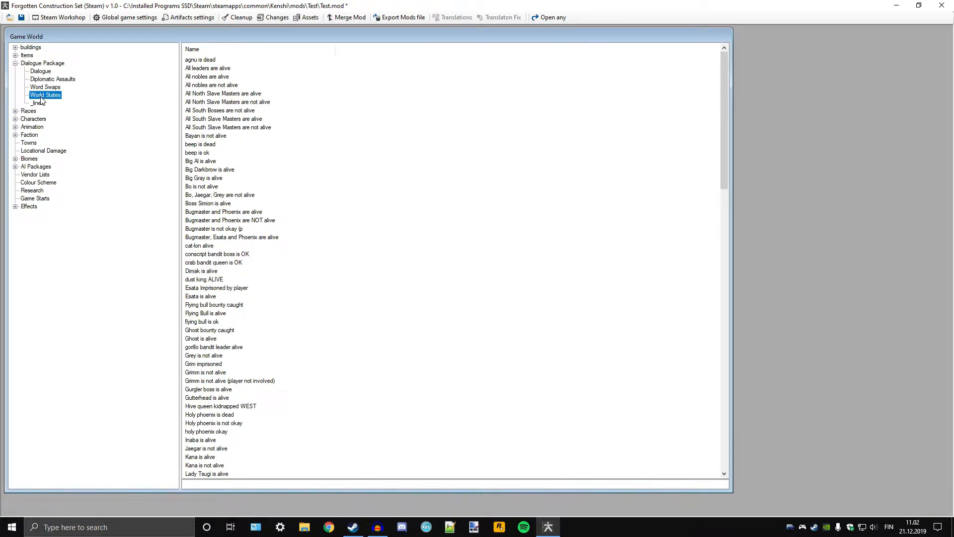
scroll(237, 177, down, 14)
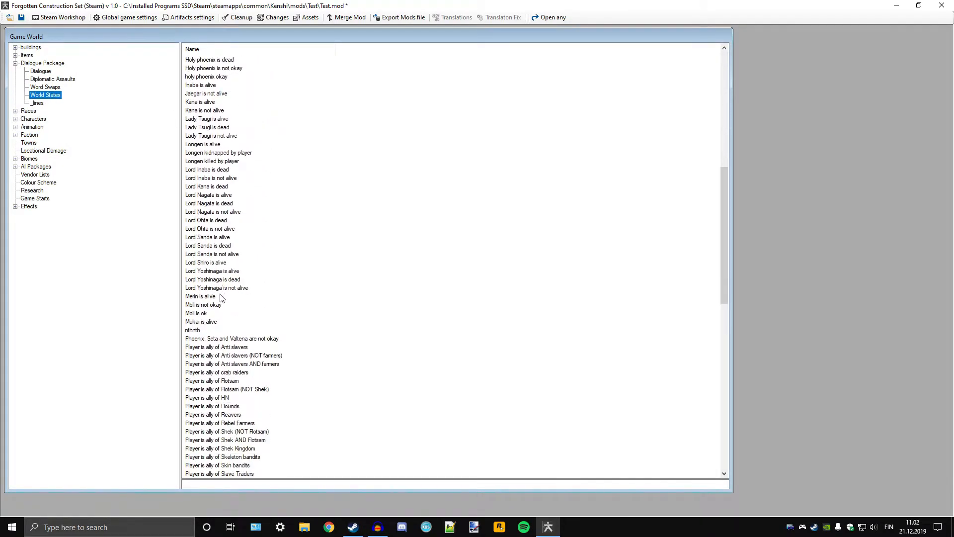
scroll(230, 297, up, 6)
scroll(230, 296, up, 8)
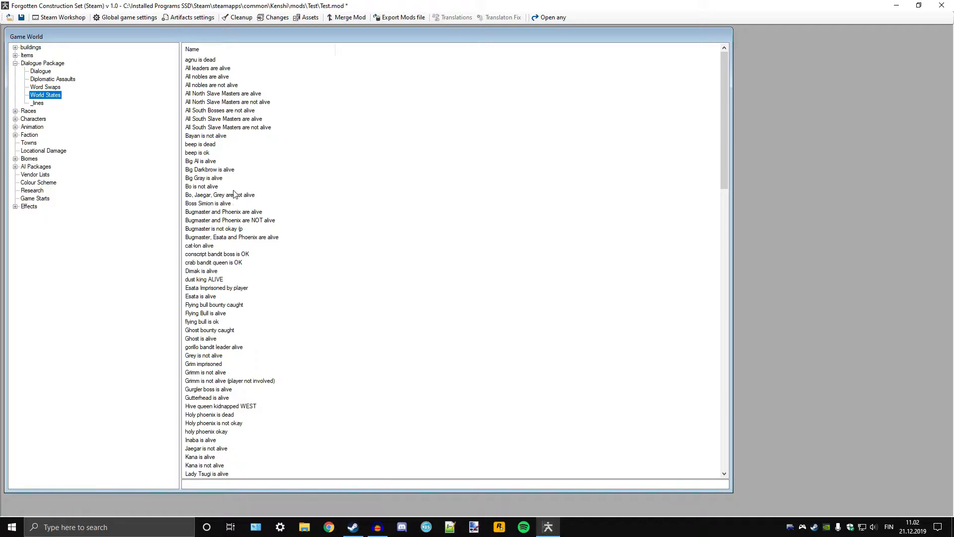
click(201, 145)
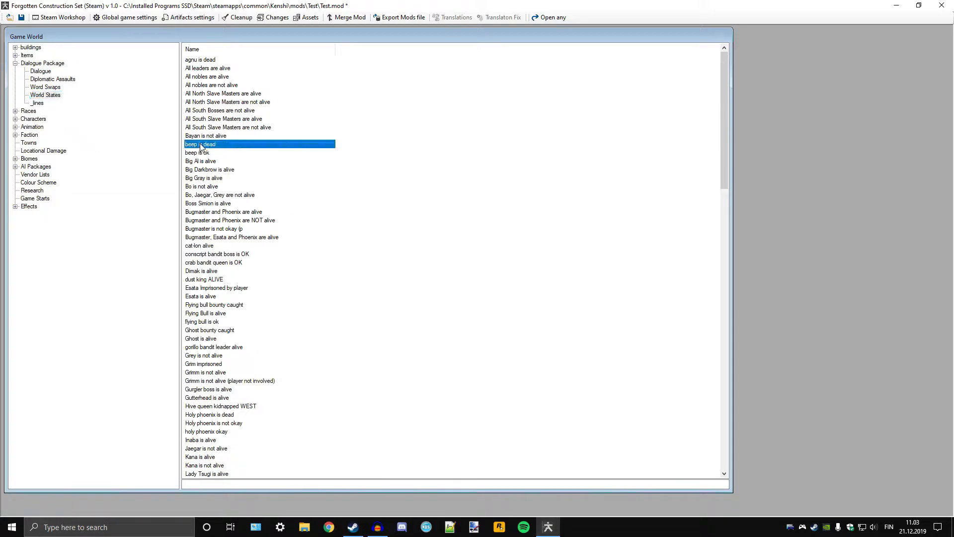
Step: Open the Ark town from the Towns list, moving and widening its window to examine its faction and override towns
click(28, 143)
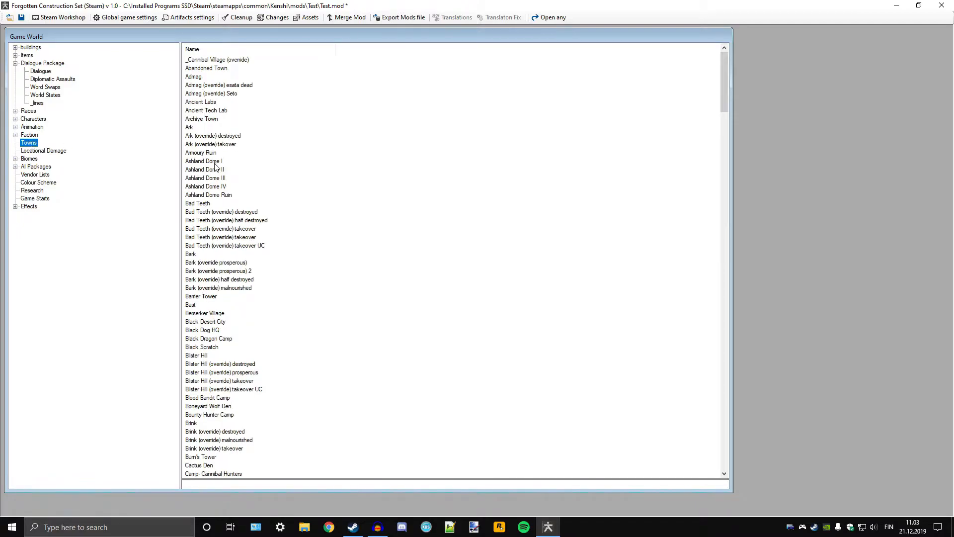
double_click(195, 128)
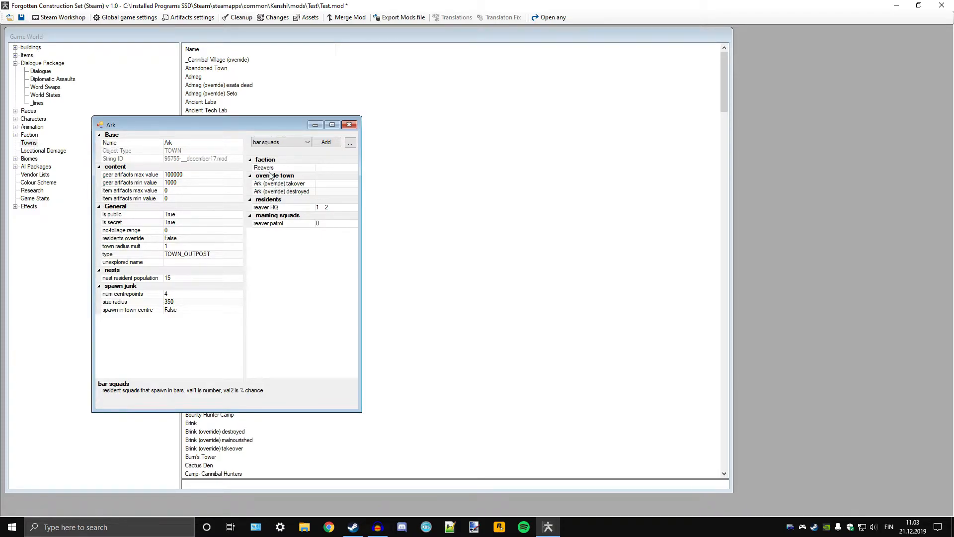
drag(283, 128, 482, 139)
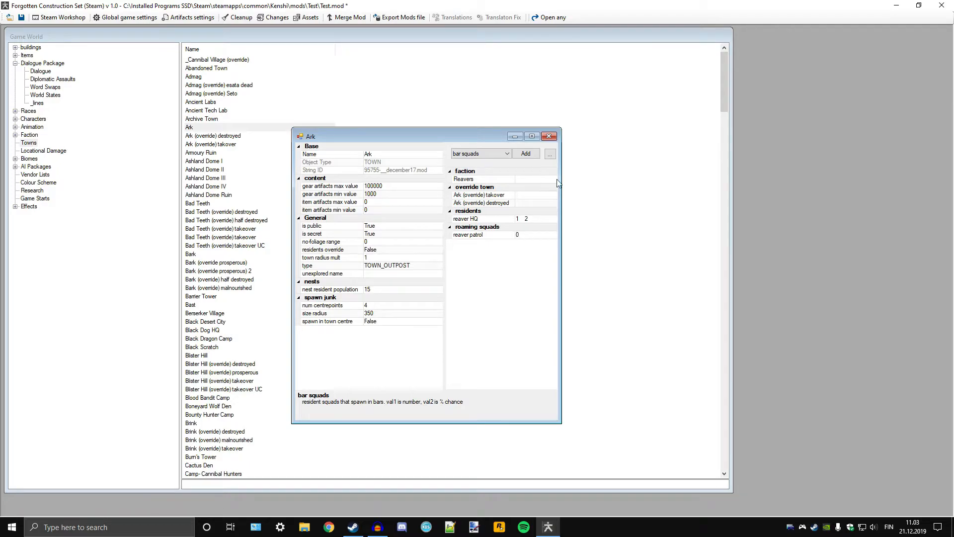
drag(561, 182, 611, 182)
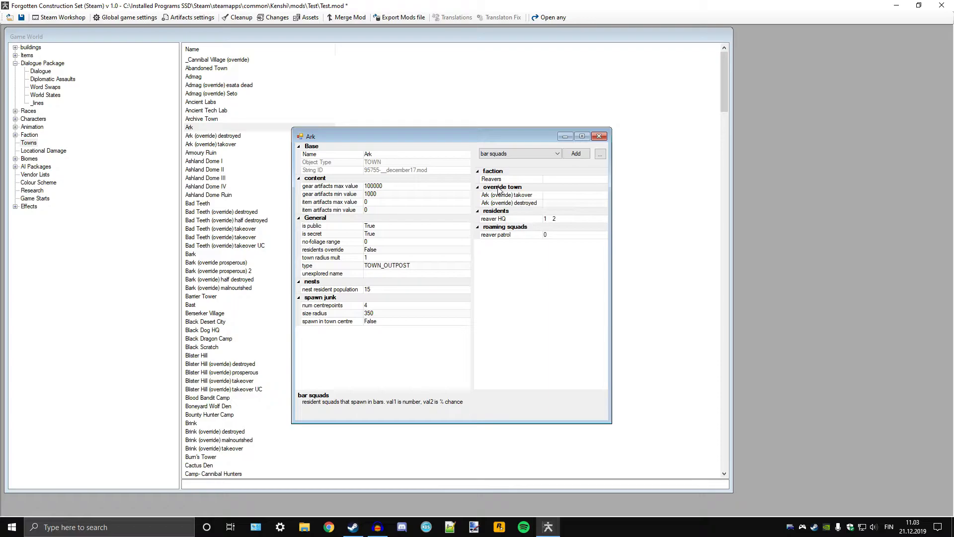
drag(518, 139, 585, 140)
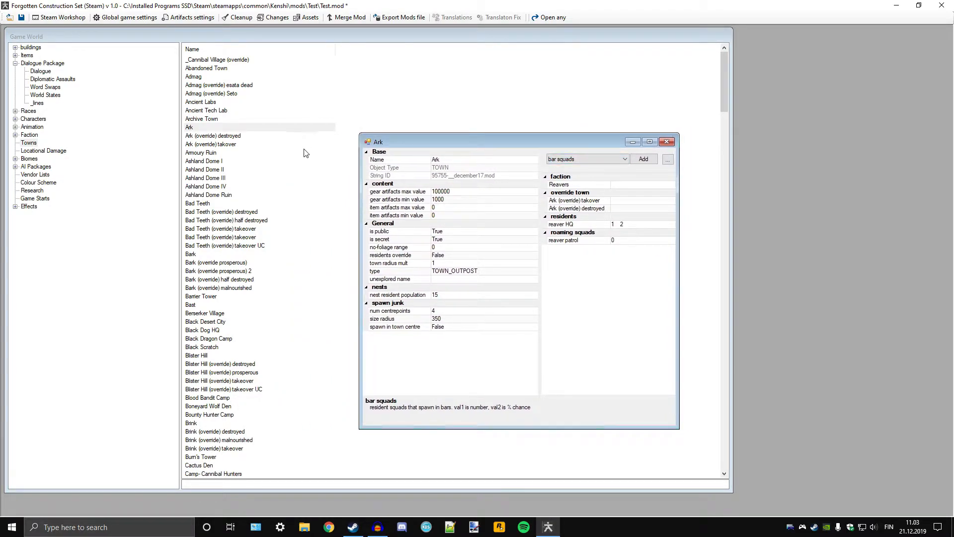
Step: Open Ark's override town "Ark (override) takover", enlarge its window to examine its world state conditions, and close it
double_click(570, 202)
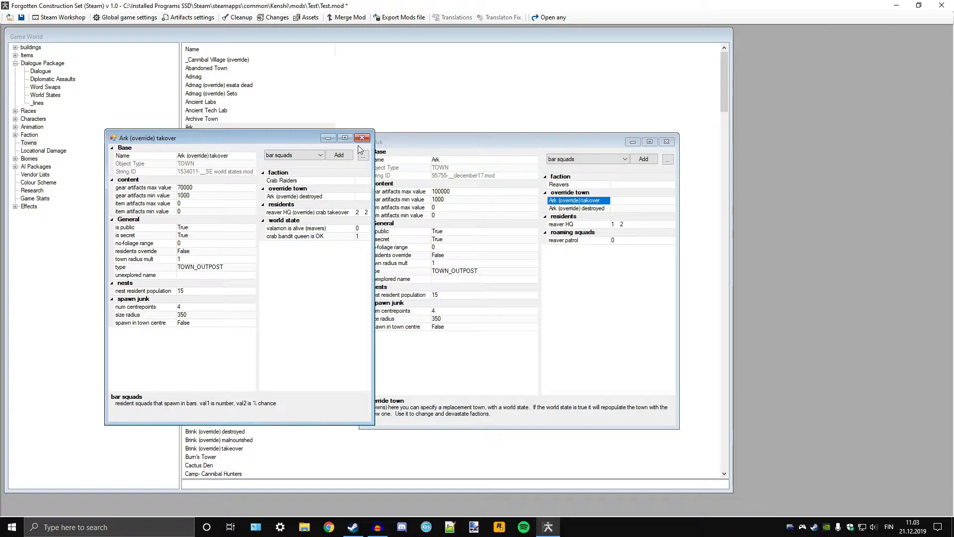
drag(293, 140, 713, 180)
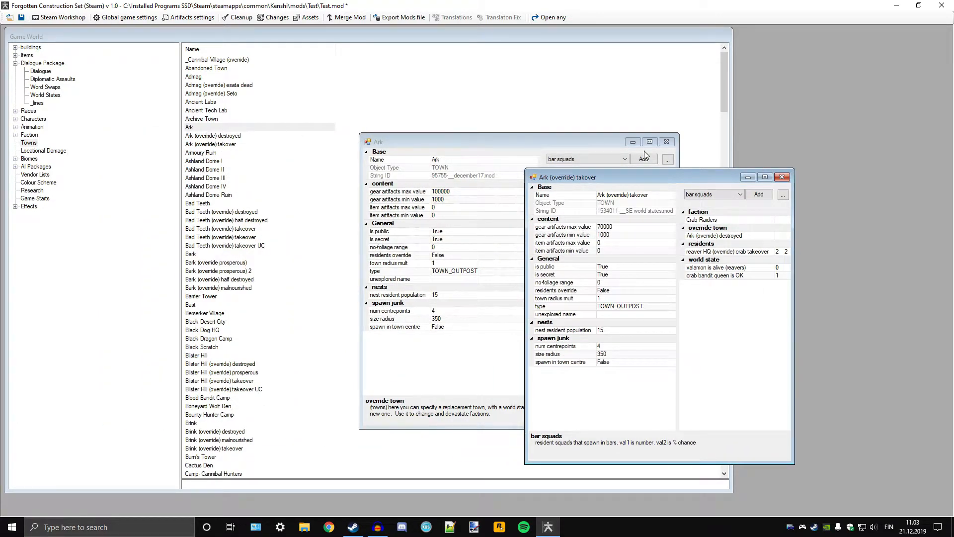
drag(654, 175, 515, 145)
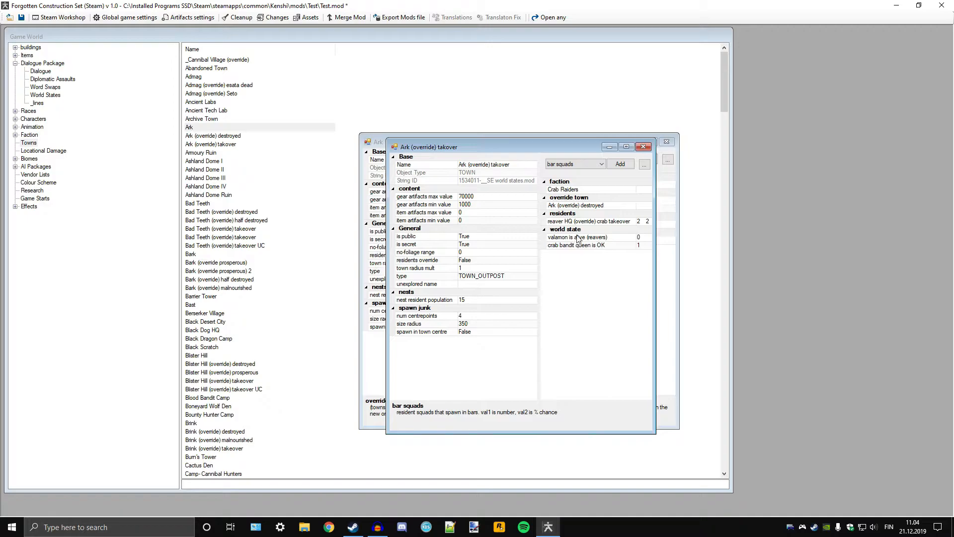
drag(658, 255, 766, 255)
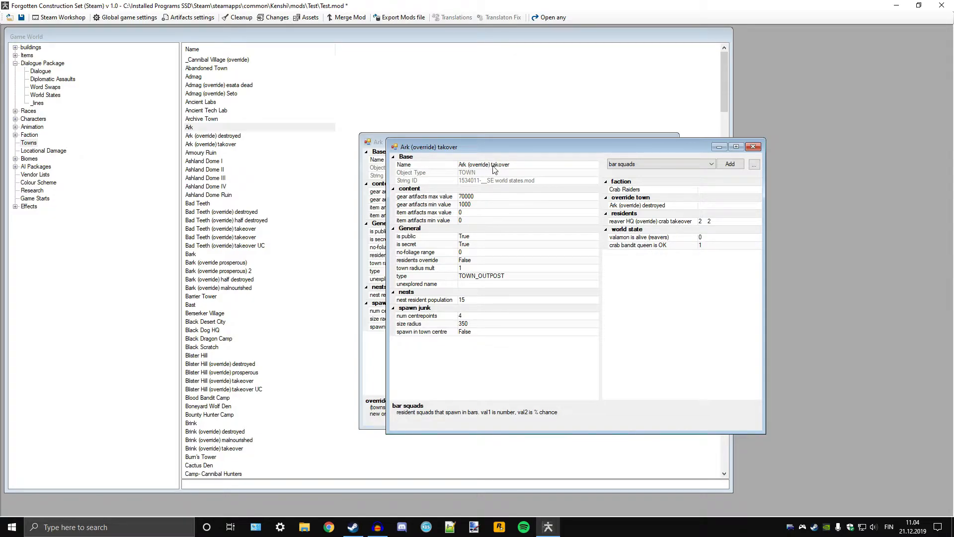
click(753, 148)
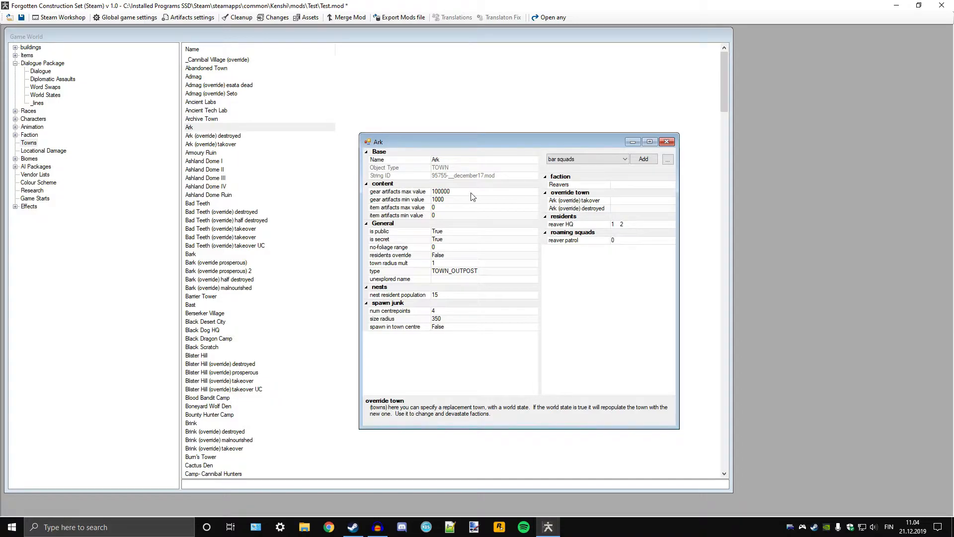
Step: Open the world state "All South Slave Masters are not alive" and examine the available condition types, keeping NPC is selected
click(44, 96)
double_click(210, 127)
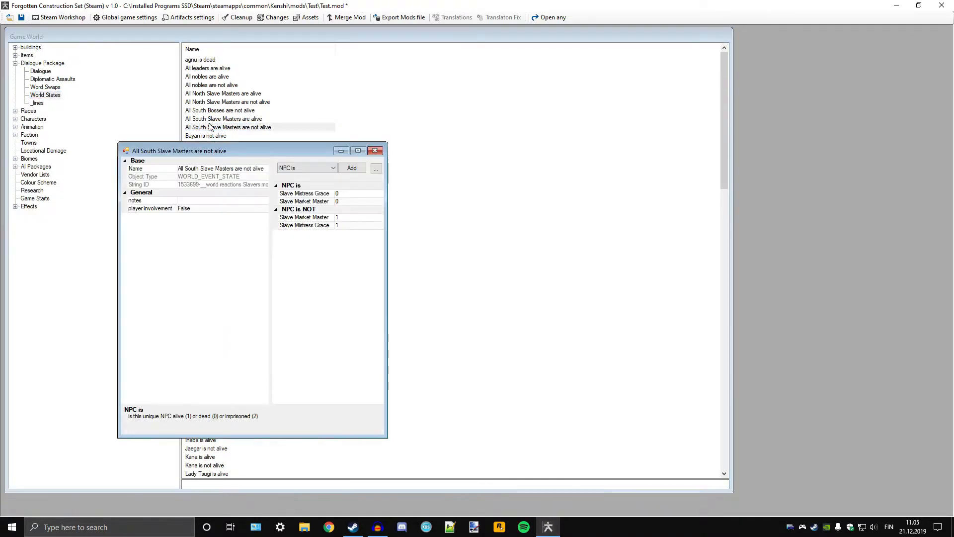
click(305, 167)
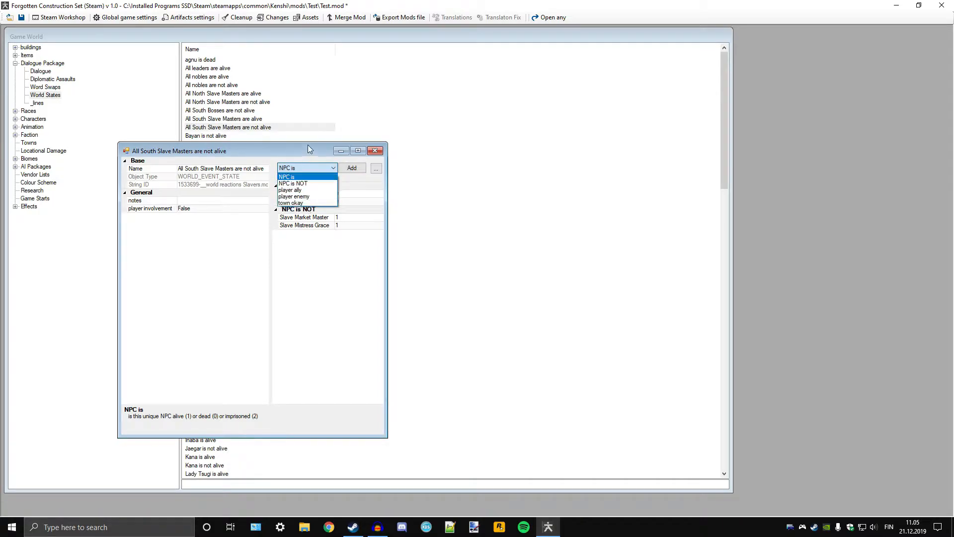
click(293, 177)
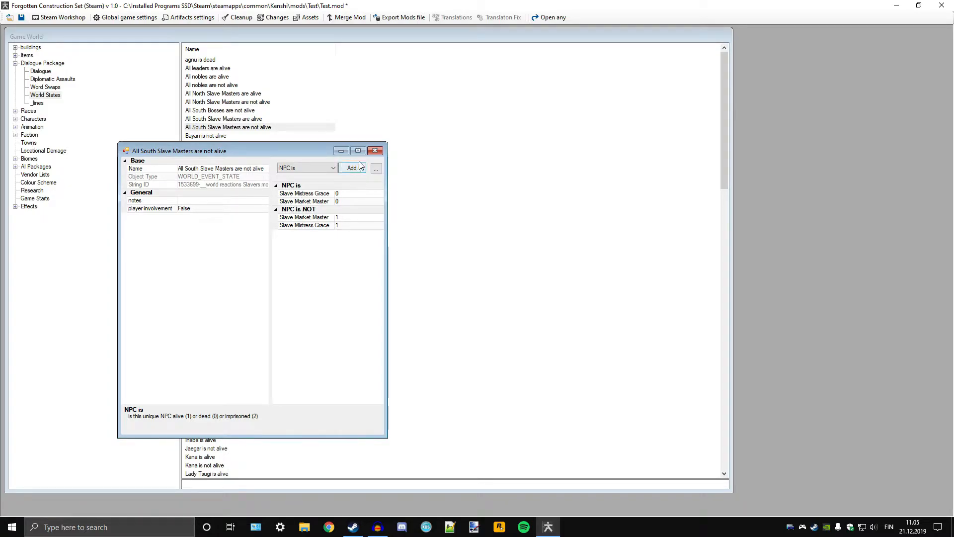
Step: Close the world state and browse the Towns list, viewing the available item commands without choosing one
click(376, 150)
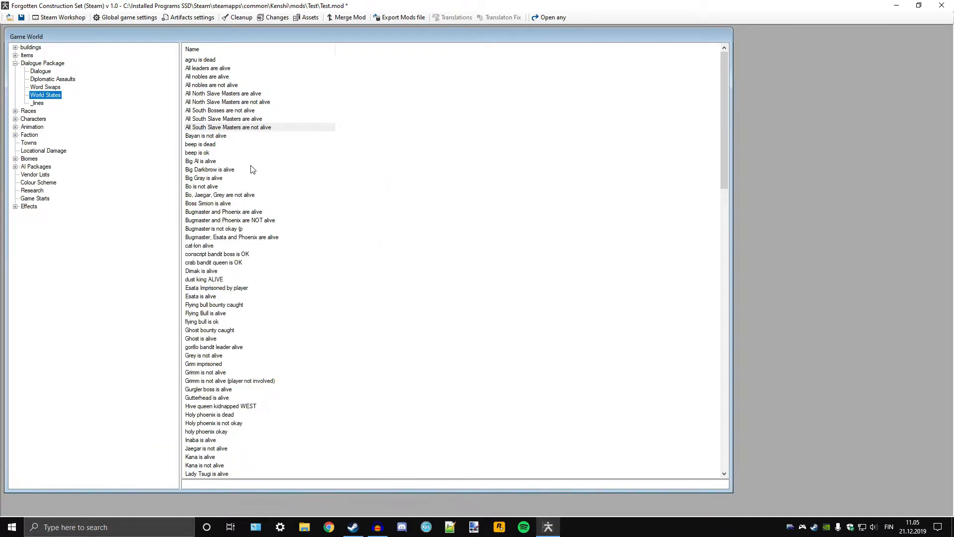
click(29, 143)
scroll(251, 254, down, 14)
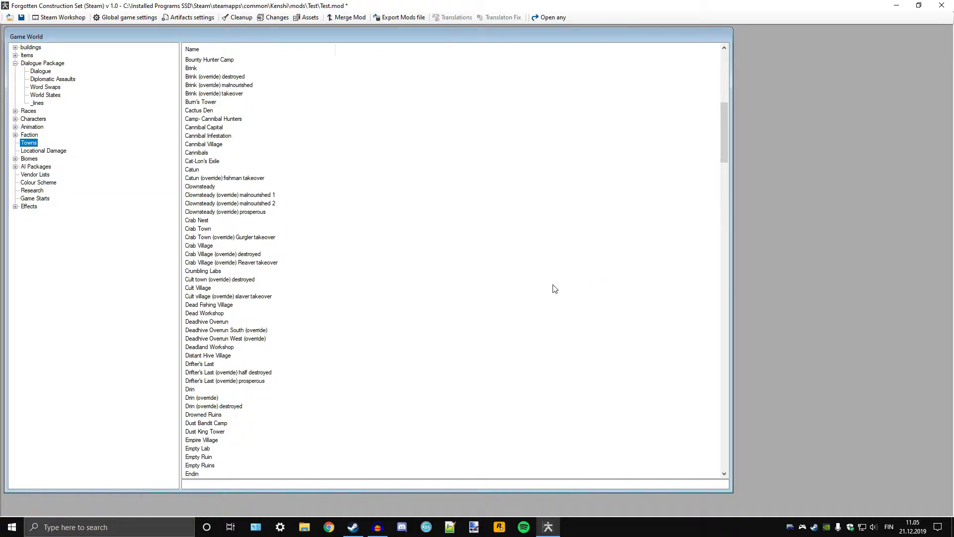
scroll(555, 288, up, 14)
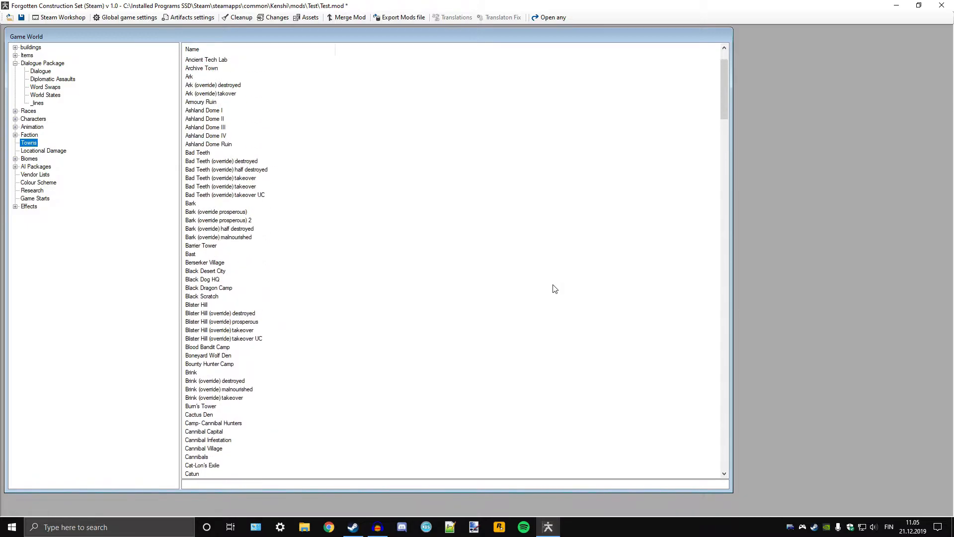
scroll(555, 288, down, 11)
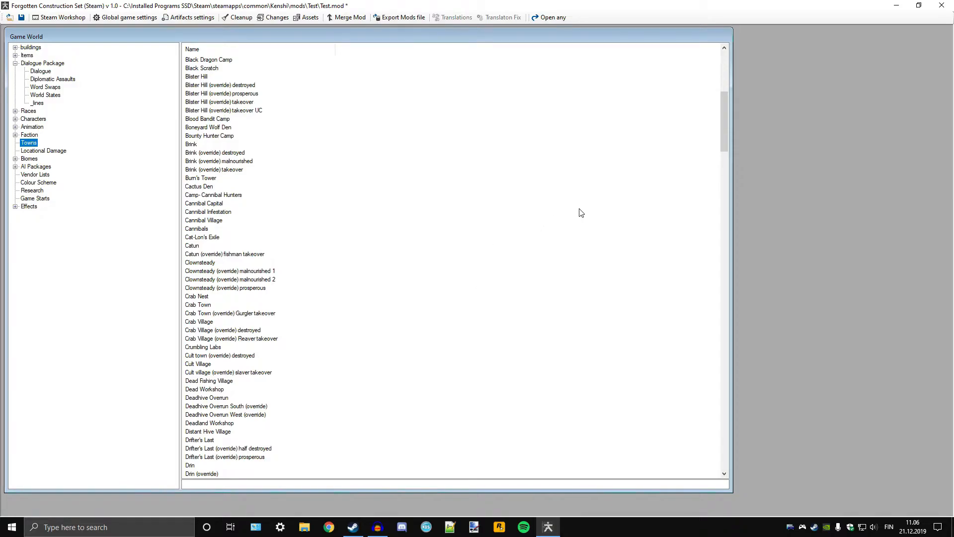
right_click(588, 272)
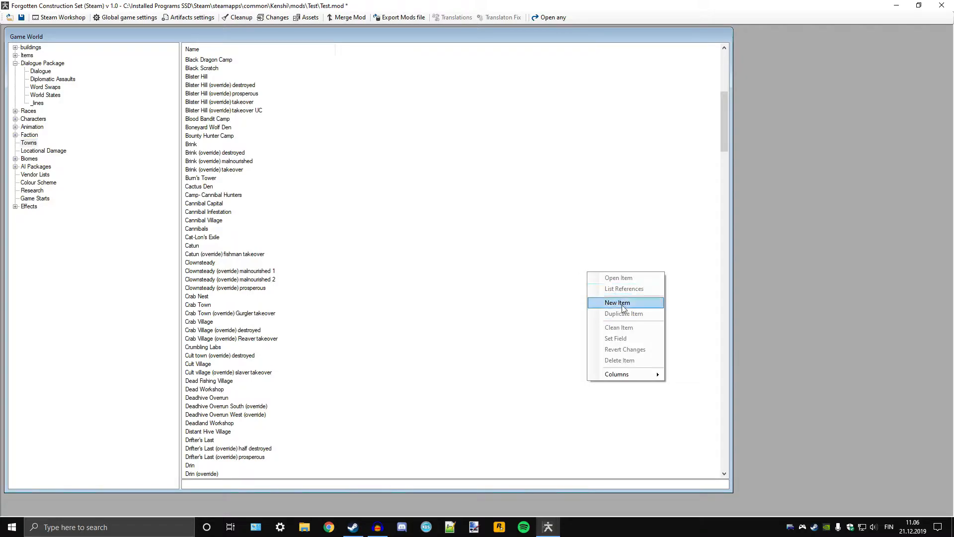
click(550, 231)
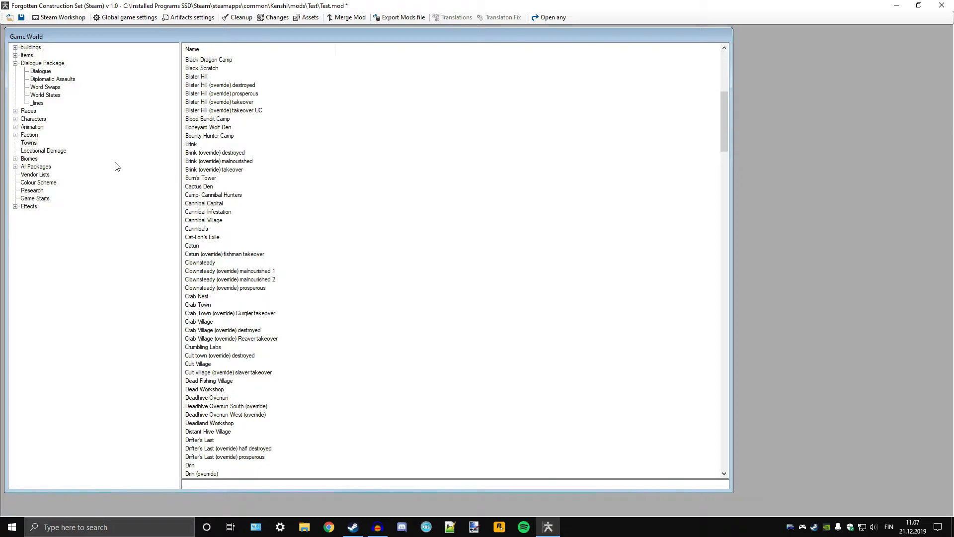
Step: Expand the Faction branch, open the town Burn's Tower to examine its properties and available reference types, and close it
click(15, 136)
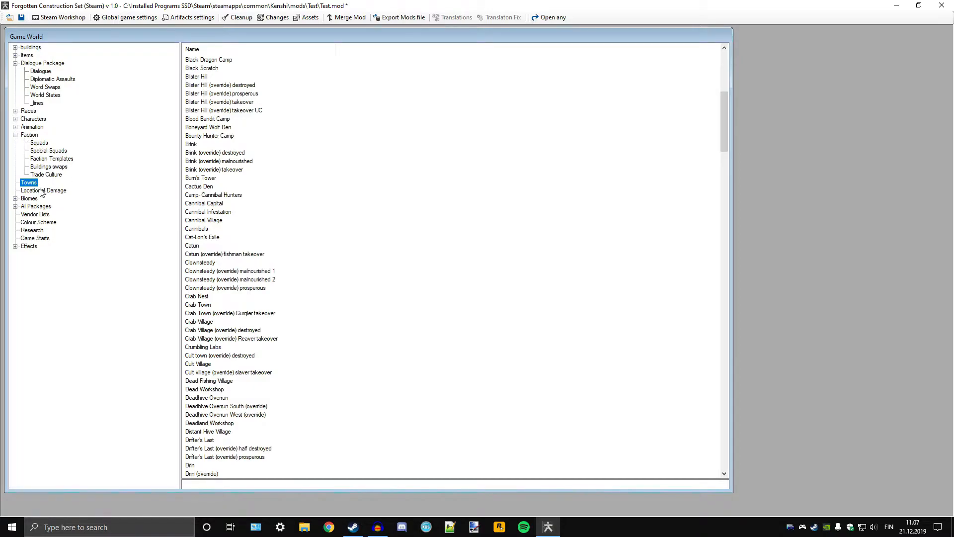
double_click(204, 178)
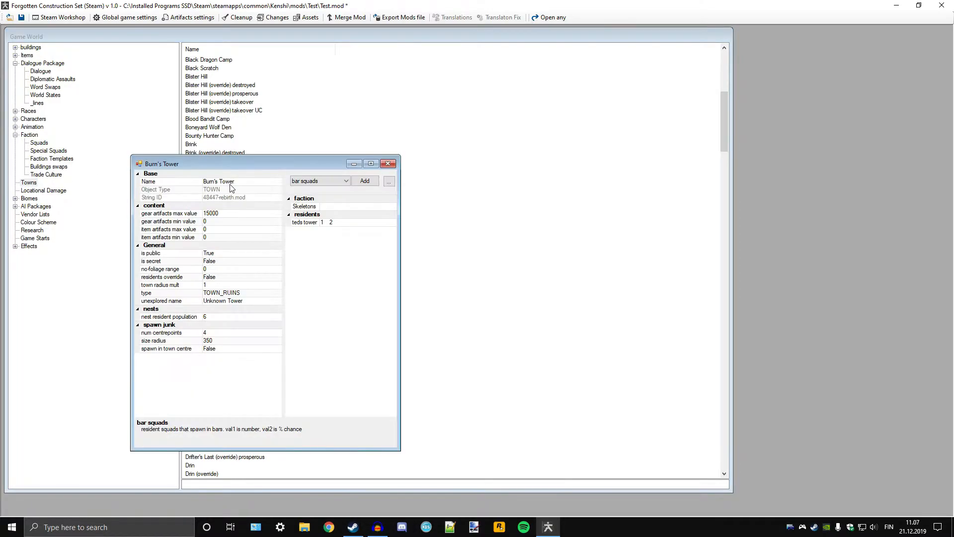
click(328, 181)
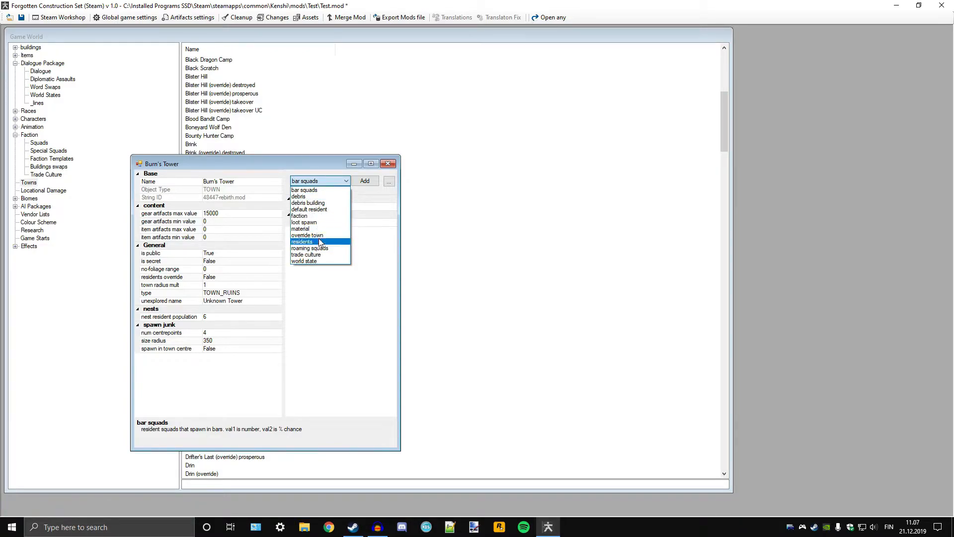
click(318, 166)
drag(338, 166, 602, 164)
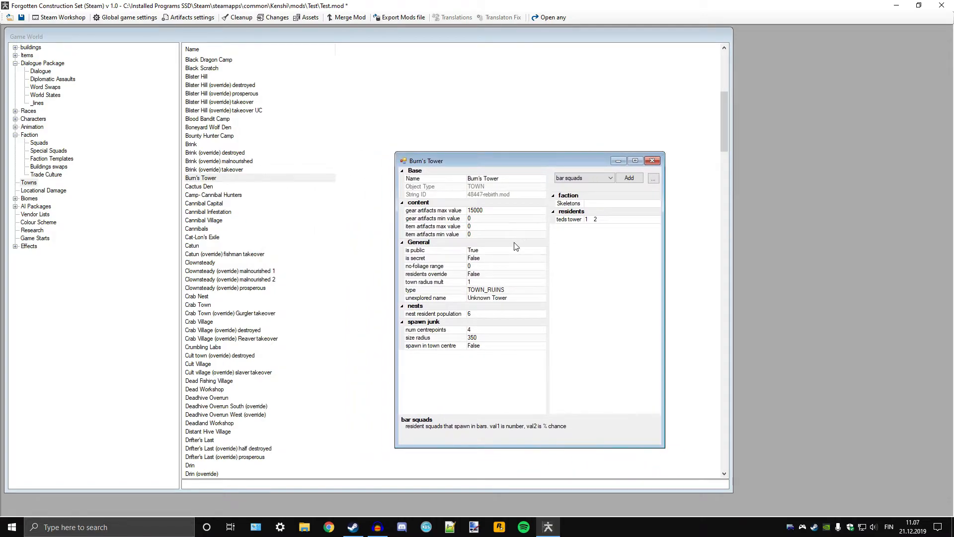
click(653, 161)
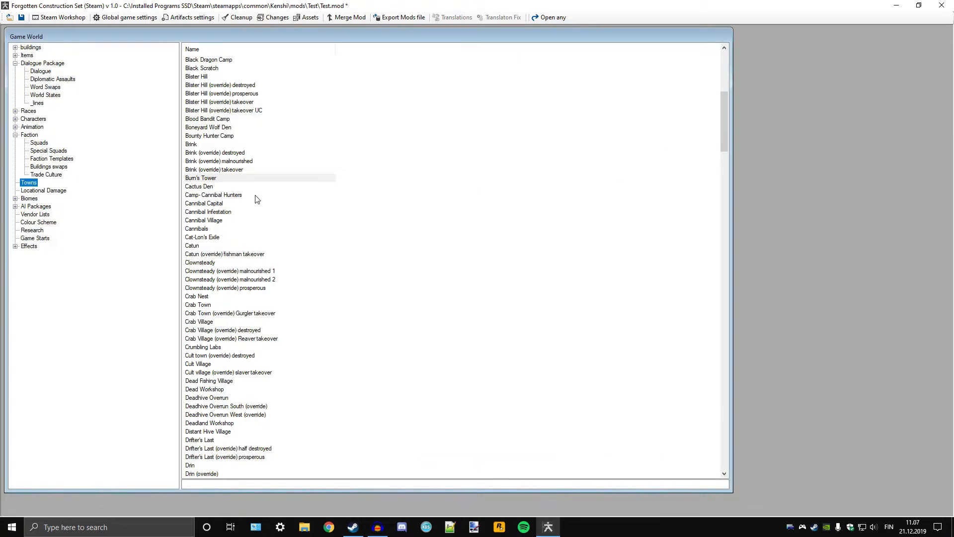
Step: Open "Asshole squad" from the Squads list, move and widen its window to examine all its properties, and close it
click(40, 142)
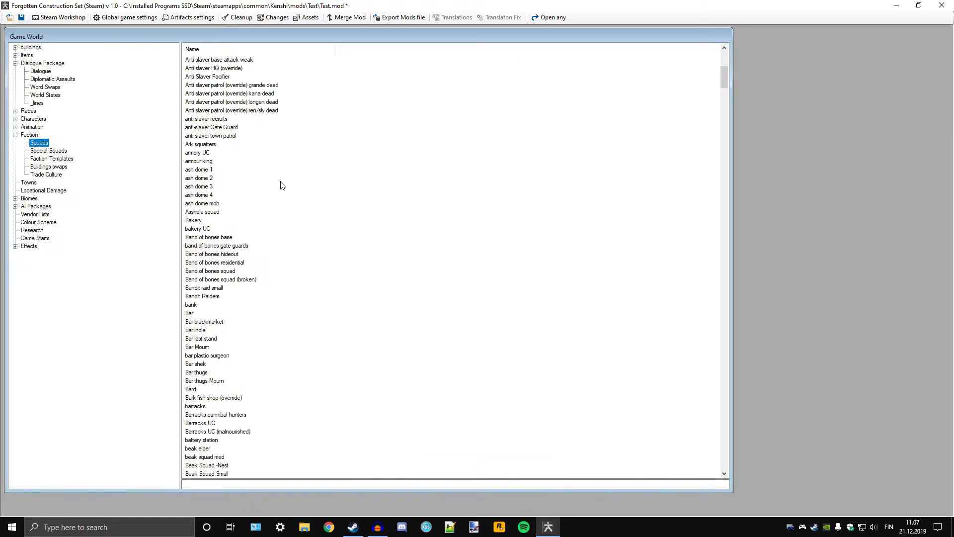
double_click(203, 213)
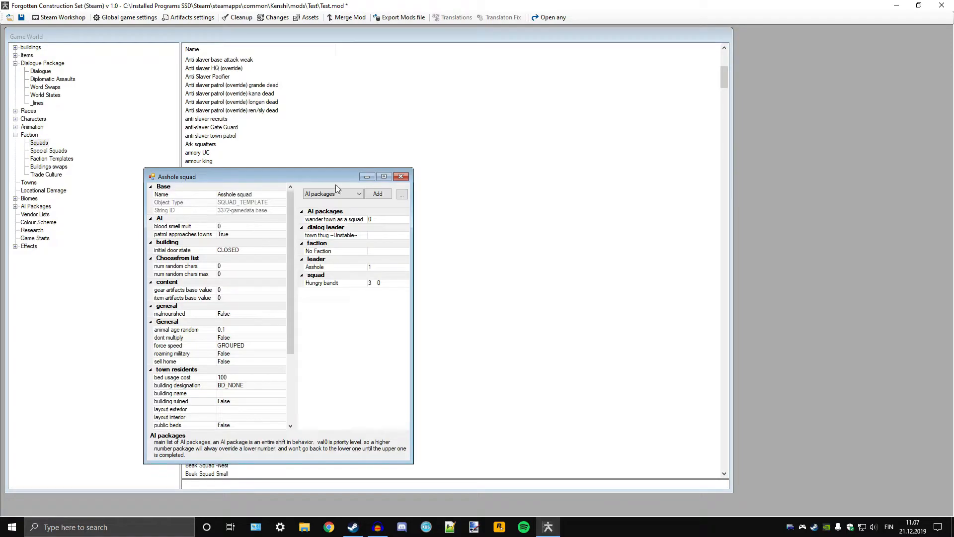
drag(326, 177, 563, 162)
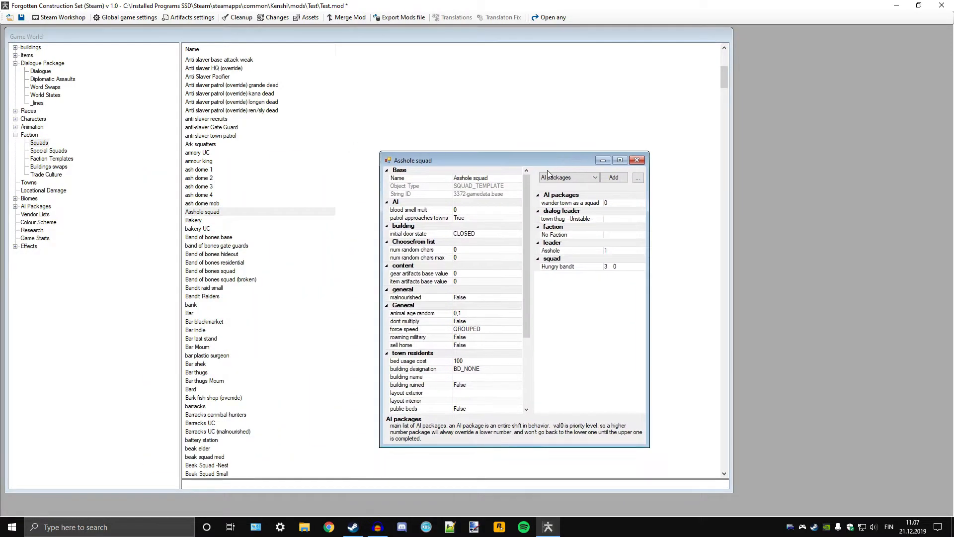
scroll(458, 244, down, 4)
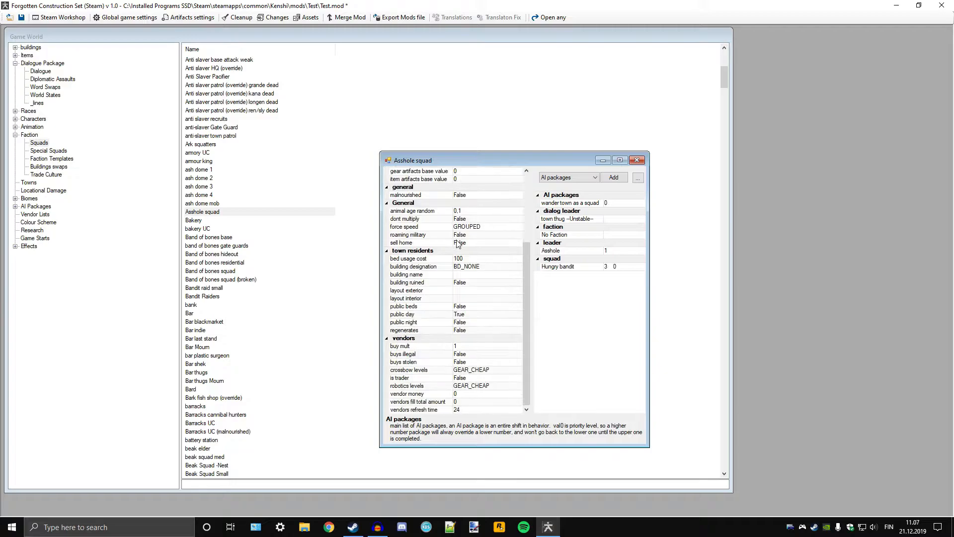
scroll(458, 244, up, 5)
drag(506, 153, 472, 88)
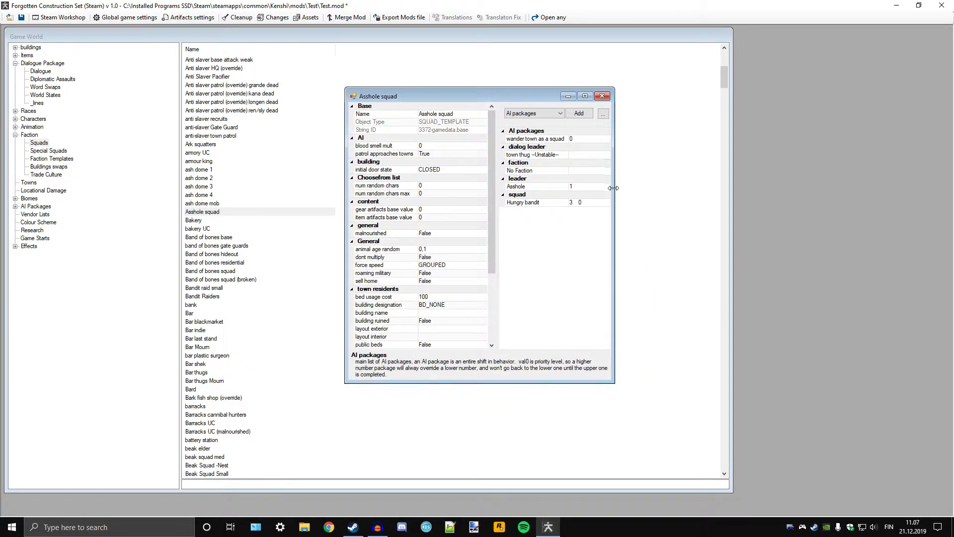
drag(614, 188, 746, 216)
scroll(500, 286, down, 4)
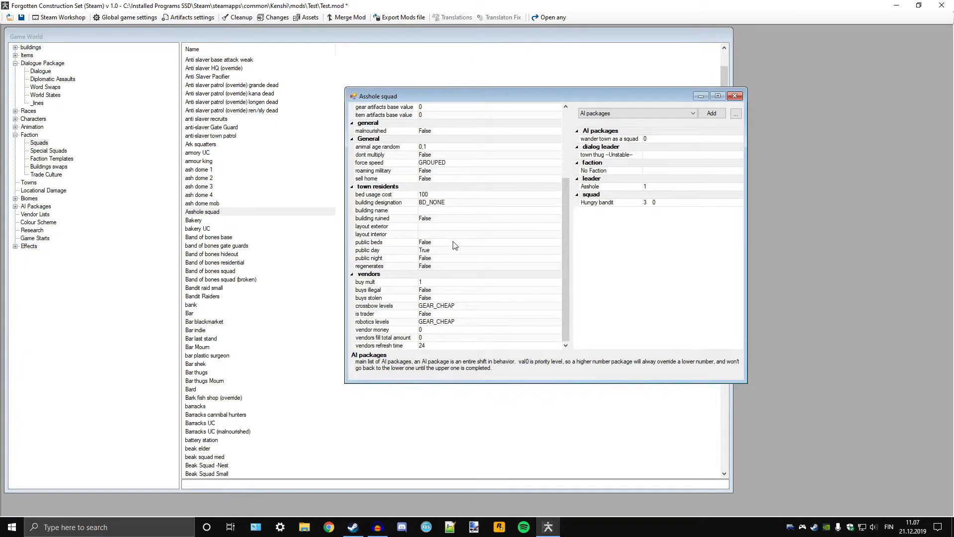
click(736, 96)
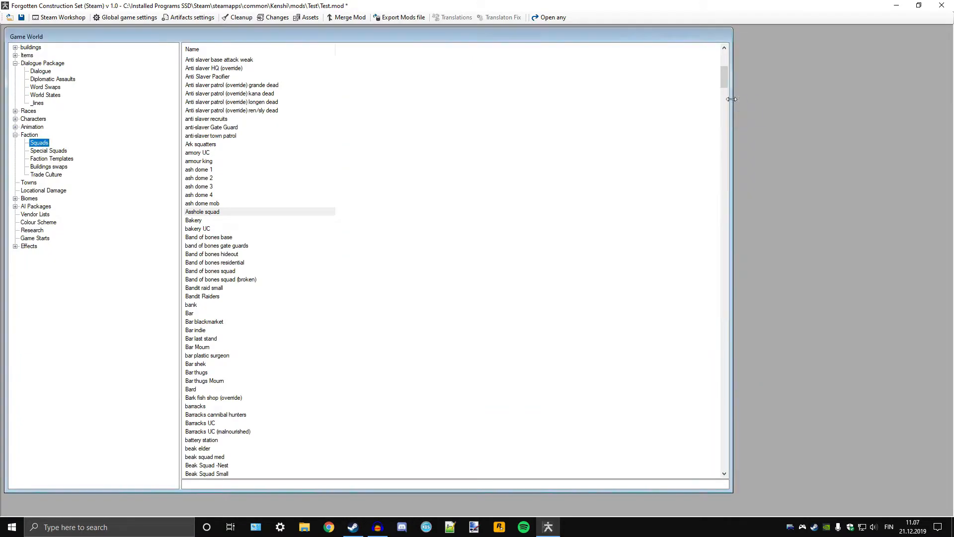
Step: Open the Bakery squad, enlarge its window, and examine its town resident settings, including layout exterior and layout interior
double_click(196, 222)
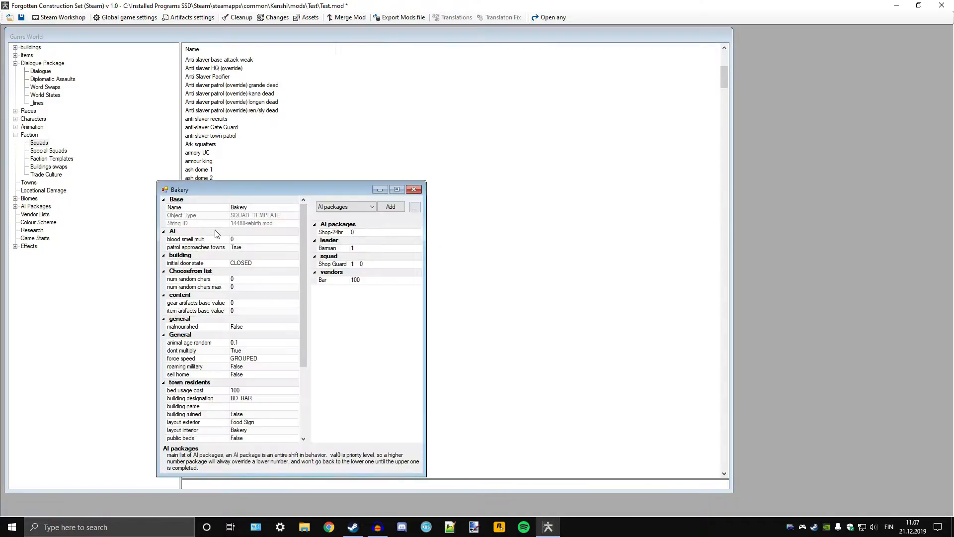
drag(348, 188, 463, 135)
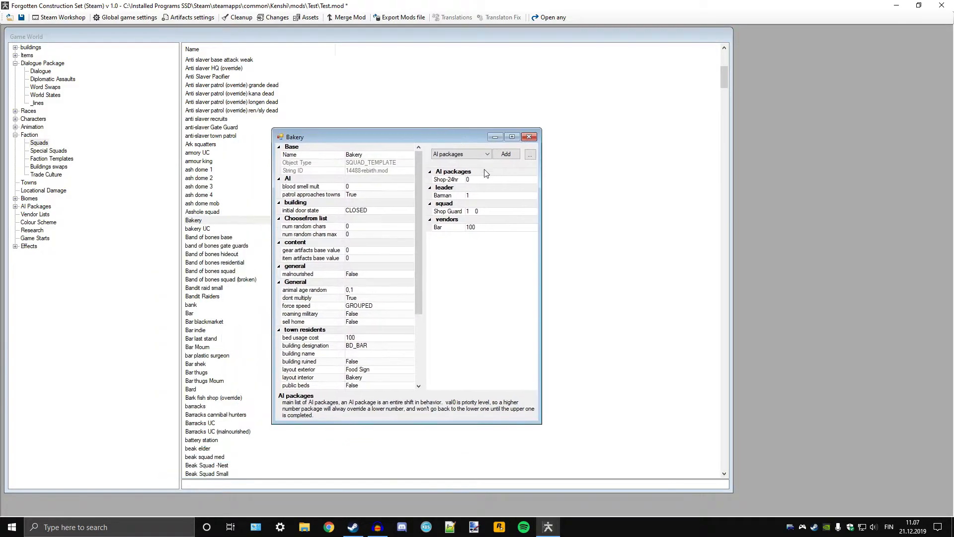
drag(541, 188, 668, 207)
scroll(522, 291, down, 5)
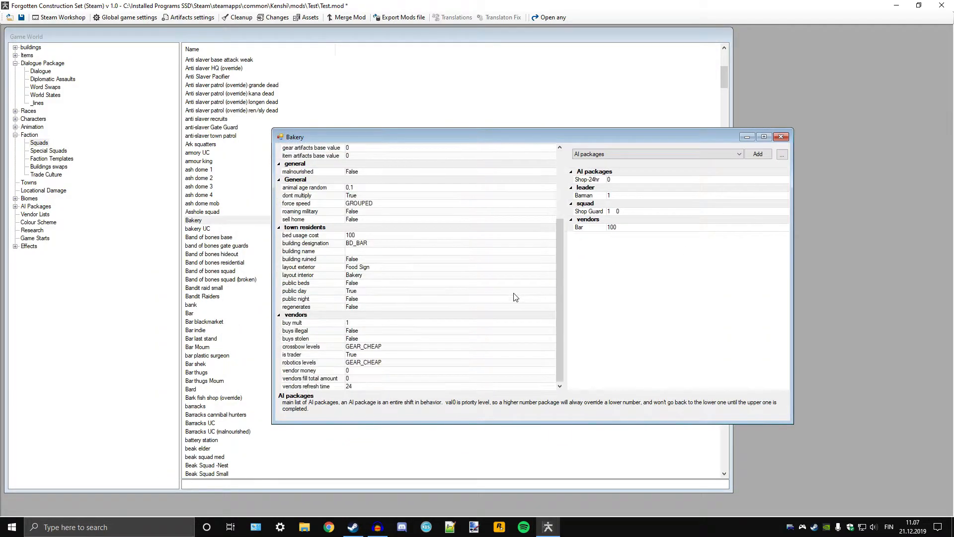
click(373, 270)
click(358, 275)
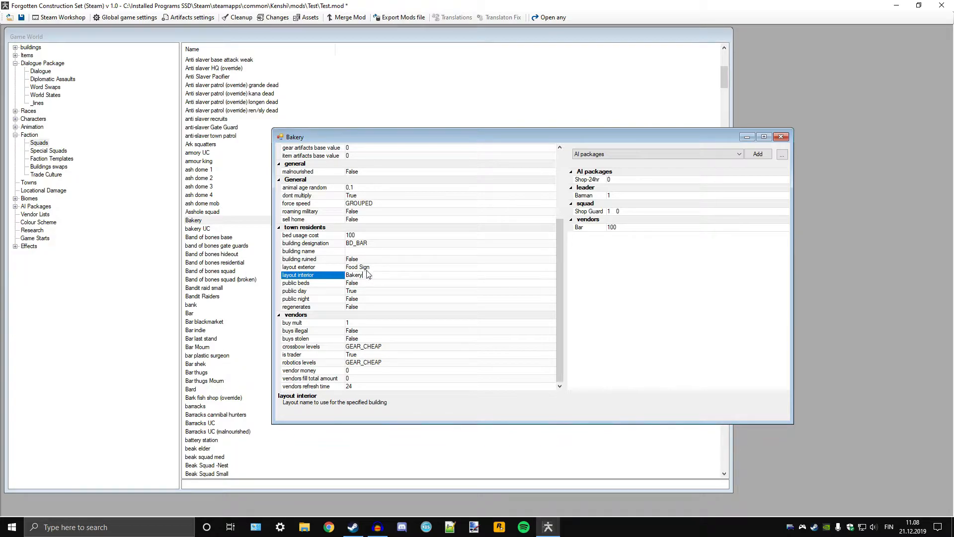
click(370, 267)
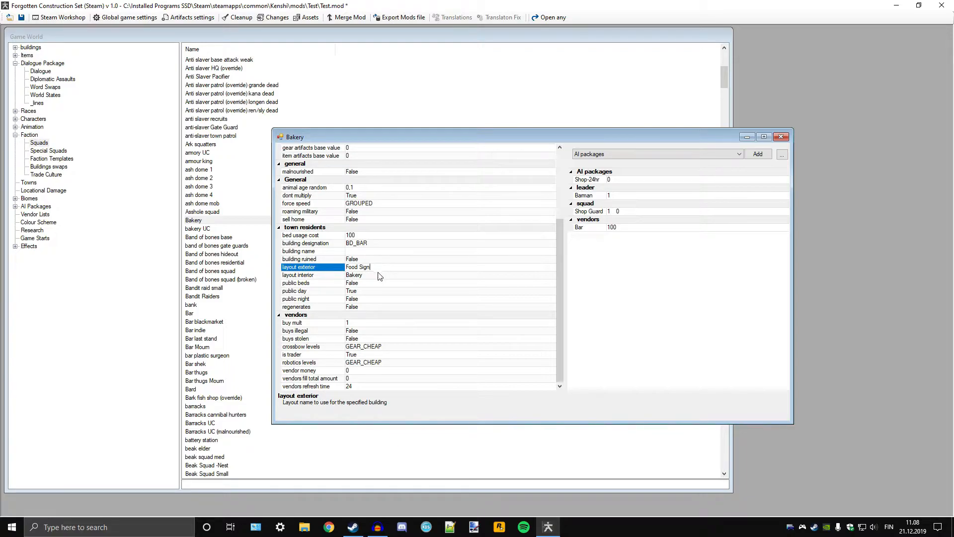
click(370, 283)
click(369, 274)
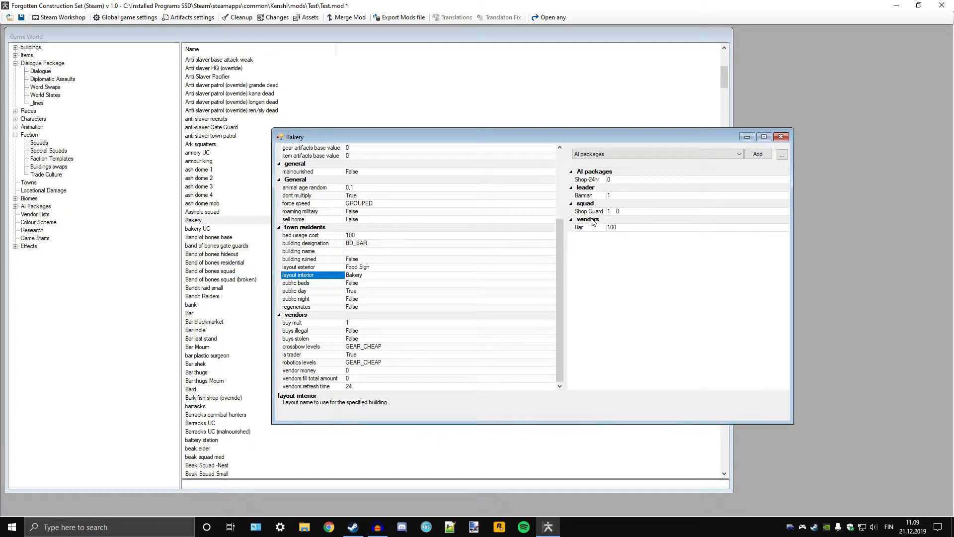
Step: Examine the reference types available for the Bakery squad, review its general and vendor properties, and close it
click(609, 154)
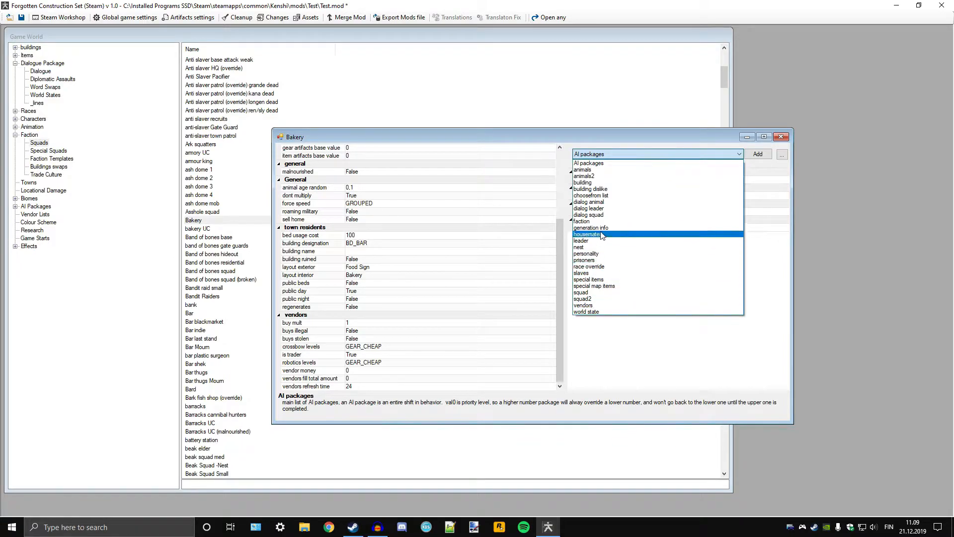
click(526, 133)
scroll(458, 305, up, 5)
scroll(410, 308, down, 4)
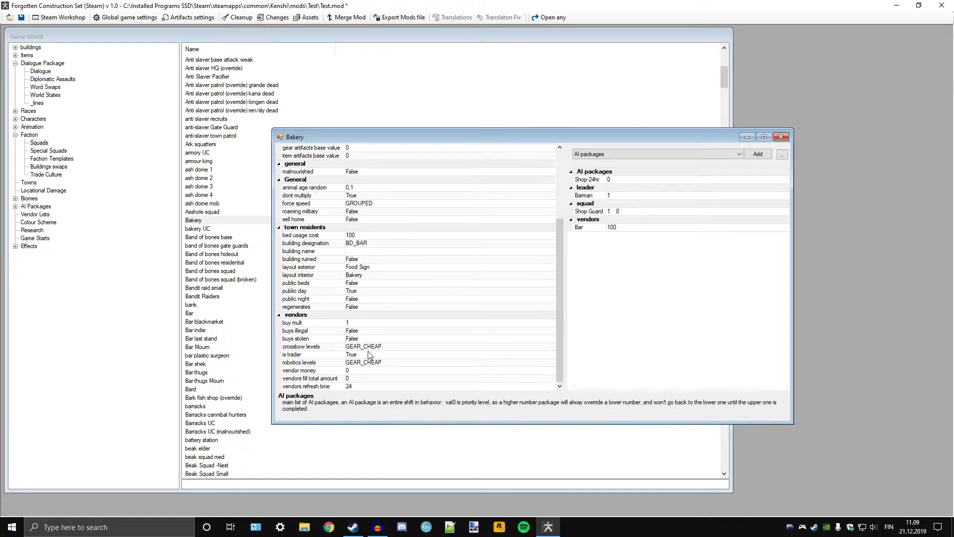
scroll(387, 314, up, 4)
scroll(408, 267, down, 4)
click(782, 138)
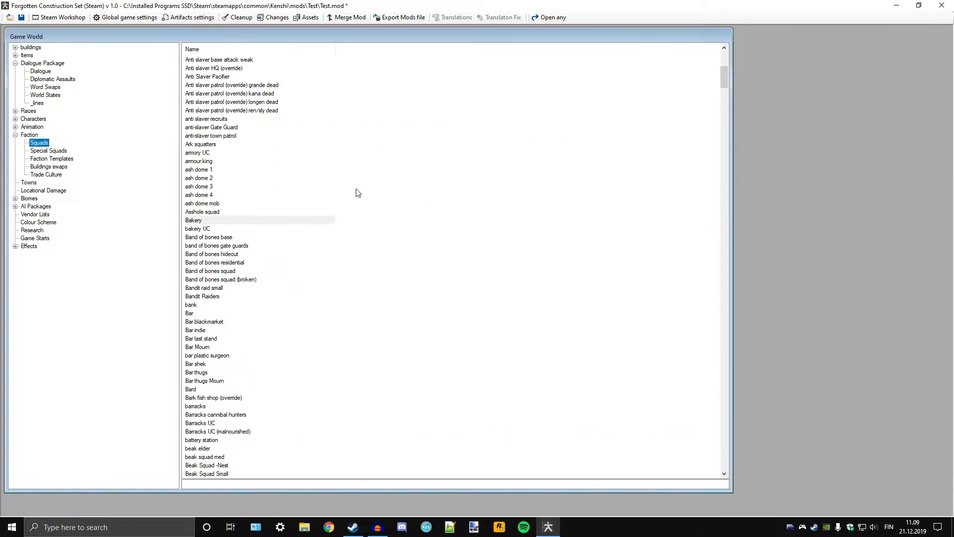
Step: Look through Faction Templates, Buildings swaps and Trade Culture in the Faction branch, collapse it, and select Towns
click(17, 134)
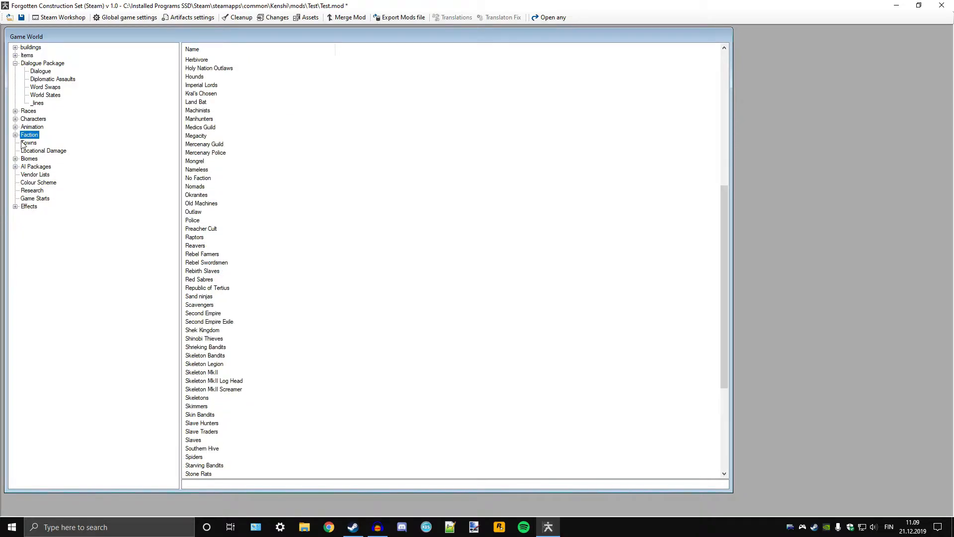
click(17, 135)
click(46, 159)
click(45, 165)
click(43, 173)
click(15, 134)
click(28, 143)
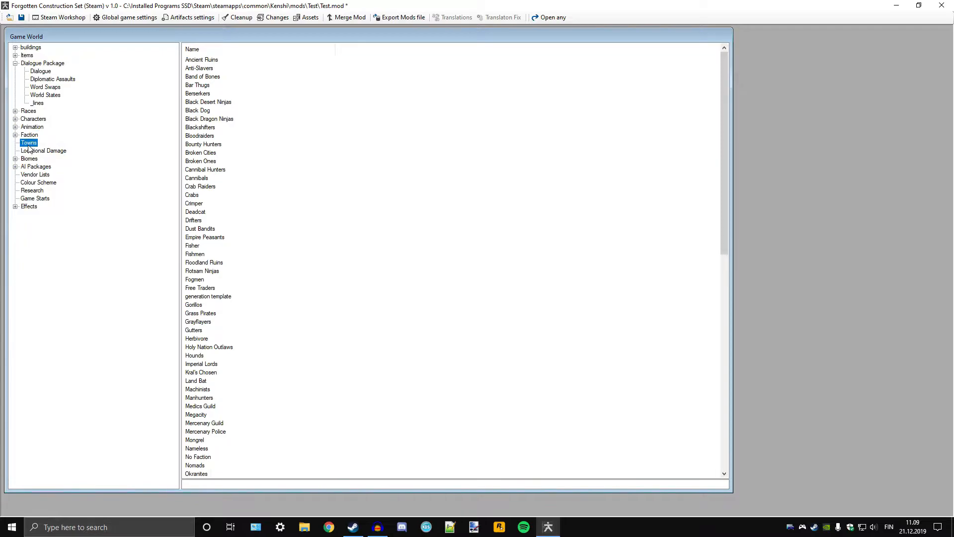
Step: Open Stomach from the Locational Damage list, widen its window to examine its damage effects and animations, and close it
click(55, 152)
double_click(197, 128)
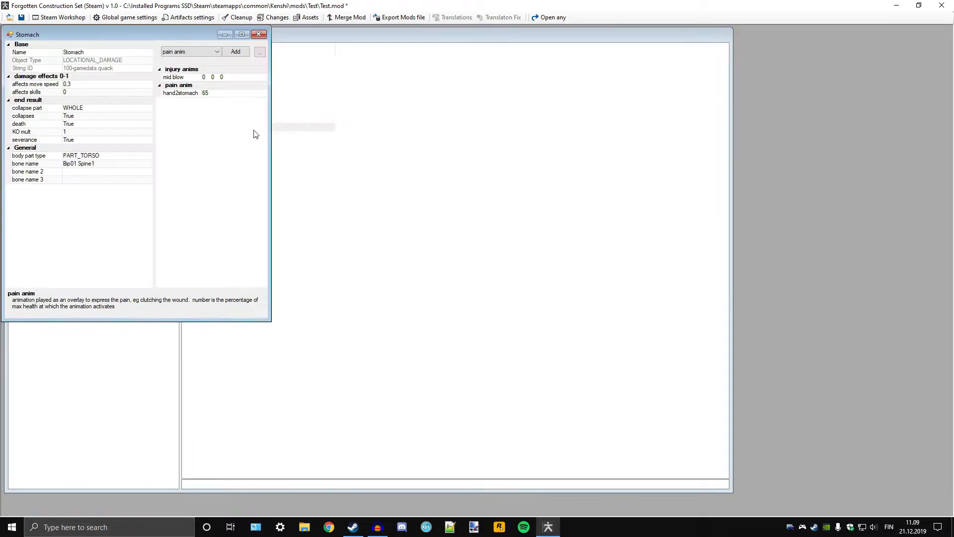
drag(269, 105, 452, 131)
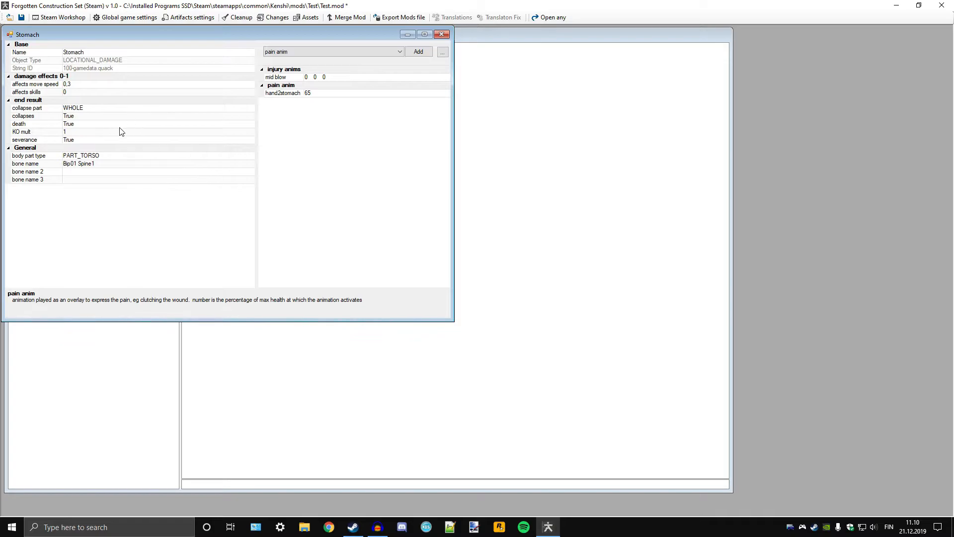
click(442, 35)
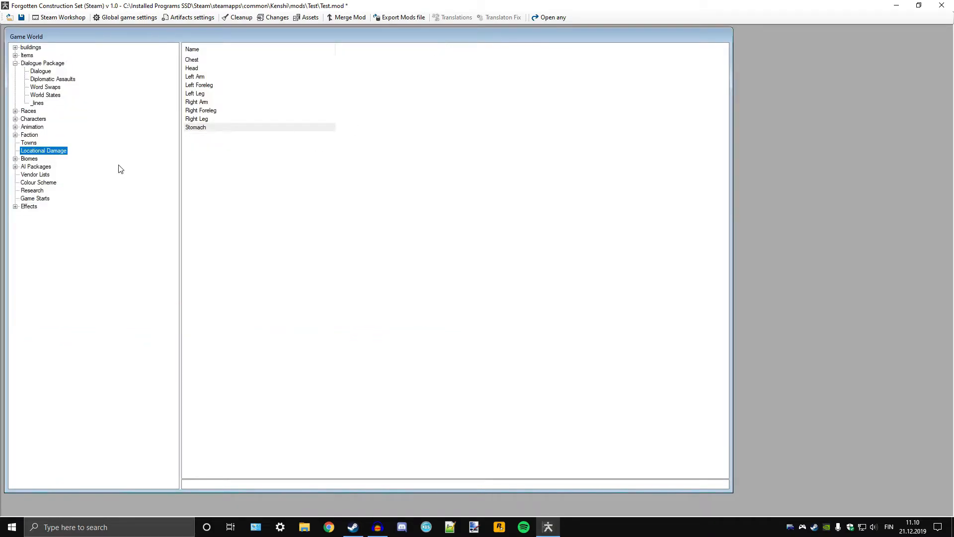
Step: Open the Right Arm locational damage entry, read the description of its bone name property, and close it
double_click(216, 103)
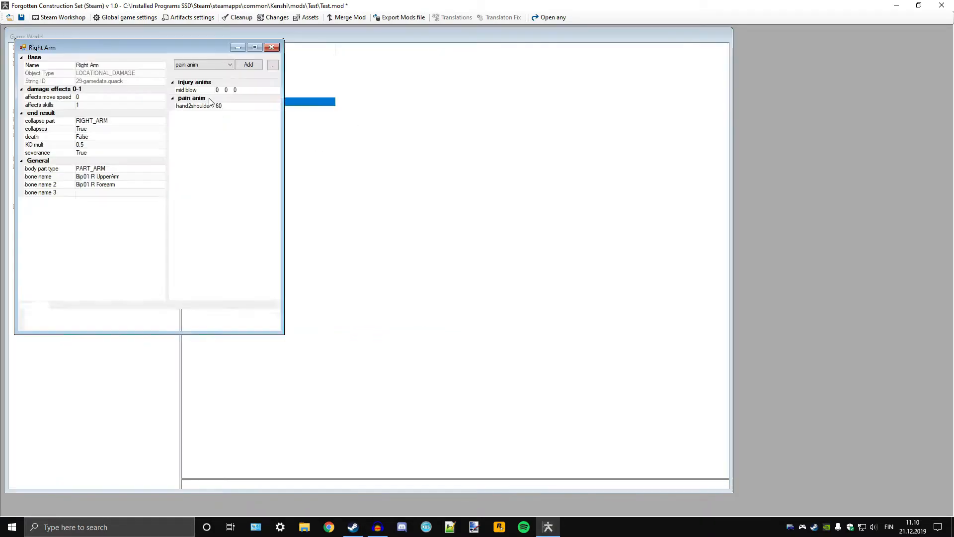
click(100, 177)
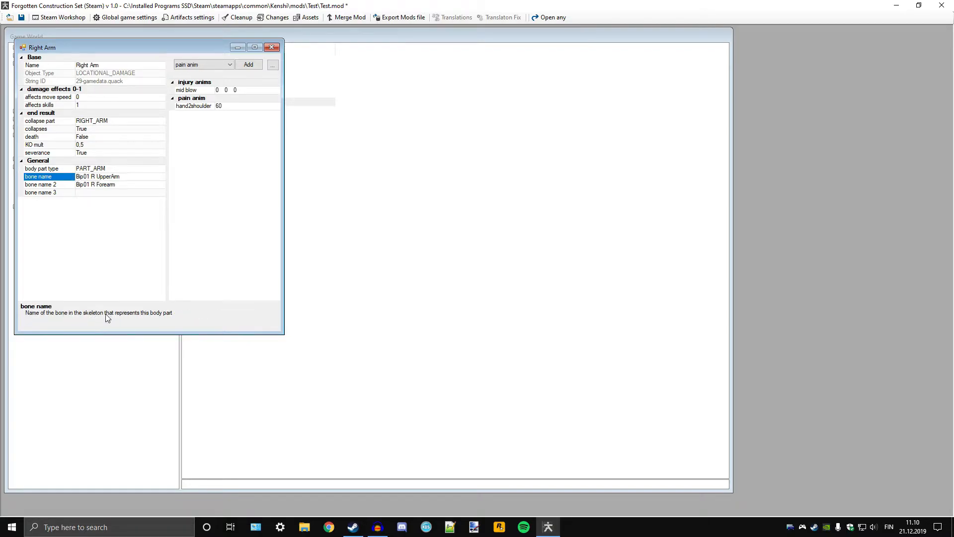
click(272, 47)
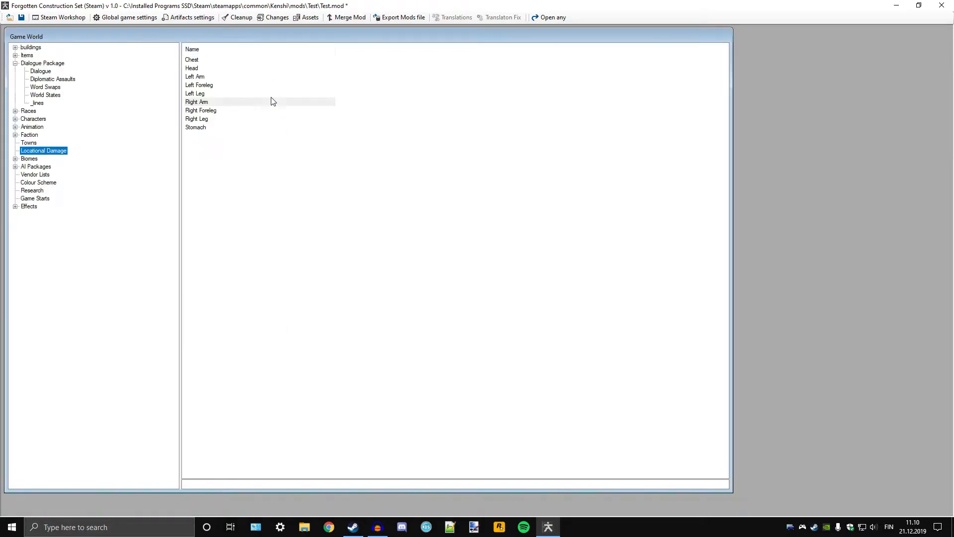
Step: Expand the Biomes branch and look through its list of biomes
click(16, 159)
click(26, 159)
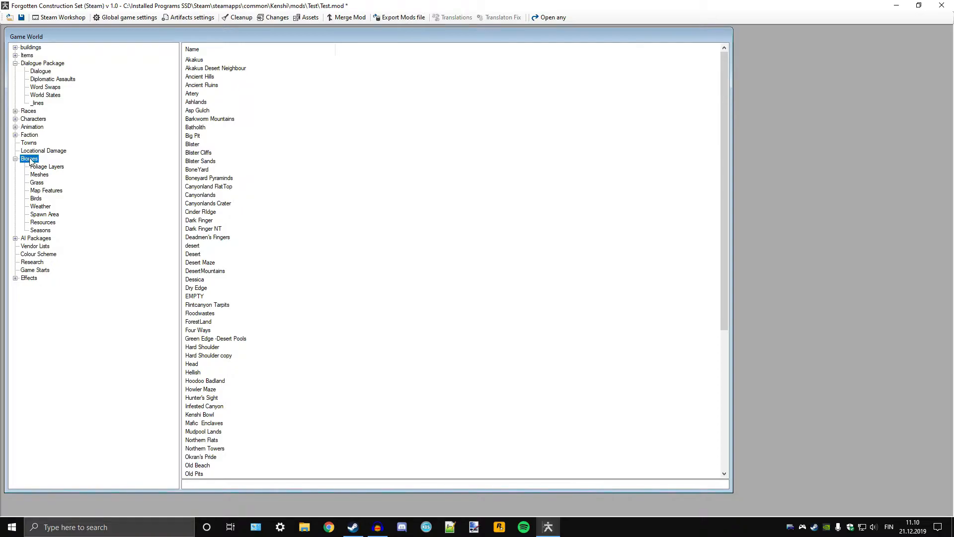
scroll(288, 318, down, 8)
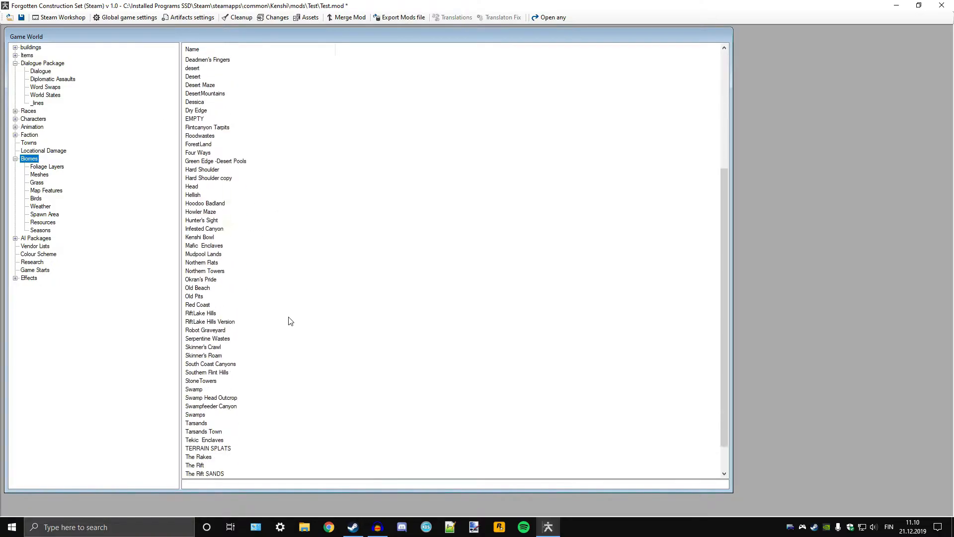
scroll(221, 318, up, 8)
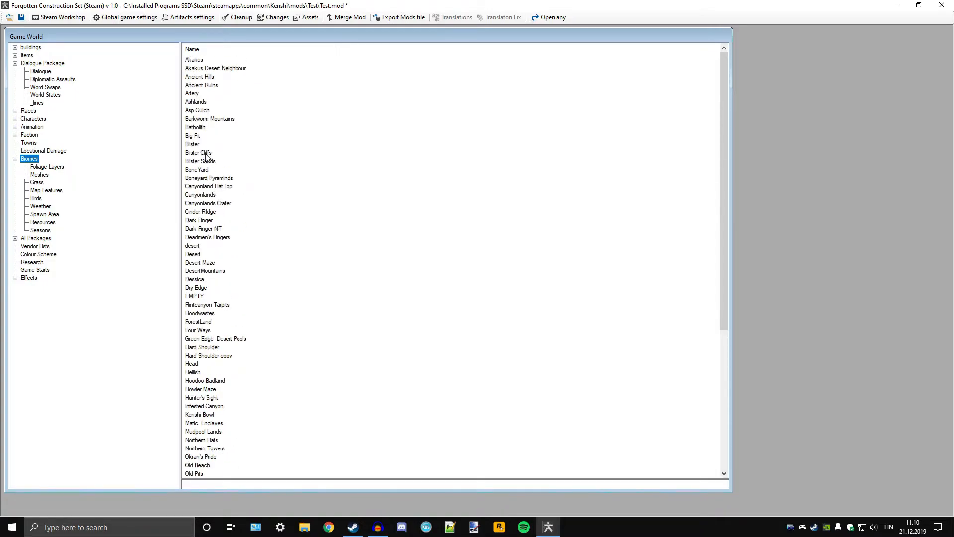
Step: Open the Big Pit biome, widen its window to examine its textures, foliage and water effects, and close it
double_click(199, 136)
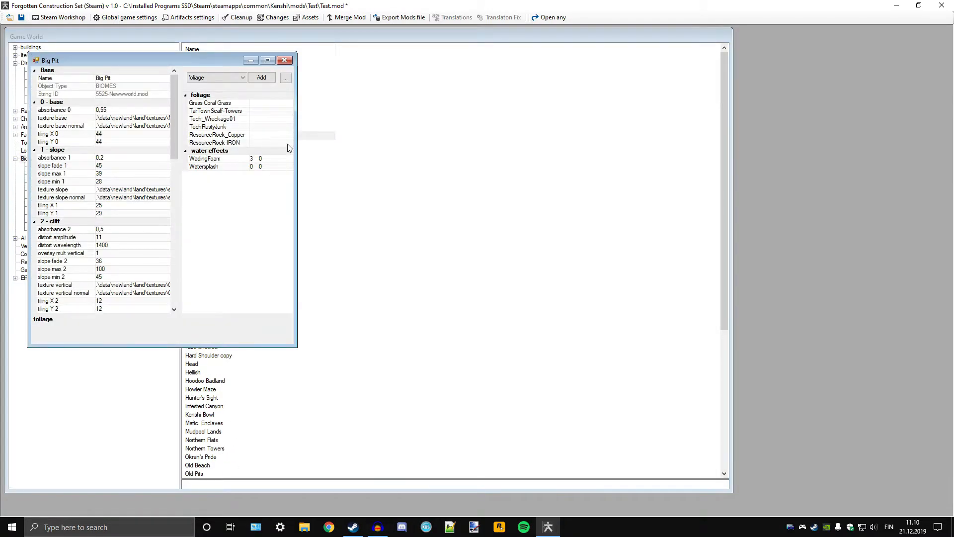
drag(297, 142, 485, 171)
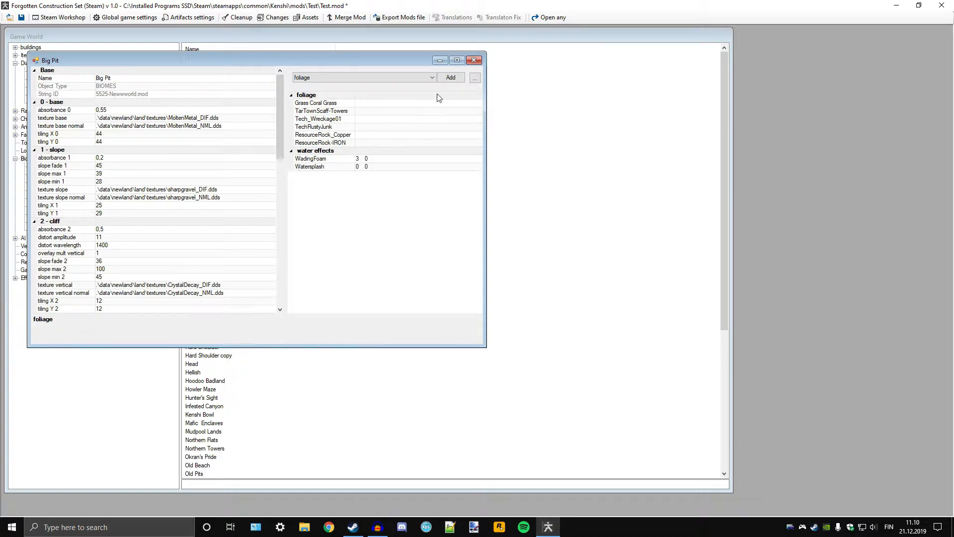
click(474, 60)
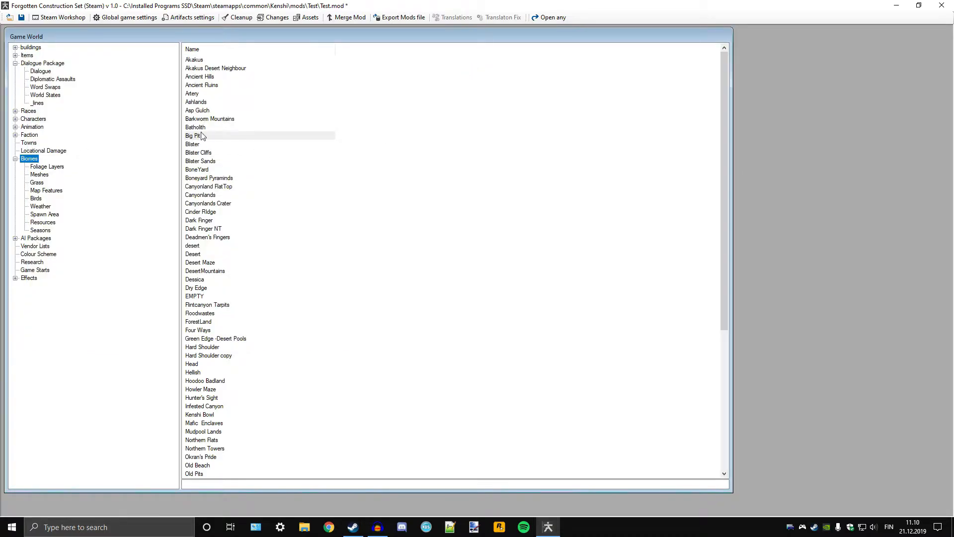
scroll(228, 251, down, 8)
scroll(262, 232, up, 8)
Step: Look through the Spawn Area, Resources and Seasons lists of the Biomes branch, returning to Spawn Area to review its regions
click(46, 215)
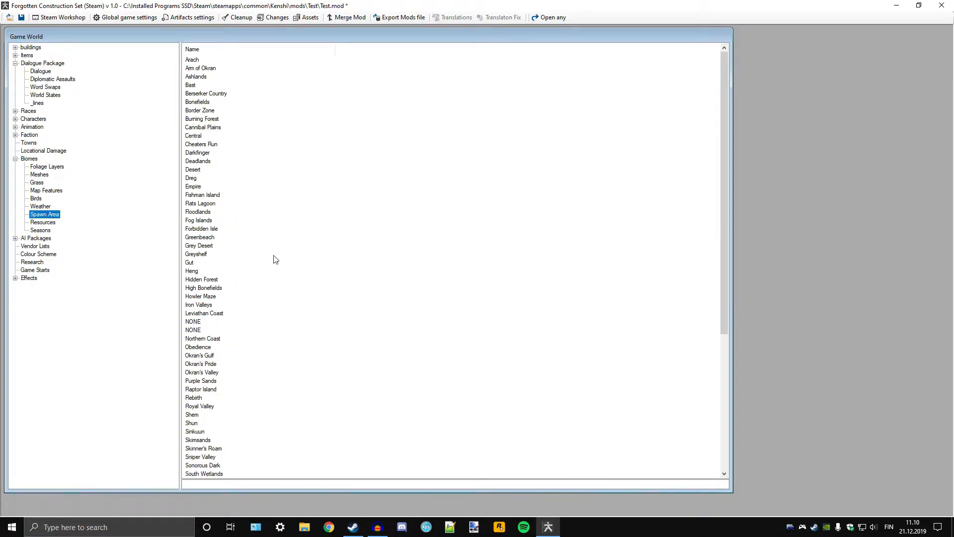
click(42, 223)
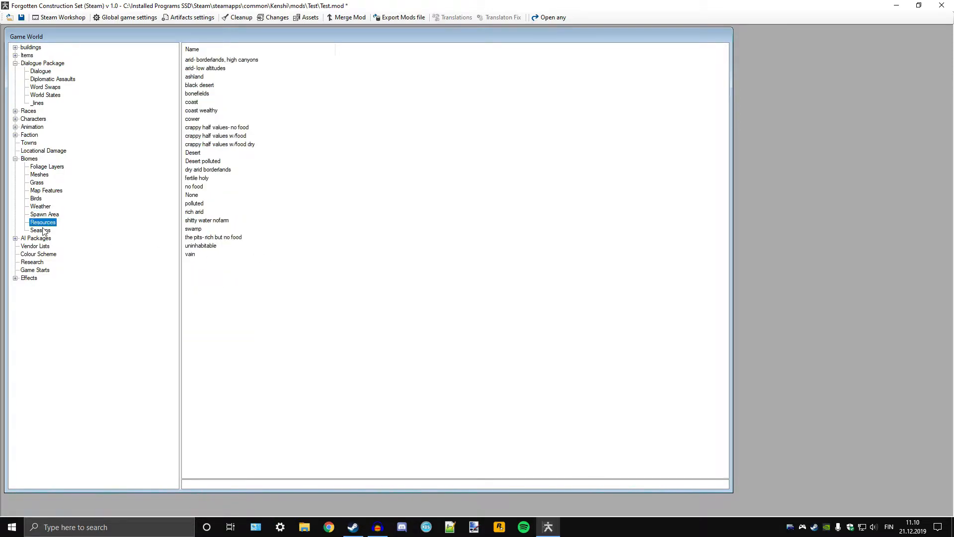
click(44, 231)
click(56, 214)
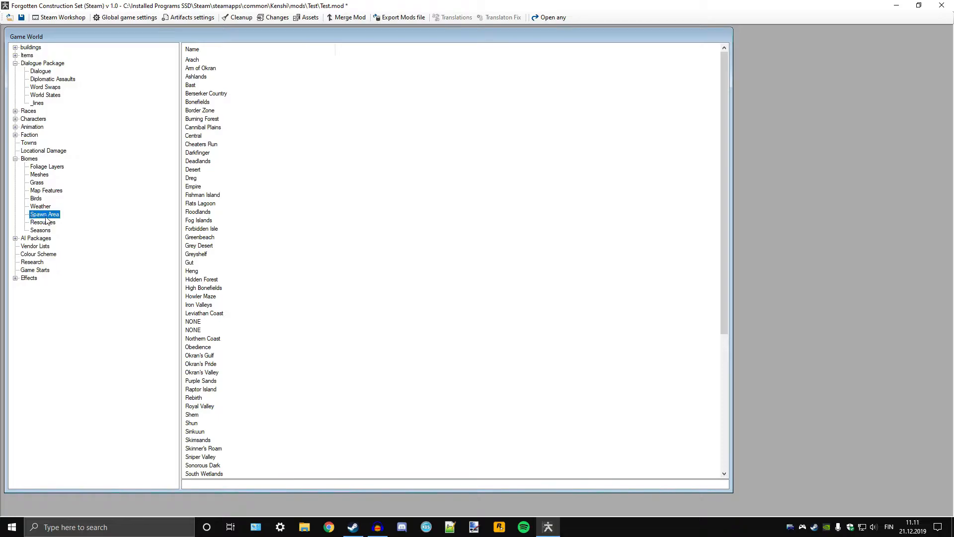
scroll(222, 195, down, 5)
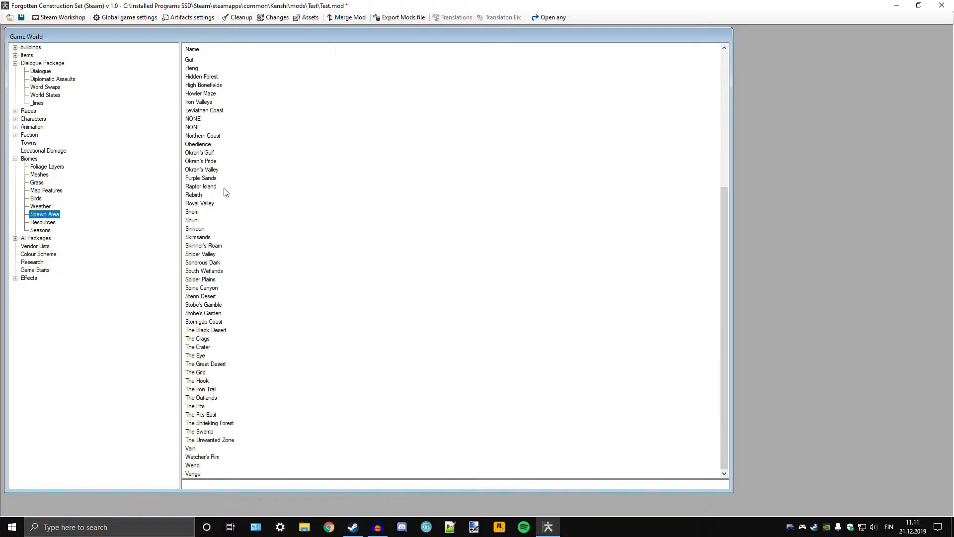
scroll(219, 201, up, 5)
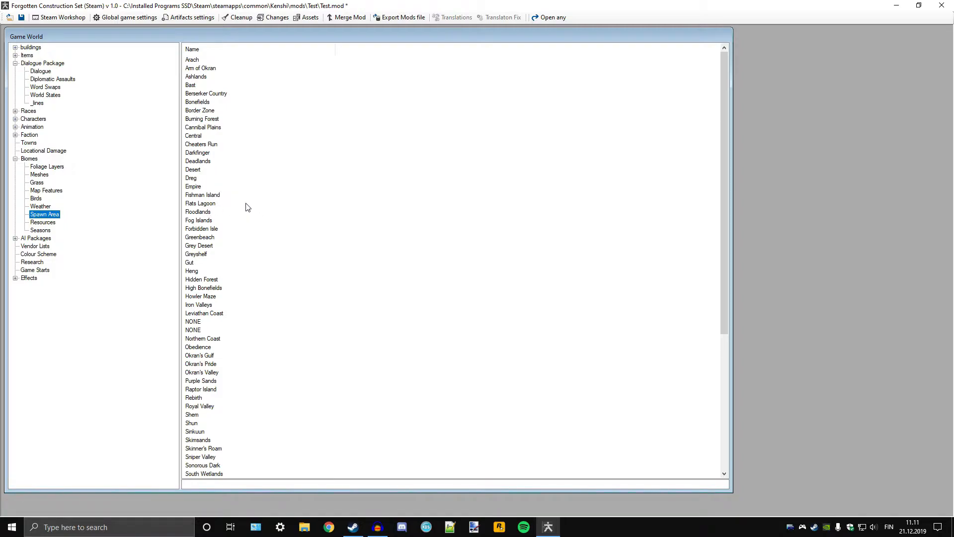
scroll(217, 229, down, 8)
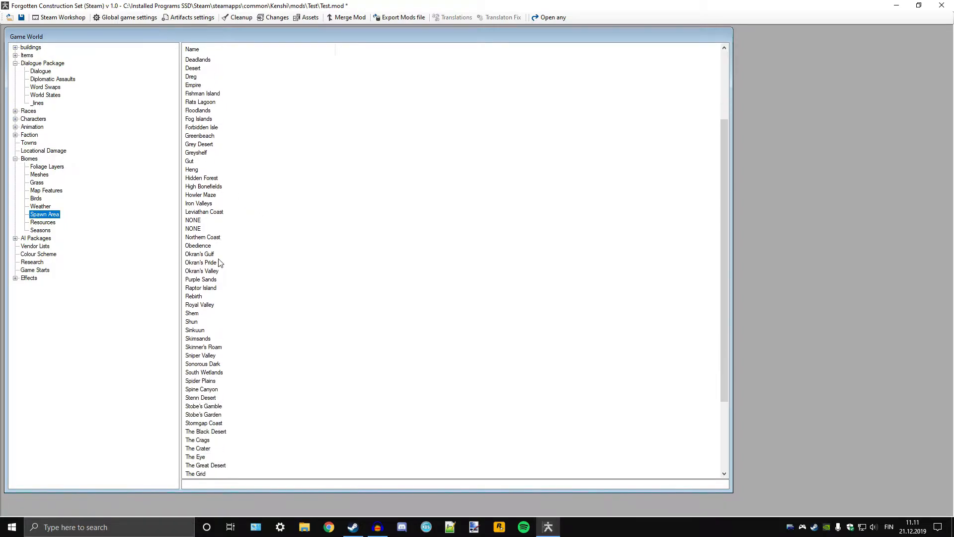
scroll(217, 298, up, 8)
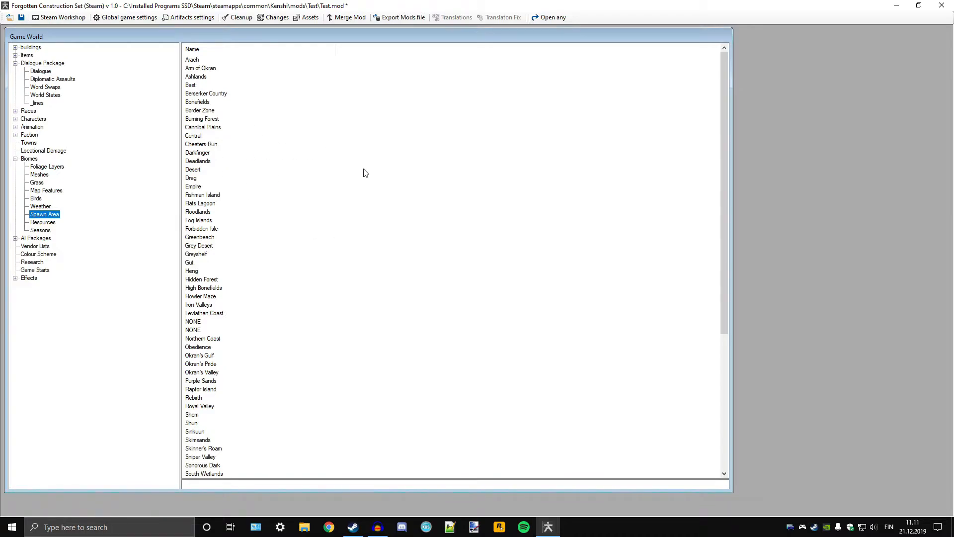
Step: Open the Border Zone spawn area and examine its arrival dialogs, homeless spawns, nests, resources and seasons
click(204, 113)
double_click(204, 114)
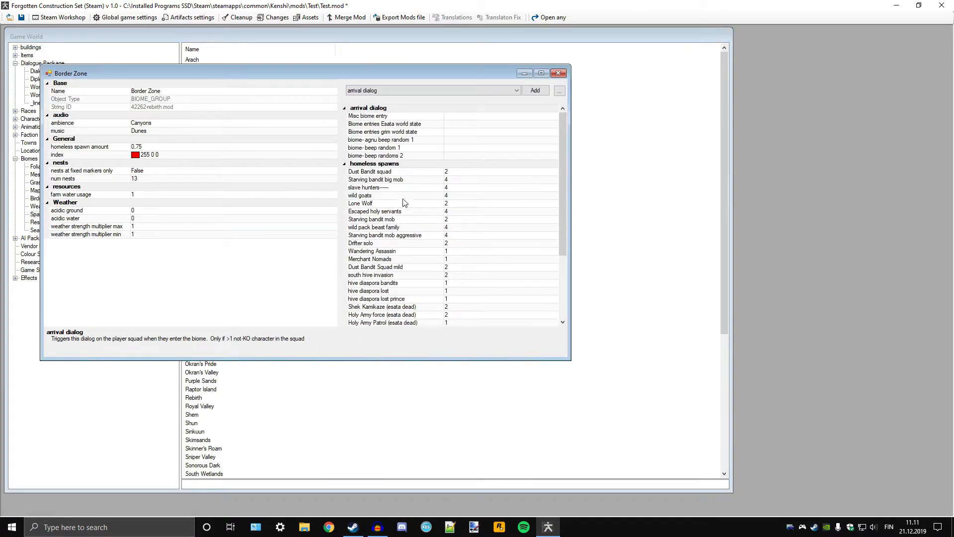
scroll(402, 204, down, 4)
scroll(398, 221, up, 4)
scroll(385, 215, down, 3)
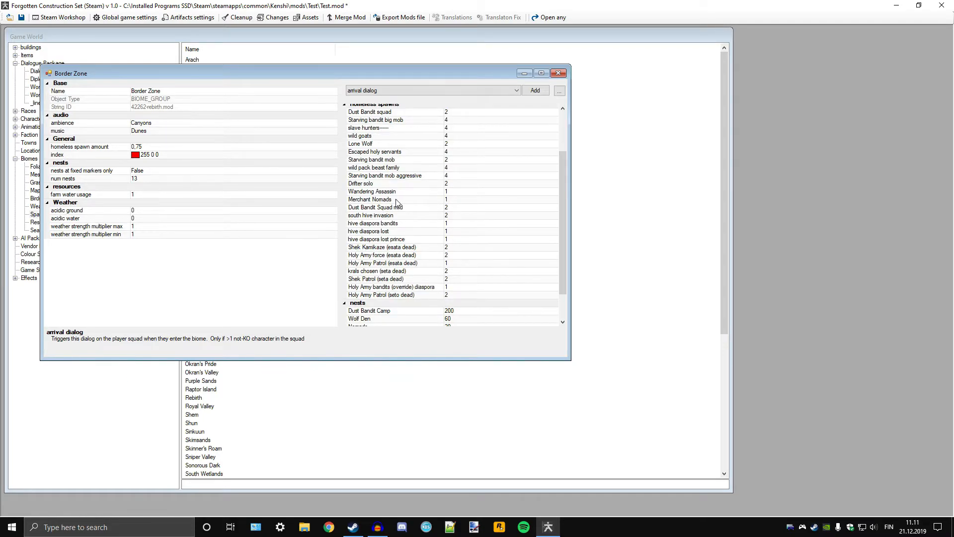
scroll(396, 199, up, 3)
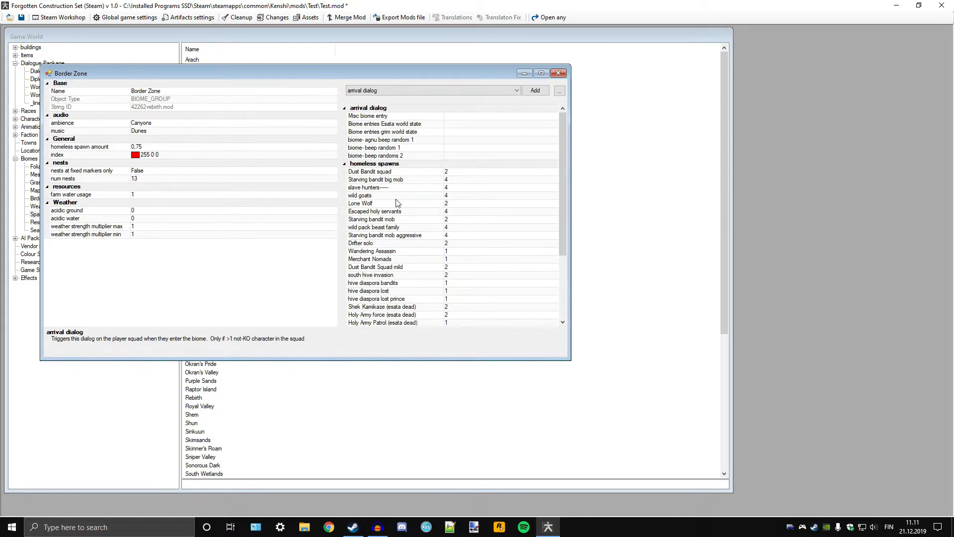
scroll(396, 203, down, 3)
scroll(398, 202, up, 3)
scroll(398, 202, down, 4)
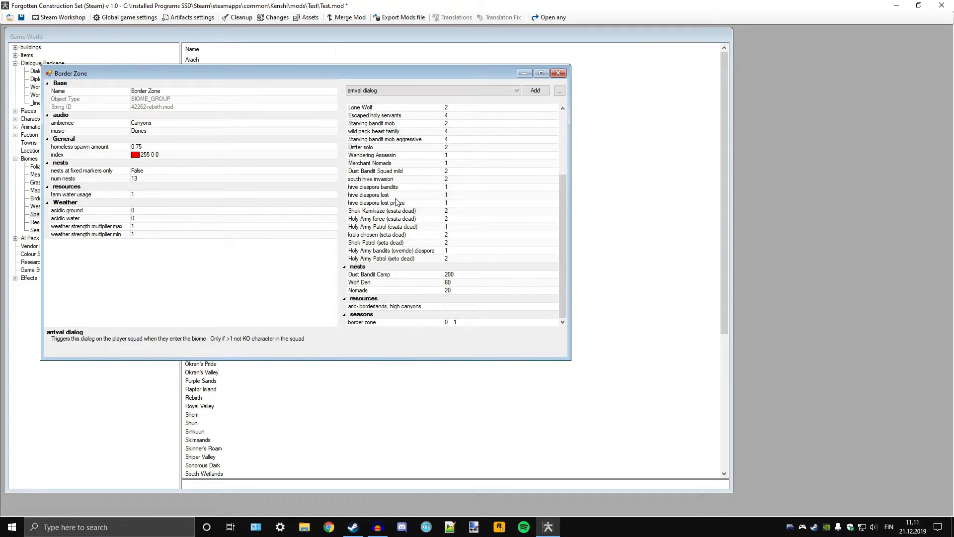
scroll(397, 202, up, 4)
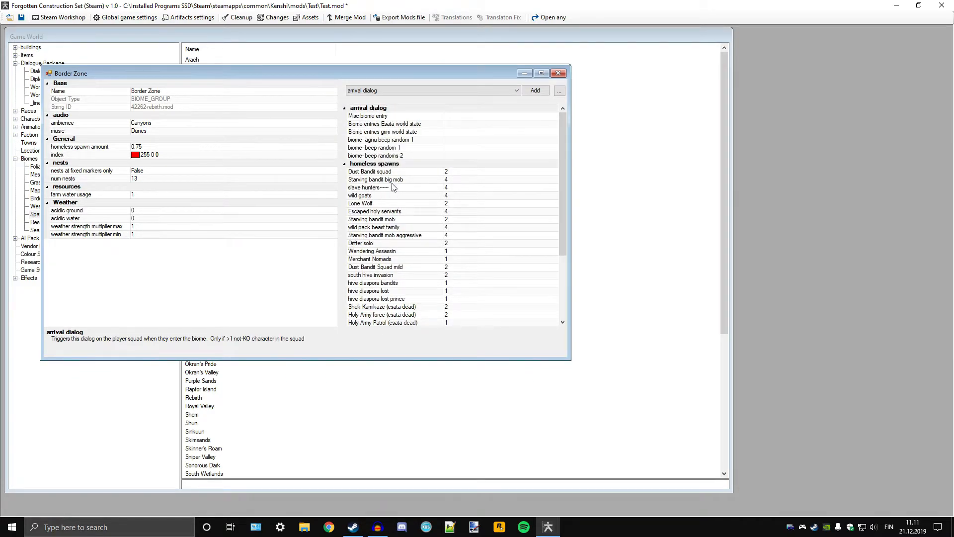
scroll(403, 191, down, 3)
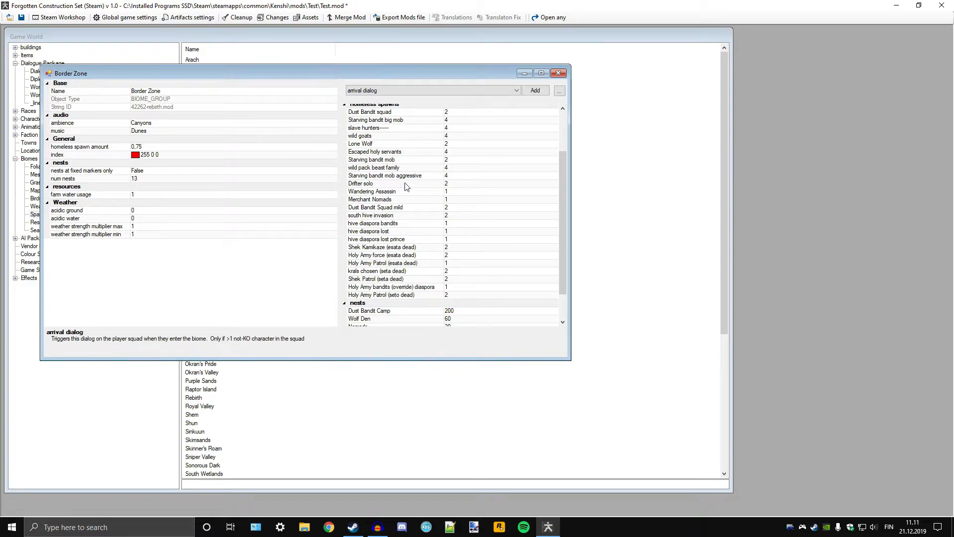
scroll(403, 209, up, 3)
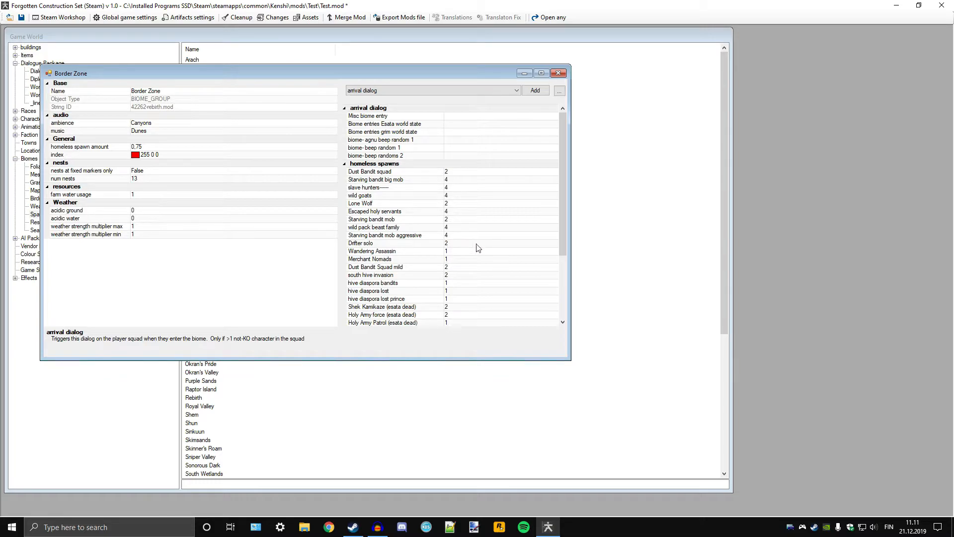
scroll(427, 251, down, 4)
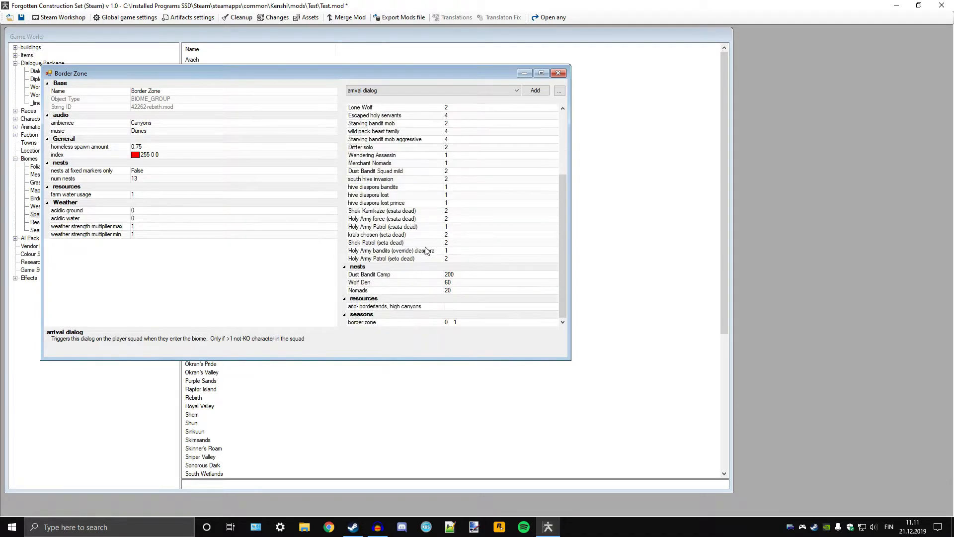
scroll(425, 250, up, 4)
scroll(426, 252, down, 3)
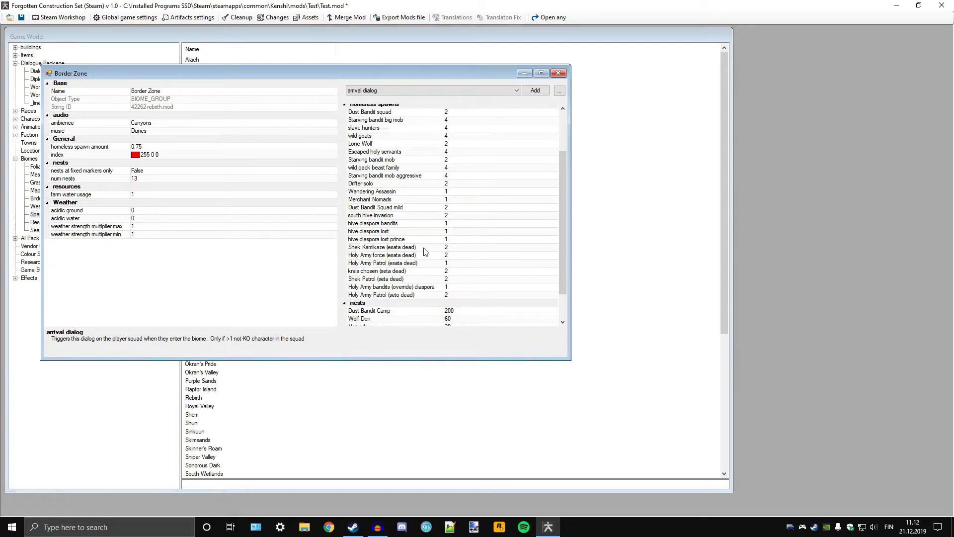
scroll(426, 246, up, 3)
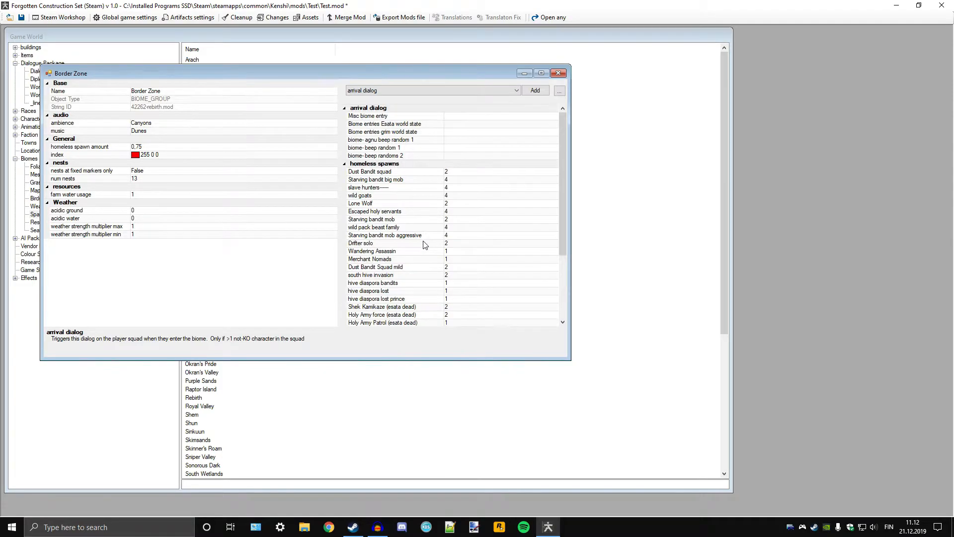
scroll(377, 209, down, 3)
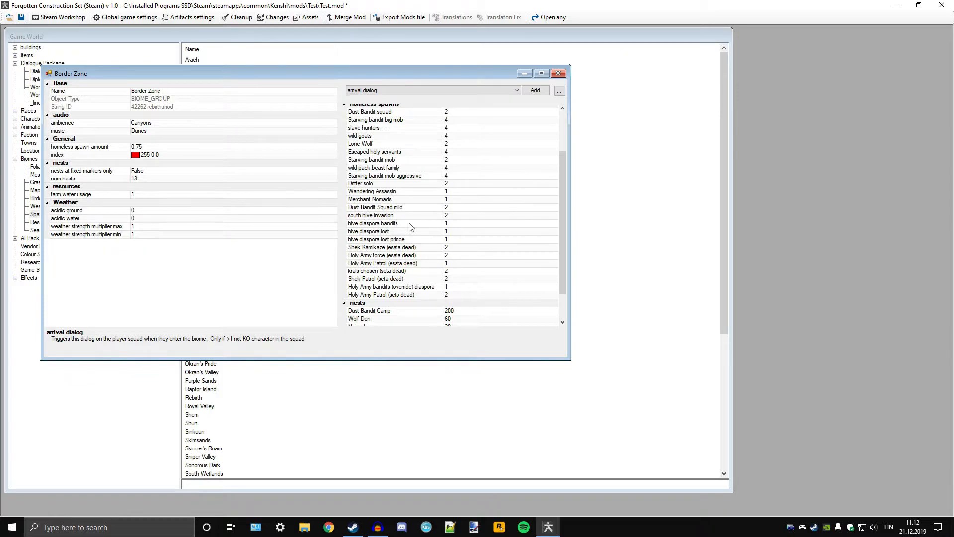
scroll(390, 235, up, 3)
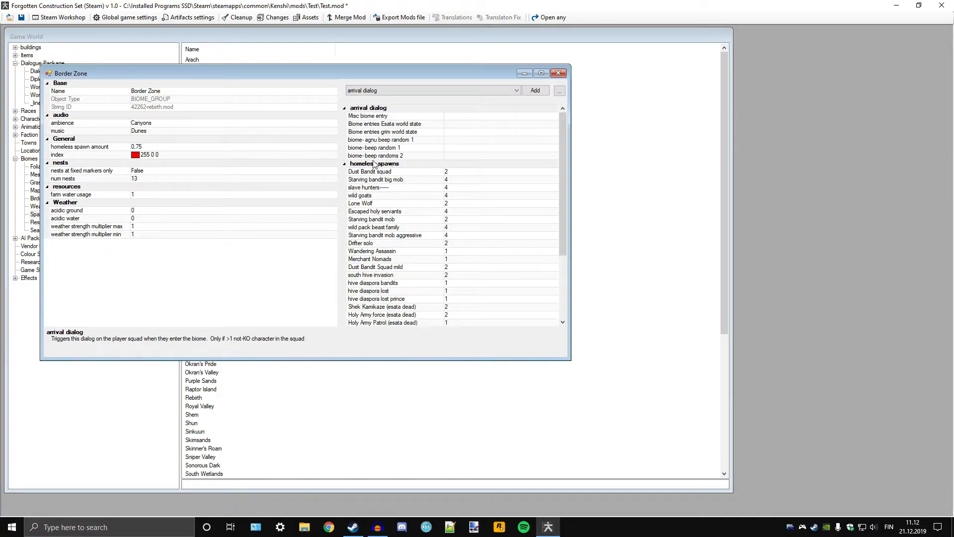
scroll(422, 238, down, 3)
scroll(451, 182, up, 3)
Step: Read the homeless spawns description through the Dust Bandit squad entry, compare the spawn and nest values, and close Border Zone
click(446, 172)
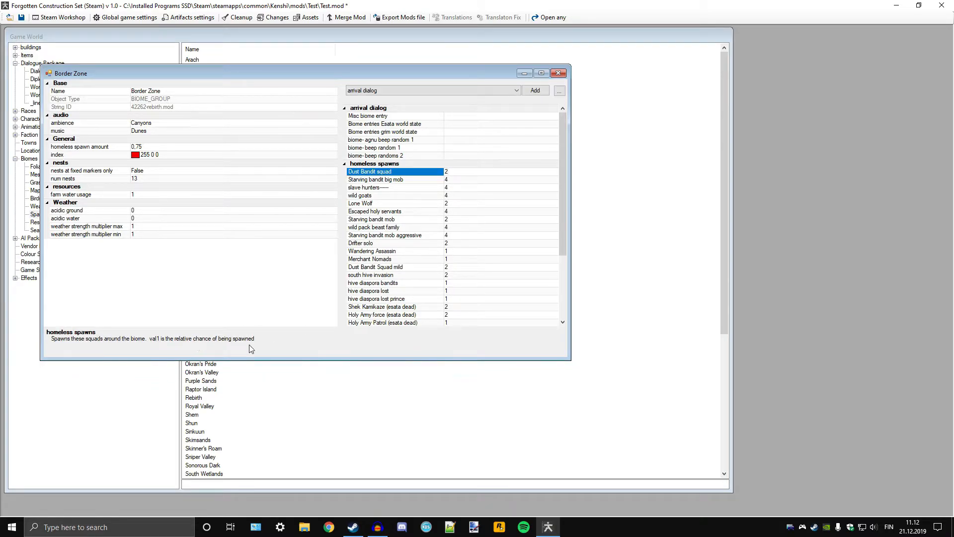
scroll(495, 258, down, 3)
scroll(496, 257, down, 2)
scroll(495, 257, up, 3)
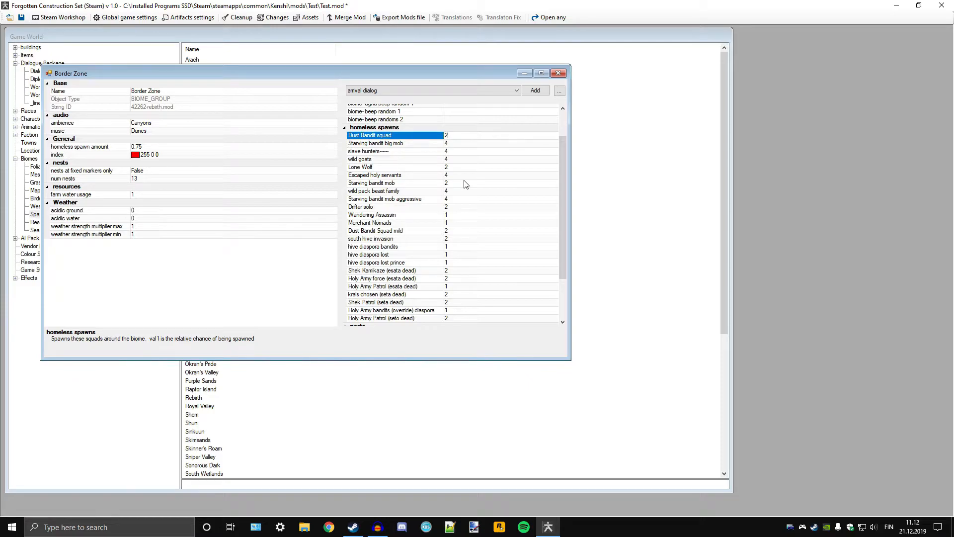
scroll(473, 236, down, 3)
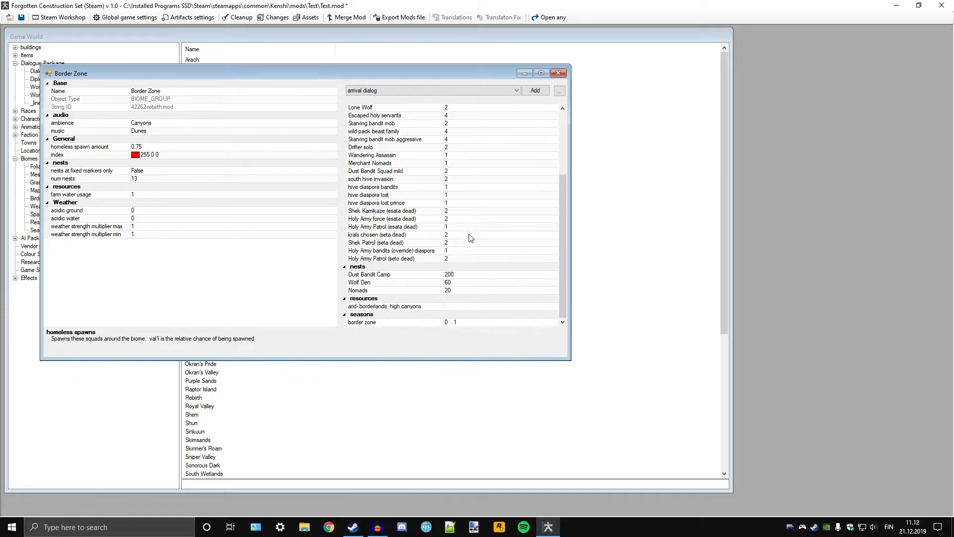
scroll(432, 246, up, 3)
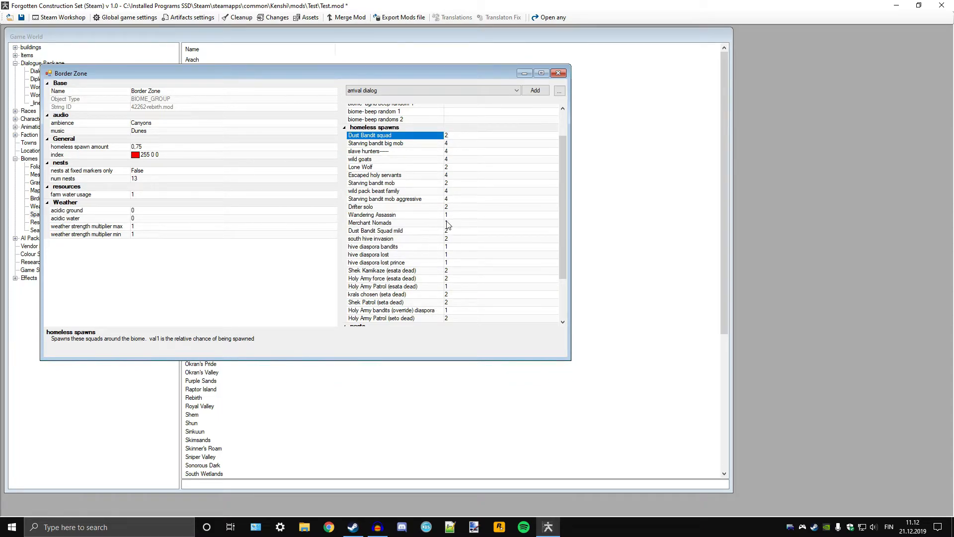
scroll(448, 224, down, 3)
scroll(448, 225, up, 5)
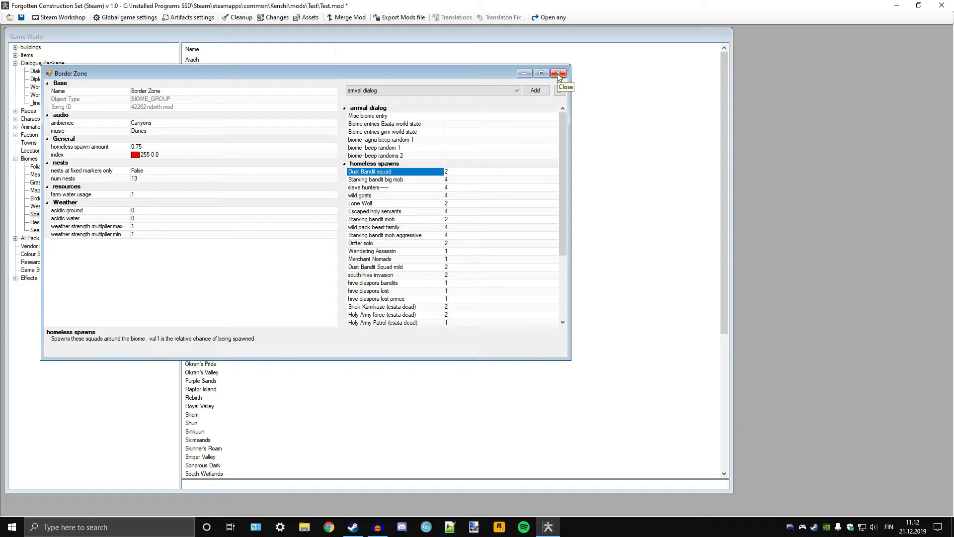
scroll(488, 254, down, 3)
scroll(485, 213, up, 3)
scroll(404, 246, down, 3)
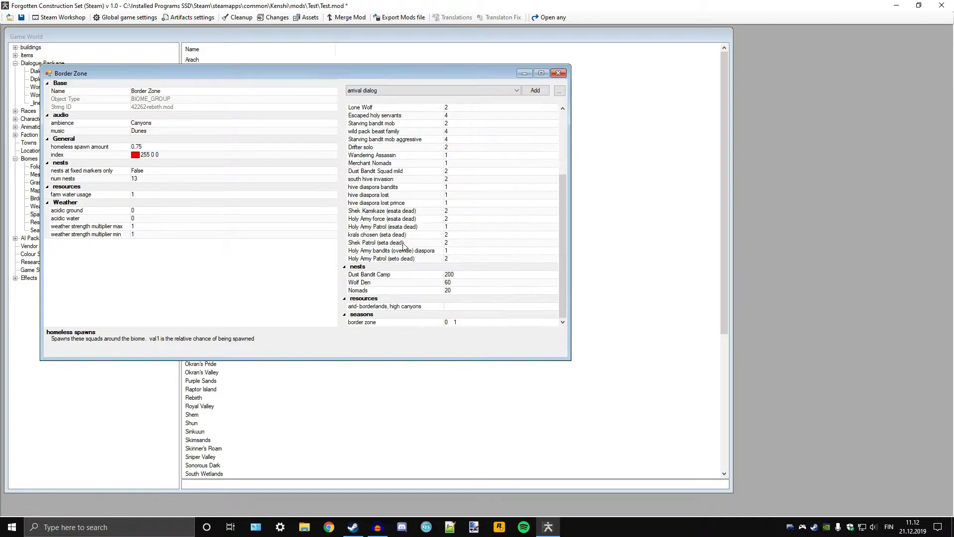
scroll(432, 206, up, 3)
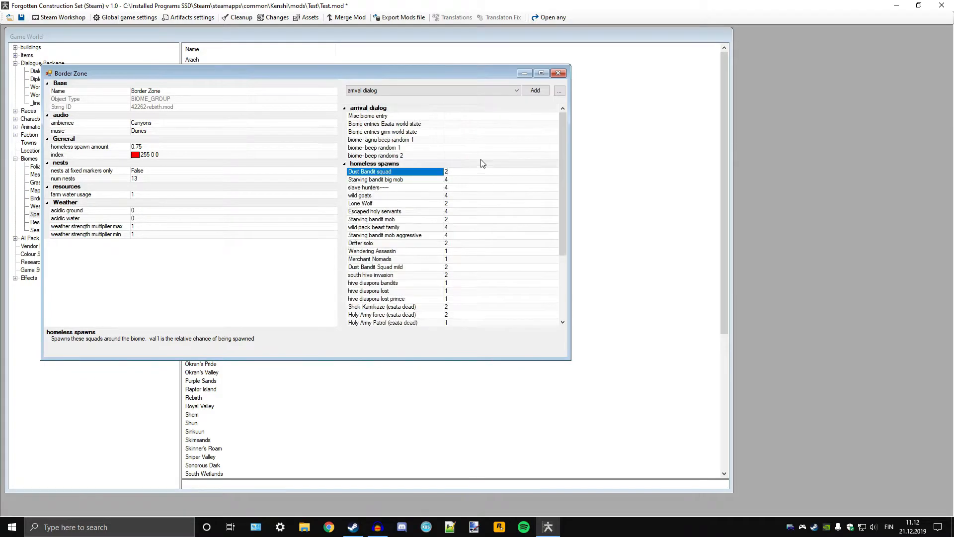
click(559, 74)
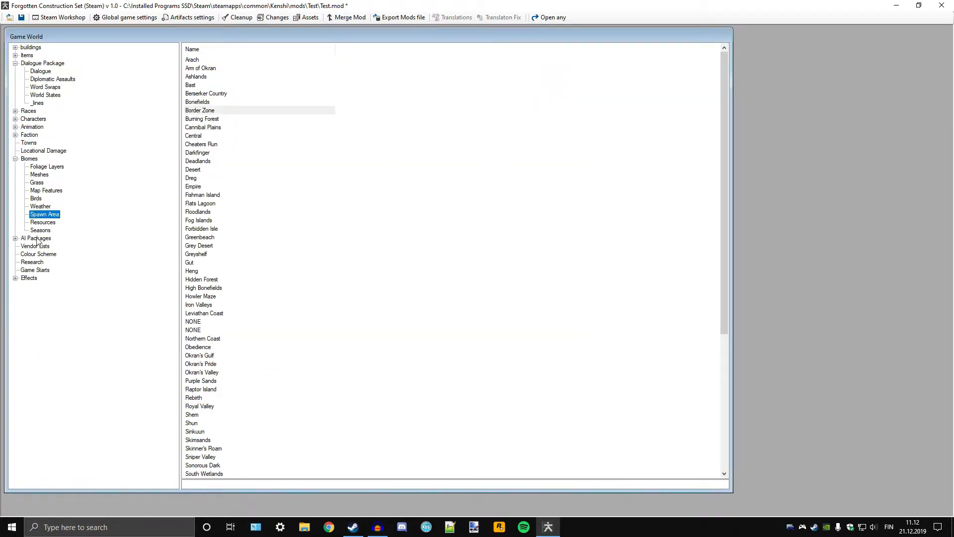
Step: Expand the AI Packages branch and display its list of packages
click(15, 238)
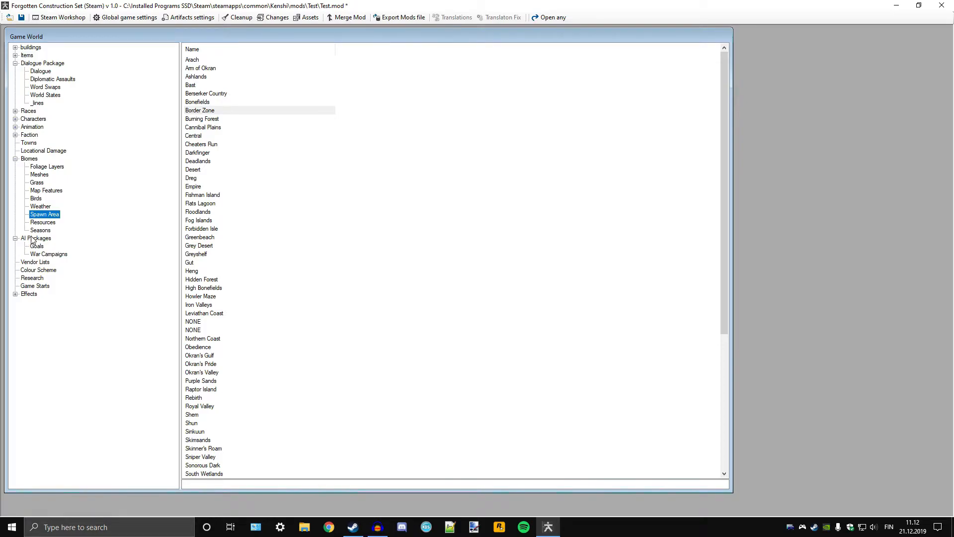
click(39, 239)
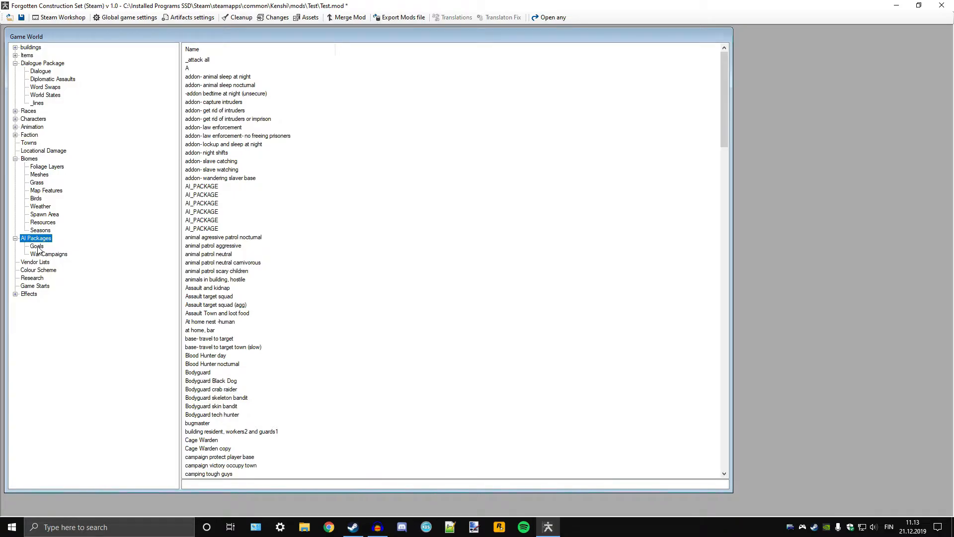
Step: Open the fog prince AI package, examine its leader, slave and squad AI goals, and close it
scroll(261, 275, down, 13)
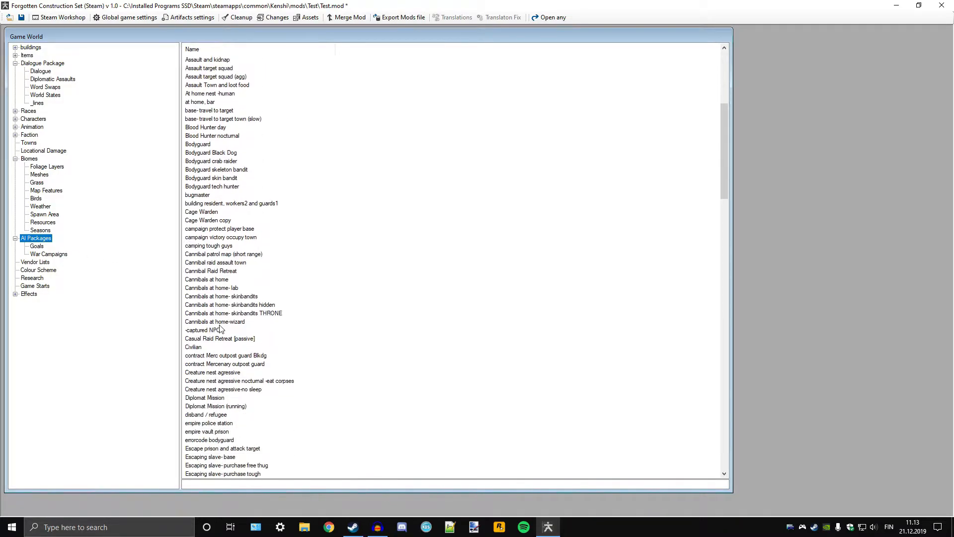
scroll(221, 332, down, 17)
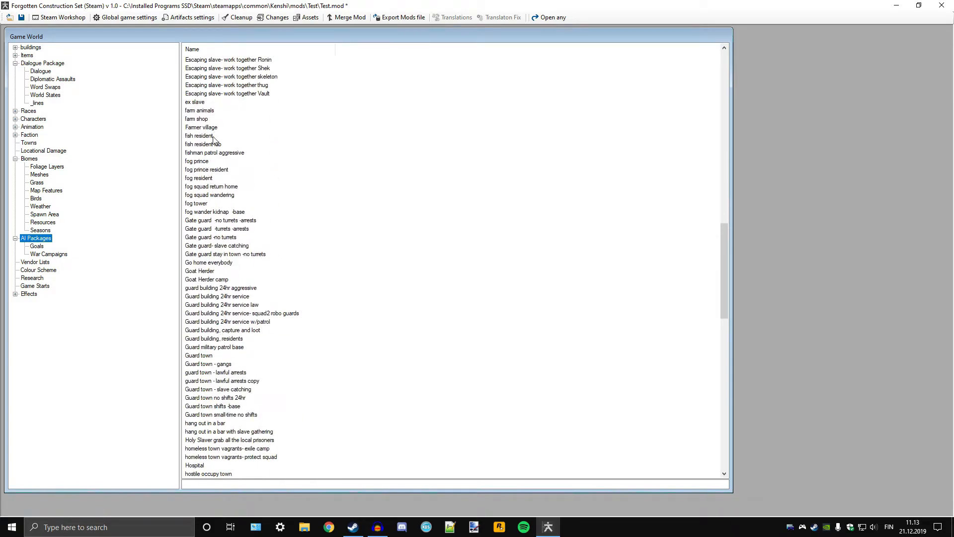
double_click(202, 162)
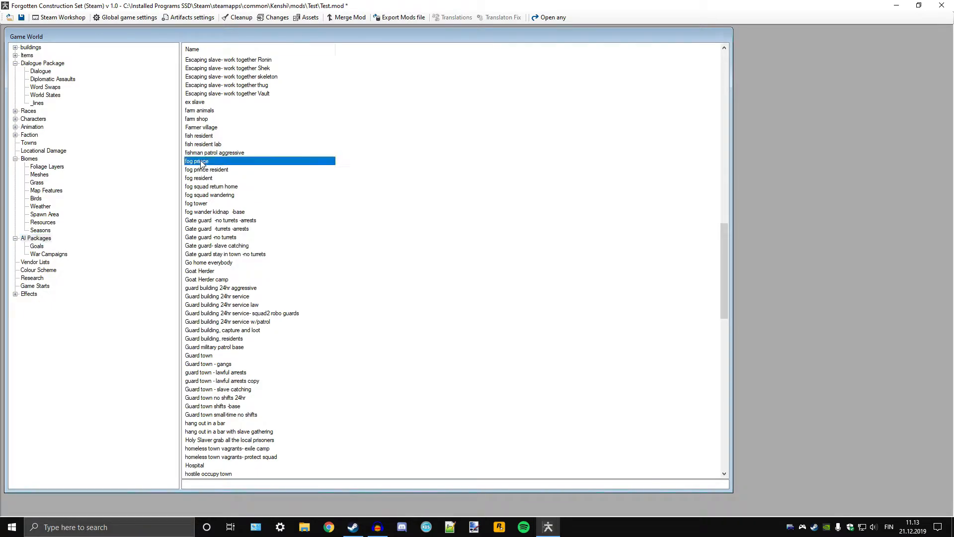
drag(323, 156, 562, 149)
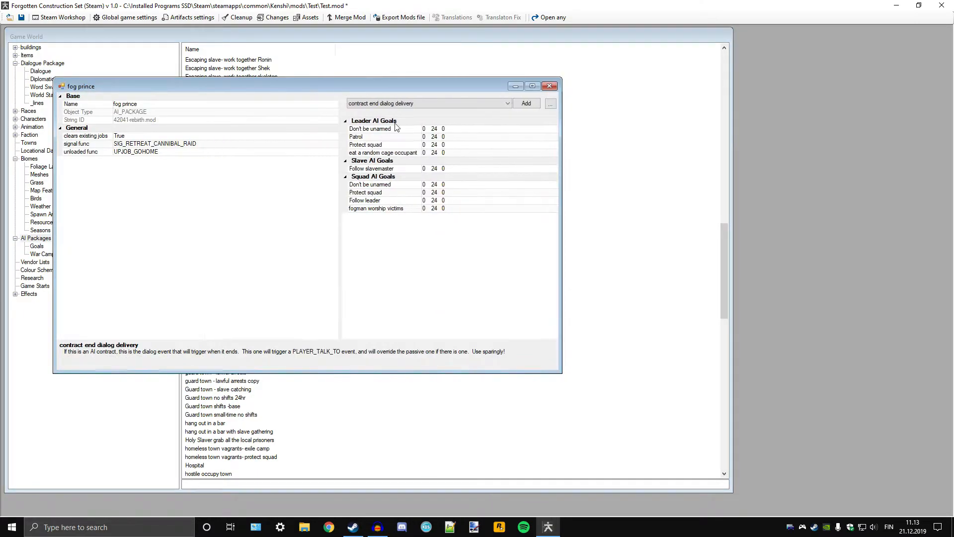
drag(348, 87, 507, 93)
click(709, 94)
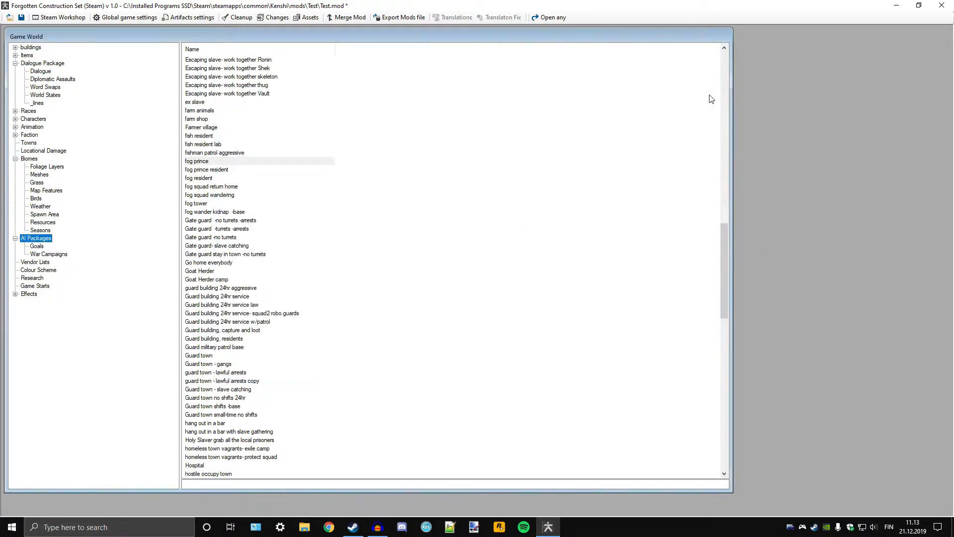
Step: Display the Goals list under AI Packages, check the details of the attack enemies and neutrals goal, and close it
click(36, 246)
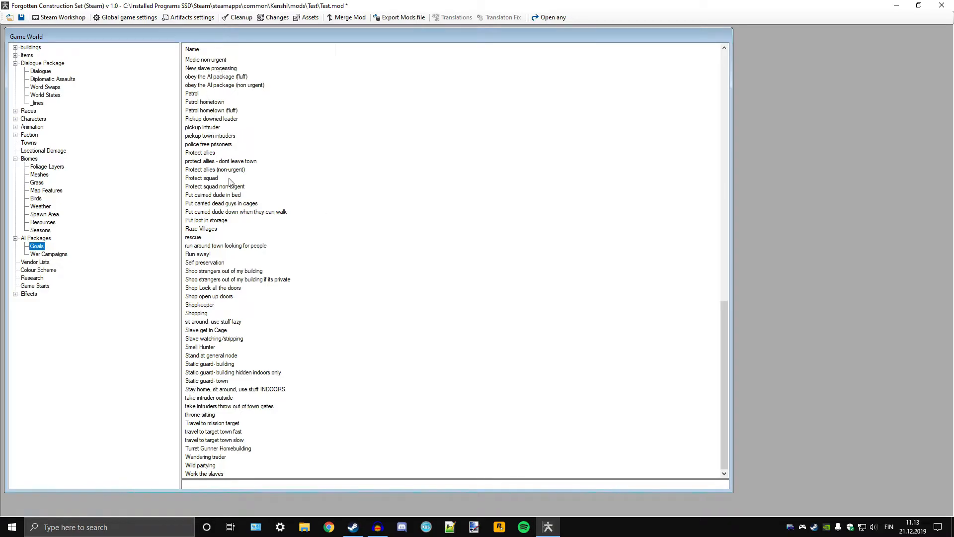
scroll(224, 215, up, 20)
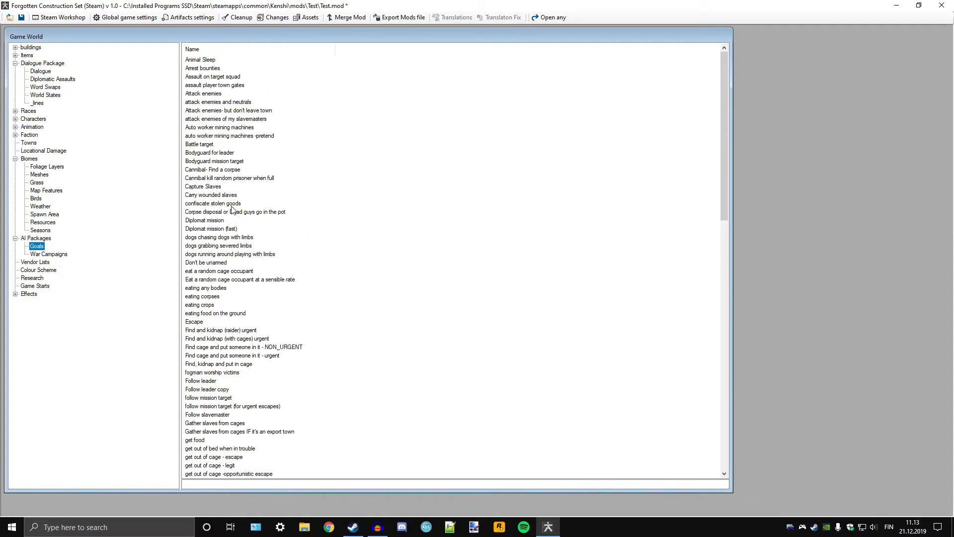
double_click(213, 102)
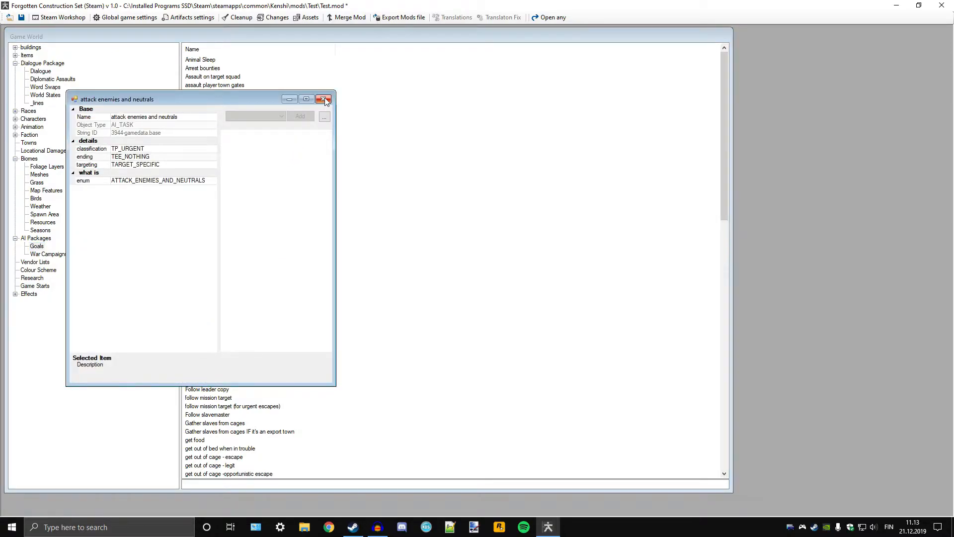
click(324, 99)
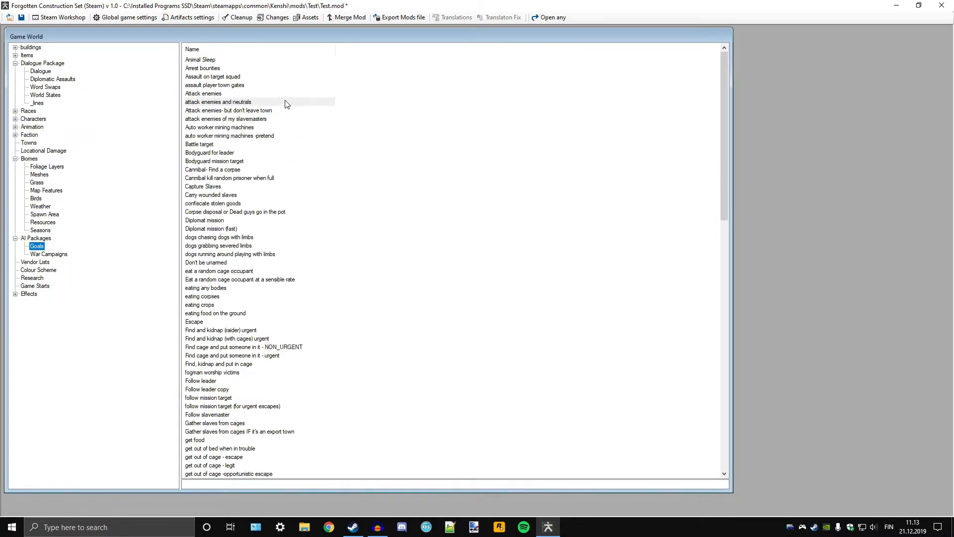
Step: Look through the Goals list to review the available AI tasks, returning to the attack enemies and neutrals entry
click(216, 103)
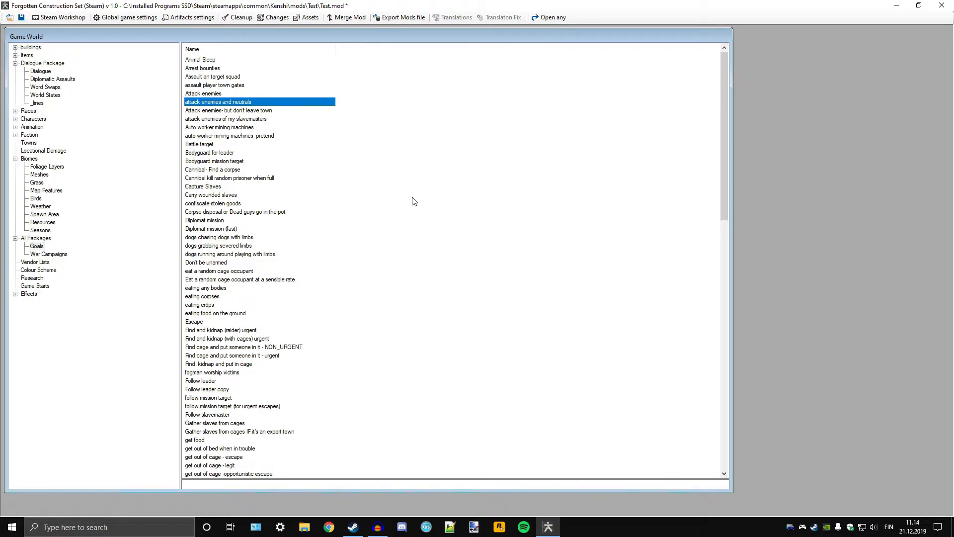
scroll(323, 199, down, 20)
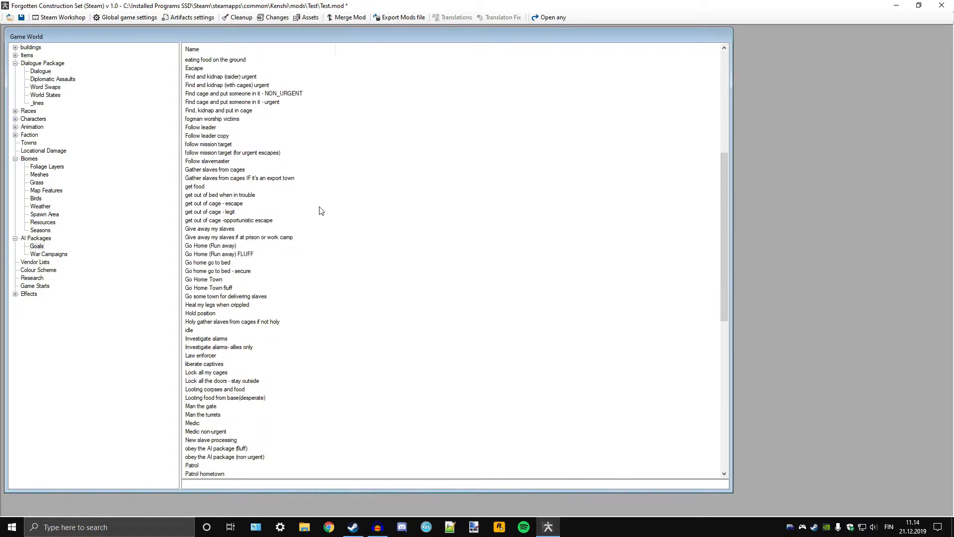
scroll(321, 213, up, 20)
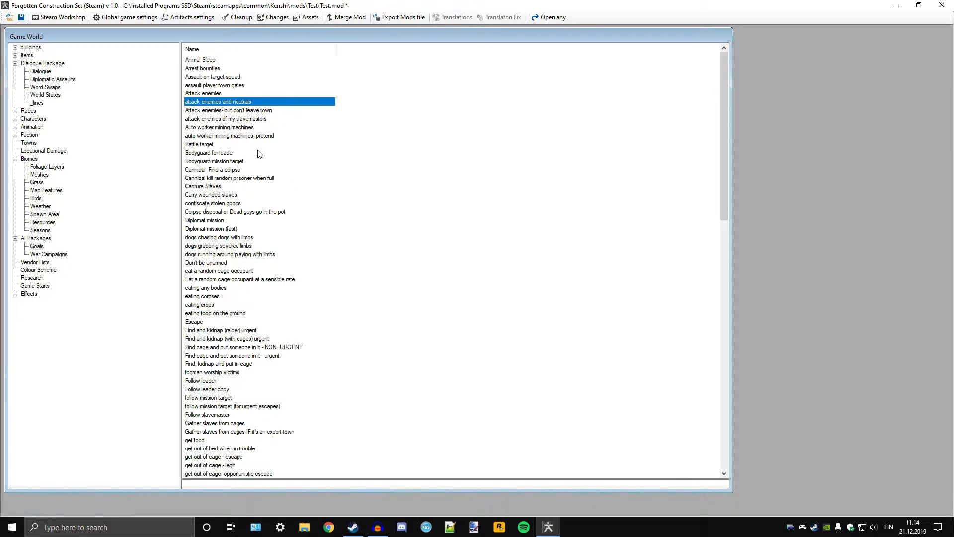
click(238, 110)
click(238, 103)
scroll(304, 248, down, 13)
scroll(305, 247, up, 13)
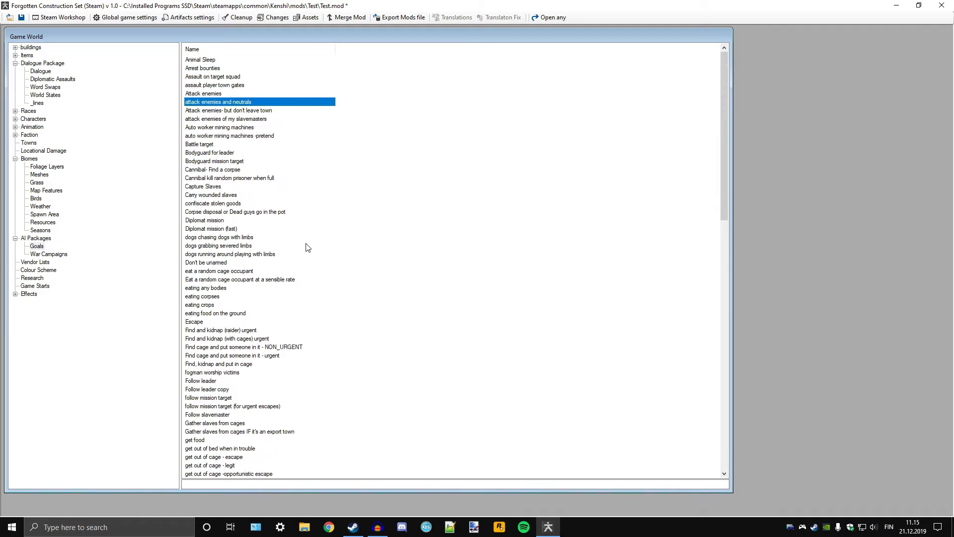
Step: Return to the AI Packages list and look through its packages as far as the guard and military entries
click(43, 239)
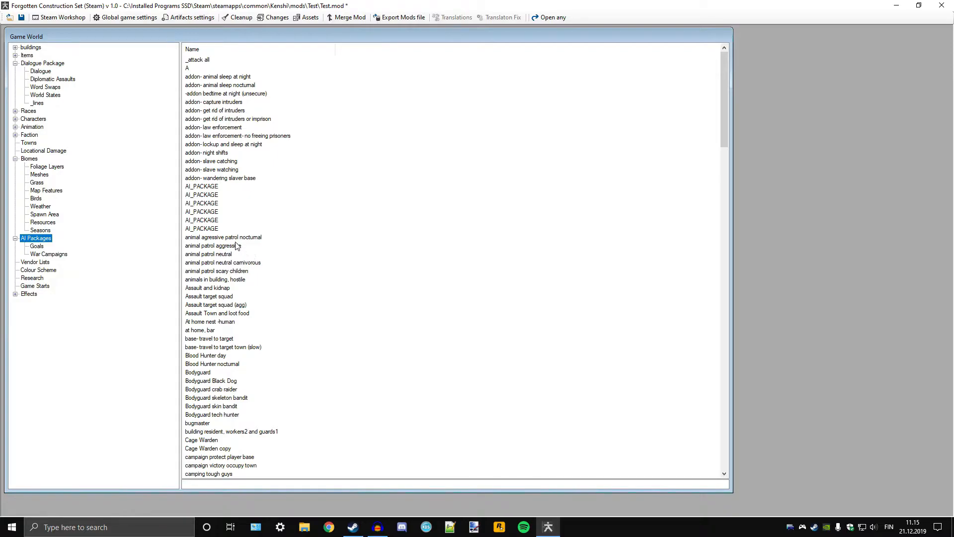
scroll(238, 299, down, 11)
scroll(237, 298, up, 4)
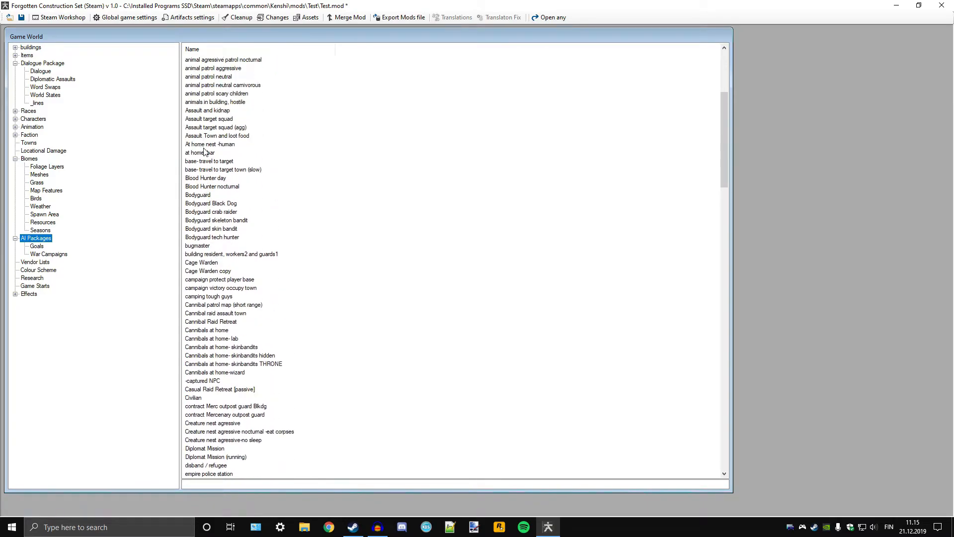
scroll(209, 217, down, 4)
scroll(209, 218, down, 20)
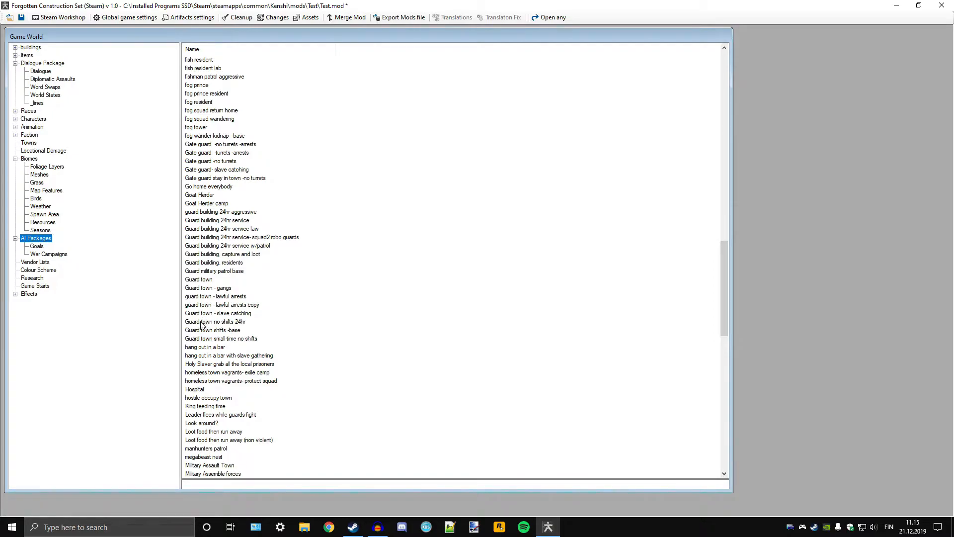
Step: Open the Guard town AI package in a widened window and examine the packages it inherits from
double_click(209, 279)
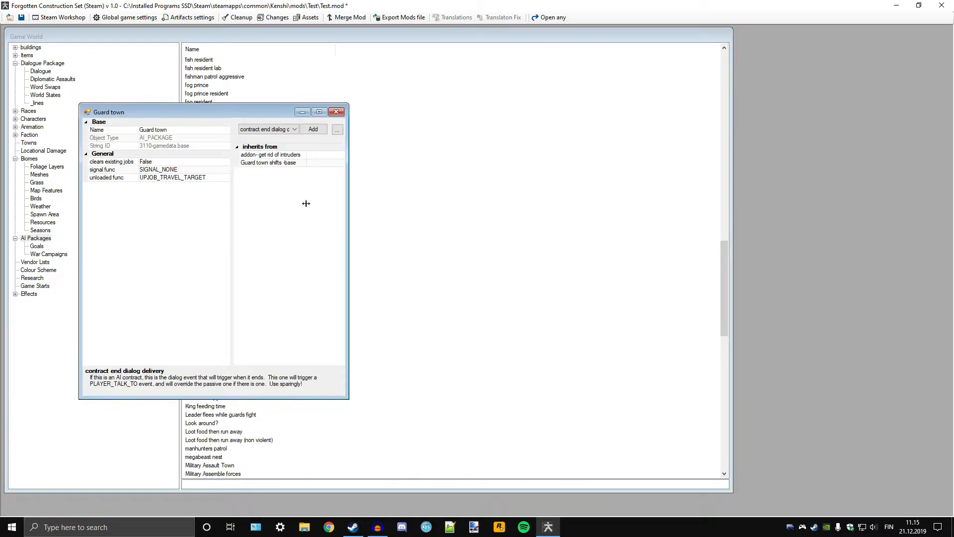
click(337, 112)
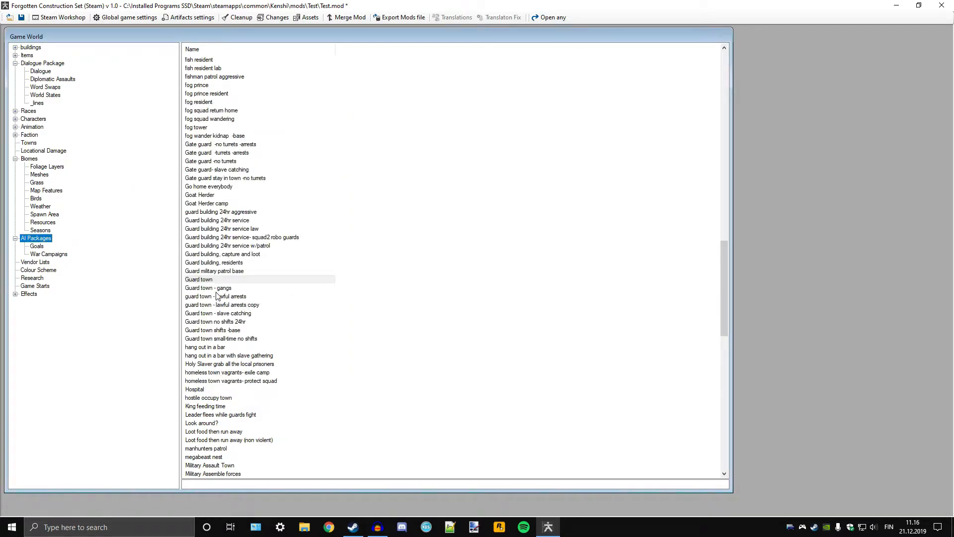
double_click(207, 280)
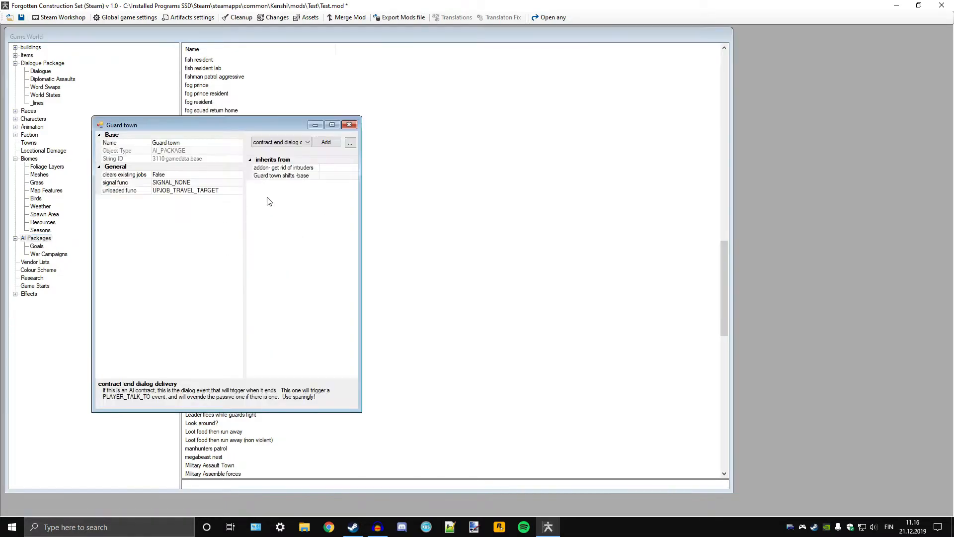
drag(360, 170, 503, 170)
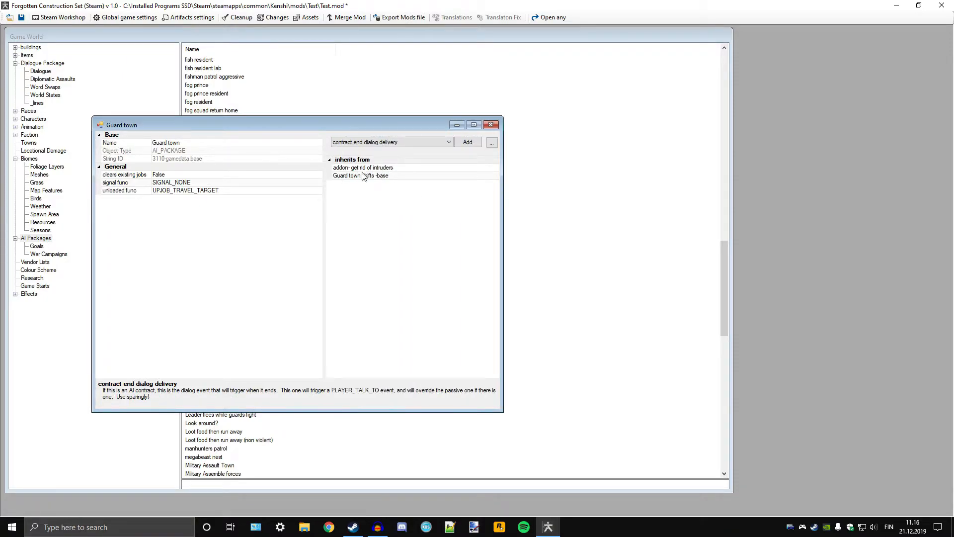
drag(367, 126, 566, 124)
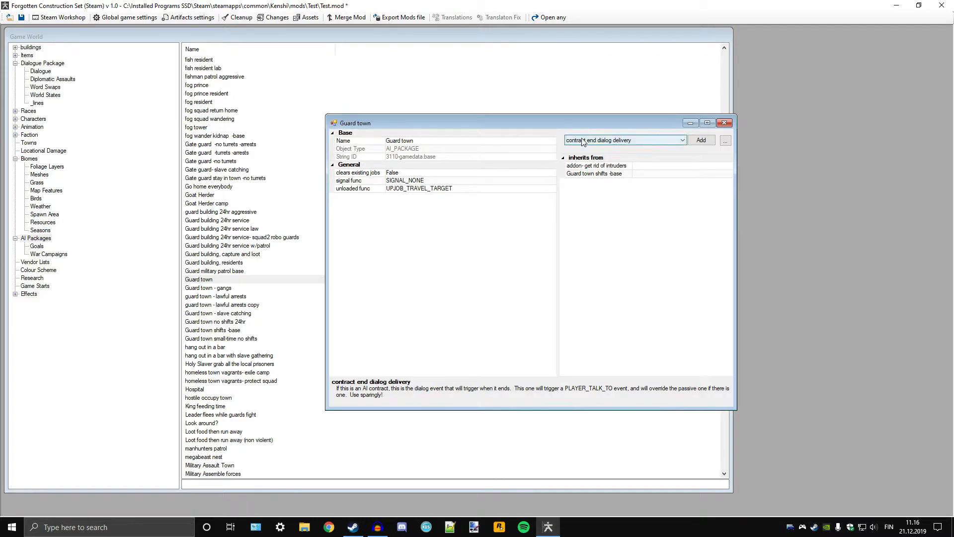
drag(582, 122, 483, 130)
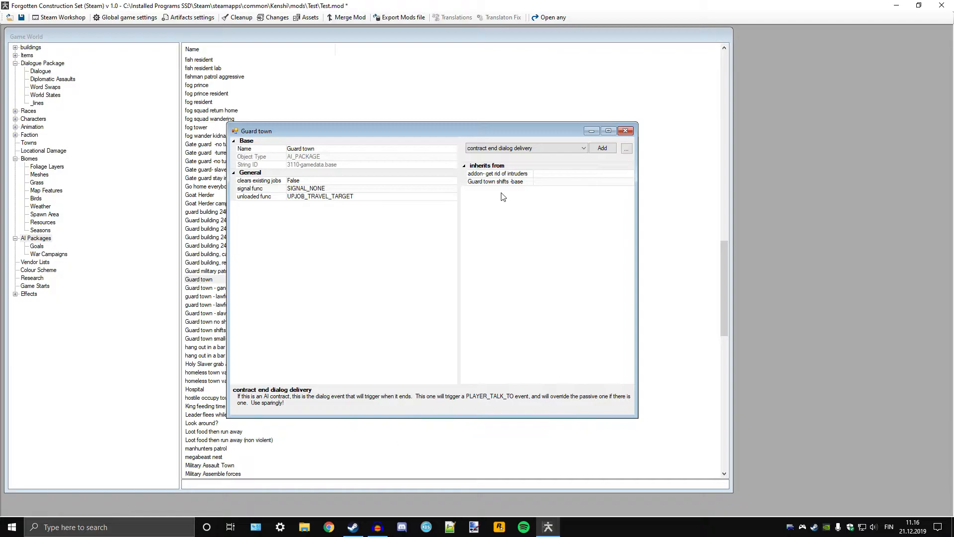
drag(446, 132, 556, 154)
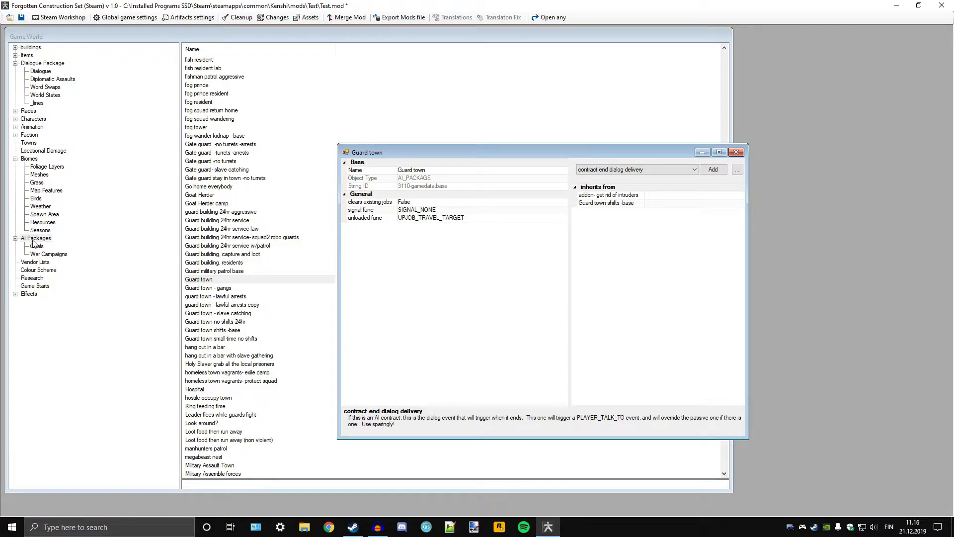
drag(420, 153, 544, 167)
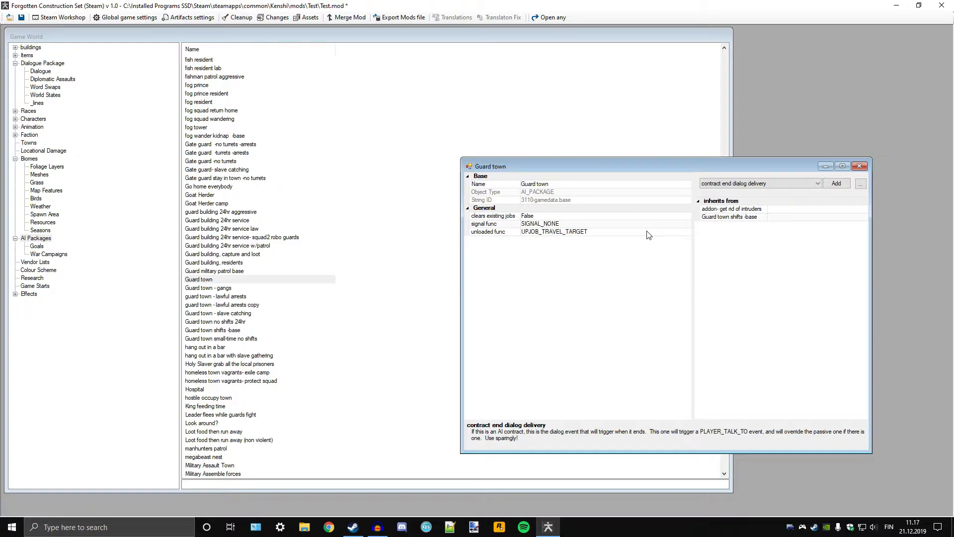
drag(695, 169, 561, 178)
Step: Open the inherited Guard town shifts -base package, close Guard town, and widen the new window and its goals column
click(609, 194)
click(613, 194)
click(590, 227)
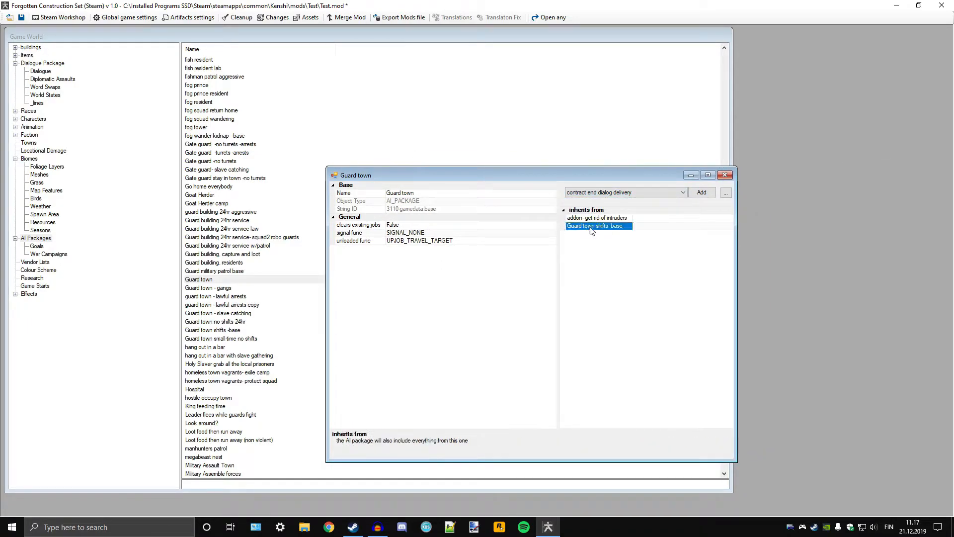
double_click(590, 227)
click(724, 176)
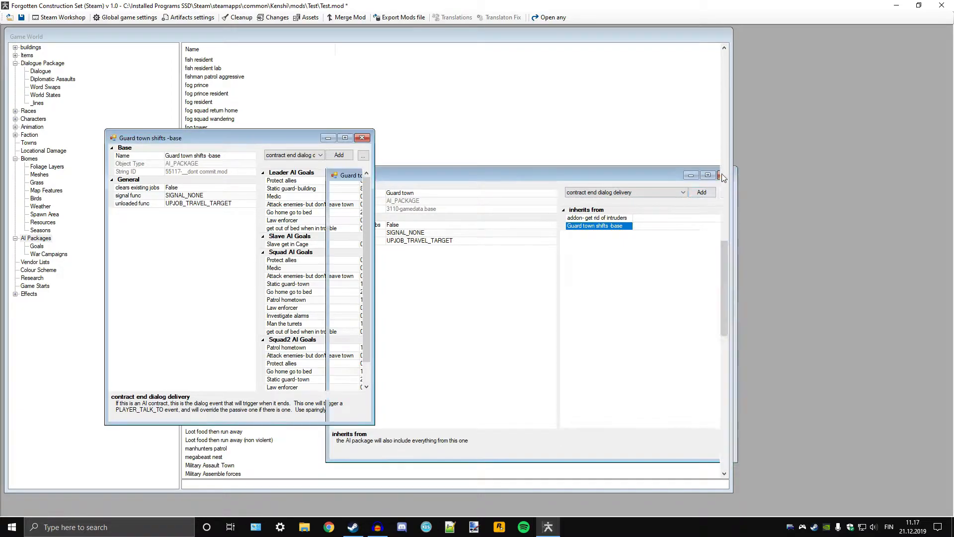
click(724, 176)
drag(375, 192, 702, 191)
drag(502, 141, 467, 100)
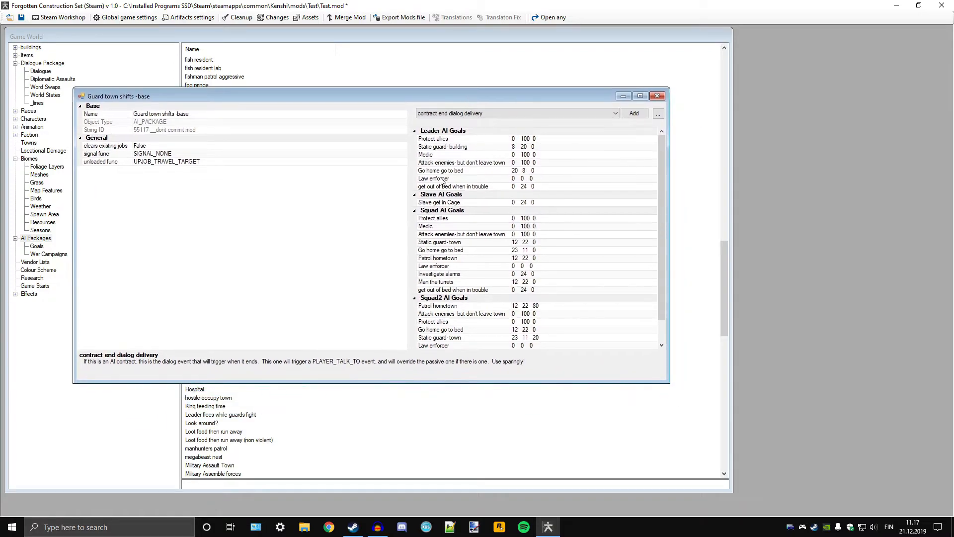
drag(409, 175, 354, 178)
Step: Examine the Leader, Slave, Squad and Squad2 AI goals of Guard town shifts -base with their hours and weights
scroll(509, 234, down, 1)
scroll(509, 234, up, 1)
scroll(475, 266, down, 1)
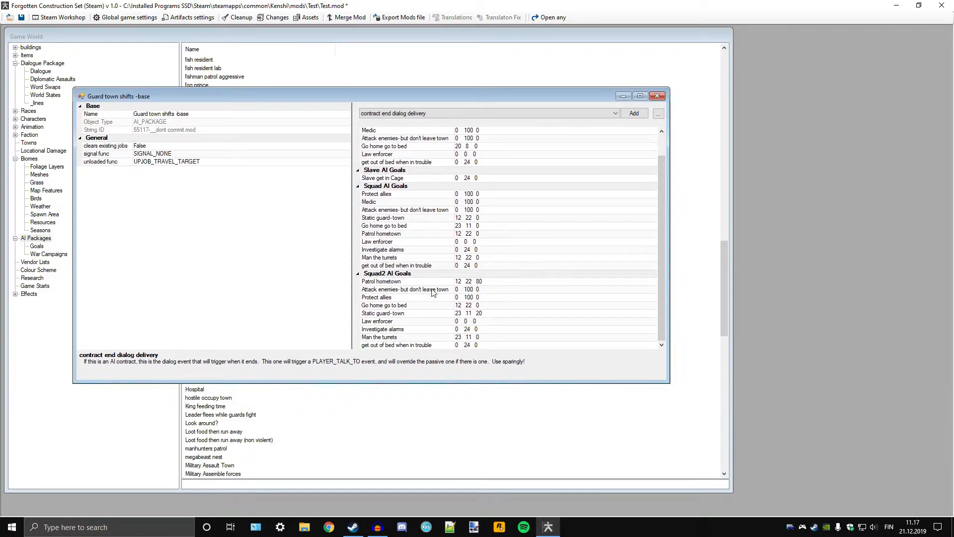
scroll(433, 291, up, 1)
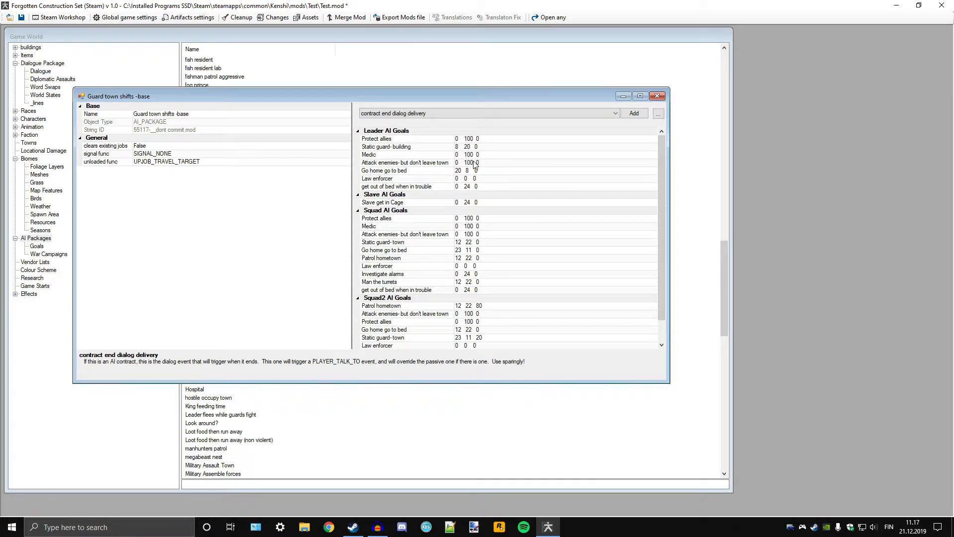
scroll(463, 164, down, 1)
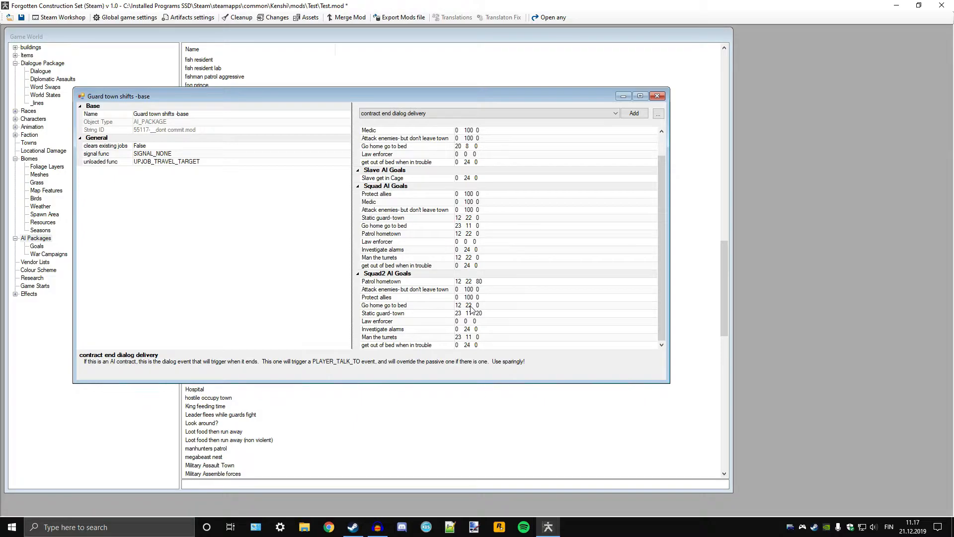
scroll(472, 308, up, 1)
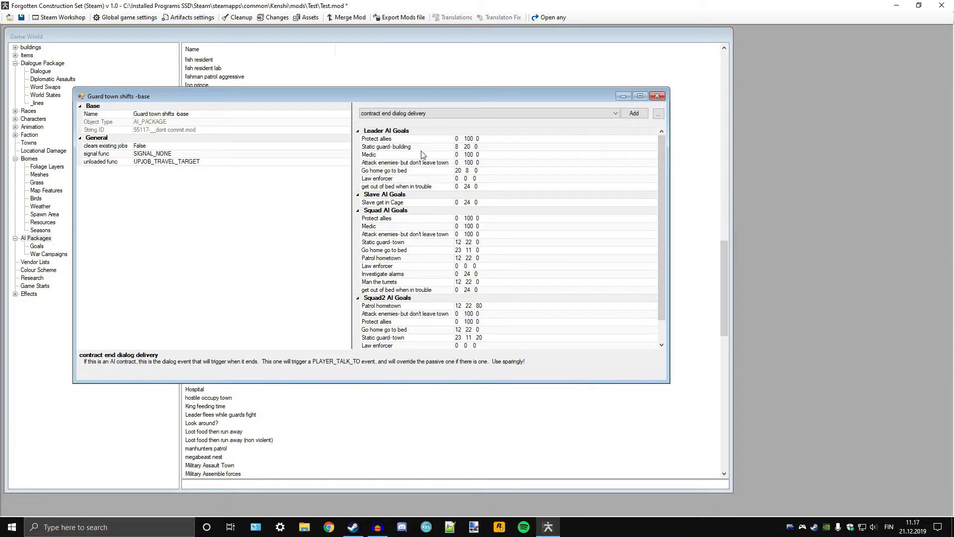
drag(385, 102, 521, 116)
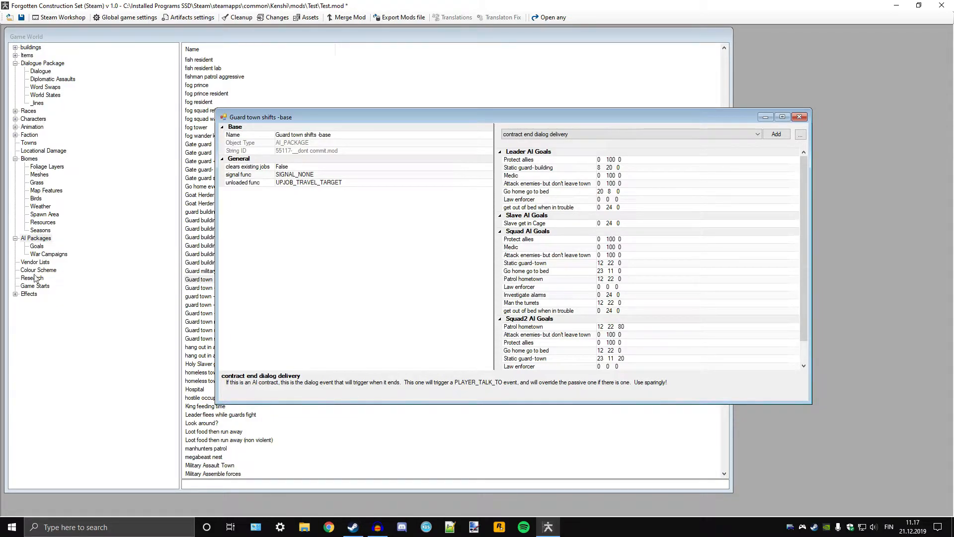
drag(512, 117, 419, 132)
scroll(485, 223, down, 1)
scroll(490, 239, up, 1)
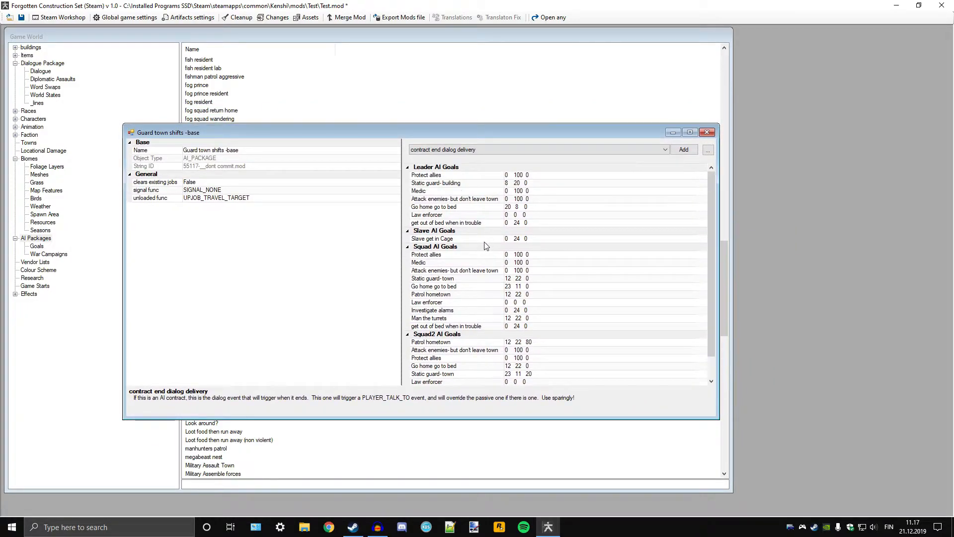
drag(480, 130, 509, 124)
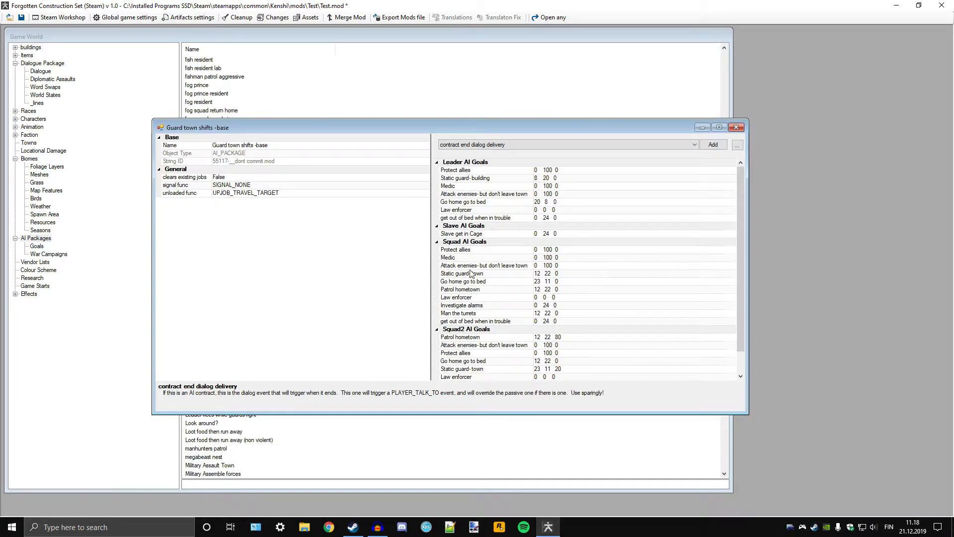
scroll(477, 314, down, 1)
scroll(477, 267, up, 1)
Step: Check the Leader AI Goals description of start time, finish time and weight using Protect allies and get out of bed when in trouble
click(538, 171)
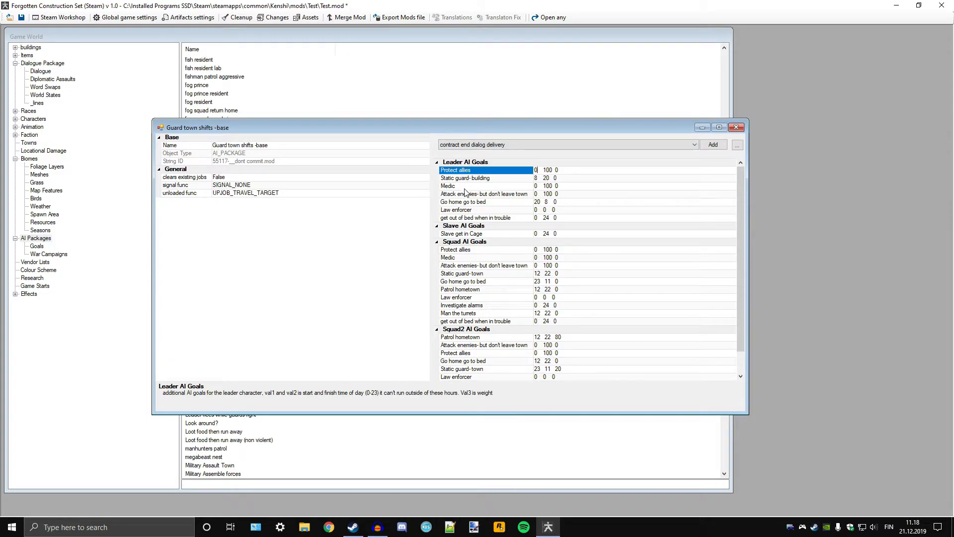
click(455, 219)
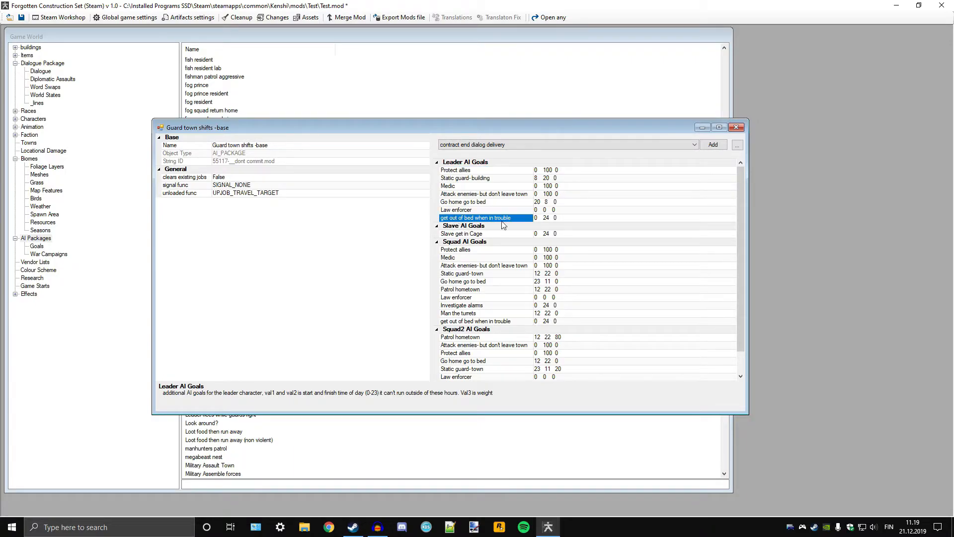
click(556, 217)
Step: Review the reference types that can be added to the Guard town shifts -base package without choosing one
click(503, 149)
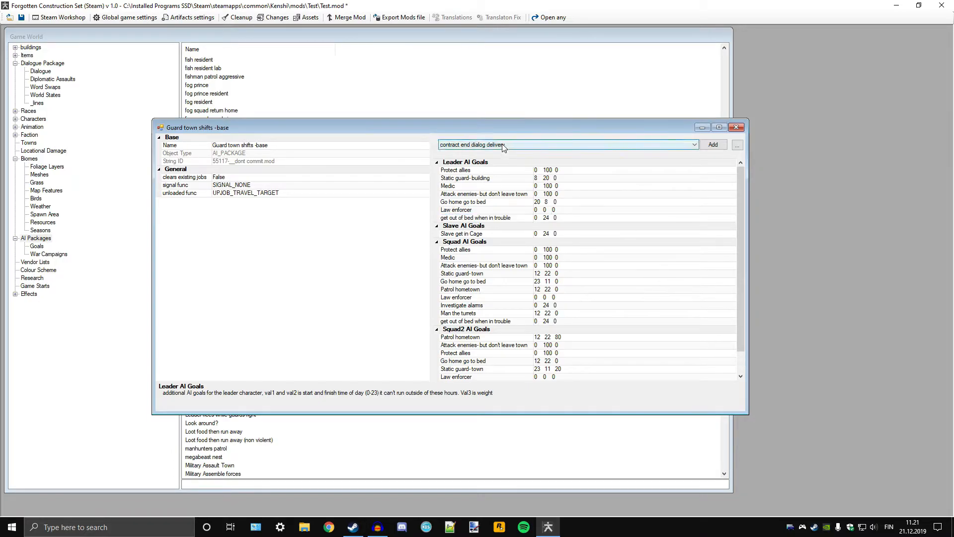
click(500, 145)
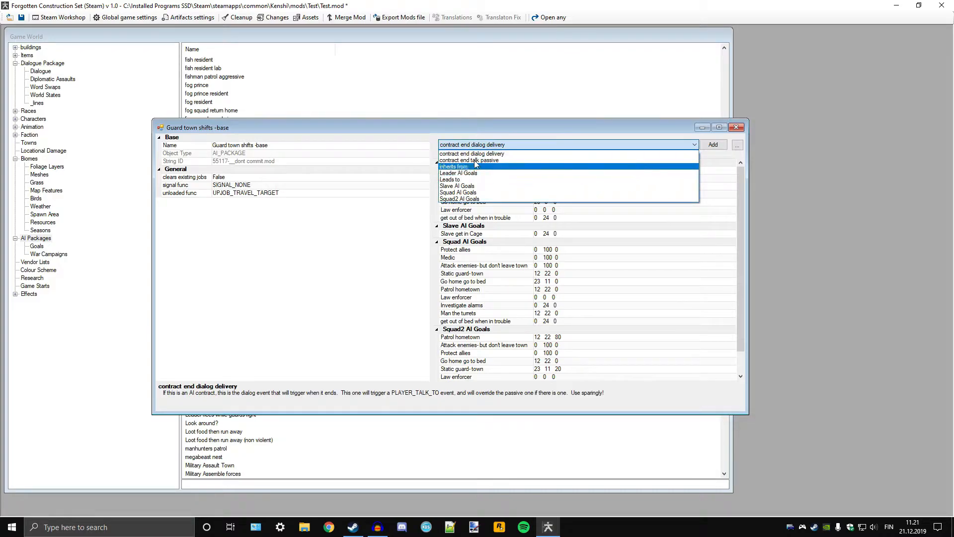
click(541, 128)
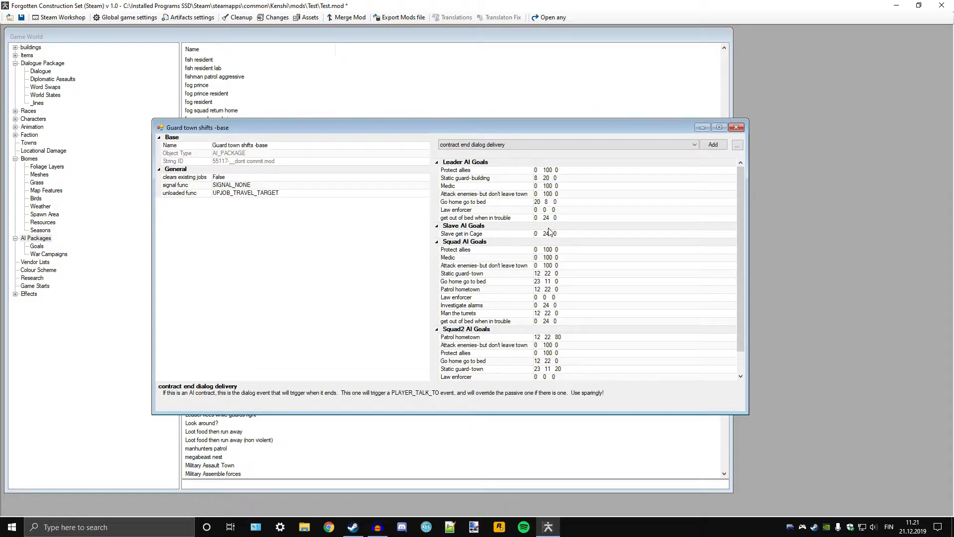
Step: Compare the Squad AI Goals with the Squad2 AI Goals to examine how the guards' shifts are scheduled
scroll(533, 252, down, 1)
scroll(533, 252, up, 1)
scroll(513, 254, down, 1)
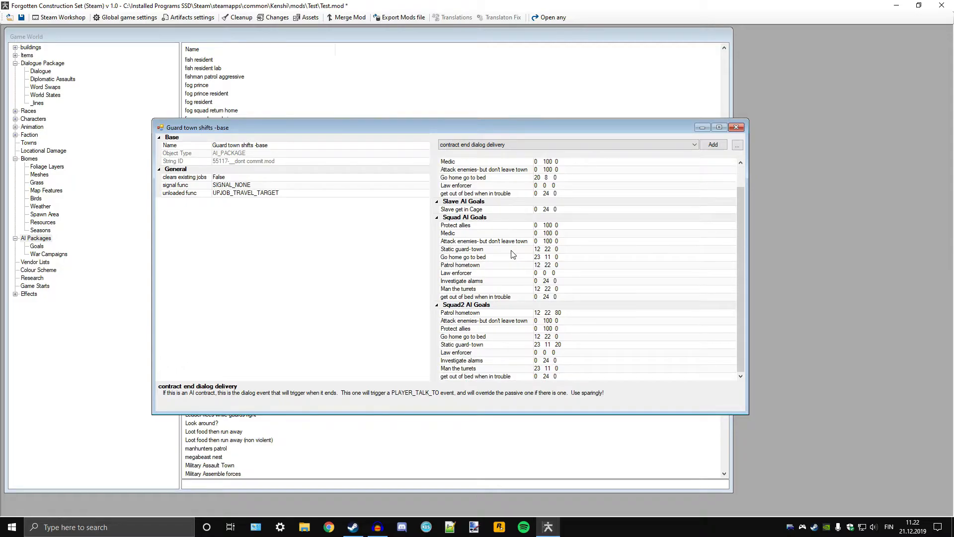
scroll(513, 254, up, 1)
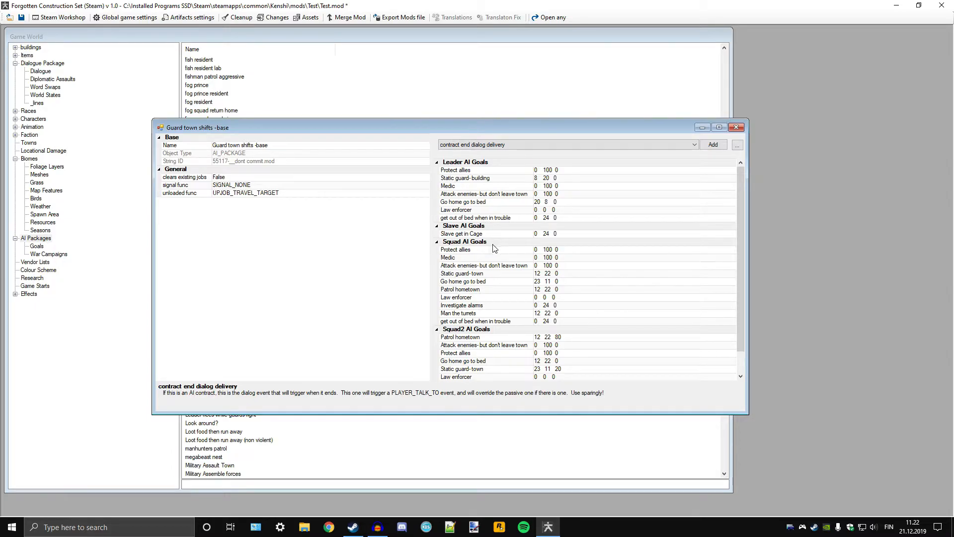
scroll(495, 248, down, 1)
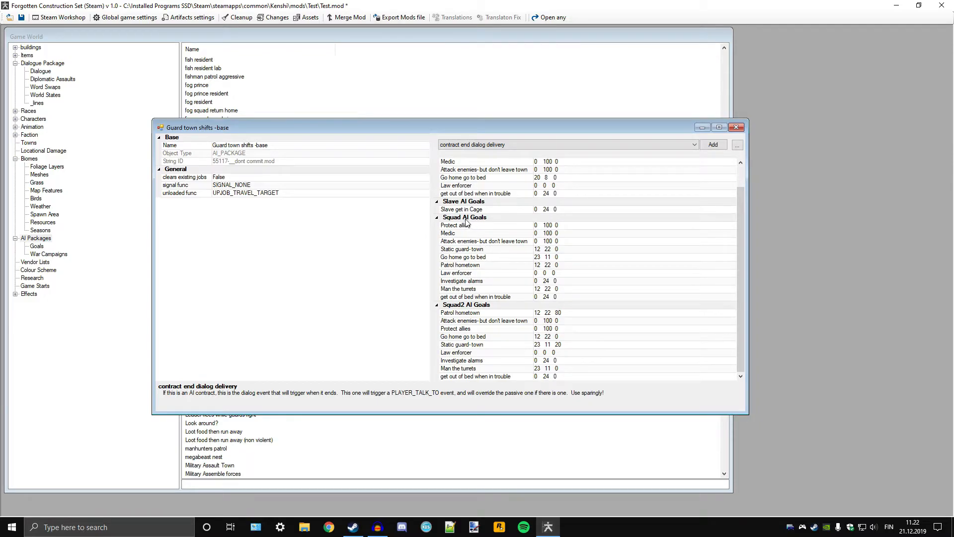
scroll(466, 223, up, 1)
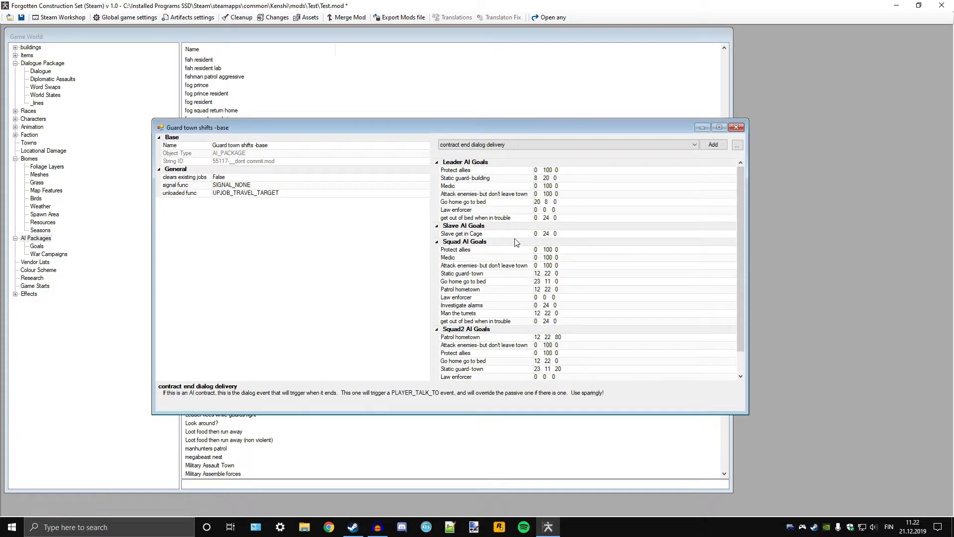
scroll(508, 251, down, 1)
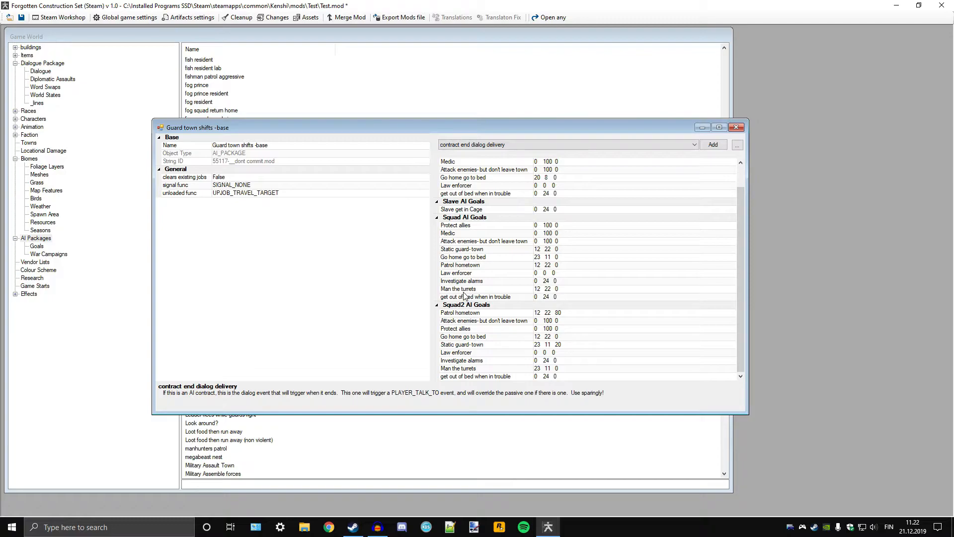
scroll(466, 290, up, 1)
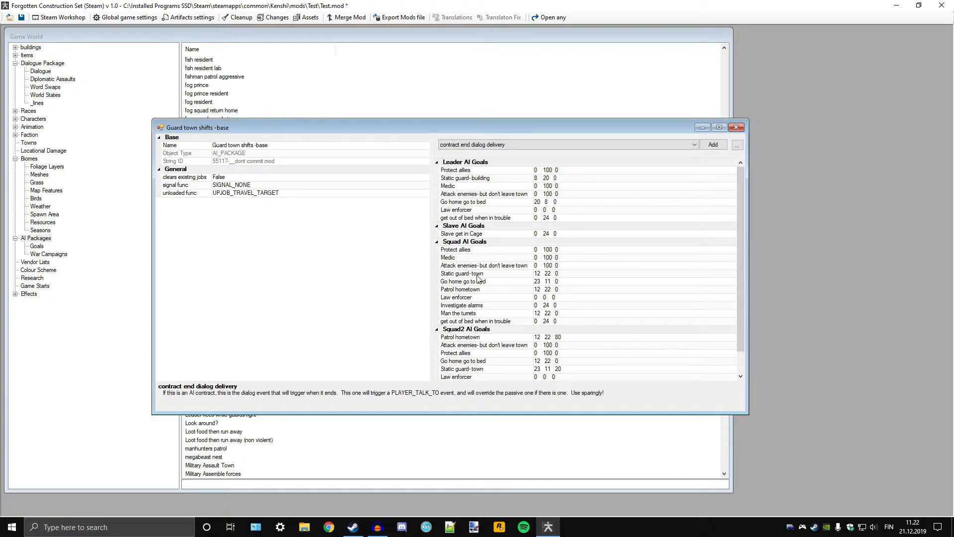
scroll(478, 276, down, 1)
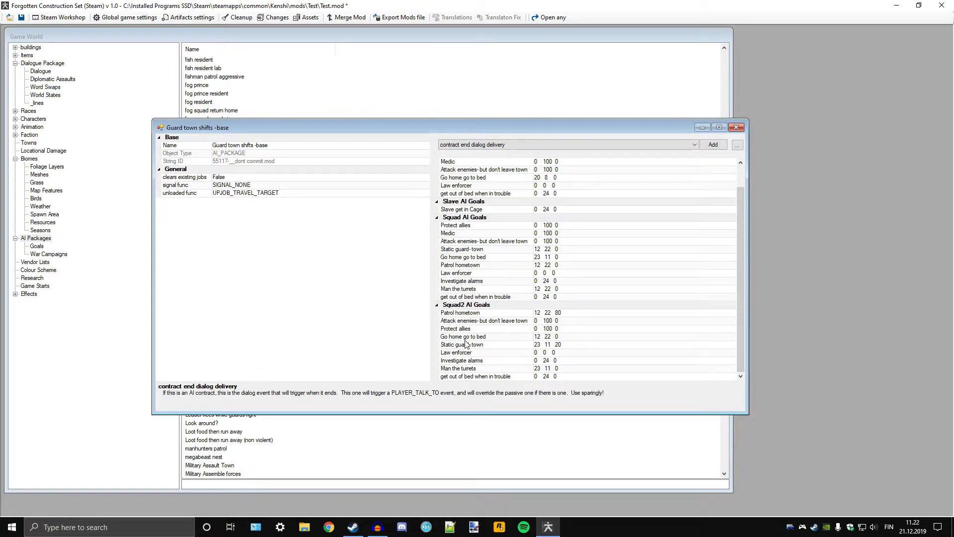
scroll(493, 312, up, 1)
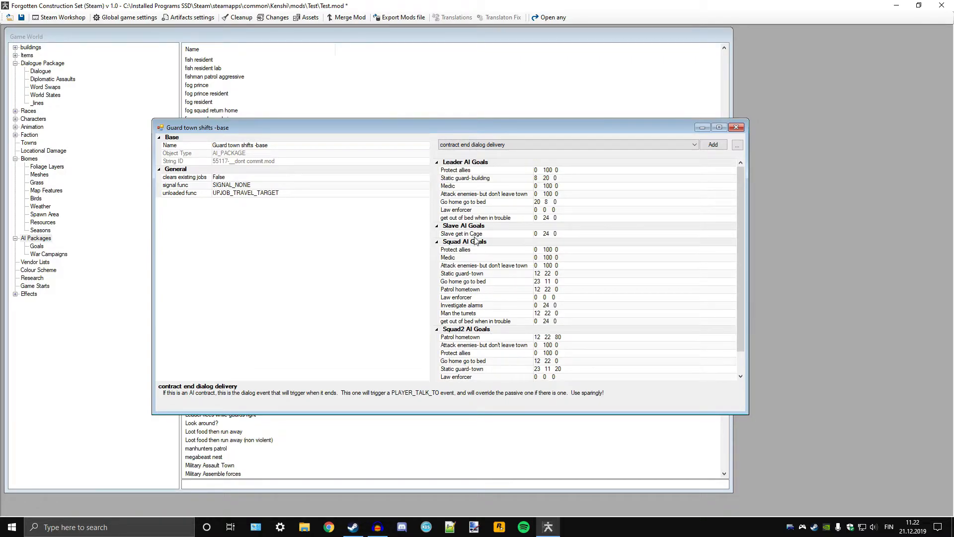
scroll(490, 271, down, 1)
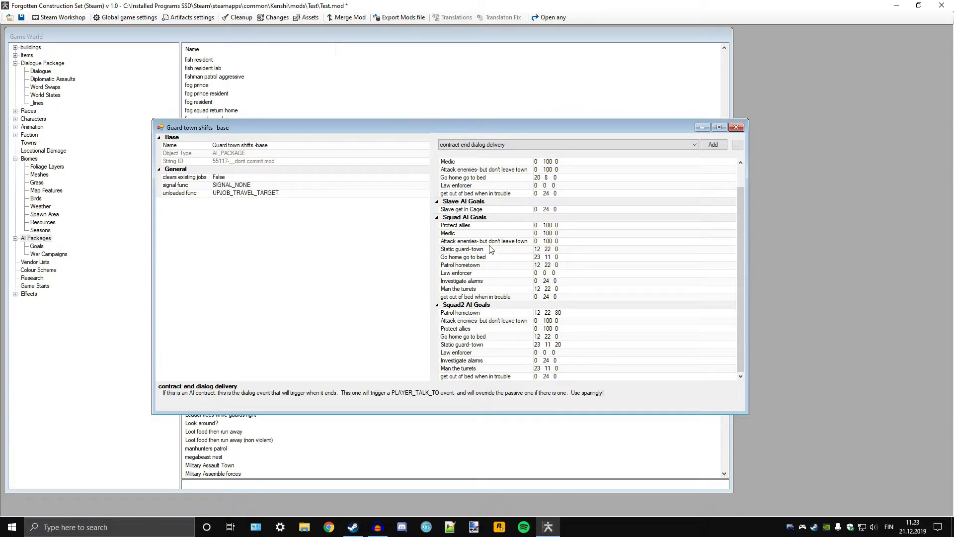
scroll(491, 271, up, 1)
scroll(490, 289, down, 1)
scroll(476, 279, up, 1)
scroll(476, 280, down, 1)
scroll(476, 279, up, 1)
scroll(475, 280, down, 1)
scroll(471, 254, up, 1)
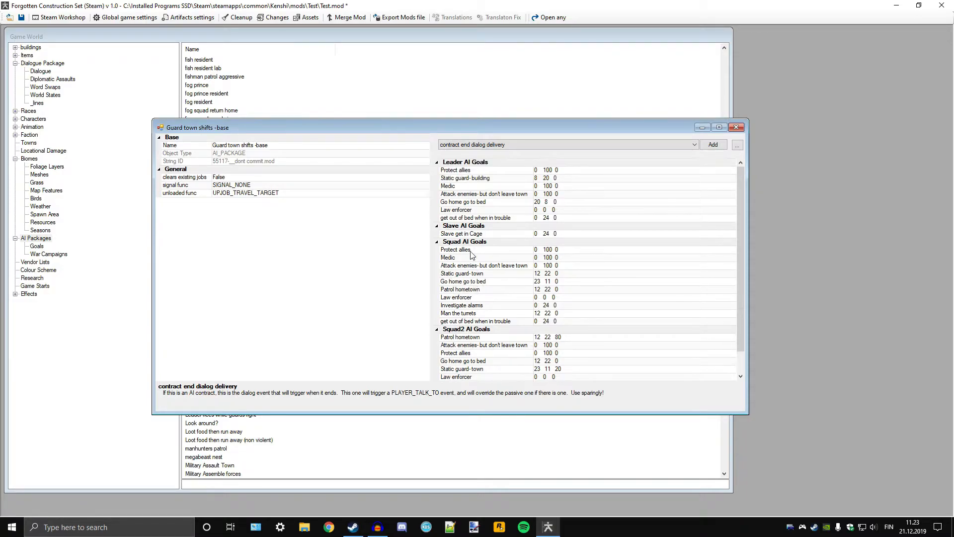
scroll(471, 254, down, 1)
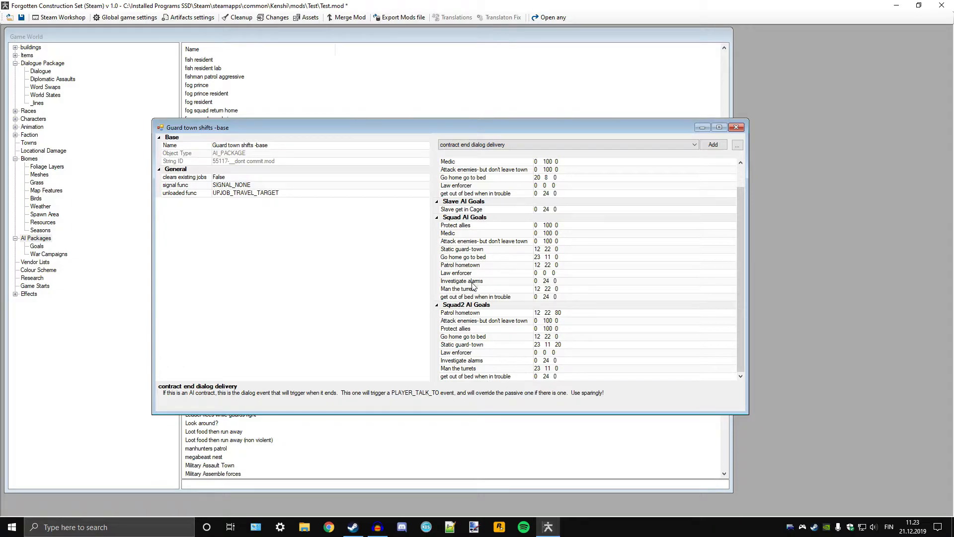
scroll(477, 303, up, 1)
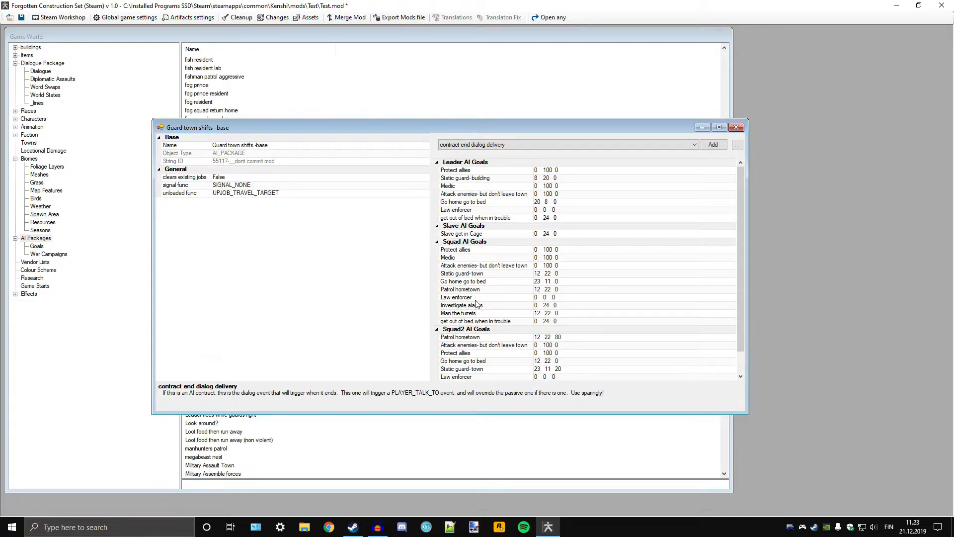
Step: Review the start and finish hours of the Squad and Squad2 AI Goals in Guard town shifts -base against each other
scroll(476, 304, down, 1)
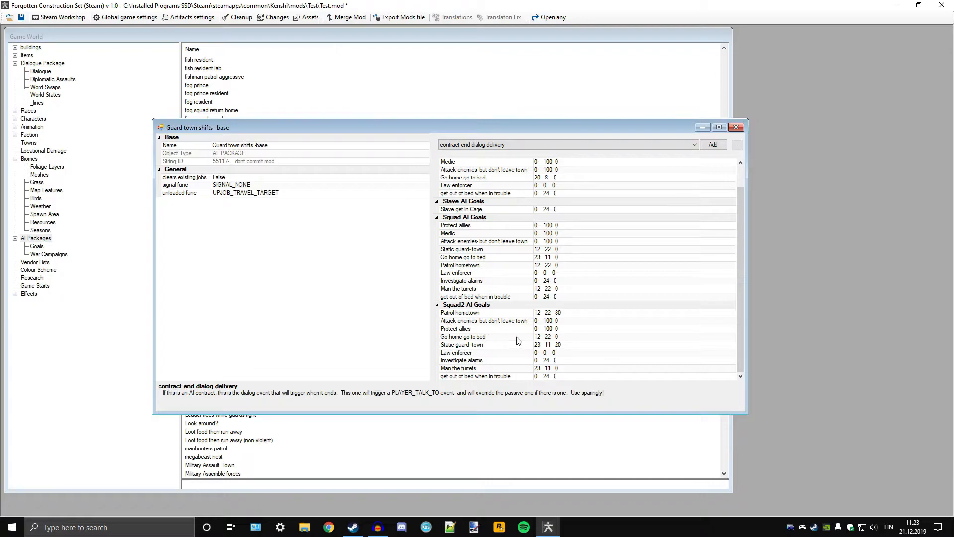
scroll(517, 330, up, 1)
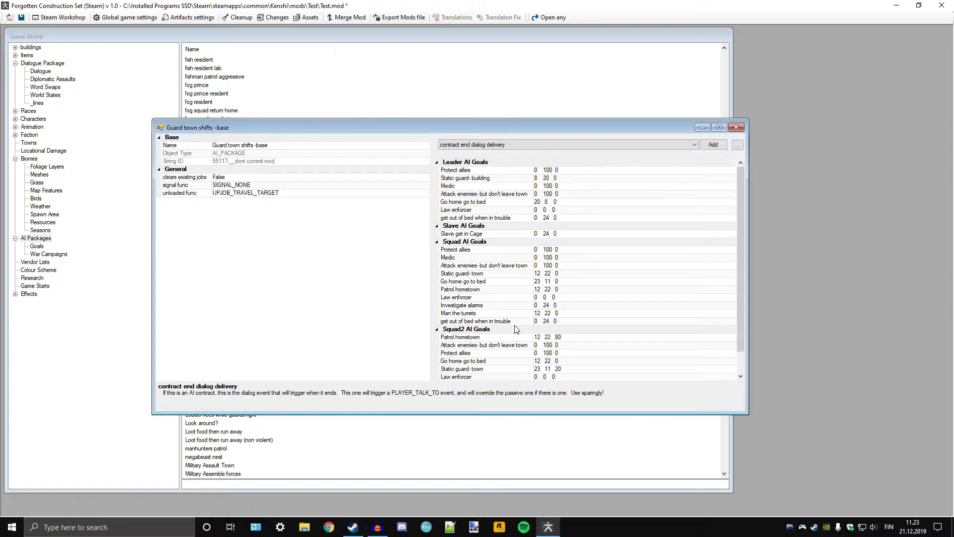
scroll(508, 333, down, 1)
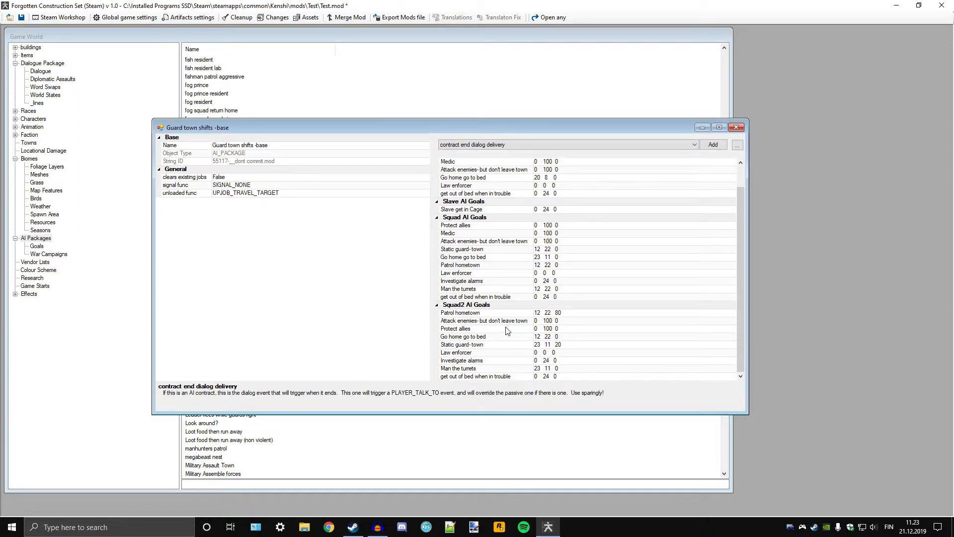
scroll(507, 330, up, 1)
scroll(507, 329, down, 1)
scroll(492, 292, up, 1)
scroll(490, 306, down, 1)
scroll(492, 274, up, 1)
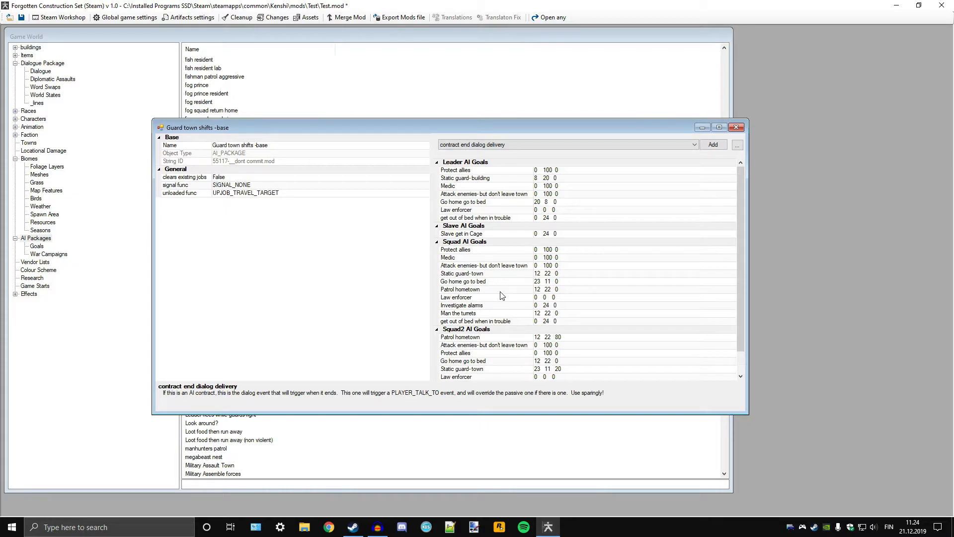
Step: Open the Leader goal Go home go to bed and look through its enum options to the end of the list
double_click(460, 202)
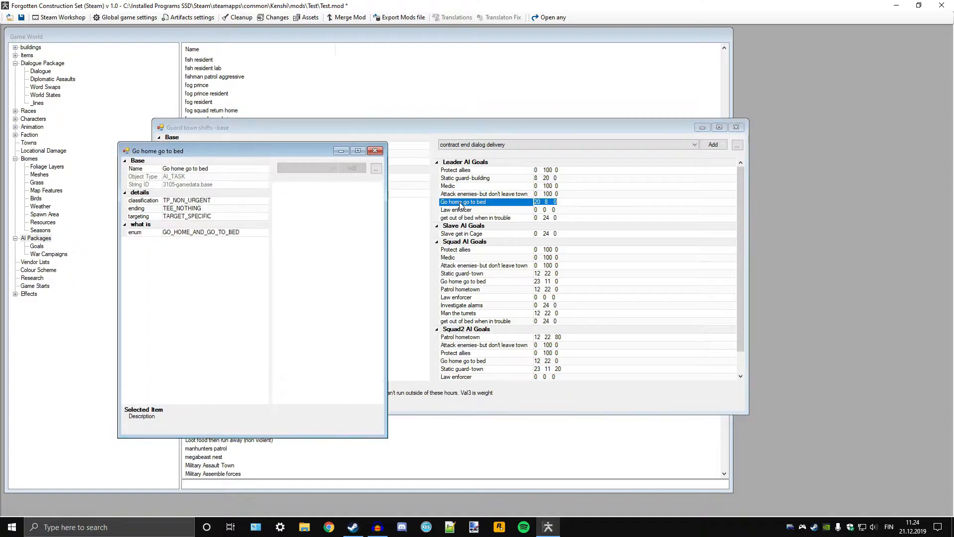
click(259, 233)
click(263, 232)
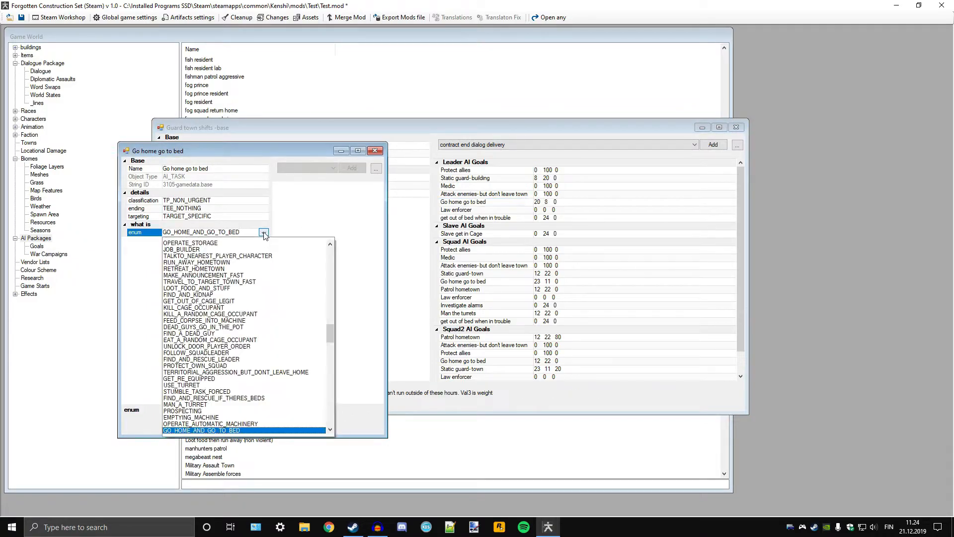
scroll(268, 341, down, 6)
scroll(267, 341, down, 20)
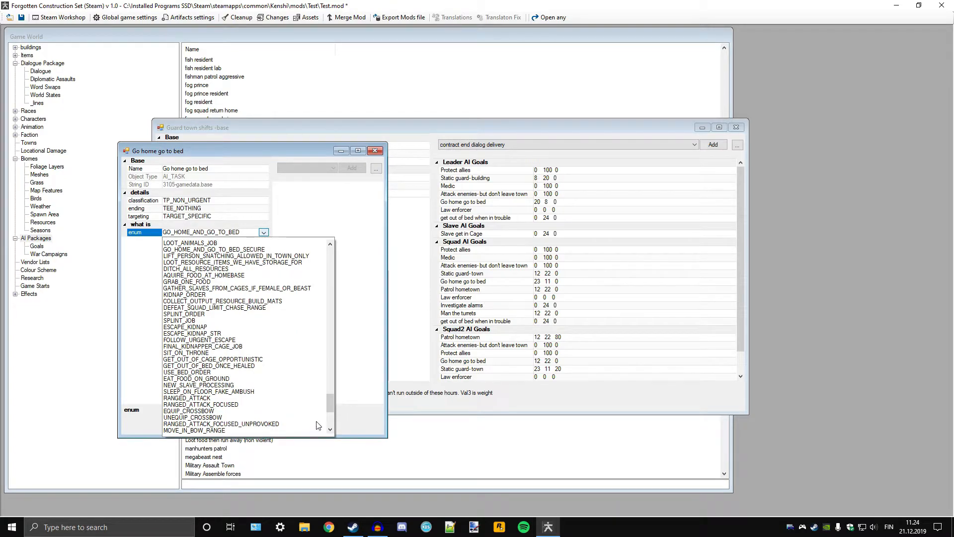
scroll(336, 405, down, 3)
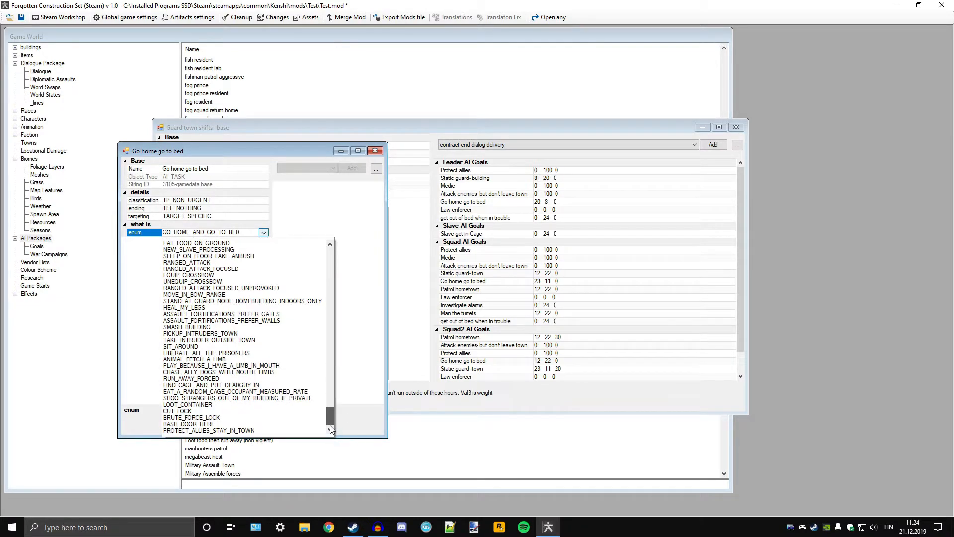
scroll(333, 415, down, 4)
Step: Examine the available enum task types from NULL_TASK through PROTECT_ALLIES_STAY_IN_TOWN without choosing another one
drag(332, 417, 337, 330)
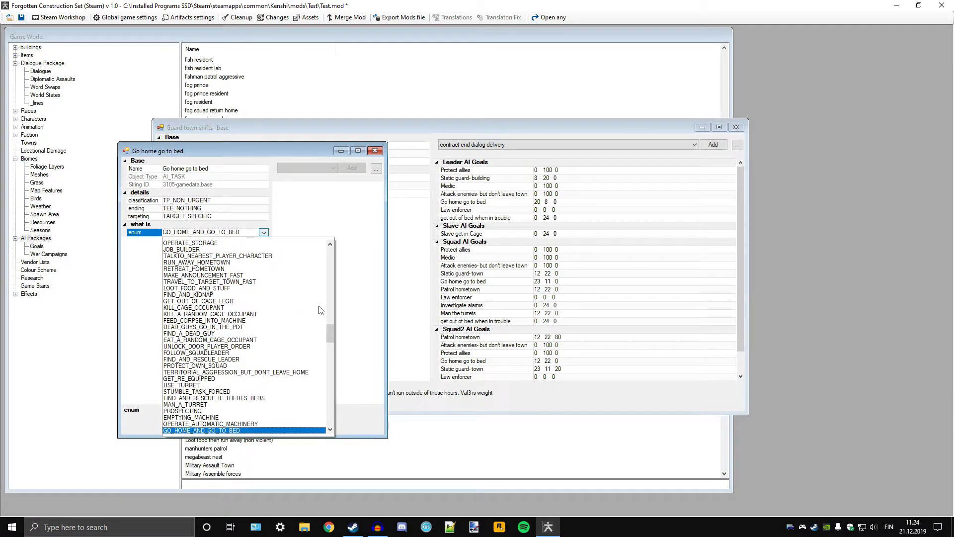
drag(336, 333, 338, 255)
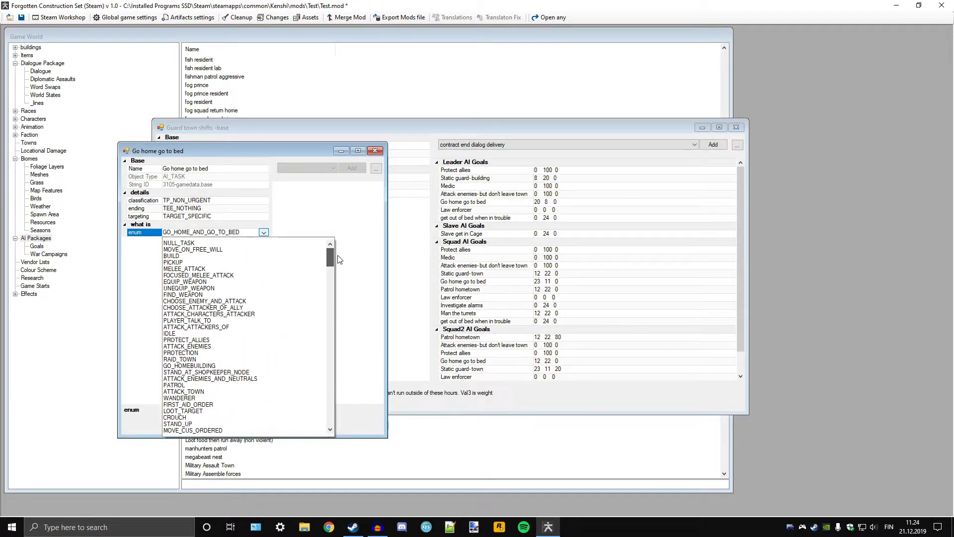
scroll(336, 259, down, 1)
drag(336, 259, 337, 252)
scroll(227, 350, down, 5)
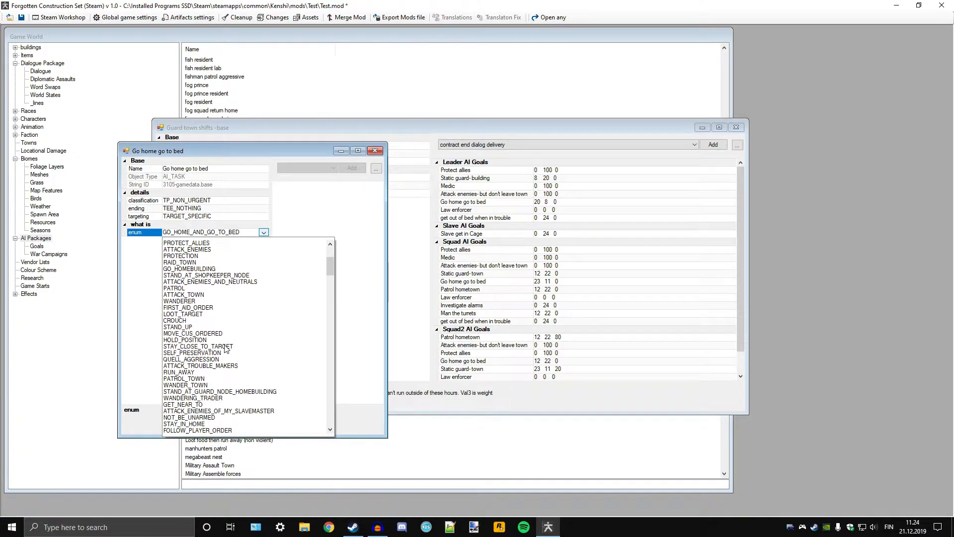
scroll(226, 349, down, 10)
scroll(320, 297, down, 1)
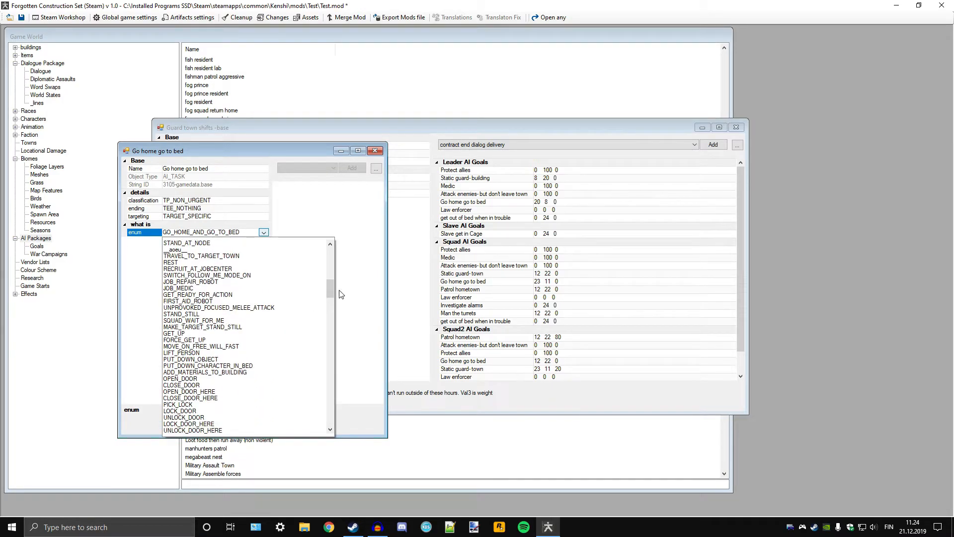
drag(333, 286, 331, 327)
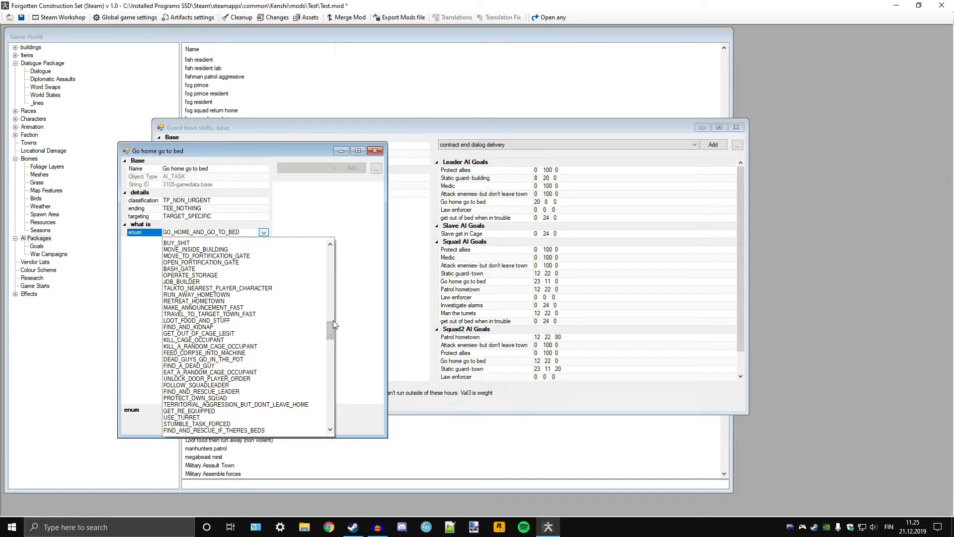
drag(329, 332, 330, 431)
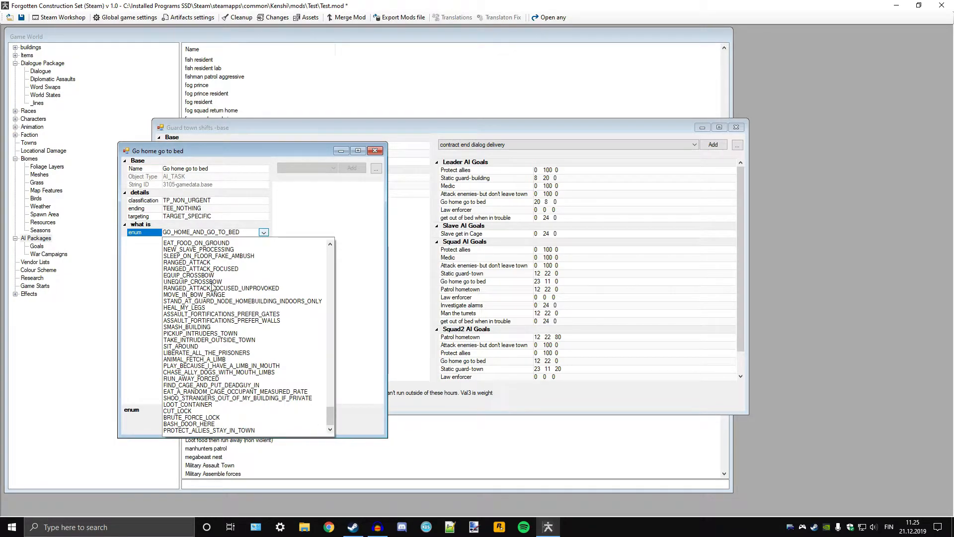
click(344, 218)
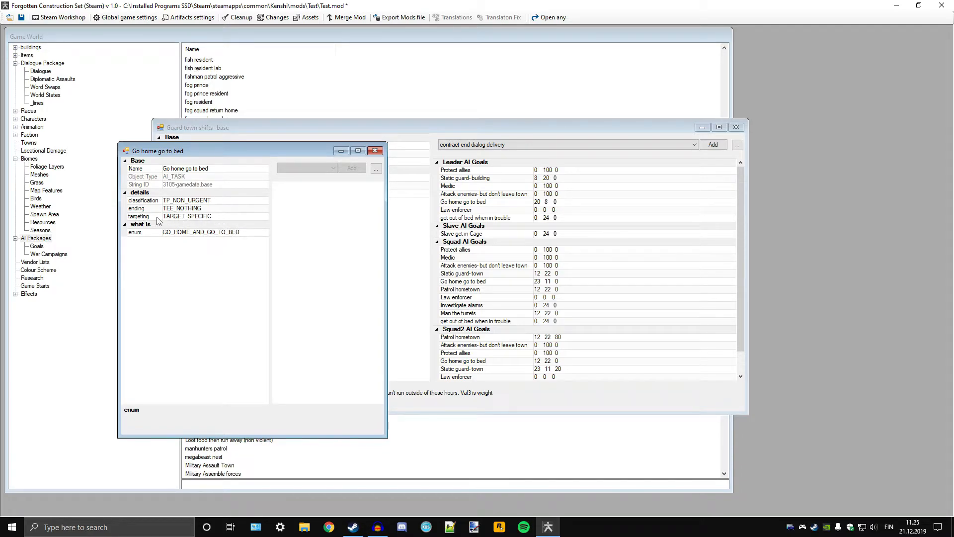
Step: Read the descriptions of the goal's targeting, ending and classification settings, and close Go home go to bed
click(224, 217)
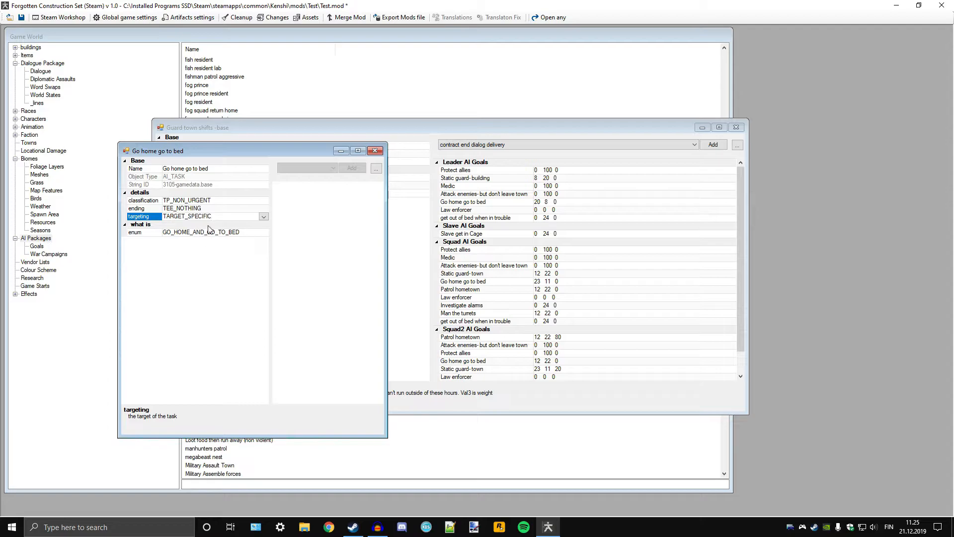
click(215, 208)
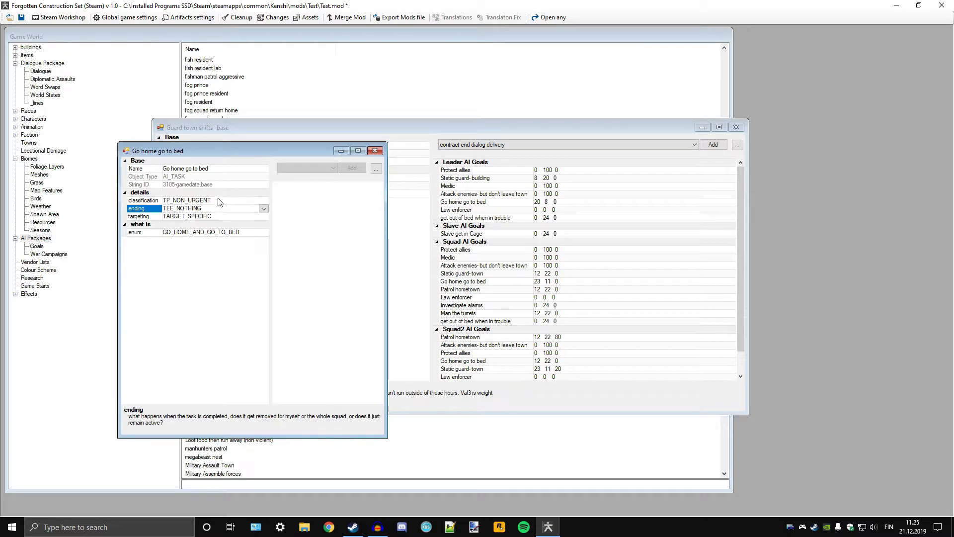
click(217, 201)
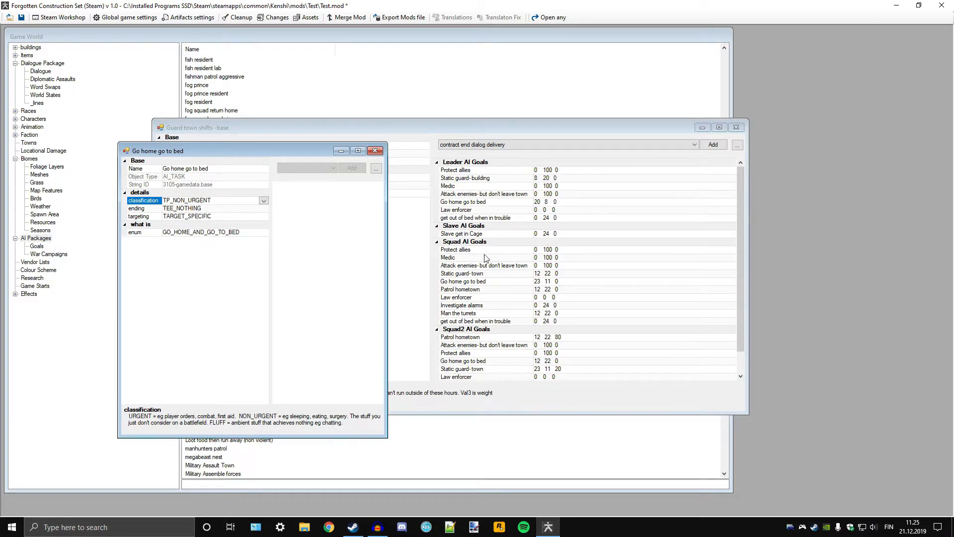
click(375, 151)
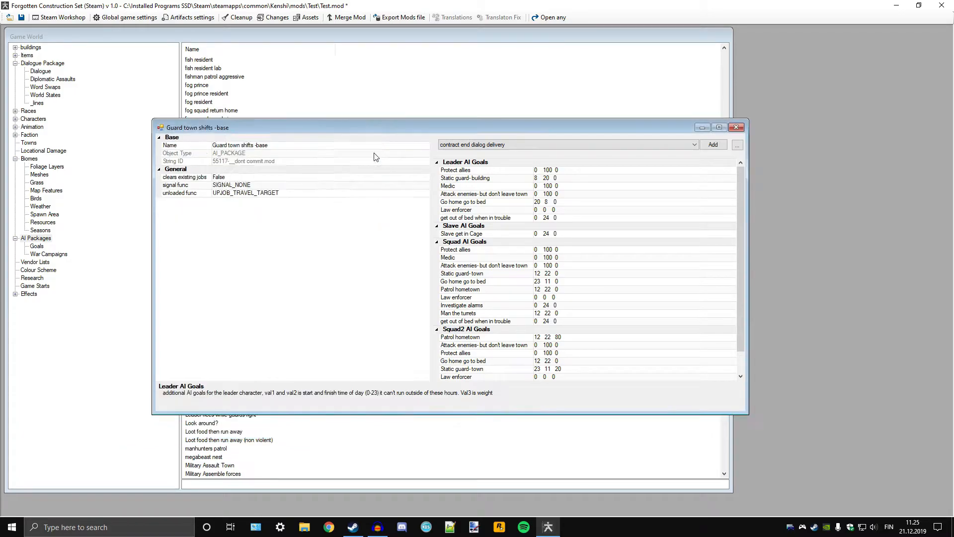
Step: Look over the Leader, Squad and Squad2 AI Goals once more and close Guard town shifts -base
scroll(568, 295, down, 1)
scroll(568, 295, up, 1)
scroll(565, 291, down, 1)
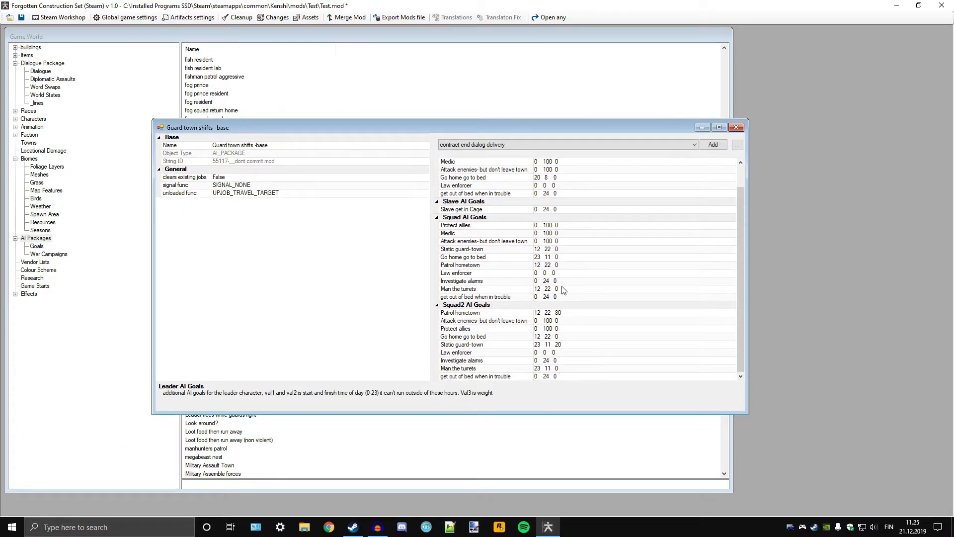
click(736, 127)
Step: Browse the War Campaigns category to examine the assaults, raids, visits and BASE campaigns it contains
click(48, 254)
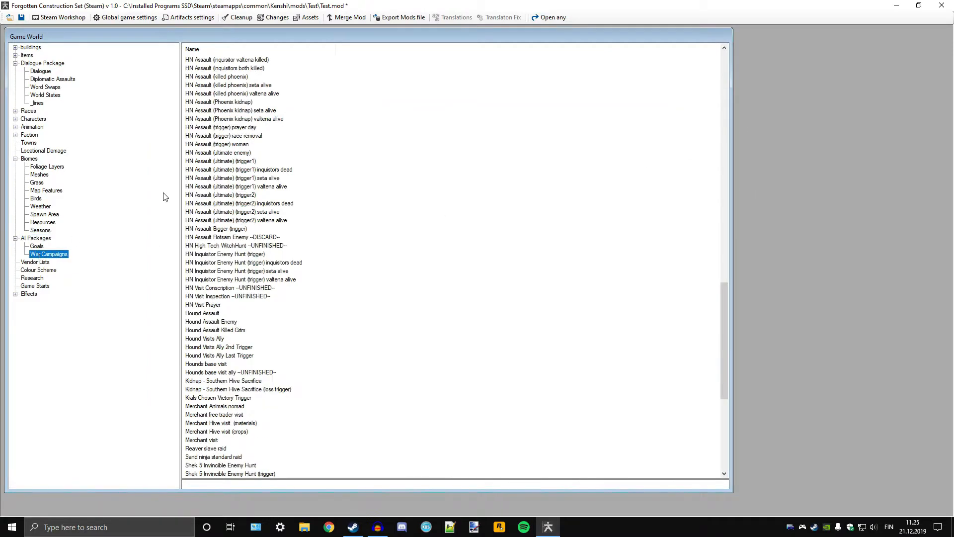
scroll(226, 192, down, 10)
scroll(226, 191, up, 20)
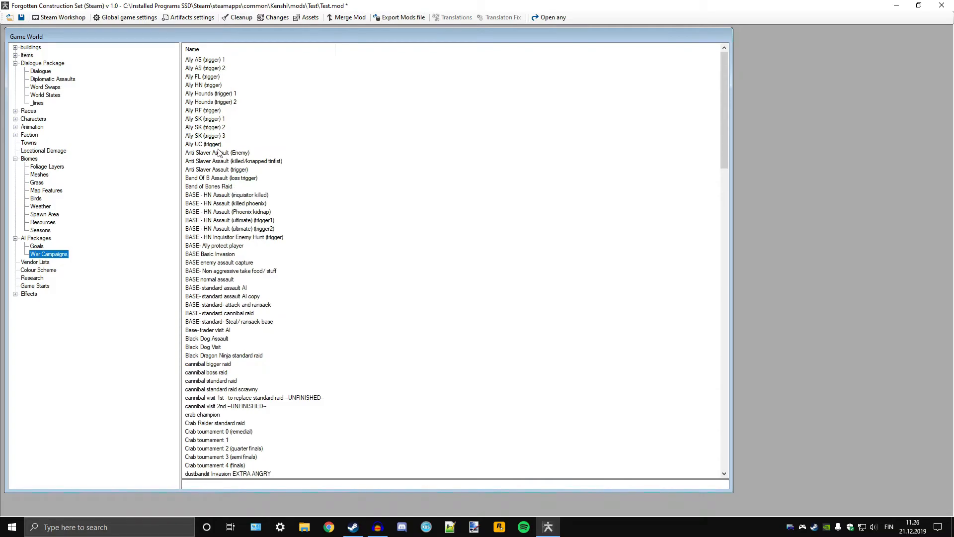
scroll(224, 186, down, 11)
scroll(225, 186, down, 20)
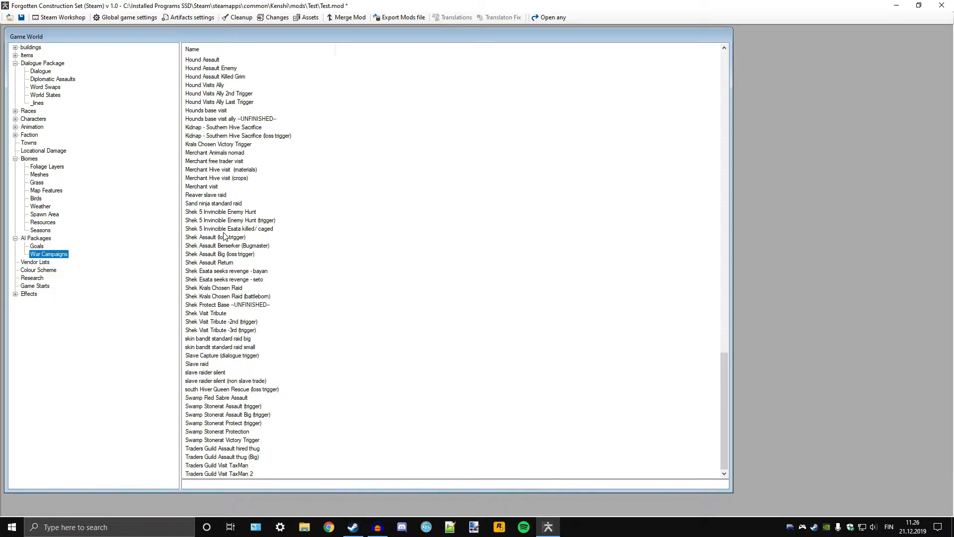
scroll(225, 236, up, 20)
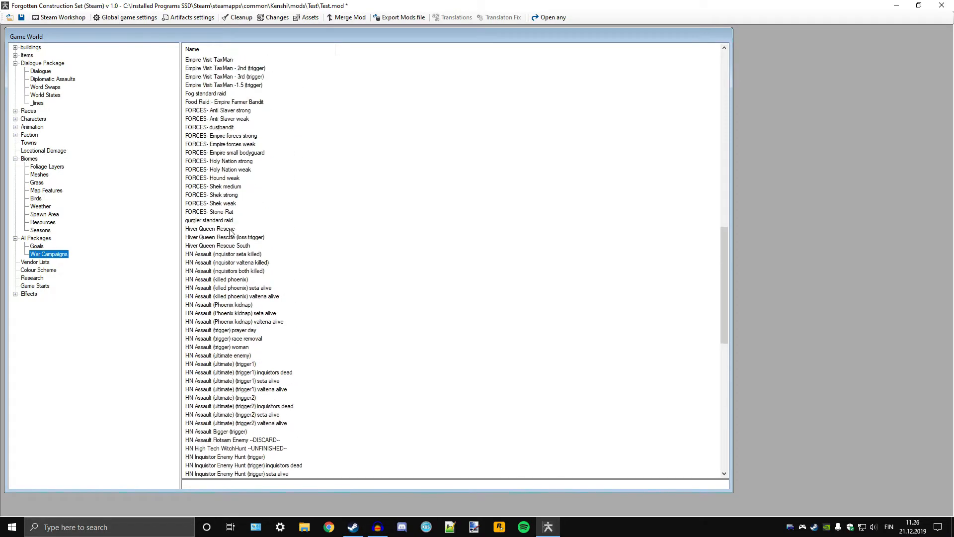
scroll(234, 229, up, 16)
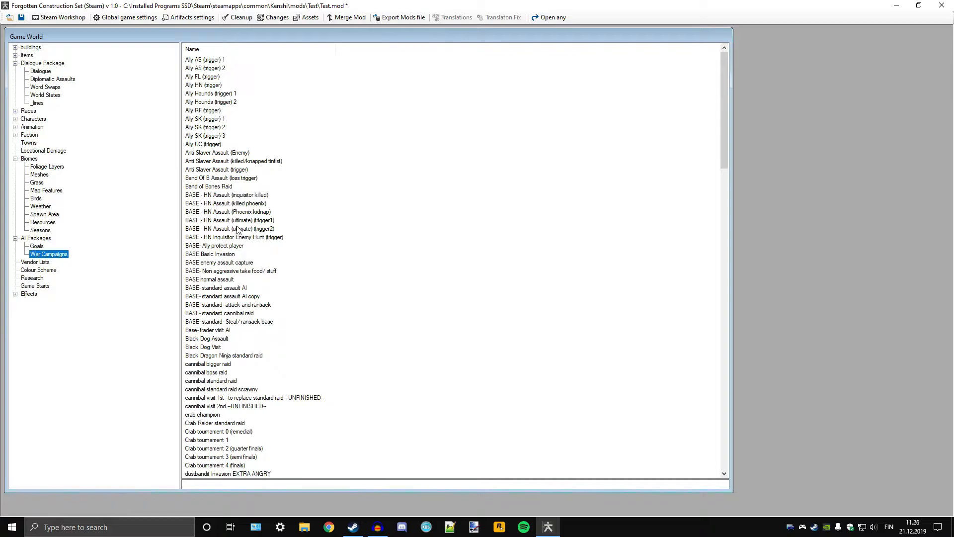
scroll(238, 230, down, 5)
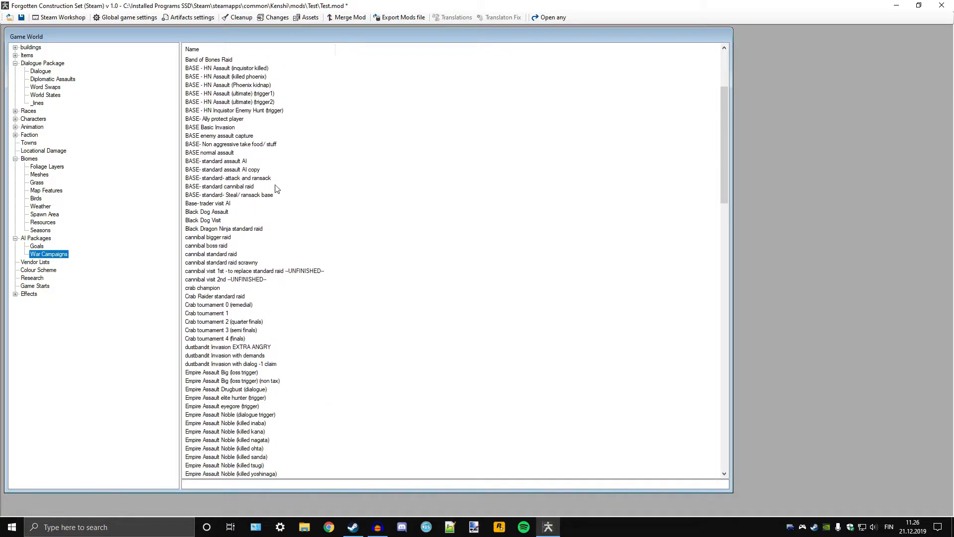
scroll(246, 175, down, 2)
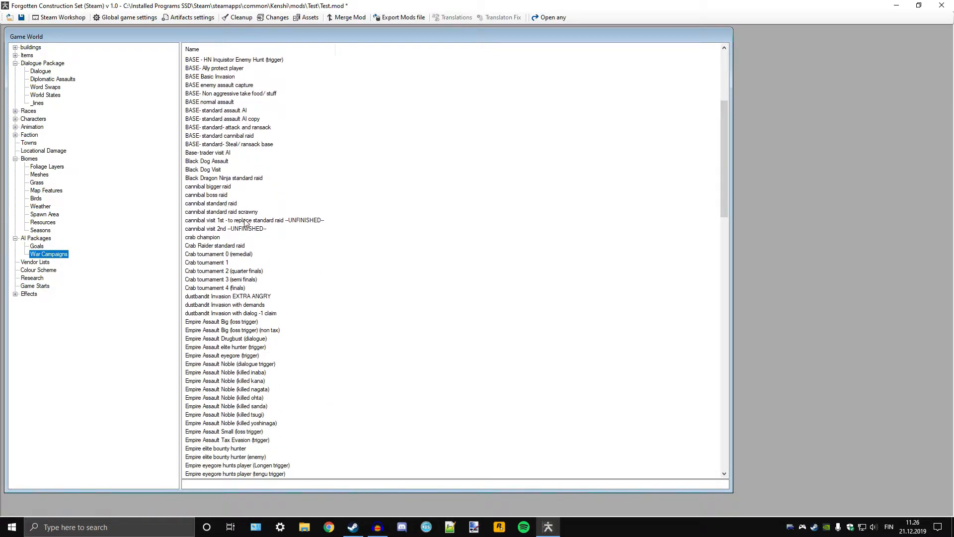
scroll(244, 302, down, 1)
scroll(244, 302, down, 2)
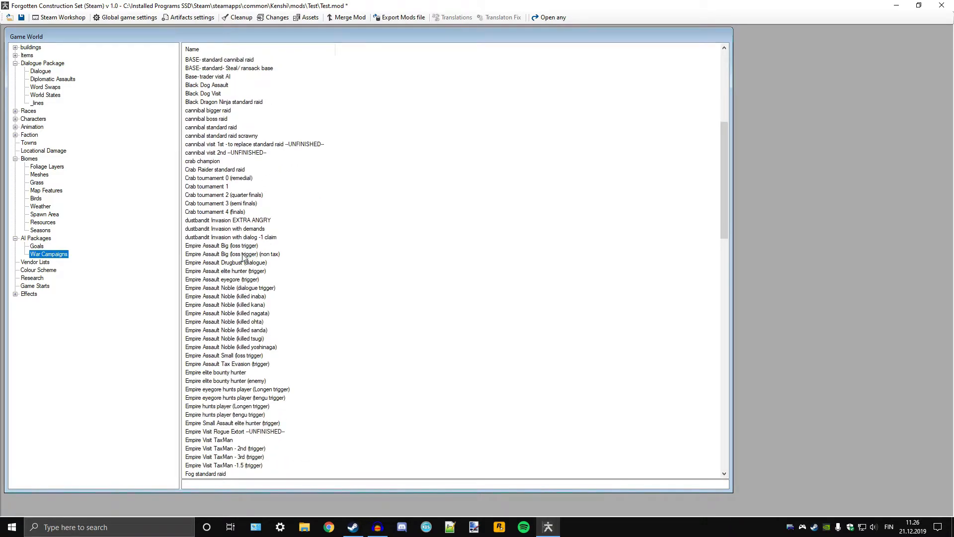
Step: Browse the Vendor Lists category to see the kinds of shop stock and loot lists it contains
click(33, 262)
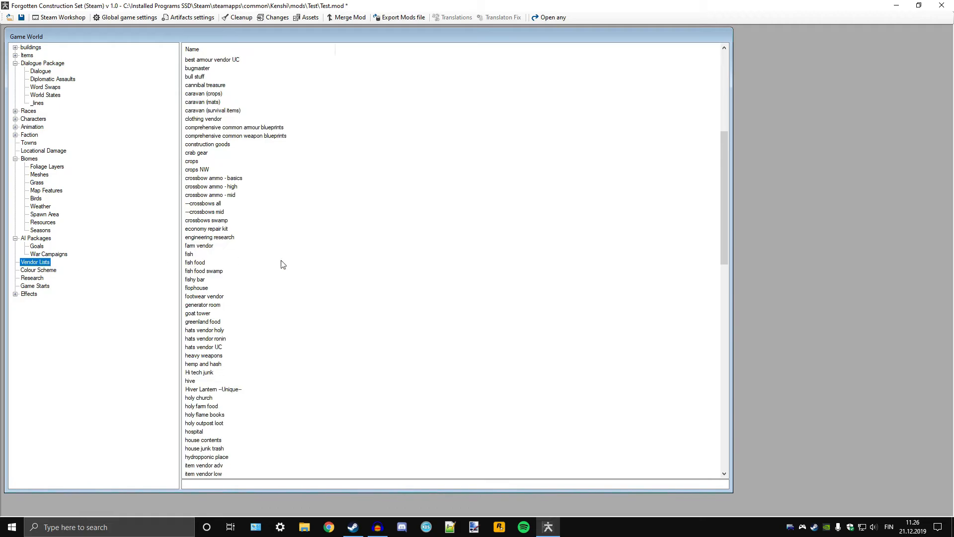
scroll(357, 302, down, 20)
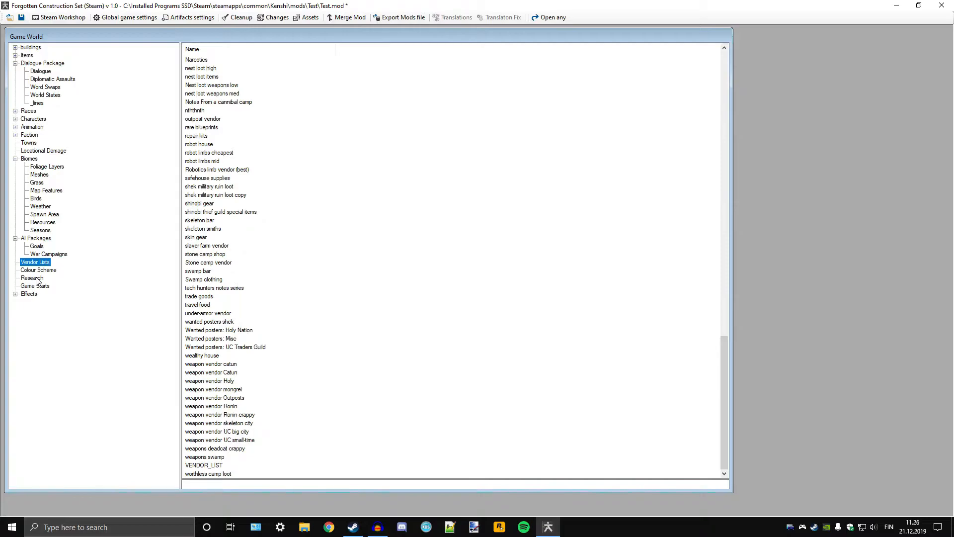
scroll(338, 314, up, 20)
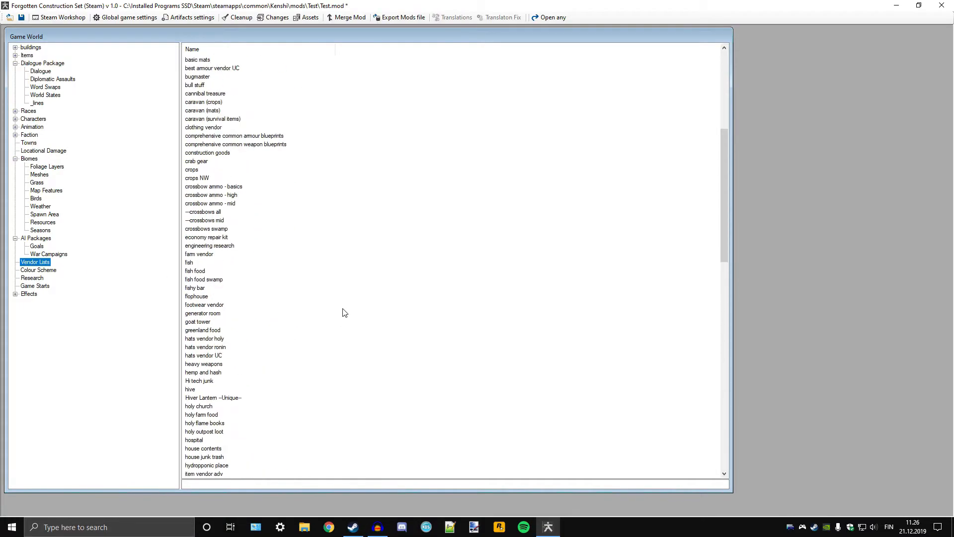
scroll(342, 312, up, 10)
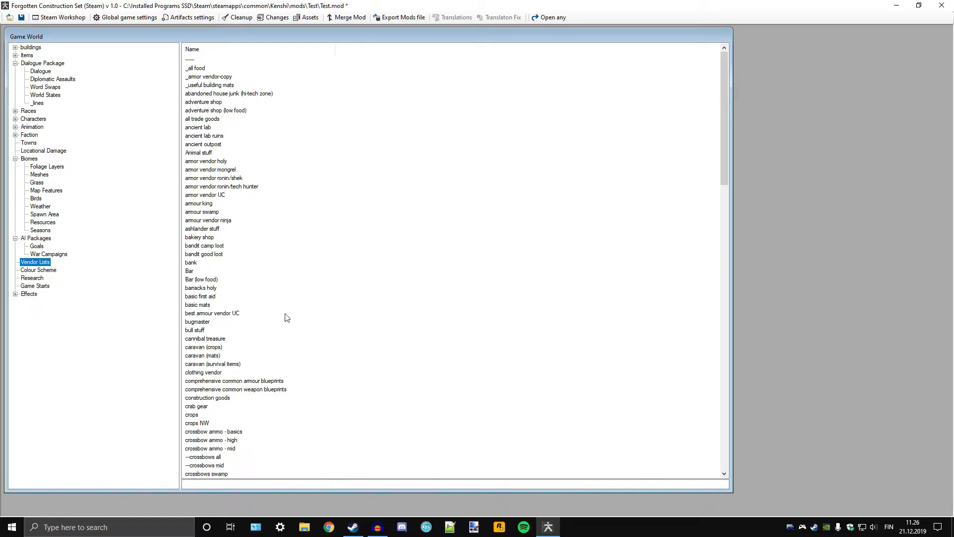
Step: Find the library ruins loot vendor list and open it to examine its items and money settings
scroll(288, 321, down, 5)
scroll(212, 214, down, 2)
scroll(213, 197, down, 15)
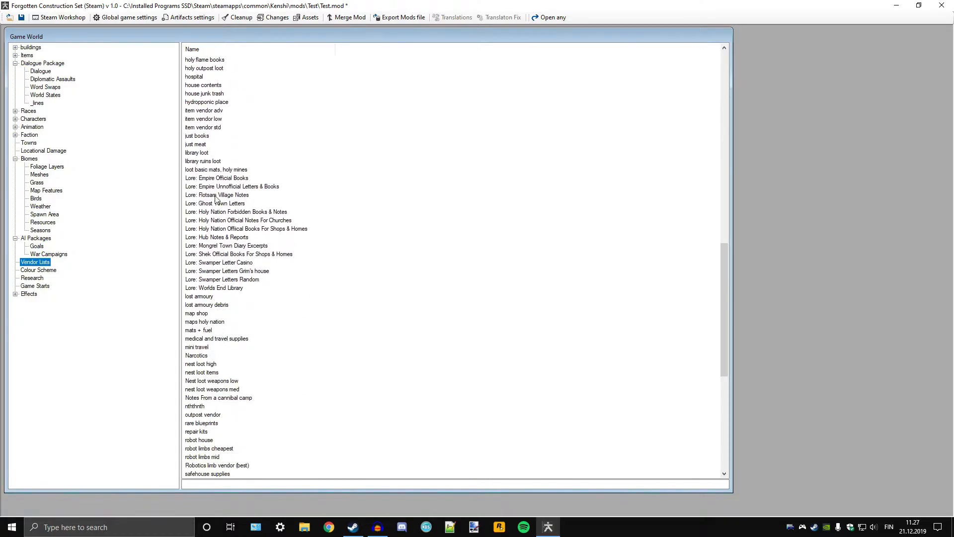
scroll(217, 199, up, 1)
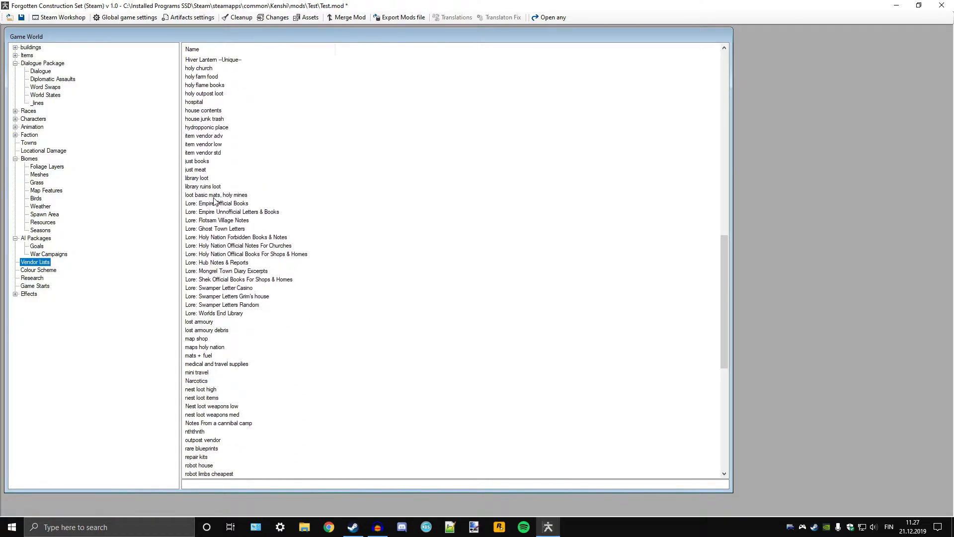
double_click(199, 187)
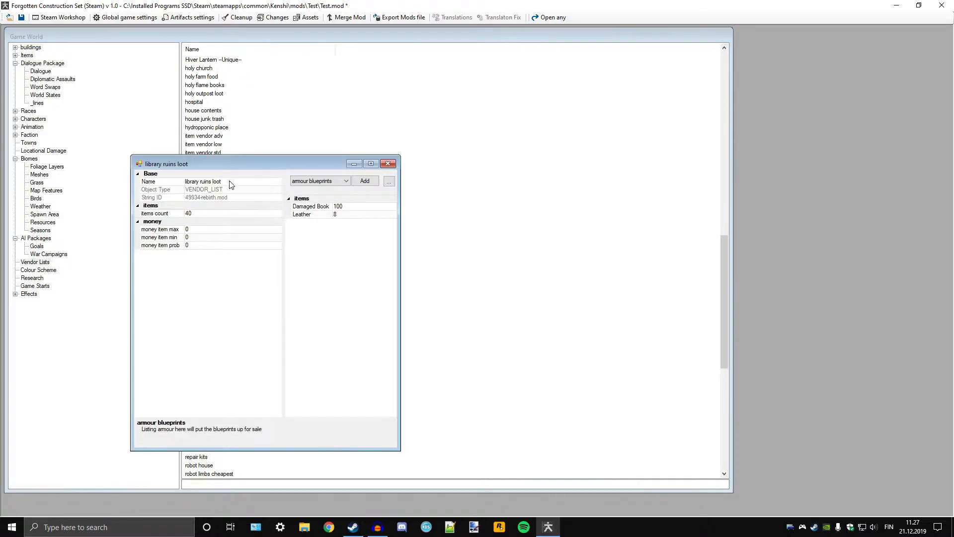
Step: Widen the library ruins loot window, check the relative chances of Damaged Book and Leather, and close it
drag(400, 214, 631, 229)
click(496, 206)
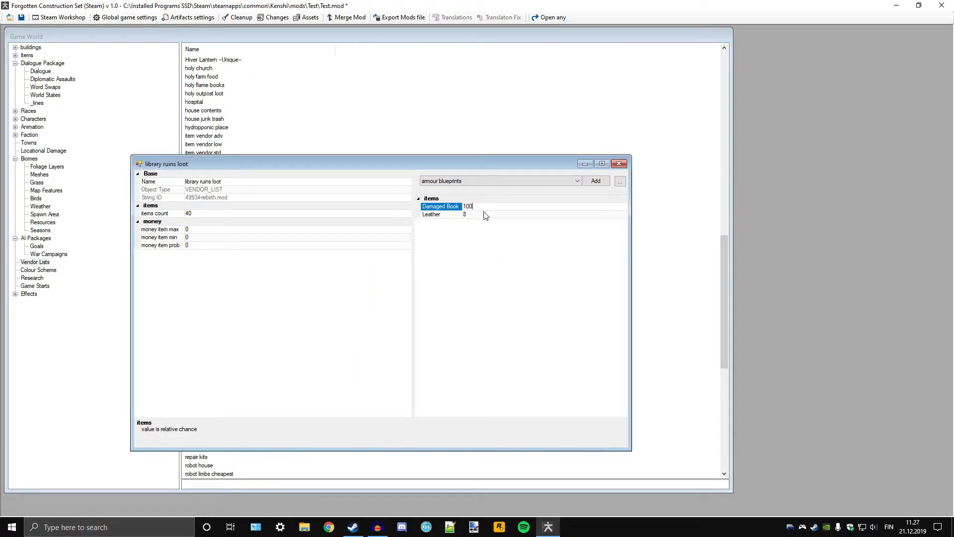
click(482, 215)
click(484, 208)
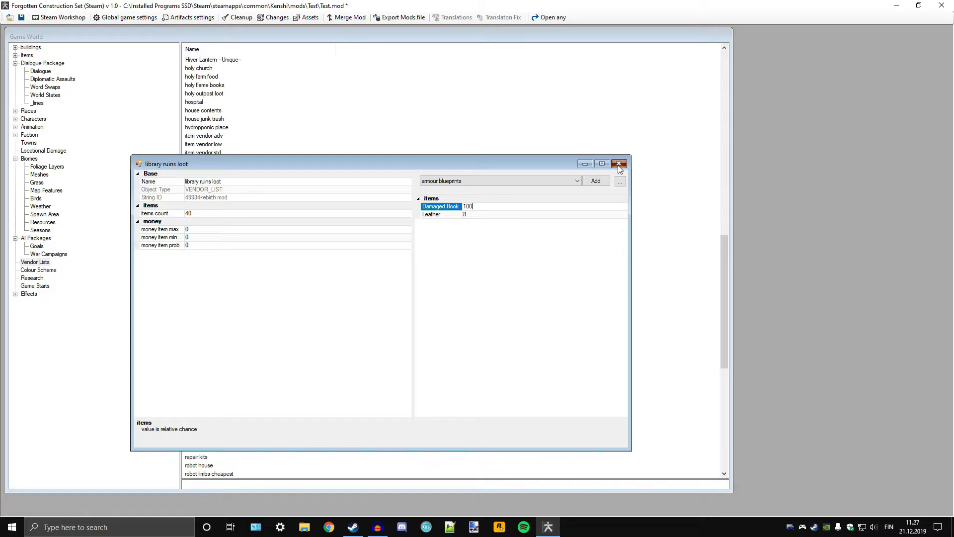
click(619, 164)
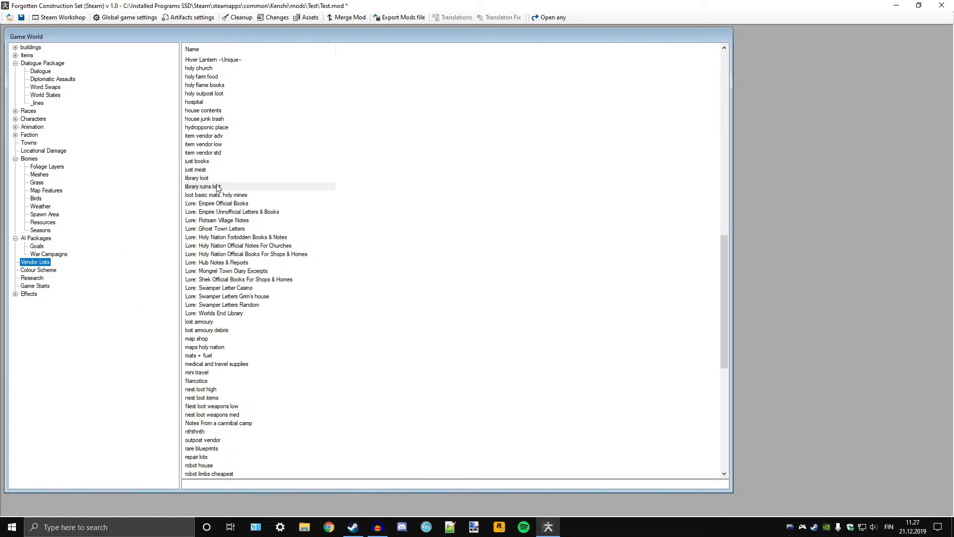
Step: Open the just meat vendor list, examine its Dried Meat and Raw Meat chances, and close it
double_click(200, 170)
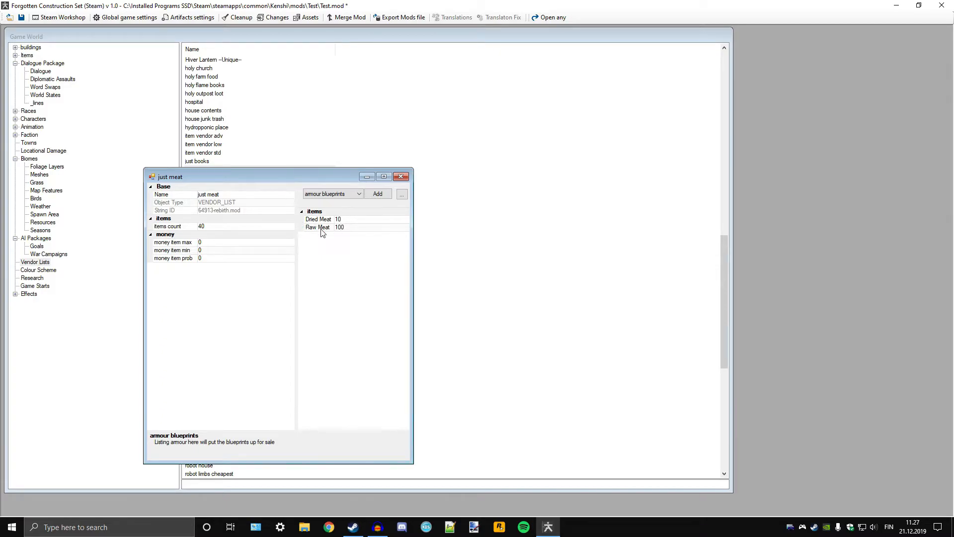
drag(483, 177, 519, 176)
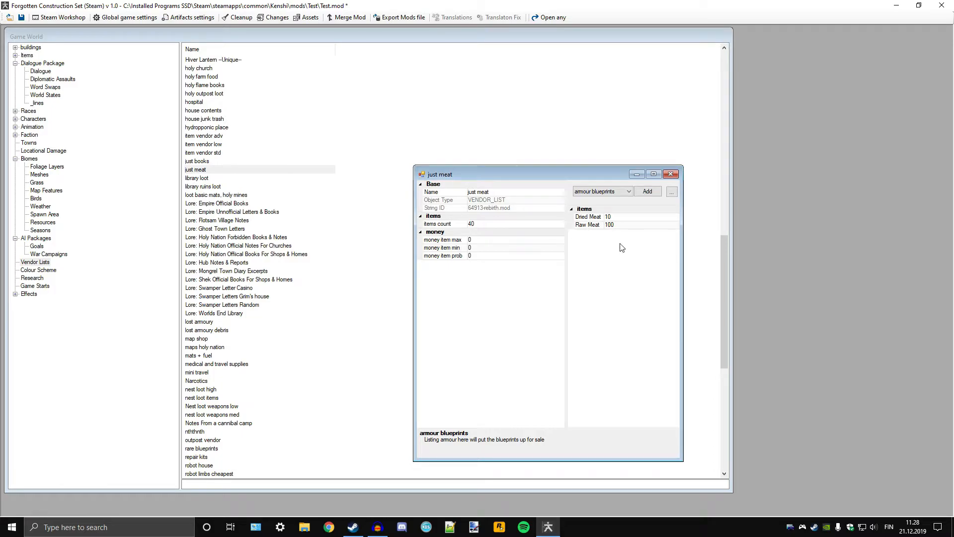
click(671, 174)
Step: Open the trade goods vendor list in an enlarged window, examine its item chances and money settings, and close it
scroll(348, 318, down, 13)
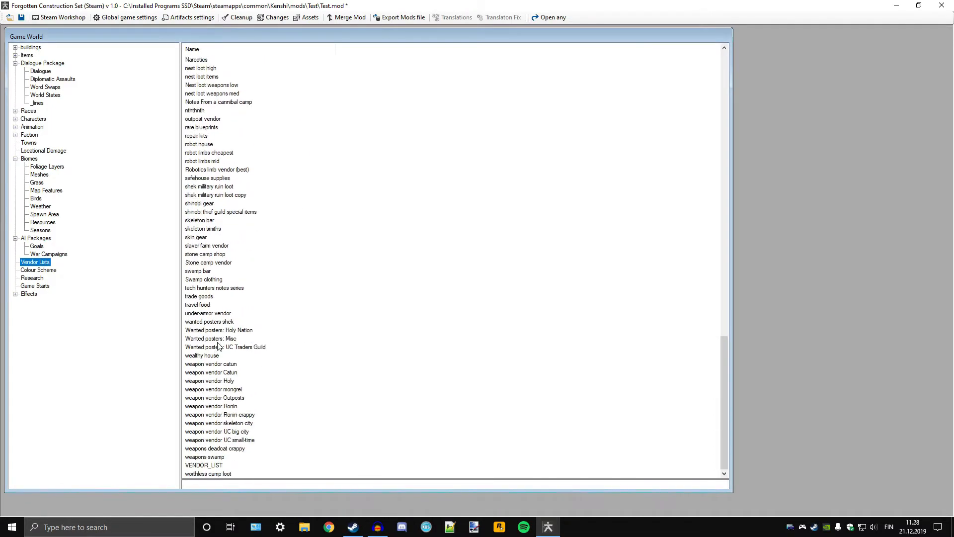
double_click(207, 297)
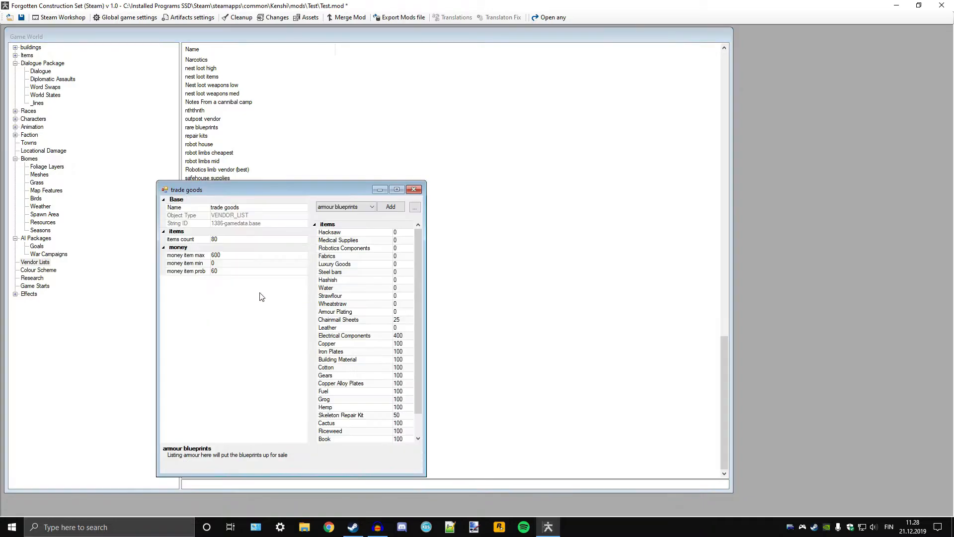
drag(426, 270, 731, 224)
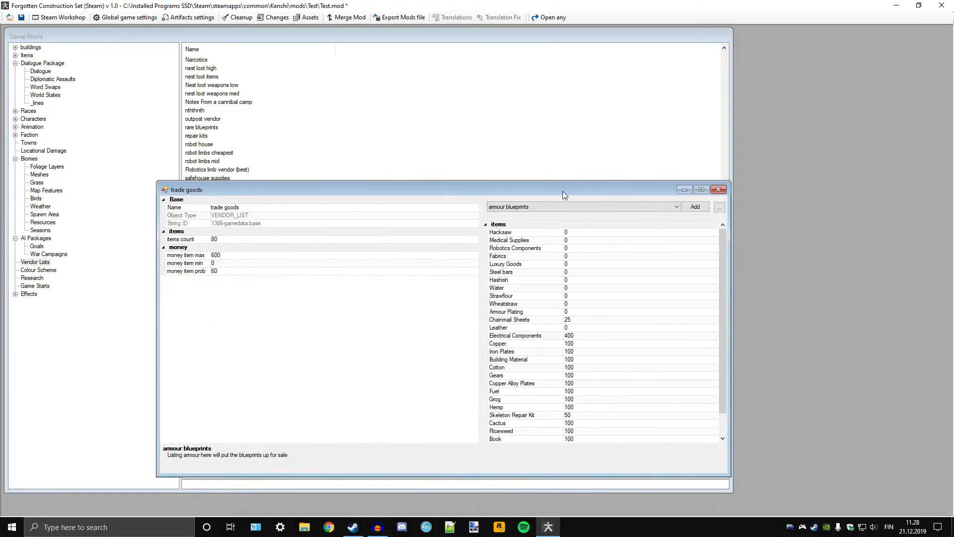
drag(548, 189, 639, 121)
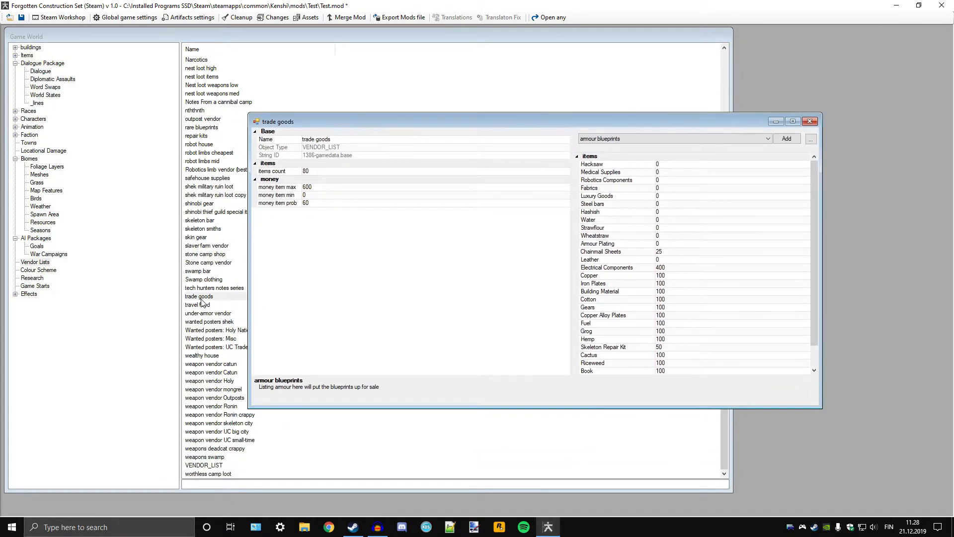
scroll(625, 283, down, 1)
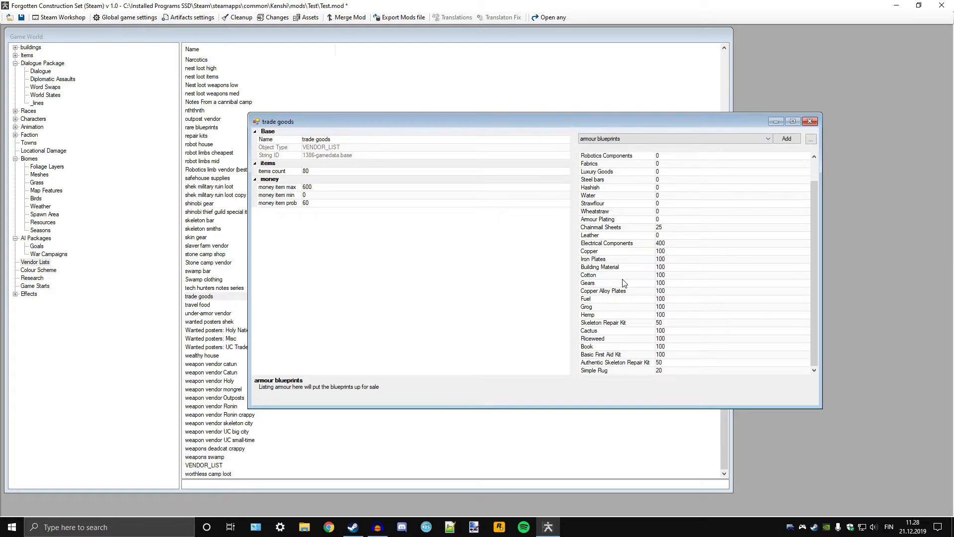
scroll(637, 287, up, 1)
scroll(634, 231, down, 1)
scroll(652, 246, up, 1)
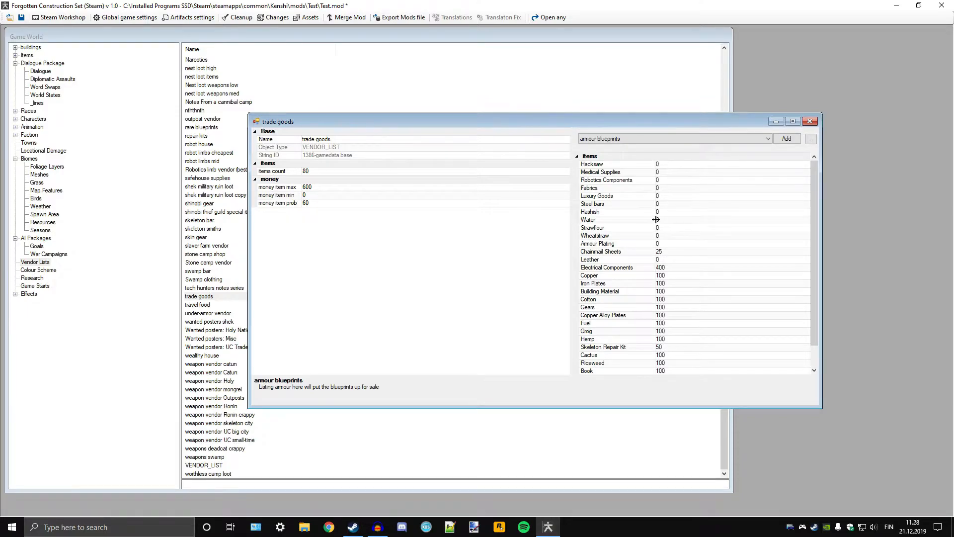
scroll(656, 219, down, 1)
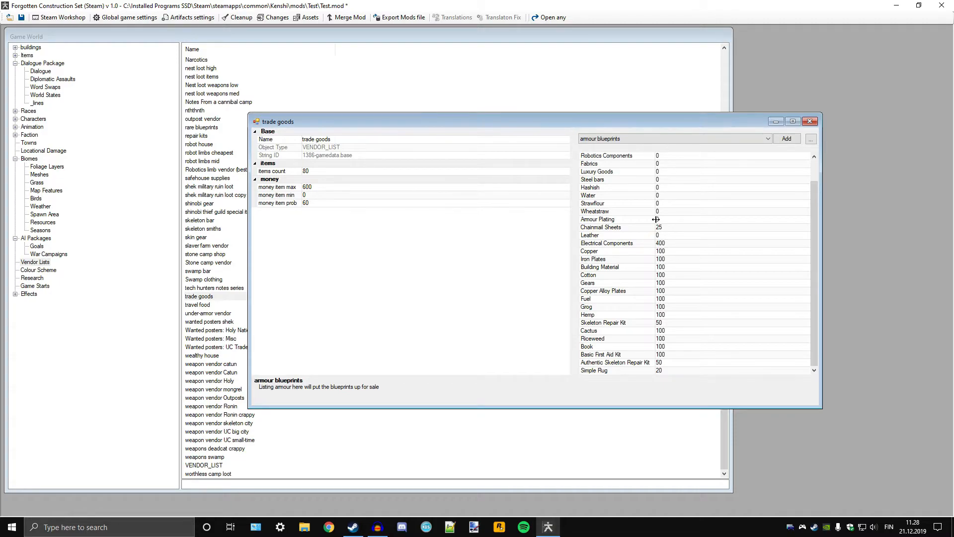
scroll(622, 249, up, 1)
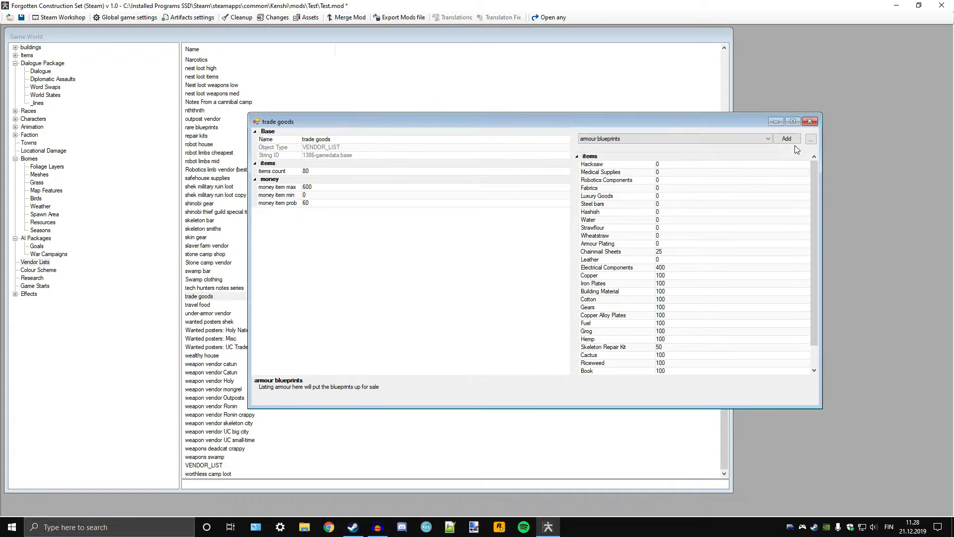
click(812, 123)
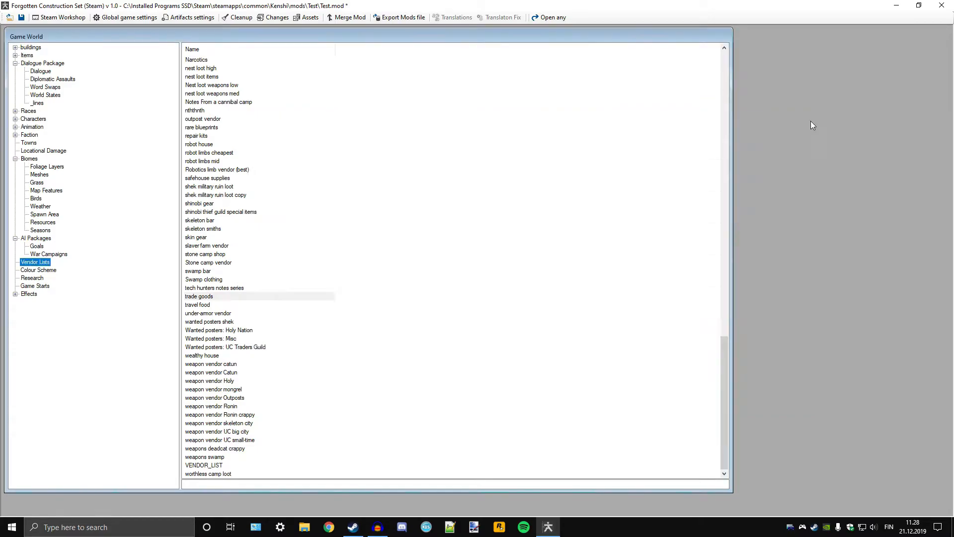
Step: Browse through the vendor lists again to review the shop stock, lore book and loot entries
scroll(305, 409, up, 20)
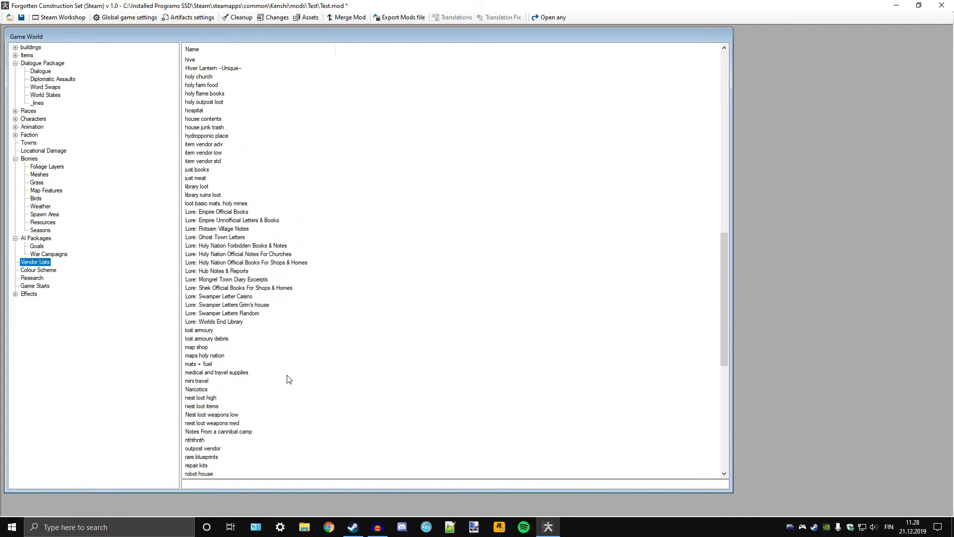
scroll(374, 351, down, 20)
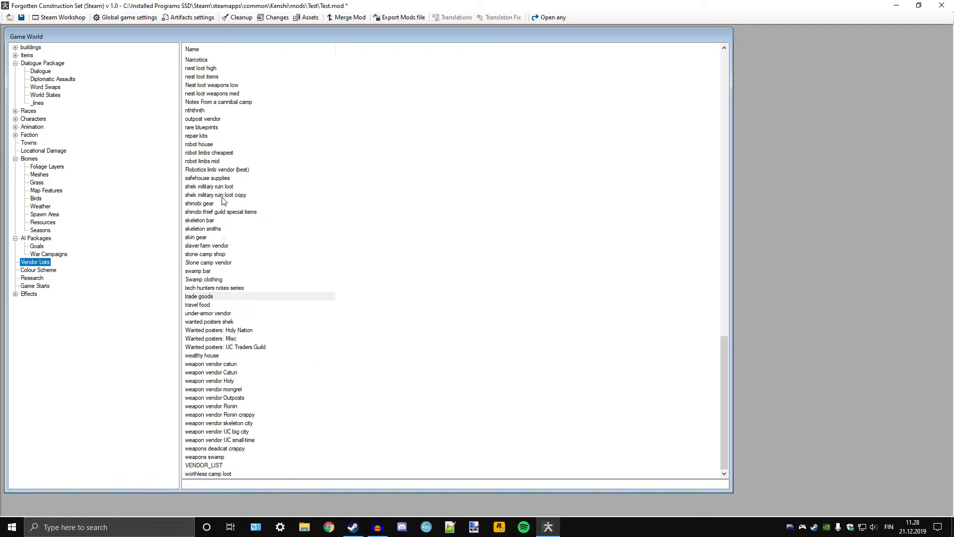
scroll(222, 199, up, 20)
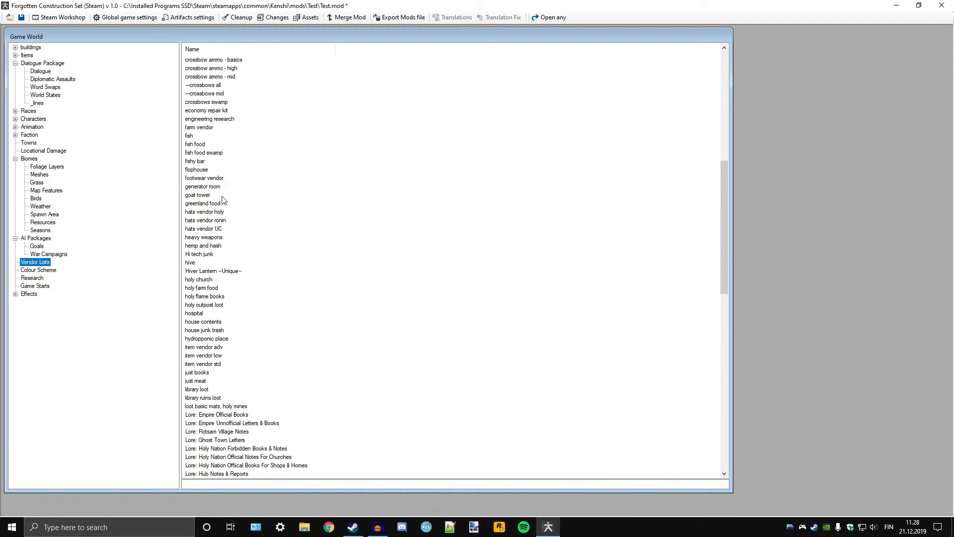
scroll(222, 200, up, 5)
scroll(273, 308, down, 9)
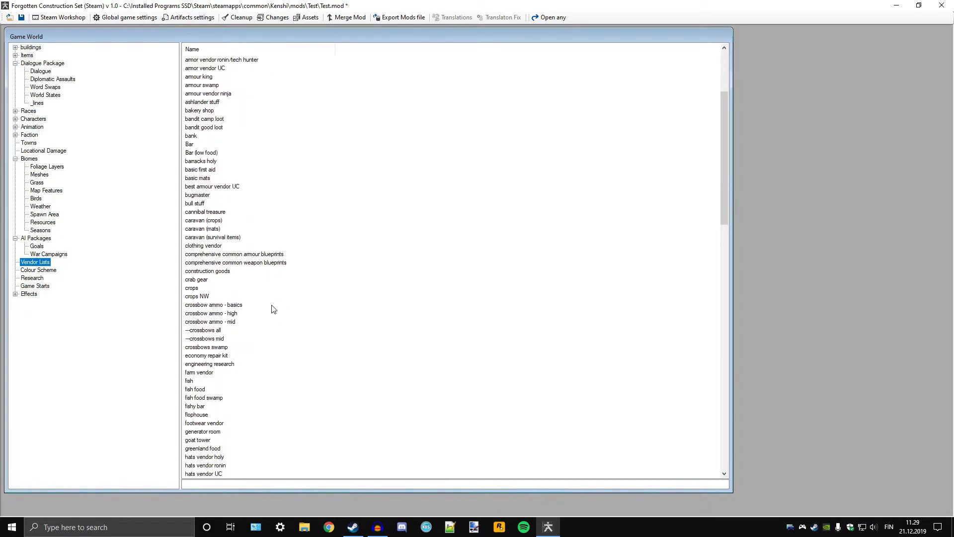
scroll(274, 298, down, 12)
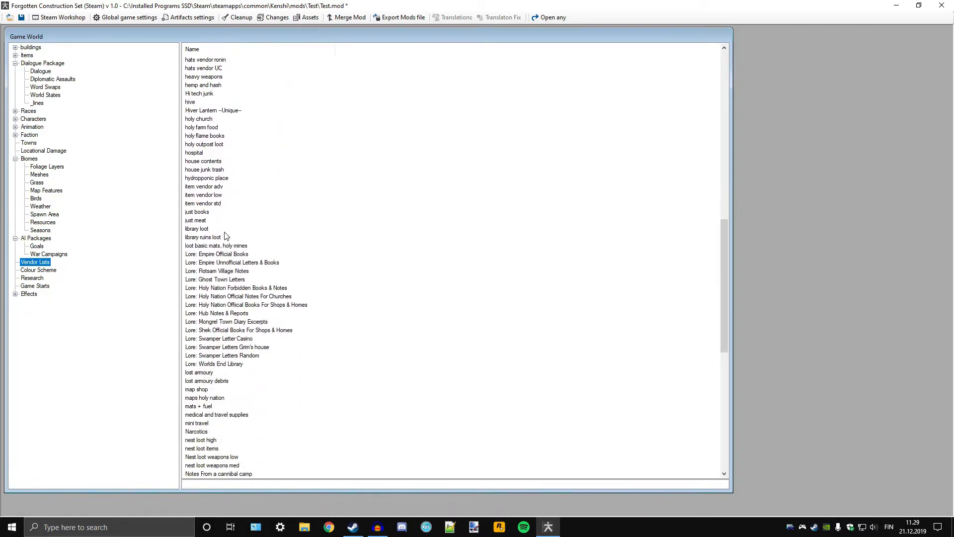
scroll(232, 254, down, 2)
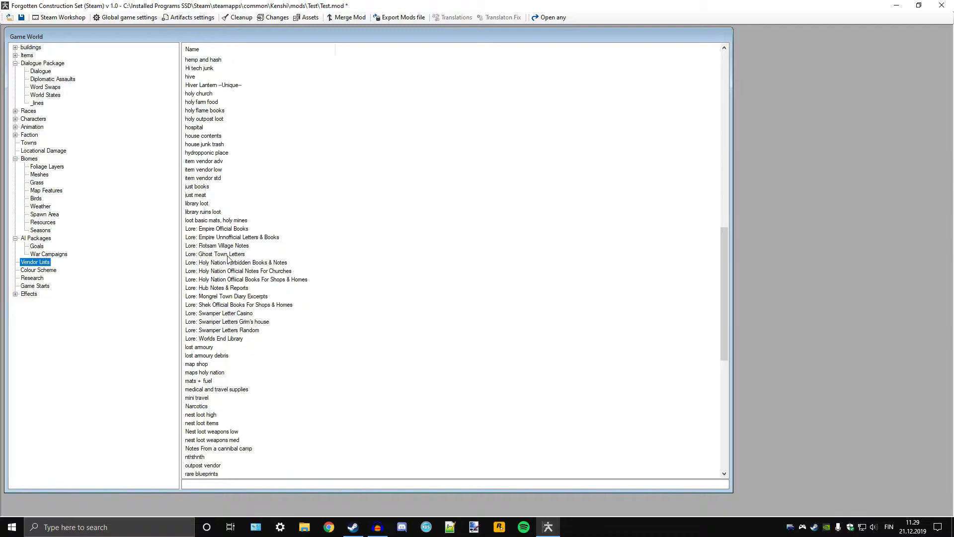
scroll(214, 276, down, 9)
scroll(258, 279, up, 9)
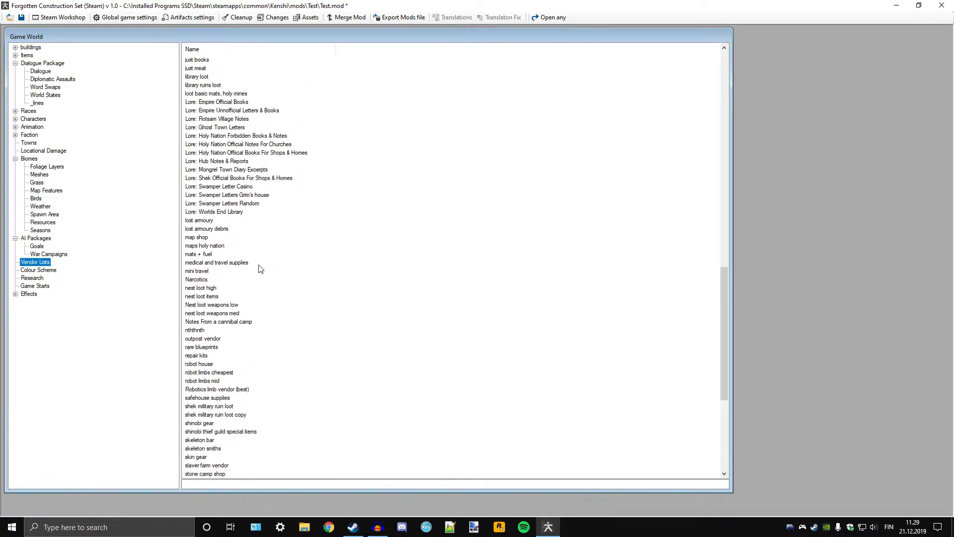
scroll(259, 268, up, 5)
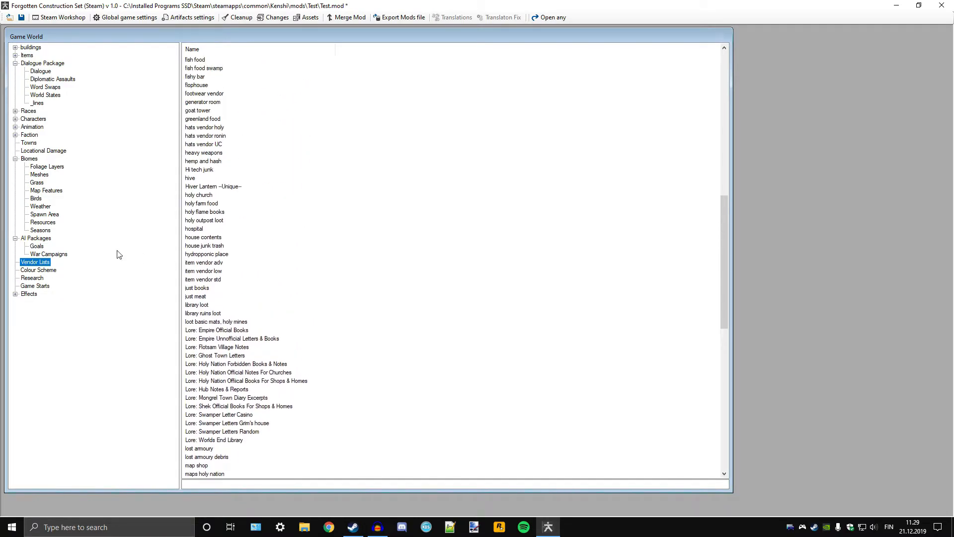
scroll(312, 282, up, 13)
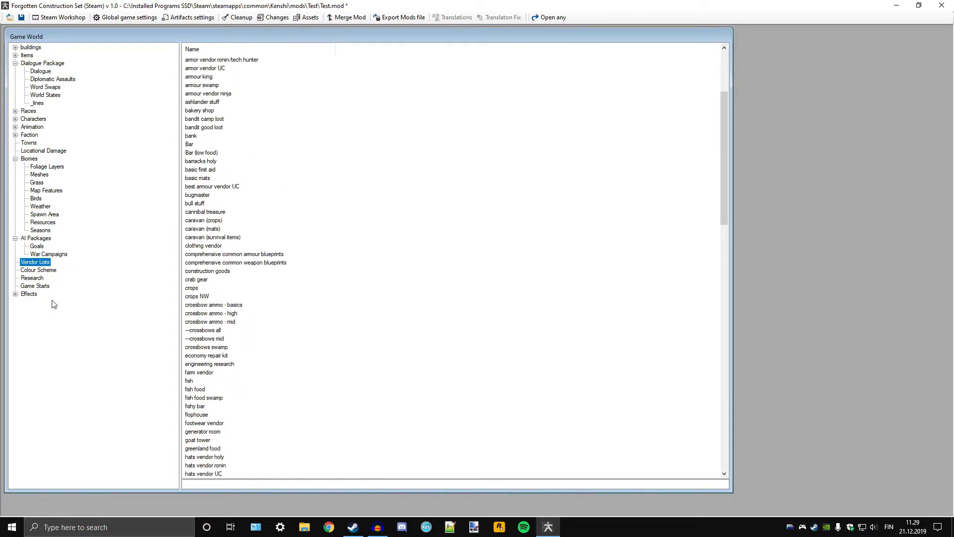
Step: Switch to the Colour Scheme category and look over its faction, hair and clothing colour entries
click(40, 271)
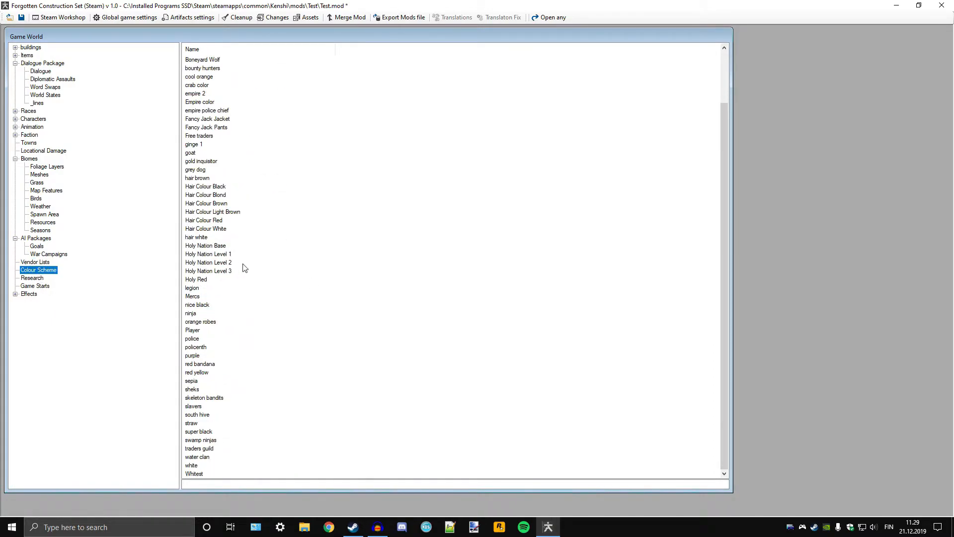
click(31, 263)
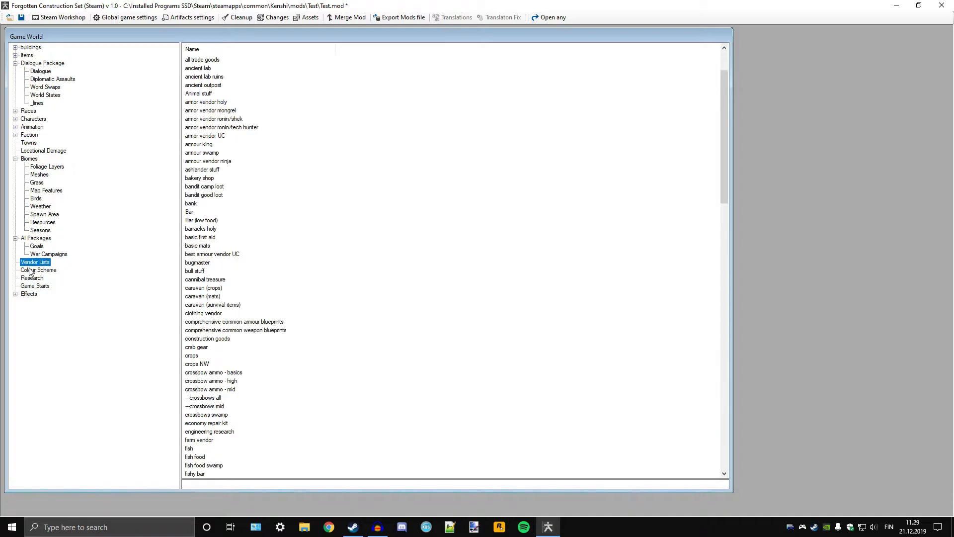
click(29, 270)
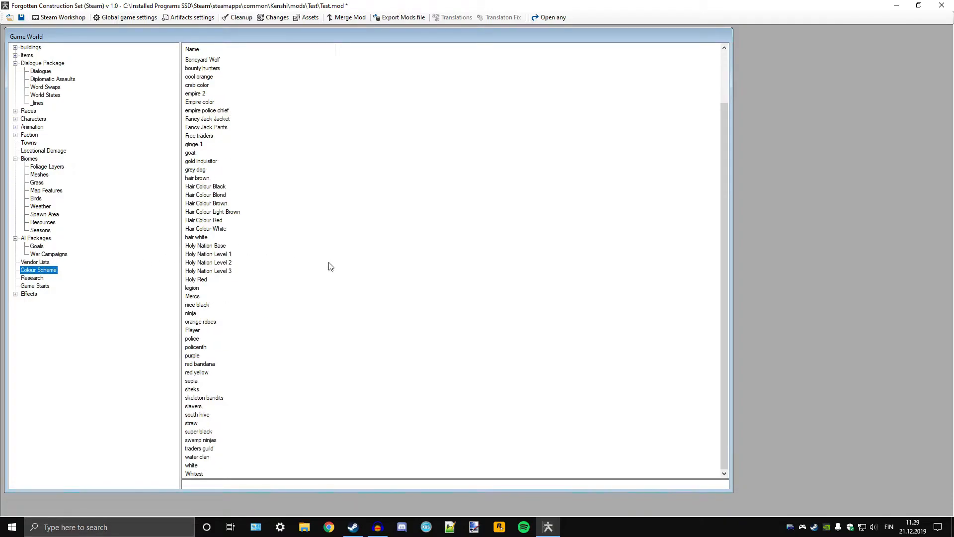
scroll(388, 266, up, 3)
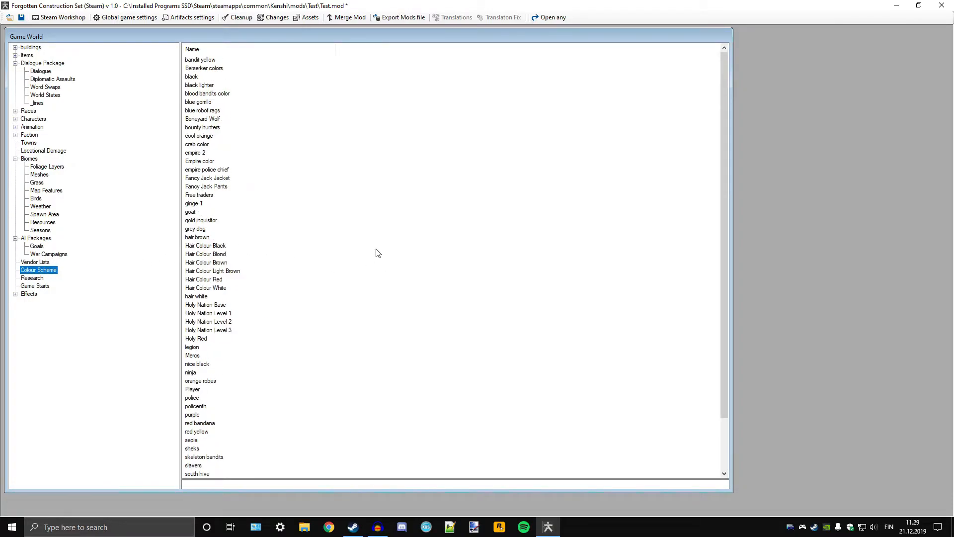
right_click(543, 237)
click(503, 262)
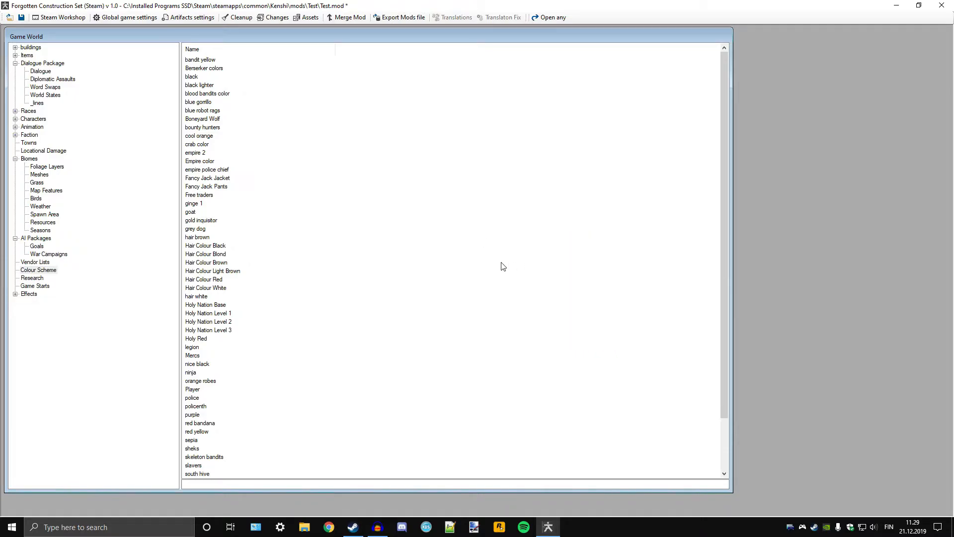
Step: Open the hair brown colour scheme to examine its two colour values, close it and review the remaining schemes
double_click(219, 237)
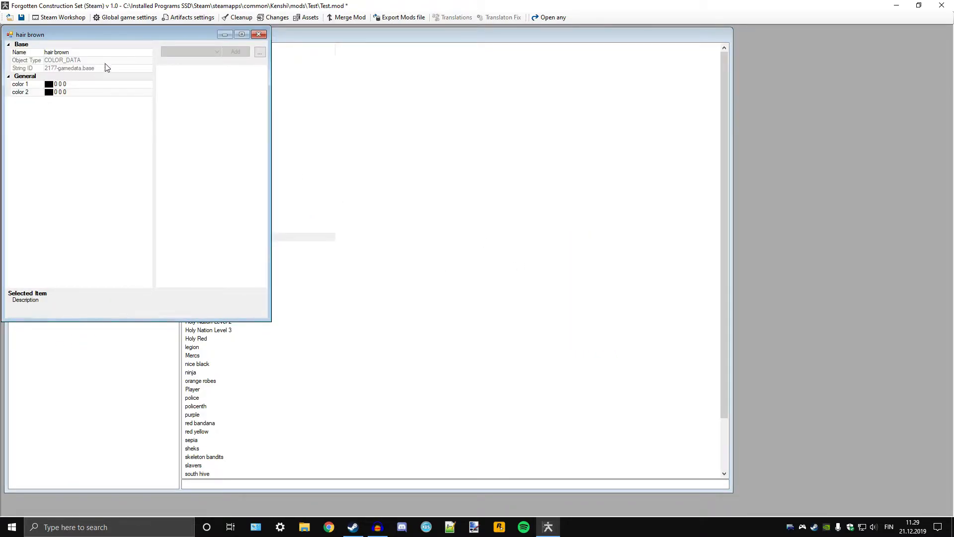
click(259, 34)
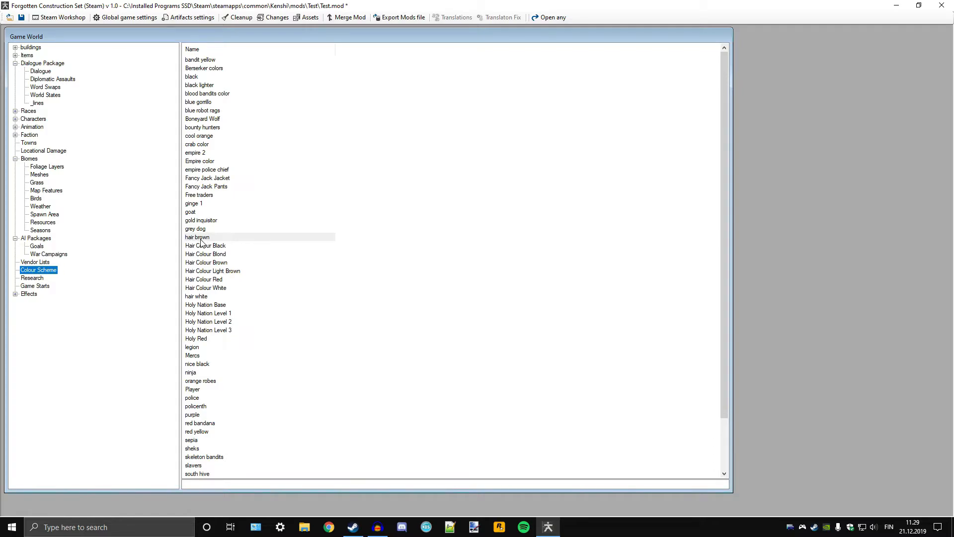
scroll(214, 249, down, 3)
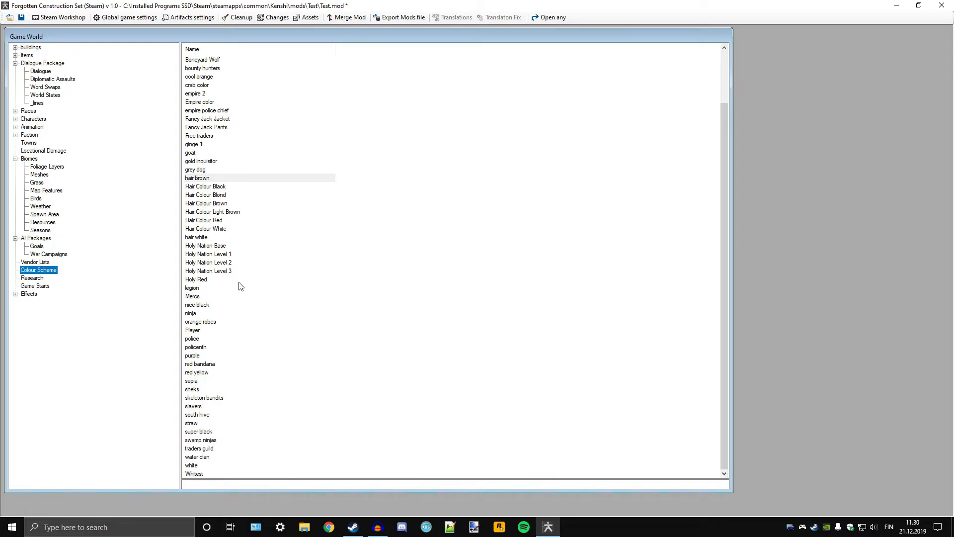
scroll(245, 291, up, 3)
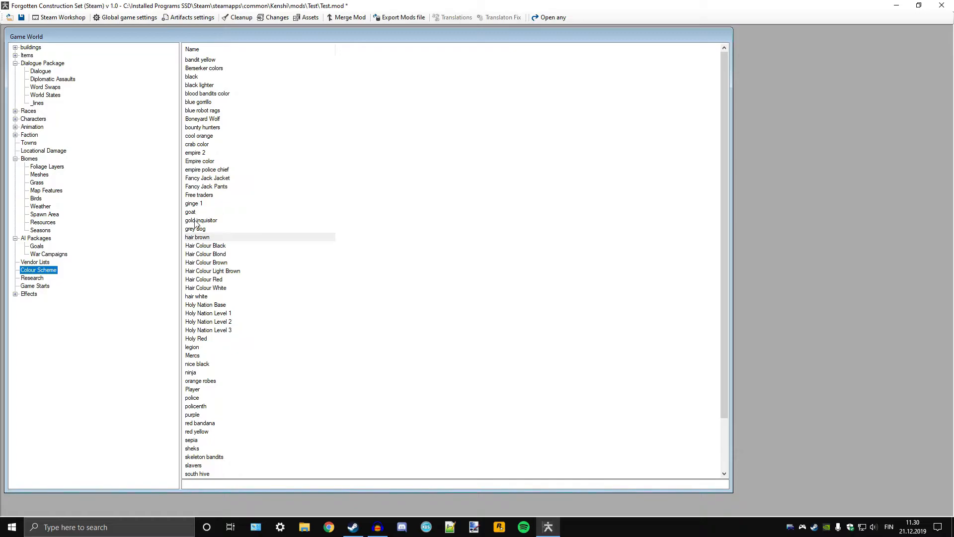
Step: Switch to the Research category and look over its technology, training and building entries
click(33, 278)
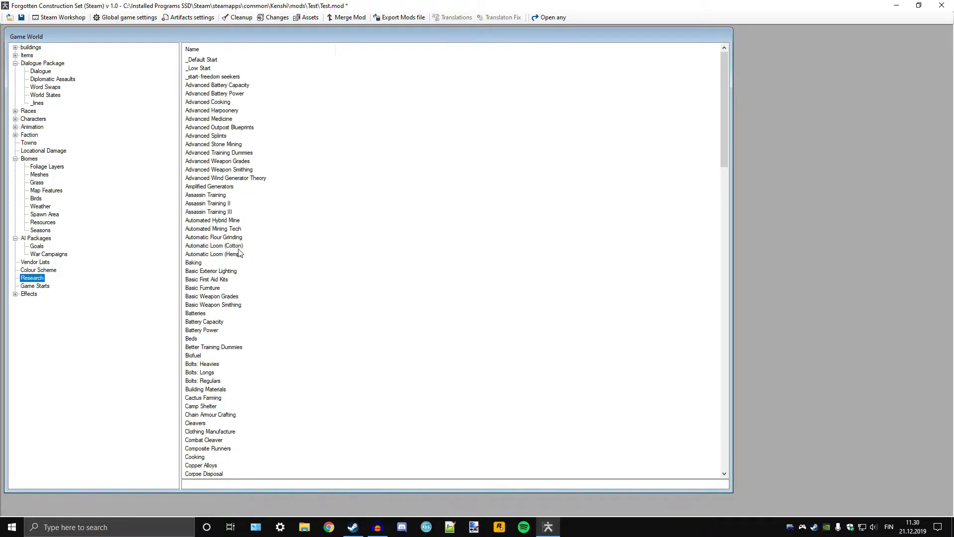
scroll(273, 300, down, 7)
scroll(273, 300, down, 20)
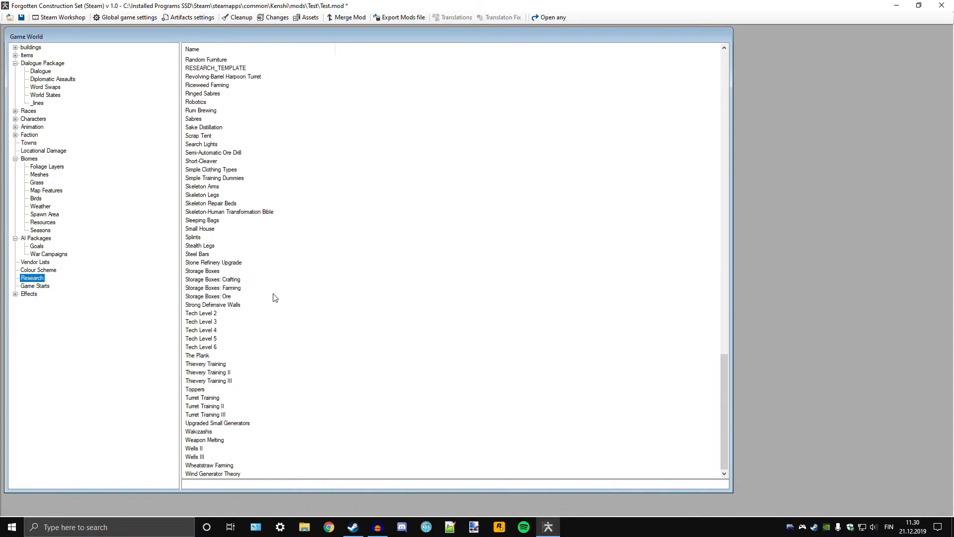
scroll(273, 297, up, 20)
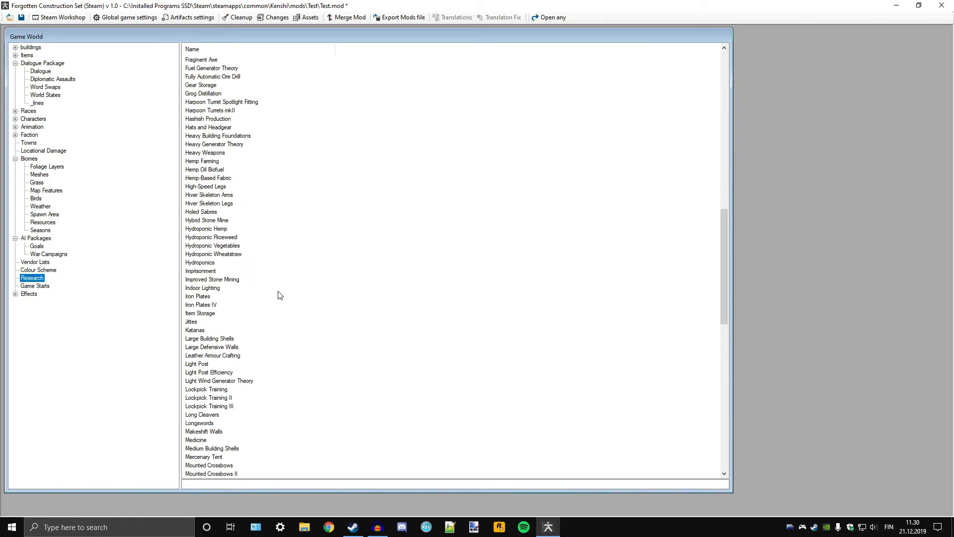
scroll(223, 293, down, 20)
scroll(222, 298, down, 13)
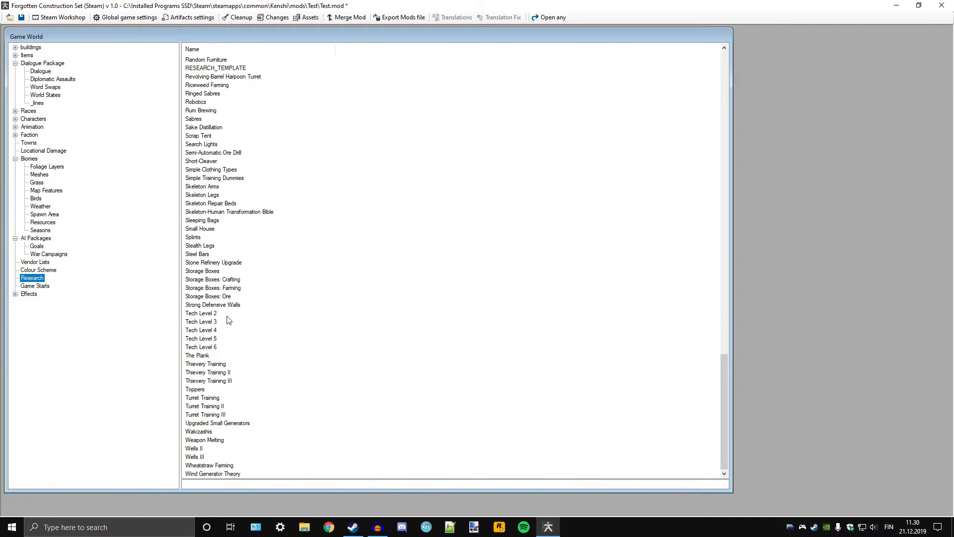
Step: Open the Tech Level 2 research in an enlarged window, examine its cost, enabled buildings and requirements, and close it
double_click(214, 314)
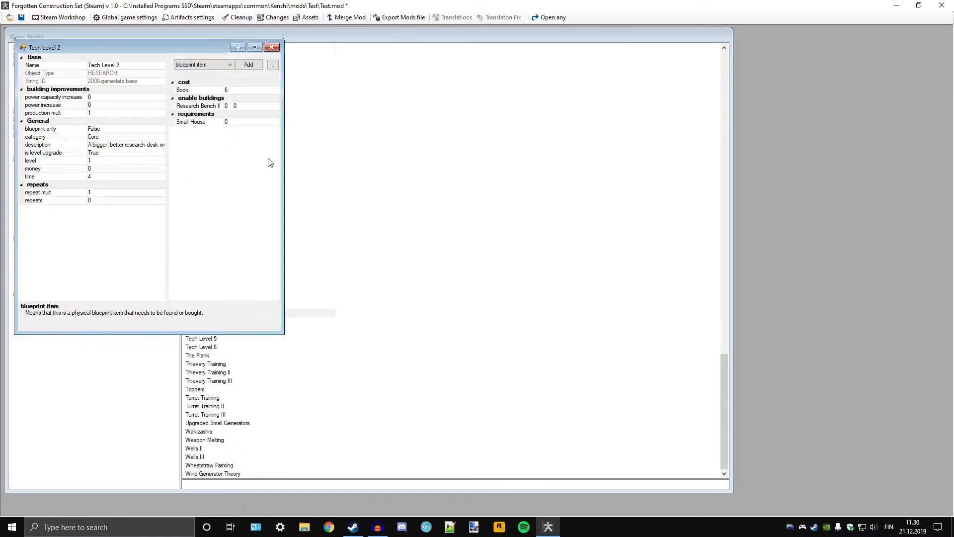
drag(281, 79, 456, 79)
drag(84, 47, 489, 129)
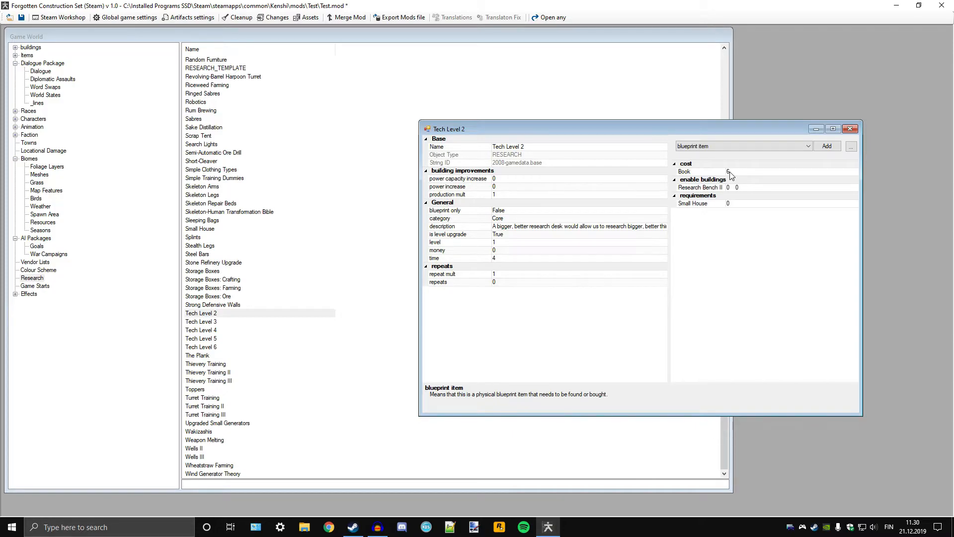
click(850, 129)
Step: Browse the full research list again from the first entries through to the last ones
scroll(356, 325, up, 20)
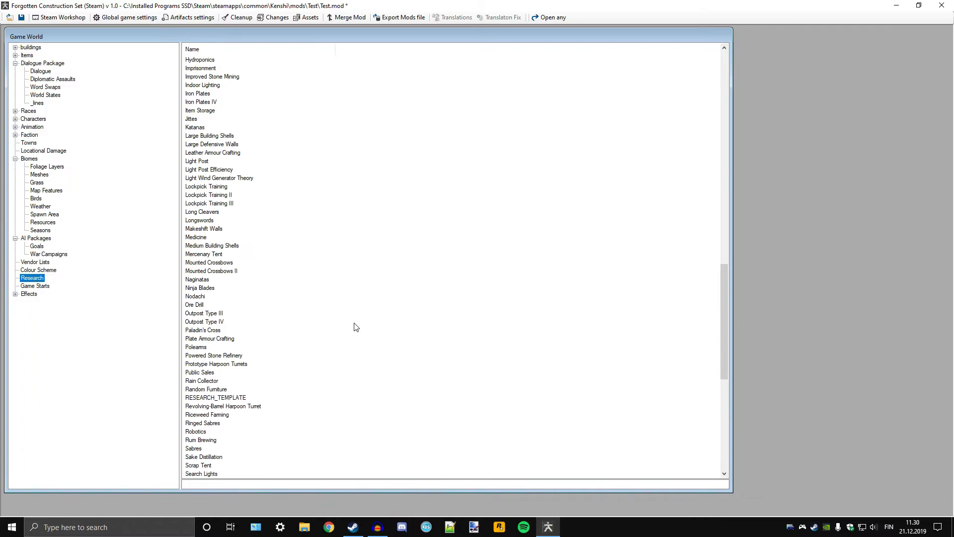
scroll(356, 324, up, 7)
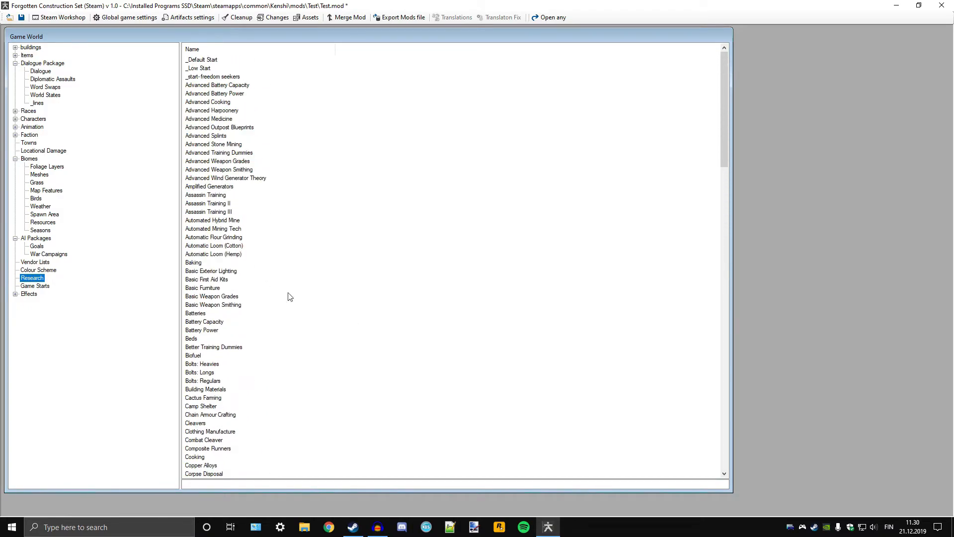
scroll(283, 295, down, 19)
scroll(283, 296, down, 17)
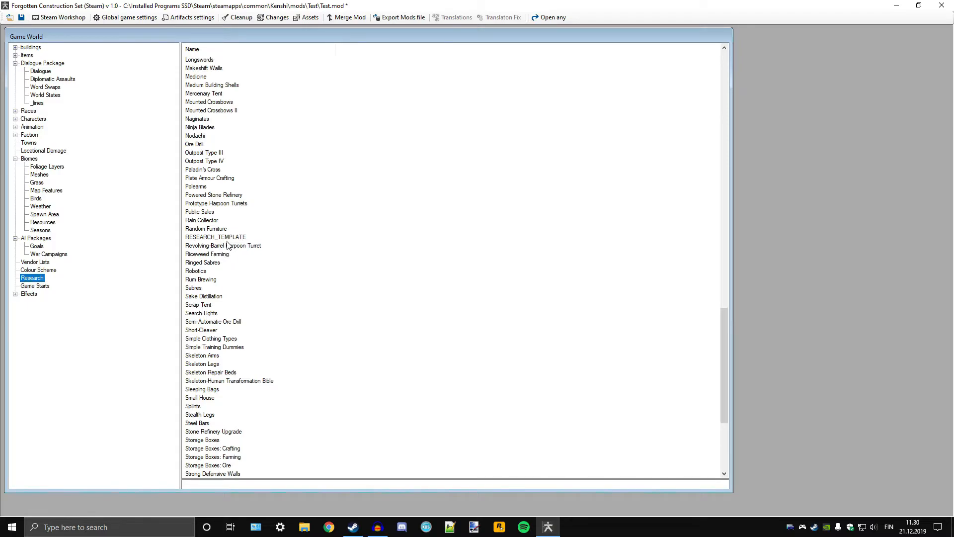
scroll(228, 244, down, 2)
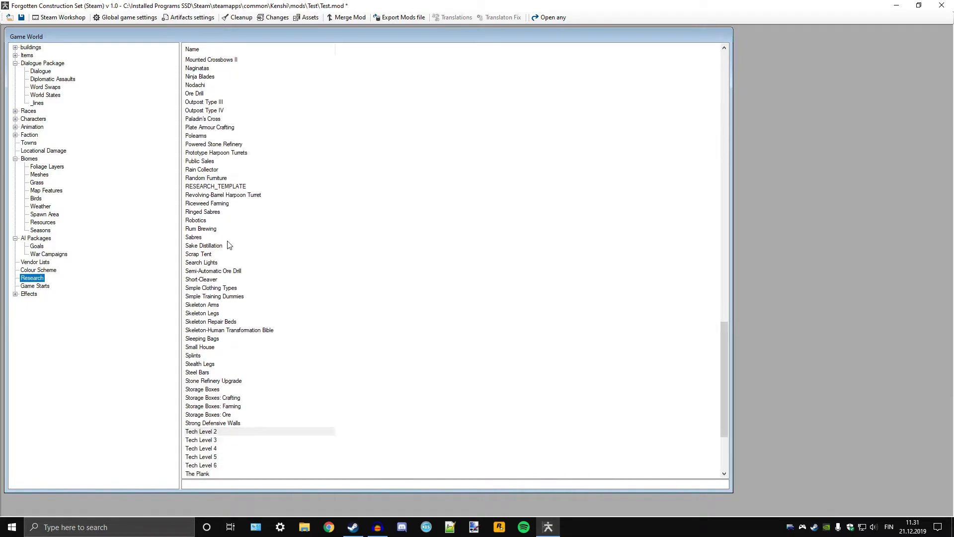
scroll(229, 244, down, 5)
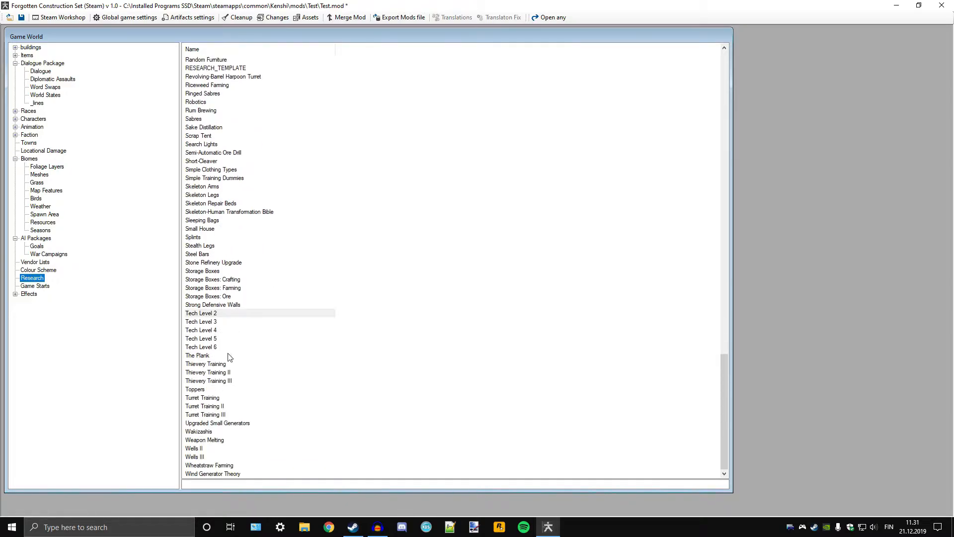
Step: Filter the research list by "hydr" and examine the Hydroponic Hemp entry's cost, enabled building and requirements in an enlarged window
click(233, 484)
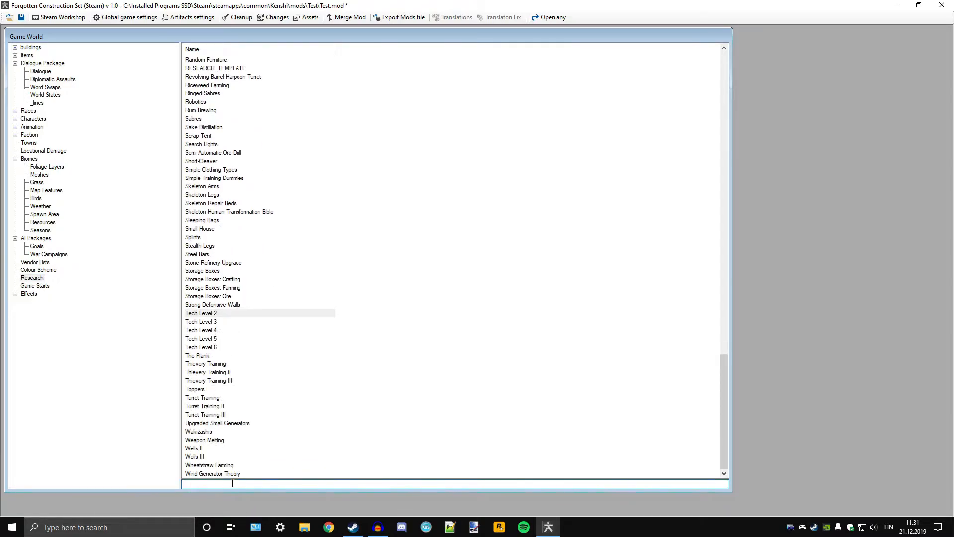
text(hydr)
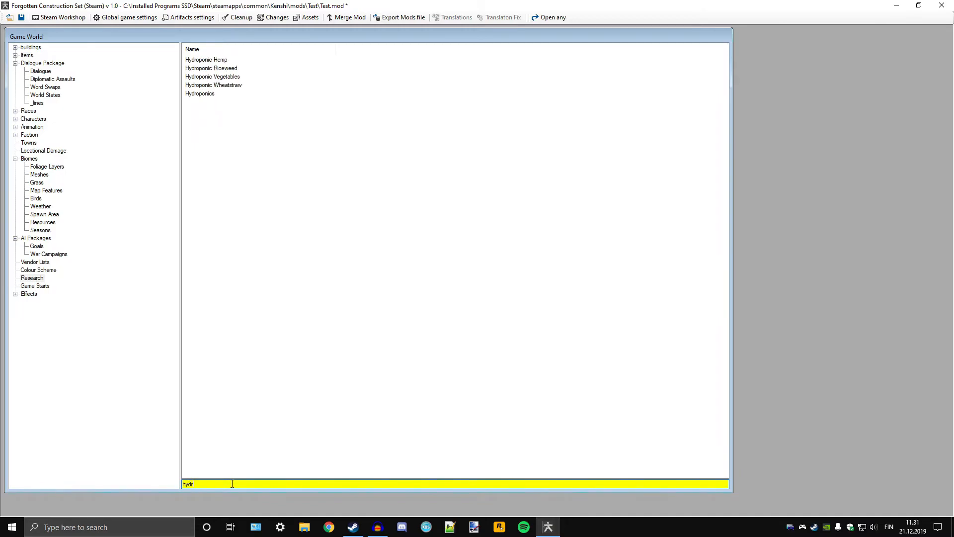
double_click(218, 60)
drag(297, 97, 518, 97)
drag(311, 60, 482, 144)
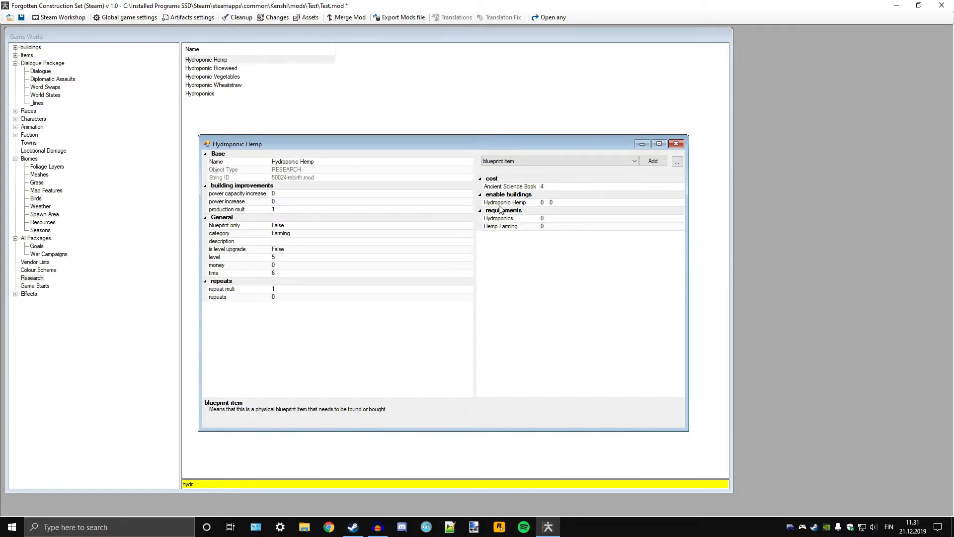
click(677, 144)
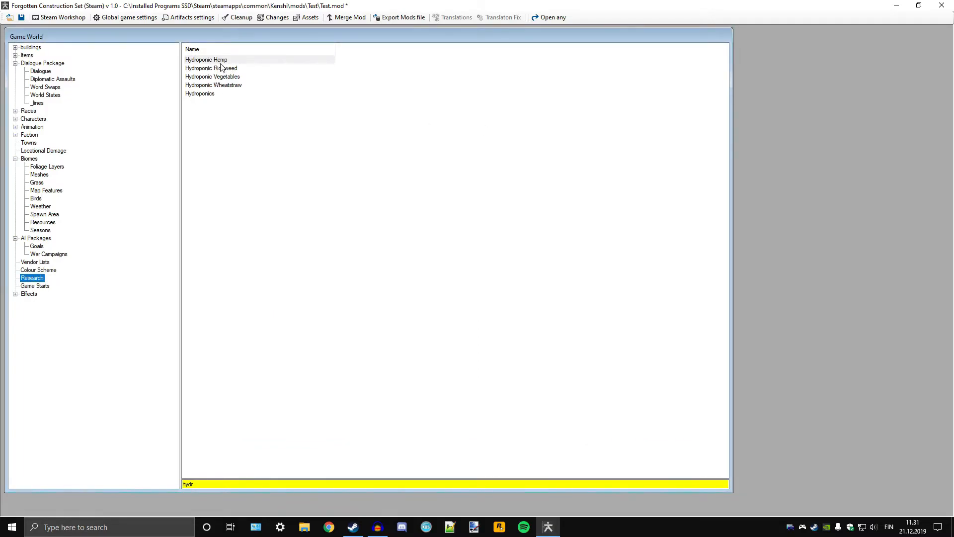
Step: Open the Hydroponics research in an enlarged window placed clear of the list and examine its cost
double_click(201, 91)
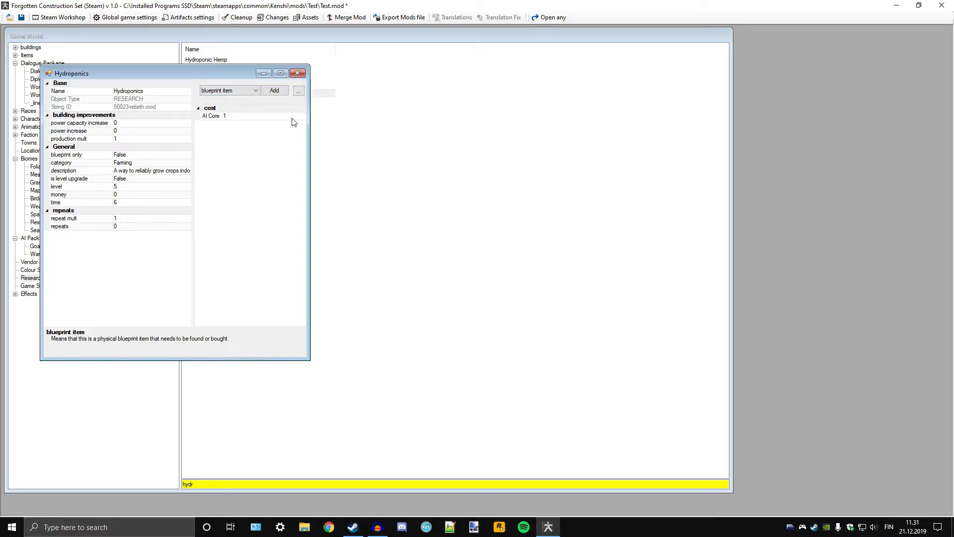
drag(308, 119, 546, 119)
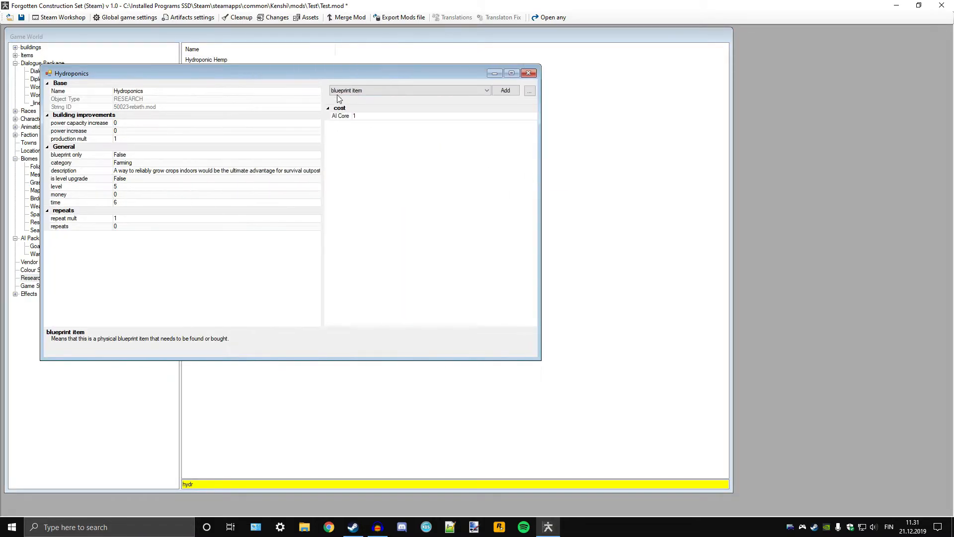
drag(336, 76, 494, 156)
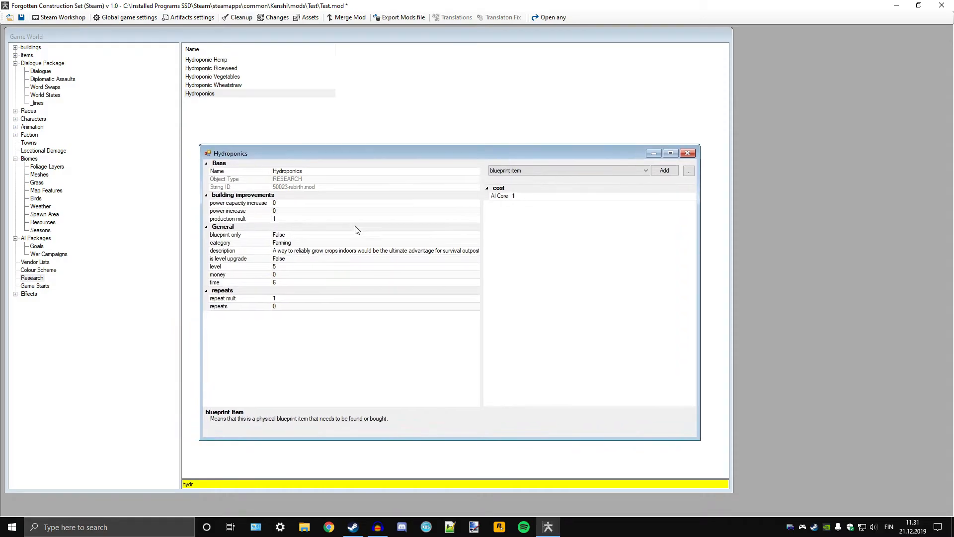
Step: Examine the Hydroponic Wheatstraw research, close it, and reopen Hydroponic Hemp to compare its cost and requirements
double_click(226, 85)
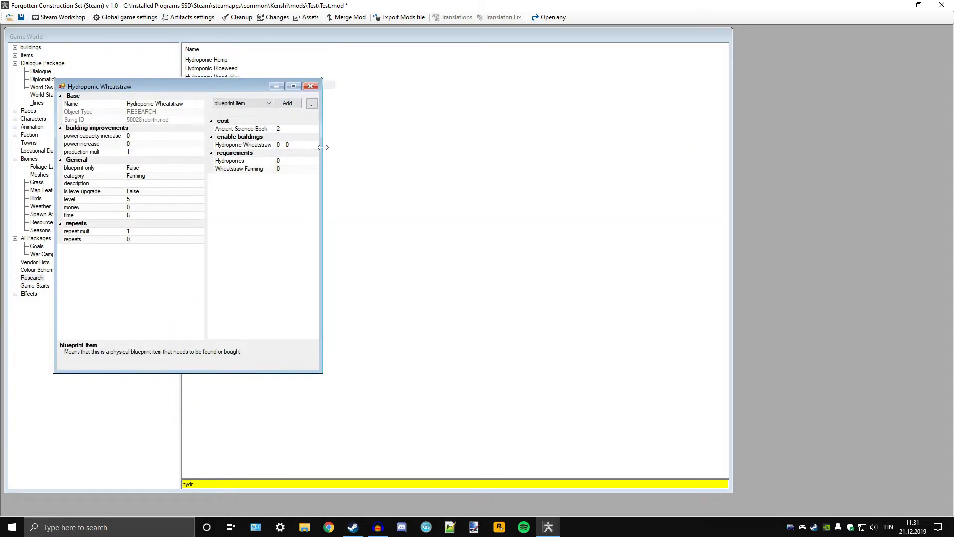
drag(323, 147, 473, 148)
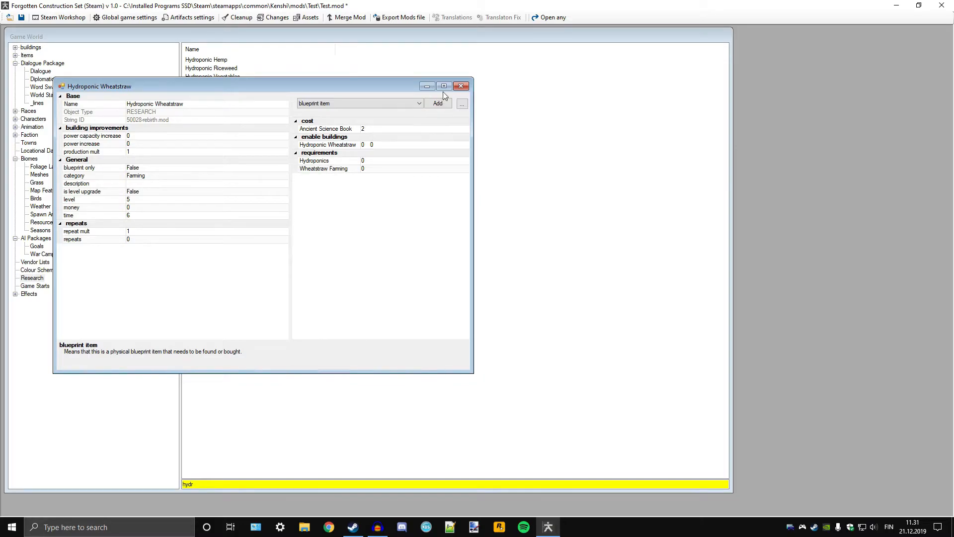
click(462, 86)
double_click(228, 60)
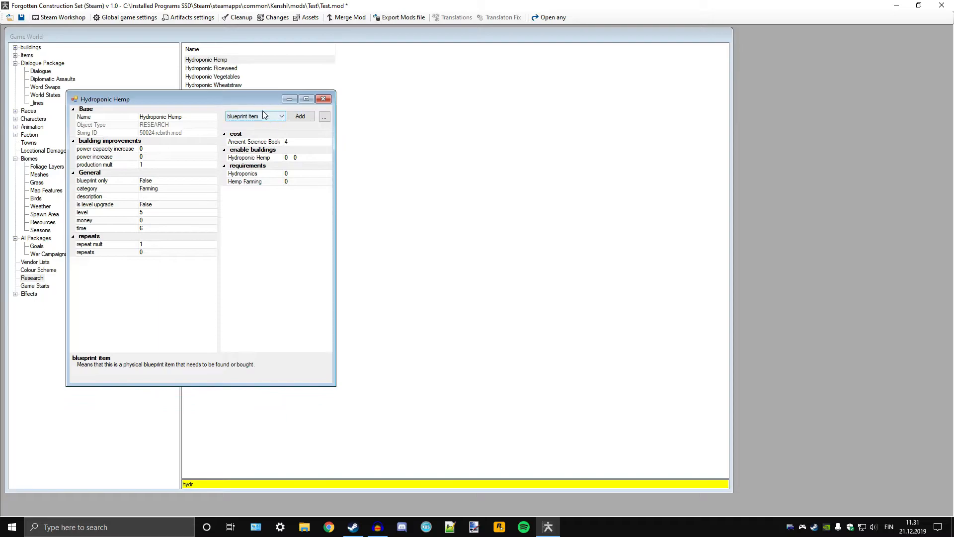
drag(257, 102, 514, 184)
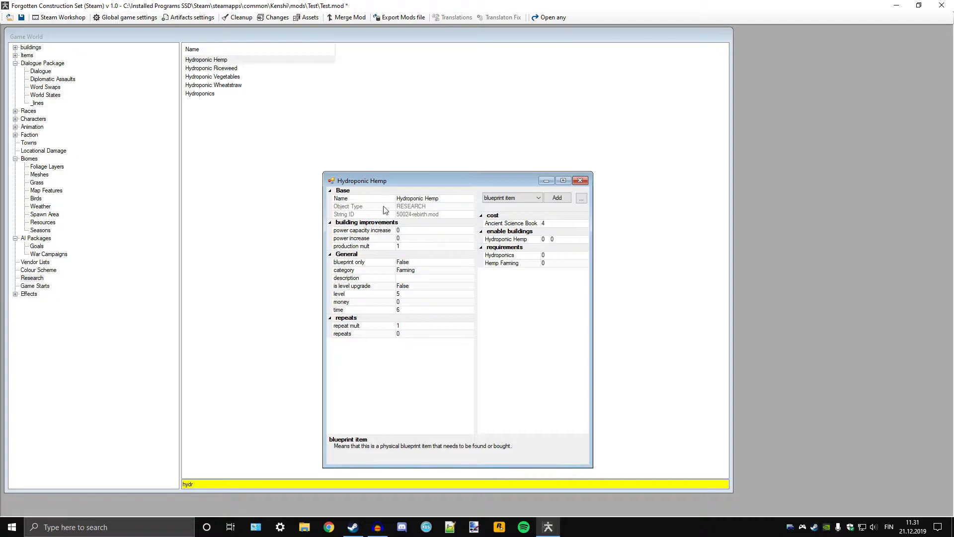
Step: Move the Game World window aside, close the entry windows left open behind it, and move it back
click(215, 62)
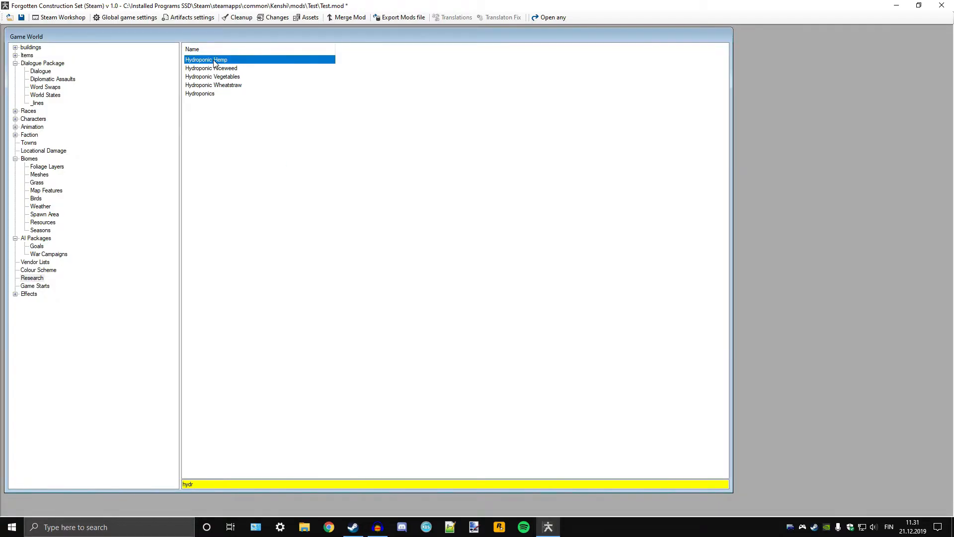
drag(506, 40, 460, 198)
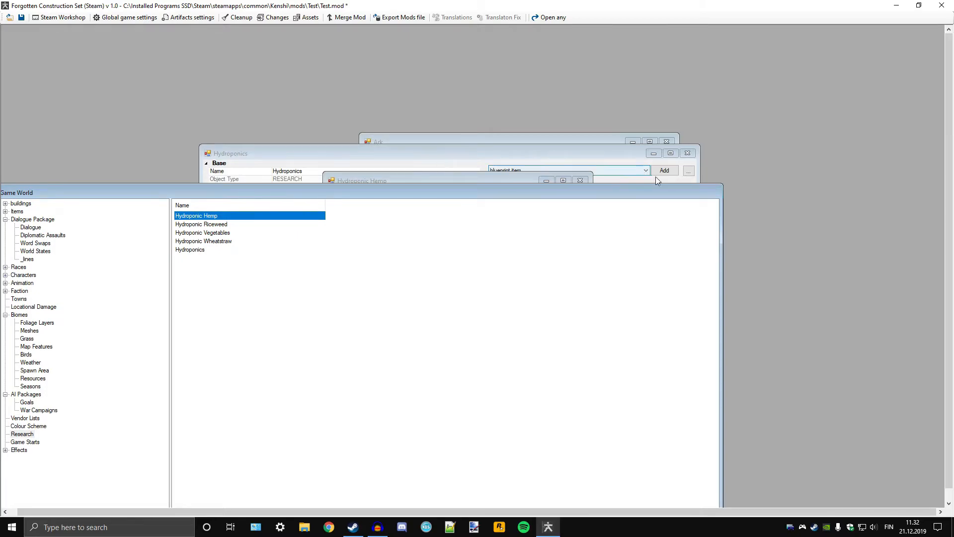
click(580, 180)
click(688, 153)
click(667, 142)
drag(494, 192, 540, 39)
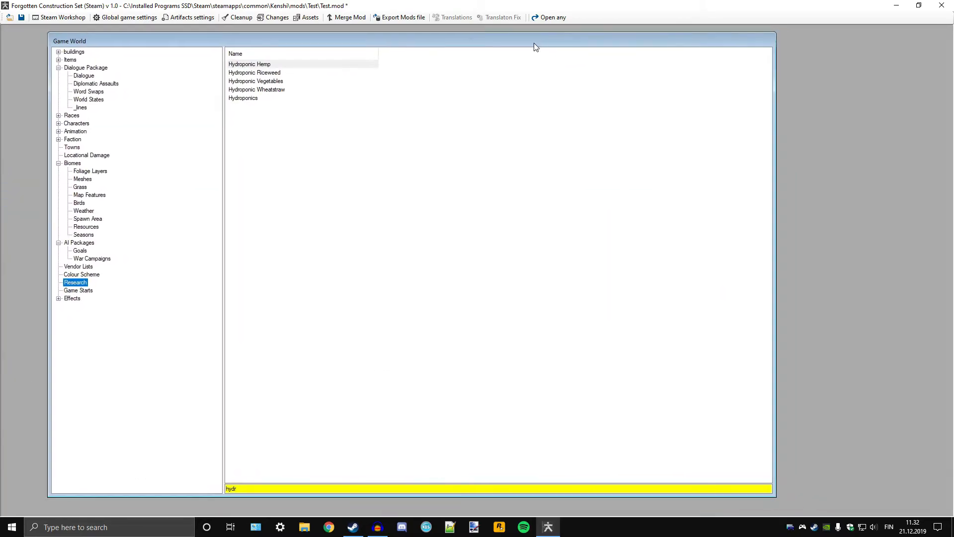
Step: Open the Hydroponics research, read the descriptions of its level, money, time, repeats and building improvement properties, and close it
double_click(249, 98)
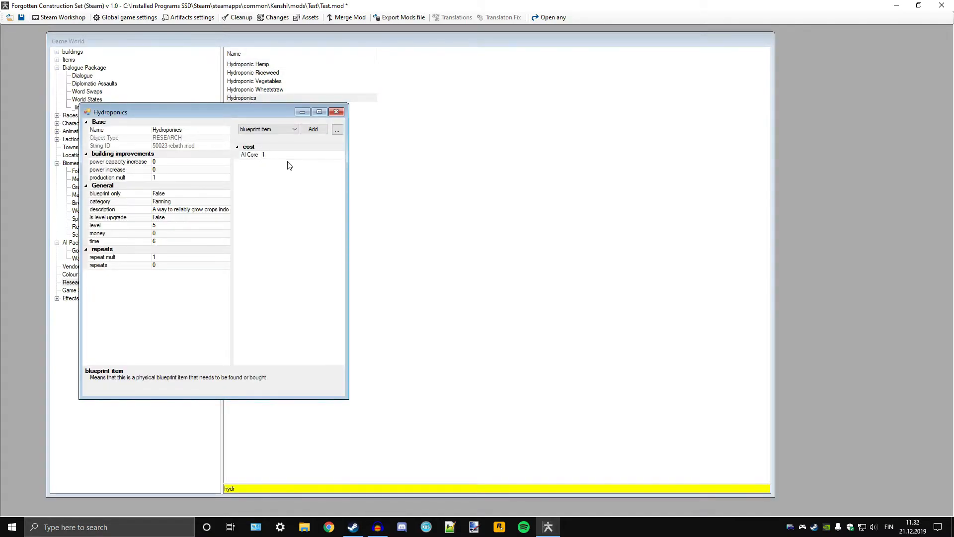
click(163, 224)
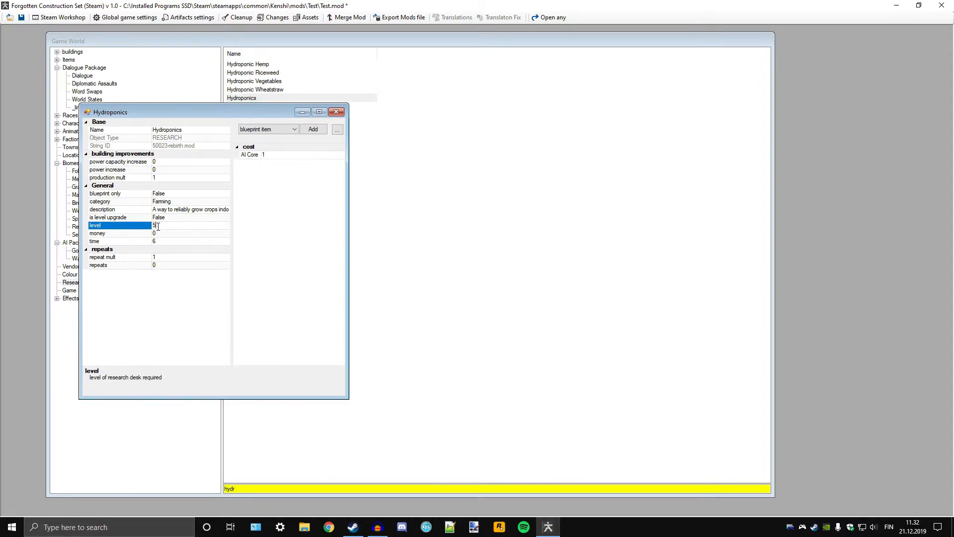
click(159, 233)
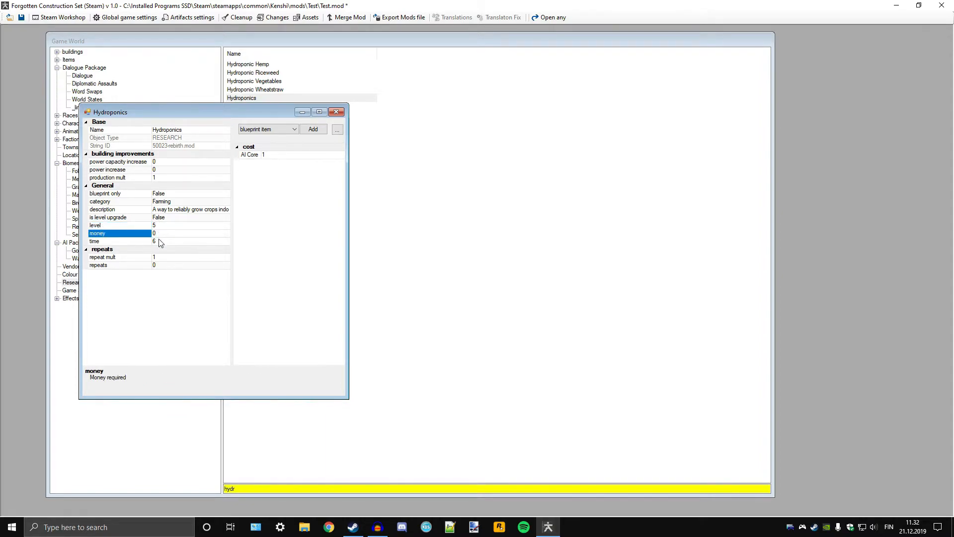
click(160, 241)
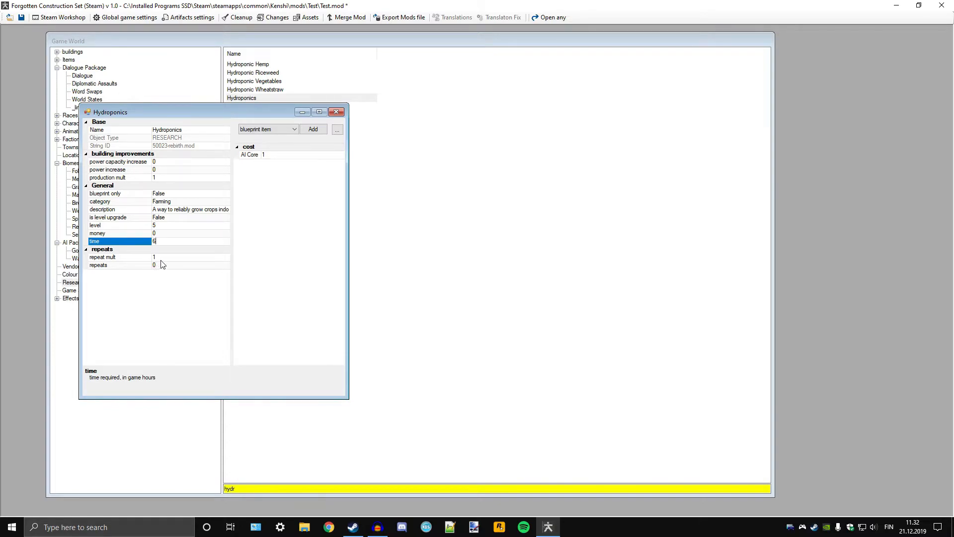
click(161, 258)
click(165, 265)
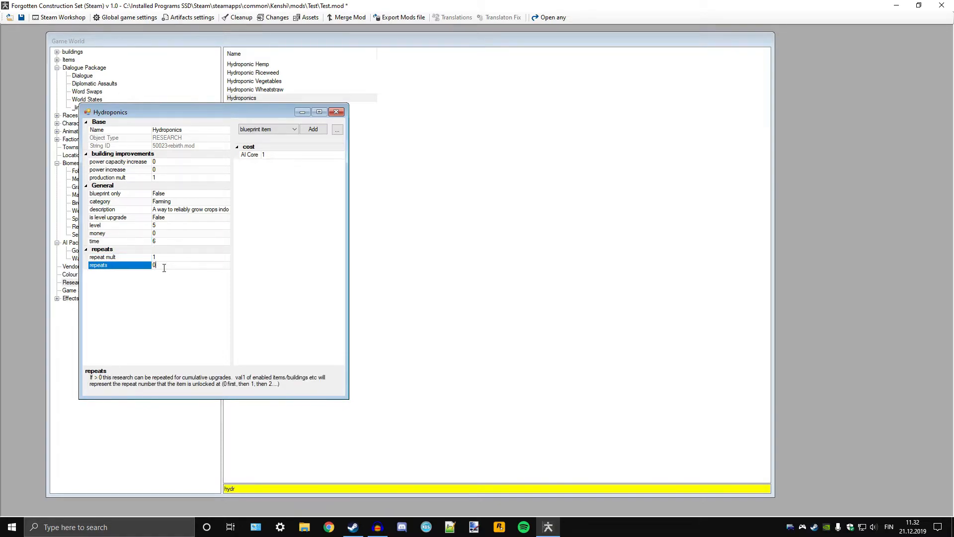
click(162, 178)
click(167, 170)
click(168, 163)
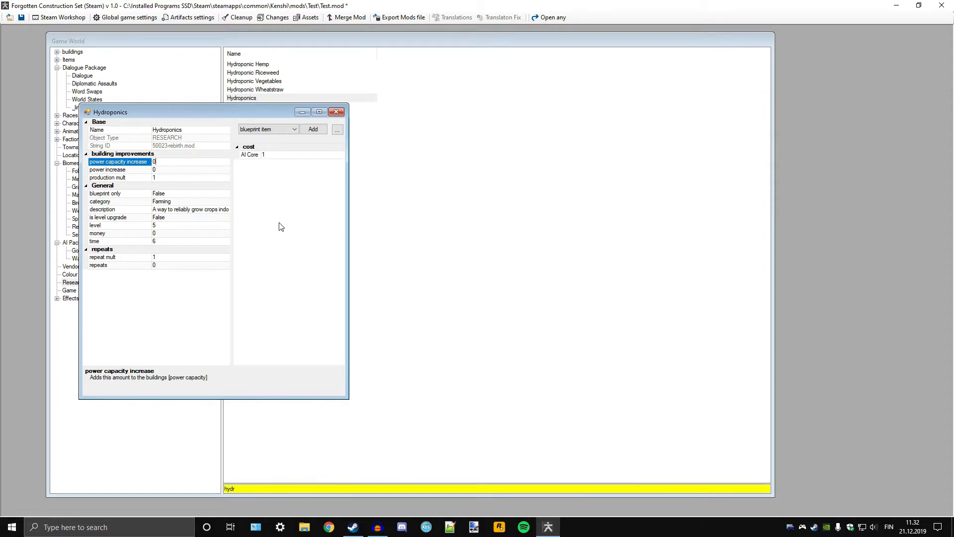
click(338, 113)
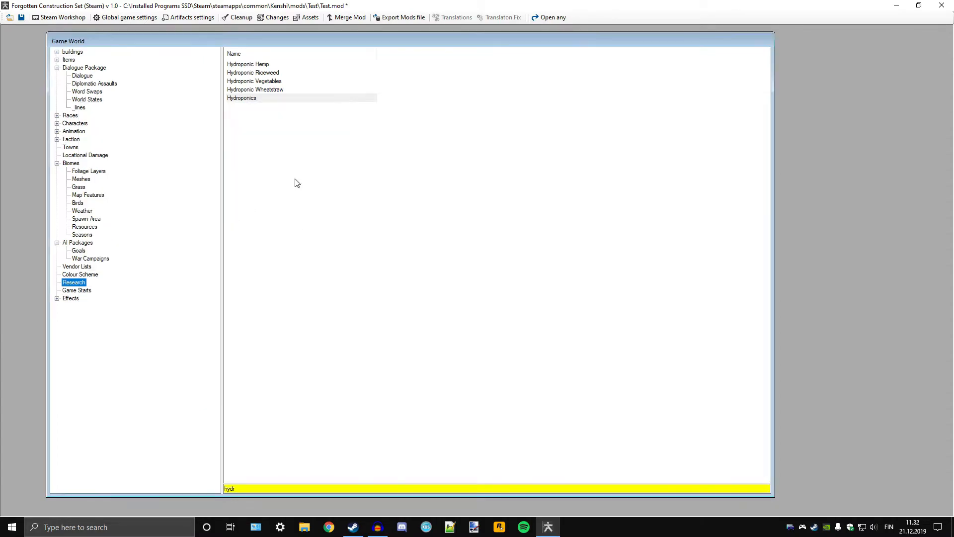
Step: Switch to the Game Starts category and clear the "hydr" filter to list all the starts
click(77, 291)
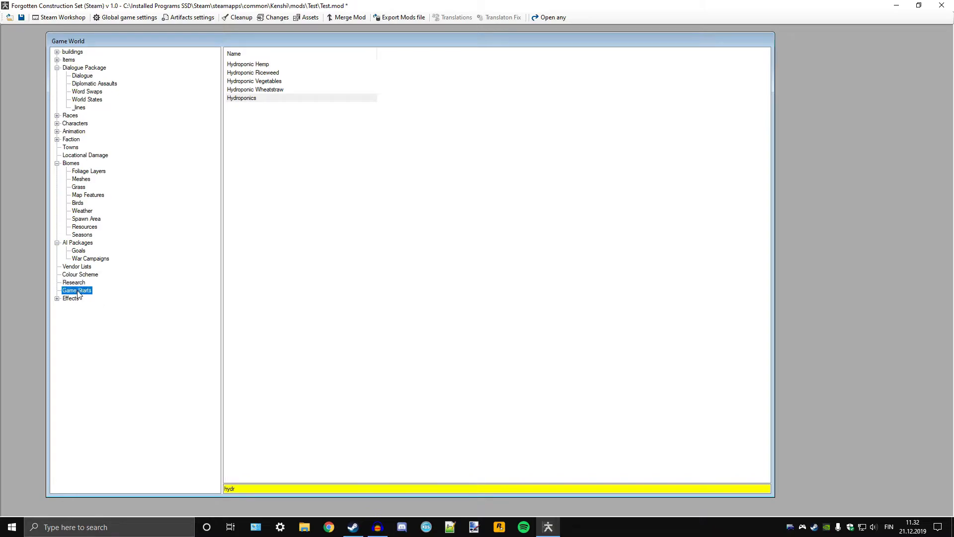
double_click(246, 489)
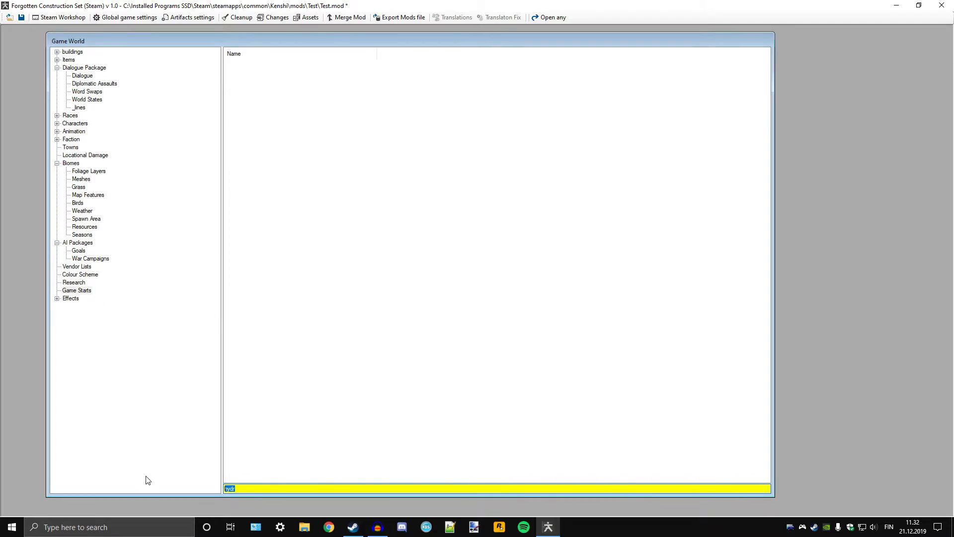
key(BackSpace)
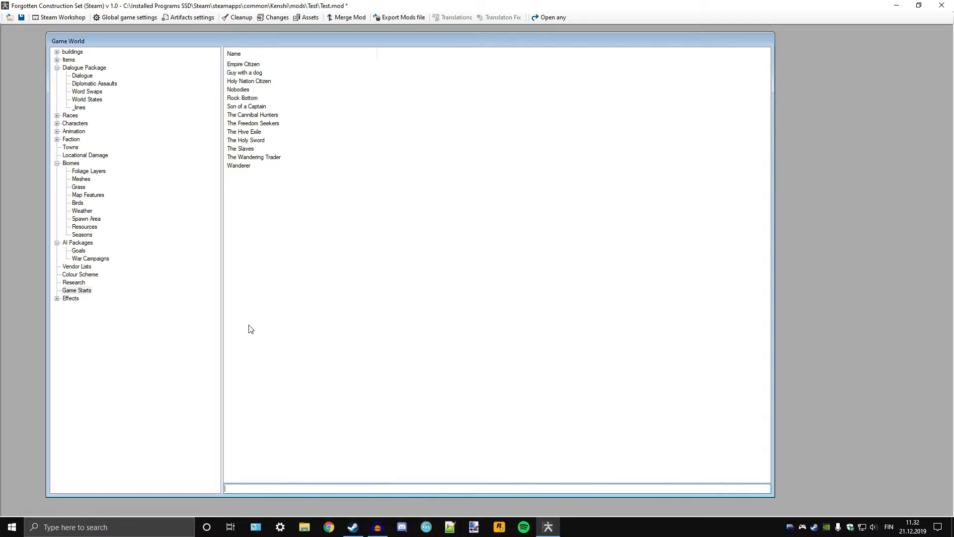
Step: Expand the Effects category, view its Effect volumes and Ambient Sounds lists, collapse it, and return to Game Starts
click(57, 298)
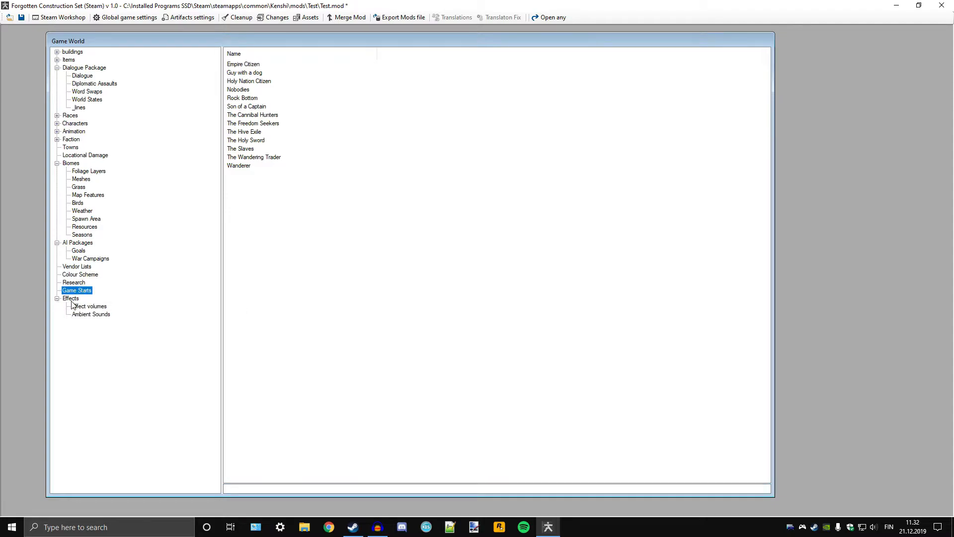
click(73, 306)
click(82, 314)
click(86, 307)
click(85, 315)
click(85, 306)
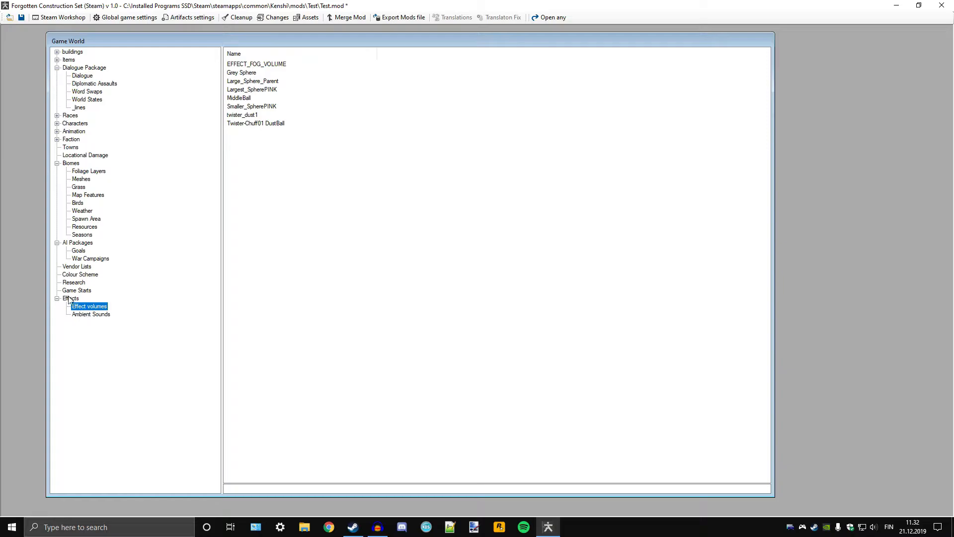
click(69, 299)
click(58, 299)
click(80, 293)
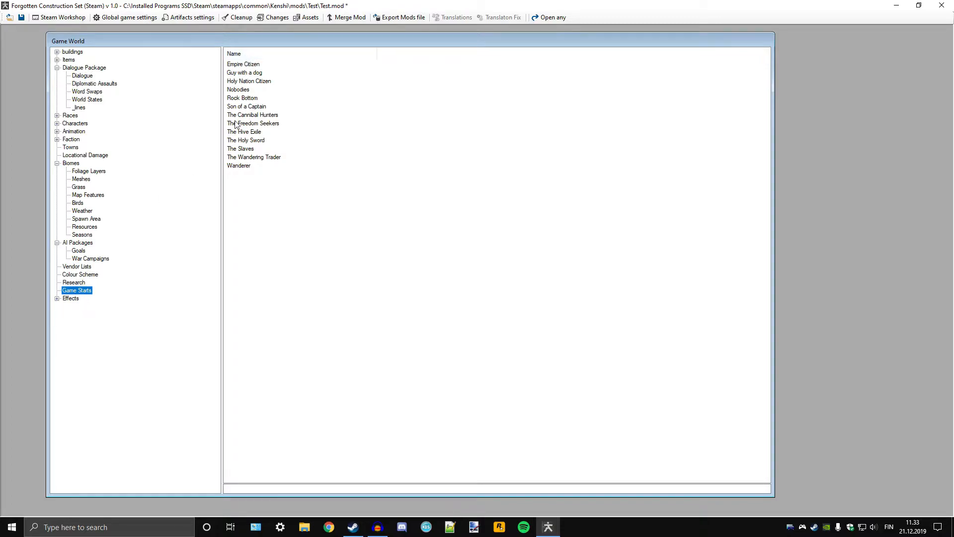
Step: Create a new item in Game Starts, widen its properties window, and place it clear of the starts' names
right_click(260, 210)
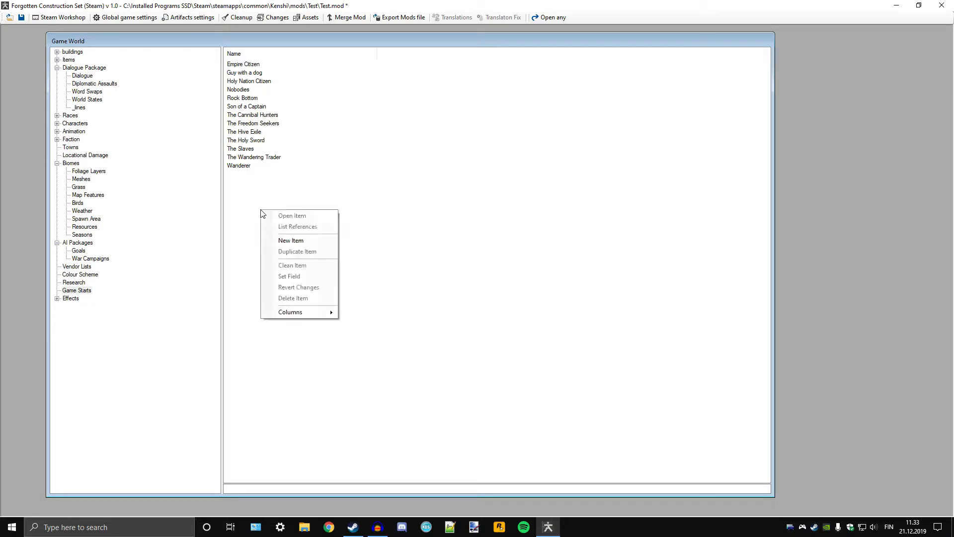
click(294, 241)
drag(210, 116, 576, 166)
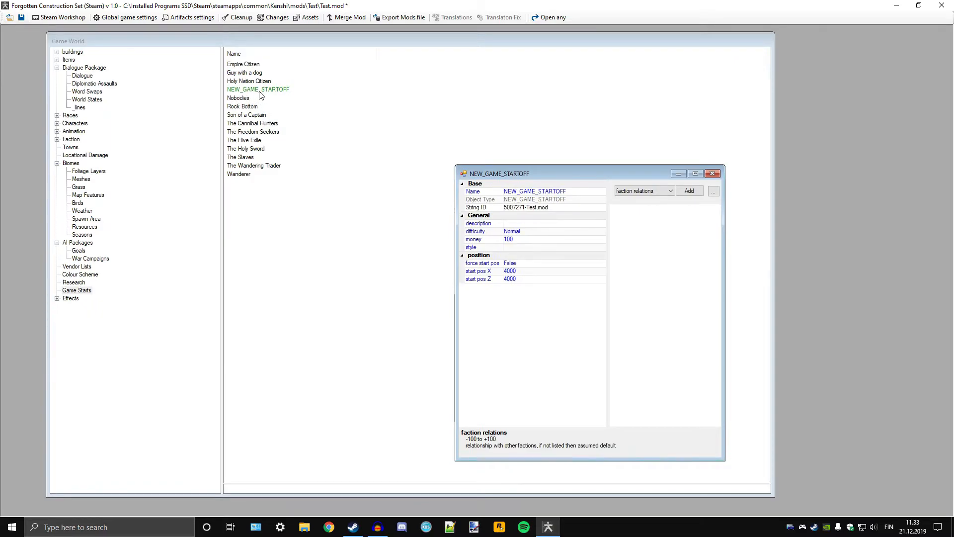
drag(594, 175, 506, 160)
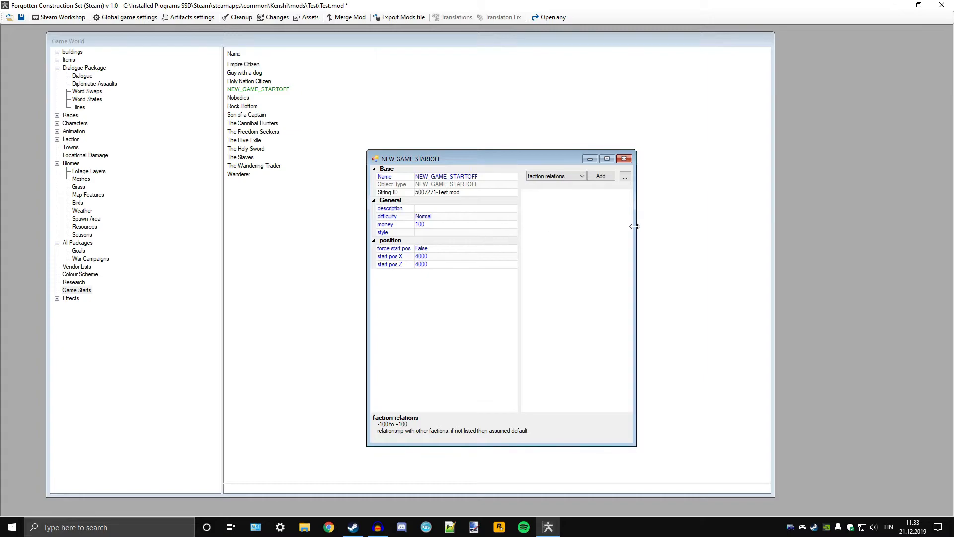
drag(634, 226, 714, 234)
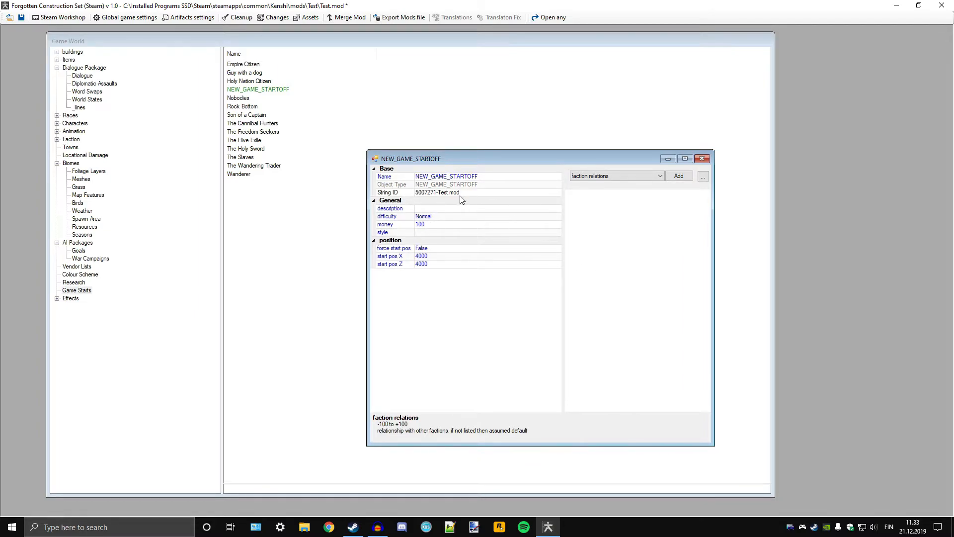
drag(499, 160, 476, 124)
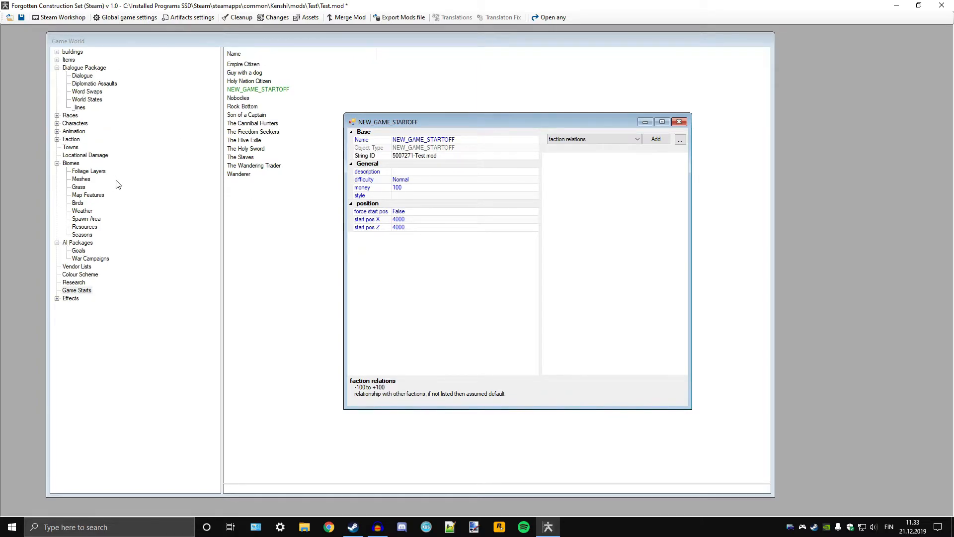
drag(473, 123, 484, 164)
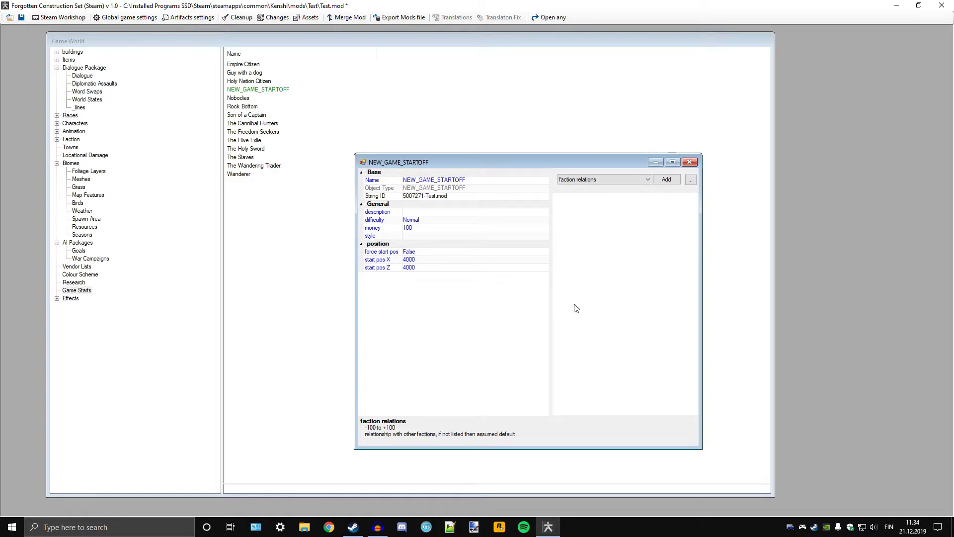
Step: Name the new game start "Lawrence of the Desert" and shift its properties window slightly upward
click(473, 181)
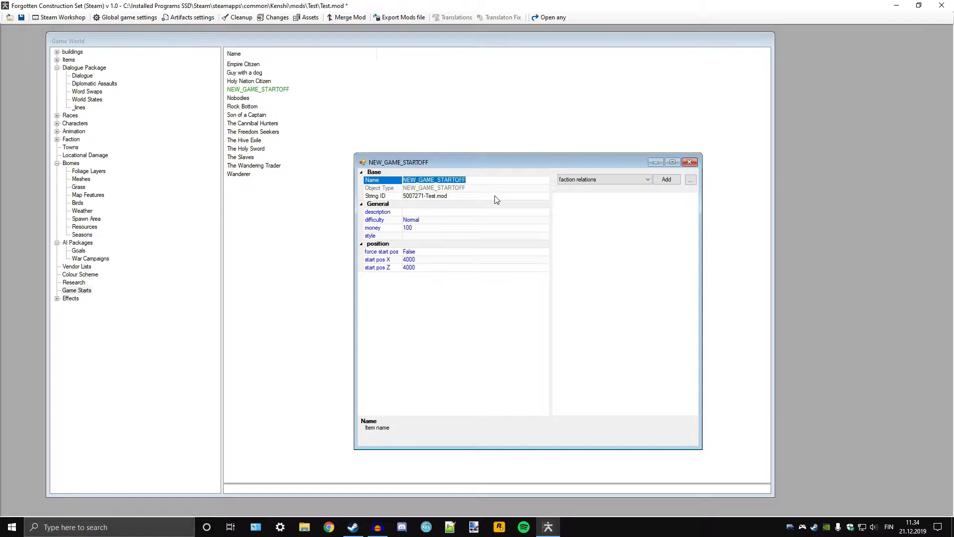
text(Lawrence of the Desert)
drag(465, 158, 467, 138)
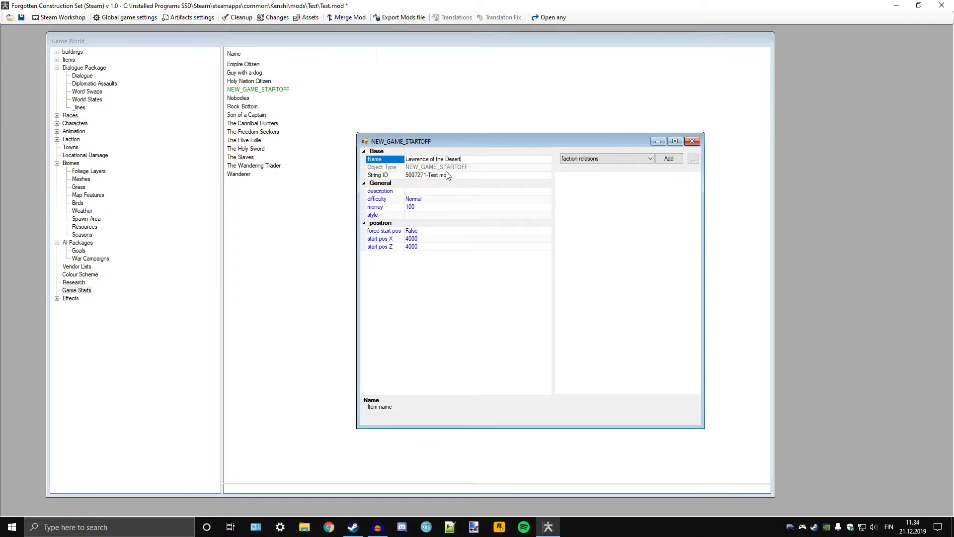
Step: Enter the game start's description as "Here is a guy who lives in the desert, and actually likes it."
click(419, 192)
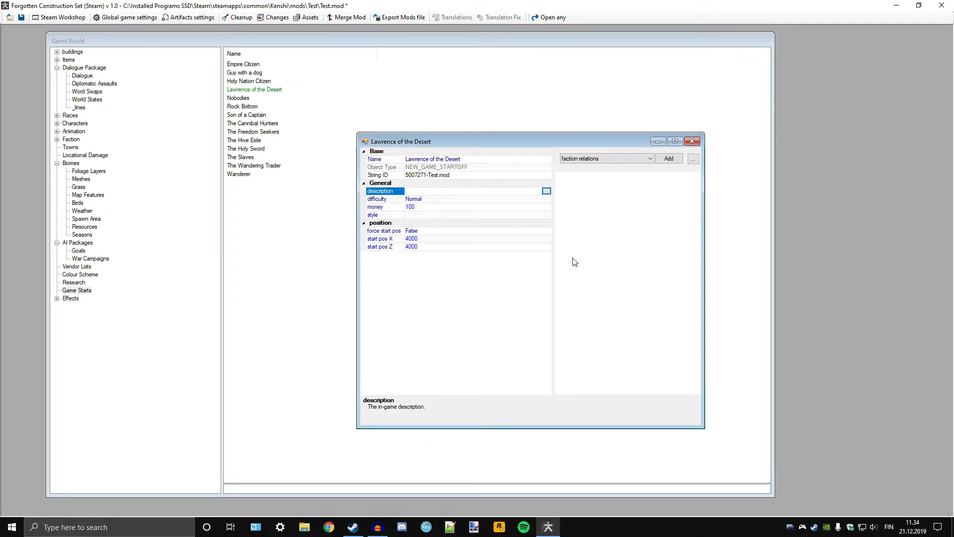
click(546, 192)
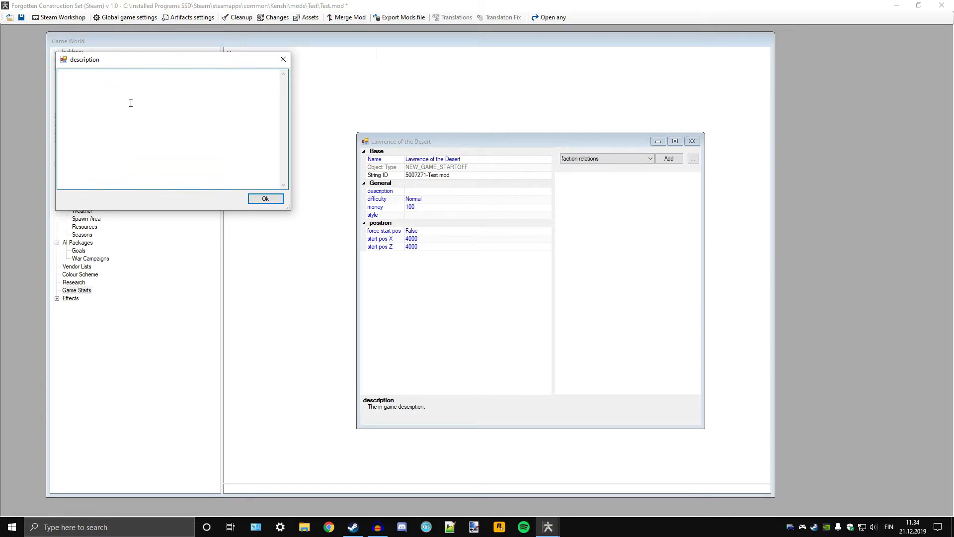
text(Here is a guy who lives in the desert, and actually likes it.)
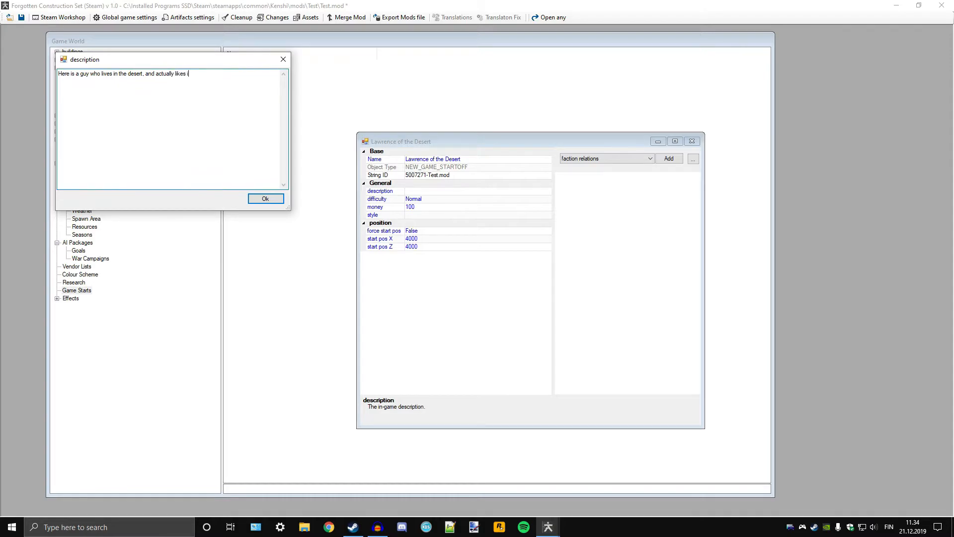
click(265, 198)
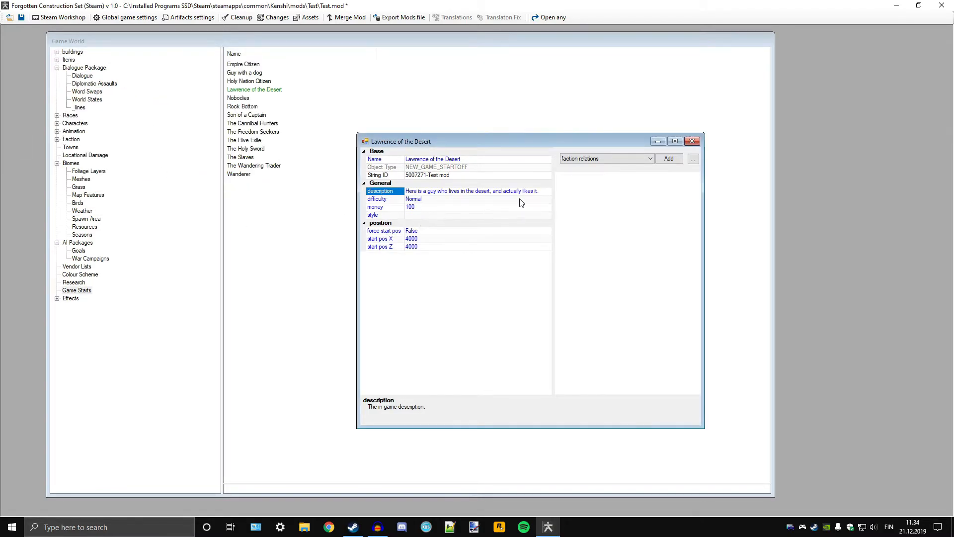
click(541, 191)
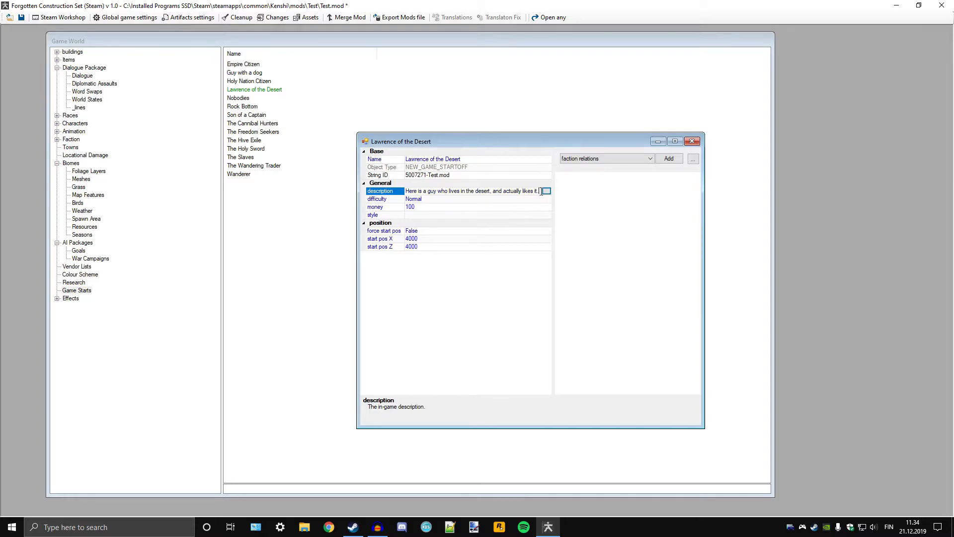
Step: Set the game start's difficulty to Easy and its starting money to 70
click(433, 199)
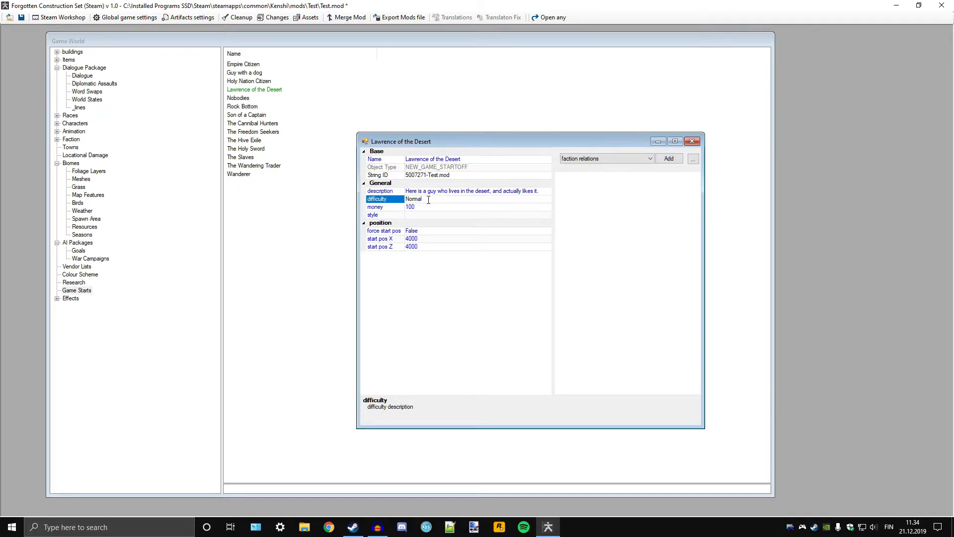
double_click(429, 200)
text(Easy)
click(422, 207)
double_click(422, 207)
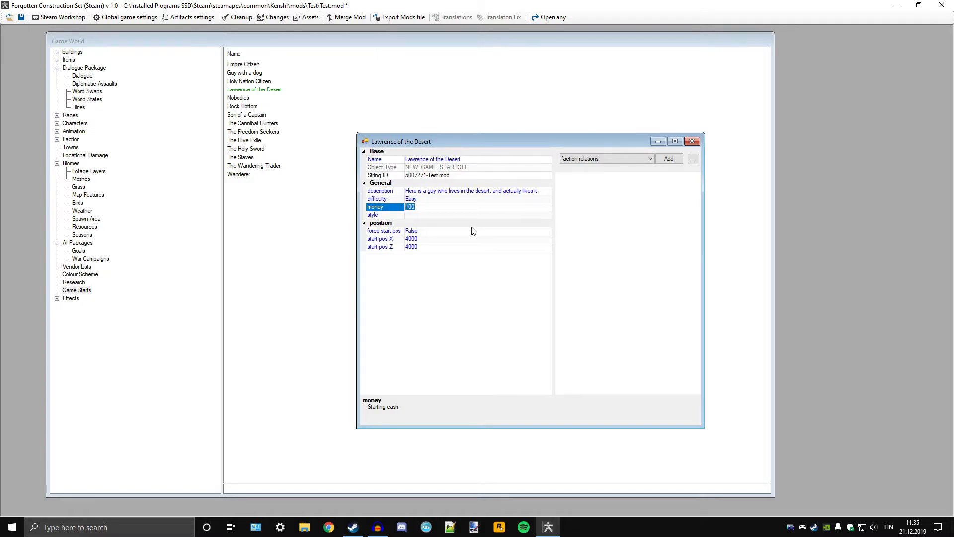
text(70)
Step: Enter "Don't eat sand." as the game start's style text
click(419, 214)
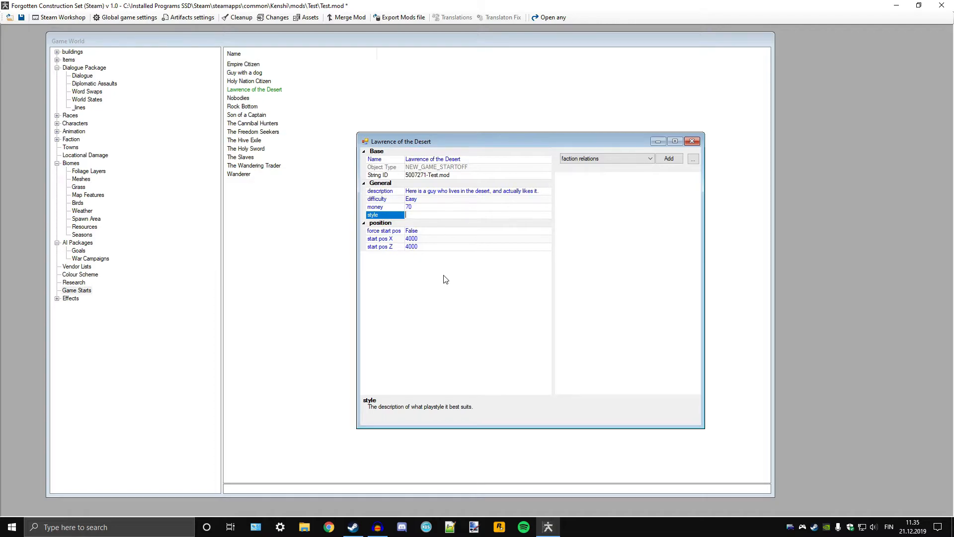
text(A)
text(and.)
Step: Read the force start pos description, check the running recording in Audacity, and return to the Forgotten Construction Set
click(425, 234)
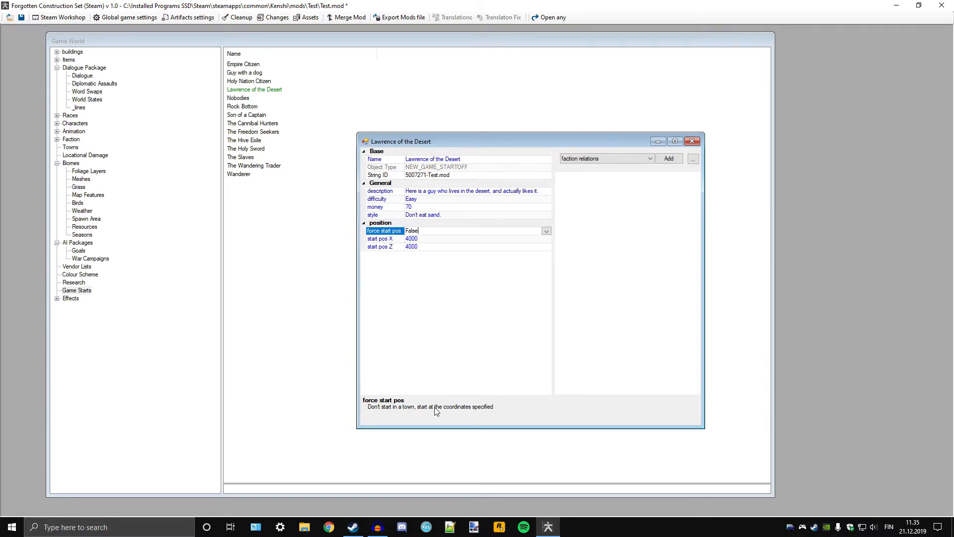
click(385, 532)
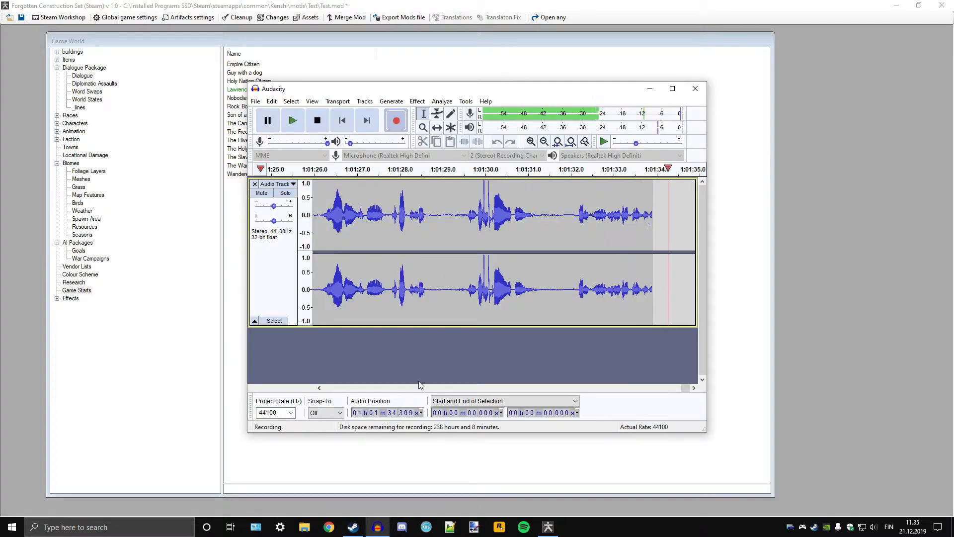
click(548, 527)
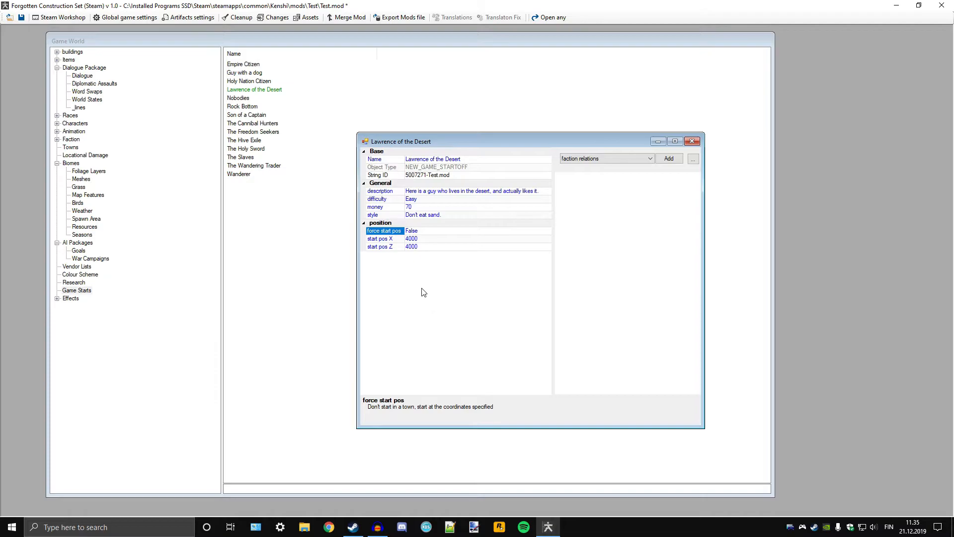
Step: Review the force start pos options, keep False, and inspect the start pos X and start pos Z properties
click(425, 231)
click(546, 231)
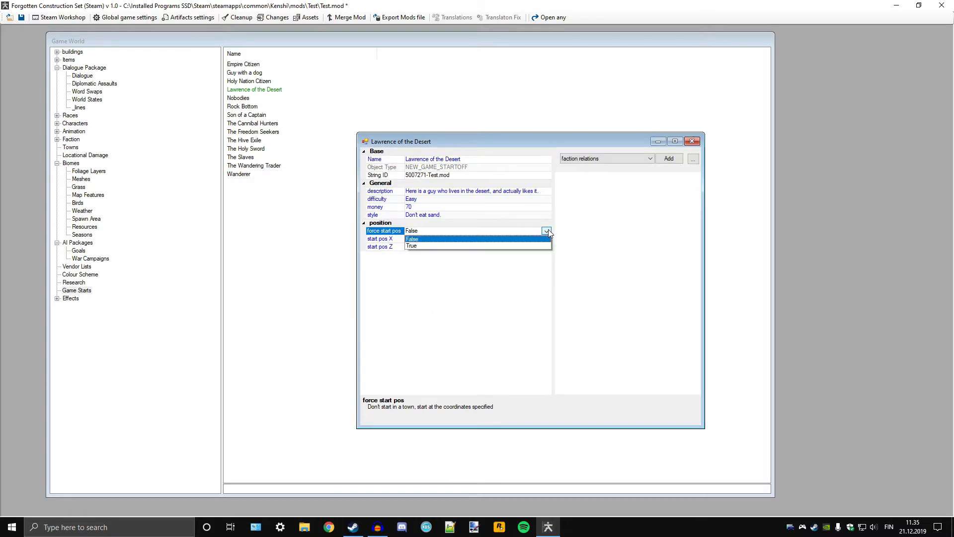
click(437, 239)
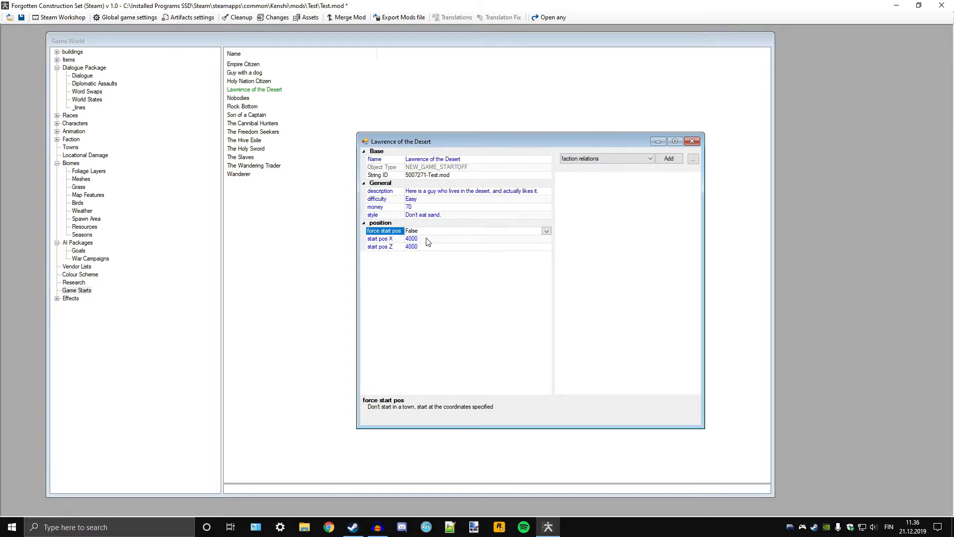
click(427, 239)
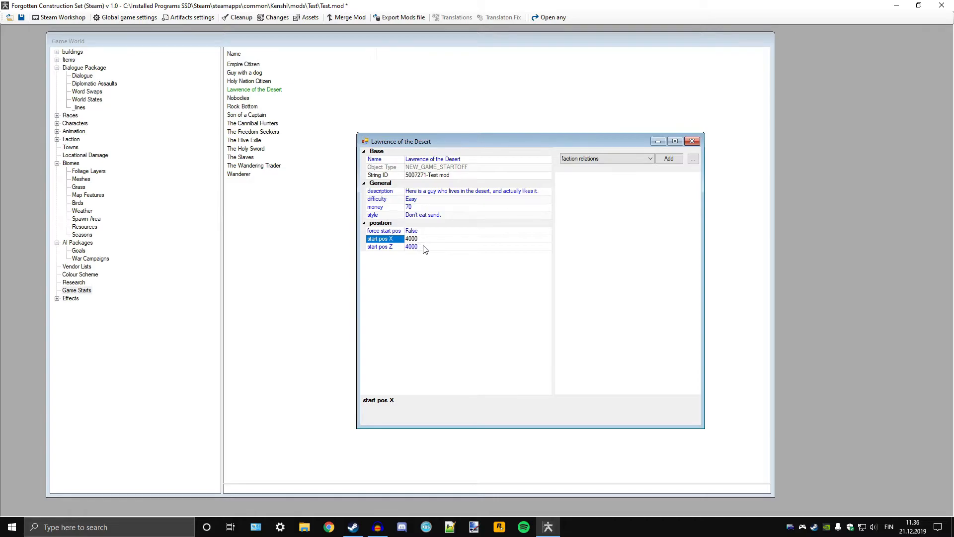
click(424, 247)
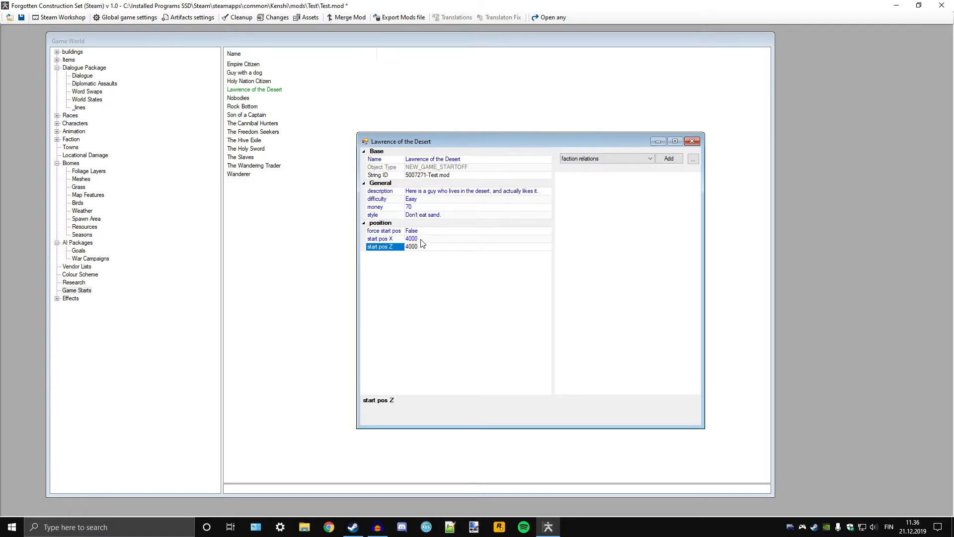
click(424, 239)
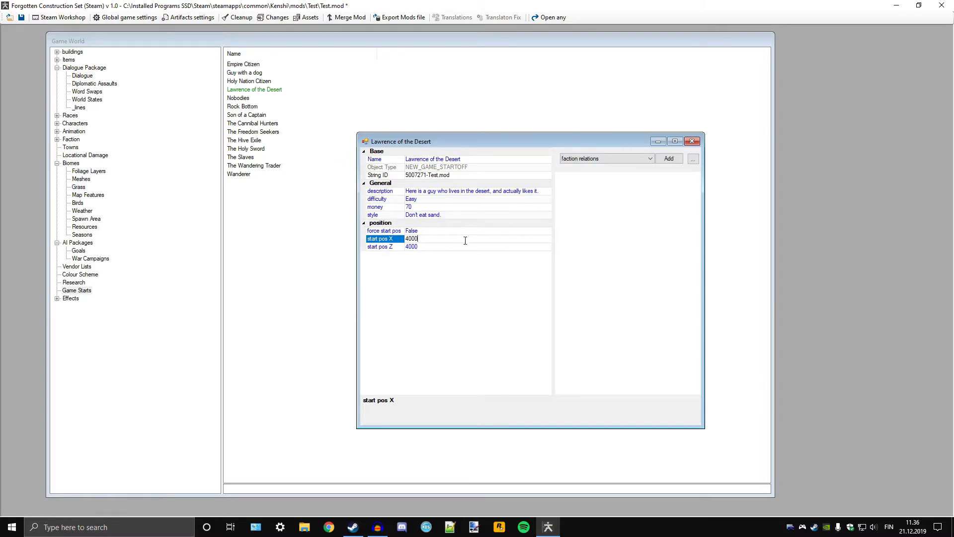
click(427, 231)
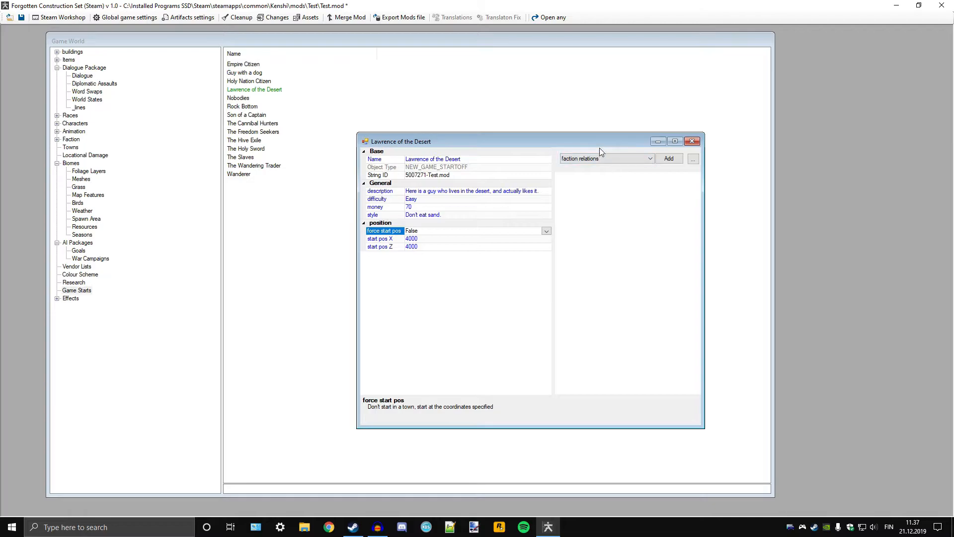
Step: Add Port North as the game start's town reference, finding it in the town list with "port"
drag(522, 141, 435, 119)
click(537, 136)
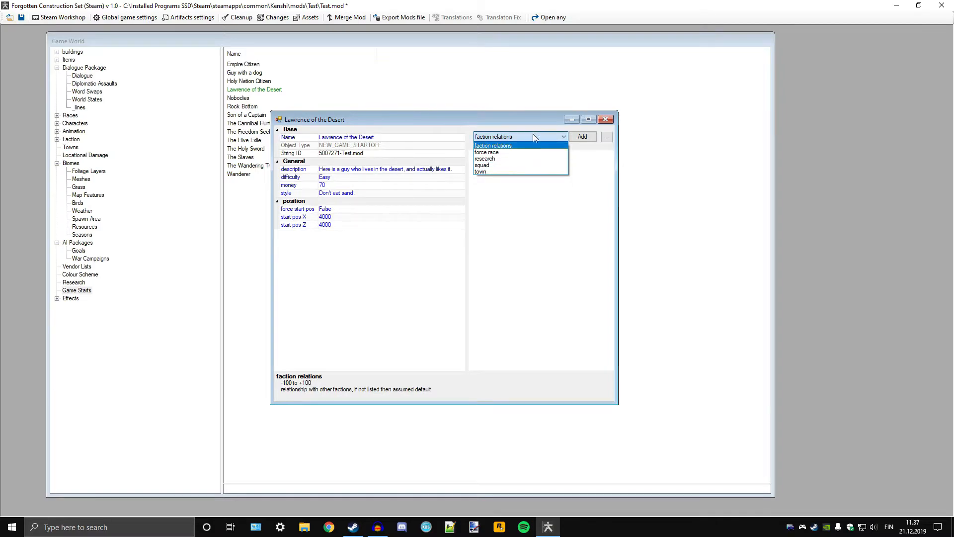
click(496, 172)
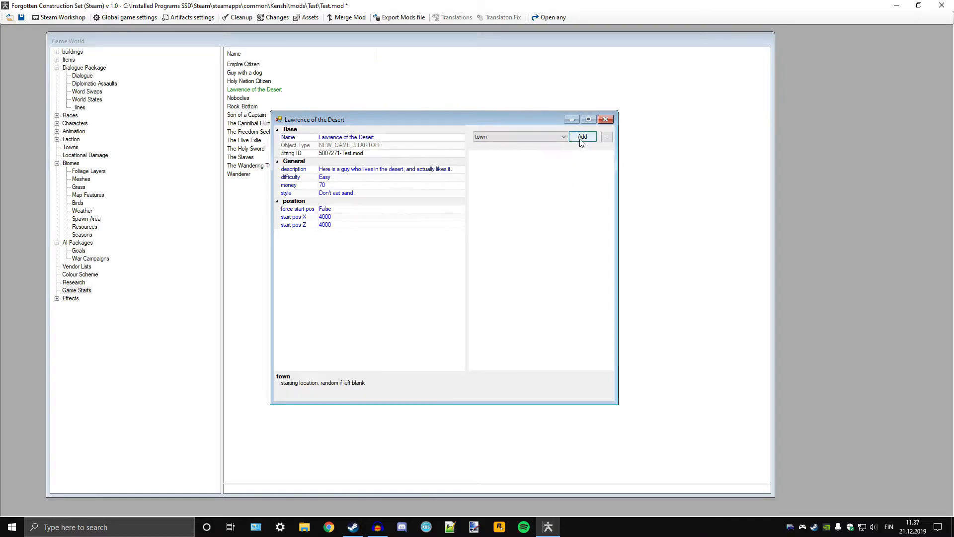
click(582, 136)
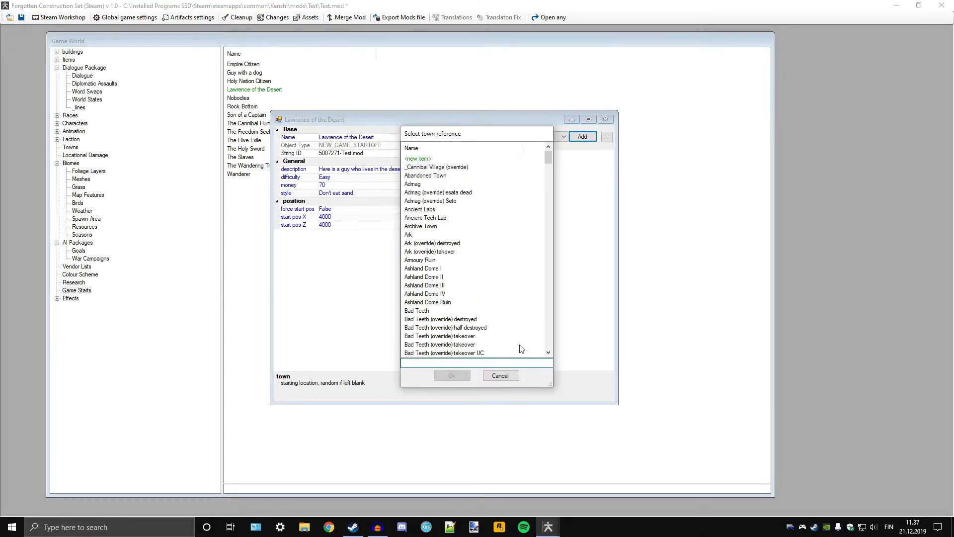
scroll(480, 290, down, 9)
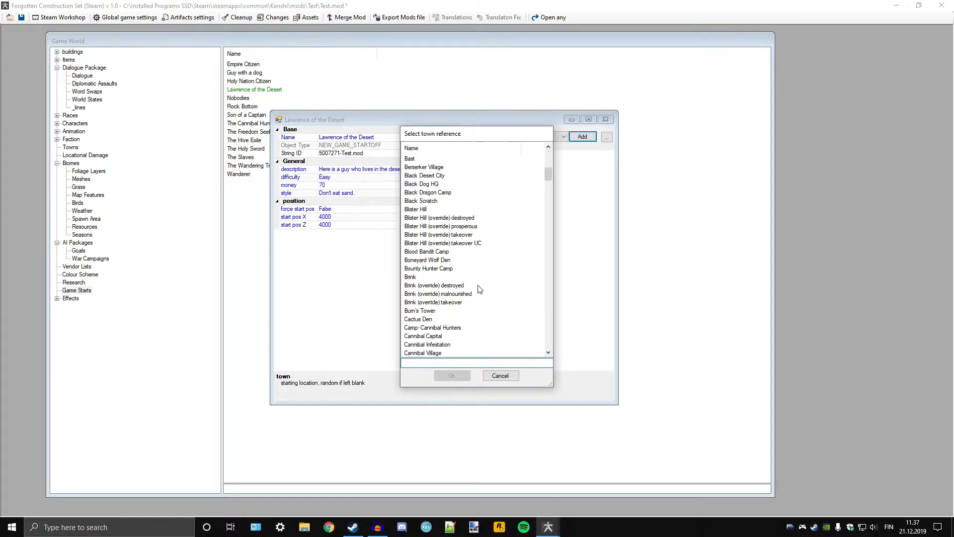
scroll(470, 282, down, 8)
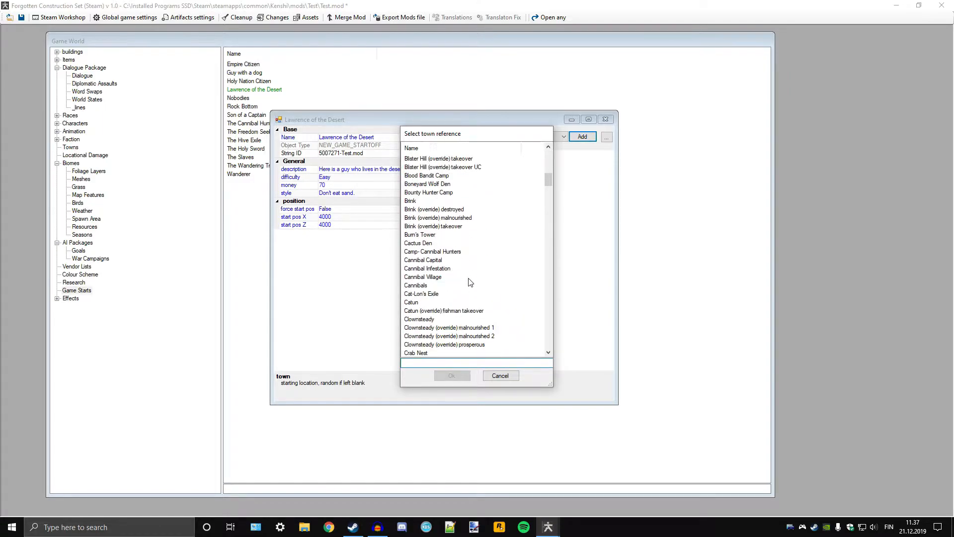
scroll(471, 283, down, 15)
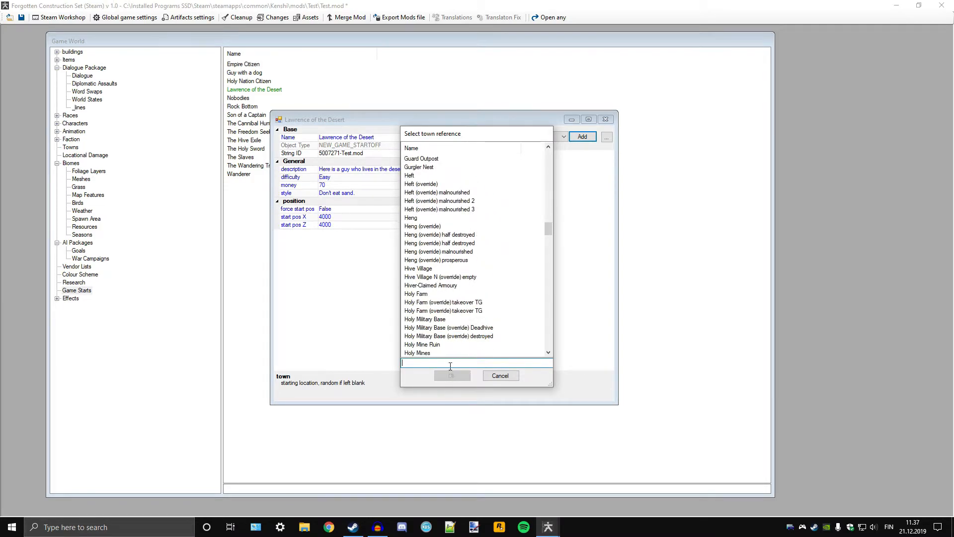
text(port)
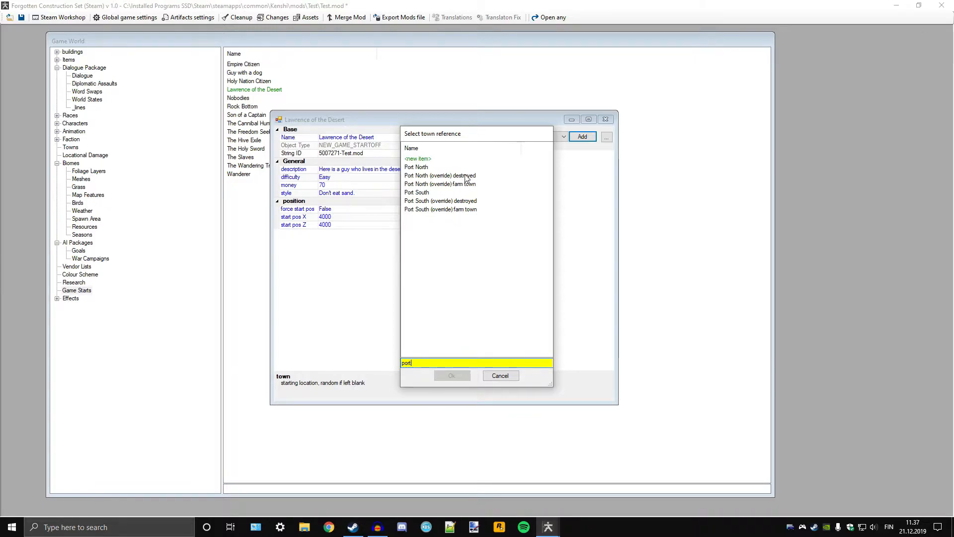
double_click(417, 167)
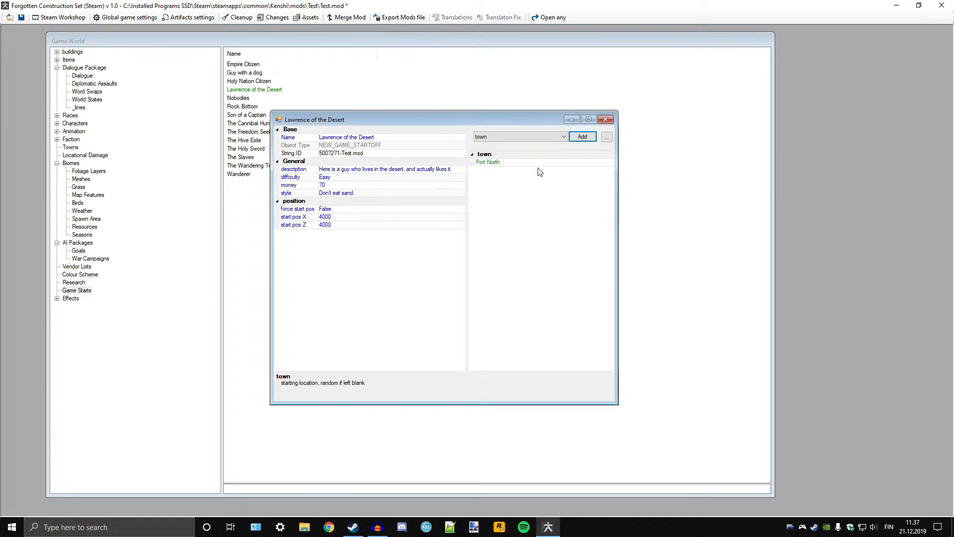
click(515, 163)
text(213123123)
double_click(527, 163)
key(BackSpace)
Step: Add a faction relations reference to Sand ninjas and set its value to -100
click(515, 137)
click(518, 138)
click(519, 139)
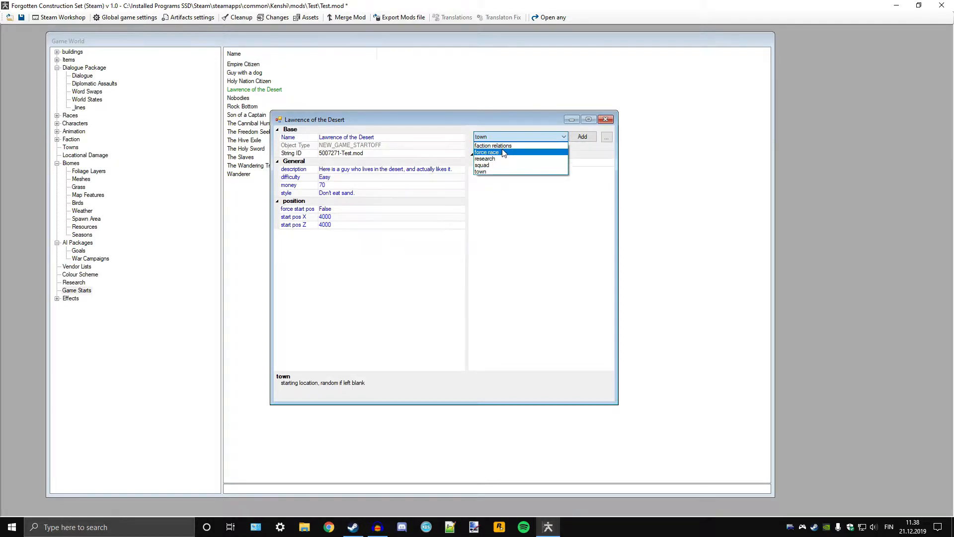
click(505, 146)
click(583, 137)
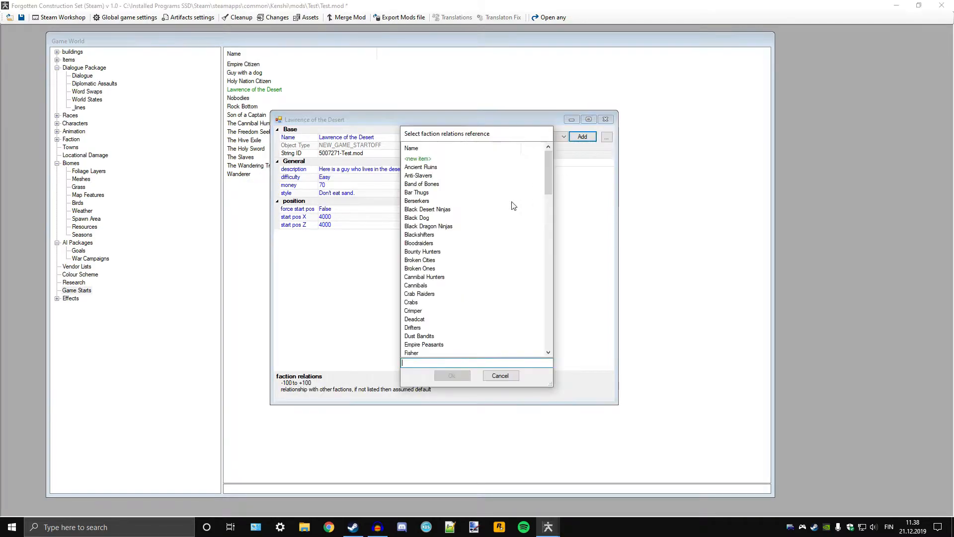
scroll(473, 300, down, 8)
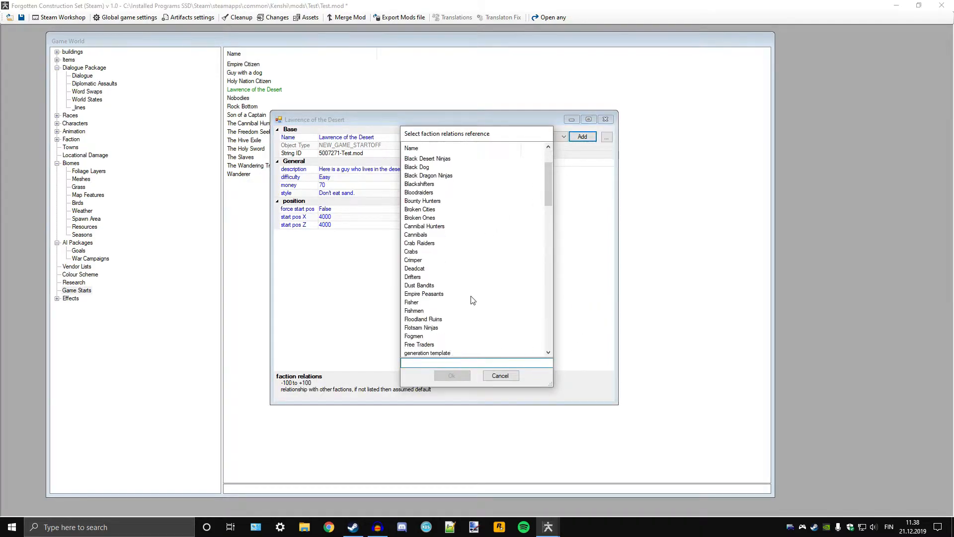
scroll(472, 300, down, 15)
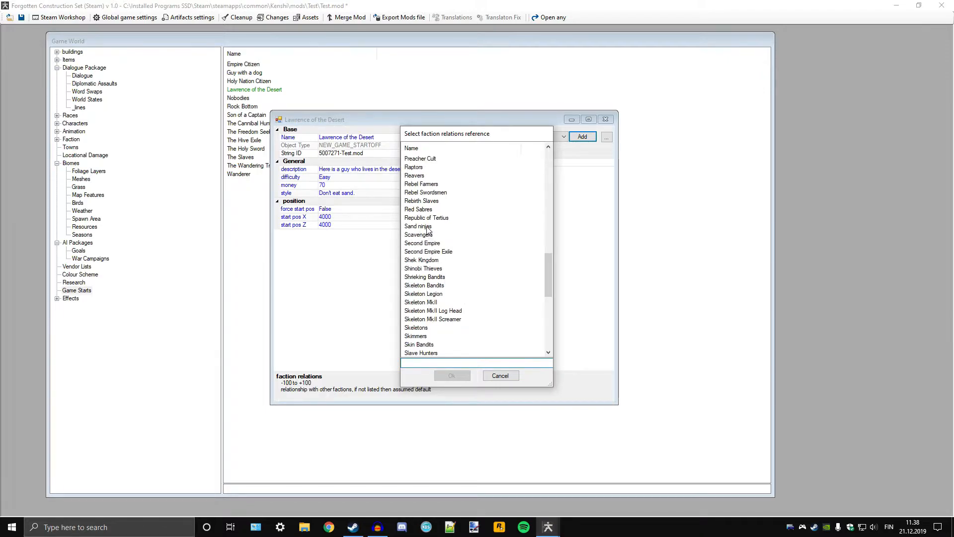
click(427, 227)
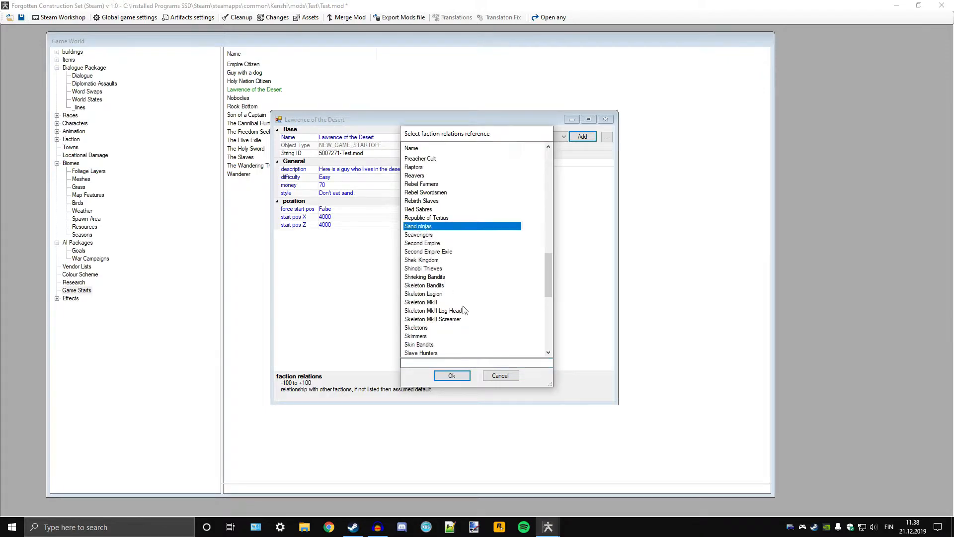
click(453, 376)
click(514, 162)
text(-100)
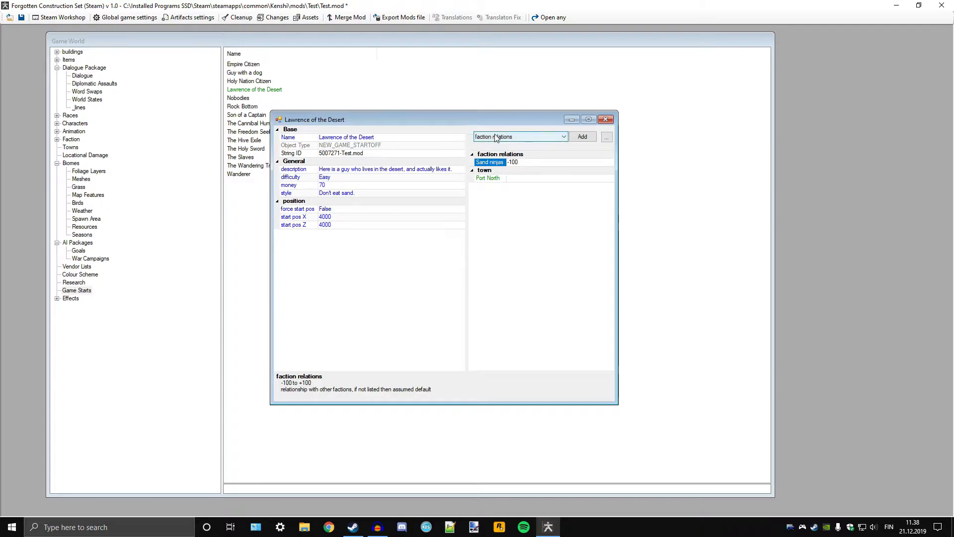
Step: Add a faction relations reference to United Cities and set its value to 100
click(582, 137)
scroll(444, 269, down, 20)
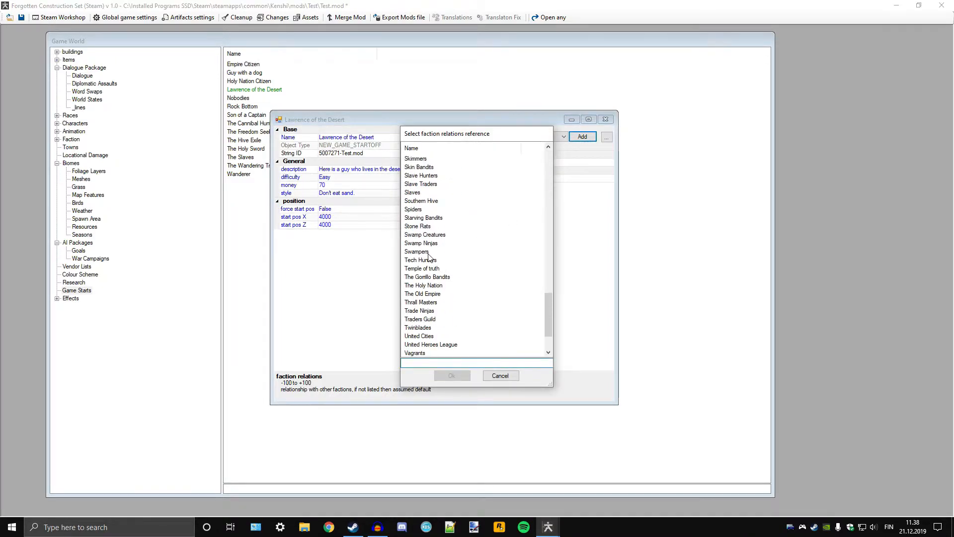
scroll(425, 295, down, 2)
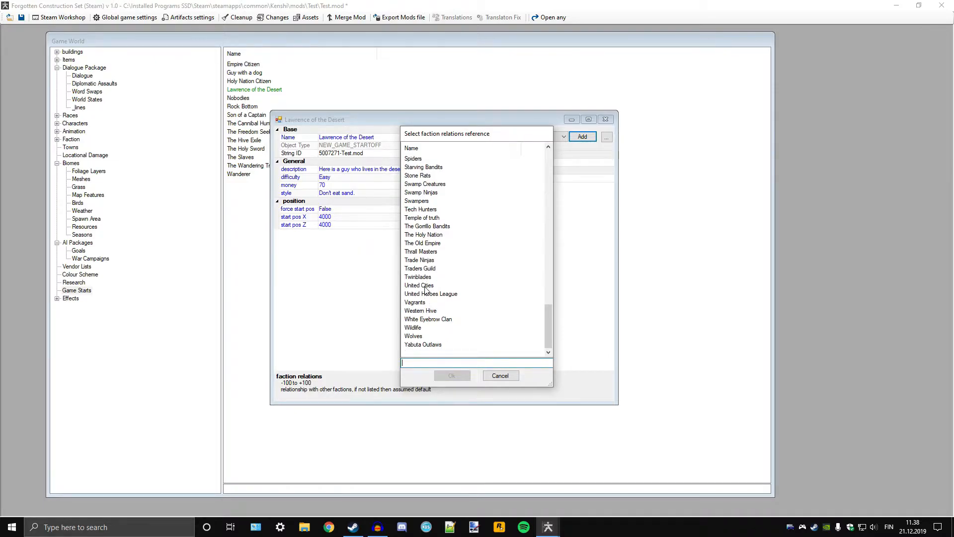
double_click(426, 285)
click(494, 172)
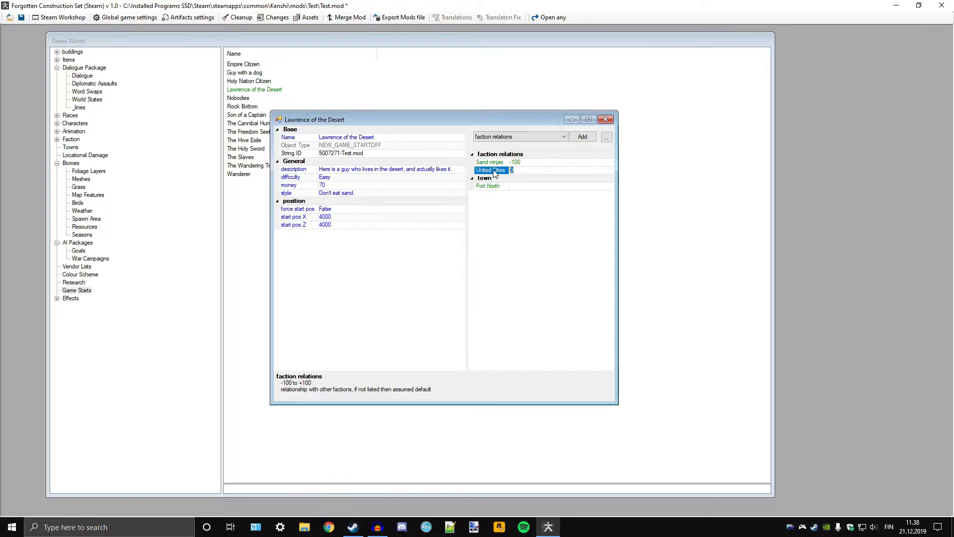
text(10)
click(505, 232)
Step: Select the research reference type for the game start and read its description
click(516, 137)
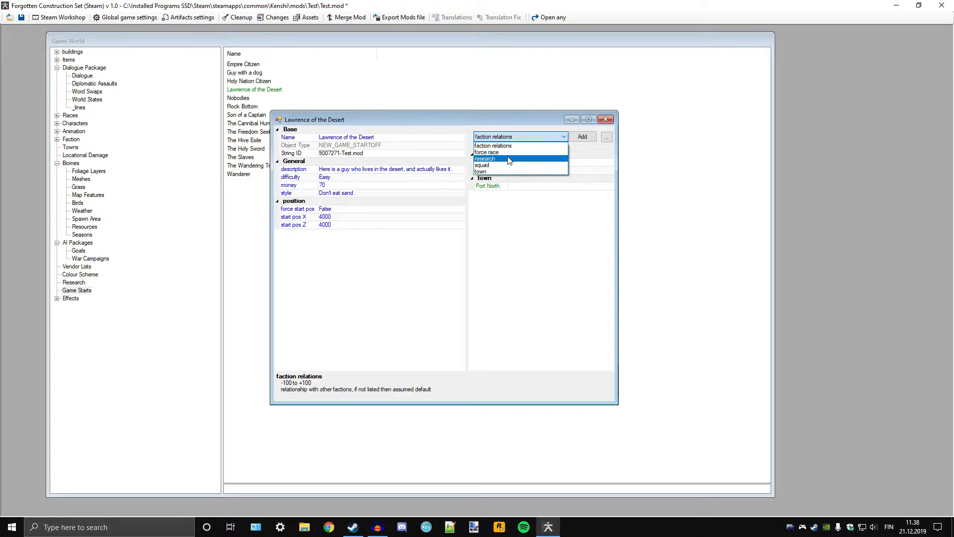
click(507, 155)
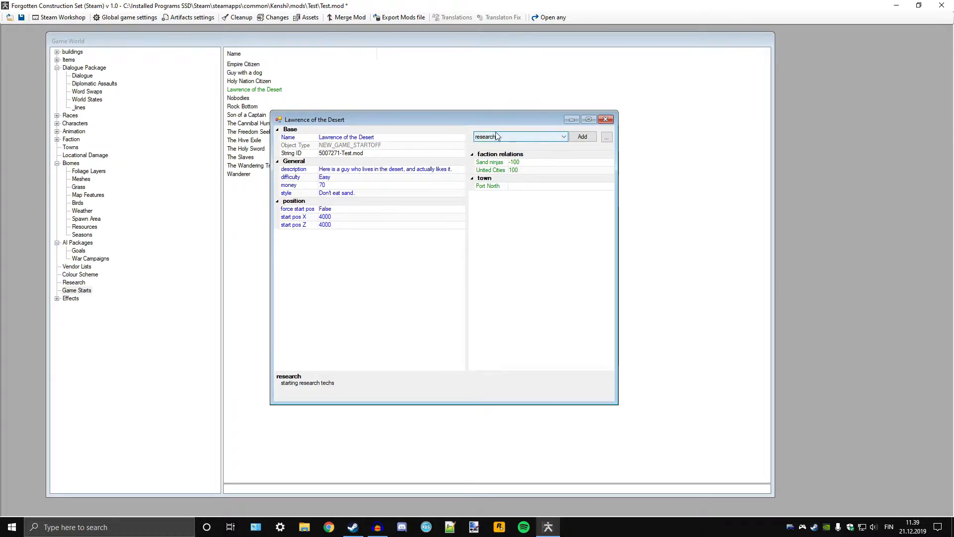
drag(437, 122, 521, 127)
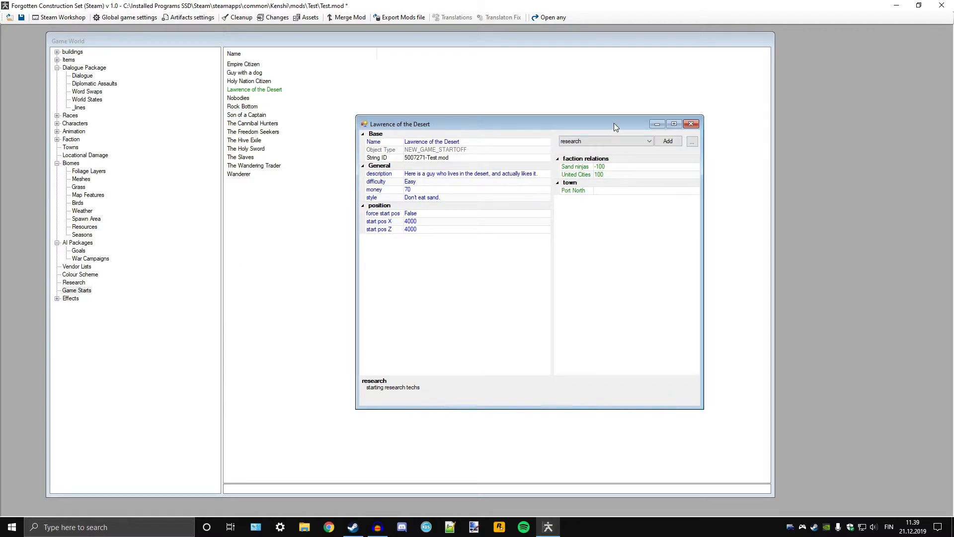
drag(613, 123, 524, 135)
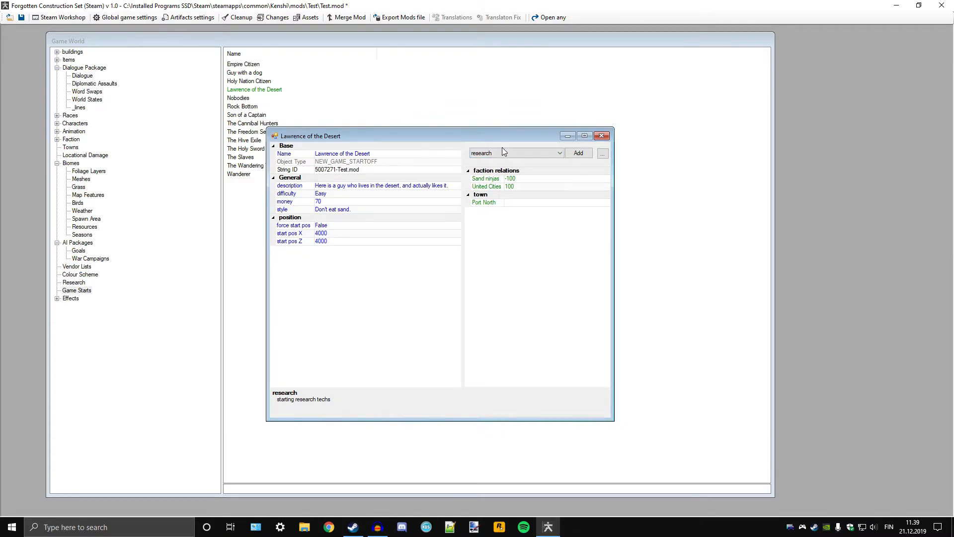
Step: Browse the available races and add Greenlander as the game start's force race reference
click(516, 154)
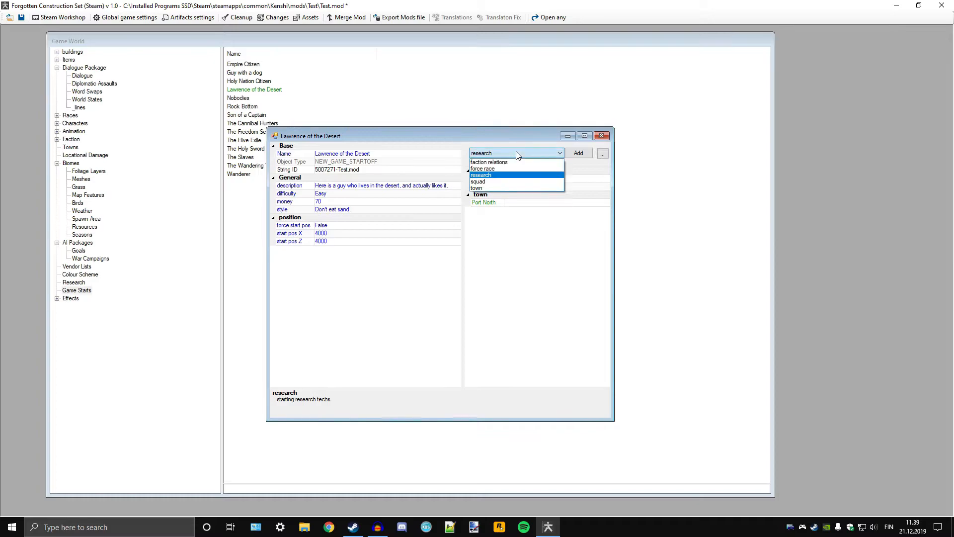
click(504, 169)
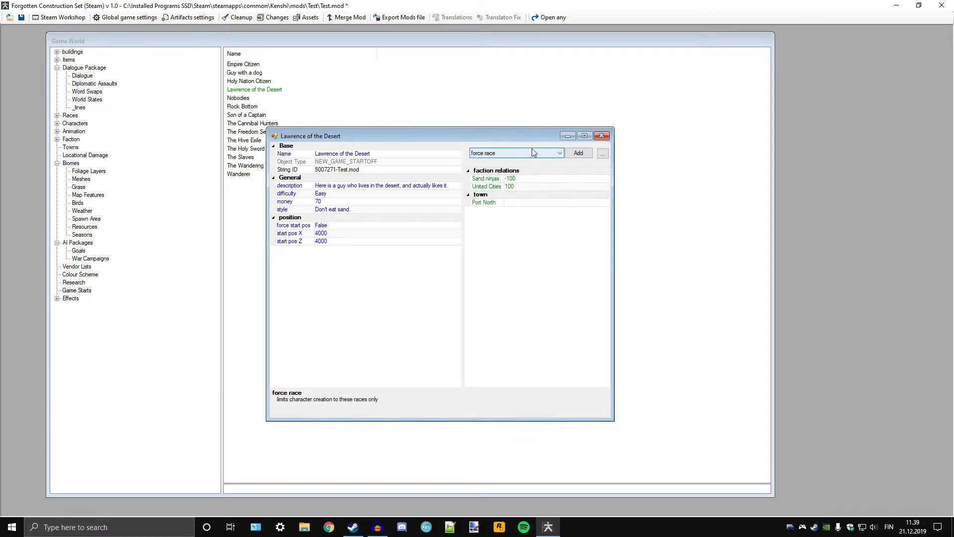
click(578, 153)
scroll(457, 213, down, 5)
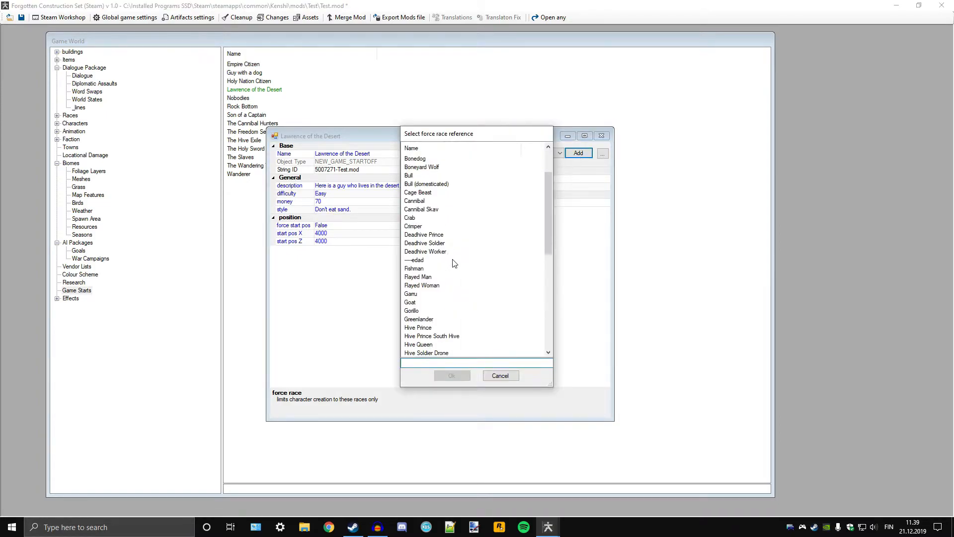
scroll(456, 200, down, 4)
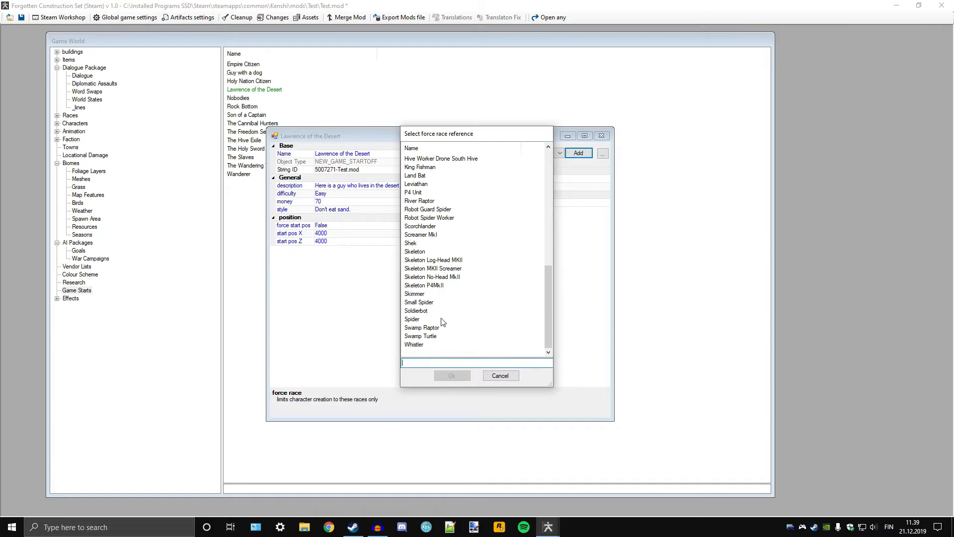
scroll(439, 310, up, 6)
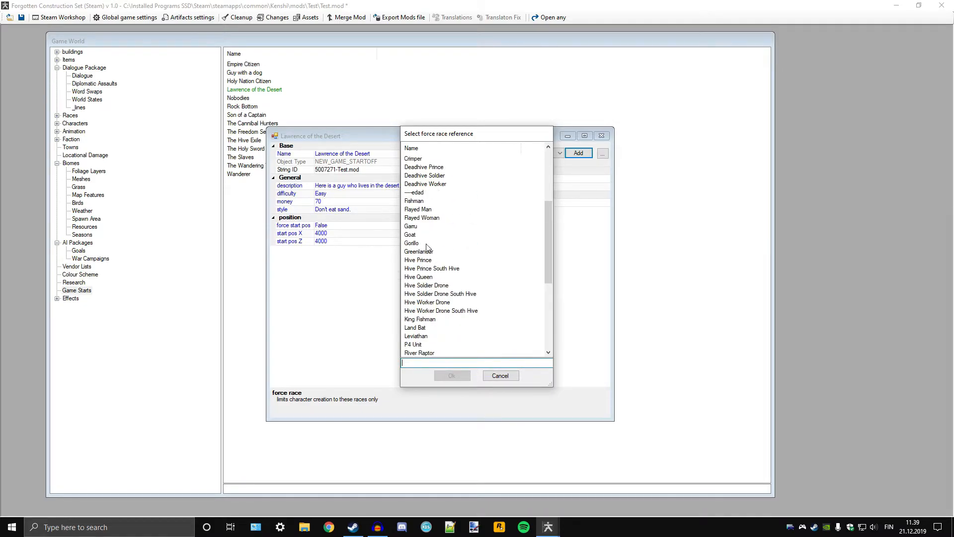
scroll(426, 254, up, 5)
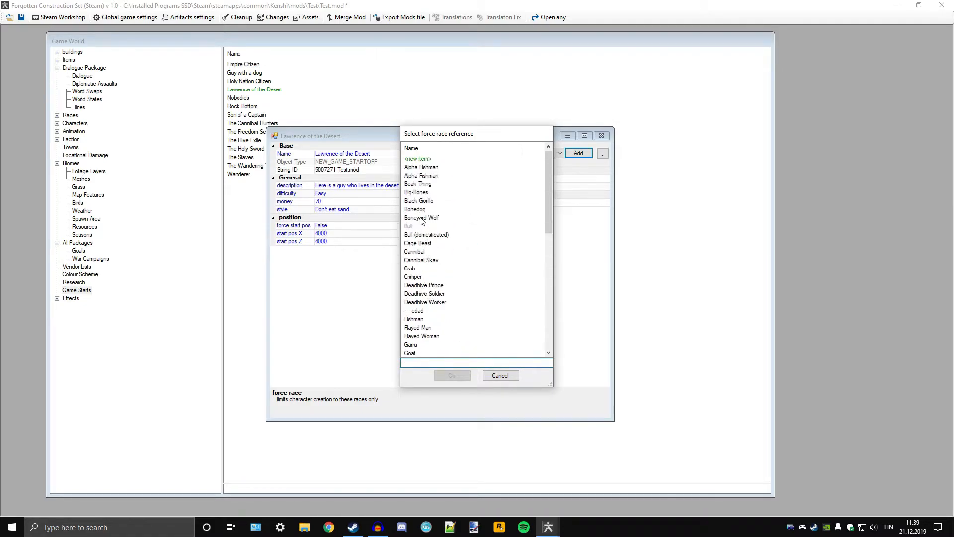
scroll(424, 212, down, 2)
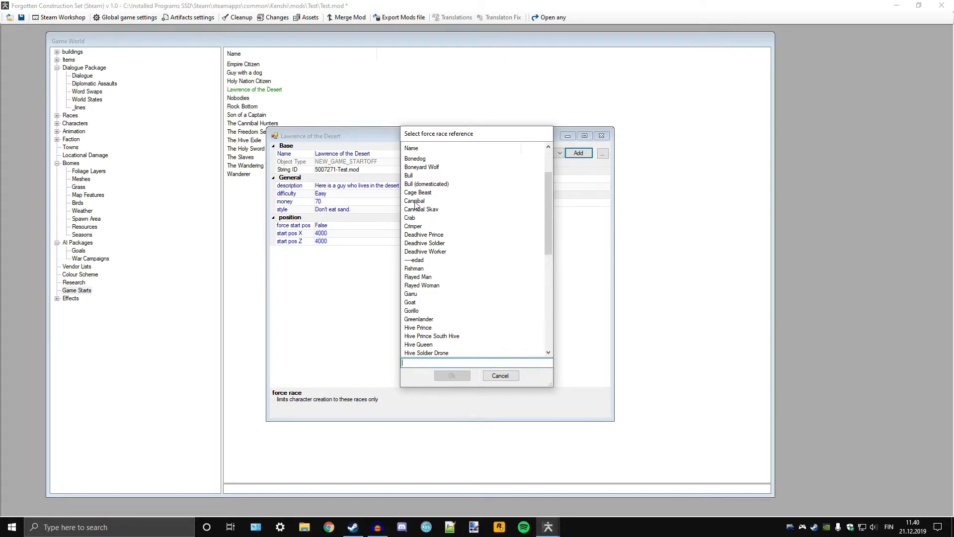
scroll(417, 218, down, 3)
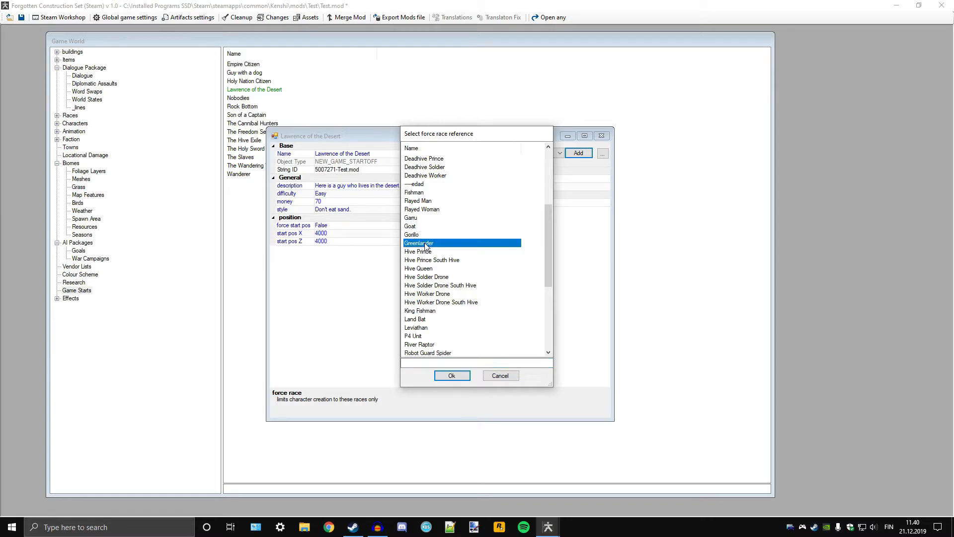
double_click(419, 243)
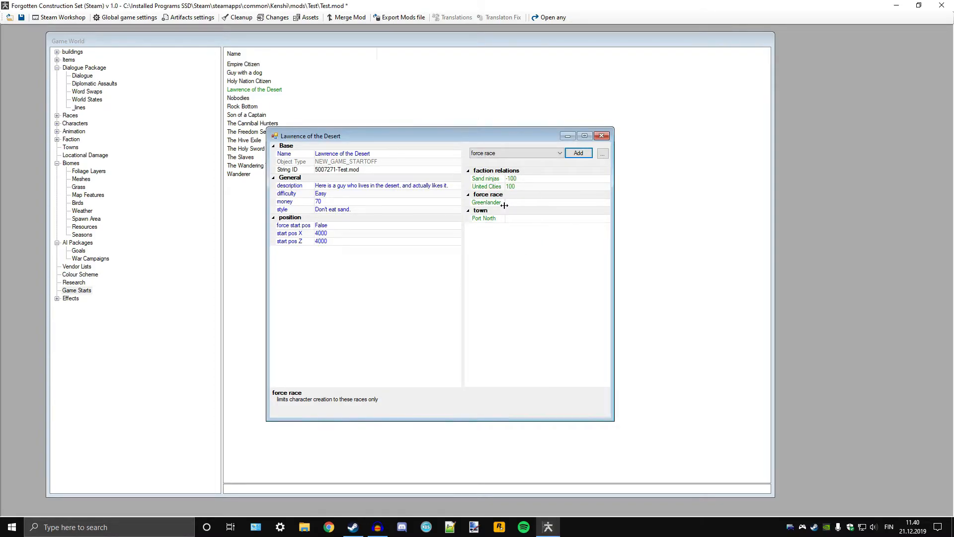
Step: Select the squad reference type and move the Lawrence of the Desert window clear of the Game World list
click(521, 154)
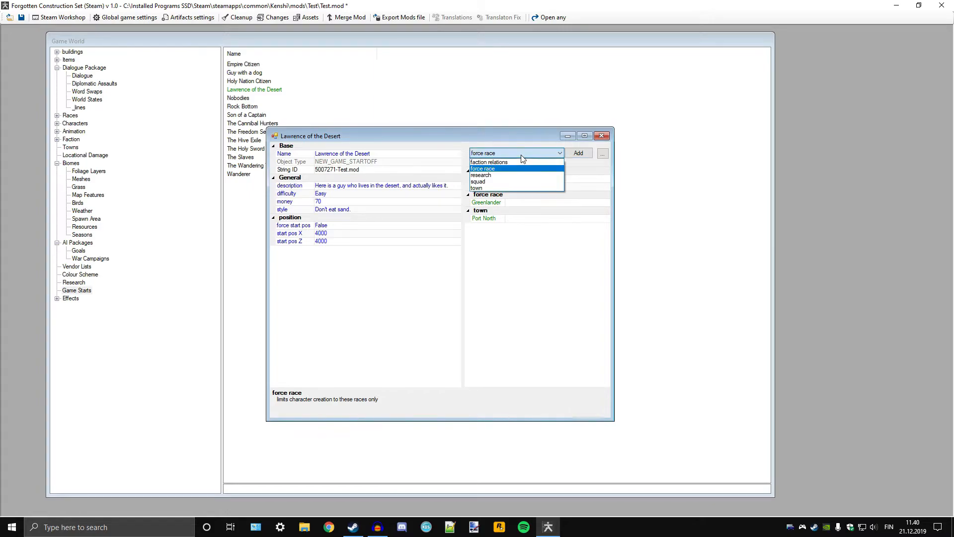
click(485, 182)
drag(459, 141, 750, 37)
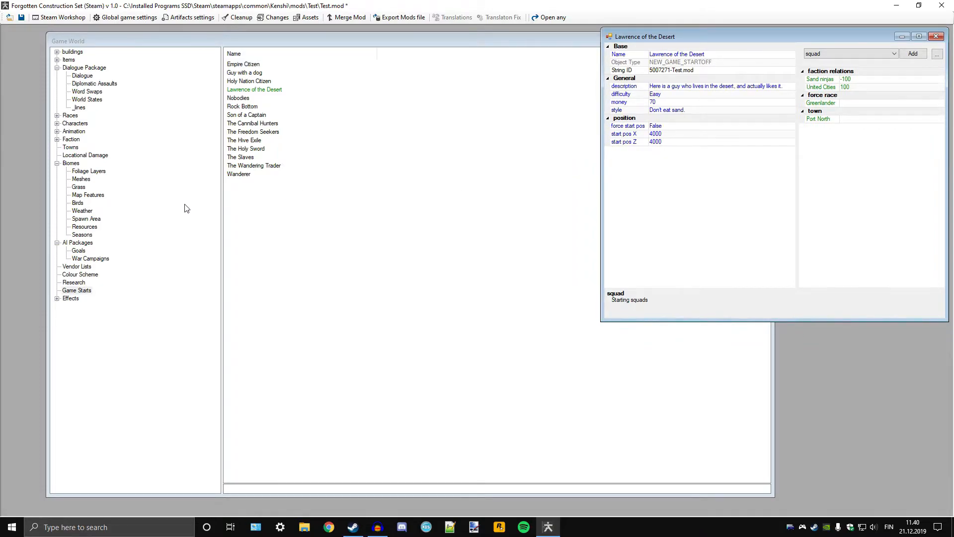
Step: Create a new item in the Characters category of the Game World
double_click(70, 124)
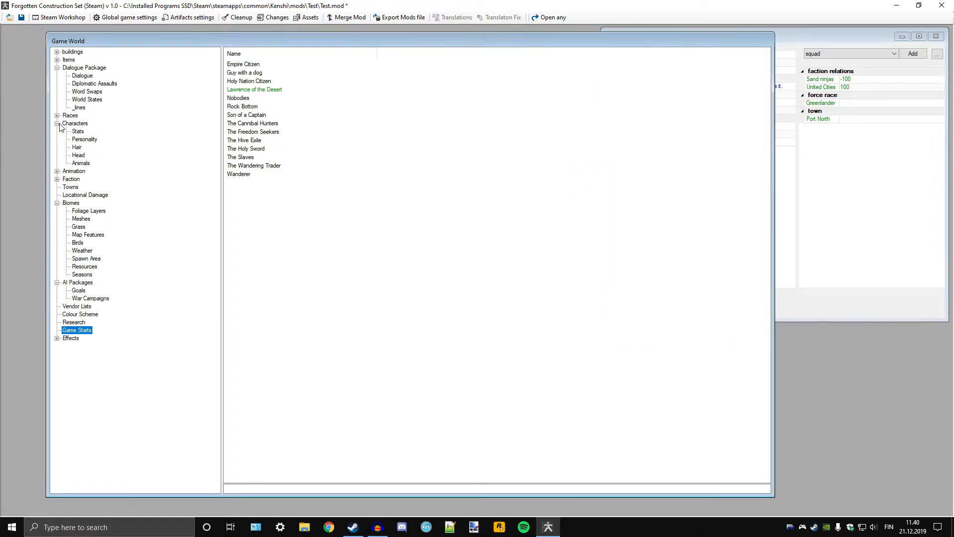
right_click(603, 189)
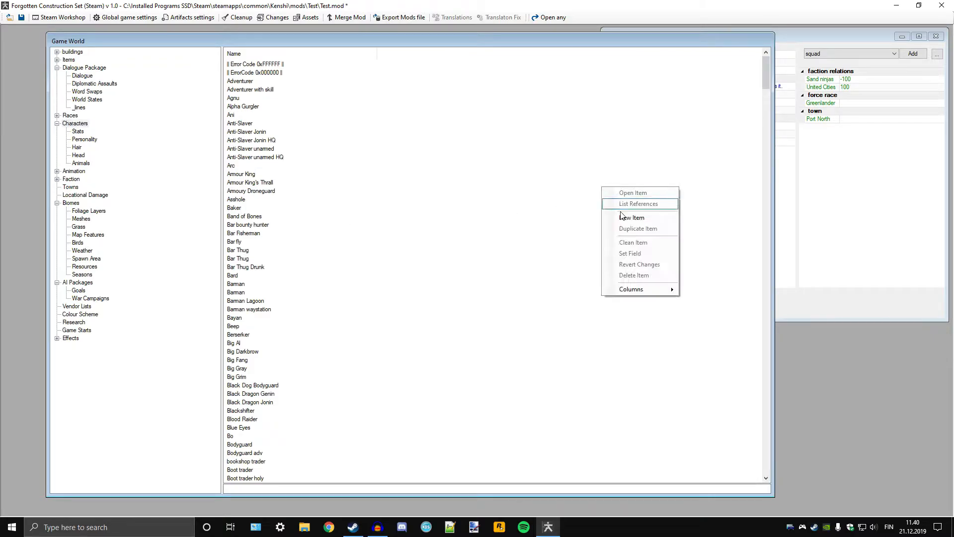
click(631, 219)
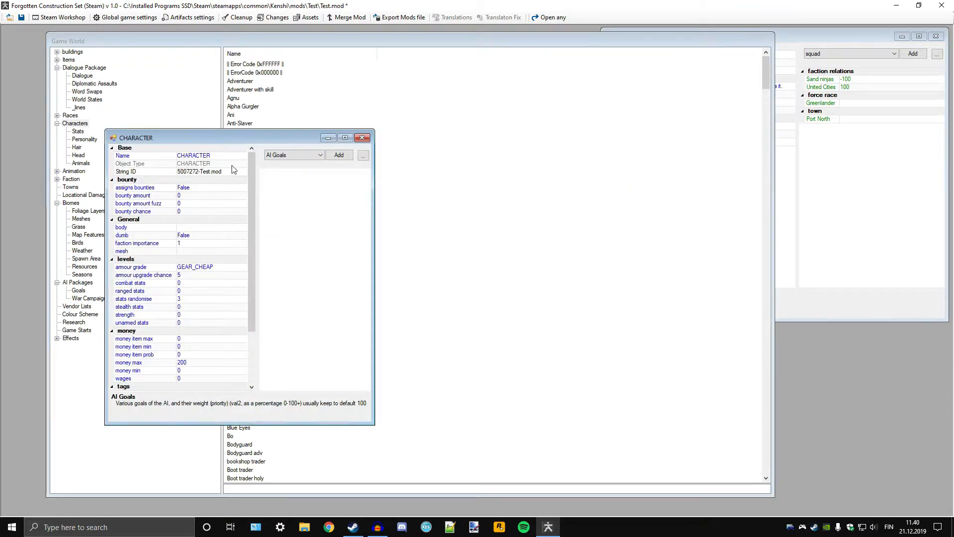
Step: Name the new character Lawrence, then move and widen its window for easier reading
drag(230, 157, 146, 147)
text(Lawrence)
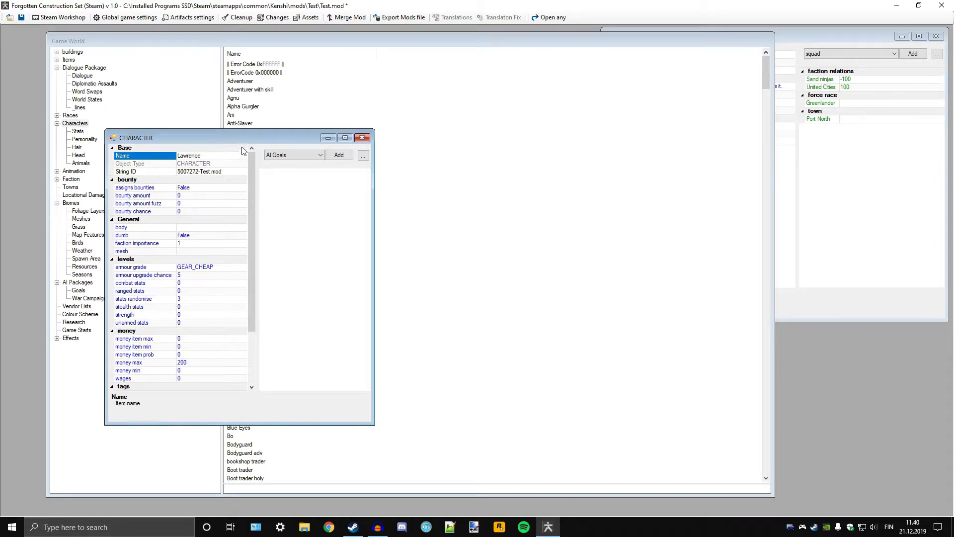
drag(242, 138, 298, 144)
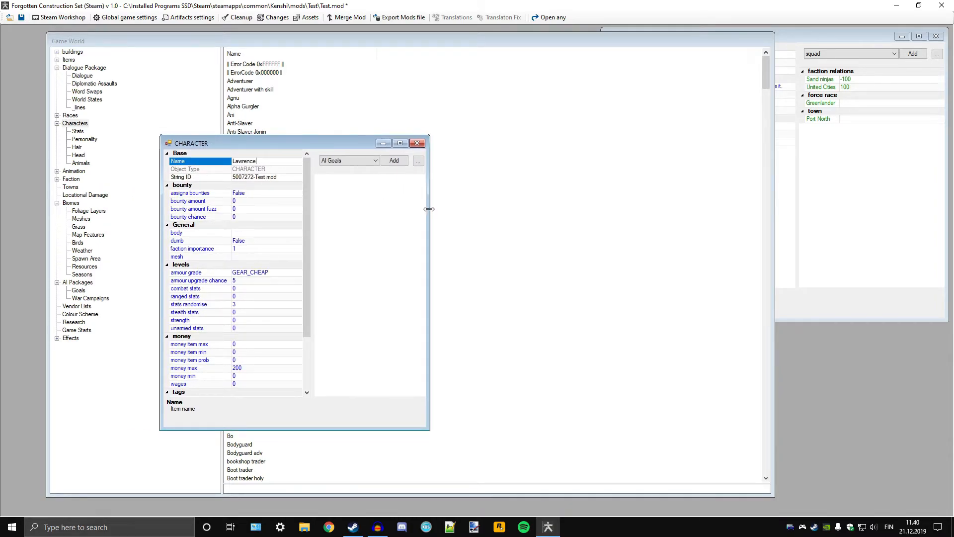
drag(428, 209, 549, 209)
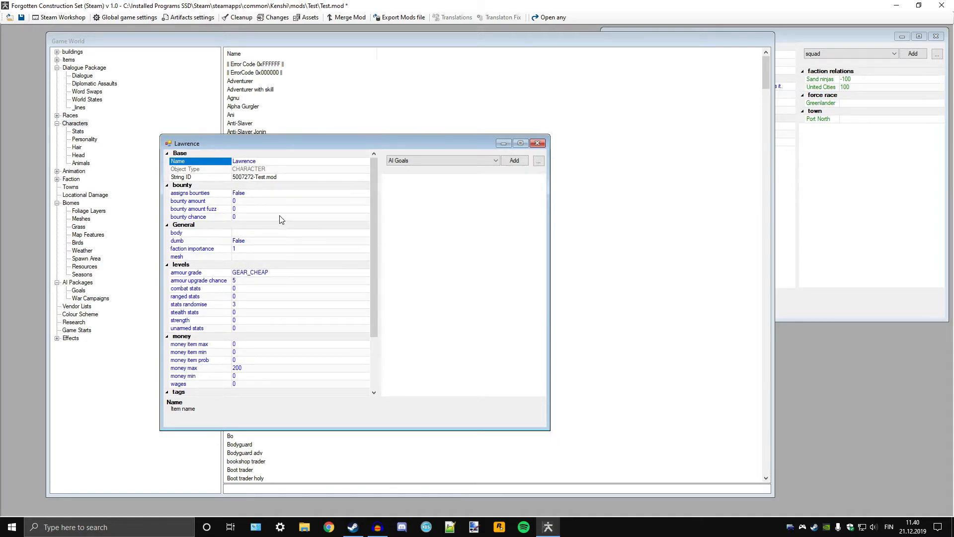
Step: Look through the character's properties and read the descriptions of dumb, assigns bounties, bounty amount, bounty amount fuzz and bounty chance
scroll(281, 219, down, 3)
scroll(291, 301, up, 3)
scroll(304, 221, down, 3)
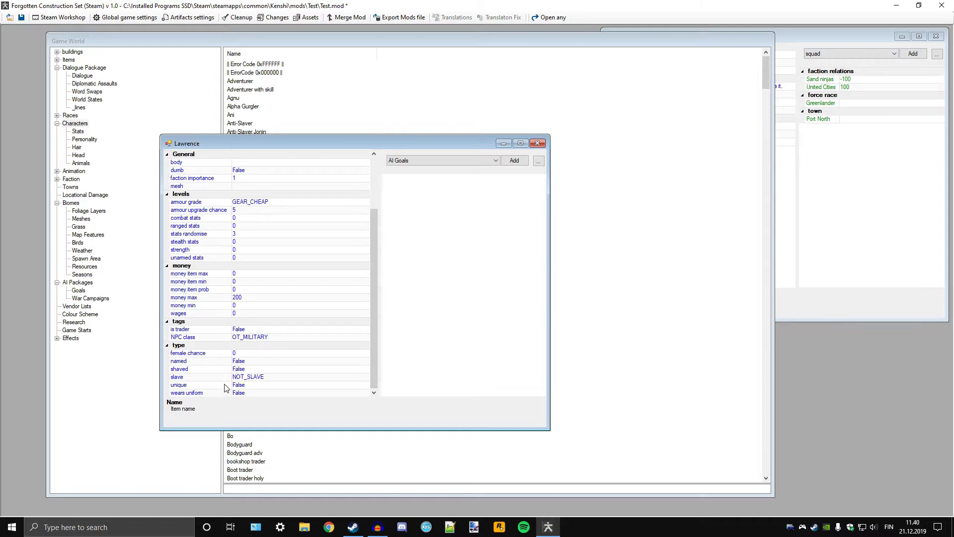
scroll(269, 370, up, 3)
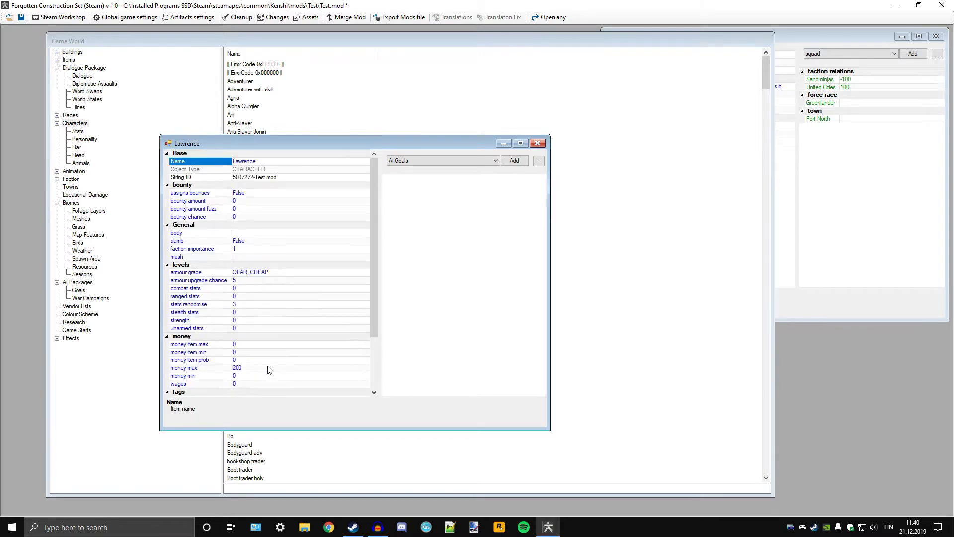
click(252, 241)
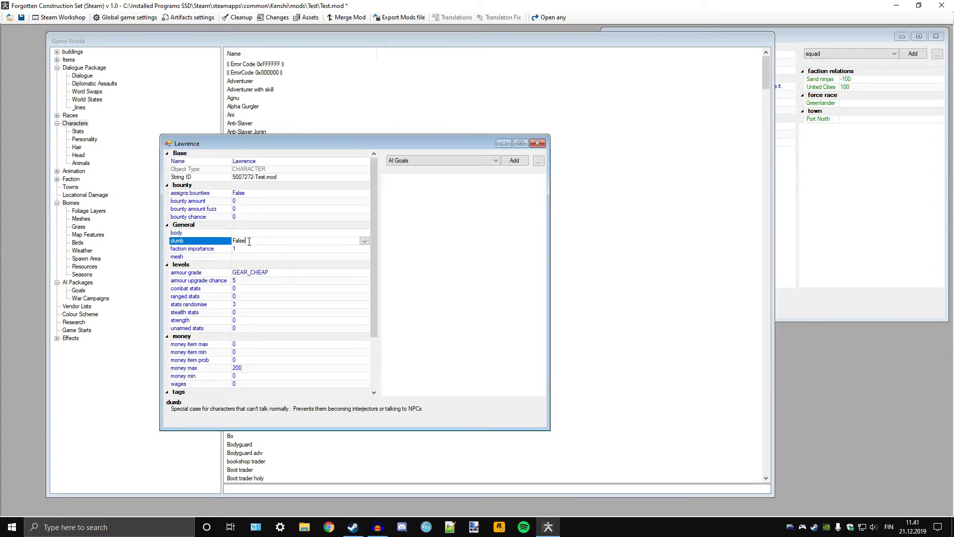
click(251, 193)
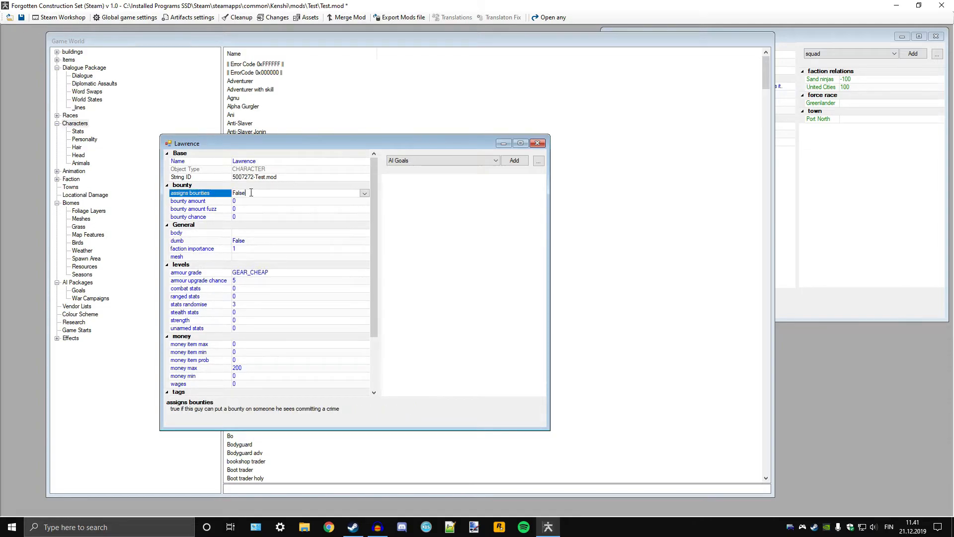
click(365, 193)
key(Down)
click(365, 193)
click(234, 202)
click(247, 208)
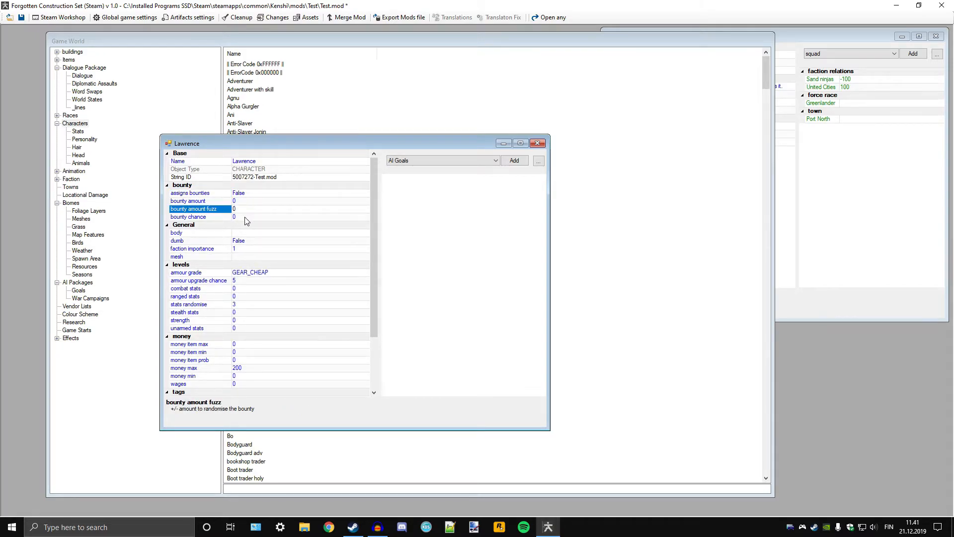
click(245, 217)
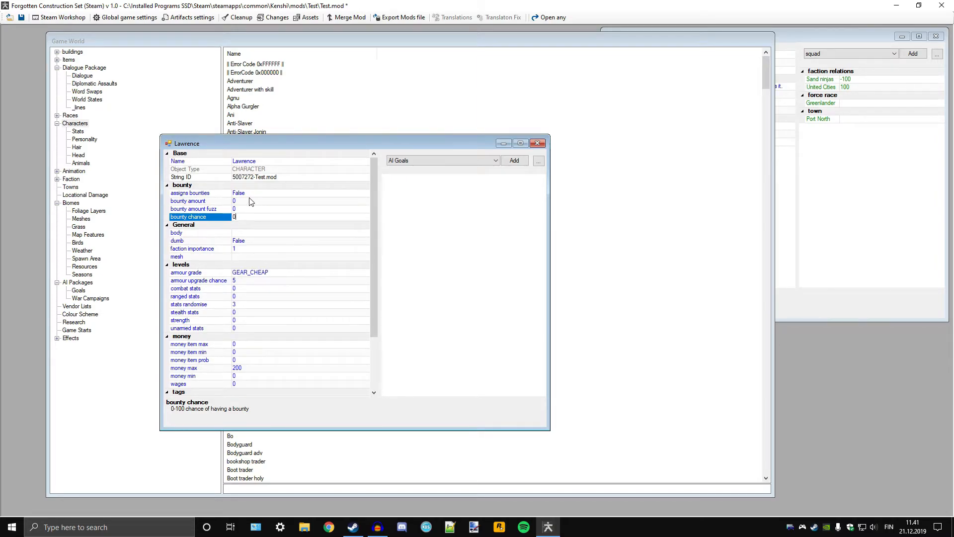
Step: Examine the character's body property and its file selection, leaving the body blank
click(247, 233)
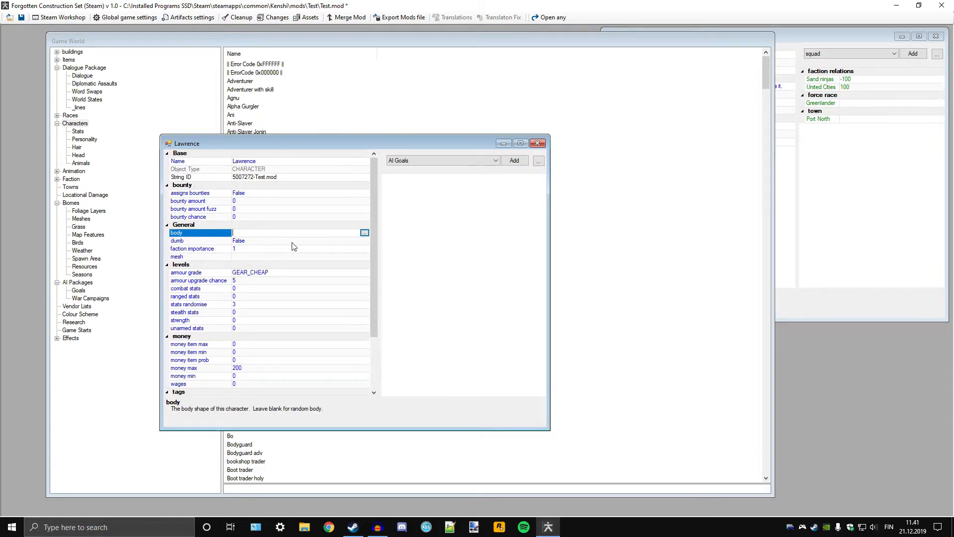
drag(335, 145, 404, 152)
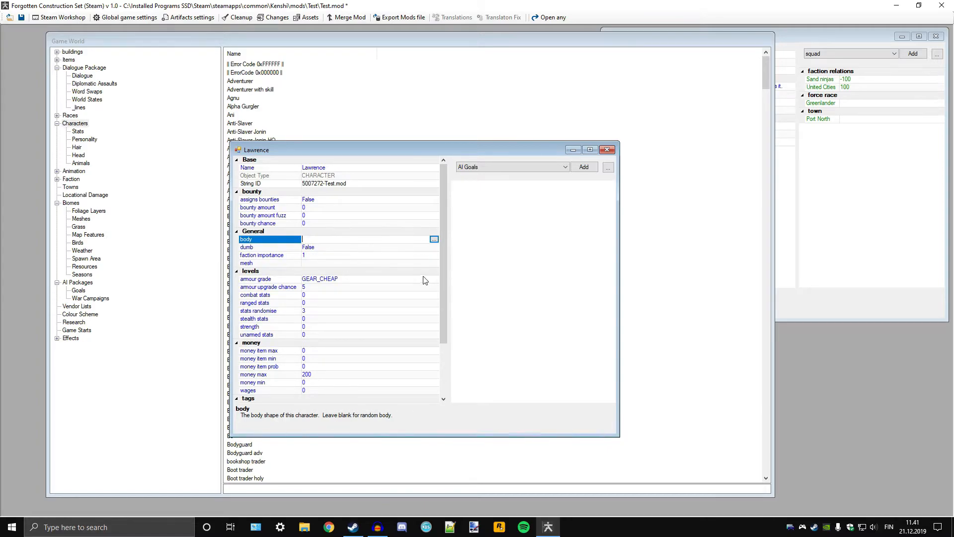
click(361, 238)
click(434, 240)
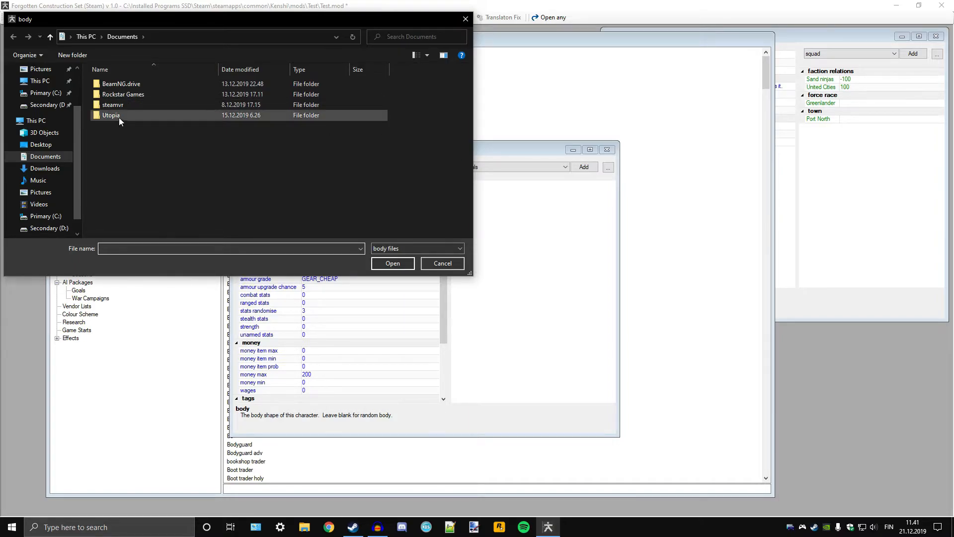
click(466, 19)
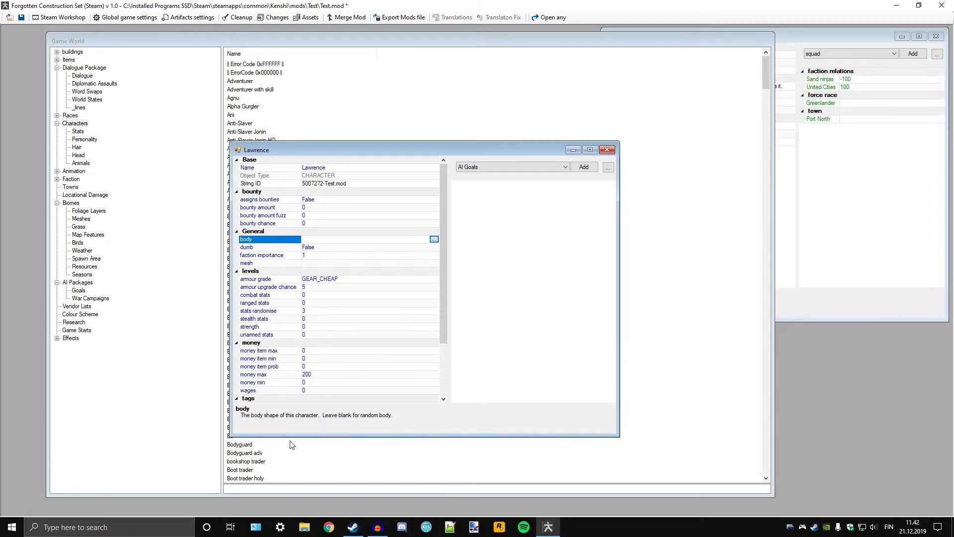
click(305, 527)
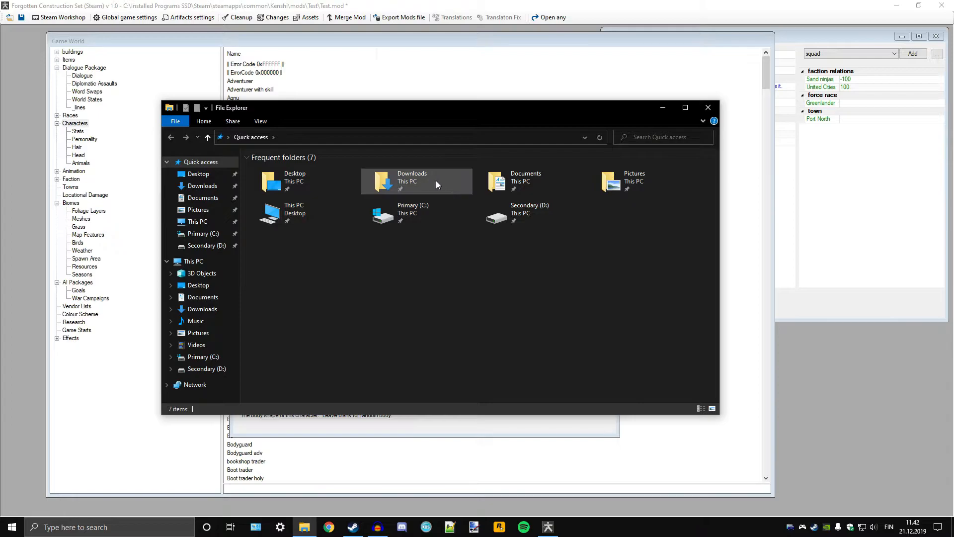
click(709, 108)
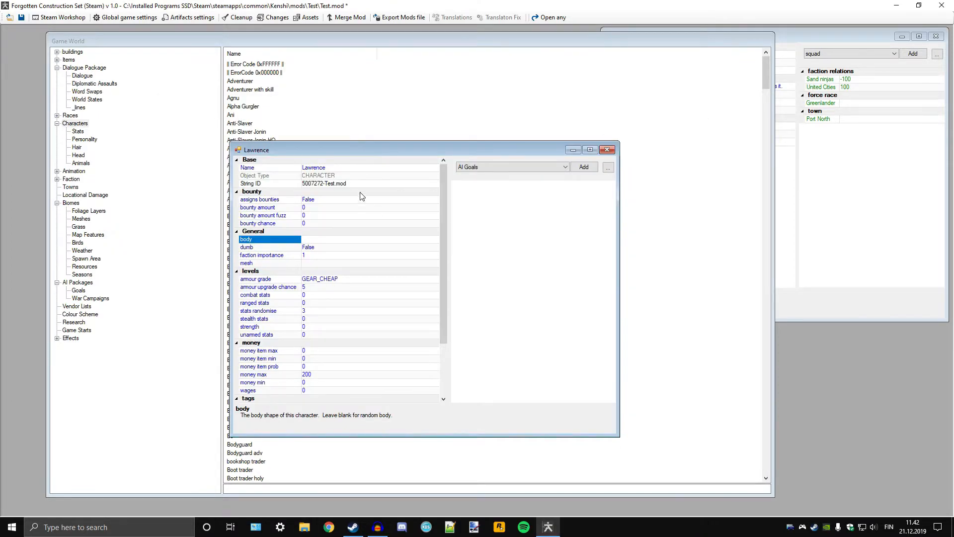
click(315, 239)
Step: Set the character's faction importance to 5
mouse_move(443, 250)
mouse_down()
mouse_move(443, 260)
mouse_move(448, 238)
mouse_up()
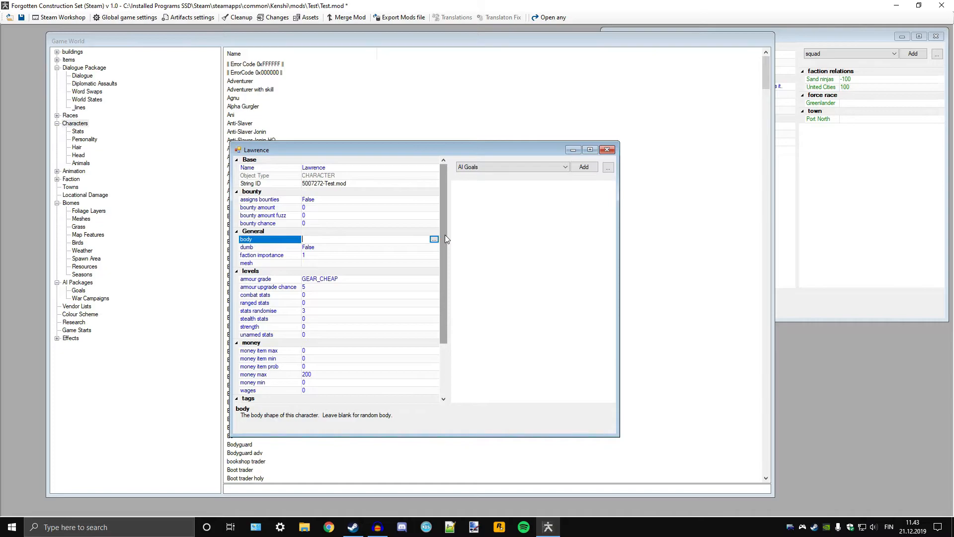
drag(446, 239, 443, 247)
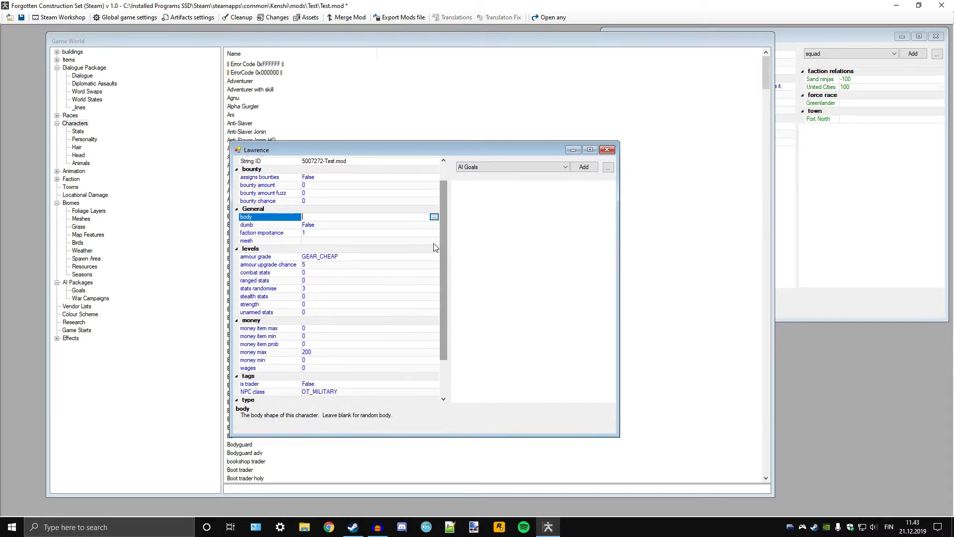
click(326, 235)
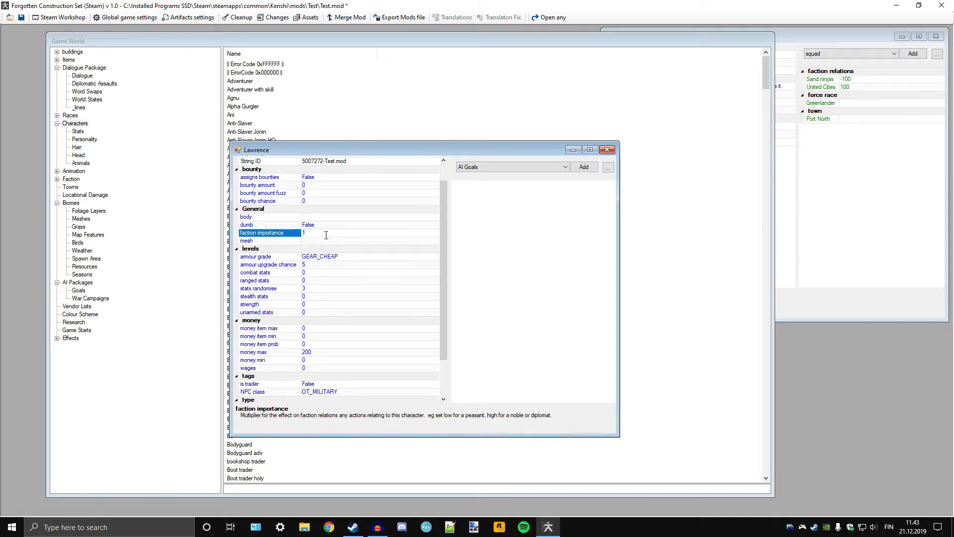
drag(313, 234, 299, 233)
text(5)
Step: Read the mesh property's description and check its file selection without choosing a mesh
click(316, 242)
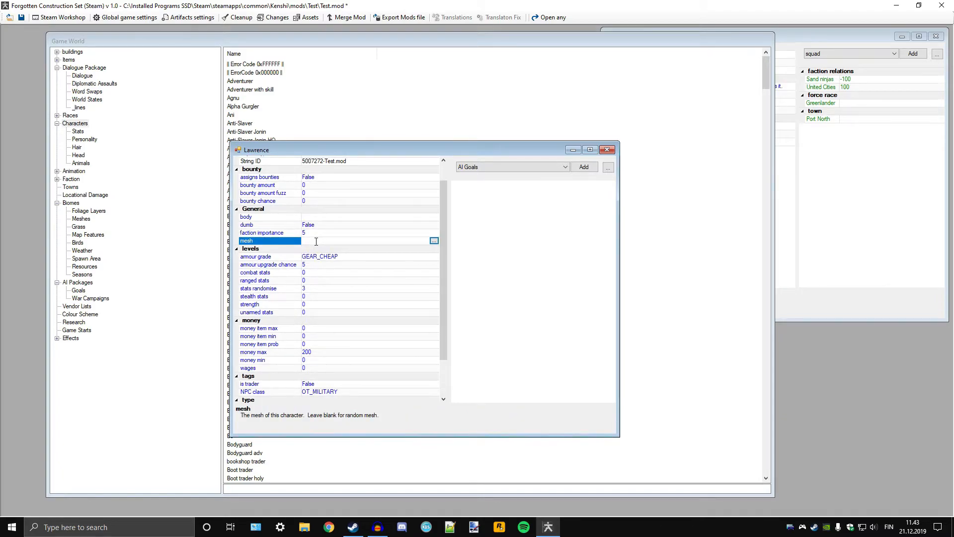
mouse_move(445, 247)
mouse_down()
mouse_move(453, 221)
mouse_move(452, 261)
mouse_up()
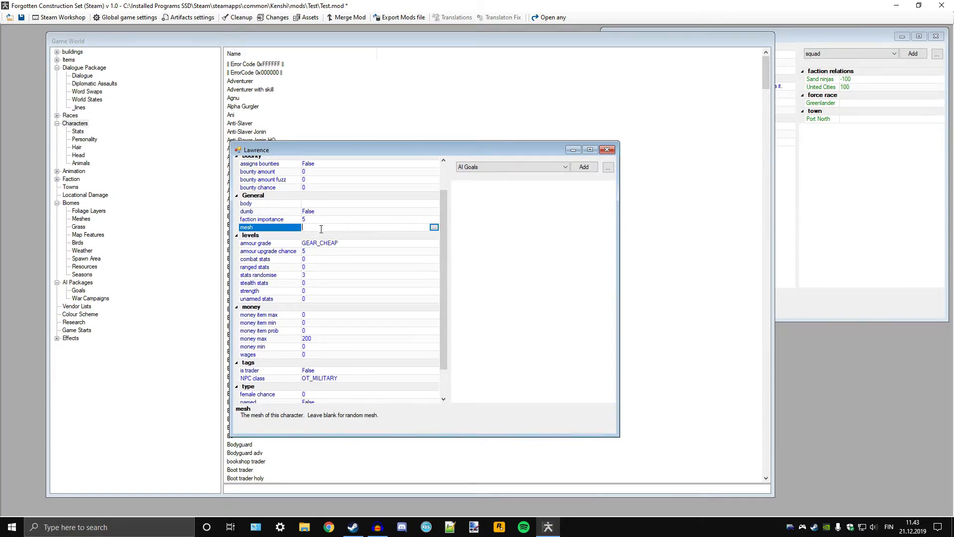
click(434, 227)
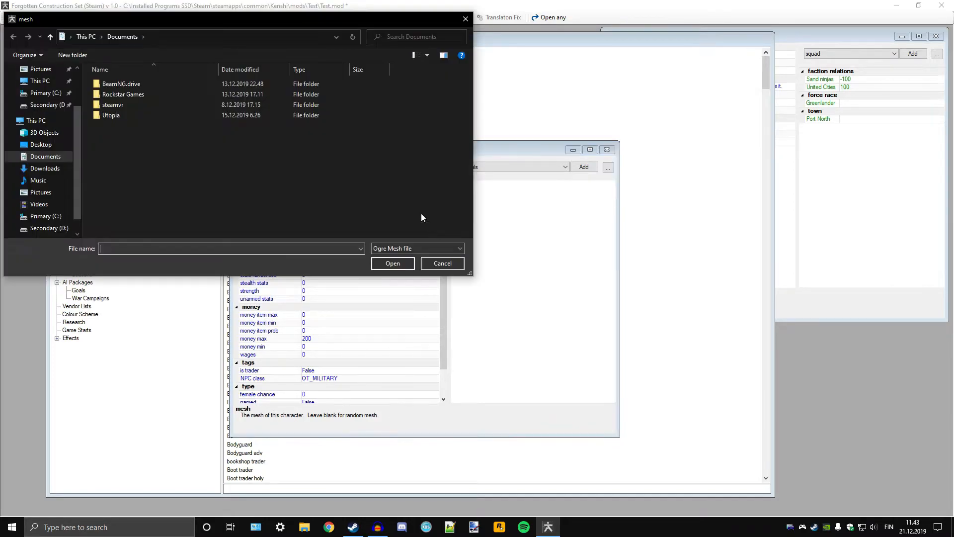
click(464, 19)
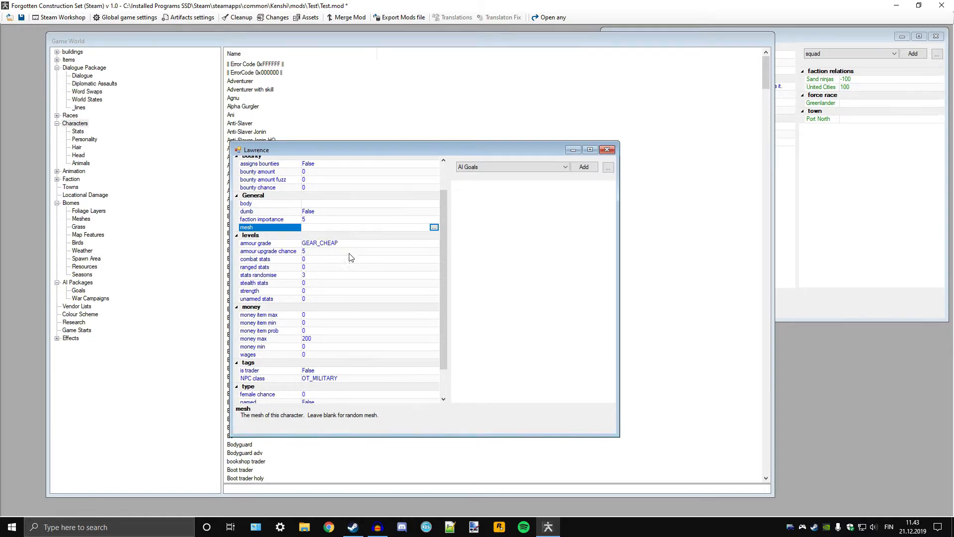
Step: Keep the character's armour grade at GEAR_CHEAP and set the armour upgrade chance to 50
click(359, 243)
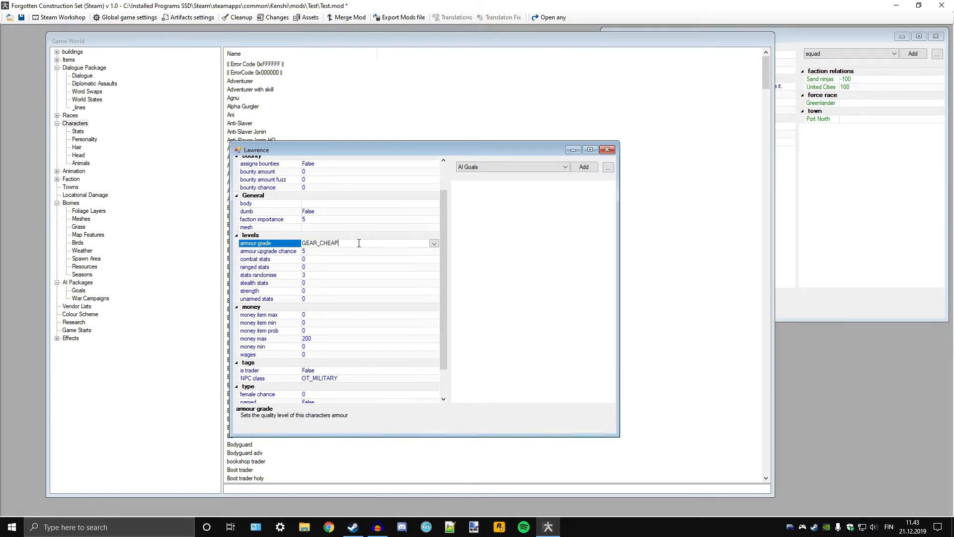
click(434, 243)
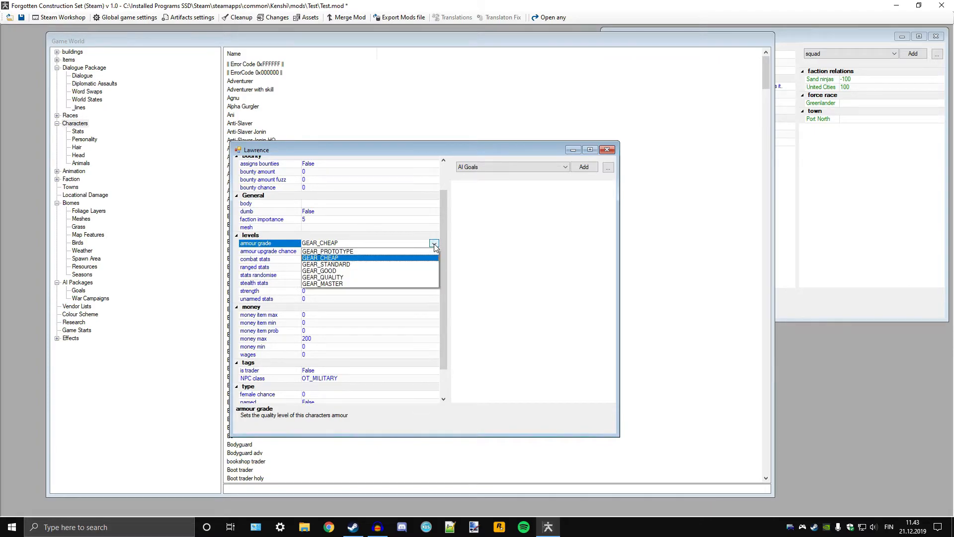
click(336, 257)
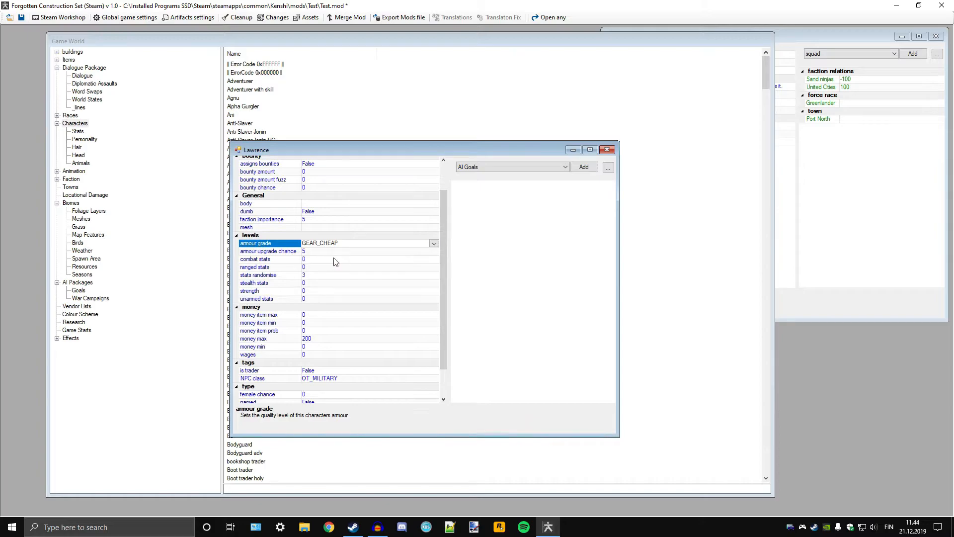
click(309, 252)
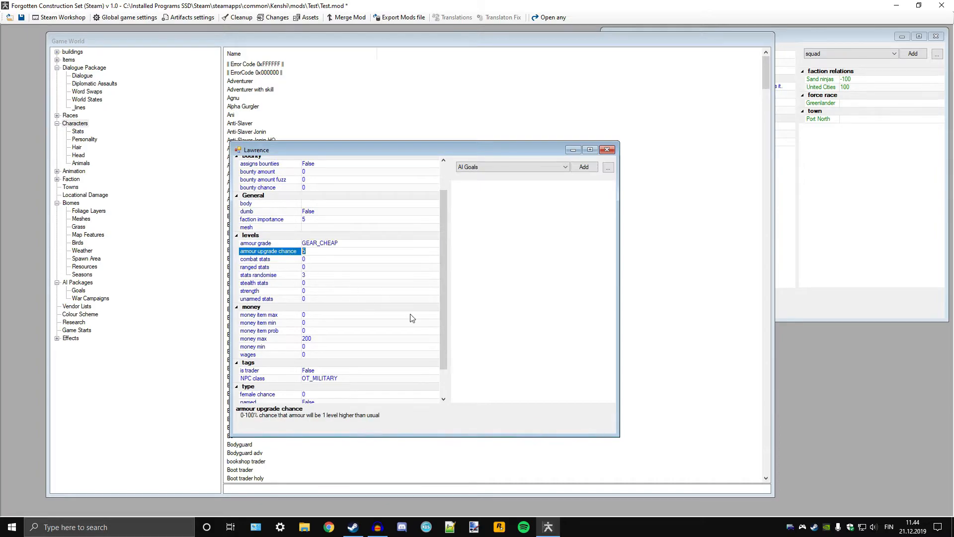
text(50)
click(374, 244)
click(434, 244)
click(434, 244)
click(434, 244)
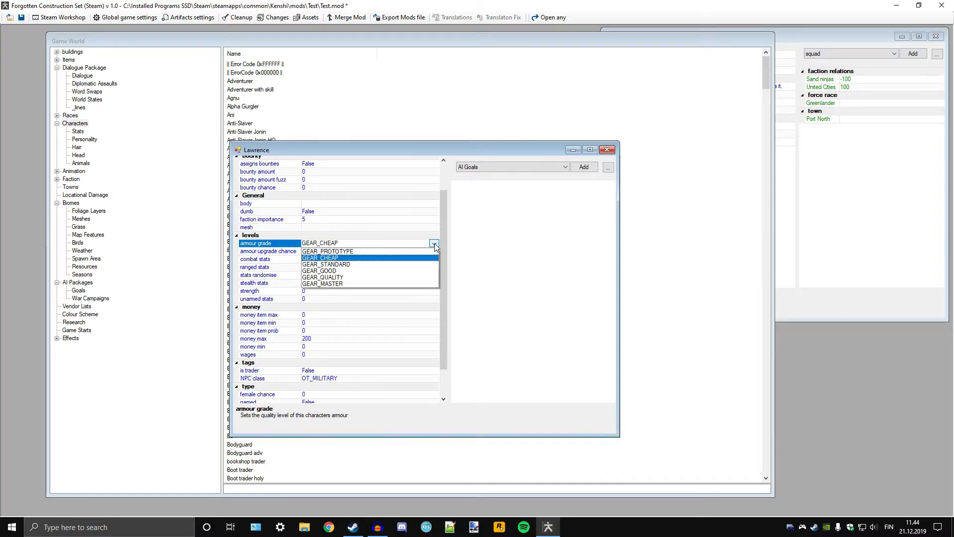
click(470, 246)
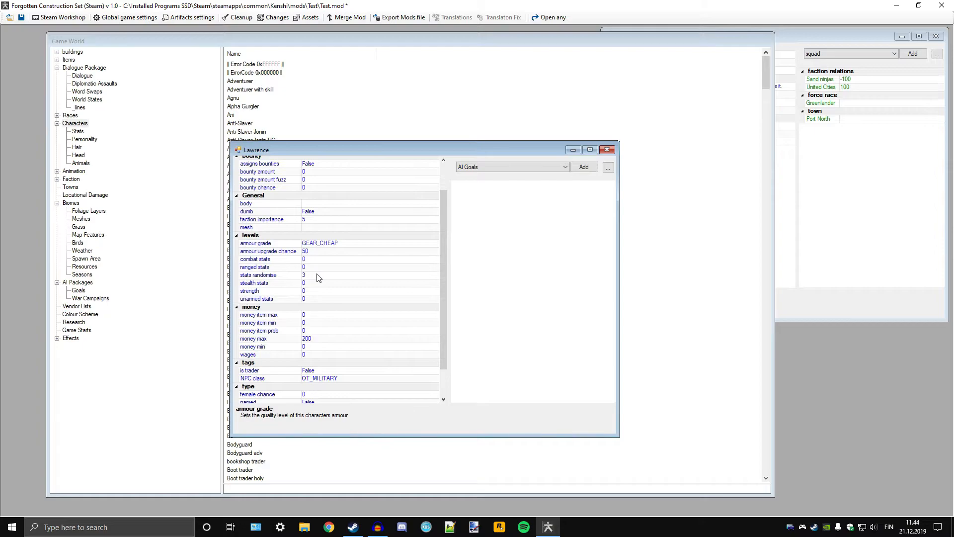
Step: Set the character's stats randomise value to 0
click(244, 275)
text(0)
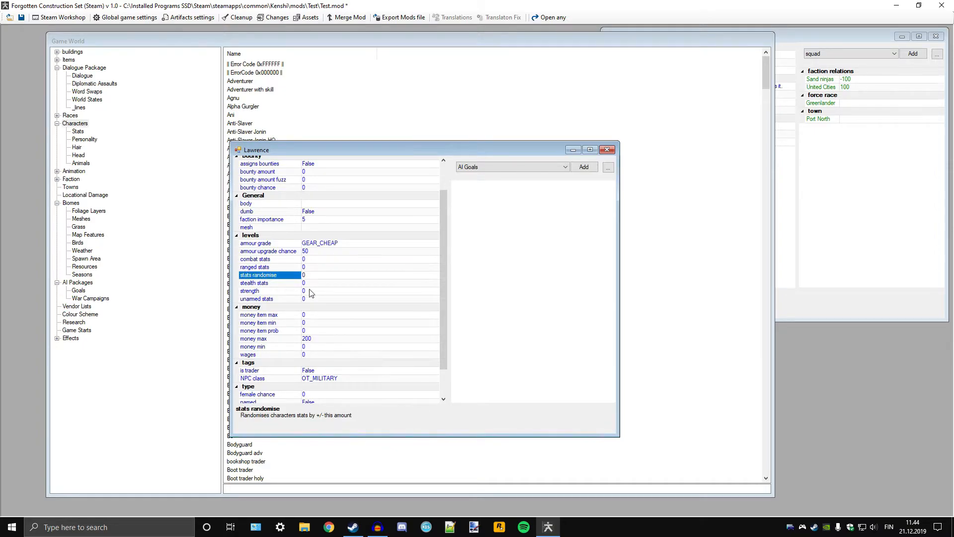
Step: Read the descriptions of the character's money item max, money item min, money item prob and money max properties
scroll(446, 282, down, 2)
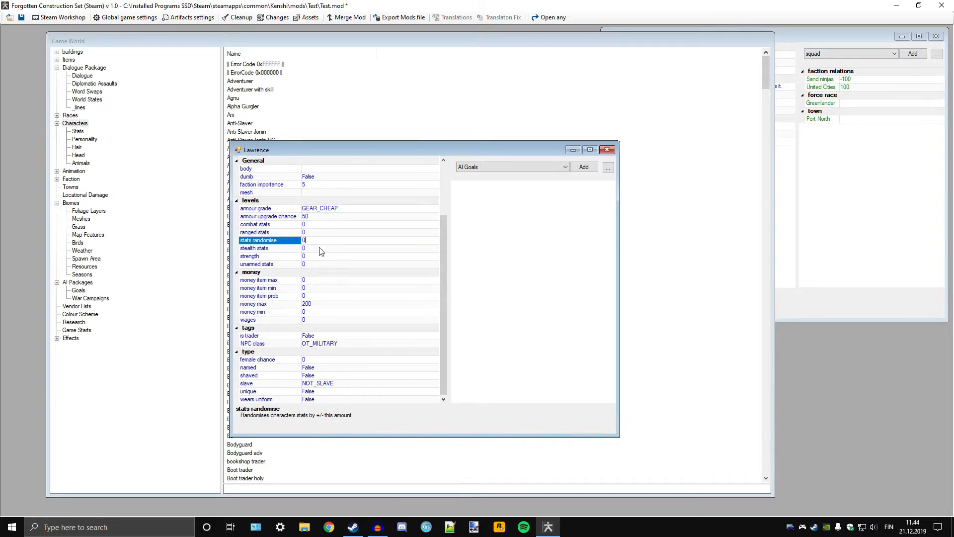
click(314, 281)
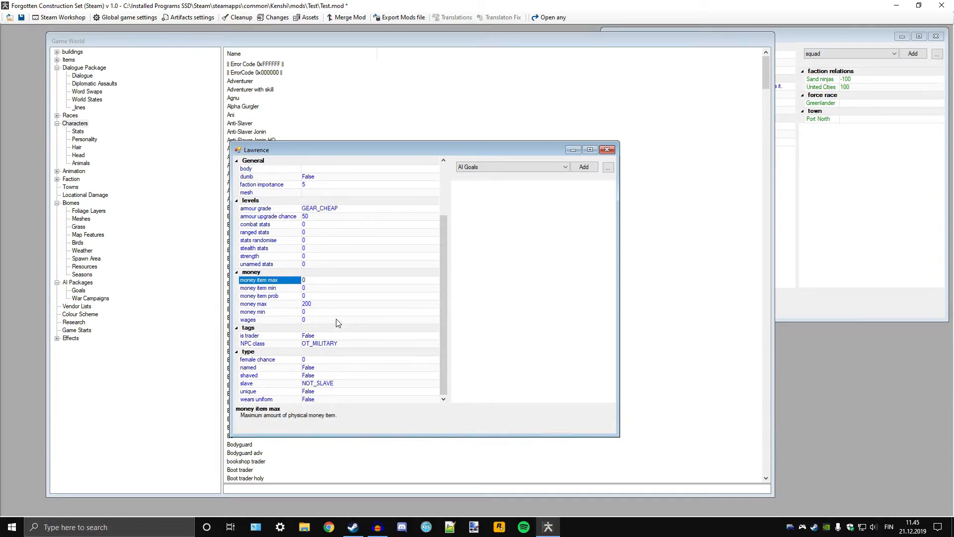
click(313, 288)
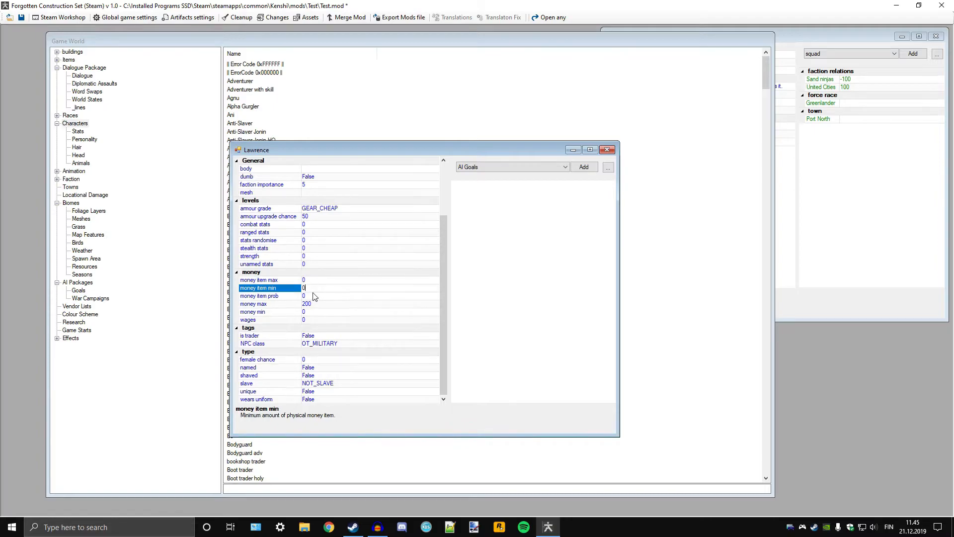
click(313, 296)
click(318, 304)
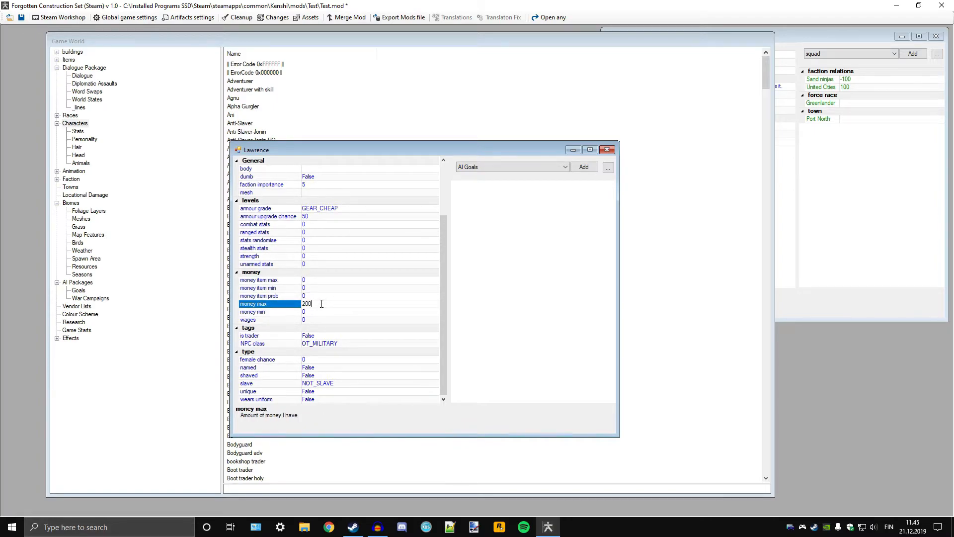
scroll(442, 287, up, 3)
drag(465, 220, 448, 305)
click(310, 280)
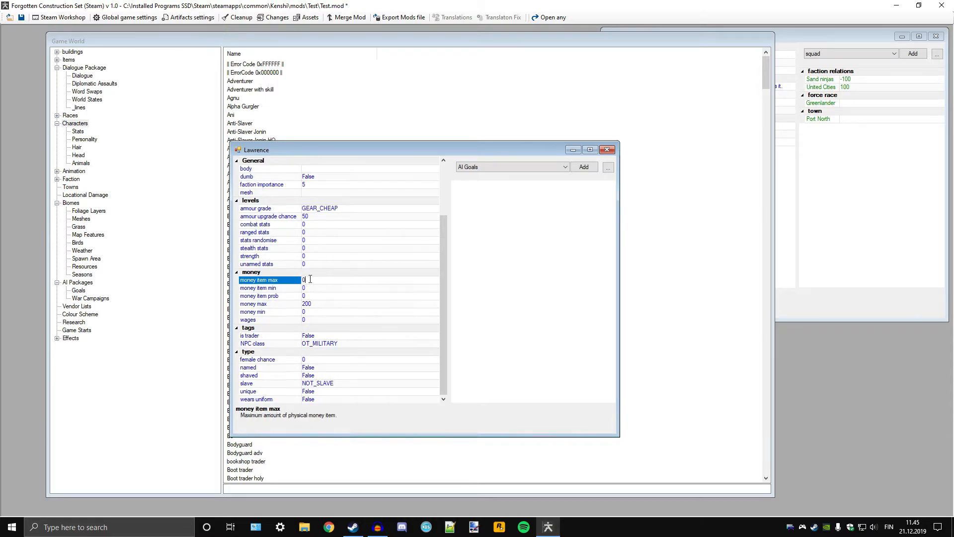
Step: Set the character's money max to 0 and check the Lawrence of the Desert game start's money setting
click(319, 305)
double_click(306, 304)
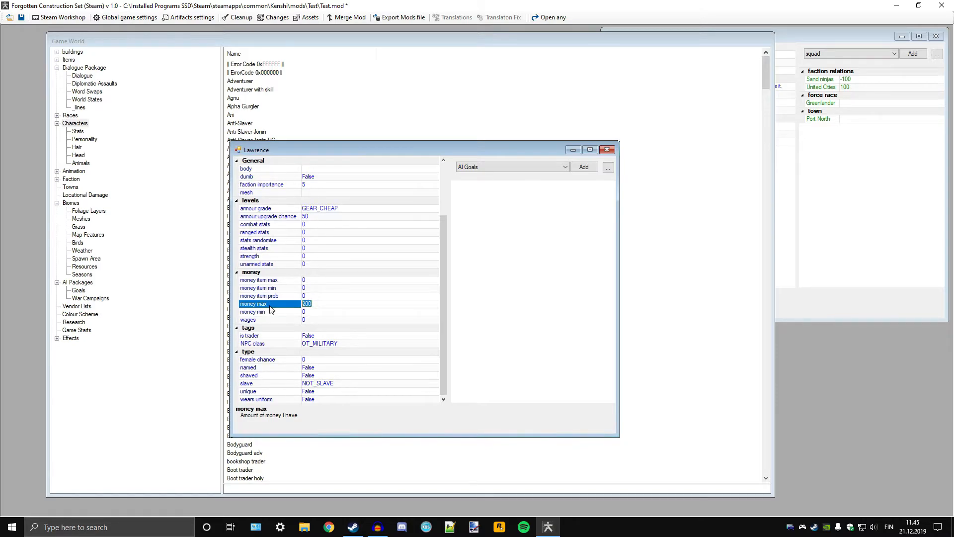
text(0)
drag(340, 152, 382, 139)
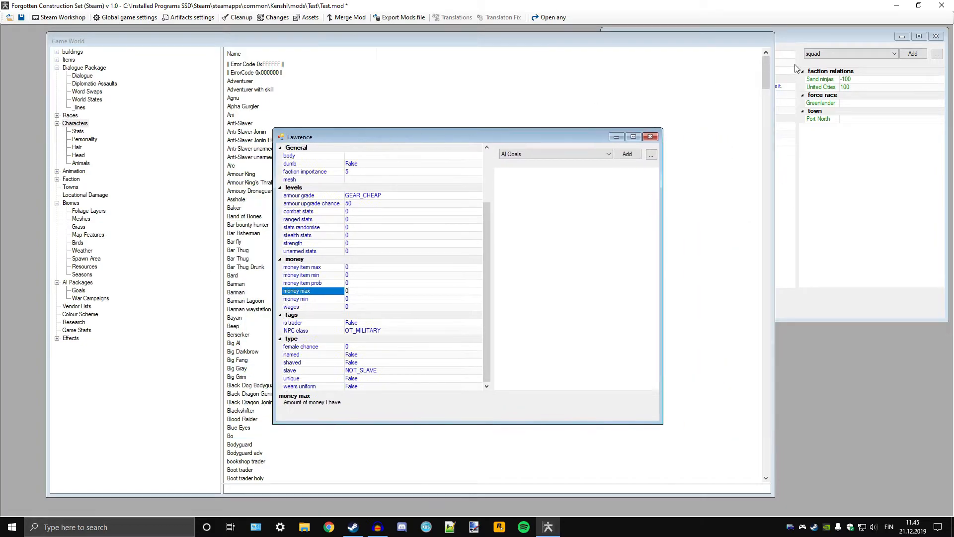
click(811, 38)
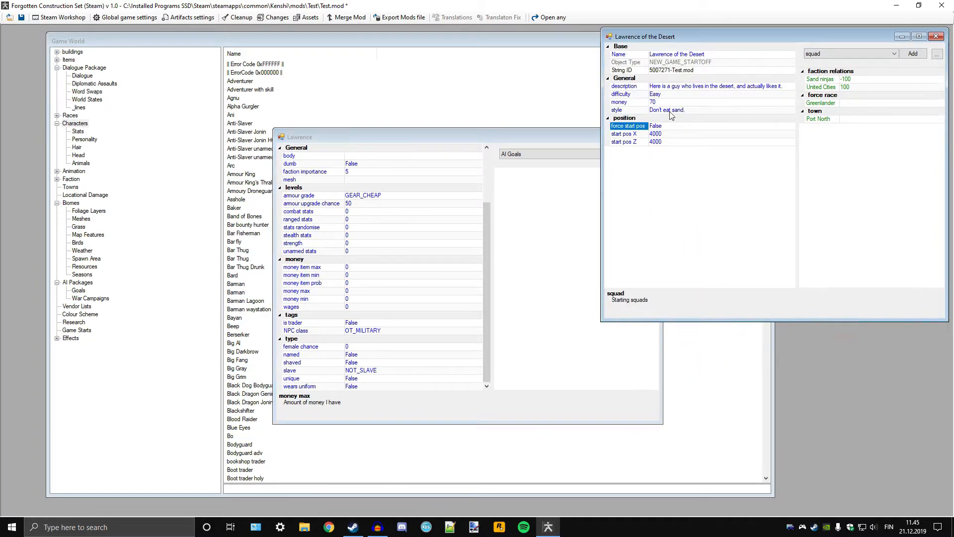
click(422, 134)
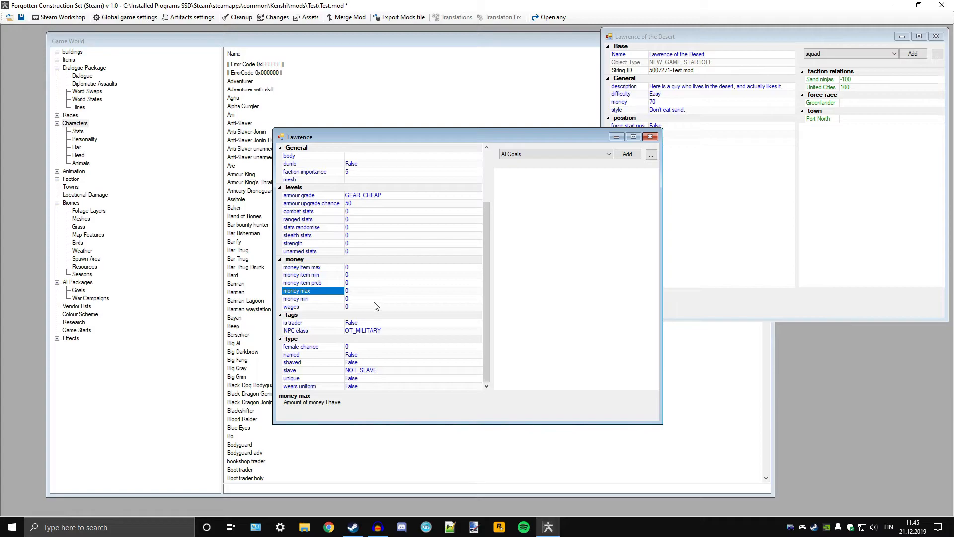
Step: Read the descriptions of the character's money min, wages and is trader properties, keeping is trader at False
click(356, 291)
click(354, 298)
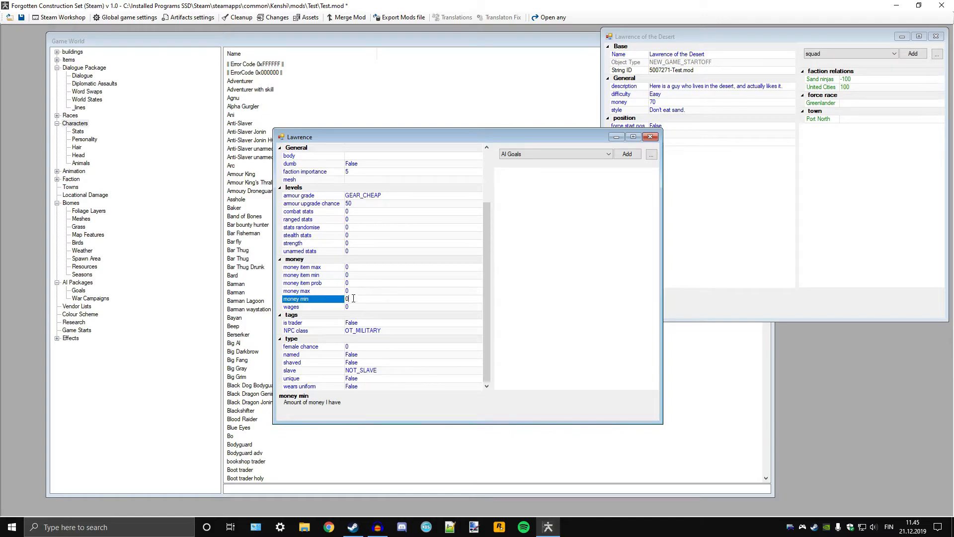
click(354, 307)
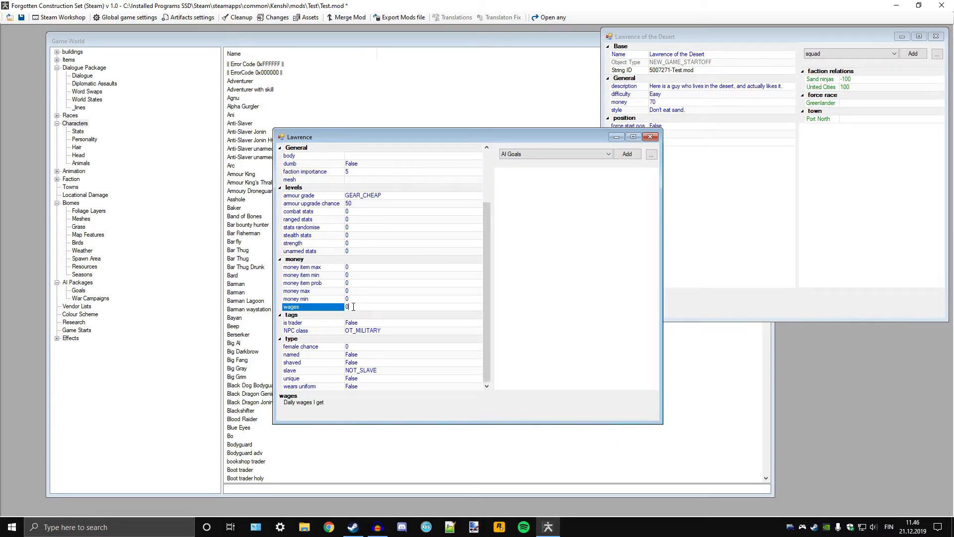
click(385, 322)
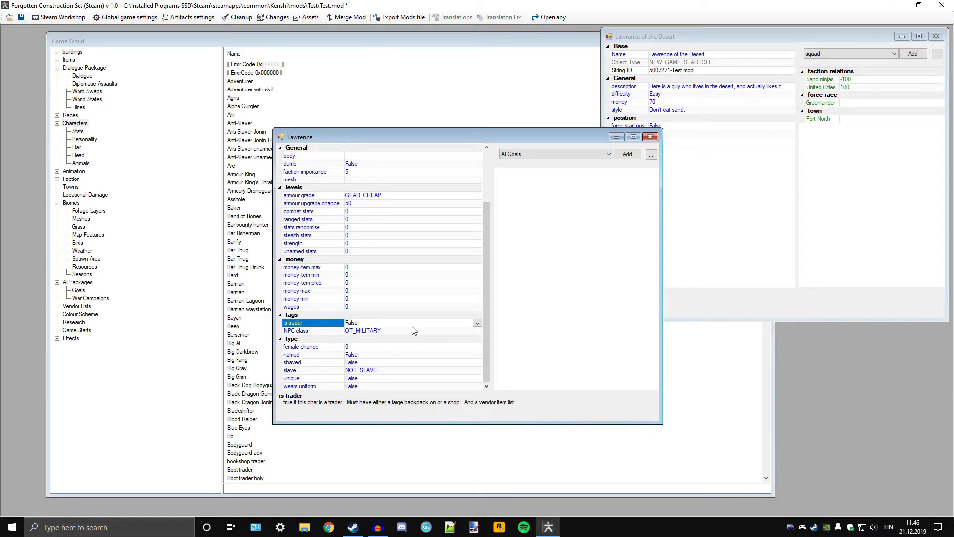
click(477, 323)
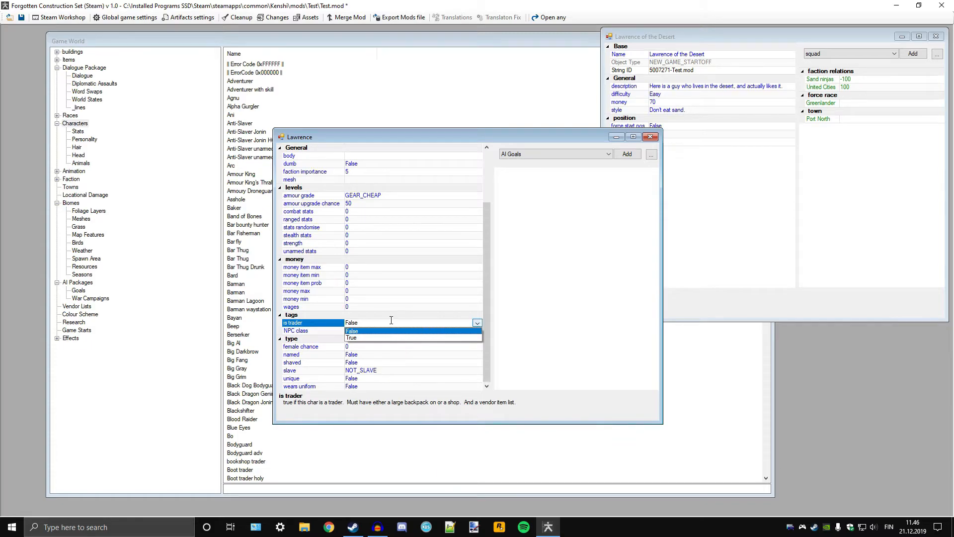
click(378, 332)
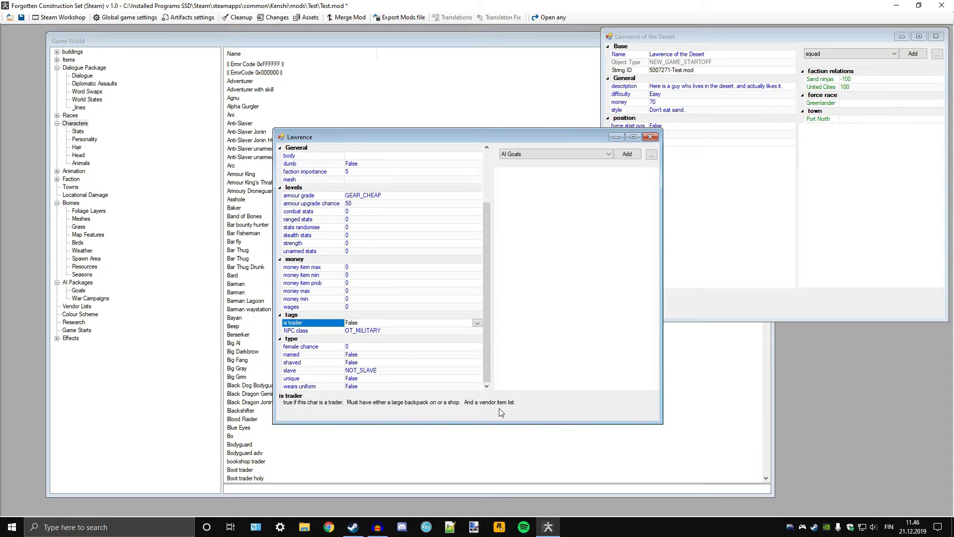
Step: Set the character's NPC class to OT_ADVENTURER and review the other available classes
click(427, 332)
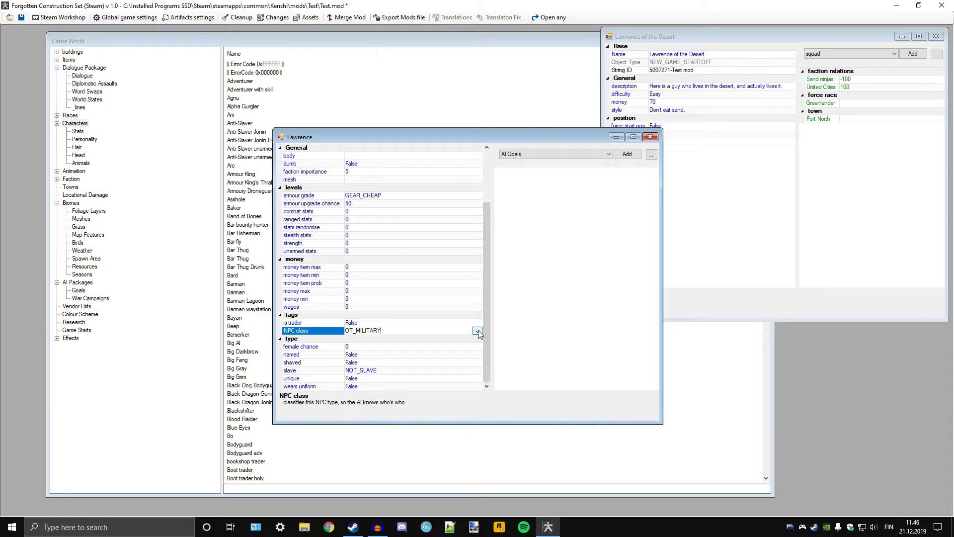
click(478, 330)
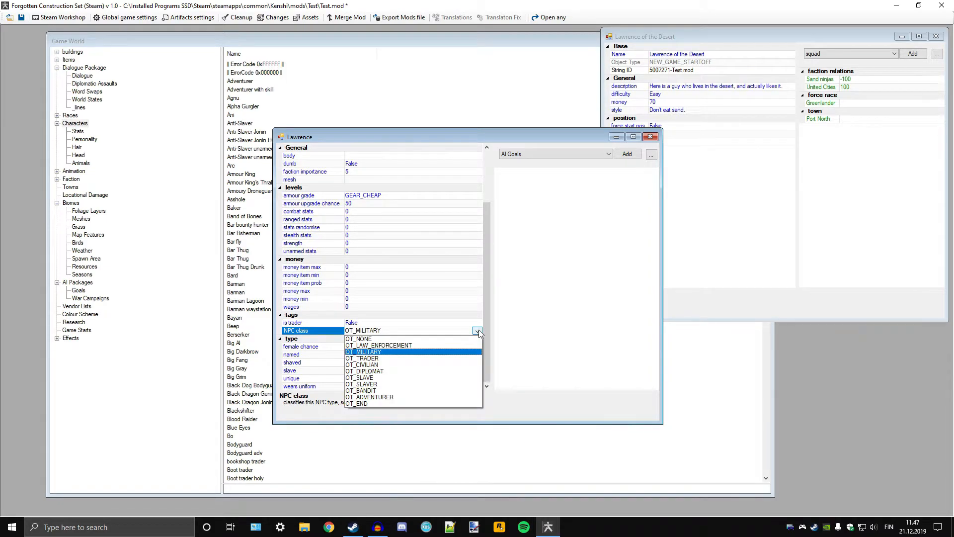
click(521, 330)
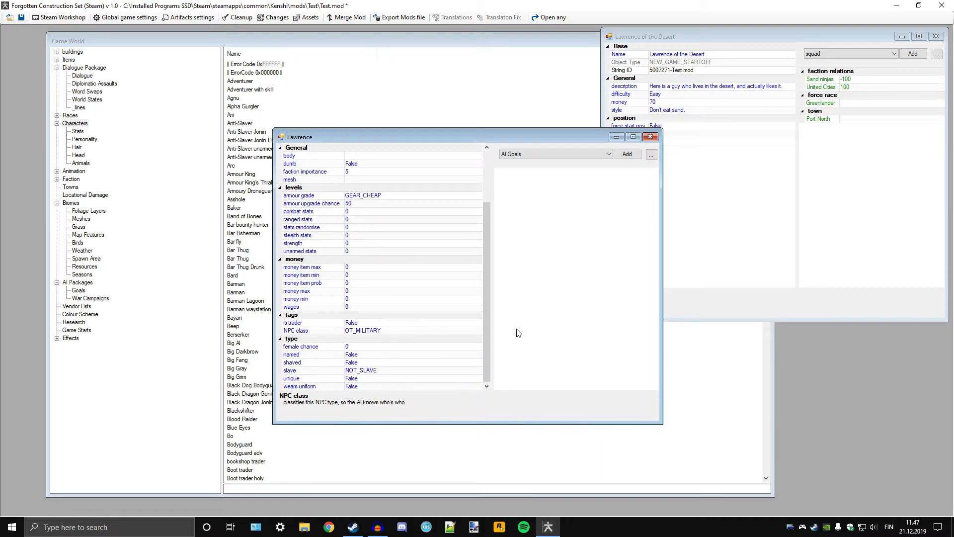
click(477, 333)
click(478, 331)
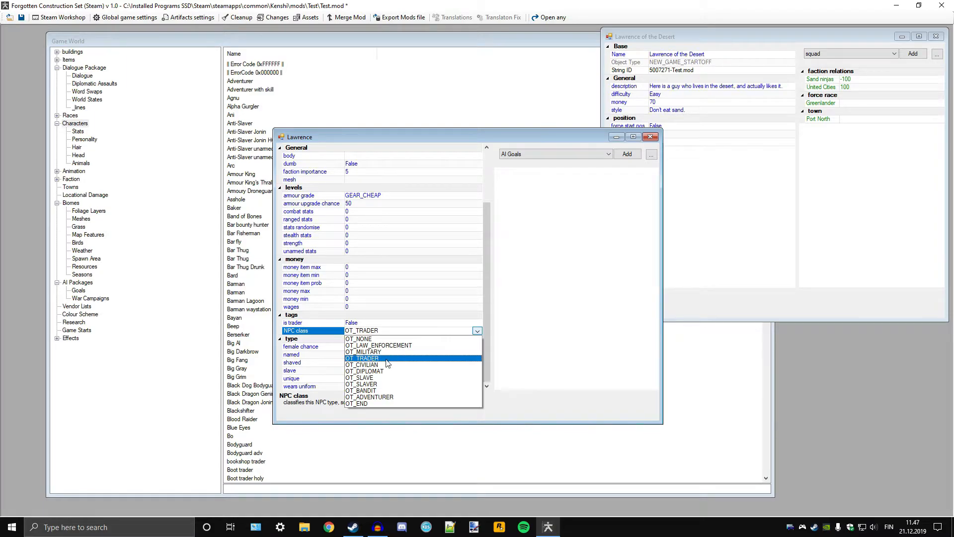
click(378, 397)
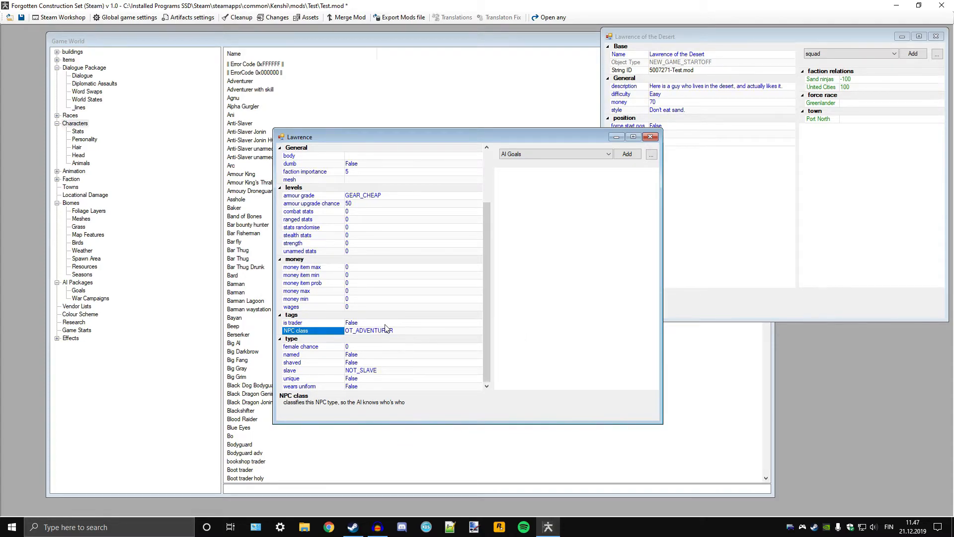
click(406, 332)
click(477, 331)
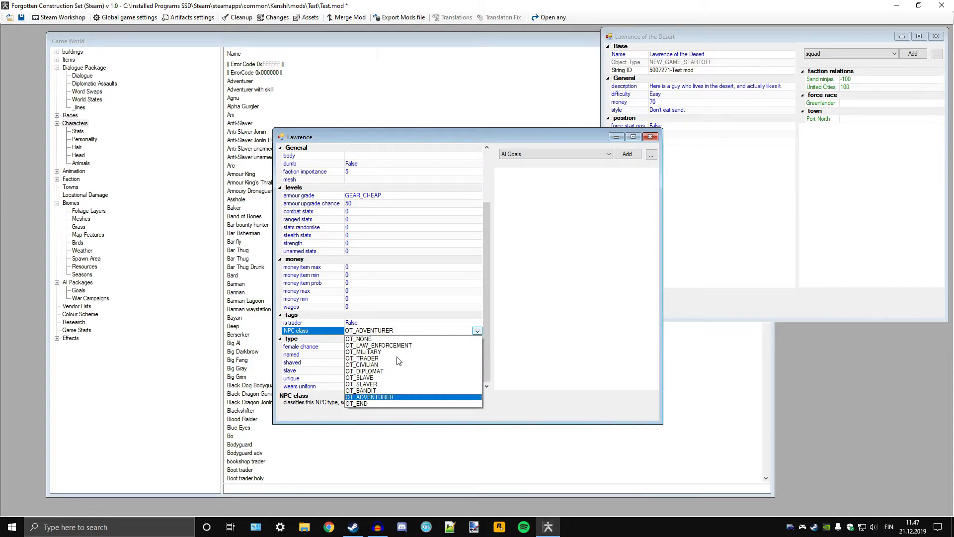
click(543, 360)
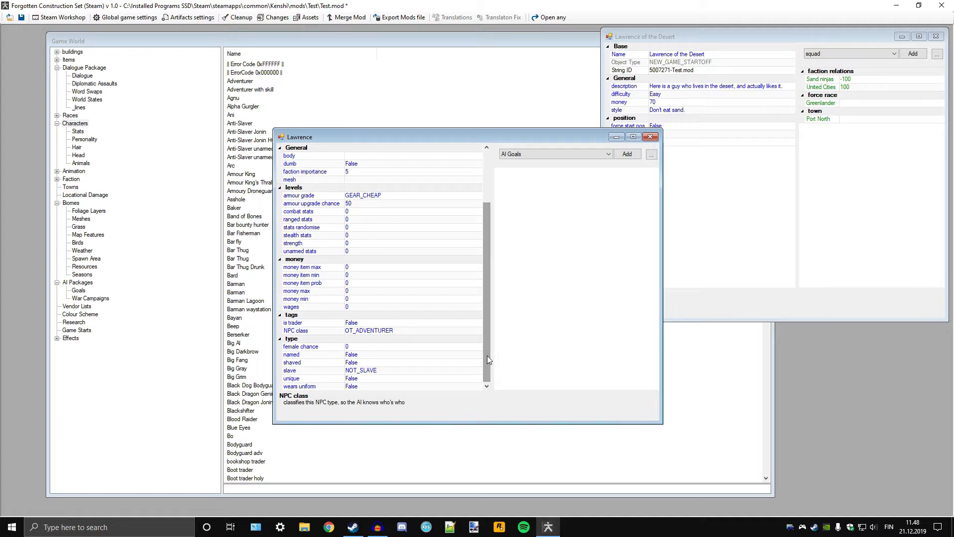
Step: Read the female chance and named descriptions, and set the character's shaved property to True
click(355, 347)
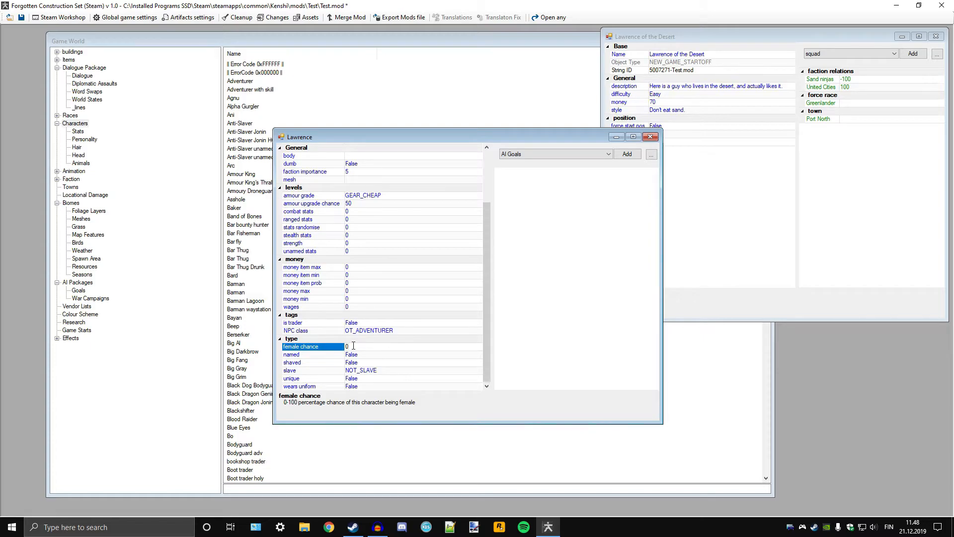
click(367, 356)
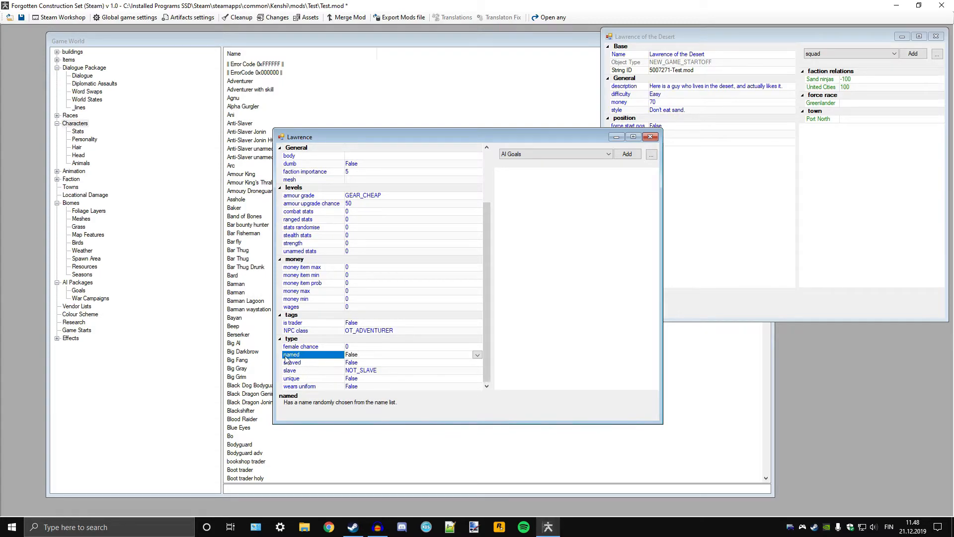
click(363, 362)
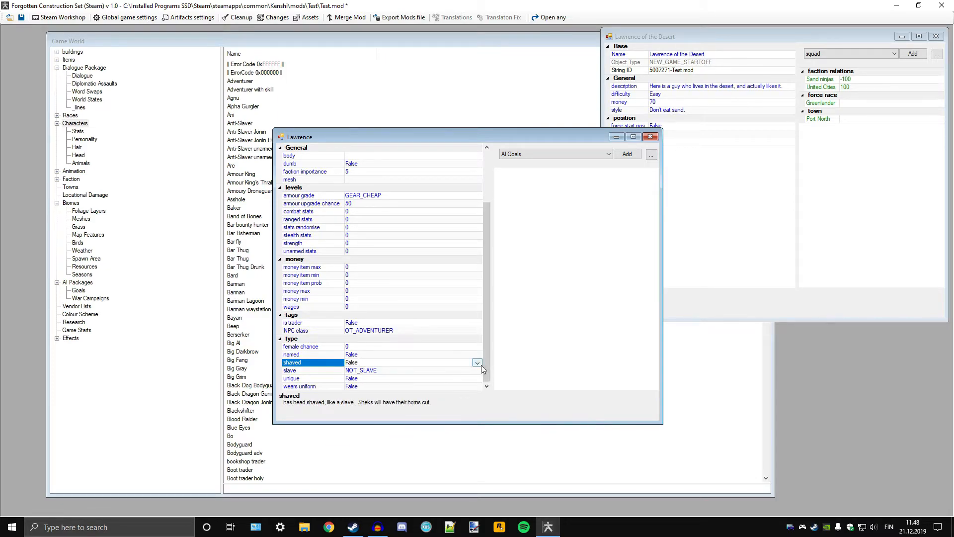
click(478, 363)
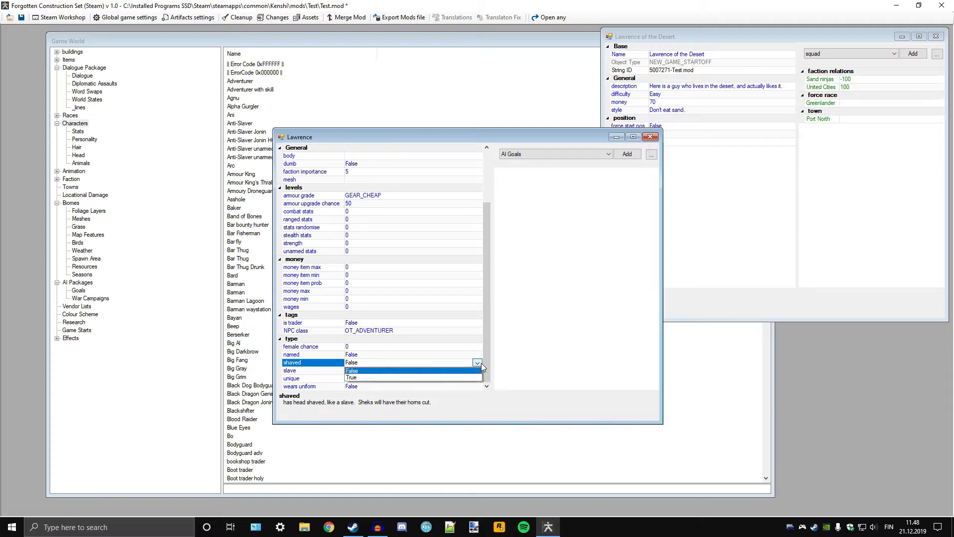
click(363, 380)
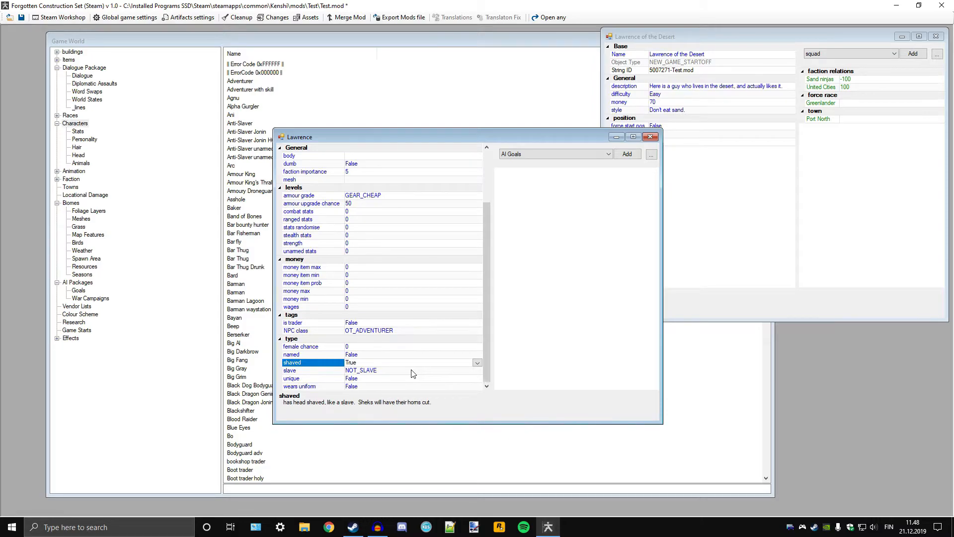
Step: Set the character's unique property to True and read the descriptions of the slave and wears uniform properties
click(448, 370)
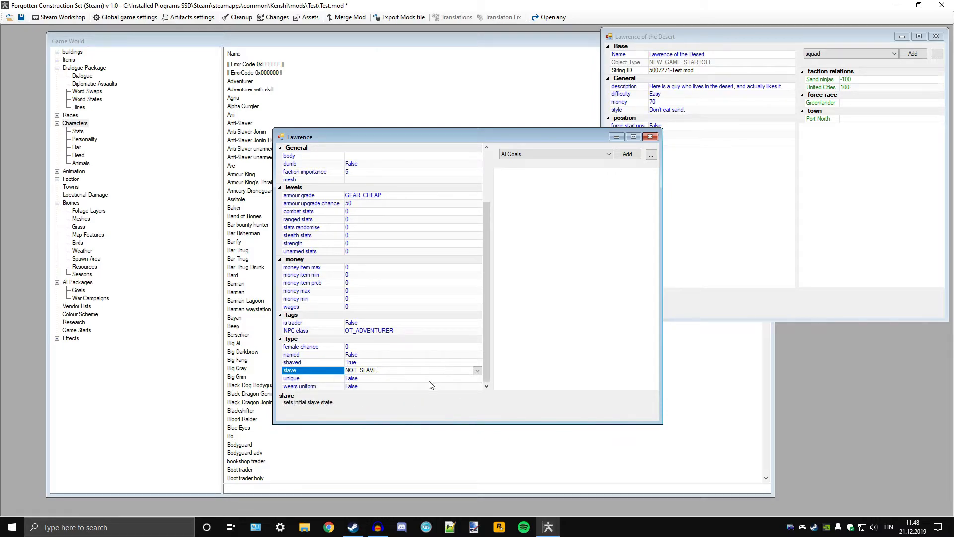
click(427, 379)
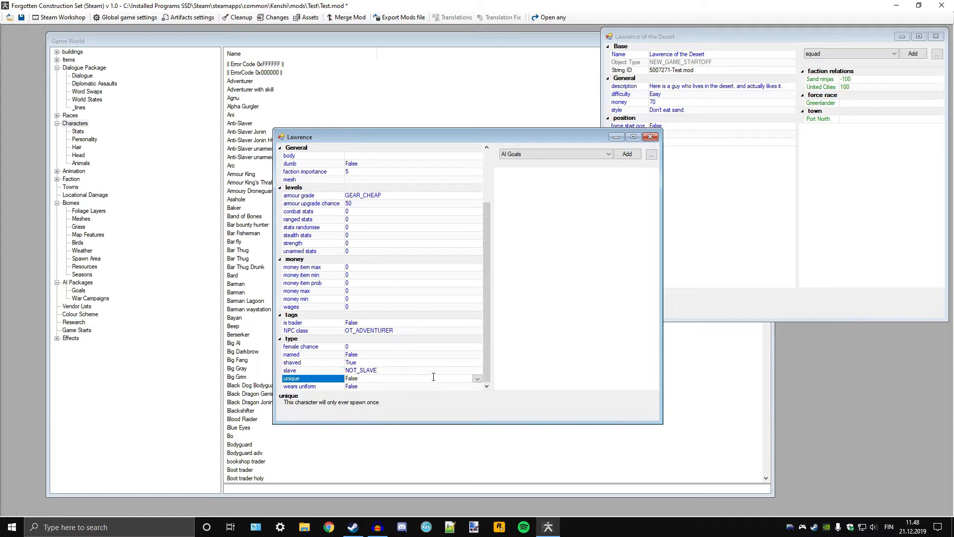
click(477, 379)
click(371, 393)
click(477, 379)
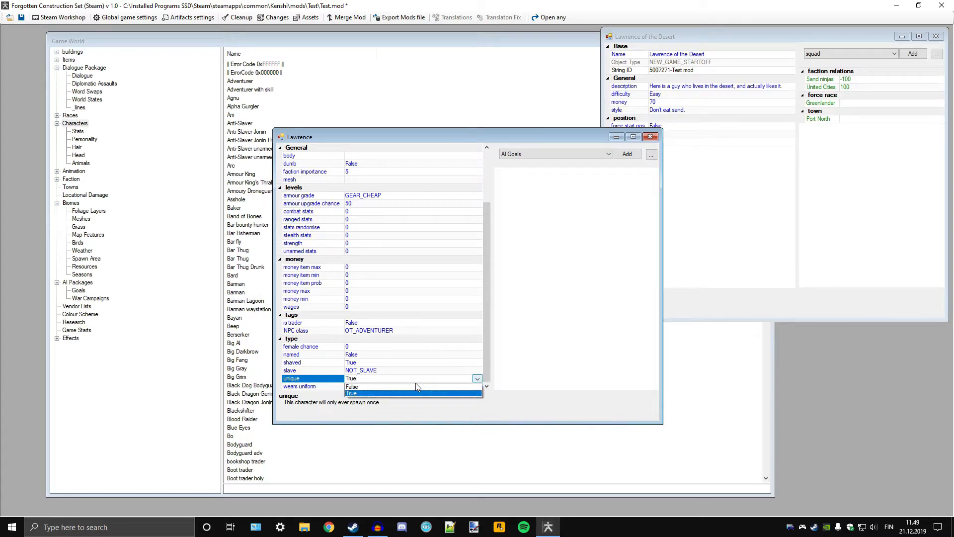
click(354, 394)
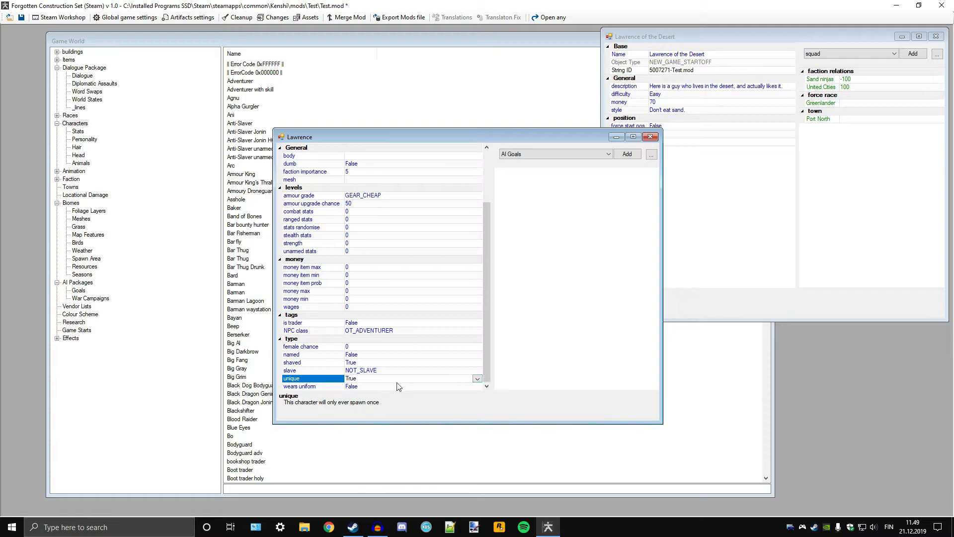
click(378, 387)
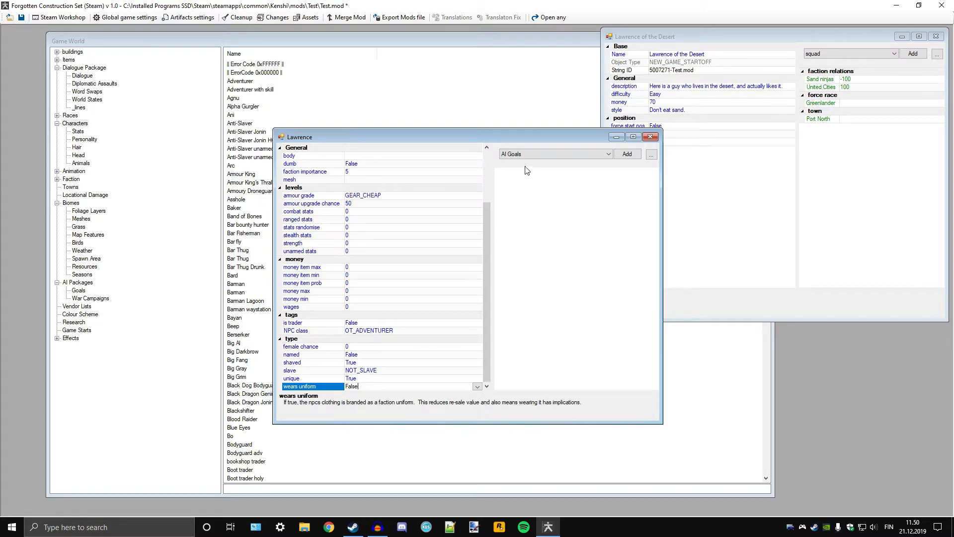
Step: Review the character's available reference types and read the descriptions of AI Goals and announcement dialogue
drag(530, 137, 466, 118)
drag(421, 234, 425, 155)
drag(514, 121, 531, 103)
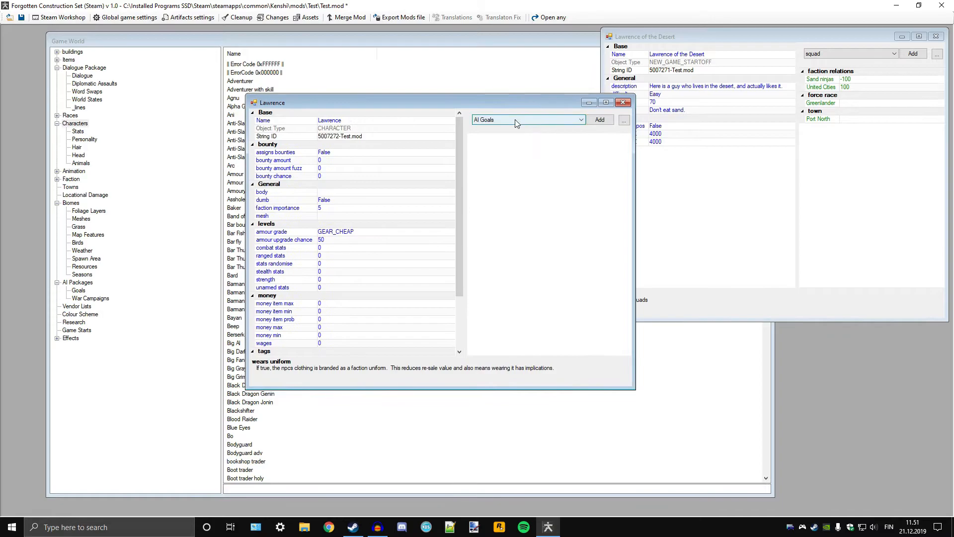
click(509, 120)
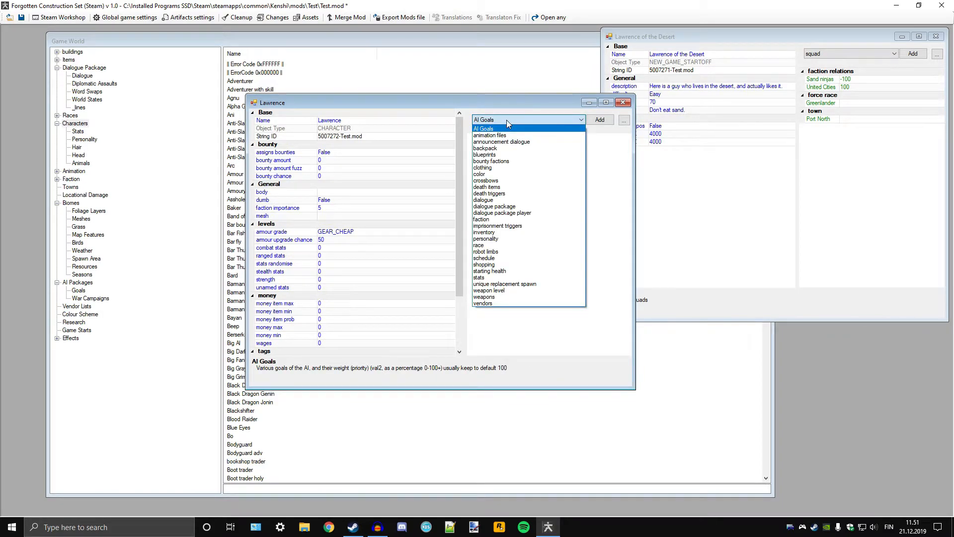
click(507, 120)
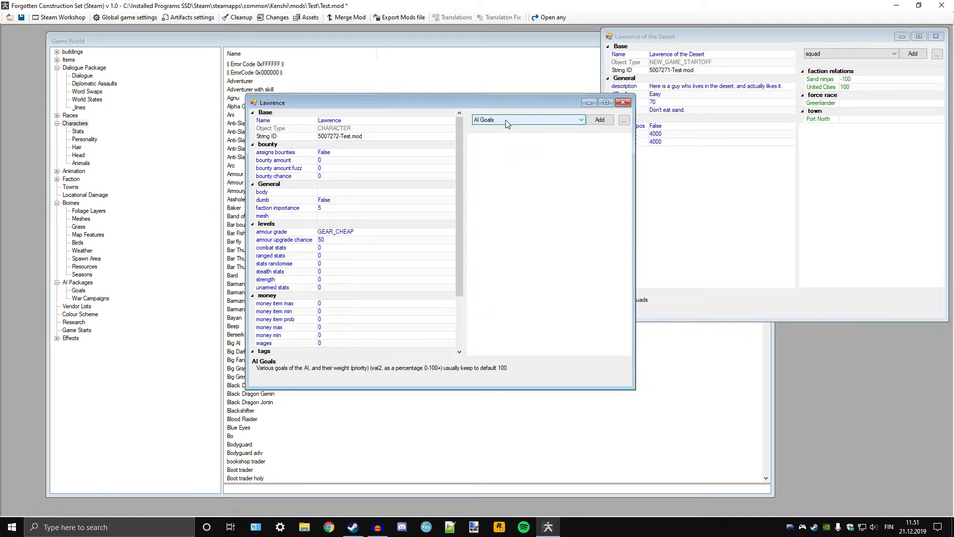
click(506, 121)
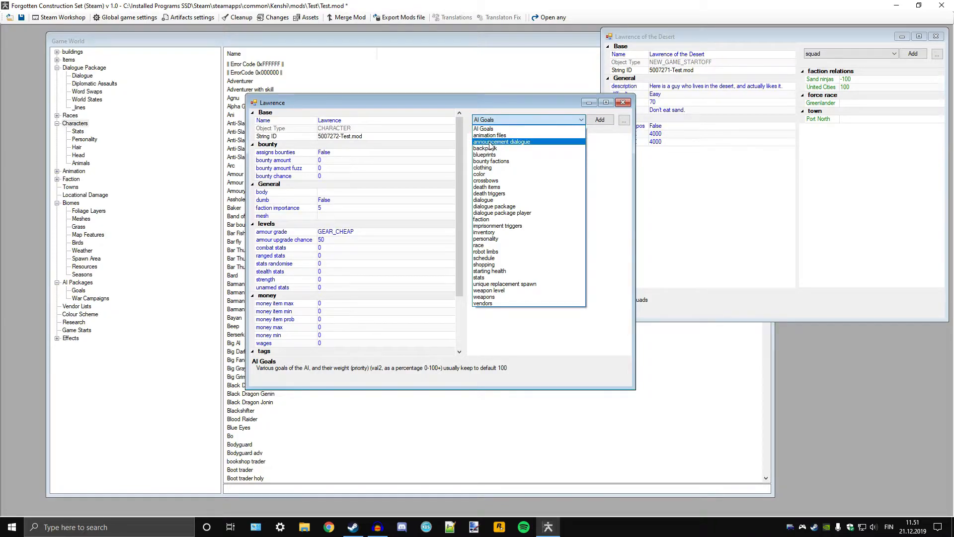
click(490, 143)
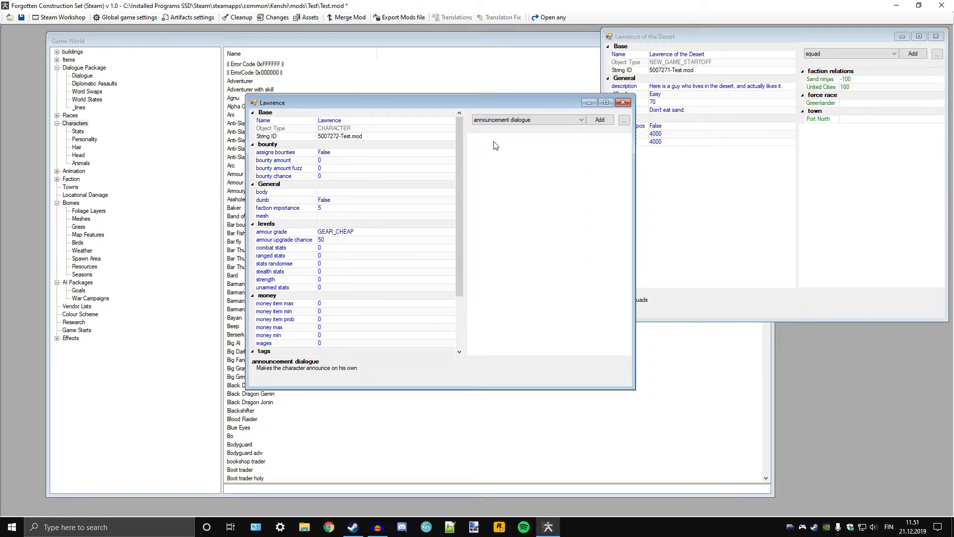
Step: Add the Small Backpack as a backpack reference for the character
click(513, 121)
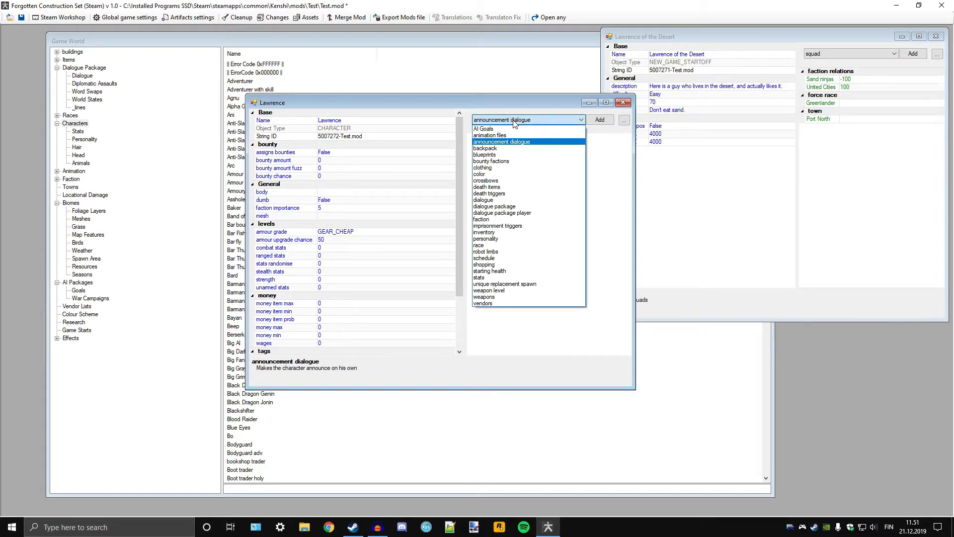
click(497, 149)
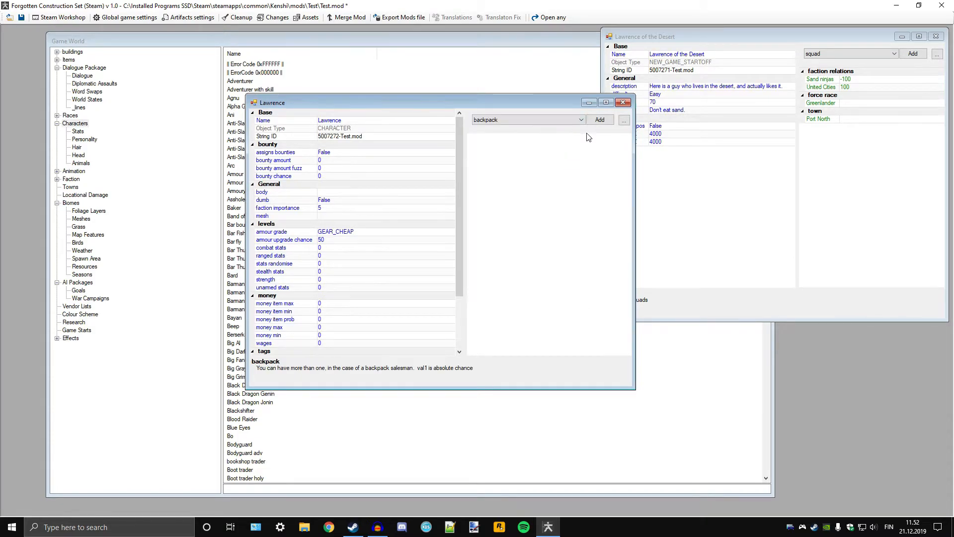
click(601, 121)
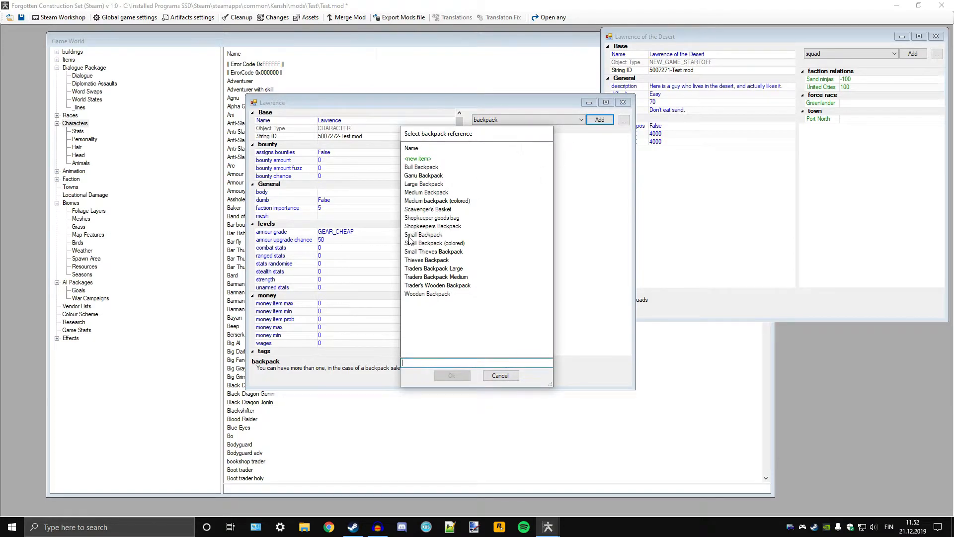
click(422, 235)
double_click(422, 237)
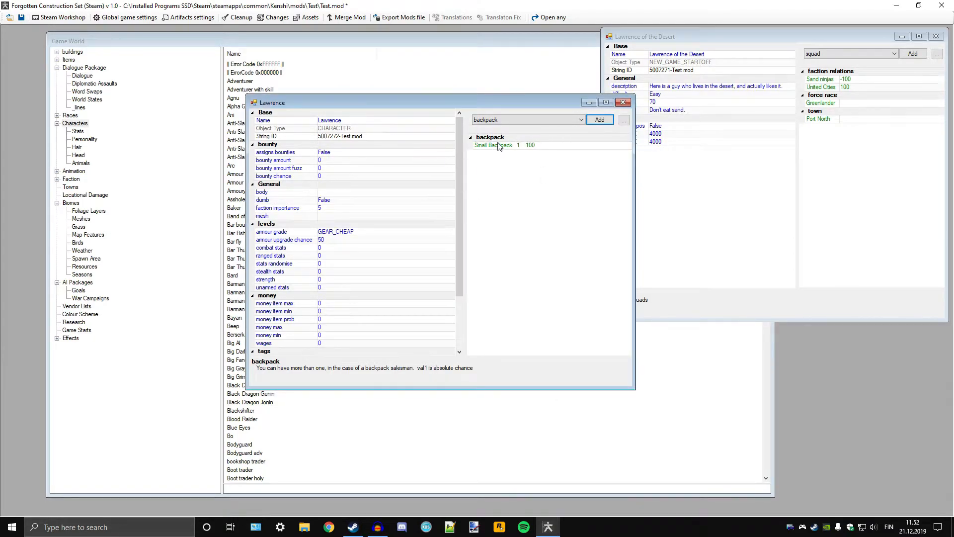
Step: Check the Small Backpack reference's values and browse the items available as blueprints references
click(521, 145)
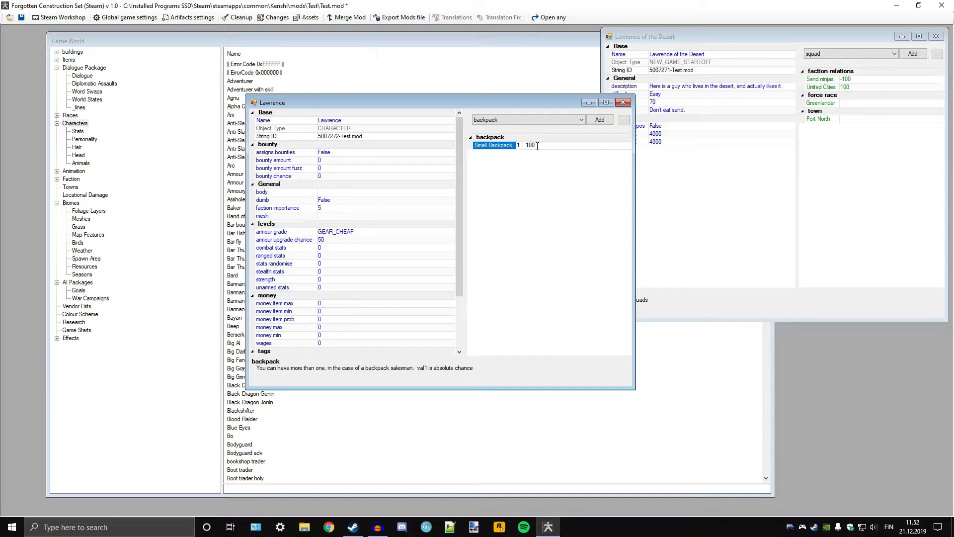
click(534, 146)
click(562, 121)
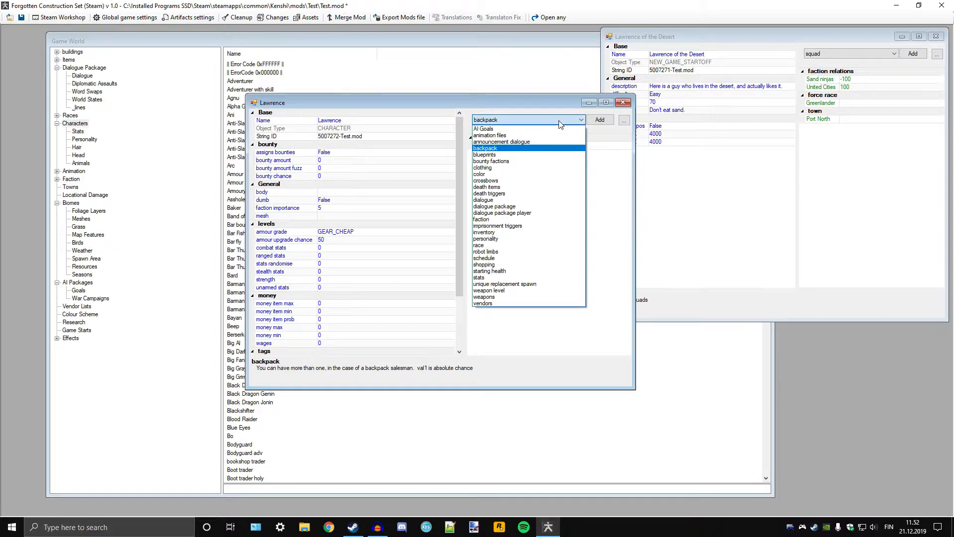
click(517, 155)
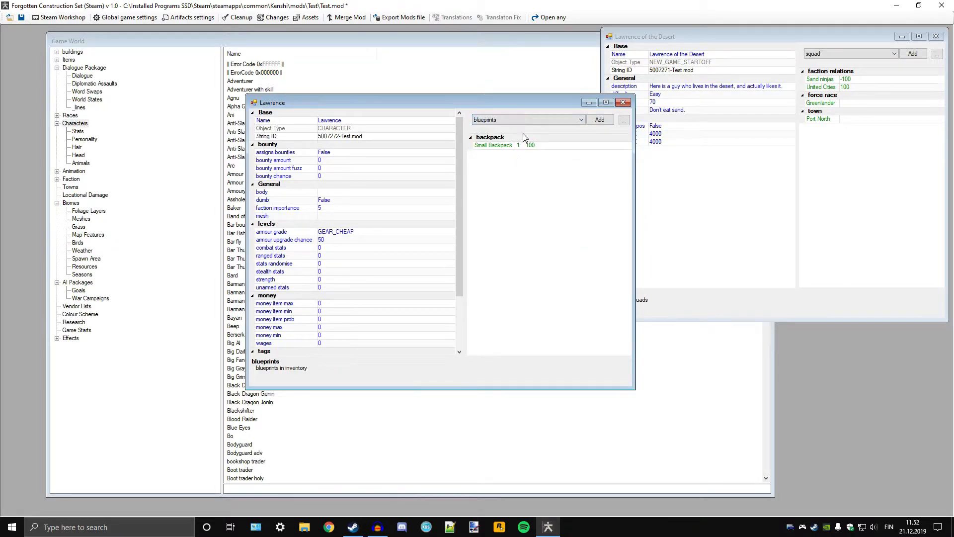
click(600, 120)
scroll(431, 272, down, 20)
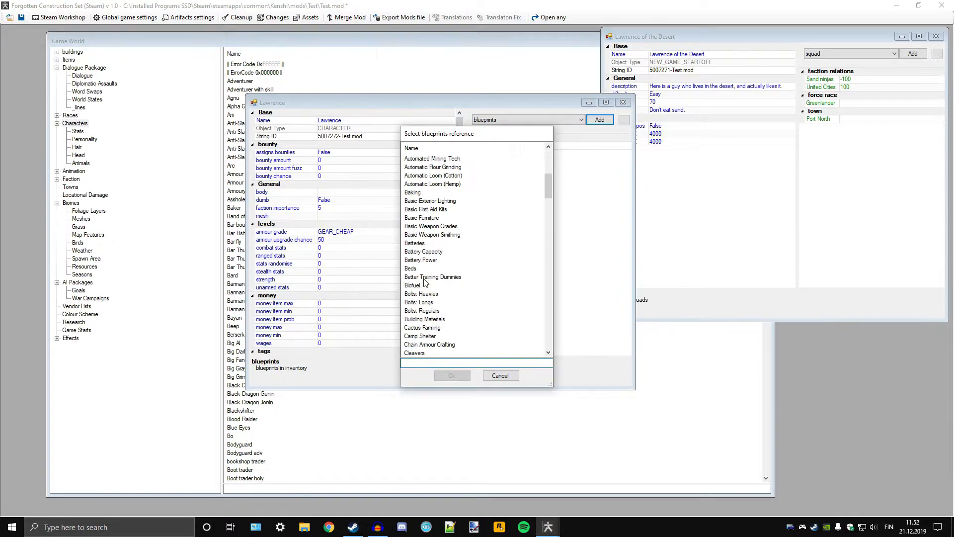
click(498, 376)
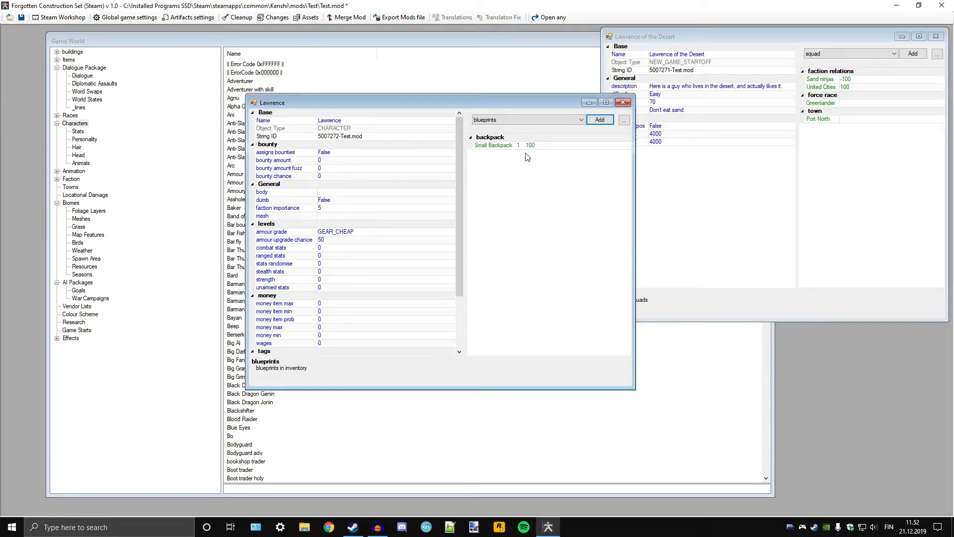
Step: Add The Holy Nation as a bounty factions reference for the character
click(539, 120)
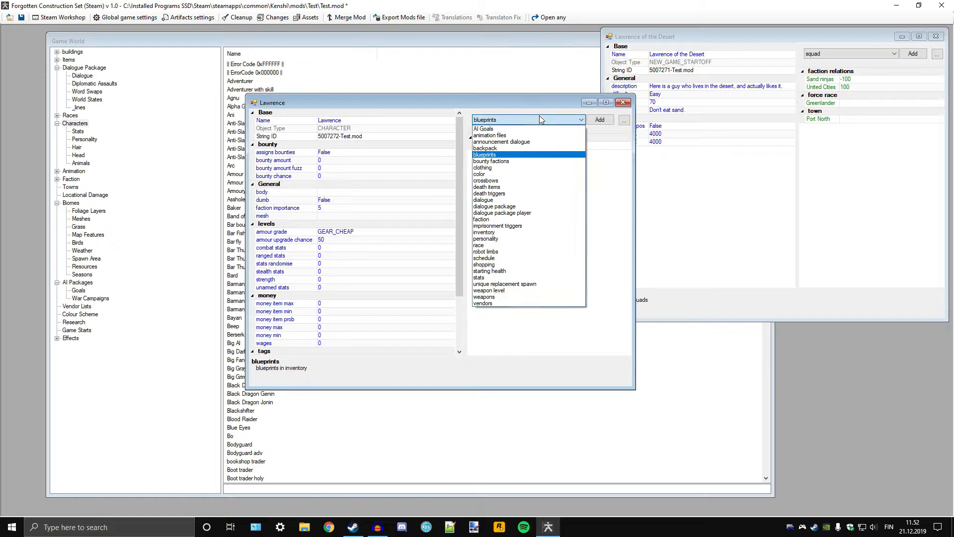
click(500, 163)
click(597, 121)
scroll(419, 338, down, 15)
scroll(438, 326, down, 12)
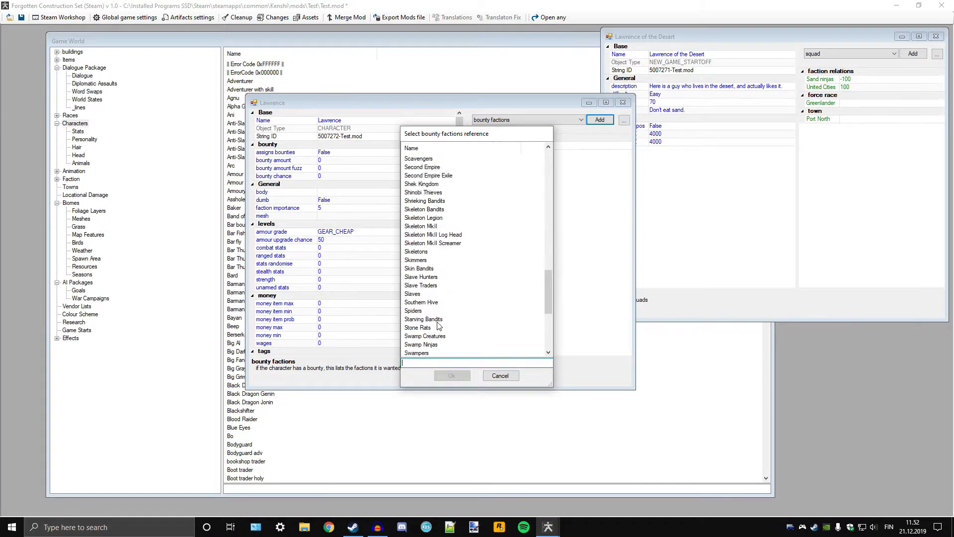
text(holy)
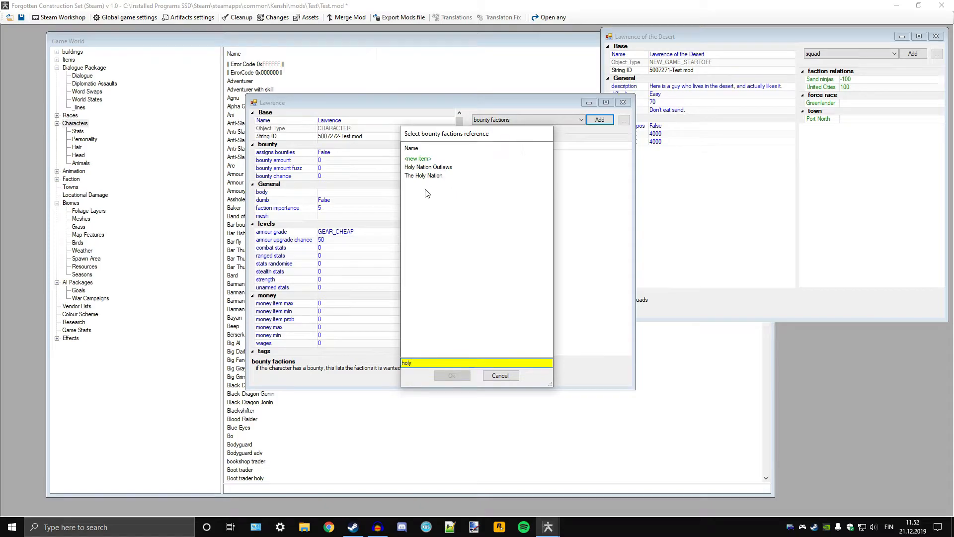
double_click(425, 175)
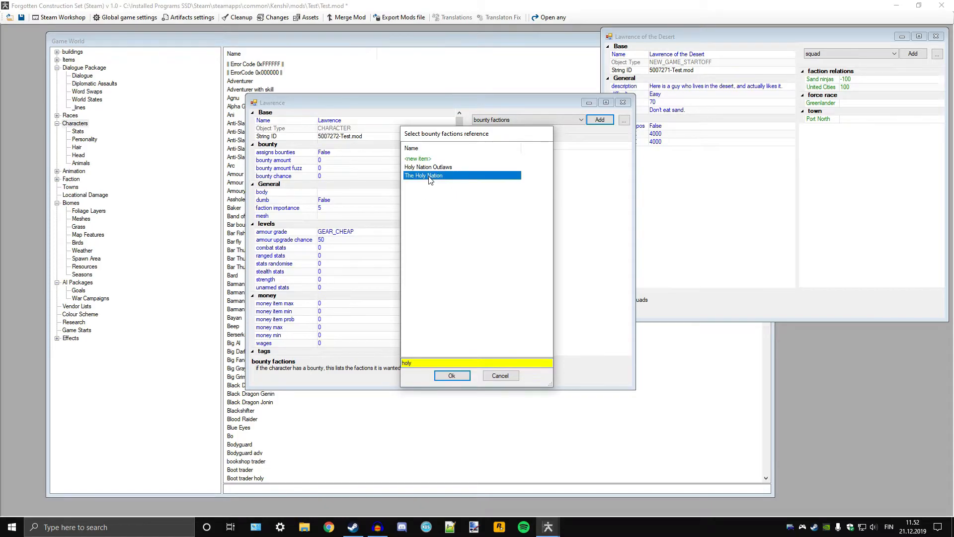
Step: Try to enter a value of 10000 for The Holy Nation bounty faction reference
click(526, 161)
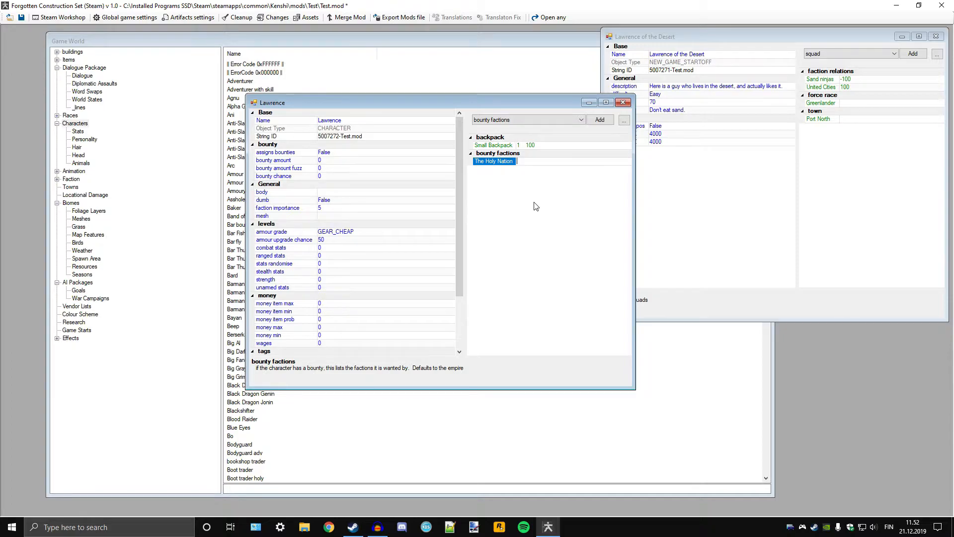
text(10000)
click(554, 121)
click(555, 123)
click(491, 162)
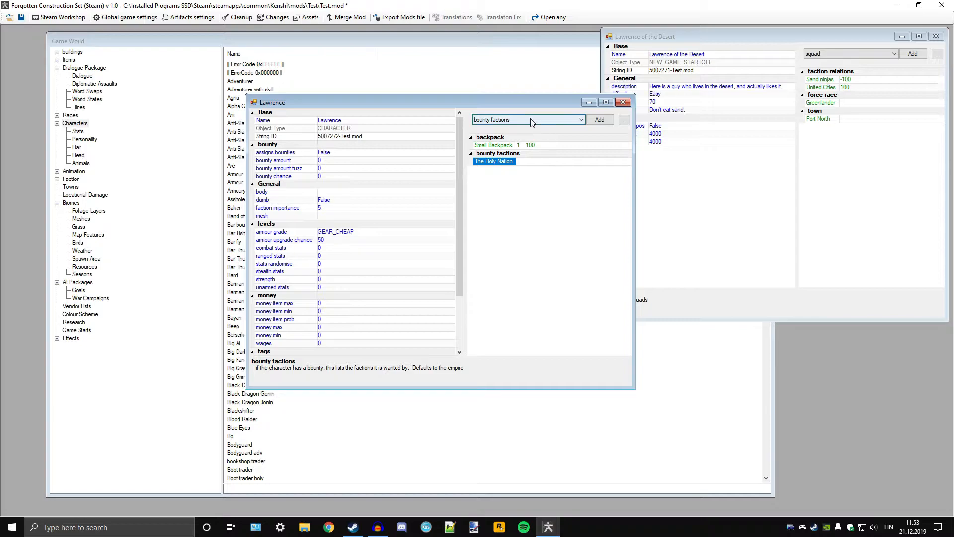
click(532, 122)
click(532, 121)
click(532, 121)
Step: Filter the clothing references by "rag" and add Armoured Rags and Armoured Rag Skirt together to the character
click(497, 167)
click(511, 120)
click(494, 168)
click(597, 120)
scroll(449, 207, down, 5)
scroll(448, 207, down, 4)
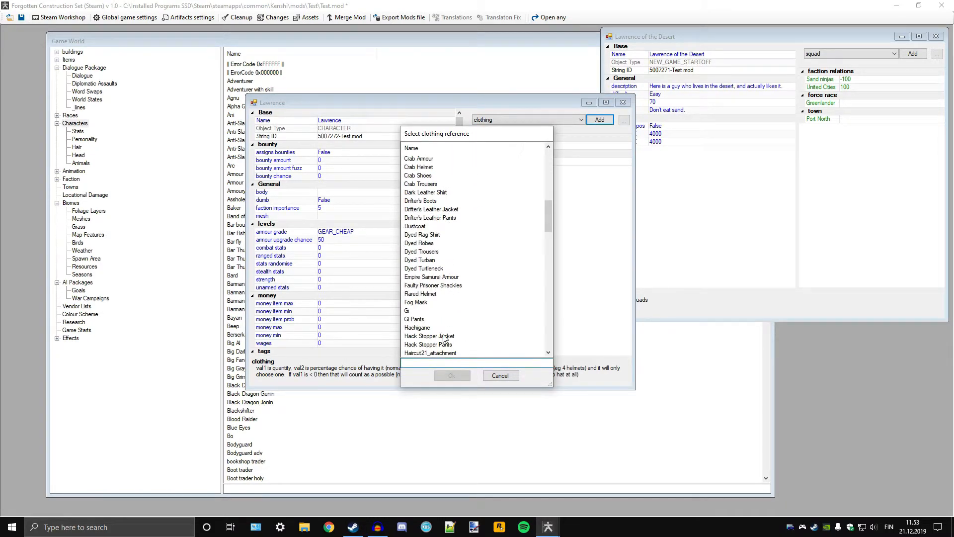
click(443, 364)
text(rag)
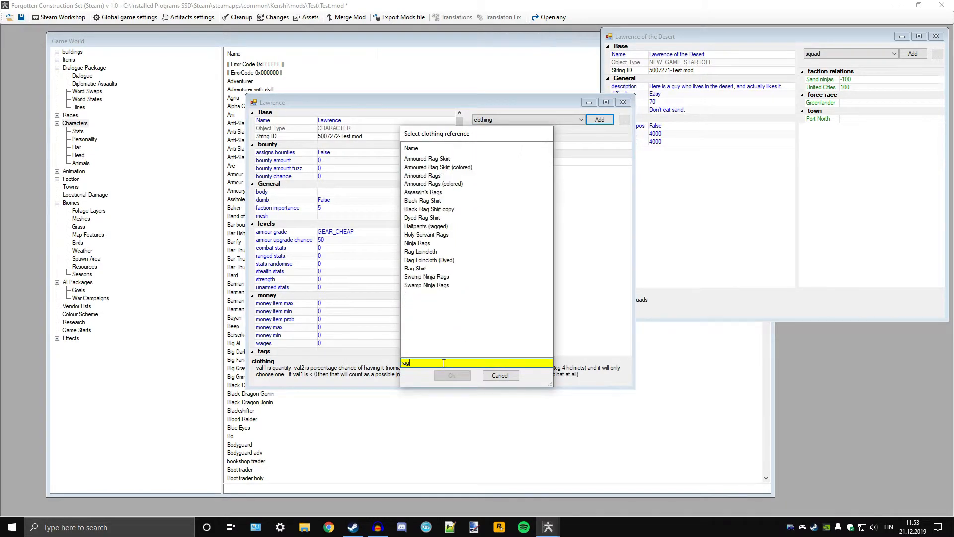
click(420, 176)
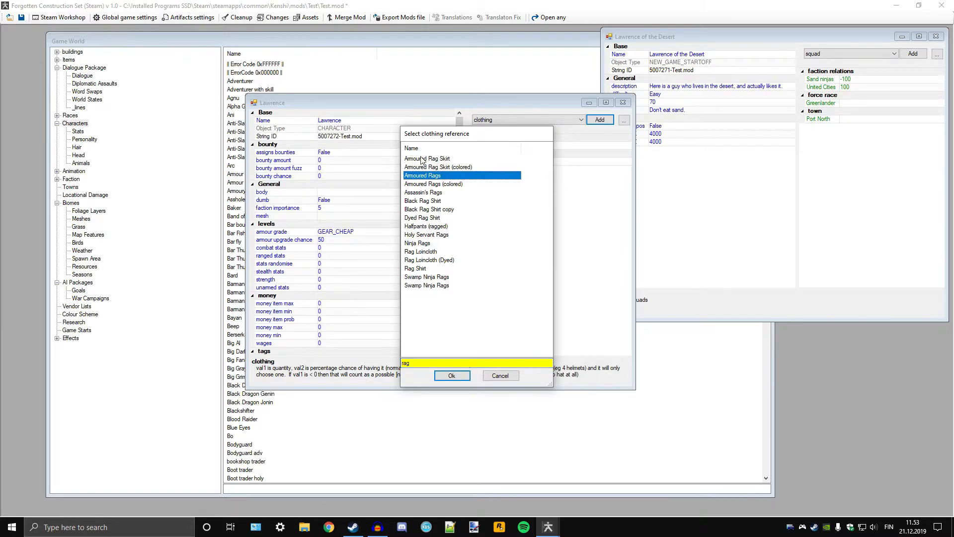
ctrl+click(423, 159)
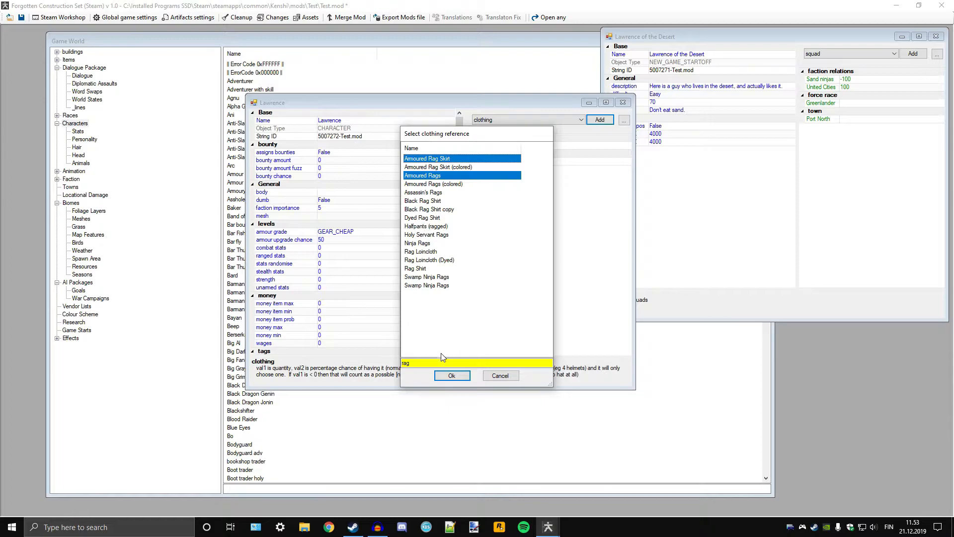
click(452, 376)
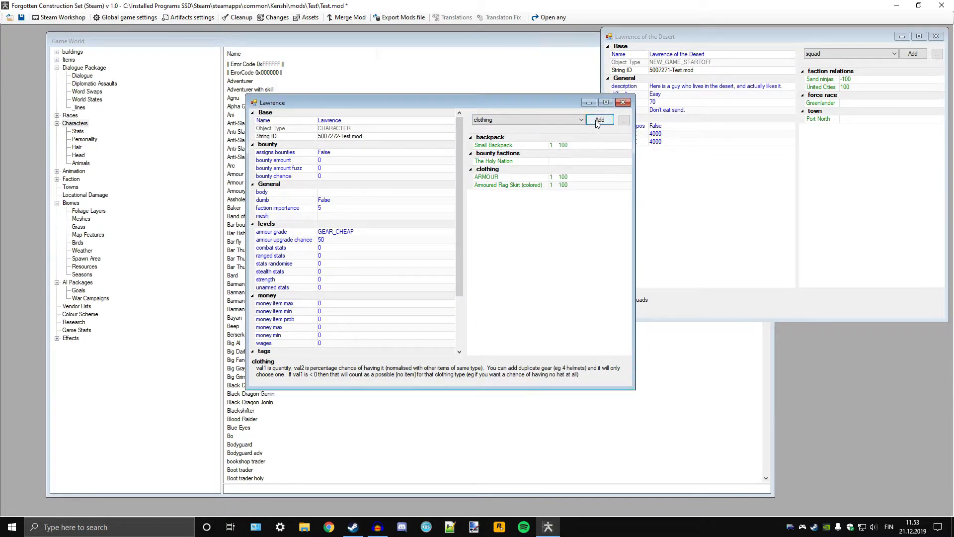
Step: Remove the ARMOUR entry from the character's clothing references
right_click(492, 177)
click(511, 193)
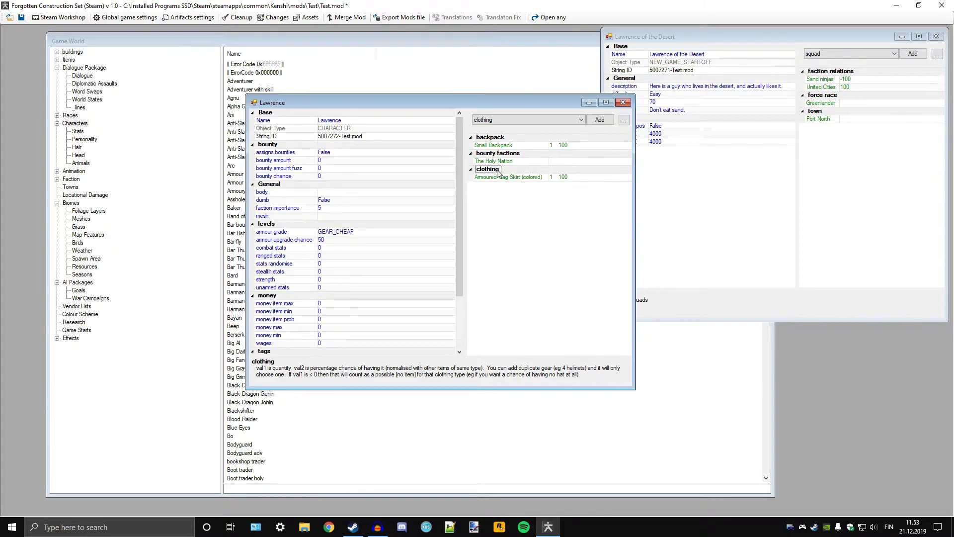
click(500, 180)
Step: Try again to add Armoured Rag Skirt and Armoured Rags together as clothing references, filtering the list by "rag"
click(600, 120)
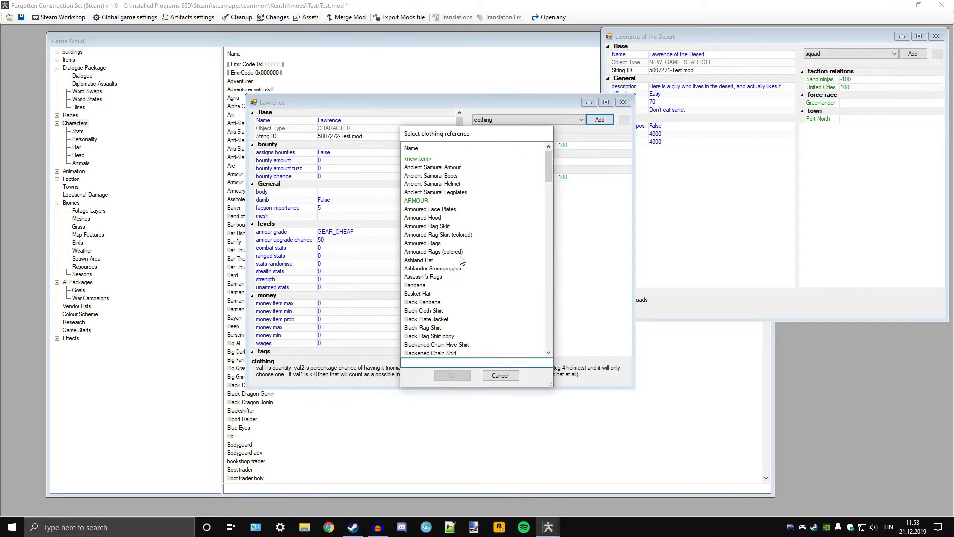
click(427, 201)
scroll(435, 343, down, 15)
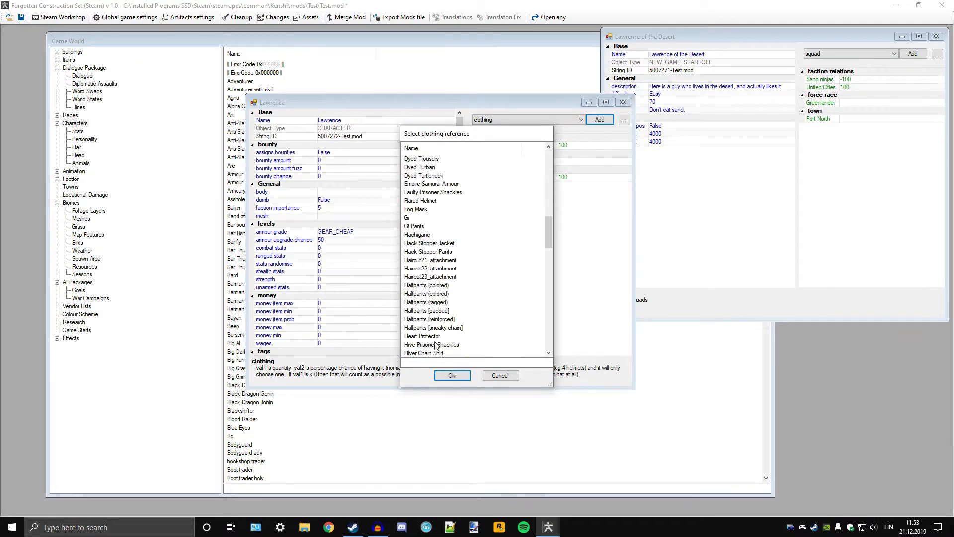
click(442, 364)
text(rag)
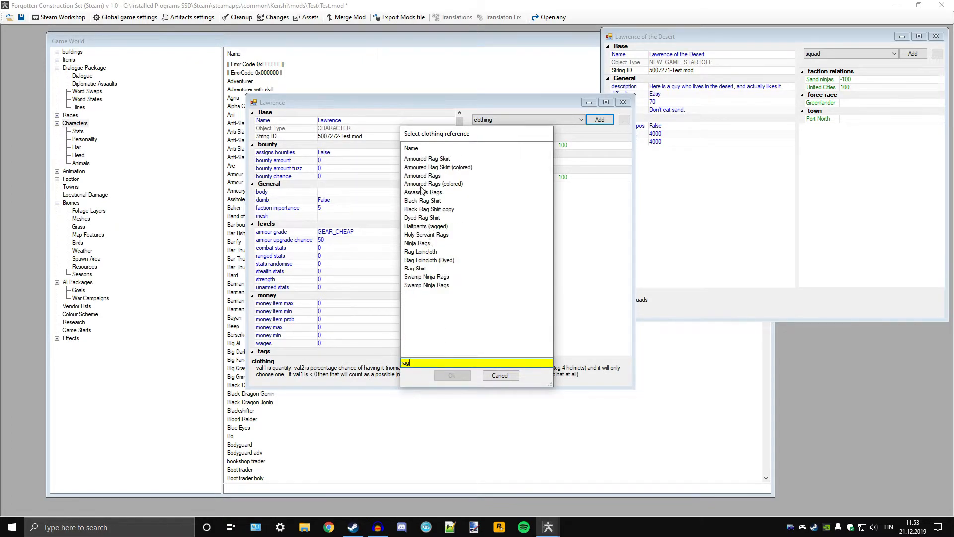
click(428, 160)
drag(487, 134, 346, 117)
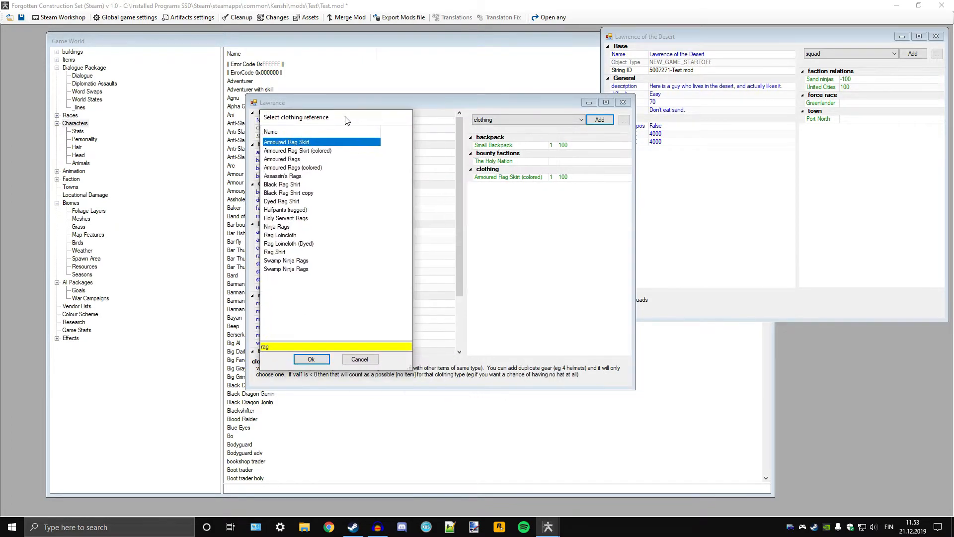
ctrl+click(292, 160)
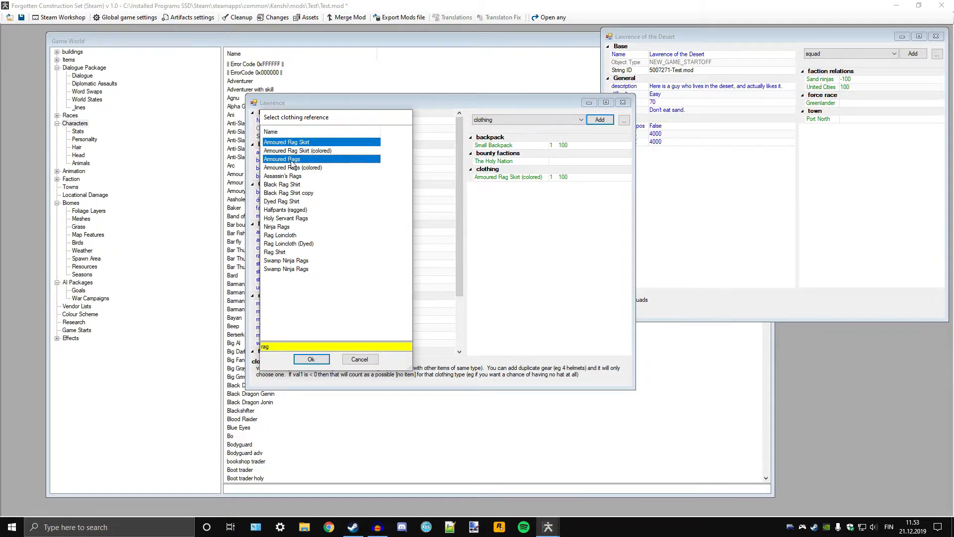
click(310, 359)
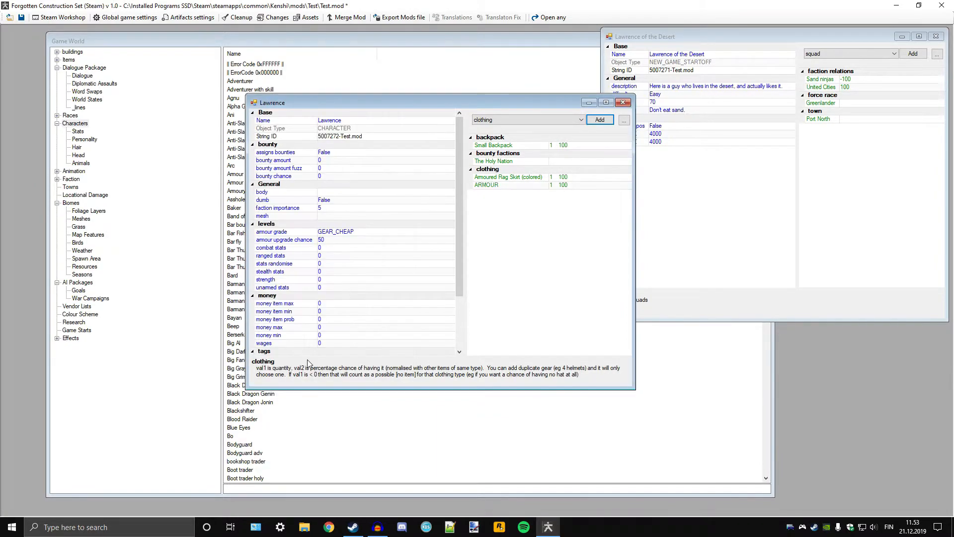
Step: Open the ARMOUR clothing entry for inspection, continue past the exception, and remove the entry from the character's references
double_click(488, 185)
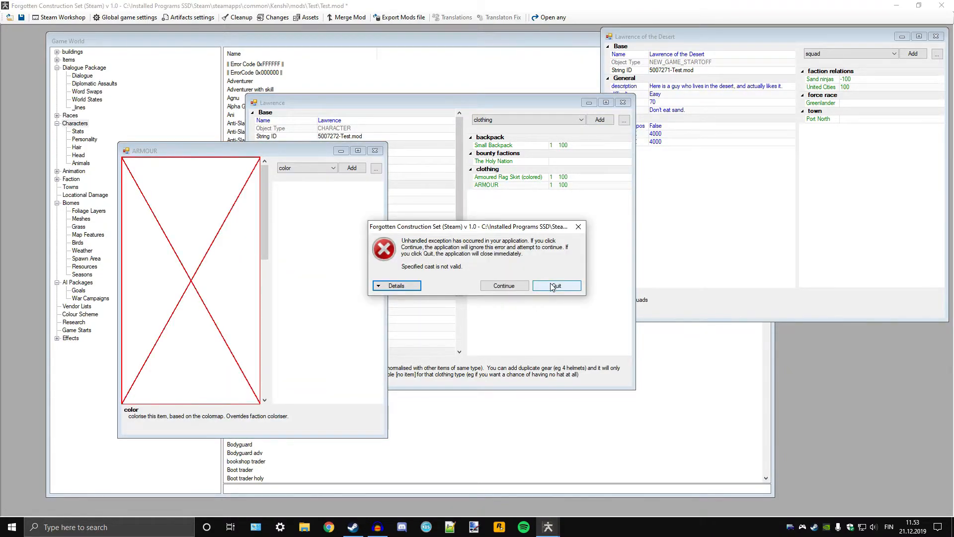
click(499, 287)
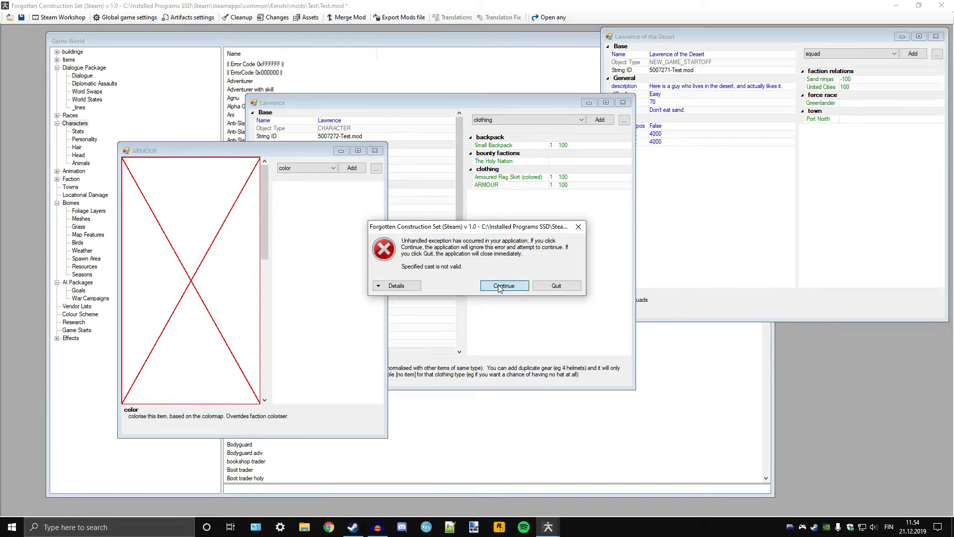
click(375, 151)
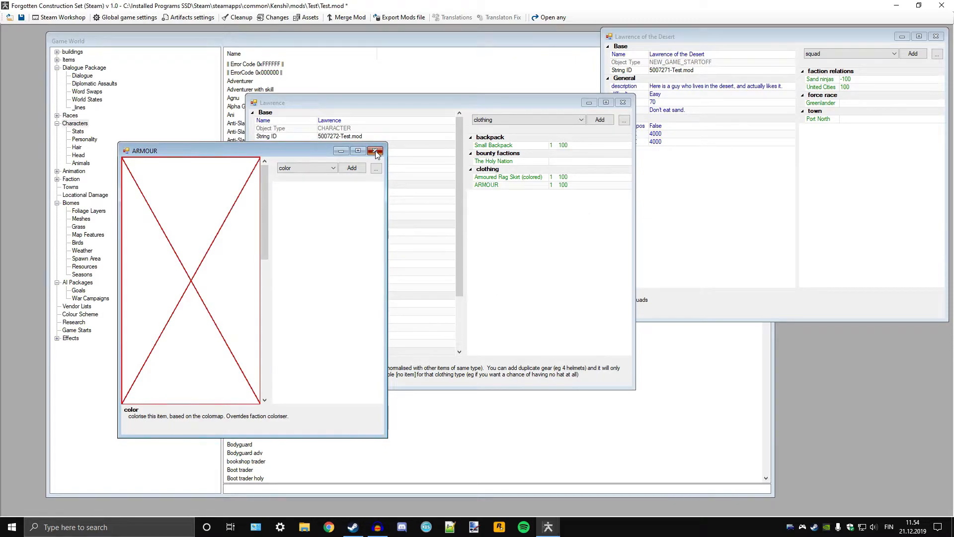
right_click(498, 185)
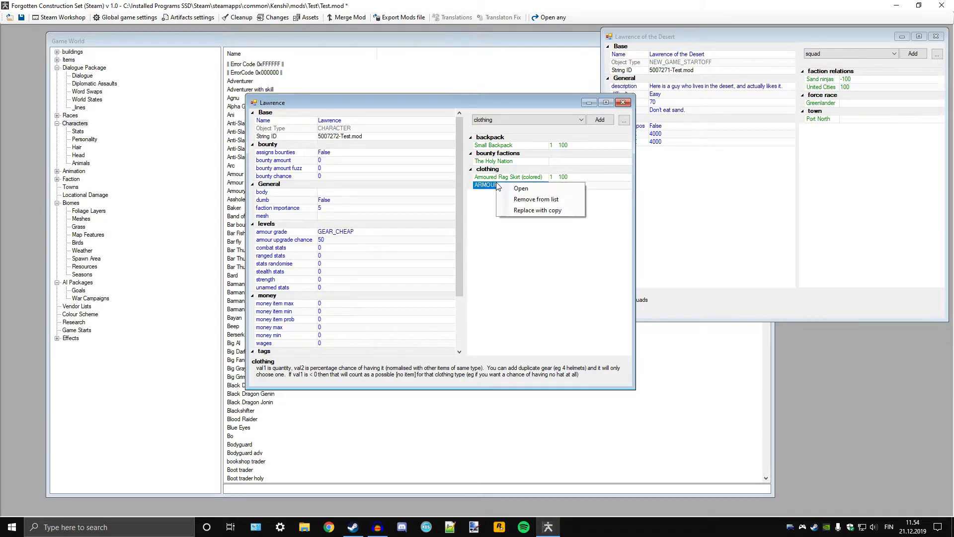
click(520, 198)
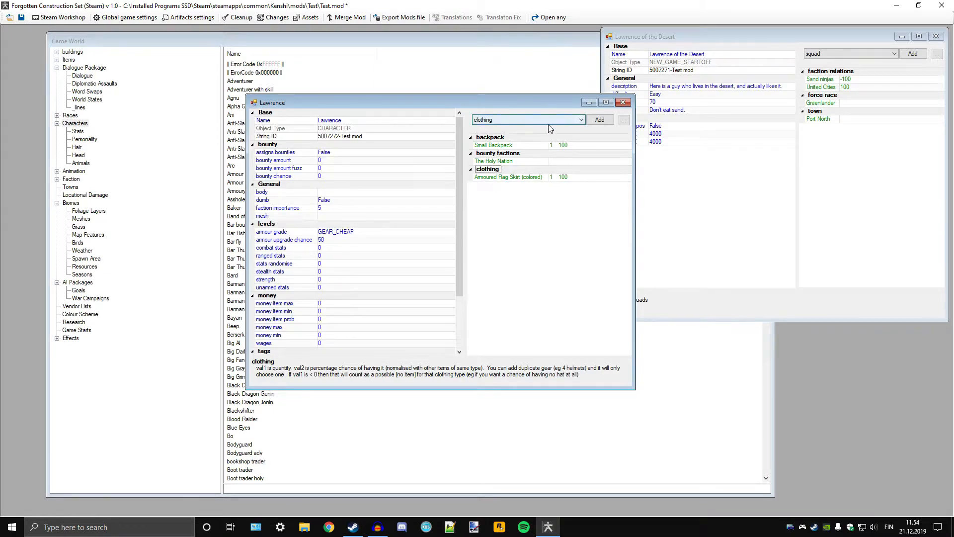
click(600, 119)
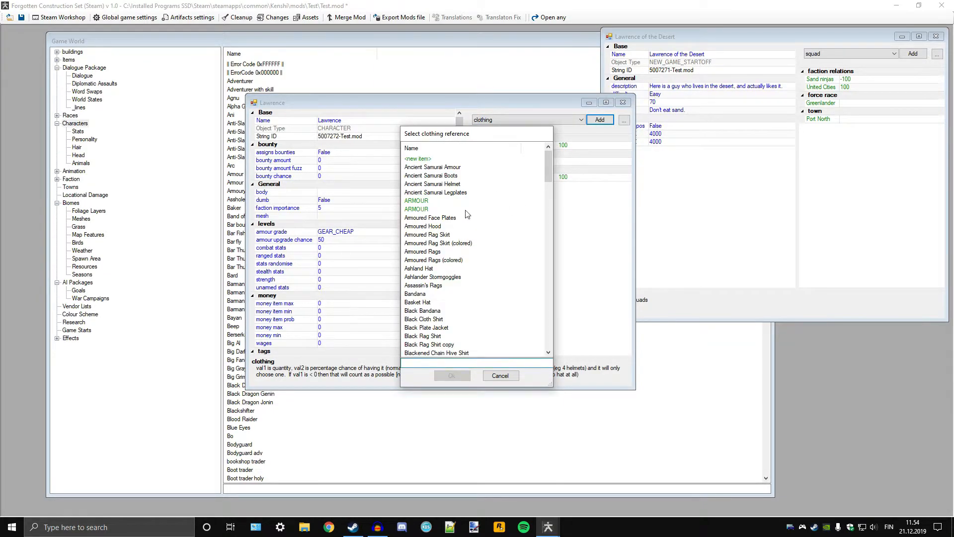
right_click(418, 201)
scroll(439, 271, down, 1)
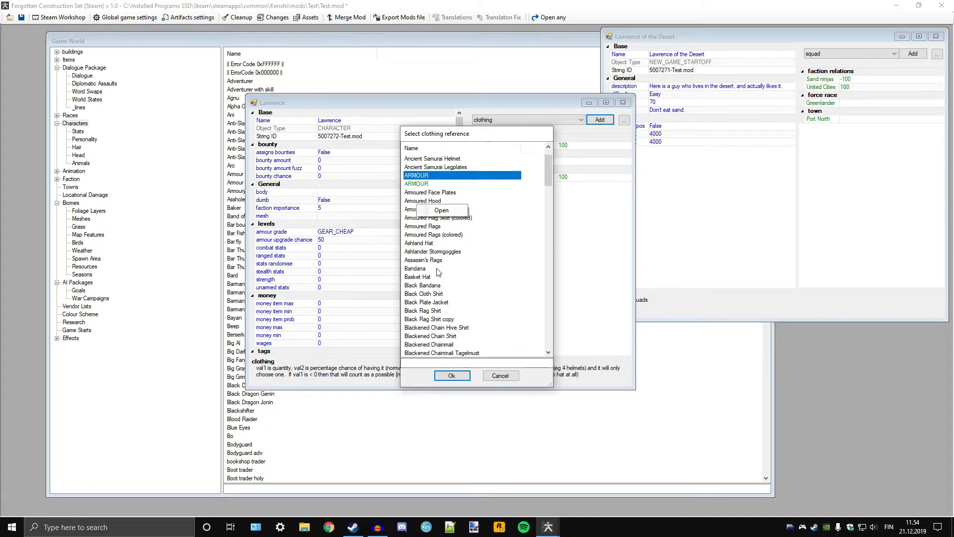
click(441, 251)
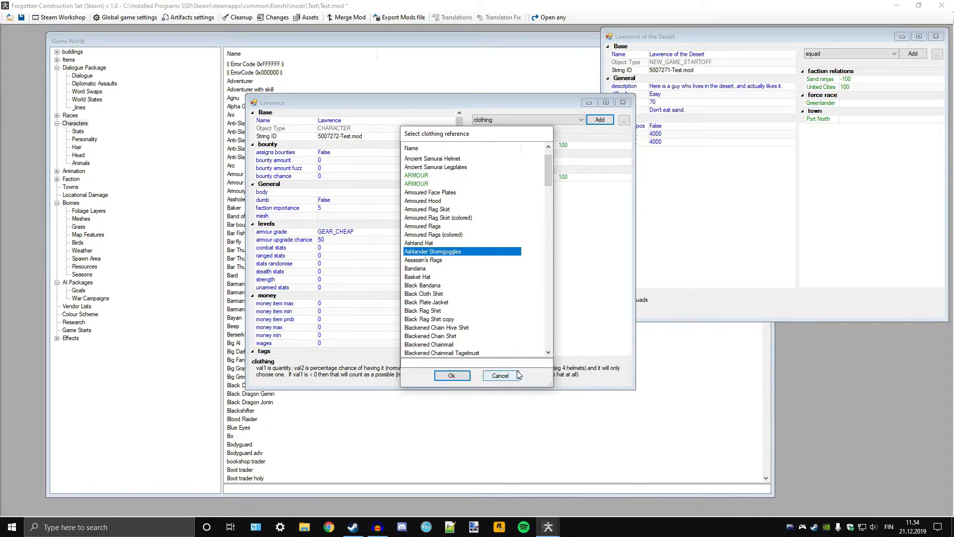
click(500, 375)
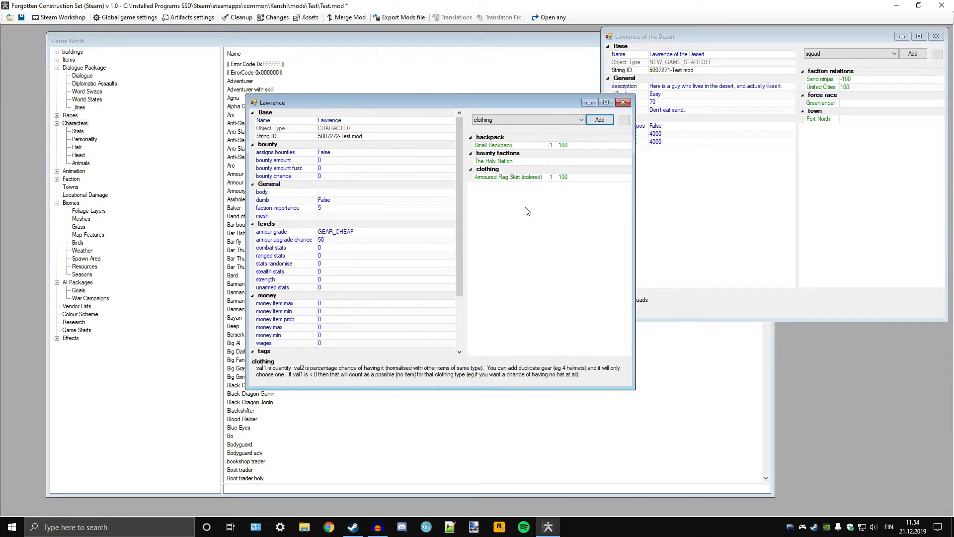
Step: Add the Armoured Rag Skirt by itself as a clothing reference, finding it with the filter "rag"
click(600, 120)
text(rag)
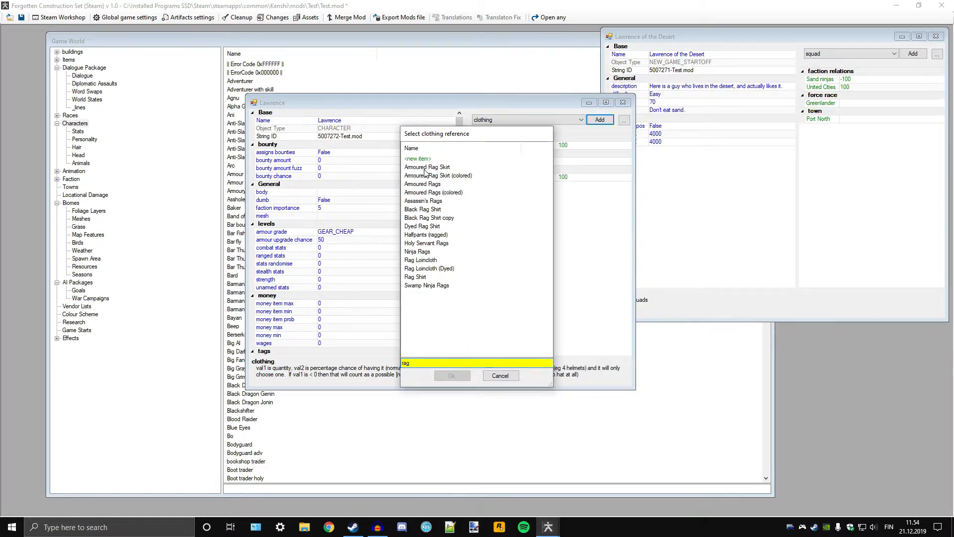
double_click(424, 168)
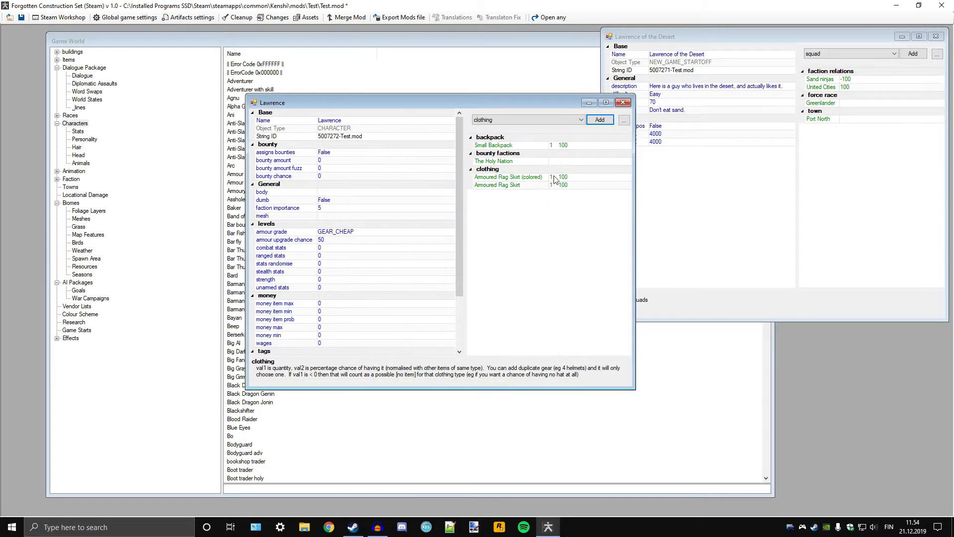
Step: Add Armoured Rags as a clothing reference of the Lawrence character, finding it with the filter "rag"
click(605, 120)
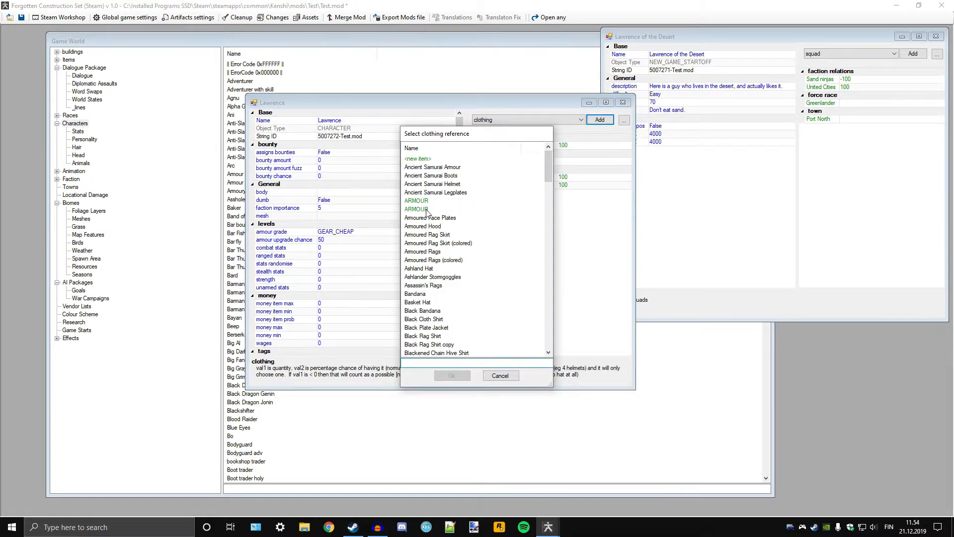
text(rag)
double_click(430, 183)
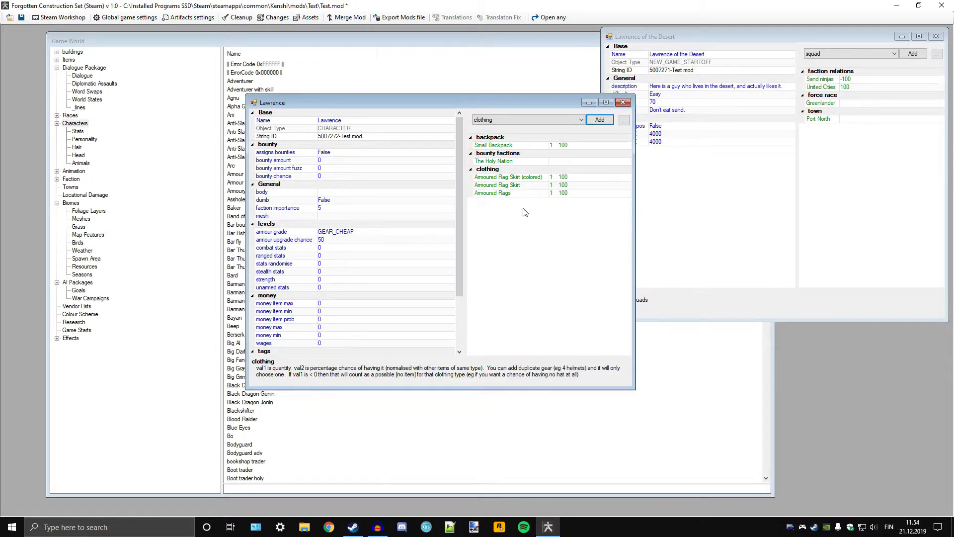
Step: Remove the Armoured Rag Skirt (colored) entry from the character's clothing references
right_click(512, 178)
click(549, 193)
right_click(492, 178)
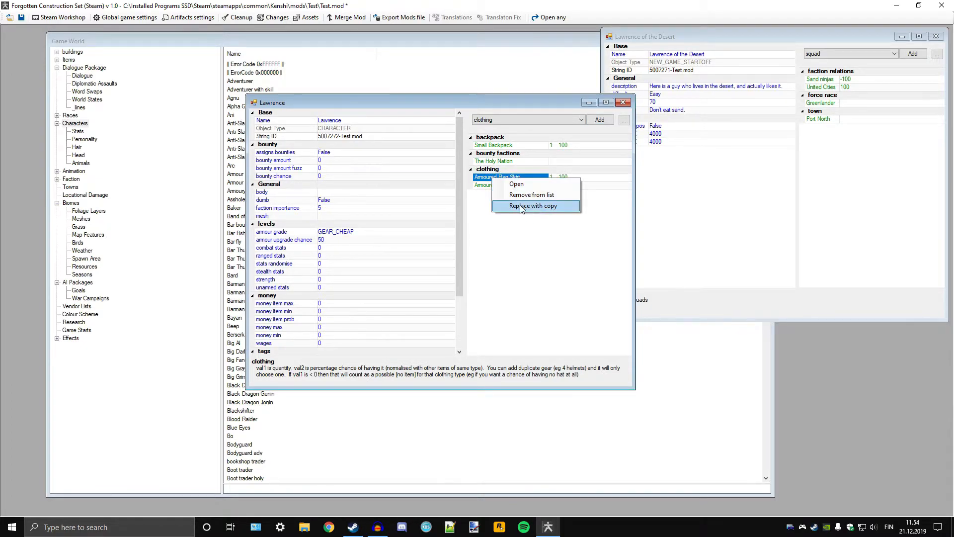
click(521, 249)
Step: Add Drifter's Boots as a clothing reference, finding them with the filter "boot"
click(511, 119)
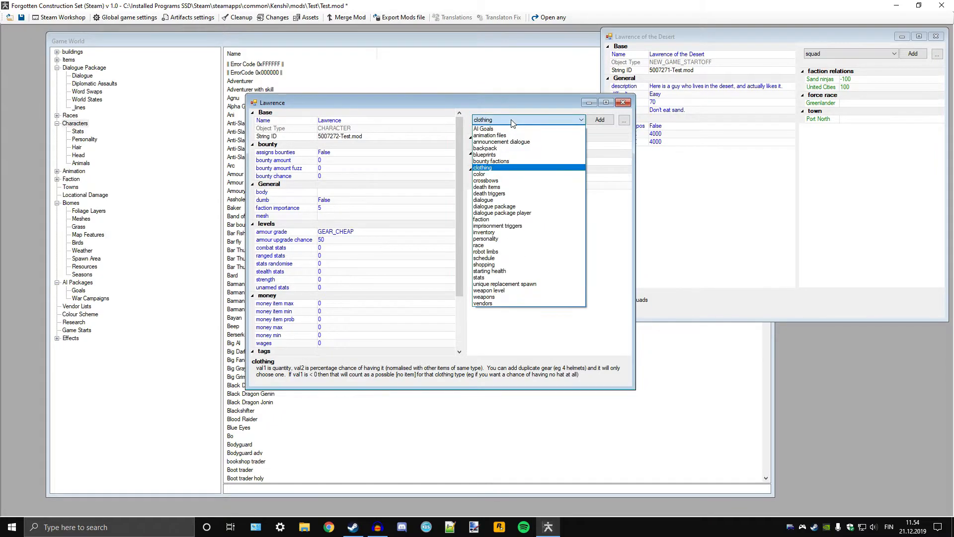
click(510, 168)
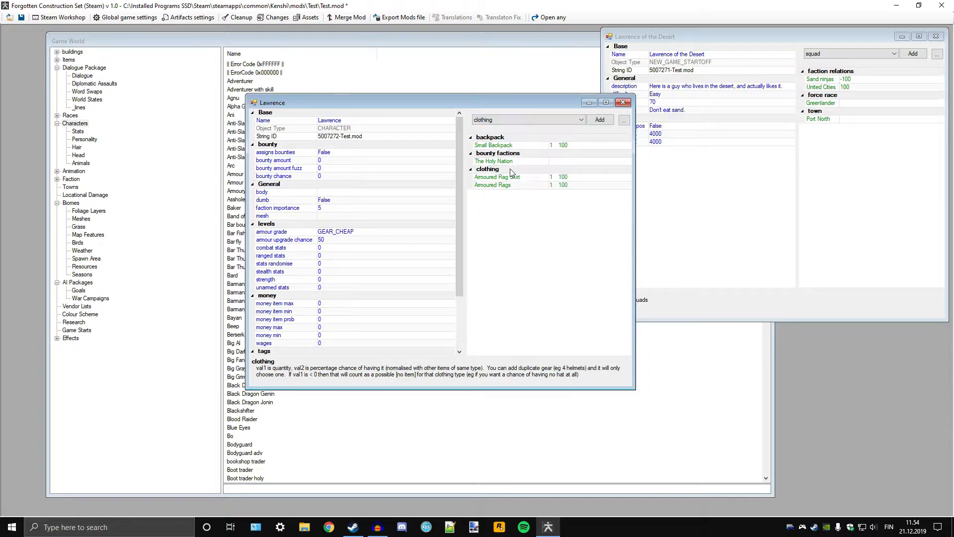
click(600, 119)
text(boot)
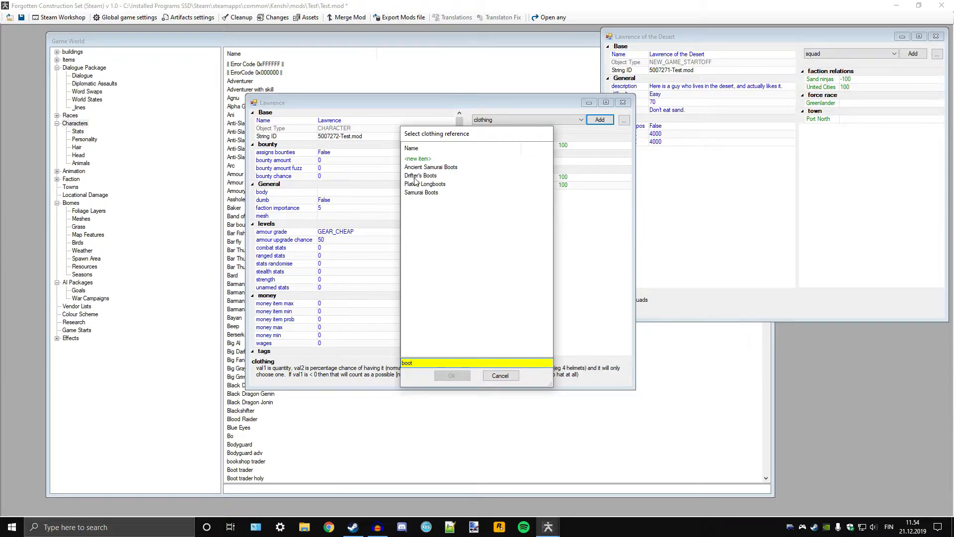
double_click(415, 177)
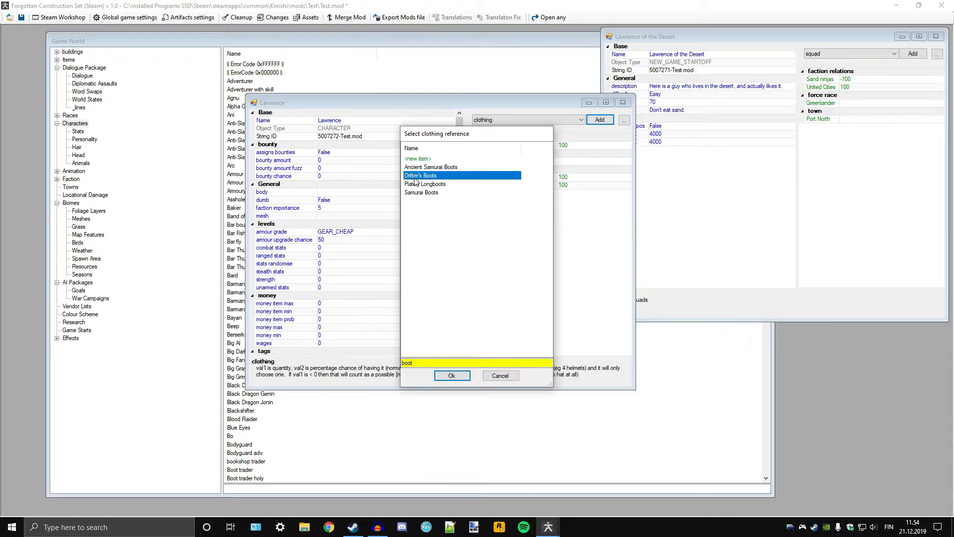
Step: Browse the available colour schemes and add "nice black" as the character's color reference
click(535, 122)
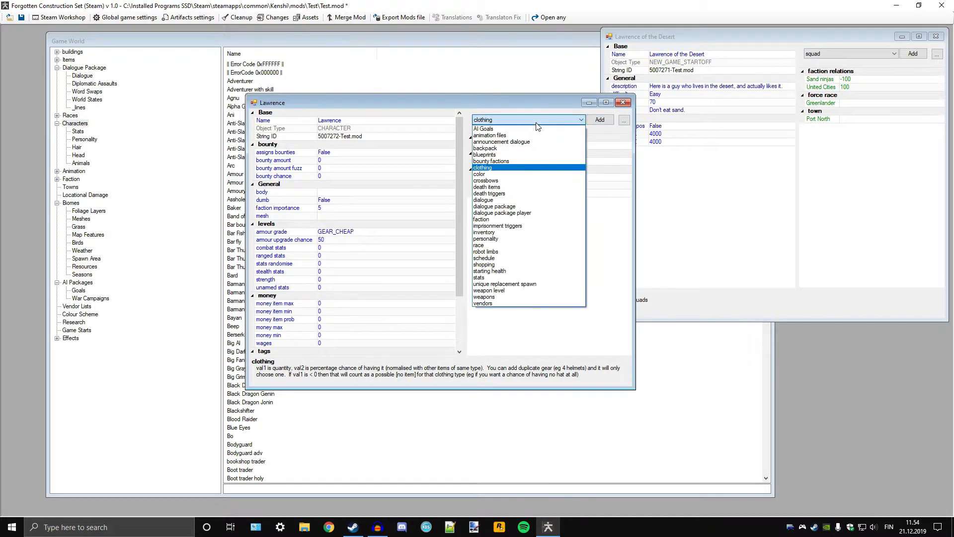
click(479, 174)
click(600, 119)
scroll(437, 290, down, 10)
scroll(437, 290, up, 10)
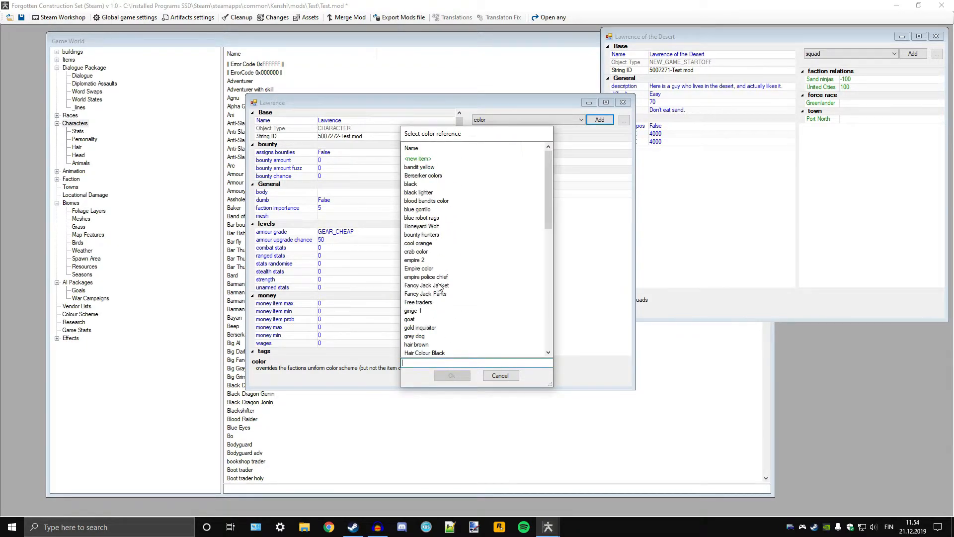
scroll(439, 287, down, 10)
scroll(442, 283, up, 10)
scroll(431, 230, down, 5)
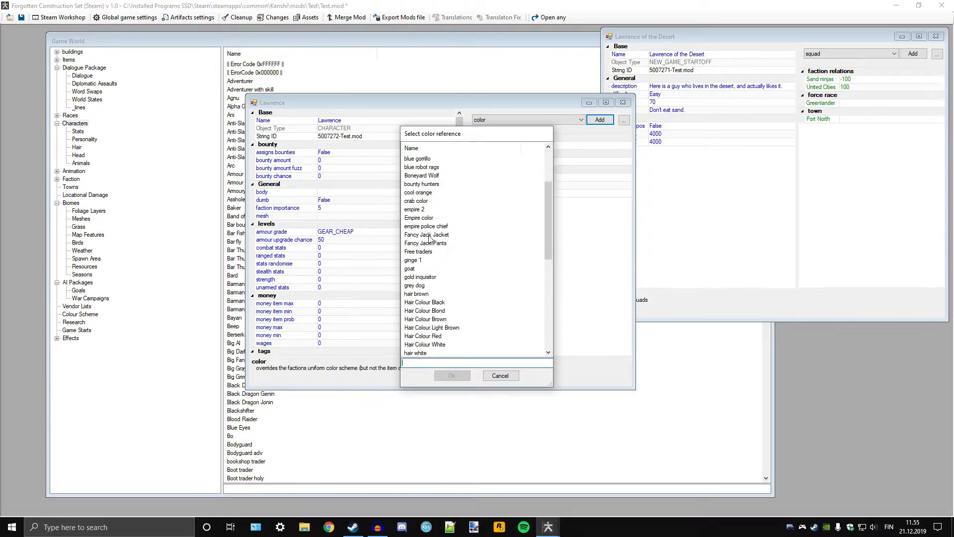
scroll(425, 239, down, 2)
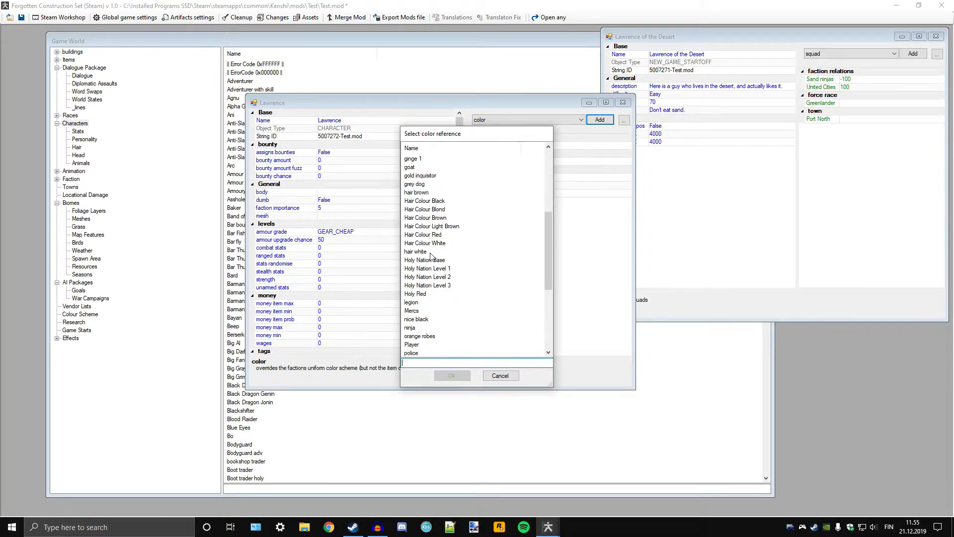
scroll(423, 297, down, 1)
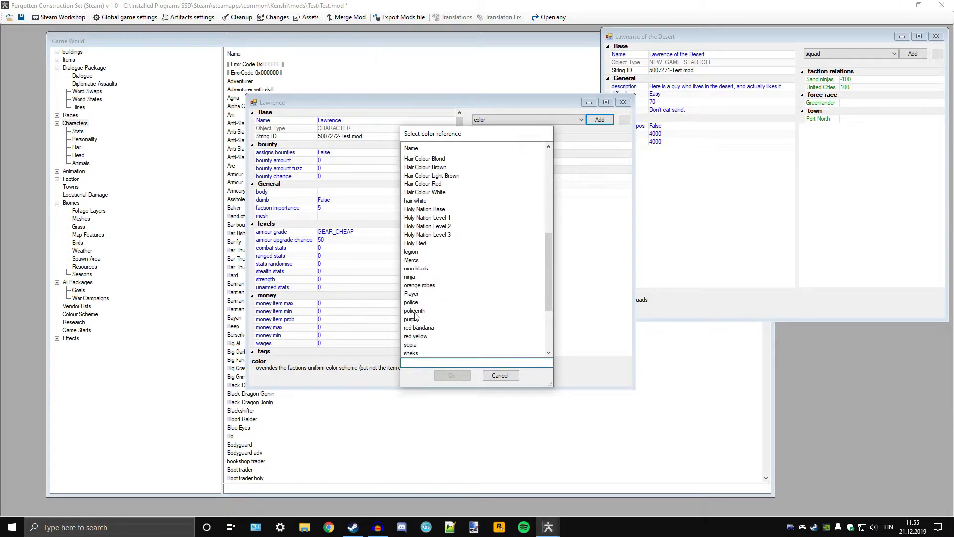
double_click(418, 268)
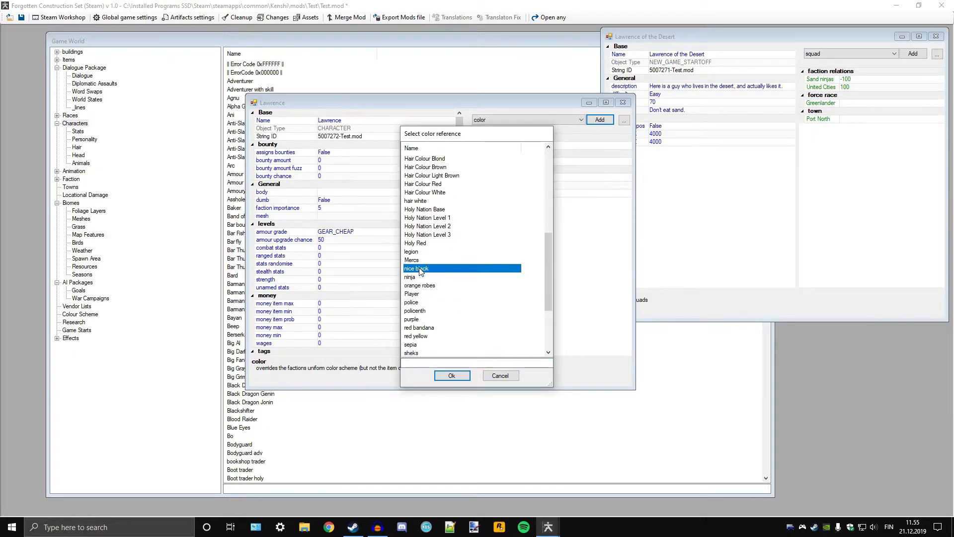
Step: Add the Tooth Pick as a crossbows reference of the character
click(556, 122)
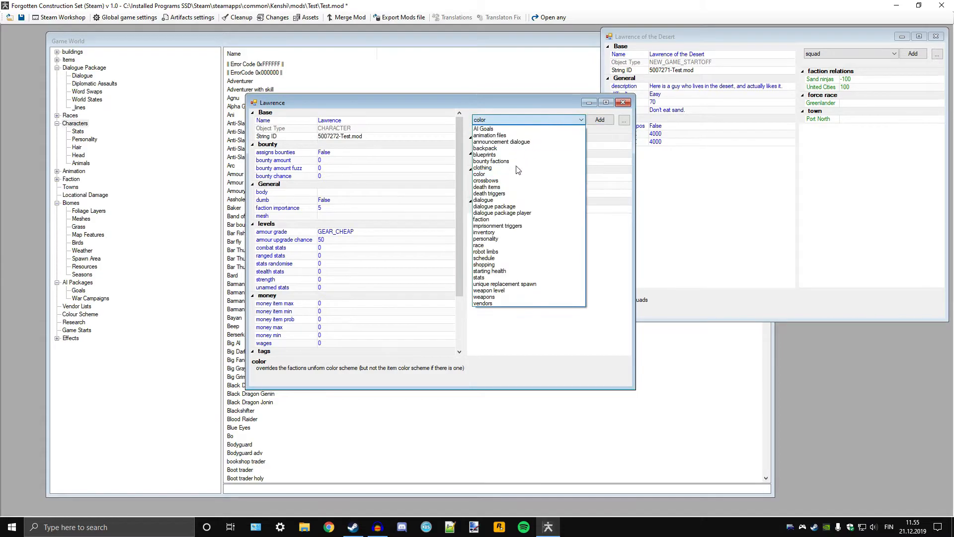
click(544, 182)
click(599, 121)
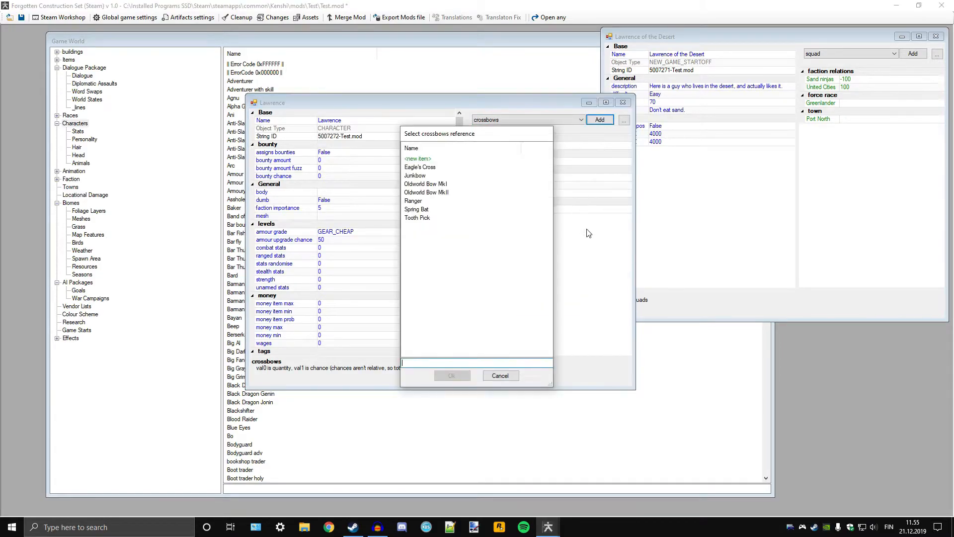
double_click(418, 218)
Step: Examine the death items reference type and look through the faction assaults available as death triggers references
click(553, 123)
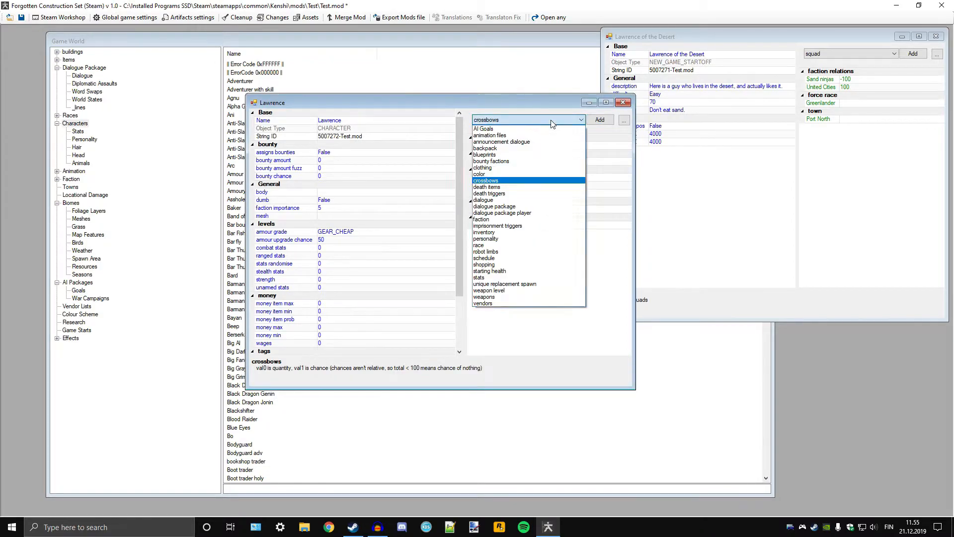
click(501, 188)
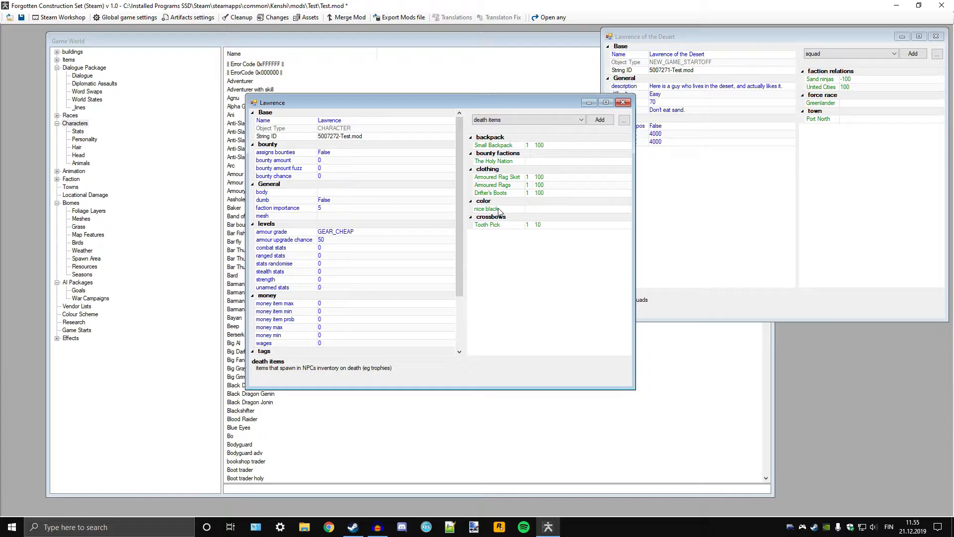
click(518, 120)
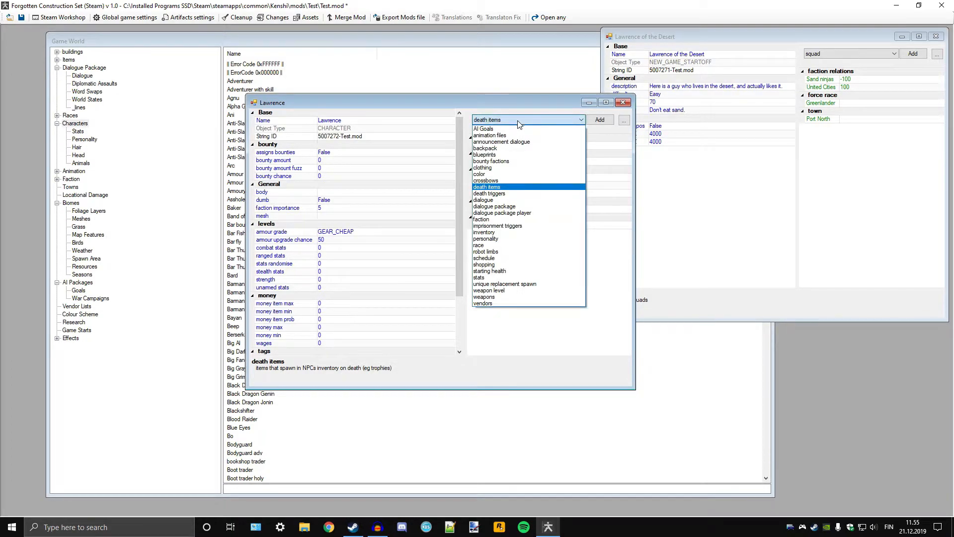
click(493, 194)
click(599, 121)
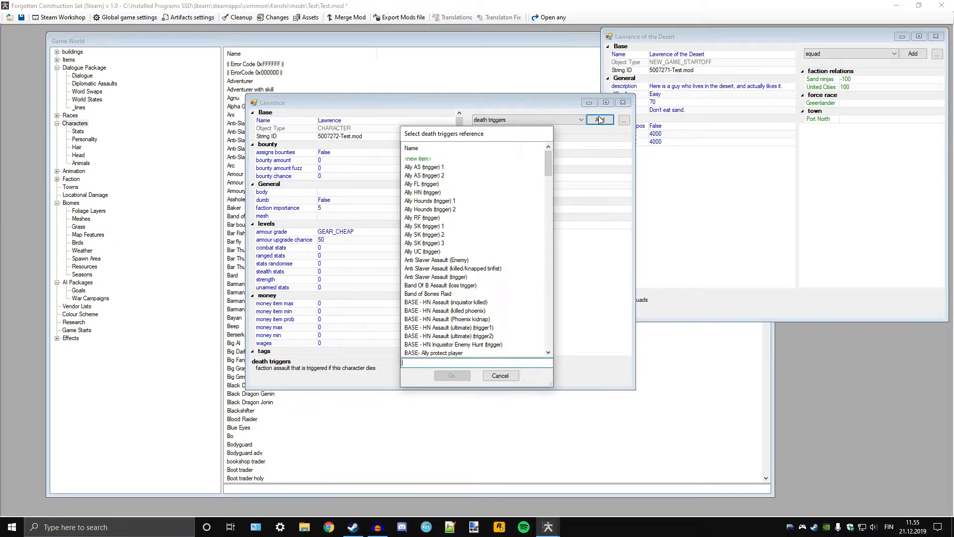
scroll(446, 250, down, 5)
scroll(446, 250, down, 20)
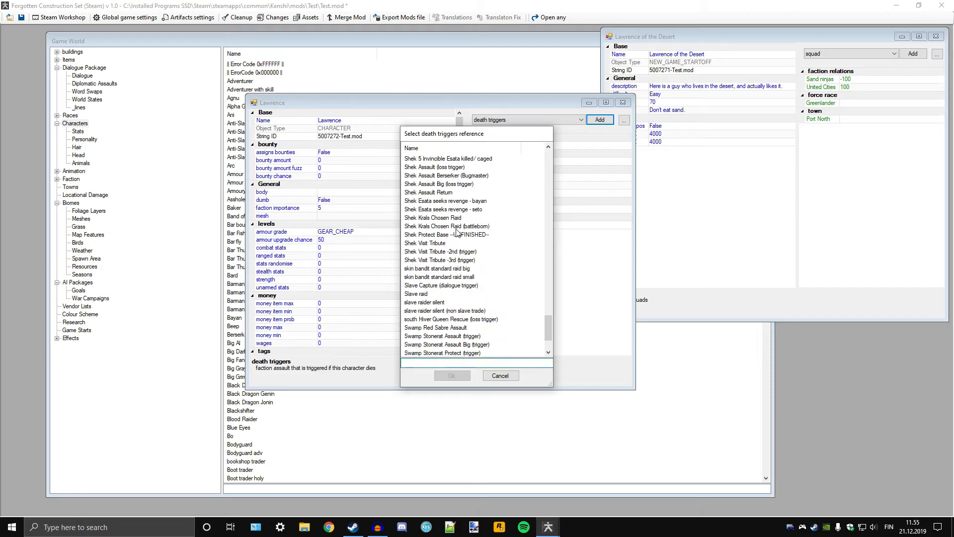
scroll(464, 252, up, 20)
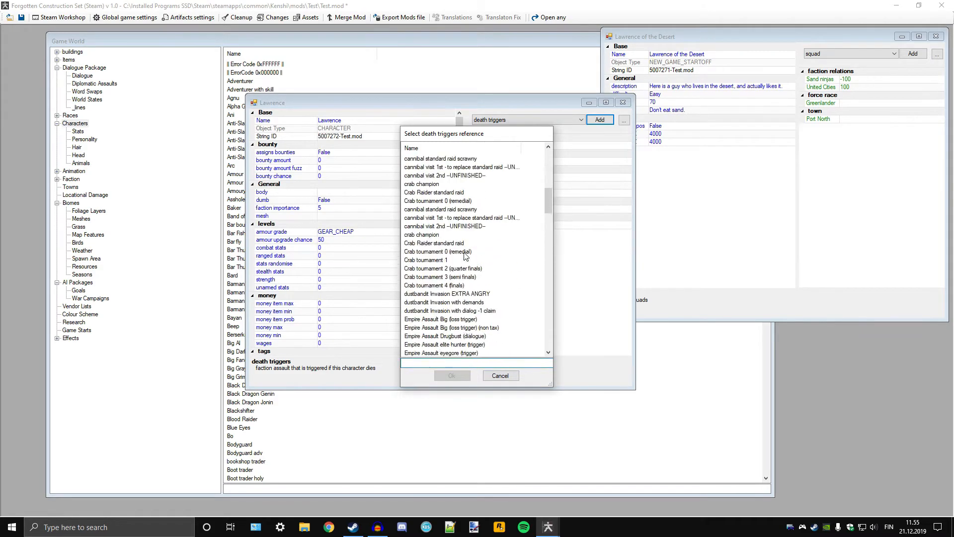
scroll(426, 203, up, 4)
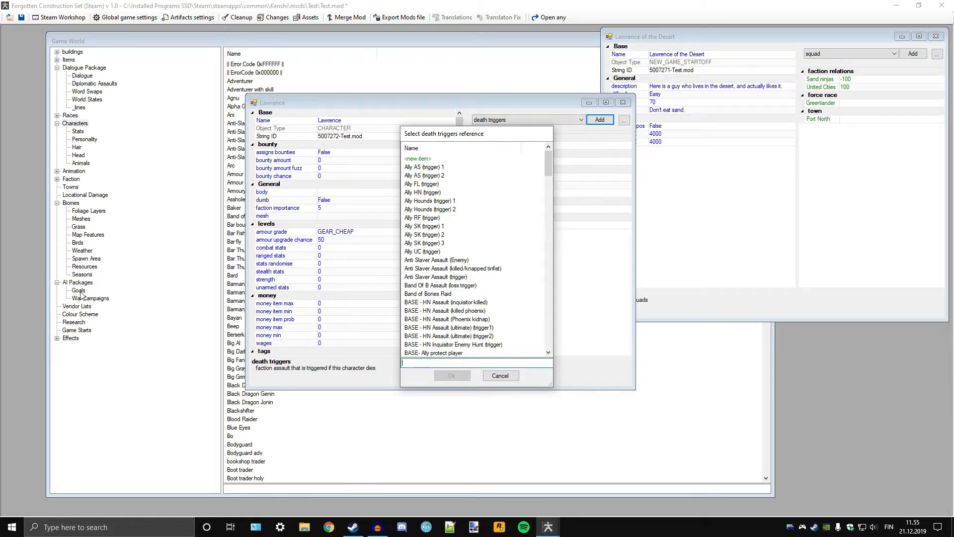
scroll(434, 286, down, 6)
scroll(434, 286, down, 10)
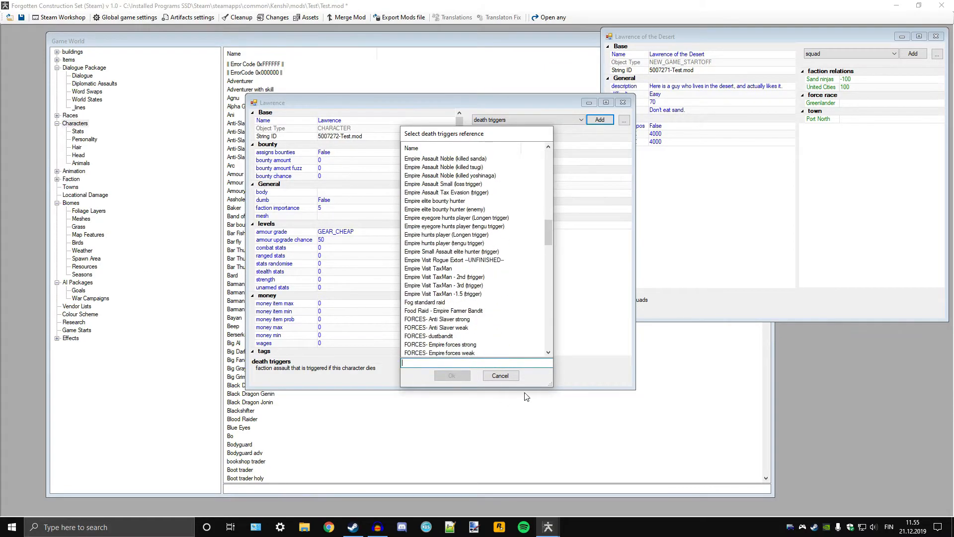
Step: Dismiss the death triggers selection and view the descriptions of the dialogue and dialogue package reference types
click(516, 375)
click(545, 121)
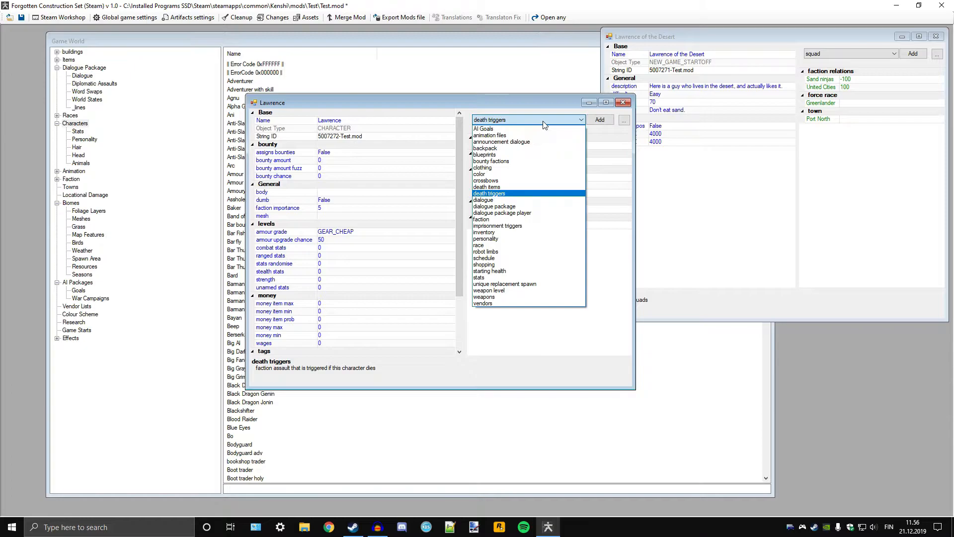
click(508, 200)
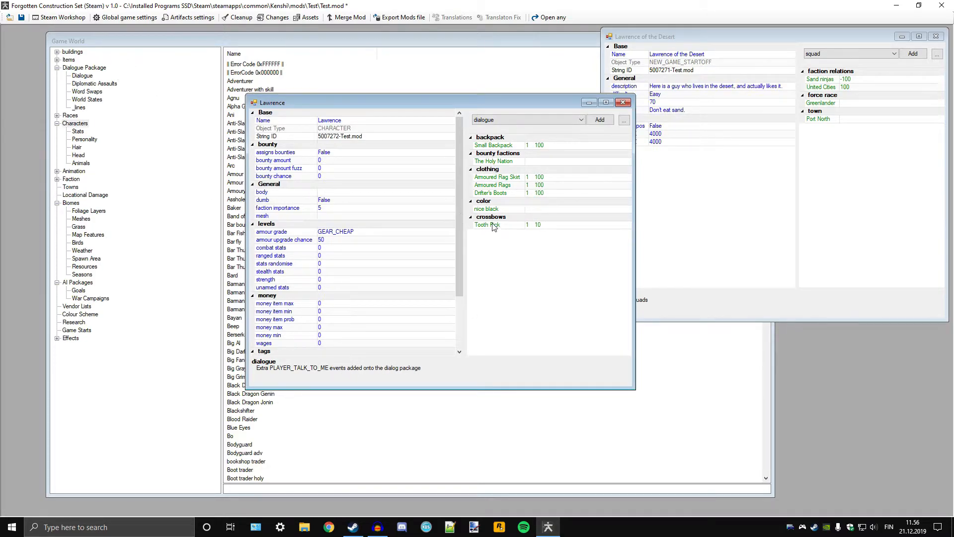
click(531, 125)
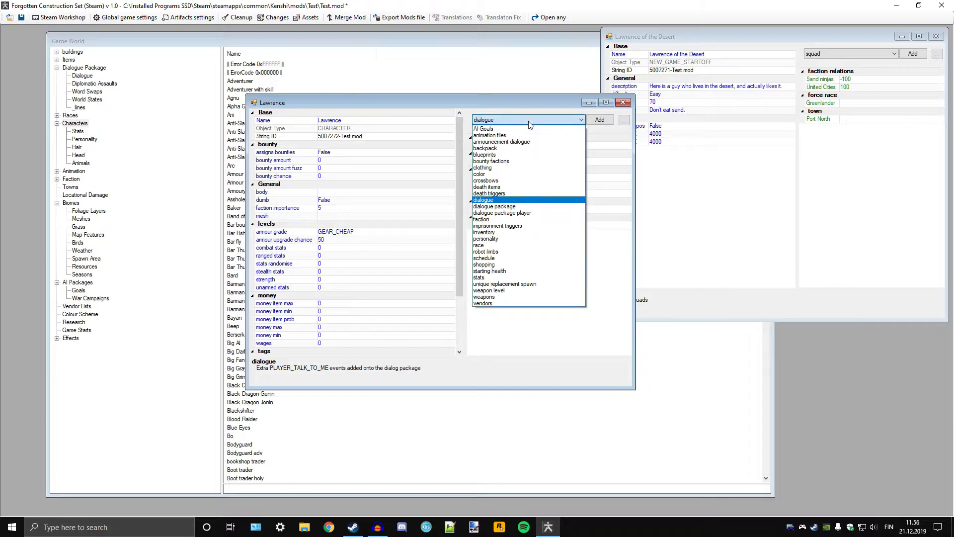
click(511, 207)
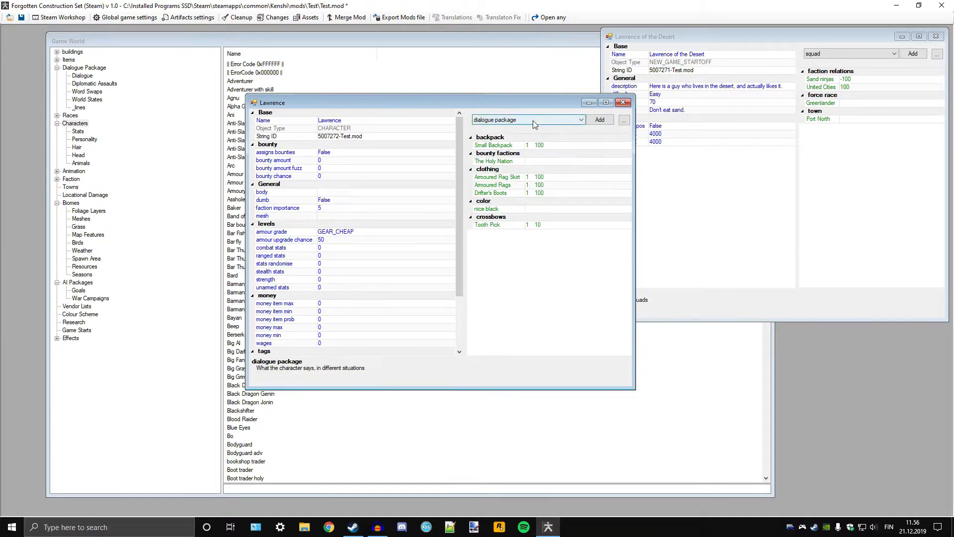
Step: Find the npc basic human package with the filter "human" and add it as the character's dialogue package player reference
click(546, 122)
click(508, 215)
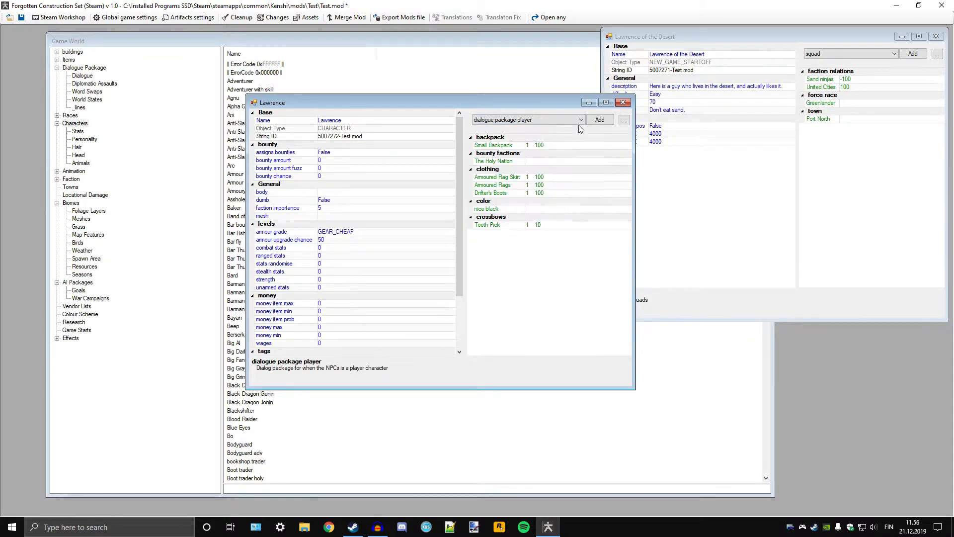
click(600, 120)
text(player)
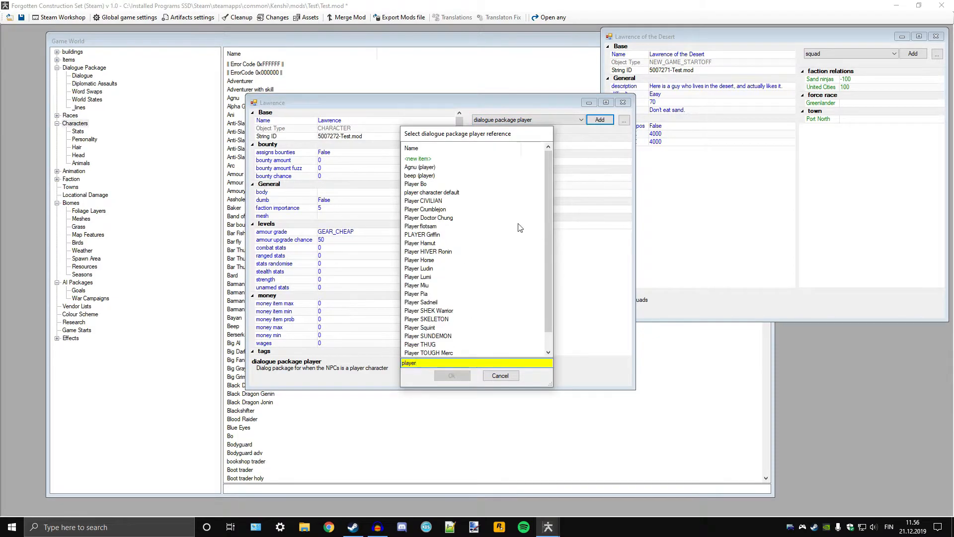
scroll(438, 239, down, 1)
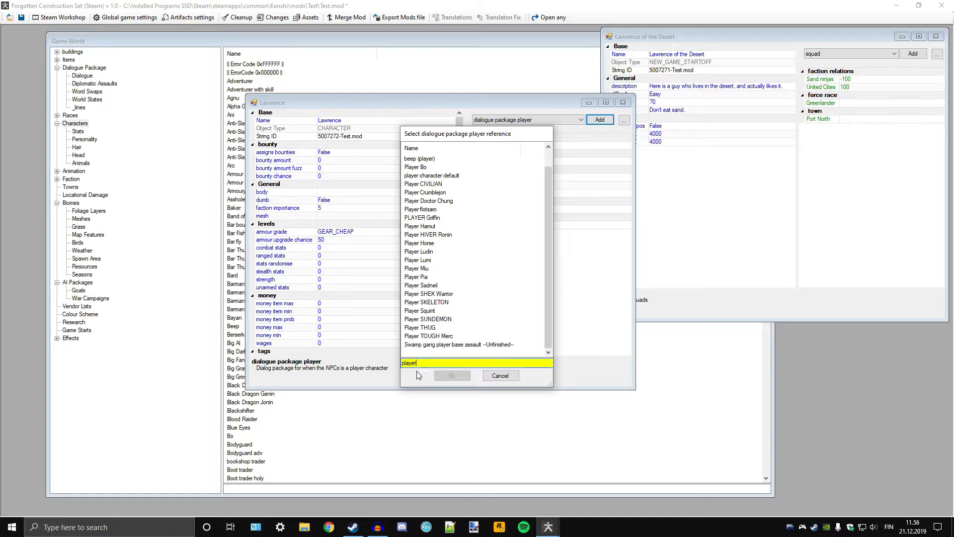
key(ctrl+a)
text(hu)
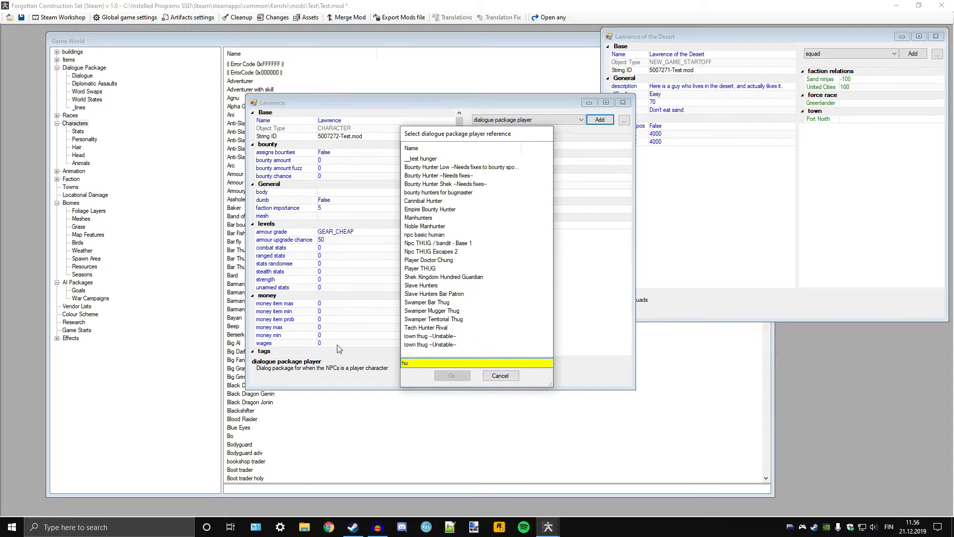
text(man)
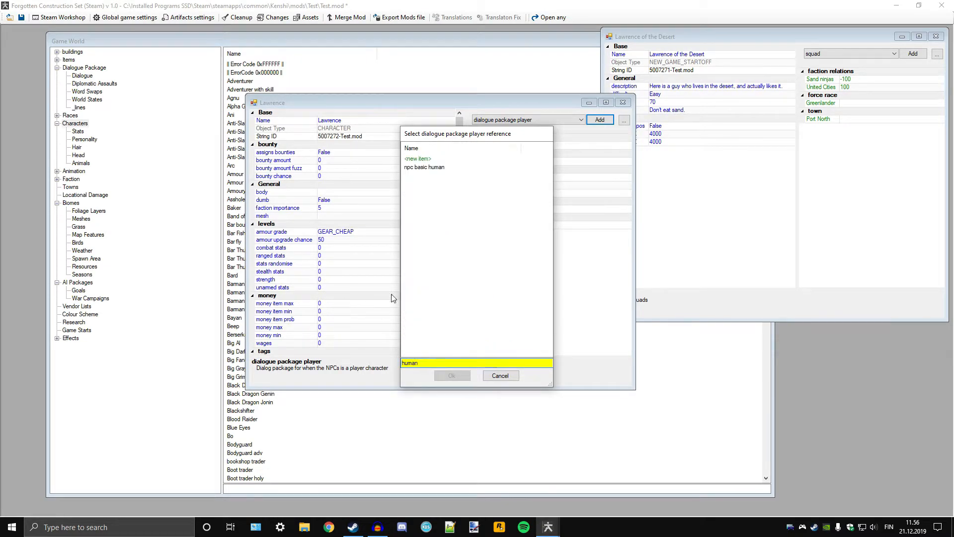
double_click(423, 167)
Step: Open the npc basic human dialogue package, examine its events list and inherited packages, and close it
click(489, 242)
double_click(490, 242)
drag(355, 189, 298, 60)
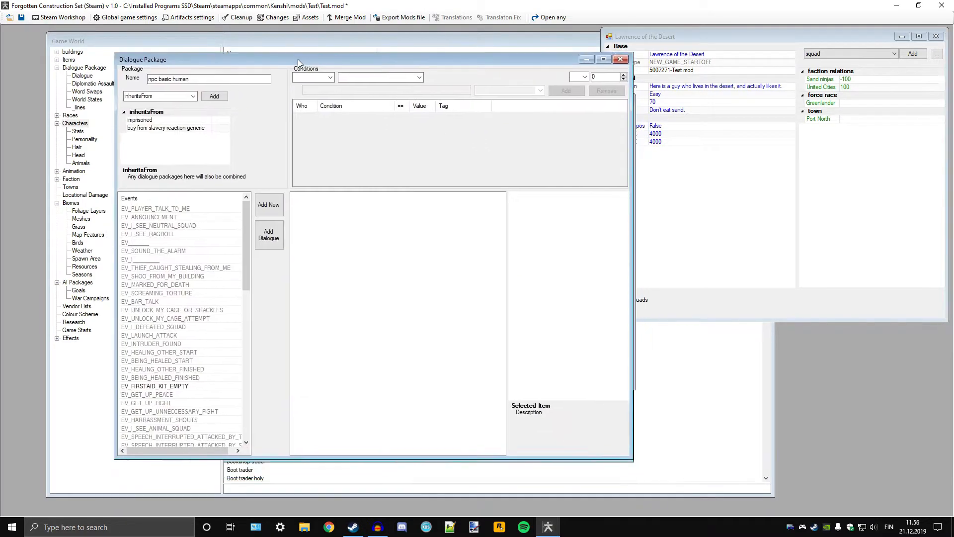
scroll(167, 267, down, 8)
scroll(166, 302, up, 8)
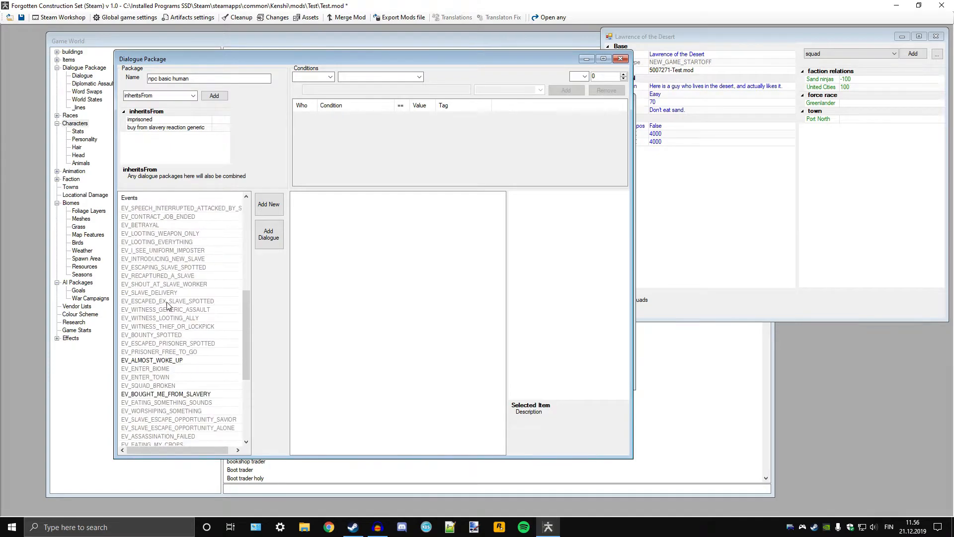
scroll(161, 382, down, 2)
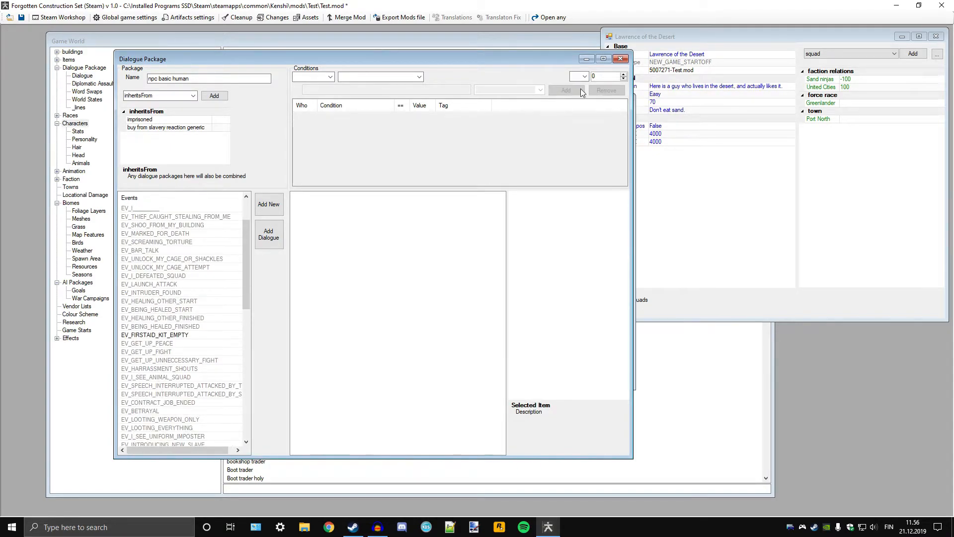
click(621, 59)
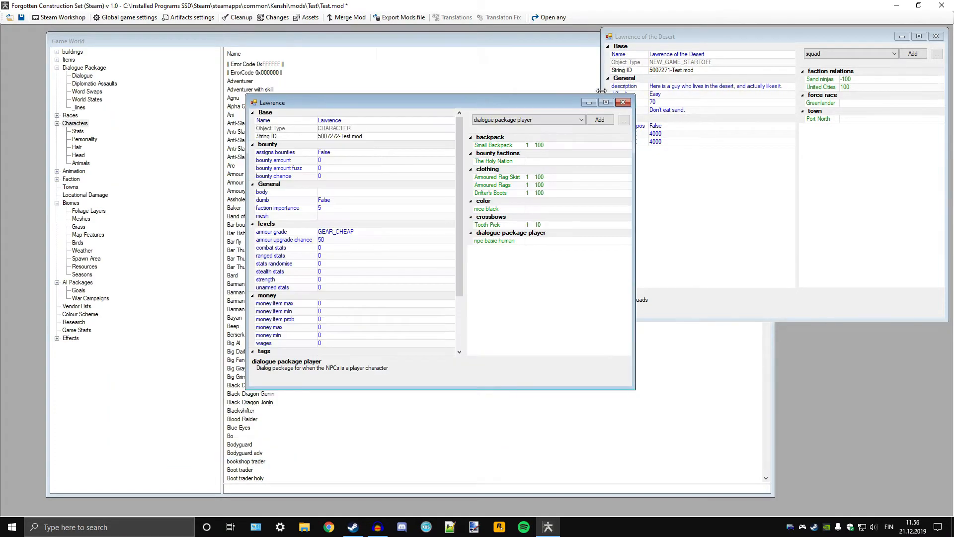
double_click(496, 242)
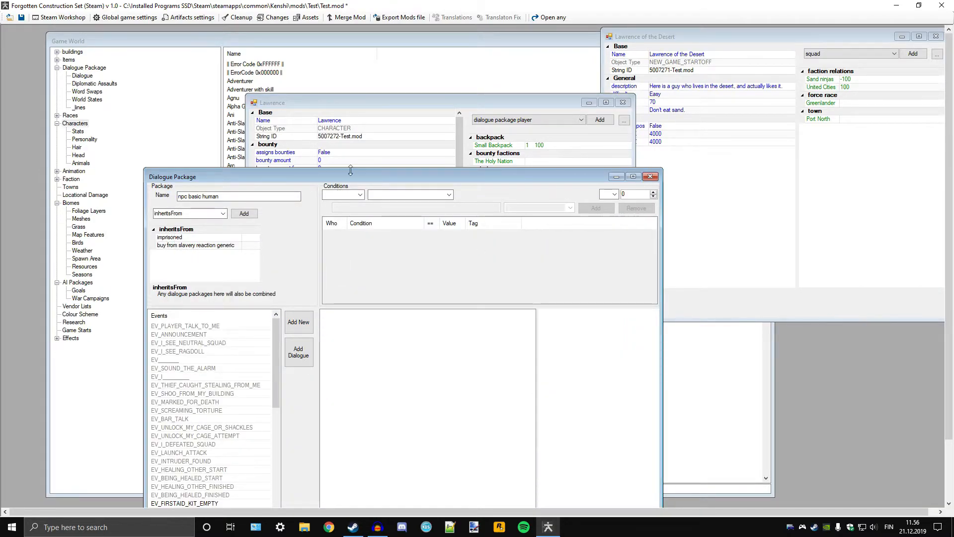
drag(355, 177, 270, 78)
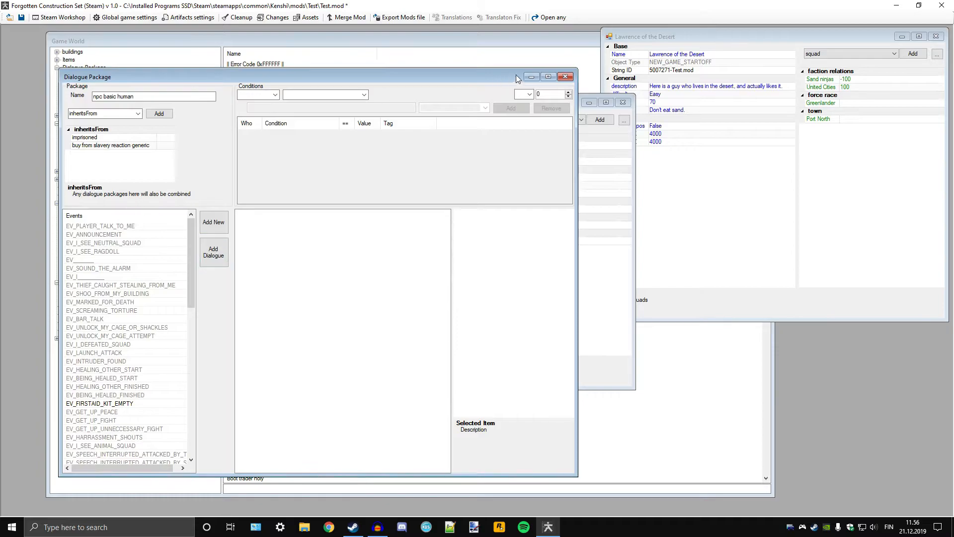
click(566, 77)
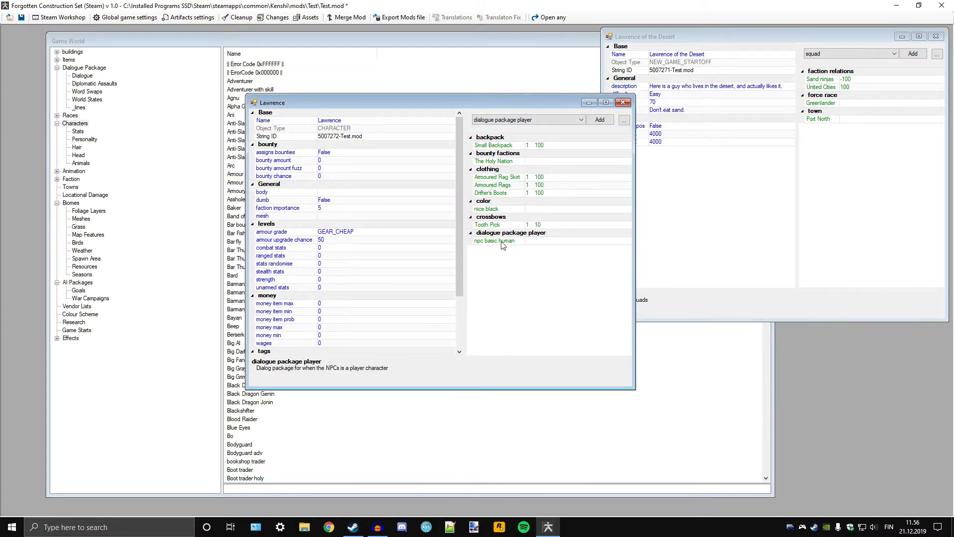
Step: View the descriptions of the character's faction and imprisonment triggers reference types
click(543, 123)
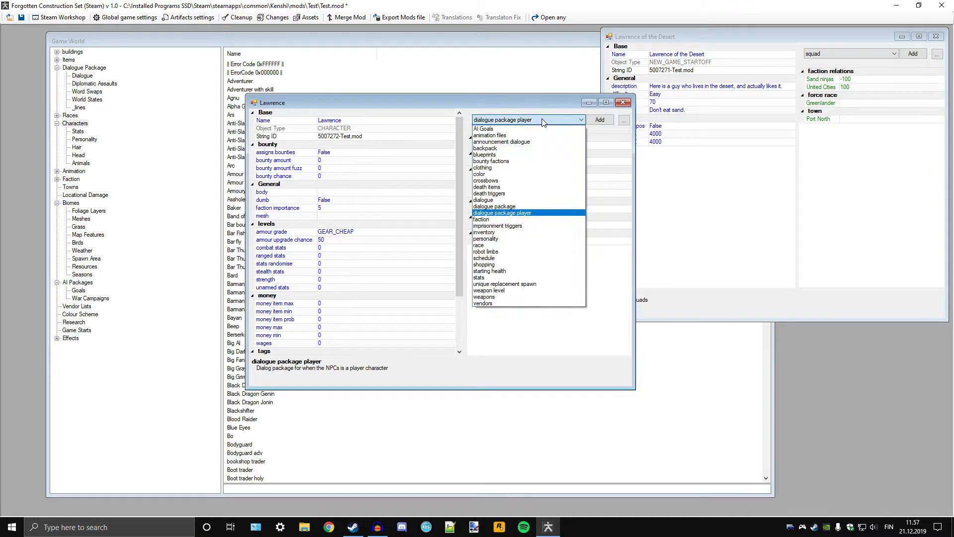
click(506, 220)
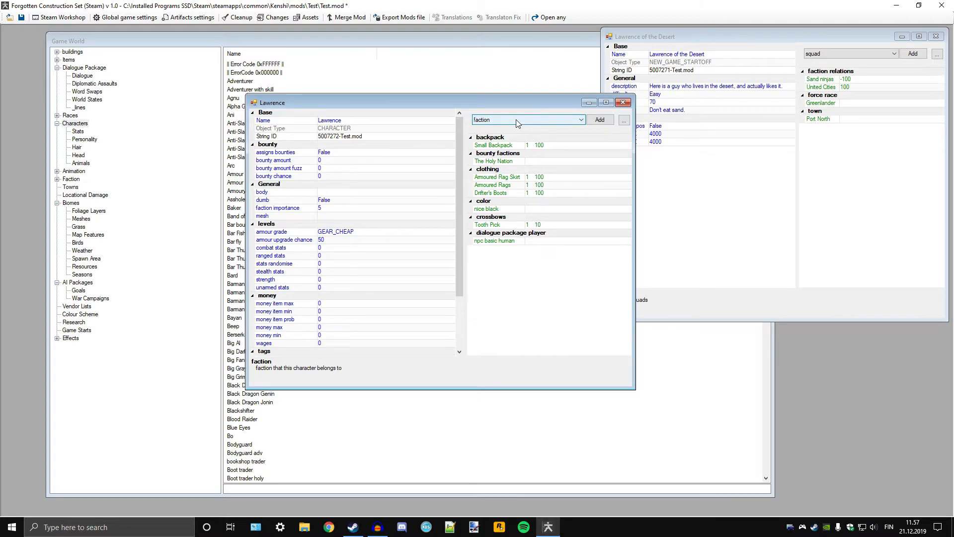
drag(510, 102, 488, 111)
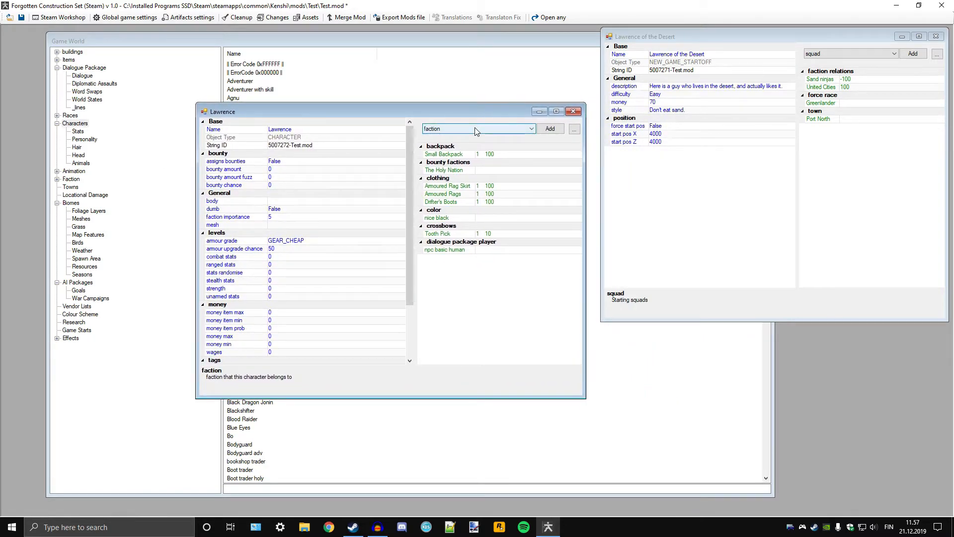
click(476, 130)
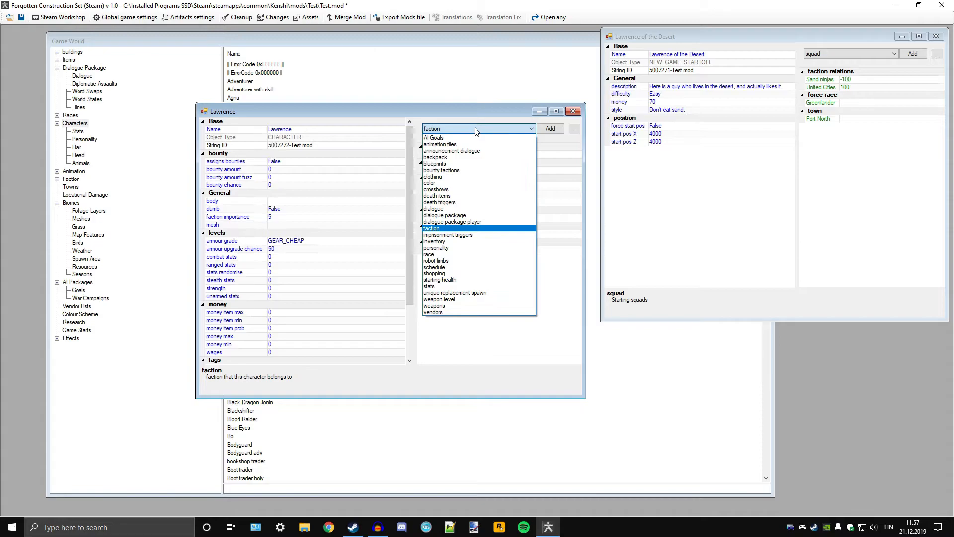
click(471, 235)
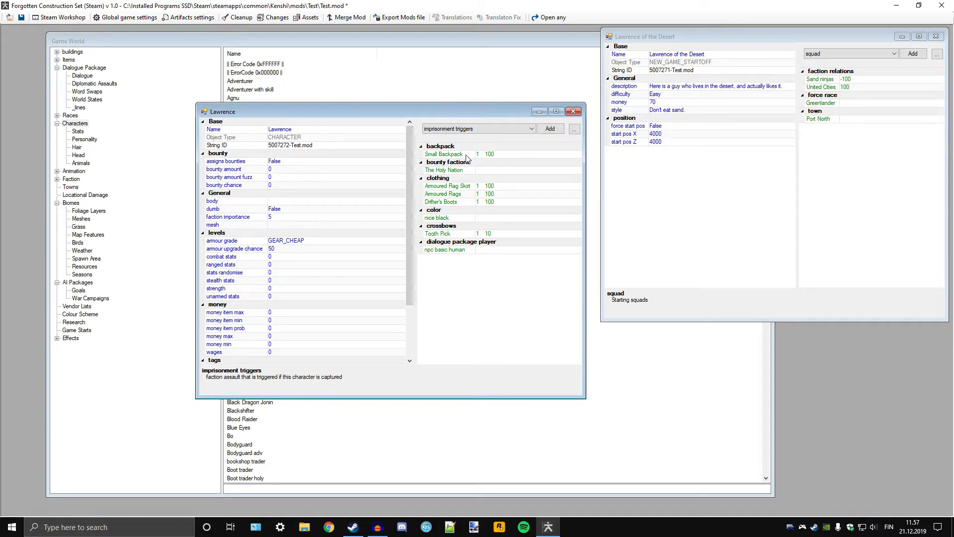
Step: Add a Basic First Aid Kit to the character's inventory references and set its quantity to 3
click(500, 130)
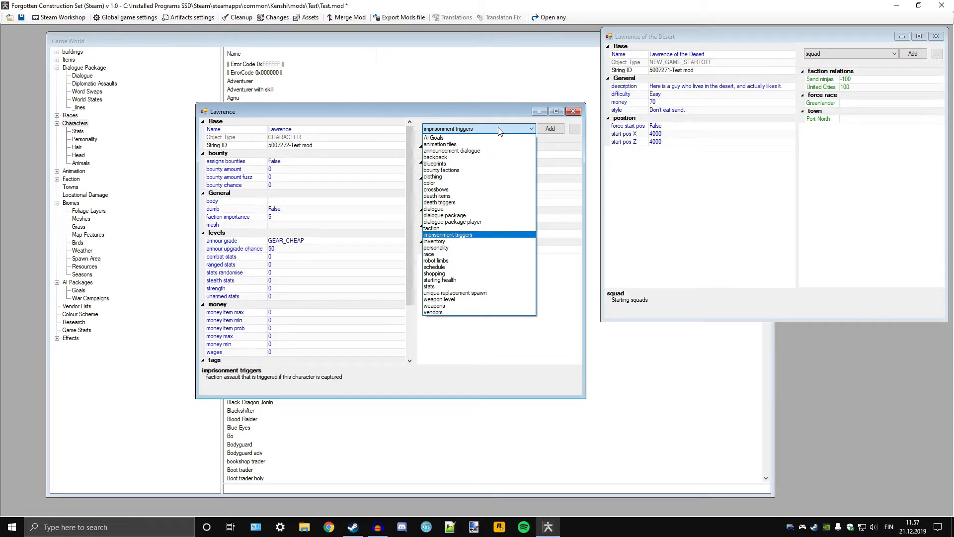
click(462, 242)
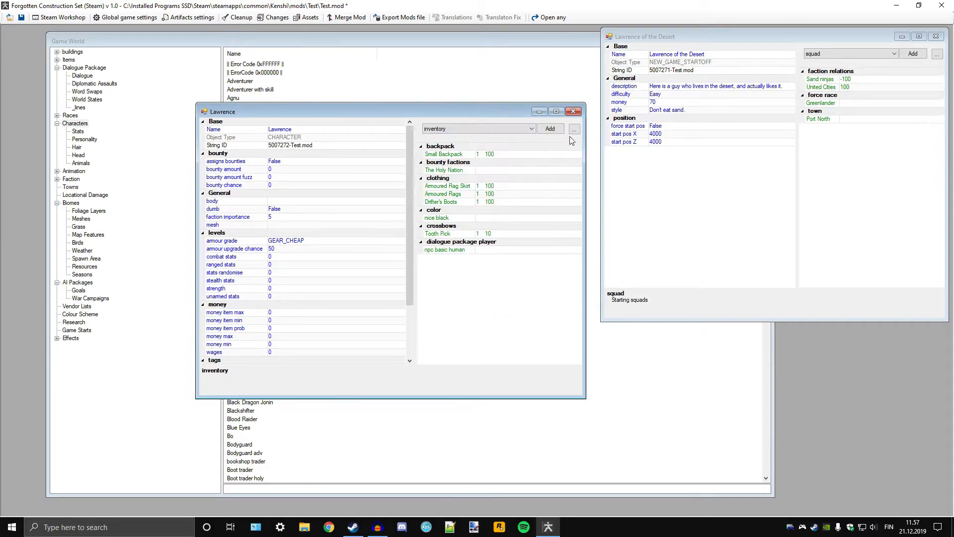
click(549, 128)
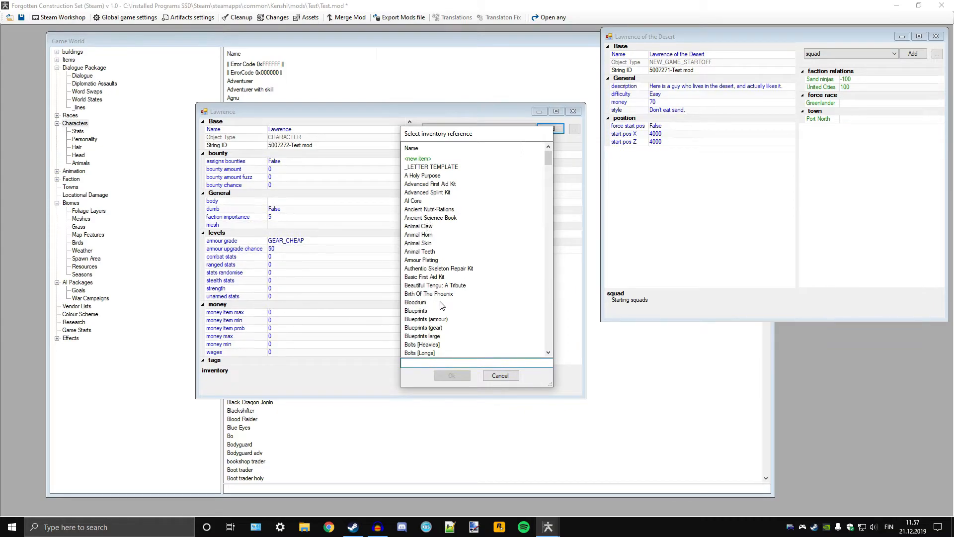
text(first)
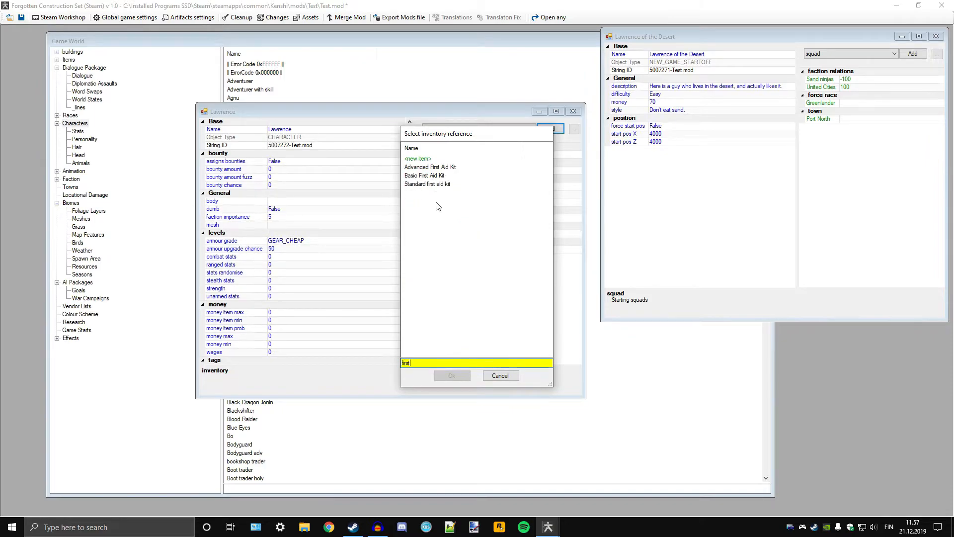
click(423, 177)
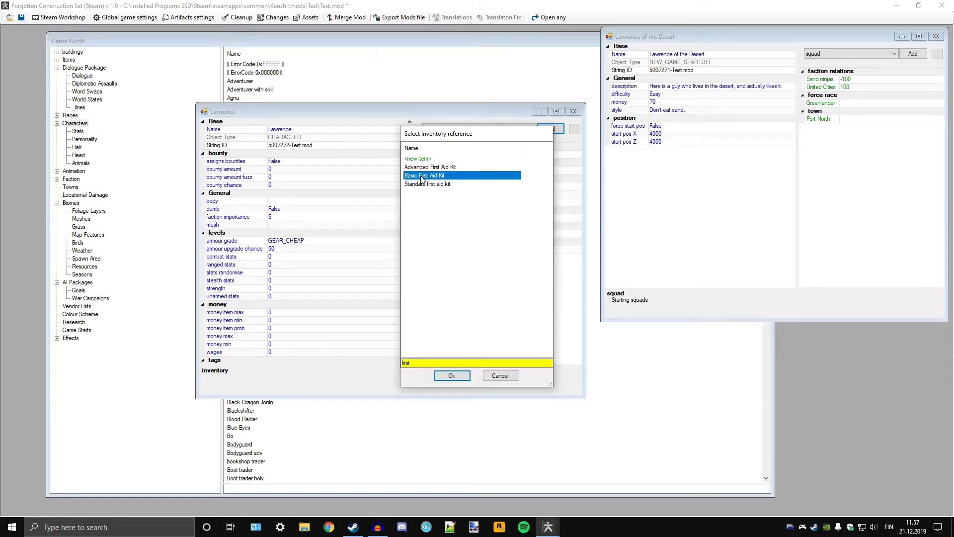
click(453, 376)
click(476, 266)
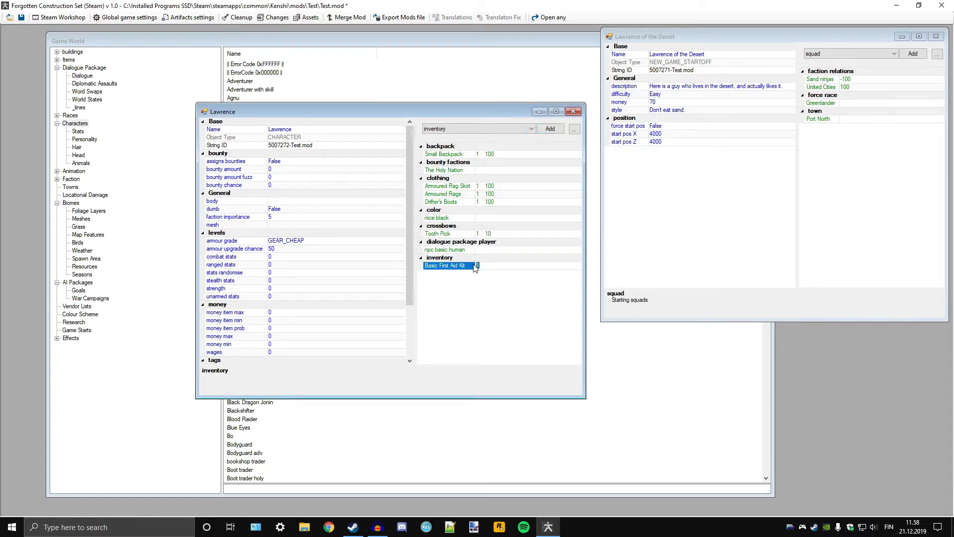
text(3)
Step: Browse the available personality references for the character and close the selection without adding one
click(497, 129)
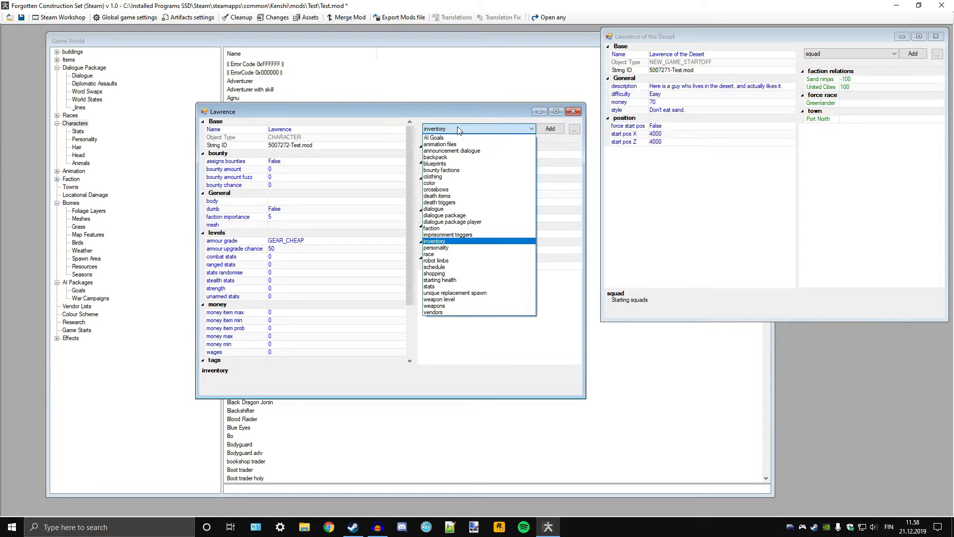
click(449, 248)
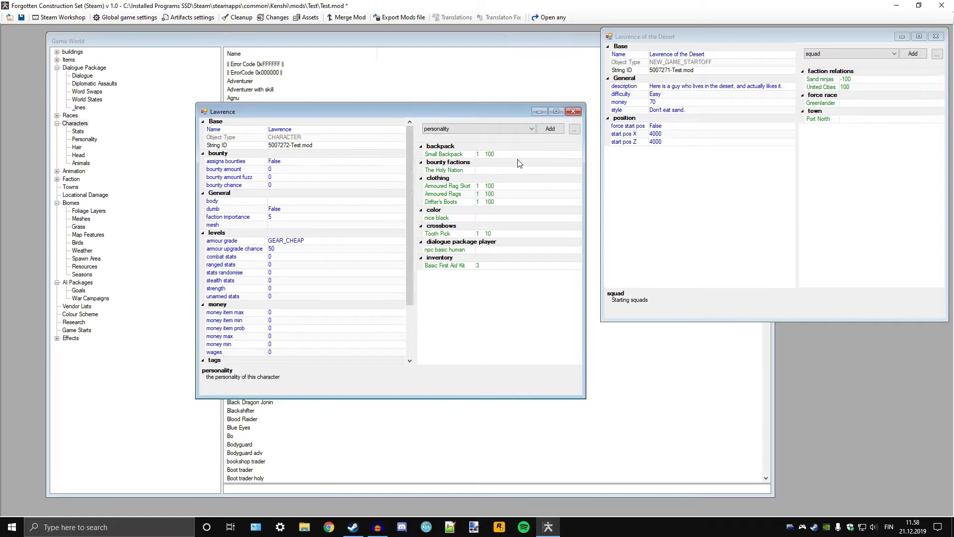
click(550, 129)
scroll(485, 258, down, 5)
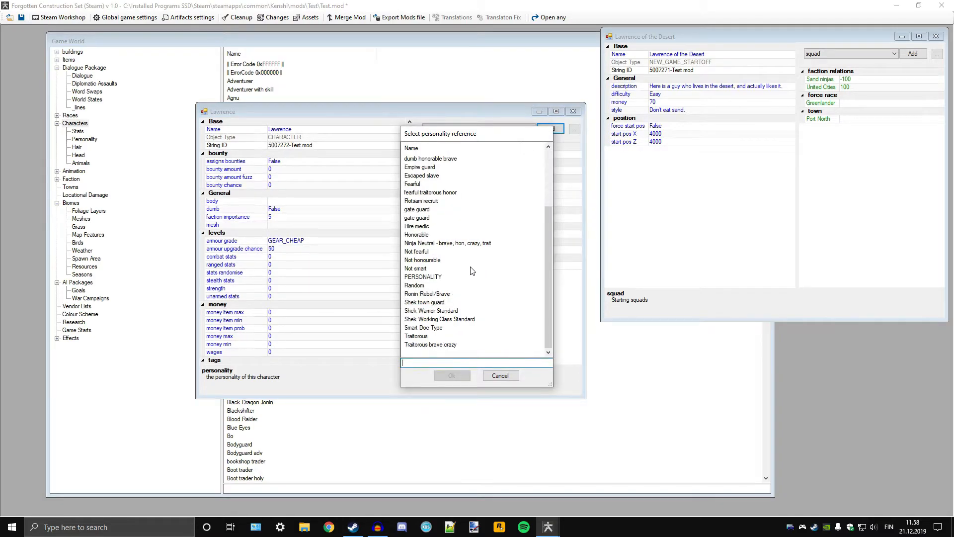
scroll(437, 229, up, 3)
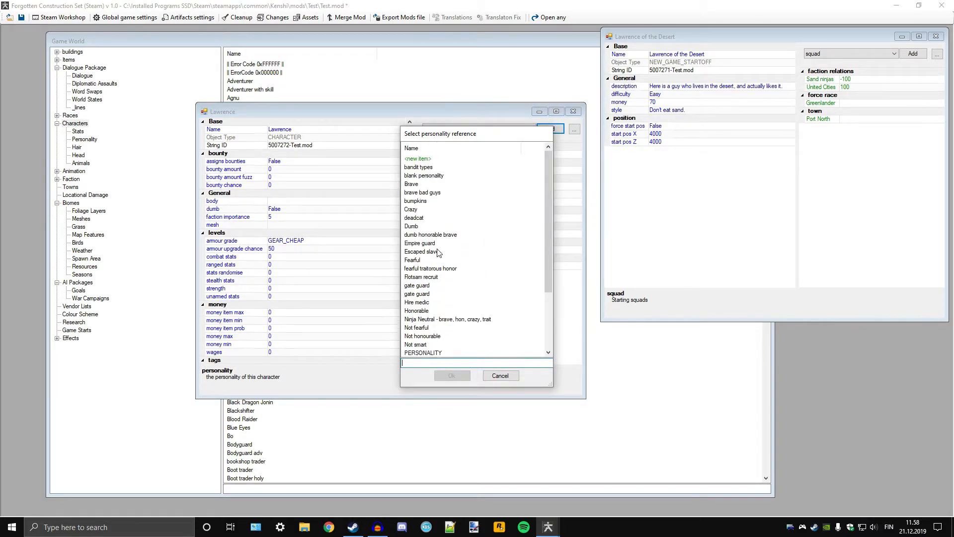
click(499, 376)
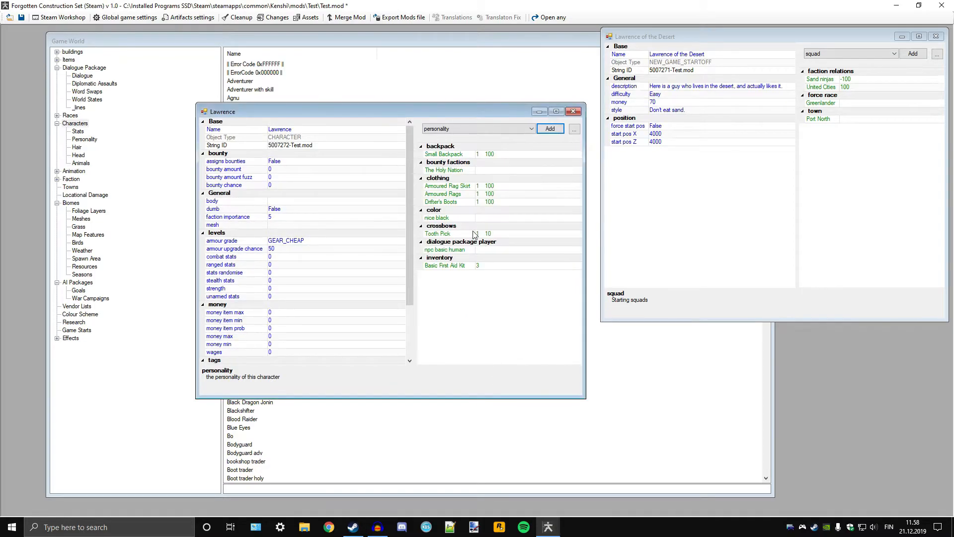
Step: Browse the available race references for the character and close the selection without adding one
click(498, 131)
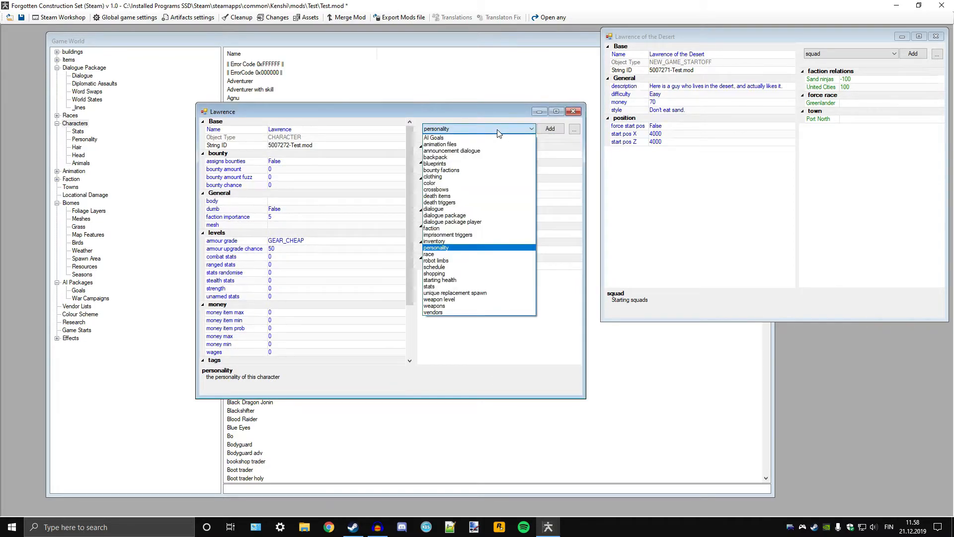
click(450, 255)
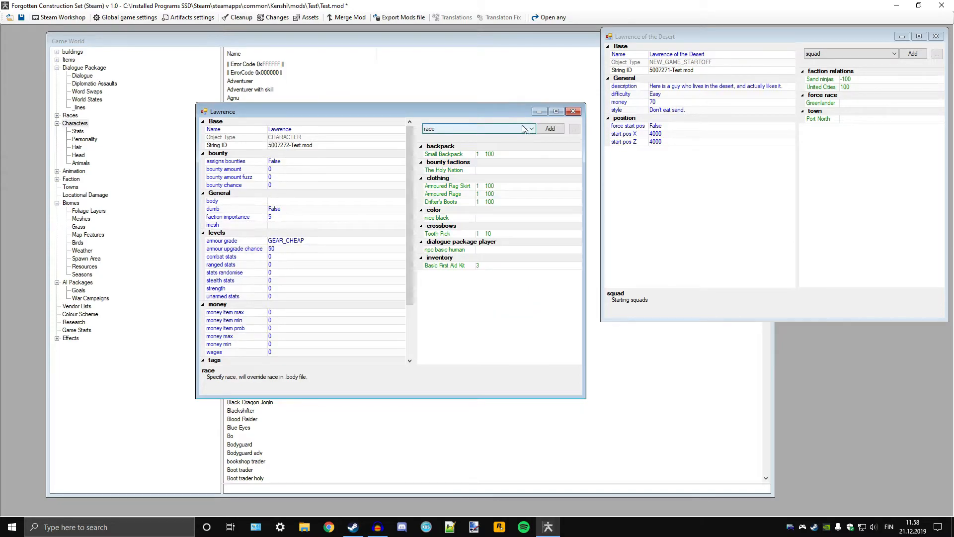
click(550, 130)
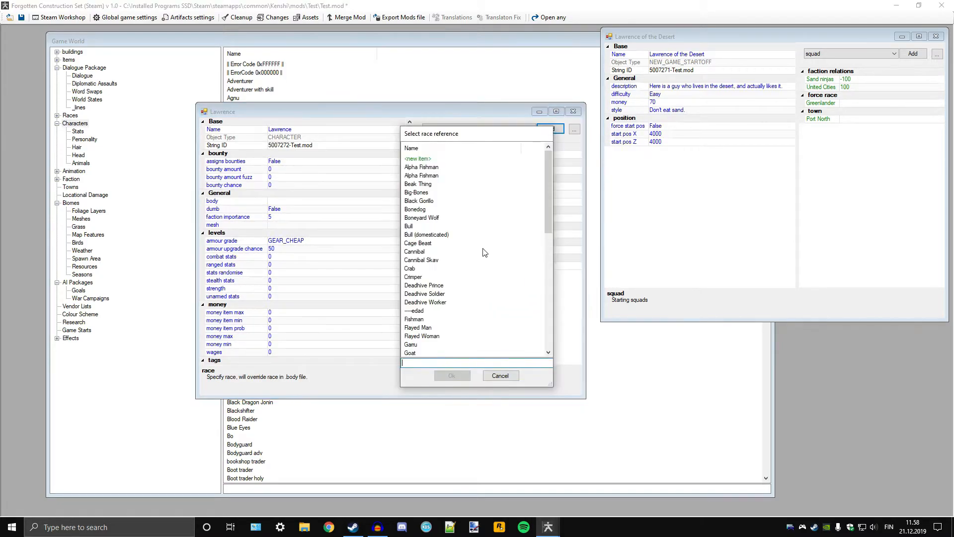
click(502, 376)
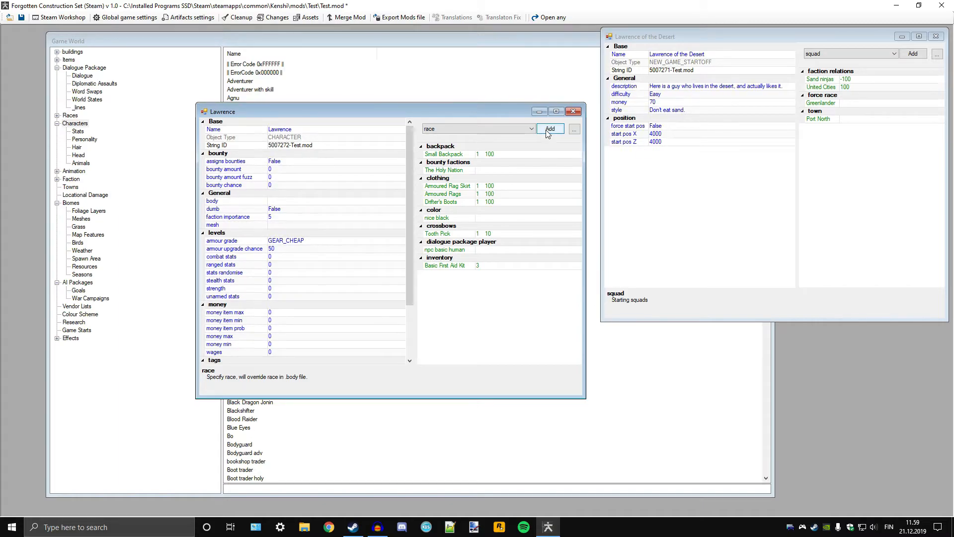
Step: View the description of the character's robot limbs reference type and look over the other available reference types
click(512, 129)
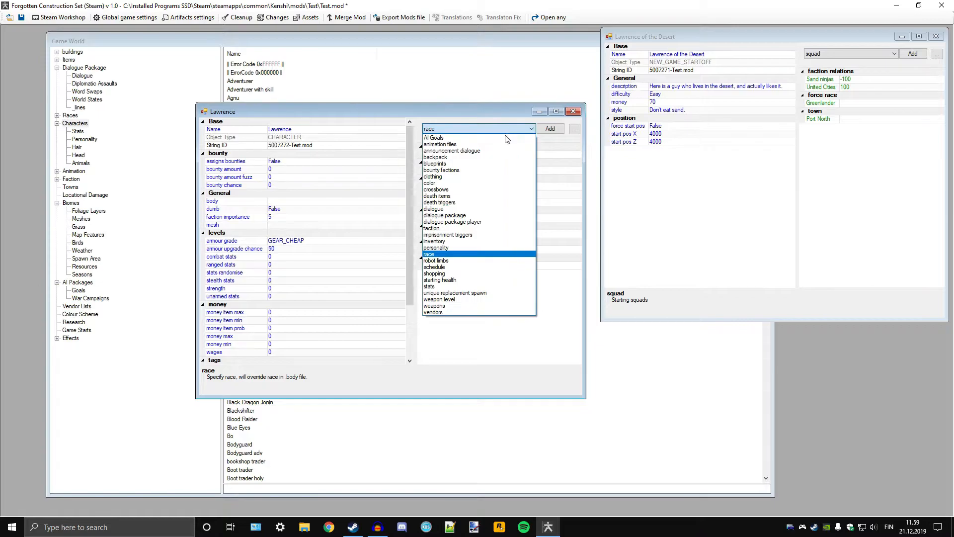
click(446, 263)
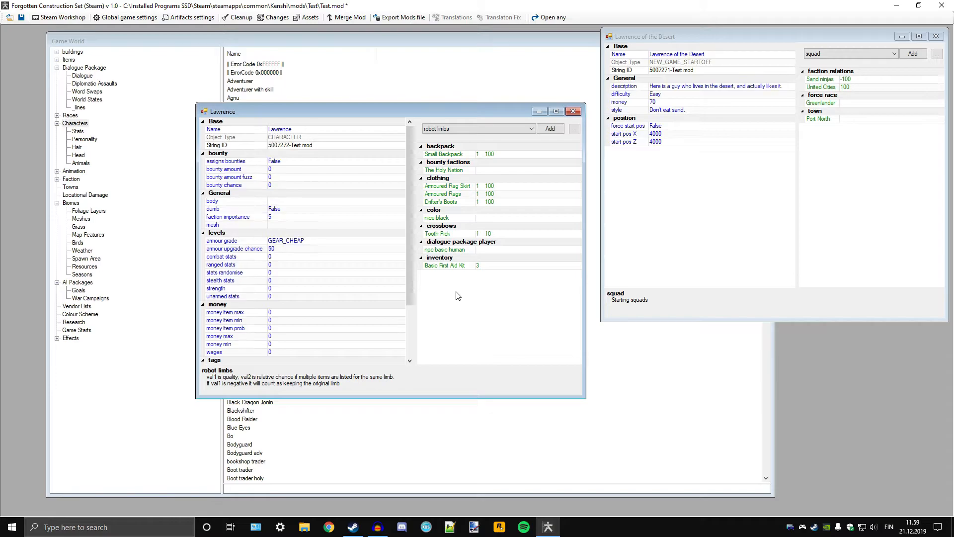
click(481, 130)
click(479, 128)
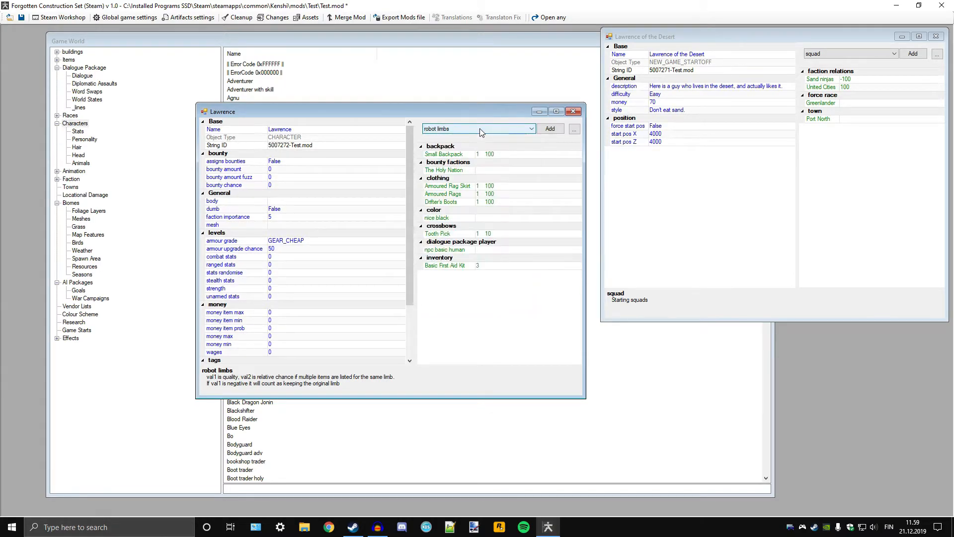
click(480, 128)
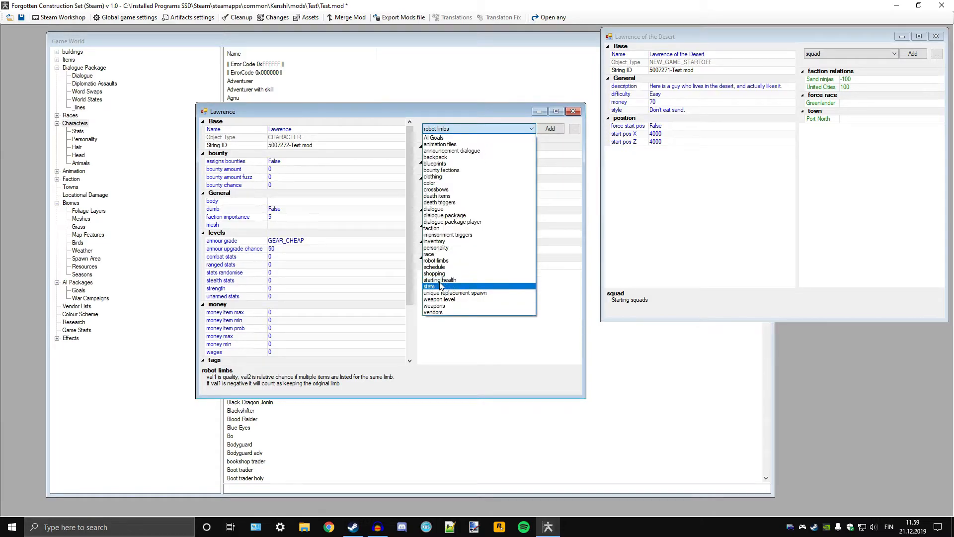
click(471, 132)
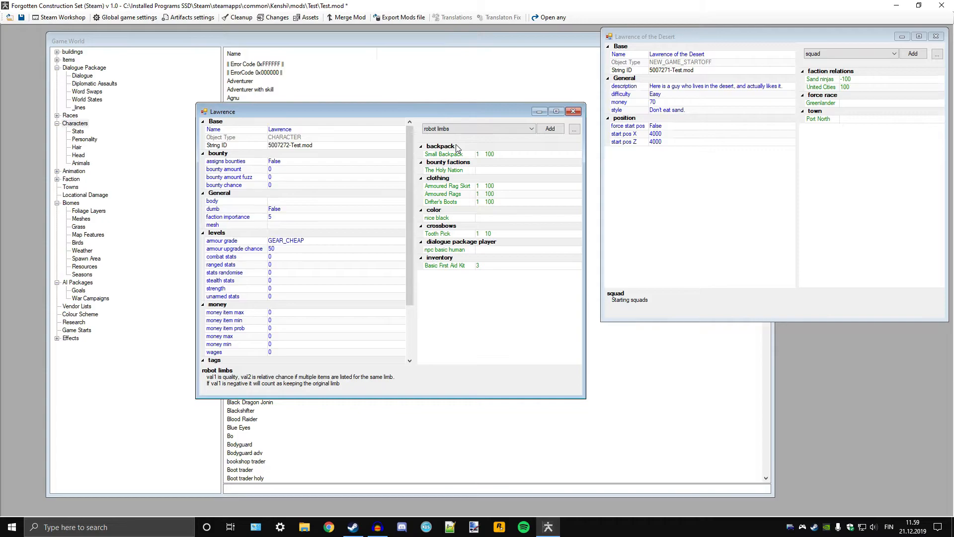
click(466, 131)
click(466, 131)
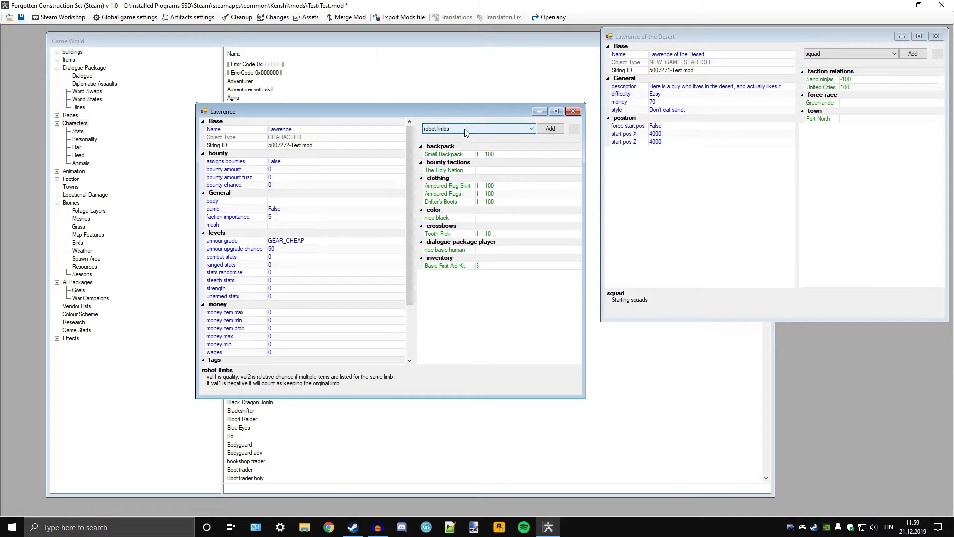
Step: Browse the available schedule references without adding one, and view the description of the shopping reference type
click(466, 131)
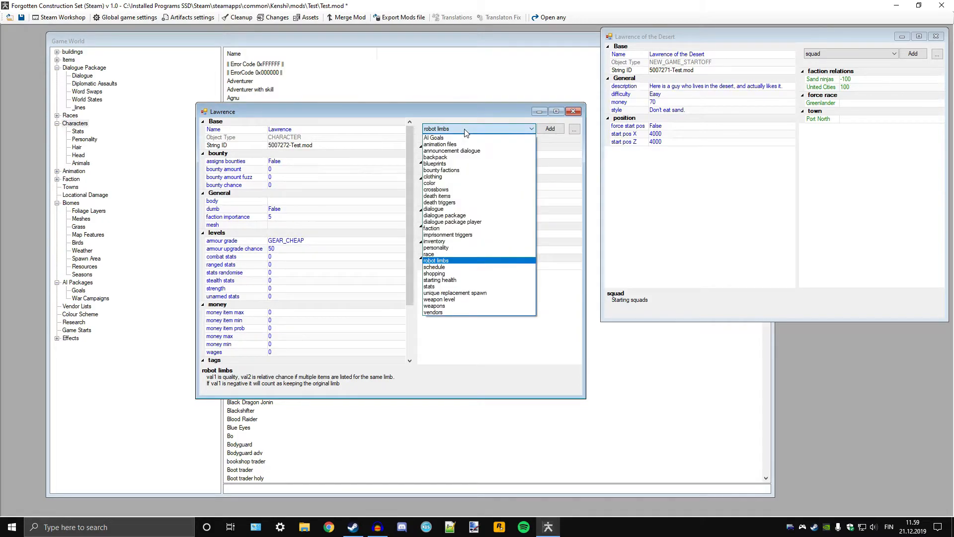
click(445, 267)
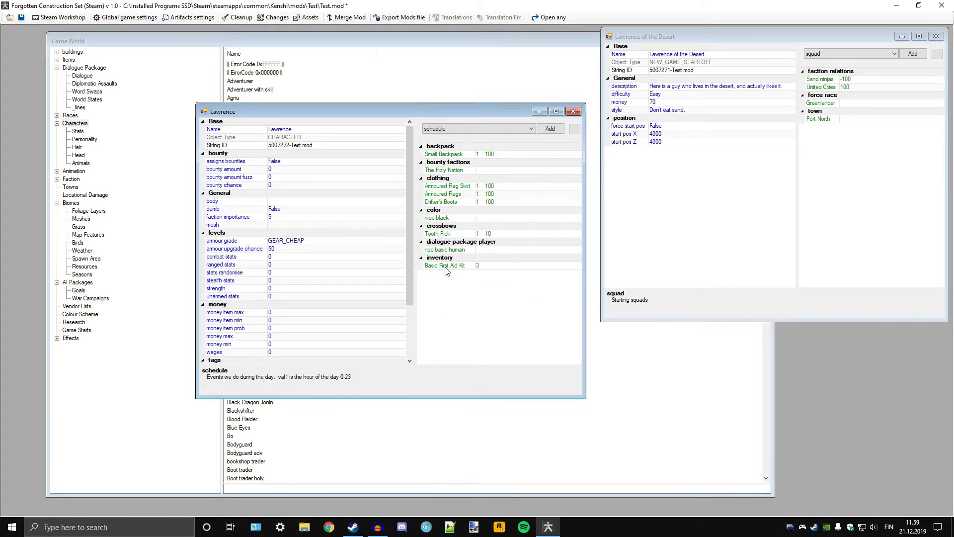
click(547, 131)
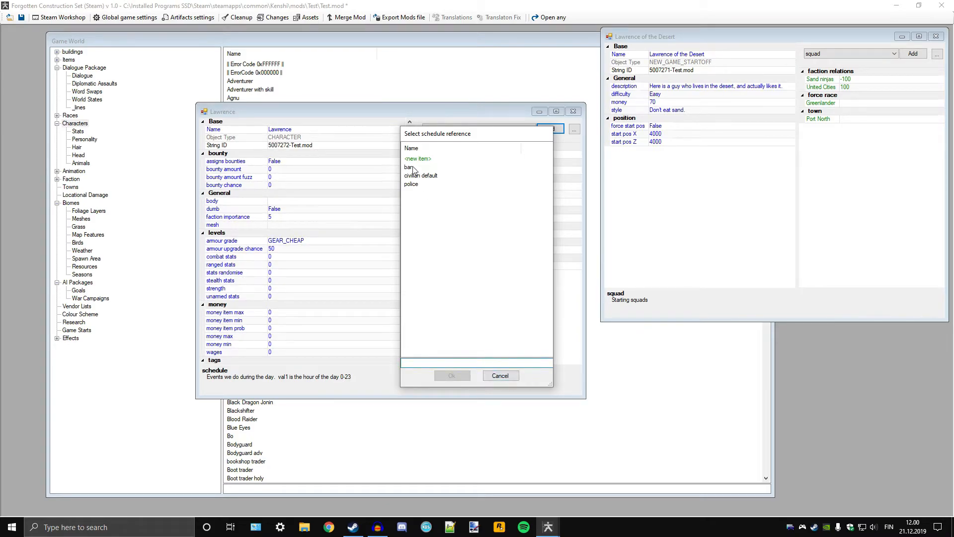
click(500, 375)
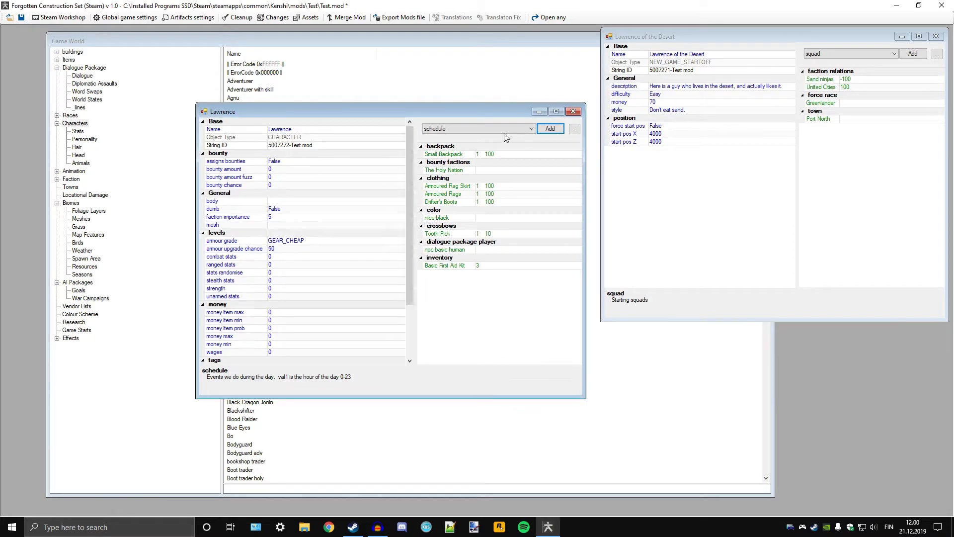
click(475, 129)
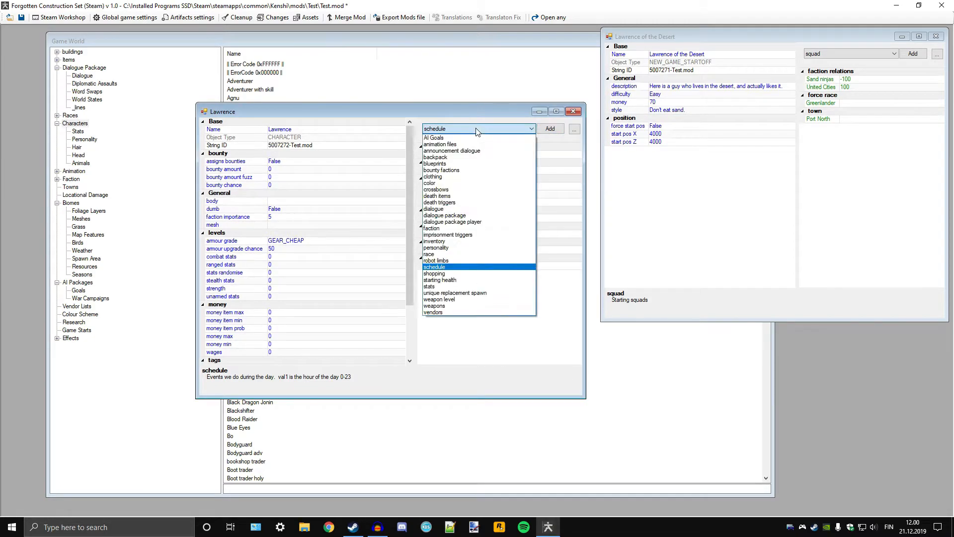
click(447, 274)
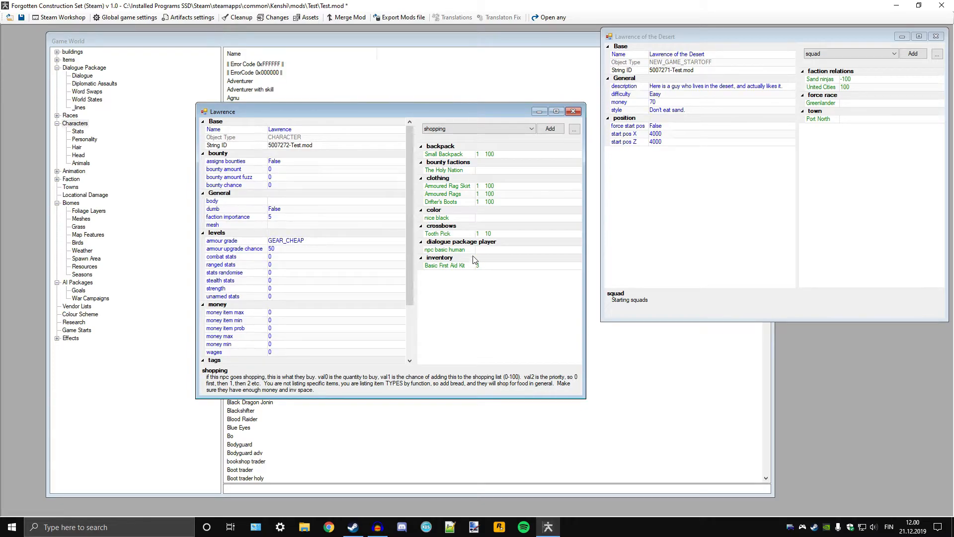
Step: Examine the starting health description and its body part references, including the forelegs and legs, and close the selection without adding one
click(473, 130)
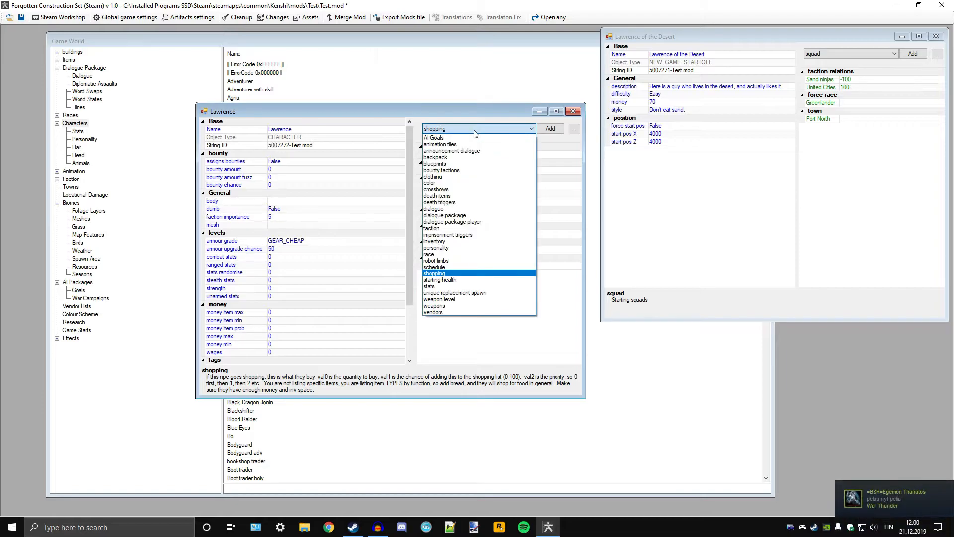
click(457, 281)
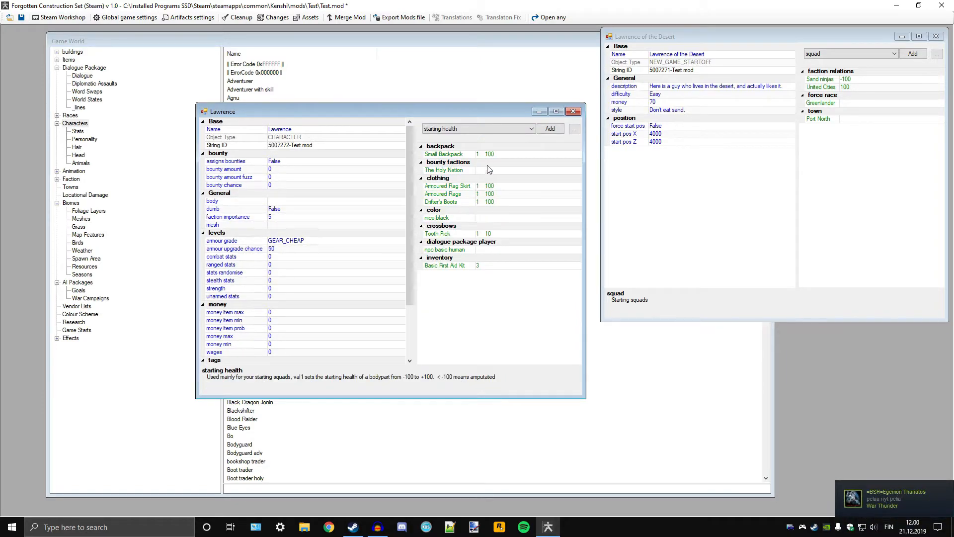
click(551, 128)
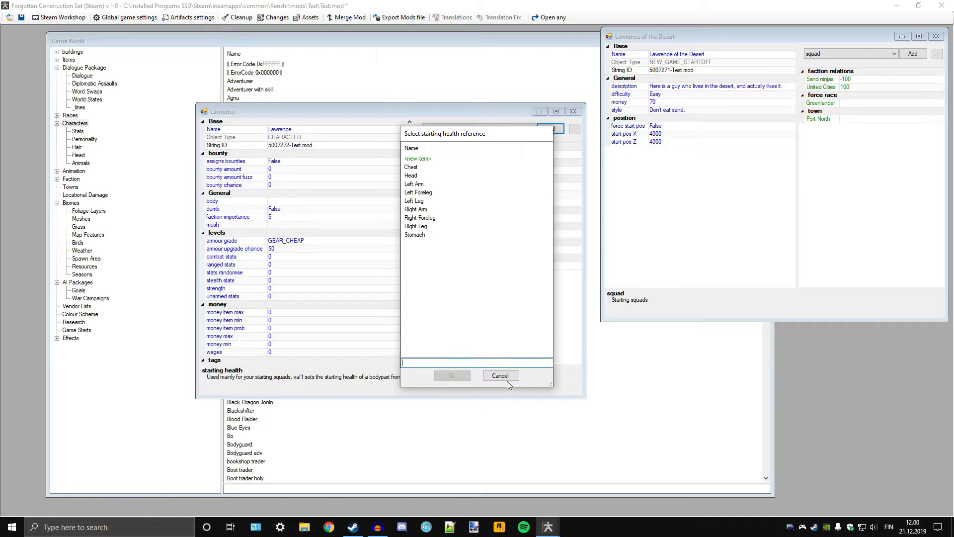
click(420, 227)
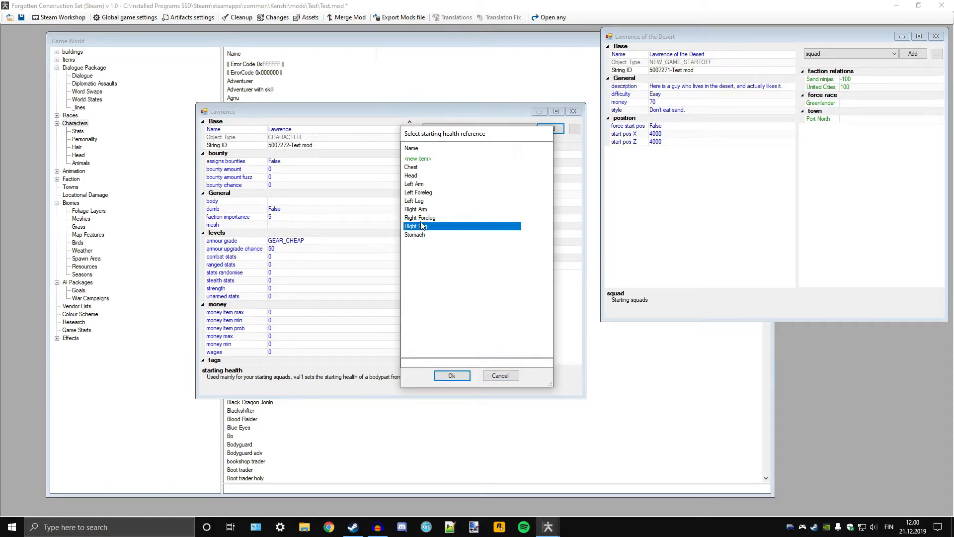
click(423, 218)
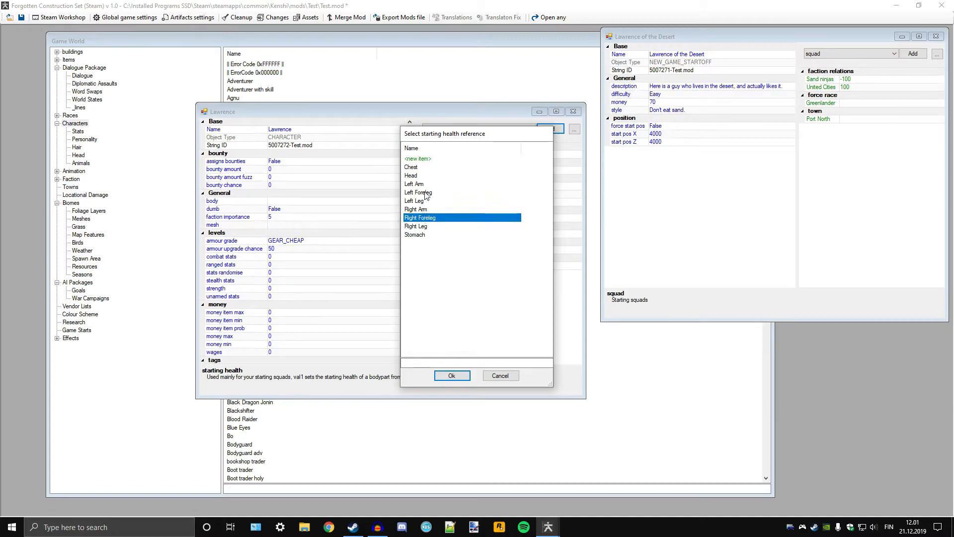
click(426, 193)
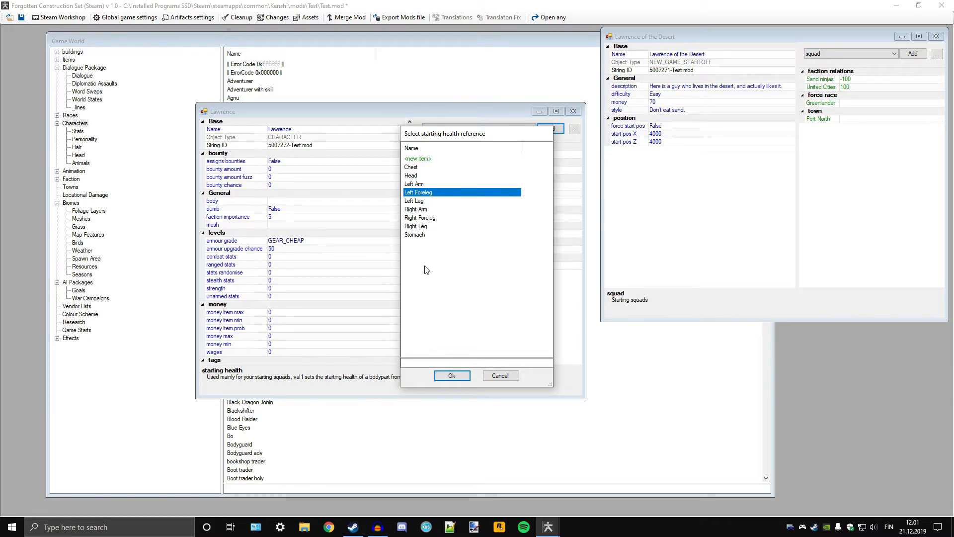
click(419, 202)
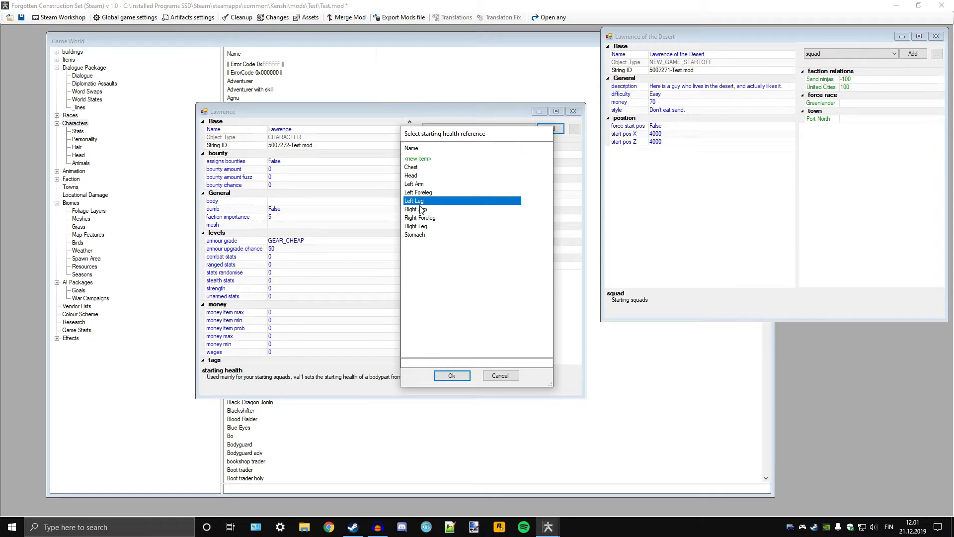
click(501, 376)
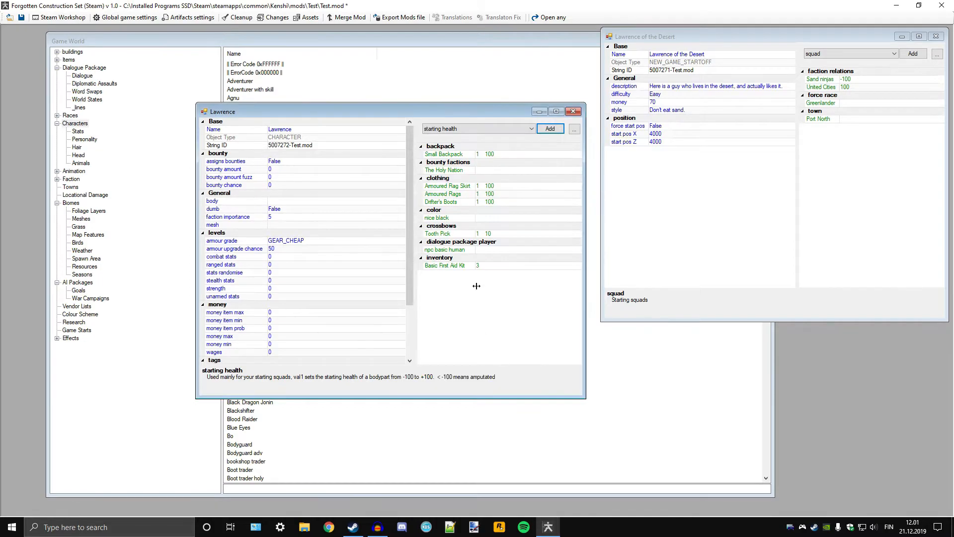
Step: Choose stats as the character's reference type and move the Lawrence window clear of the Game World categories
click(466, 131)
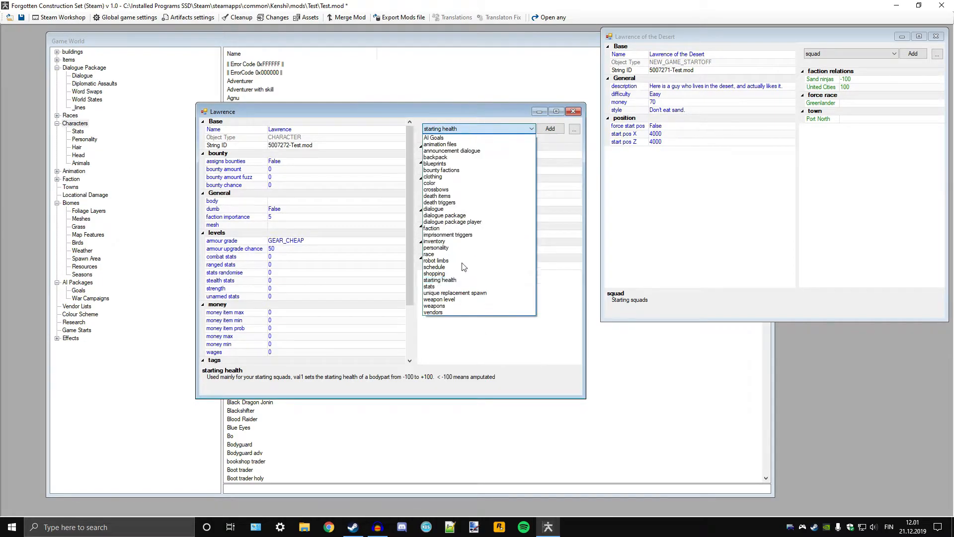
click(448, 286)
drag(464, 114, 557, 127)
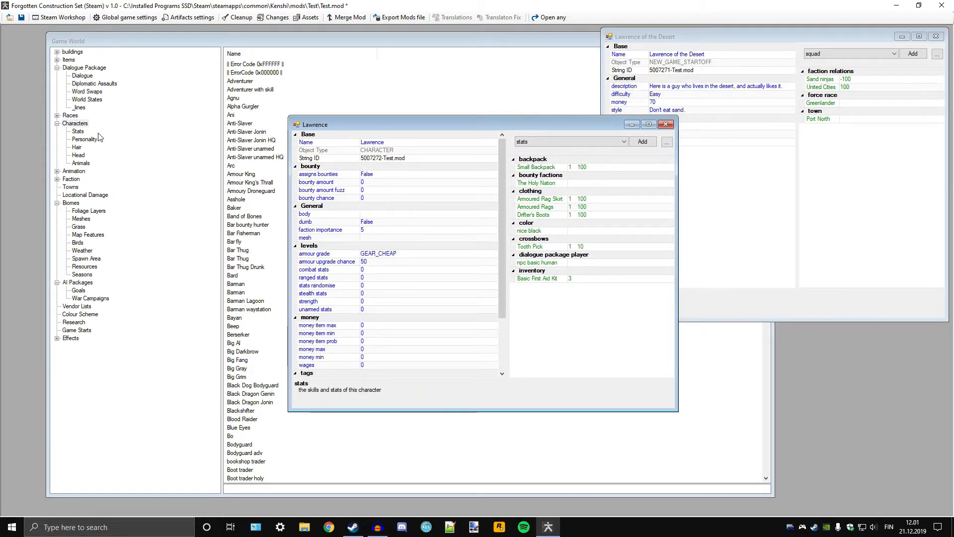
drag(437, 125, 704, 147)
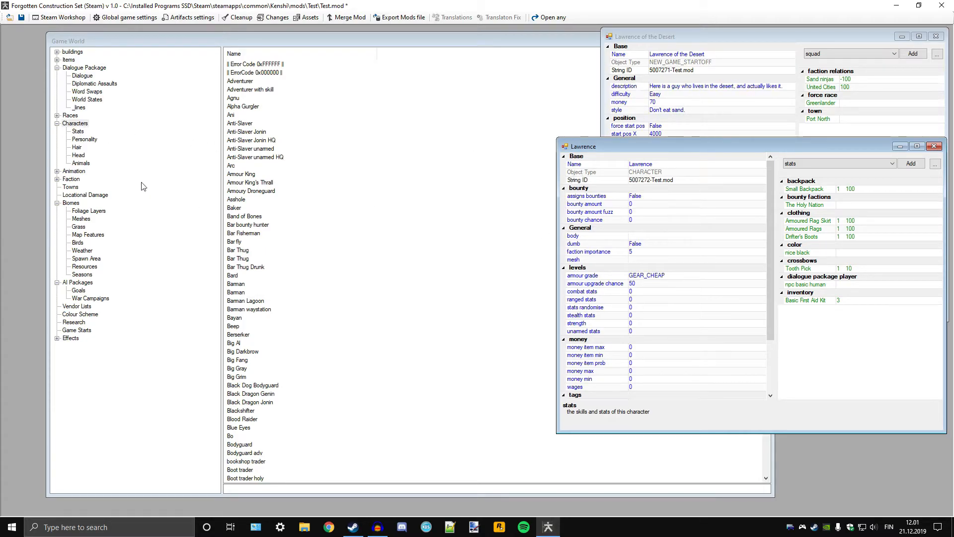
Step: Create a new item in the Stats category under Characters and name it Lawrence
click(77, 132)
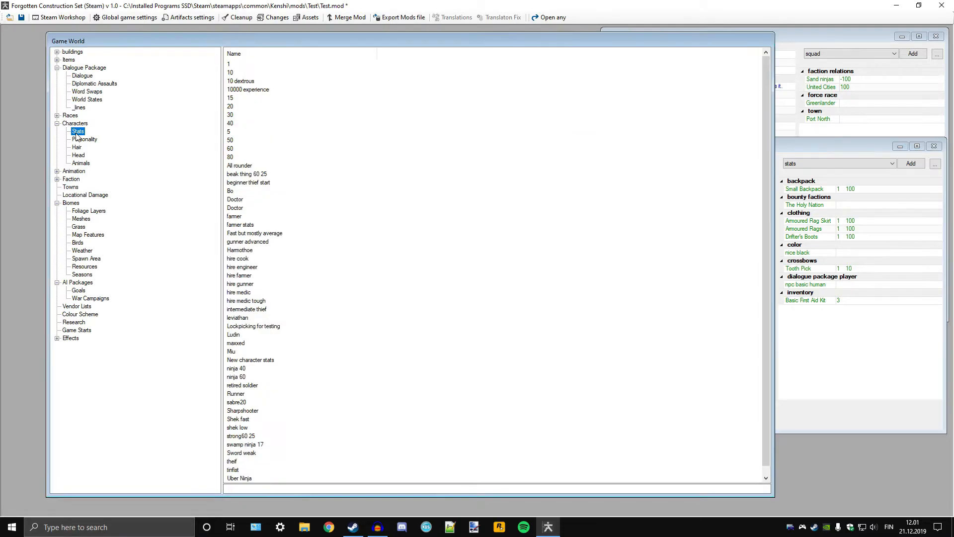
right_click(596, 233)
click(632, 264)
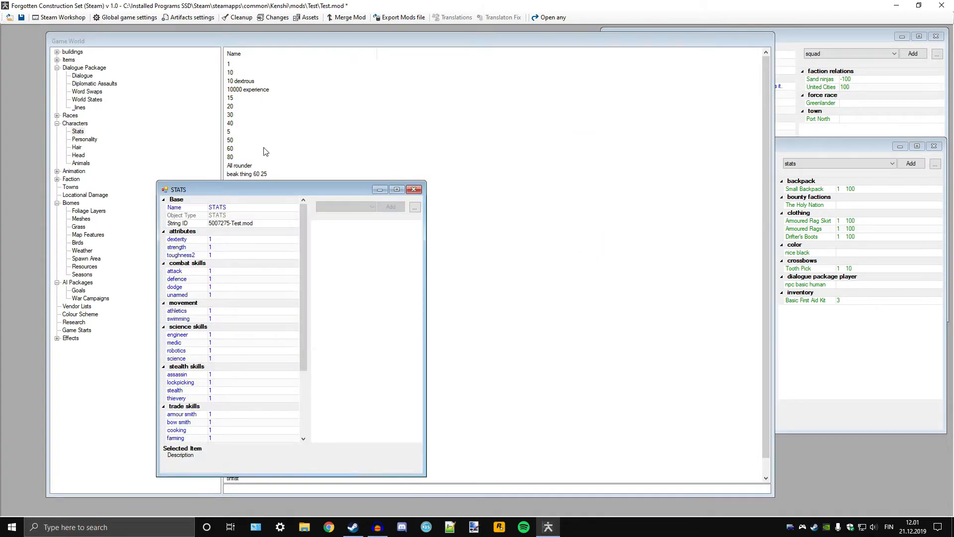
click(233, 208)
text(Lawren)
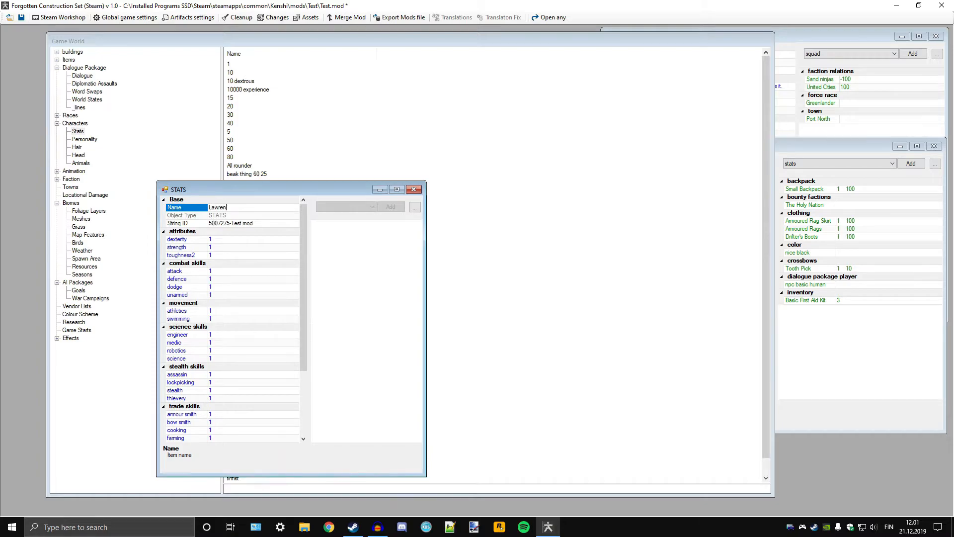
text(ce)
Step: Set the Lawrence stats attributes to dexterity 25, strength 25 and toughness2 5
click(194, 240)
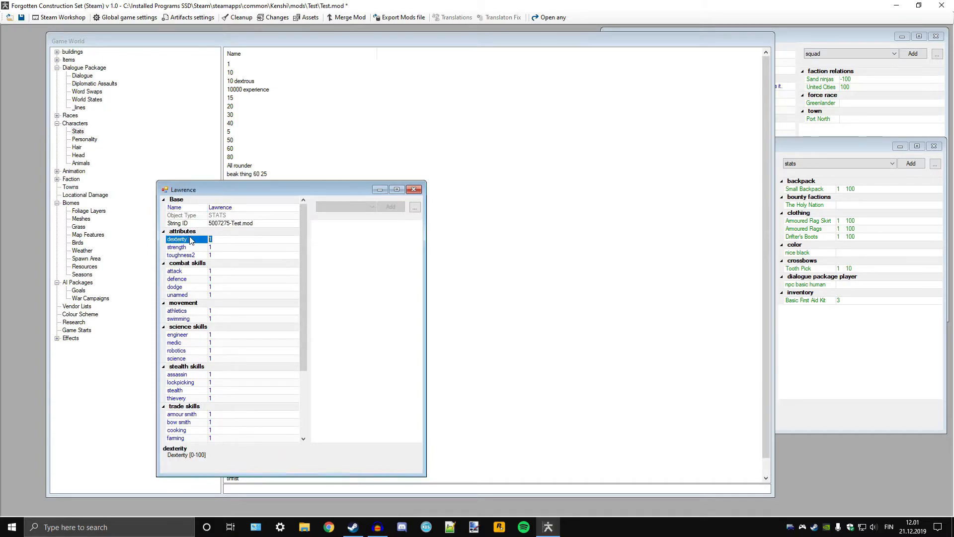
text(25)
click(195, 248)
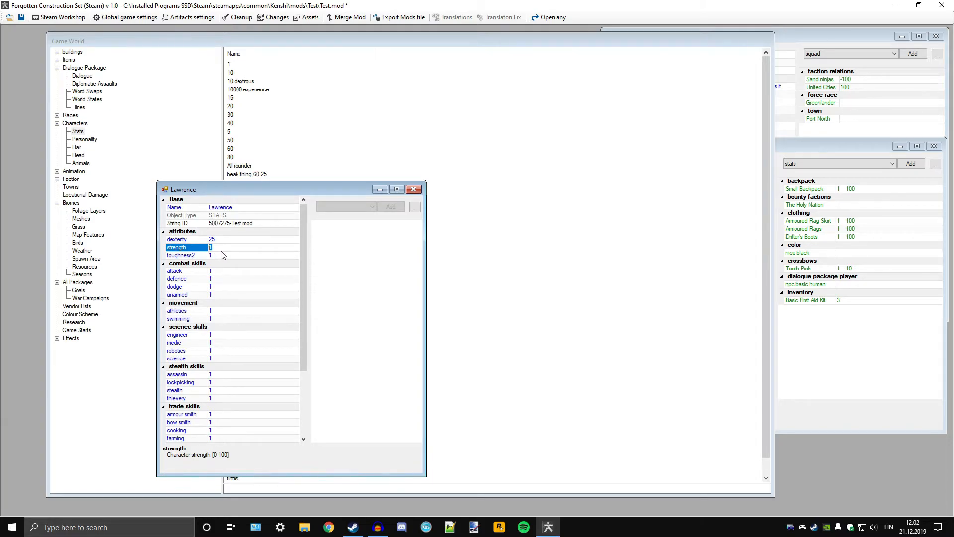
text(25)
click(196, 254)
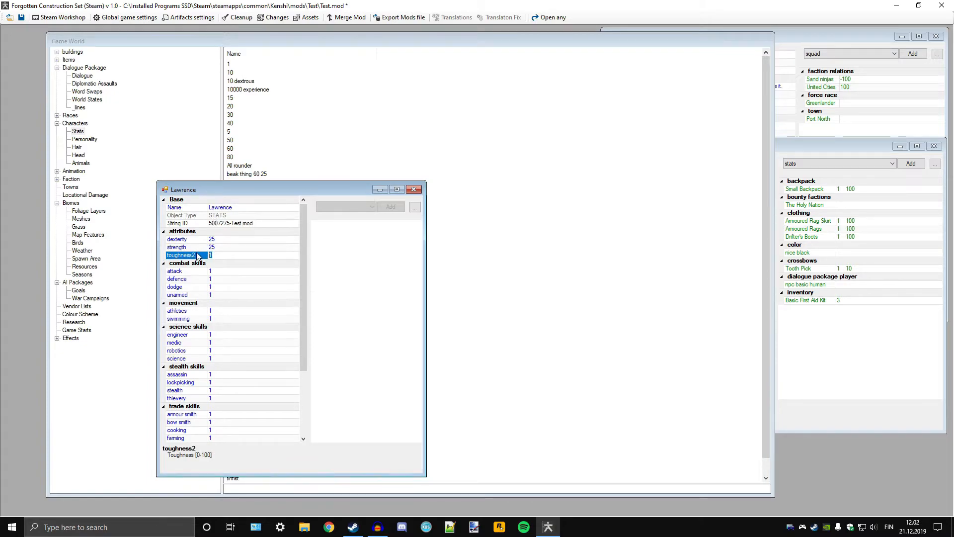
text(5)
Step: Set the Lawrence combat skills to attack 3, defence 15, dodge 15 and unarmed 5
click(215, 272)
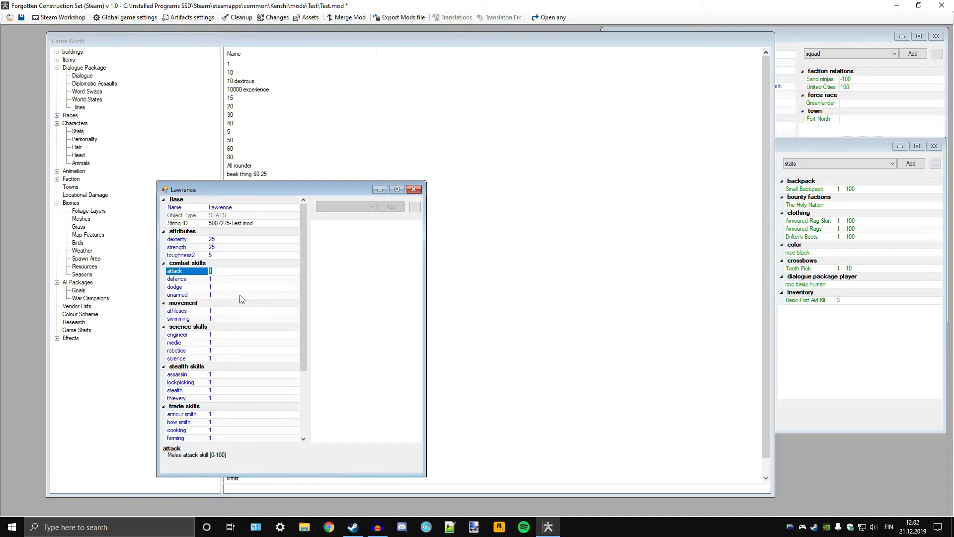
text(3)
click(201, 280)
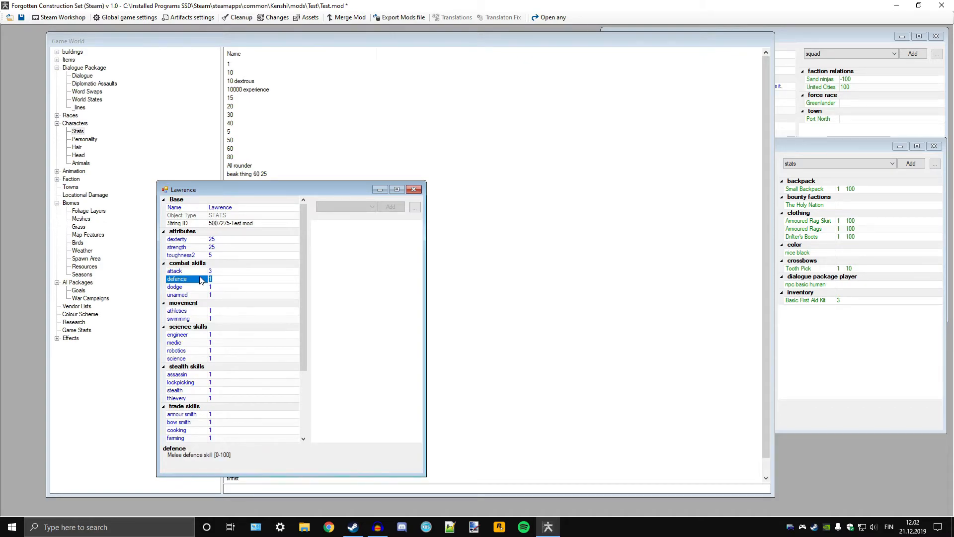
text(15)
click(203, 287)
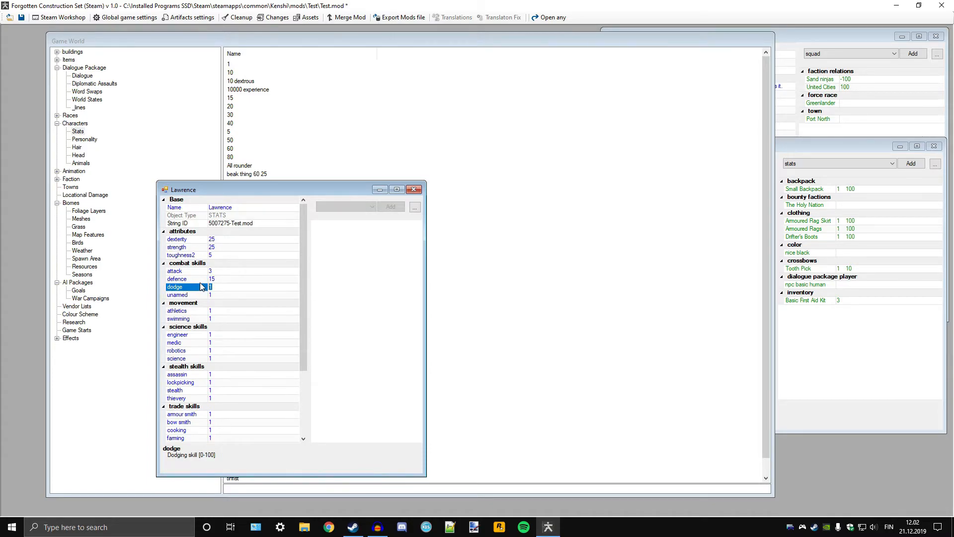
text(15)
click(189, 295)
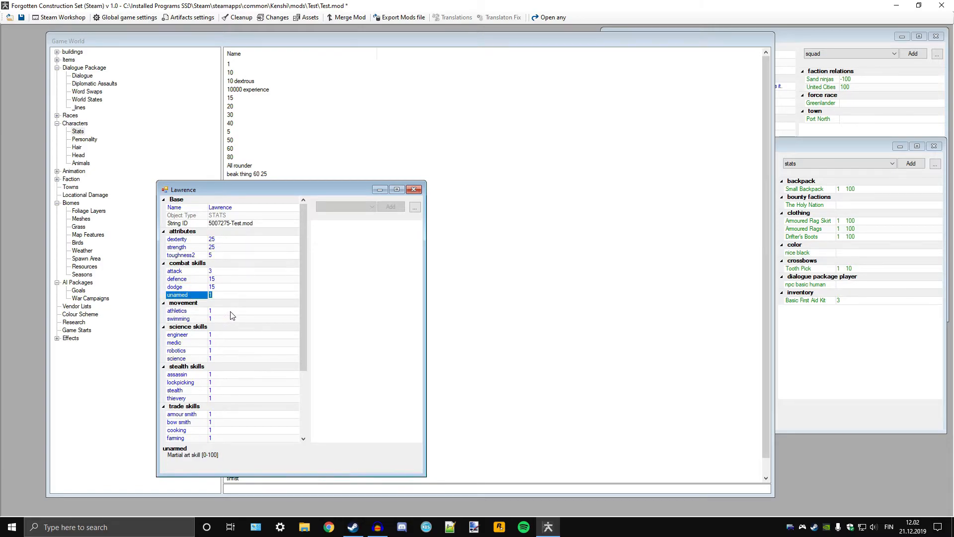
text(5)
Step: Set the Lawrence movement skills to athletics 5 and swimming -2
drag(301, 284, 304, 313)
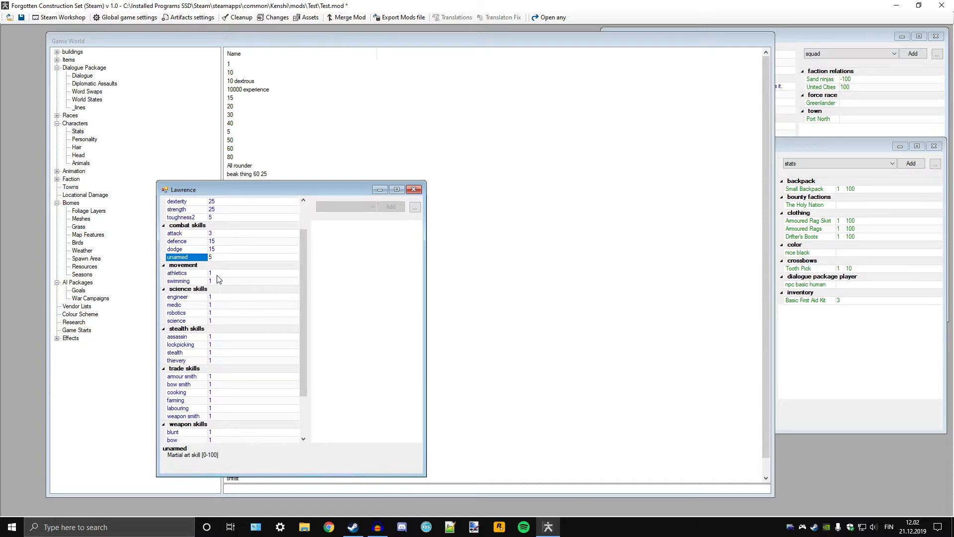
click(198, 274)
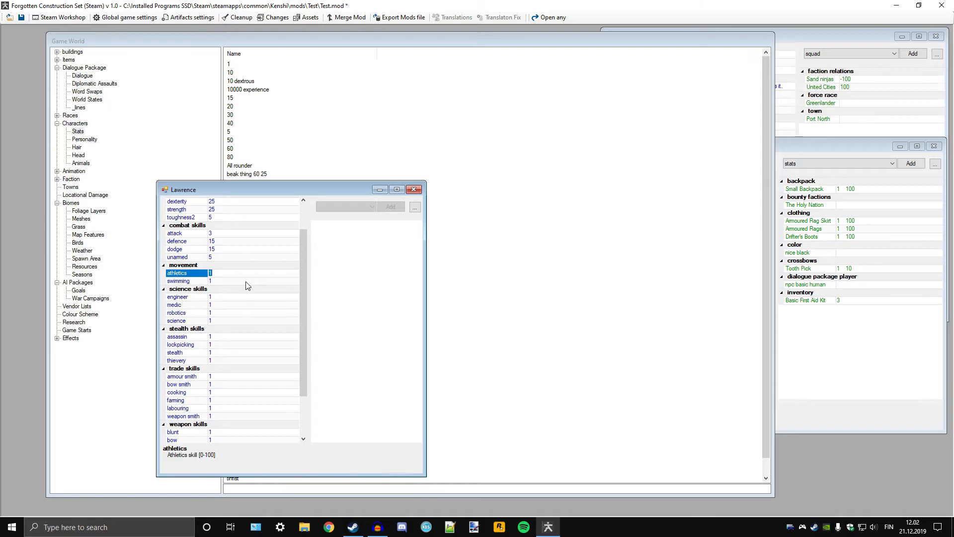
text(5)
click(202, 282)
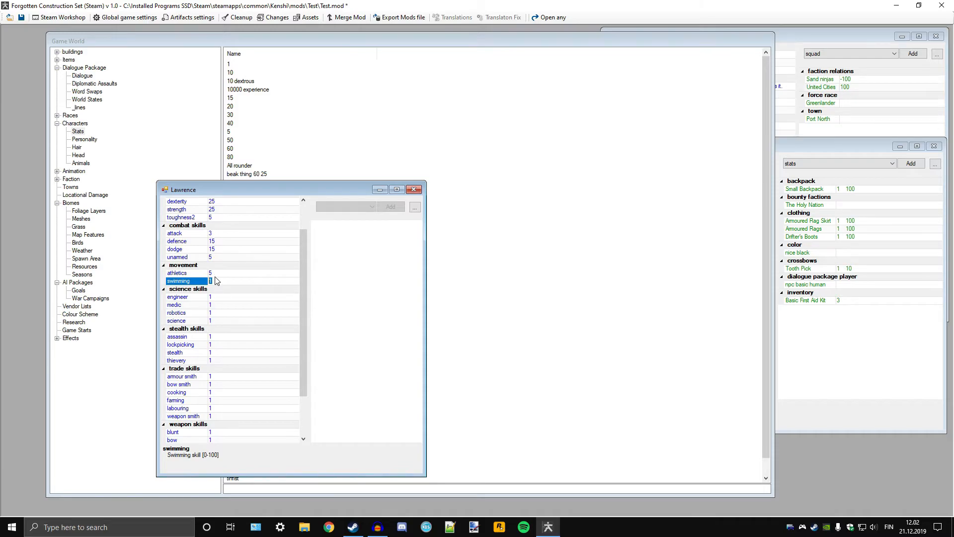
text(2)
Step: Set the Lawrence science skills engineer to 30, medic to 15 and science to 30
click(221, 297)
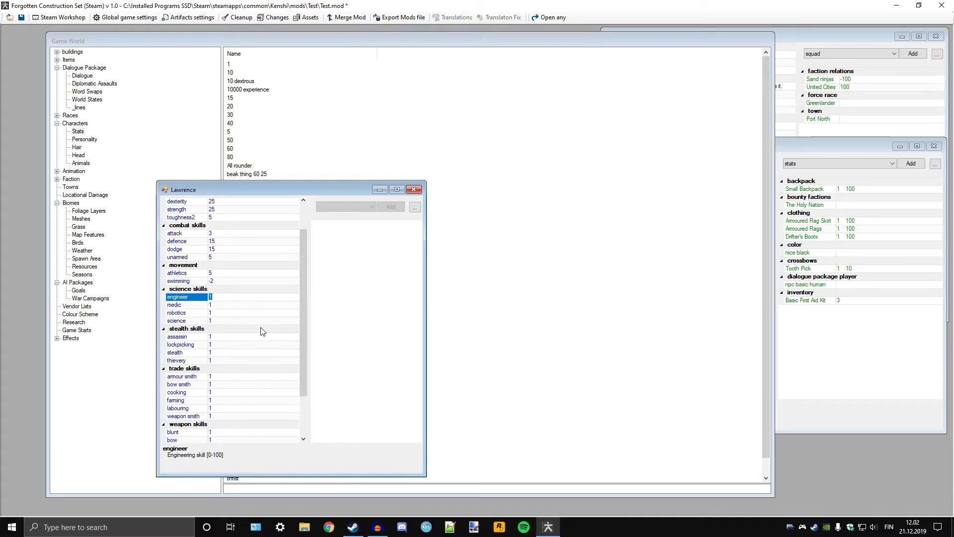
text(30)
key(Return)
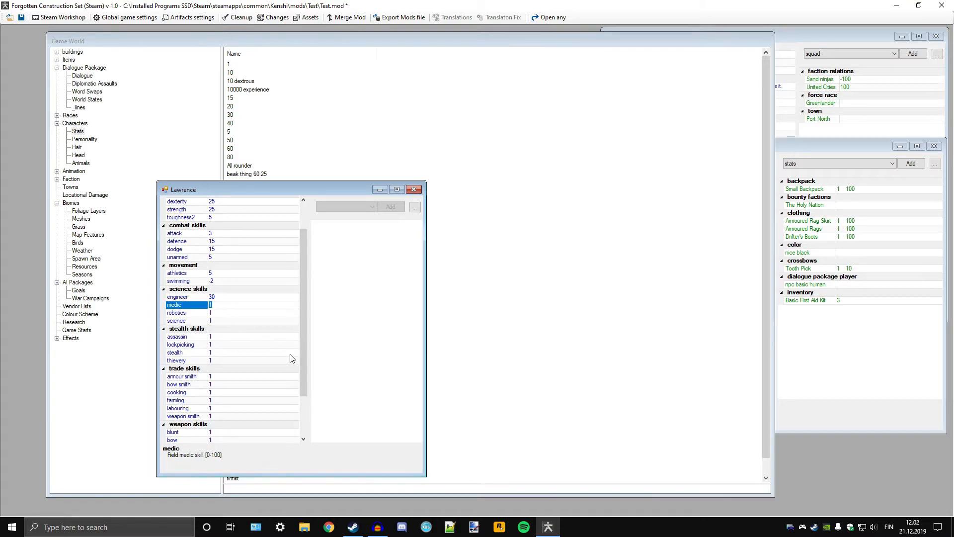
text(15)
key(Return)
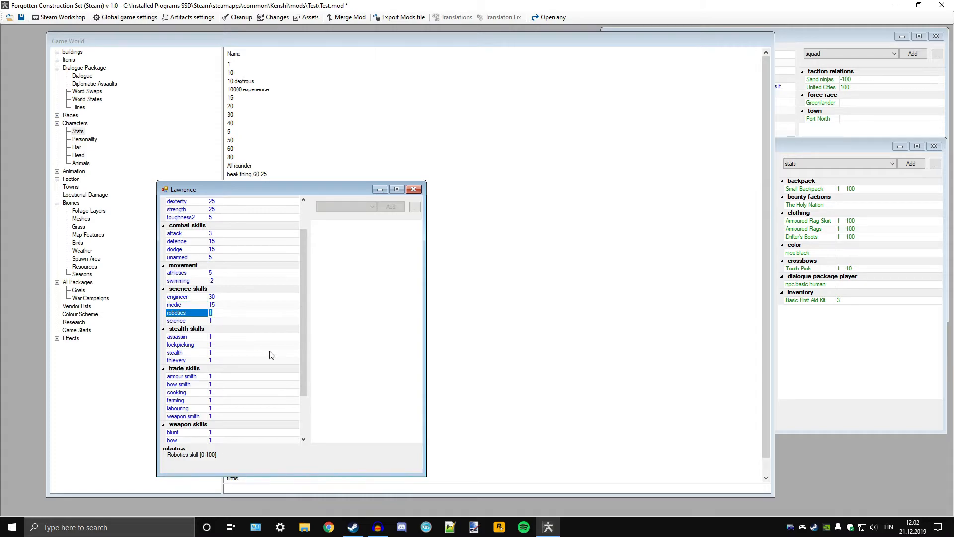
click(209, 321)
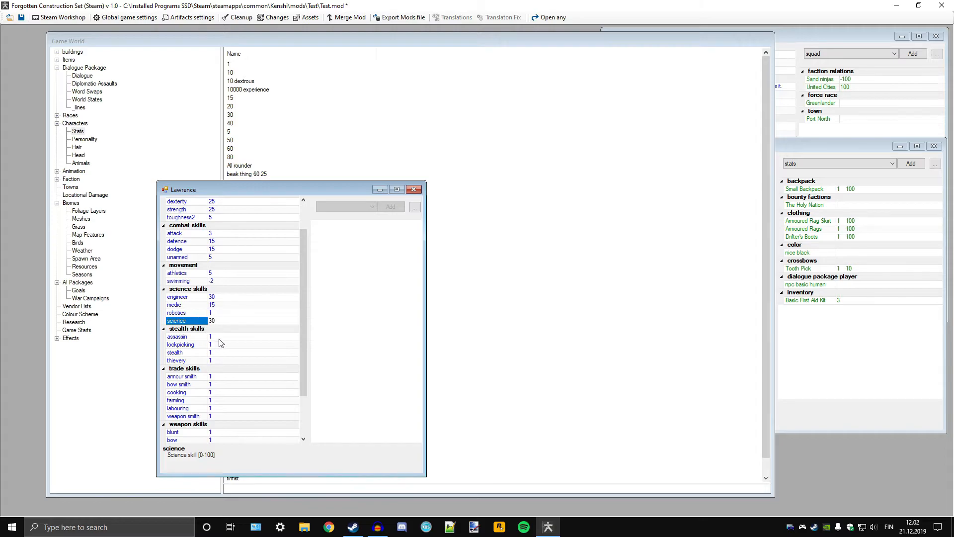
key(Return)
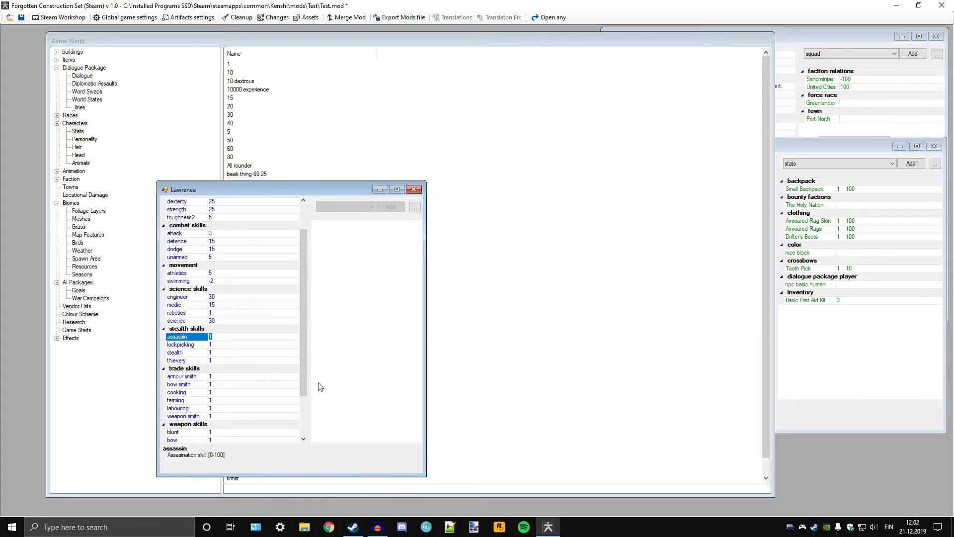
Step: Set the Lawrence stealth skills lockpicking to 35, stealth to 35 and thievery to 5
click(190, 341)
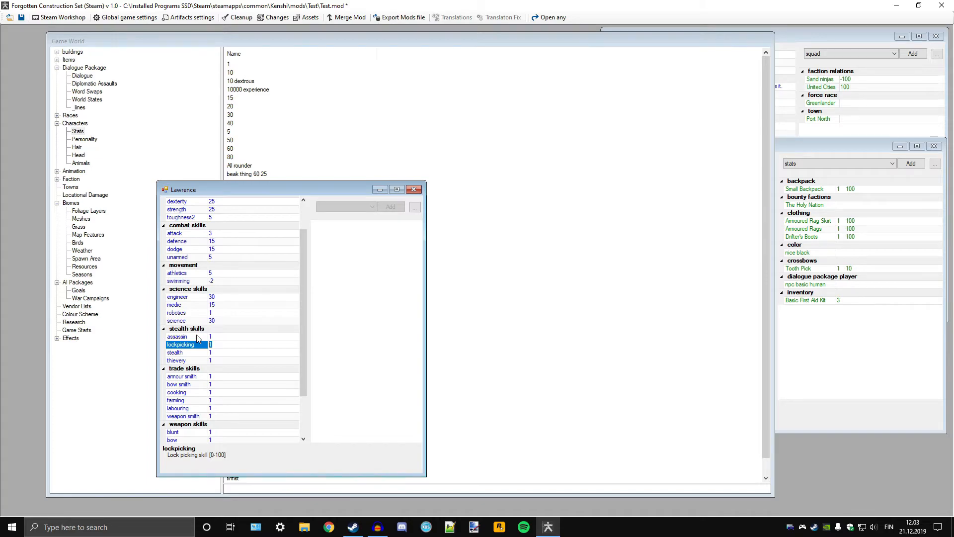
text(35)
click(208, 353)
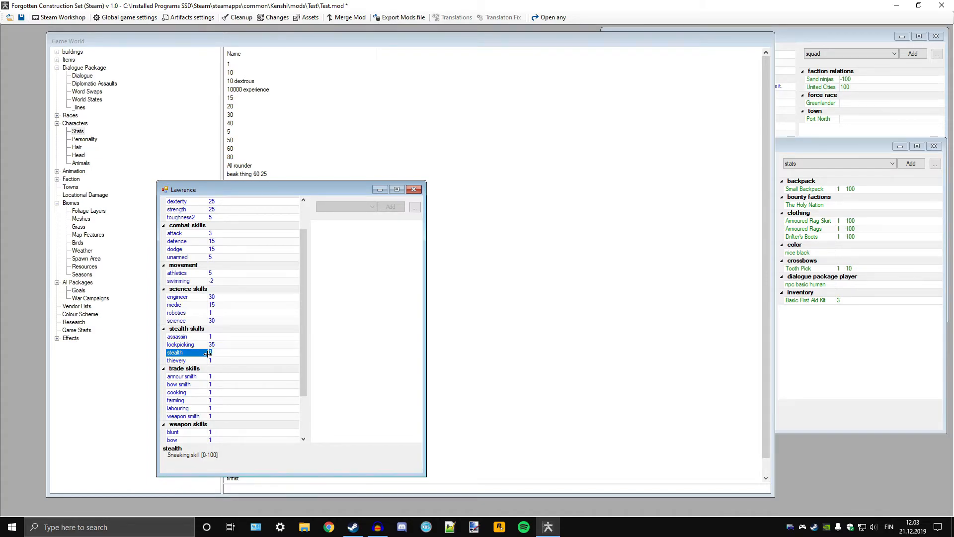
text(35)
click(218, 360)
scroll(300, 352, down, 2)
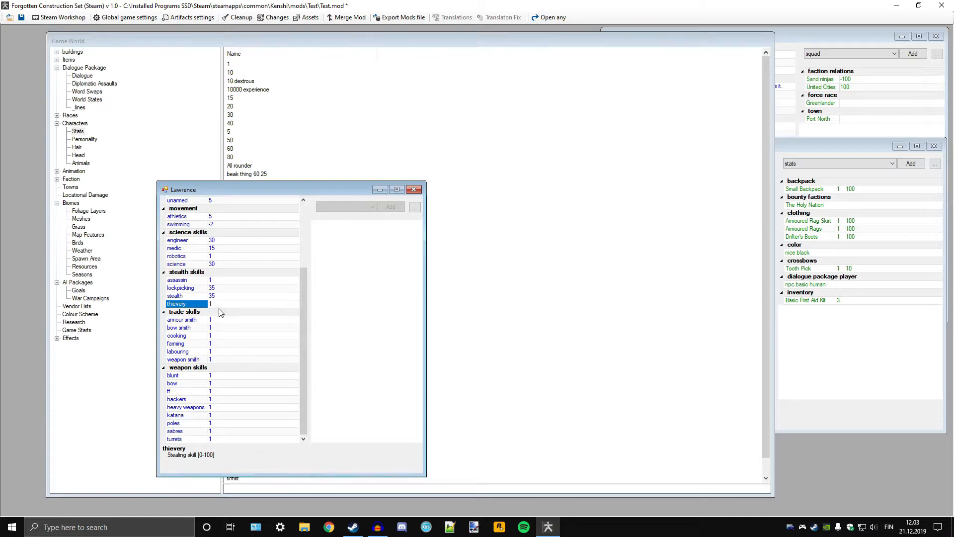
drag(222, 304, 169, 298)
text(5)
Step: Set the Lawrence trade skills labouring to 10 and weapon smith to 5
click(216, 320)
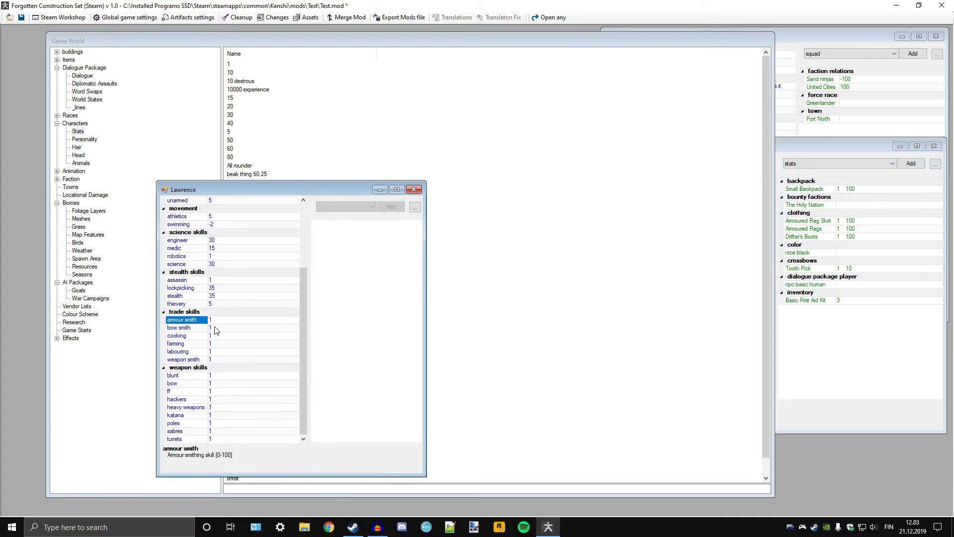
click(216, 329)
click(217, 335)
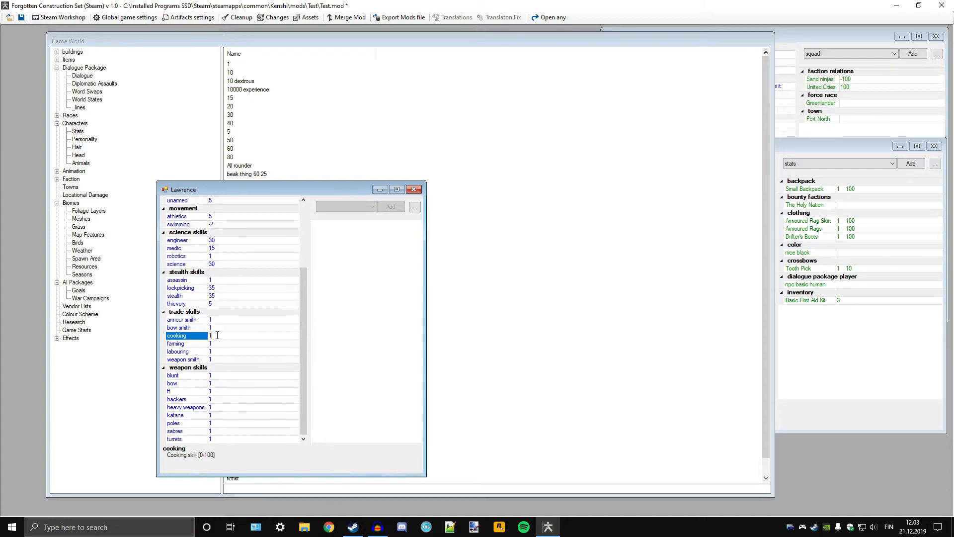
click(218, 344)
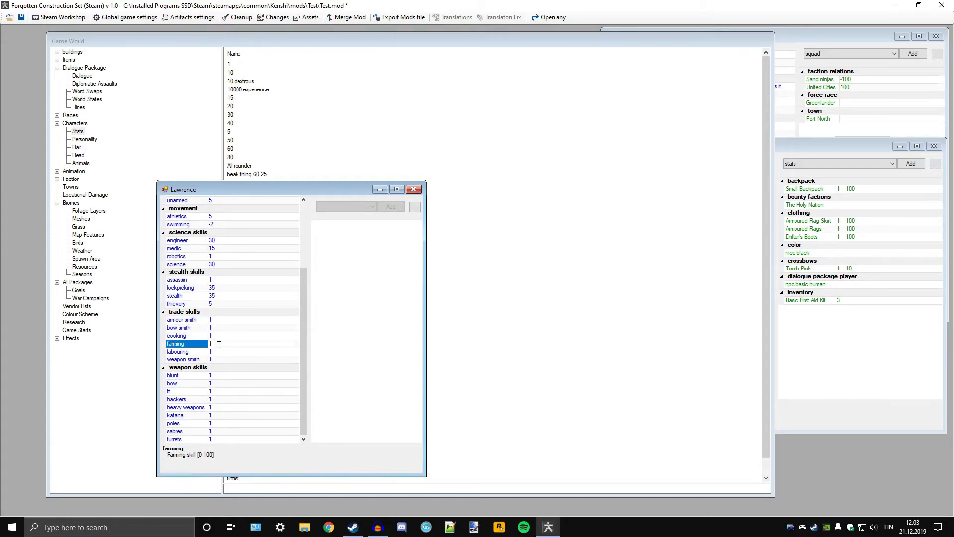
click(219, 351)
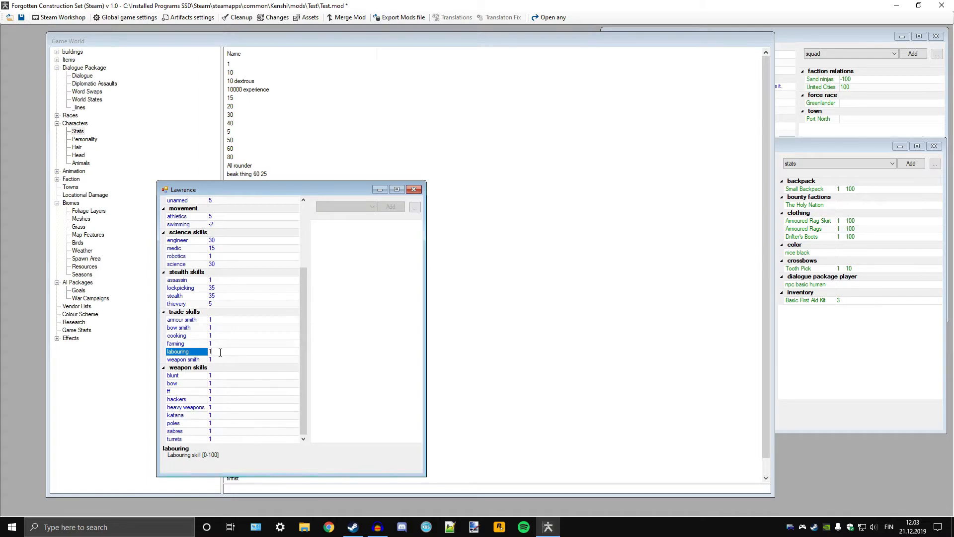
text(0)
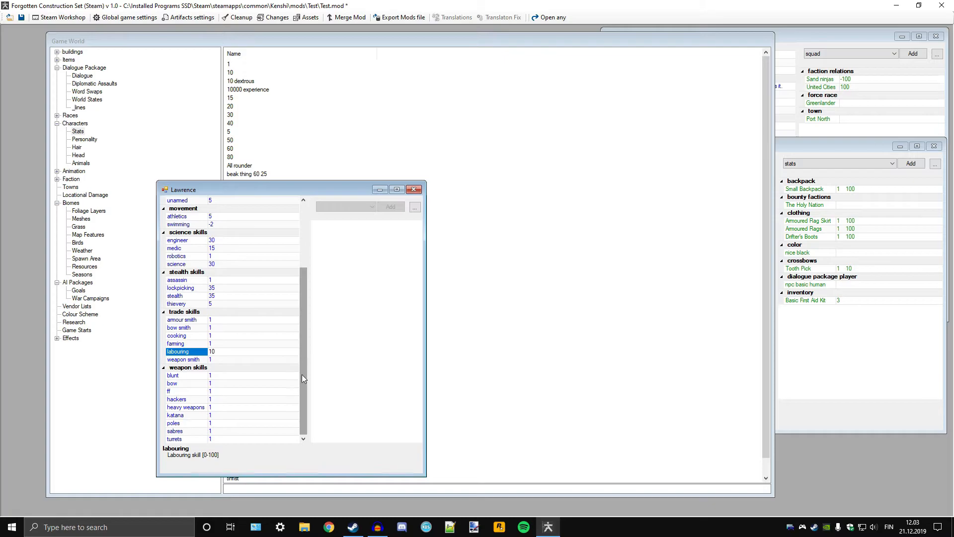
click(219, 359)
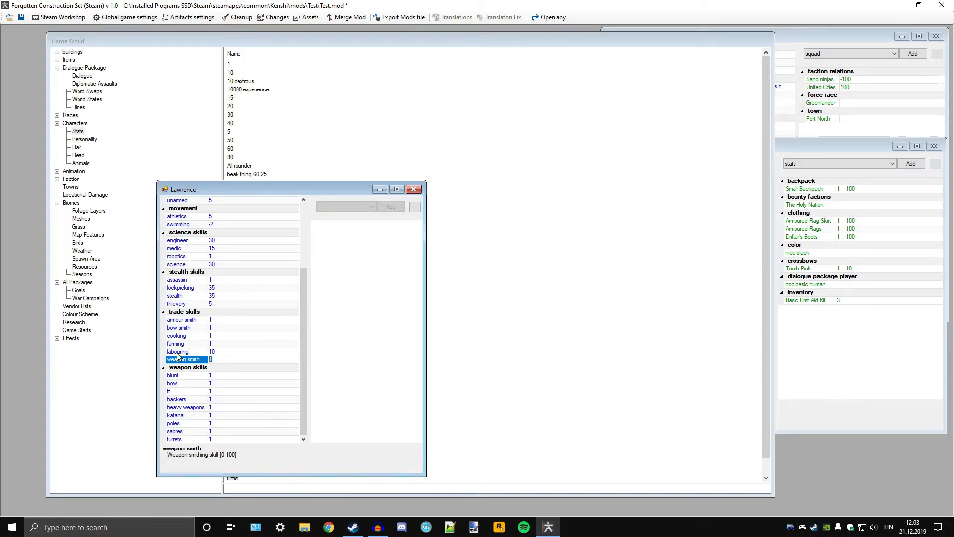
text(5)
Step: Set the Lawrence weapon skills hackers and poles to 15 each and close the stats item
click(215, 400)
text(1)
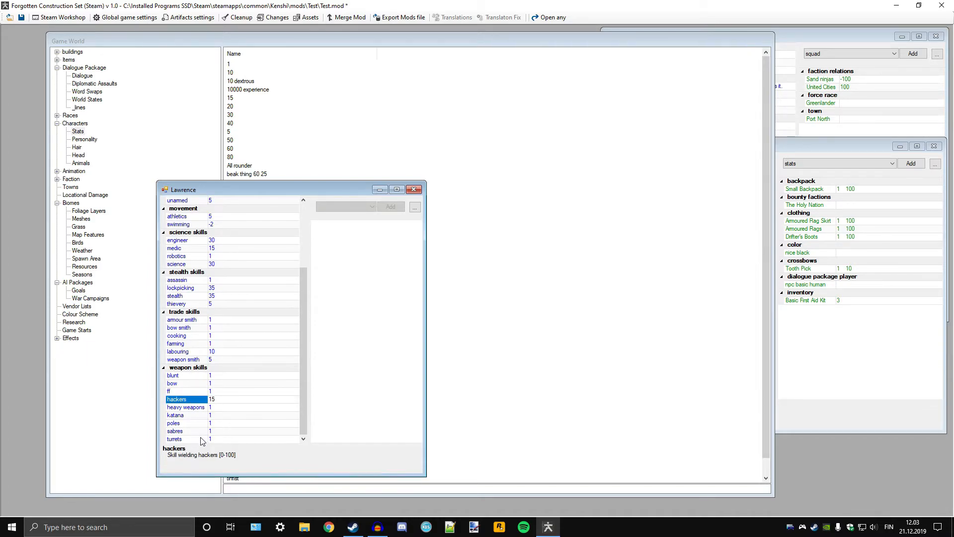
drag(215, 423, 188, 415)
text(15)
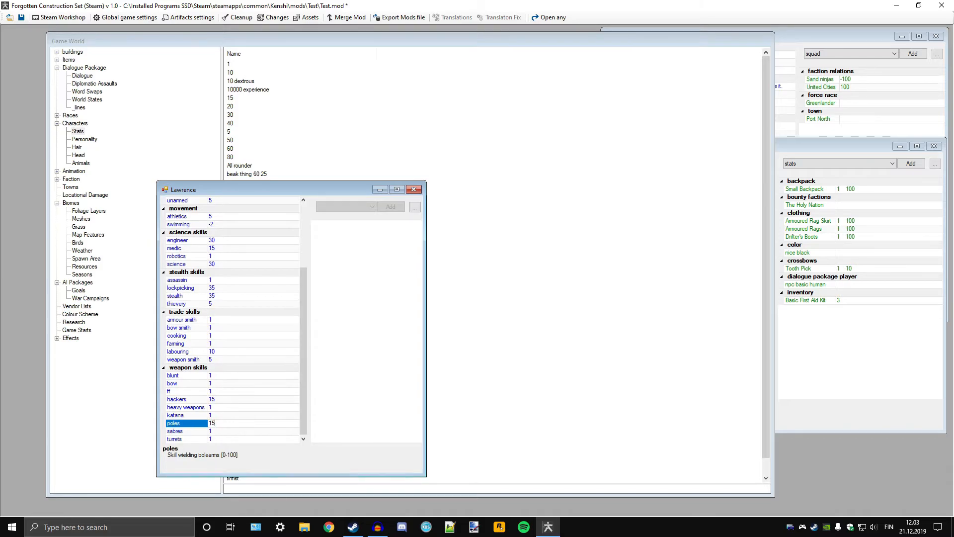
click(175, 375)
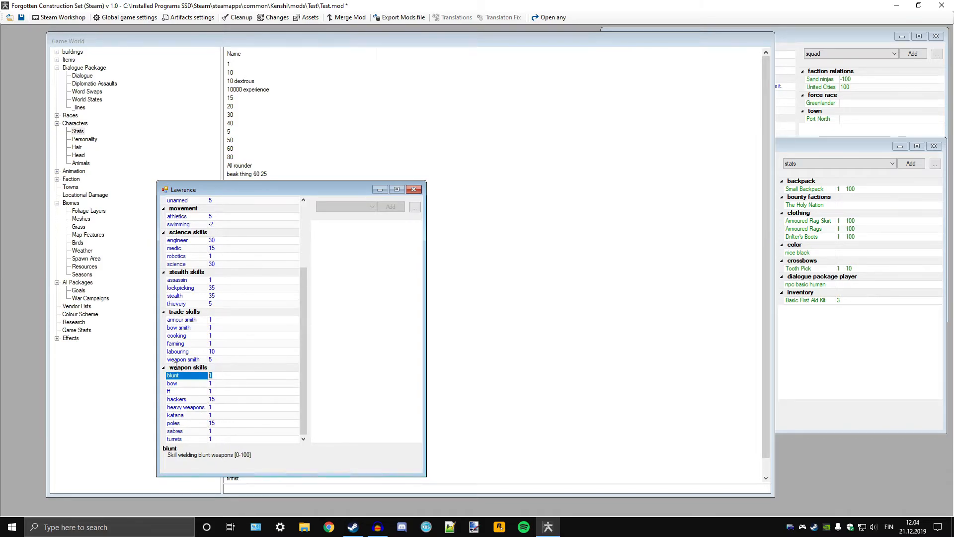
drag(336, 190, 372, 171)
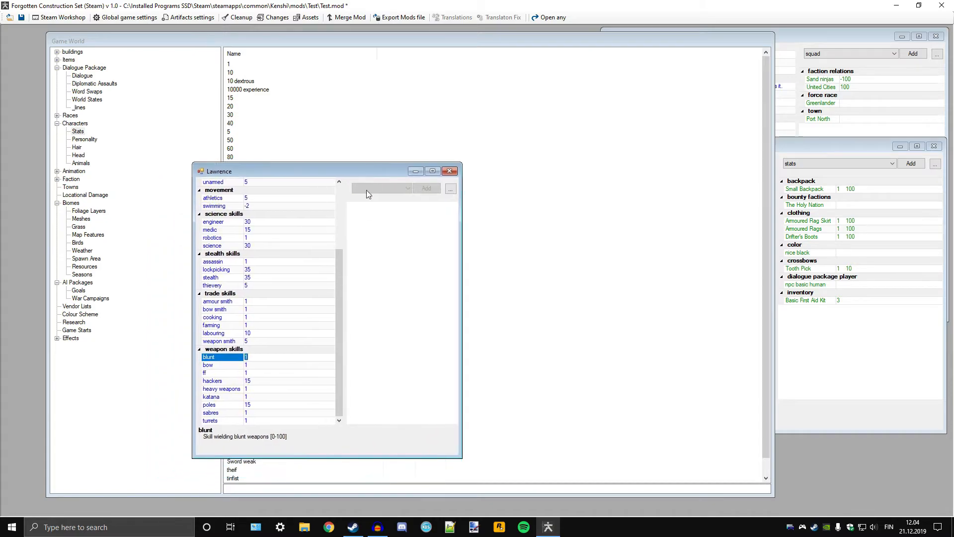
scroll(295, 308, up, 4)
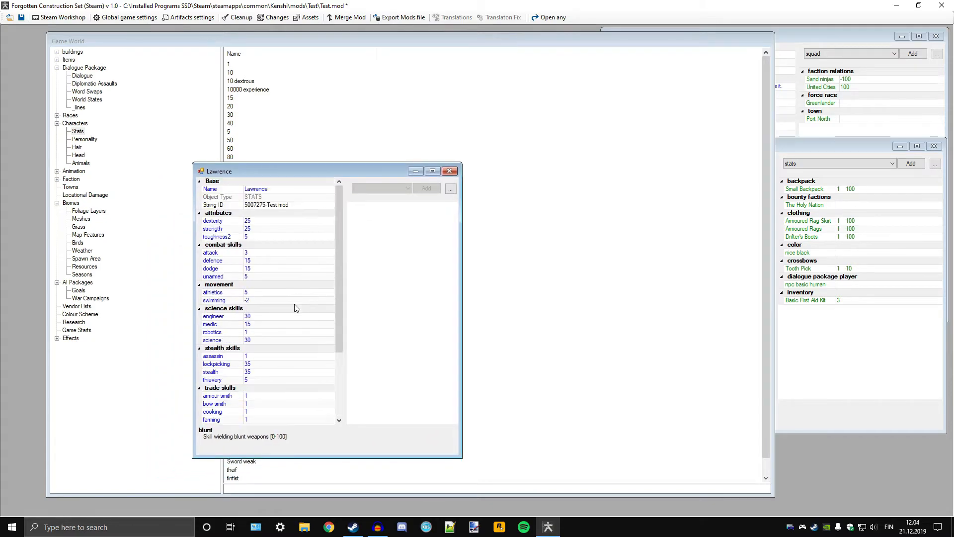
click(449, 171)
Step: Add the custom Lawrence stats item as the stats reference of the Lawrence character
scroll(362, 281, down, 1)
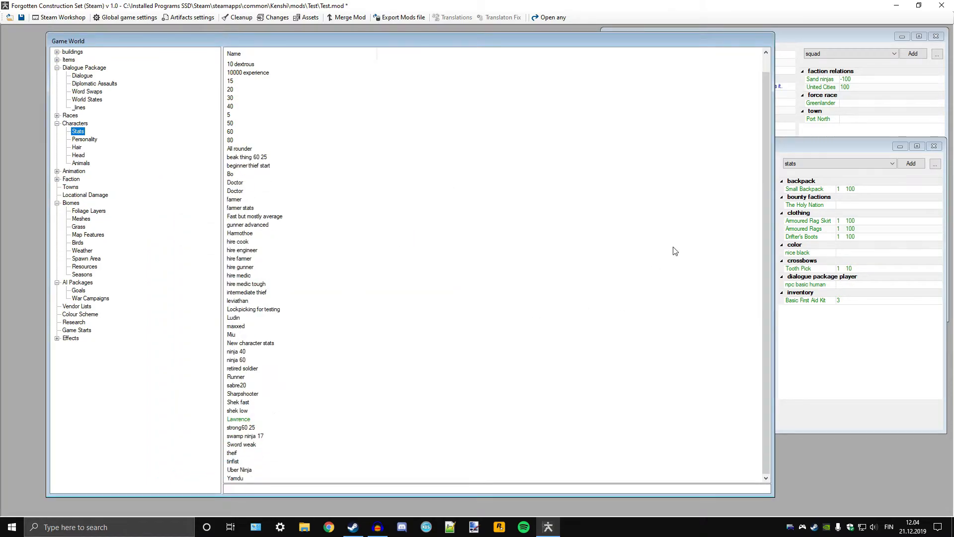
drag(812, 148, 662, 123)
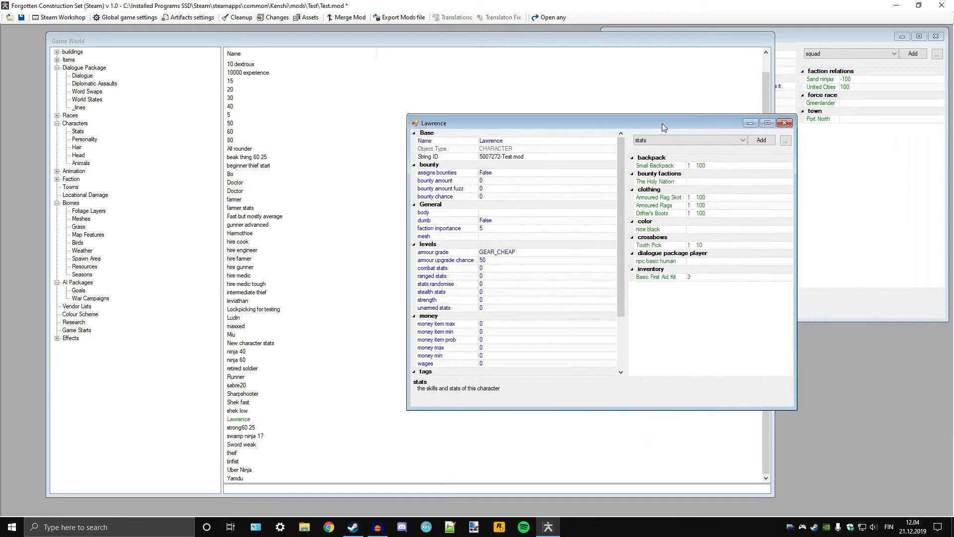
click(769, 145)
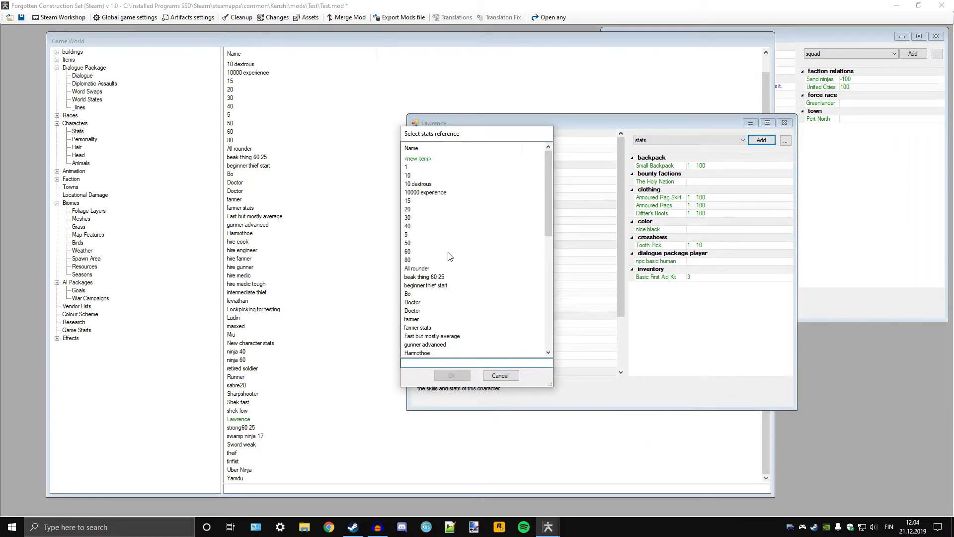
scroll(449, 257, down, 5)
double_click(417, 269)
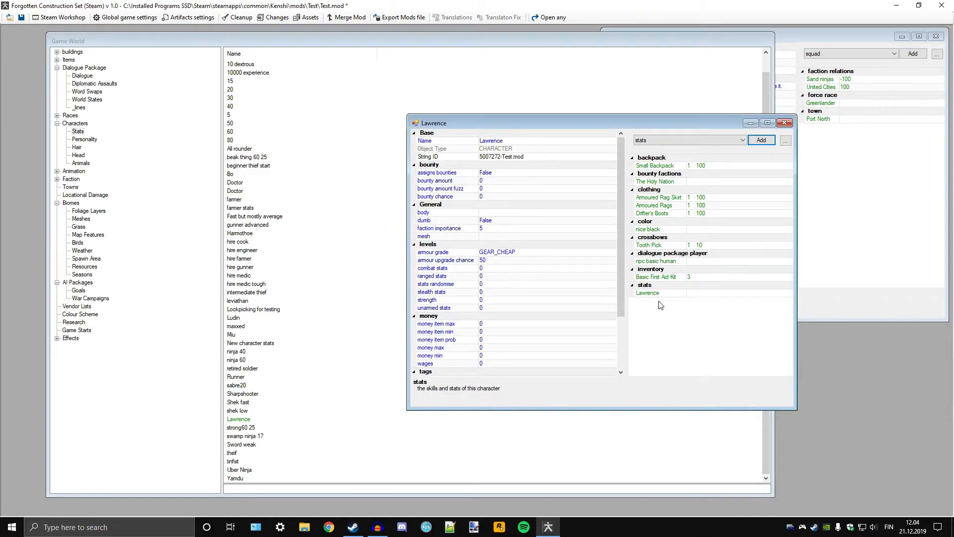
Step: Check the description of unique replacement spawn, and add Unknown as the Lawrence character's weapon level reference
click(731, 140)
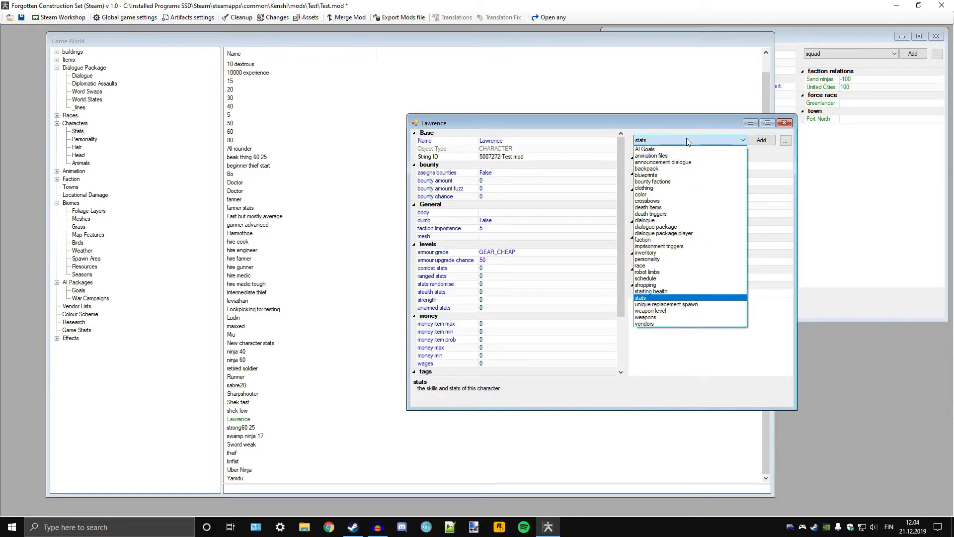
click(669, 304)
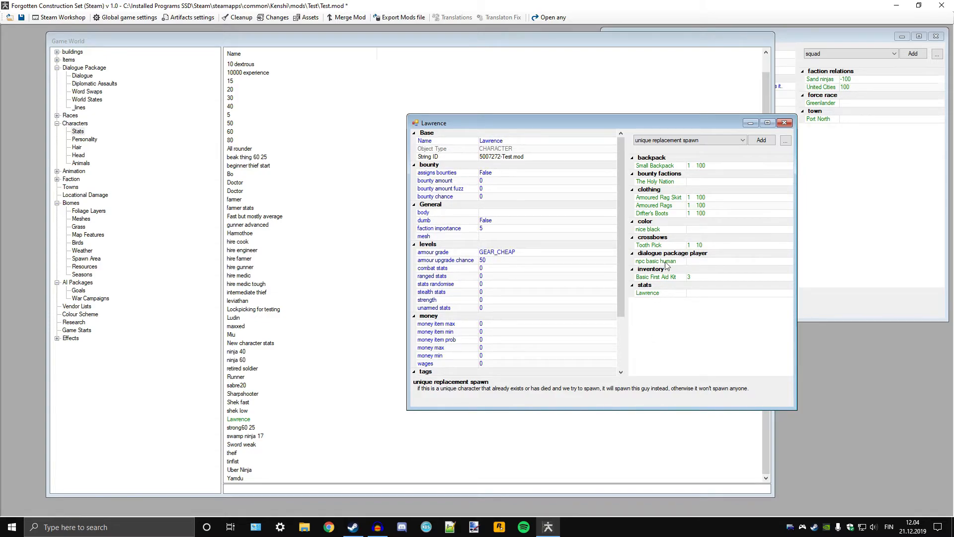
click(686, 144)
click(664, 317)
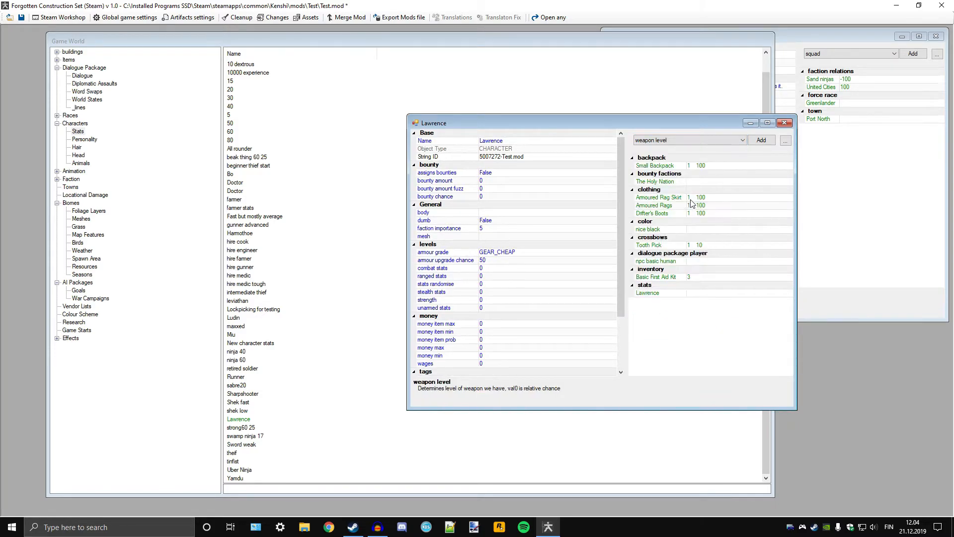
click(766, 142)
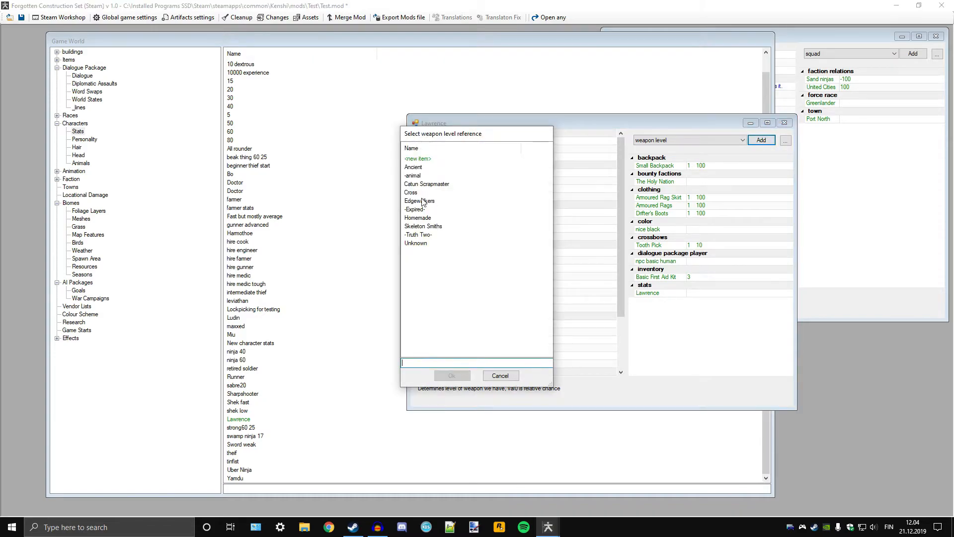
click(416, 243)
click(450, 376)
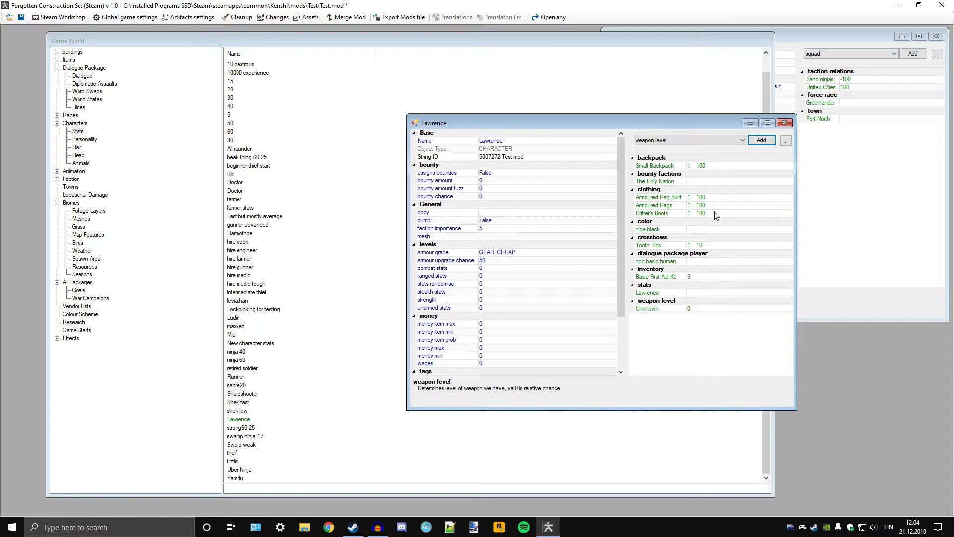
Step: Add Staff as the Lawrence character's weapons reference
click(699, 143)
click(646, 317)
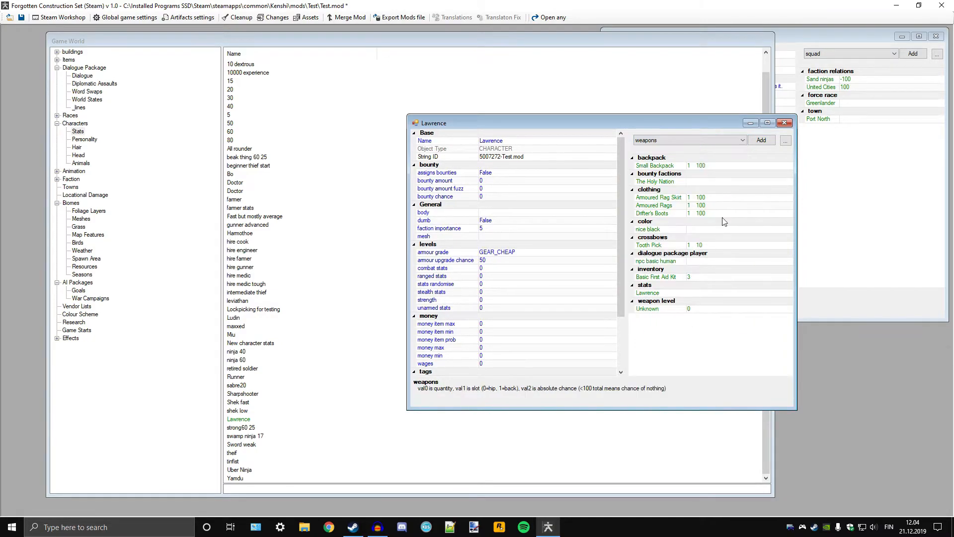
click(762, 140)
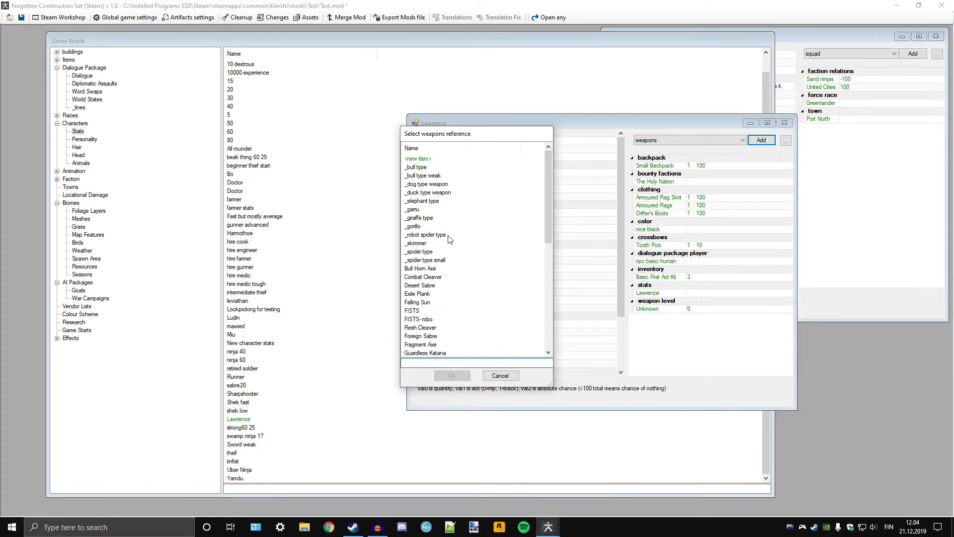
scroll(448, 244, down, 5)
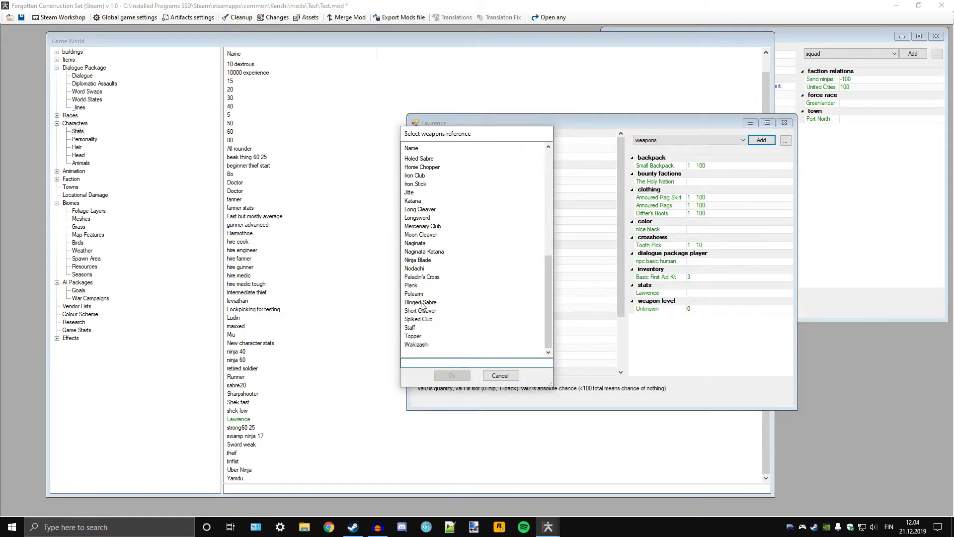
double_click(410, 328)
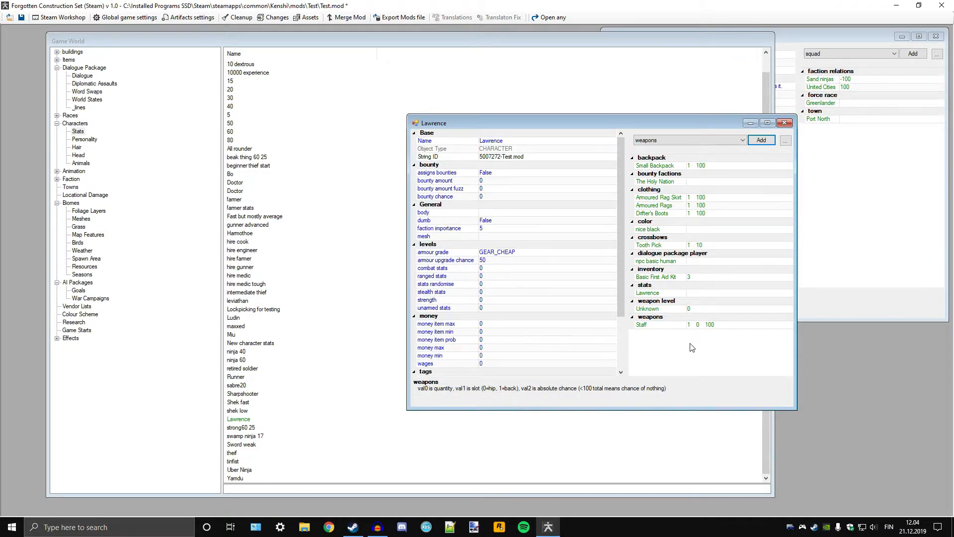
click(691, 325)
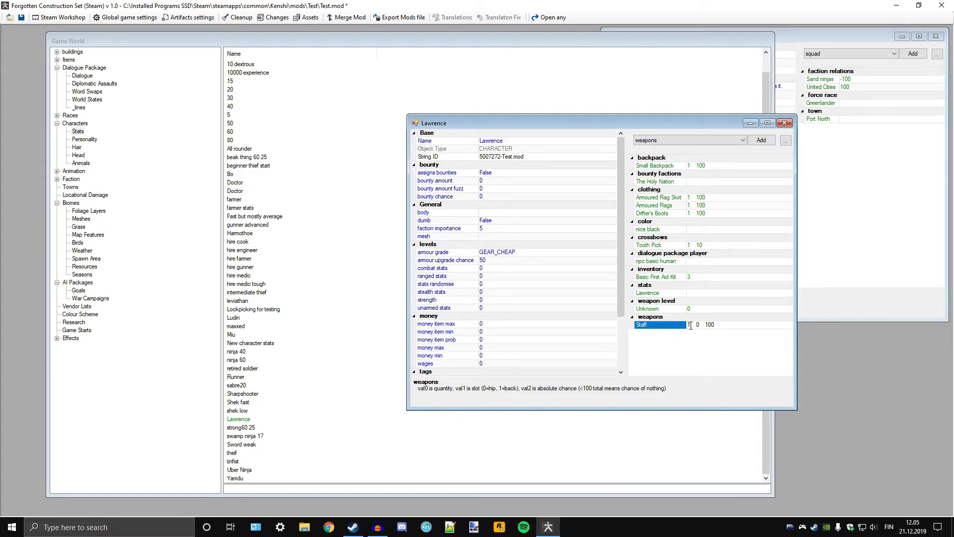
Step: Check the description of the vendors reference, review the Lawrence character's remaining properties and close the character
click(669, 142)
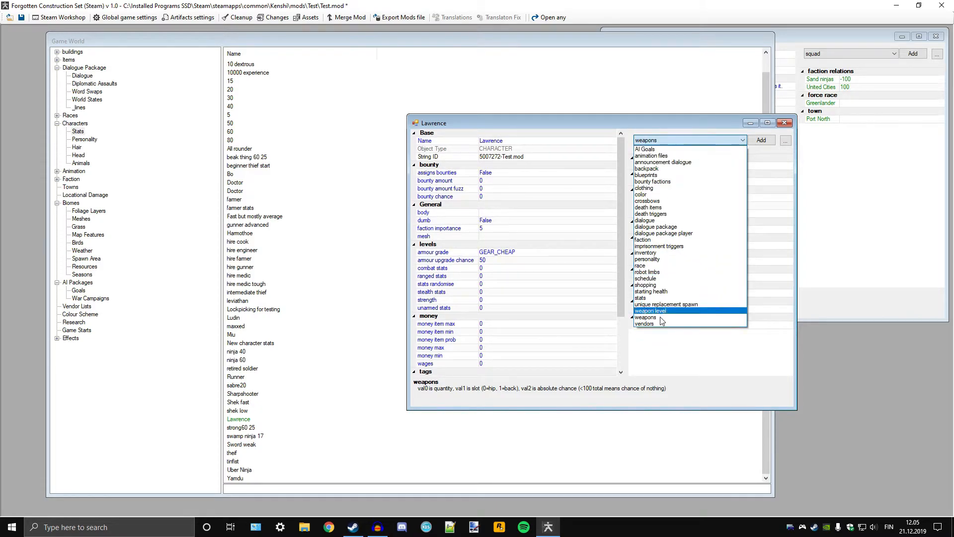
click(658, 324)
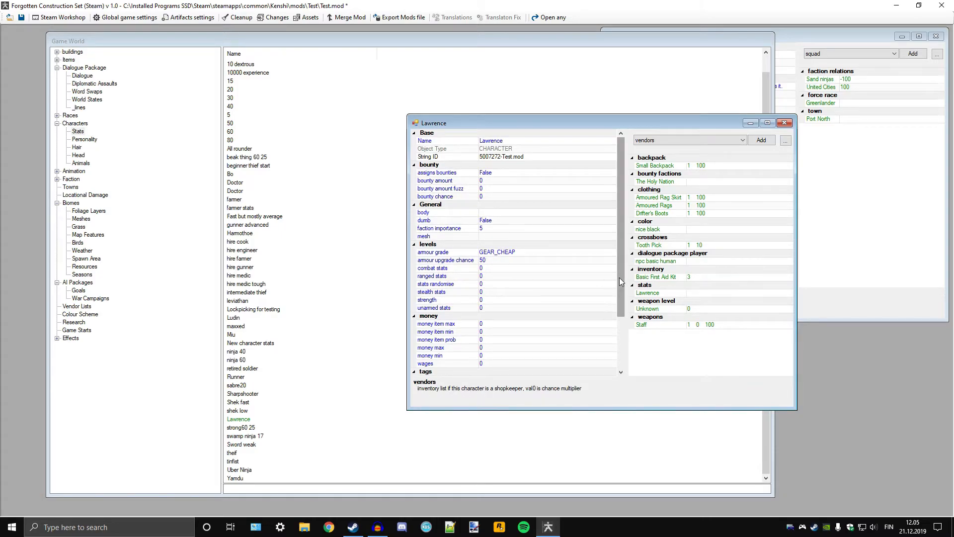
drag(620, 281, 615, 369)
scroll(617, 371, up, 3)
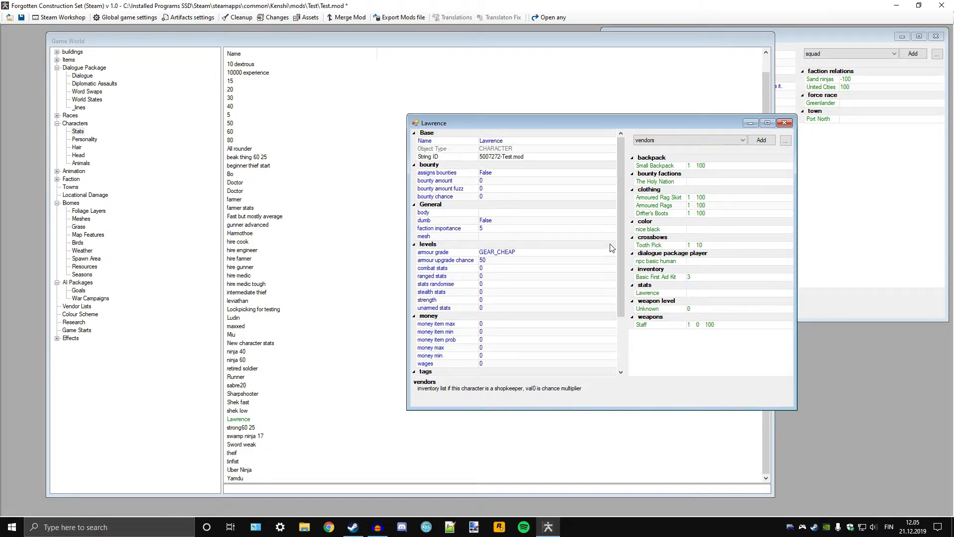
drag(621, 263, 619, 330)
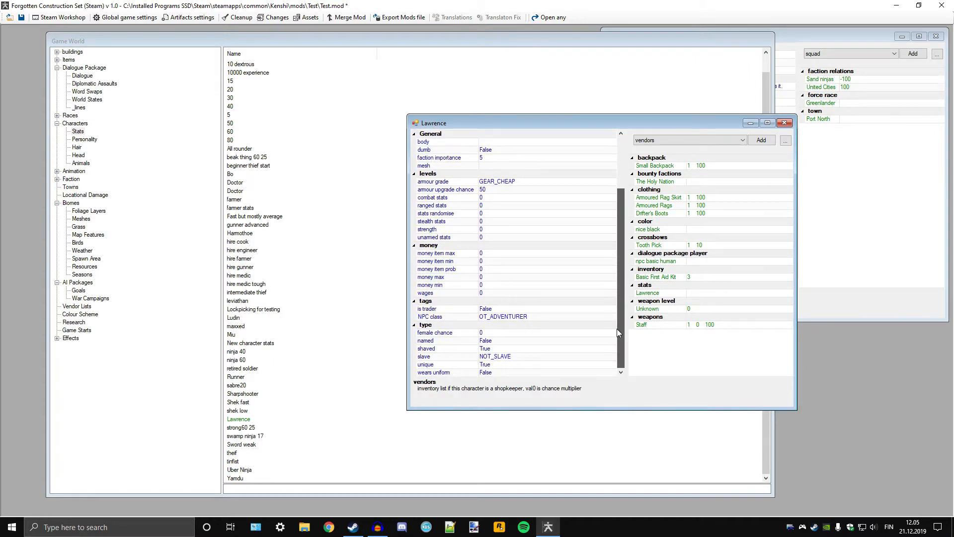
scroll(617, 329, up, 3)
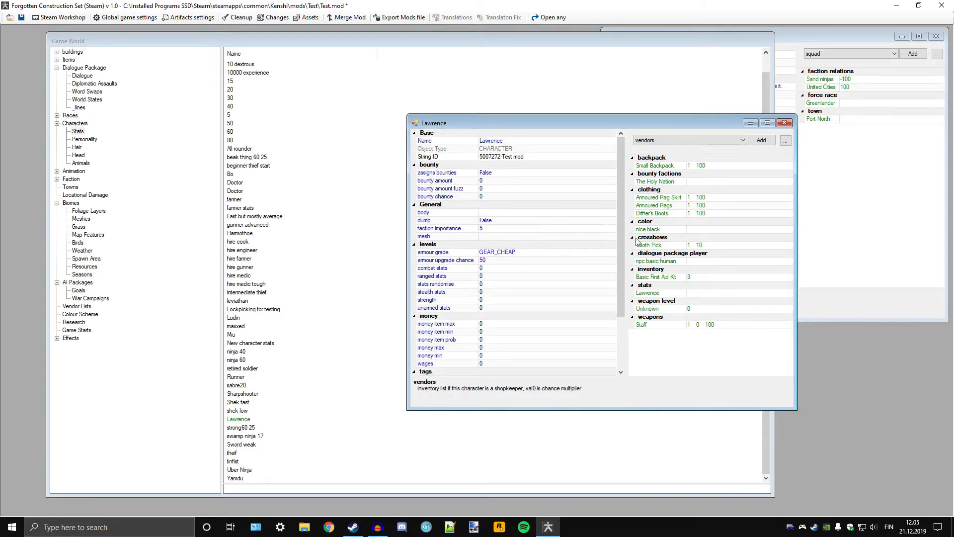
drag(619, 246, 614, 322)
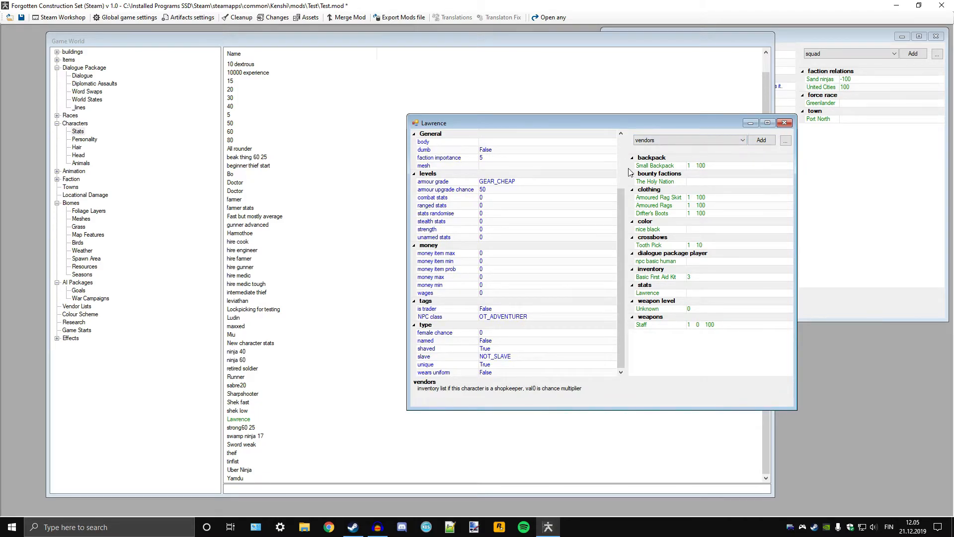
click(785, 124)
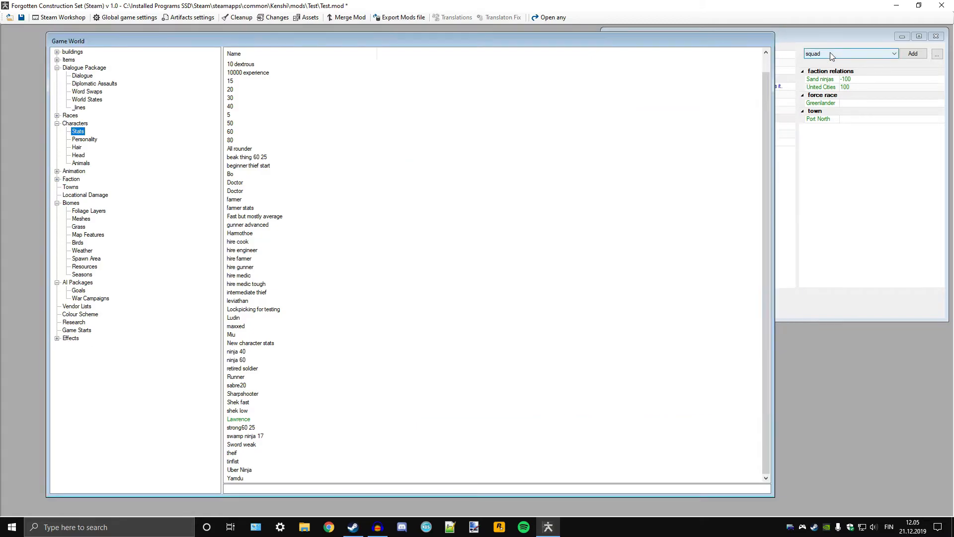
Step: Create a new squad item named Lawrence_Sqd and widen its window
drag(830, 38, 758, 64)
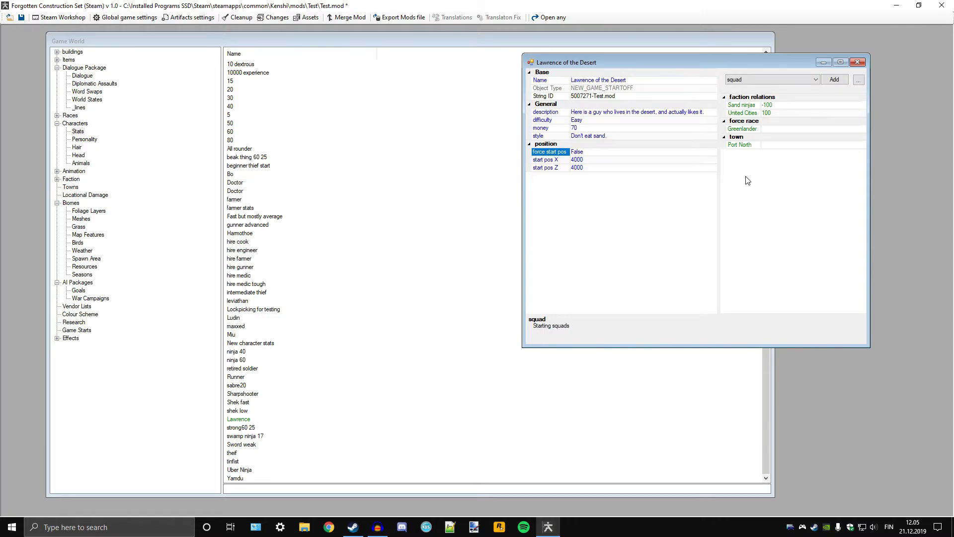
click(777, 81)
click(777, 81)
click(57, 179)
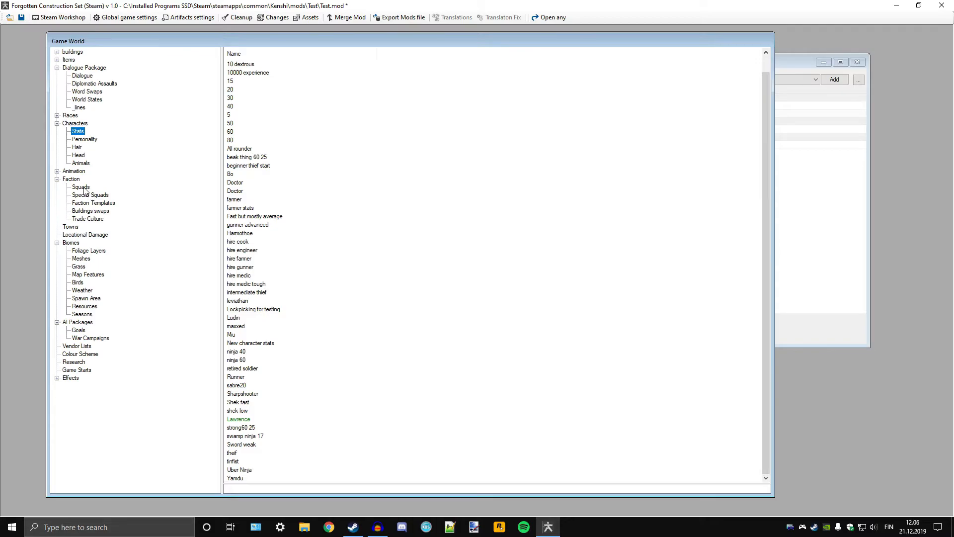
click(83, 188)
right_click(581, 200)
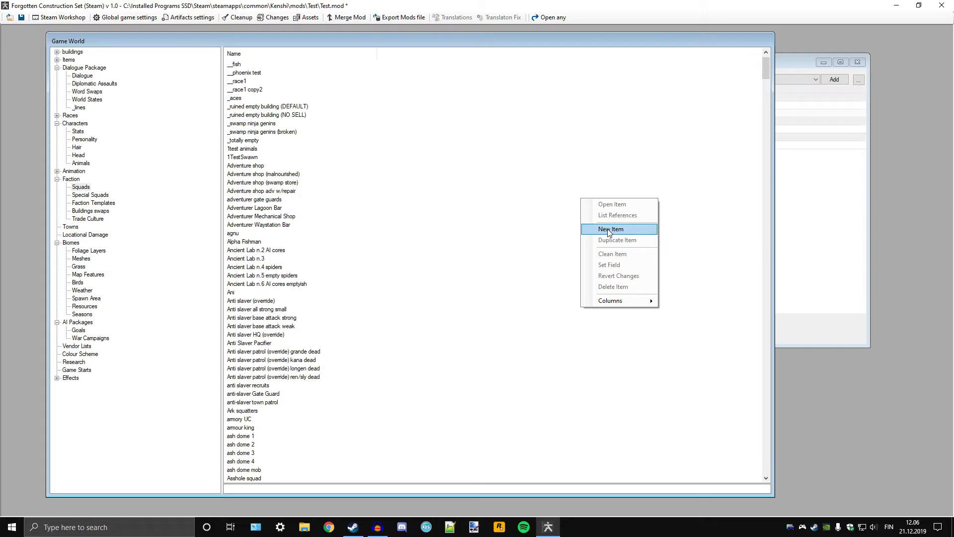
click(609, 230)
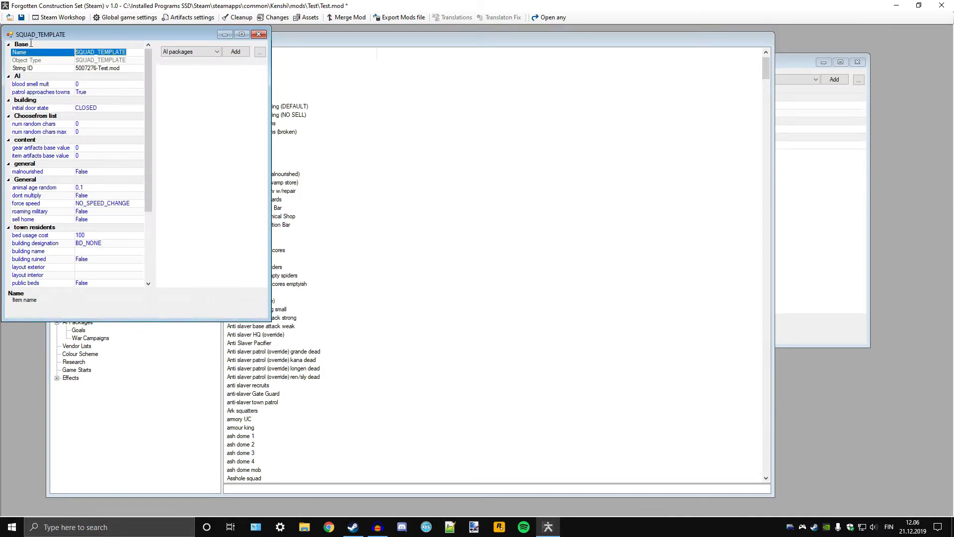
text(Lawrence_Sqd)
drag(269, 107, 433, 124)
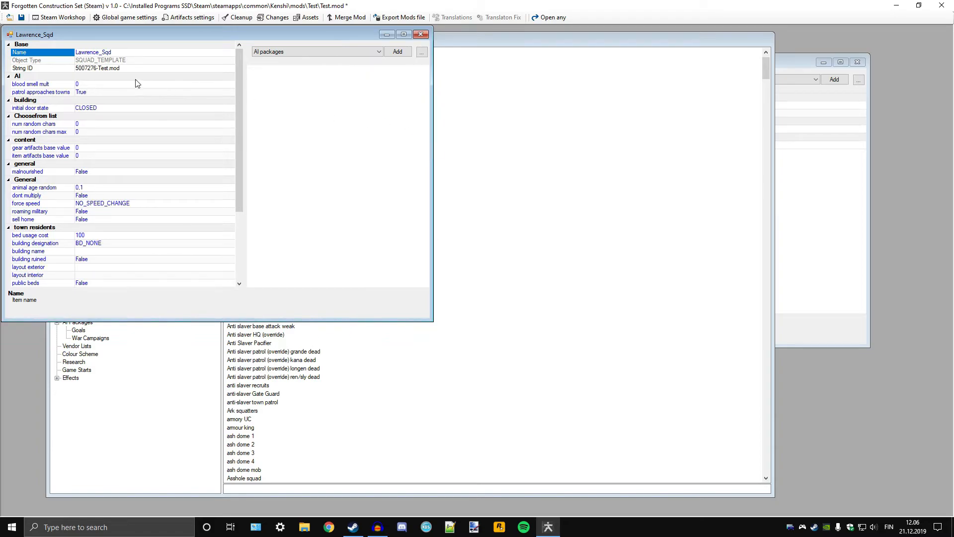
Step: Check the descriptions of blood smell mult and patrol approaches towns in Lawrence_Sqd
click(85, 85)
scroll(124, 207, down, 3)
scroll(123, 208, up, 3)
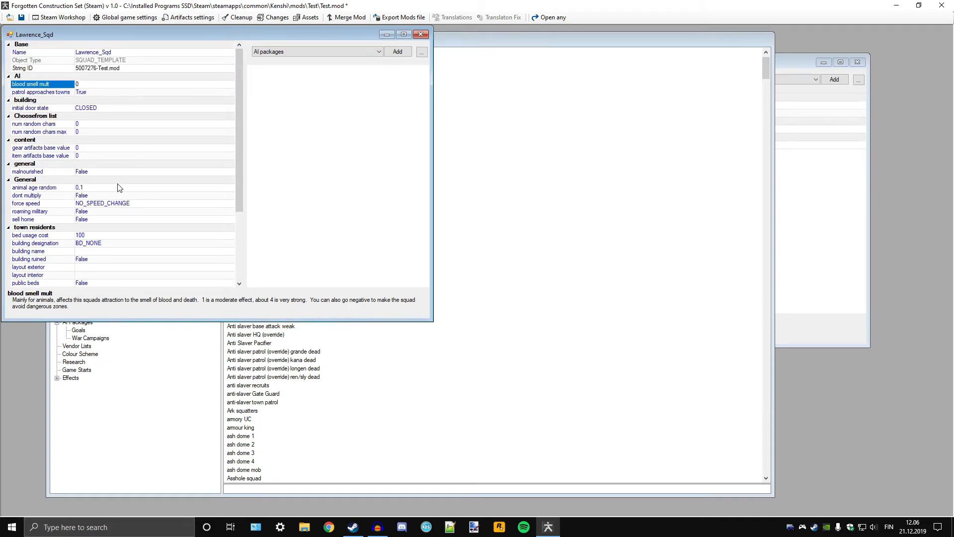
click(92, 92)
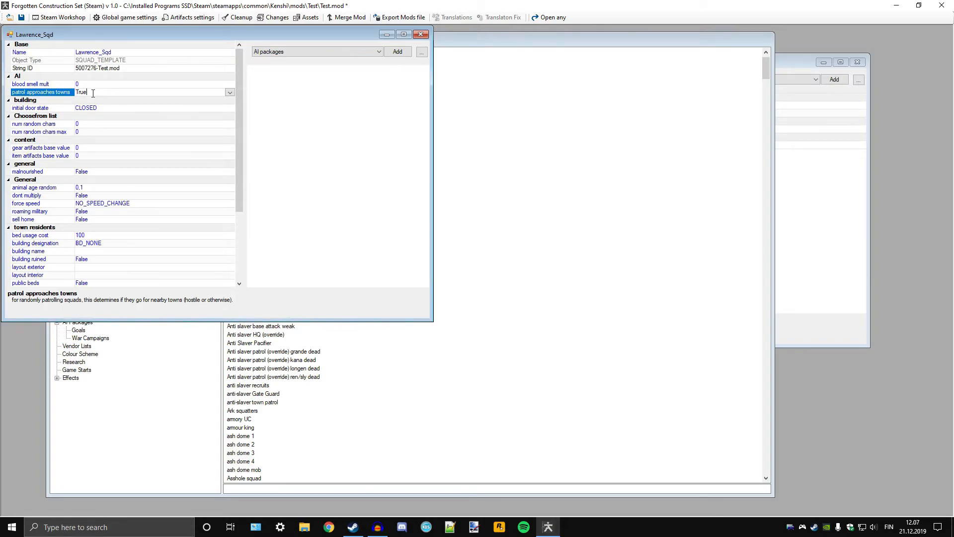
drag(219, 37, 539, 85)
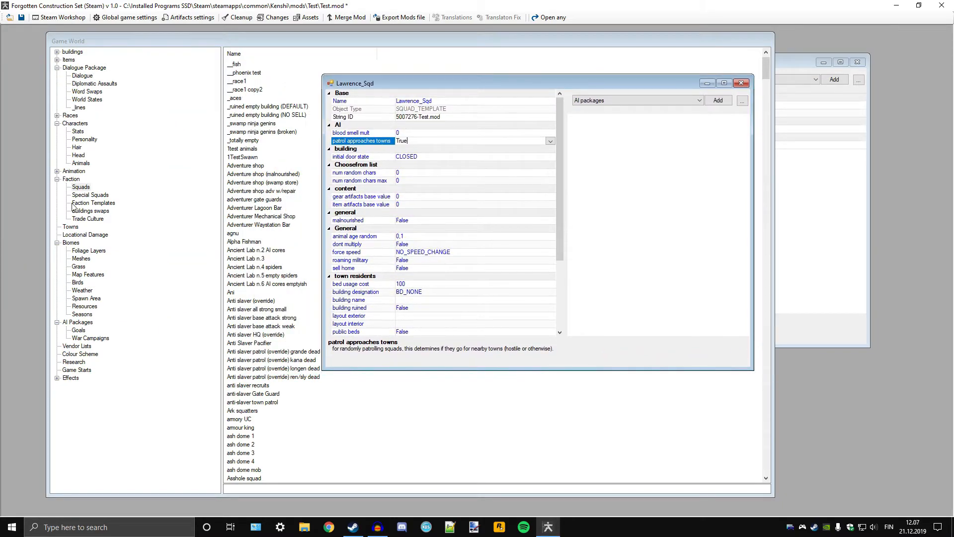
Step: Filter the squads by "fog", open the Fog raid squad and widen its window
click(79, 189)
click(269, 487)
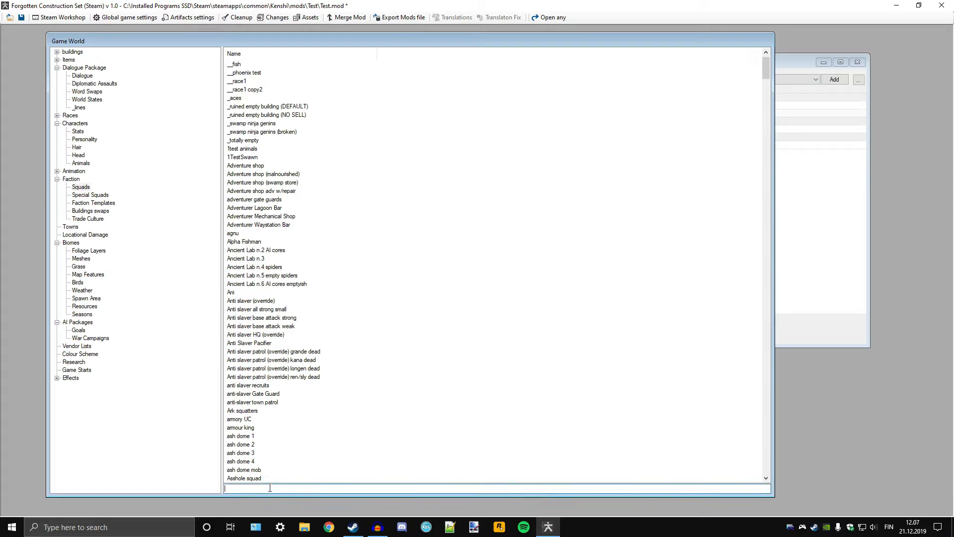
text(fog)
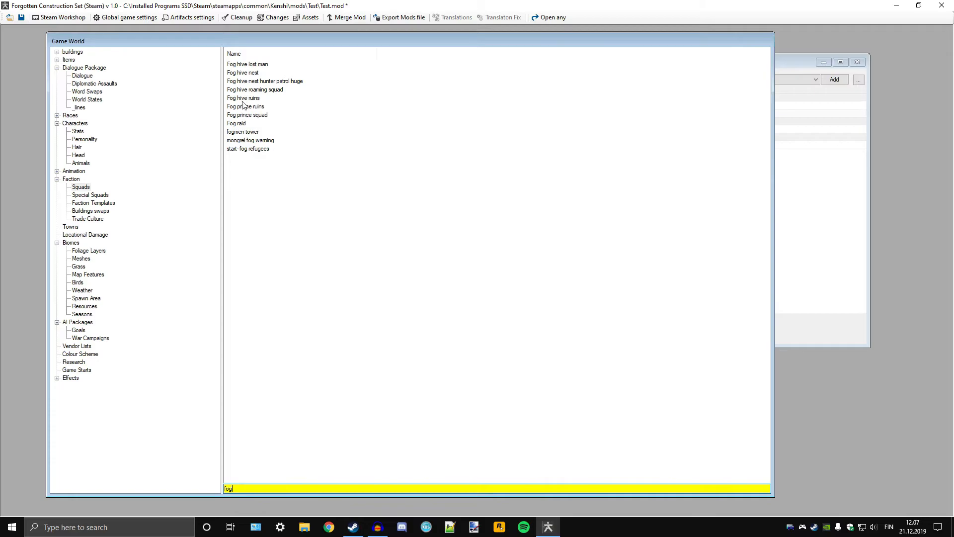
double_click(236, 123)
drag(283, 126, 499, 144)
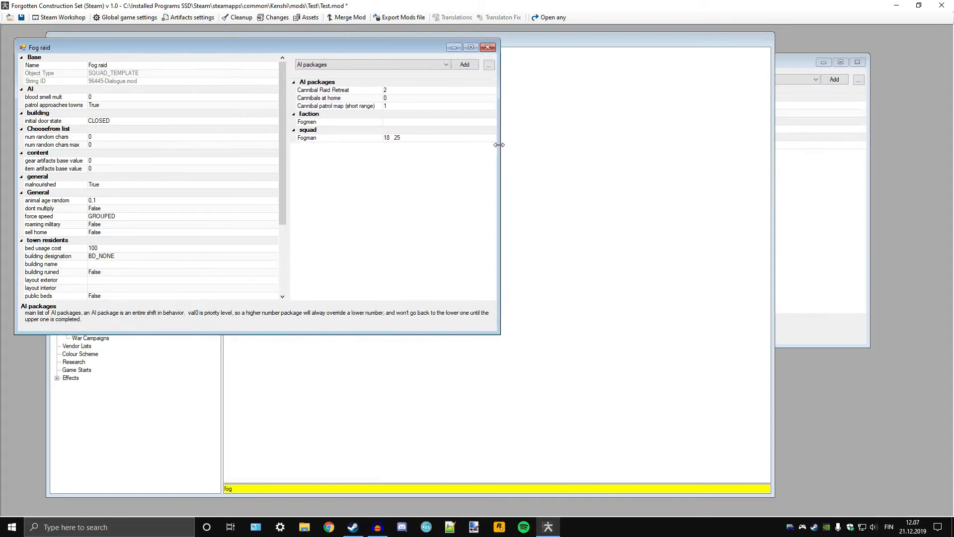
Step: Set patrol approaches towns to False for the Fog raid squad and close it
click(103, 105)
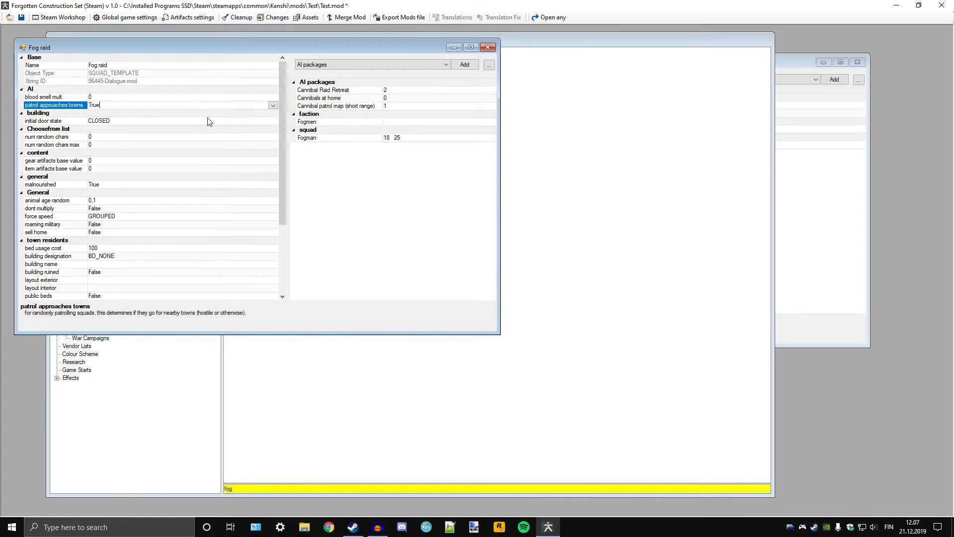
click(273, 106)
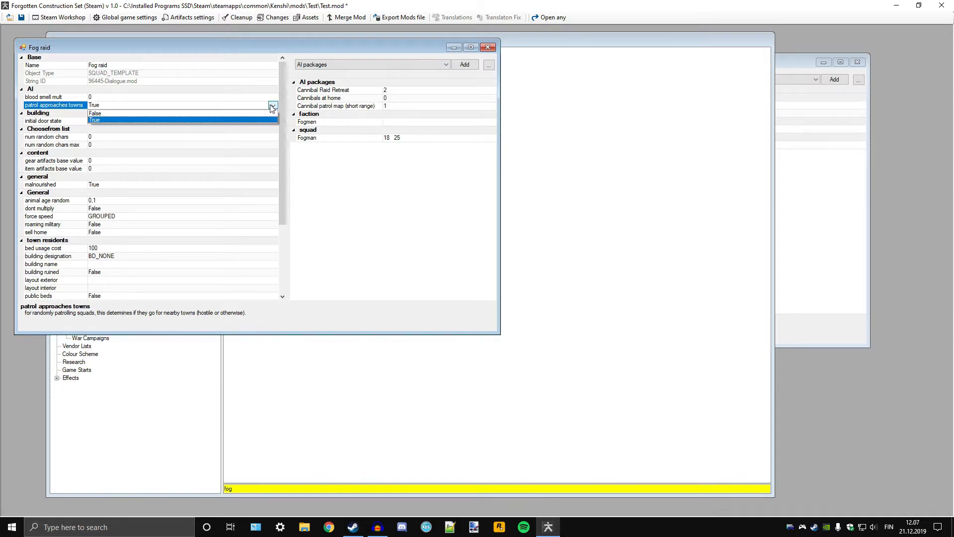
click(114, 113)
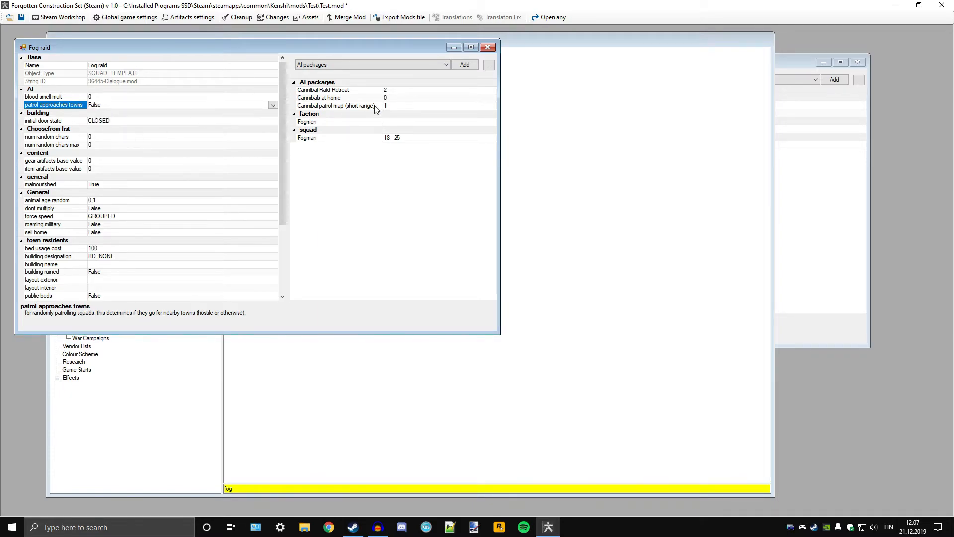
click(487, 48)
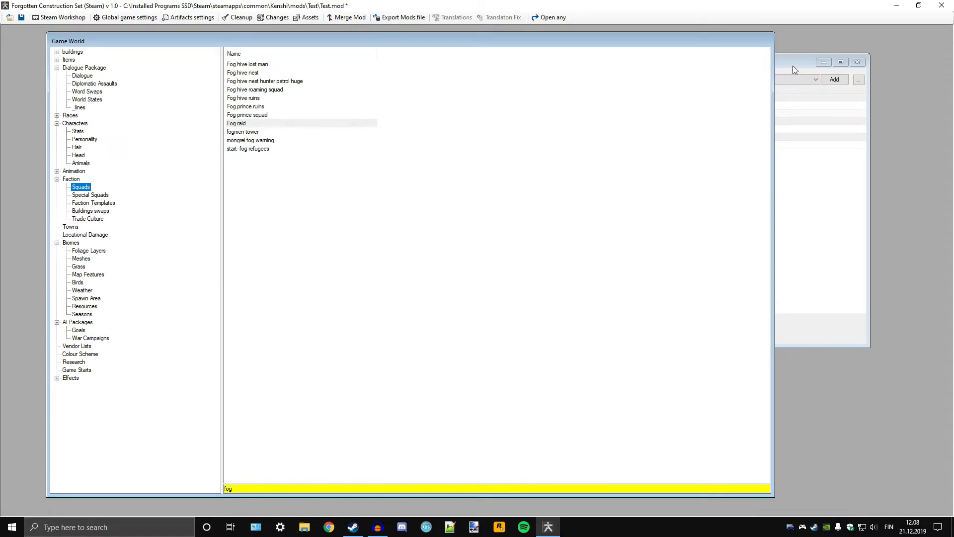
Step: Rearrange the windows so Lawrence_Sqd and the Lawrence of the Desert game start are both visible, with Lawrence_Sqd in front
drag(685, 46, 641, 45)
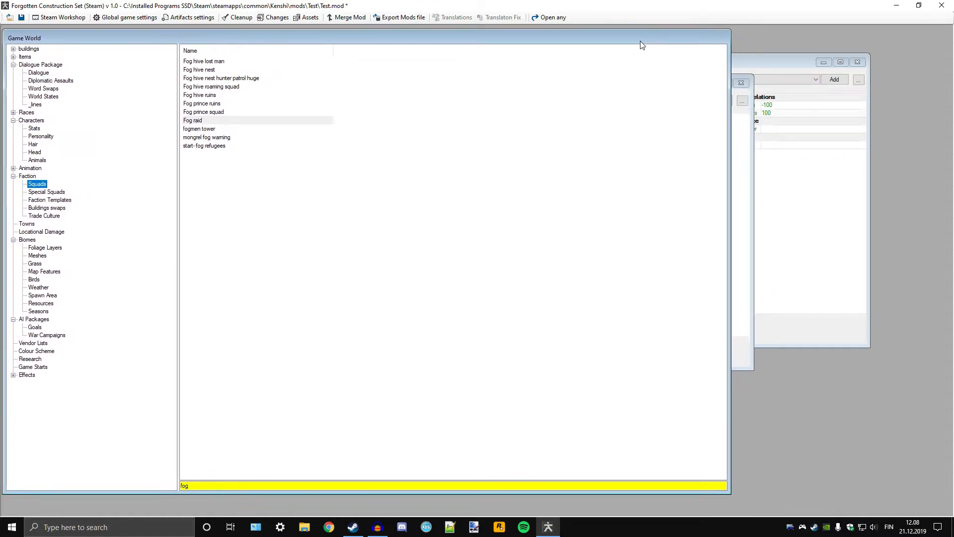
click(738, 140)
drag(684, 83, 627, 162)
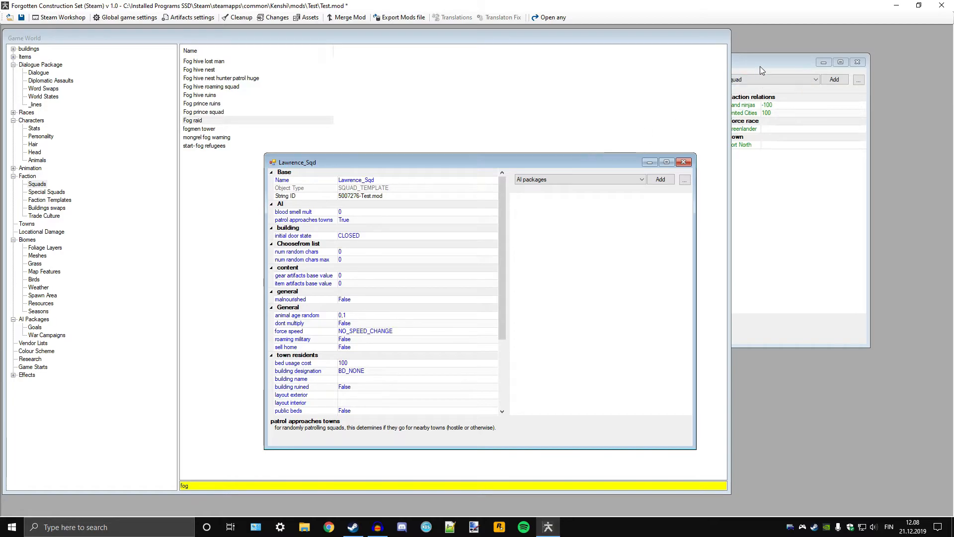
click(760, 65)
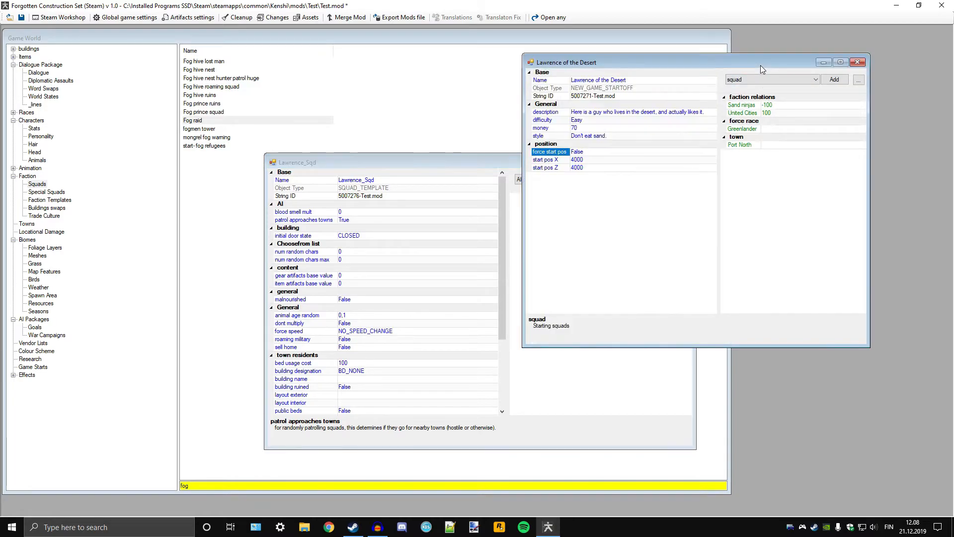
click(472, 160)
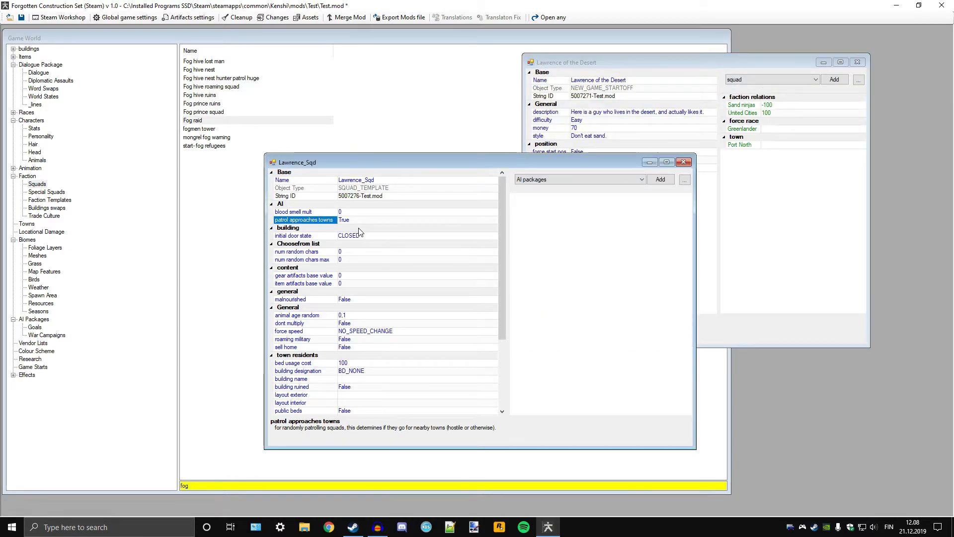
Step: Check the initial door state options and the description of num random chars in Lawrence_Sqd
click(368, 237)
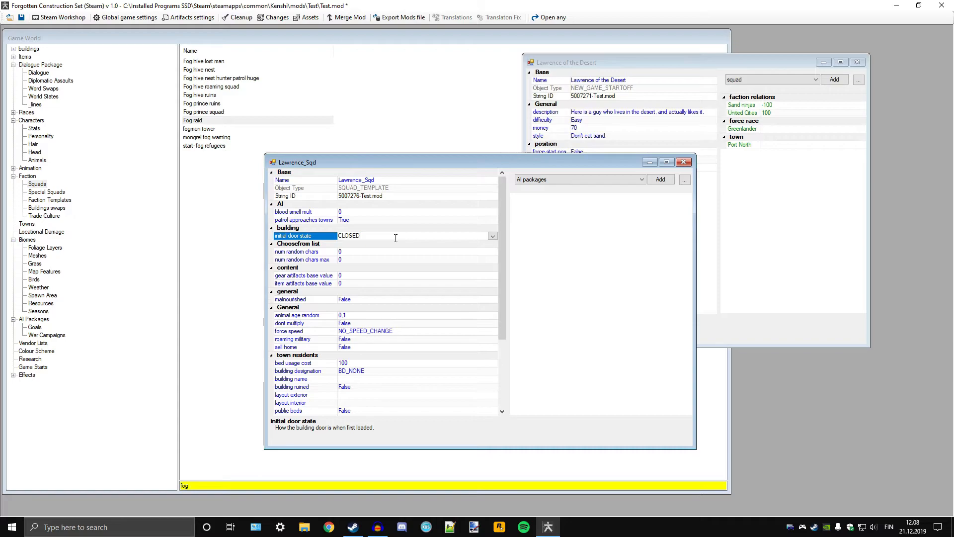
click(492, 236)
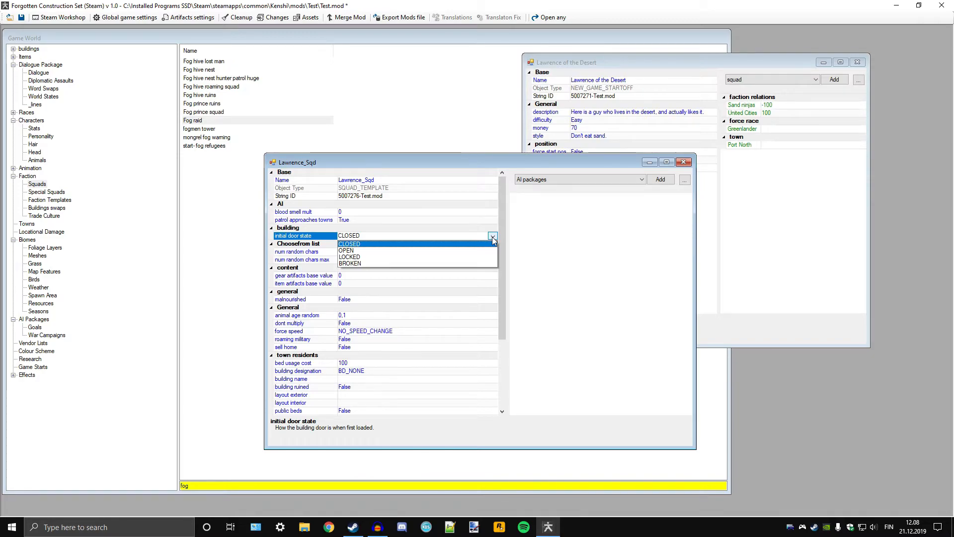
click(554, 245)
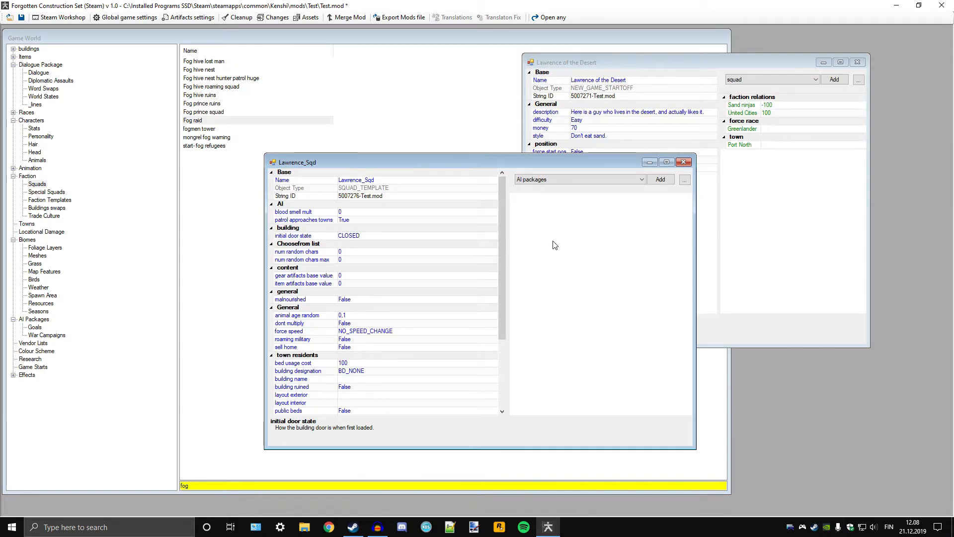
click(422, 254)
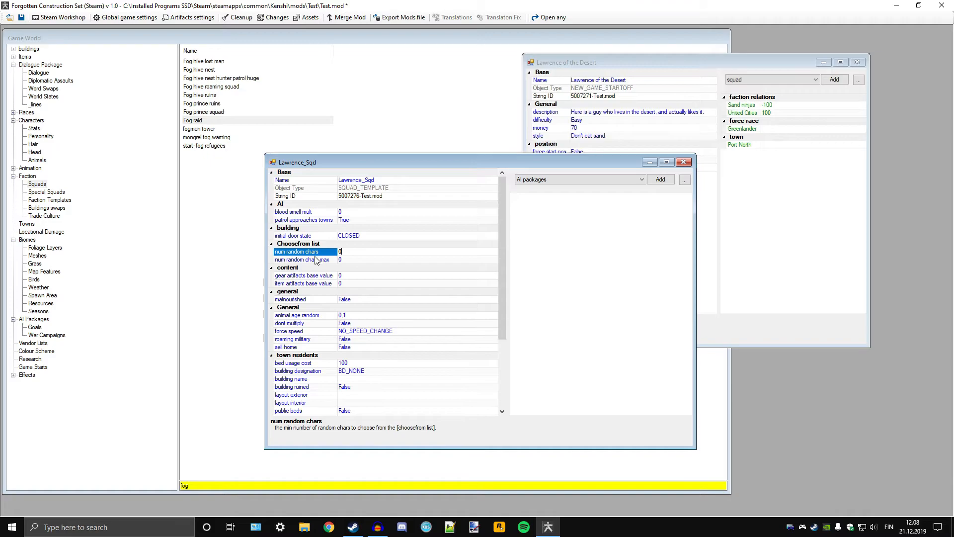
Step: Choose the choosefrom list reference type for Lawrence_Sqd and browse the characters available for it without adding any
click(572, 182)
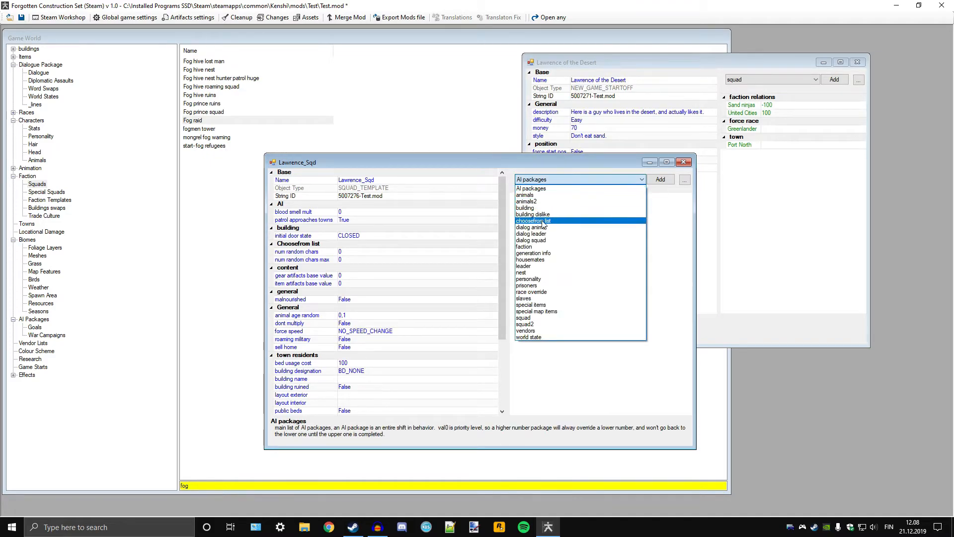
click(558, 180)
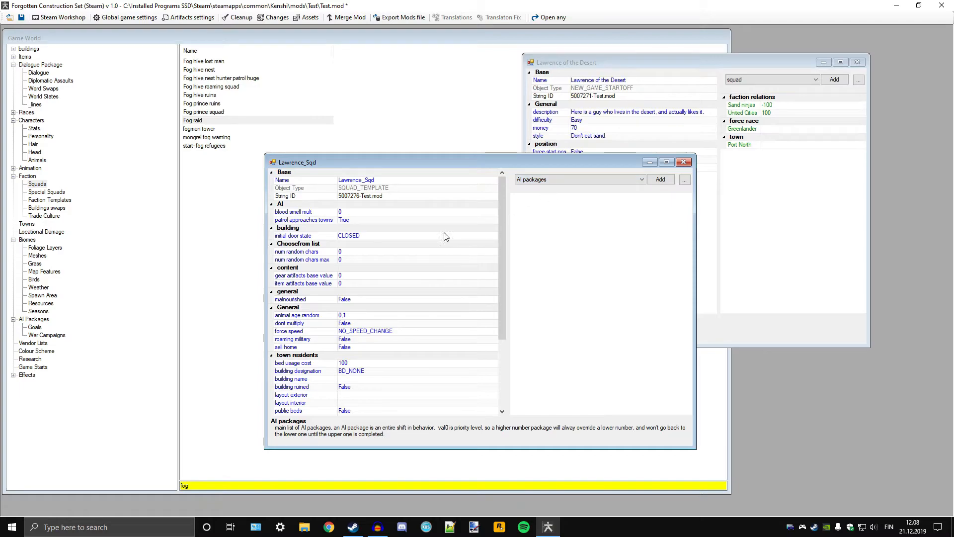
click(570, 179)
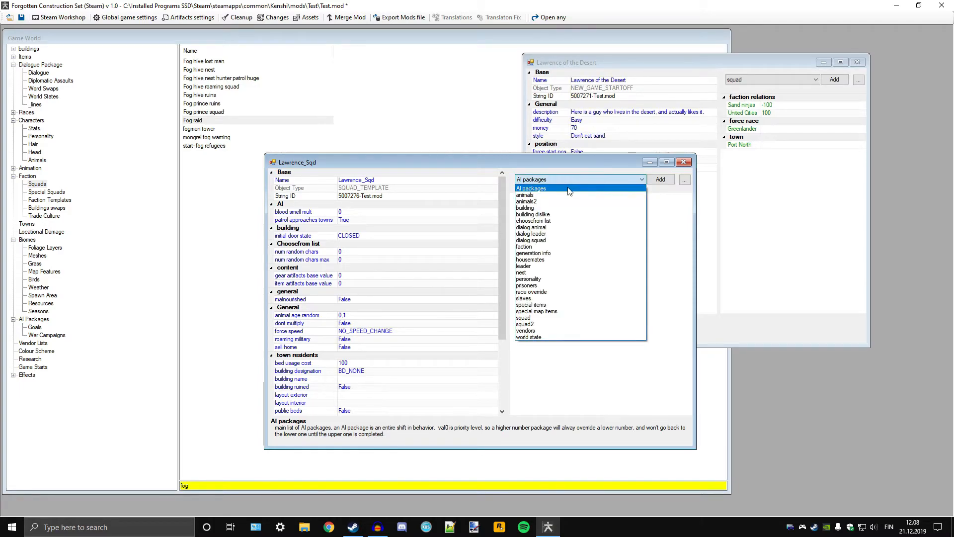
click(556, 225)
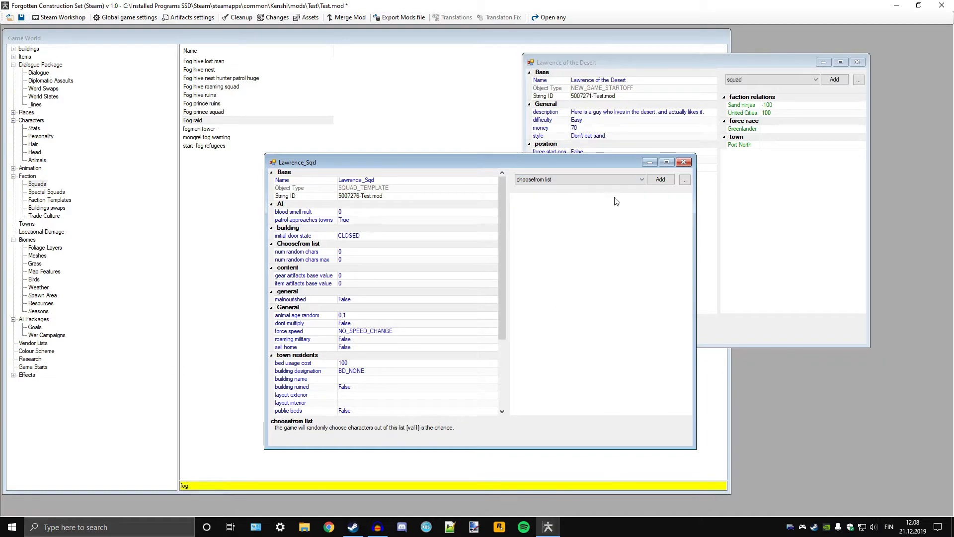
click(661, 180)
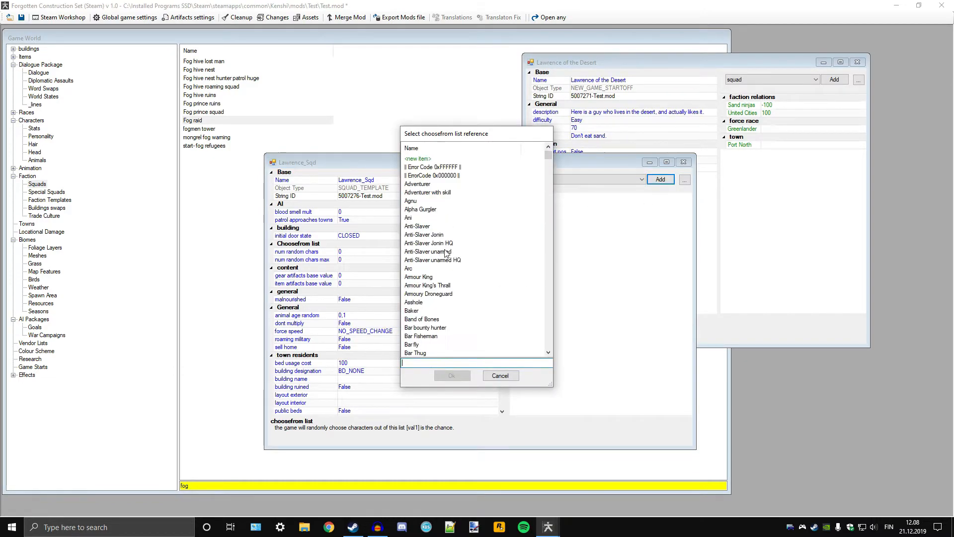
scroll(426, 192, down, 20)
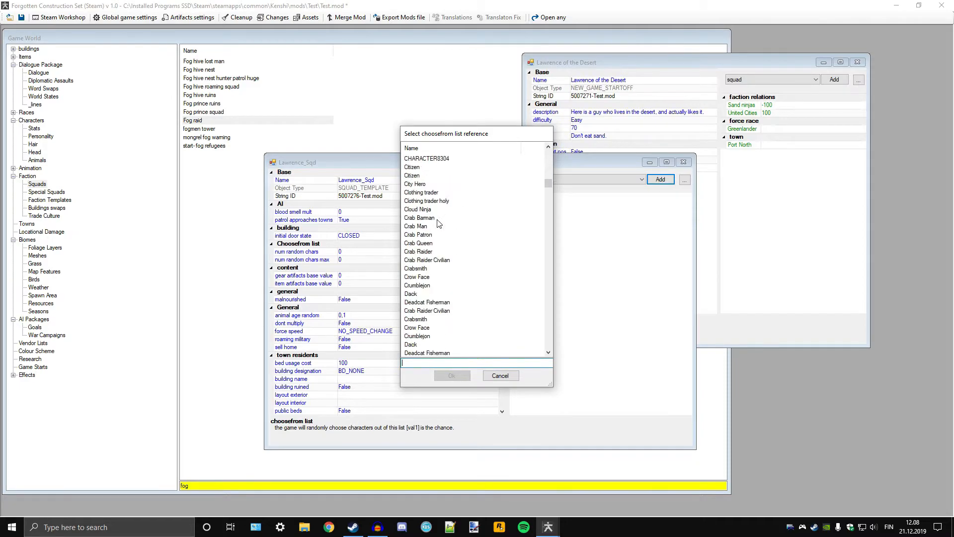
drag(548, 192, 539, 333)
scroll(537, 300, up, 20)
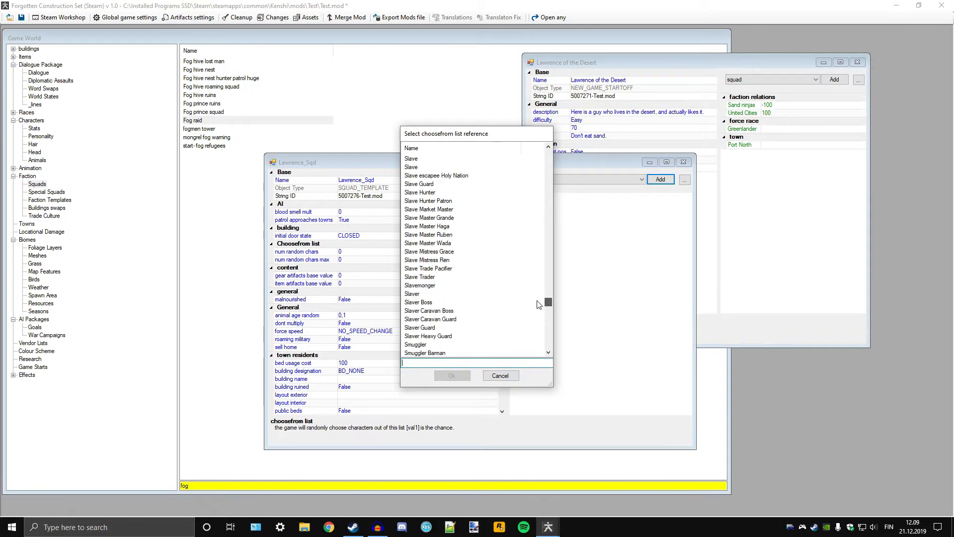
click(499, 376)
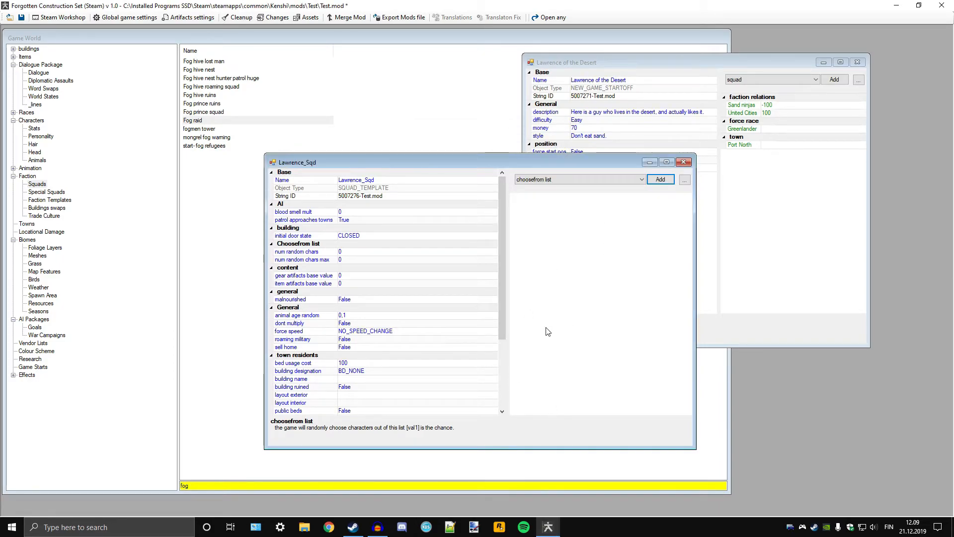
Step: Add the Drifter character to the choosefrom list of Lawrence_Sqd
click(660, 179)
click(423, 268)
click(427, 278)
scroll(418, 320, down, 12)
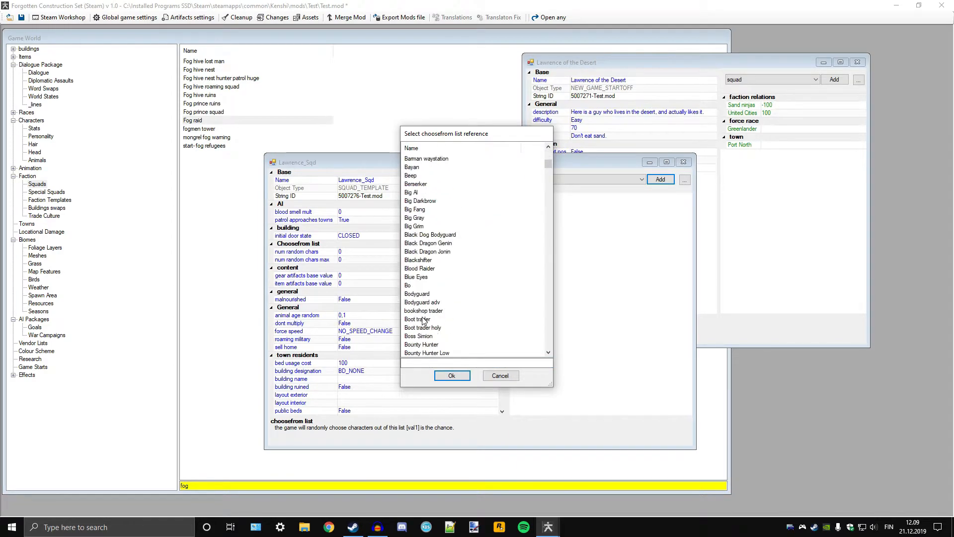
scroll(423, 320, down, 9)
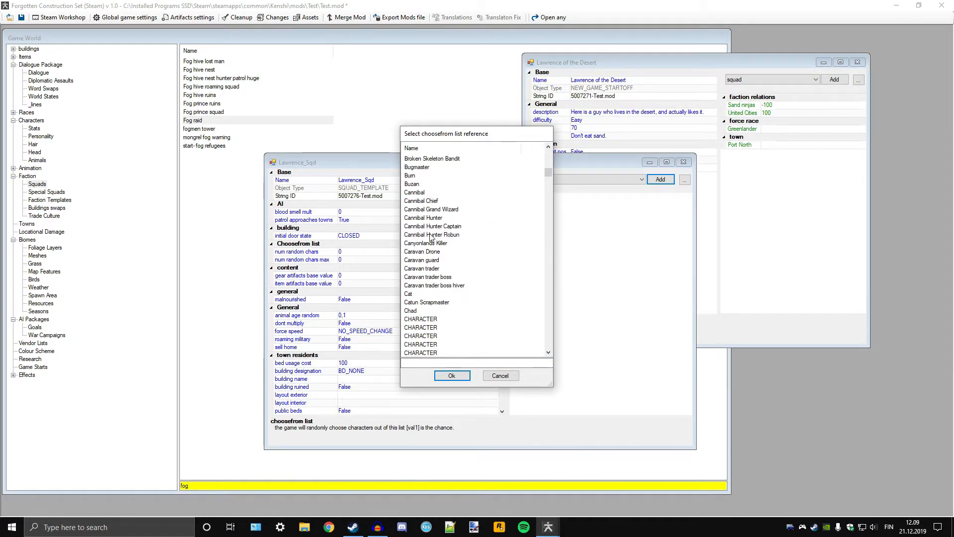
scroll(420, 299, down, 15)
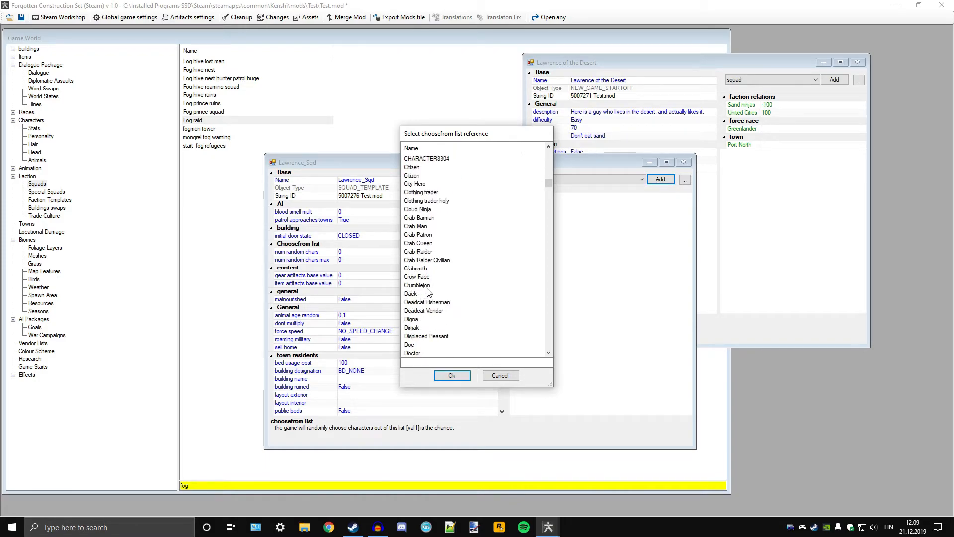
scroll(425, 272, up, 1)
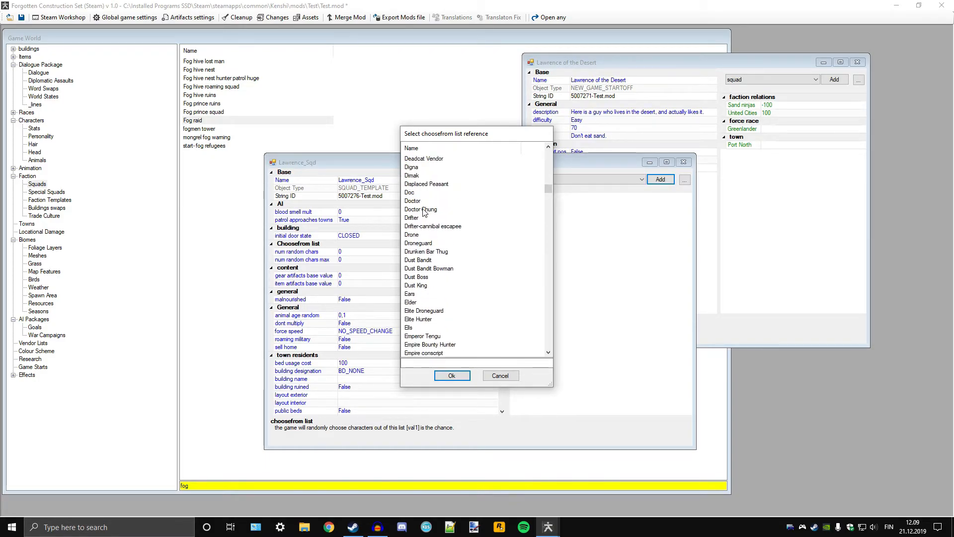
click(414, 217)
click(452, 375)
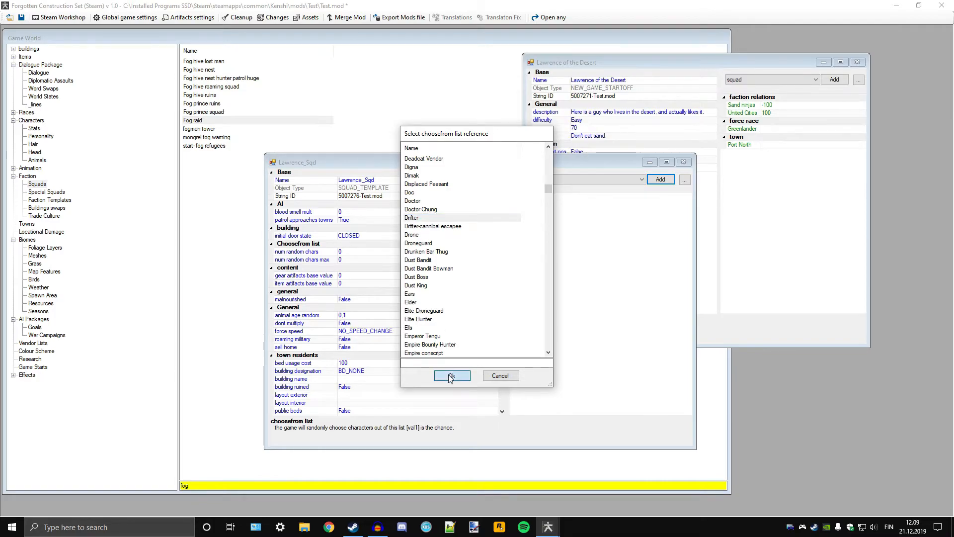
Step: Add the Bodyguard character to the choosefrom list of Lawrence_Sqd
click(661, 179)
scroll(437, 259, down, 6)
scroll(436, 257, down, 6)
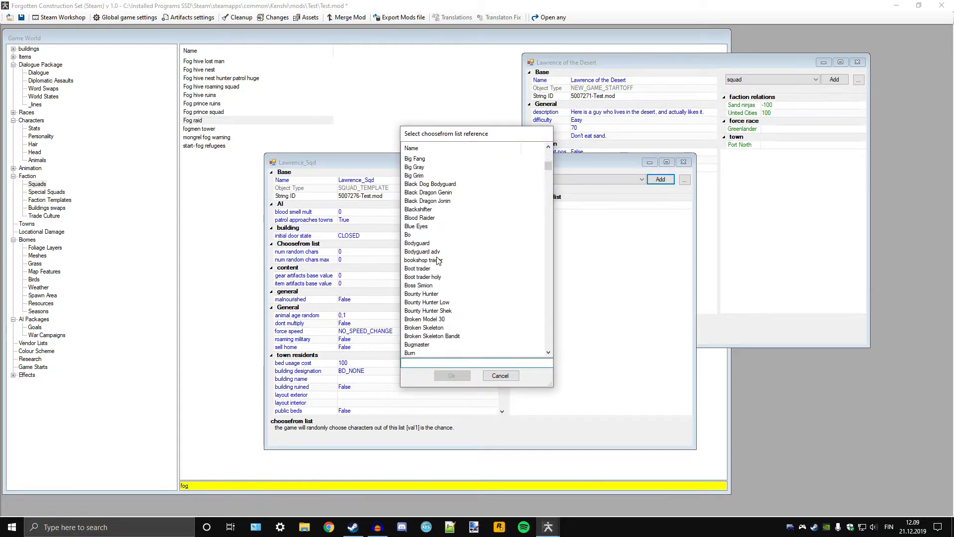
click(419, 243)
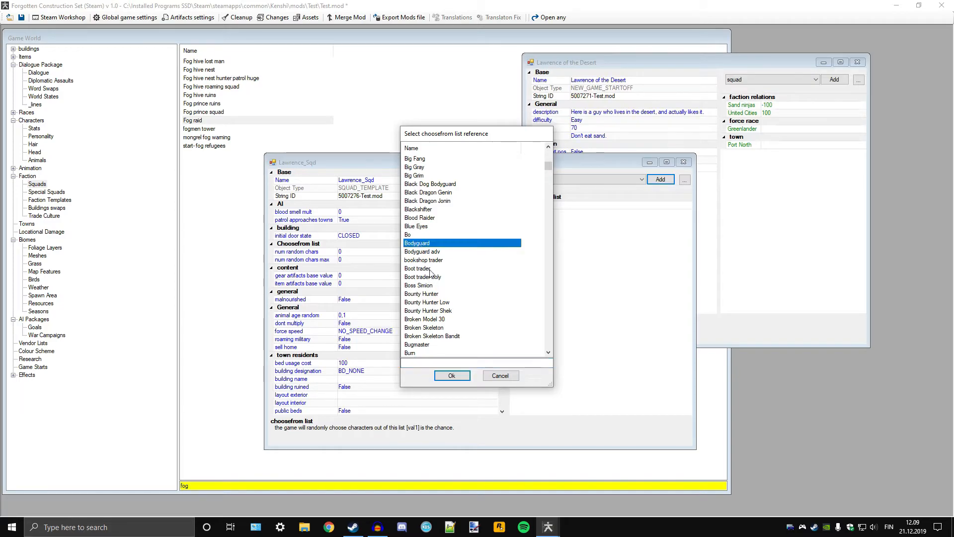
click(454, 375)
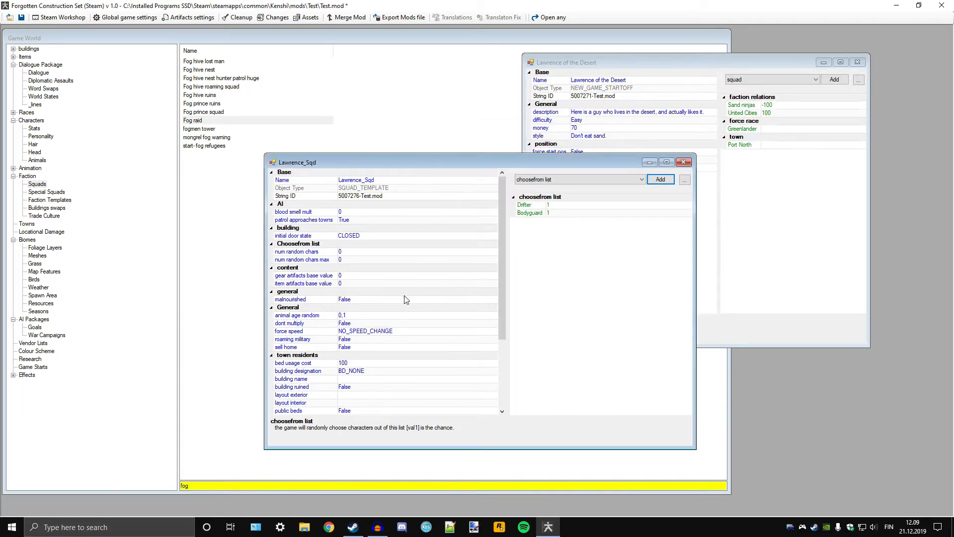
Step: Set both num random chars and num random chars max to 1 for Lawrence_Sqd
click(345, 251)
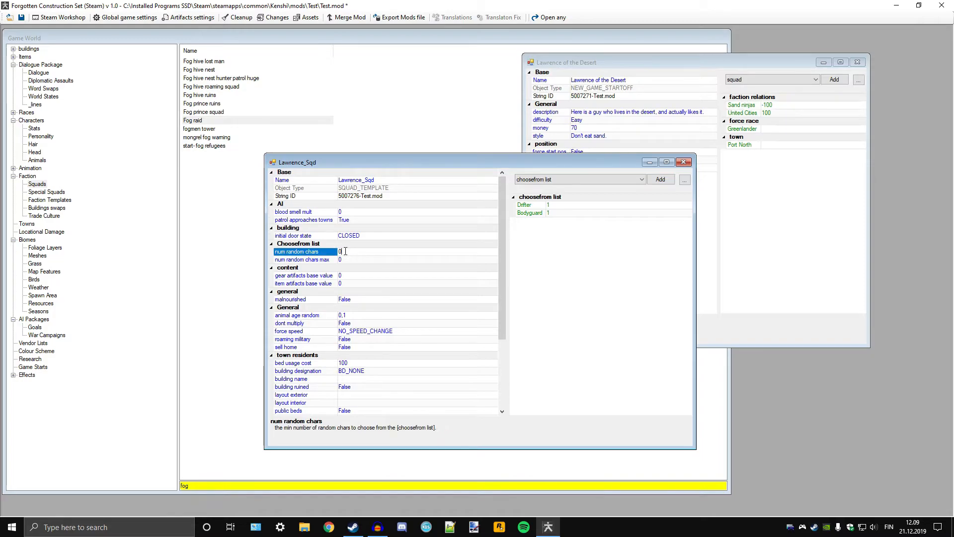
drag(346, 251, 327, 251)
text(1)
click(347, 260)
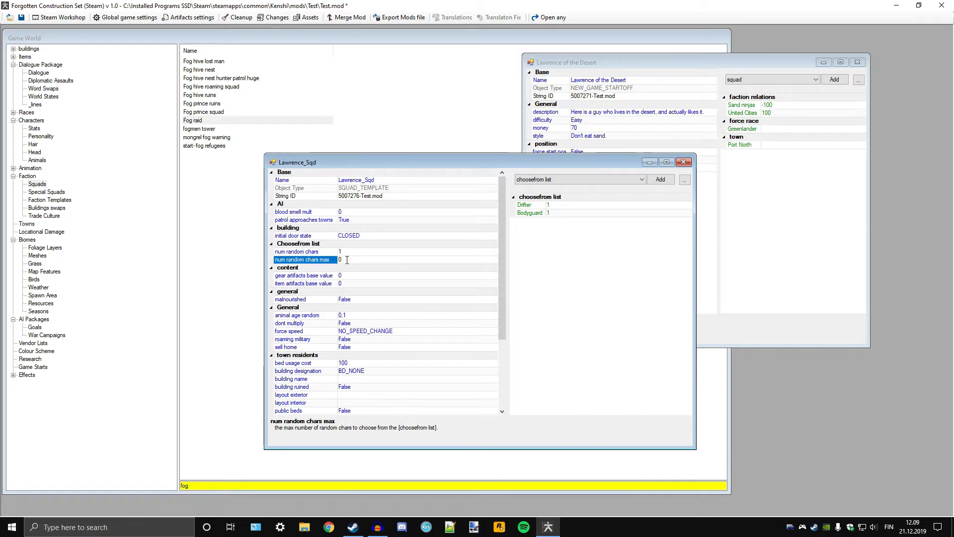
click(350, 252)
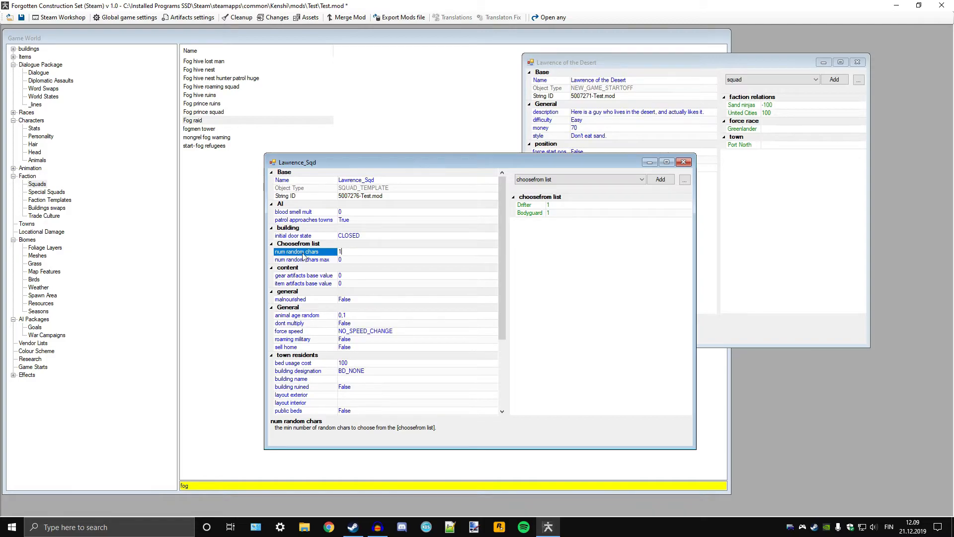
click(346, 259)
key(BackSpace)
text(1)
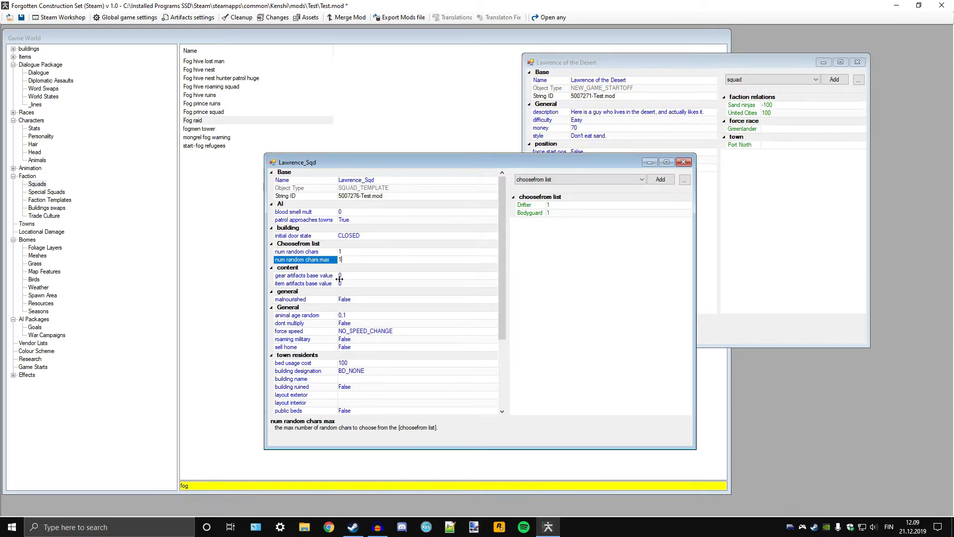
Step: Remove Bodyguard and Drifter from the choosefrom list of Lawrence_Sqd
right_click(532, 216)
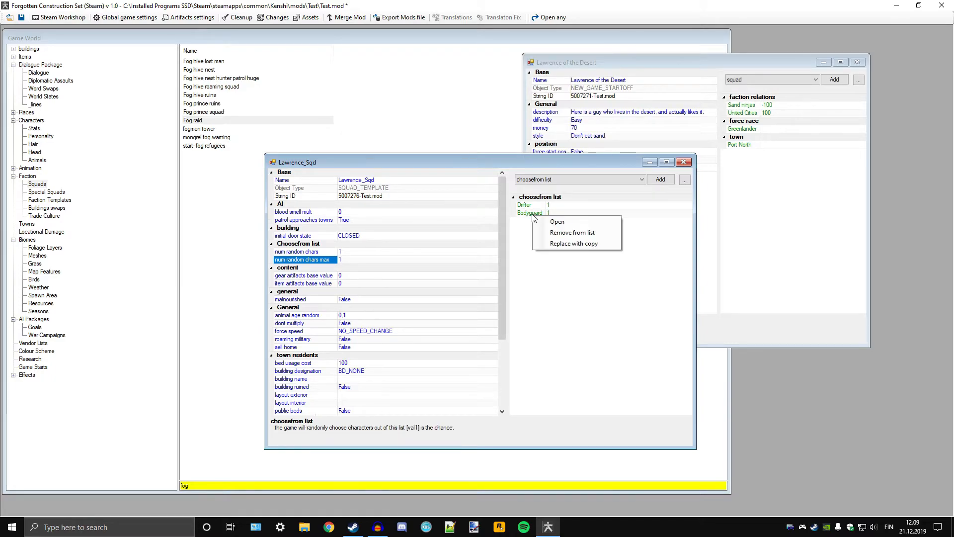
click(562, 232)
right_click(530, 207)
click(547, 226)
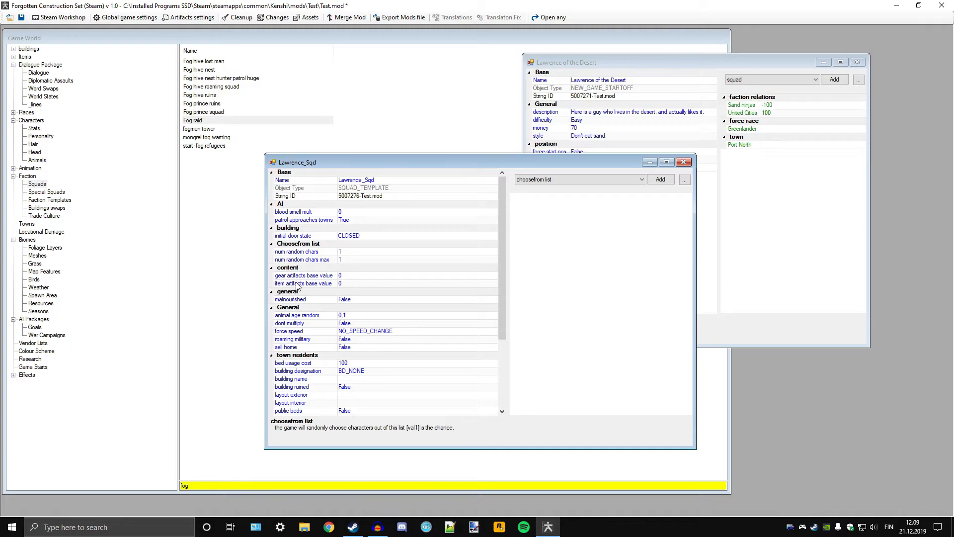
Step: Check the gear artifacts base value description, then look through the global artifacts settings and close them
click(346, 275)
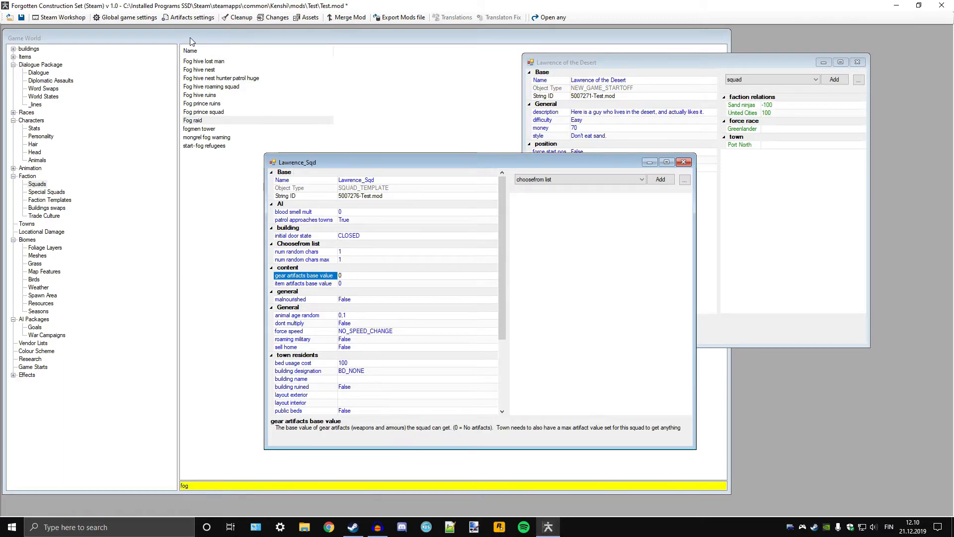
click(191, 18)
scroll(215, 161, down, 5)
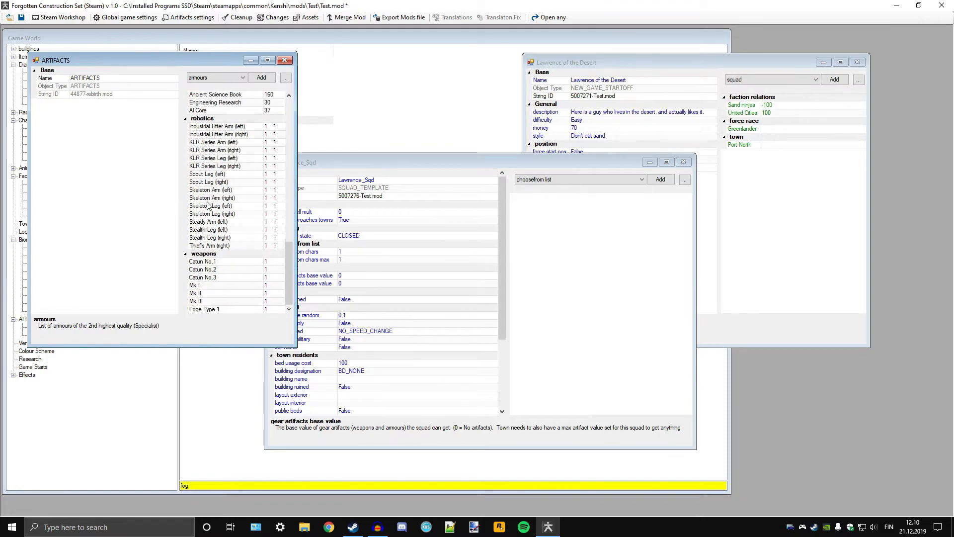
scroll(214, 199, up, 3)
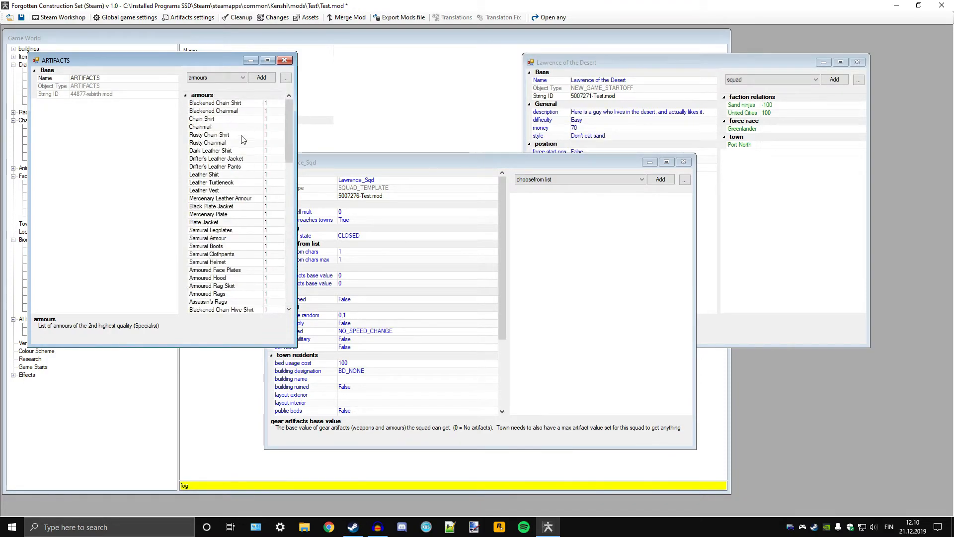
click(285, 61)
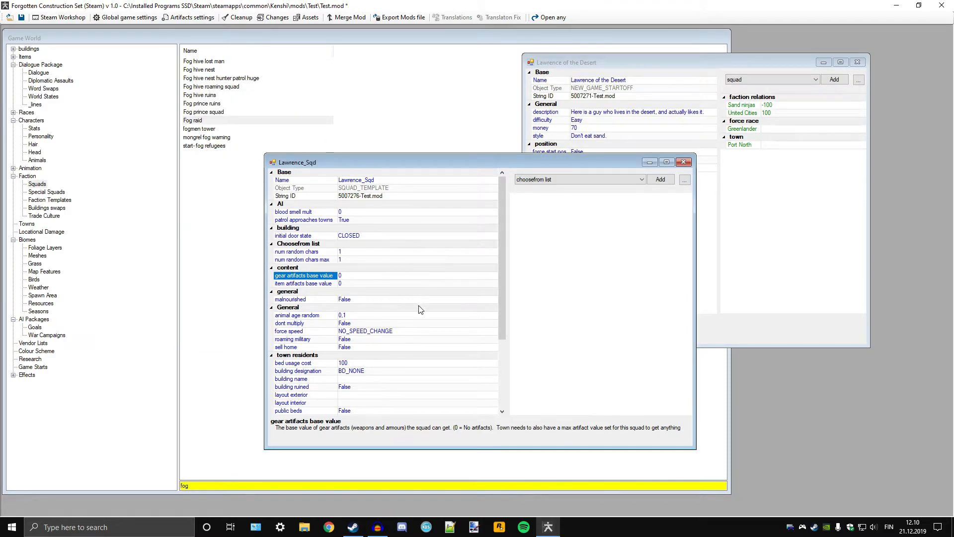
Step: Check the descriptions of malnourished, animal age random and dont multiply in Lawrence_Sqd
scroll(420, 311, down, 5)
scroll(393, 269, up, 3)
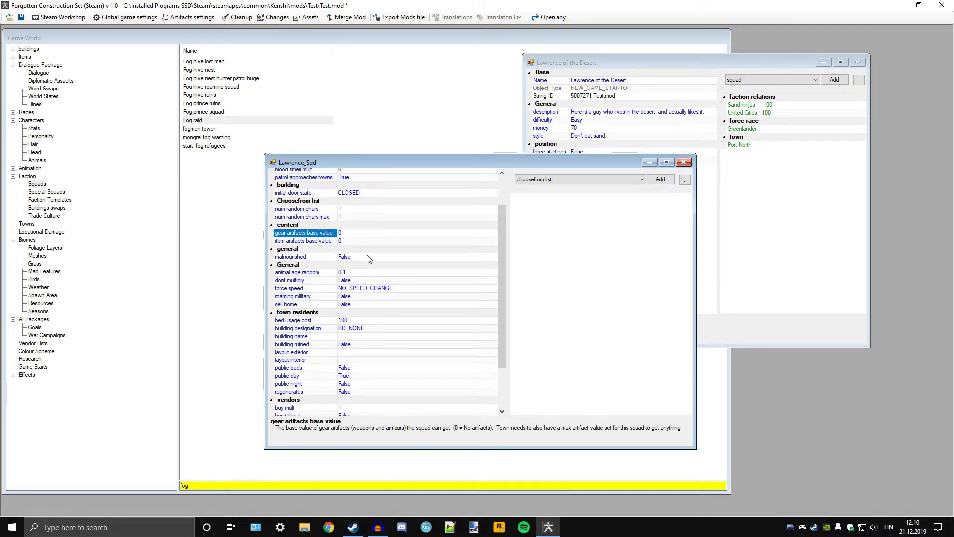
click(368, 256)
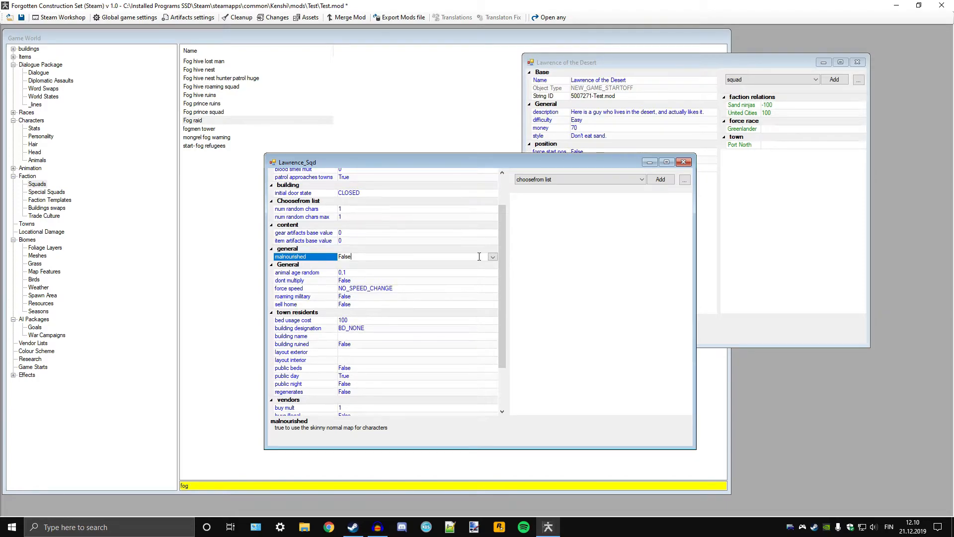
click(356, 272)
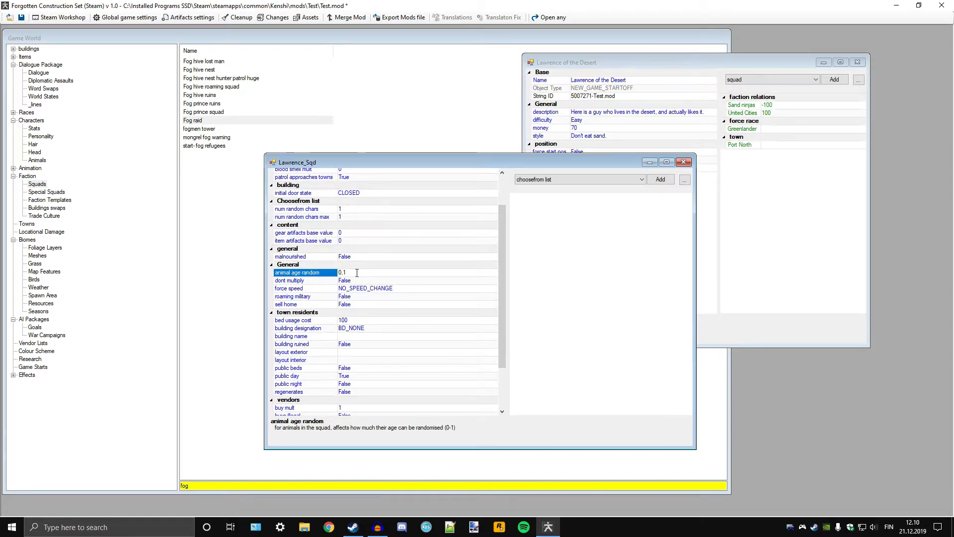
scroll(413, 301, down, 3)
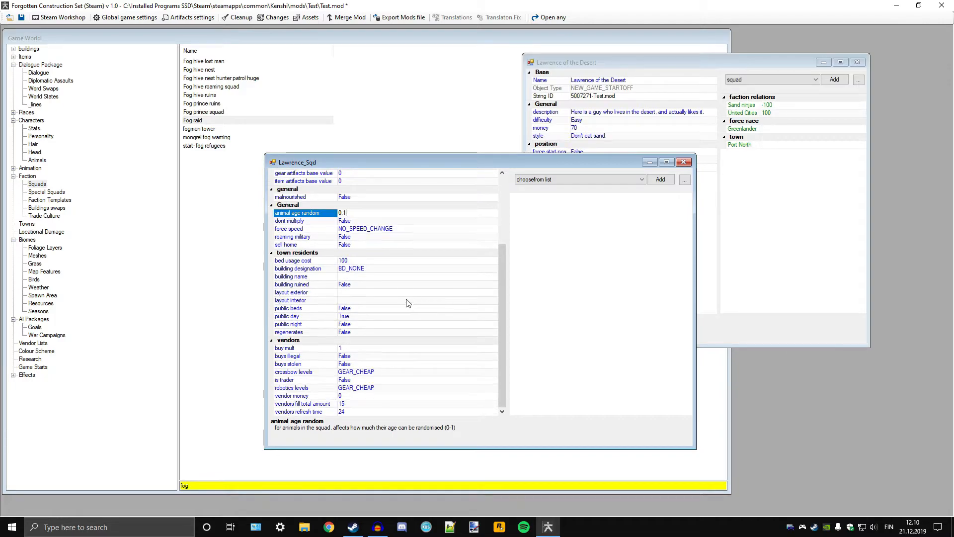
click(361, 221)
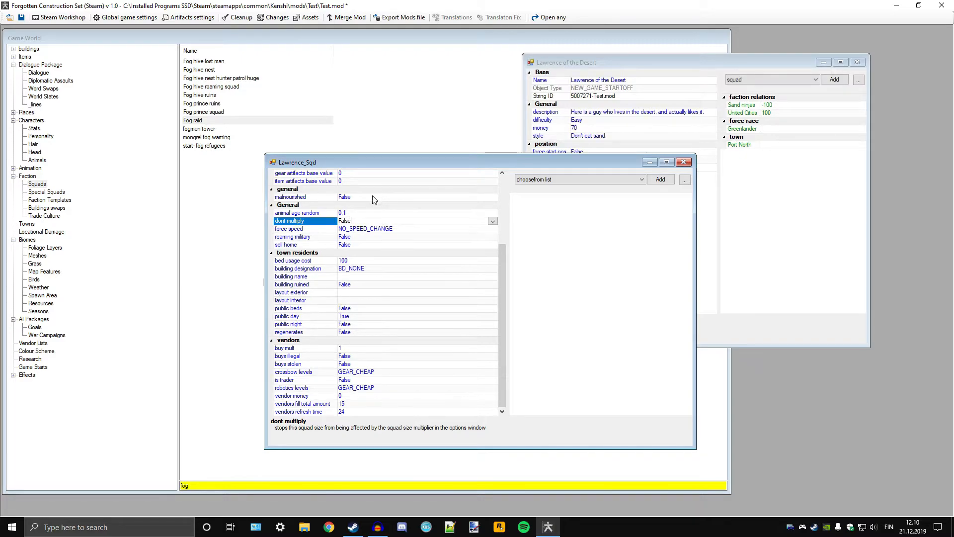
Step: Check the force speed options and the description of roaming military in Lawrence_Sqd
click(375, 230)
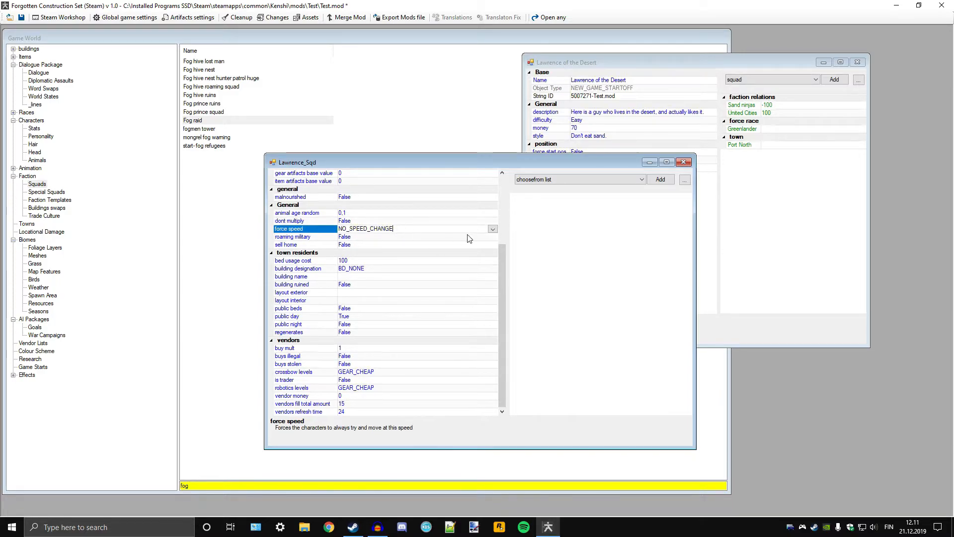
click(493, 229)
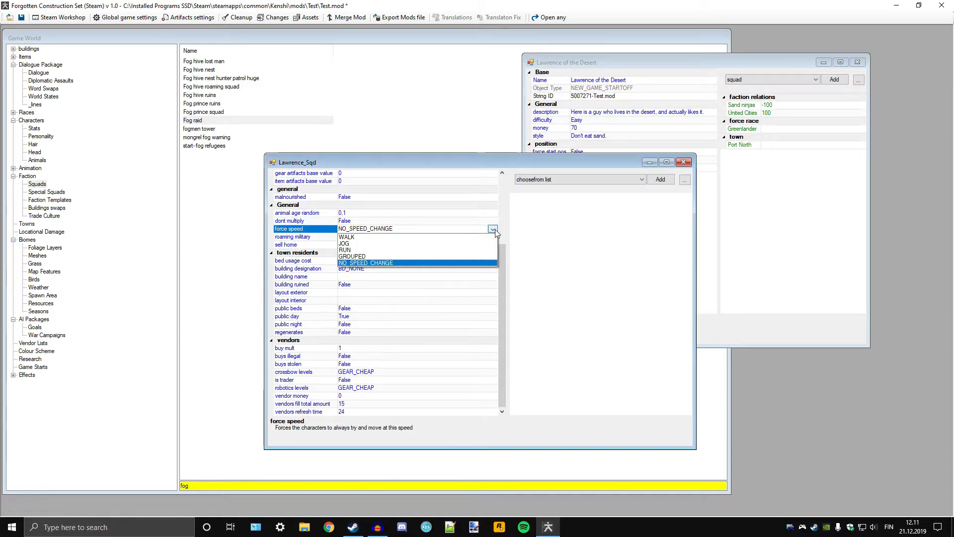
click(544, 234)
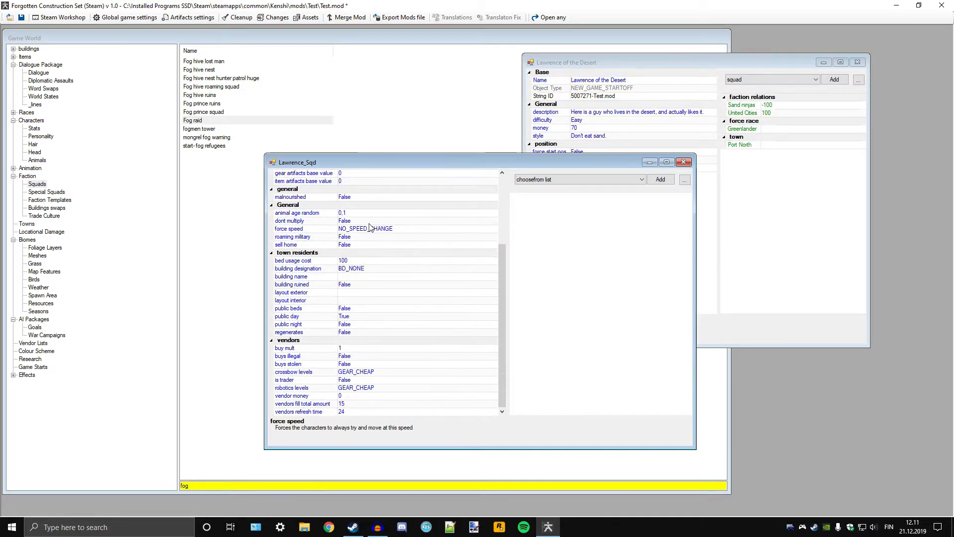
click(407, 231)
click(492, 230)
click(446, 240)
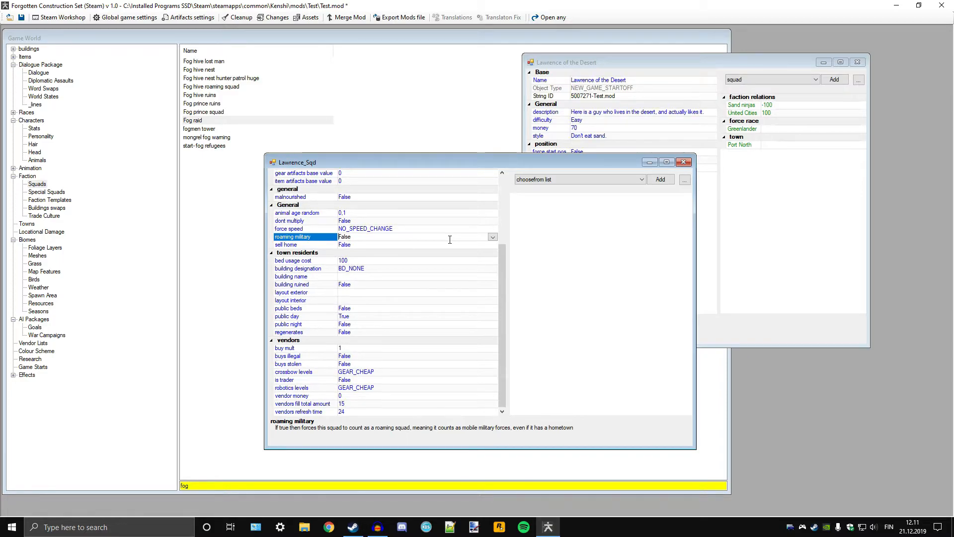
Step: Check the descriptions of sell home, bed usage cost and building designation in Lawrence_Sqd
click(445, 245)
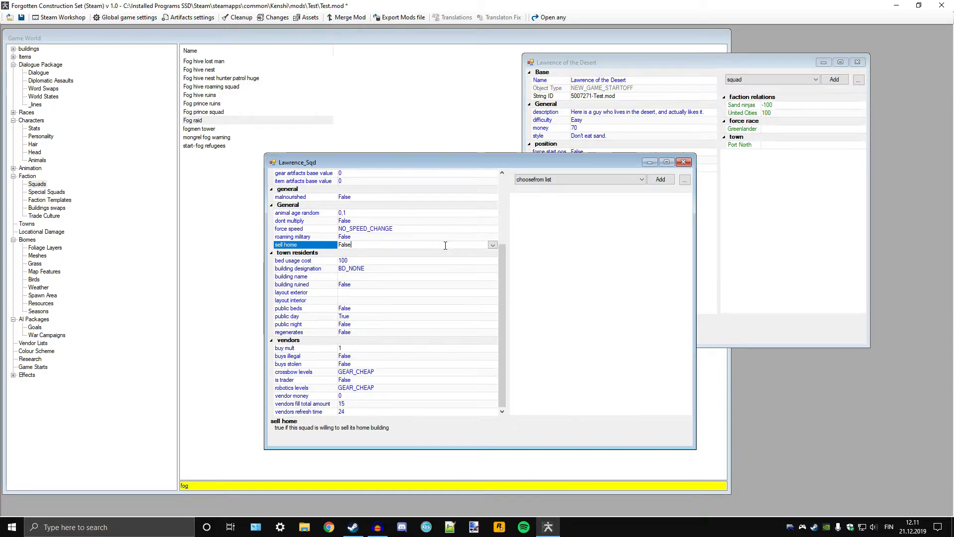
click(362, 261)
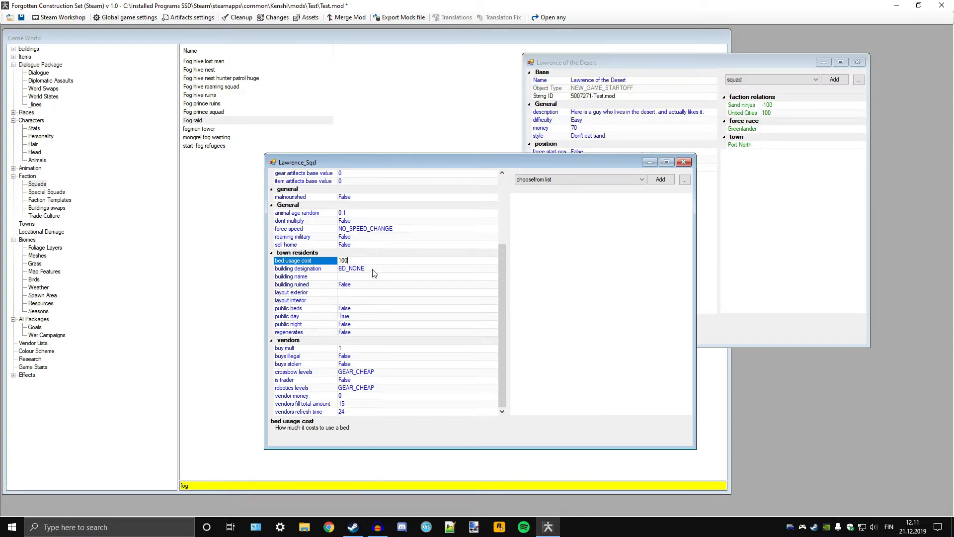
click(373, 270)
click(493, 270)
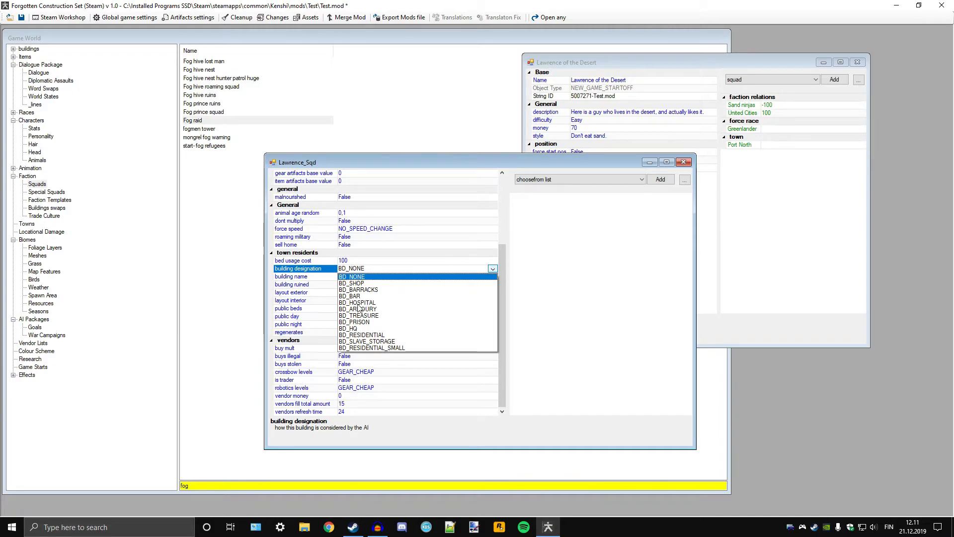
click(546, 273)
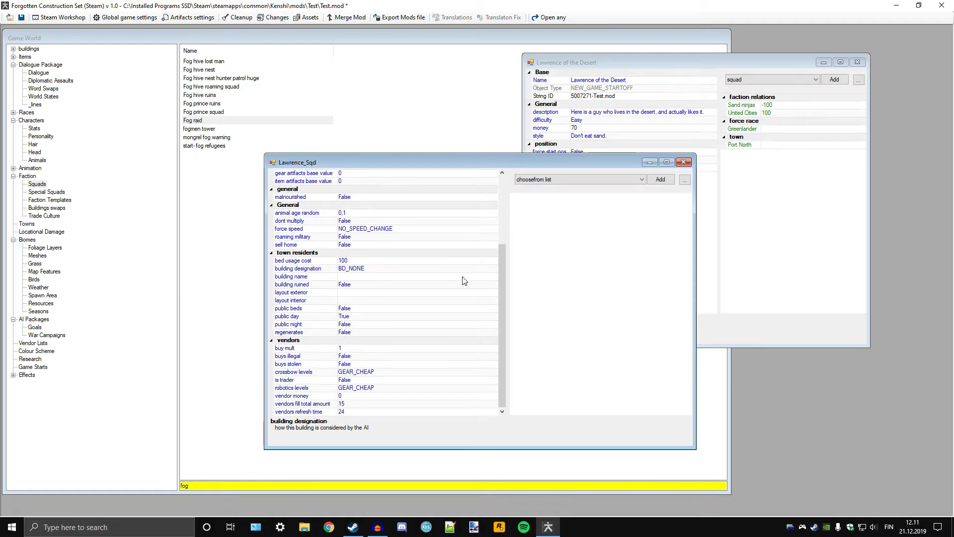
Step: Look through the building designation options in Lawrence_Sqd and finish with BD_NONE selected
click(415, 268)
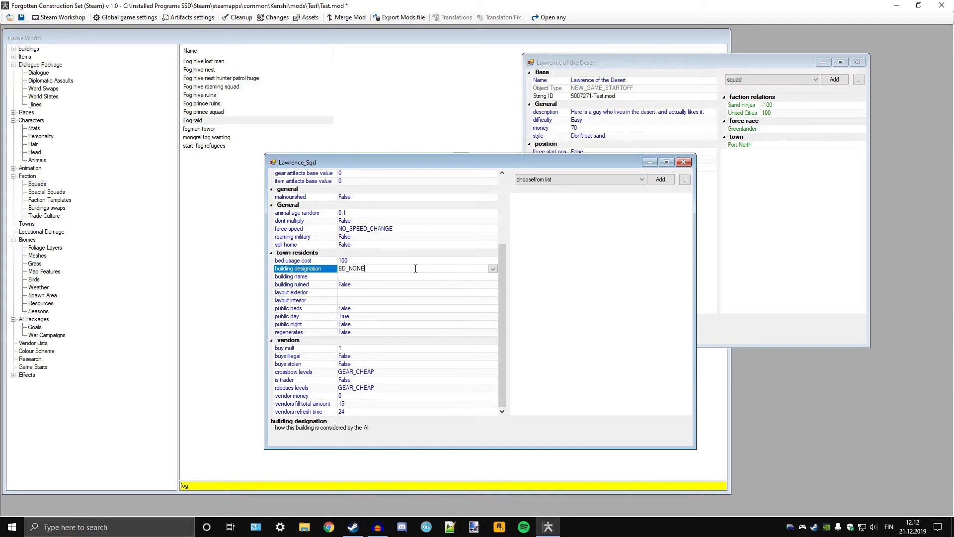
click(492, 268)
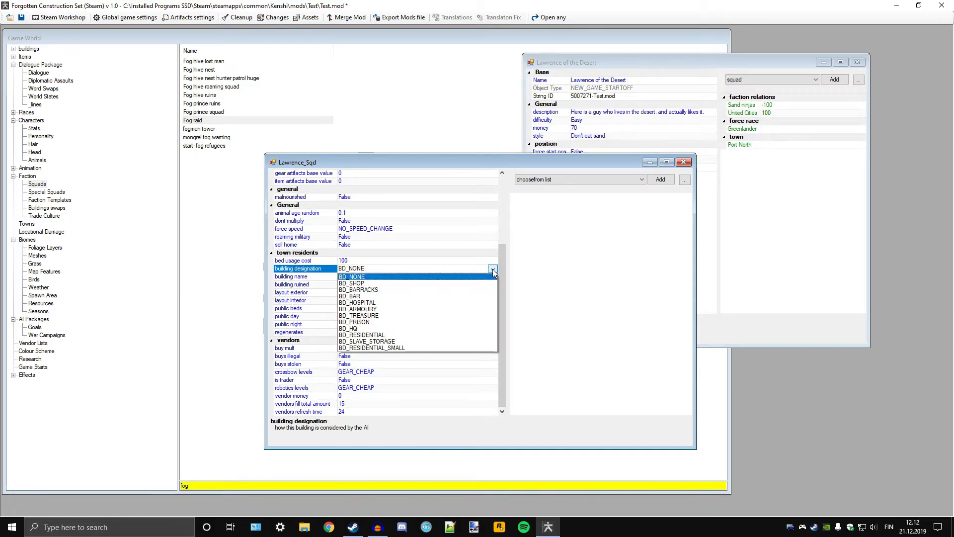
click(494, 269)
click(493, 269)
click(533, 279)
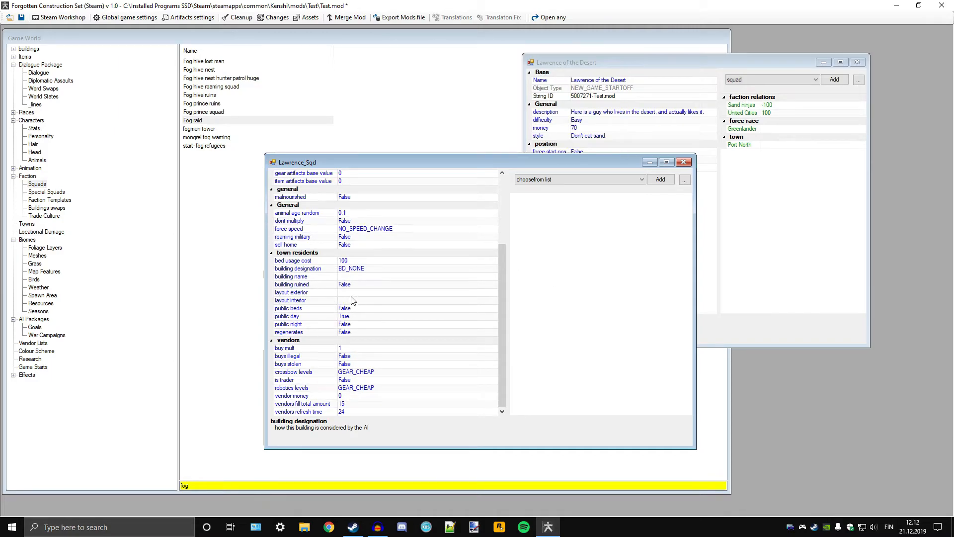
click(497, 268)
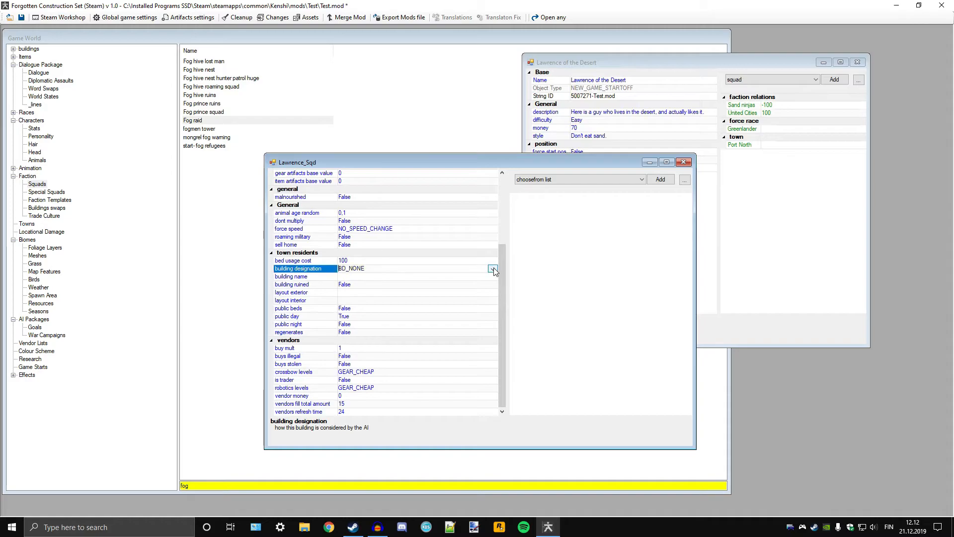
click(493, 268)
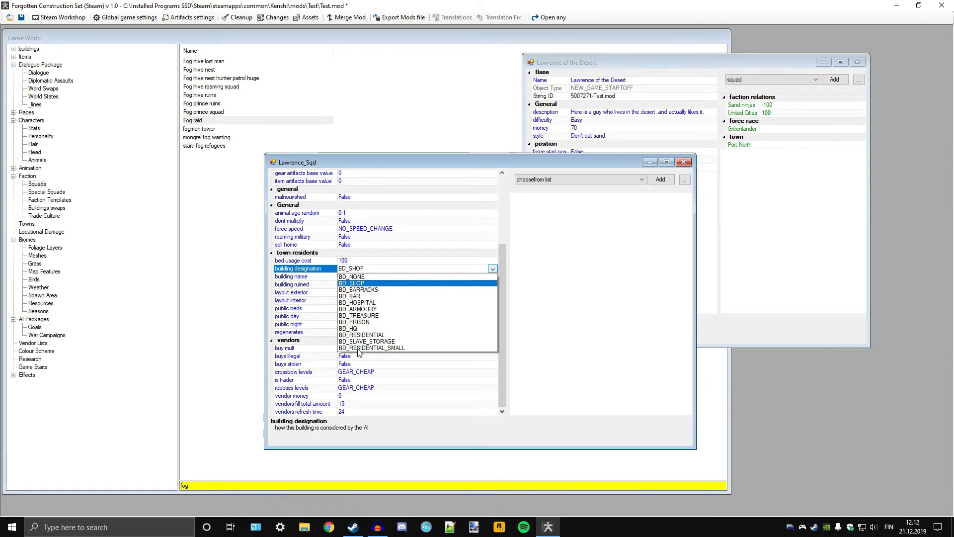
click(542, 268)
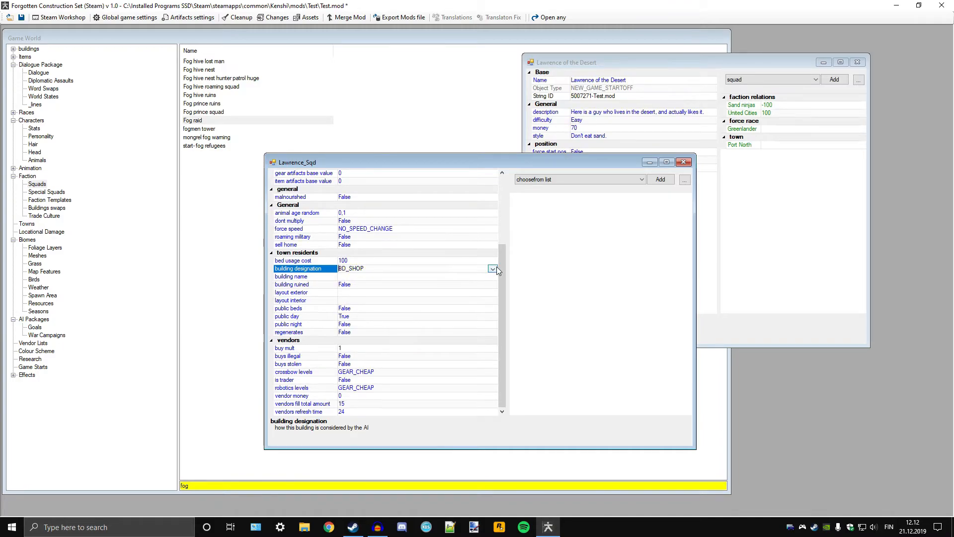
click(493, 269)
click(378, 276)
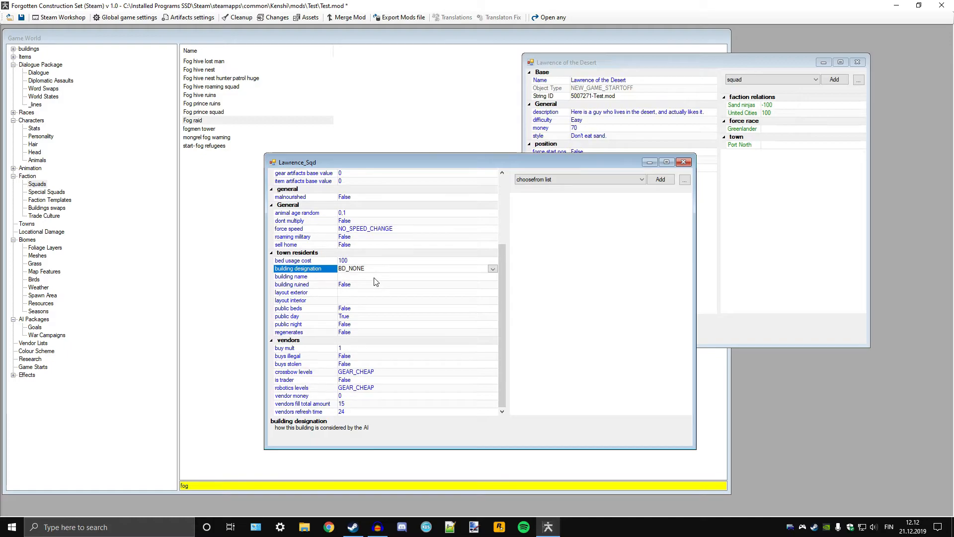
Step: Check the descriptions of building name, building ruined, public beds, public day, public night and regenerates in Lawrence_Sqd
click(375, 278)
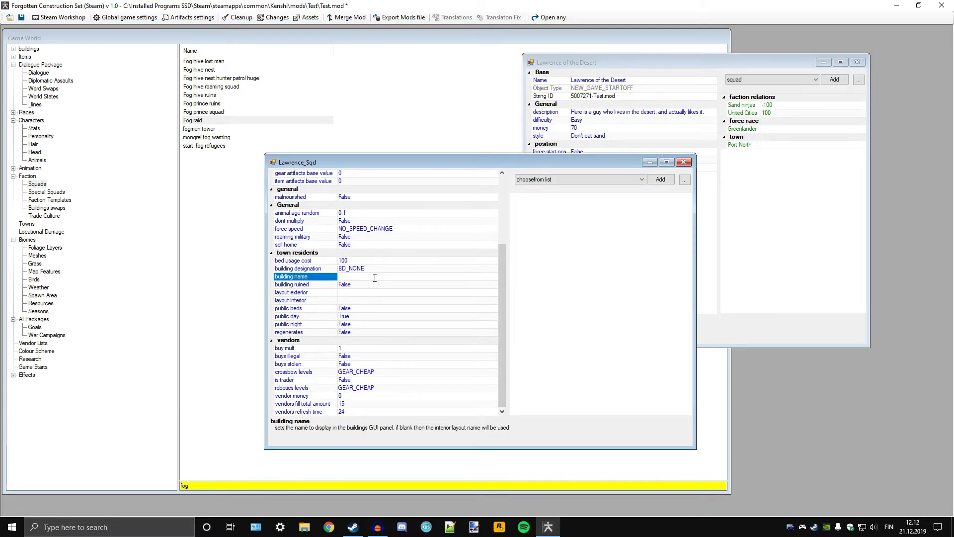
click(350, 285)
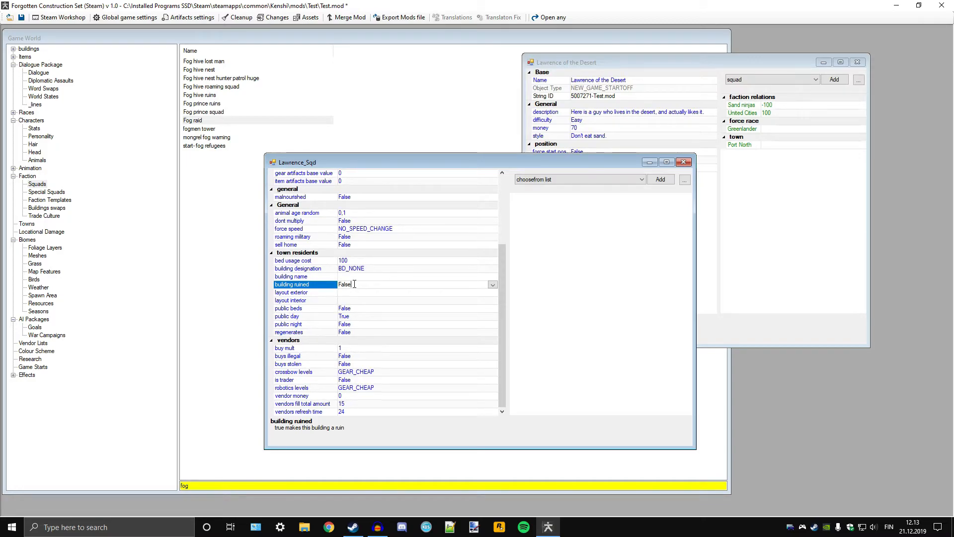
click(358, 309)
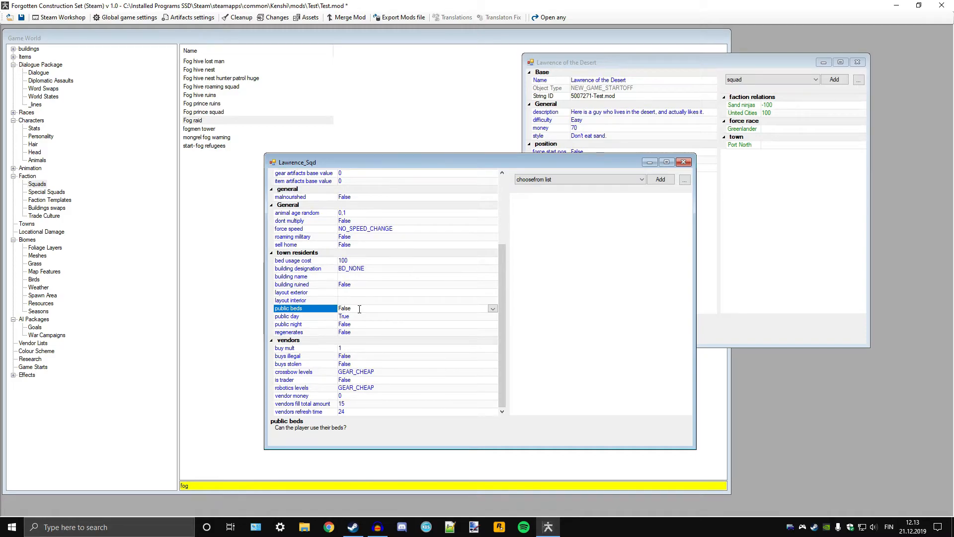
click(354, 317)
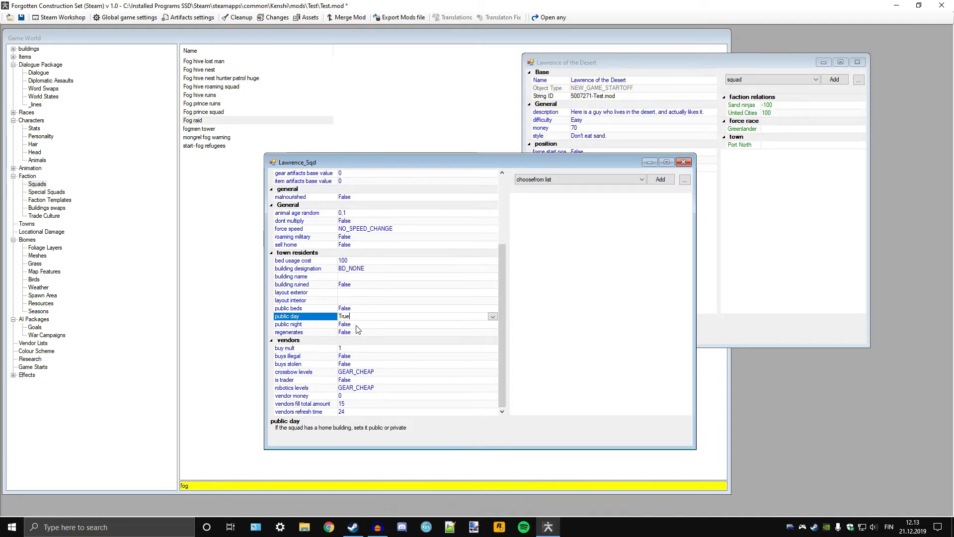
click(357, 324)
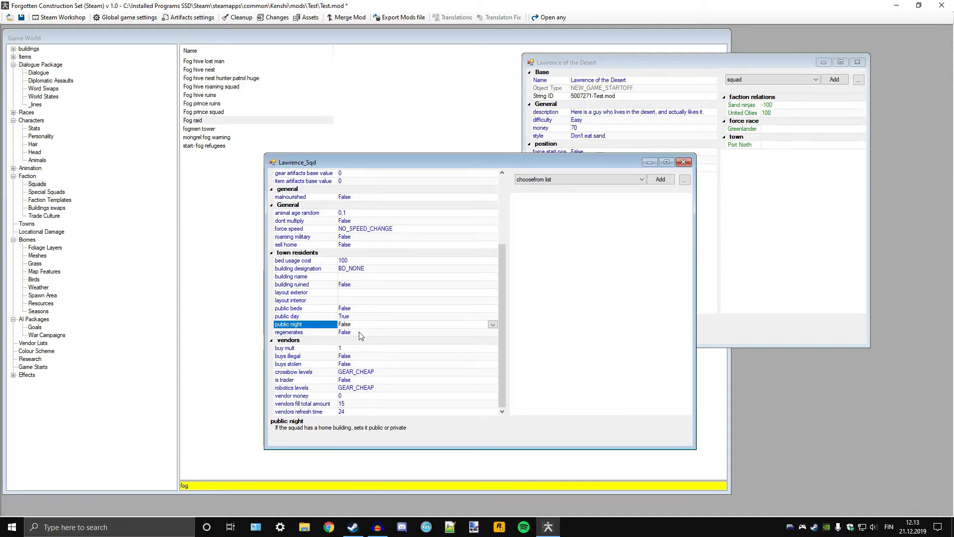
click(360, 332)
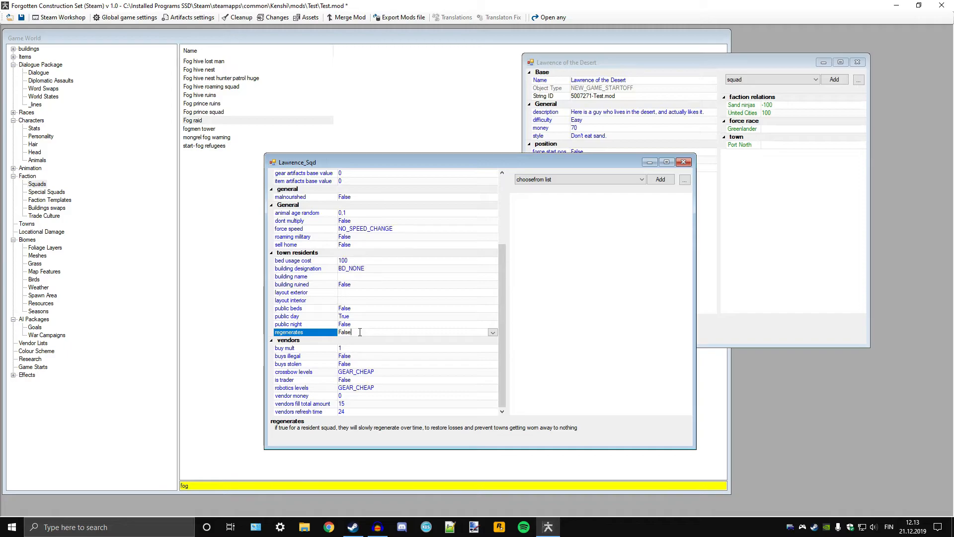
Step: Check the descriptions of buy mult, buys illegal and buys stolen among the vendor properties of Lawrence_Sqd
click(355, 348)
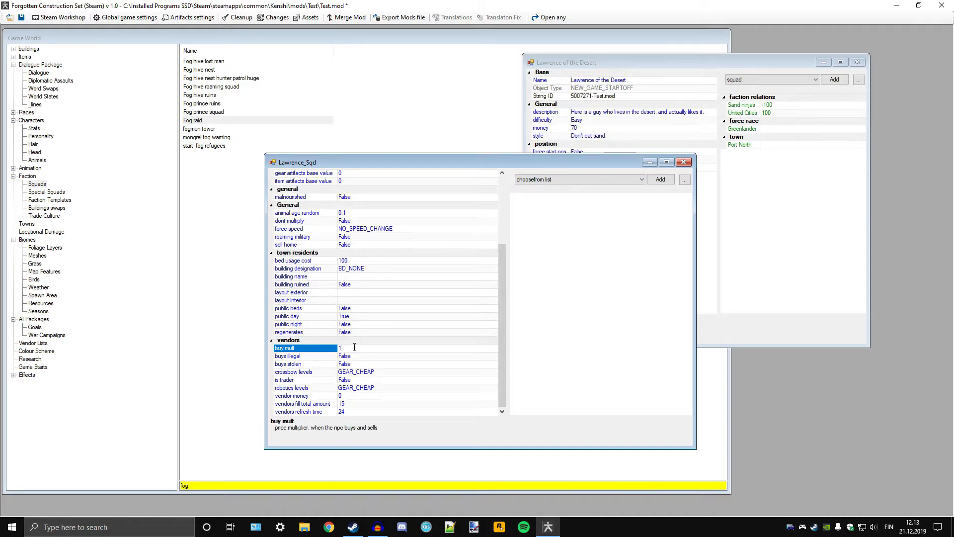
key(Up)
key(Down)
click(360, 356)
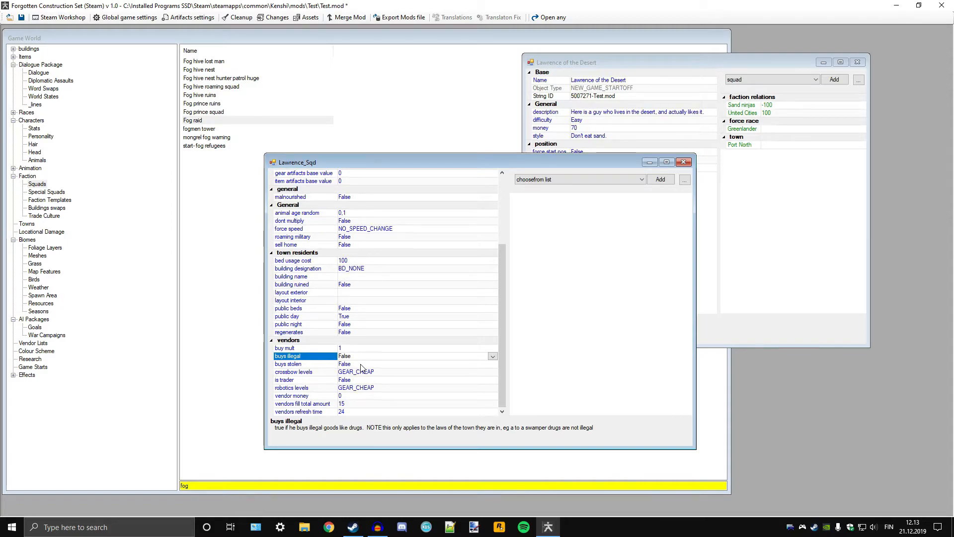
click(362, 364)
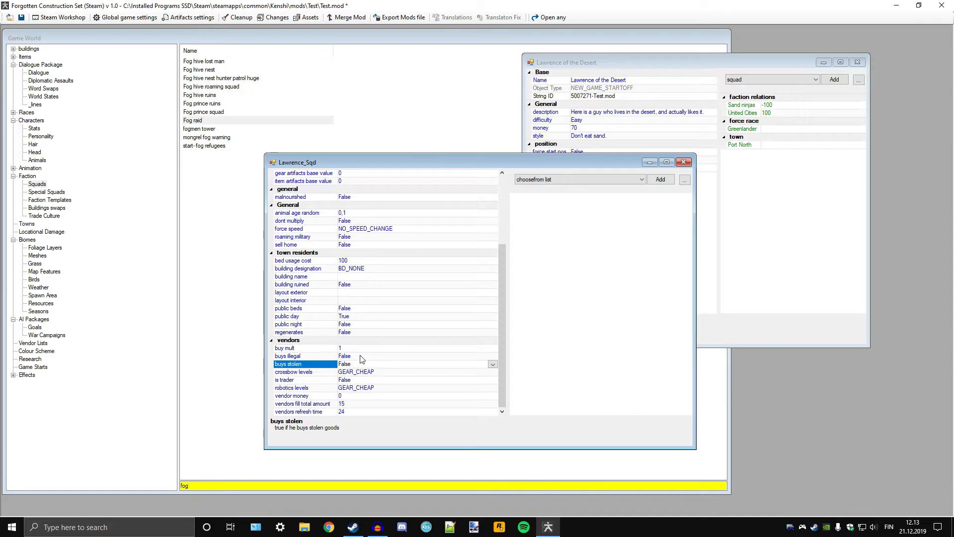
Step: Check the crossbow levels options and the descriptions of is trader, robotics levels, vendor money and vendors fill total amount
click(383, 374)
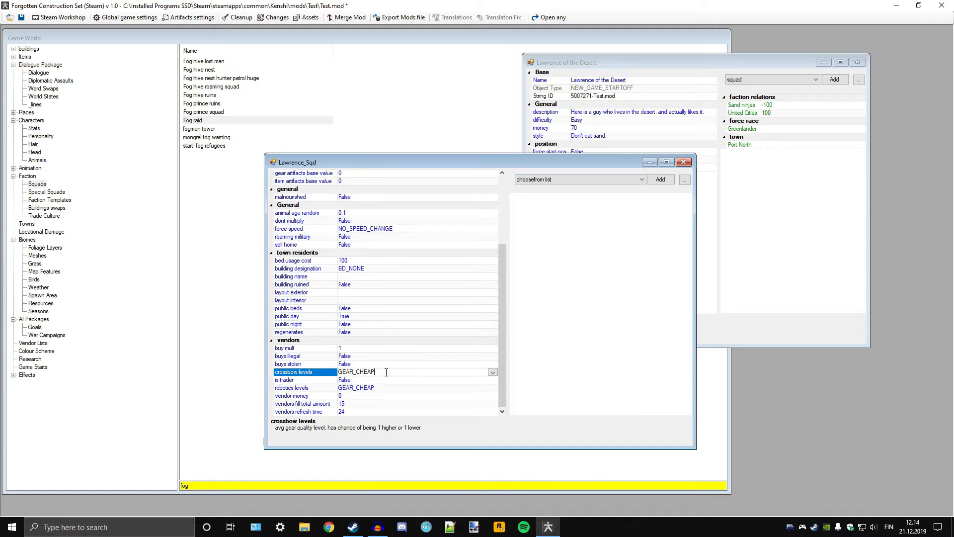
click(492, 372)
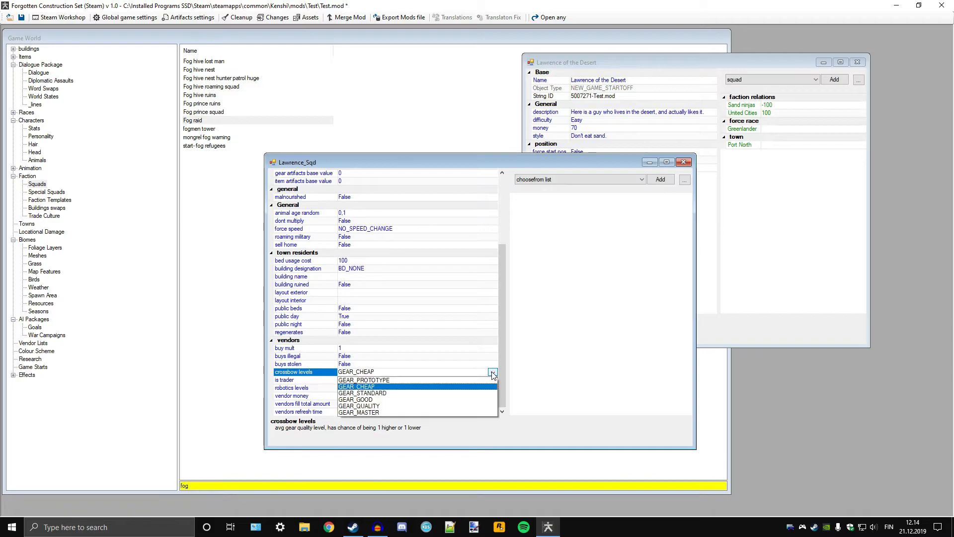
click(370, 386)
click(363, 379)
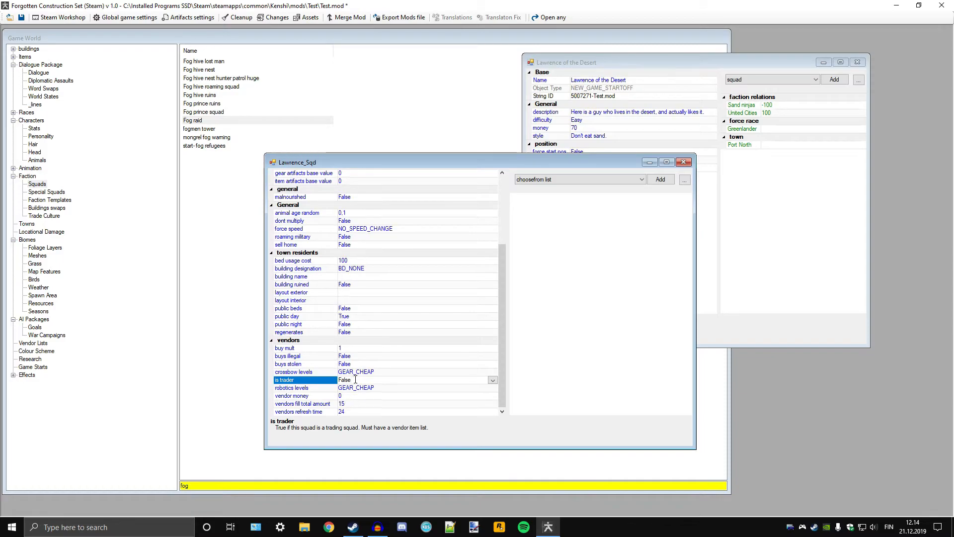
click(383, 388)
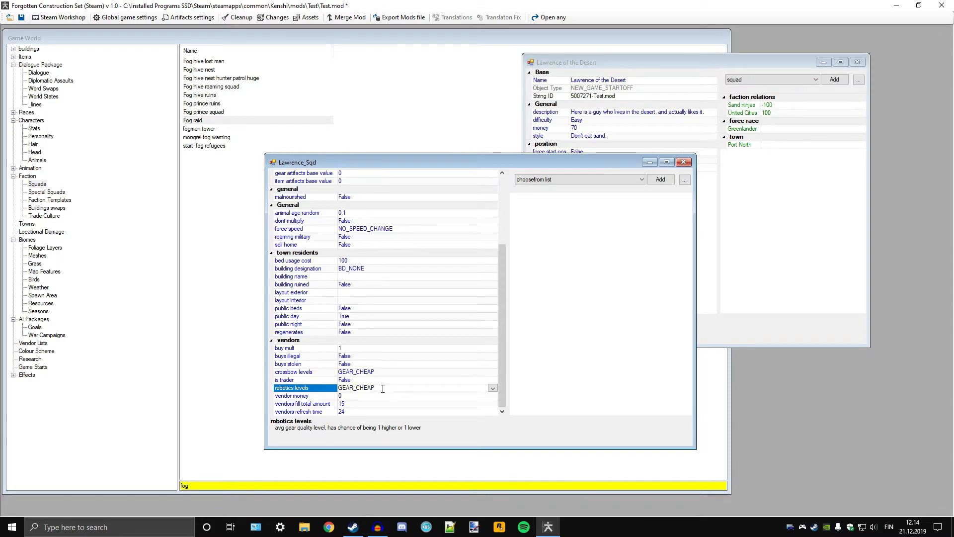
click(347, 396)
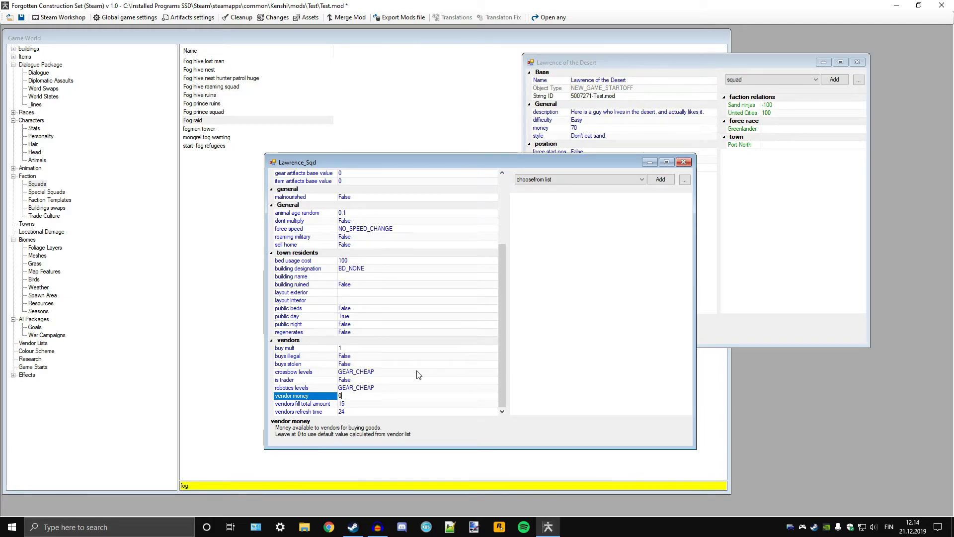
click(354, 404)
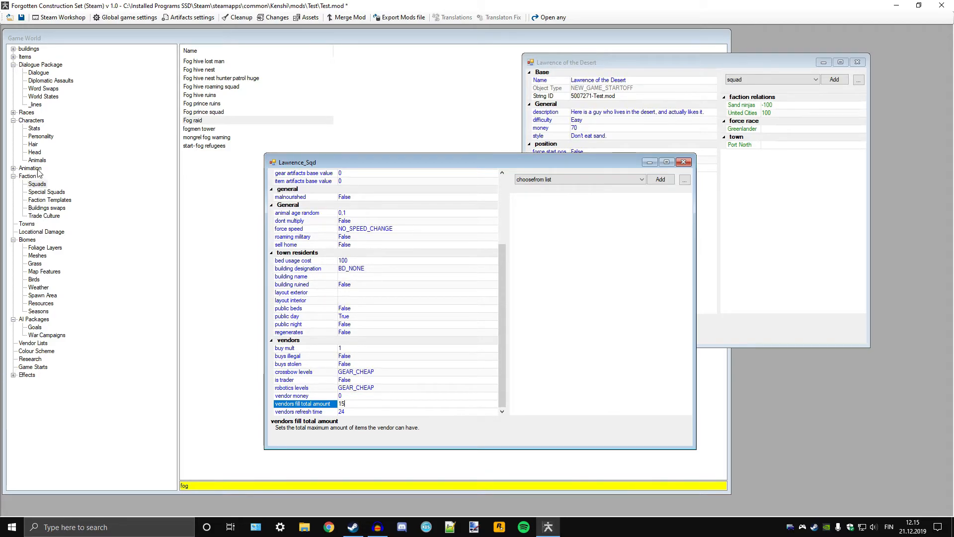
Step: Expand the Effects and Animation categories in the Game World tree
click(13, 375)
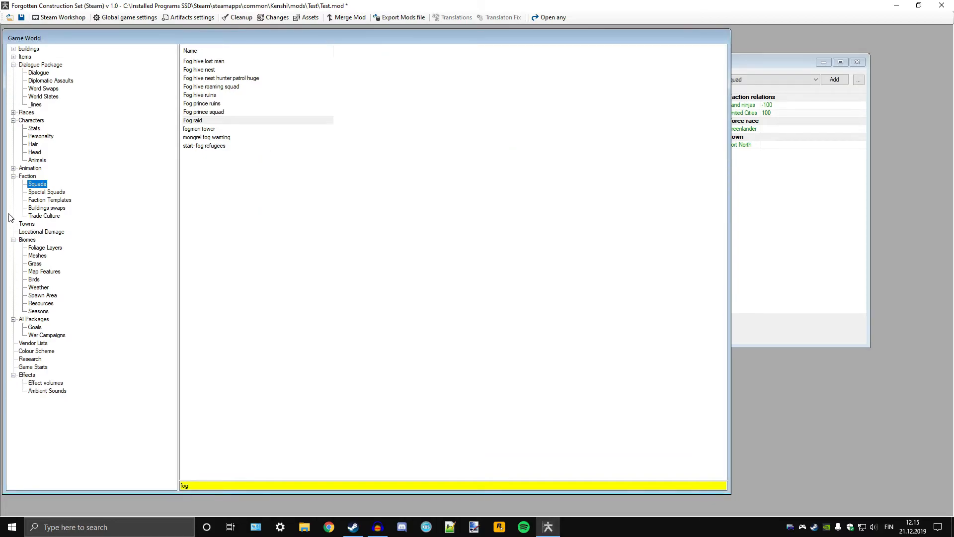
click(13, 168)
click(13, 168)
click(13, 168)
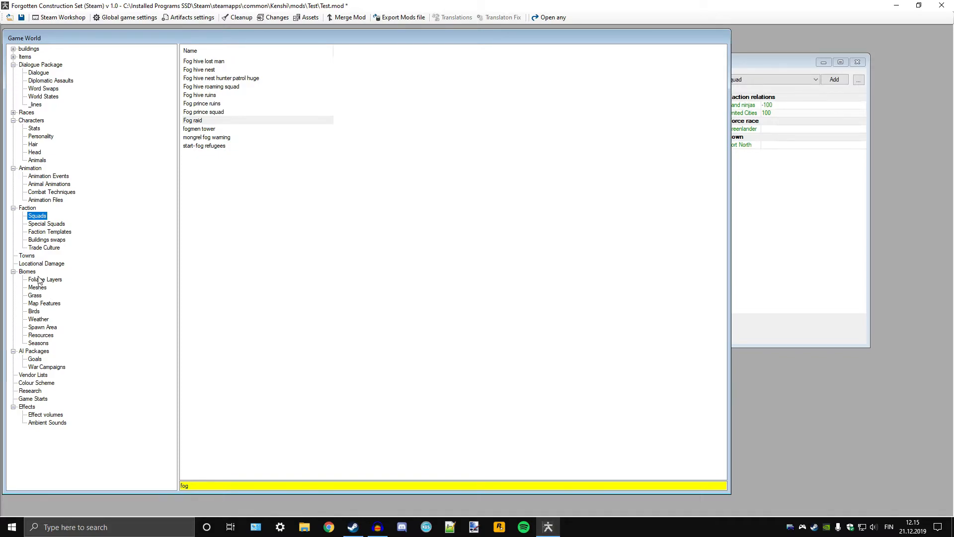
Step: Clear the fog filter while viewing Trade Culture and list all the Vendor Lists
click(43, 248)
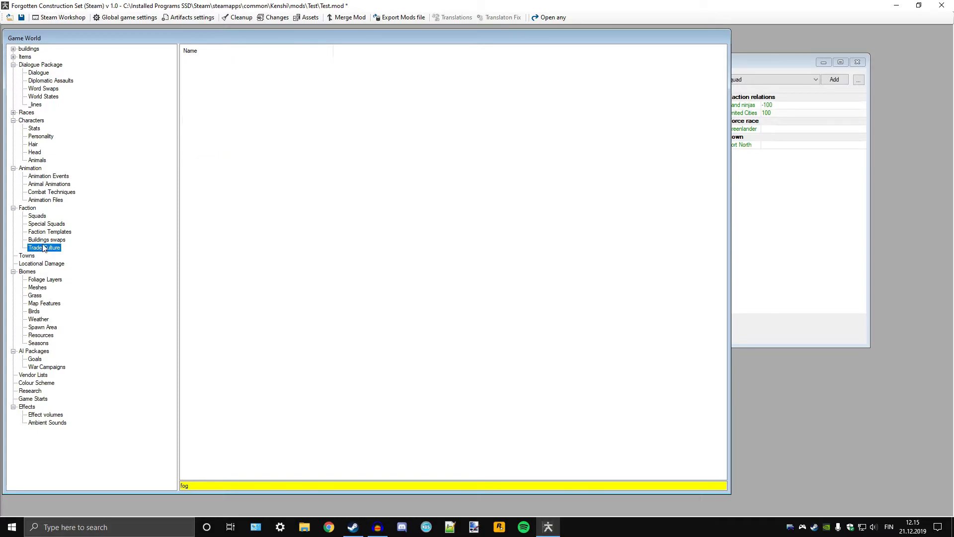
double_click(191, 486)
key(BackSpace)
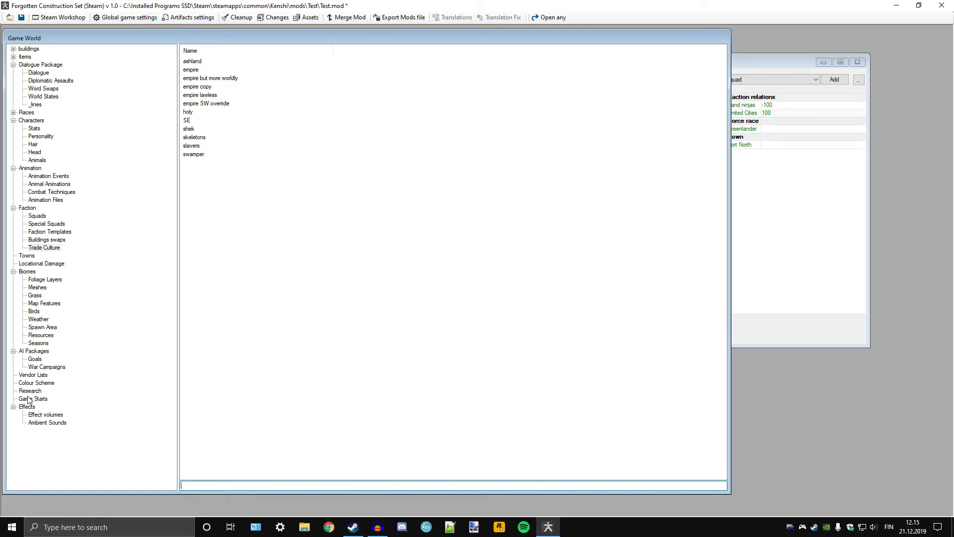
click(33, 375)
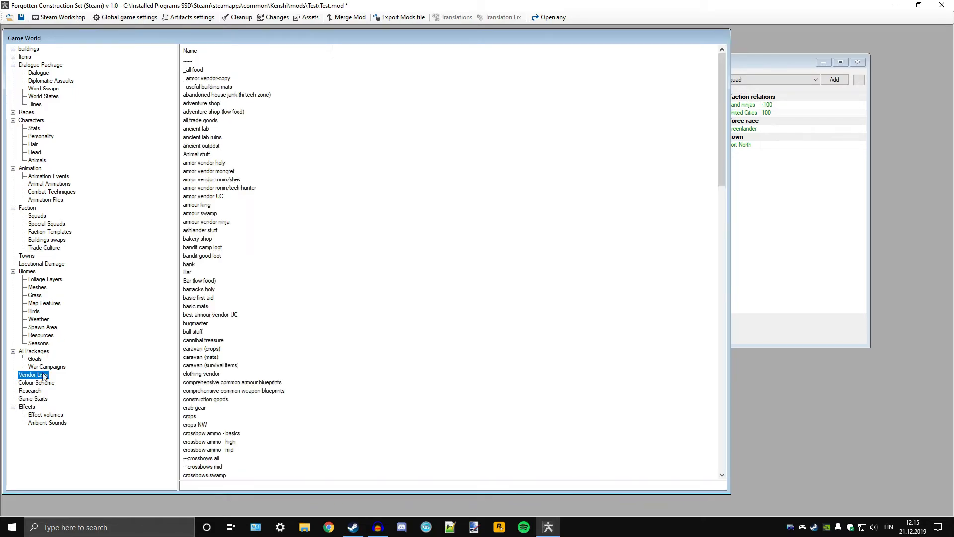
Step: Rearrange the windows so Lawrence_Sqd lies in front of Game World with the names of the vendor lists uncovered
click(792, 70)
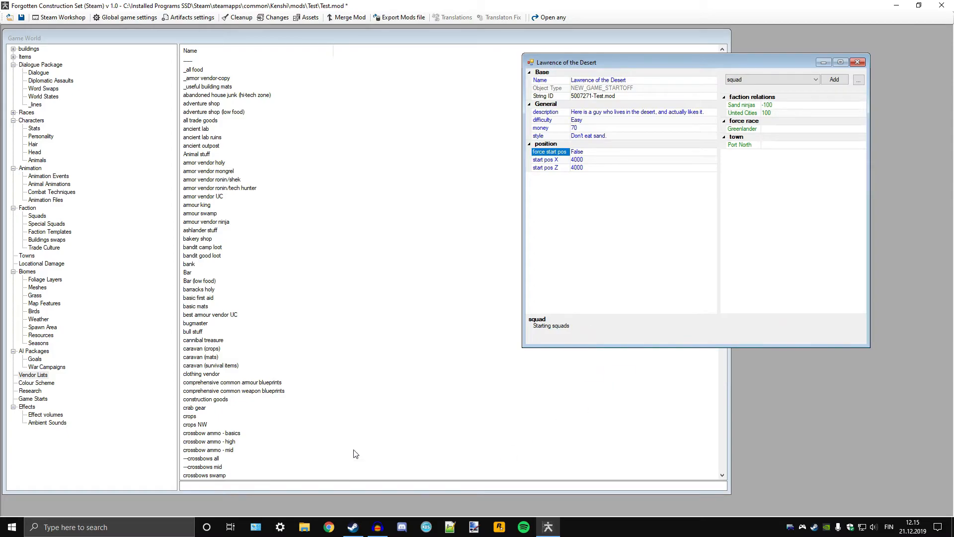
drag(348, 37, 343, 372)
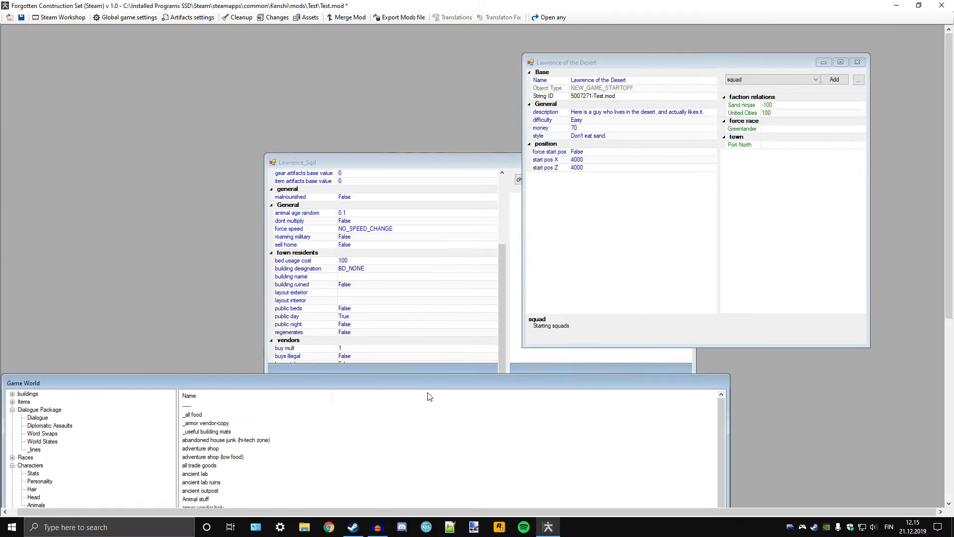
drag(423, 384, 420, 339)
drag(409, 164, 588, 128)
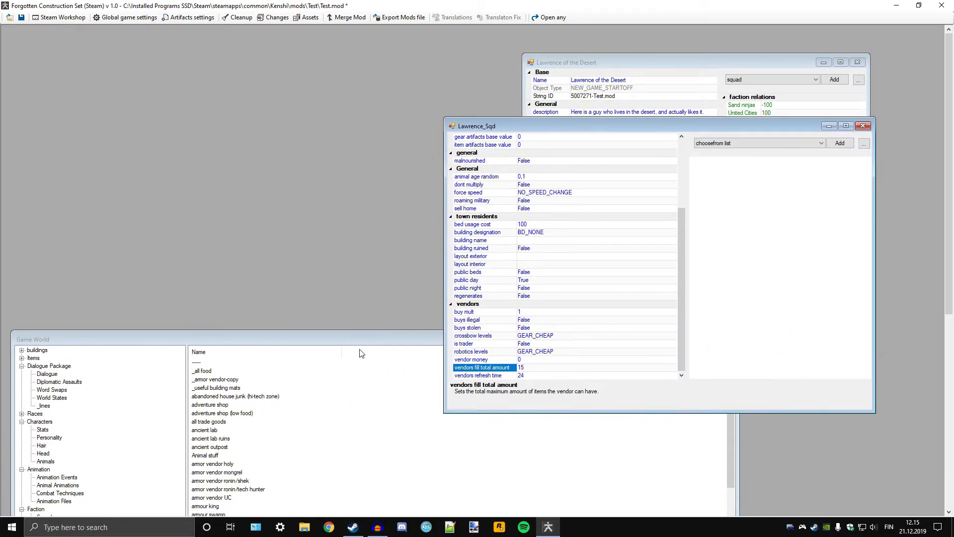
click(360, 331)
drag(364, 336, 360, 42)
click(773, 129)
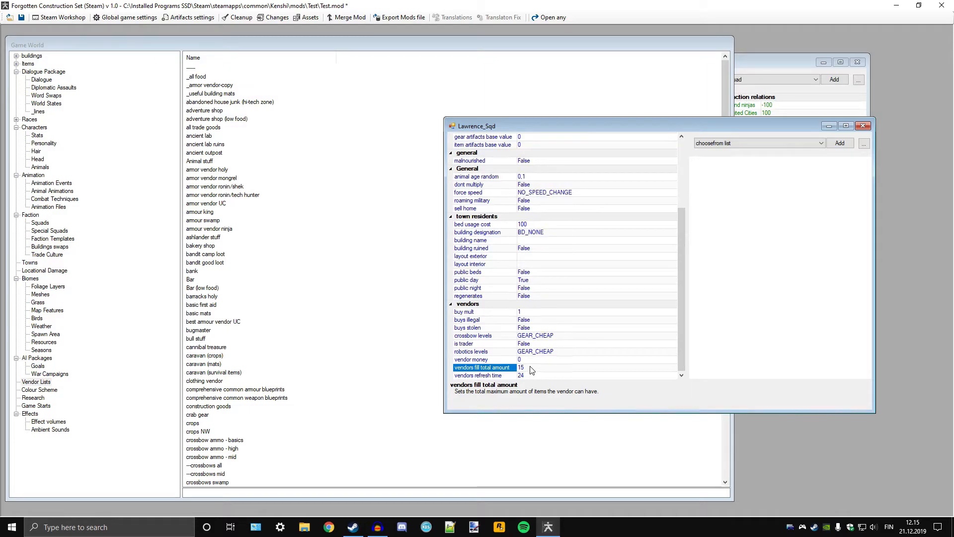
Step: Check the vendors refresh time description, then reposition the Lawrence_Sqd window and look over its properties
click(531, 375)
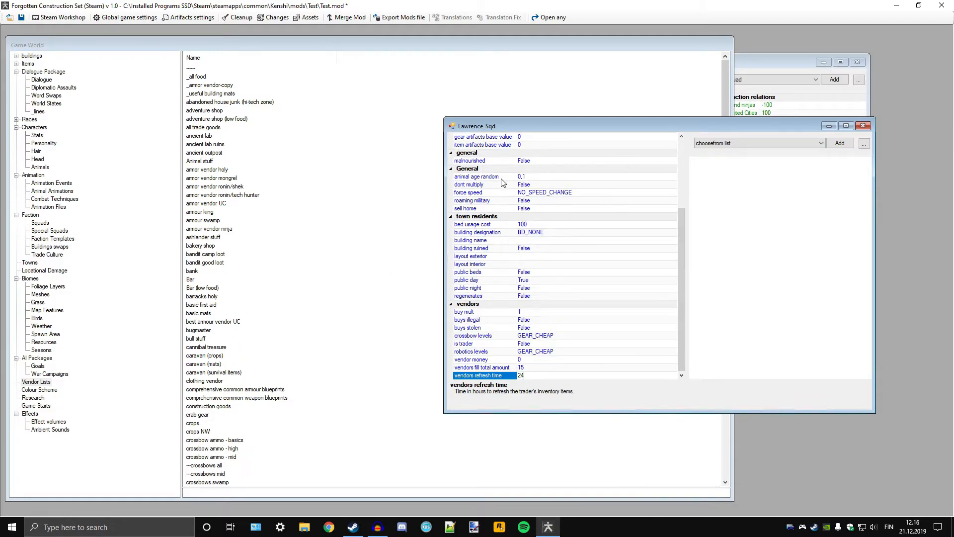
drag(766, 128, 615, 150)
scroll(531, 308, up, 5)
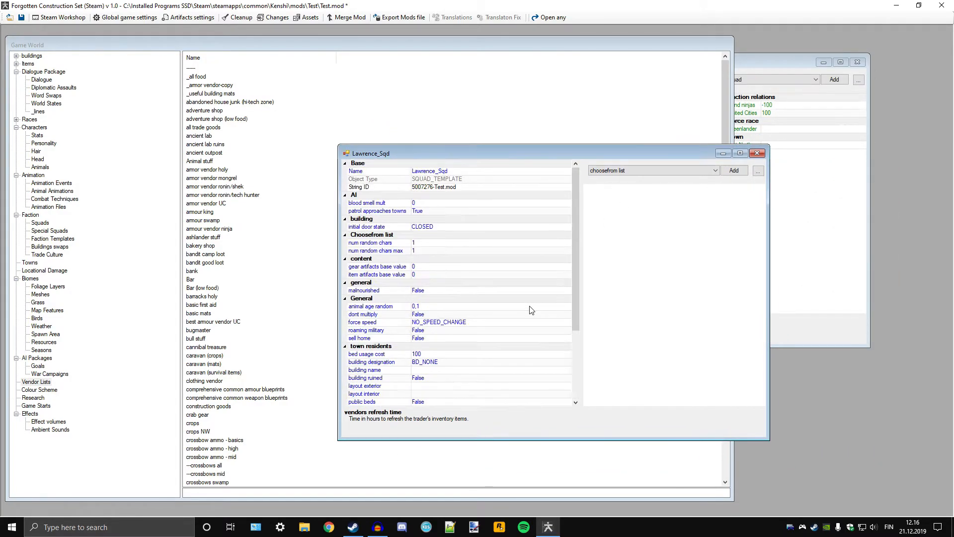
scroll(518, 304, down, 5)
scroll(518, 311, up, 5)
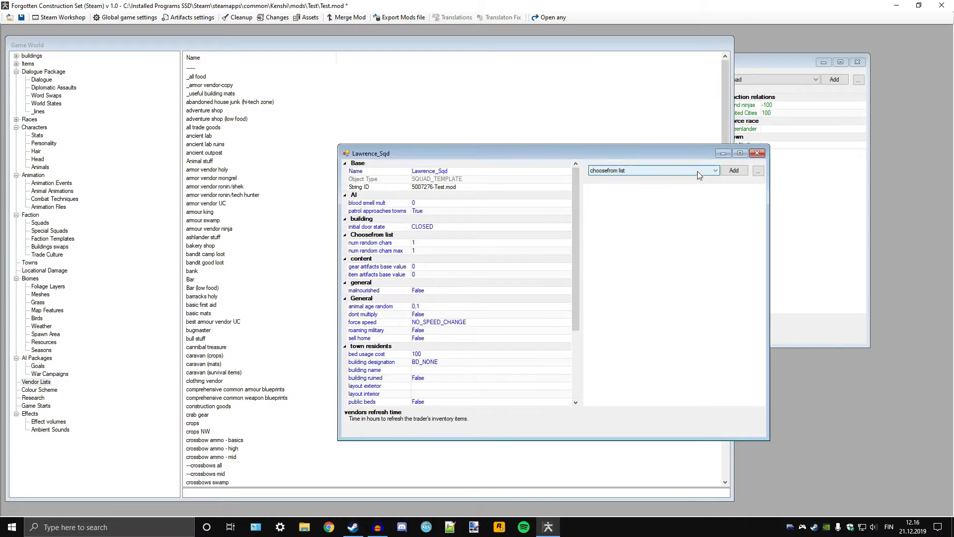
Step: Check the available generation info references and the description of the housemates reference type for Lawrence_Sqd
click(656, 172)
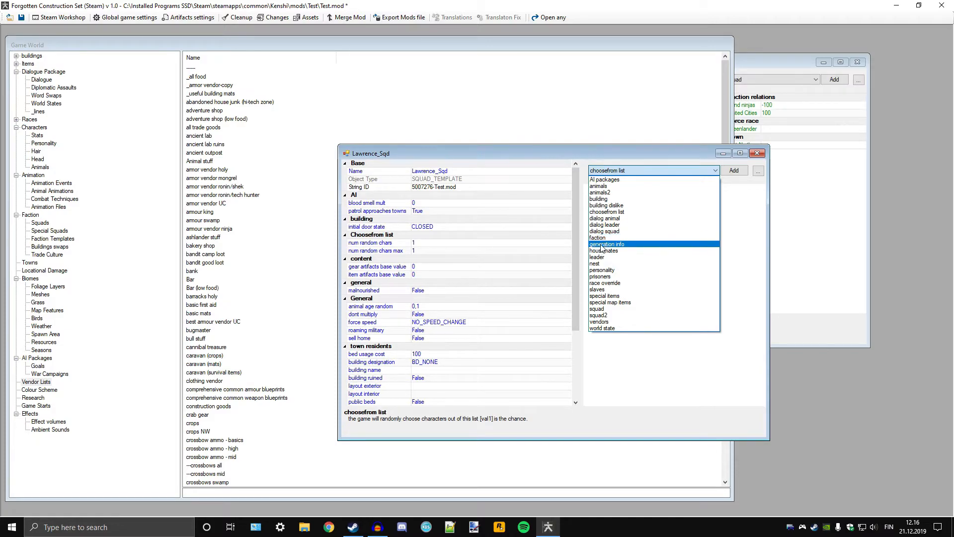
click(602, 245)
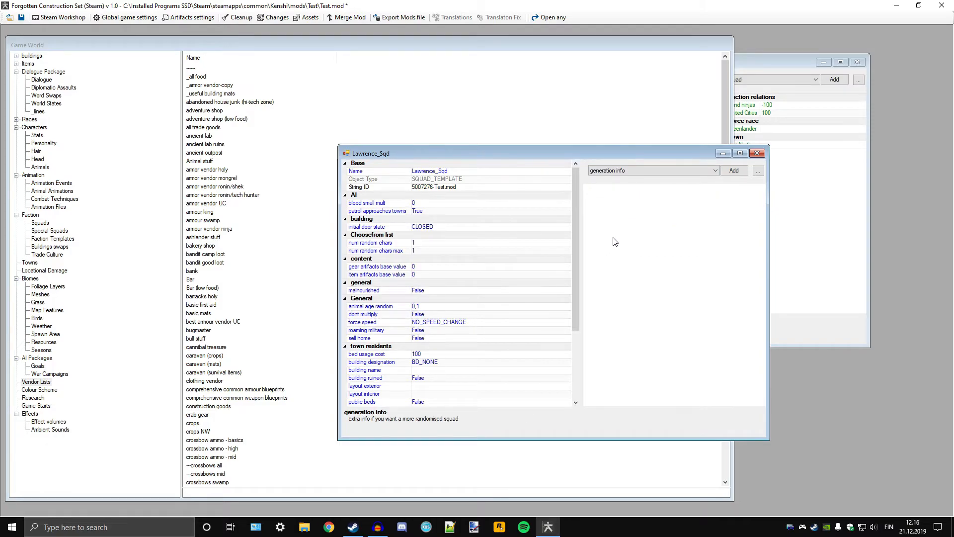
click(734, 171)
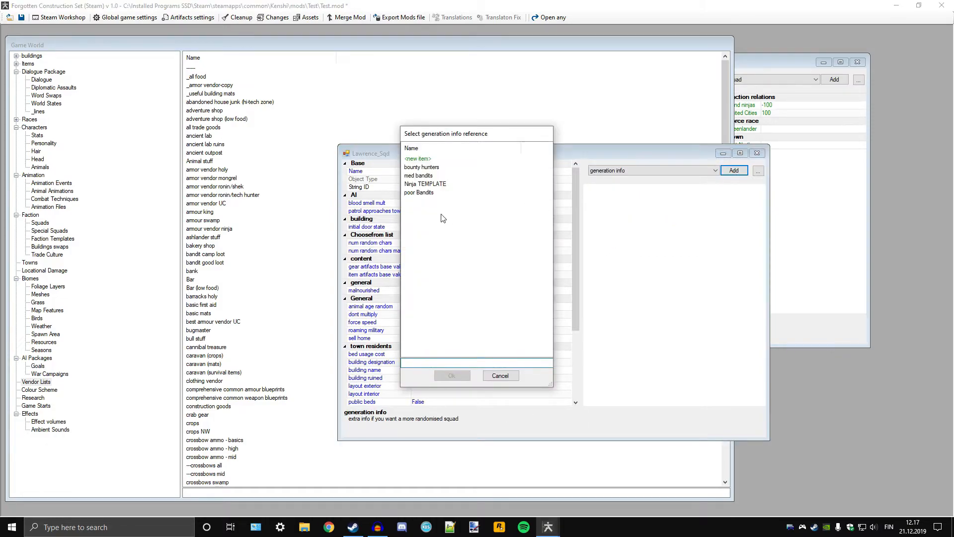
click(500, 375)
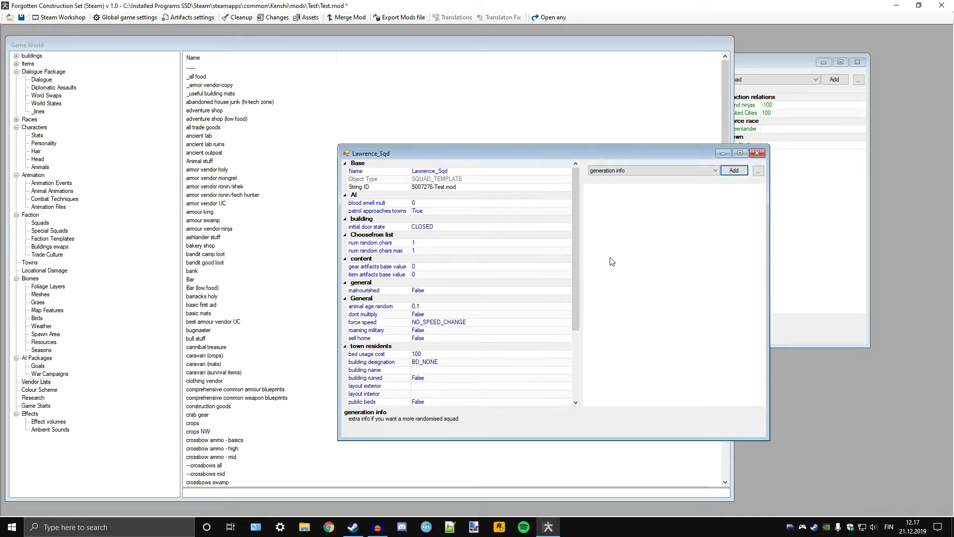
click(672, 172)
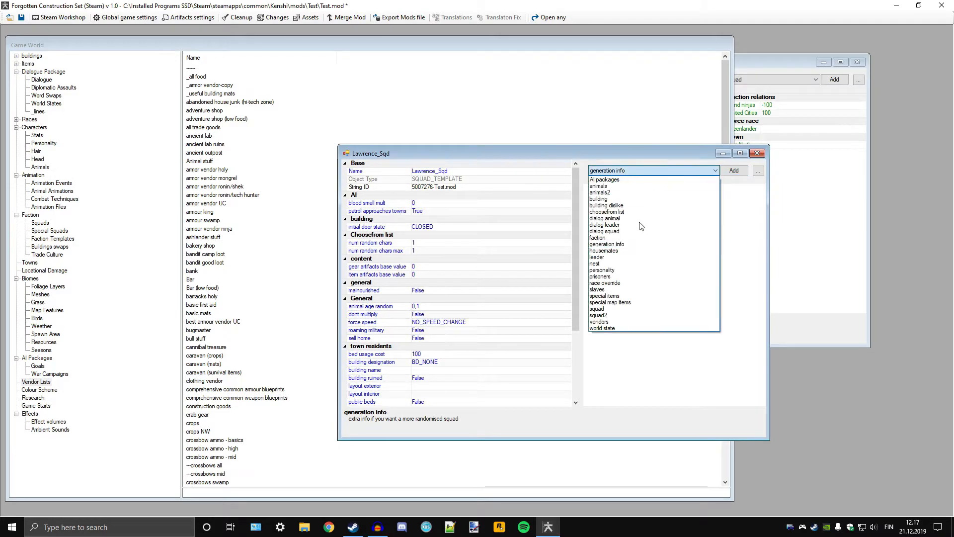
click(620, 251)
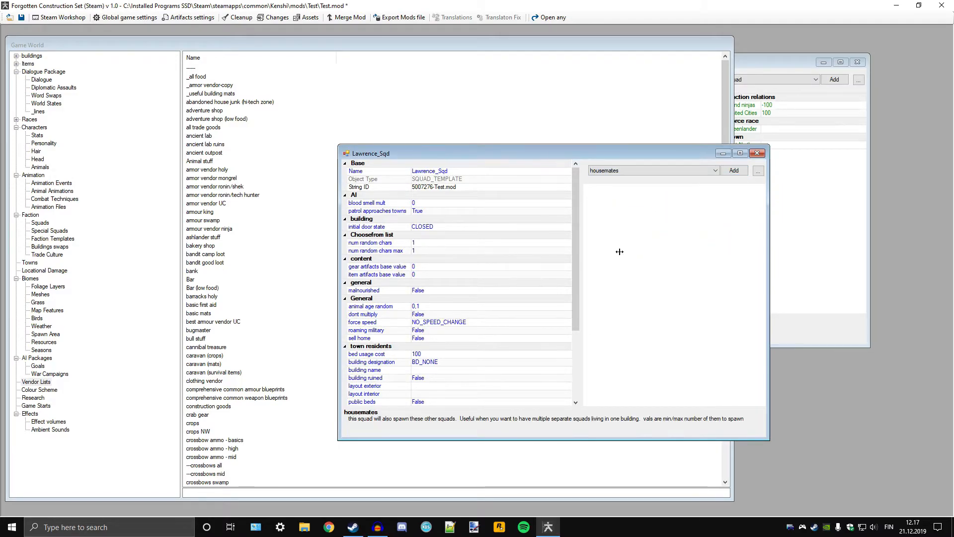
Step: Add the Lawrence character to Lawrence_Sqd as a leader reference
click(651, 171)
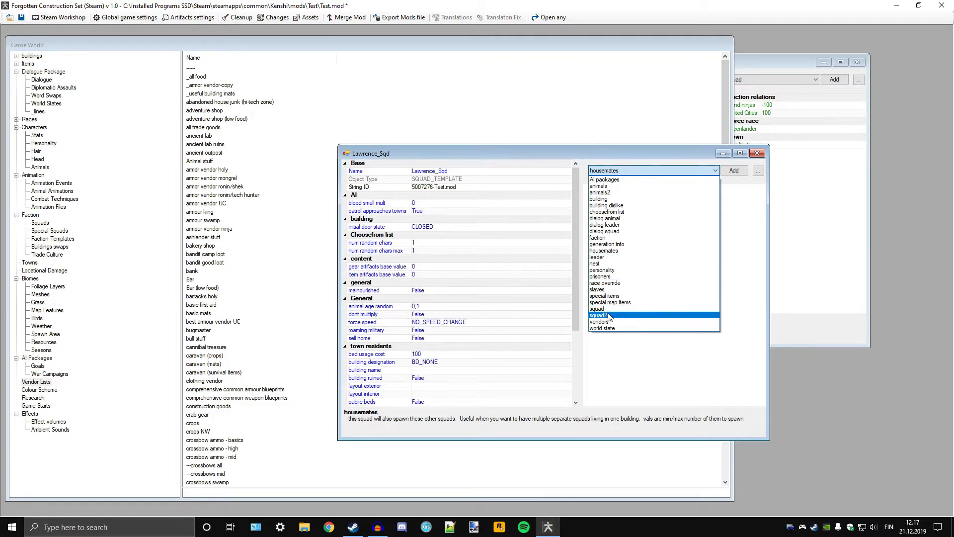
click(605, 258)
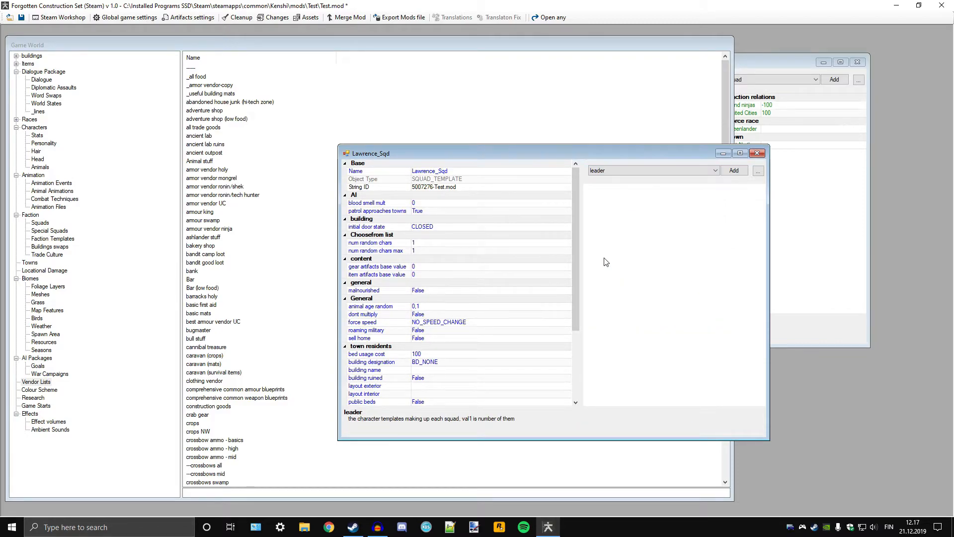
click(733, 170)
text(law)
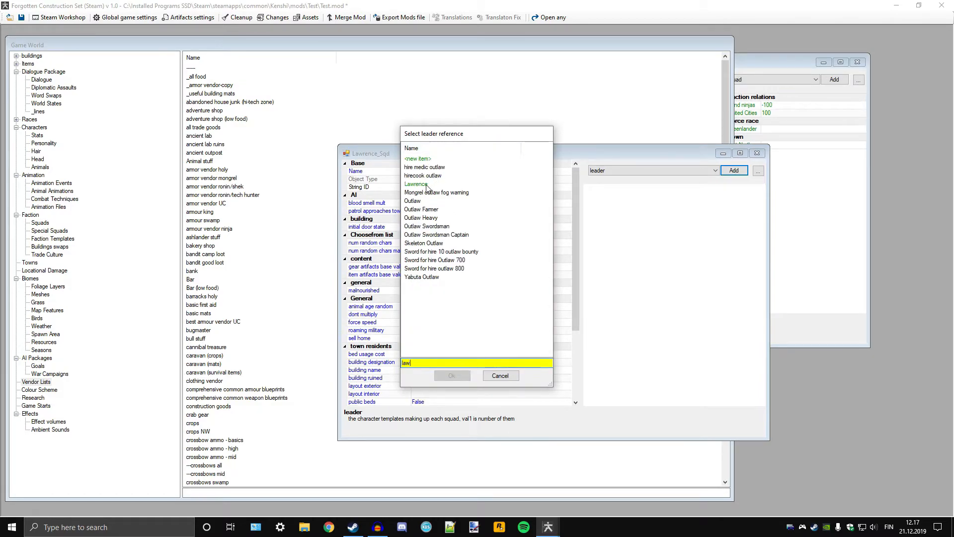
double_click(426, 184)
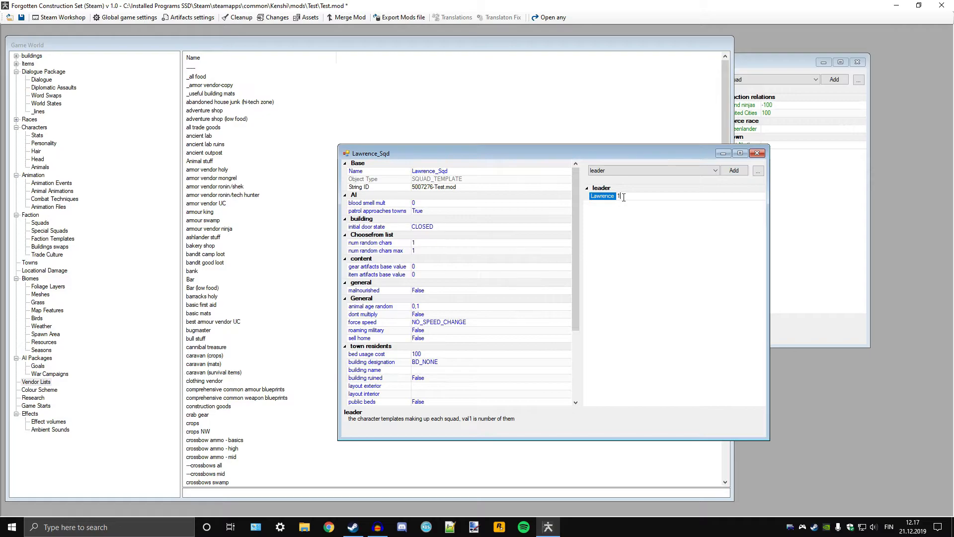
Step: Check the nest description and browse the available nest references without adding one
click(641, 169)
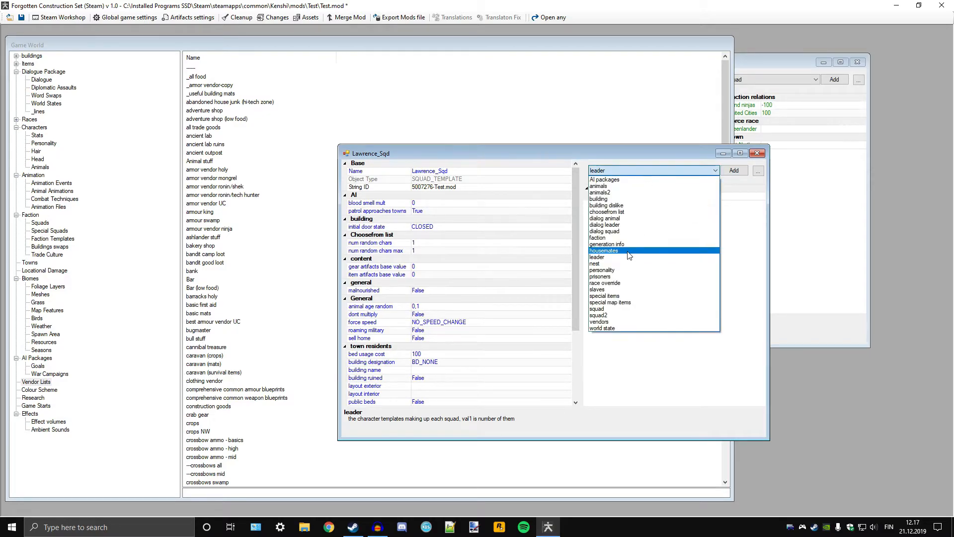
click(608, 263)
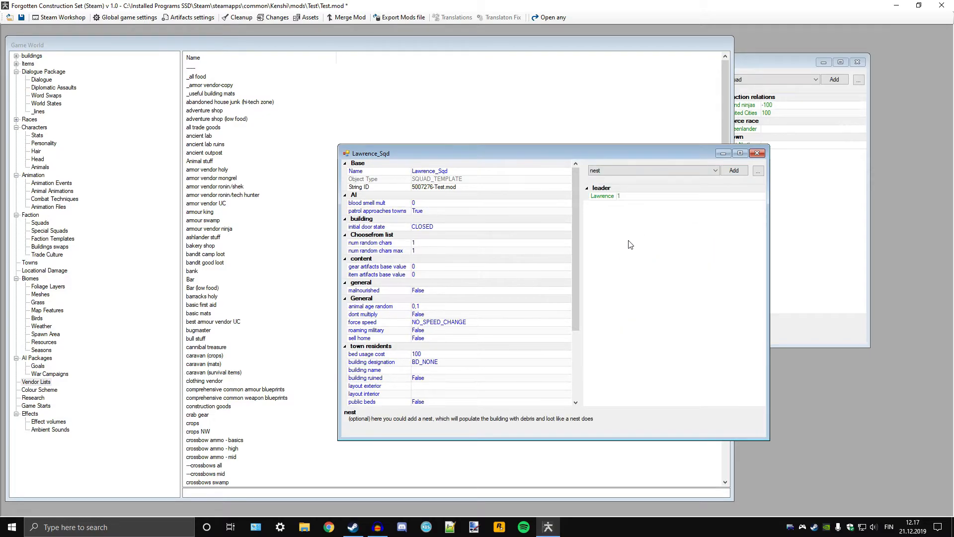
click(734, 171)
scroll(446, 255, down, 20)
scroll(446, 255, down, 10)
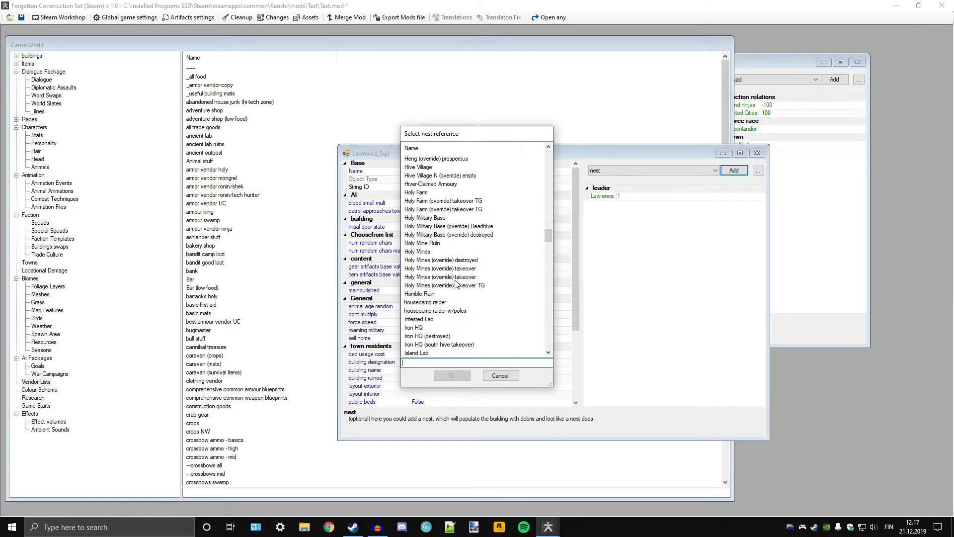
click(501, 375)
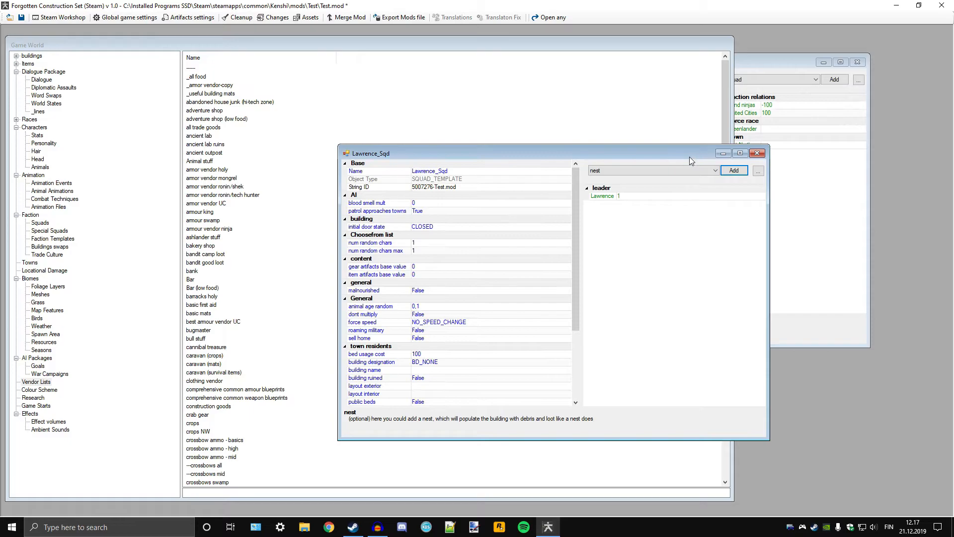
Step: Check the descriptions of the prisoners and race override reference types
click(691, 171)
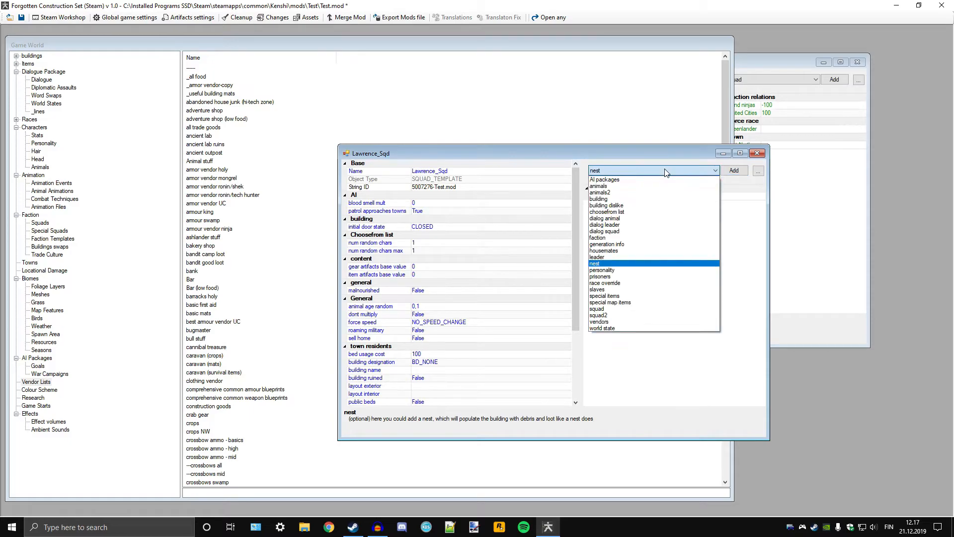
click(619, 277)
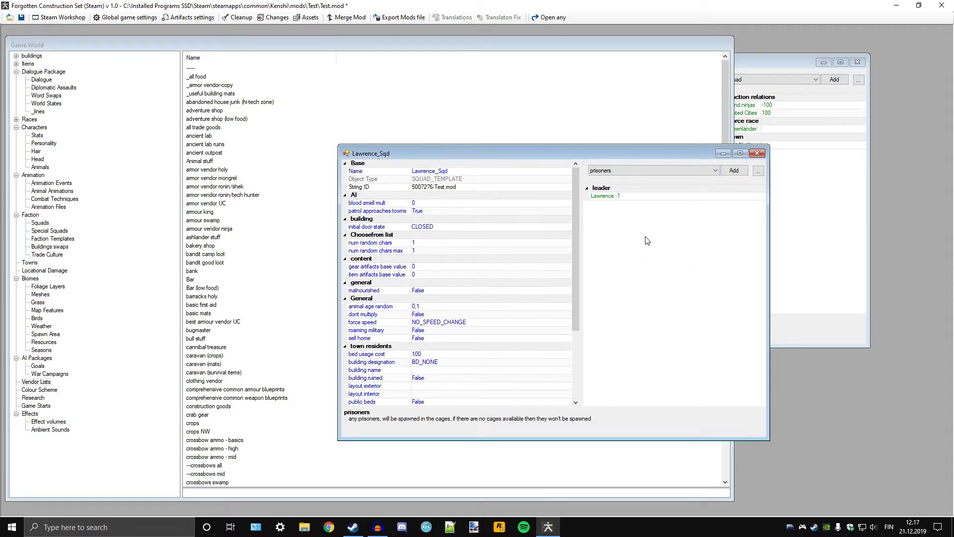
click(671, 173)
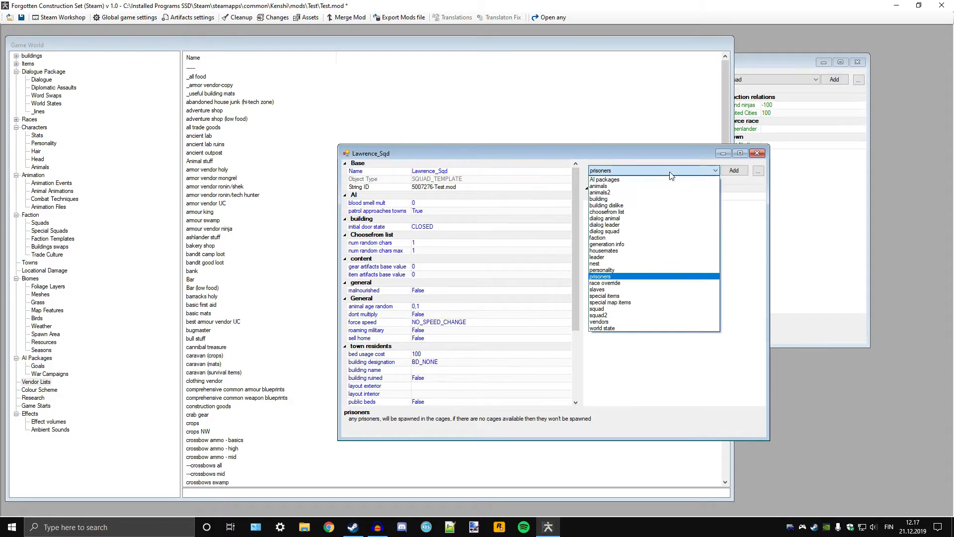
click(618, 285)
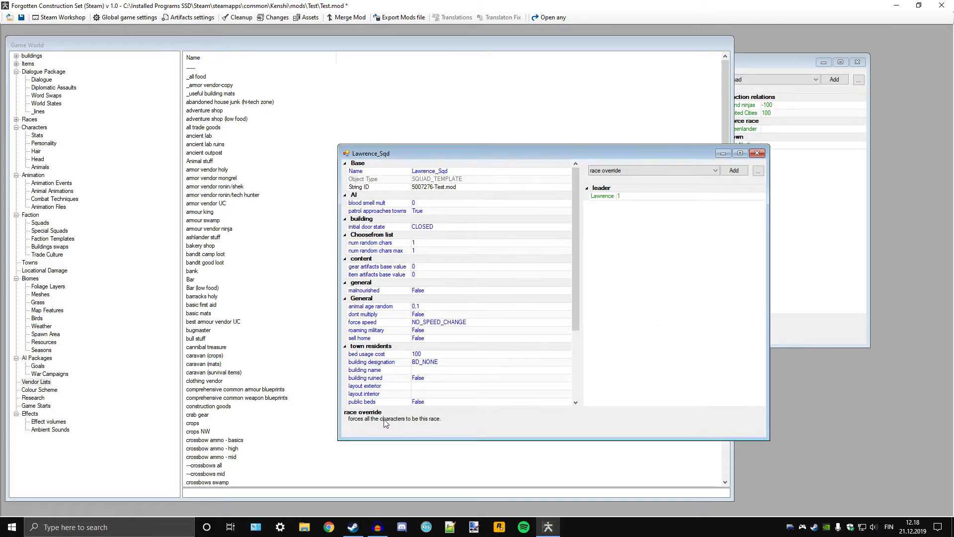
Step: Find the squads matching "slave" and add slaves 1-3 to Lawrence_Sqd as a slaves reference
click(643, 170)
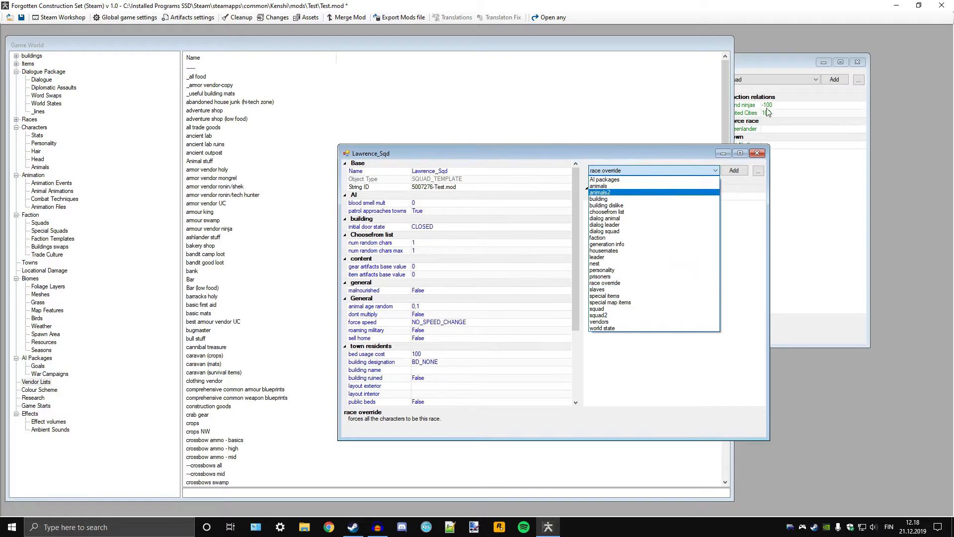
click(623, 290)
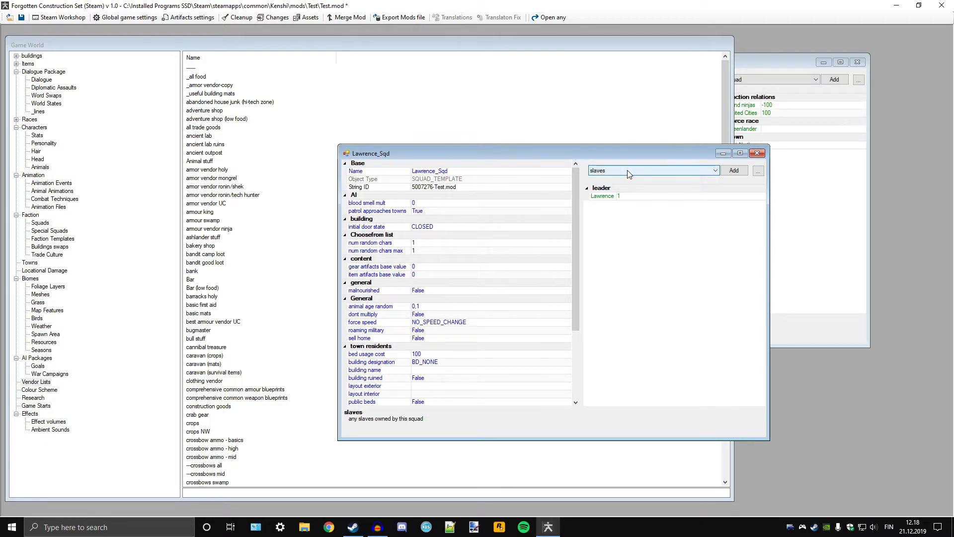
click(735, 170)
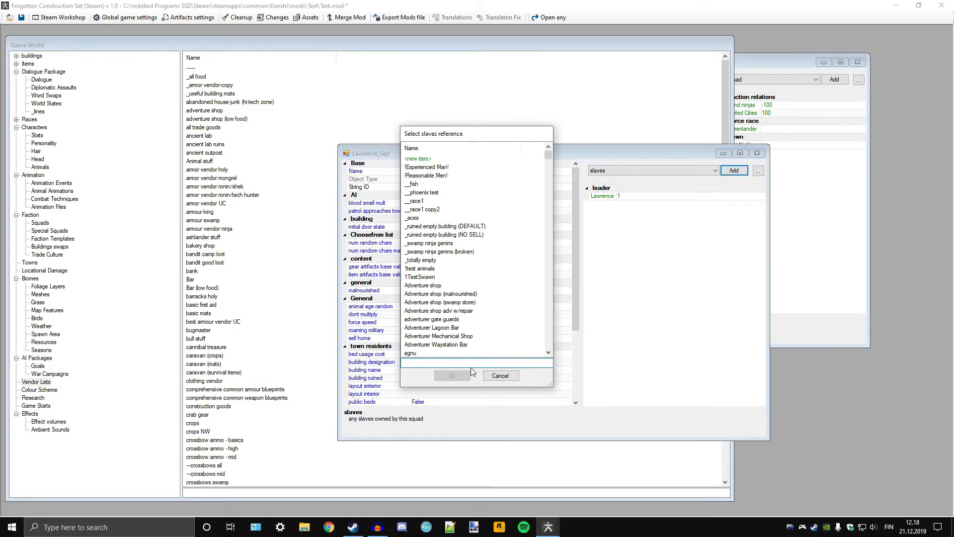
text(slave)
scroll(437, 313, down, 1)
scroll(438, 312, down, 15)
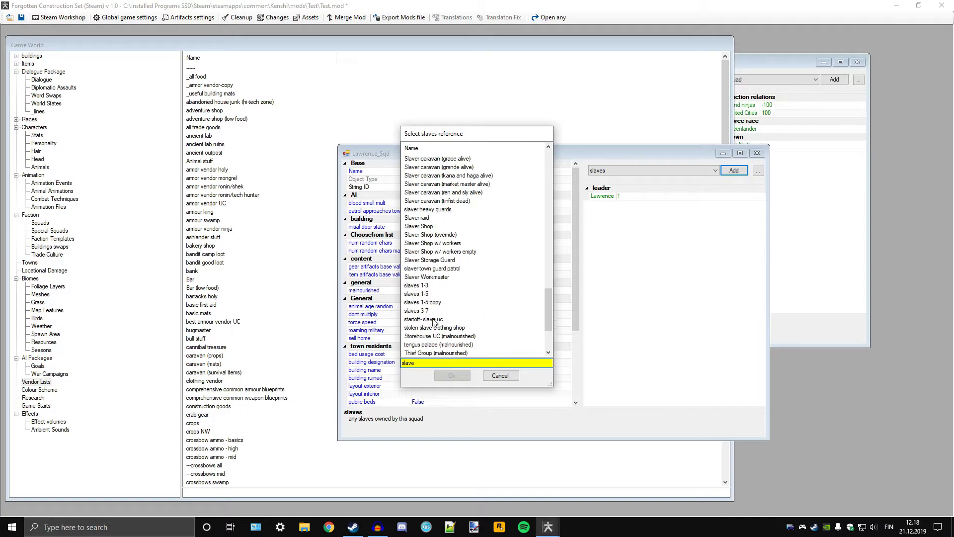
scroll(427, 306, up, 10)
scroll(422, 287, up, 10)
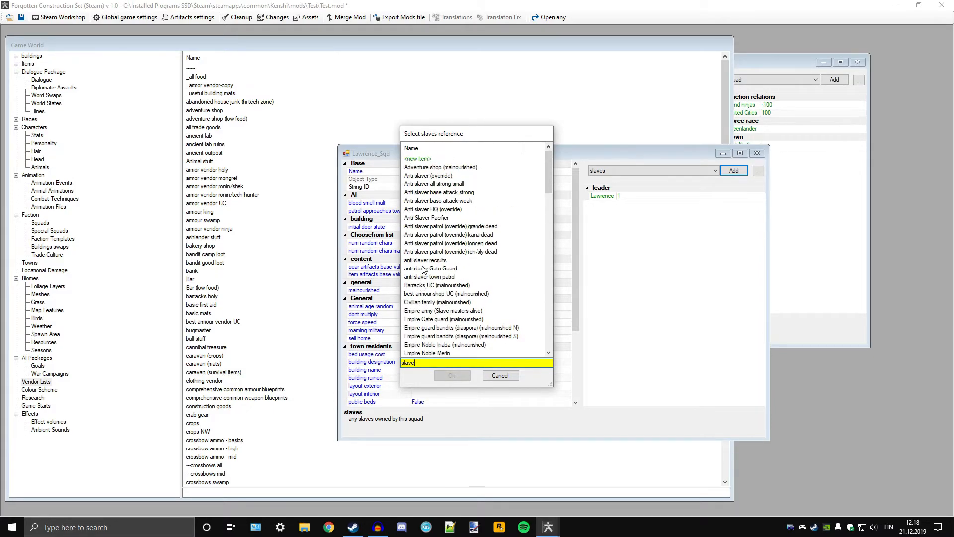
scroll(423, 284, down, 7)
scroll(430, 280, down, 1)
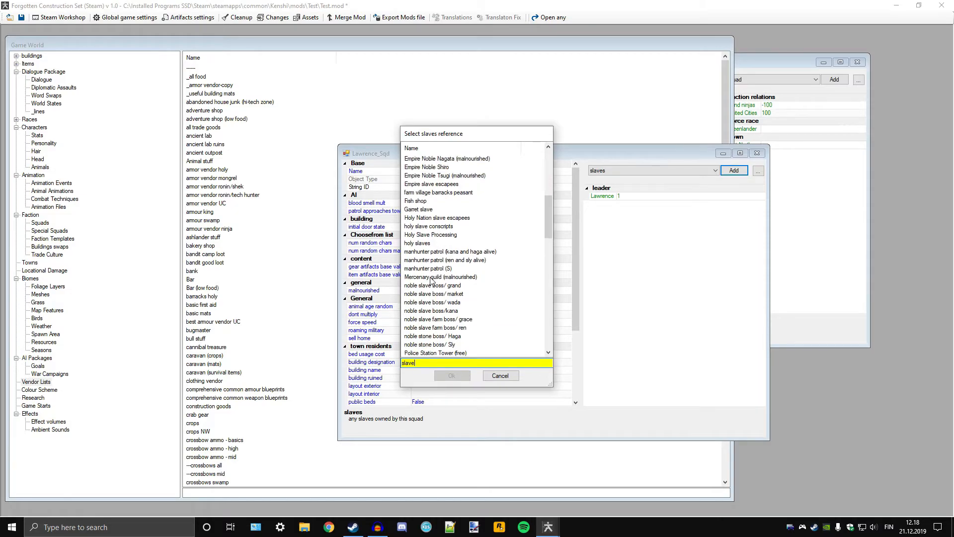
scroll(425, 256, down, 4)
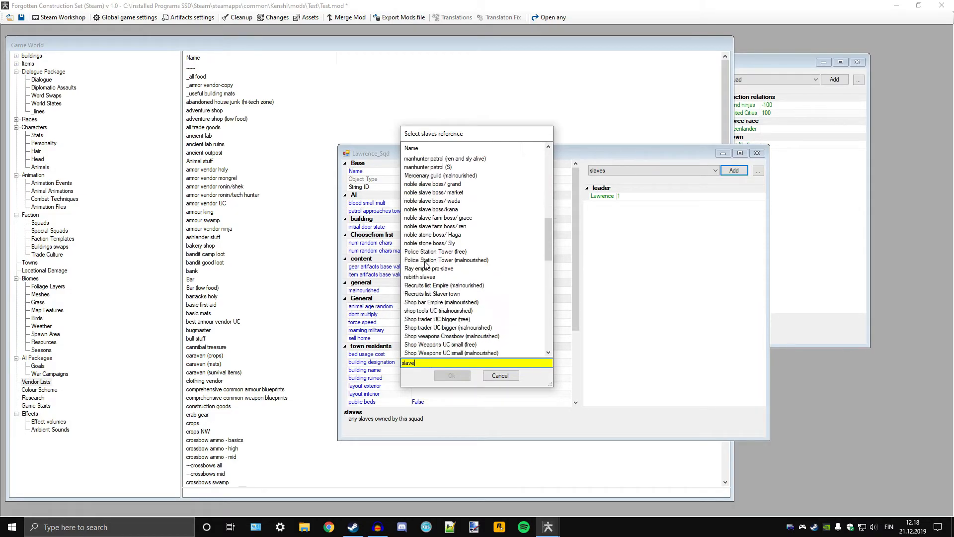
scroll(446, 305, down, 4)
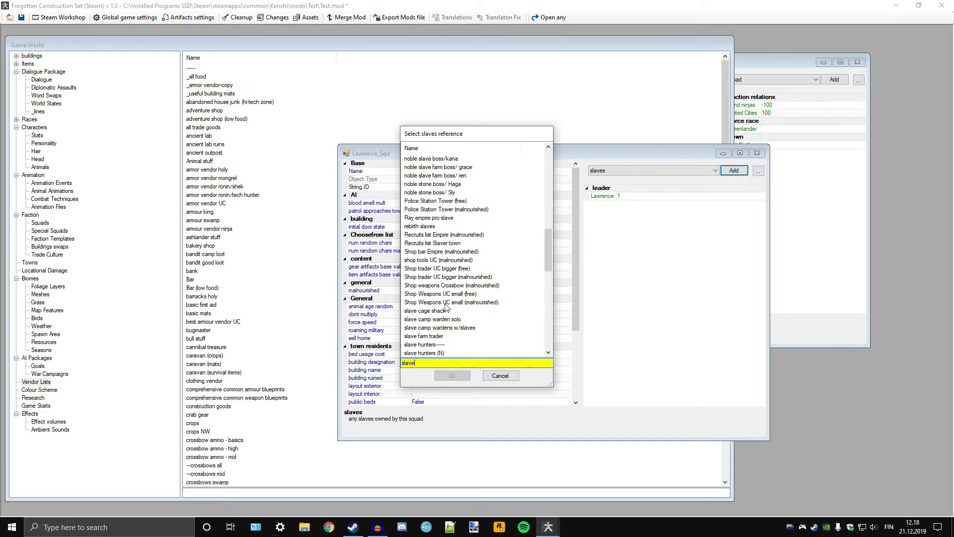
scroll(446, 305, down, 2)
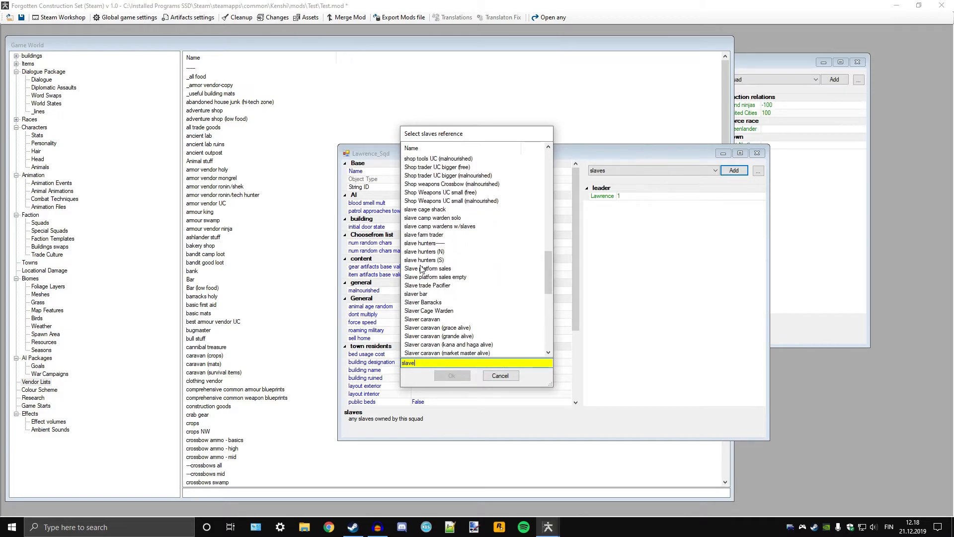
scroll(425, 304, down, 5)
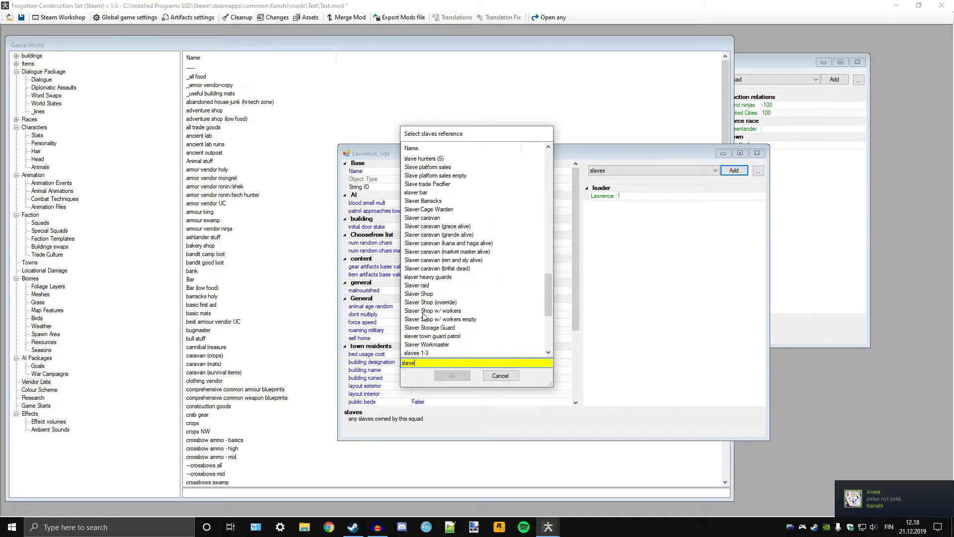
scroll(424, 316, down, 2)
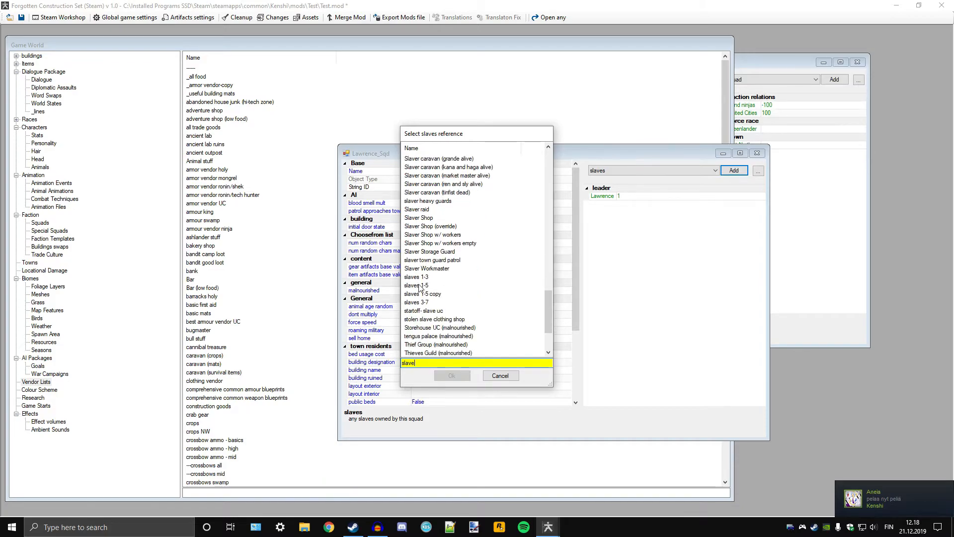
double_click(422, 280)
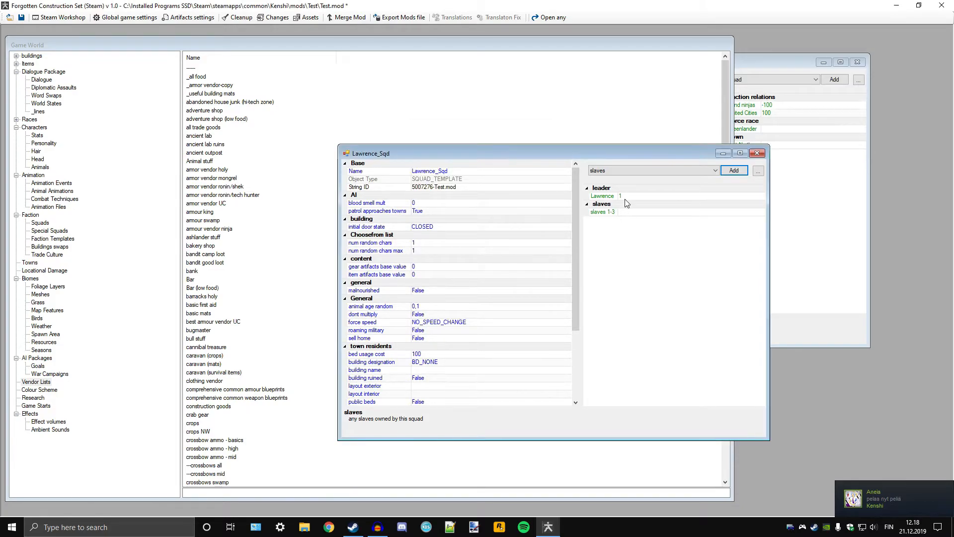
Step: Check the special items reference type and browse its available items without adding one
click(612, 171)
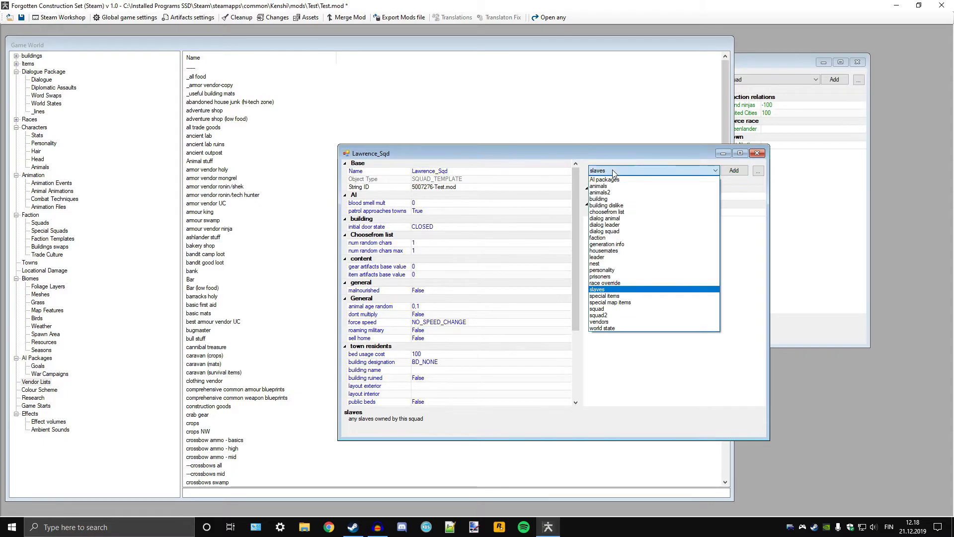
click(613, 297)
click(734, 171)
scroll(436, 276, down, 15)
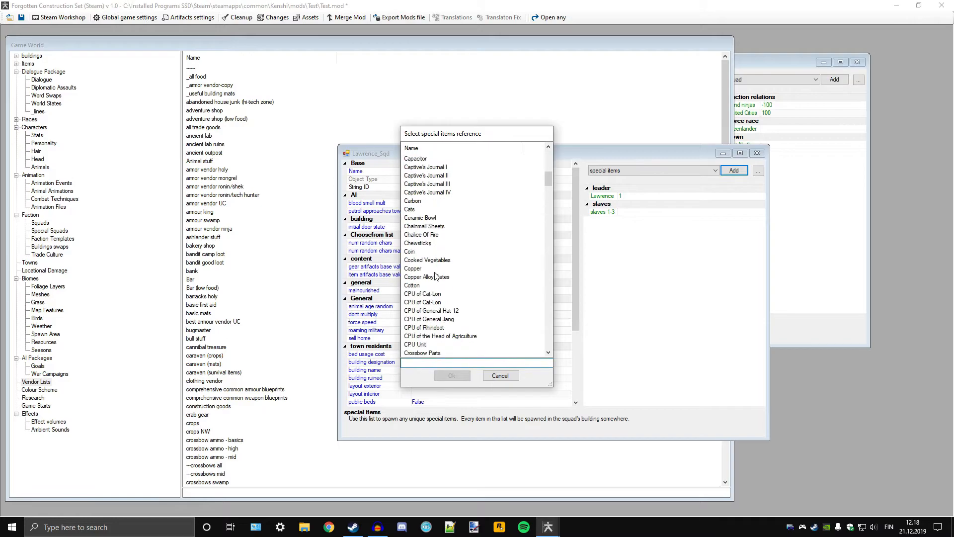
drag(548, 198, 547, 154)
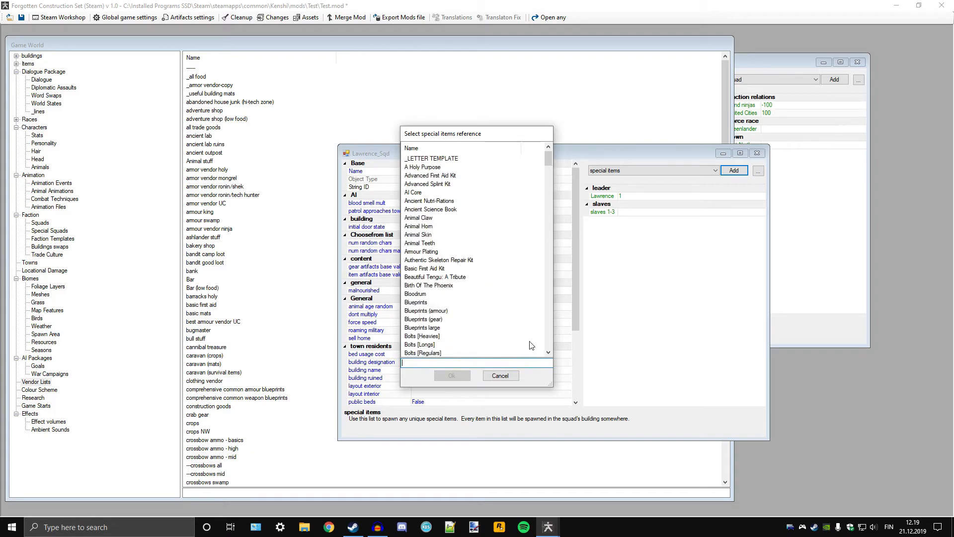
click(500, 375)
Step: Check the description of the world state reference type for Lawrence_Sqd
click(641, 166)
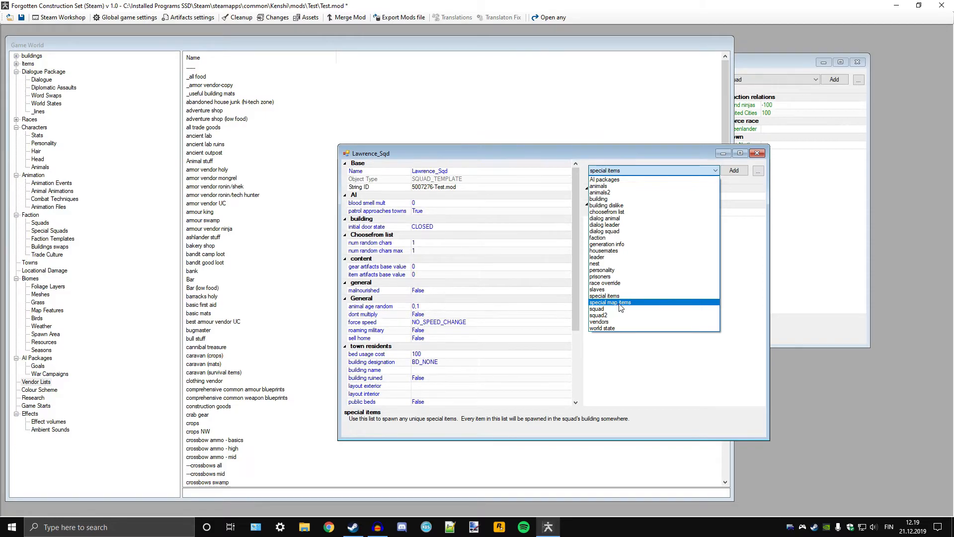
click(616, 329)
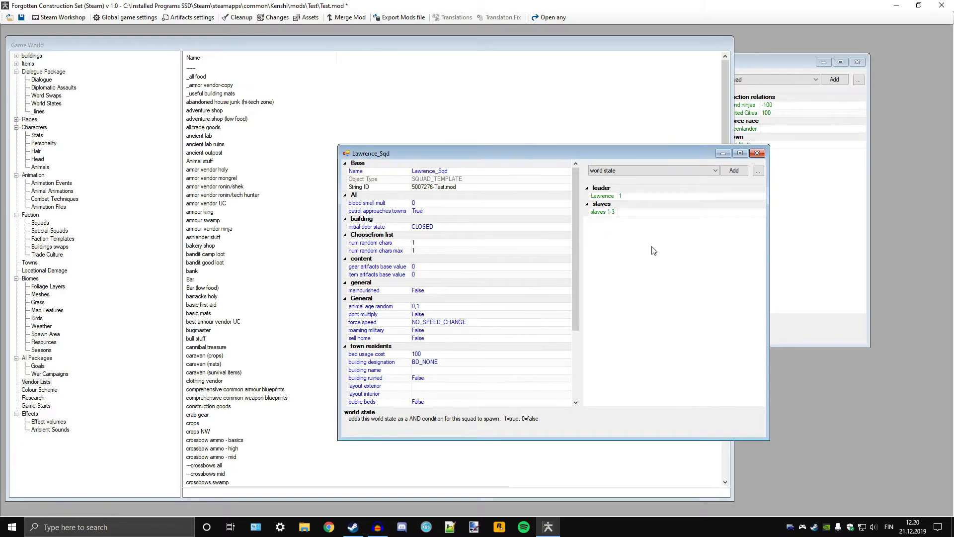
click(683, 171)
click(676, 172)
Step: Close the Lawrence_Sqd squad and list the game starts
click(776, 65)
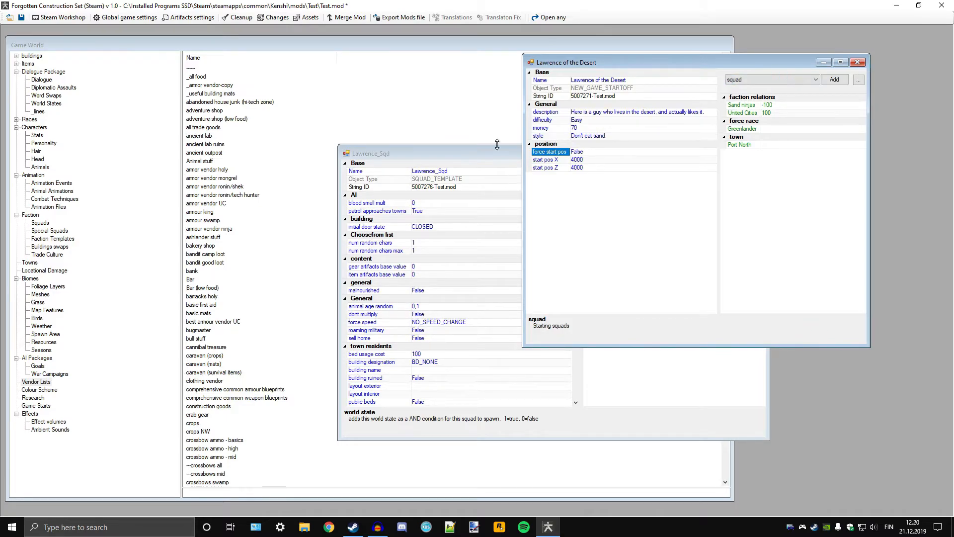
click(462, 153)
click(760, 155)
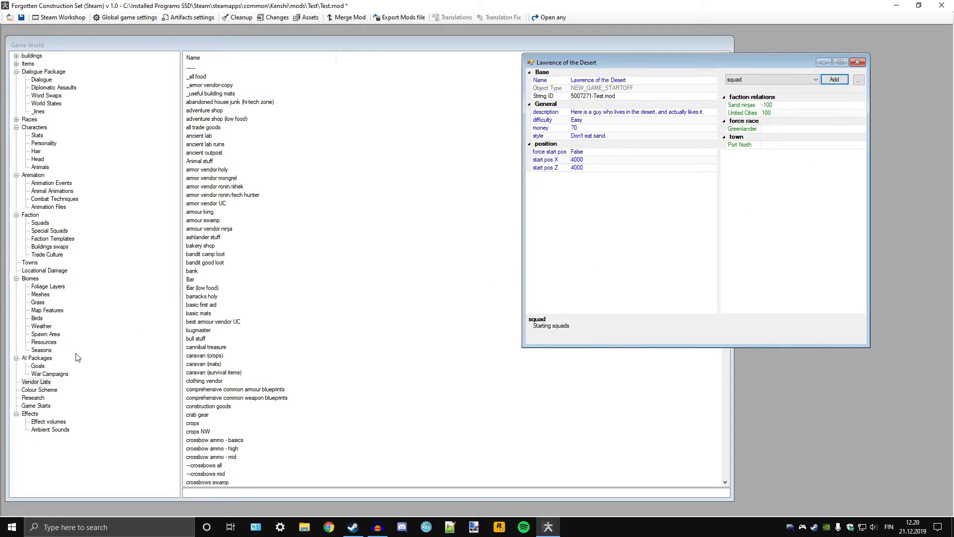
click(42, 407)
Step: Find the squads matching "law" and add Lawrence_Sqd to the Lawrence of the Desert game start as a squad reference
click(764, 80)
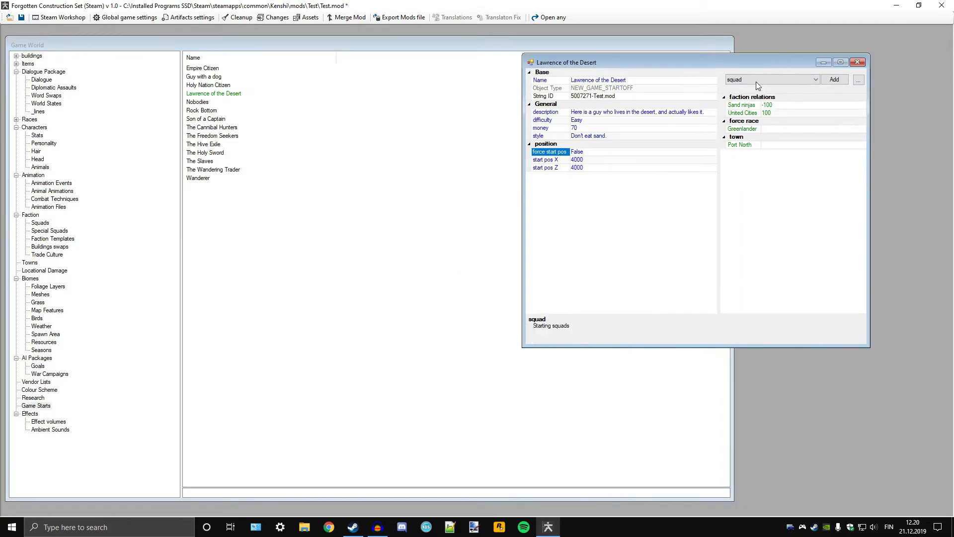
click(834, 80)
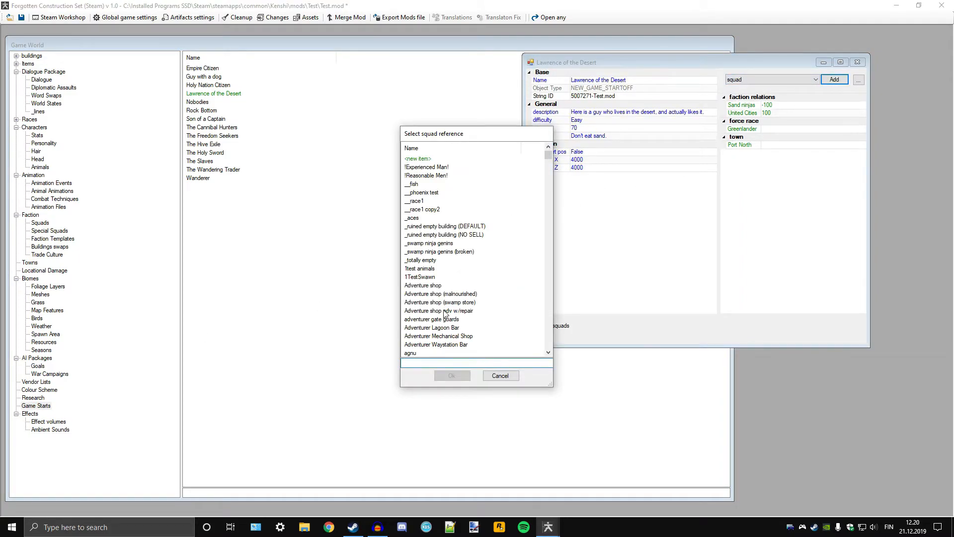
text(squad)
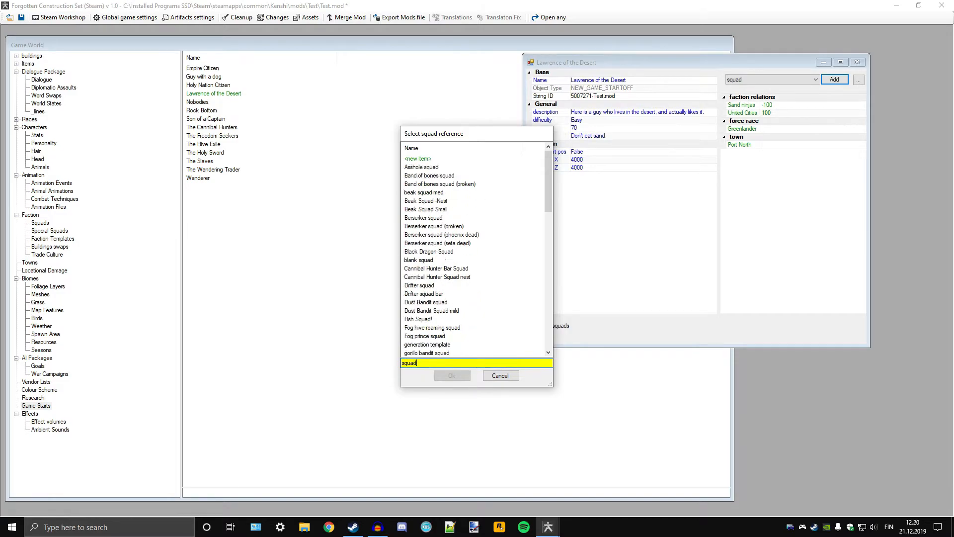
scroll(450, 365, down, 12)
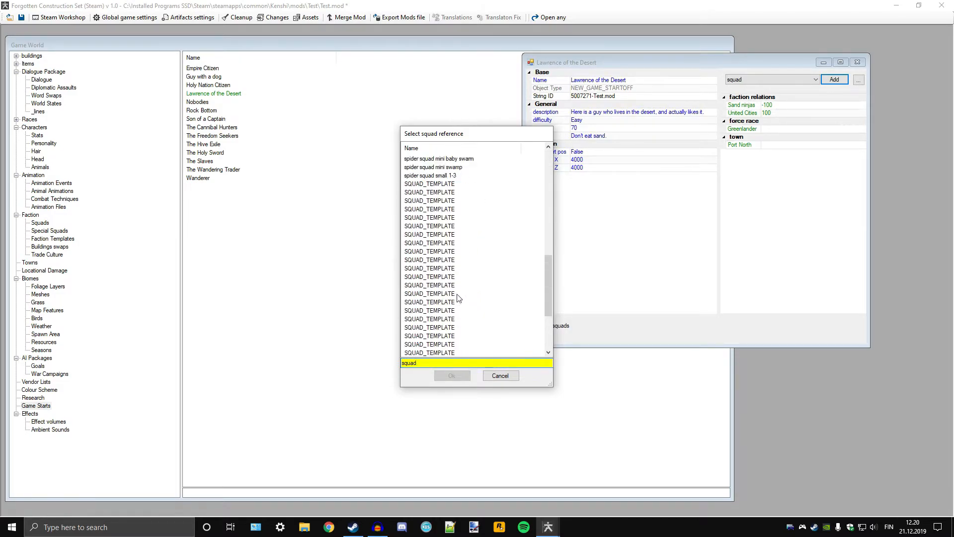
scroll(424, 361, up, 6)
double_click(419, 362)
text(law)
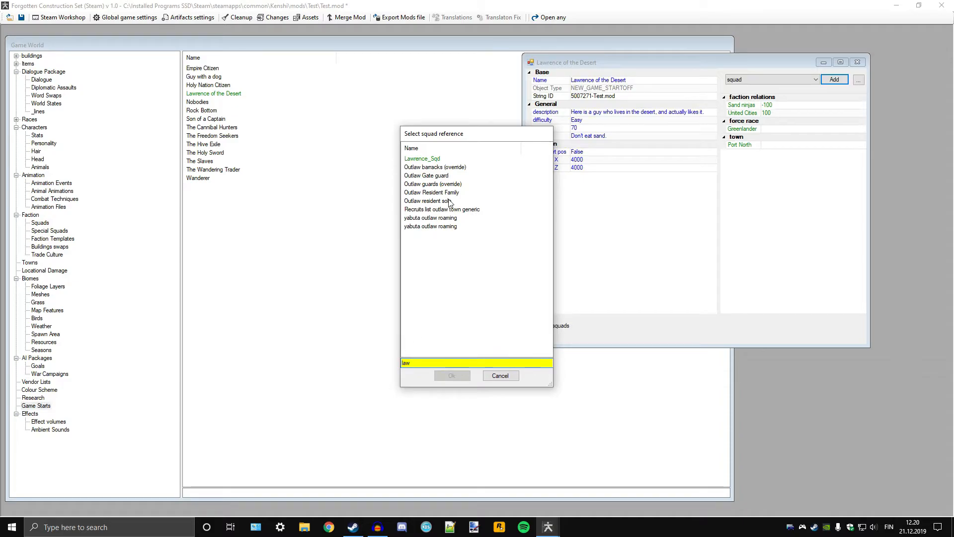
double_click(436, 159)
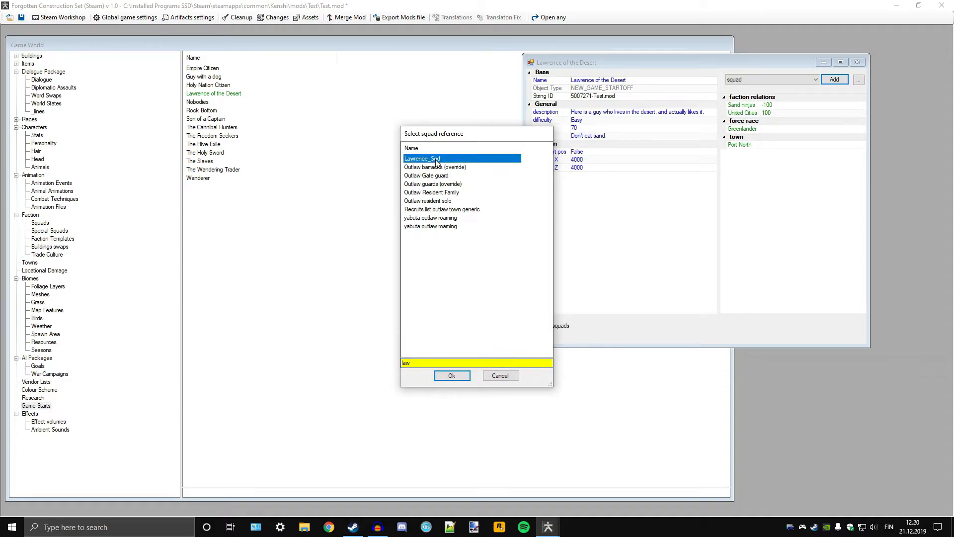
Step: Close the Lawrence of the Desert game start
click(760, 81)
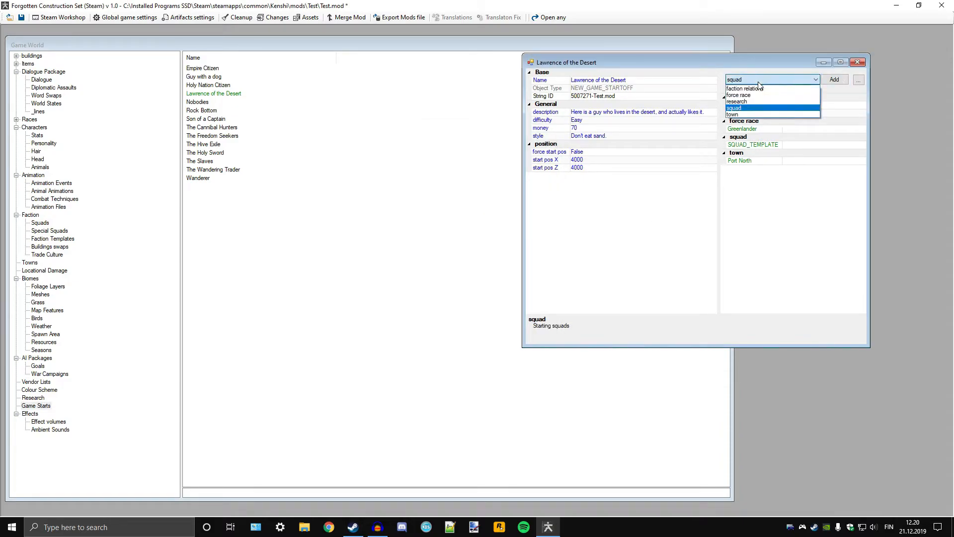
click(765, 61)
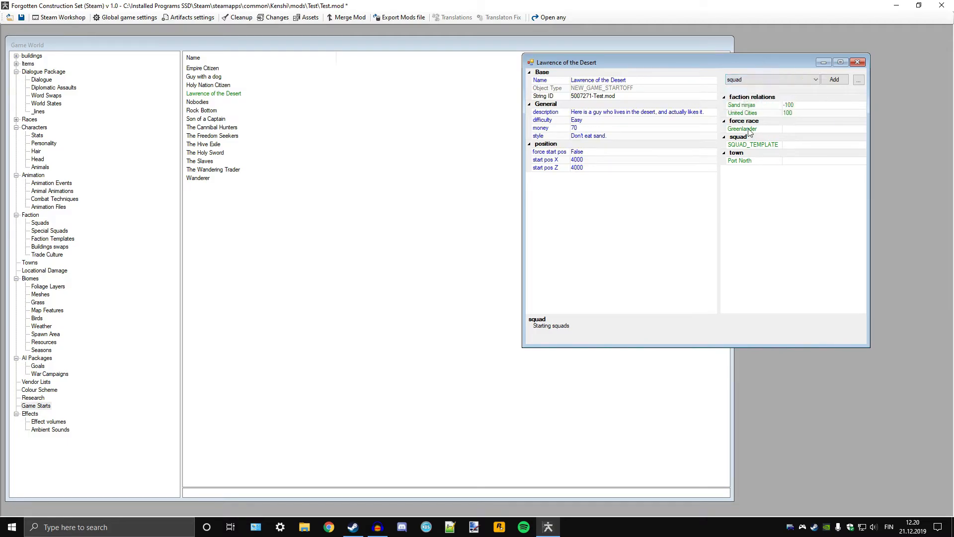
drag(789, 62, 538, 127)
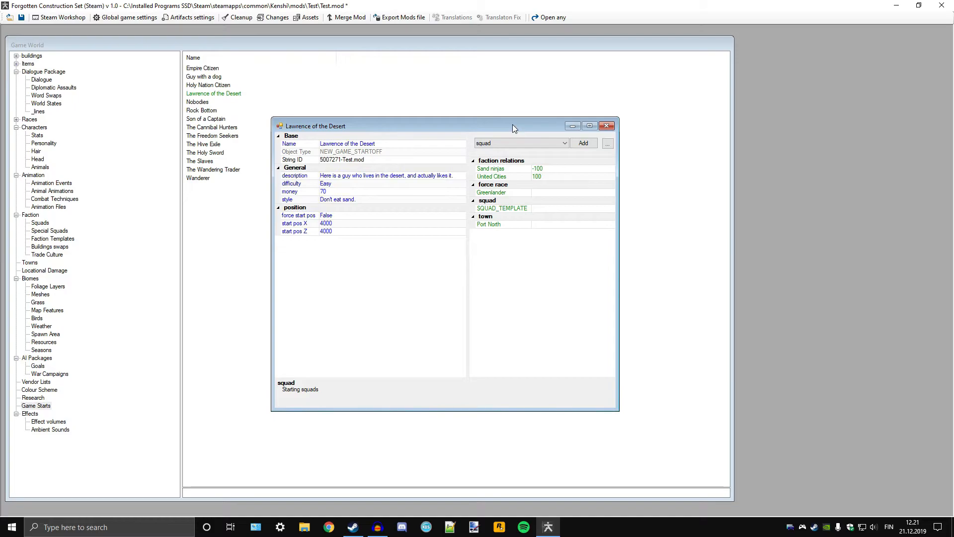
drag(530, 128, 577, 132)
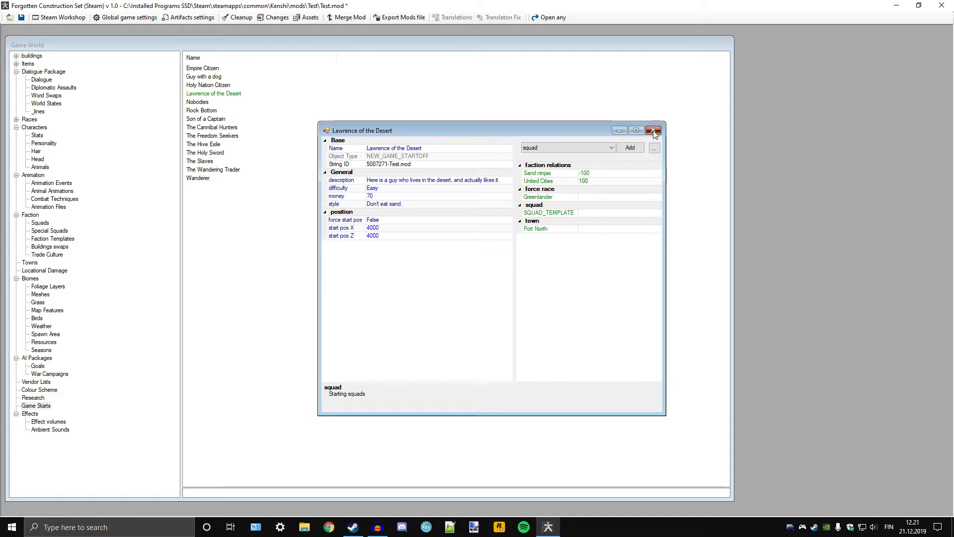
click(653, 131)
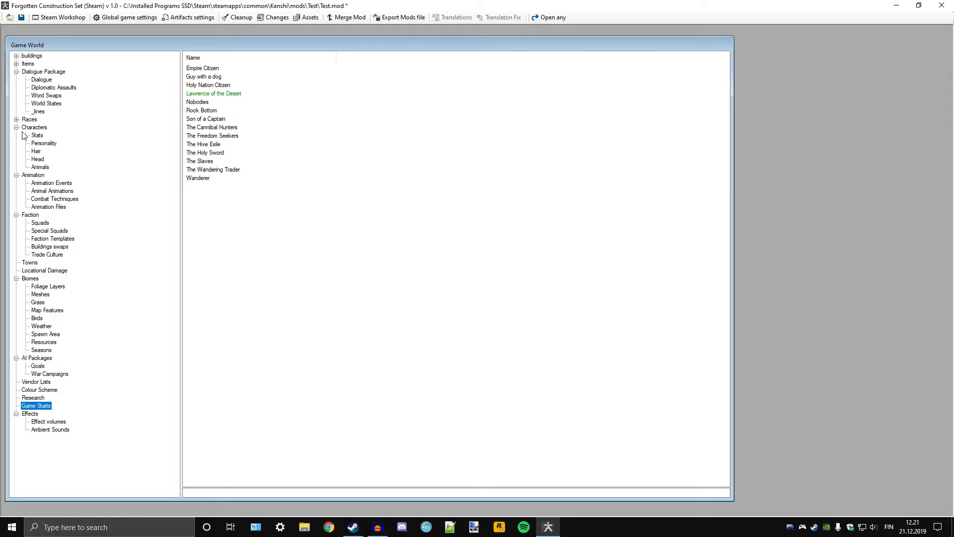
Step: Create a new character stats item and name it bum_stats
click(37, 137)
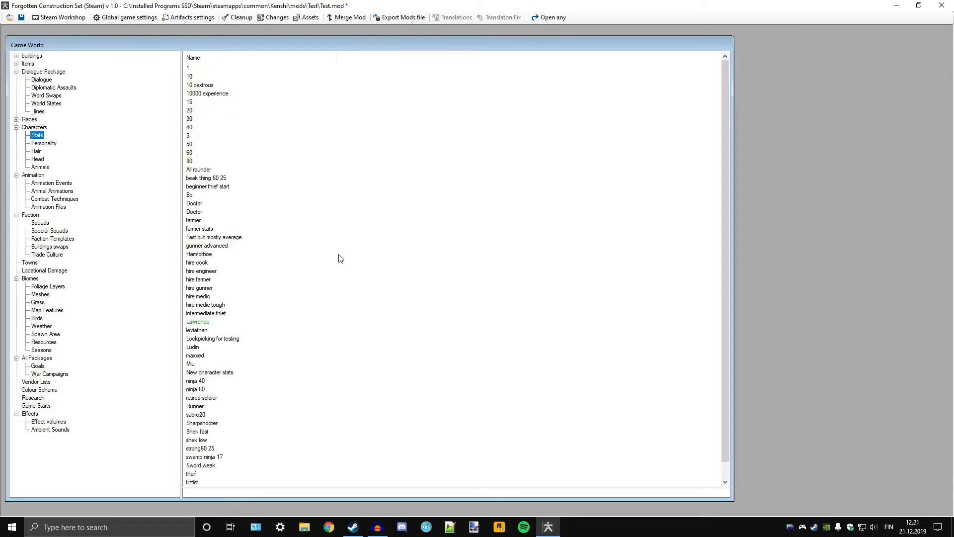
right_click(648, 226)
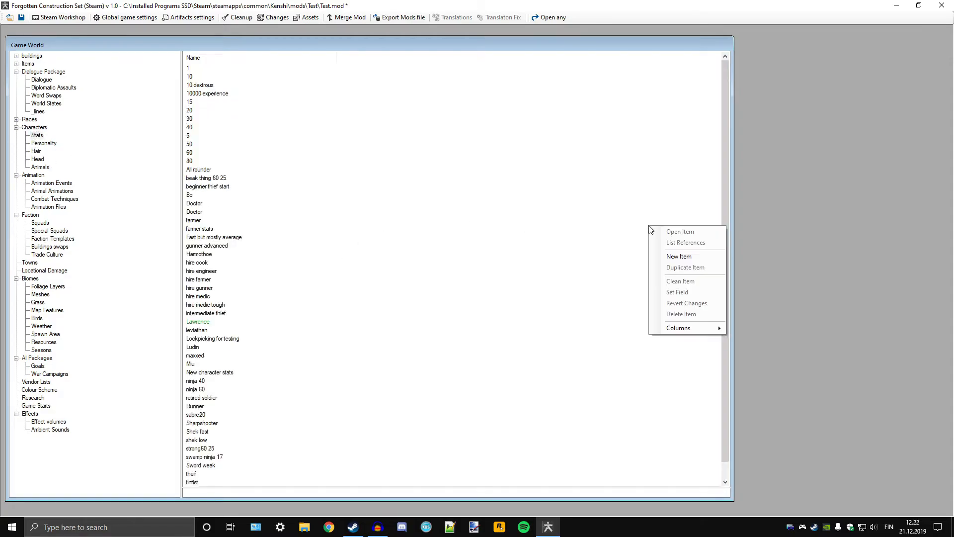
click(694, 258)
click(101, 92)
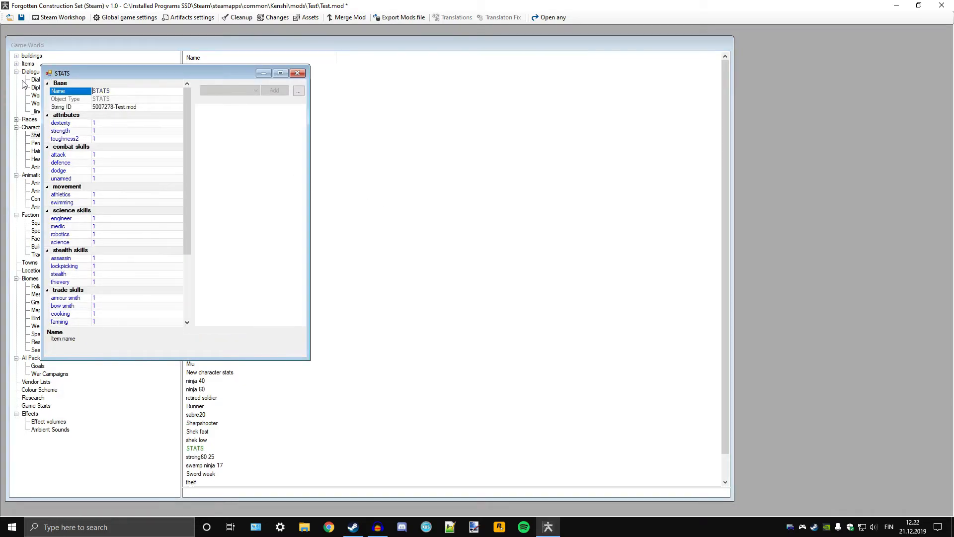
click(100, 92)
text(ra)
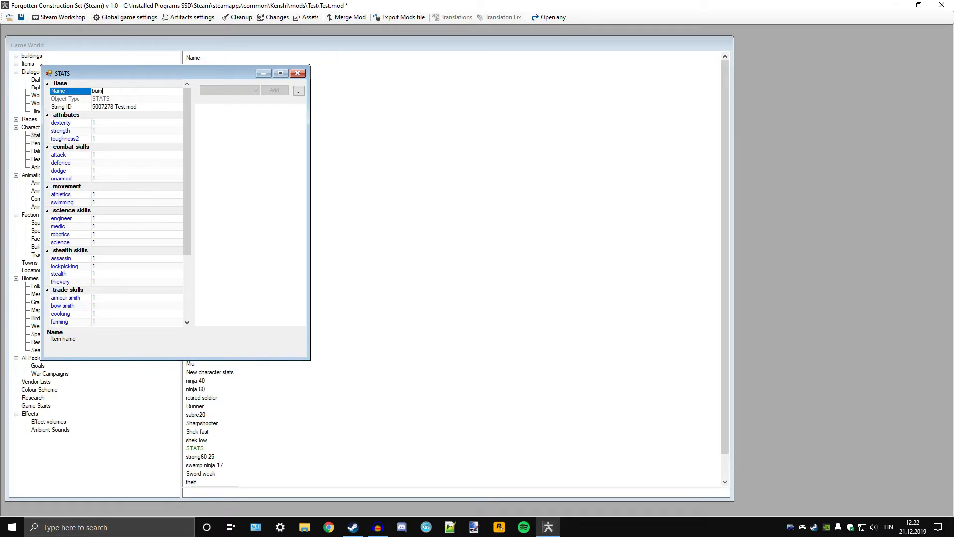
text(m_stats)
Step: Set the attributes of bum_stats to dexterity 50, strength 5 and toughness2 70
click(104, 124)
text(50)
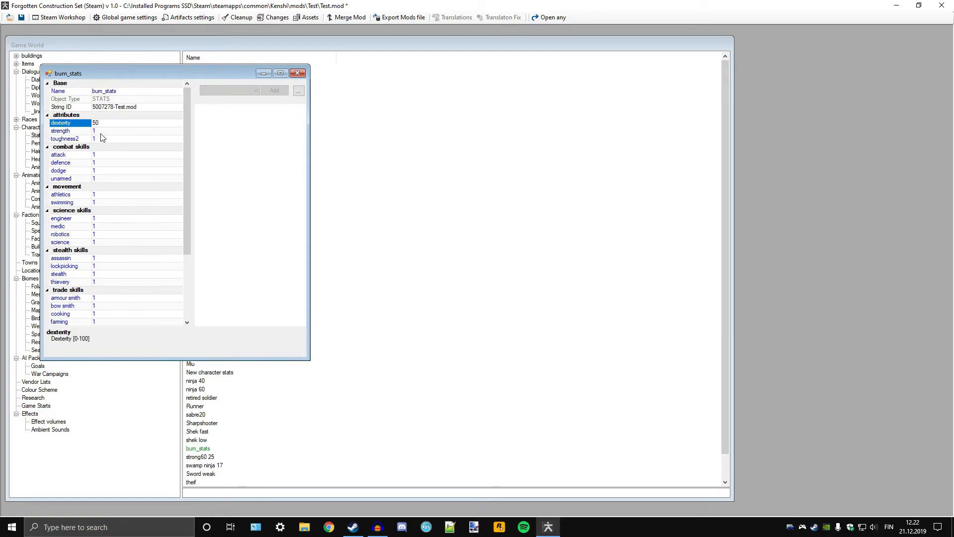
click(81, 131)
text(5)
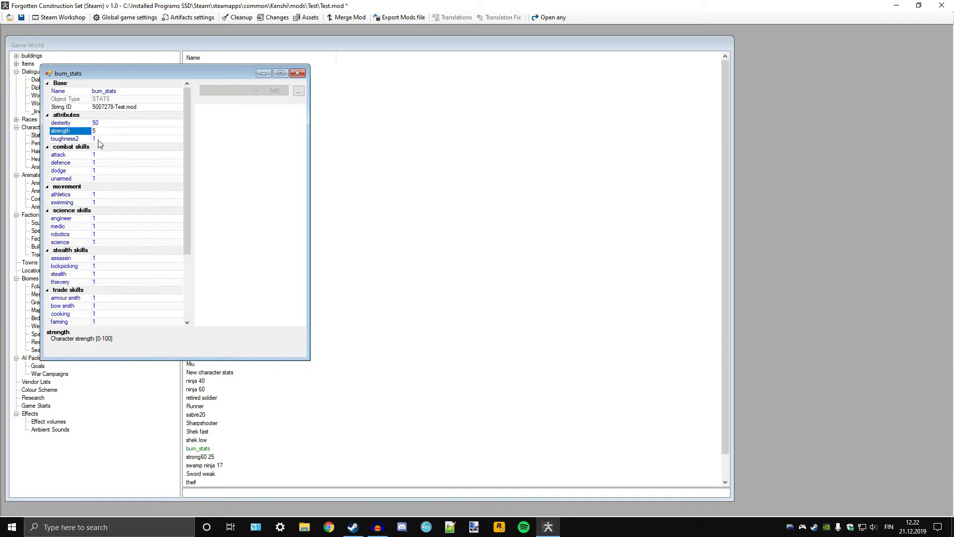
click(78, 139)
text(70)
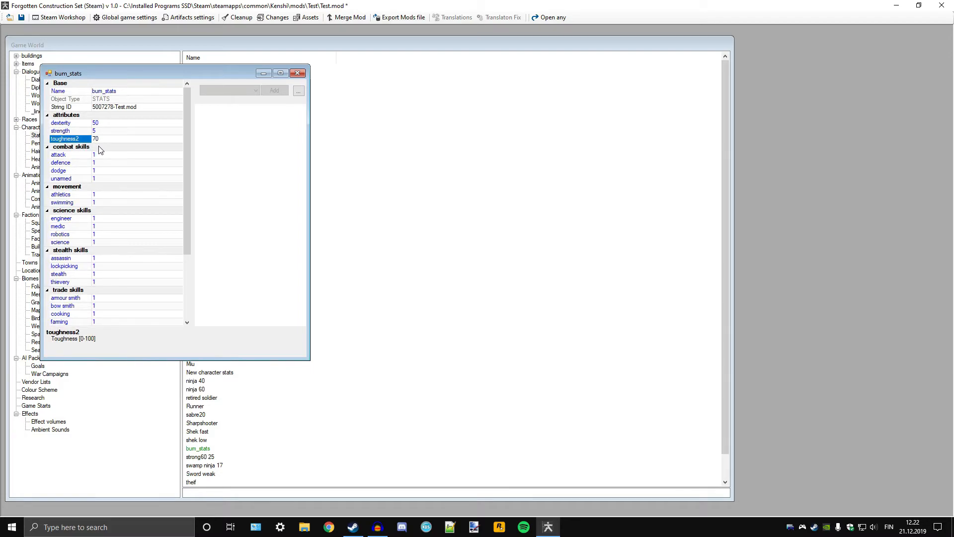
Step: Set the attack, unarmed and athletics skills of bum_stats to 35 each
click(78, 156)
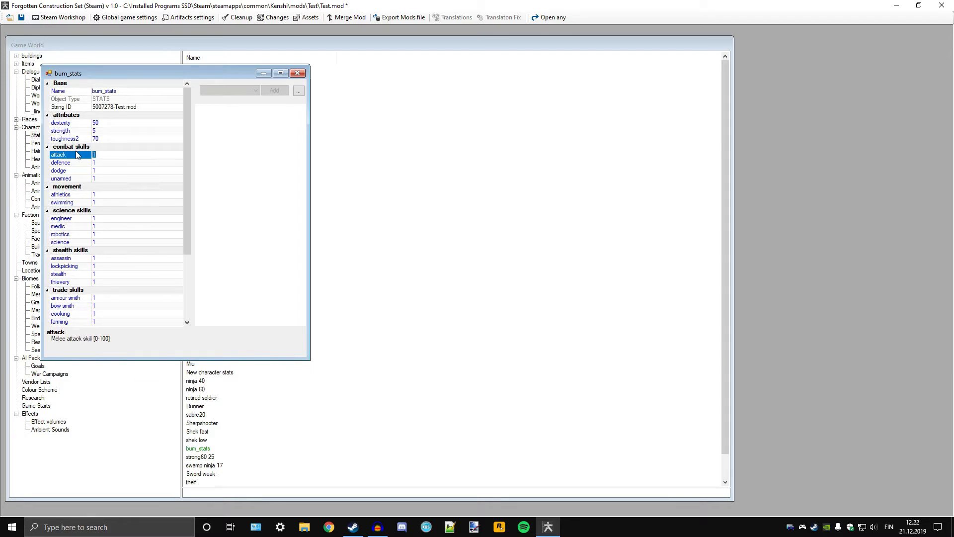
text(35)
click(79, 163)
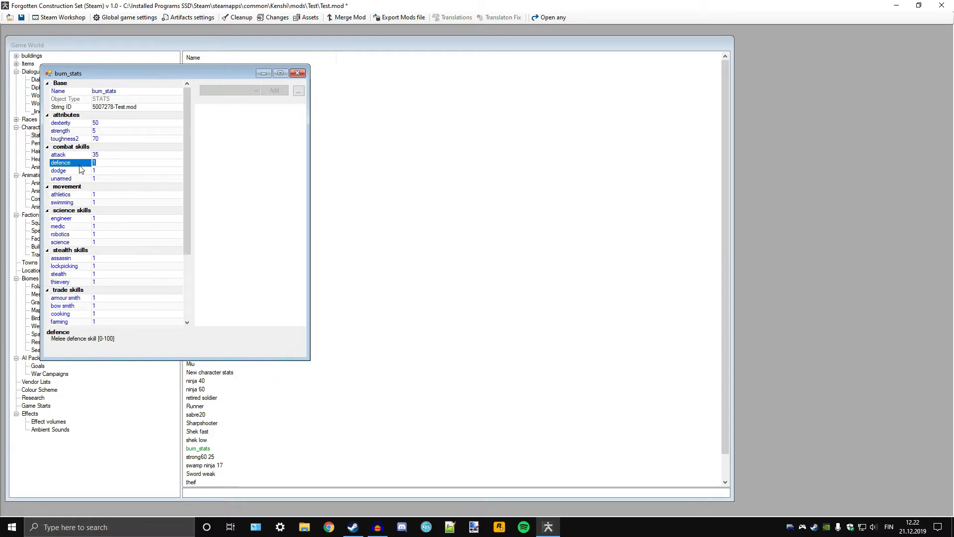
click(84, 170)
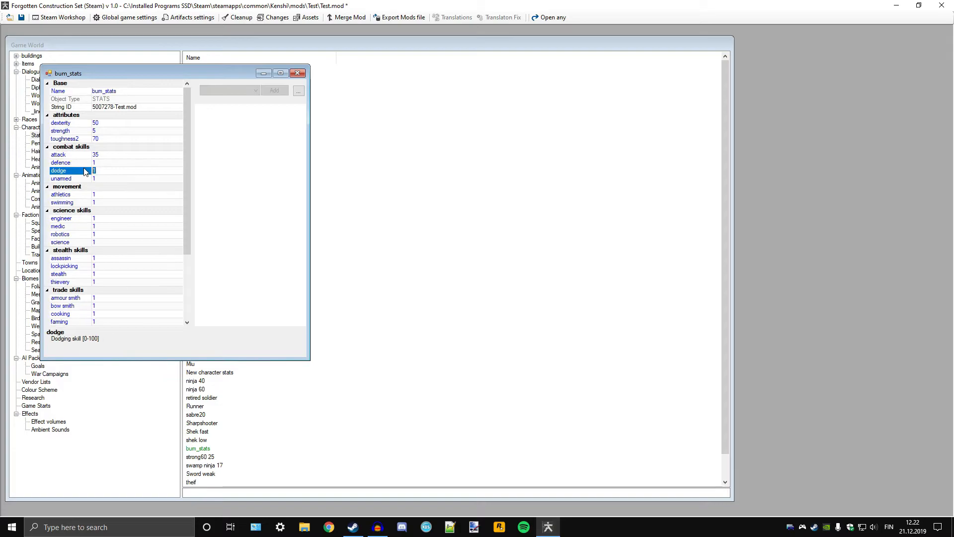
click(80, 179)
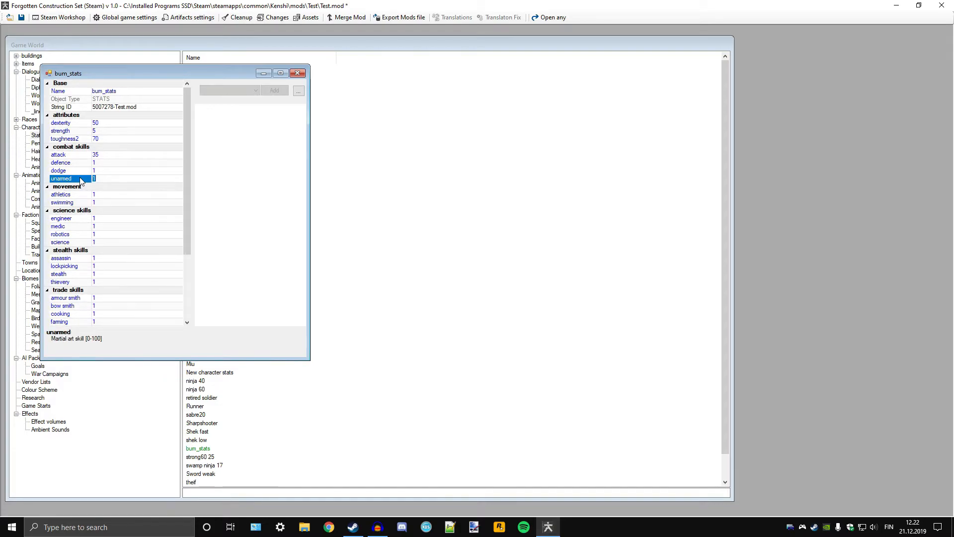
text(35)
click(86, 194)
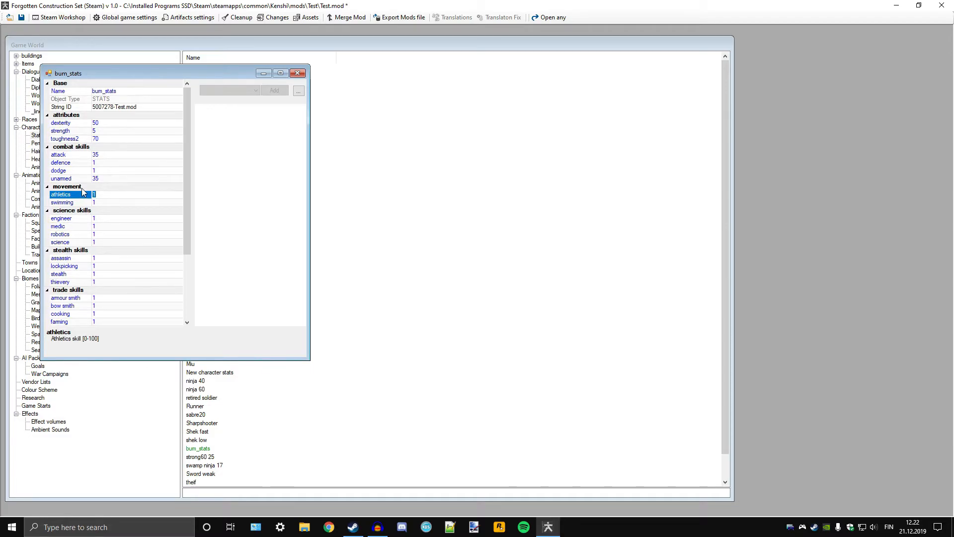
text(35)
Step: Set the science skills of bum_stats to medic 15 and science 5
click(102, 203)
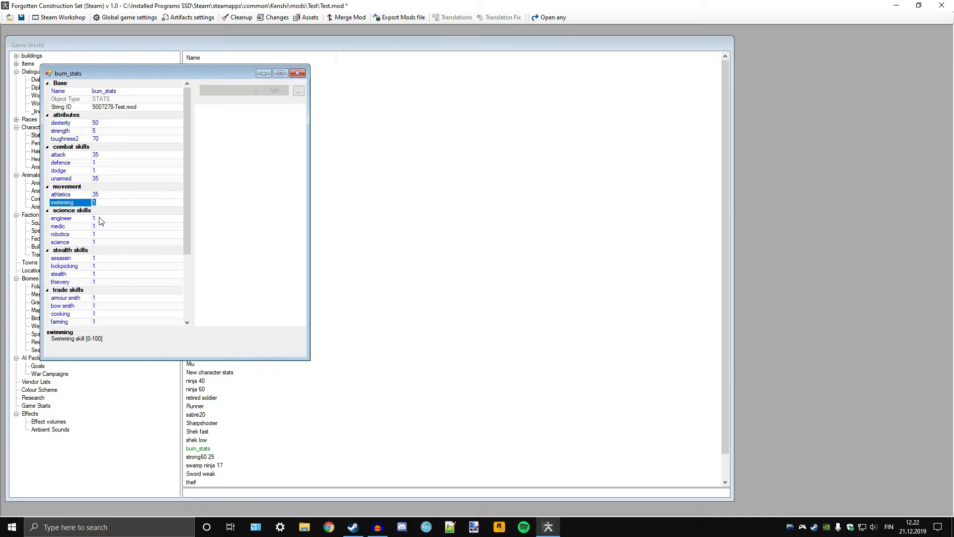
click(101, 218)
click(101, 227)
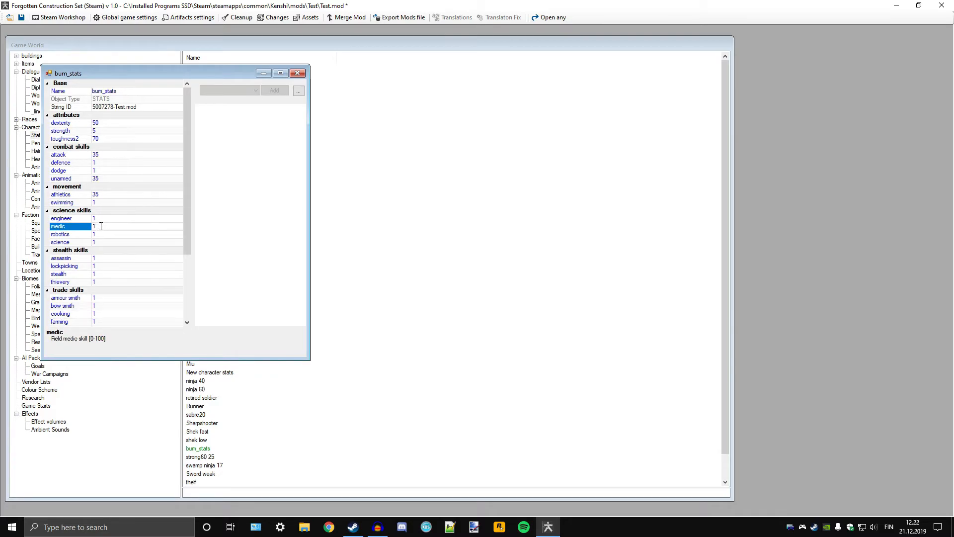
text(5)
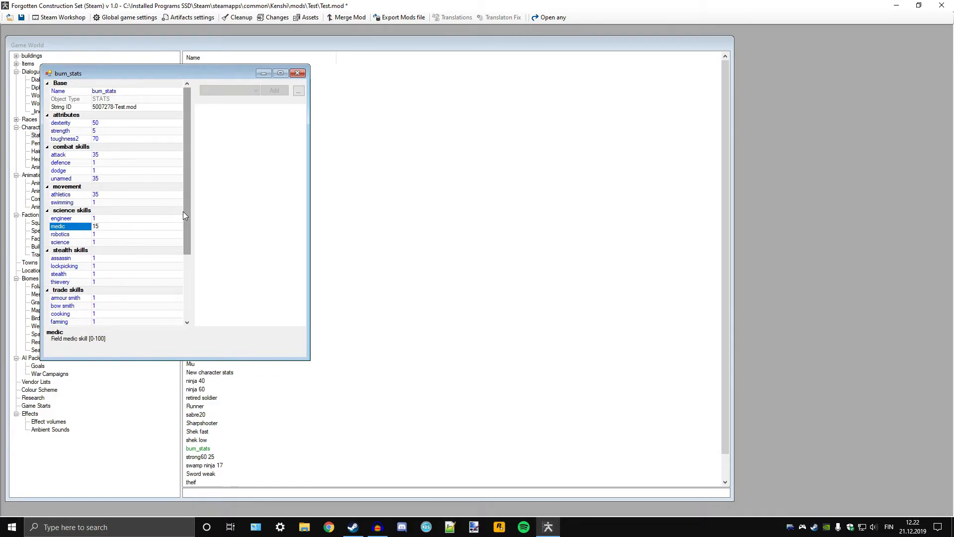
scroll(183, 211, down, 3)
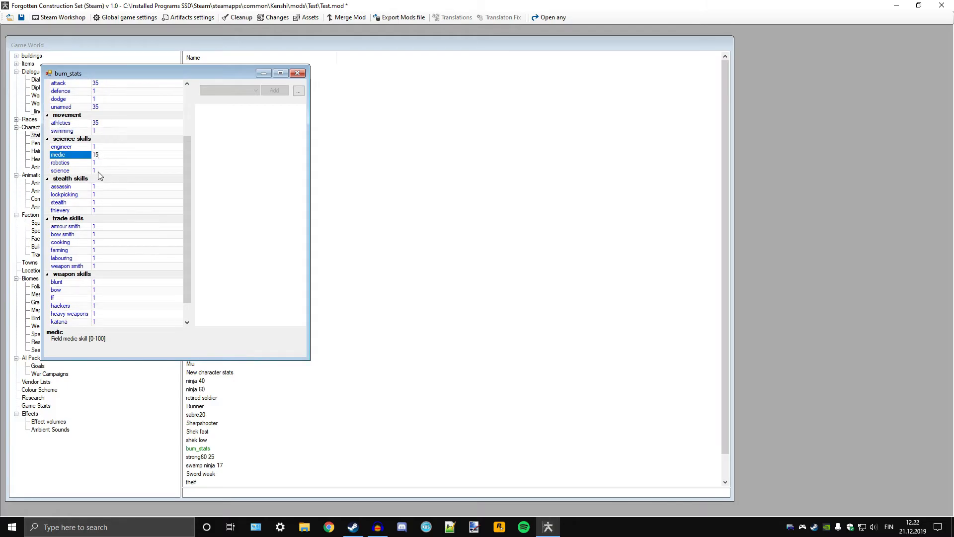
click(82, 171)
text(5)
scroll(188, 185, down, 1)
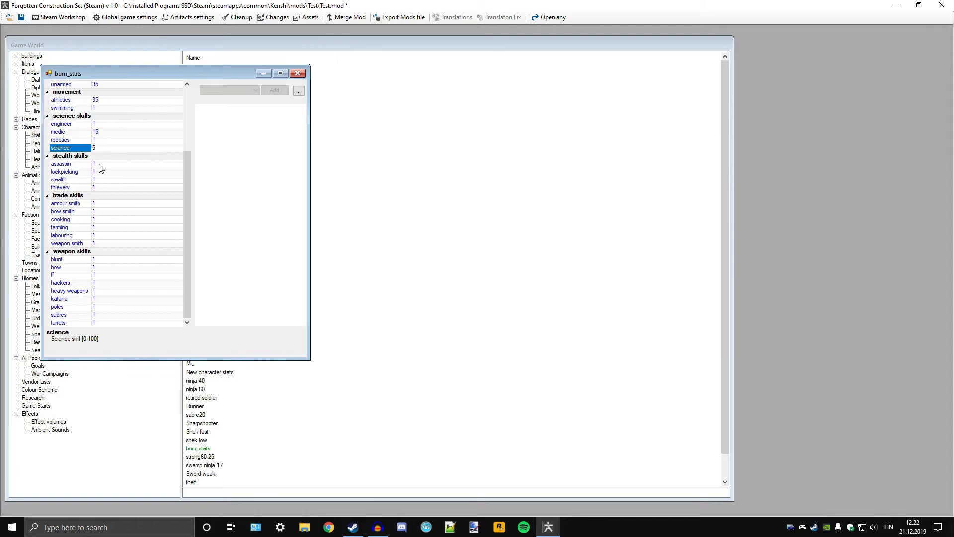
Step: Set the thievery skill of bum_stats to 25 and cooking to 50, and close the item
drag(100, 187, 71, 187)
text(25)
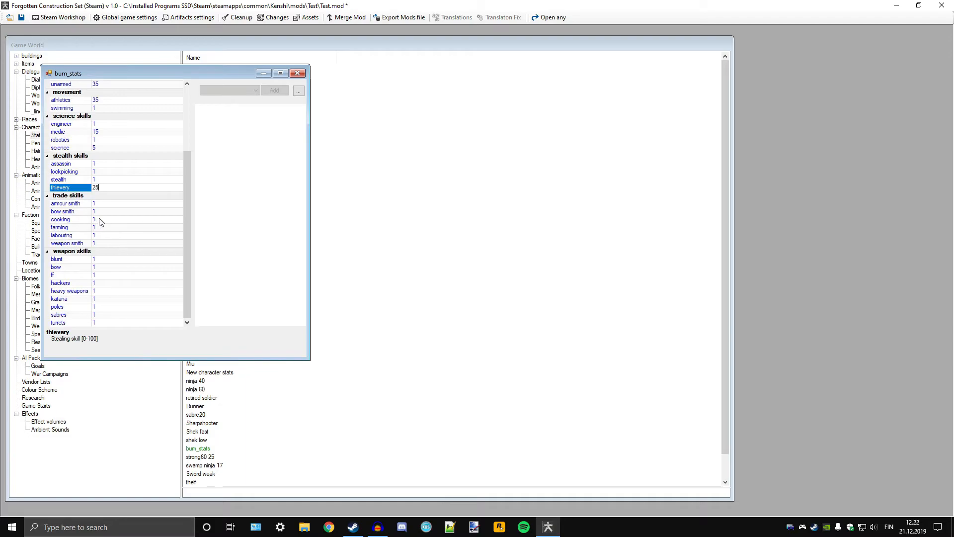
click(68, 220)
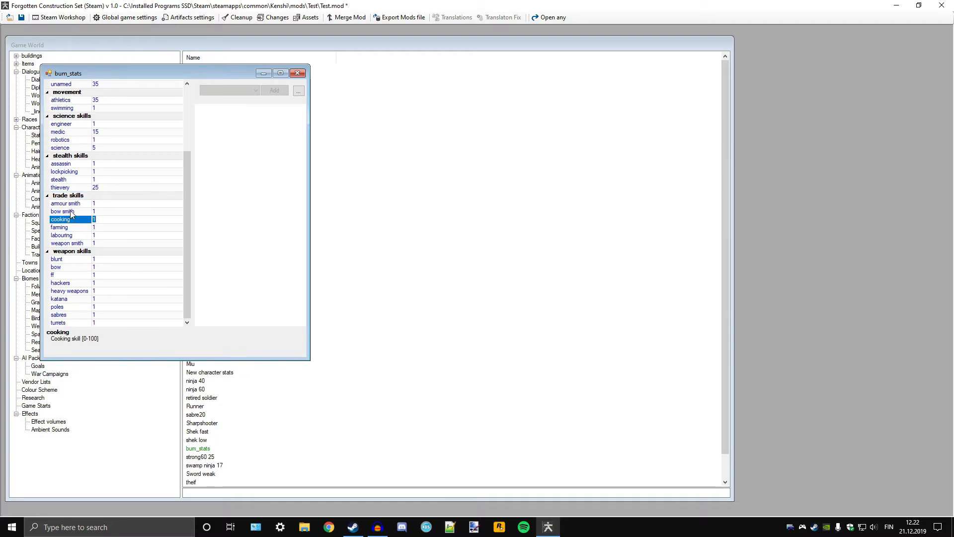
text(50)
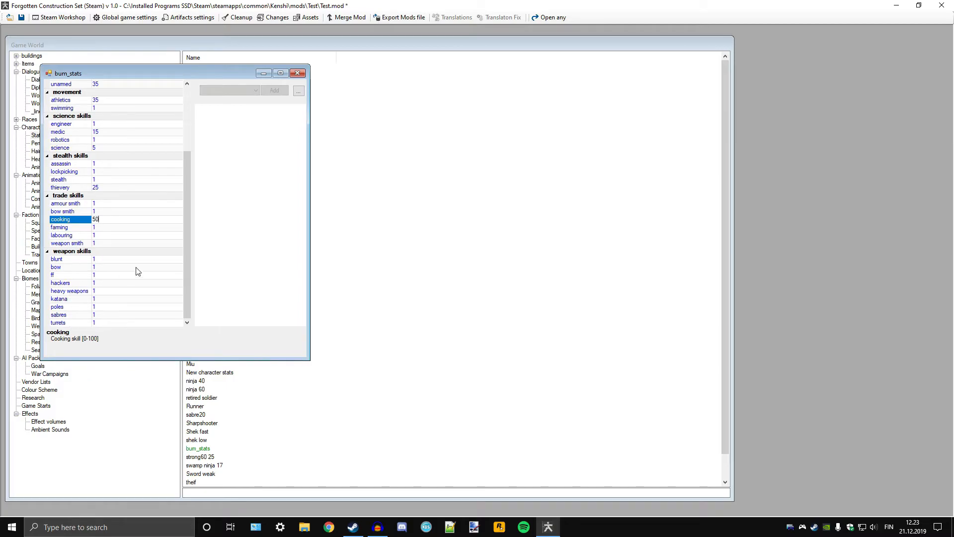
scroll(186, 249, up, 4)
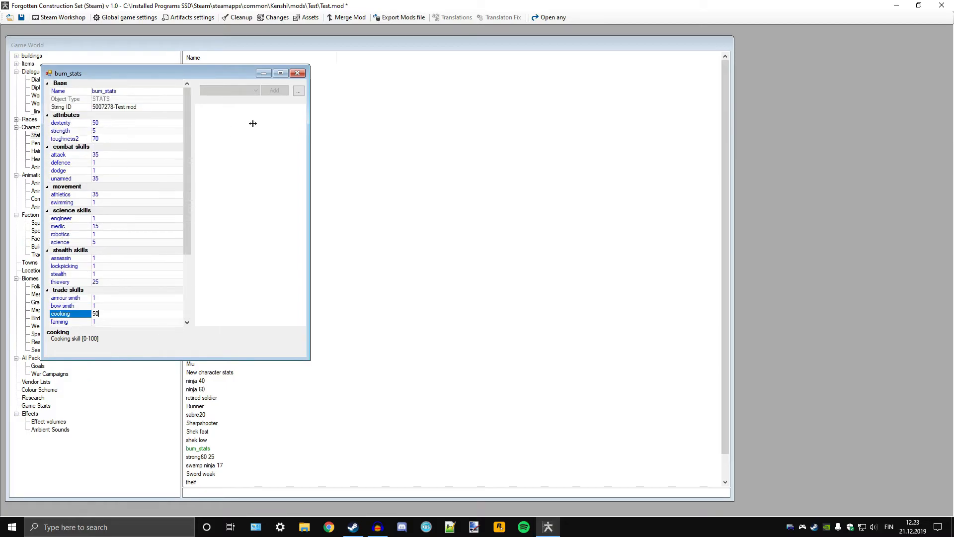
click(300, 74)
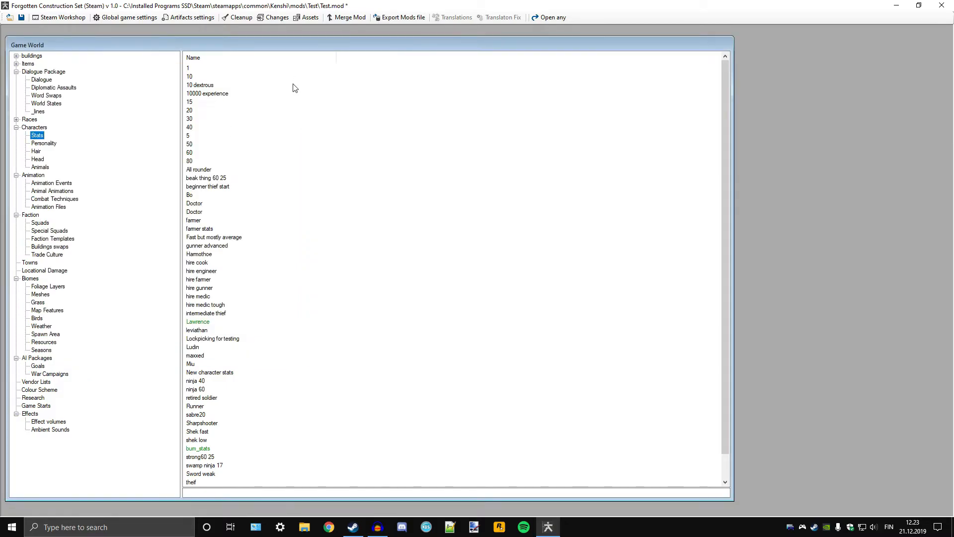
Step: Create a new character item and name it Beach Bum
click(34, 127)
right_click(603, 232)
click(628, 264)
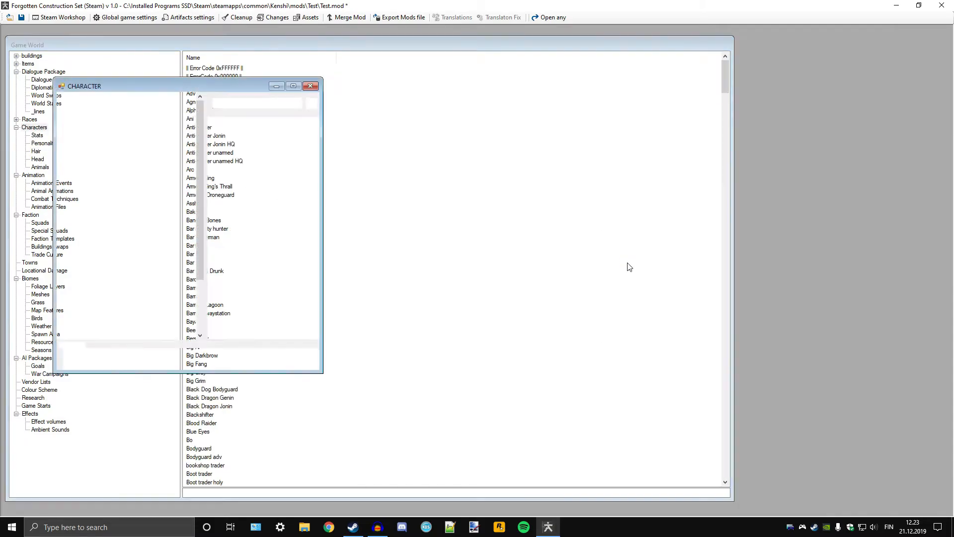
click(171, 105)
text(Beach Bum)
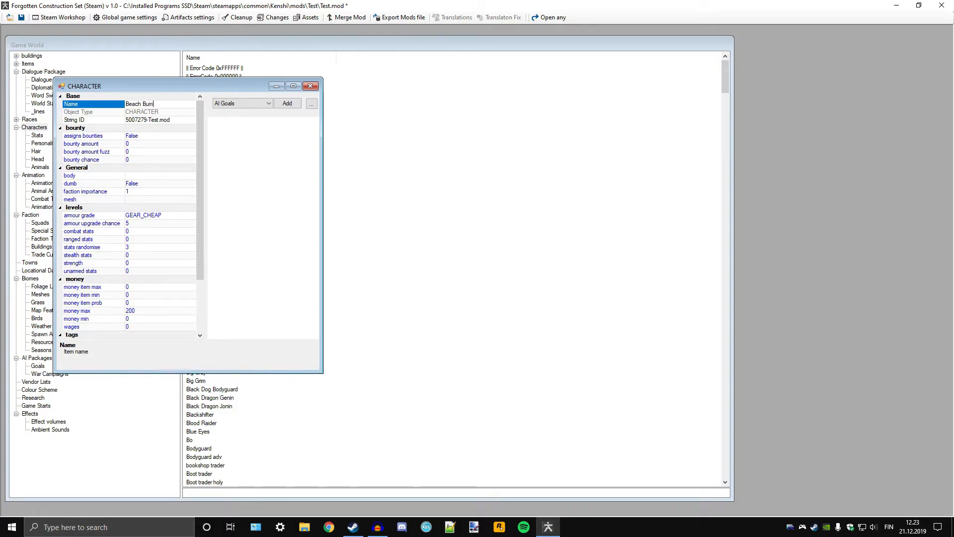
Step: Examine what the assigns bounties, body, dumb and faction importance properties of Beach Bum control
click(161, 136)
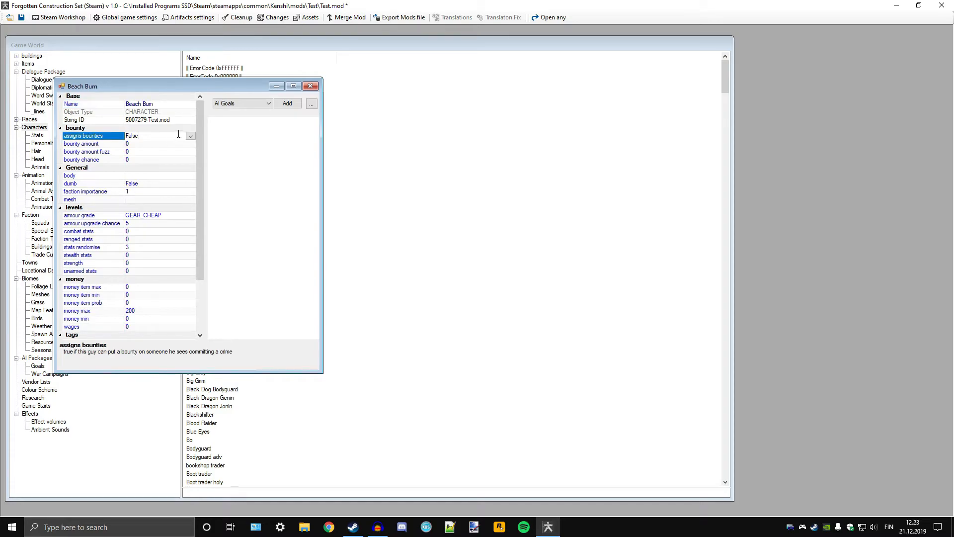
scroll(201, 133, down, 1)
scroll(199, 147, up, 1)
click(130, 176)
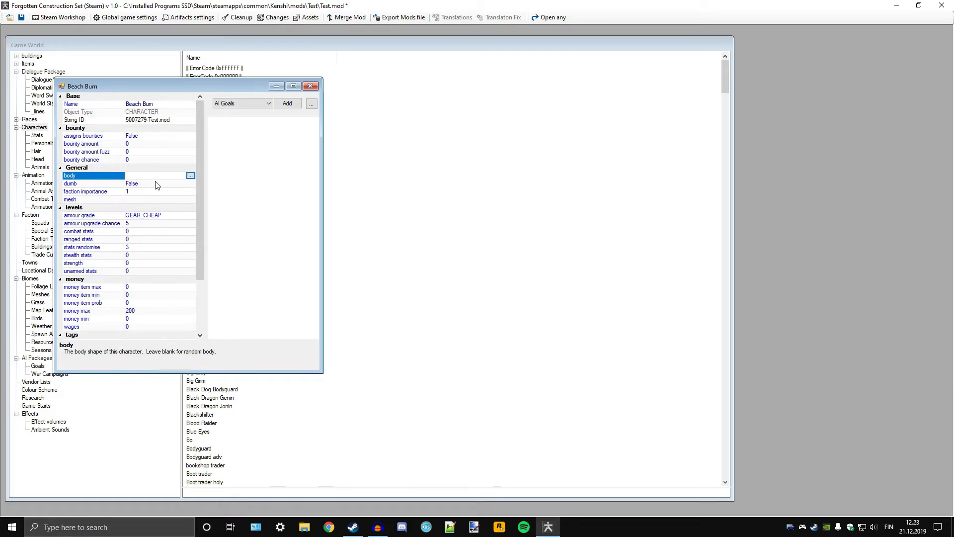
click(149, 183)
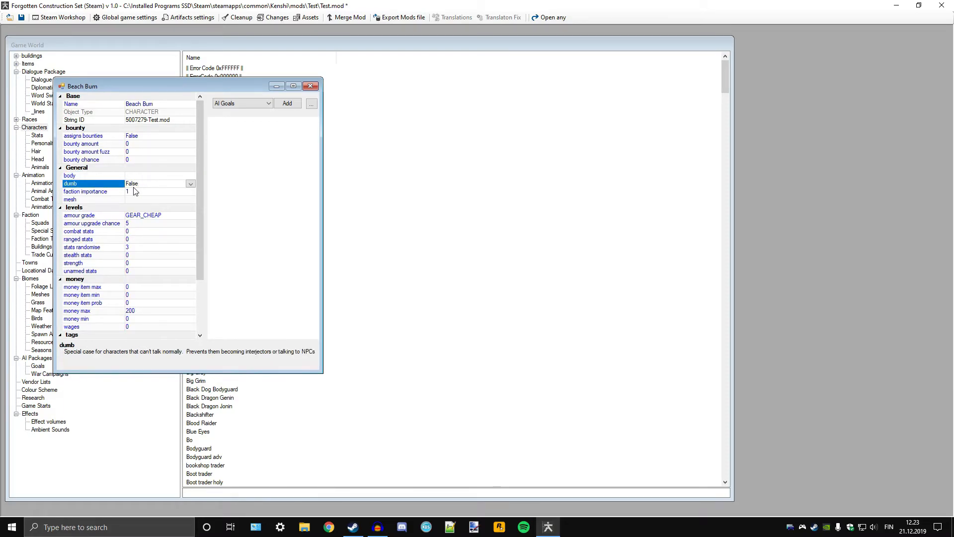
click(134, 192)
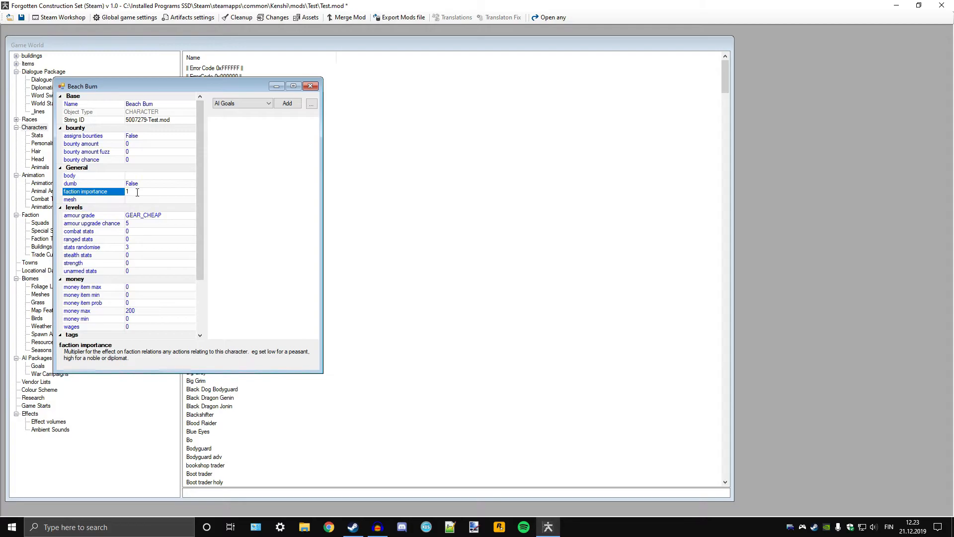
Step: Set Beach Bum's armour grade to GEAR_PROTOTYPE, armour upgrade chance to 0 and stats randomise to 5
drag(198, 186, 196, 227)
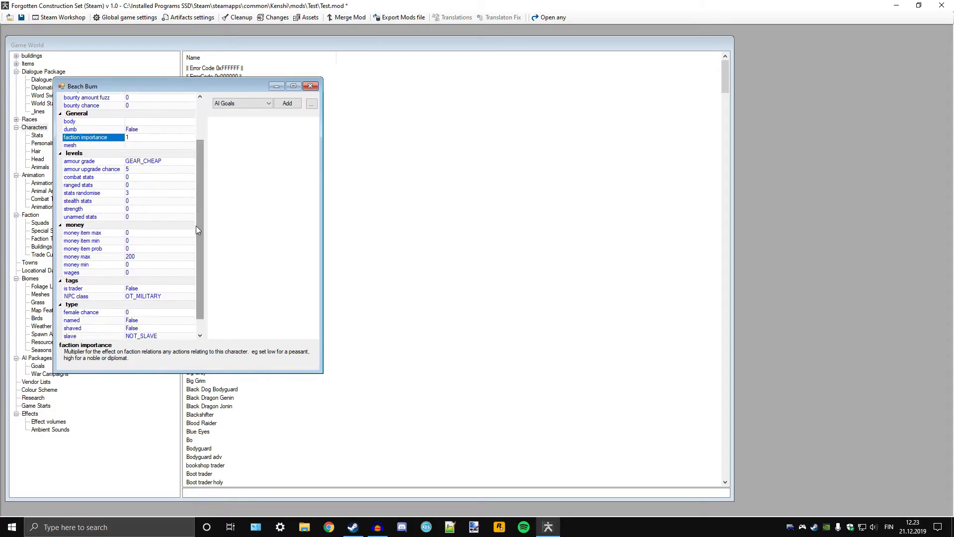
click(184, 162)
click(190, 162)
click(149, 169)
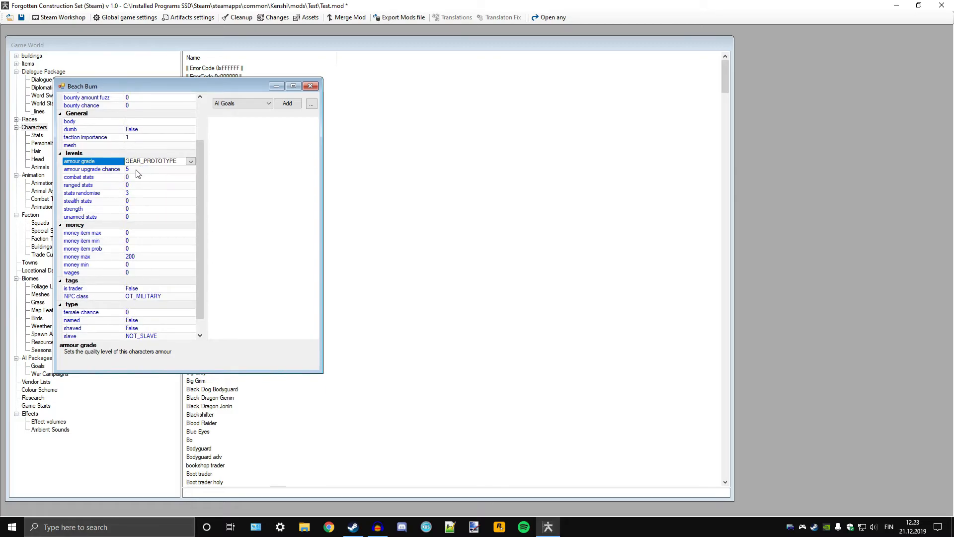
click(101, 168)
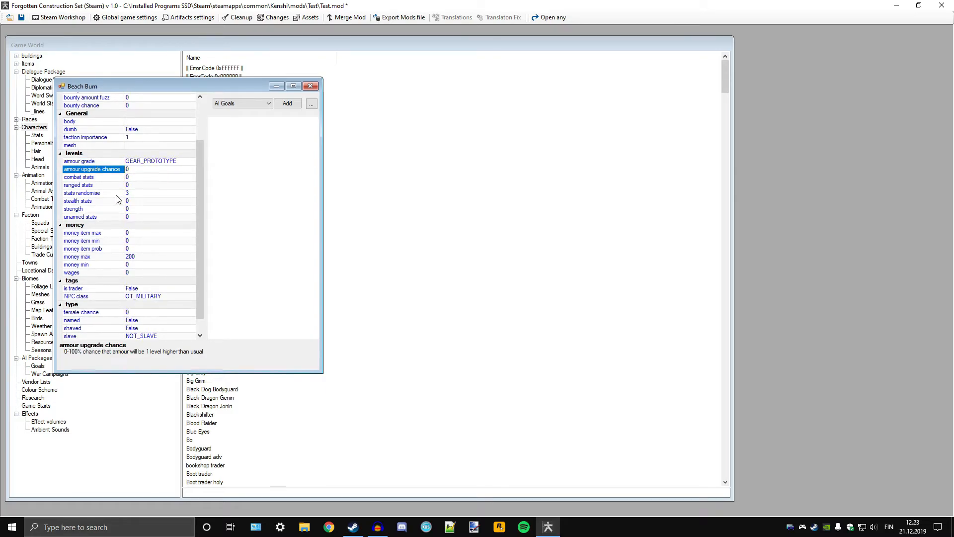
click(132, 194)
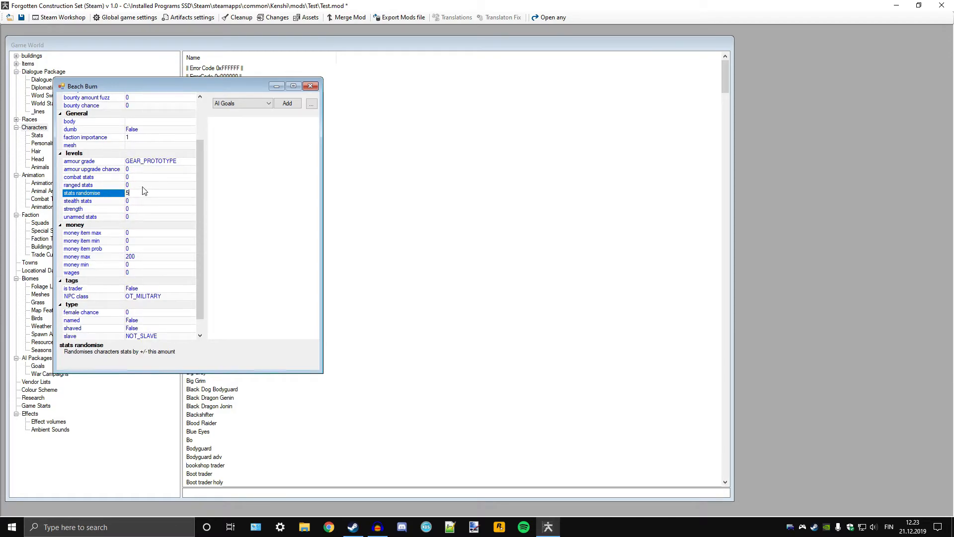
Step: Set Beach Bum's money max to 0 and its NPC class to OT_BANDIT
scroll(198, 204, down, 2)
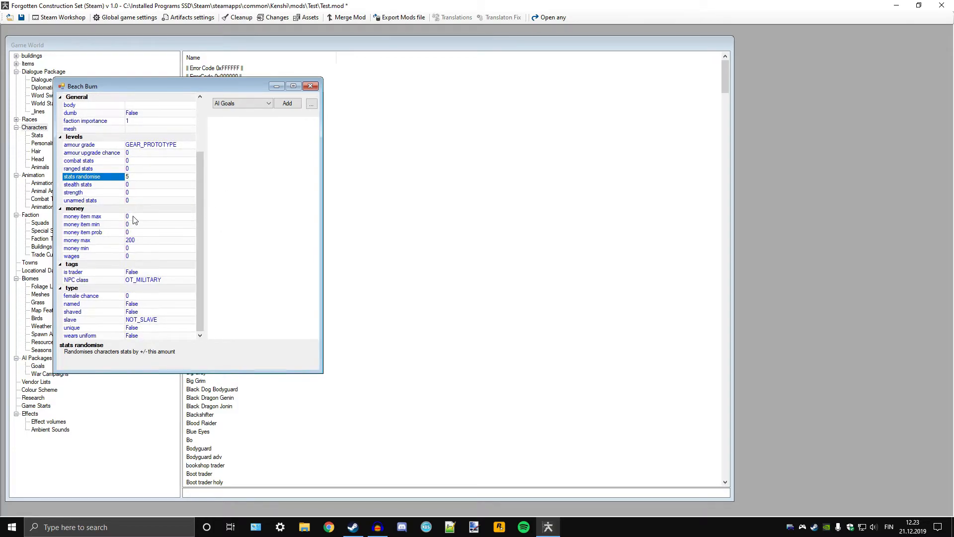
click(138, 241)
text(0)
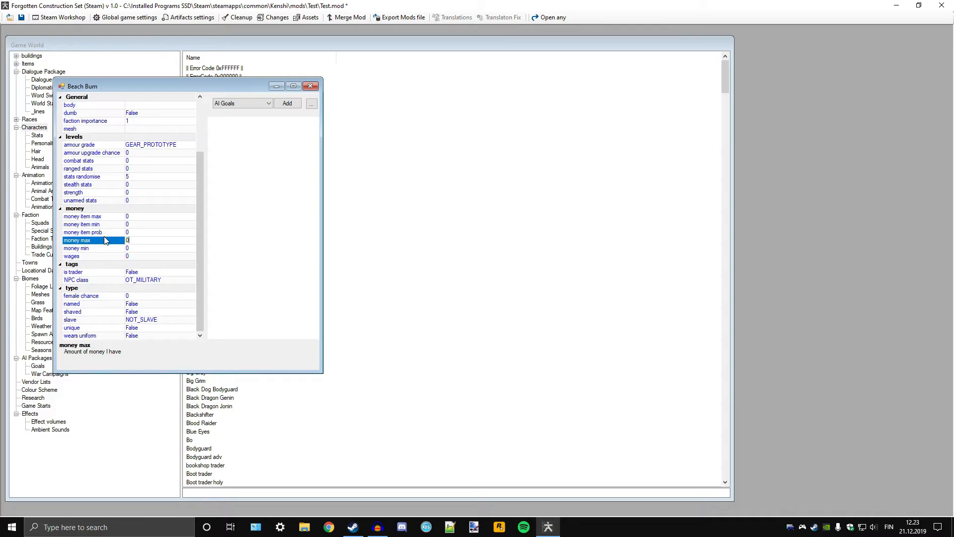
click(194, 281)
click(192, 280)
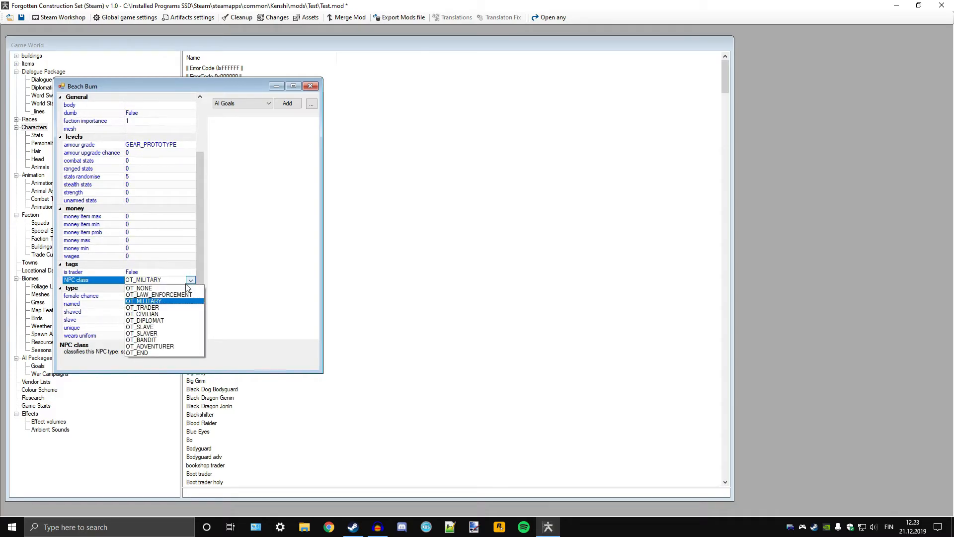
click(152, 341)
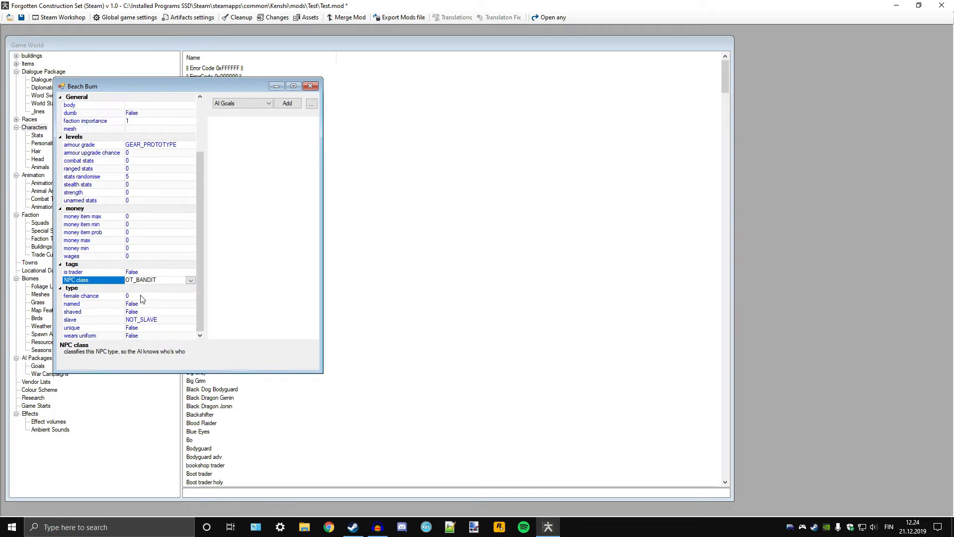
Step: Set Beach Bum's female chance to 20
click(97, 295)
text(50)
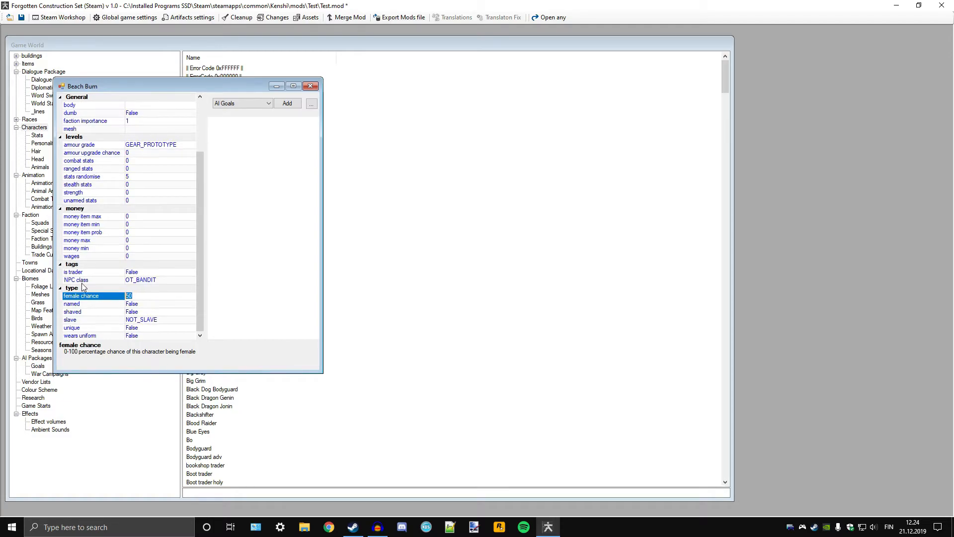
key(BackSpace)
key(BackSpace)
text(30)
double_click(141, 297)
text(20)
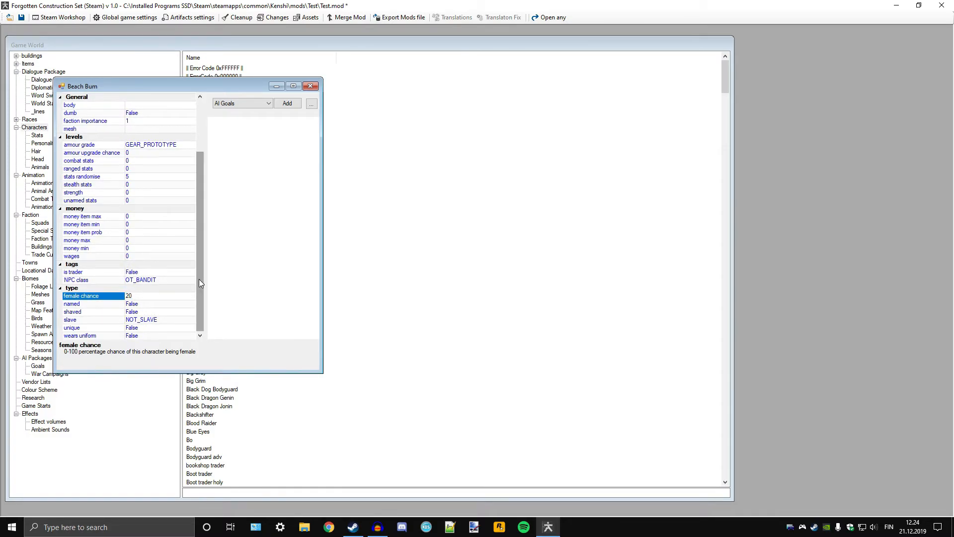
Step: Set the named and shaved properties of Beach Bum to True
click(189, 303)
click(189, 304)
click(142, 320)
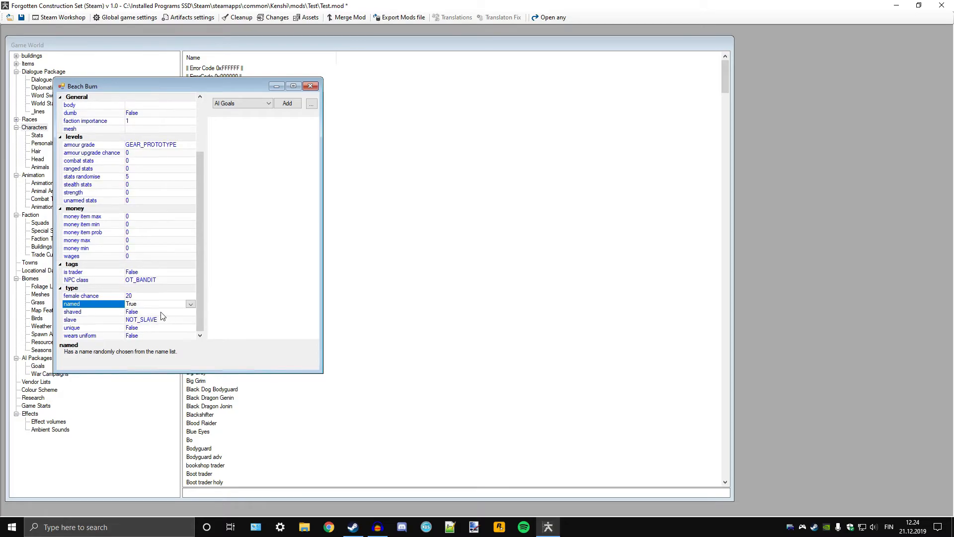
drag(199, 264, 198, 285)
click(189, 305)
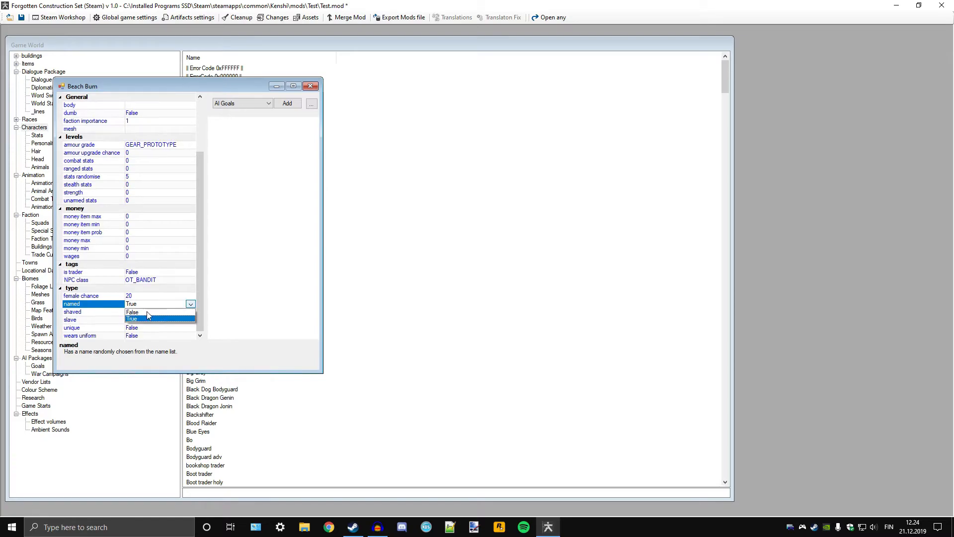
click(141, 319)
click(163, 312)
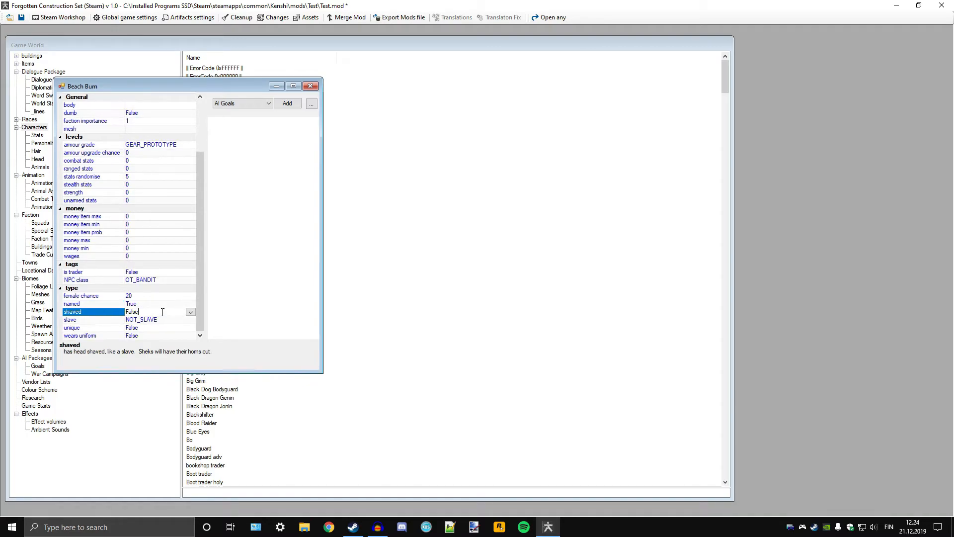
click(190, 311)
click(135, 320)
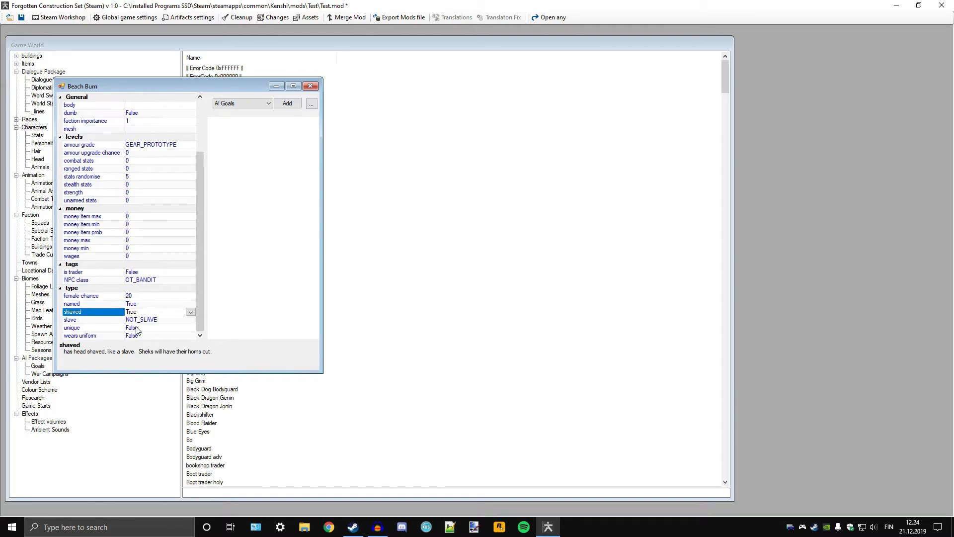
Step: Set the unique property of Beach Bum to True and check the slave and wears uniform properties
click(171, 321)
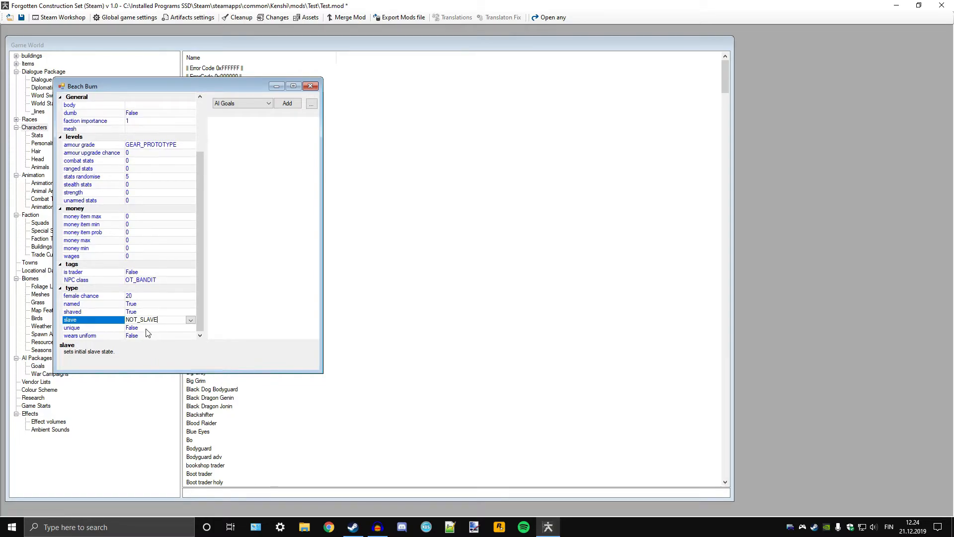
click(146, 328)
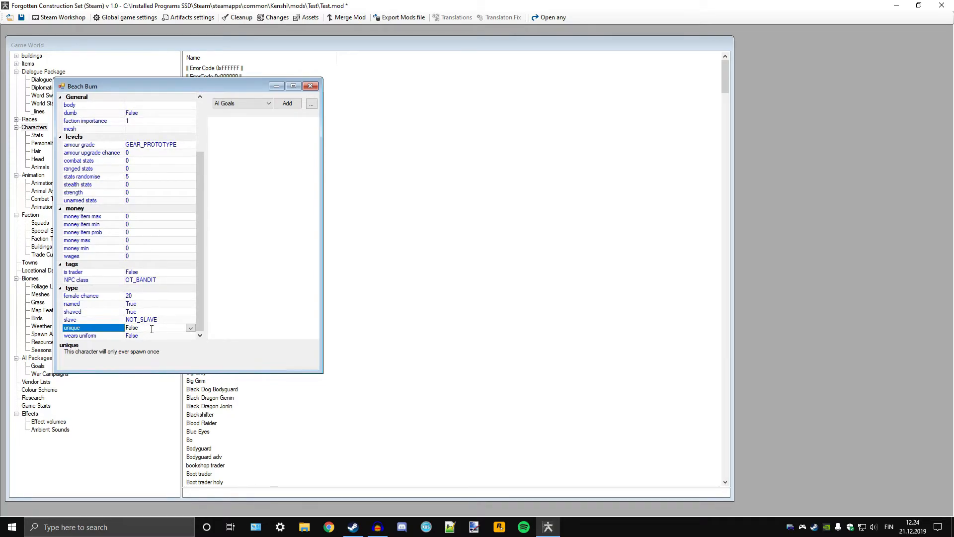
click(190, 328)
click(143, 339)
click(190, 329)
click(138, 344)
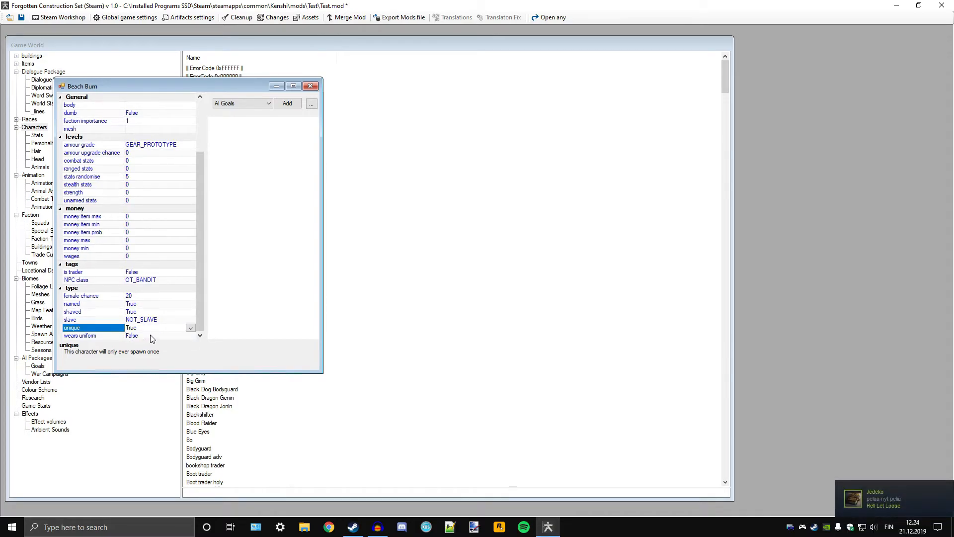
click(152, 337)
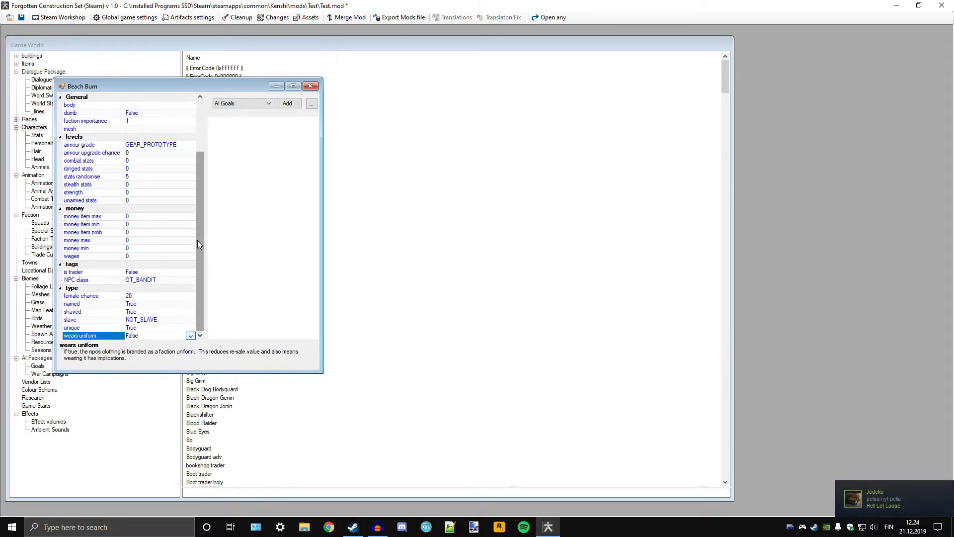
Step: Move the Beach Bum window aside so it clears the Game World item list
scroll(198, 240, up, 3)
click(248, 103)
click(309, 87)
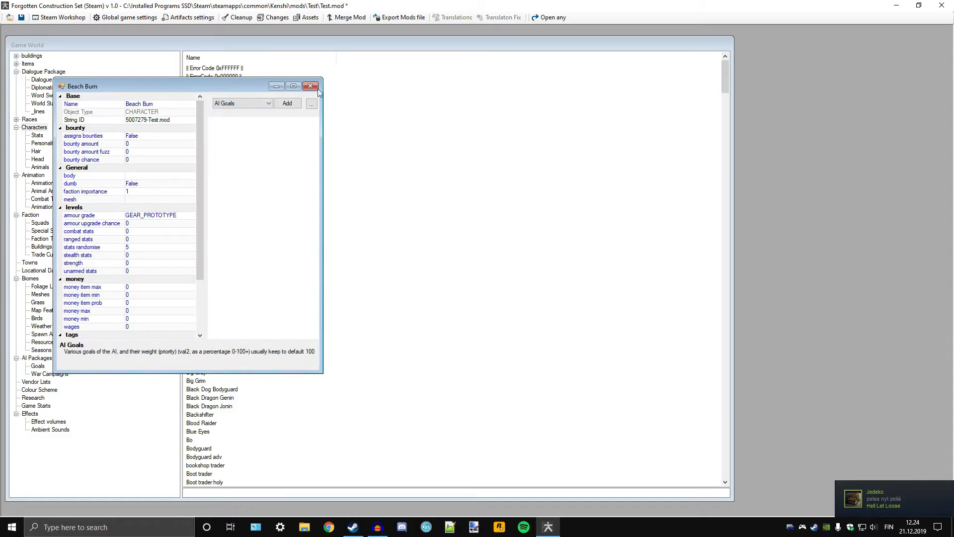
drag(225, 86, 846, 38)
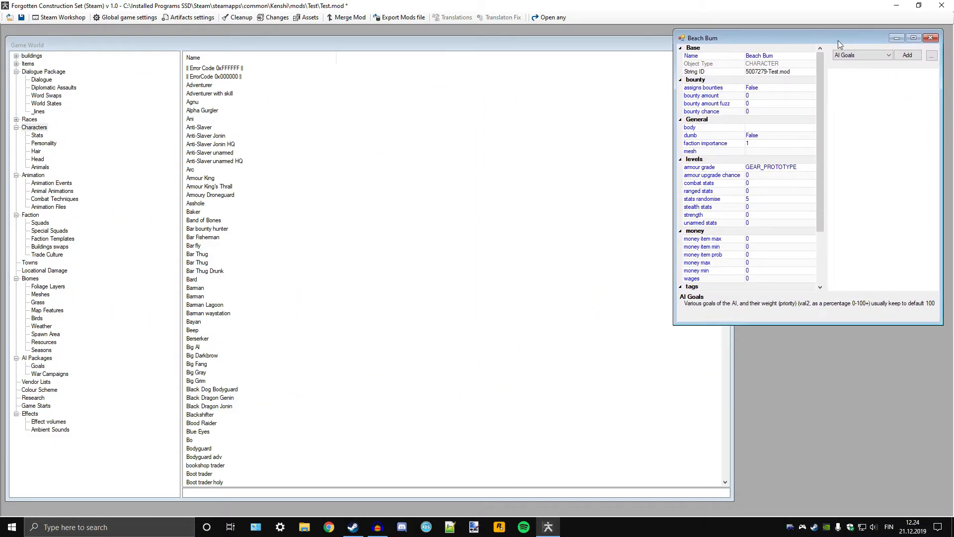
Step: Create a new AI package in the Game World and name it bum_AIpack
click(37, 358)
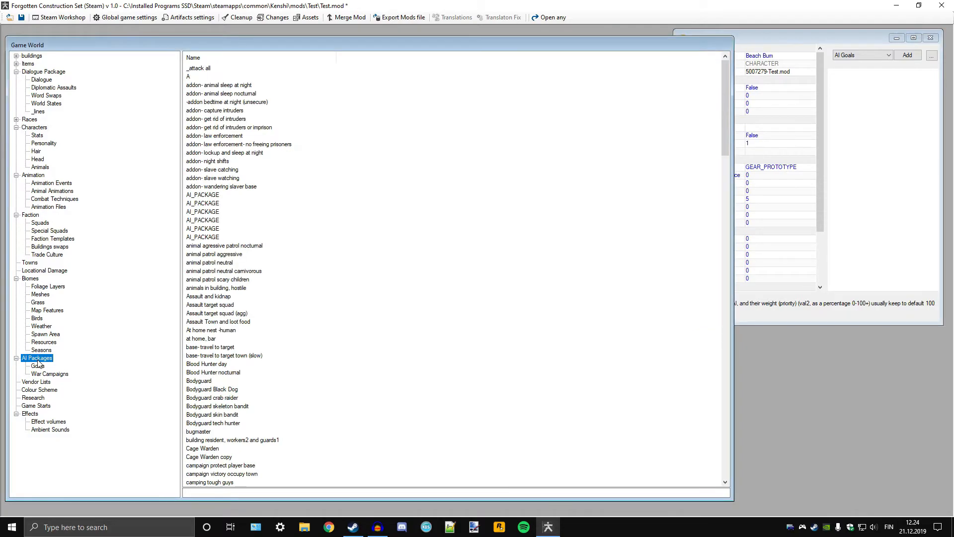
right_click(590, 174)
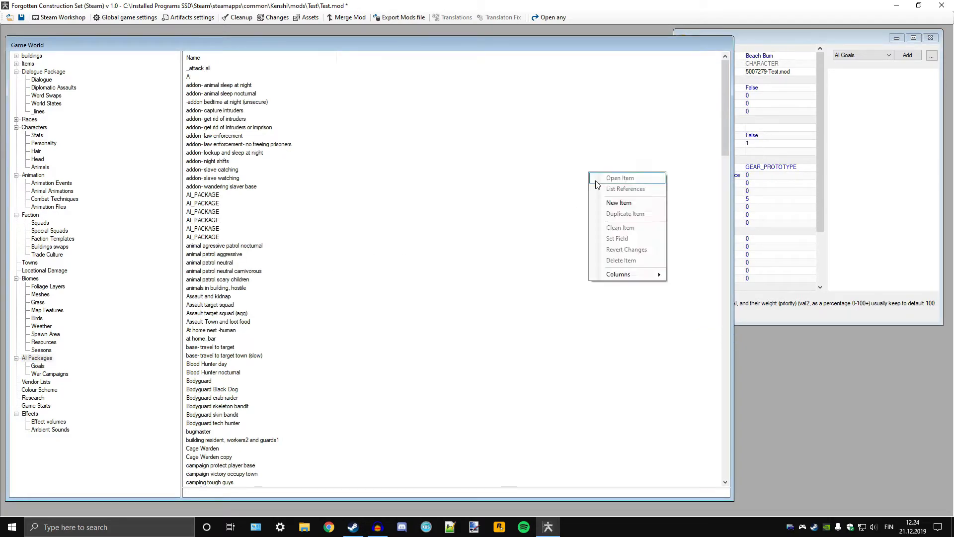
click(598, 203)
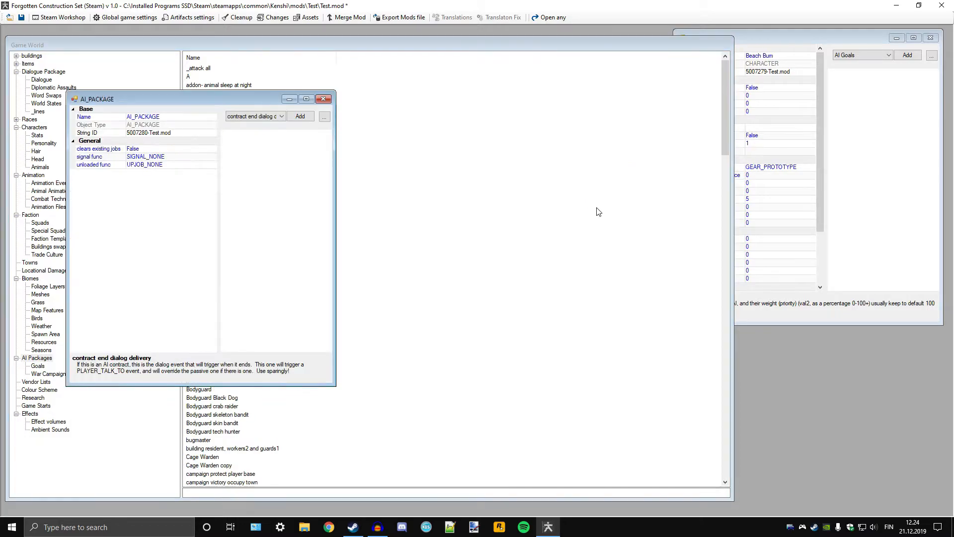
click(157, 117)
text(bum)
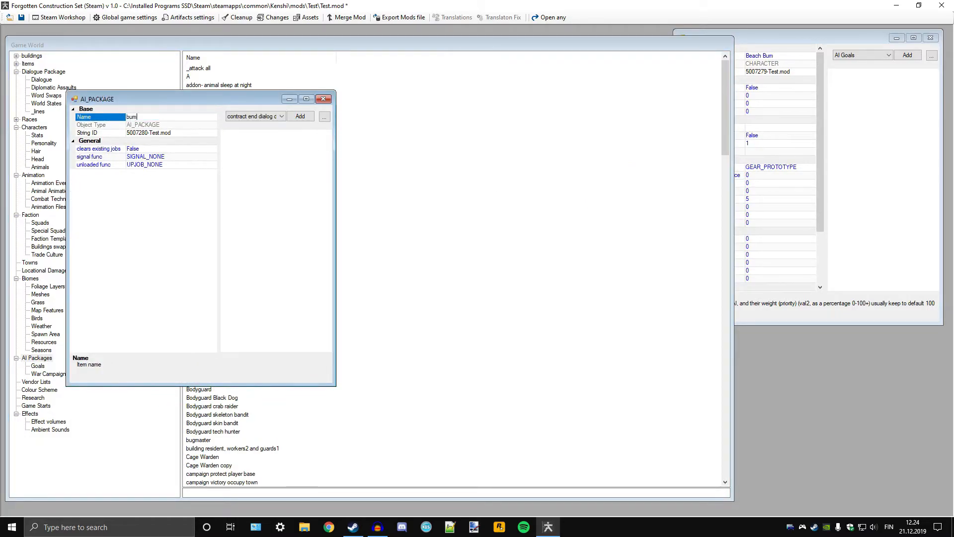
text(_Aipack)
drag(225, 100, 230, 99)
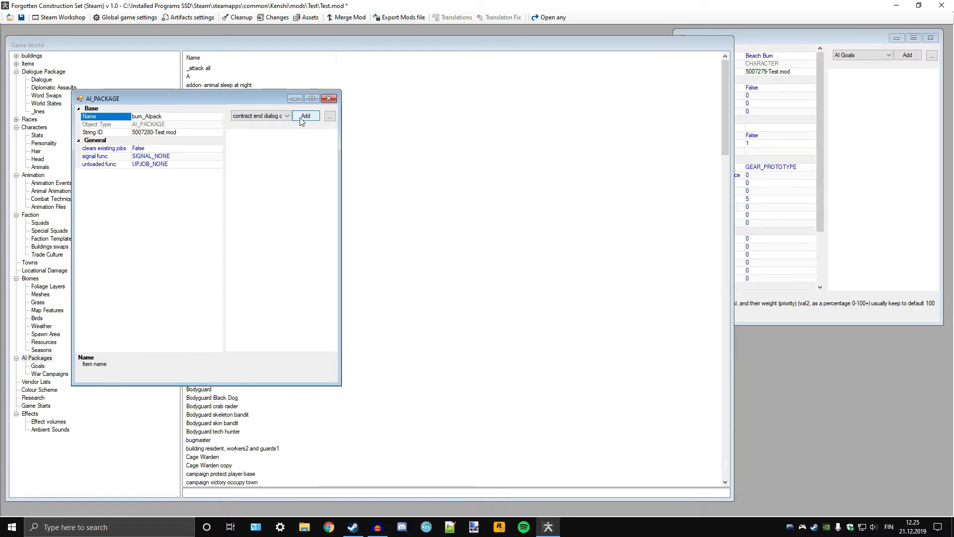
Step: Choose Leader AI Goals as the reference type for bum_AIpack, then widen its window and move it clear of the item list
click(259, 118)
click(259, 118)
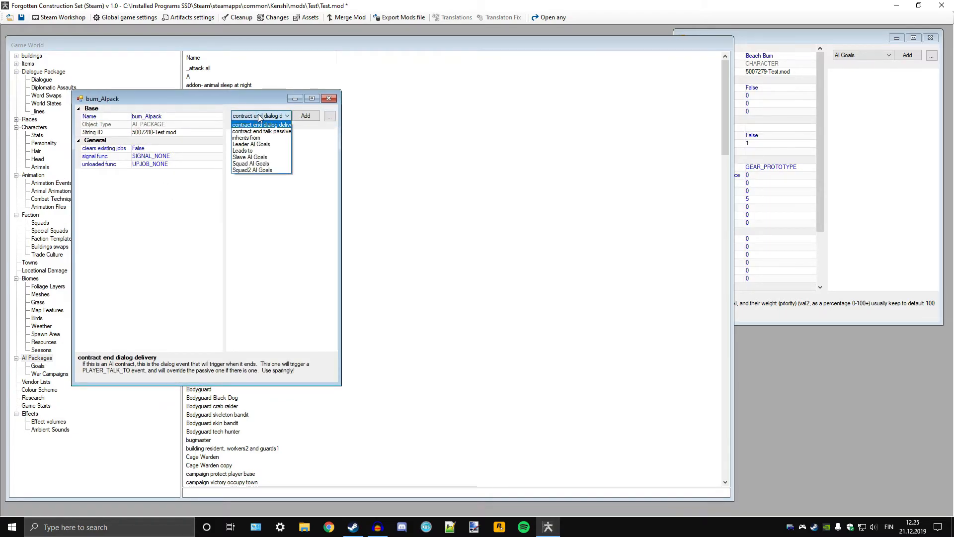
click(251, 144)
drag(251, 100, 507, 109)
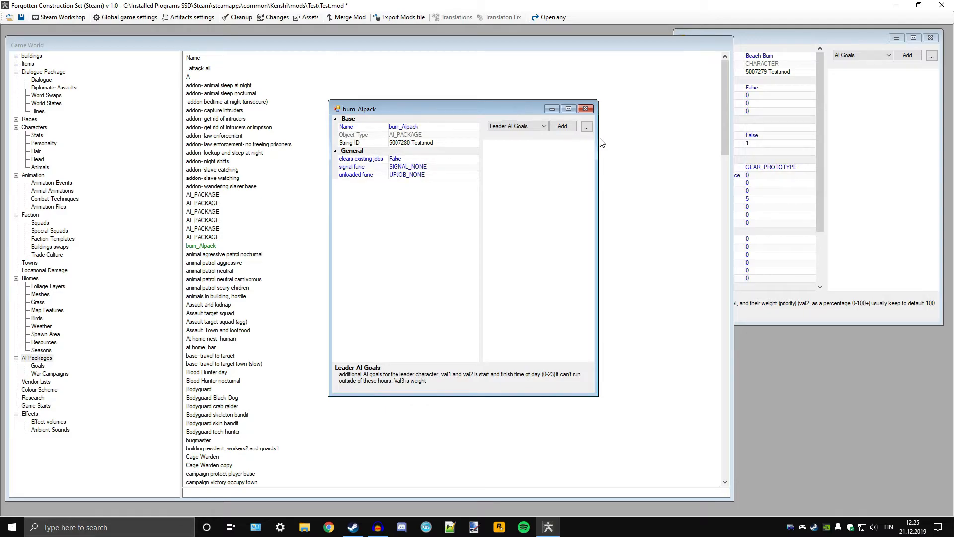
drag(599, 147, 689, 160)
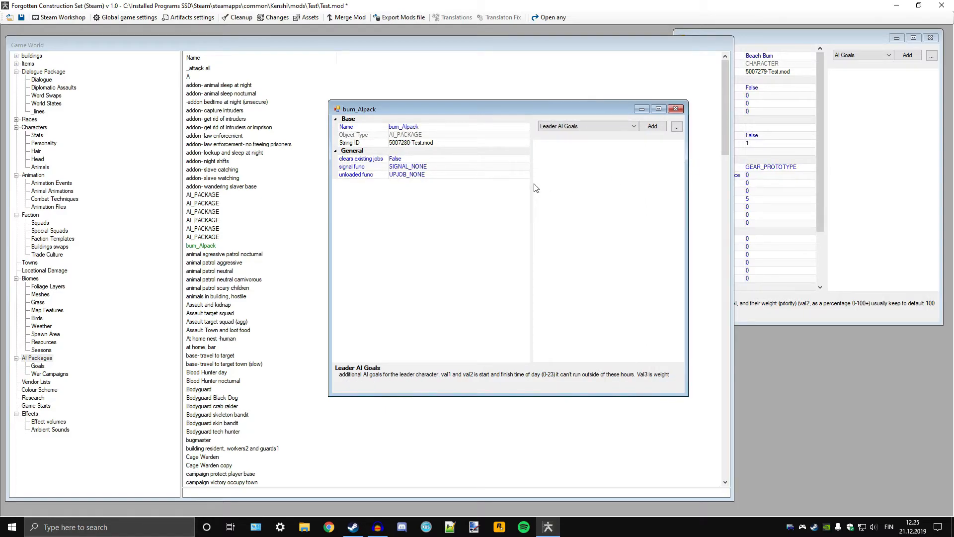
drag(530, 190, 490, 192)
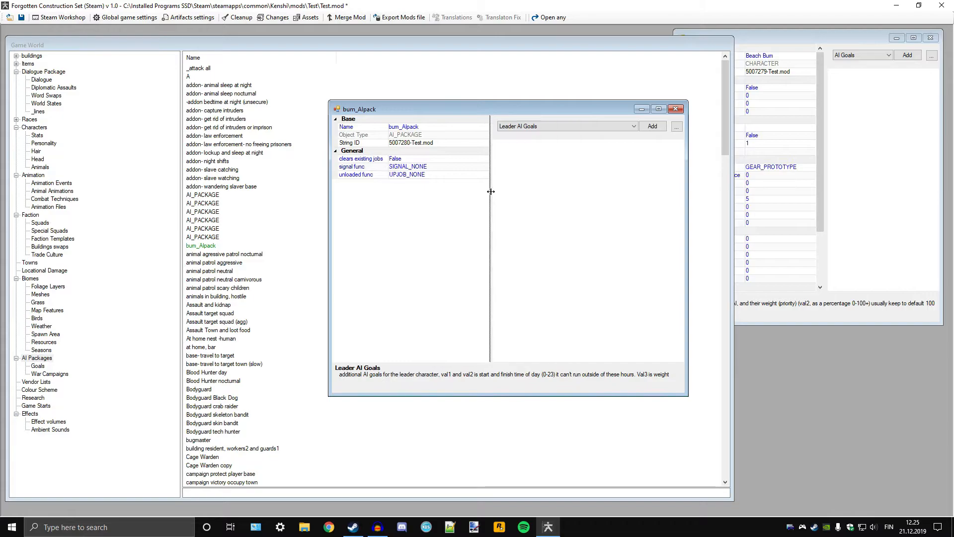
drag(485, 109, 752, 70)
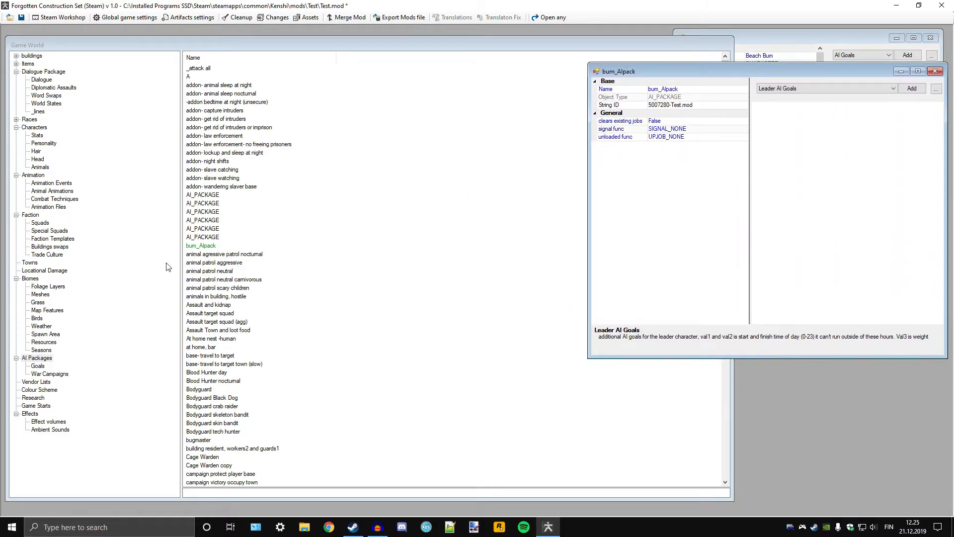
Step: Add "Attack enemies- but don't leave town" from the goals to bum_AIpack's Leader AI Goals and set its start hour to 6
click(36, 367)
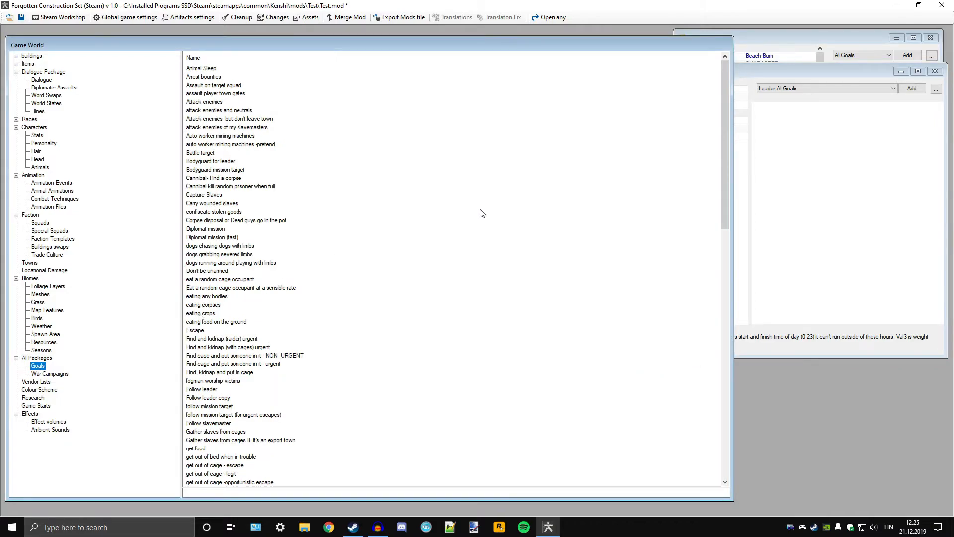
scroll(413, 232, down, 19)
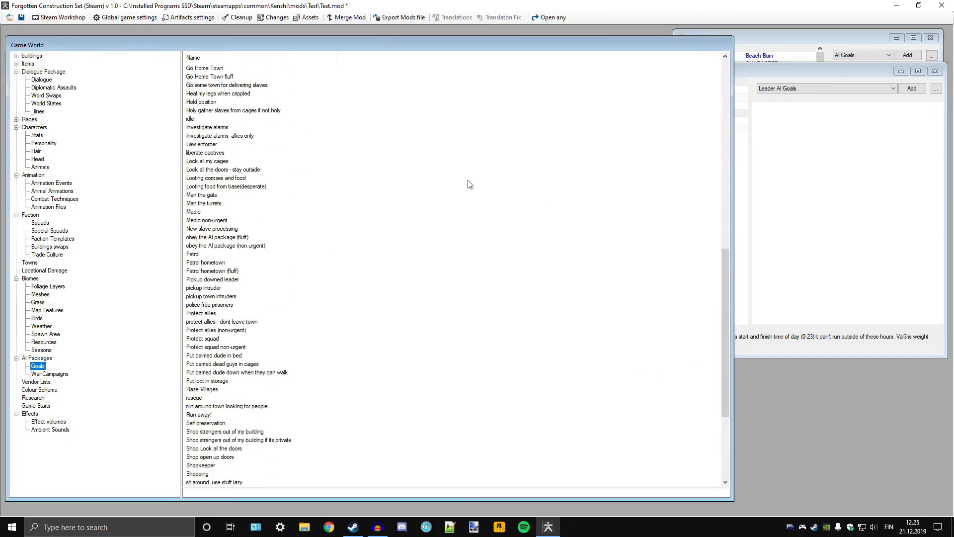
drag(828, 72, 687, 79)
click(771, 94)
scroll(486, 272, down, 5)
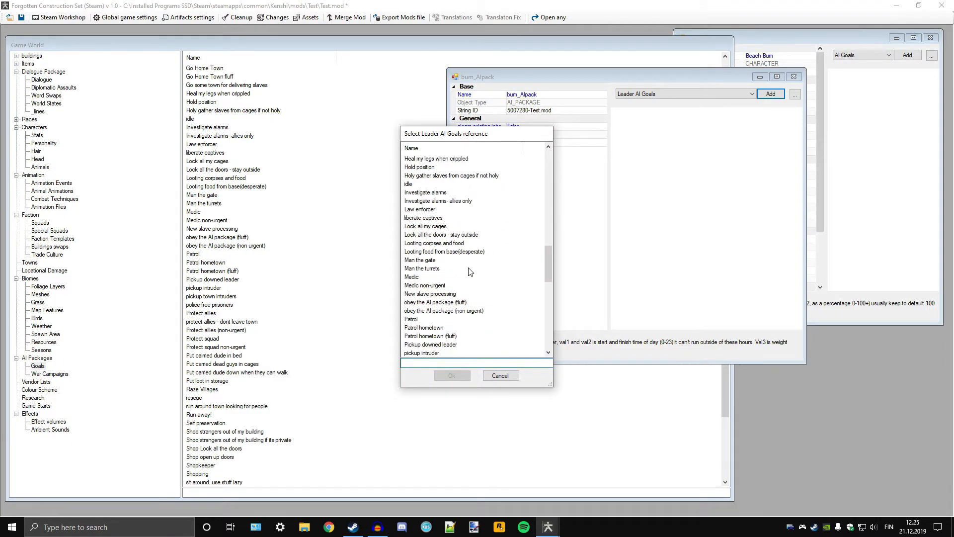
scroll(472, 269, up, 5)
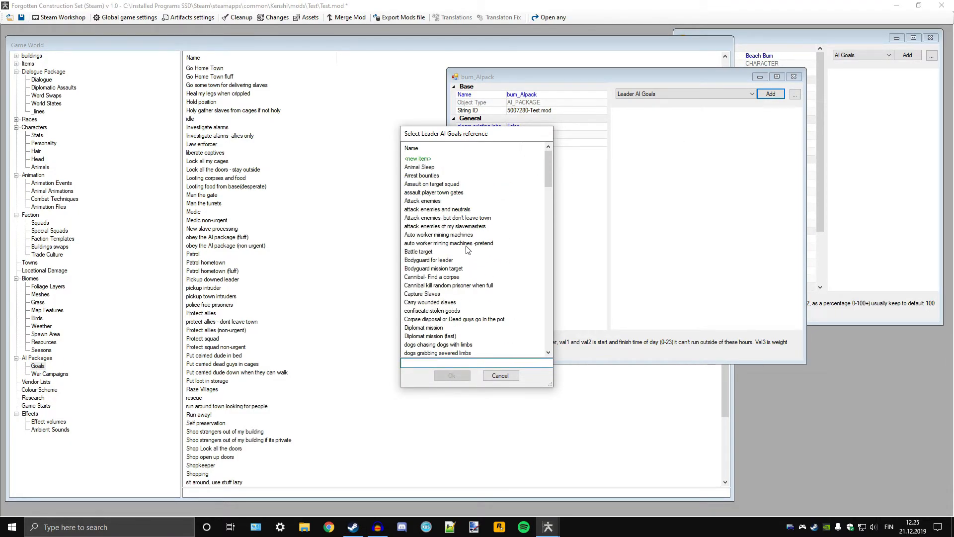
double_click(445, 219)
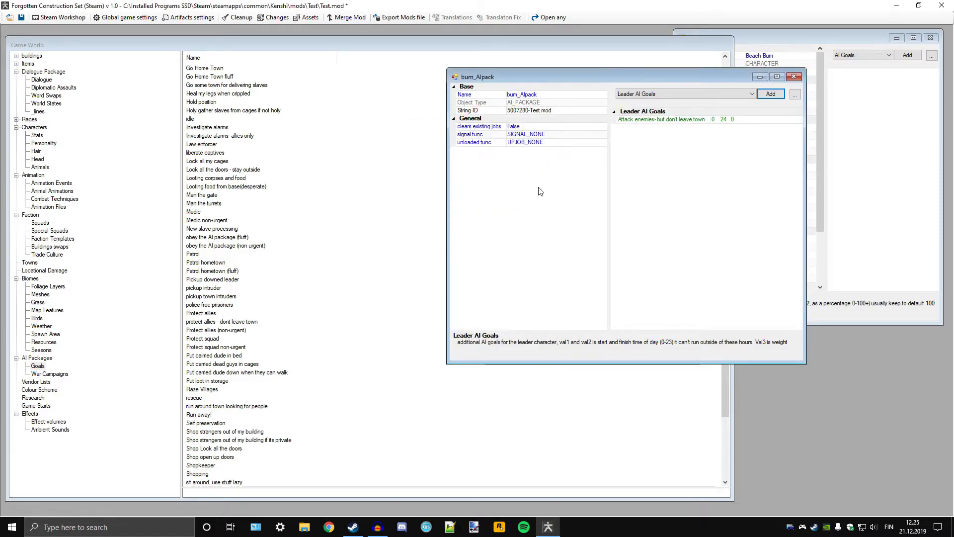
click(714, 120)
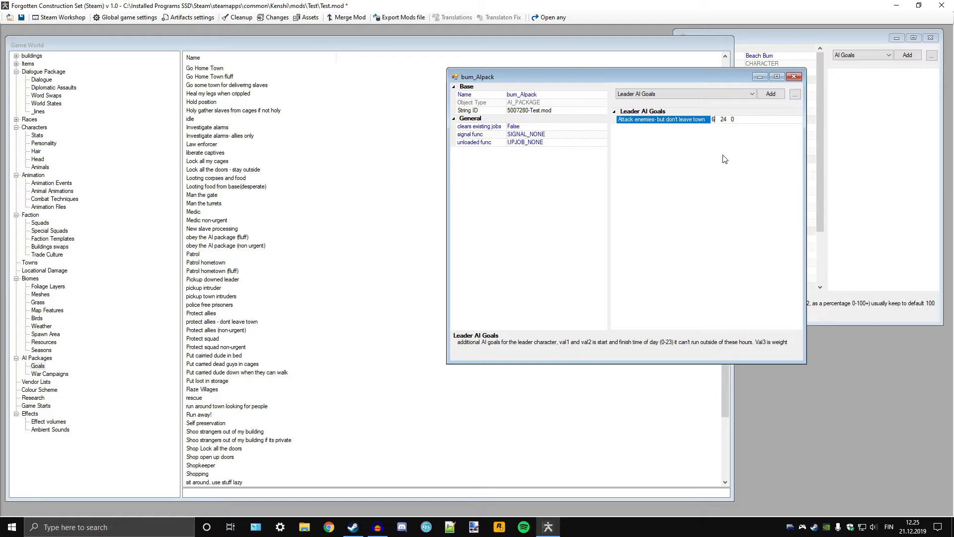
Step: Start adding another Leader AI Goal to bum_AIpack and look through the available goals for a suitable one
click(675, 93)
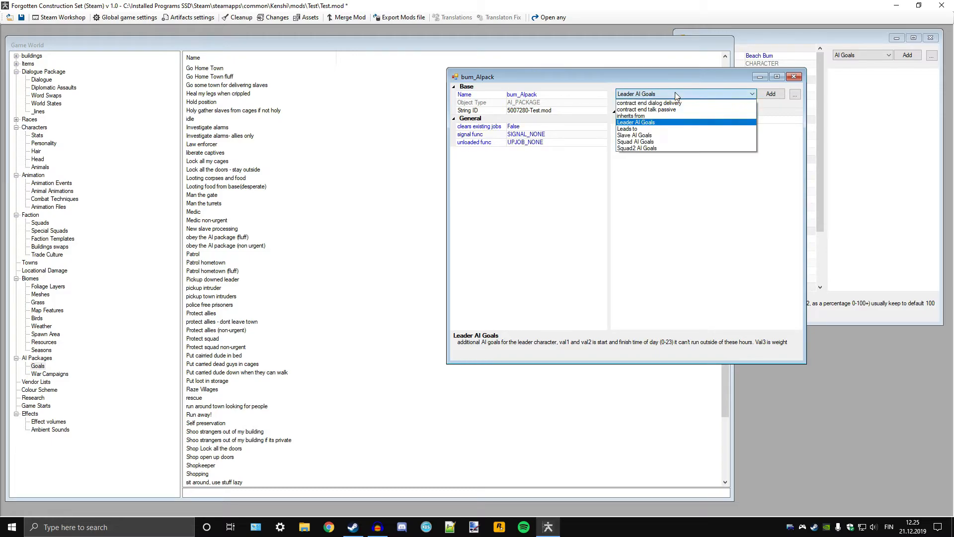
click(650, 122)
click(765, 97)
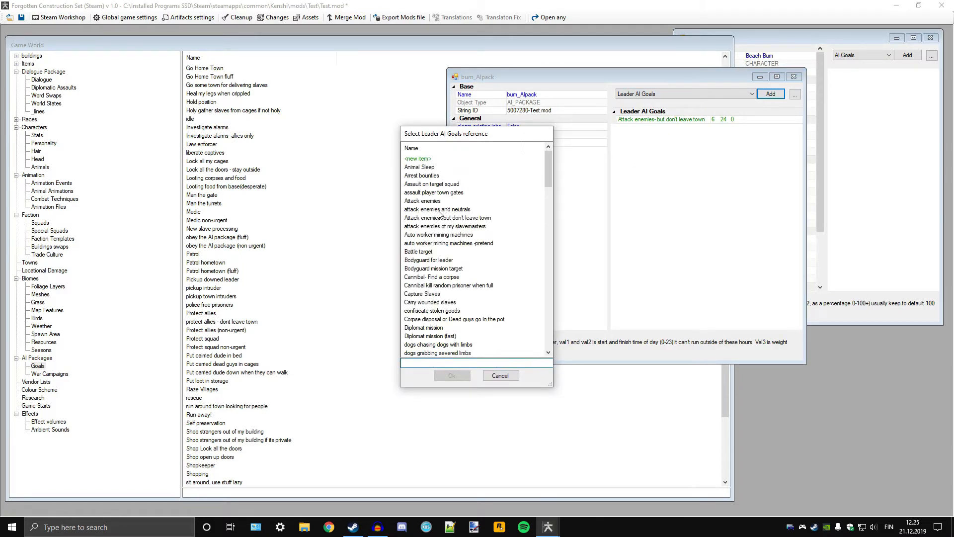
scroll(439, 227, down, 1)
scroll(439, 226, down, 18)
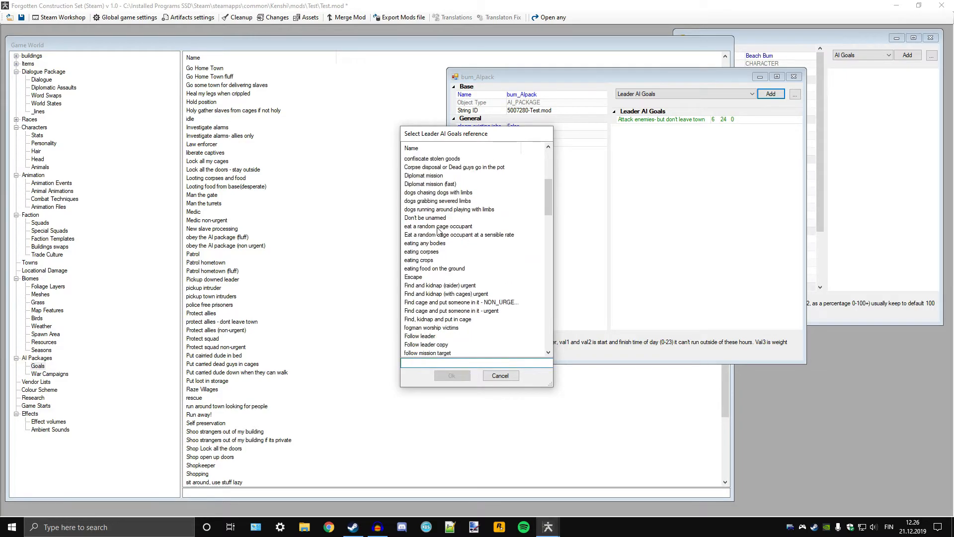
drag(549, 271, 549, 343)
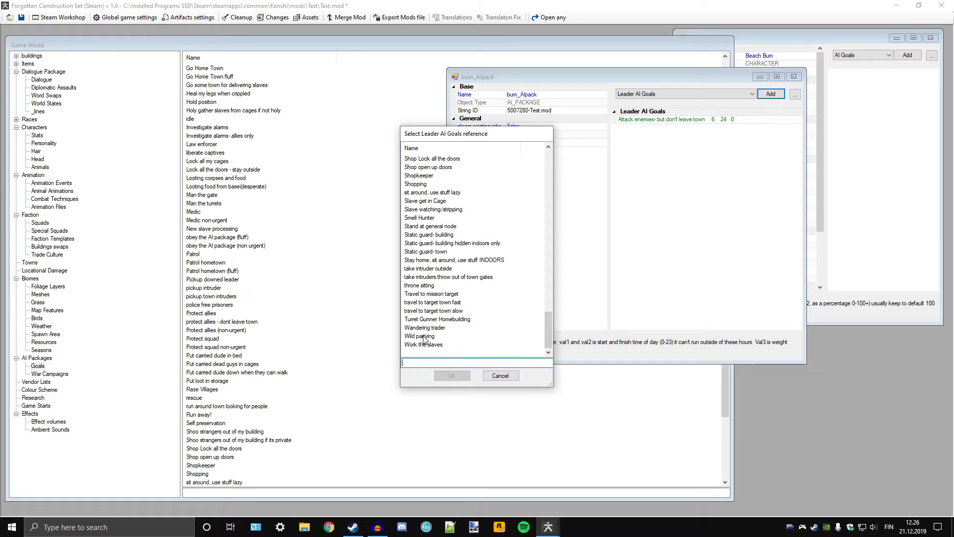
scroll(428, 331, up, 1)
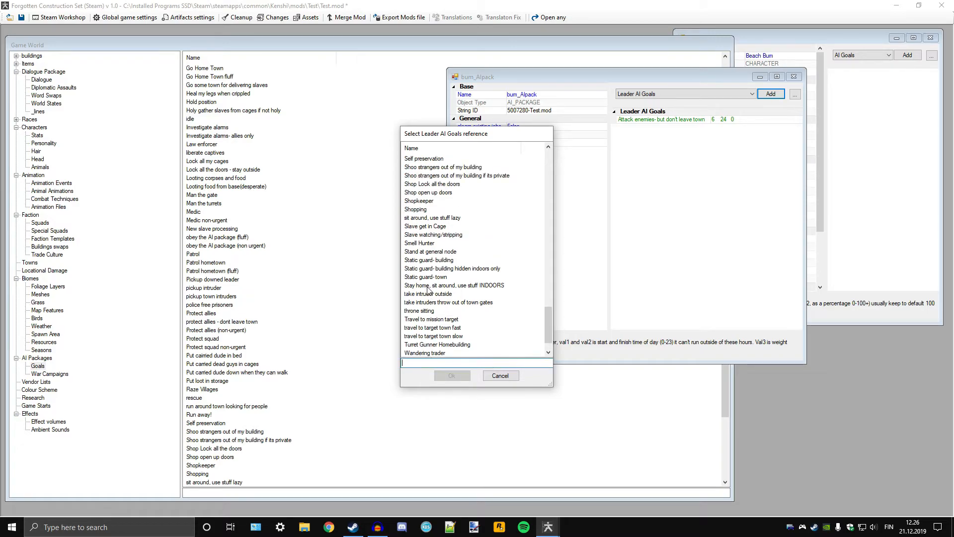
scroll(428, 290, up, 3)
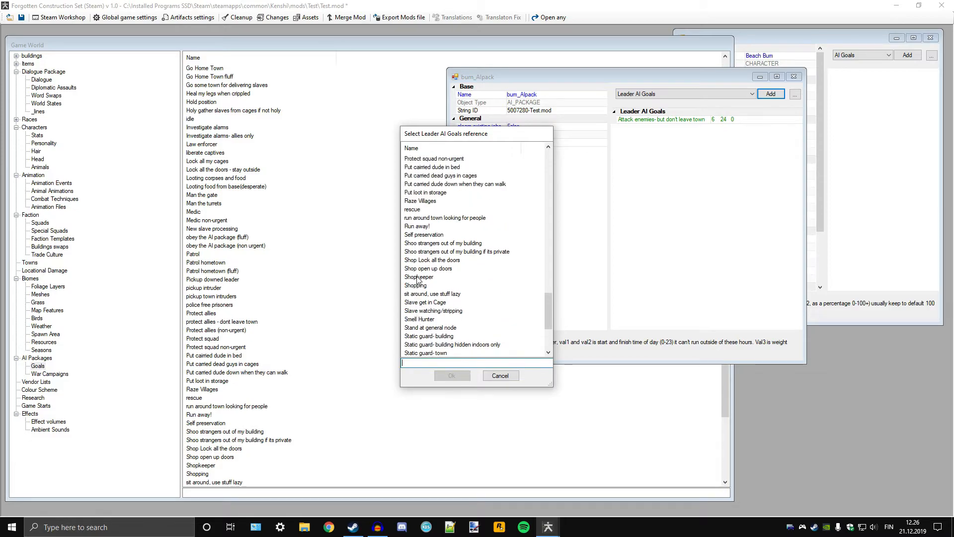
scroll(420, 271, up, 1)
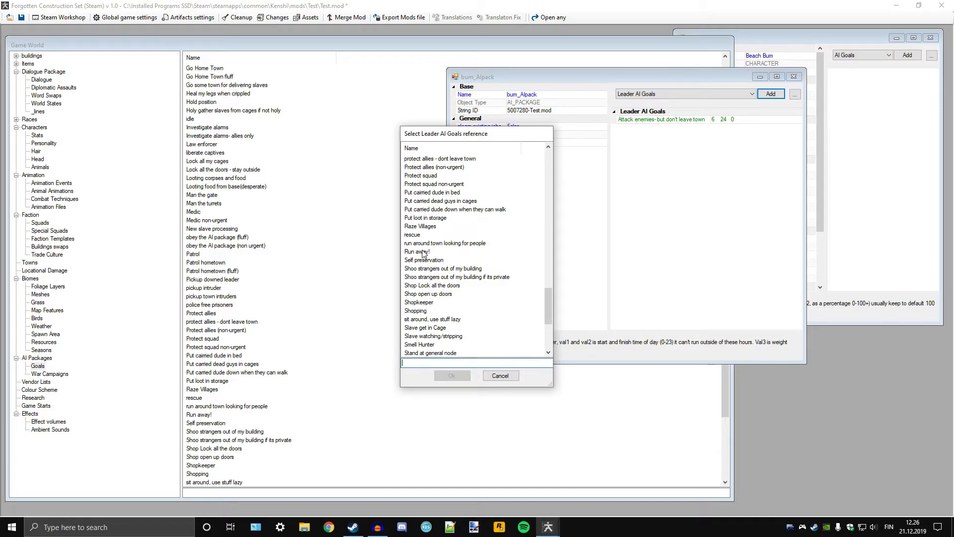
Step: Add the "Patrol hometown" goal to the Leader AI Goals of bum_AIpack
scroll(423, 254, up, 1)
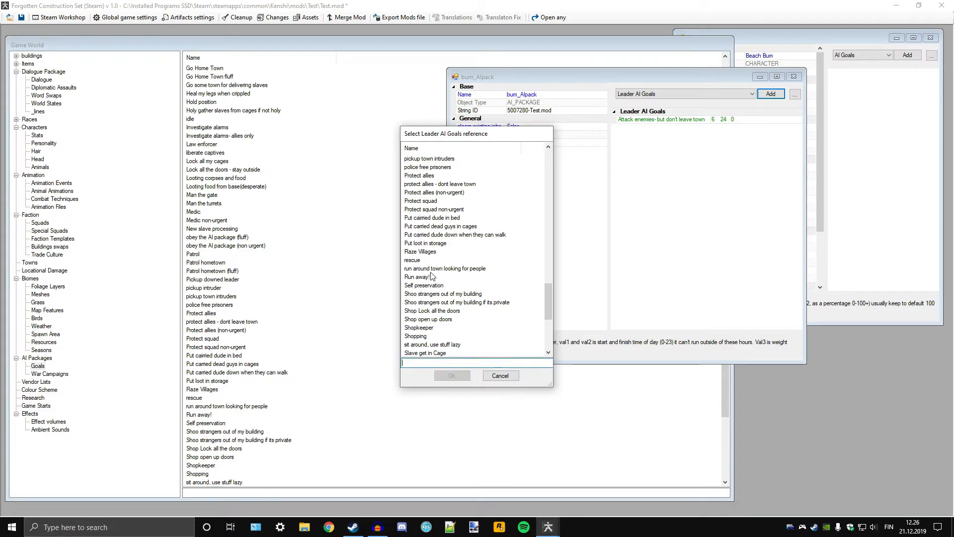
scroll(431, 275, up, 1)
scroll(427, 275, up, 1)
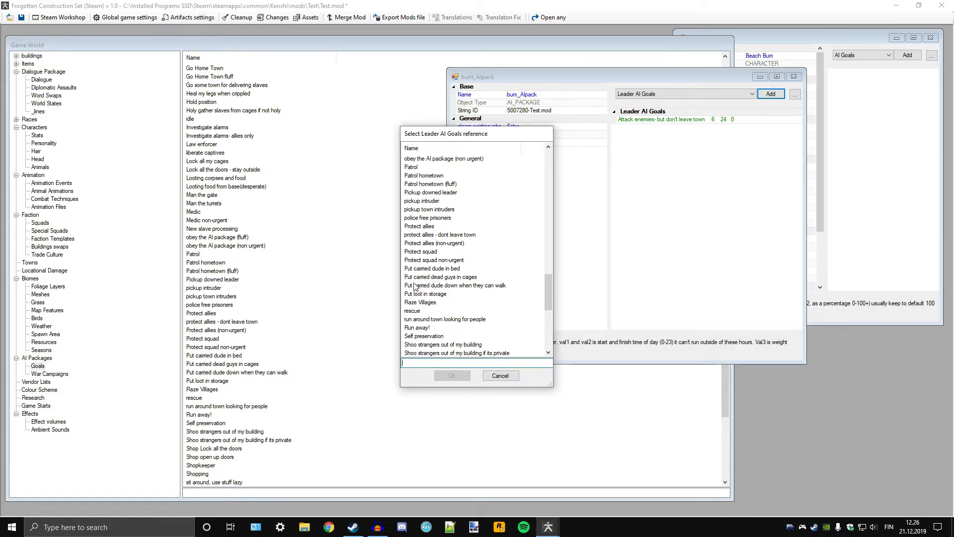
scroll(425, 274, up, 1)
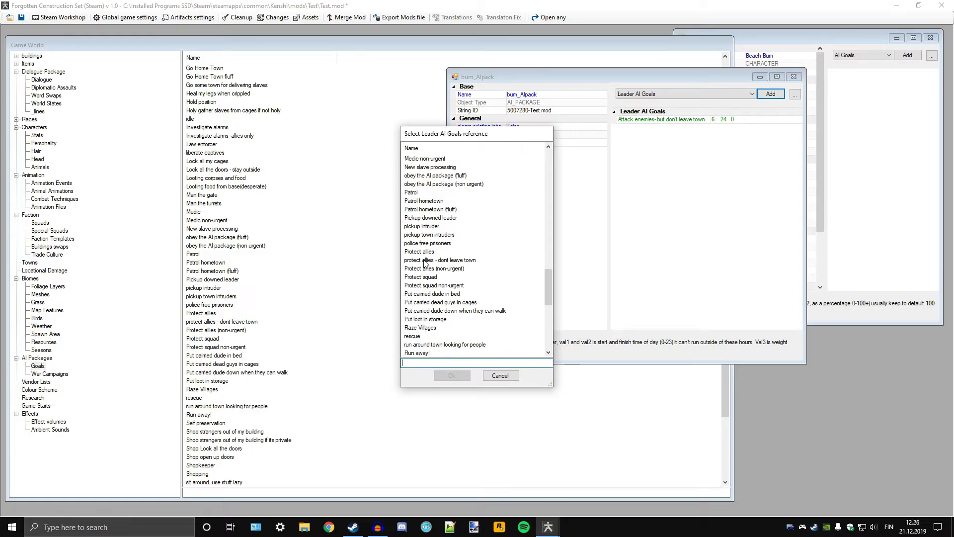
scroll(424, 265, up, 2)
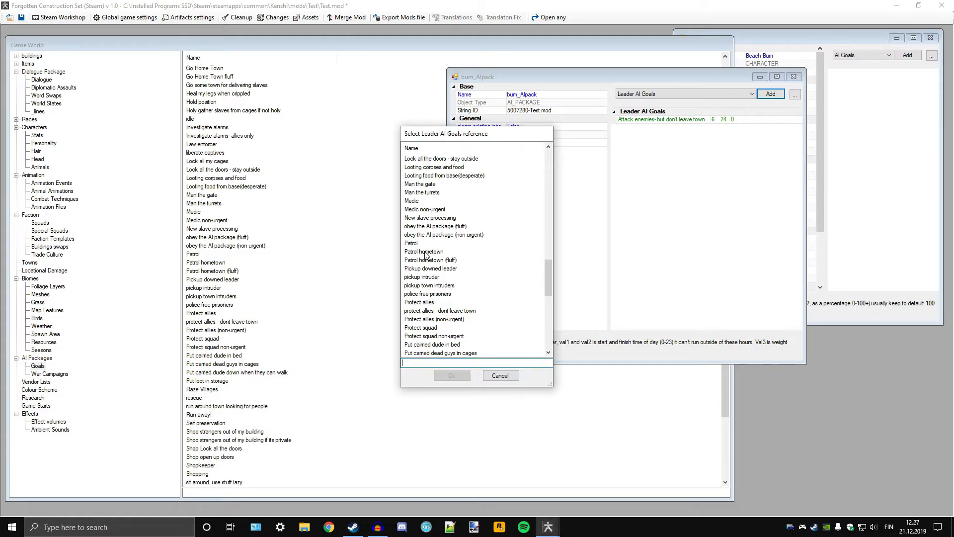
click(425, 253)
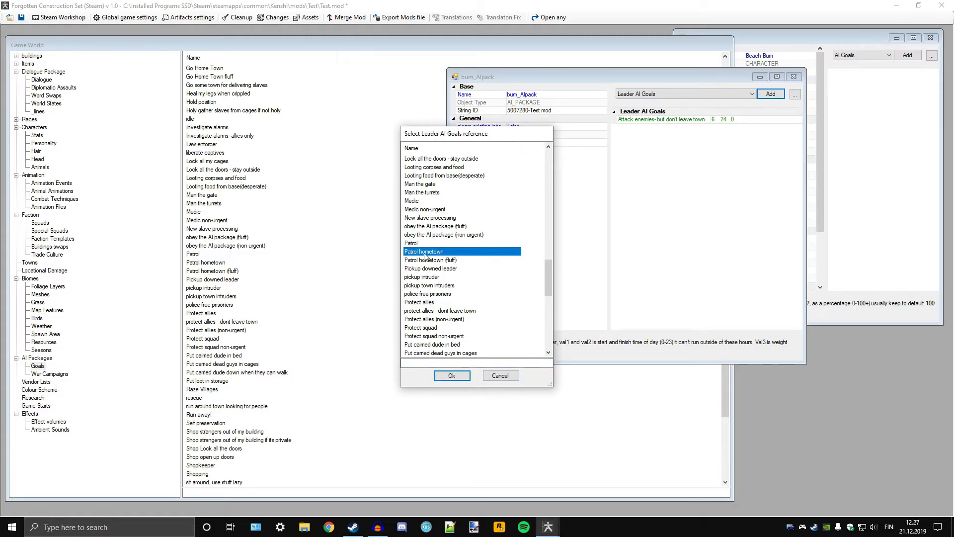
double_click(426, 255)
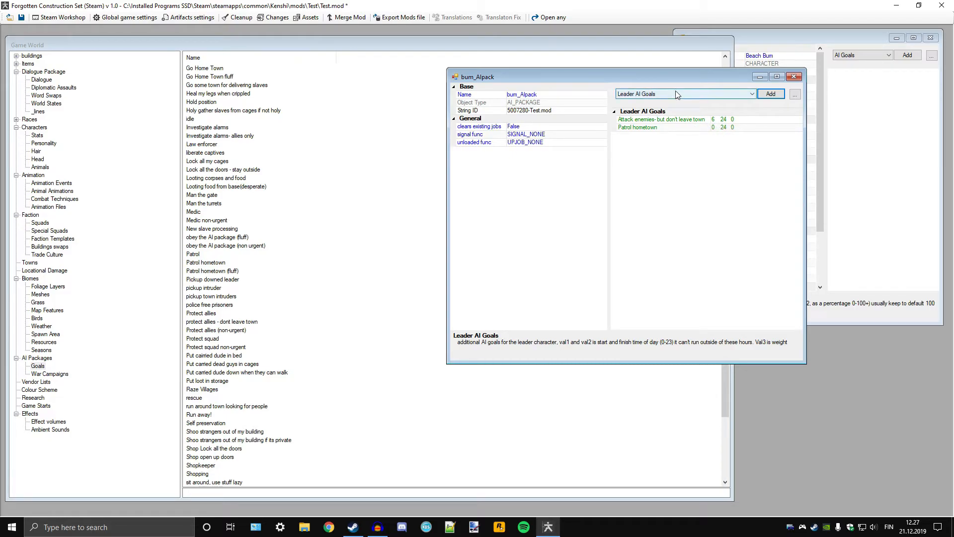
Step: Add "get out of bed when in trouble" to the Leader AI Goals and set its third value, the weight, to 10
click(771, 94)
scroll(470, 263, down, 5)
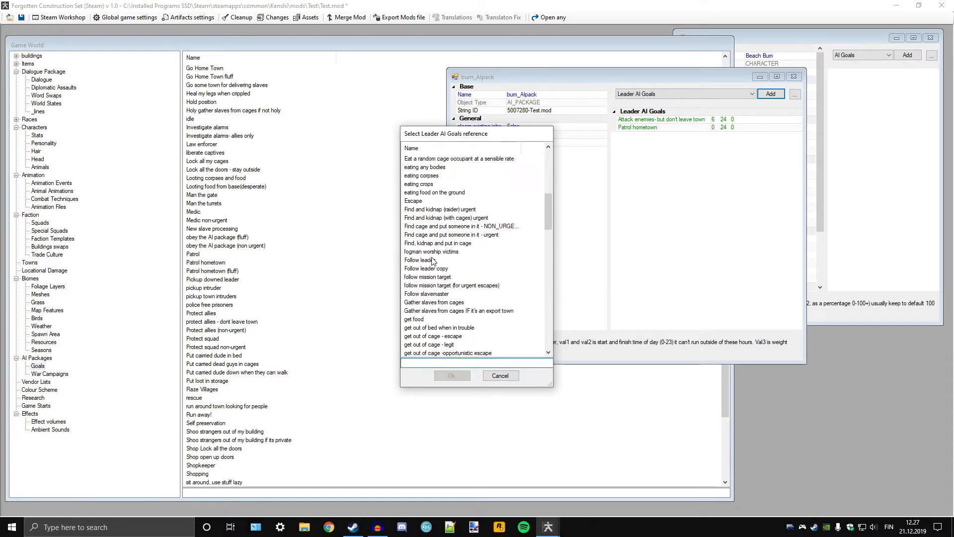
scroll(420, 209, up, 2)
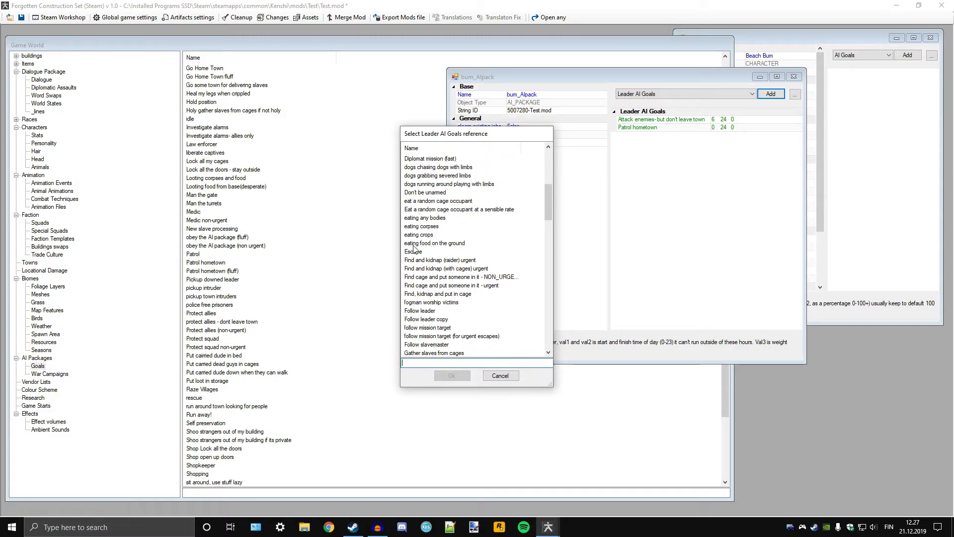
text(get)
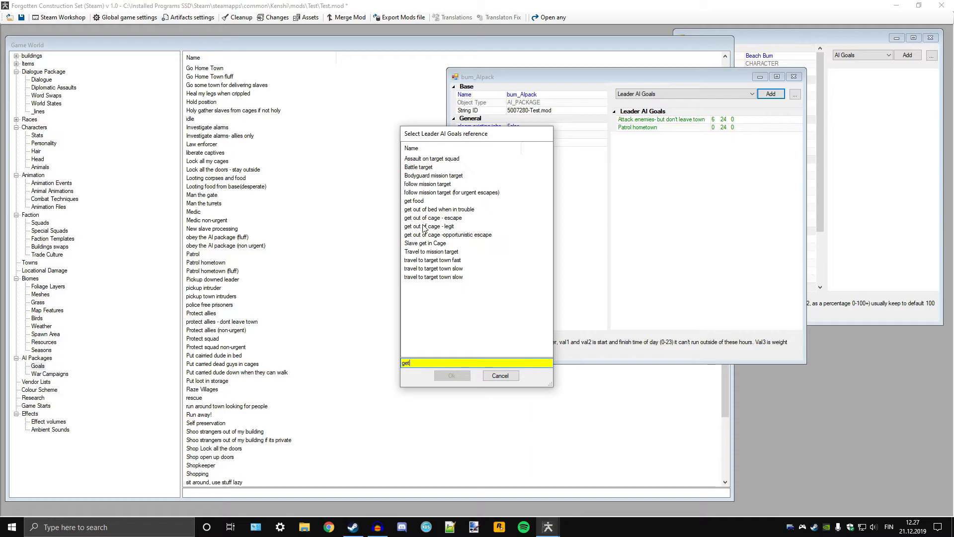
double_click(428, 210)
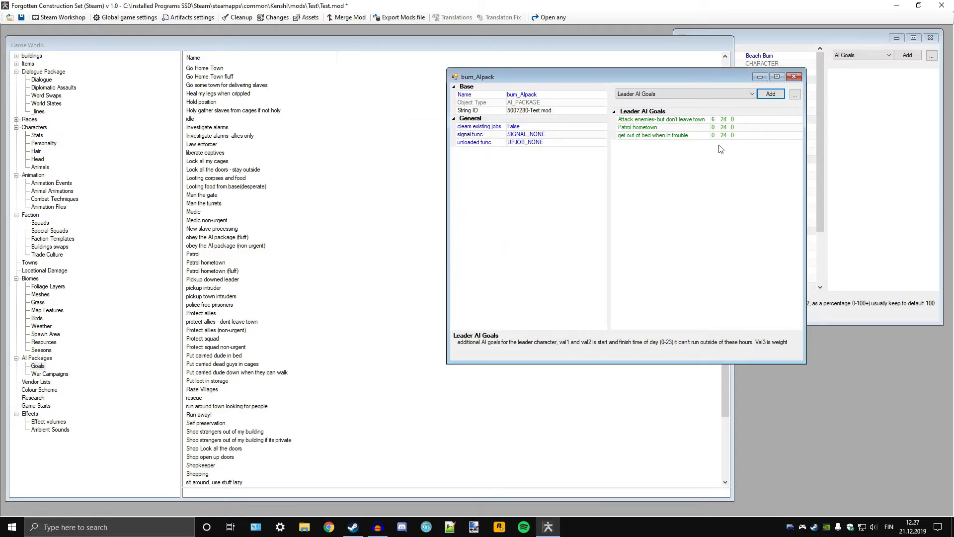
click(733, 136)
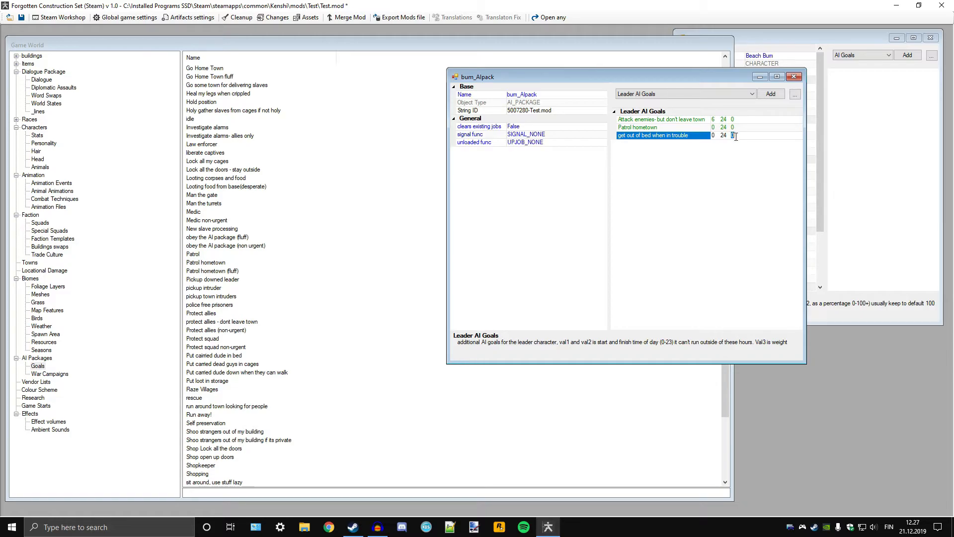
text(10)
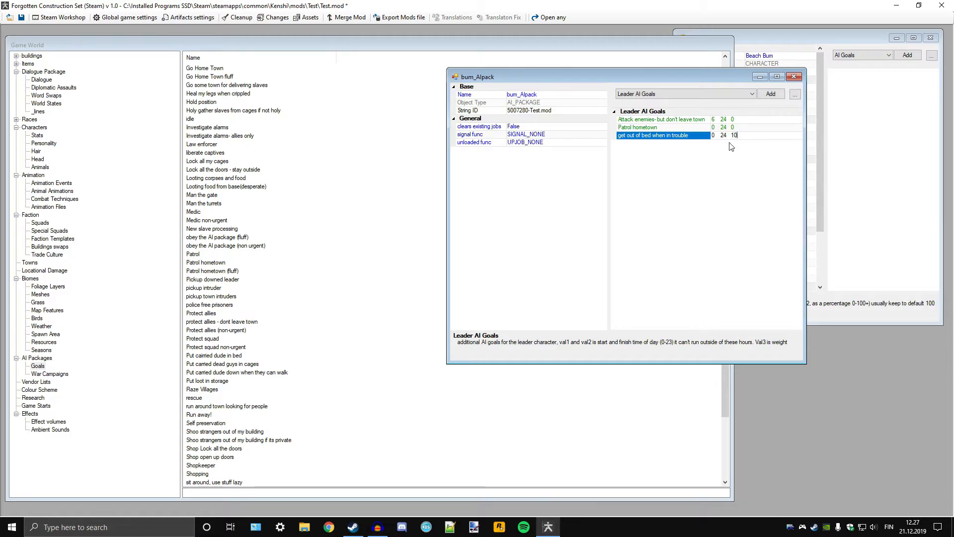
Step: Look through the whole list of available Leader AI goals for further candidates, then leave it without adding one
click(677, 94)
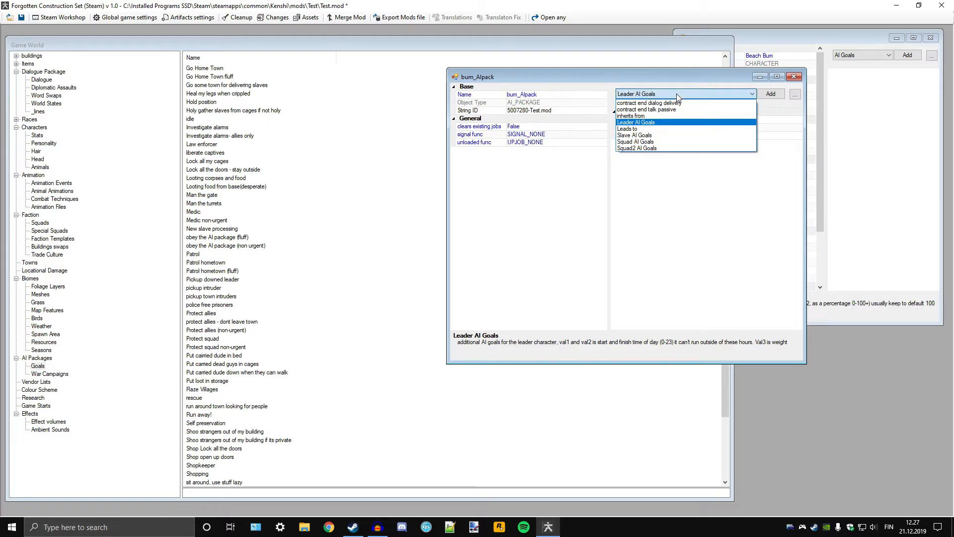
click(677, 94)
click(770, 94)
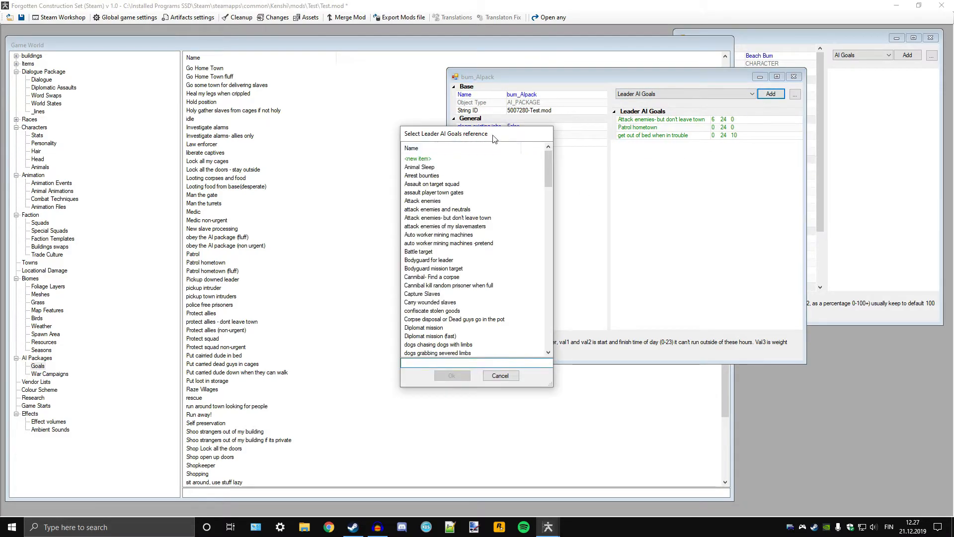
scroll(392, 220, down, 20)
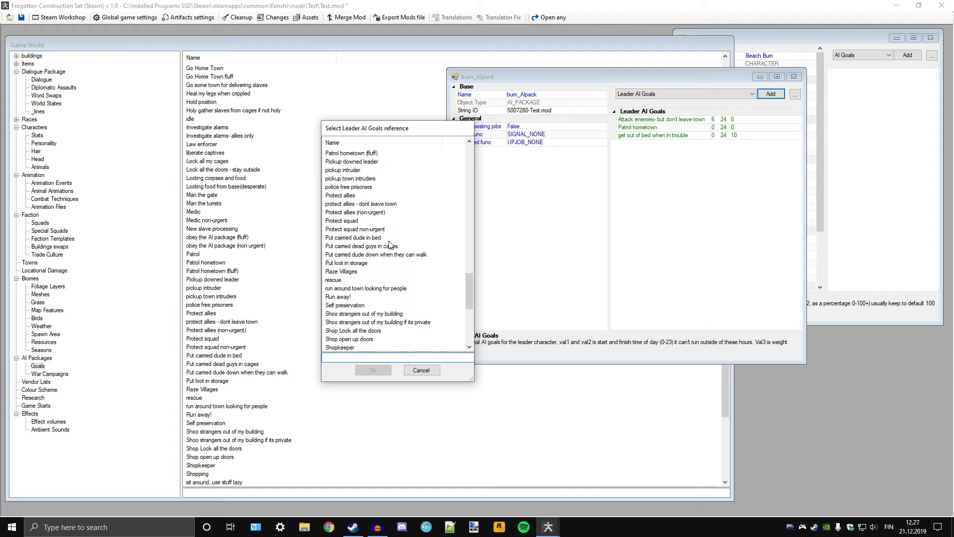
scroll(391, 245, down, 13)
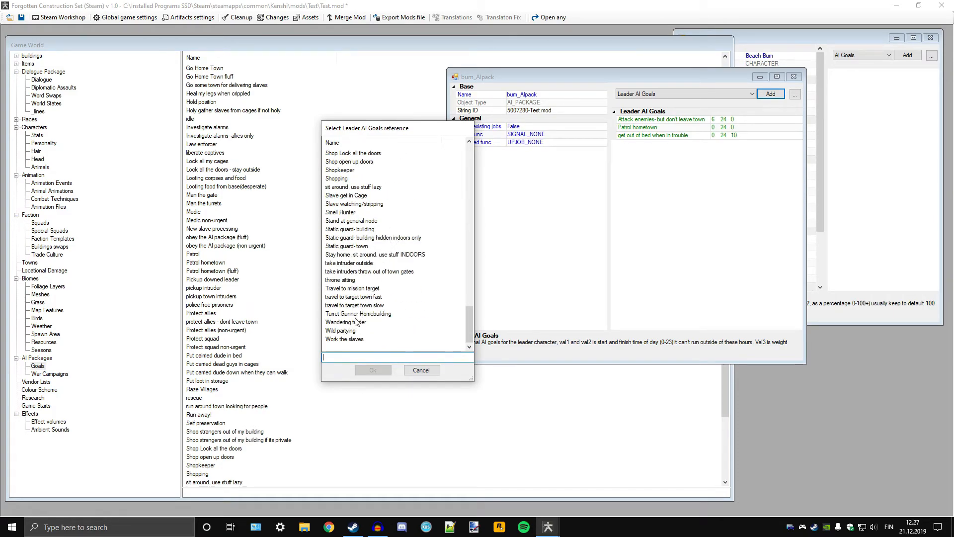
scroll(357, 319, up, 1)
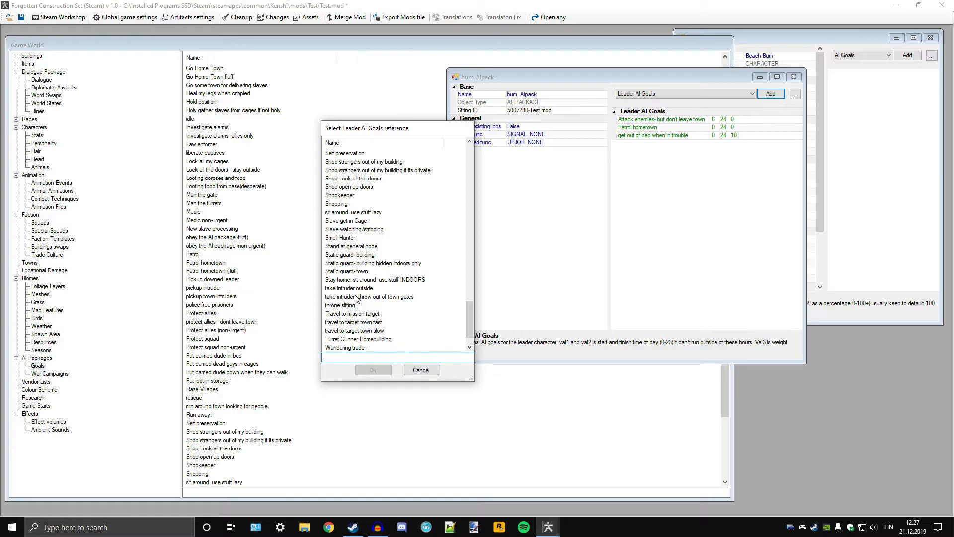
scroll(356, 299, up, 1)
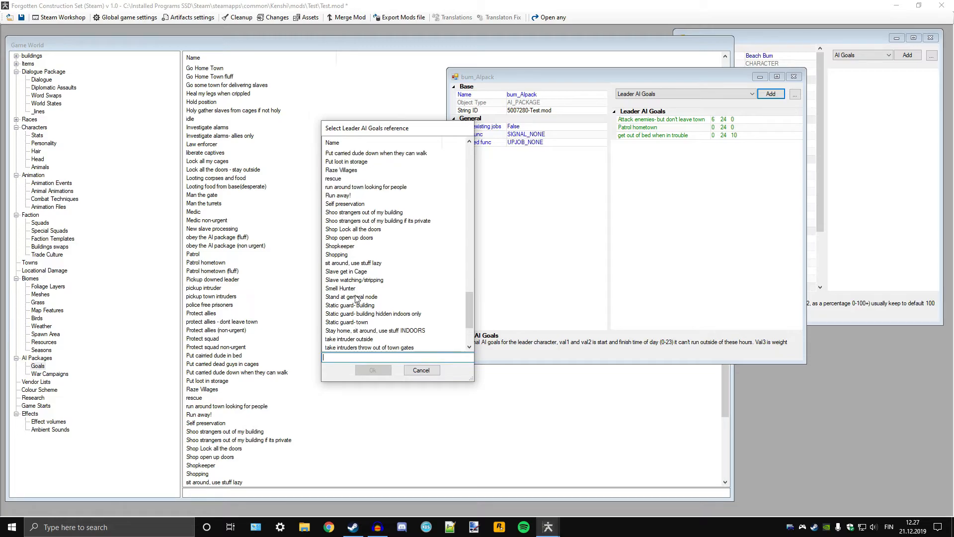
scroll(356, 298, up, 1)
scroll(356, 297, up, 2)
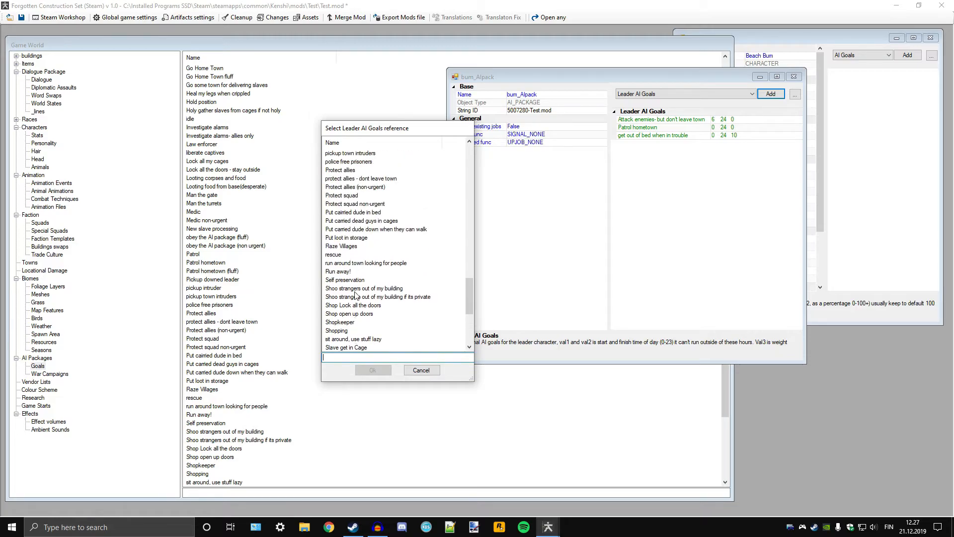
scroll(356, 291, up, 6)
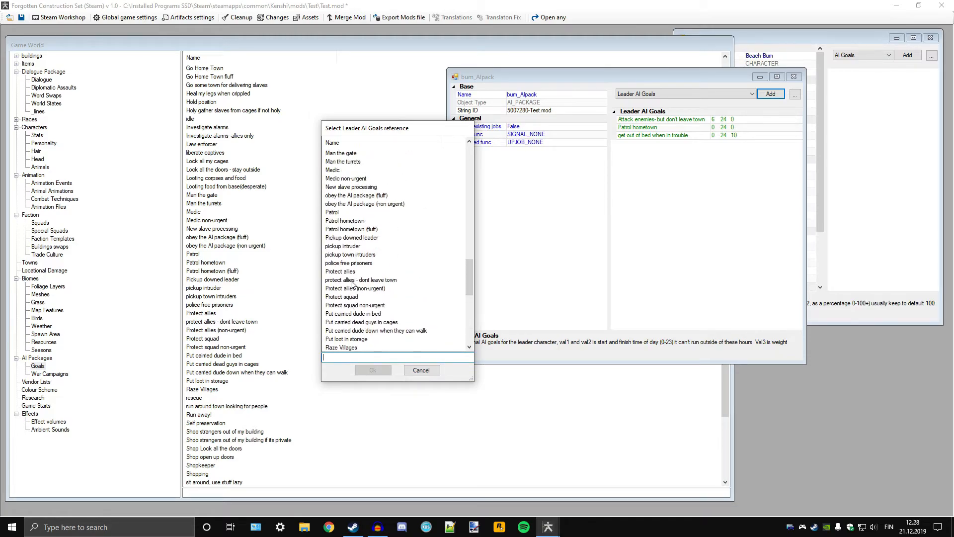
scroll(356, 283, up, 2)
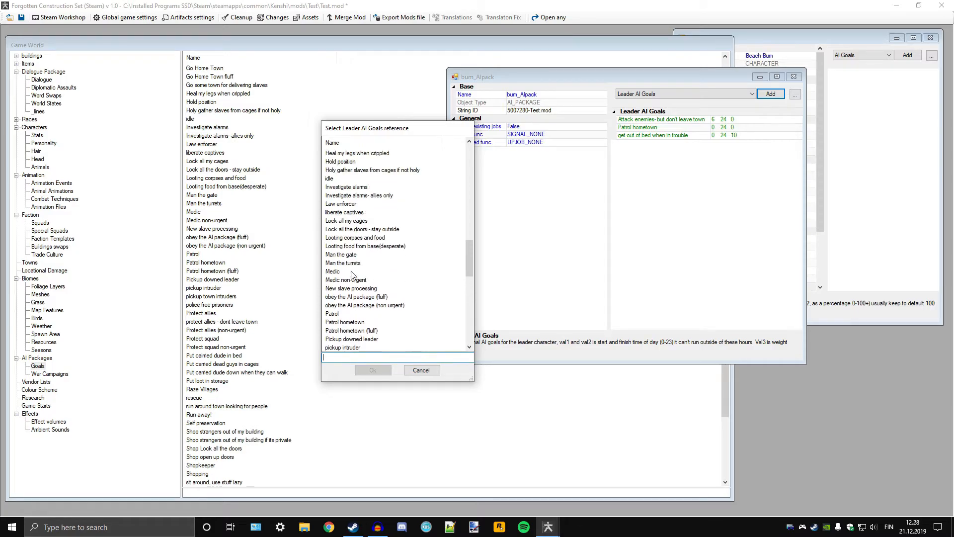
scroll(353, 271, up, 10)
scroll(353, 264, up, 2)
scroll(351, 258, up, 4)
scroll(367, 249, up, 2)
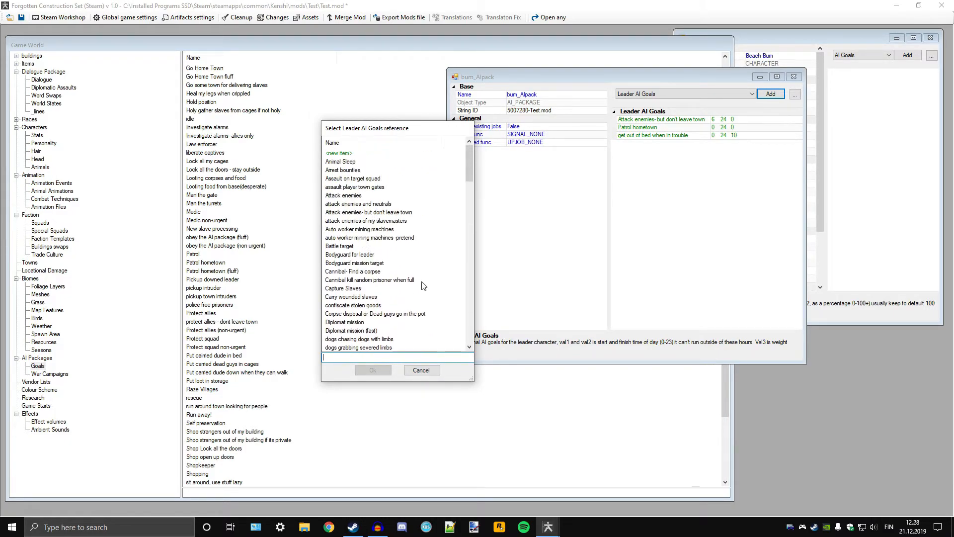
scroll(402, 258, down, 7)
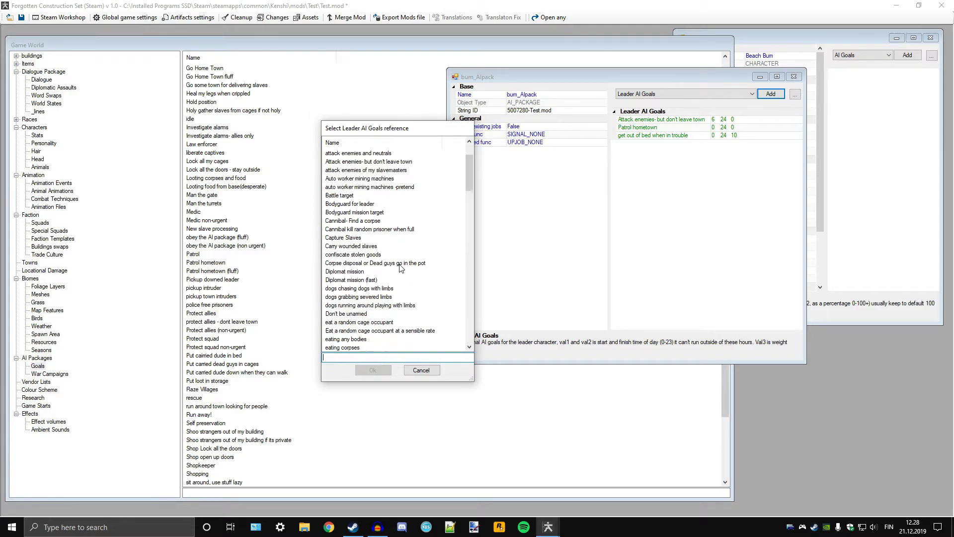
click(419, 371)
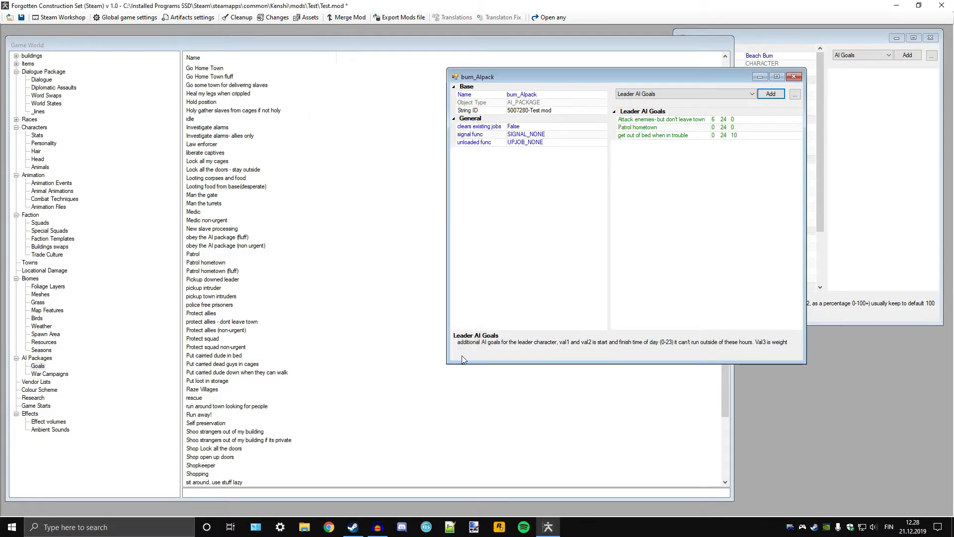
Step: Review the bum_AIpack goal entries and reference categories, and close the AI package
click(662, 137)
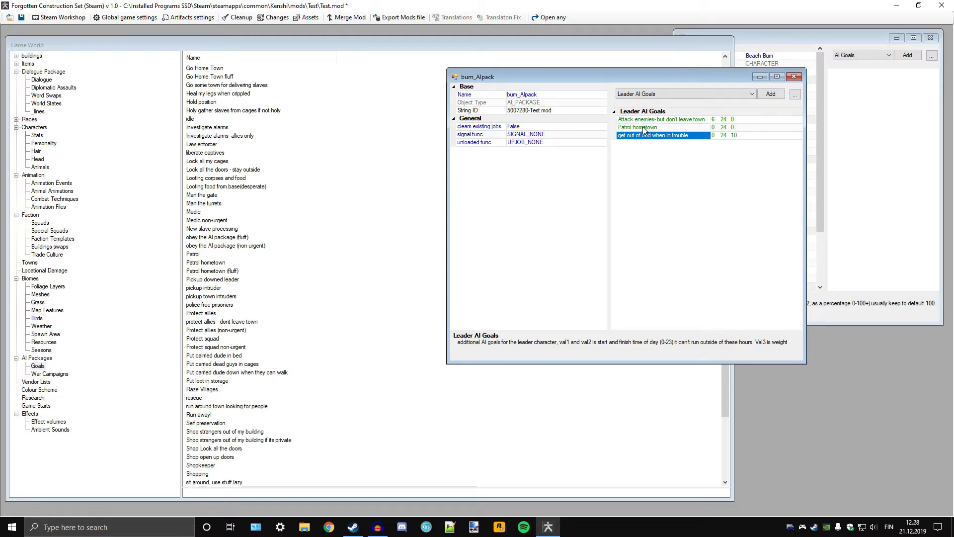
click(677, 96)
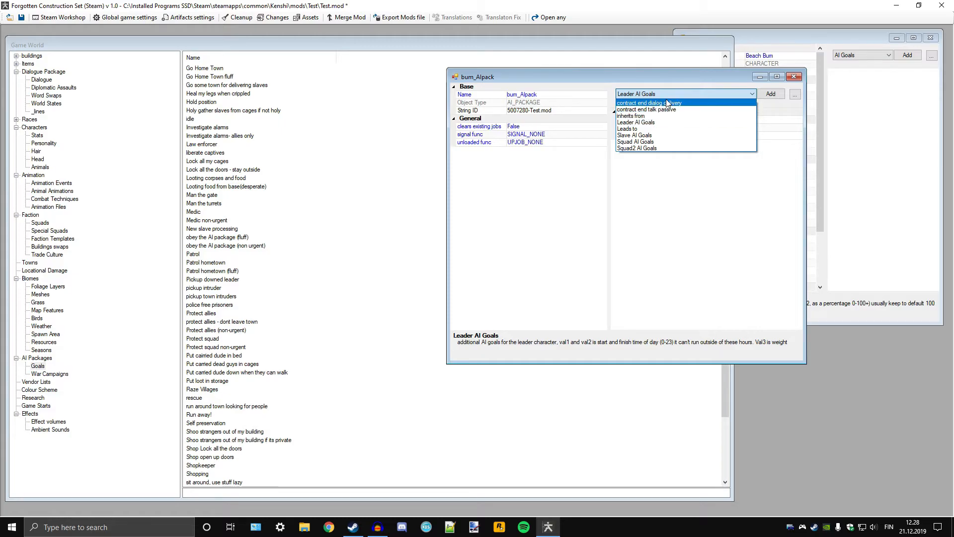
click(673, 92)
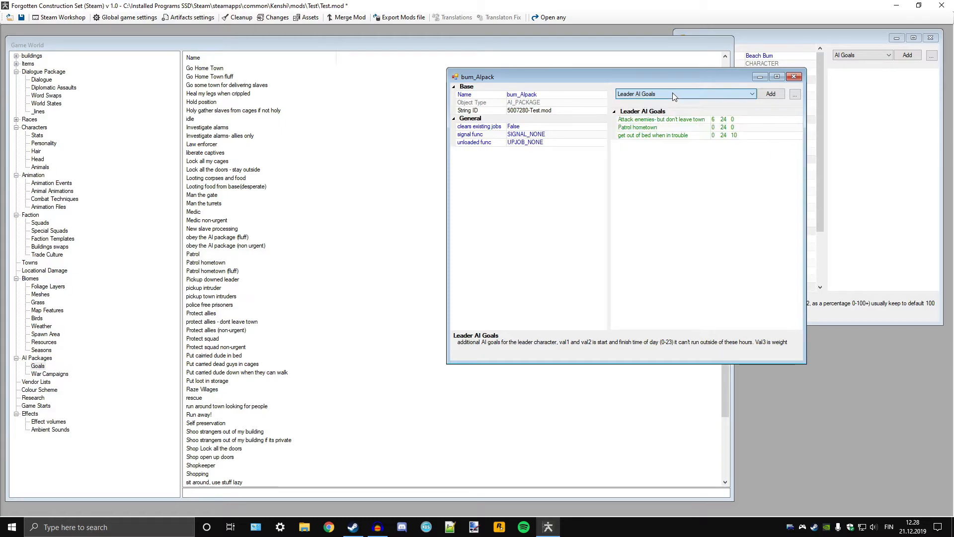
click(795, 77)
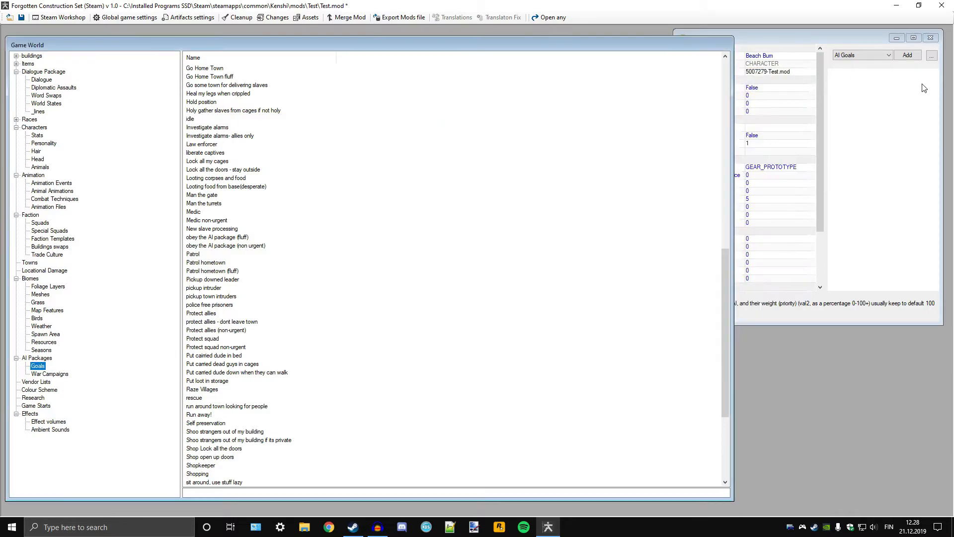
Step: Examine the AI goals and the reference categories that can be assigned to the Beach Bum character
click(908, 55)
scroll(510, 195, down, 15)
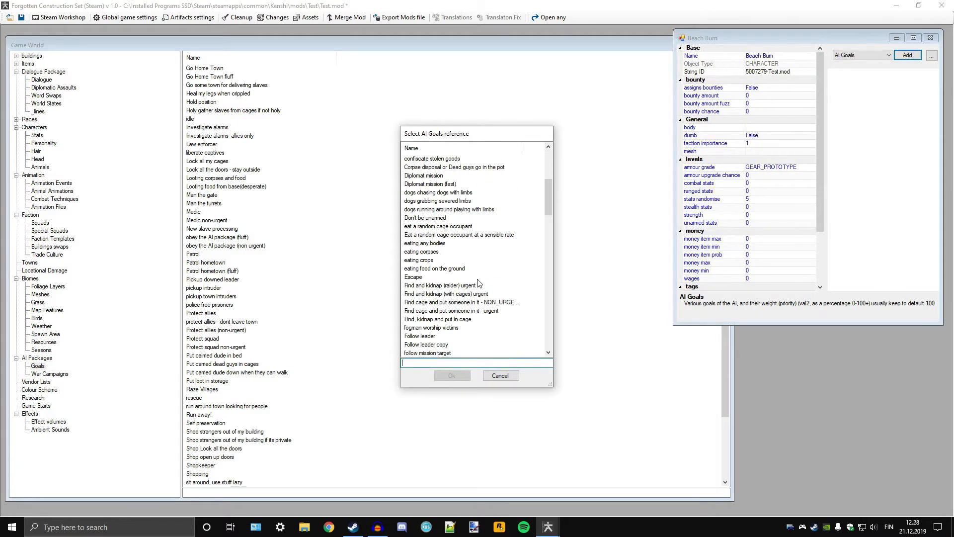
click(500, 376)
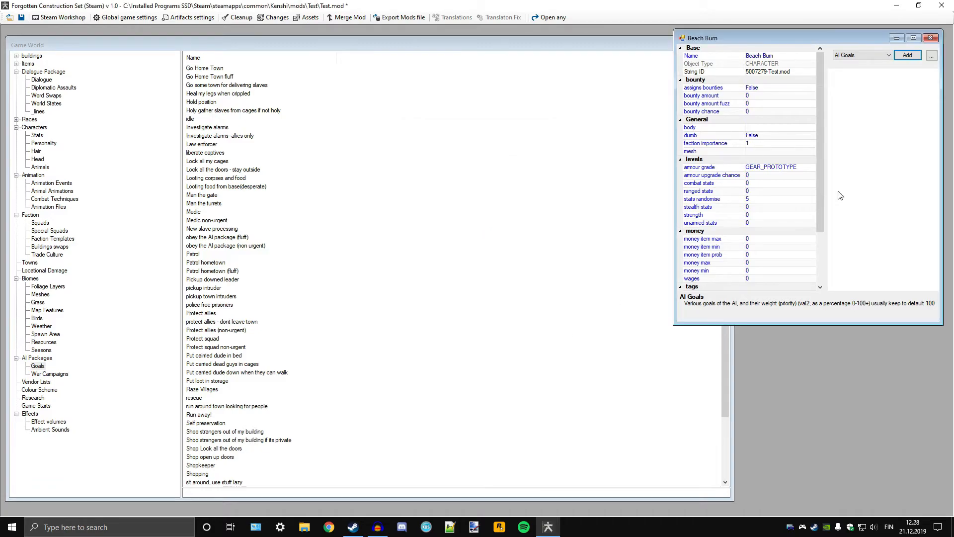
click(858, 57)
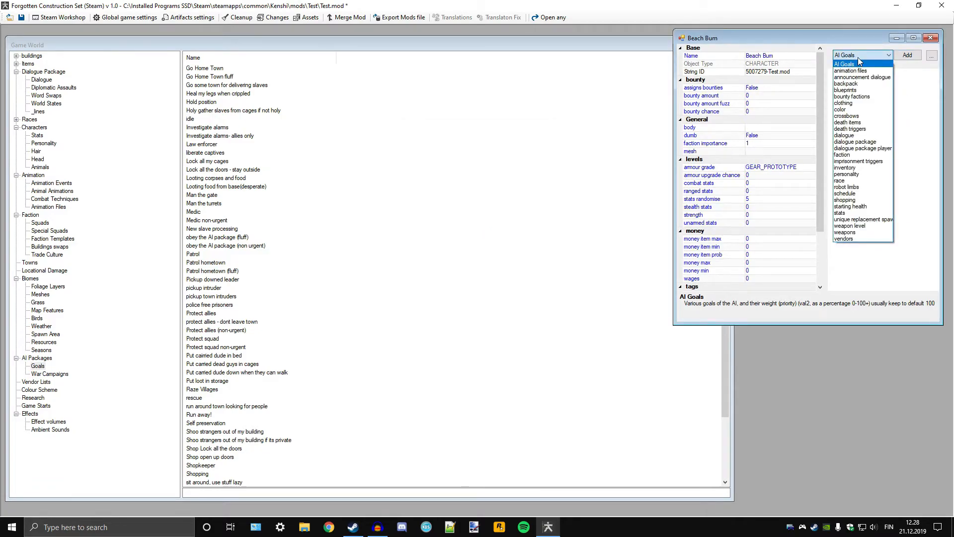
click(858, 58)
Step: Move the Beach Bum window aside and search the faction squads for "bum"
drag(789, 43, 752, 49)
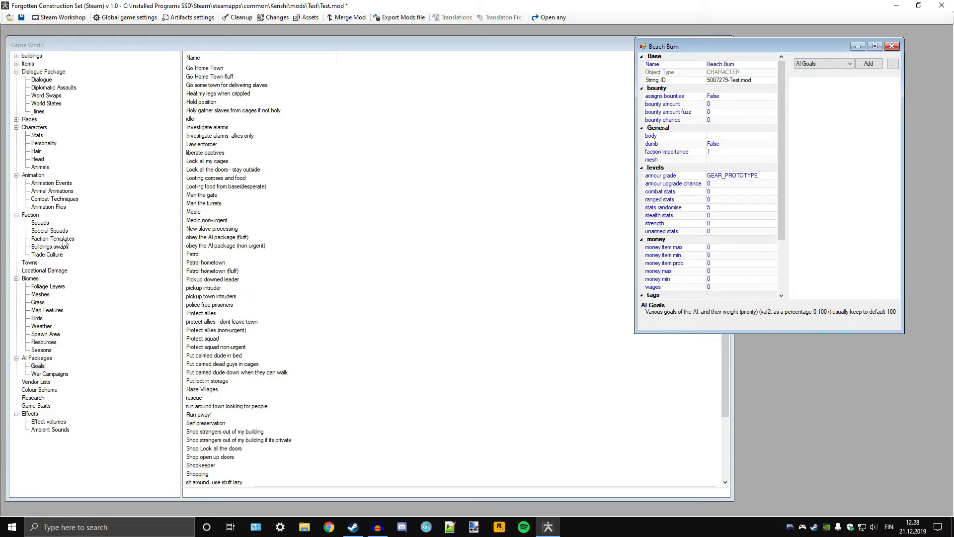
click(41, 223)
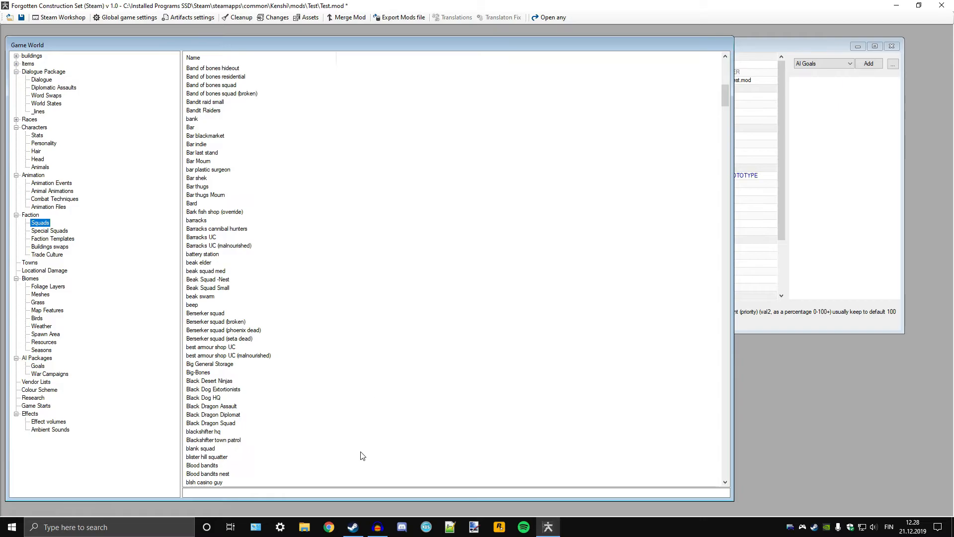
click(333, 491)
text(bu)
Step: Clear the squad search, create a new squad named bum_sqd, and widen its window
key(BackSpace)
key(BackSpace)
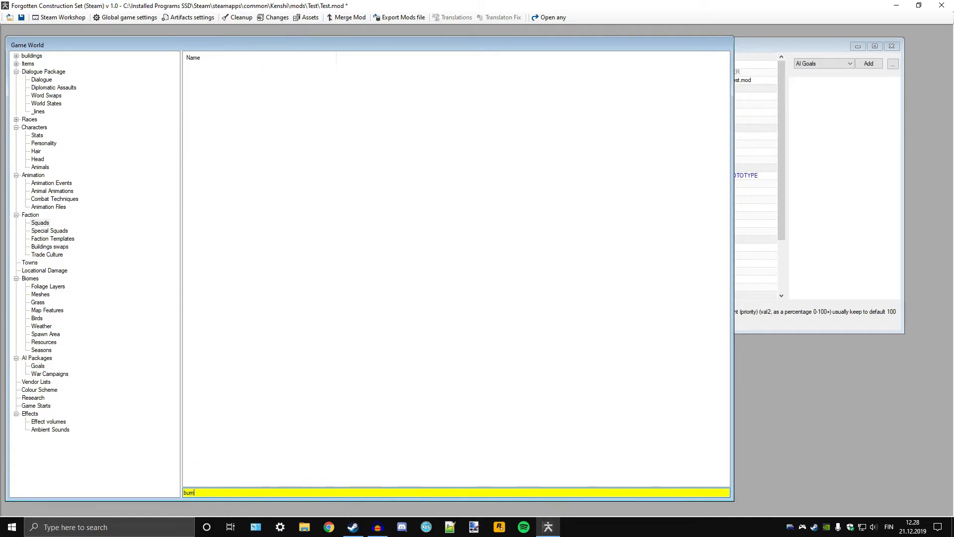
right_click(643, 234)
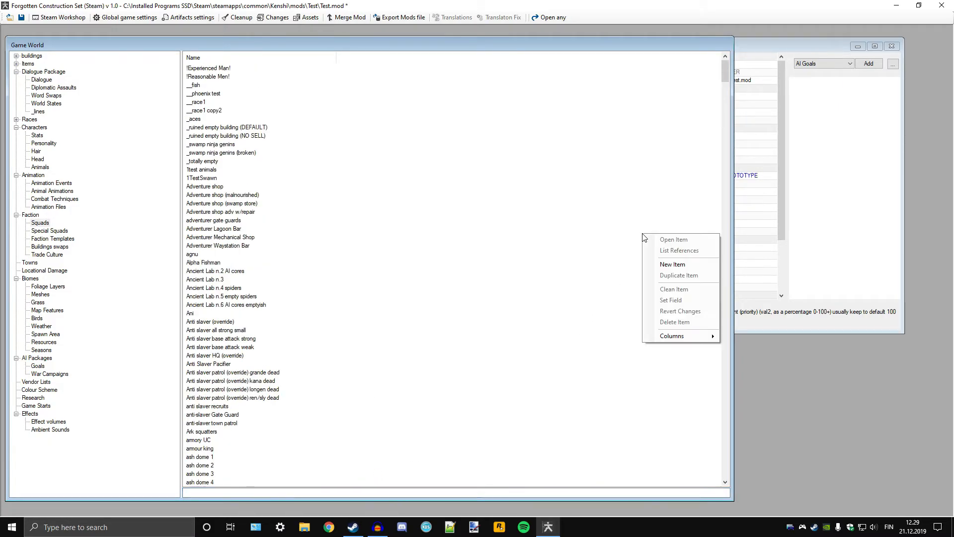
click(669, 270)
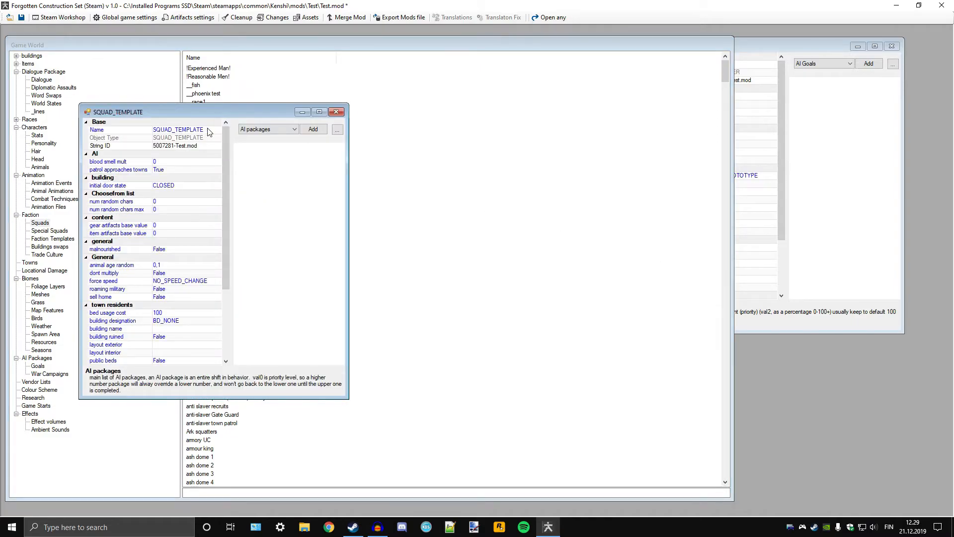
text(bu)
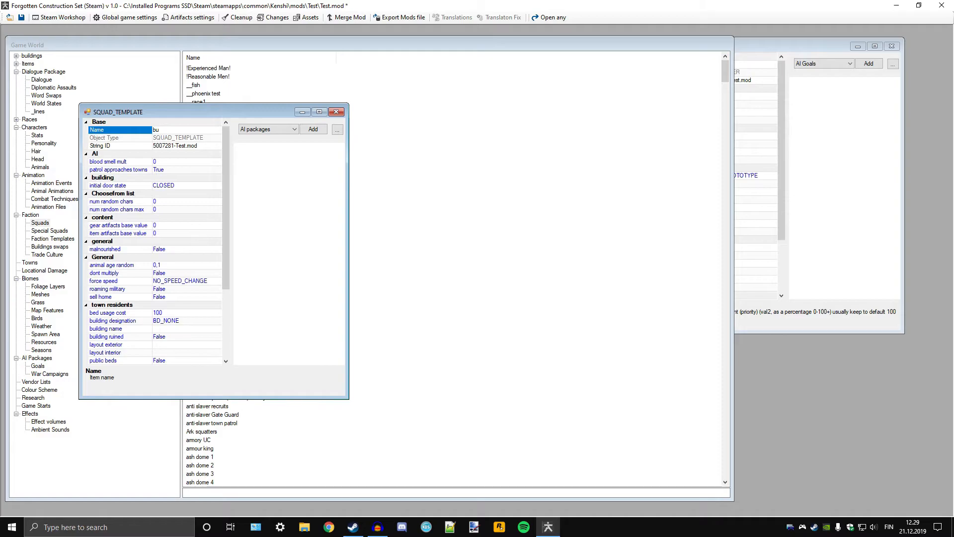
text(m_sqd)
drag(348, 169, 561, 201)
scroll(305, 238, down, 4)
scroll(255, 249, up, 4)
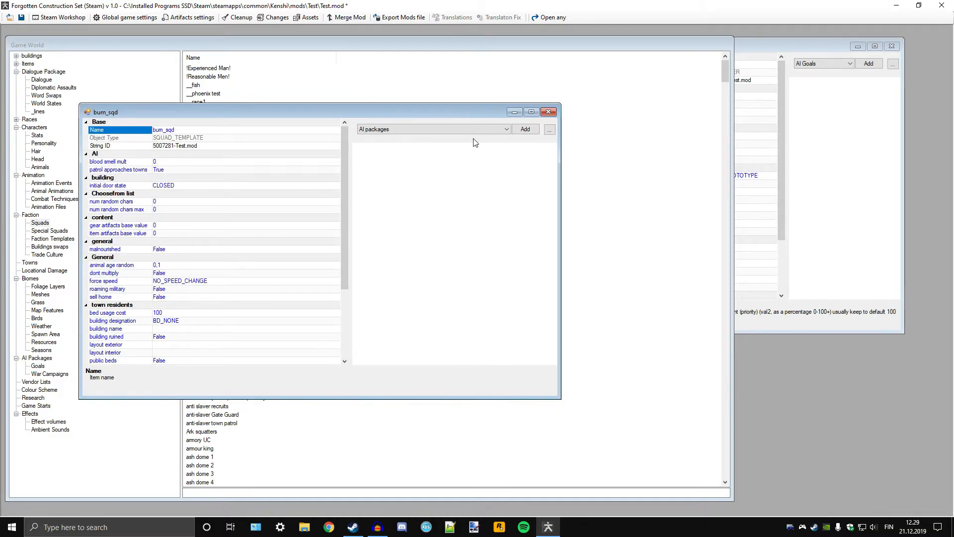
Step: Add bum_AIpack to the bum_sqd squad as its AI package
click(461, 129)
click(452, 127)
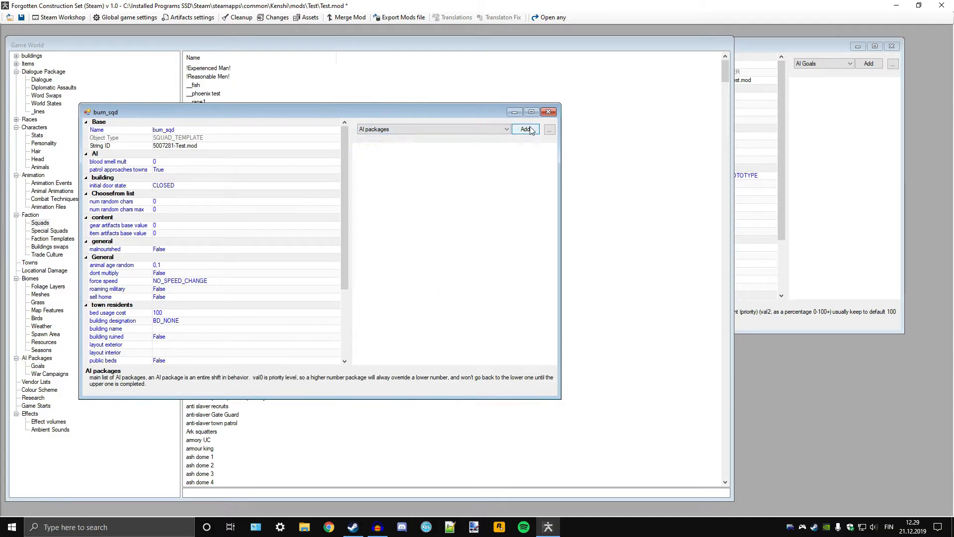
click(525, 129)
text(bum)
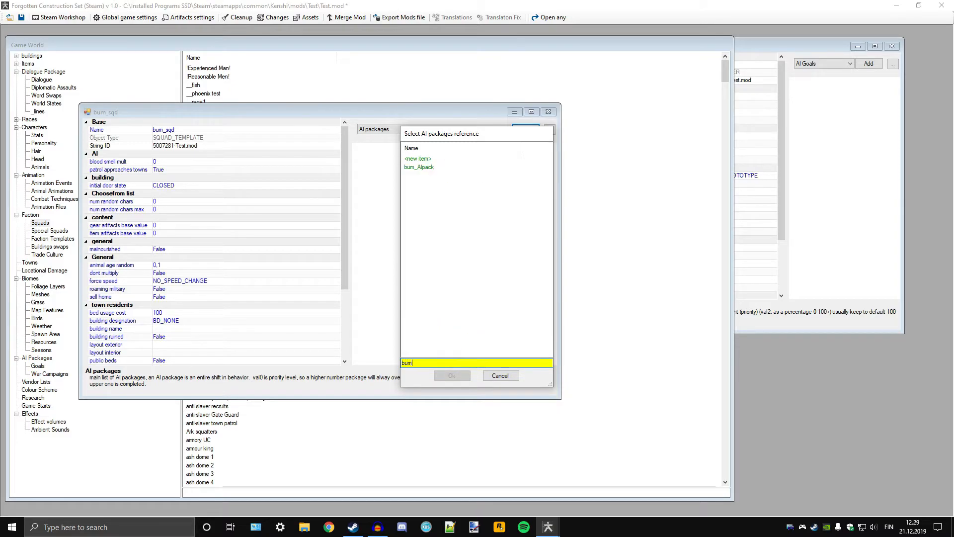
double_click(429, 167)
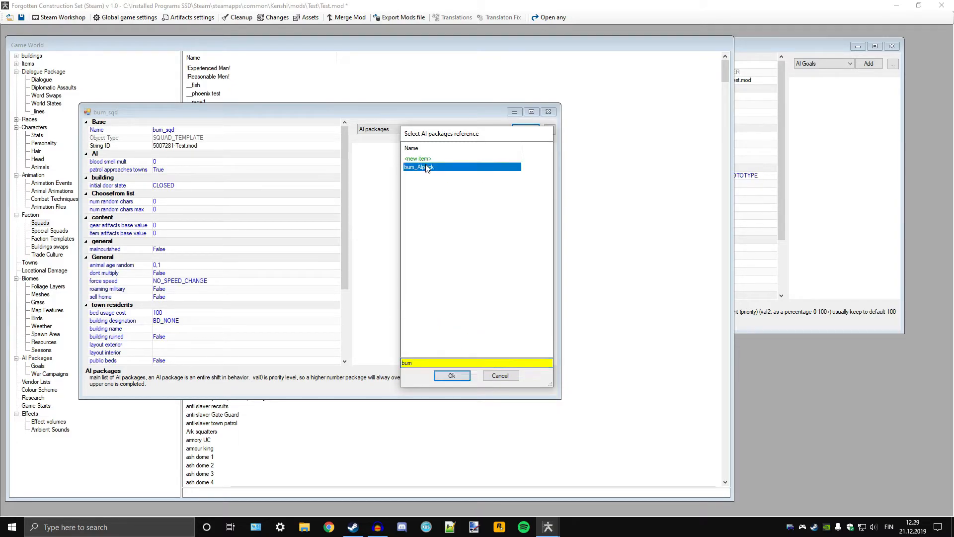
Step: Set the squad's malnourished property to True and its force speed to WALK
click(169, 169)
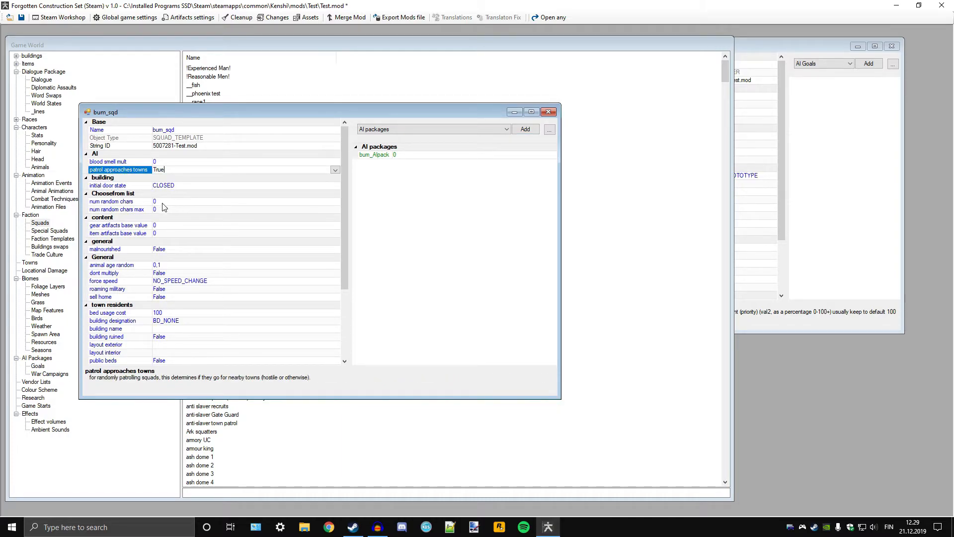
click(169, 250)
click(335, 249)
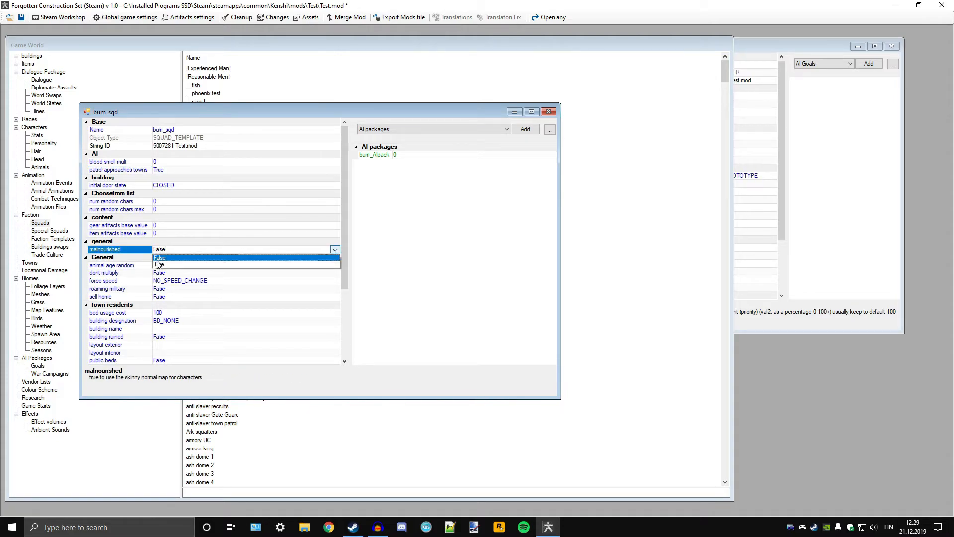
click(162, 264)
drag(342, 257, 340, 318)
click(335, 194)
click(335, 195)
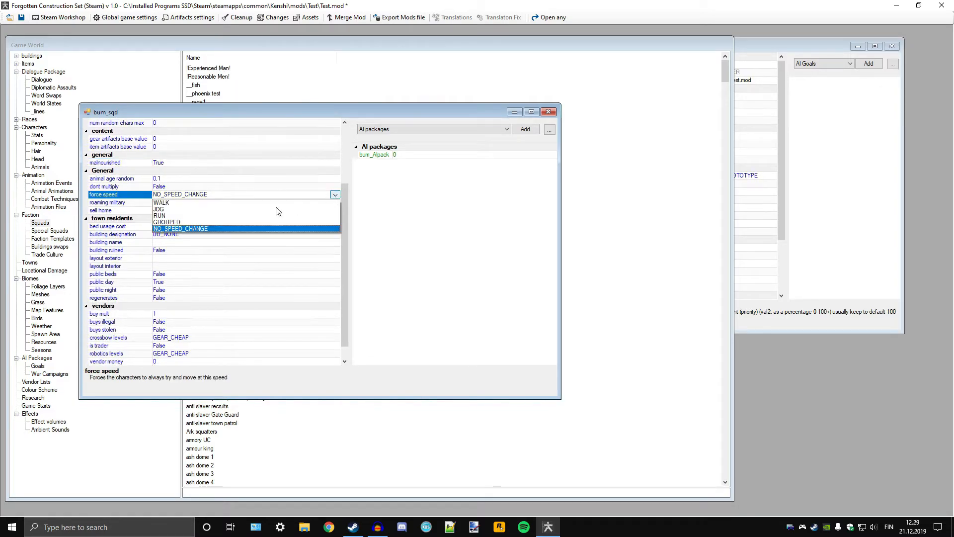
click(168, 203)
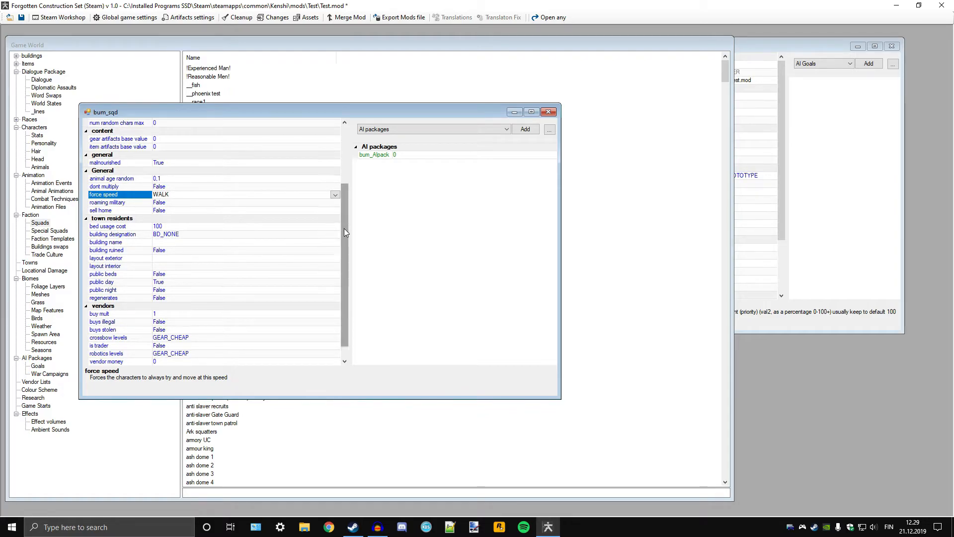
Step: Set both the crossbow levels and the robotics levels of bum_sqd to GEAR_PROTOTYPE
drag(347, 232, 343, 256)
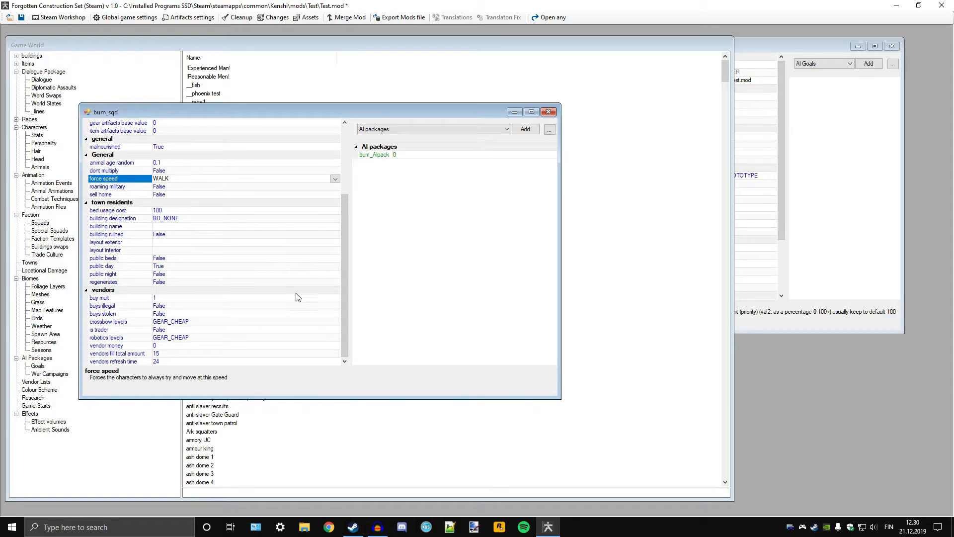
click(335, 323)
click(336, 324)
click(325, 329)
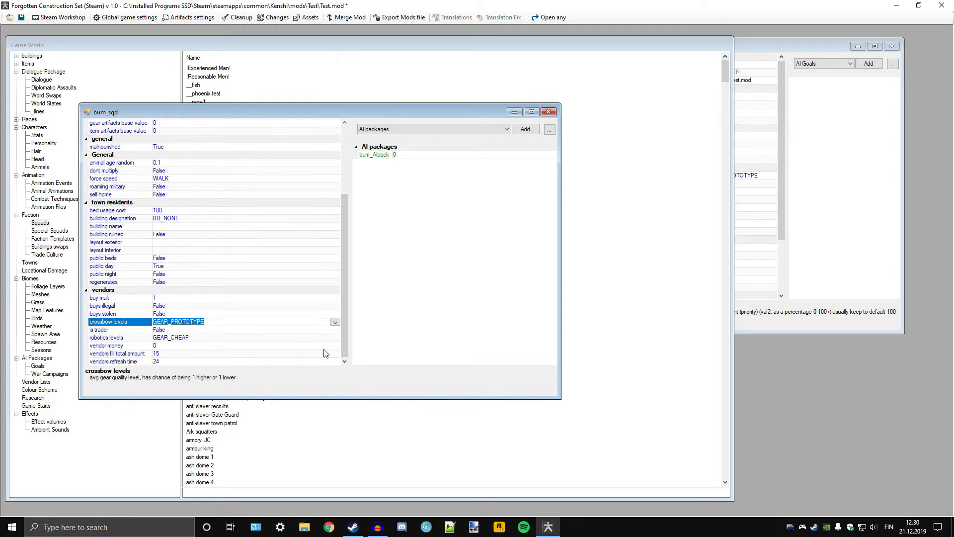
click(337, 337)
click(335, 337)
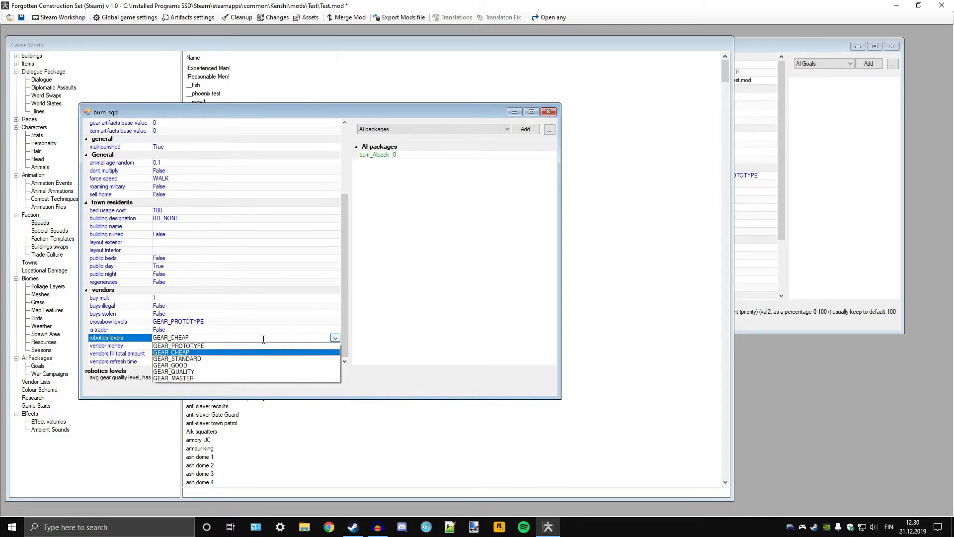
click(194, 347)
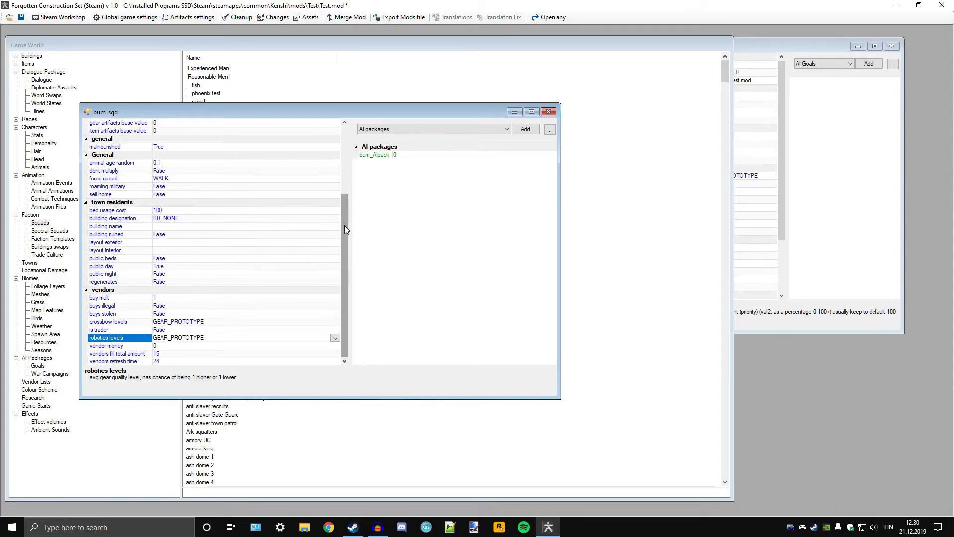
Step: Add the Beach Bum character to bum_sqd as its leader
drag(345, 225, 348, 142)
click(454, 128)
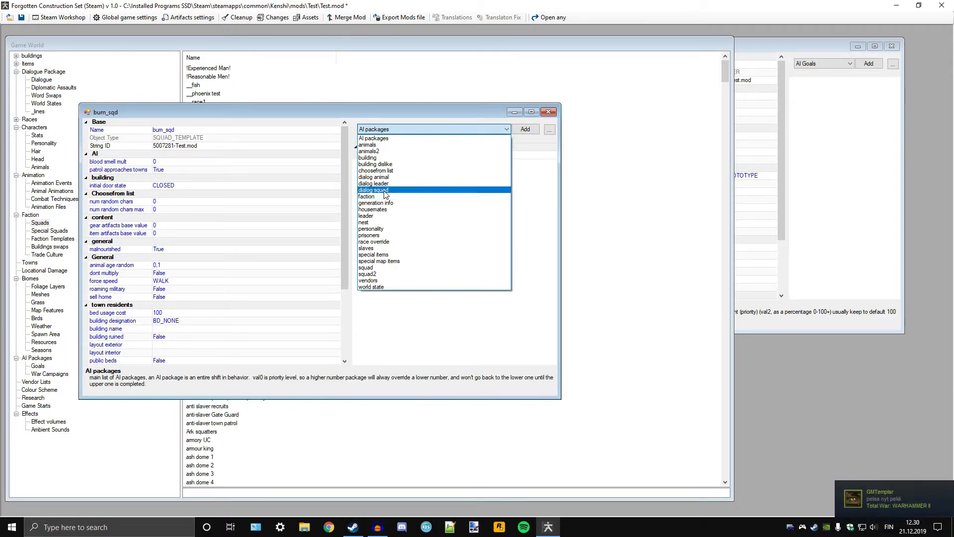
click(378, 215)
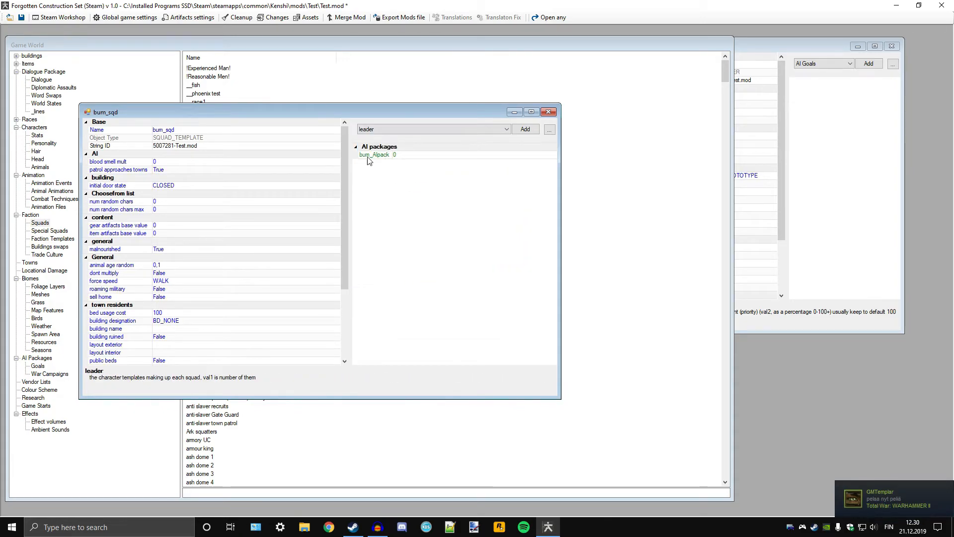
click(526, 129)
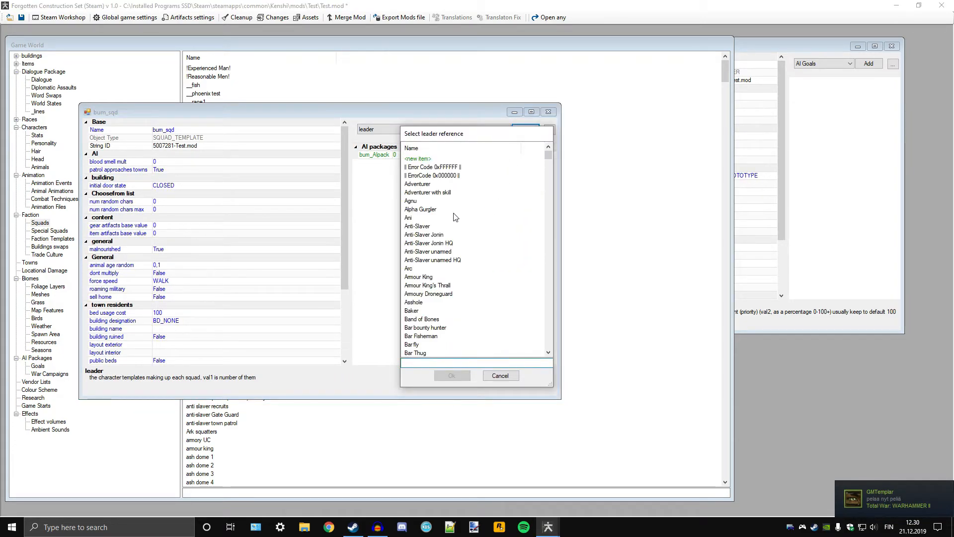
text(bum)
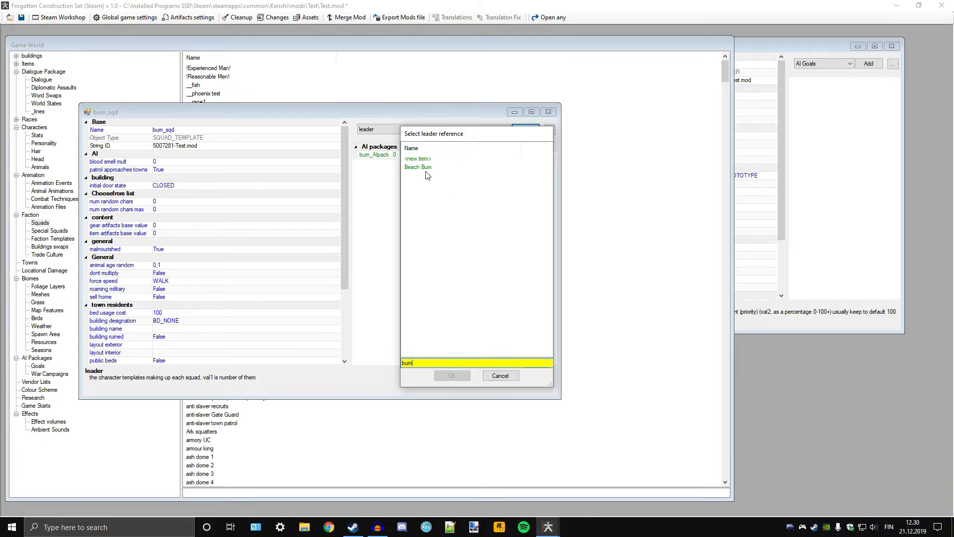
double_click(422, 168)
click(477, 130)
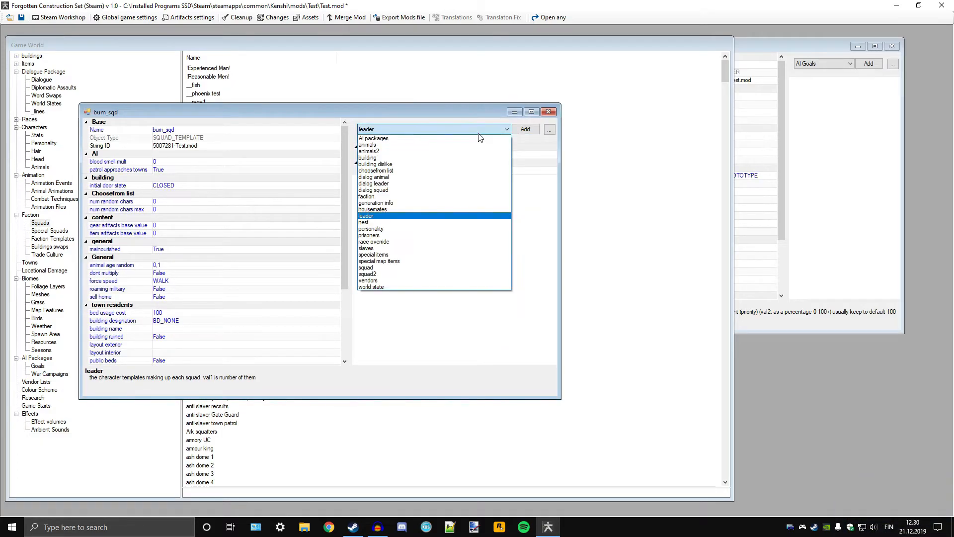
click(477, 130)
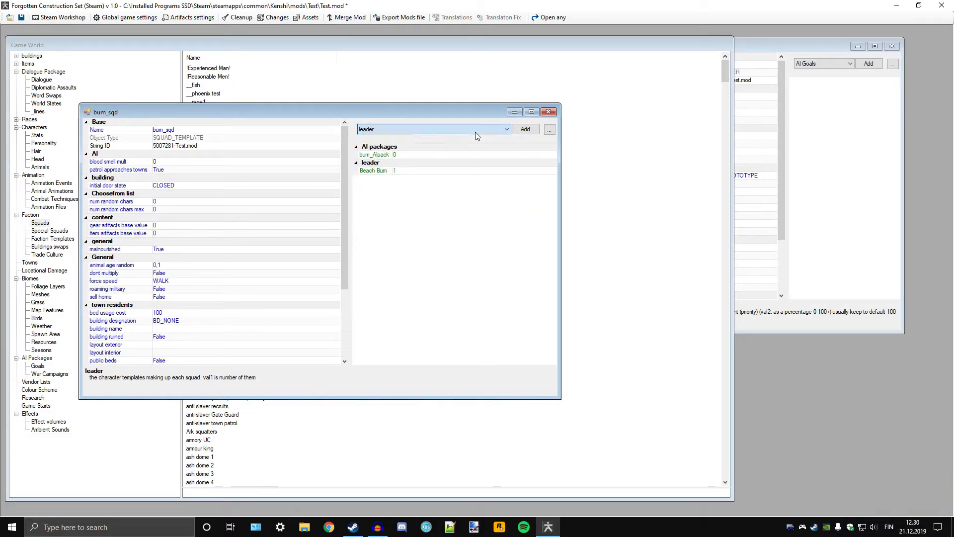
Step: Place the Beach Bum window beside the squad window and add the Rag Loincloth to the character's clothing
click(813, 43)
drag(813, 43, 764, 100)
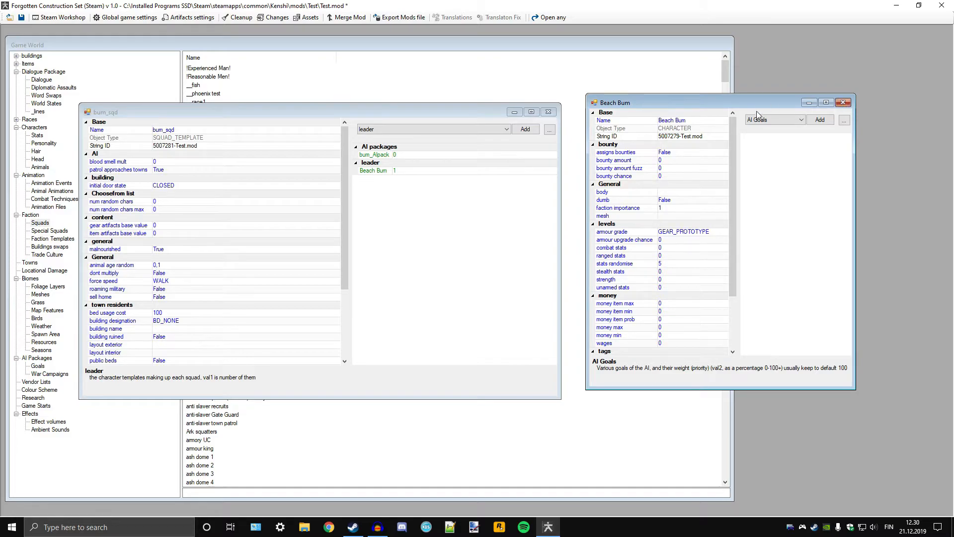
drag(757, 105, 750, 91)
click(813, 107)
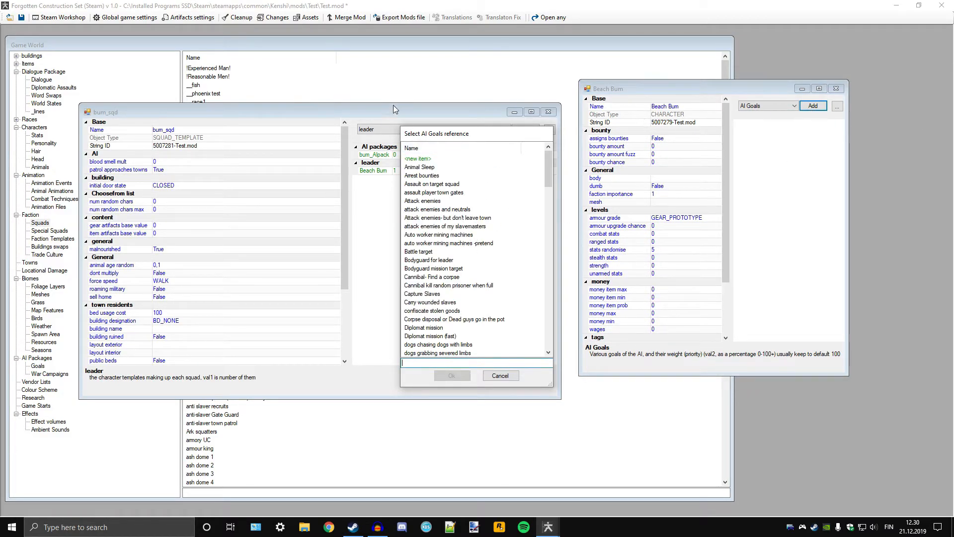
click(501, 376)
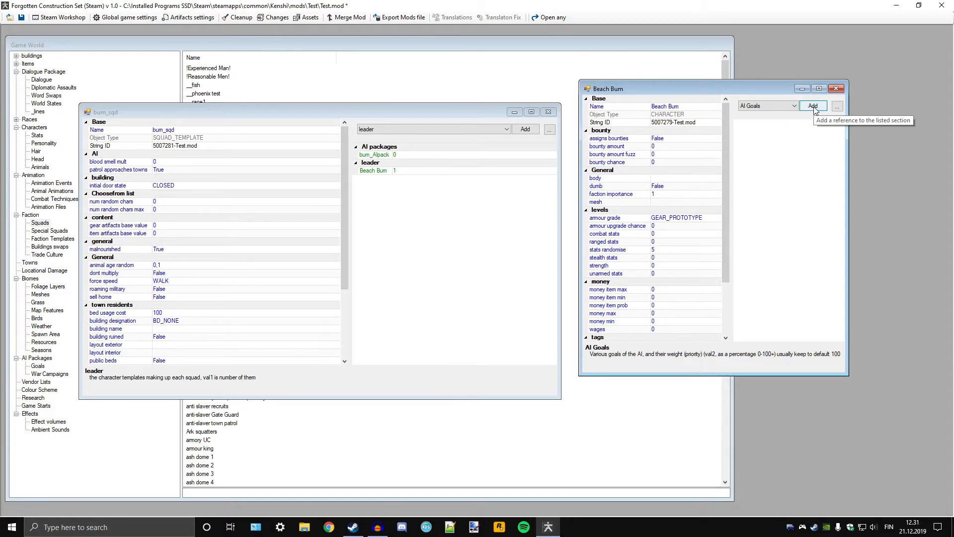
click(794, 106)
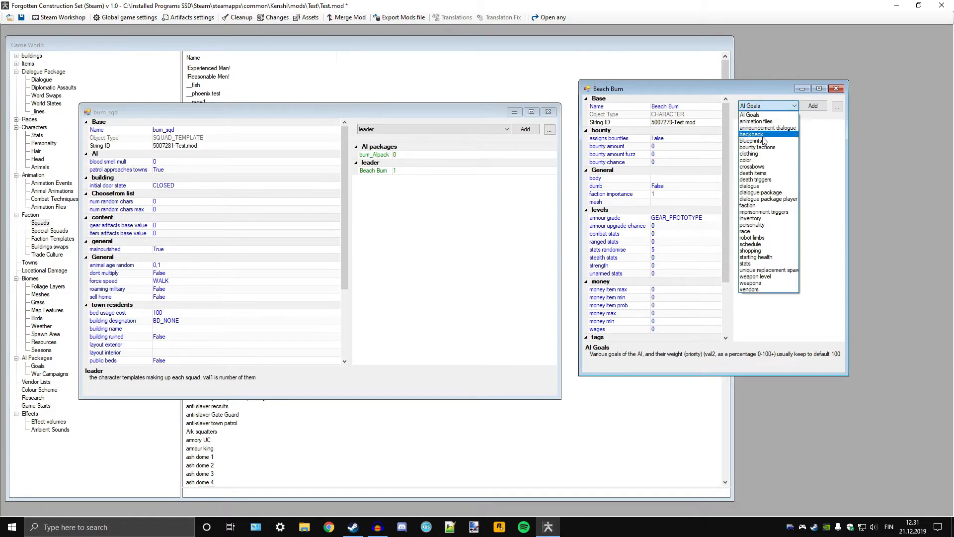
click(757, 156)
click(813, 106)
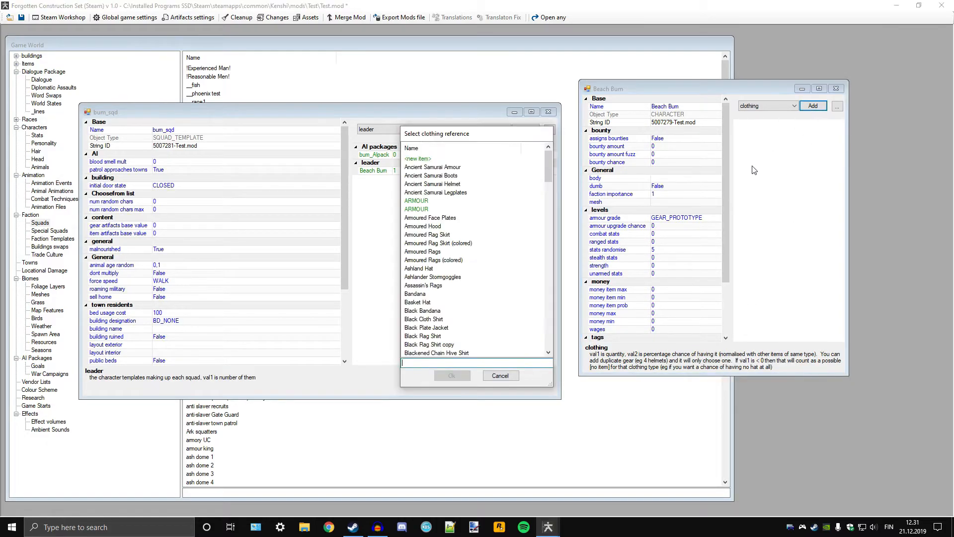
text(rag)
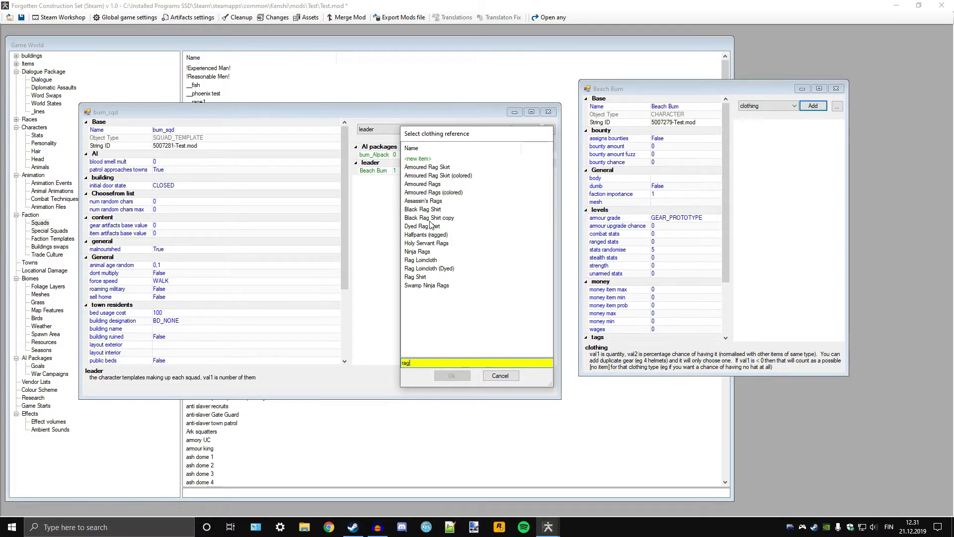
double_click(426, 262)
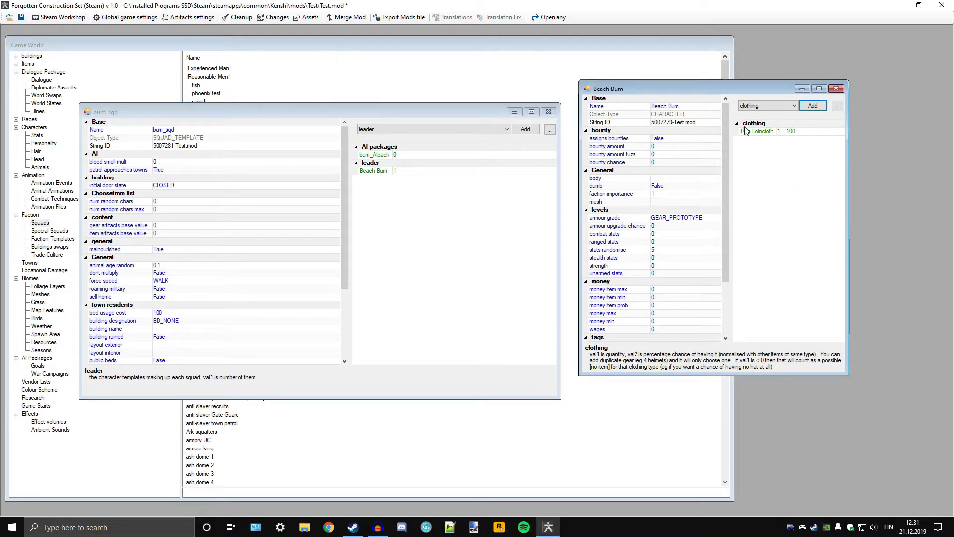
Step: Add the Not honourable personality to the Beach Bum and review that personality's tags
click(773, 106)
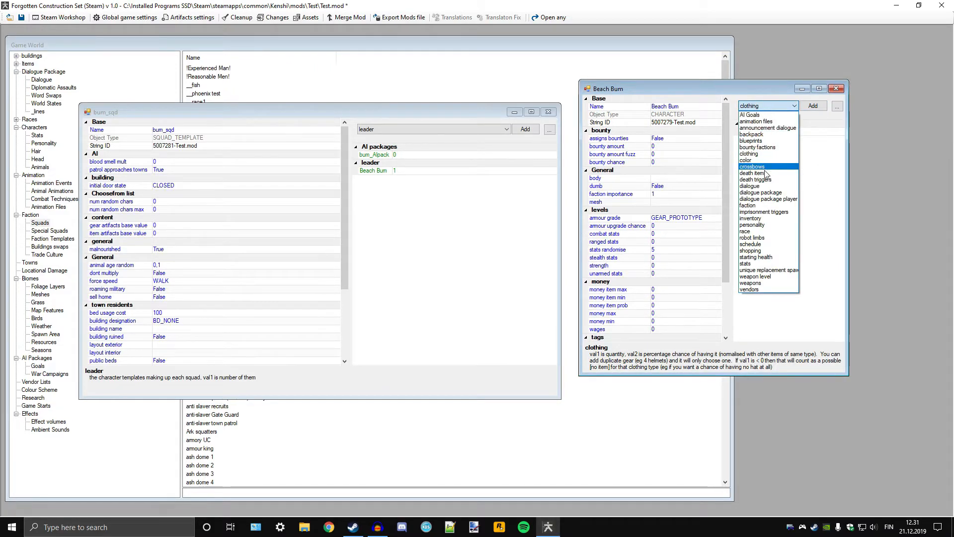
click(759, 225)
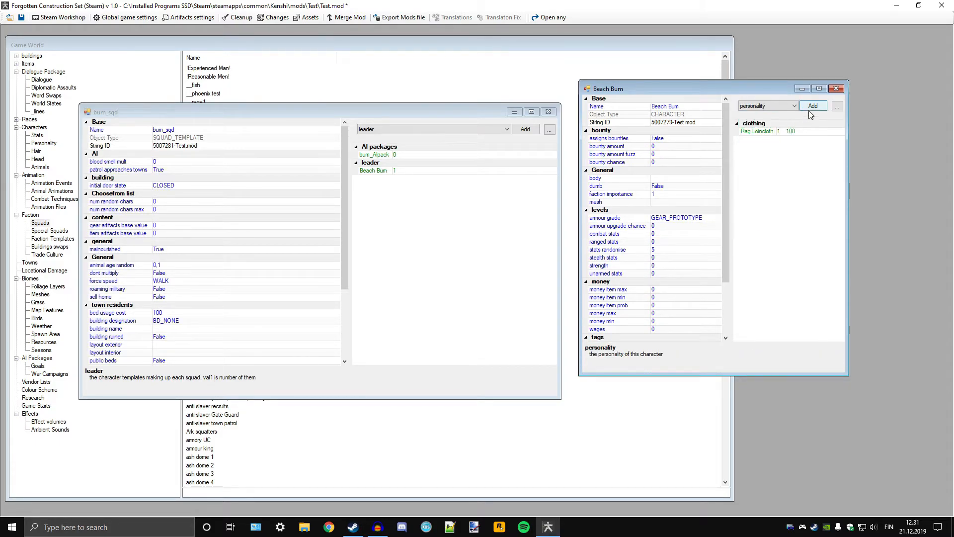
click(813, 105)
scroll(426, 254, down, 3)
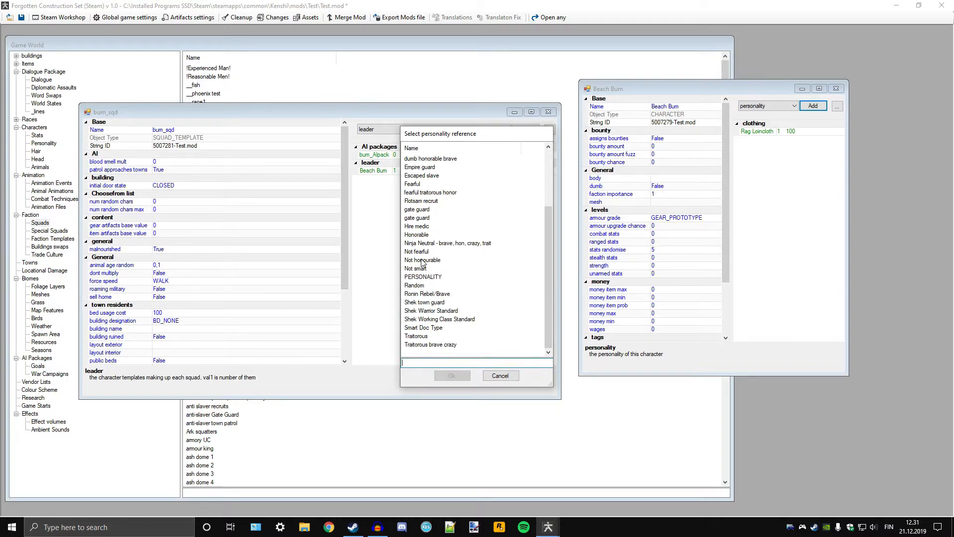
double_click(423, 260)
double_click(760, 148)
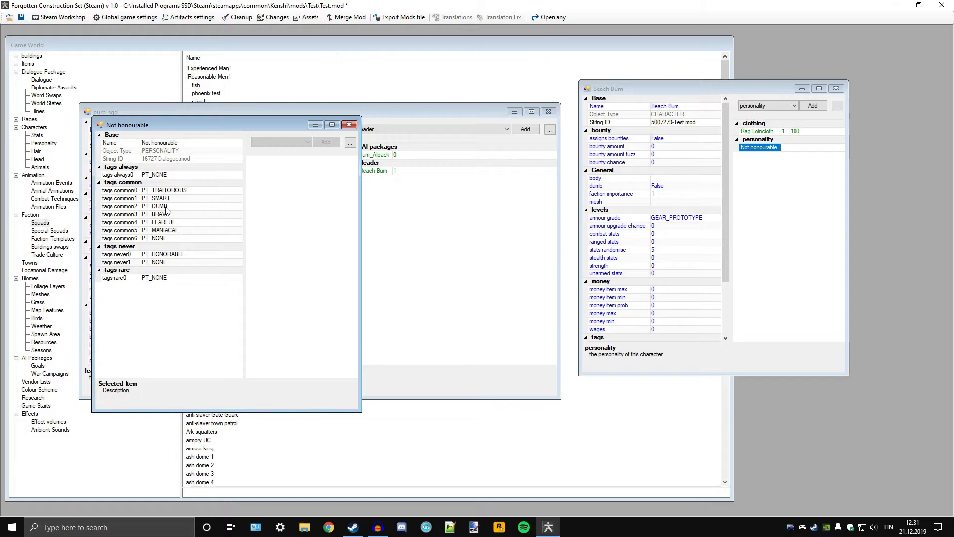
click(349, 124)
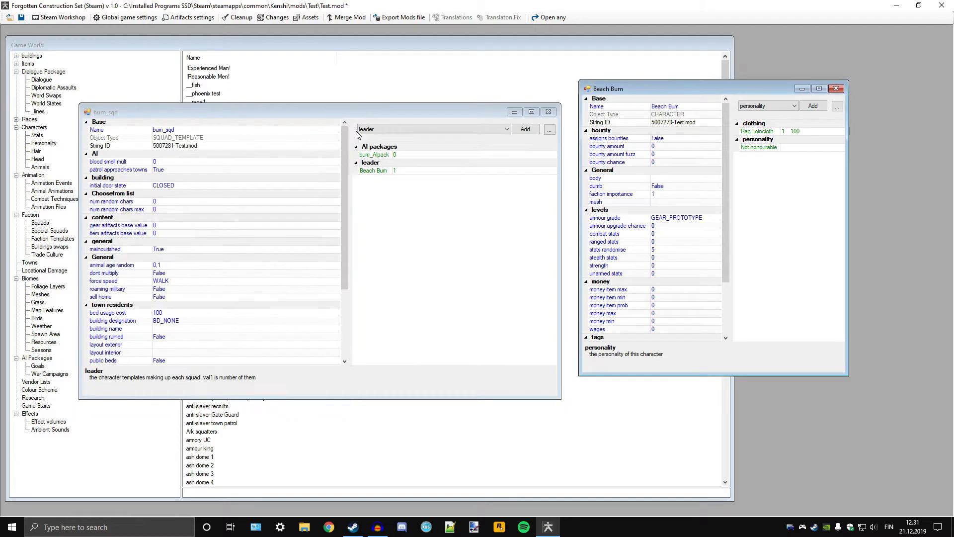
Step: Remove the Not honourable personality from the Beach Bum and reposition the bum_sqd window
right_click(749, 148)
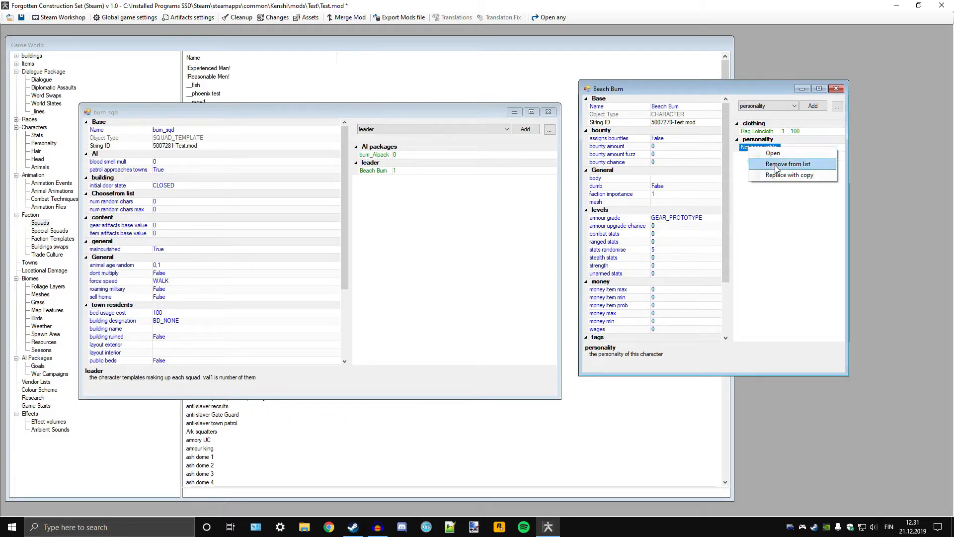
click(788, 164)
drag(416, 109, 628, 106)
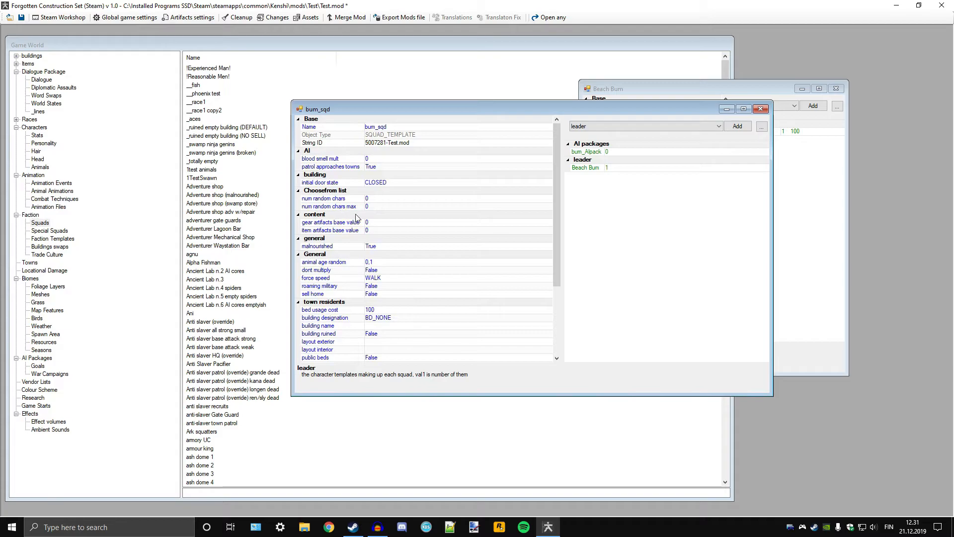
drag(605, 111, 542, 94)
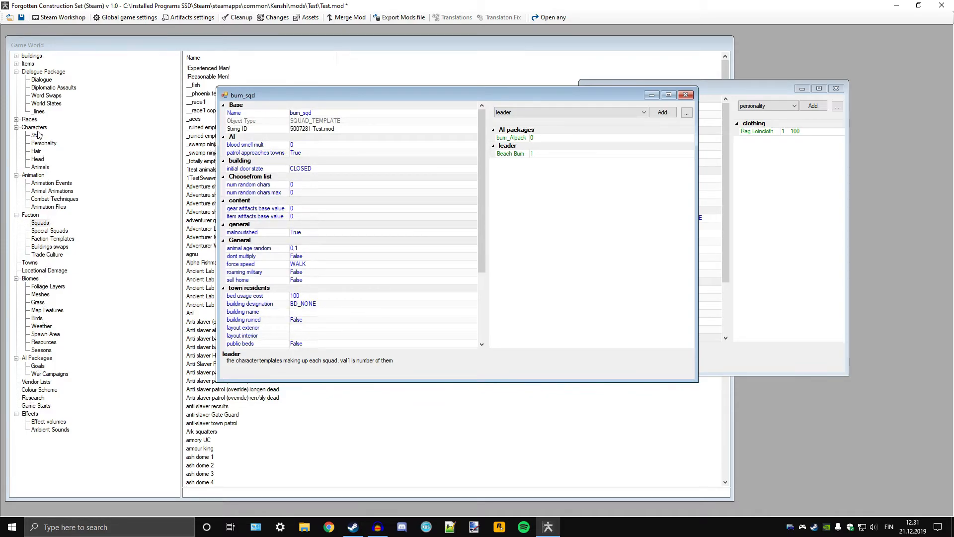
Step: Create a new personality entry in the game world and name it bum_persona
click(17, 120)
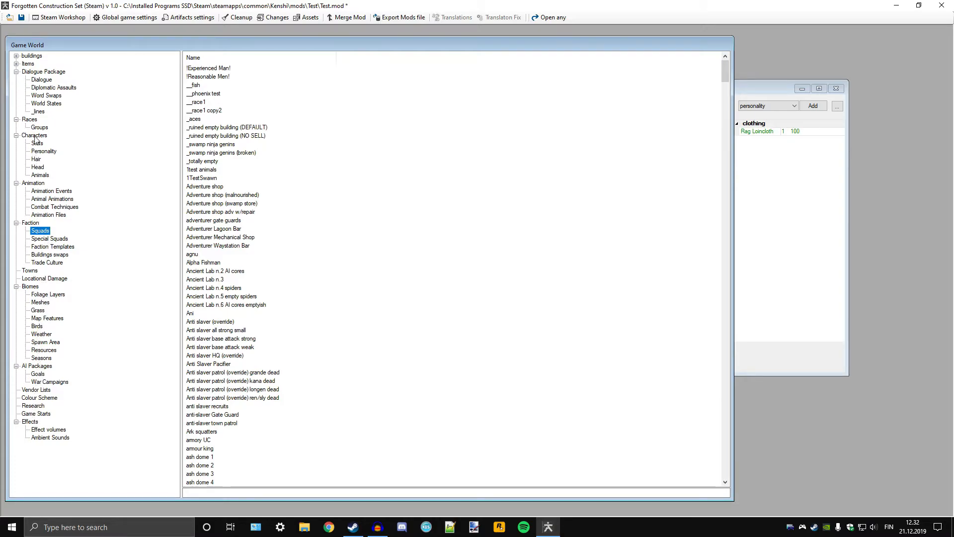
click(42, 151)
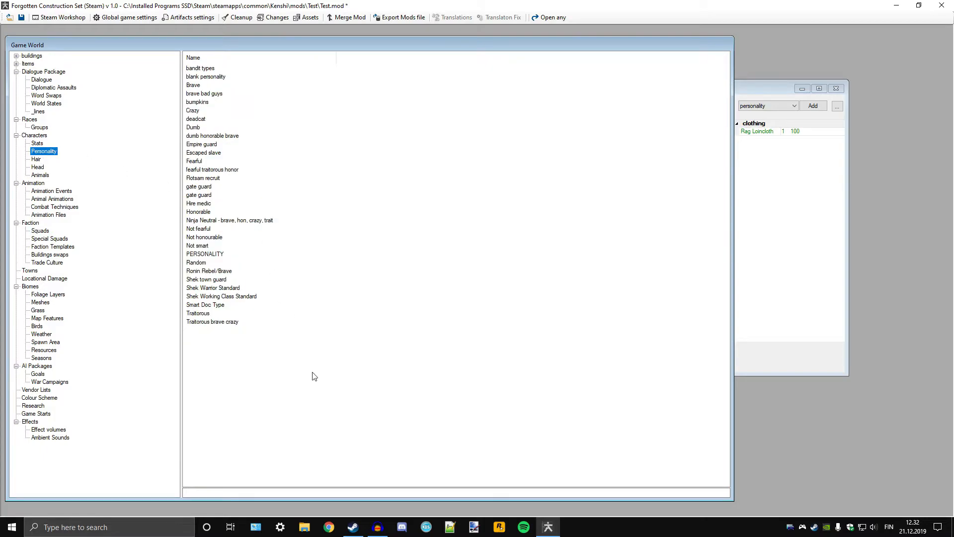
right_click(421, 376)
click(451, 406)
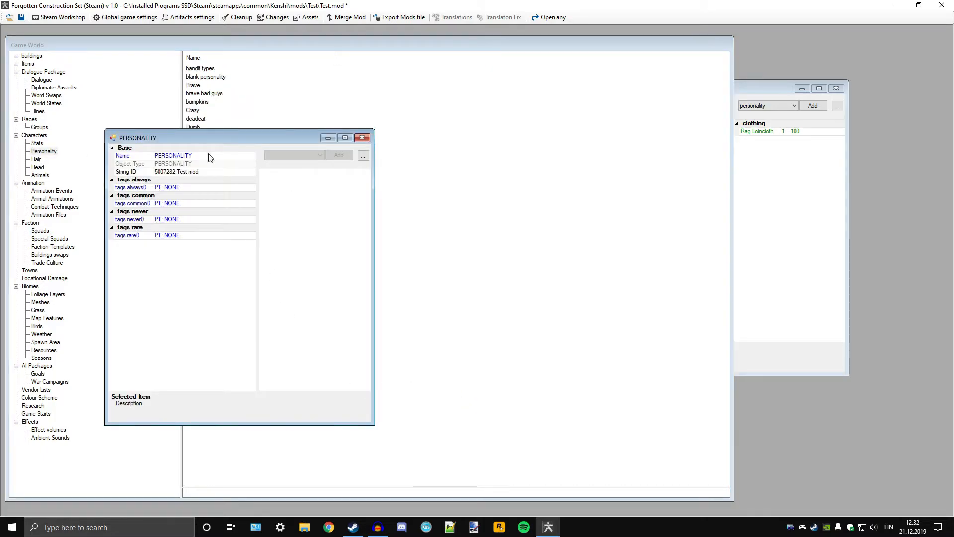
text(bum_persona)
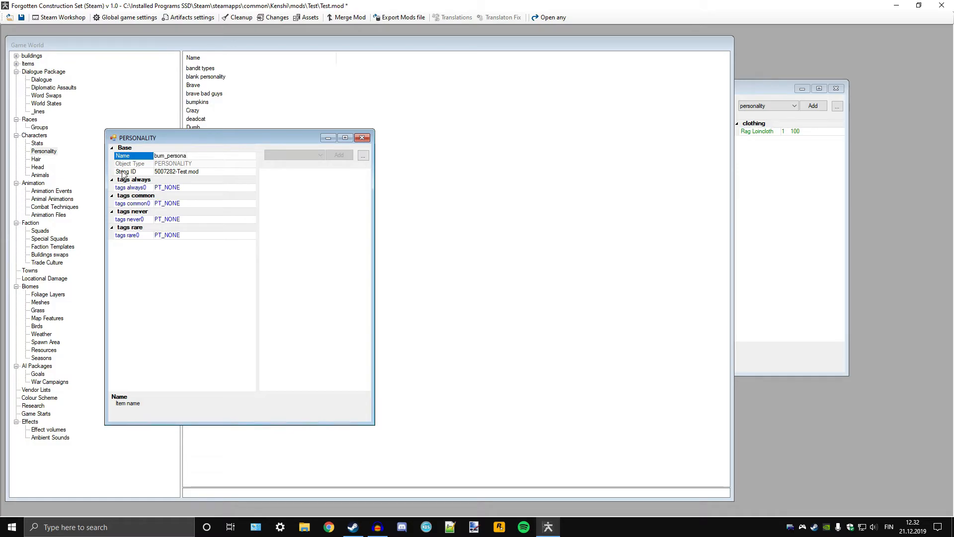
Step: Set the always tags of bum_persona to PT_TRAITOROUS, PT_BRAVE and PT_MANIACAL
click(251, 188)
click(251, 188)
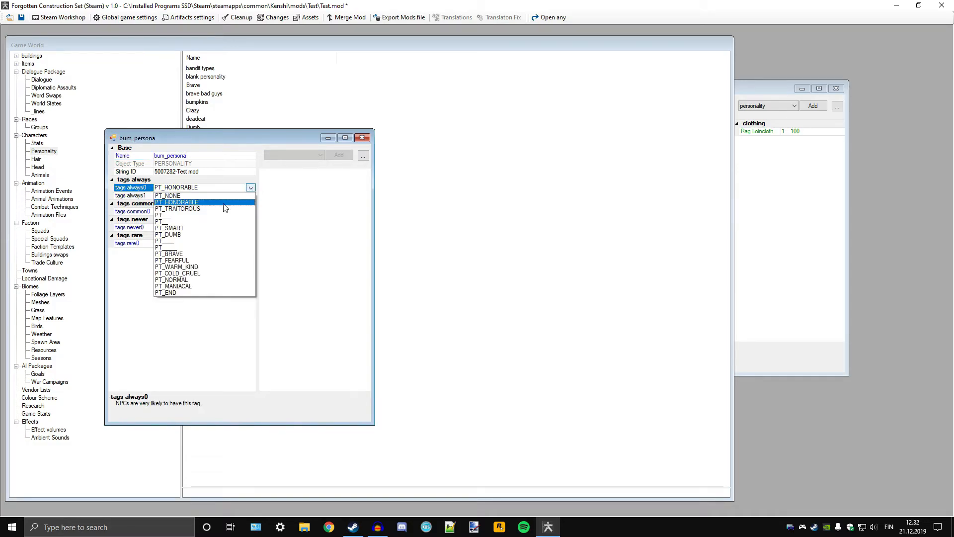
click(192, 208)
click(251, 195)
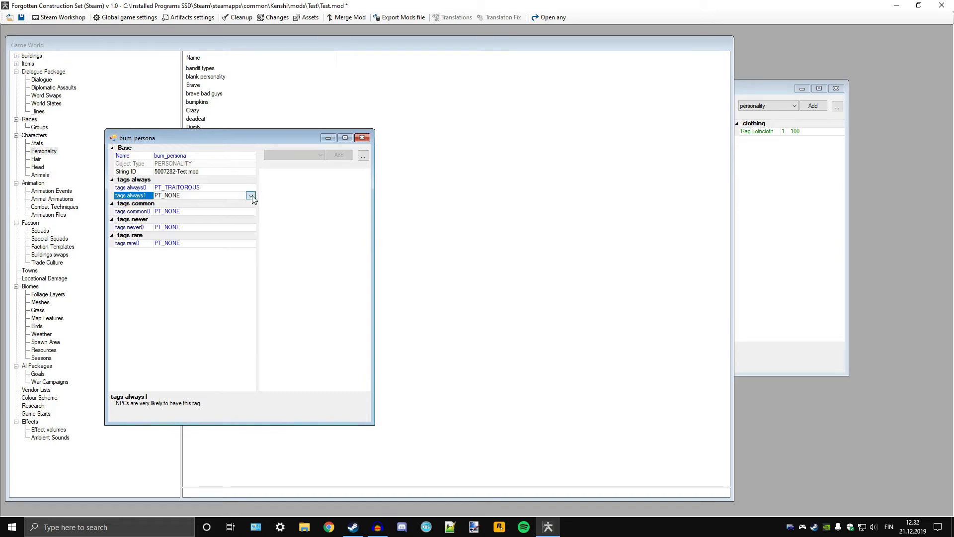
click(251, 196)
click(251, 196)
click(251, 195)
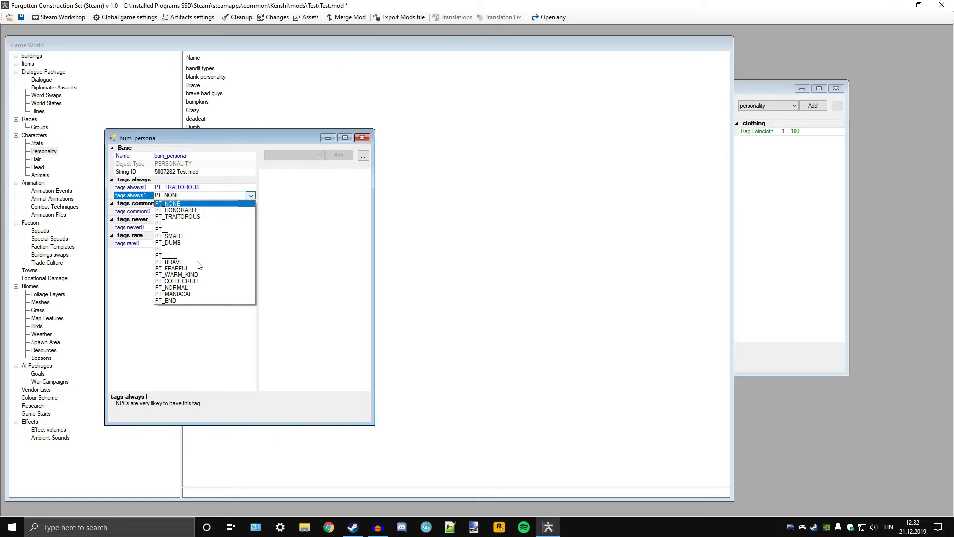
click(181, 263)
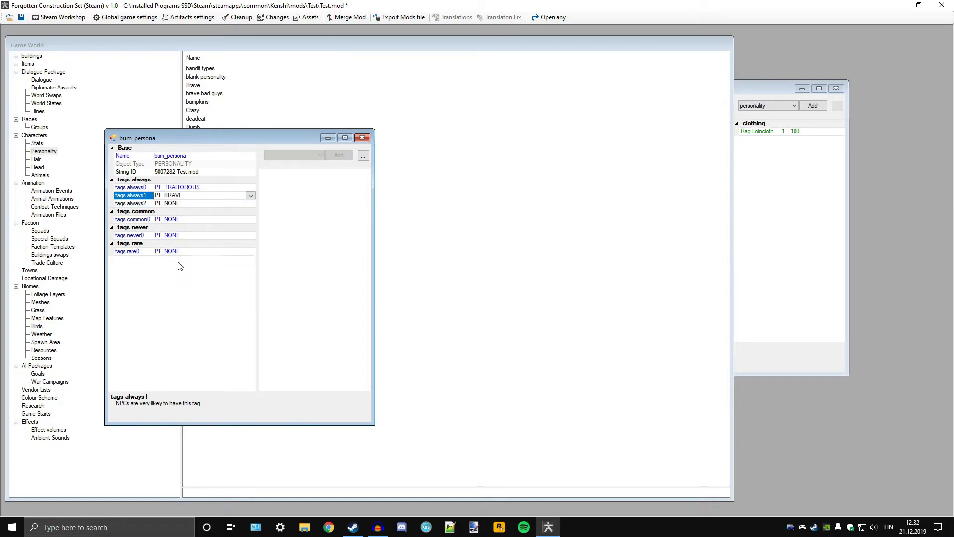
click(250, 204)
click(250, 205)
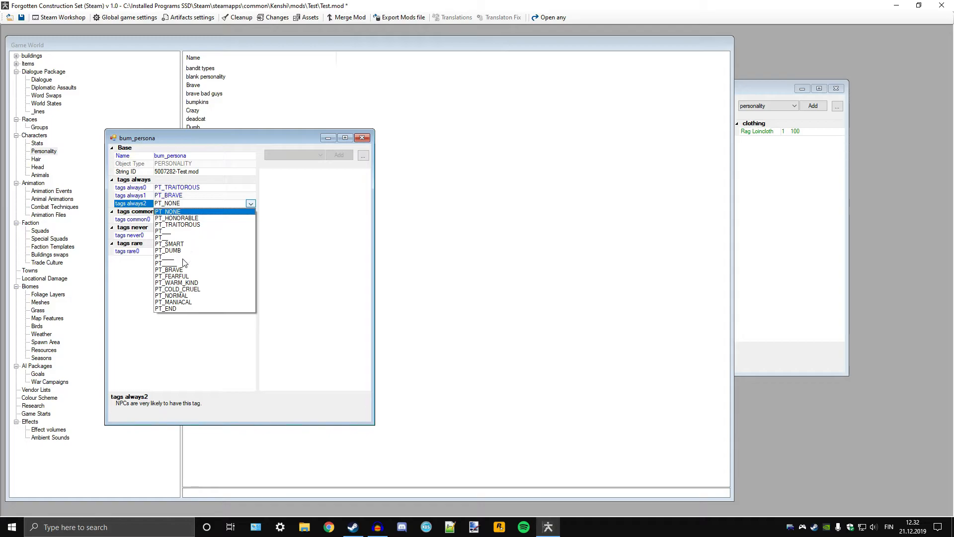
click(181, 302)
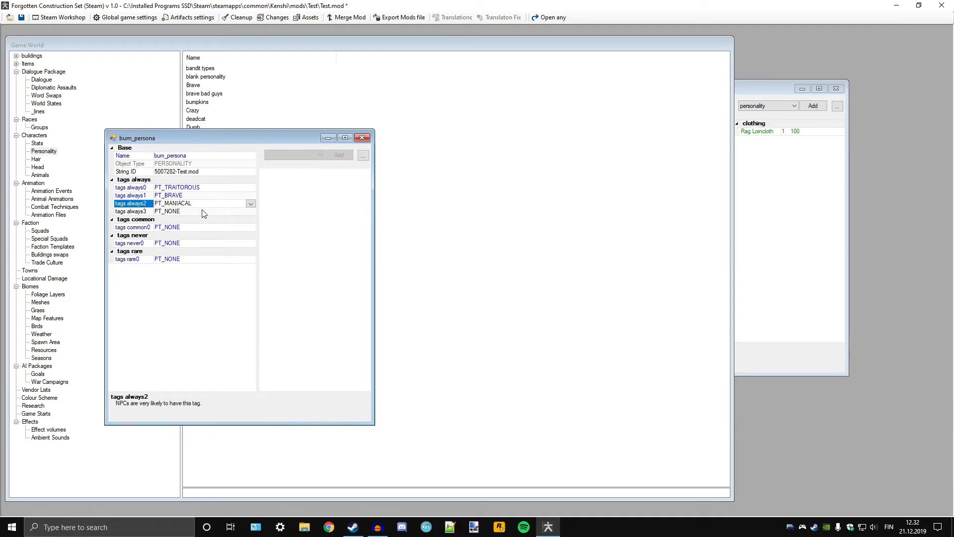
Step: Review the never and rare tag settings of bum_persona, and close the personality
drag(241, 140, 339, 147)
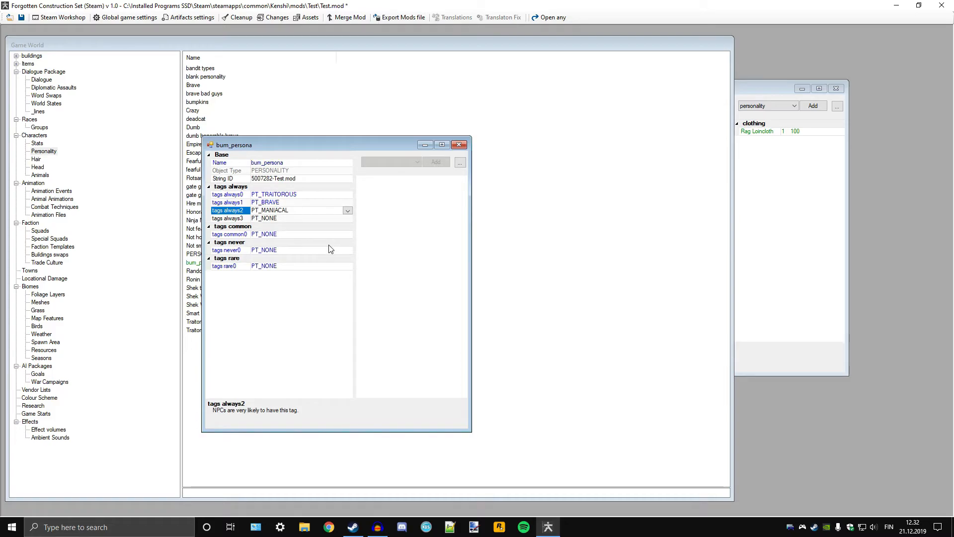
click(345, 251)
click(346, 251)
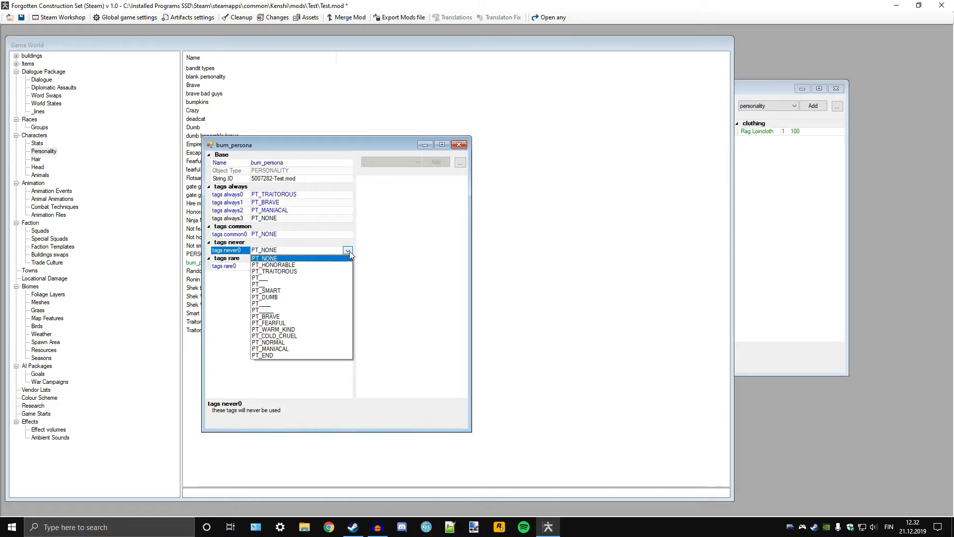
click(428, 250)
click(352, 250)
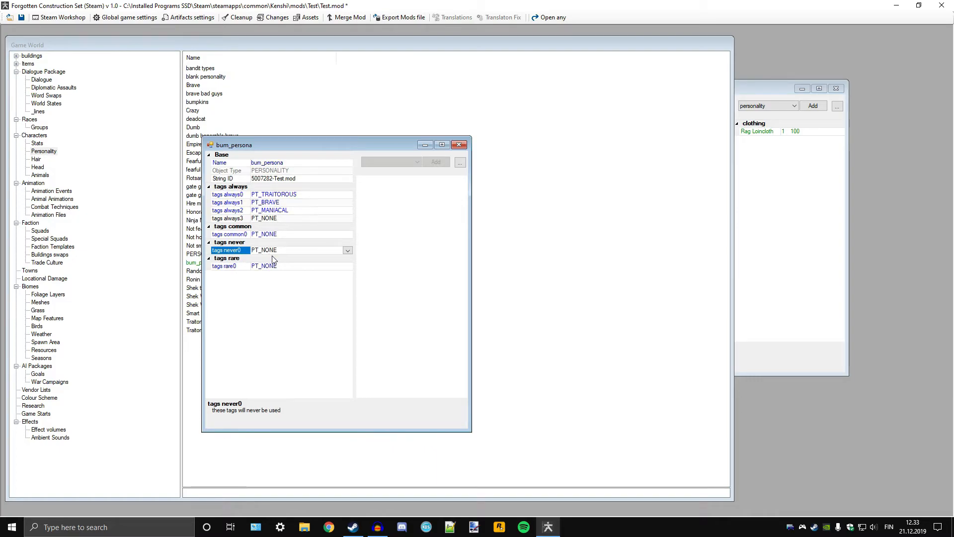
click(312, 266)
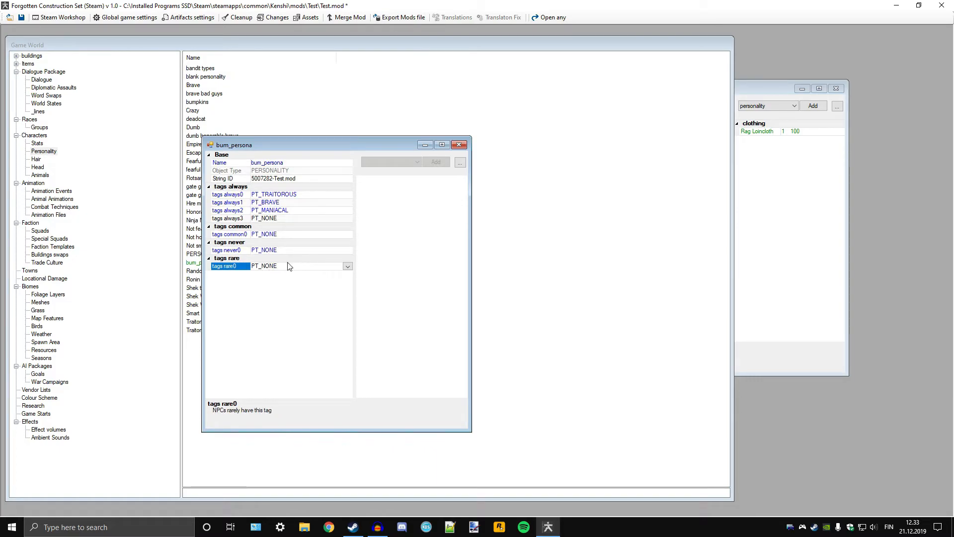
click(329, 250)
click(348, 250)
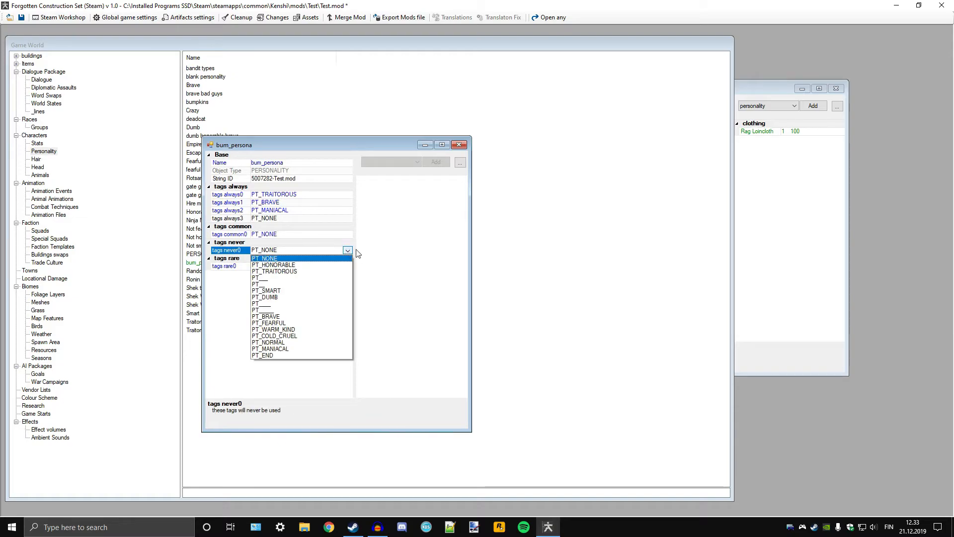
click(350, 250)
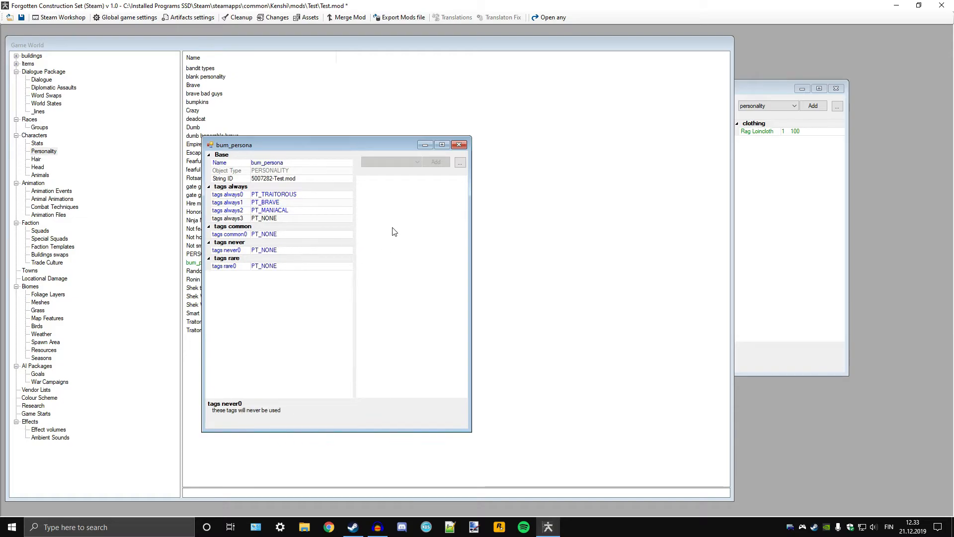
click(465, 146)
Step: Add bum_persona as the Beach Bum's personality
click(809, 107)
click(809, 107)
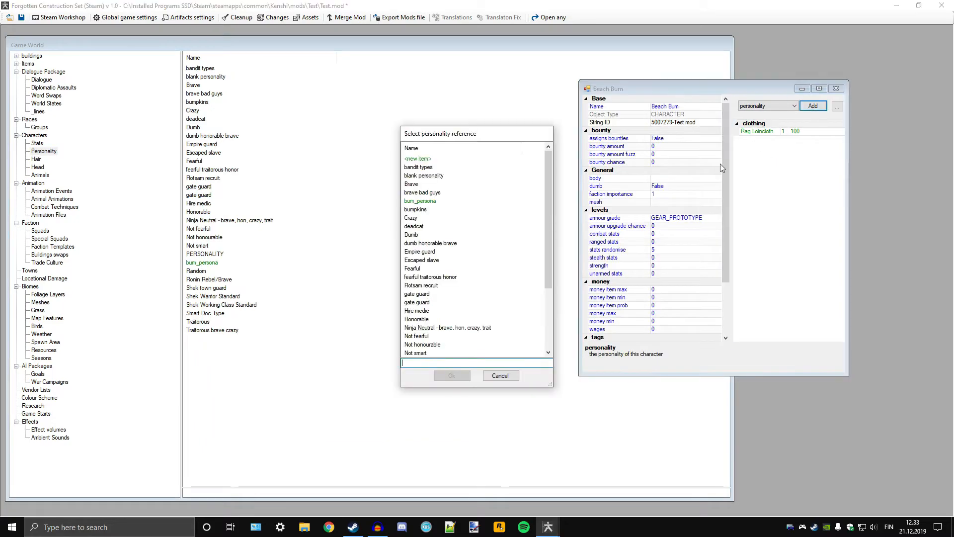
double_click(437, 206)
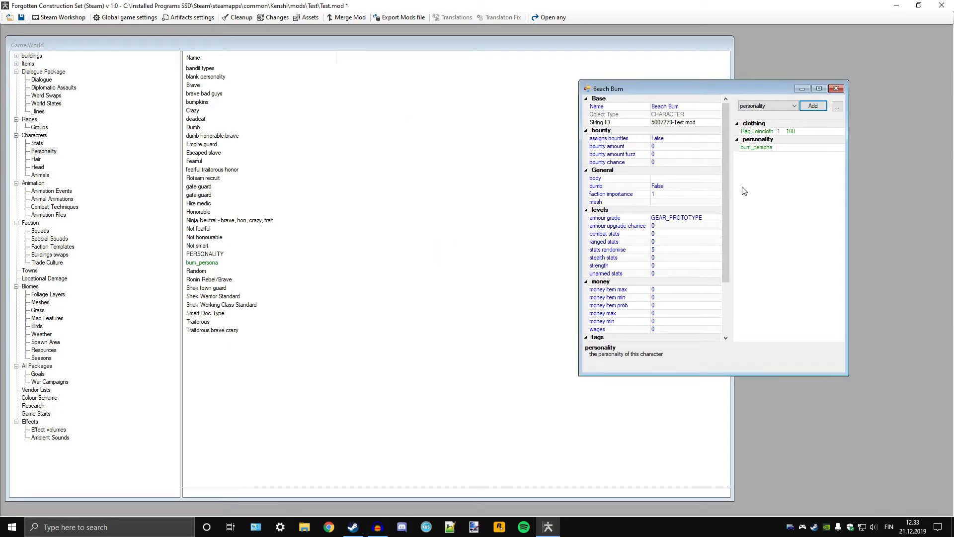
Step: Add Greenlander as the Beach Bum's race
click(770, 107)
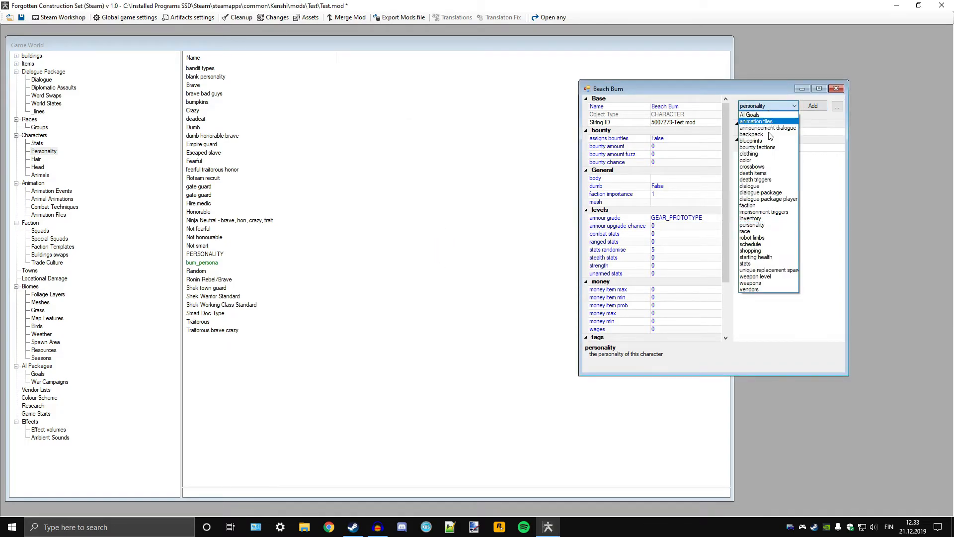
click(759, 232)
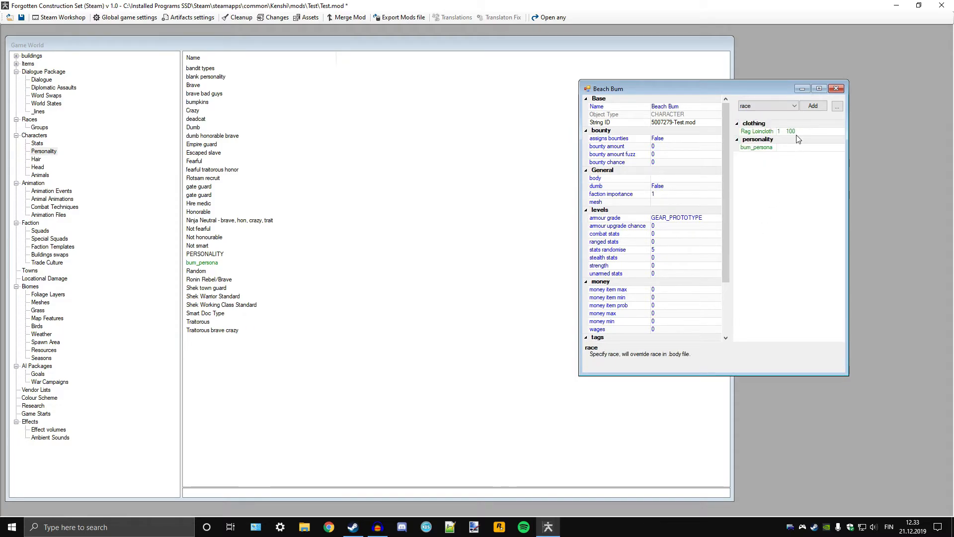
click(814, 106)
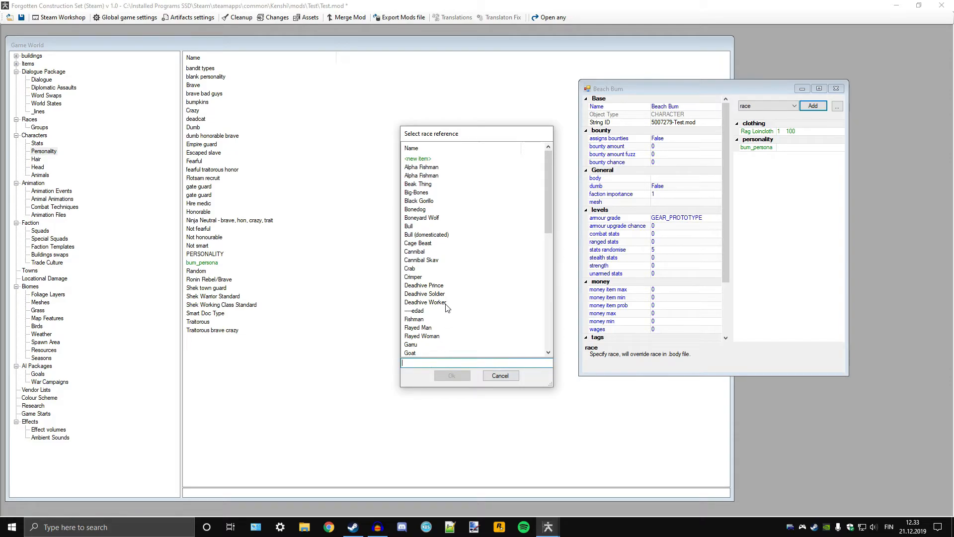
text(gree)
double_click(431, 168)
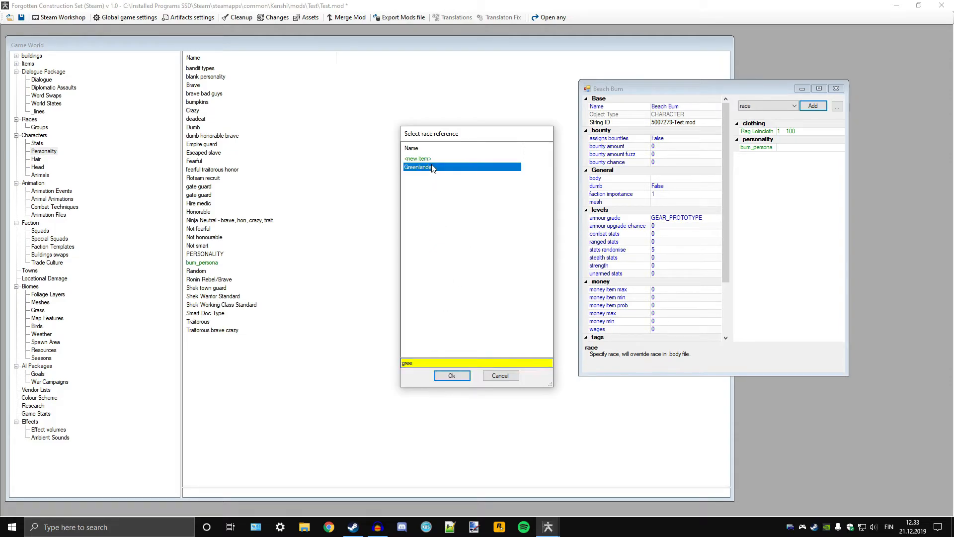
Step: Add the custom bum_stats entry as the Beach Bum's stats
click(778, 106)
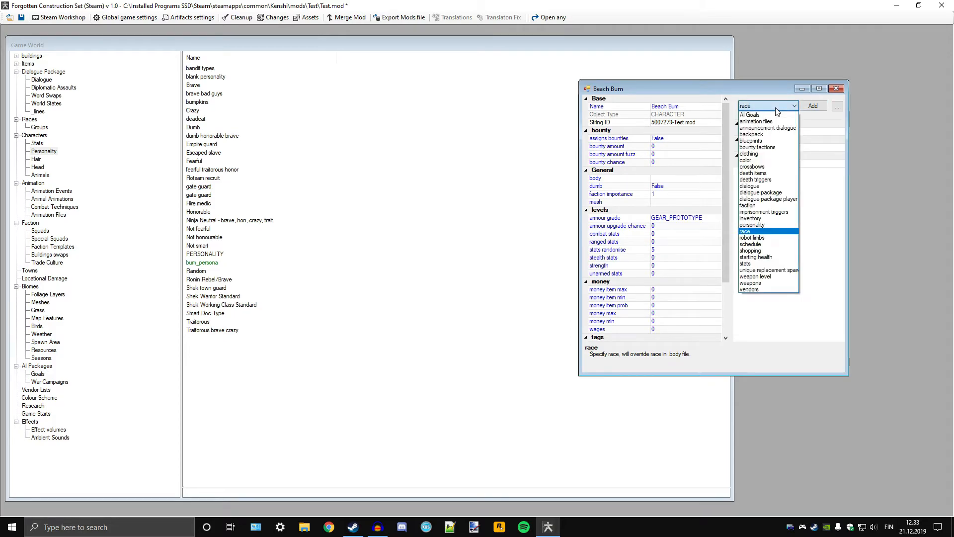
click(755, 263)
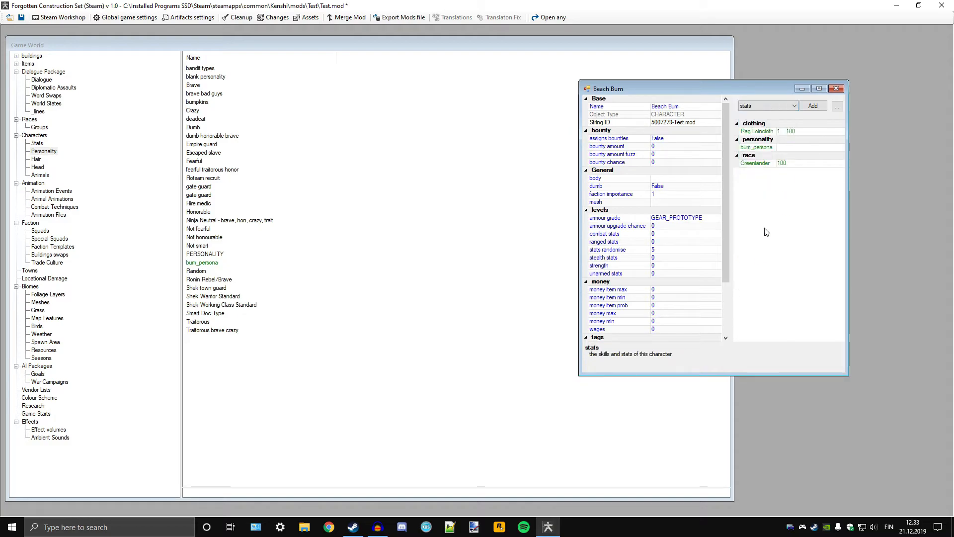
click(812, 106)
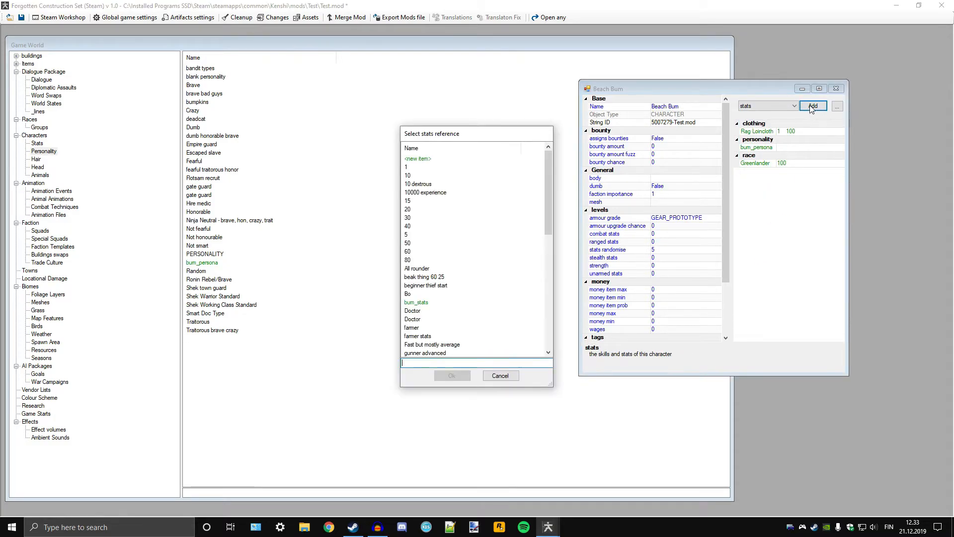
text(bum)
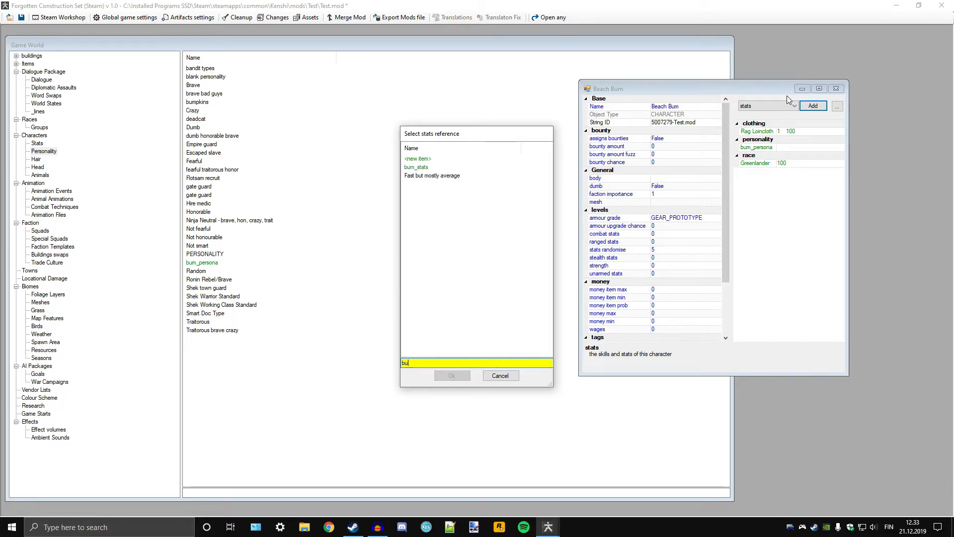
double_click(416, 167)
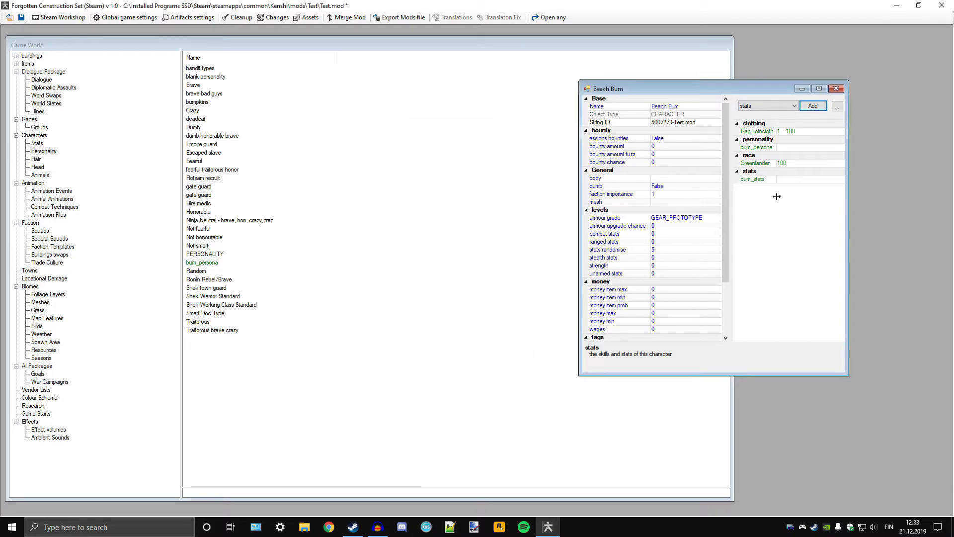
Step: Add a starting health entry for the Beach Bum's Right Leg and set its value to -100
click(766, 106)
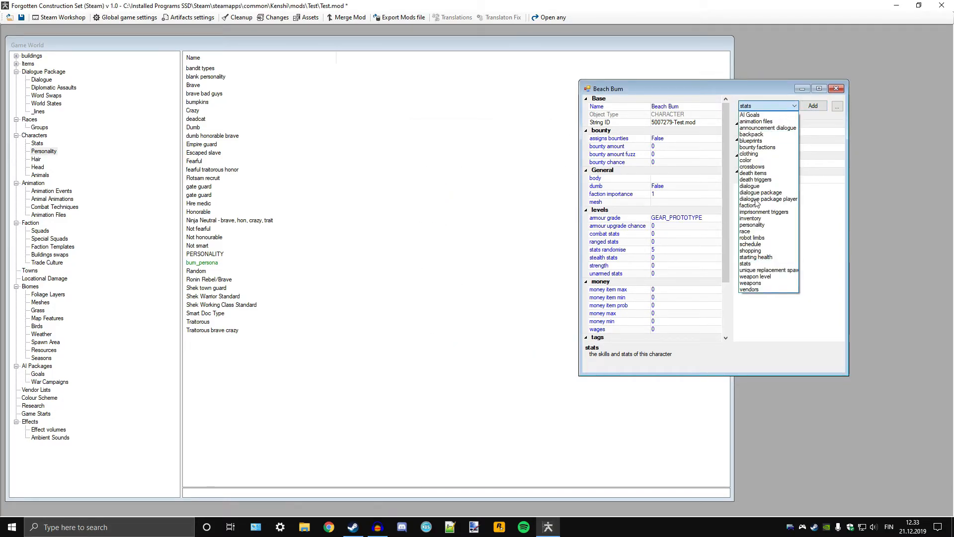
click(757, 257)
click(812, 106)
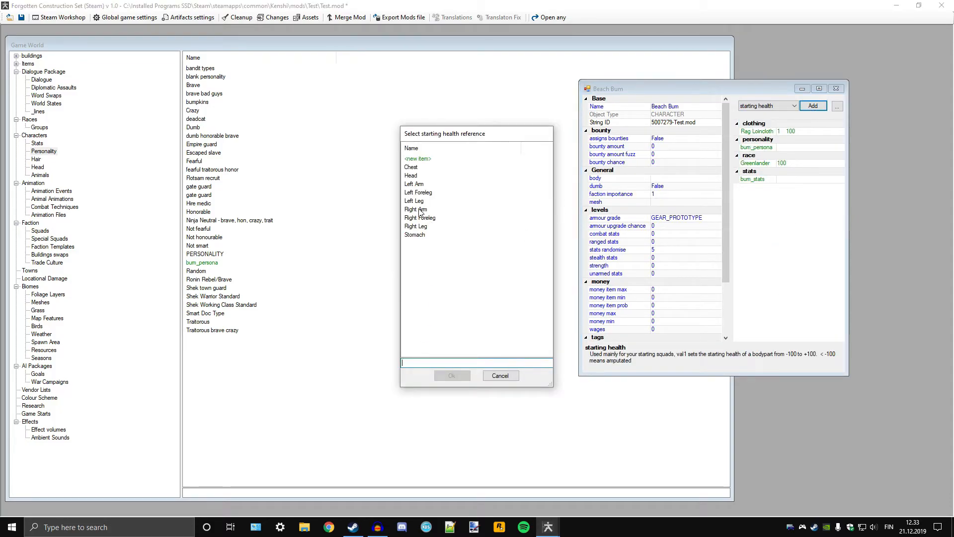
double_click(417, 226)
click(794, 182)
key(Return)
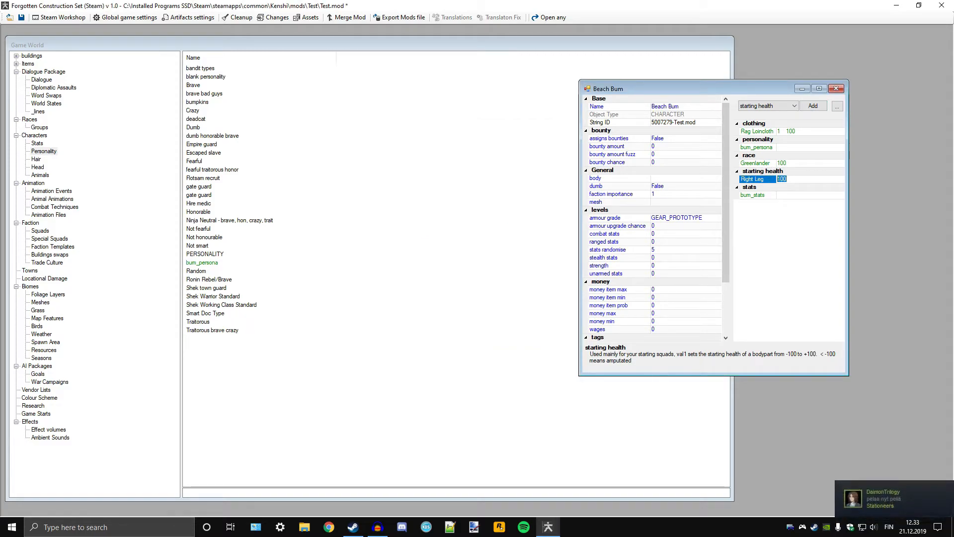
Step: Add Stealth Leg (right) as a robot limb for the Beach Bum, with its quality kept at 50
click(766, 107)
click(766, 107)
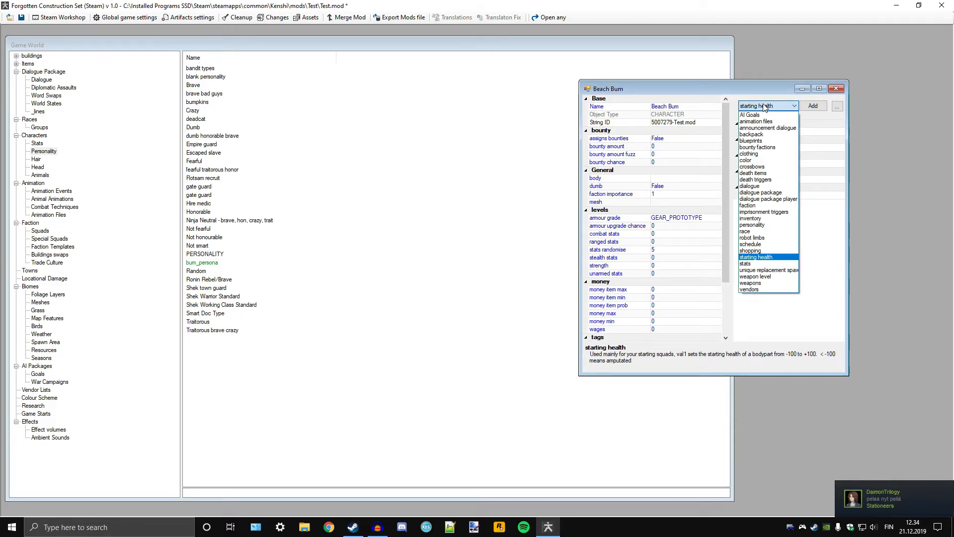
click(768, 228)
click(819, 109)
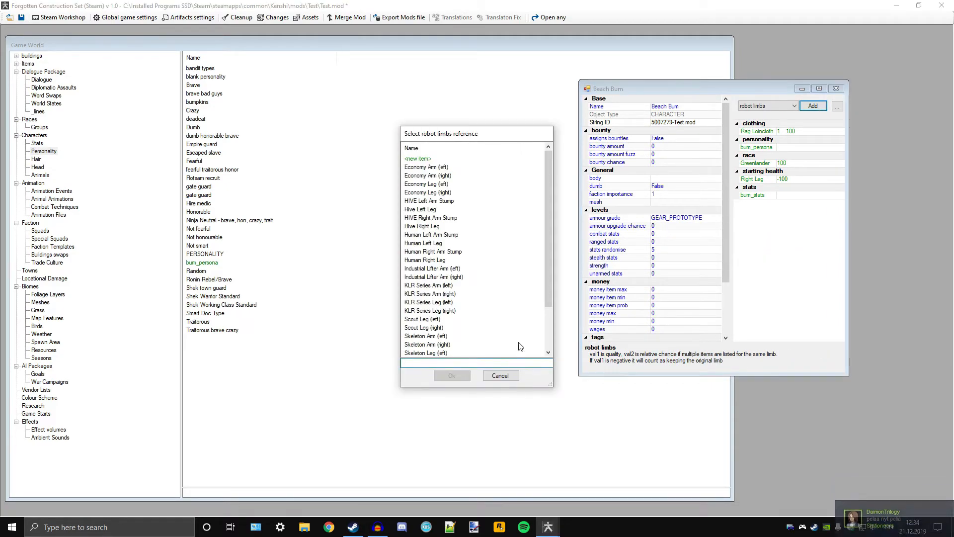
text(right)
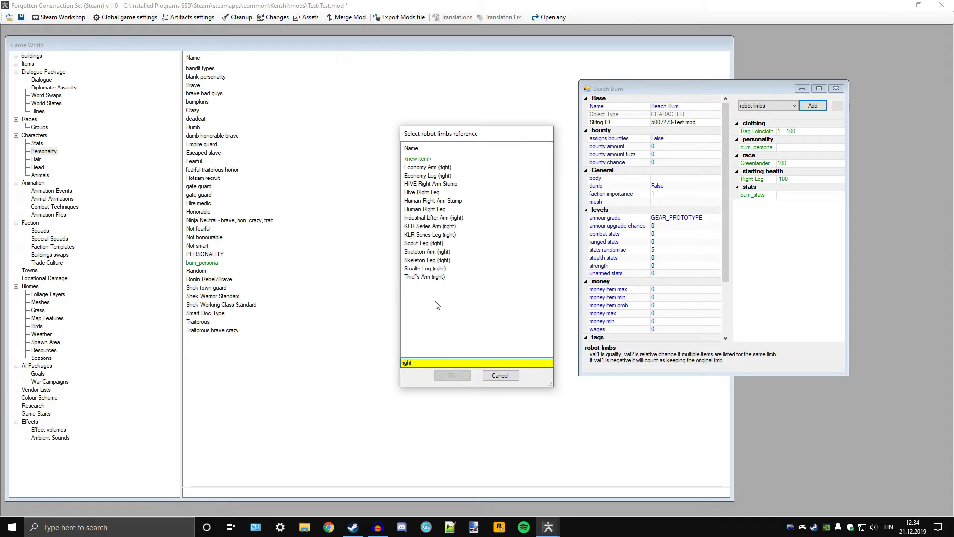
double_click(419, 270)
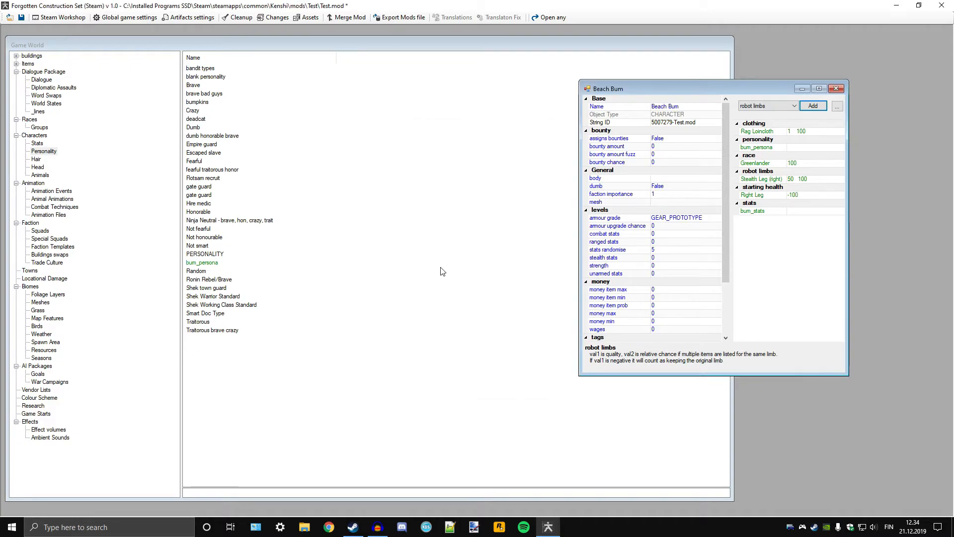
click(796, 178)
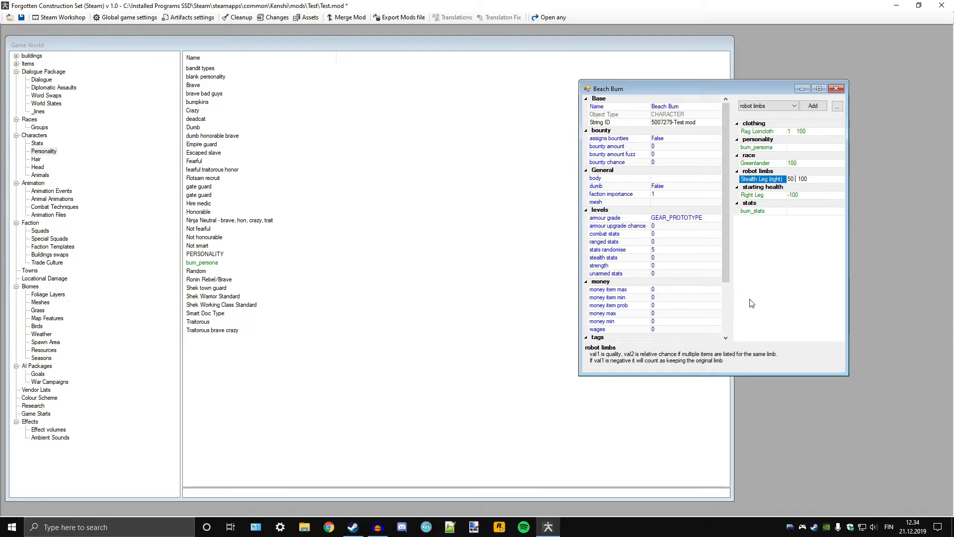
click(802, 165)
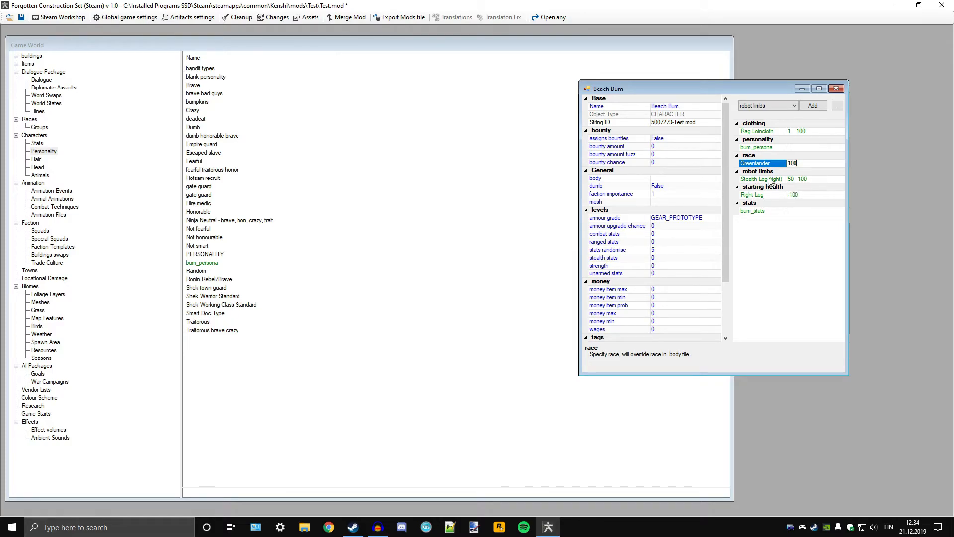
Step: Add Drifters as the Beach Bum's faction
click(767, 106)
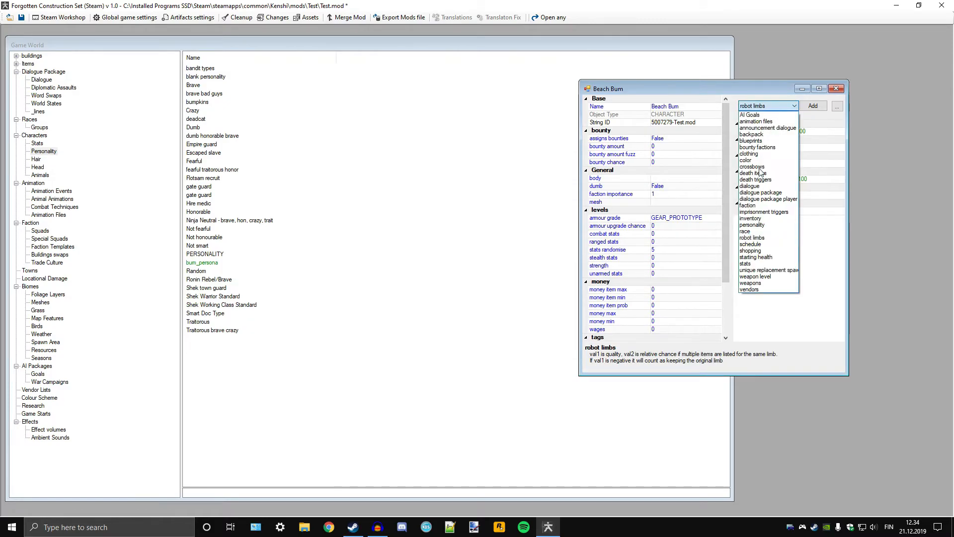
click(763, 205)
click(812, 106)
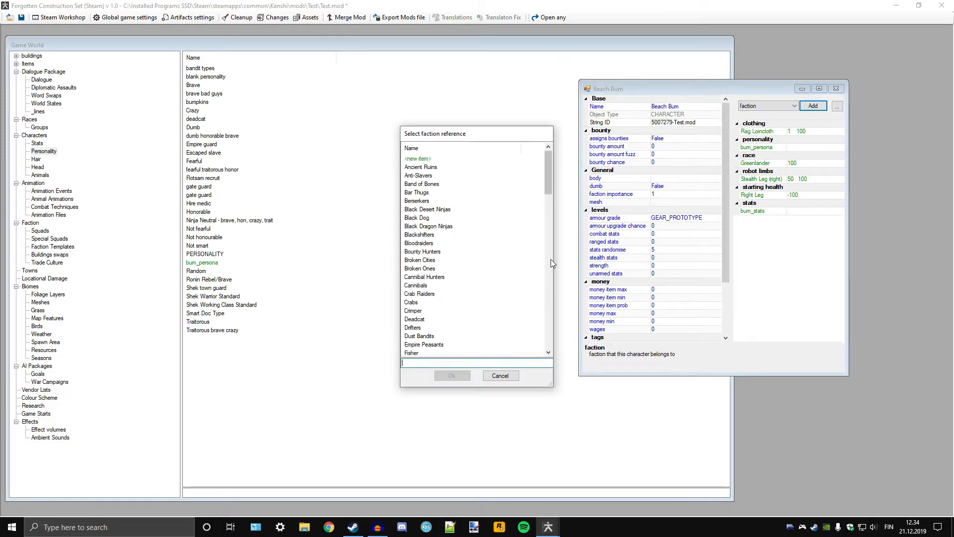
text(drig)
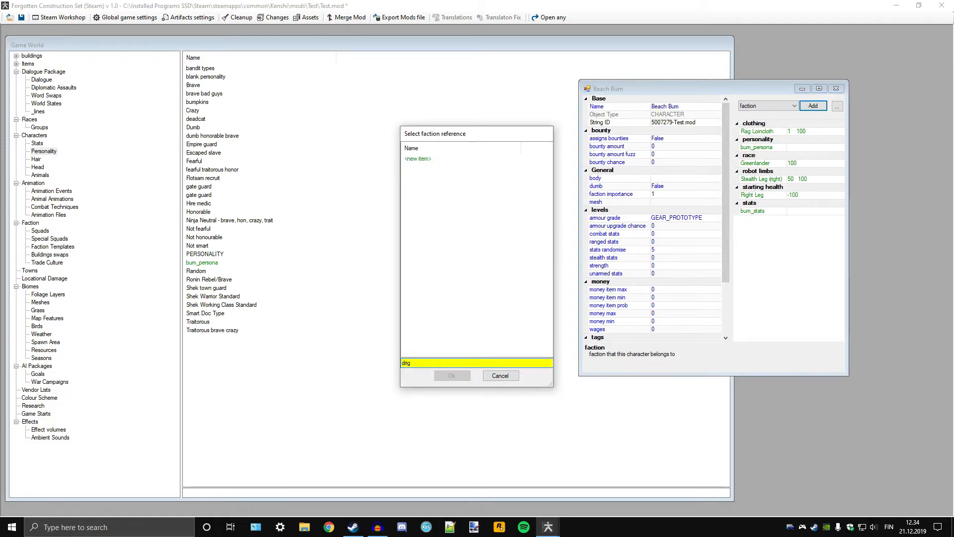
double_click(415, 168)
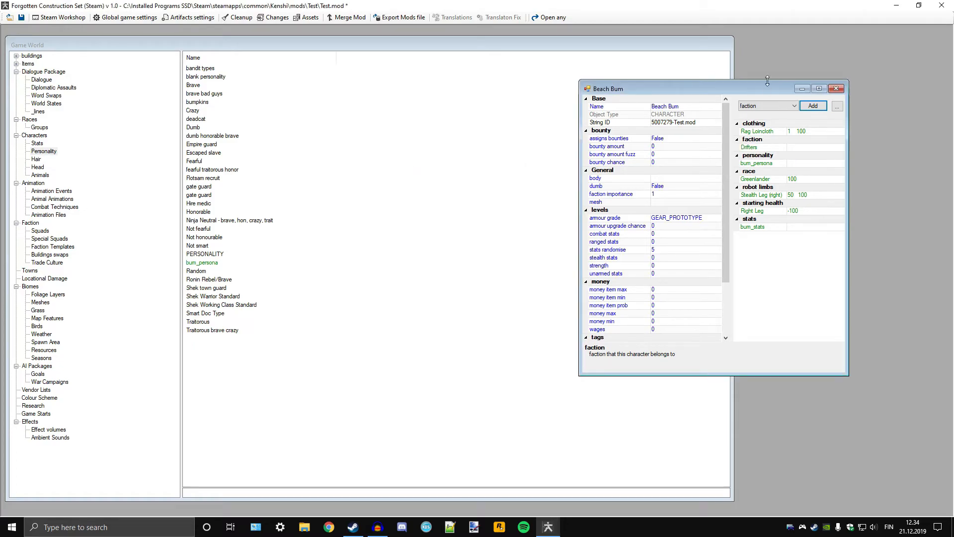
Step: Move the Beach Bum window clear of the Game World list and shift the Game World window slightly upward
click(771, 106)
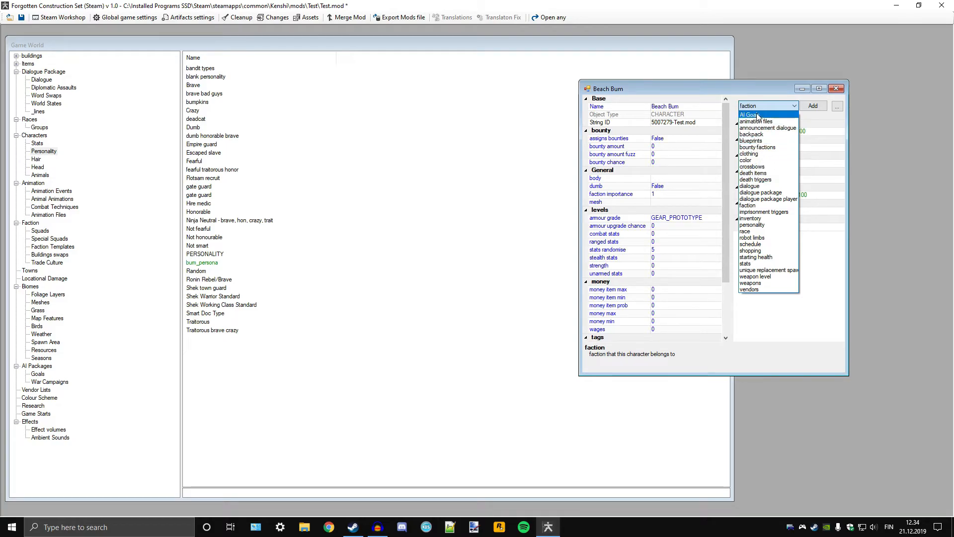
drag(736, 93, 838, 37)
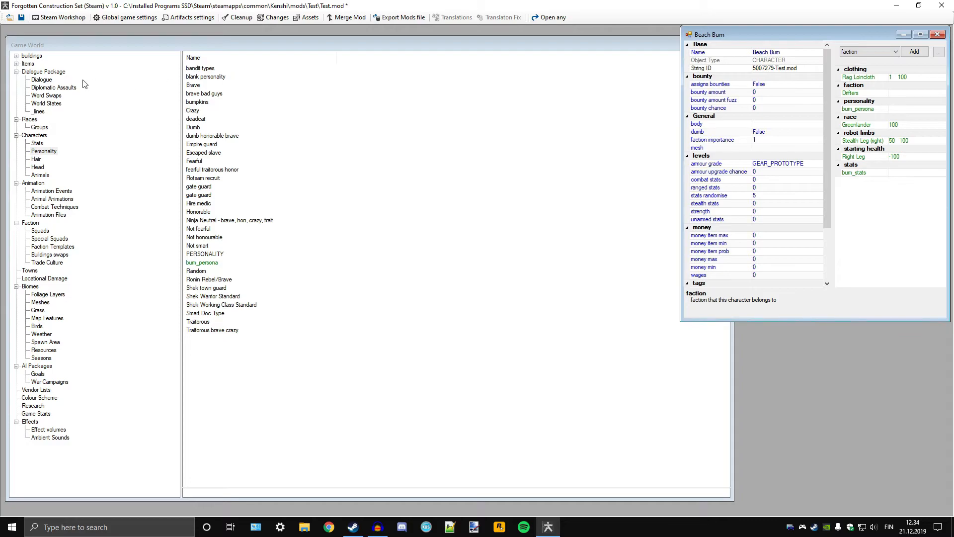
drag(70, 46, 70, 35)
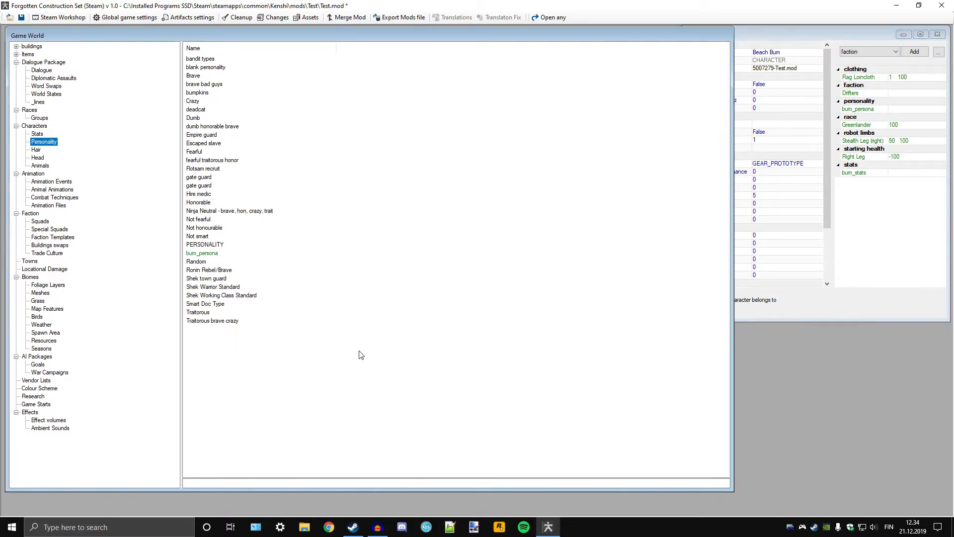
click(377, 526)
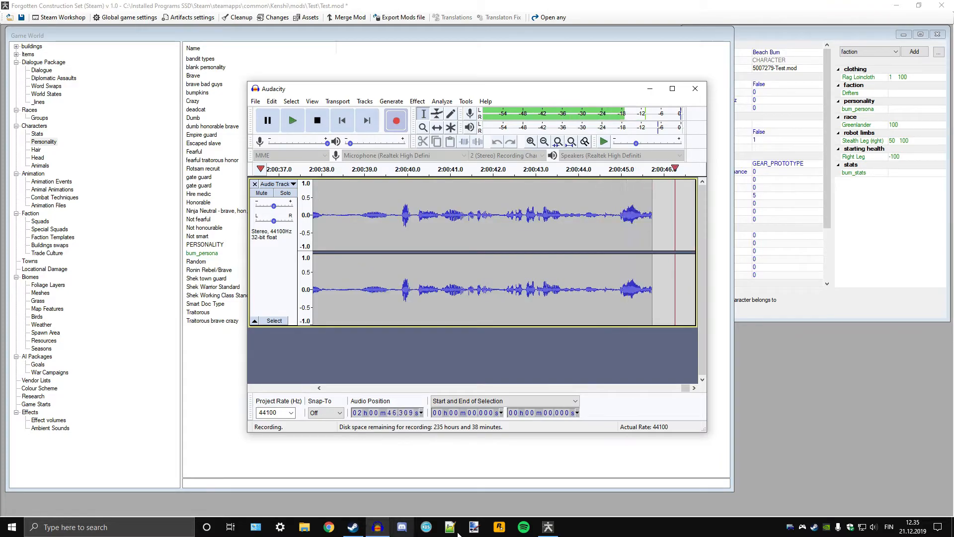
mouse_move(553, 532)
click(532, 472)
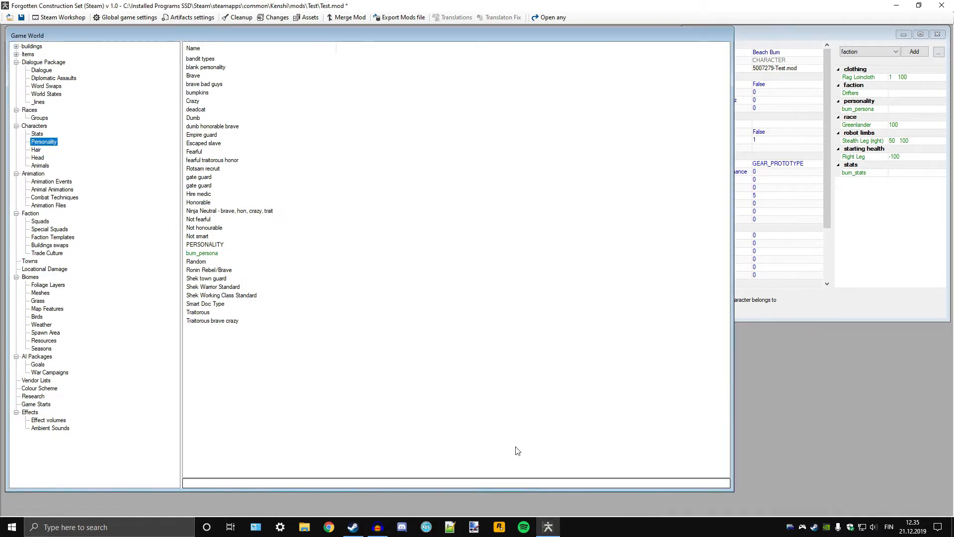
Step: Create a new dialogue package named bum_DIApack and move its window up so it is fully in view
click(31, 63)
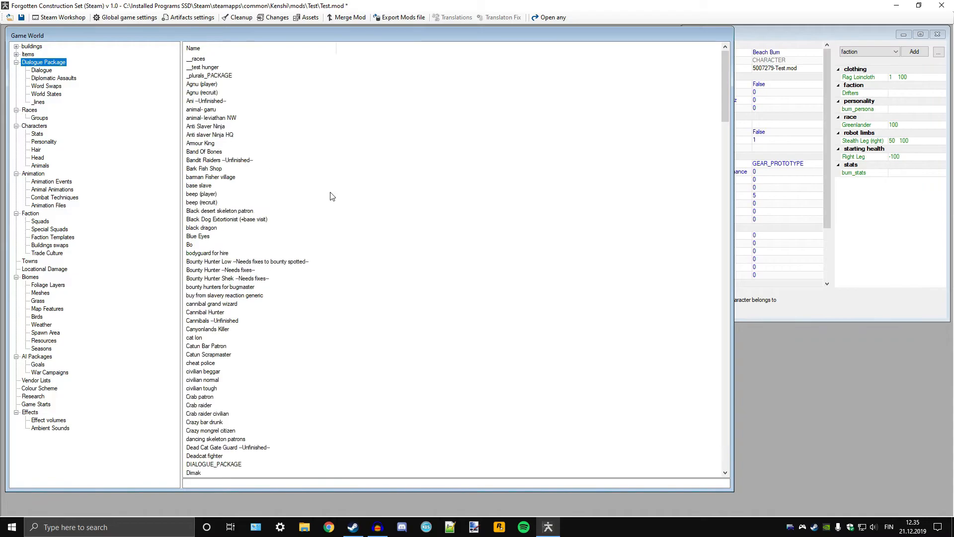
right_click(601, 244)
click(629, 271)
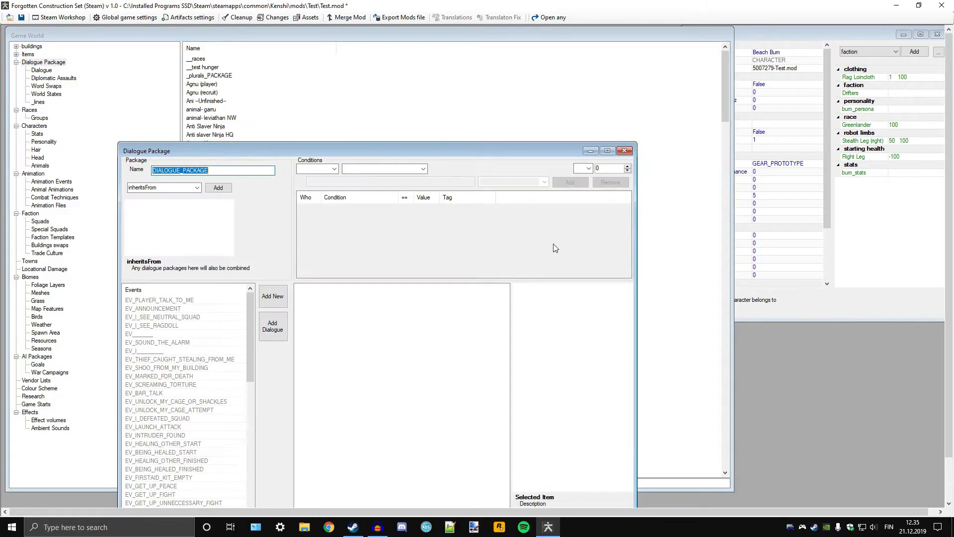
text(bum)
key(Right)
key(Right)
text(_)
drag(244, 152, 238, 58)
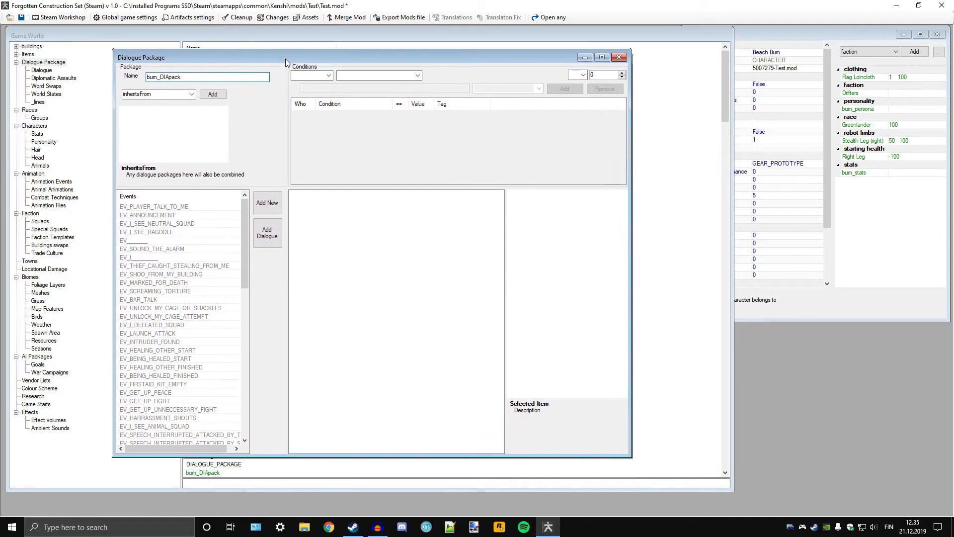
Step: Examine the inheritance option and the full list of dialogue events in bum_DIApack, including EV_BAR_TALK and EV_PLAYER_TALK_TO_ME
click(165, 206)
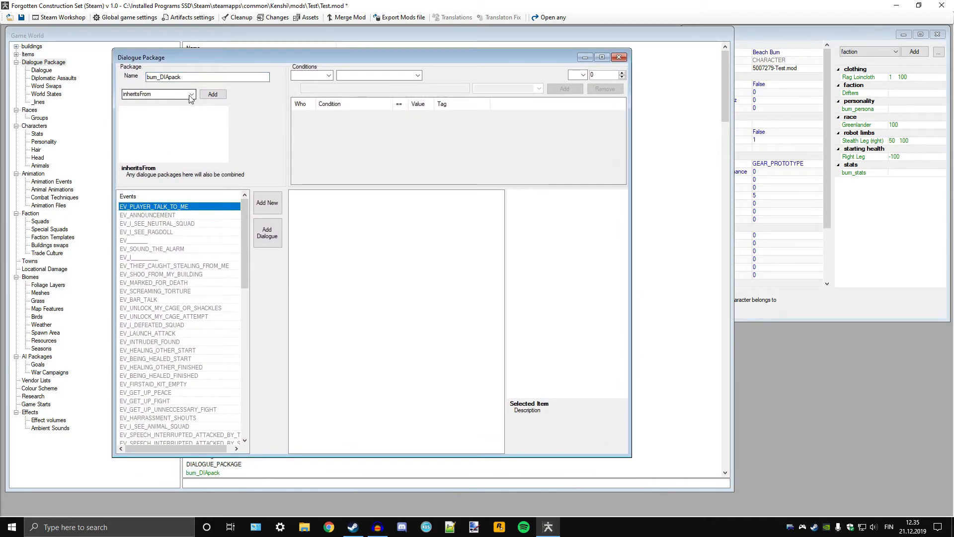
click(163, 95)
click(163, 95)
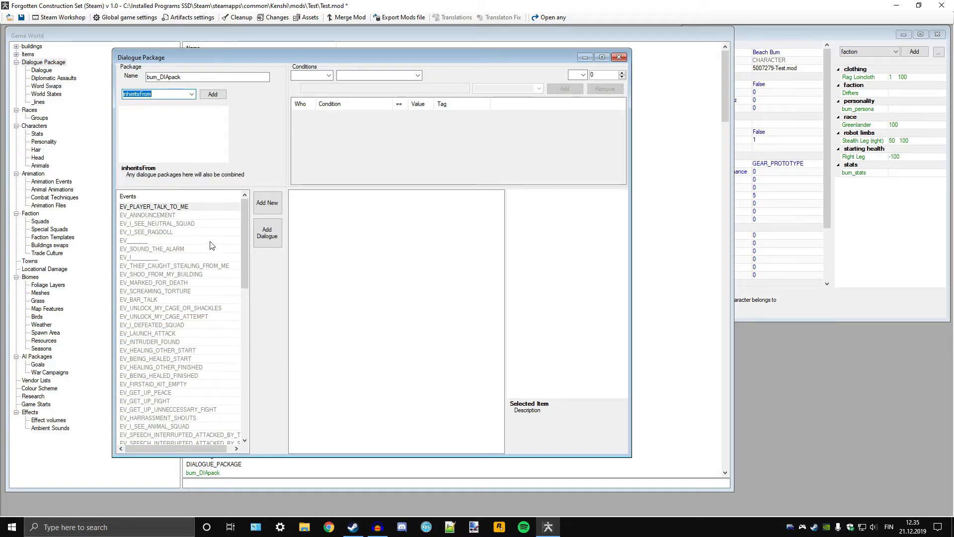
scroll(231, 377, down, 10)
scroll(231, 418, up, 10)
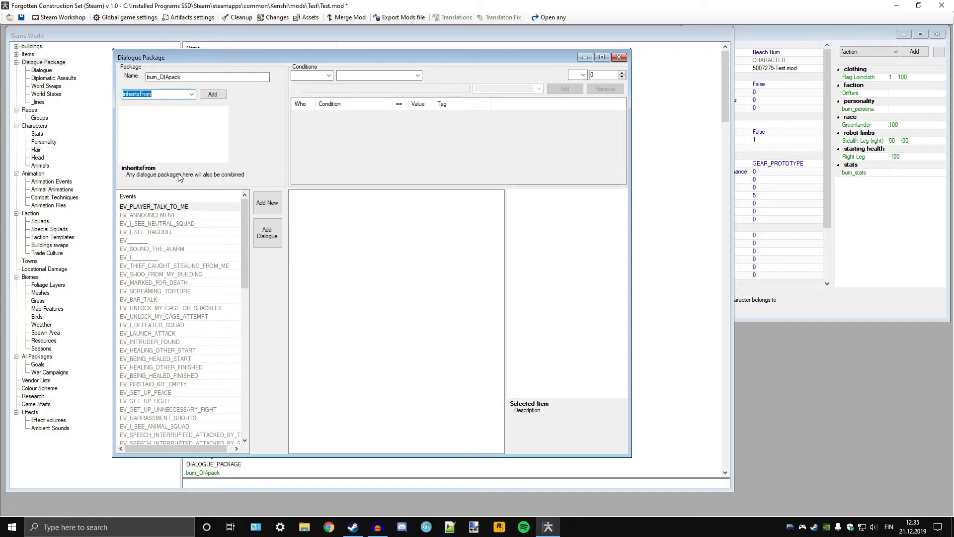
scroll(174, 329, down, 10)
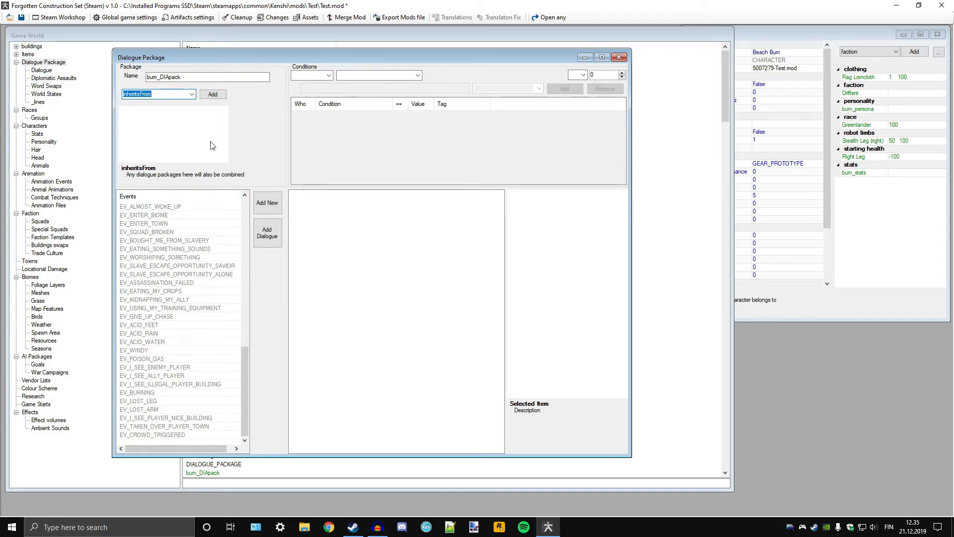
scroll(189, 311, up, 10)
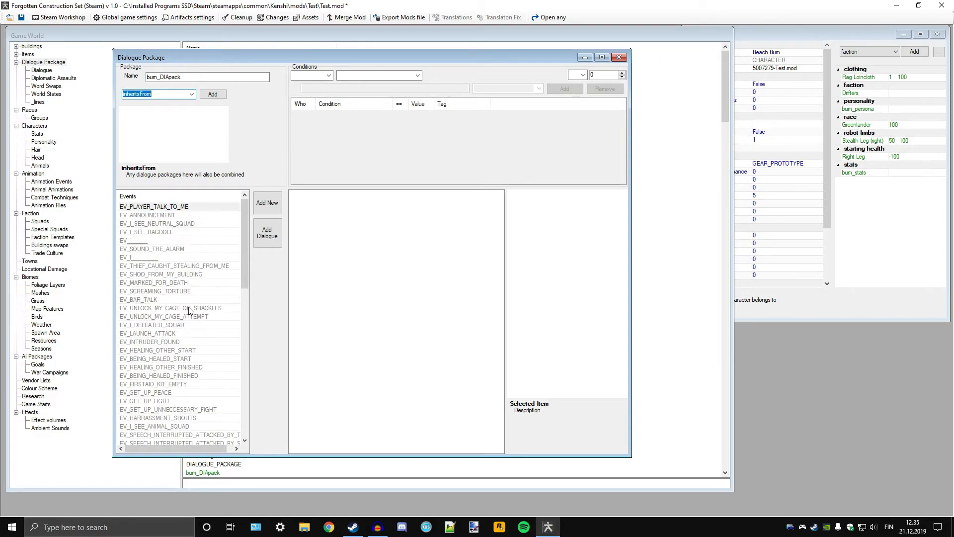
click(157, 216)
click(149, 207)
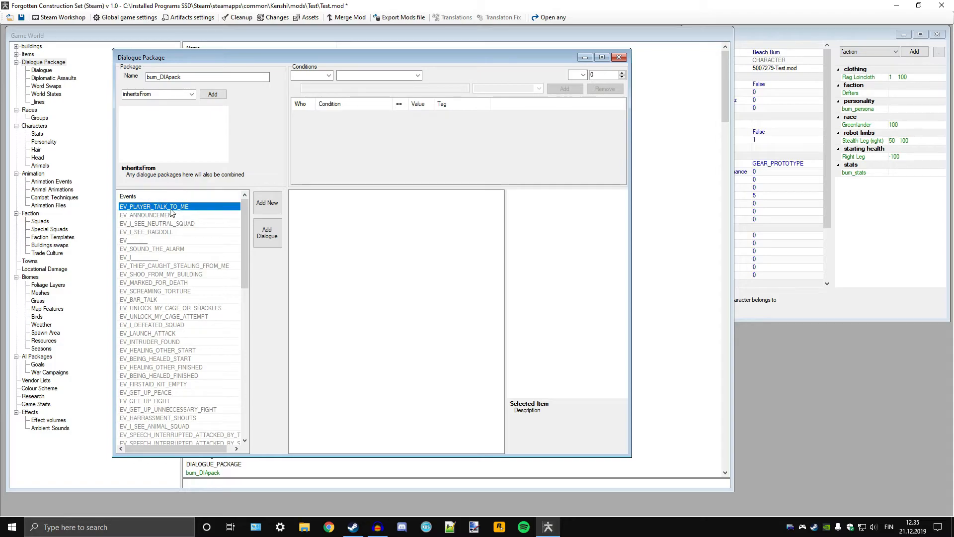
scroll(149, 254, down, 15)
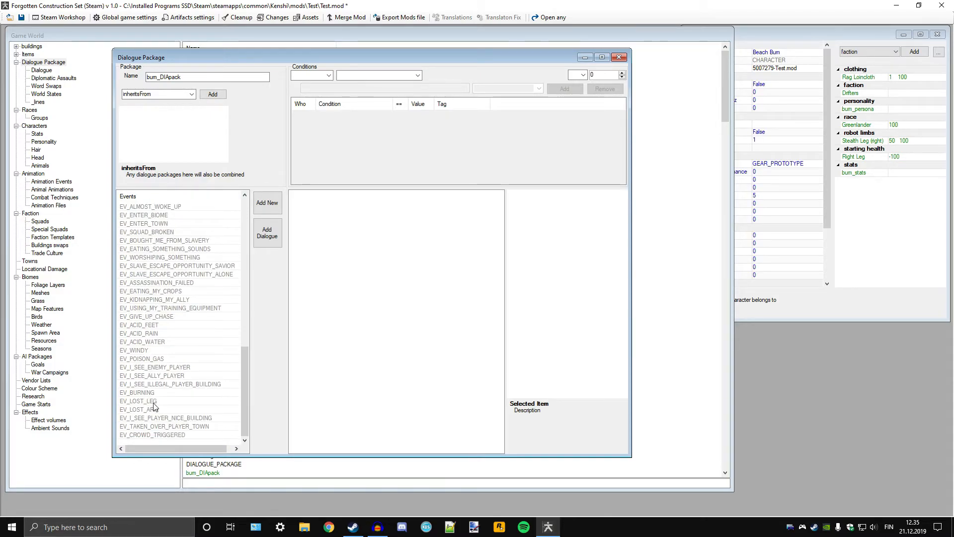
scroll(154, 426, up, 15)
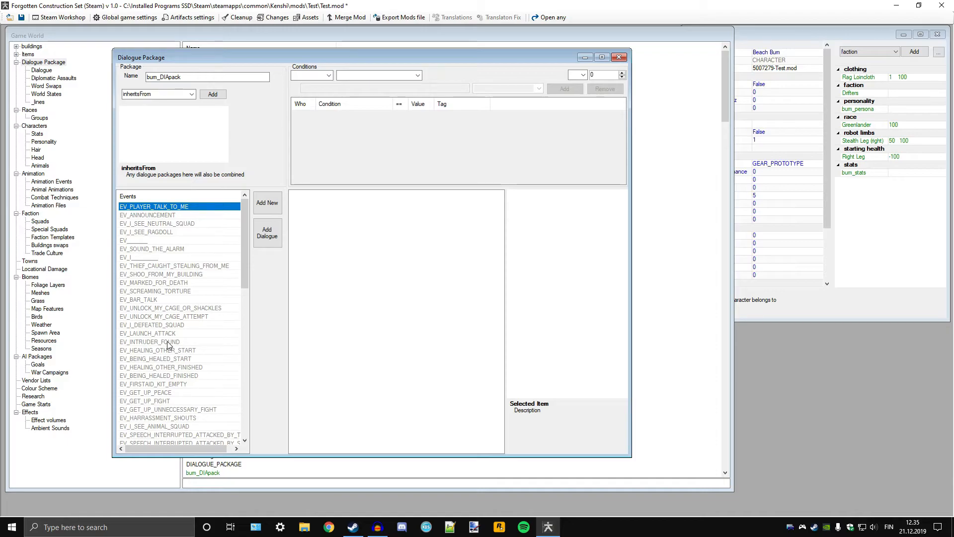
click(155, 301)
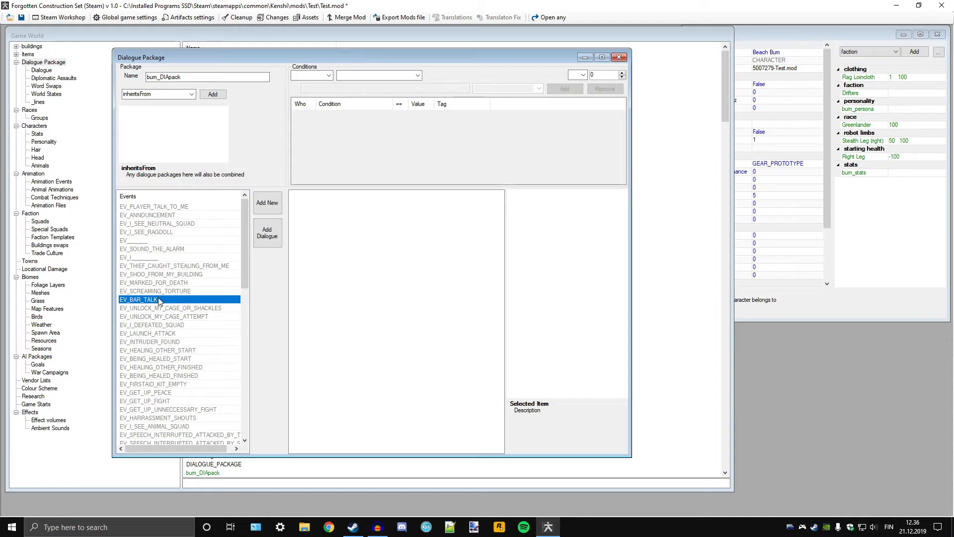
scroll(158, 298, down, 3)
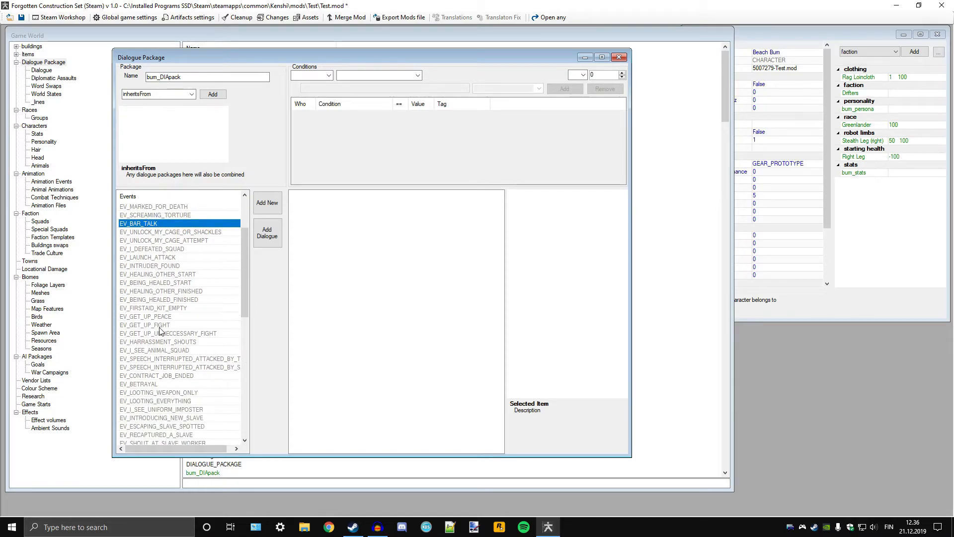
scroll(160, 332, down, 7)
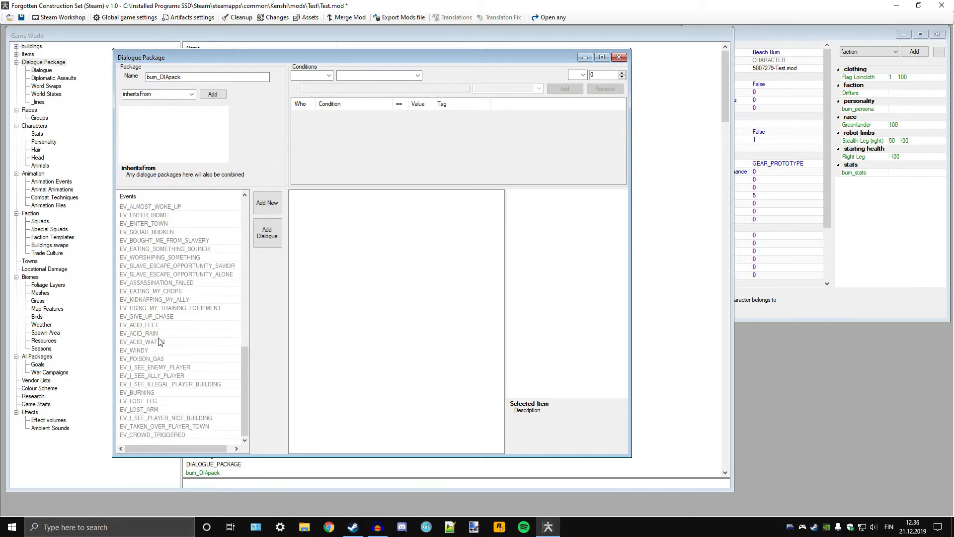
scroll(160, 342, up, 7)
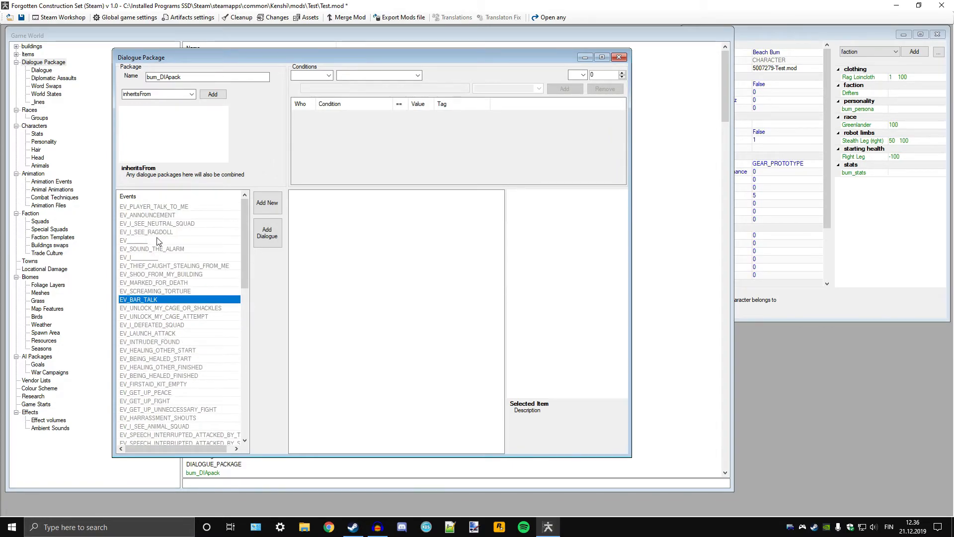
click(162, 207)
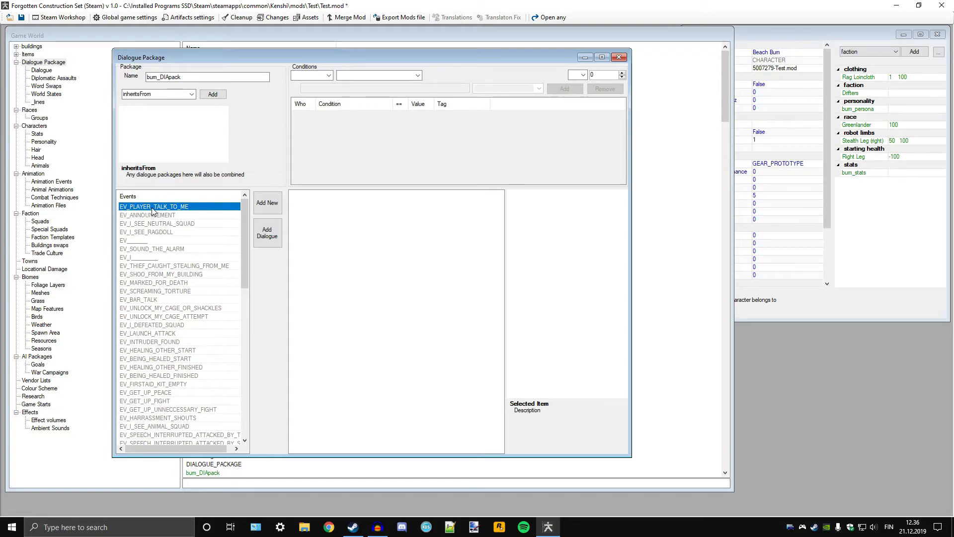
Step: Move the bum_DIApack window clear of the Game World list, show the Dialogue category, and narrow the Game World window to fit beside it
drag(179, 58, 151, 53)
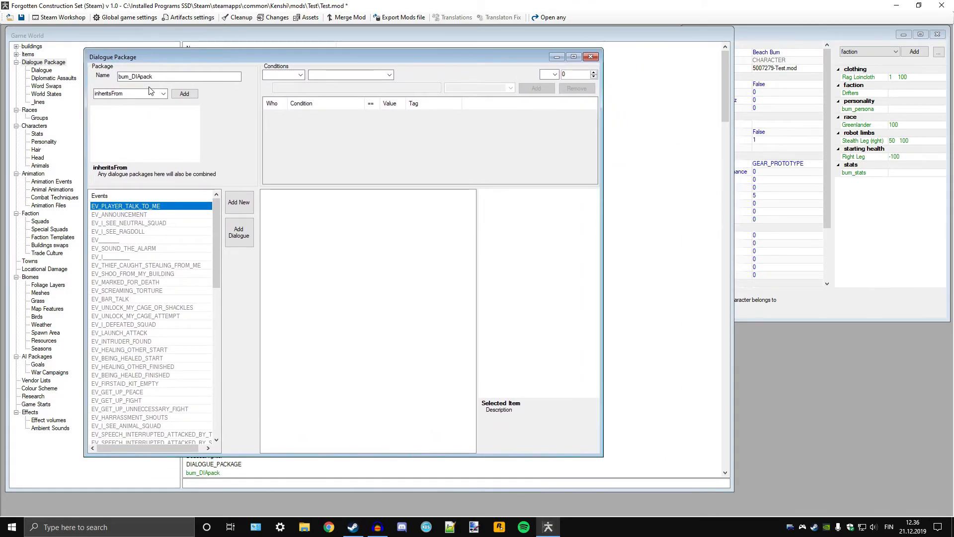
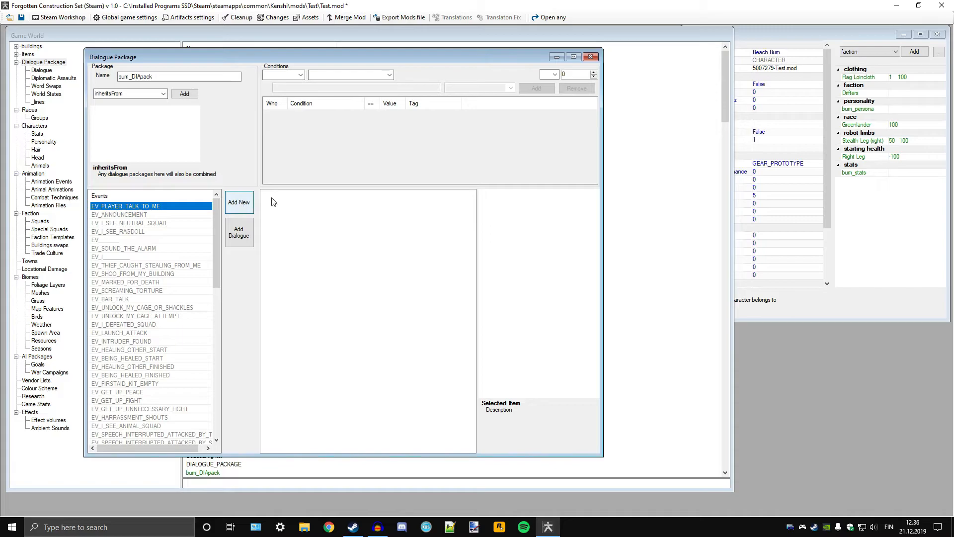
drag(285, 56, 631, 34)
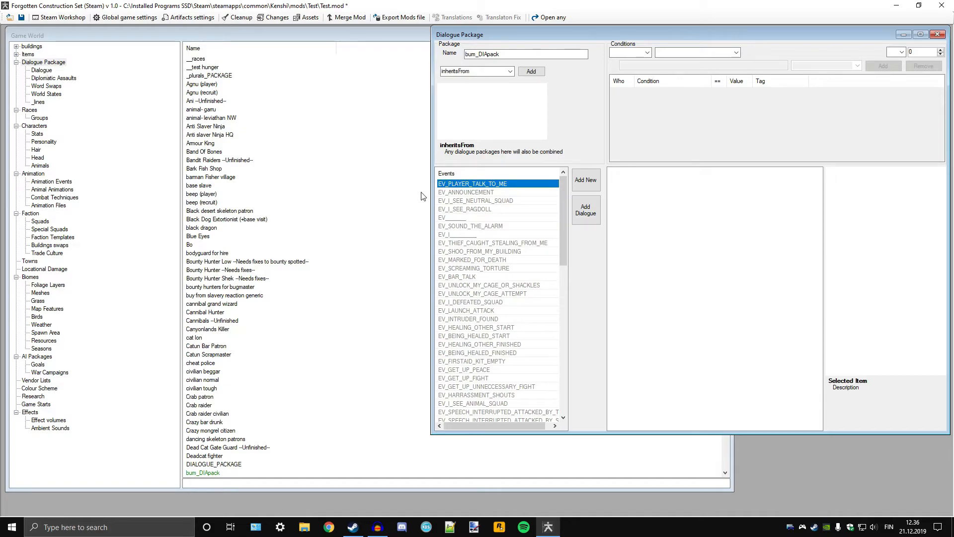
click(41, 71)
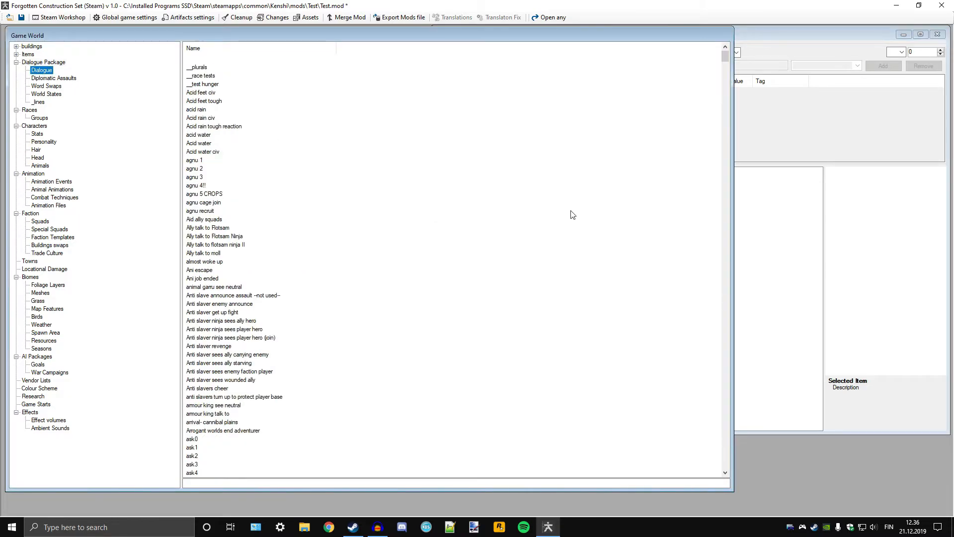
drag(732, 72, 420, 76)
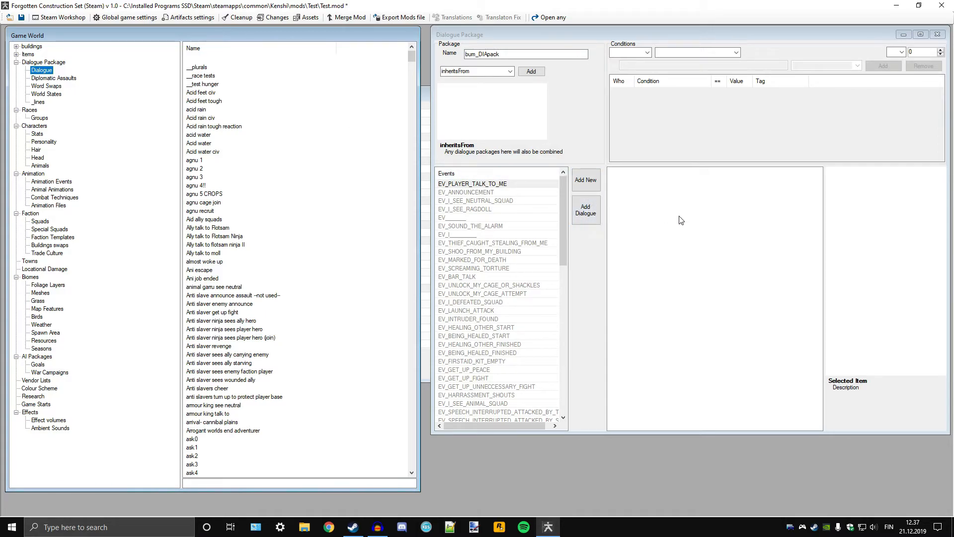
Step: Create a new dialogue item and name it bum_diaSHOUT
right_click(385, 123)
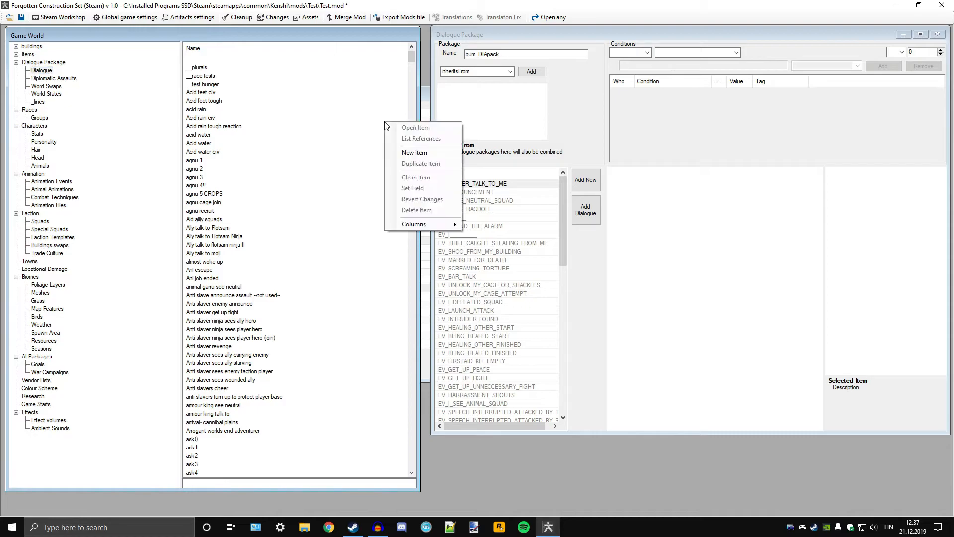
click(412, 152)
click(212, 181)
drag(212, 181, 142, 174)
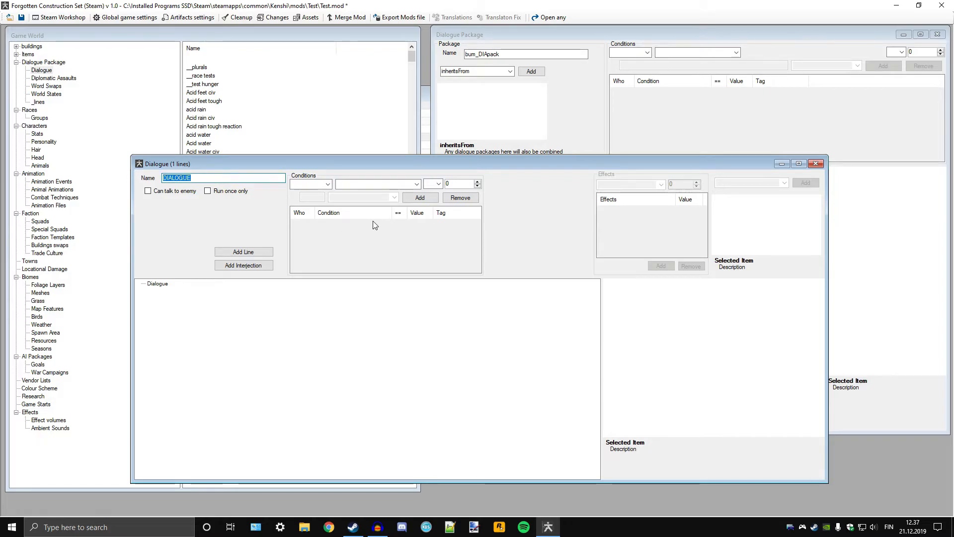
text(bum_dia1)
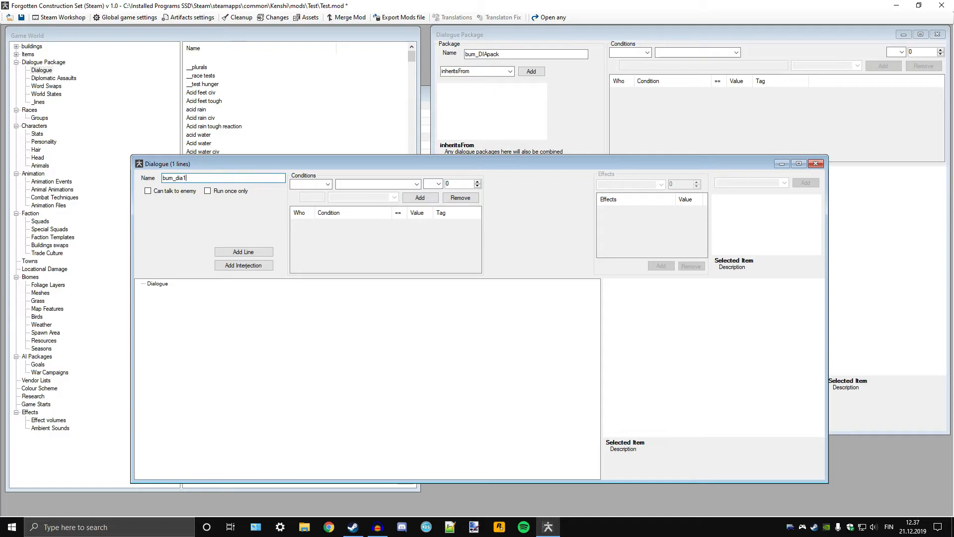
text(a)
text(SHOUT)
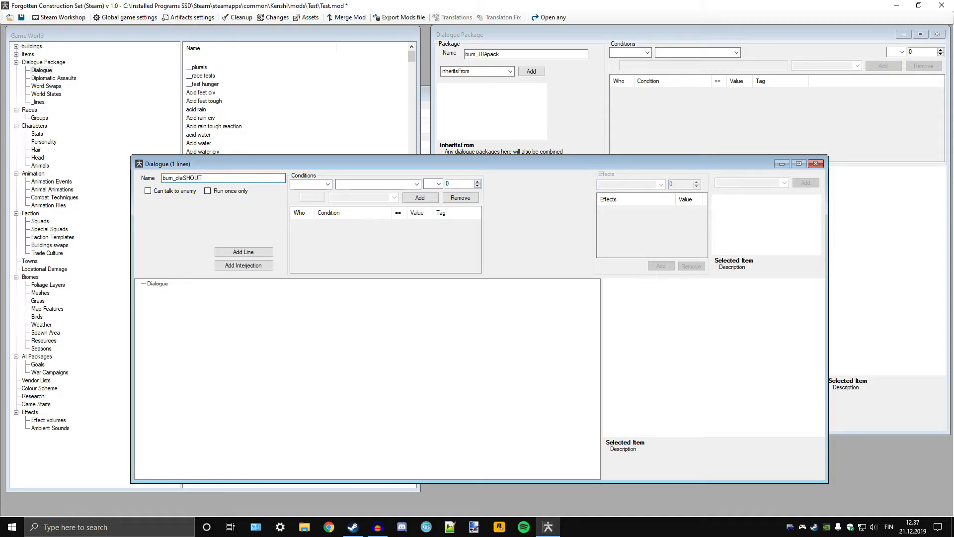
Step: Build a branching tree of nested empty lines under the Dialogue root of bum_diaSHOUT
click(158, 284)
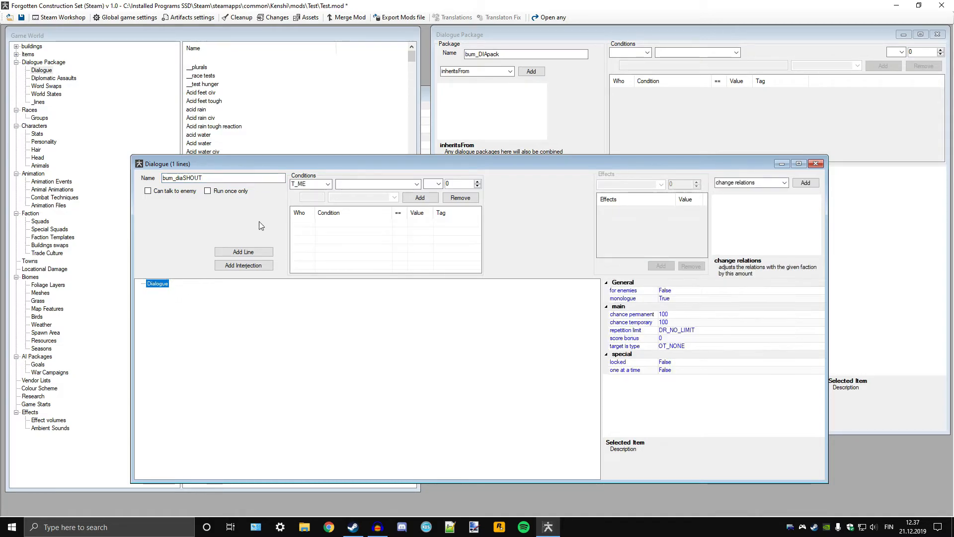
drag(369, 162, 321, 101)
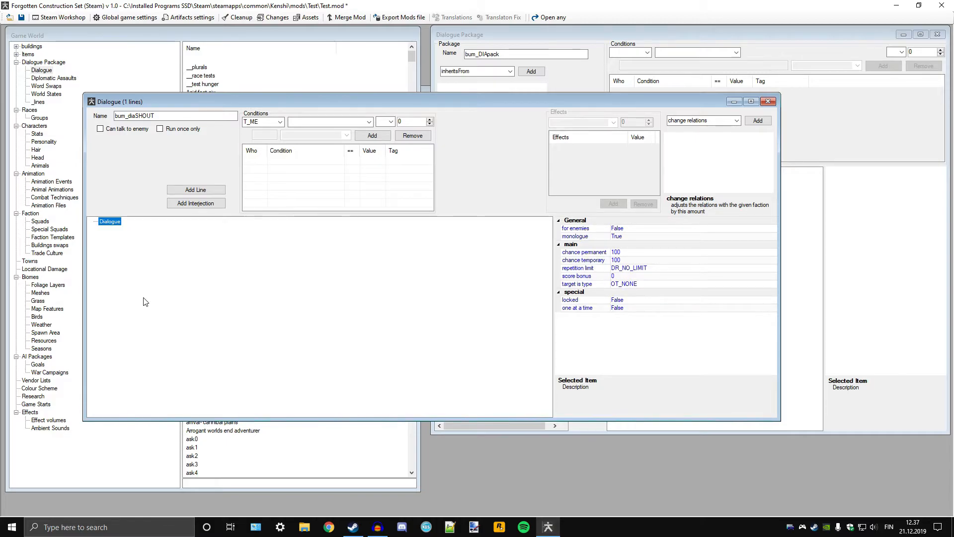
click(189, 189)
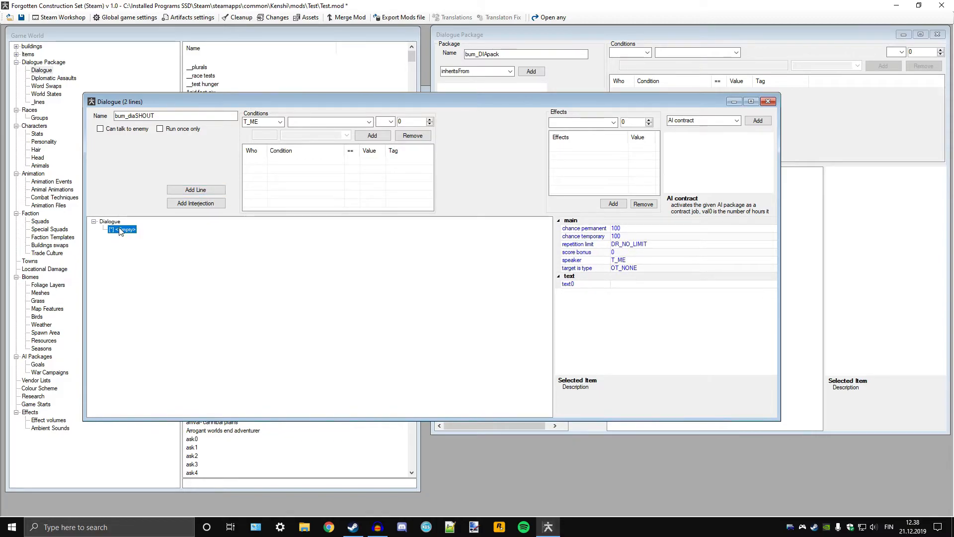
click(201, 194)
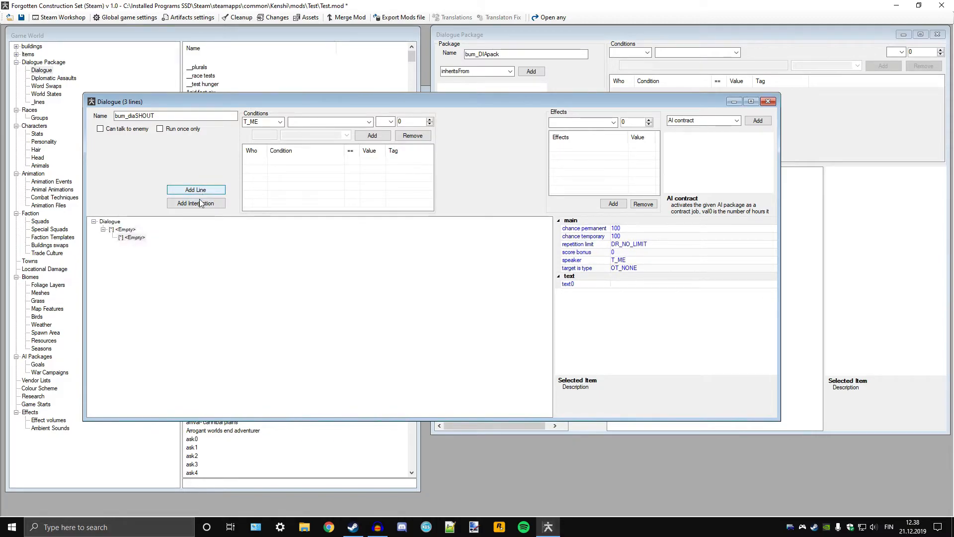
click(179, 204)
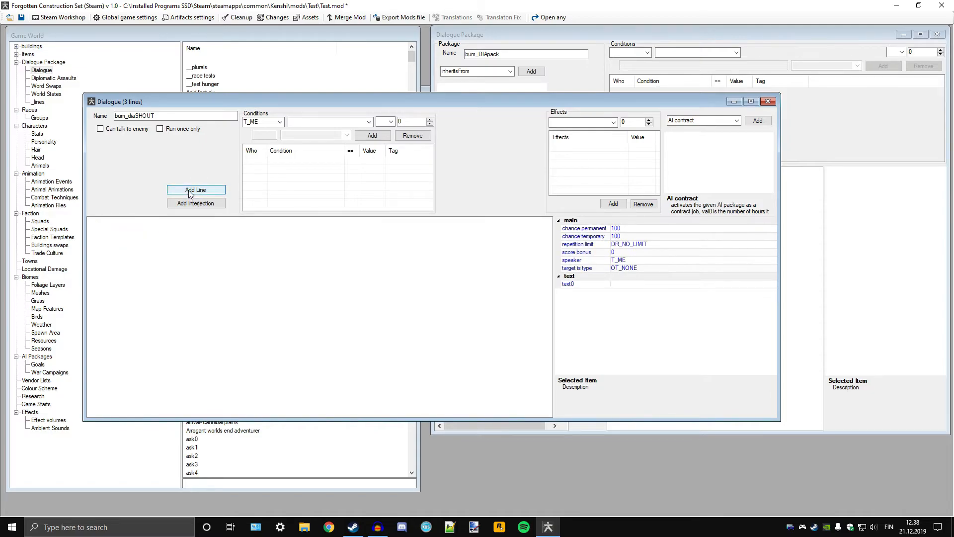
click(144, 246)
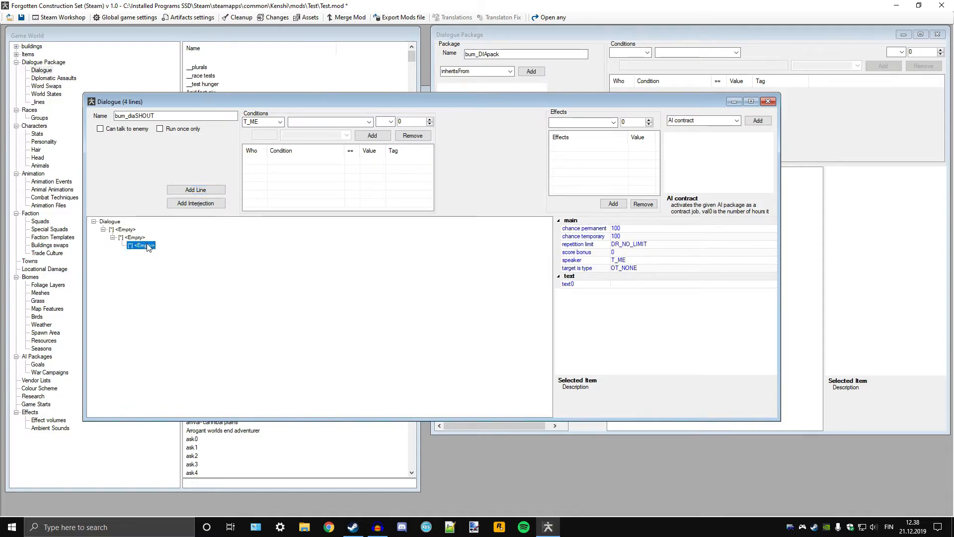
click(189, 203)
click(144, 246)
click(196, 189)
click(152, 254)
click(196, 190)
click(150, 269)
click(195, 189)
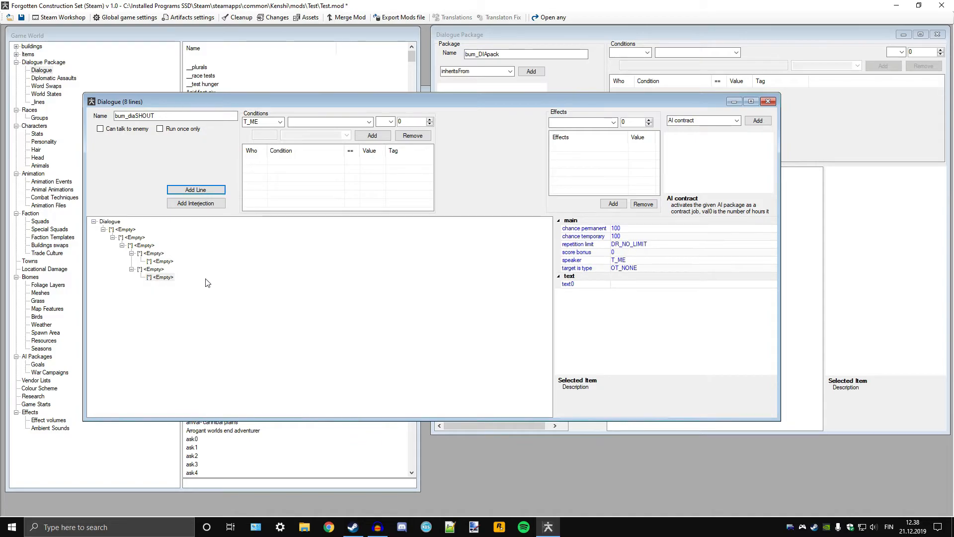
mouse_move(164, 263)
mouse_down()
mouse_move(170, 279)
mouse_move(171, 264)
mouse_up()
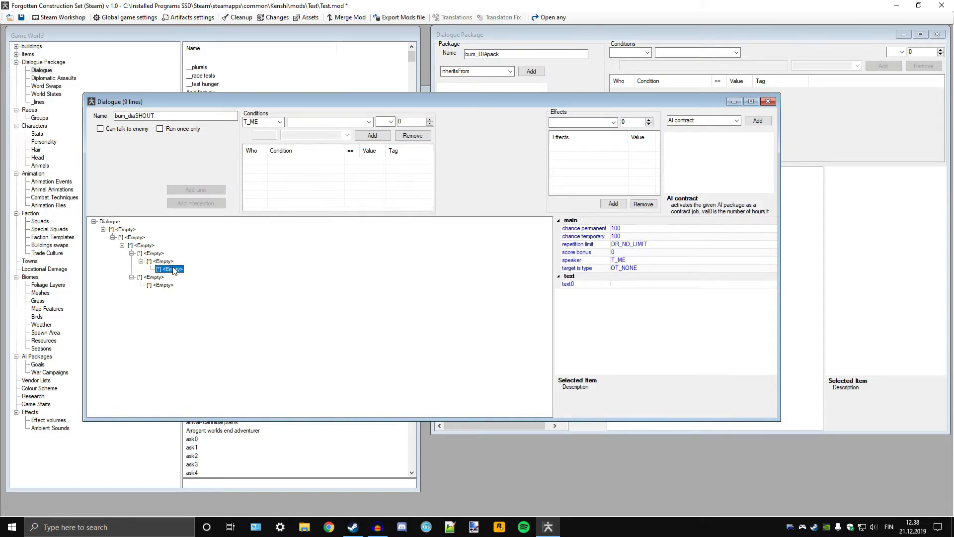
Step: Delete the deepest empty line and the entire conversation branch, and try to add a fresh line
right_click(171, 270)
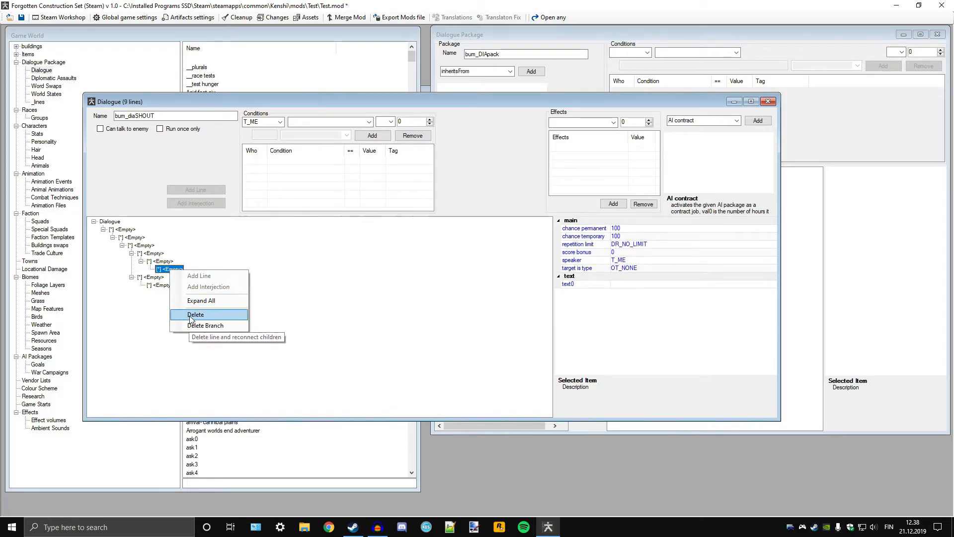
click(196, 315)
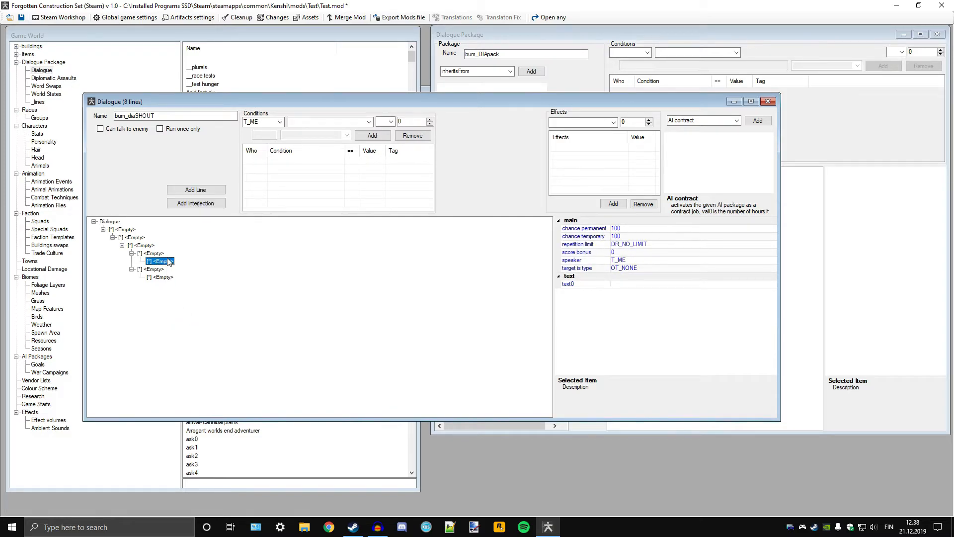
right_click(127, 231)
click(155, 290)
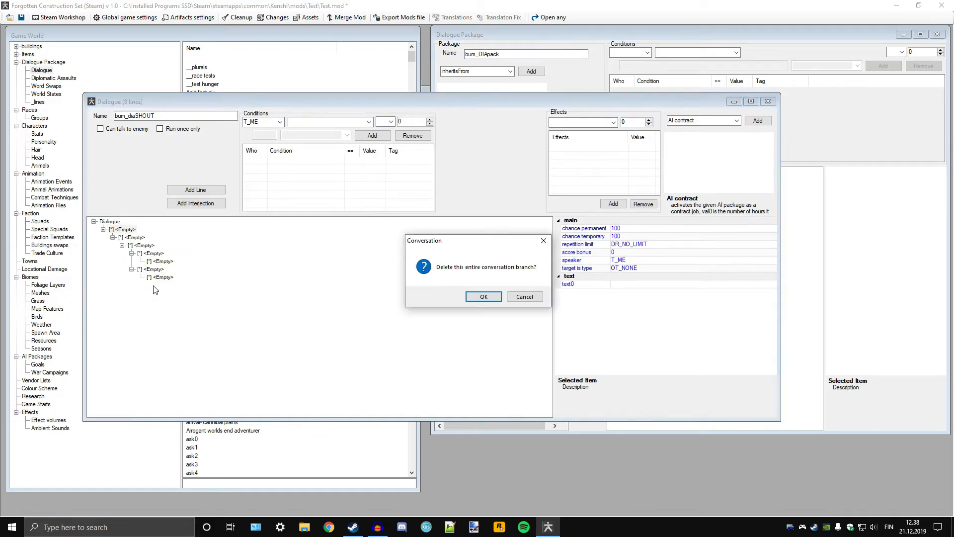
click(469, 298)
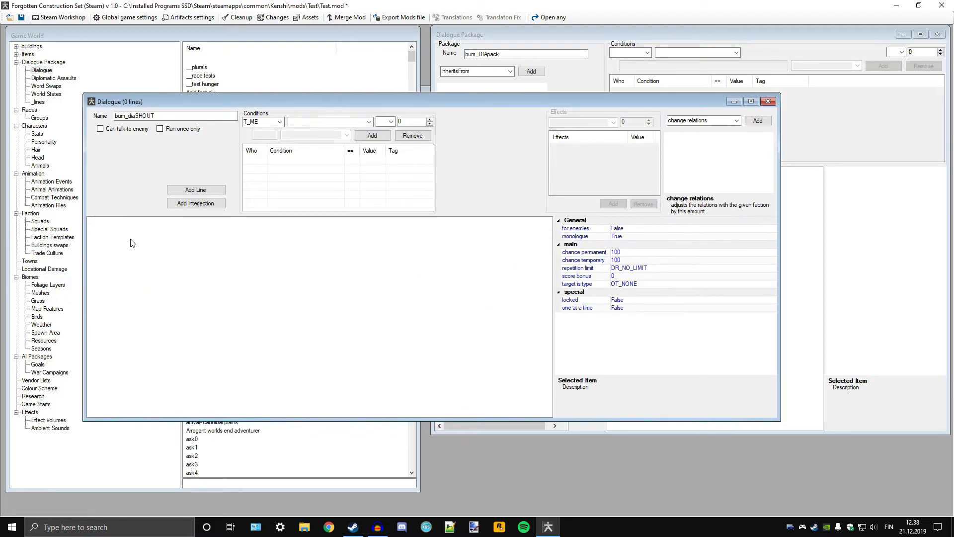
click(196, 189)
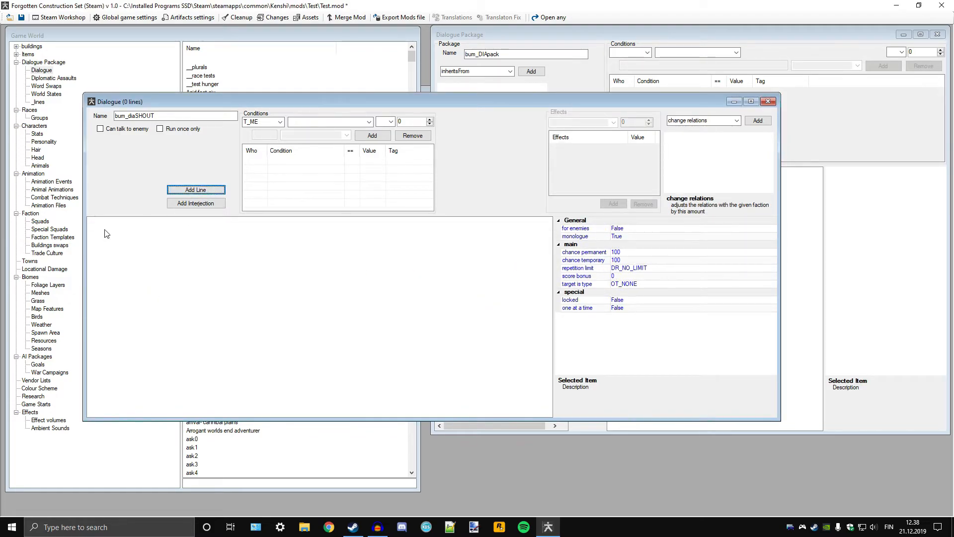
Step: Close the dialogue window, filter the dialogue list by "bum", and reopen bum_diaSHOUT near the upper part of the workspace
click(768, 101)
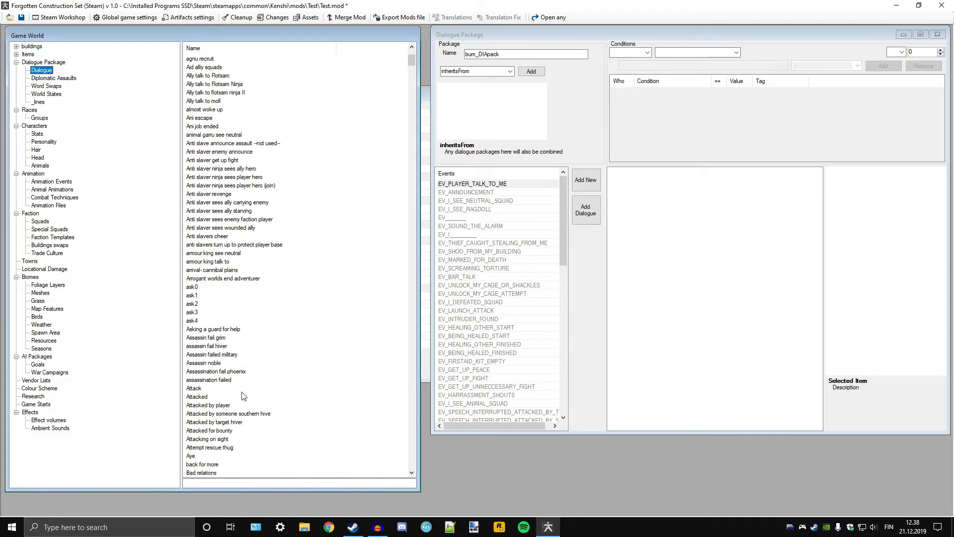
click(223, 483)
text(bum)
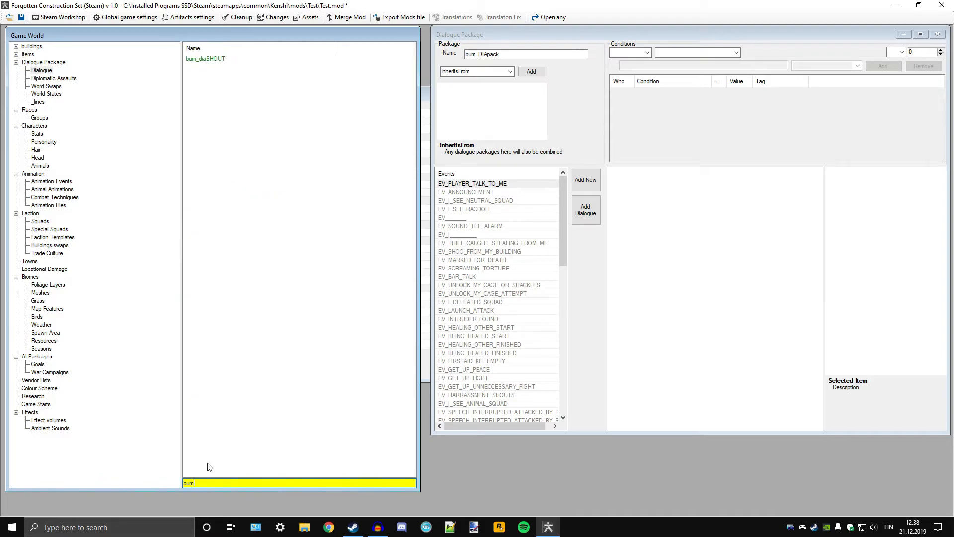
double_click(204, 60)
drag(239, 177, 151, 74)
Step: Add a first line under the Dialogue root with the text "1"
click(83, 194)
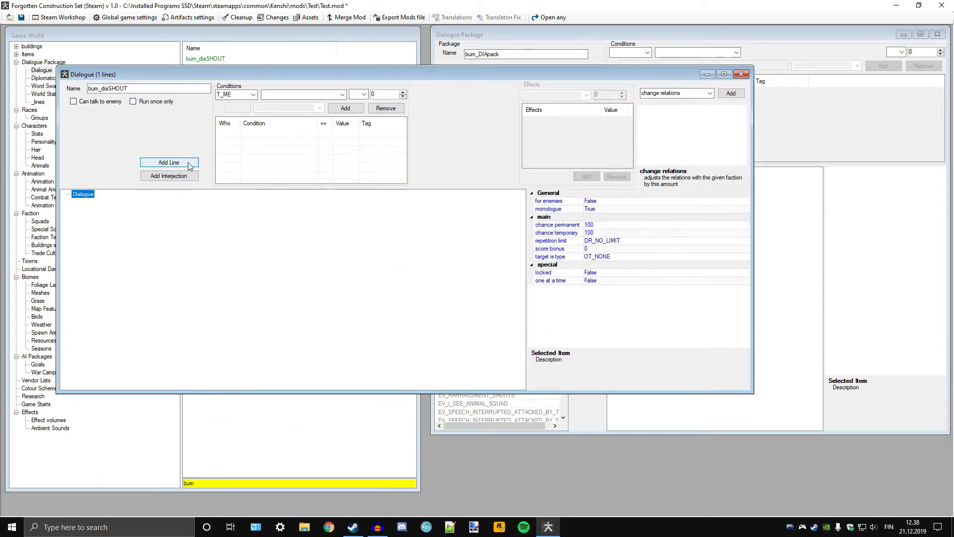
click(189, 164)
click(99, 203)
click(573, 257)
text(1)
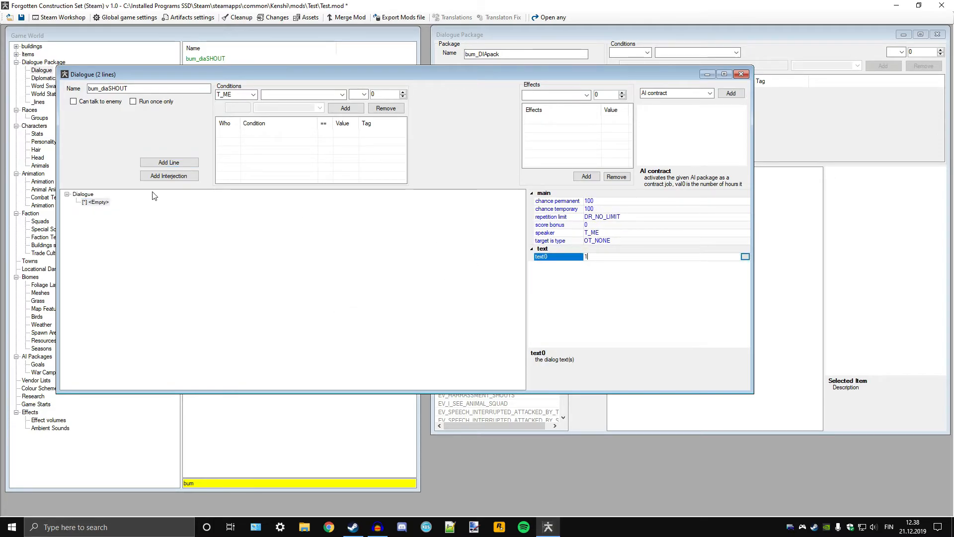
Step: Add a child line under line 1 with the text "2.1"
click(154, 174)
click(104, 210)
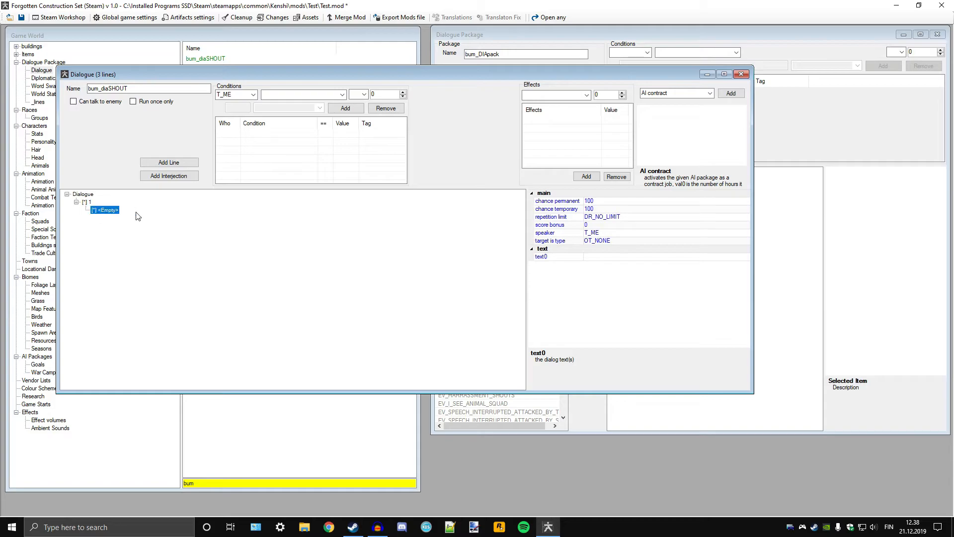
click(591, 258)
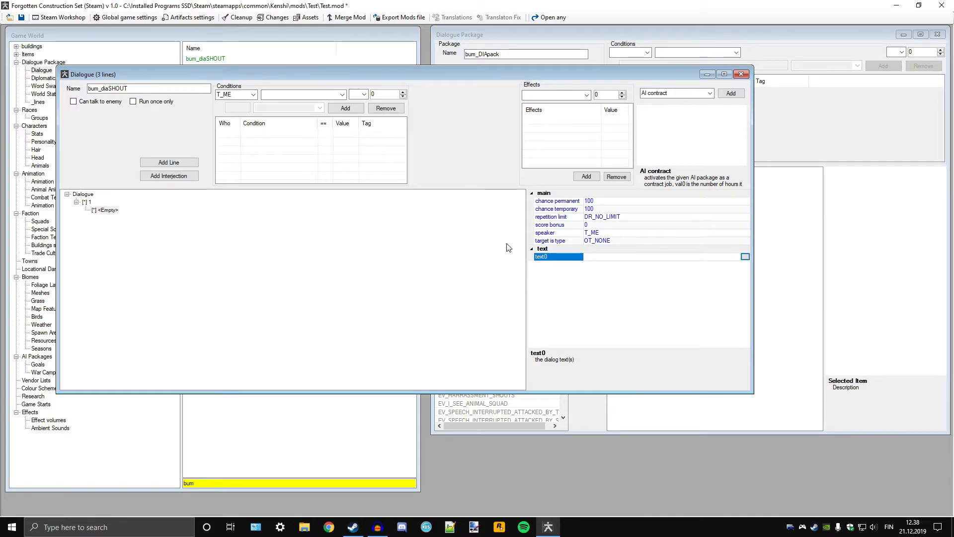
text(2.1)
Step: Add two more child lines under line 1 with the texts "2.2" and "2.3"
click(104, 202)
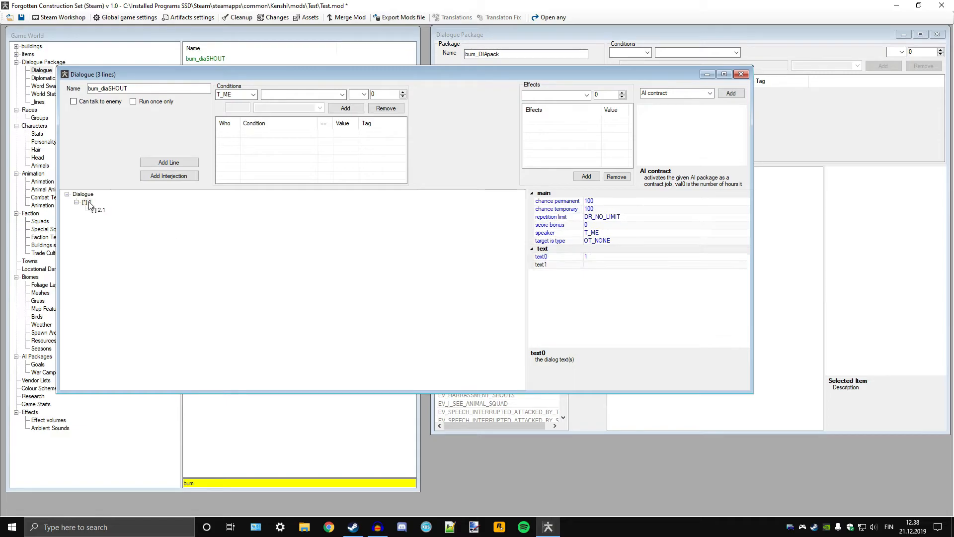
click(164, 163)
click(111, 219)
click(607, 257)
text(2.2)
click(94, 203)
click(169, 163)
click(105, 226)
click(596, 257)
text(2.3)
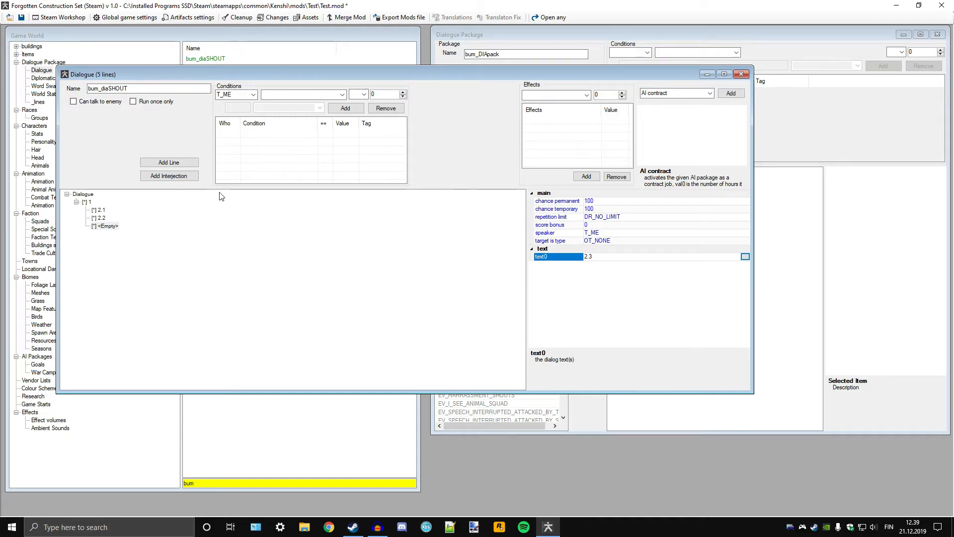
Step: Add one empty child line under each of the lines 2.1, 2.2 and 2.3
click(99, 209)
click(172, 163)
click(103, 227)
click(169, 163)
click(99, 242)
click(167, 164)
click(167, 164)
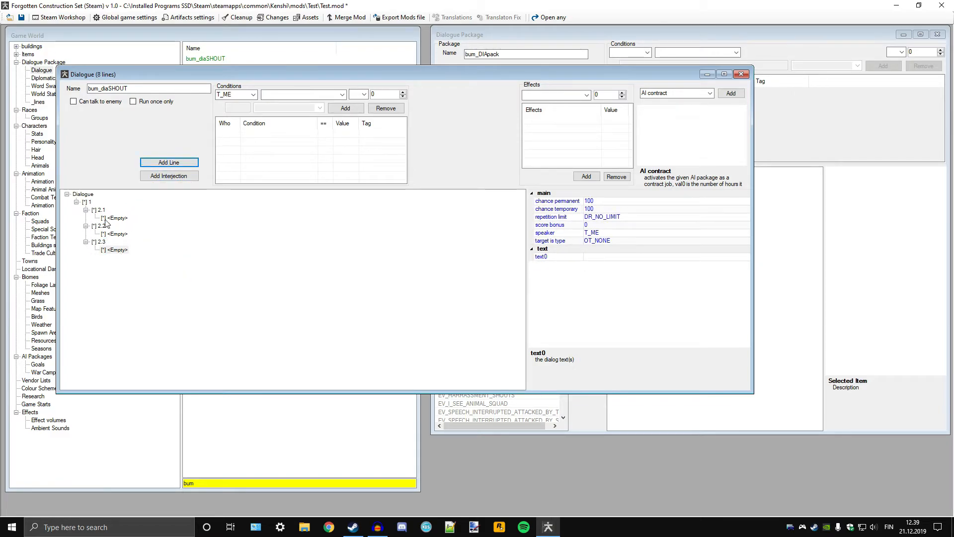
Step: Set the texts of the empty lines under 2.1, 2.2 and 2.3 to "3", "4" and "5" respectively
click(87, 202)
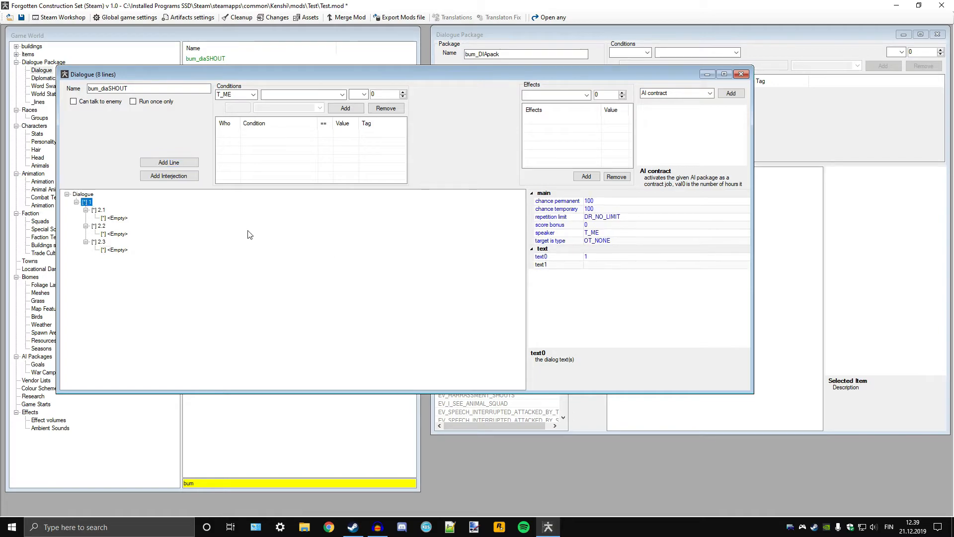
click(113, 219)
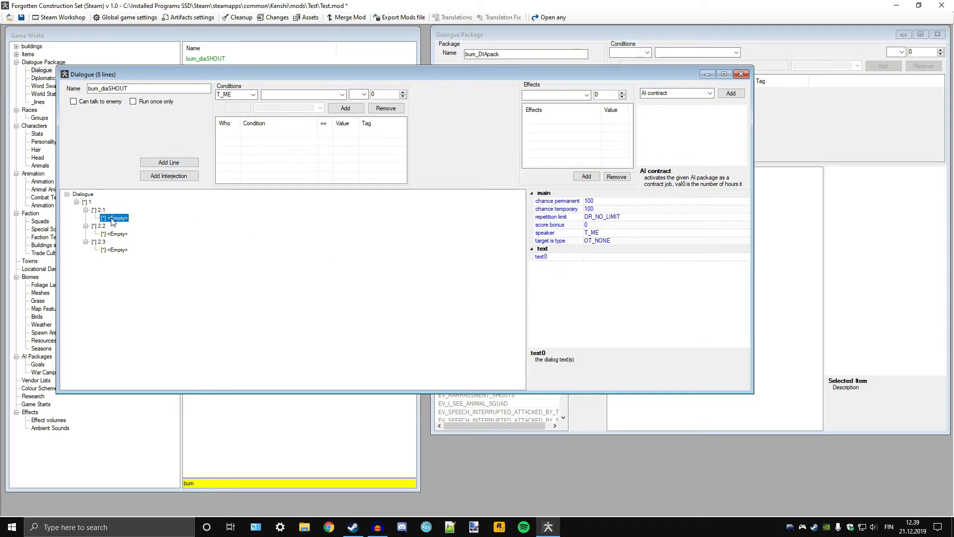
click(619, 258)
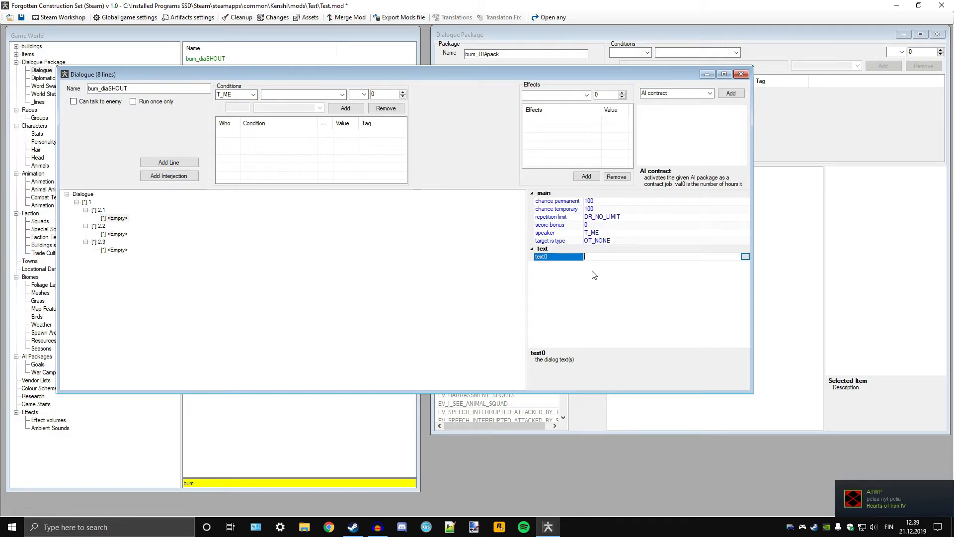
text(3)
click(126, 234)
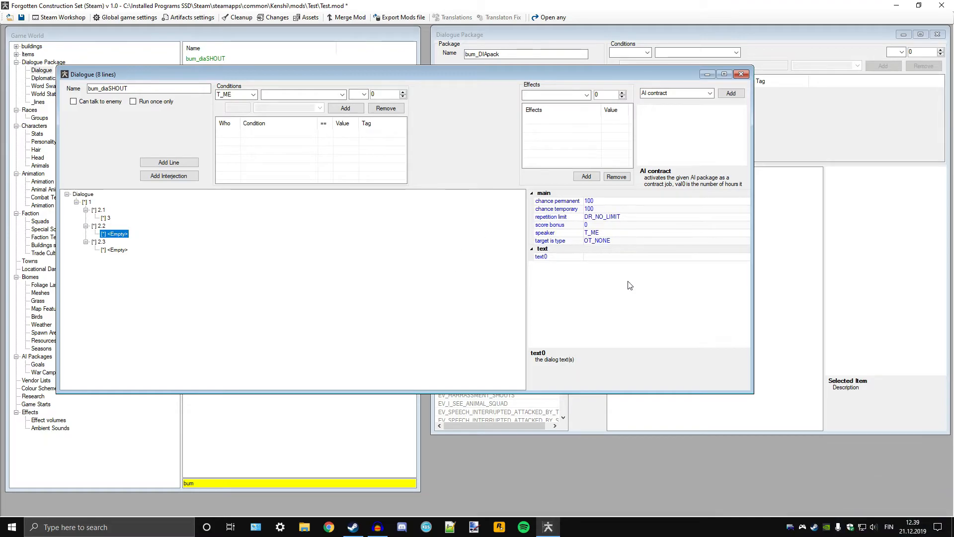
click(621, 257)
text(4)
click(119, 250)
click(596, 257)
text(5)
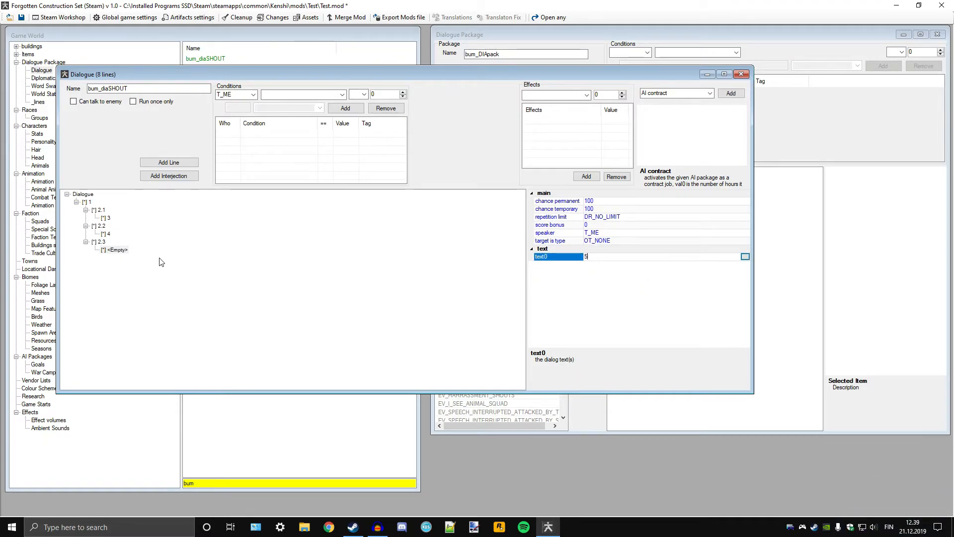
Step: Examine how the dialogue branches from line 1 into the lines 2.1, 2.2 and 2.3
click(87, 202)
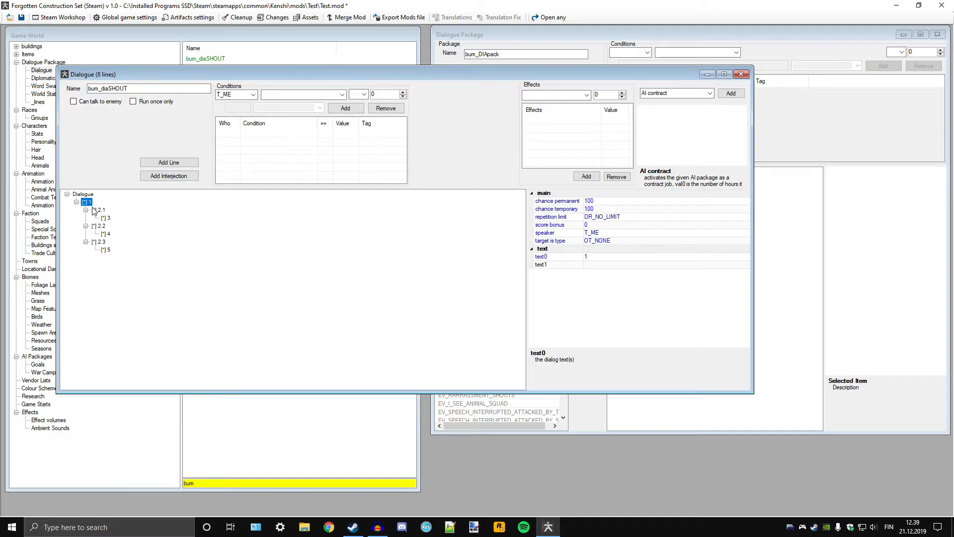
click(95, 210)
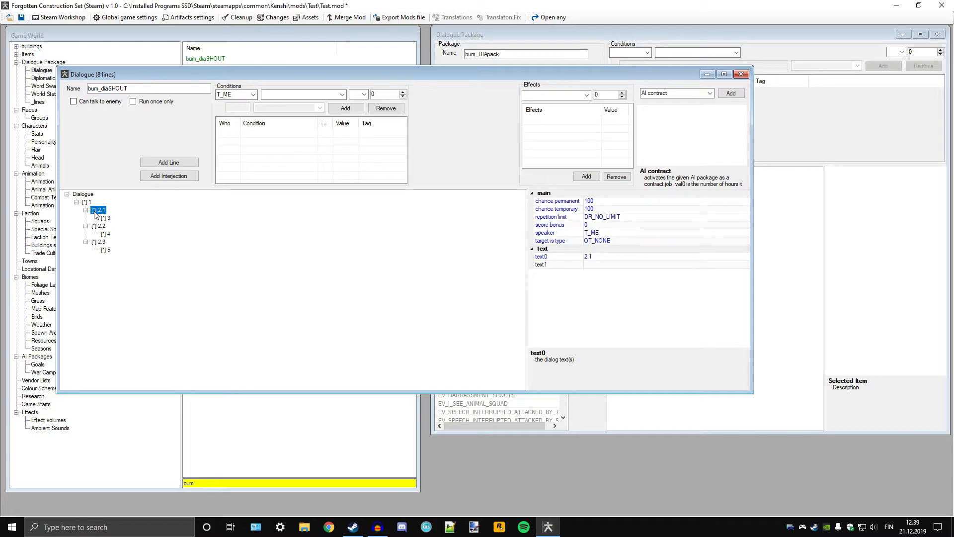
click(100, 225)
click(97, 241)
click(102, 209)
click(100, 225)
click(98, 242)
click(99, 210)
click(105, 233)
click(99, 226)
click(99, 242)
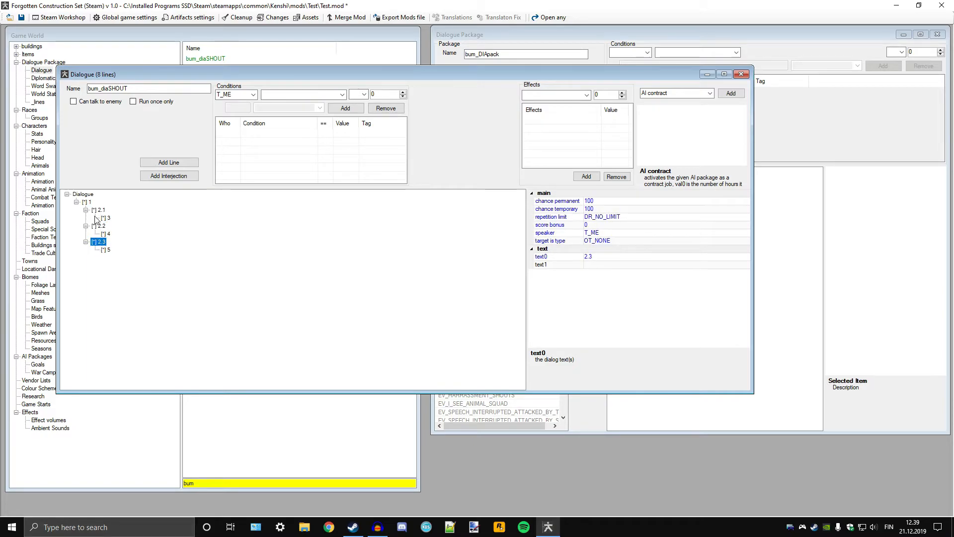
Step: Add an empty child line under line 5 and link line 3 beneath it
click(106, 249)
click(168, 162)
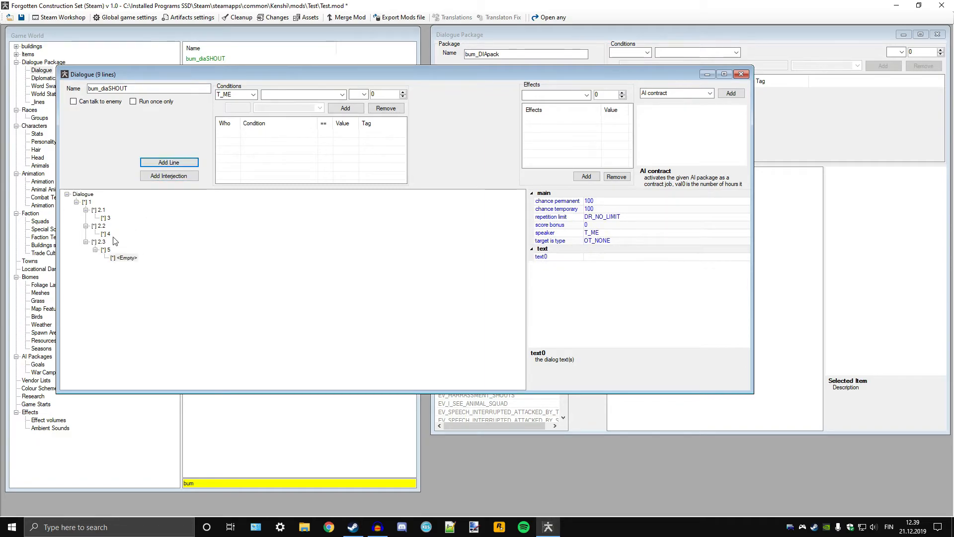
click(99, 210)
click(106, 218)
drag(108, 220, 127, 259)
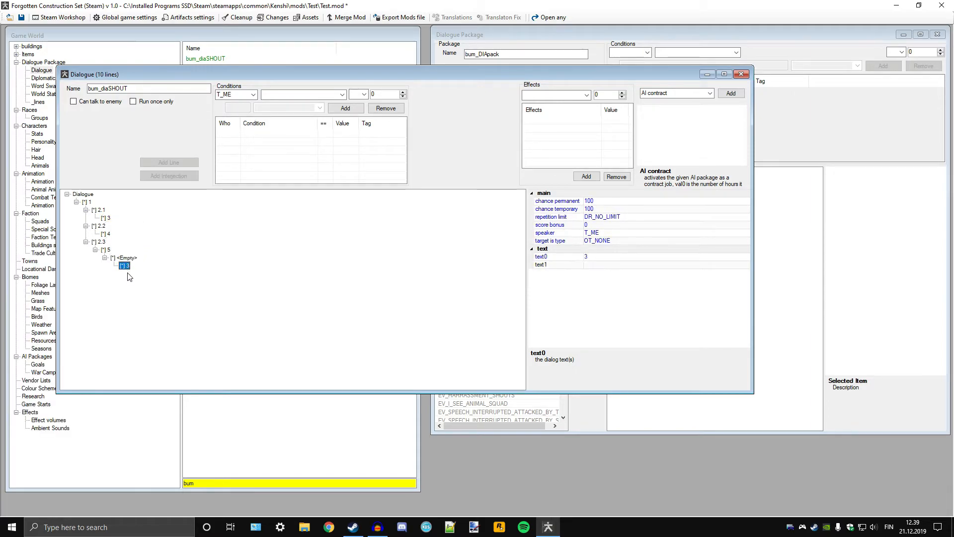
click(132, 259)
click(105, 250)
click(89, 202)
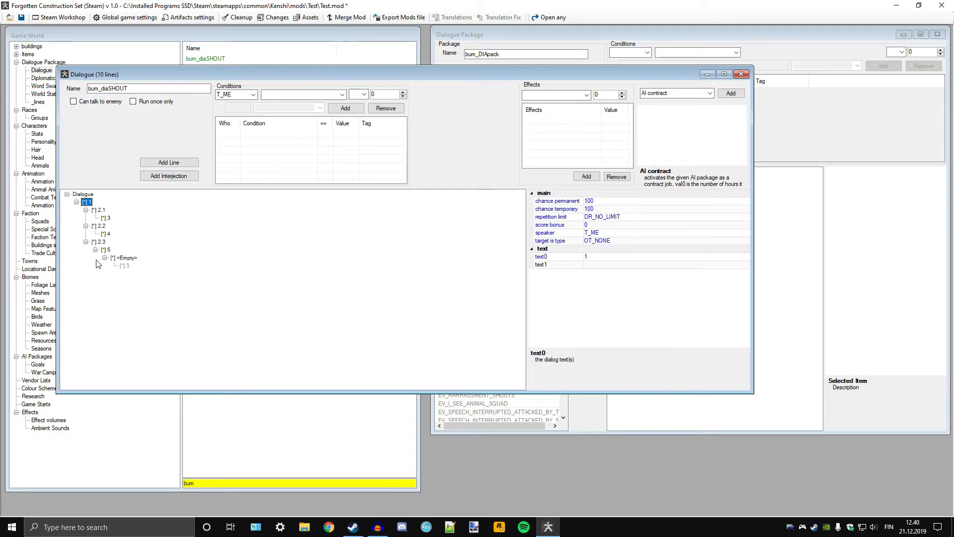
Step: Delete the empty line under line 5 together with the linked line 3
click(127, 267)
right_click(127, 266)
click(159, 310)
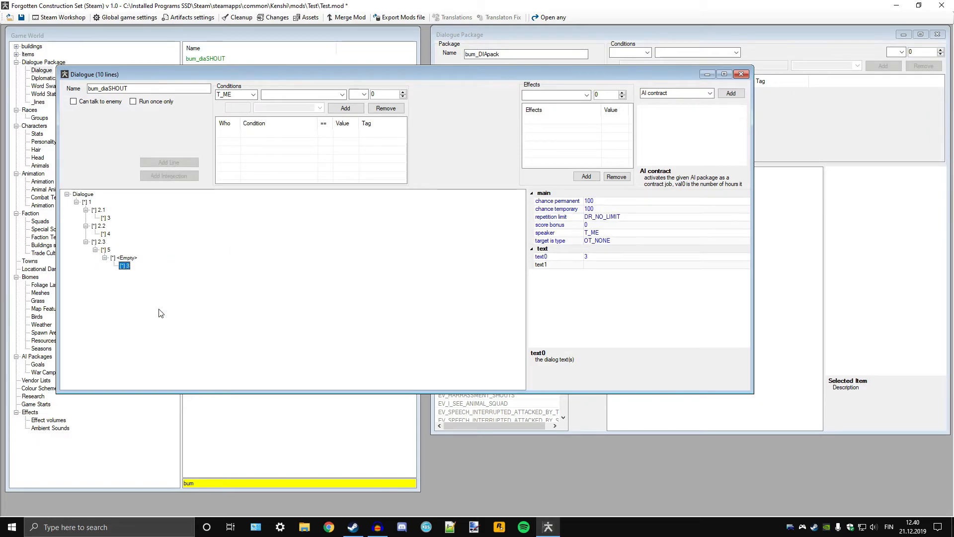
right_click(125, 257)
click(151, 303)
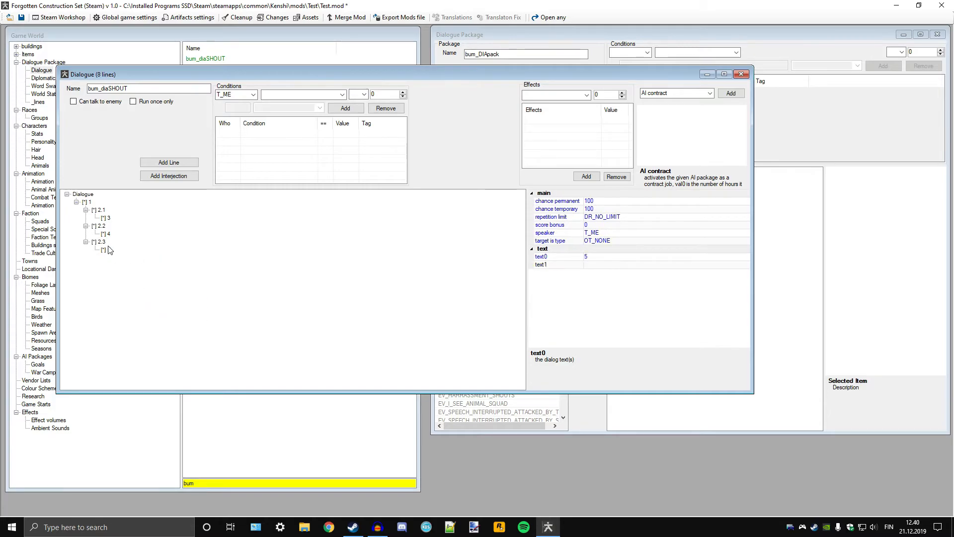
Step: Reword line 1 as "Wanna talk?" and the lines 2.1, 2.2 and 2.3 as "Yes.", "It depends." and "No."
click(87, 202)
click(601, 257)
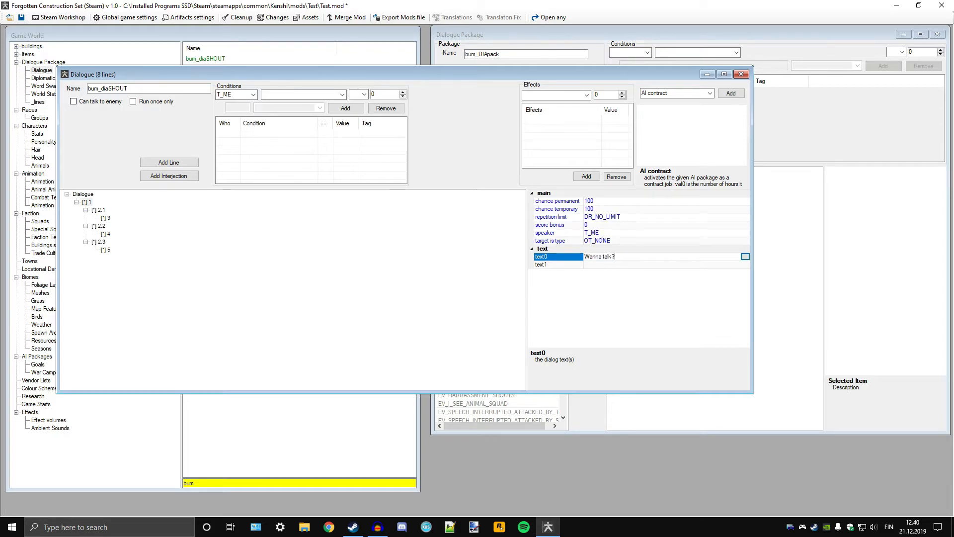
click(105, 218)
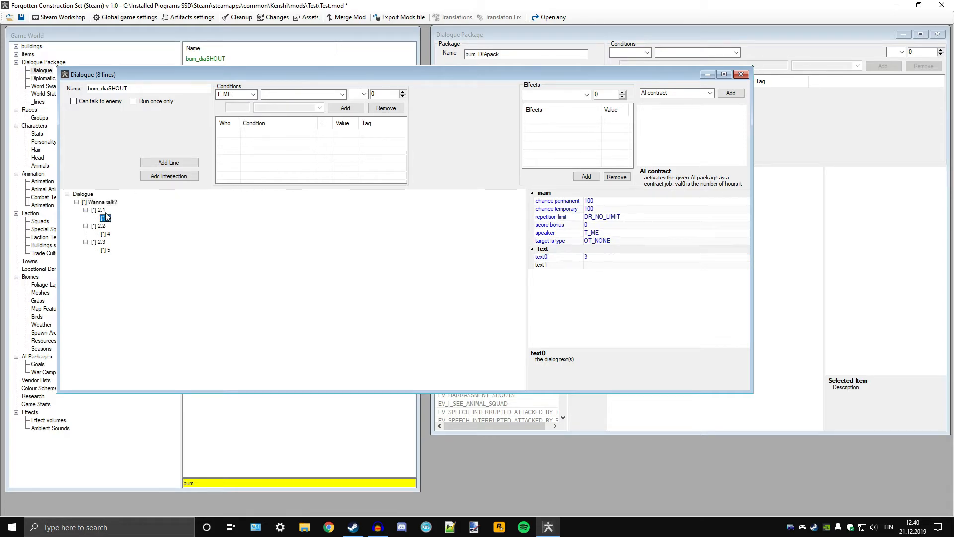
click(531, 257)
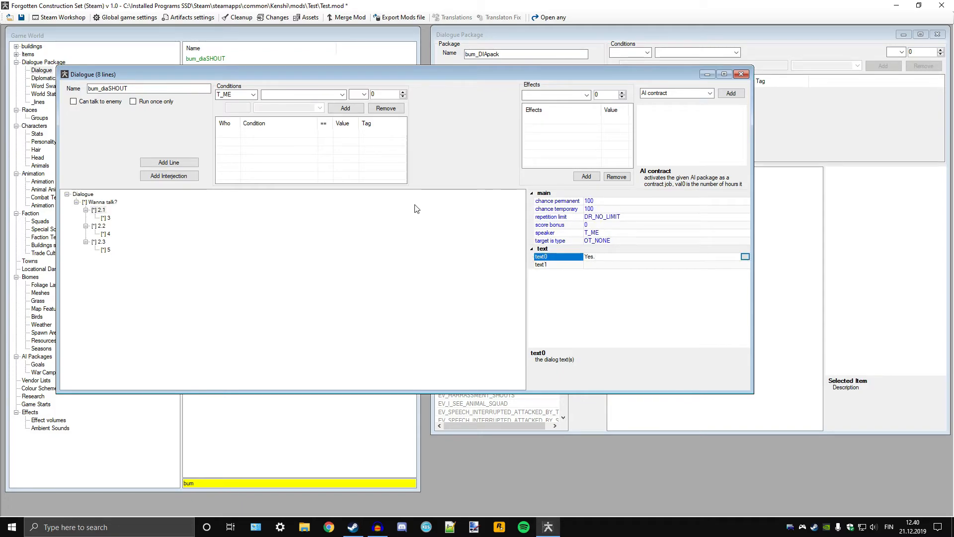
click(101, 226)
click(561, 256)
text(It depend)
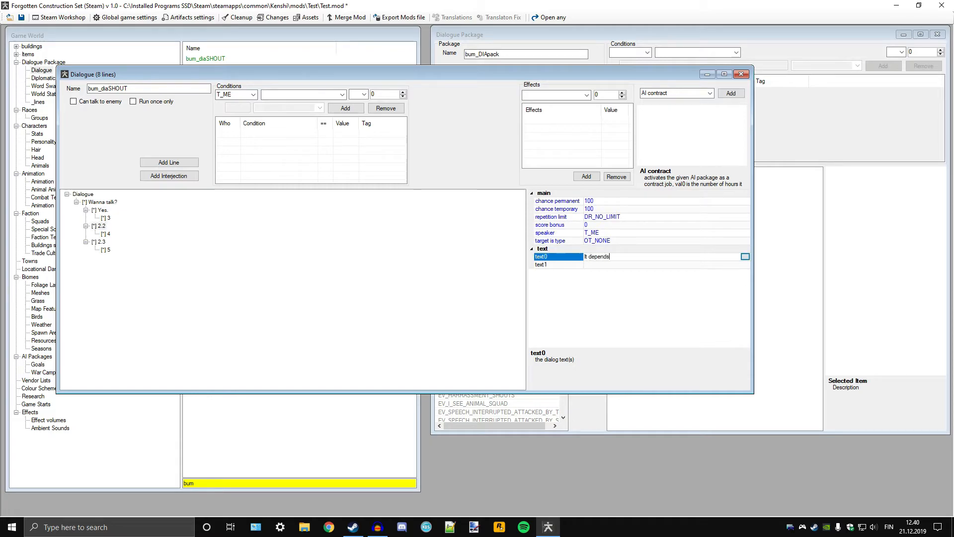
click(98, 242)
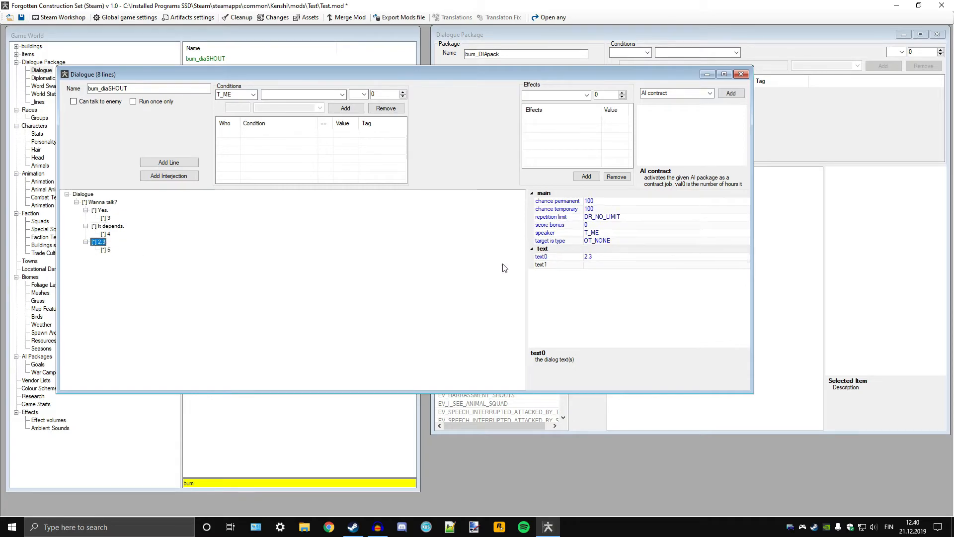
click(607, 257)
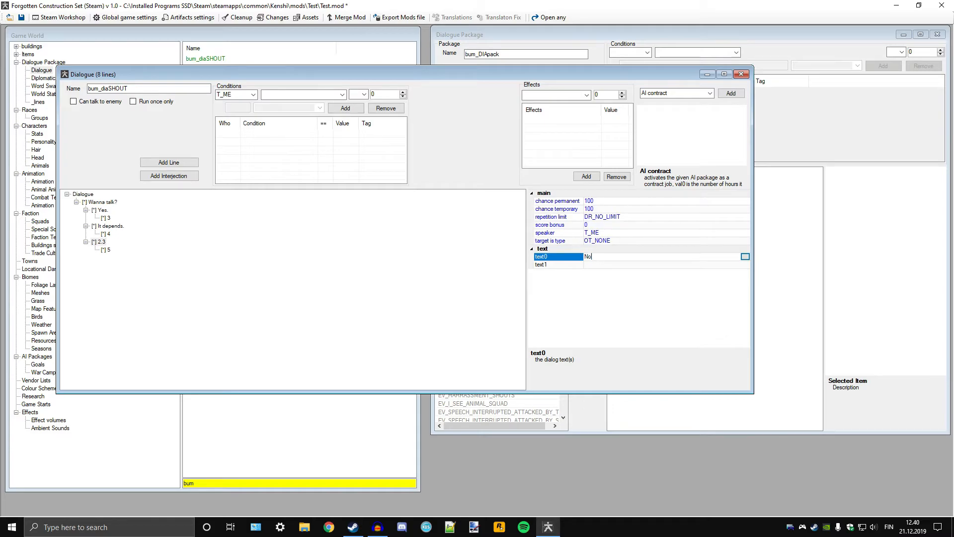
Step: Change the text of line 5 under the "No." reply to "Alrighty then."
click(106, 249)
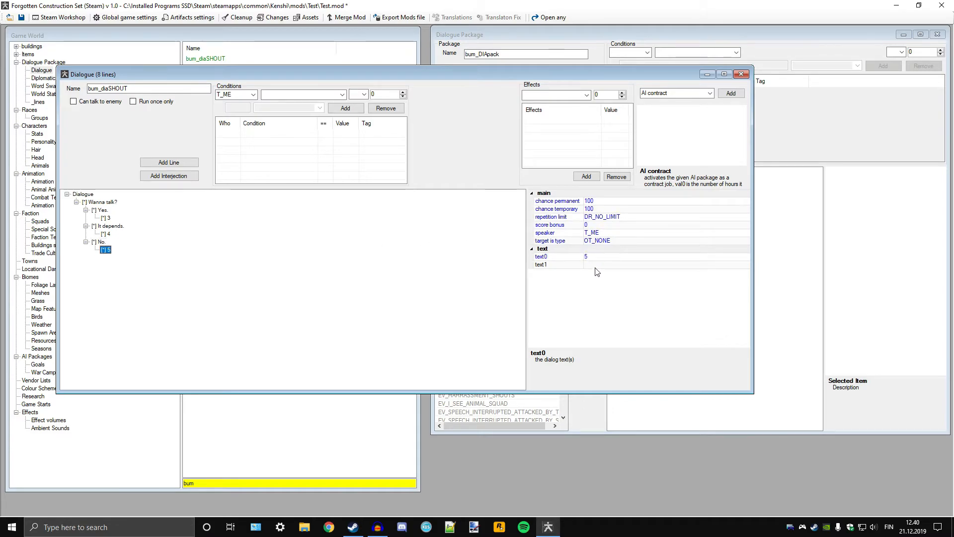
click(604, 256)
text(Alrighty then.)
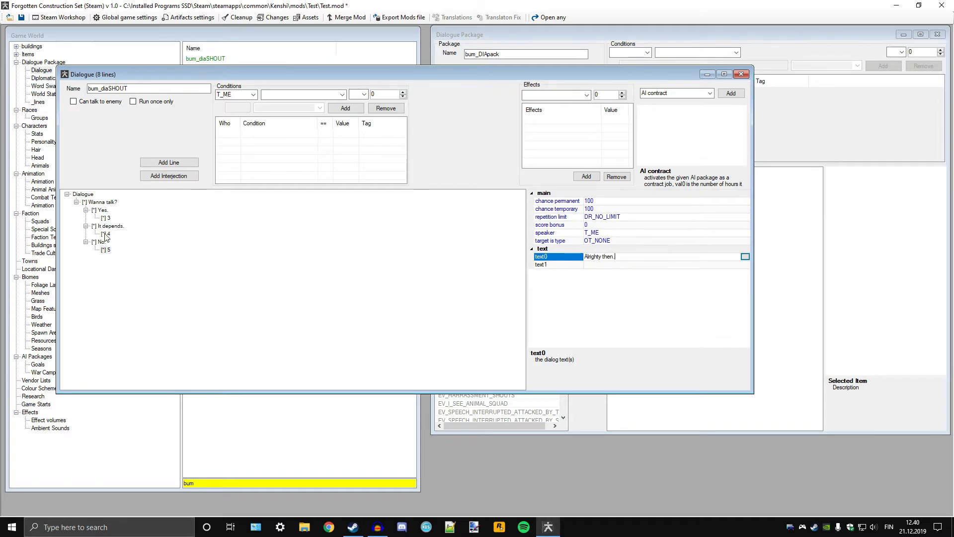
Step: Change the text of line 3 under the "Yes." reply to "Great! Ok, now listen..."
click(106, 234)
click(105, 217)
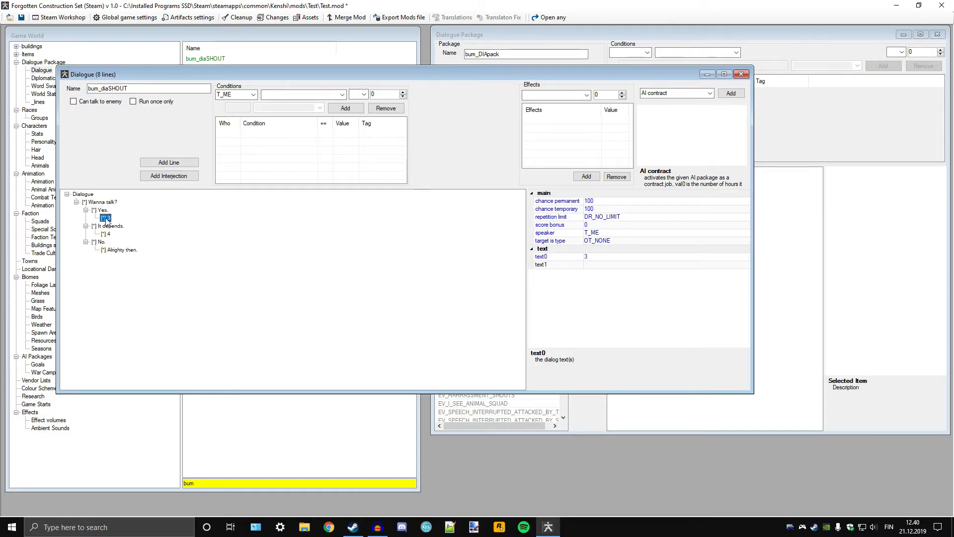
click(593, 256)
text(Great!)
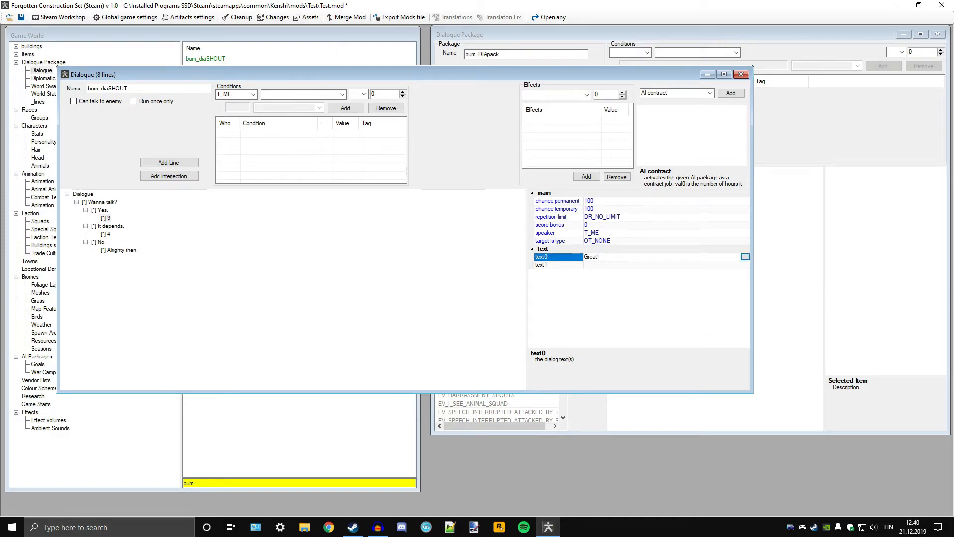
text( O,Ok, no)
key(BackSpace)
key(BackSpace)
key(BackSpace)
text(k)
Step: Add a child line under "Great! Ok, now listen..." with the text "*goes on a tirade*"
click(161, 163)
click(594, 258)
text(*goes on a tirade*)
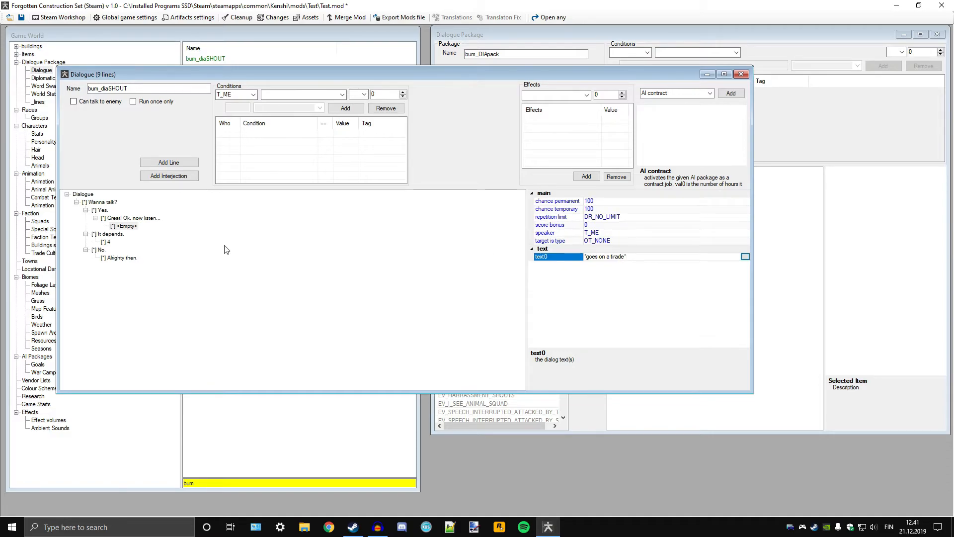
Step: Add a child line under the tirade line reading "Thank you for this interesting insight into your very personal matters."
click(170, 162)
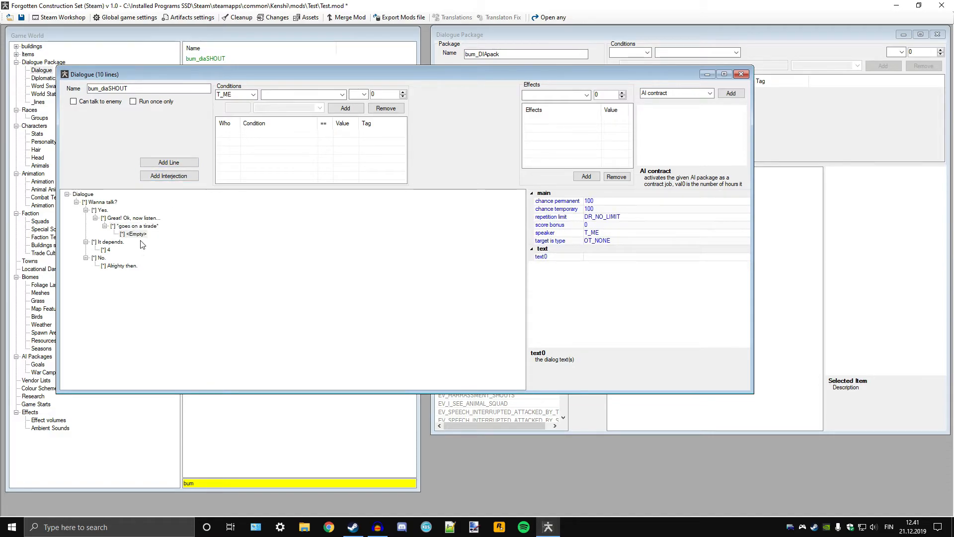
click(620, 257)
text(Thank you for this interesting)
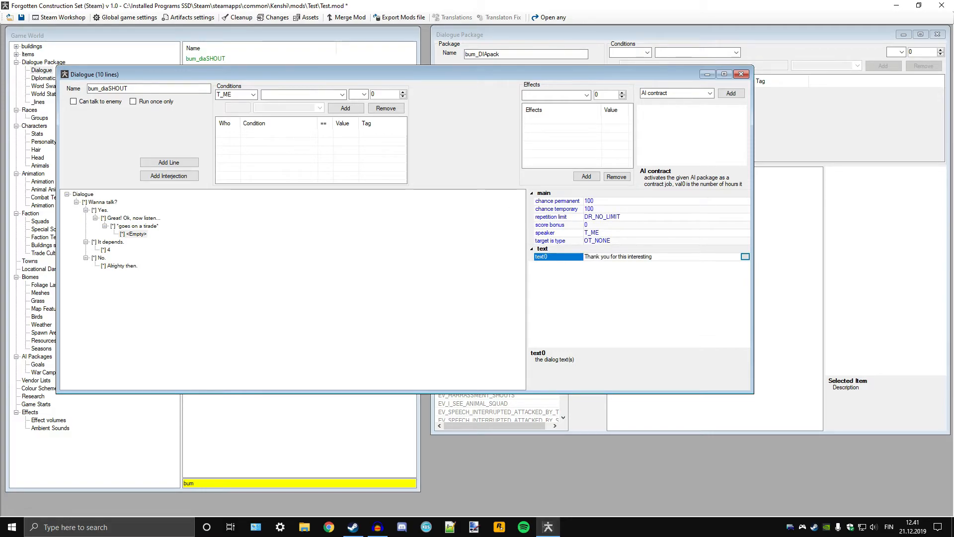
text( insight into)
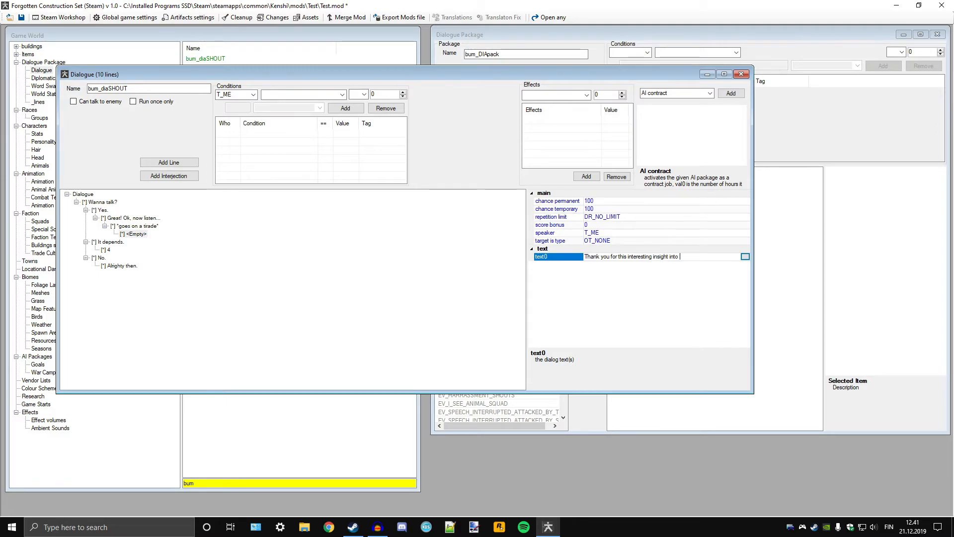
text(sonal)
key(ctrl+Left)
text(very )
text(s.)
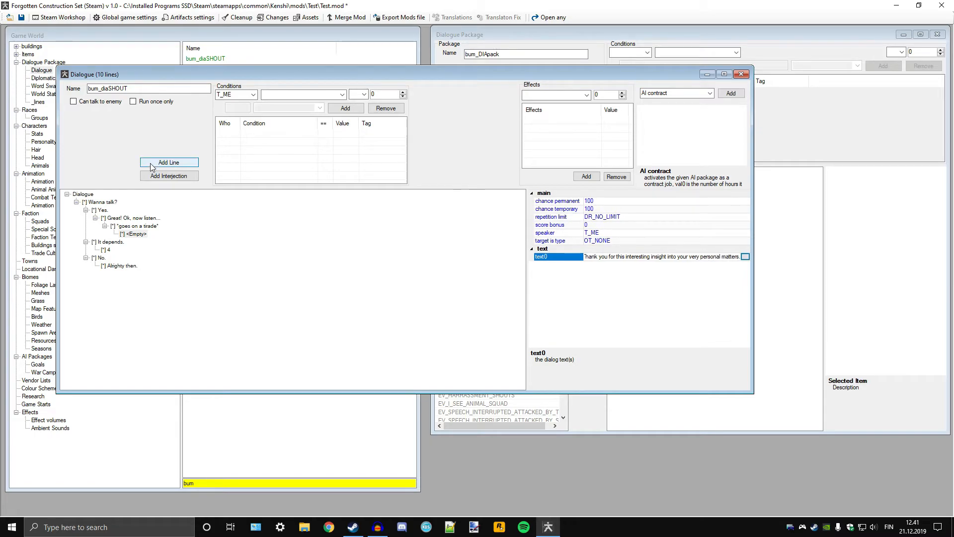
Step: Add a child line under the "Thank you" line with the text "No problem!"
click(168, 162)
click(606, 257)
text(No problem!)
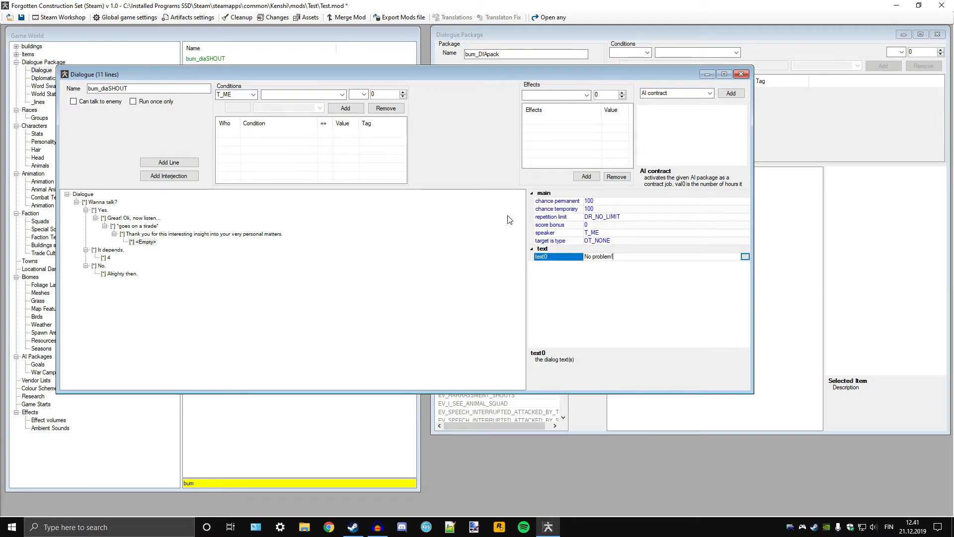
click(158, 234)
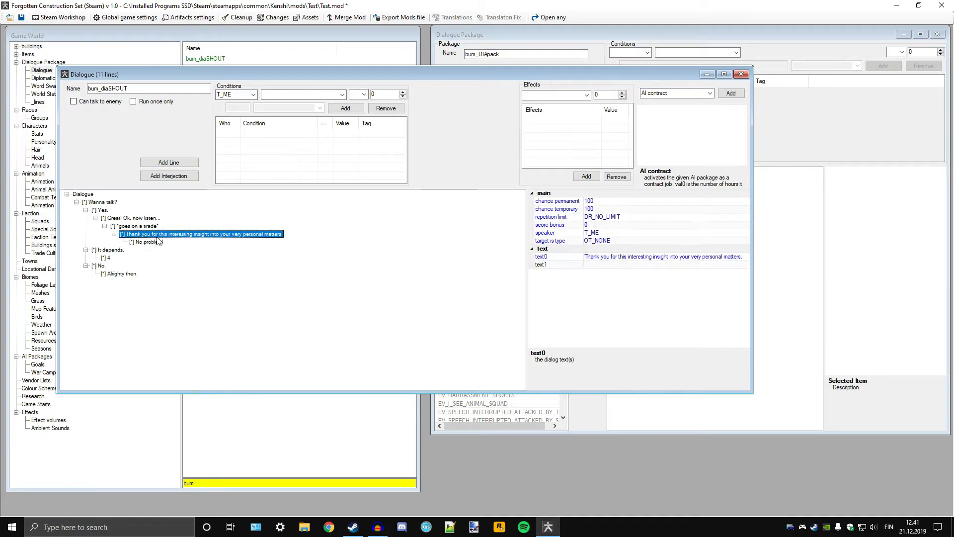
Step: Change the text of line 4 under the "It depends." reply to "On what?"
click(106, 257)
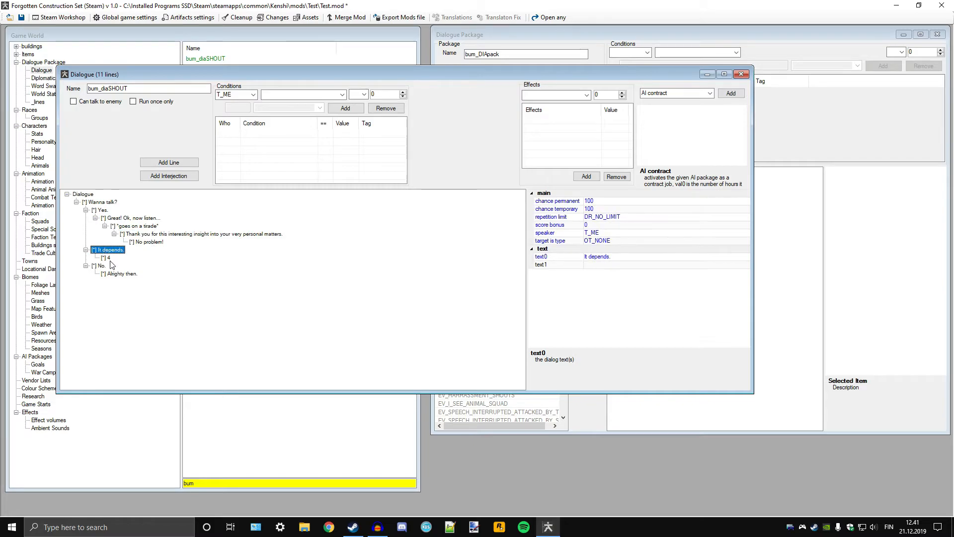
click(593, 257)
text(On what?)
Step: Add a child line under "On what?" with the text "Whether it's something interesting you want to say."
click(168, 162)
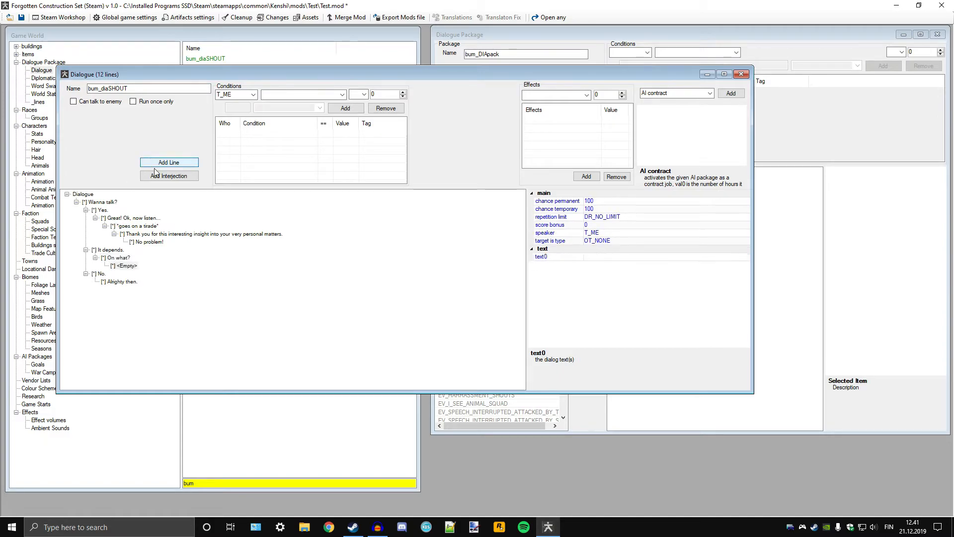
click(127, 267)
click(610, 257)
text(Whether it's something interse)
key(BackSpace)
text(resting you want to )
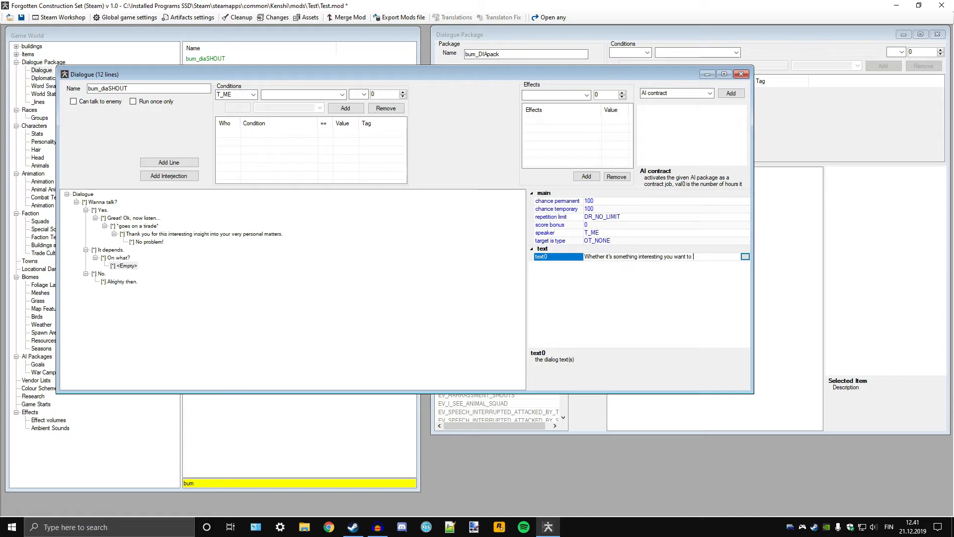
text(say.)
Step: Add a child line under the "Whether it's something interesting" line with the text "Of course it is!"
click(152, 163)
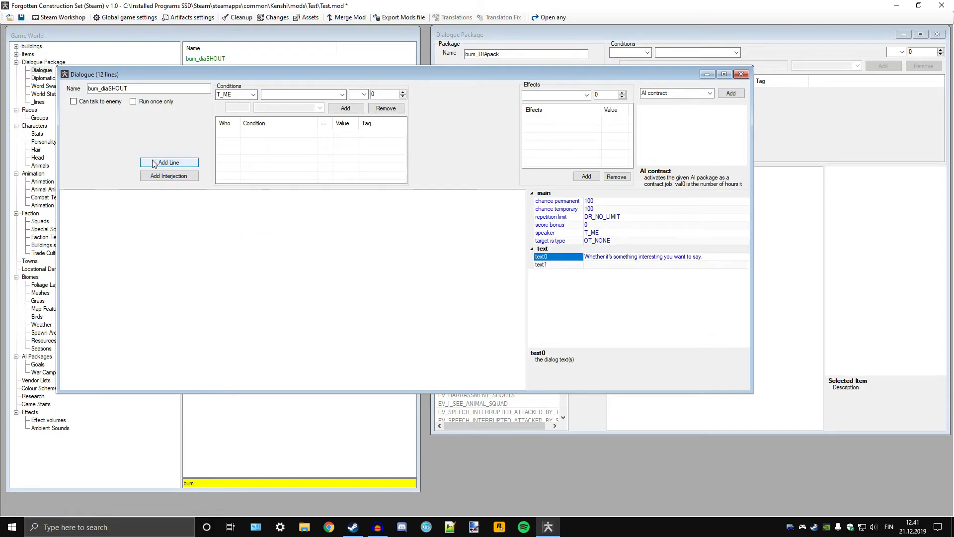
click(591, 256)
text(Of course it is!)
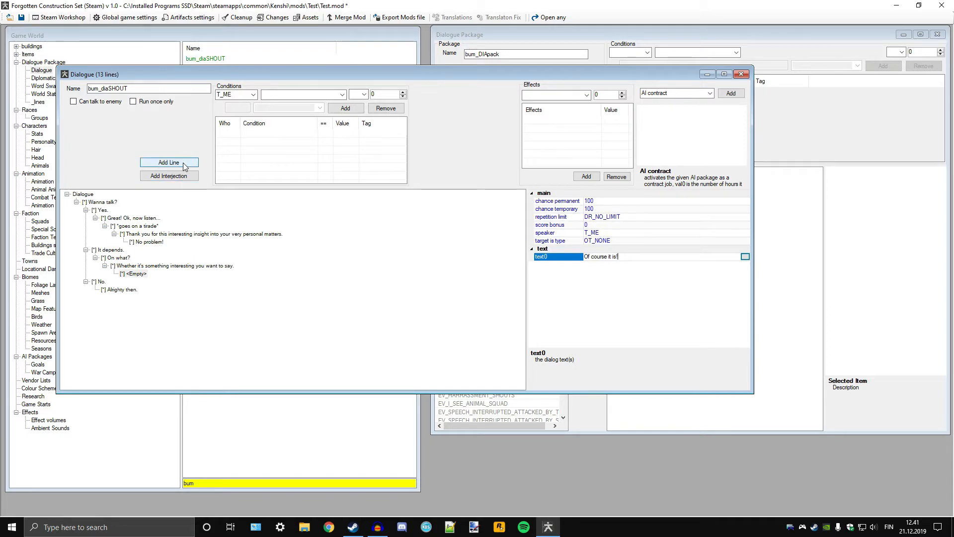
Step: Add an empty child line under the "Of course it is!" line
click(169, 163)
click(142, 282)
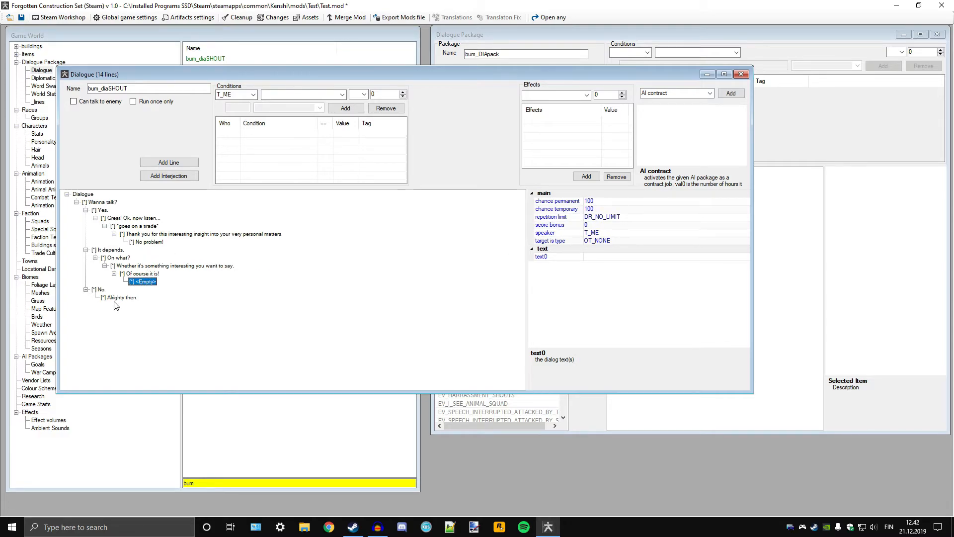
click(89, 195)
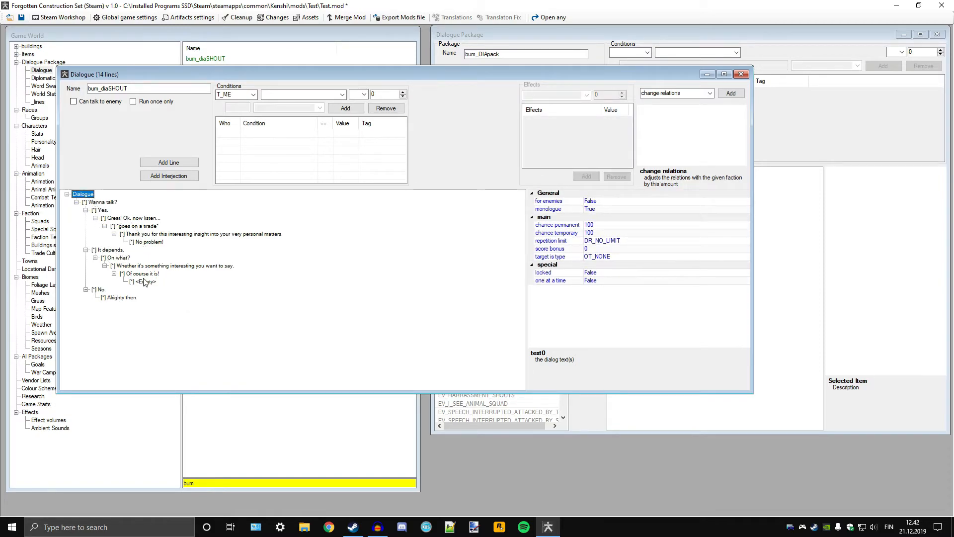
click(102, 203)
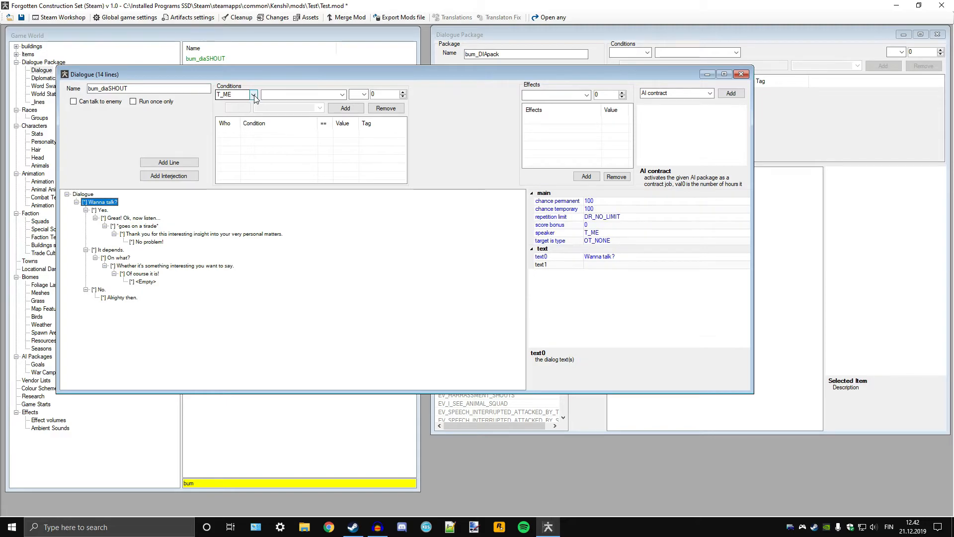
click(104, 213)
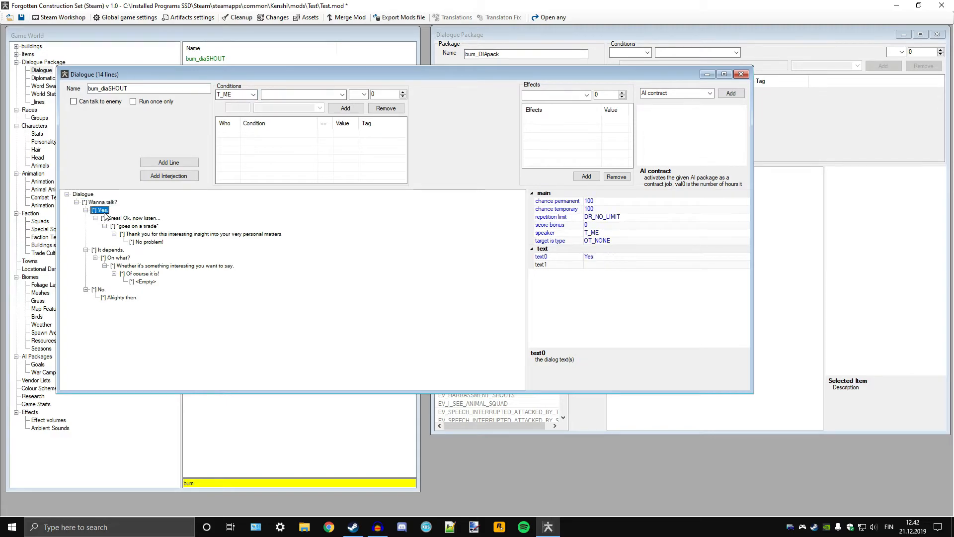
click(105, 203)
click(104, 211)
Step: Rename the dialogue as bum_dia1
drag(108, 89, 265, 92)
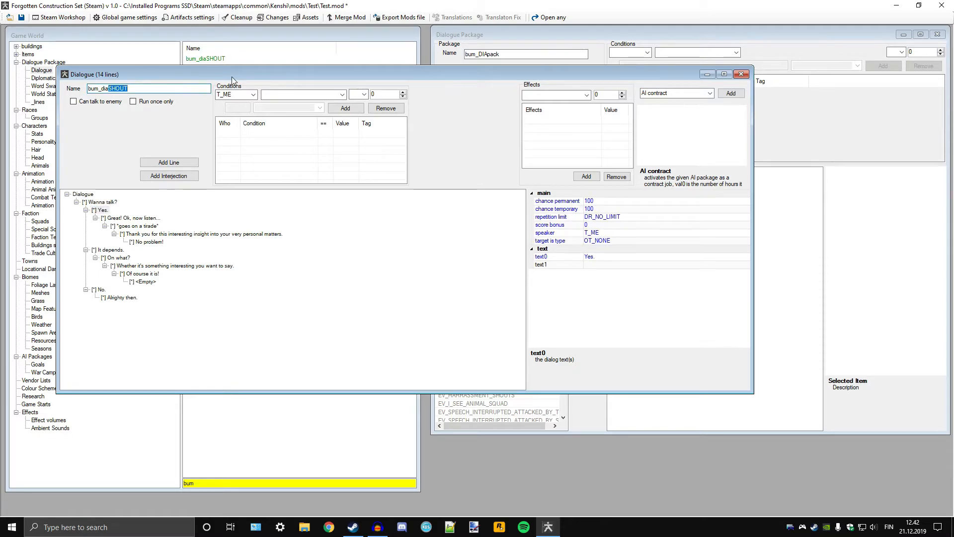
key(BackSpace)
text(1)
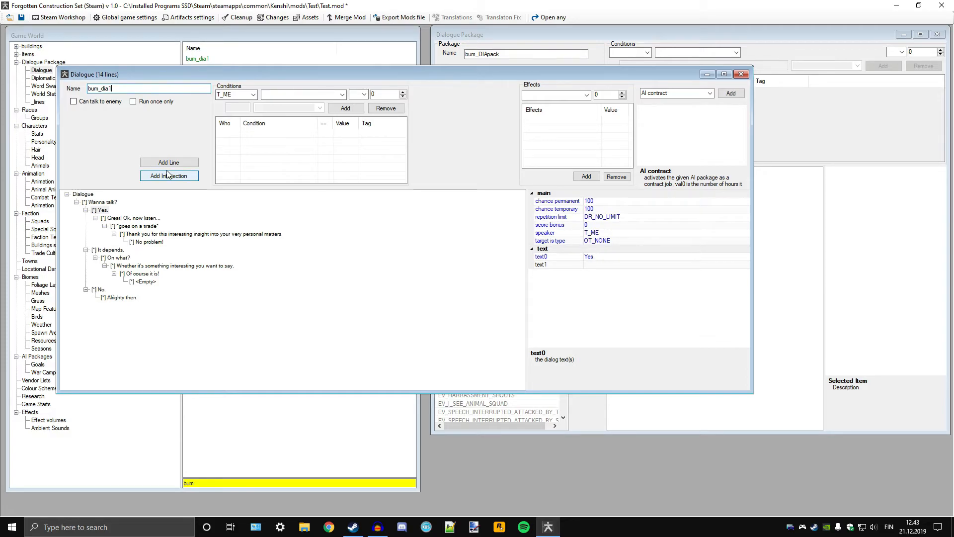
Step: Examine the speaker, target type, score bonus and permanent and temporary chance settings of the "Wanna talk?" line, enlarging the dialogue window
click(111, 202)
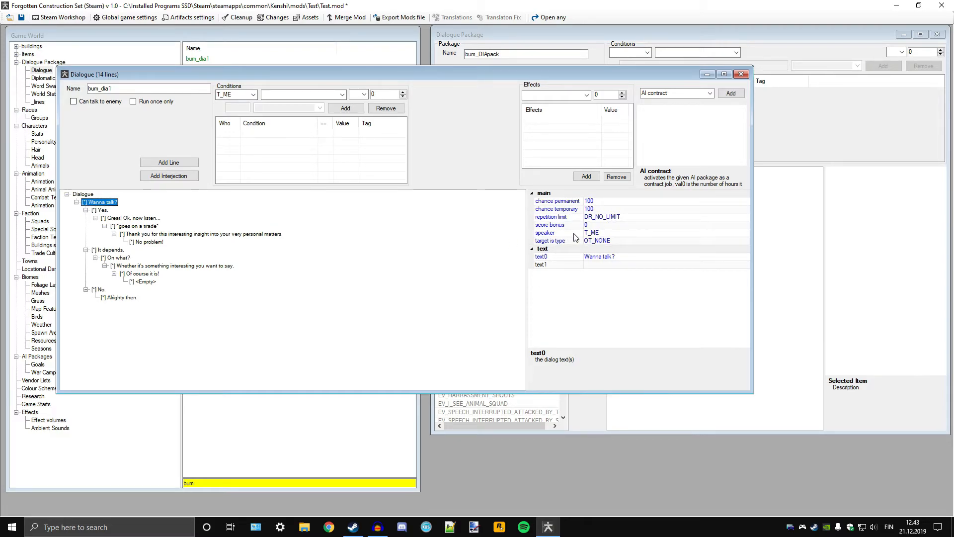
click(604, 233)
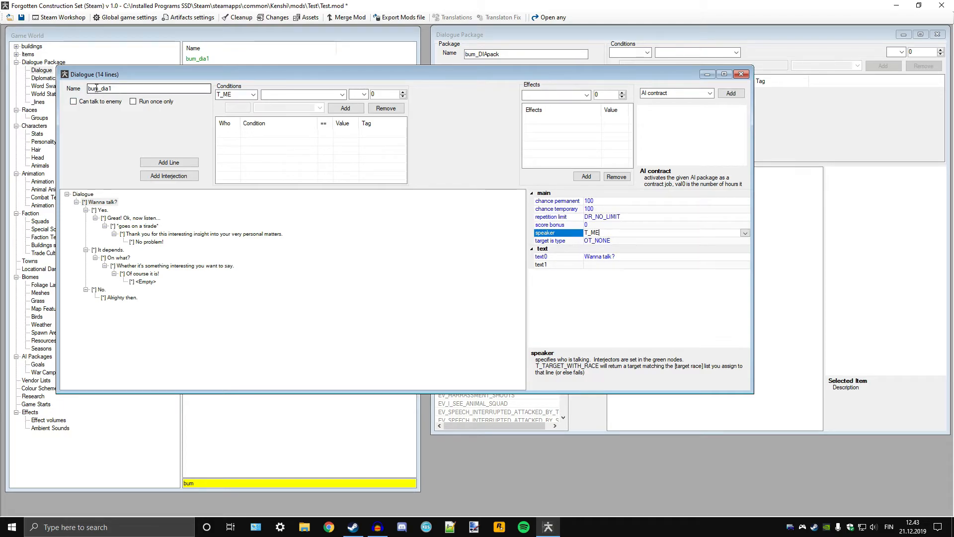
click(626, 243)
click(745, 242)
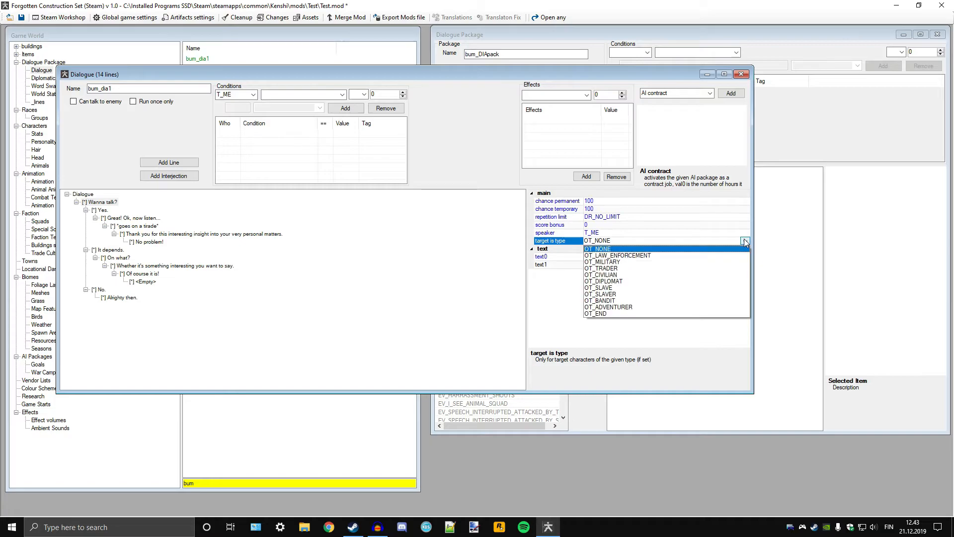
click(597, 244)
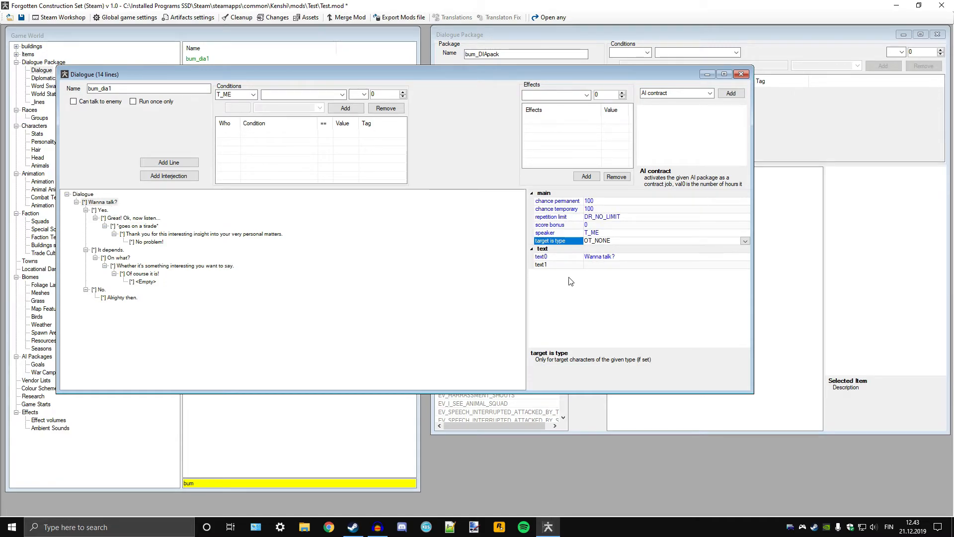
click(597, 224)
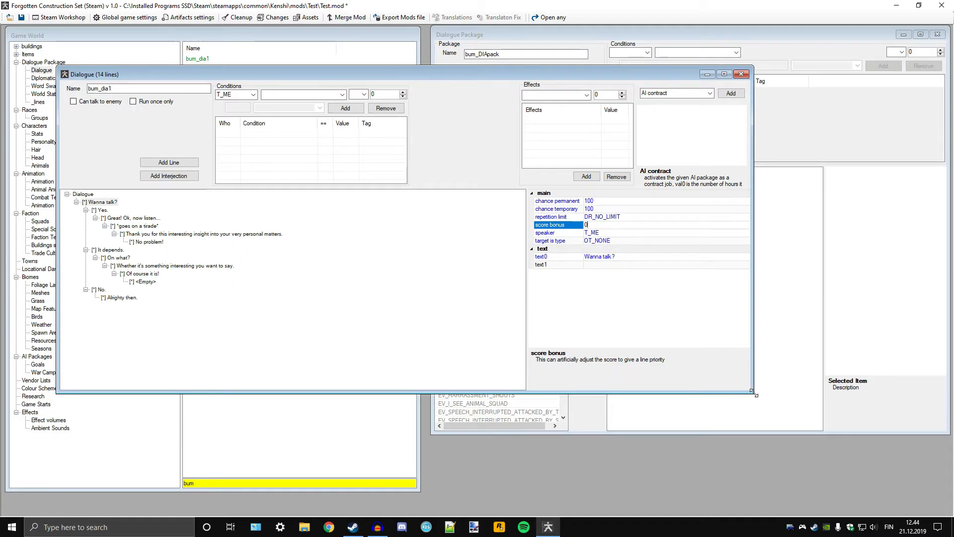
drag(755, 394, 806, 442)
click(638, 209)
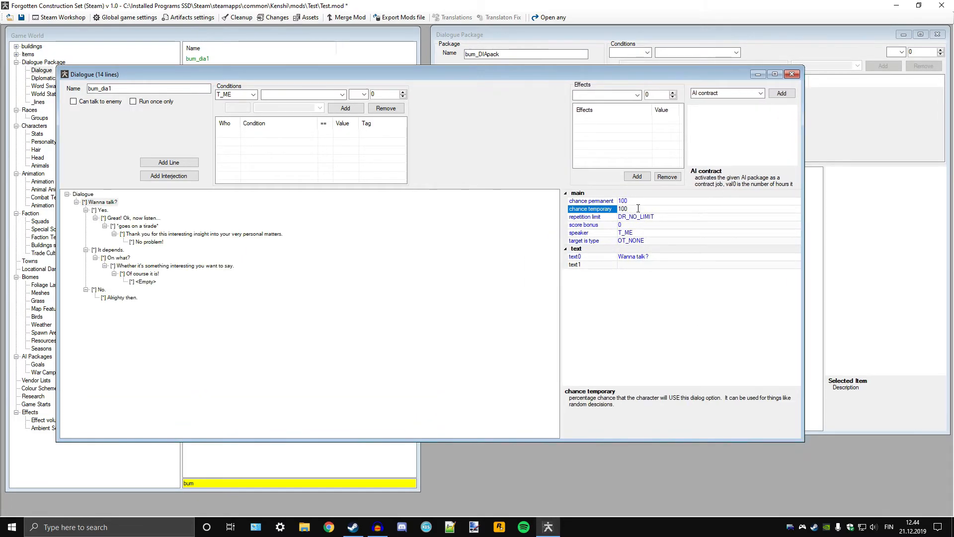
click(637, 201)
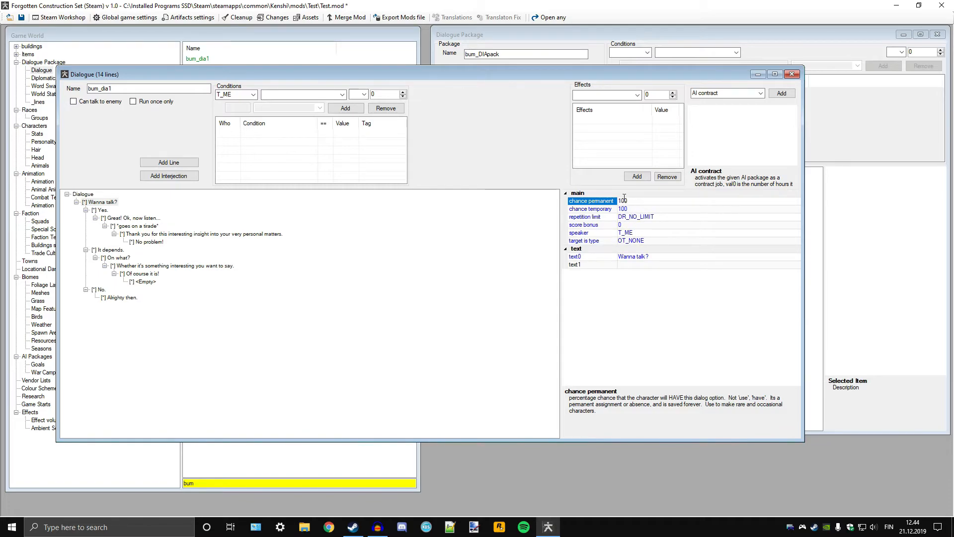
click(625, 225)
click(631, 201)
click(632, 209)
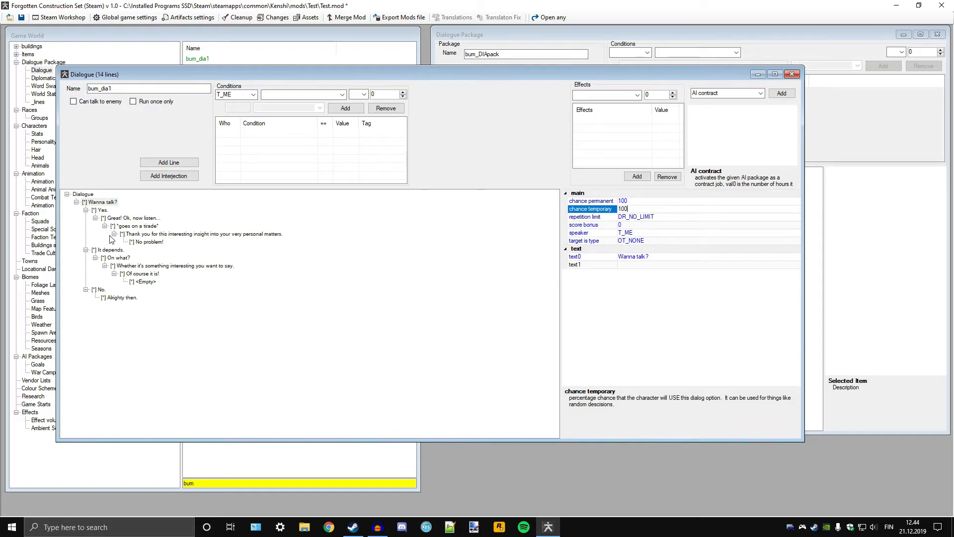
Step: Add a child line under "Great! Ok, now listen..." with the text "*says something actually important and insighful about life in general*"
click(133, 218)
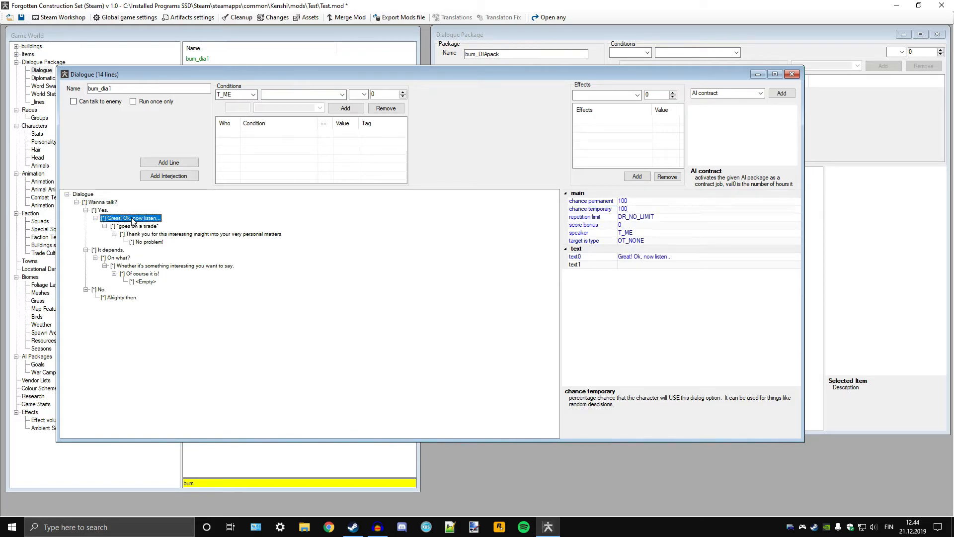
click(172, 165)
click(132, 250)
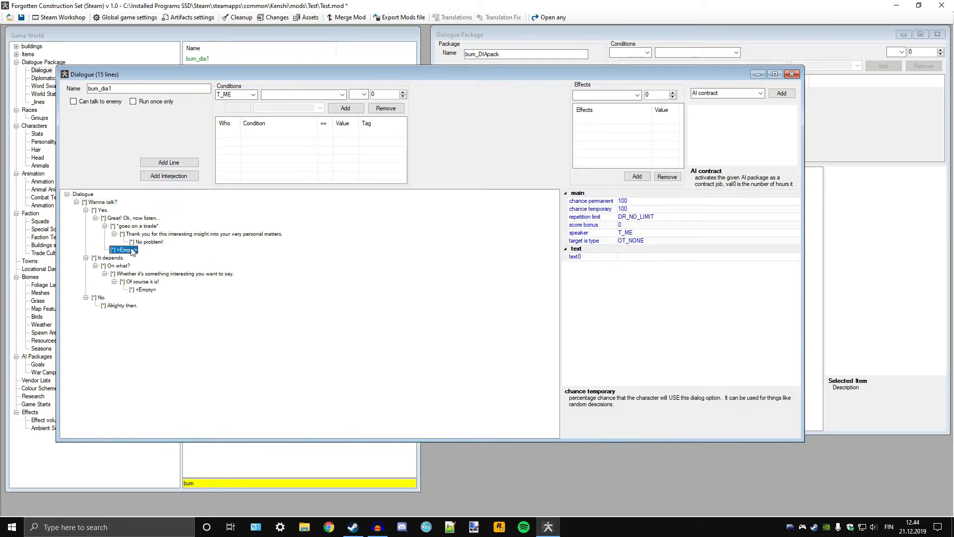
click(647, 257)
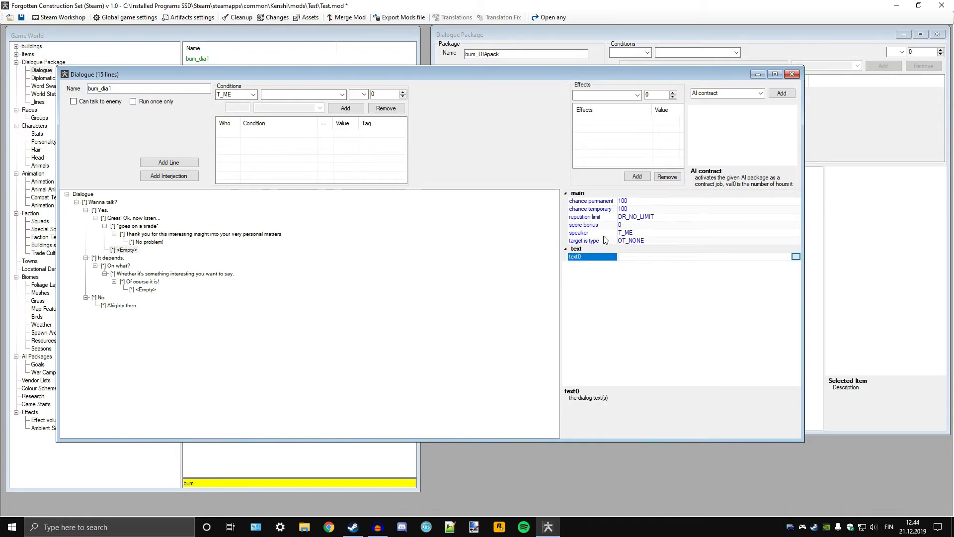
text(*says something actually important)
text( and )
text(insightuf)
key(BackSpace)
key(BackSpace)
key(BackSpace)
text(u)
key(BackSpace)
key(BackSpace)
text(ful)
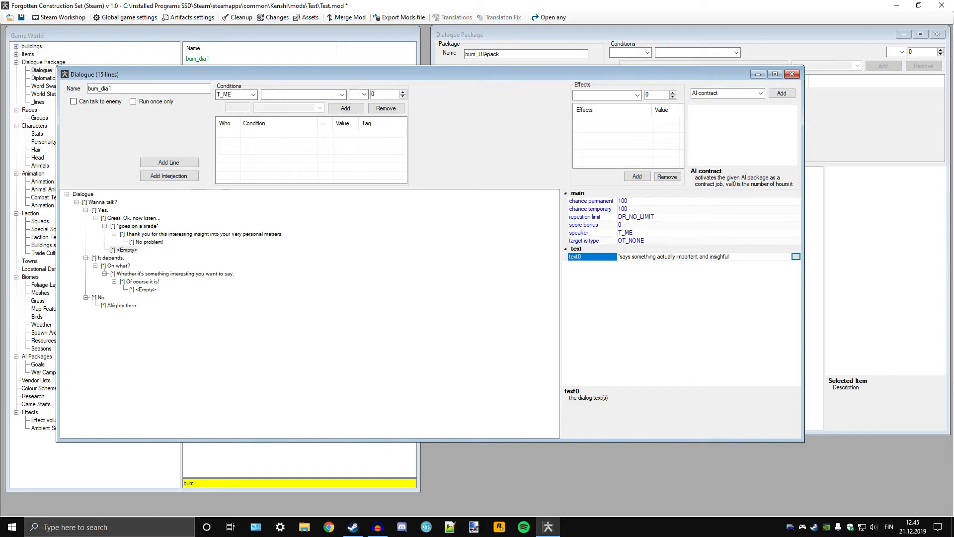
key(BackSpace)
text(about life in genr)
key(BackSpace)
text(eral*)
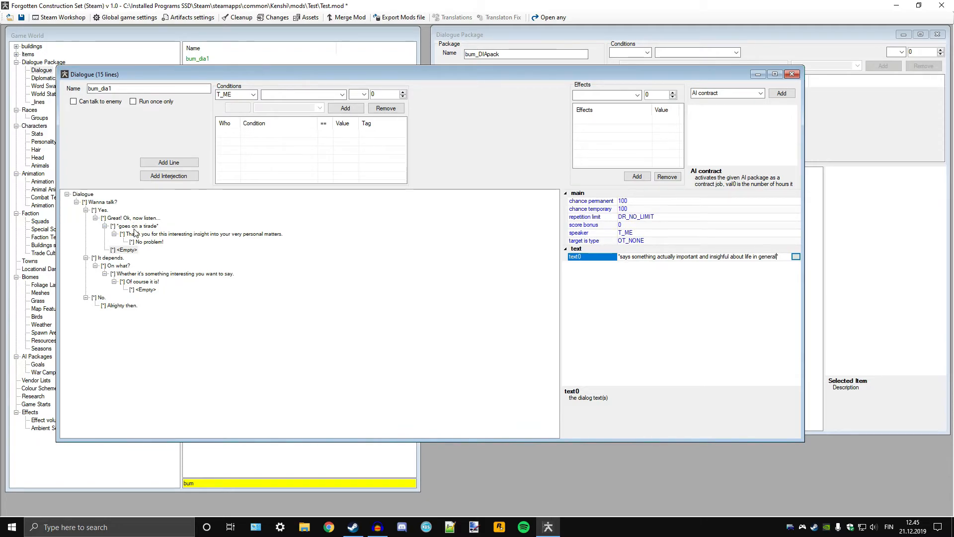
click(140, 236)
click(139, 251)
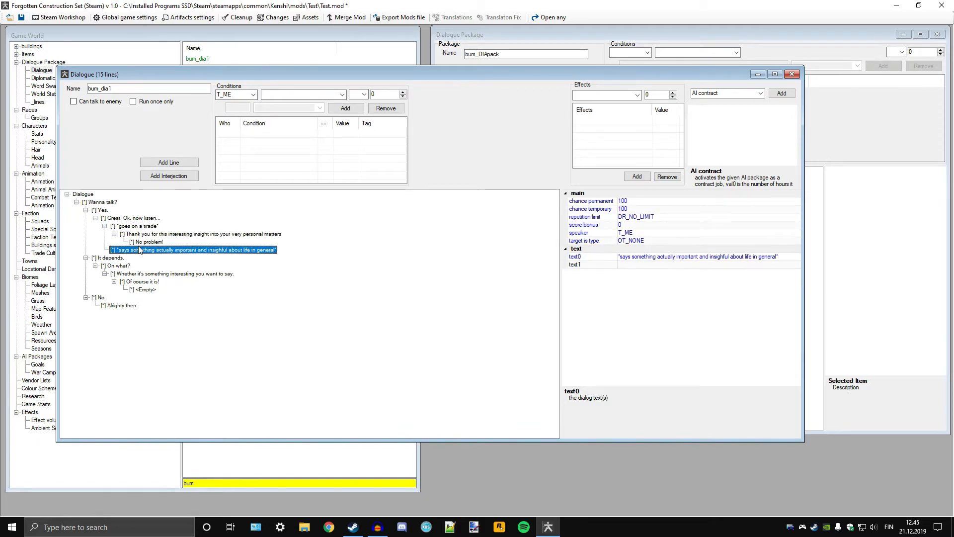
Step: Check the temporary chance of the "*goes on a tirade*" line and set the "*says something actually important" line's score bonus to 5
click(144, 227)
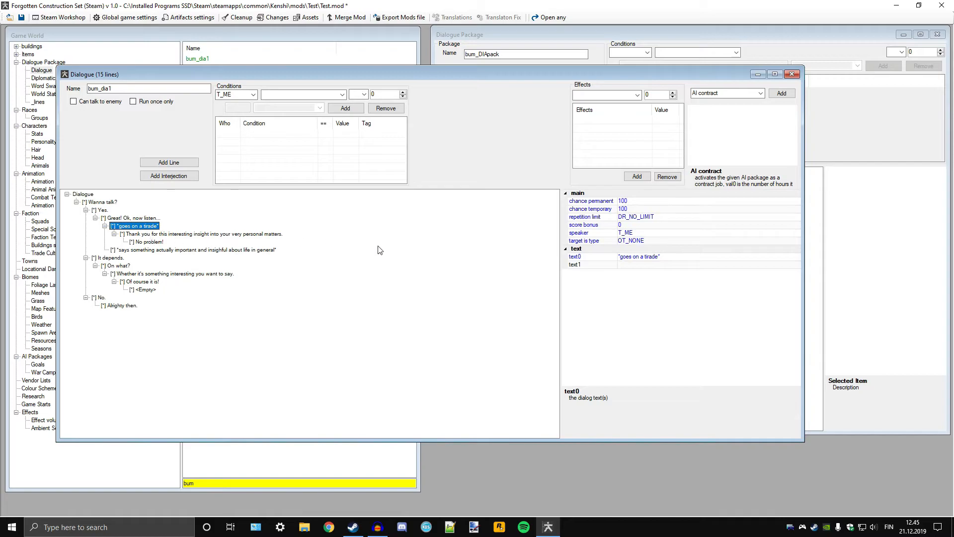
click(639, 209)
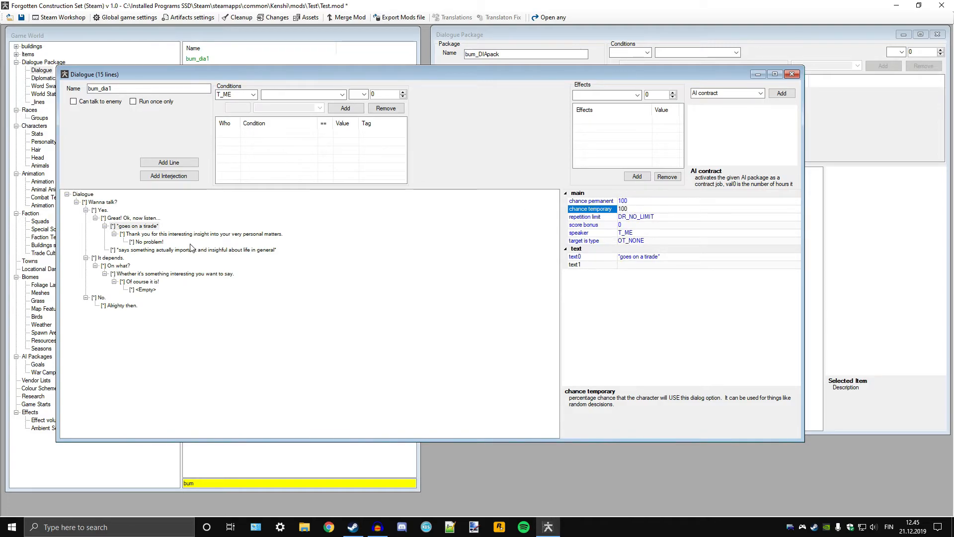
click(147, 250)
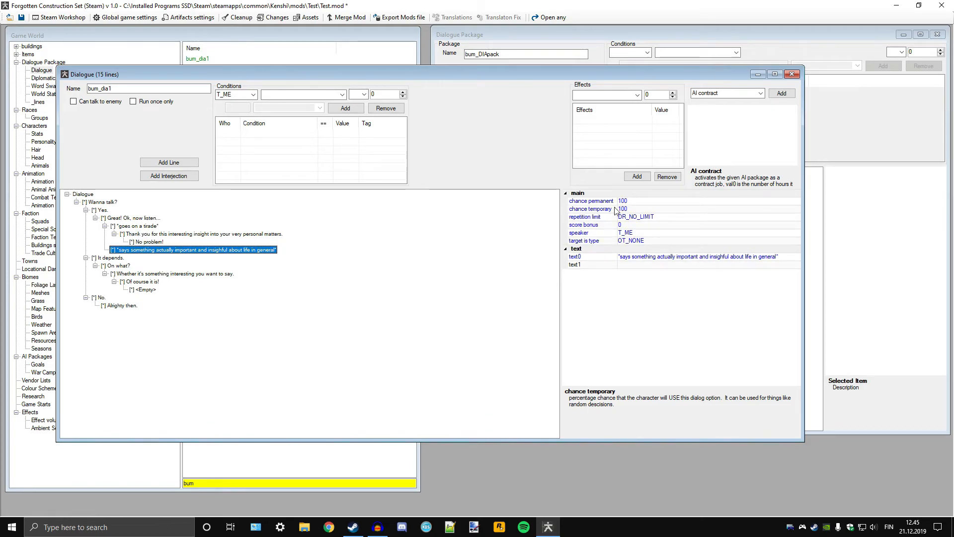
click(629, 225)
double_click(625, 224)
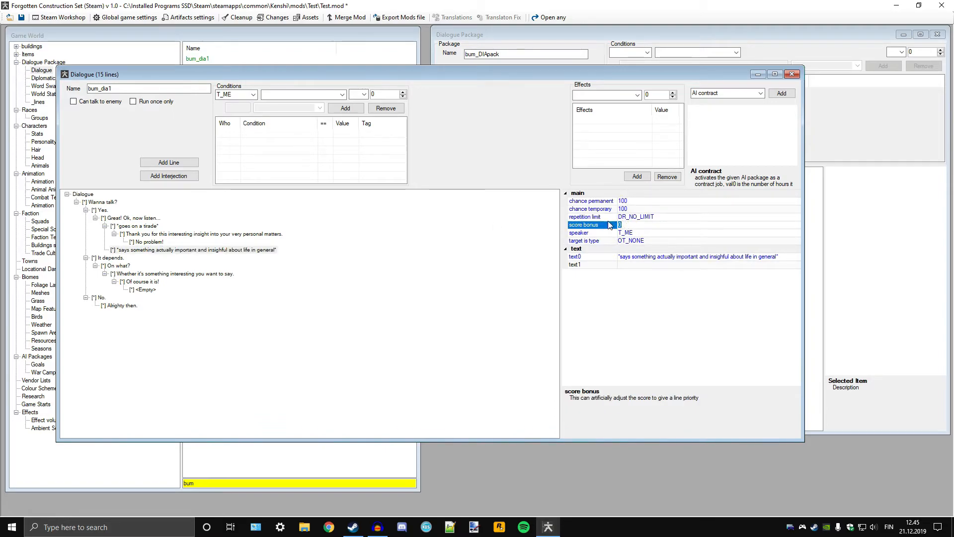
click(133, 250)
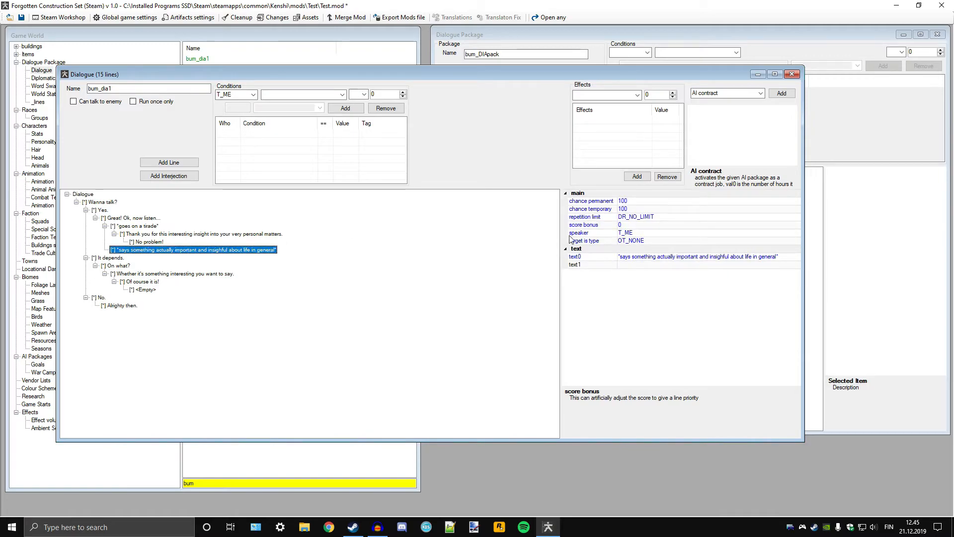
click(611, 225)
text(5)
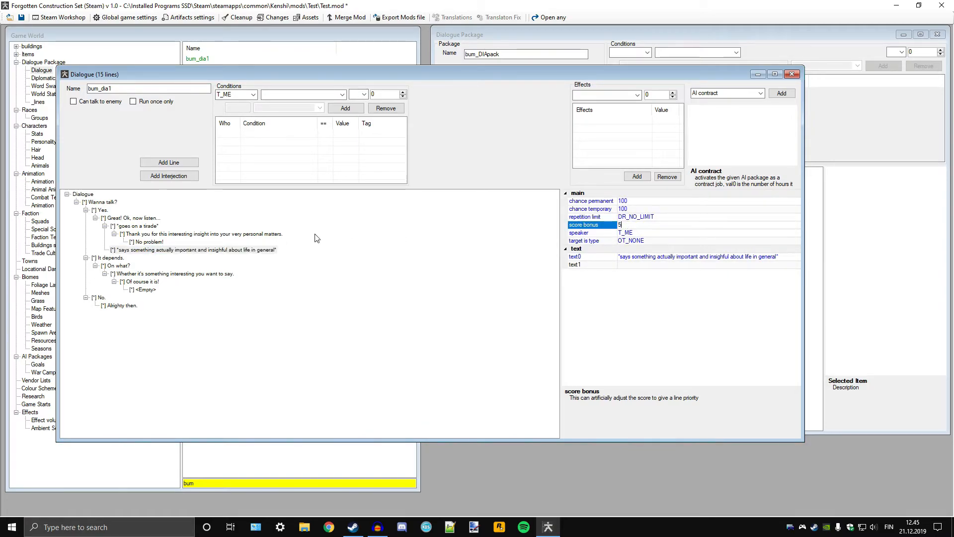
Step: Compare the settings of the "*goes on a tirade*" line with those of the "*says something actually important" line
click(129, 226)
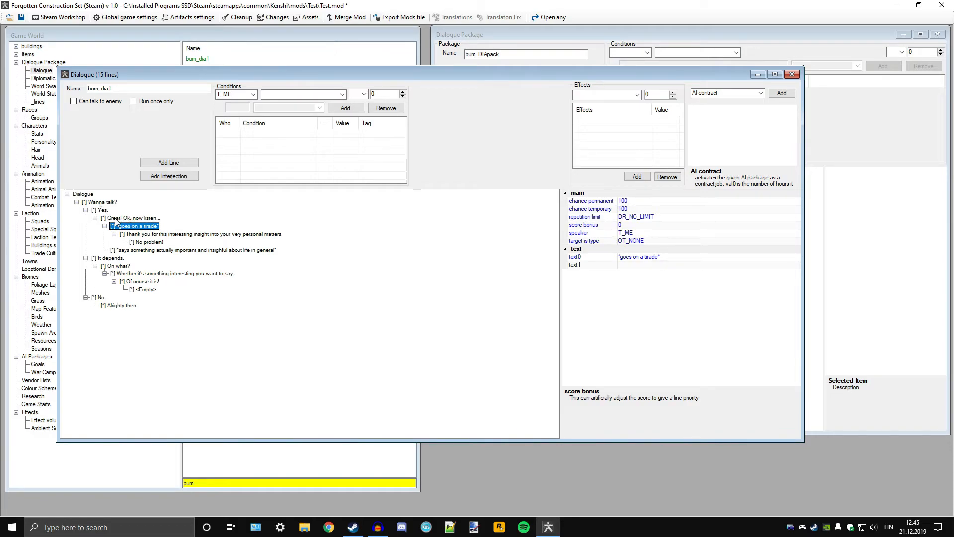
click(124, 251)
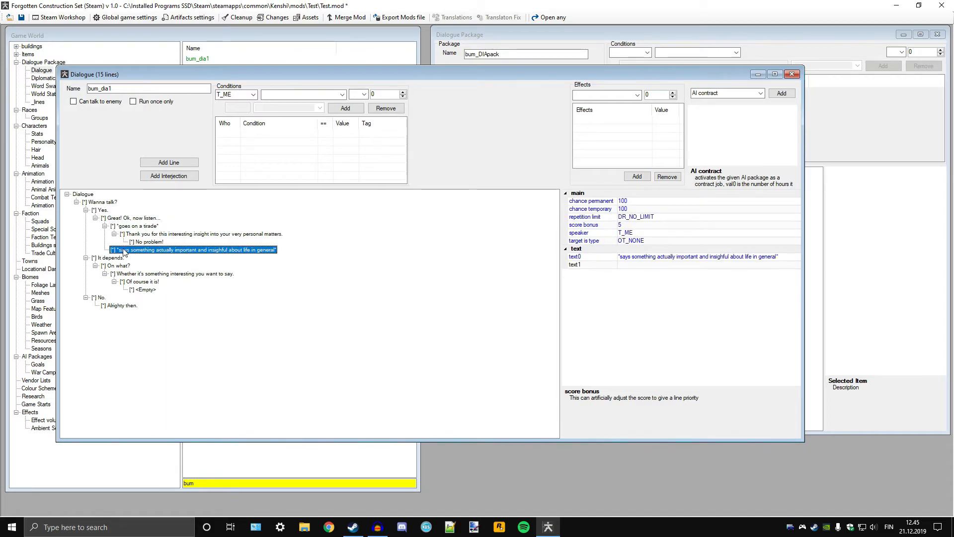
click(126, 227)
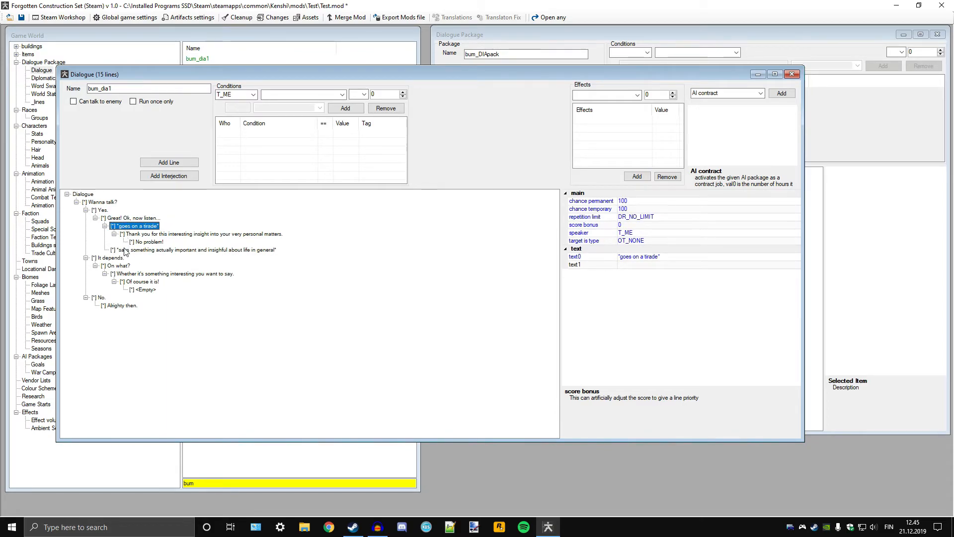
click(125, 250)
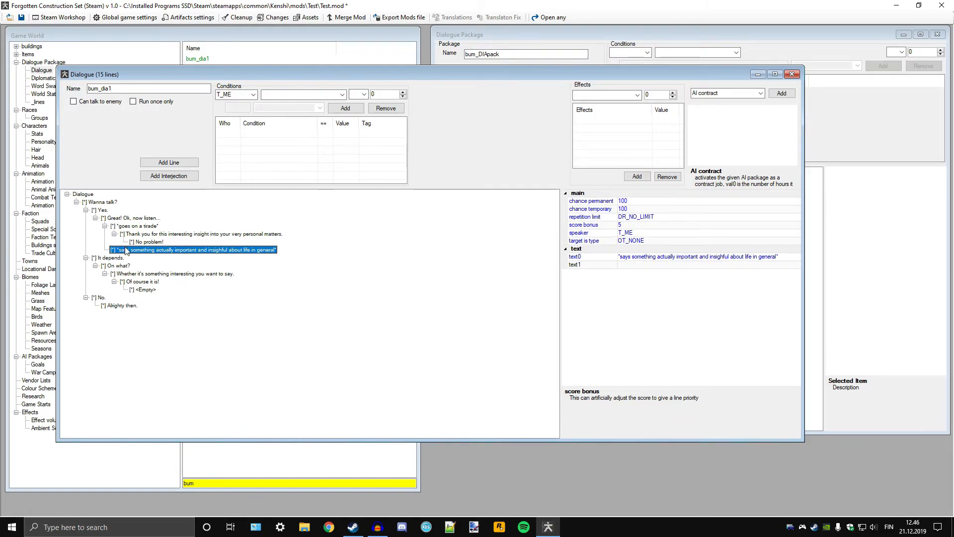
click(128, 228)
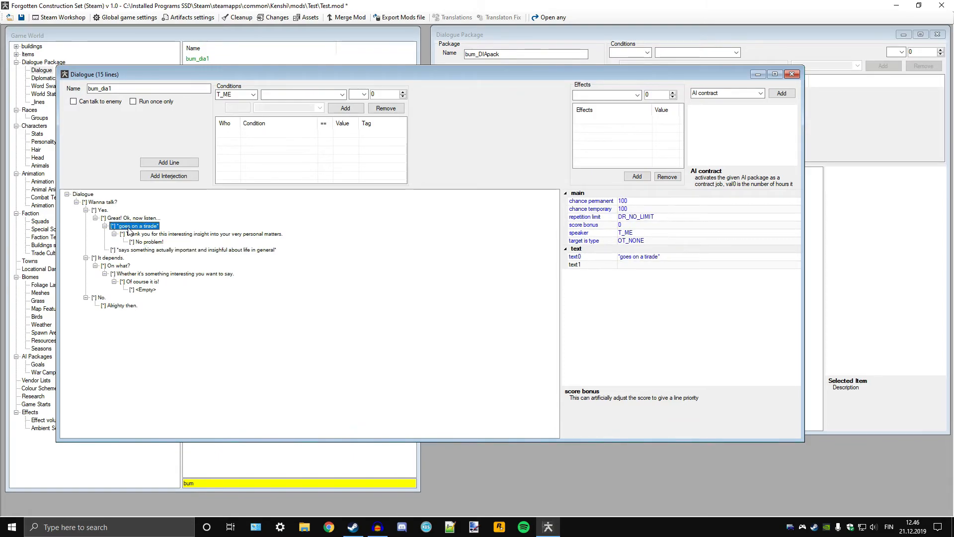
Step: Set the temporary chance of the "*says something actually important" line to 5
click(126, 251)
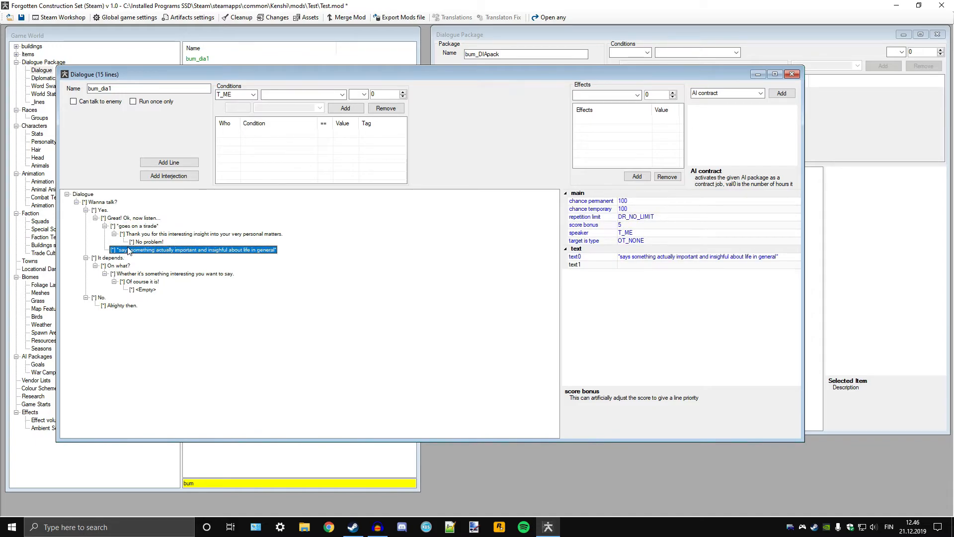
click(633, 210)
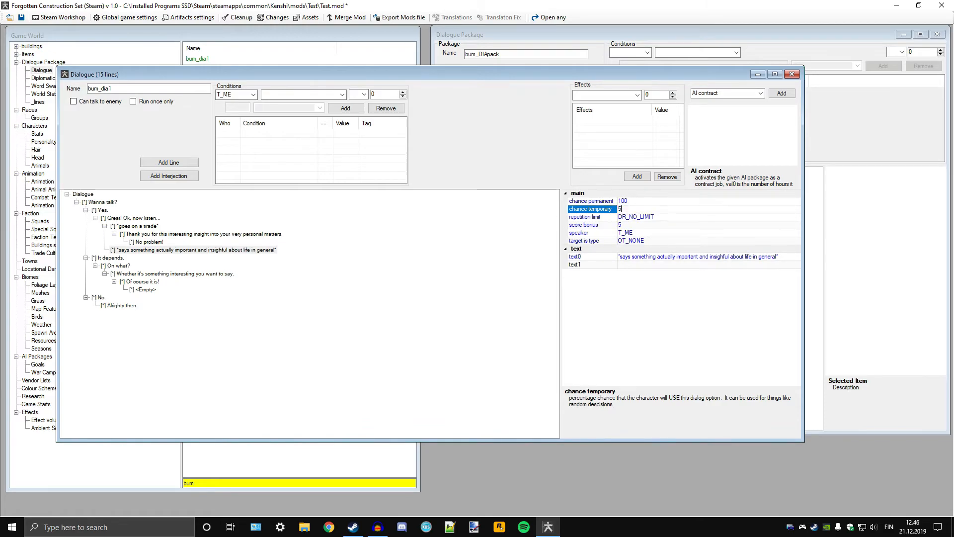
click(177, 250)
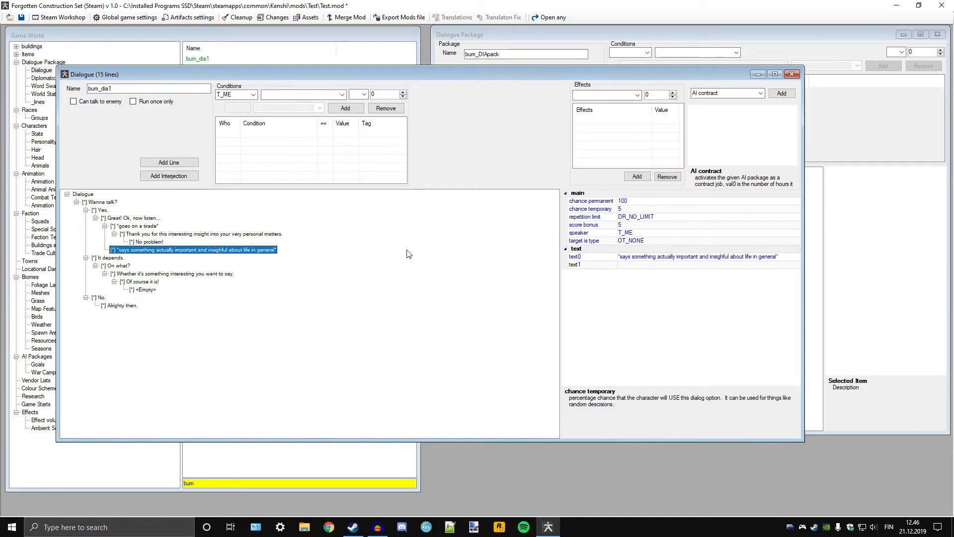
Step: Delete the "*says something actually important and insighful about life in general*" line from the dialogue
right_click(163, 250)
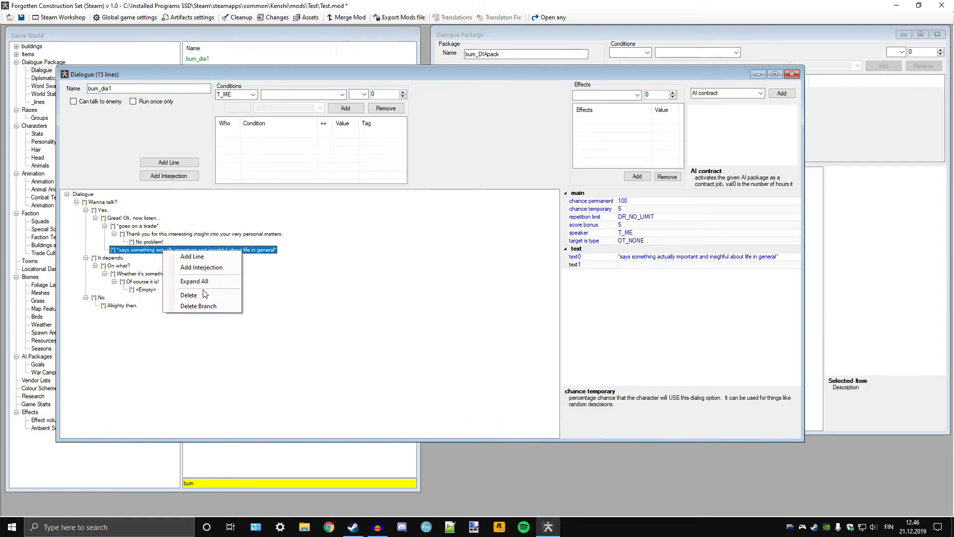
click(201, 295)
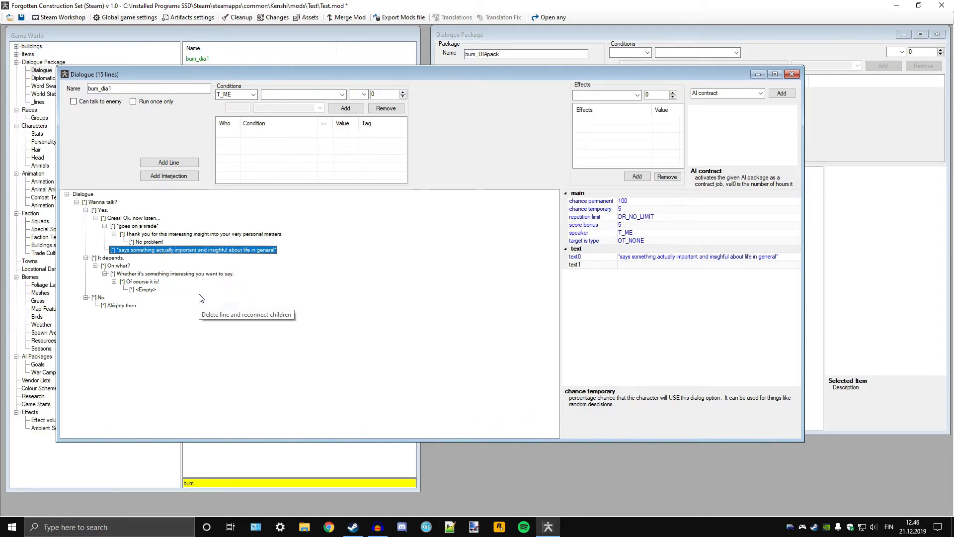
click(130, 226)
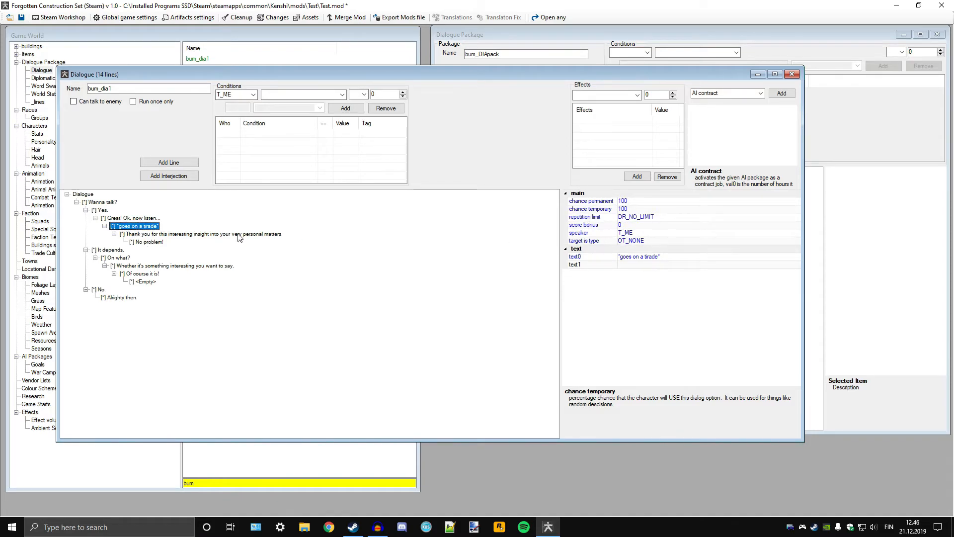
Step: Set the repetition limit of the opening "Wanna talk?" line to DR_SHORT_2
click(116, 219)
click(101, 210)
click(100, 203)
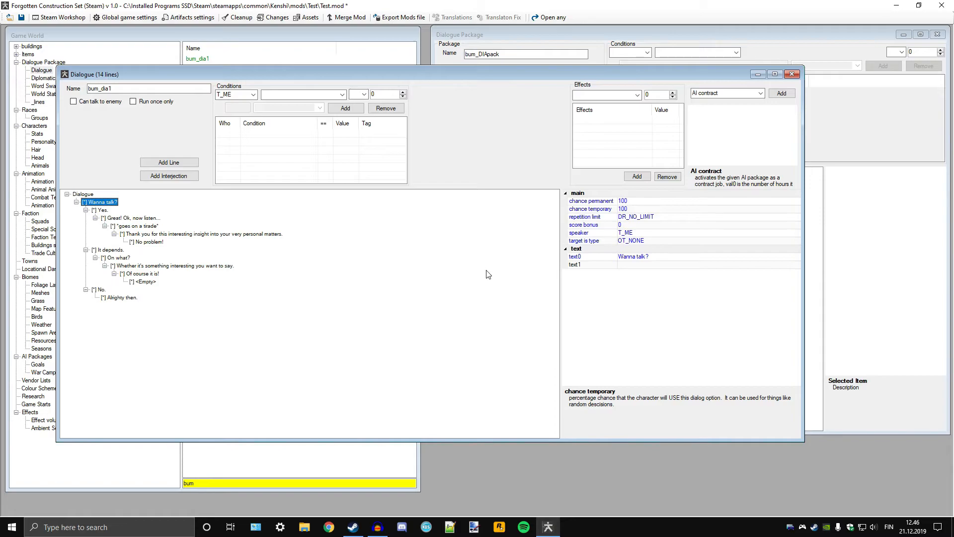
click(702, 219)
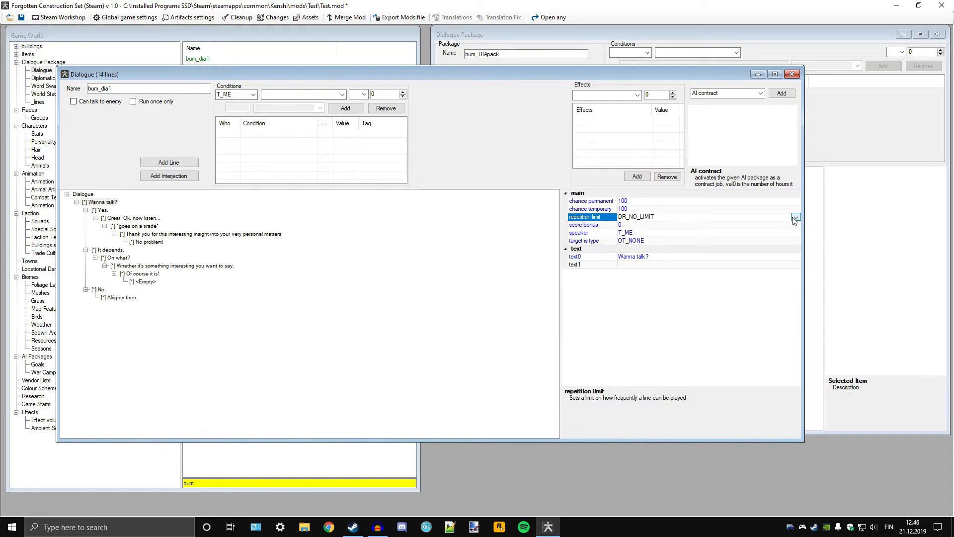
click(796, 218)
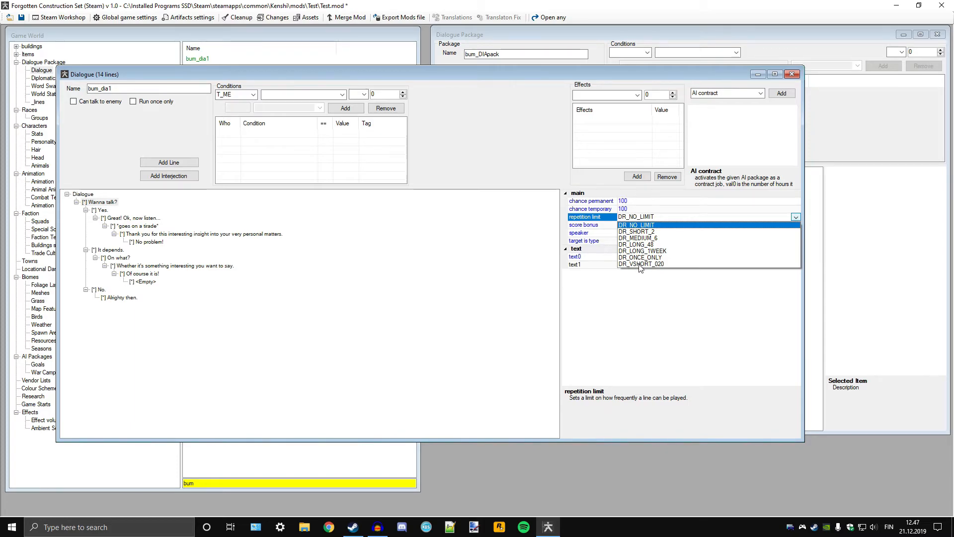
click(642, 231)
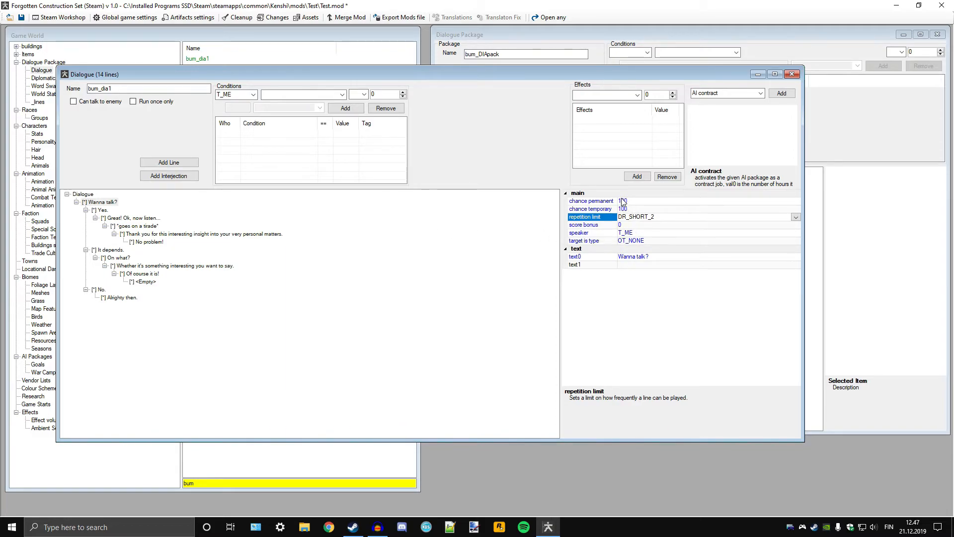
Step: Add the alternative texts "Want to talk?" and "Would you like to converse with me?" to the "Wanna talk?" line
click(633, 266)
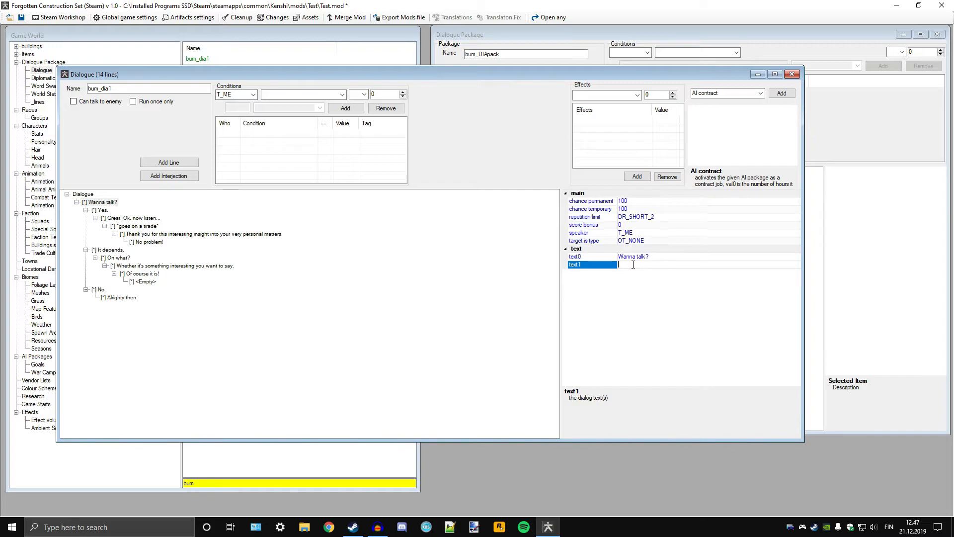
text(Want to talk?)
click(654, 257)
click(652, 274)
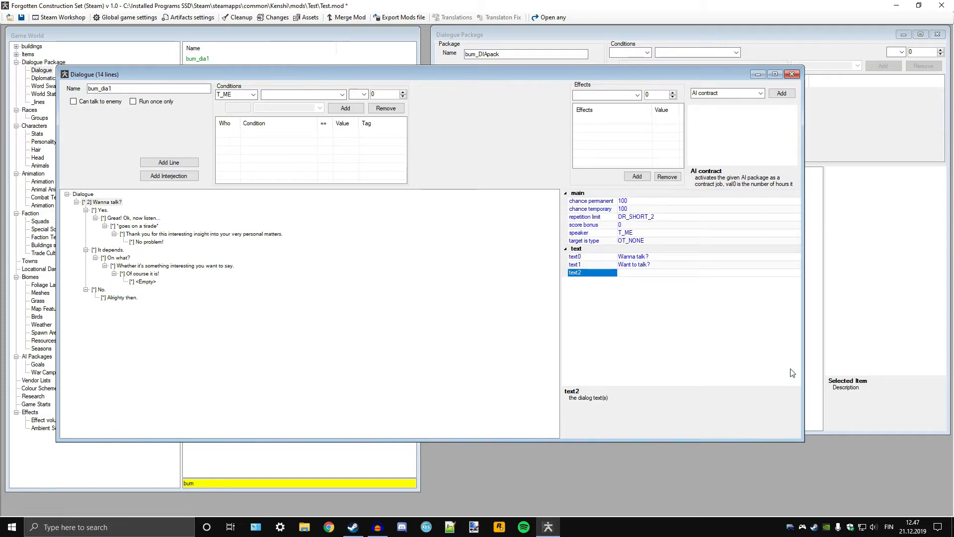
text(Would you like to converse with )
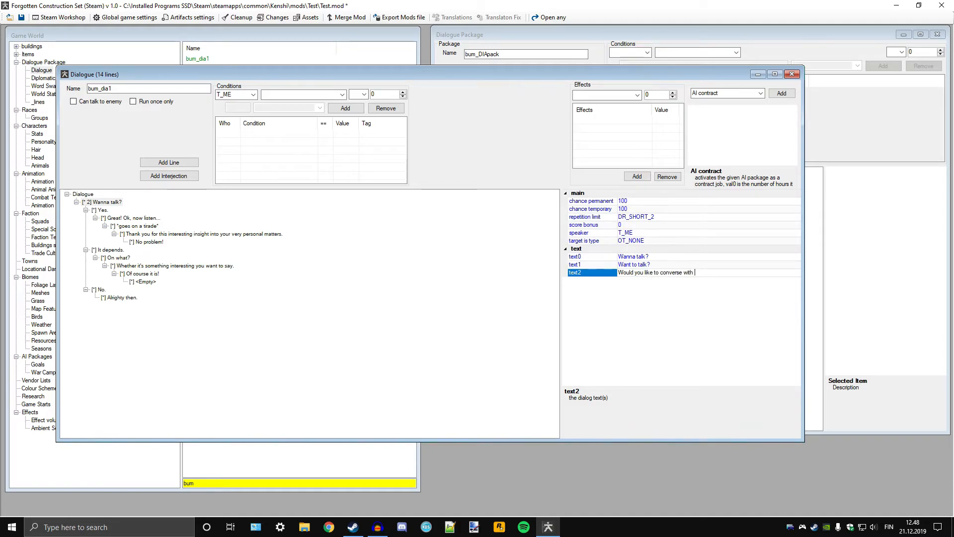
text(me?)
click(657, 267)
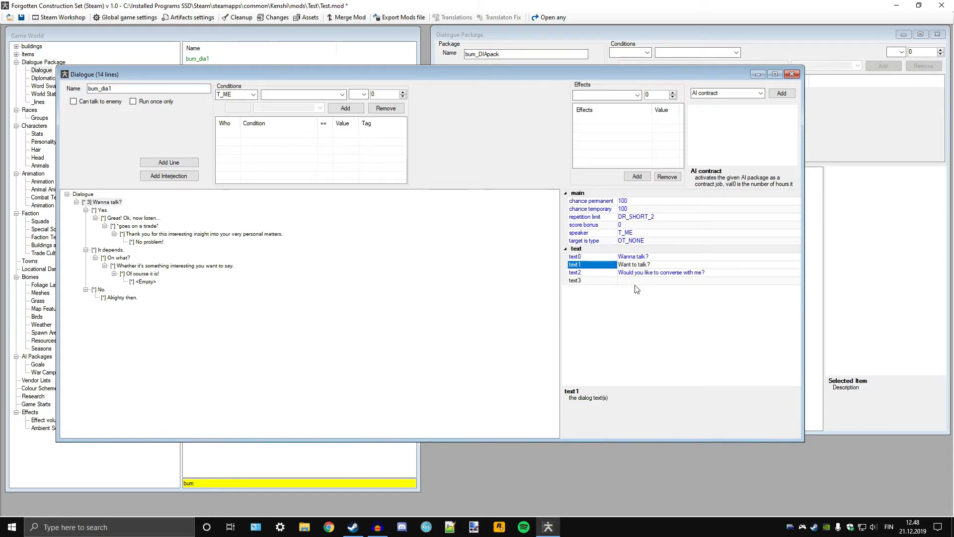
click(653, 258)
click(721, 273)
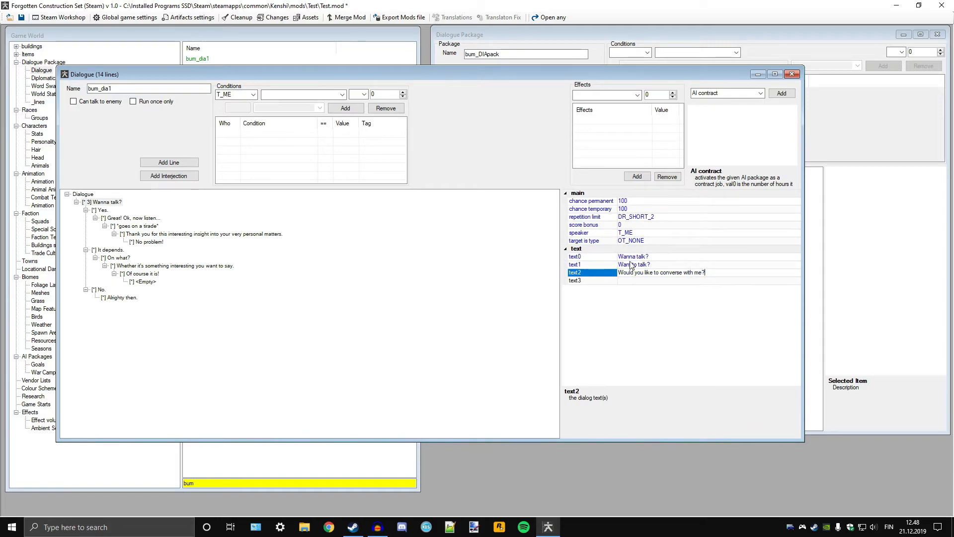
click(100, 202)
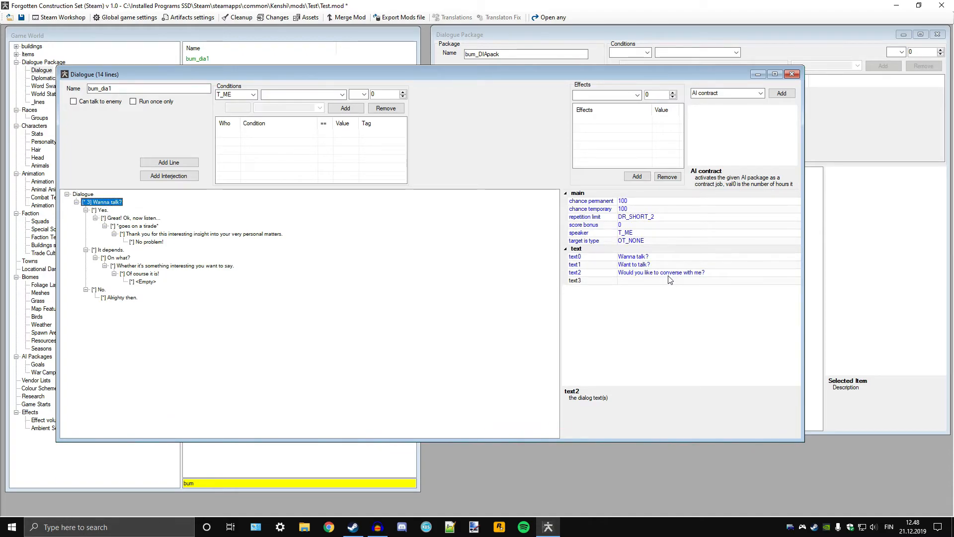
Step: Set the speaker of the "Yes." reply to T_TARGET_IF_PLAYER
click(102, 211)
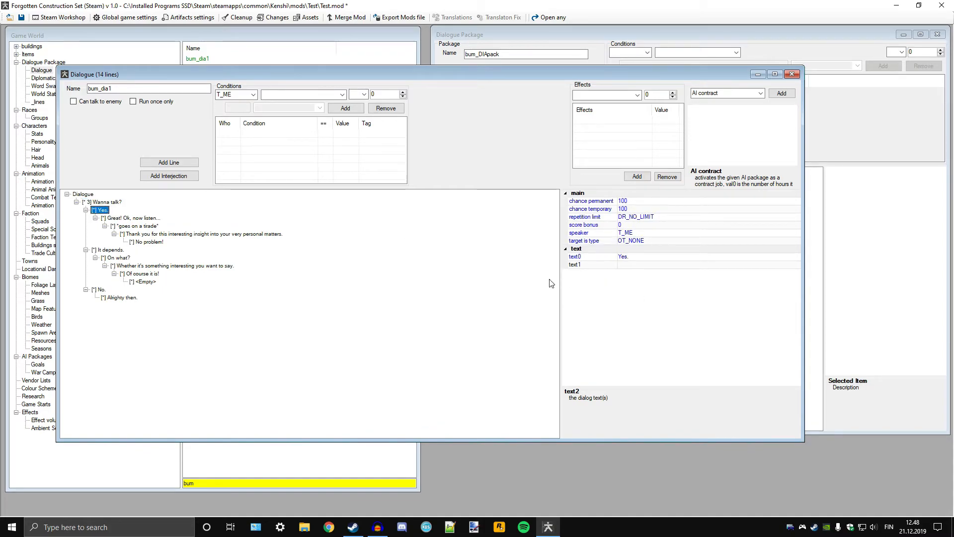
click(785, 234)
click(795, 233)
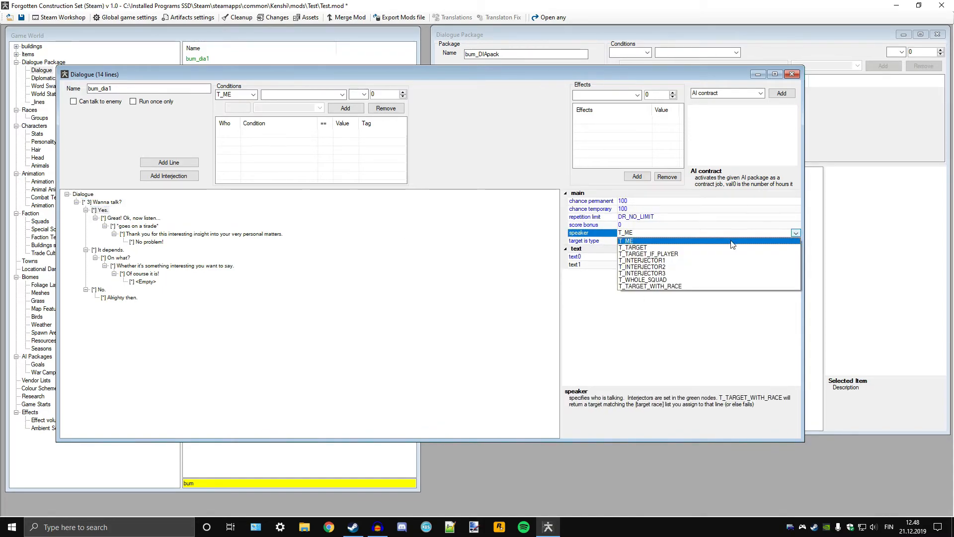
click(633, 248)
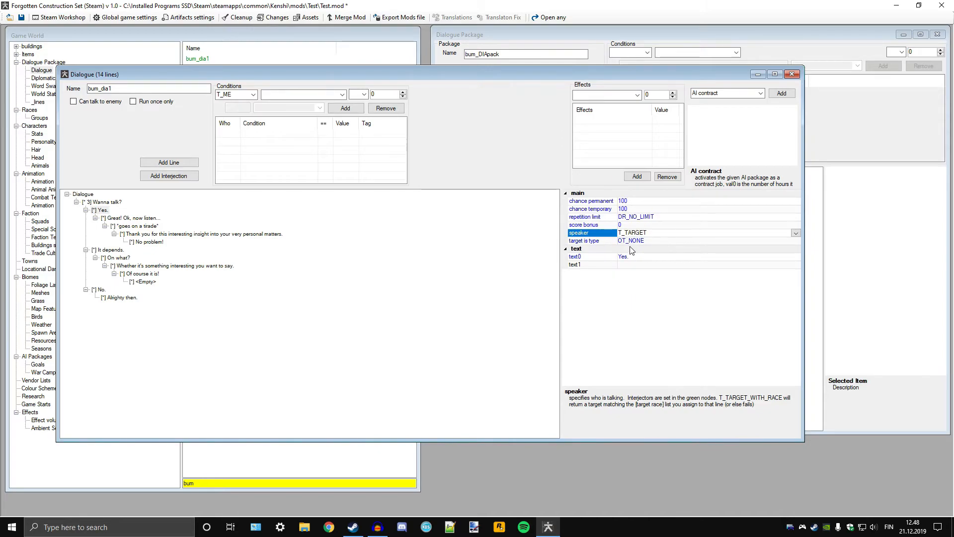
click(796, 233)
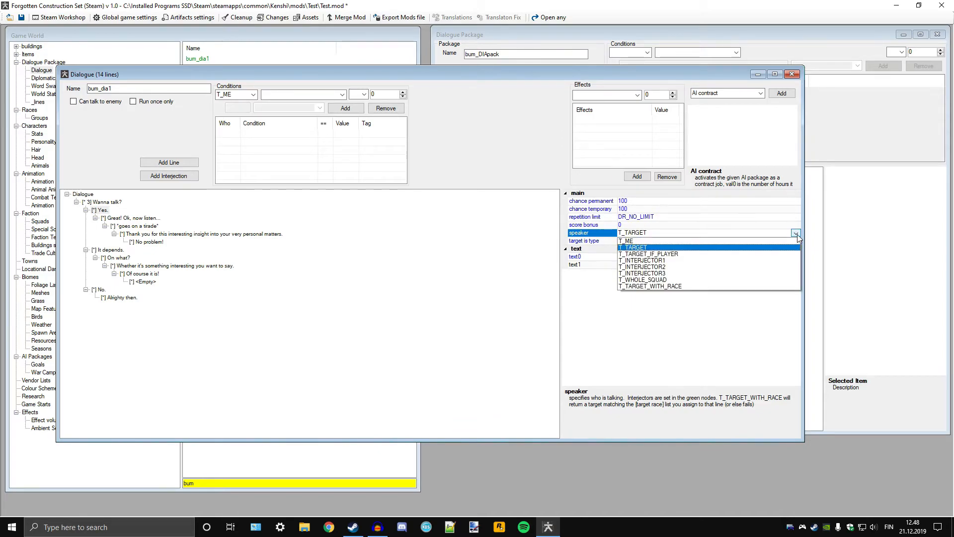
click(662, 254)
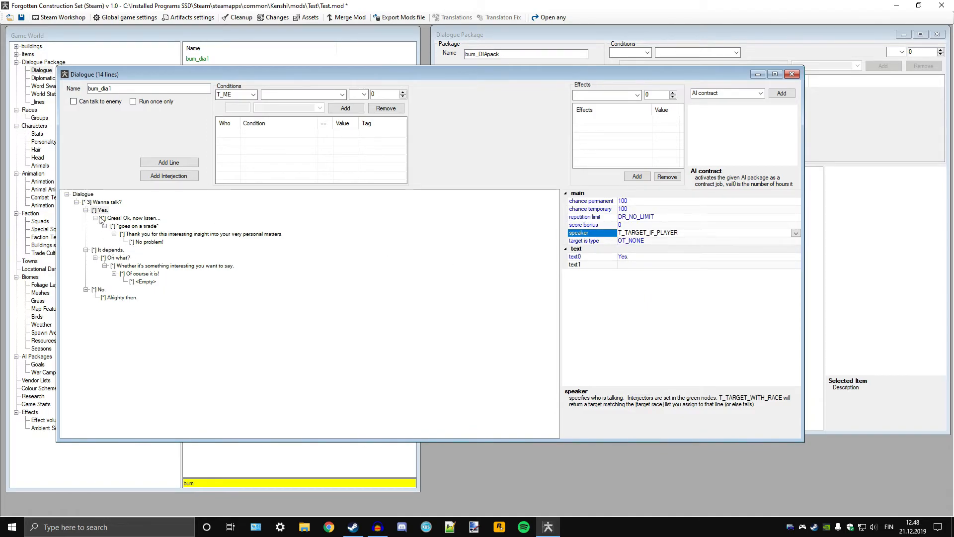
Step: Set the speaker of the "It depends." and "No." replies to T_TARGET_IF_PLAYER
click(107, 250)
click(535, 34)
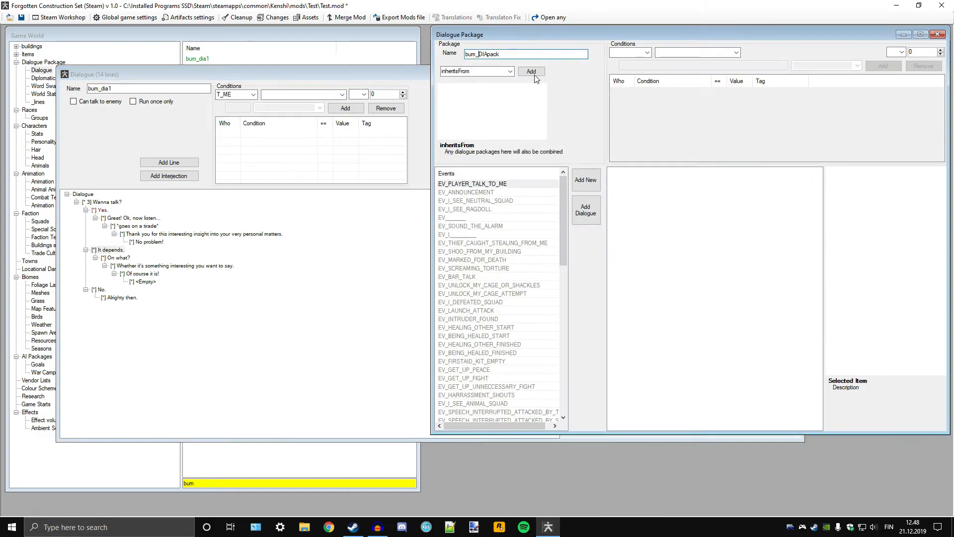
click(318, 73)
click(104, 250)
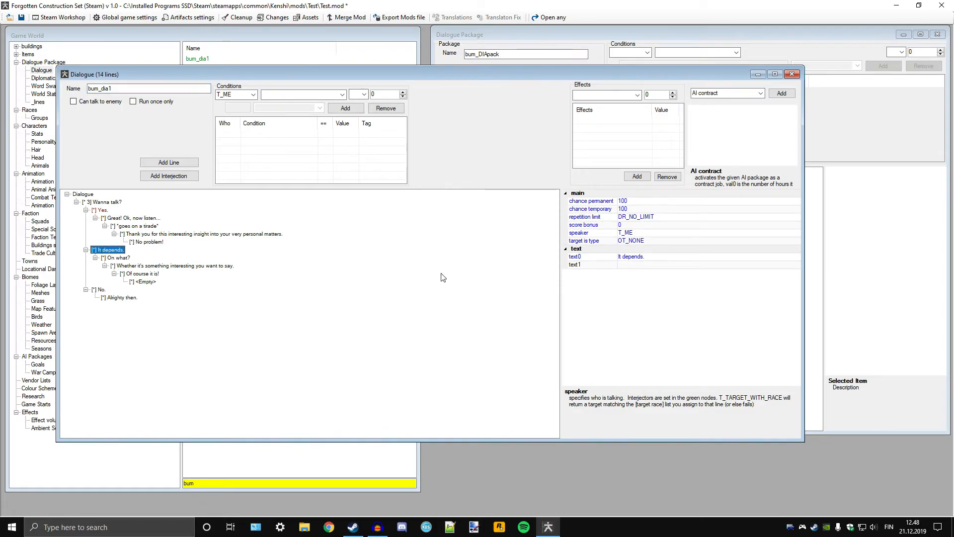
double_click(796, 234)
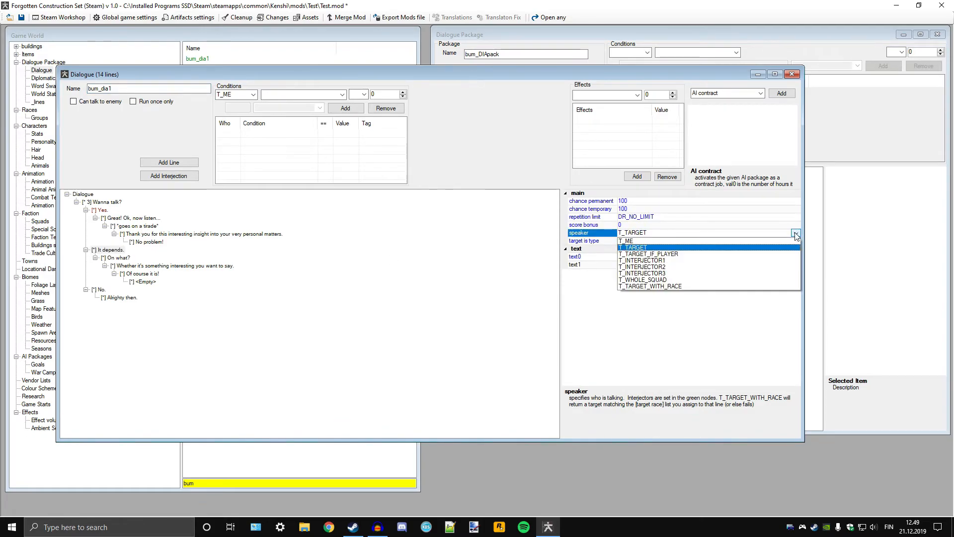
click(645, 254)
click(109, 290)
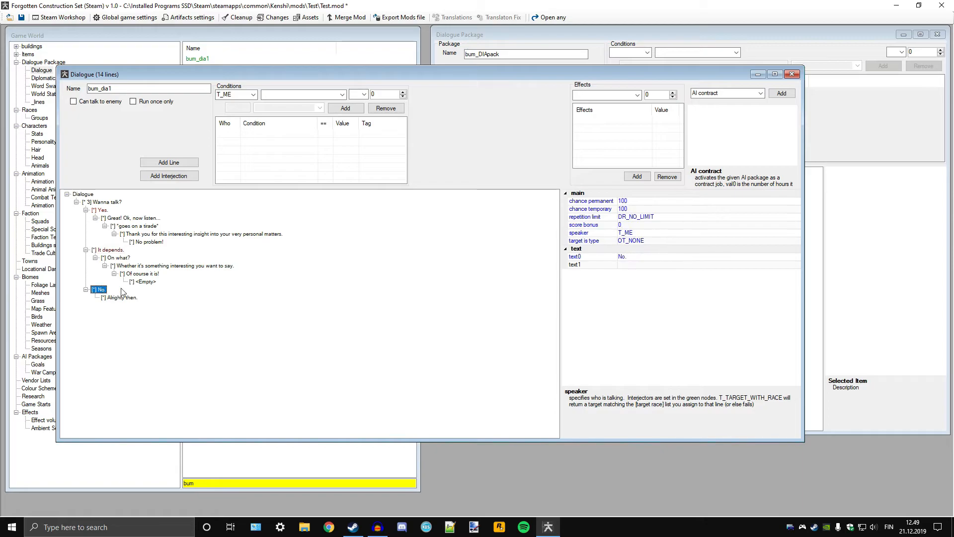
double_click(796, 232)
click(646, 254)
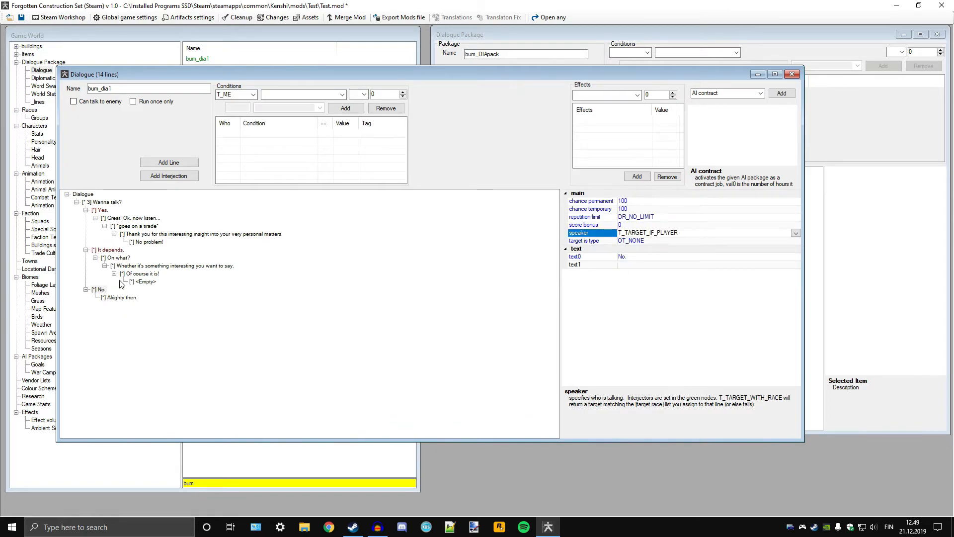
Step: Set the speaker of the "Thank you for this interesting insight..." and "Whether it's something interesting you want to say." lines to T_TARGET_IF_PLAYER
click(117, 259)
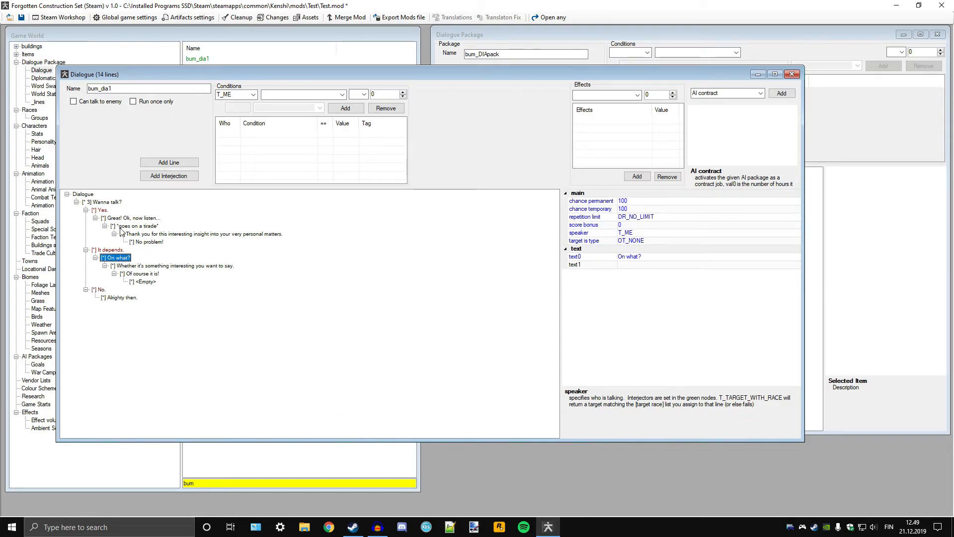
click(138, 235)
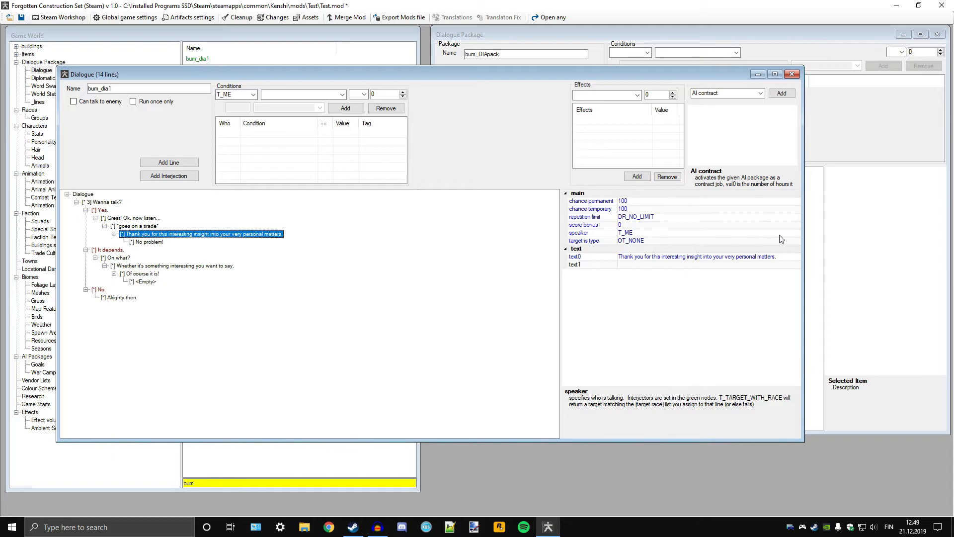
click(794, 233)
click(796, 232)
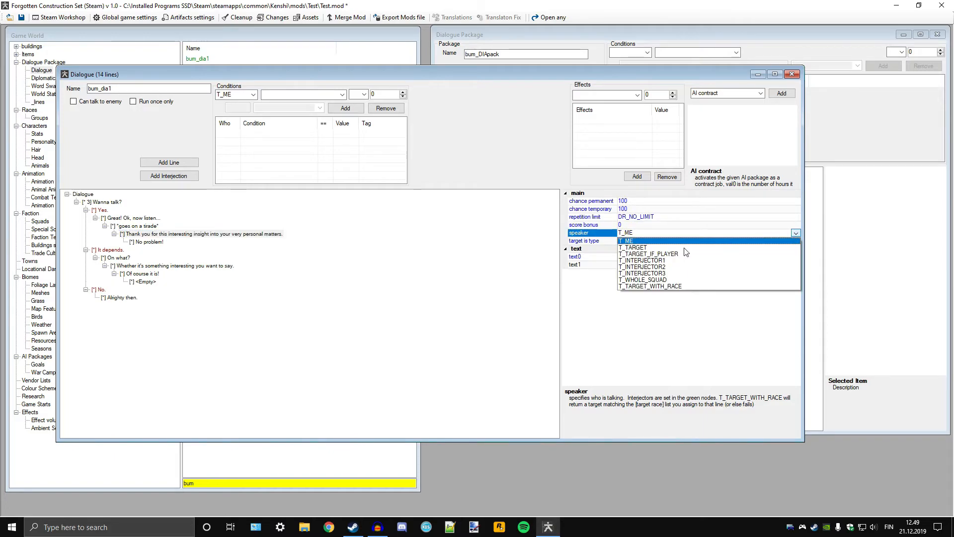
click(644, 254)
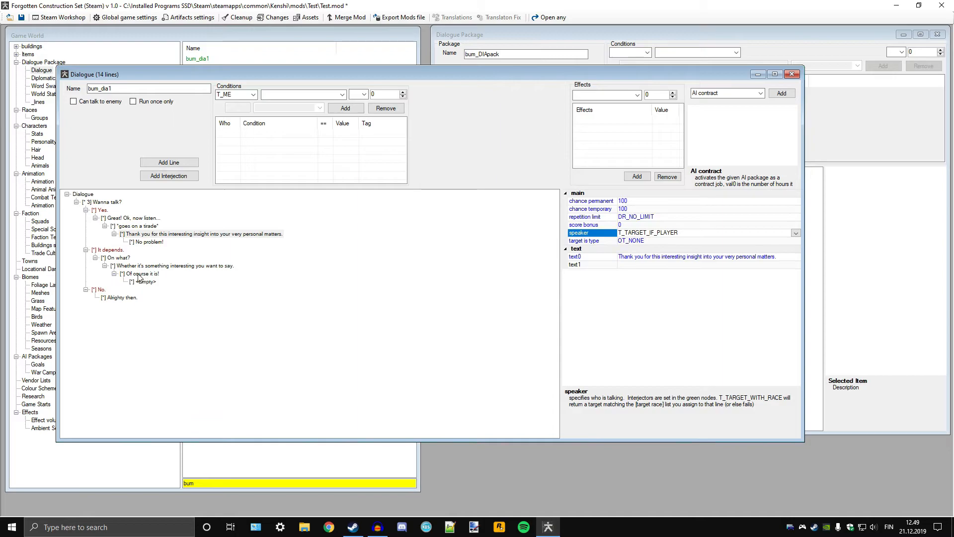
click(136, 266)
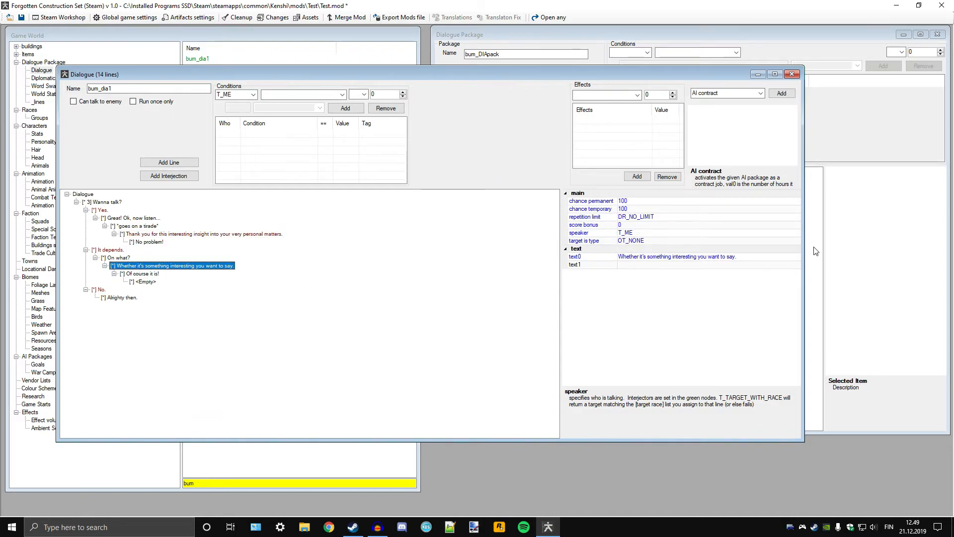
click(795, 233)
click(670, 254)
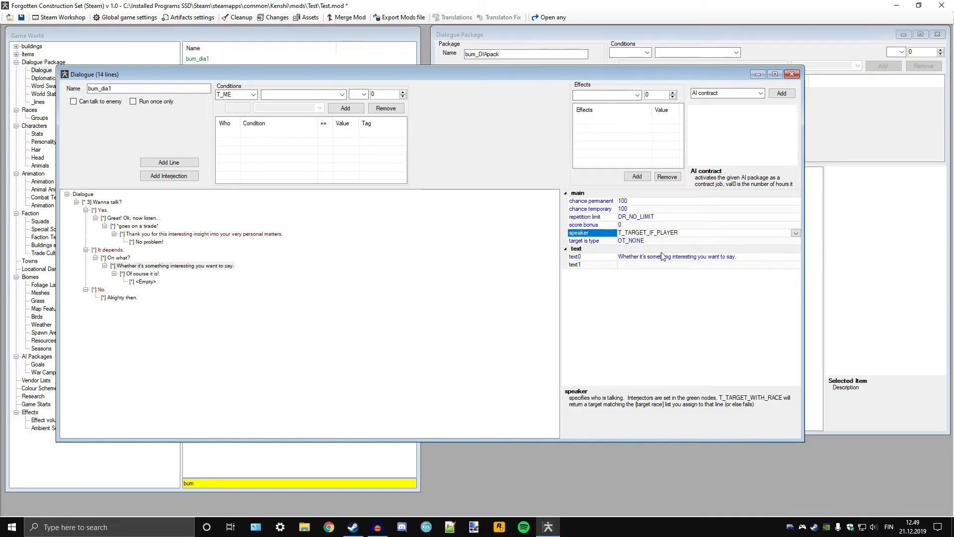
Step: Delete the empty line under "Of course it is!"
click(144, 282)
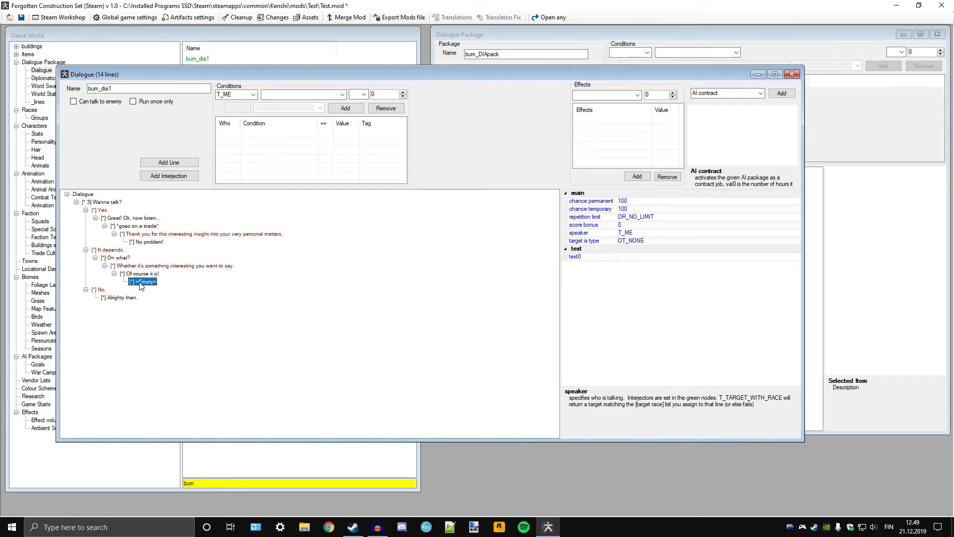
right_click(141, 285)
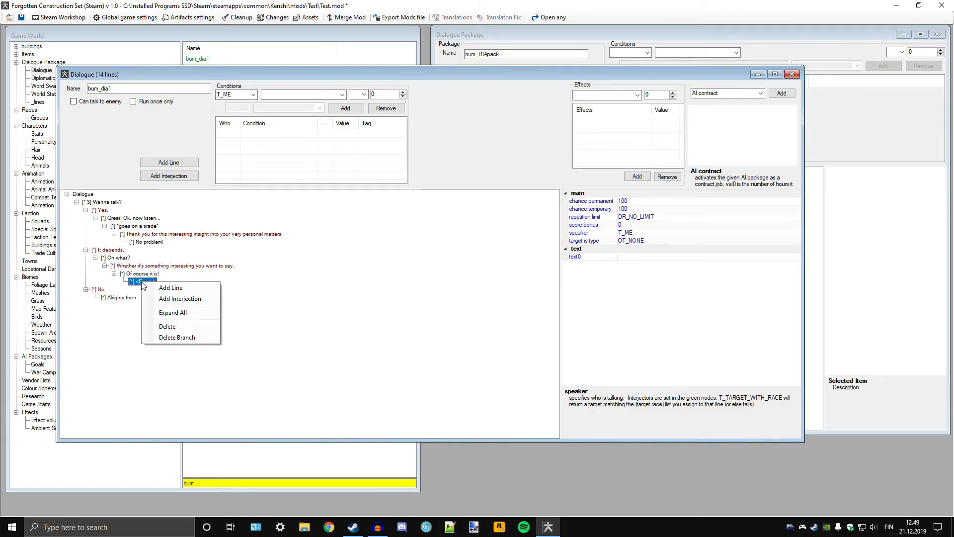
click(167, 328)
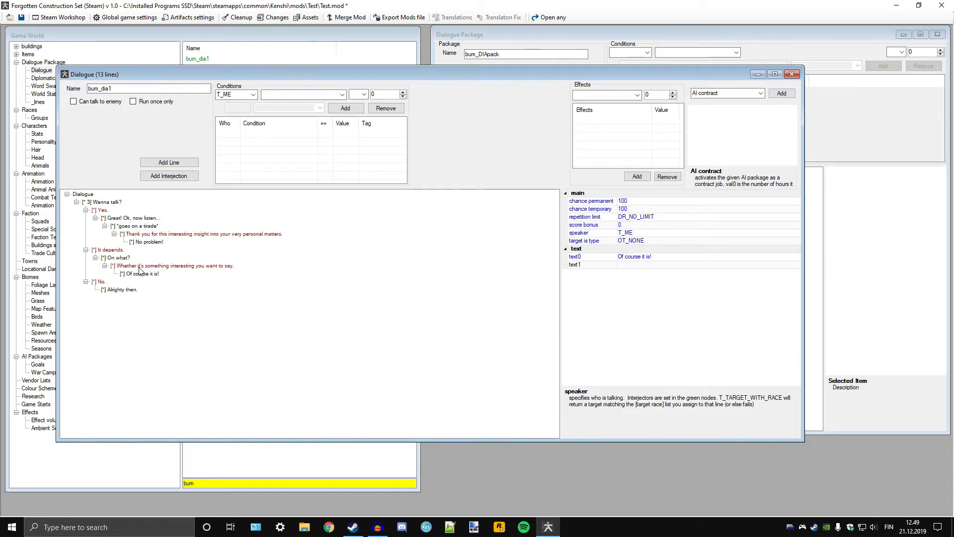
Step: Link the existing "*goes on a tirade*" line as a child of "Of course it is!"
click(139, 274)
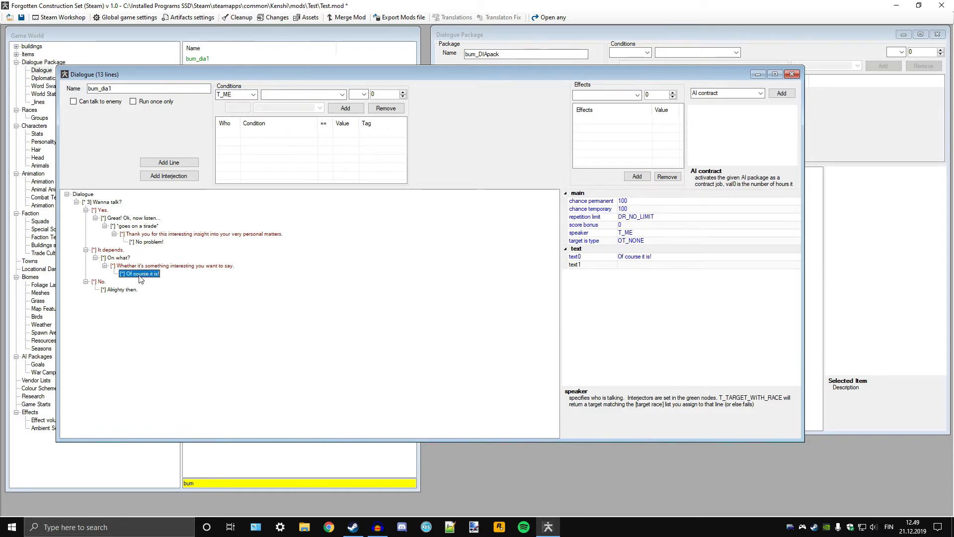
click(126, 227)
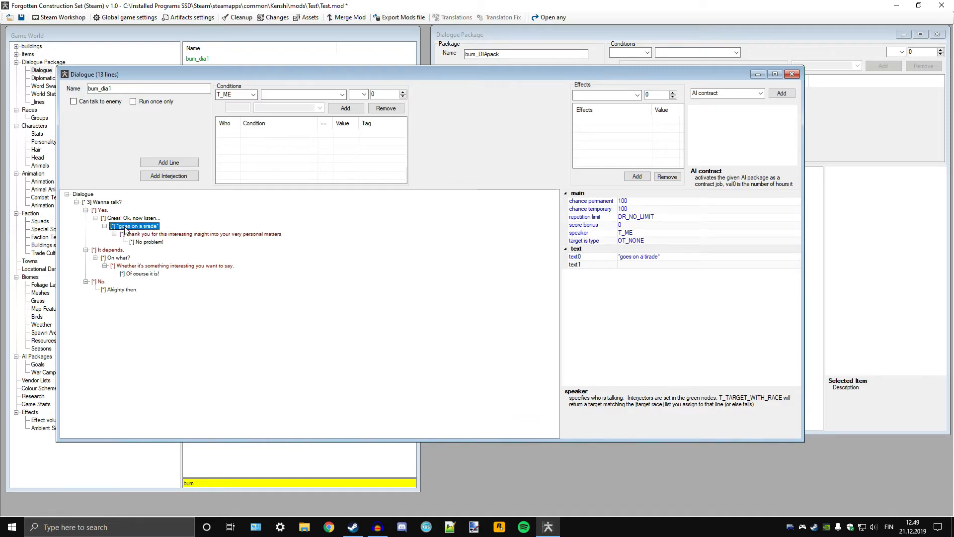
drag(124, 230, 147, 277)
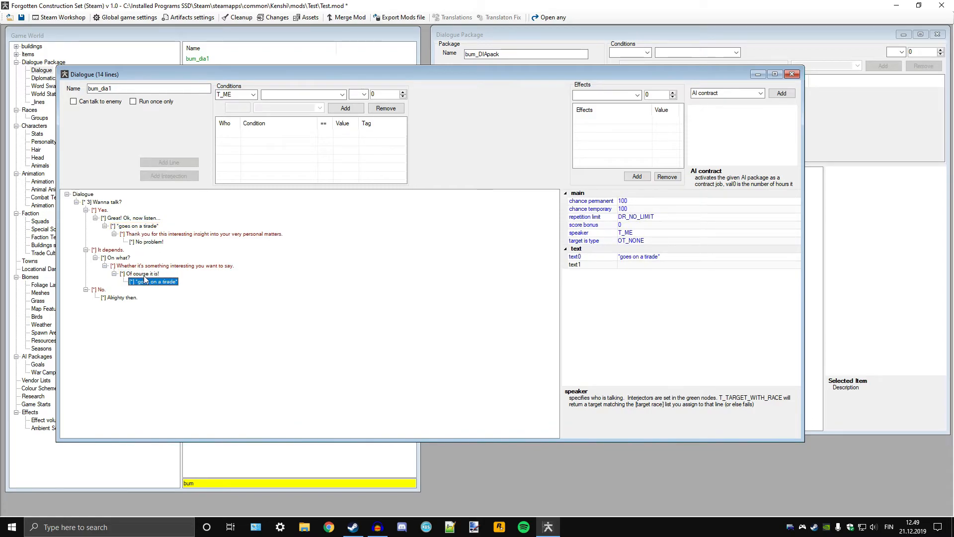
click(145, 276)
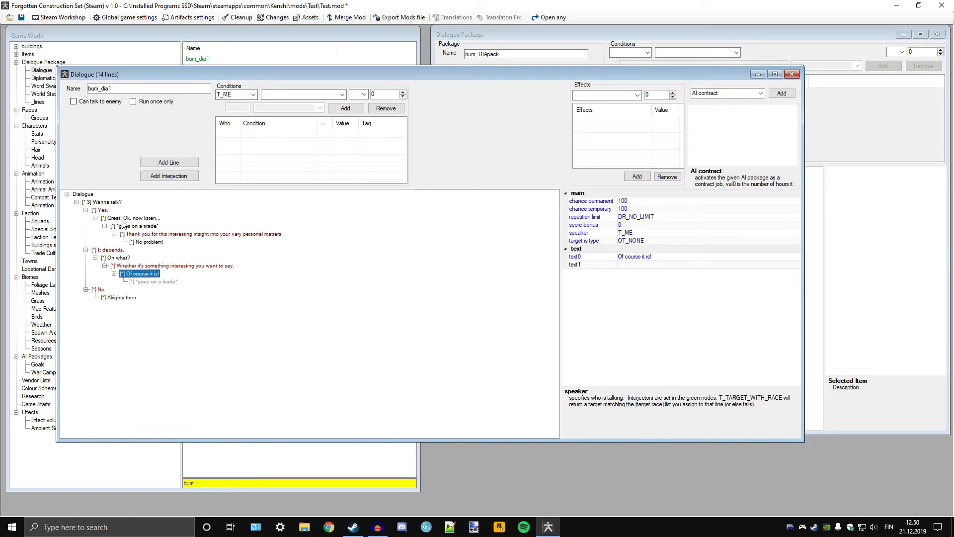
click(144, 243)
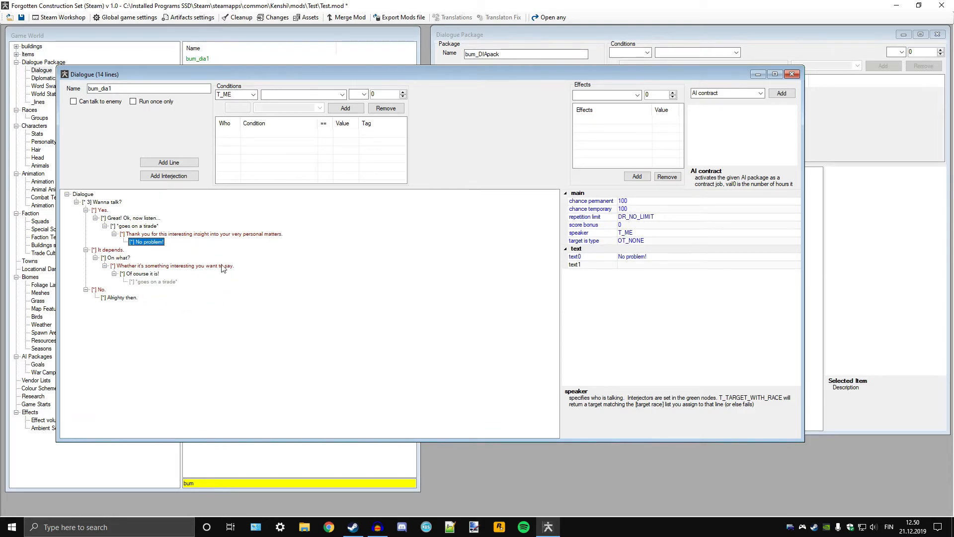
click(102, 202)
click(105, 210)
click(111, 202)
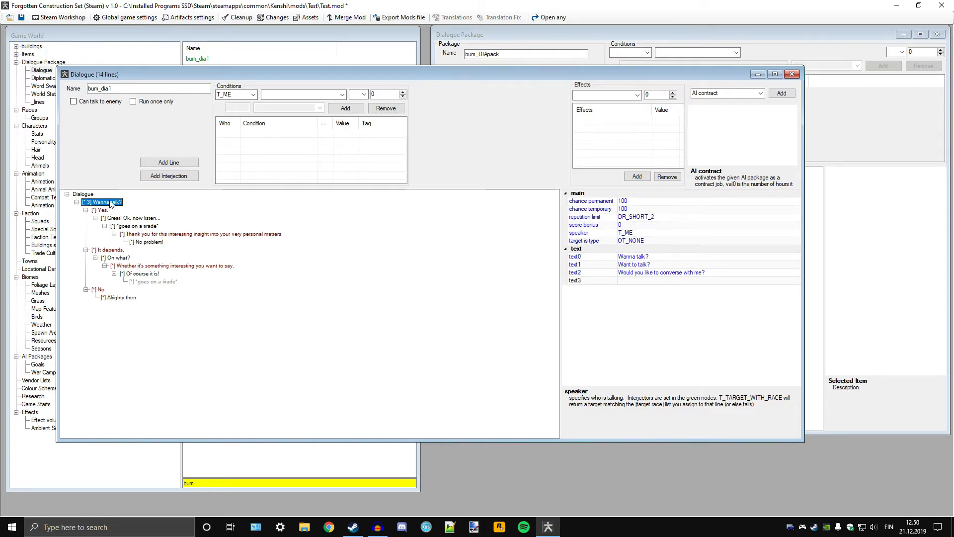
click(342, 94)
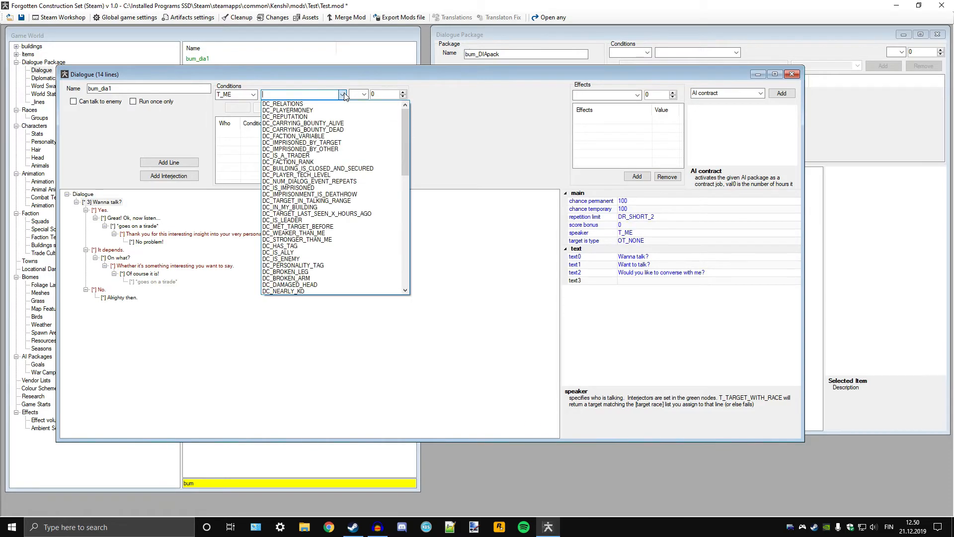
click(446, 112)
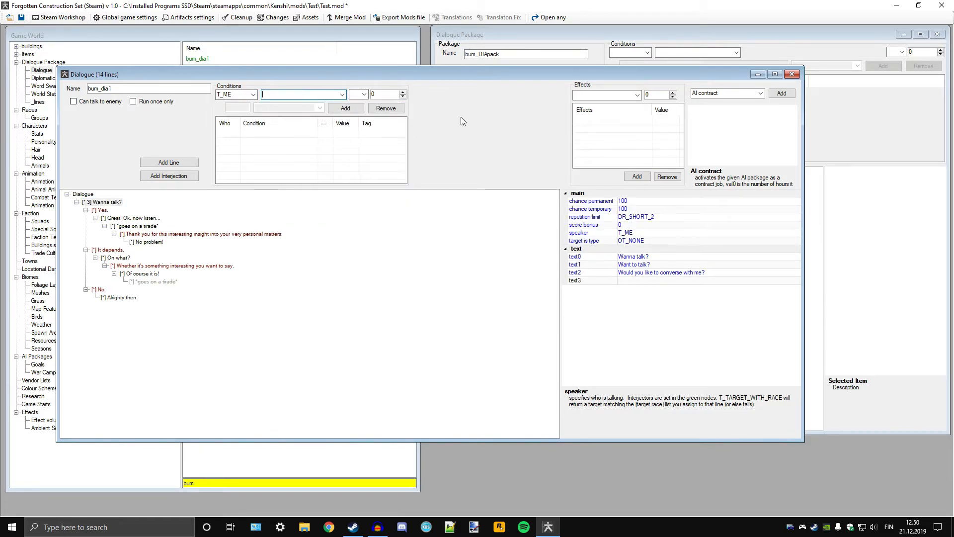
Step: Add a condition to the "Wanna talk?" line requiring DC_IS_INDOORS == 0 for T_ME
click(107, 203)
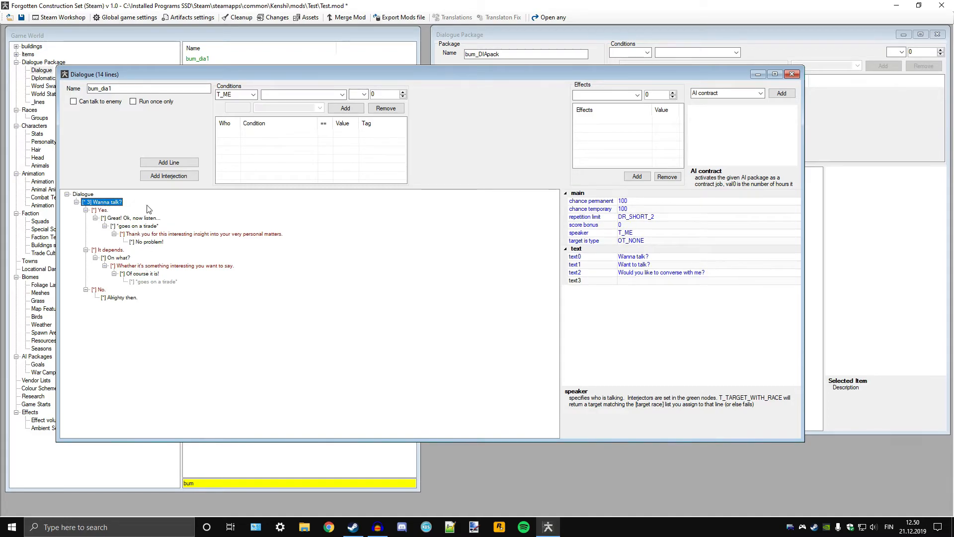
click(343, 94)
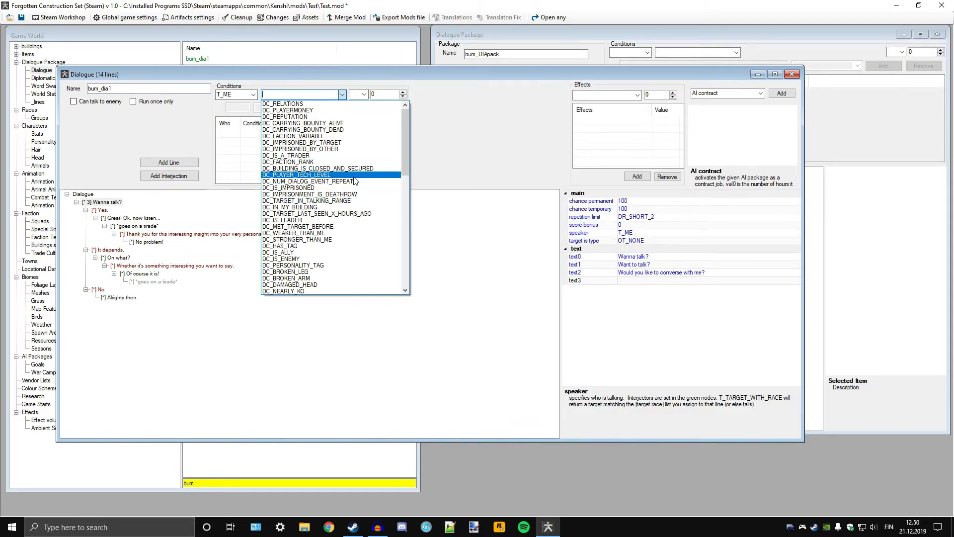
scroll(319, 180, down, 15)
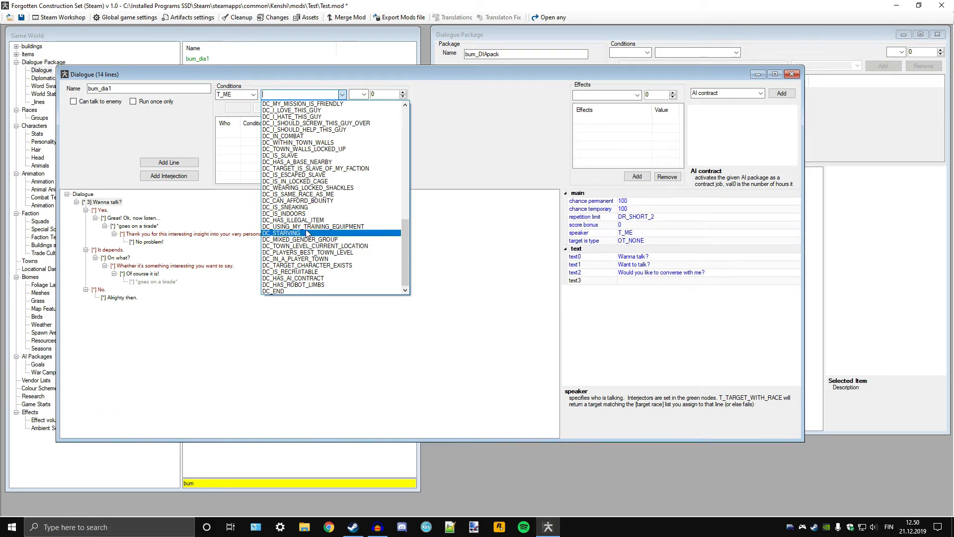
scroll(310, 226, up, 2)
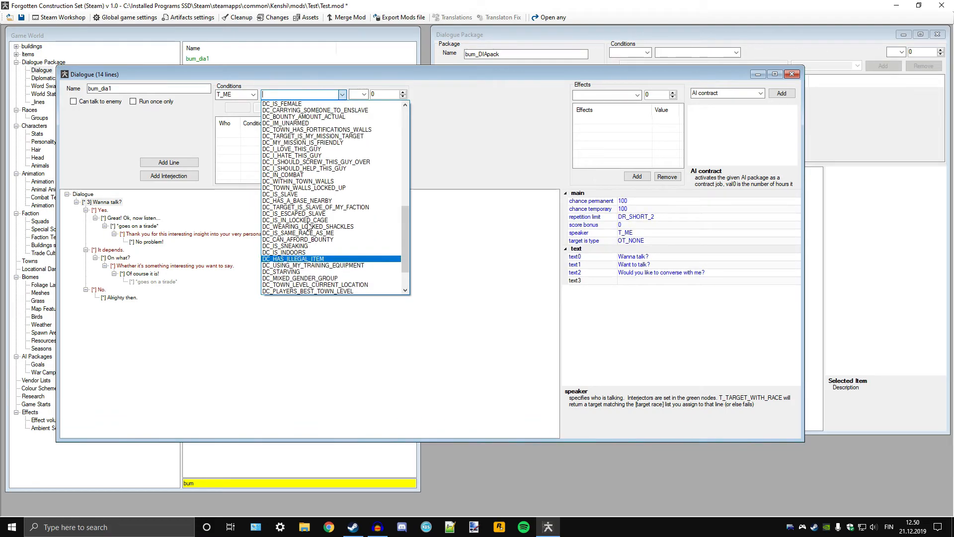
click(294, 253)
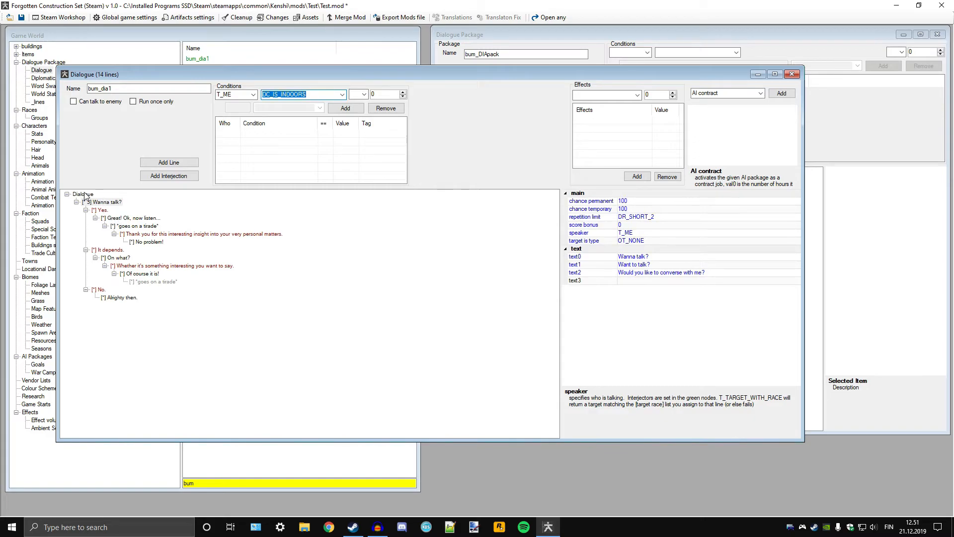
click(99, 202)
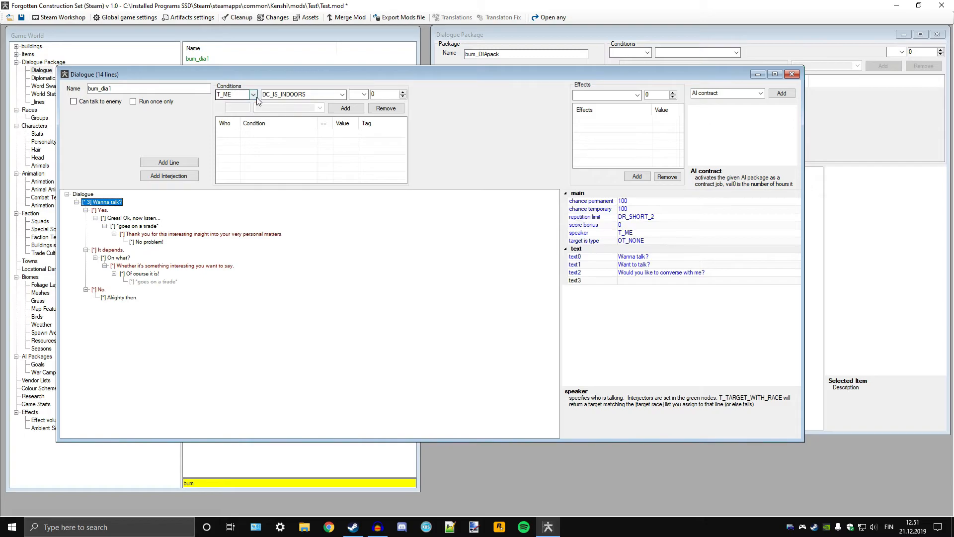
click(365, 95)
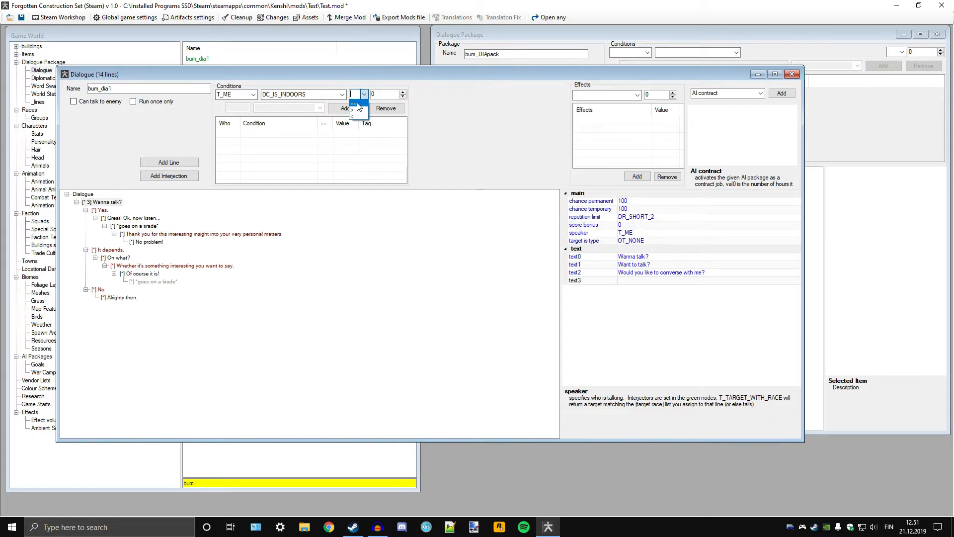
click(358, 103)
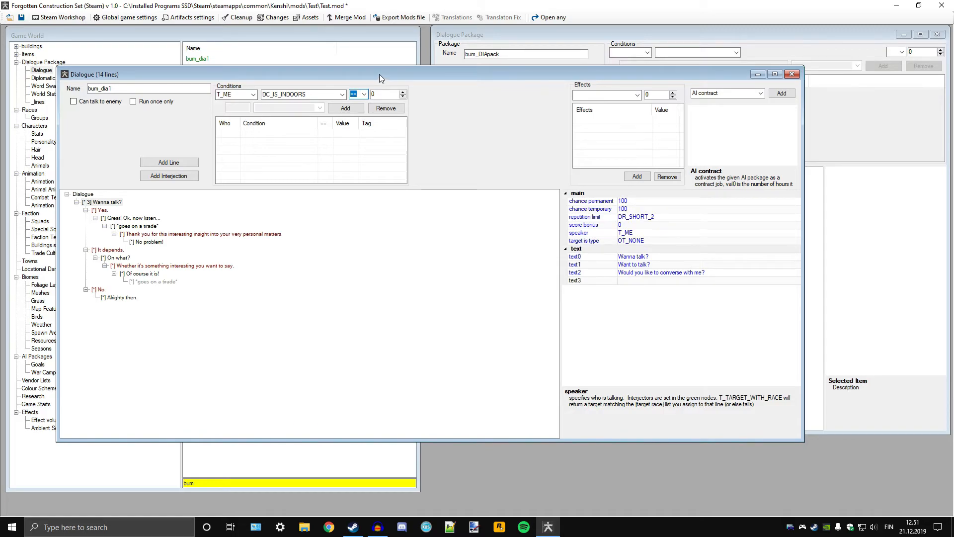
click(387, 94)
double_click(393, 95)
text(1)
click(350, 109)
text(0)
click(354, 111)
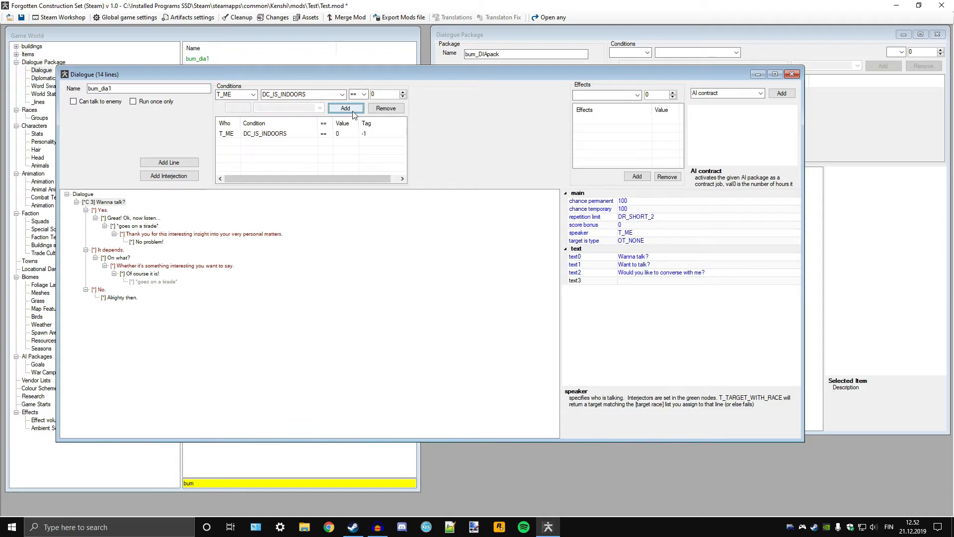
Step: Add a second condition to the "Wanna talk?" line requiring DC_IS_PLAYER == 1 for T_TARGET
click(109, 202)
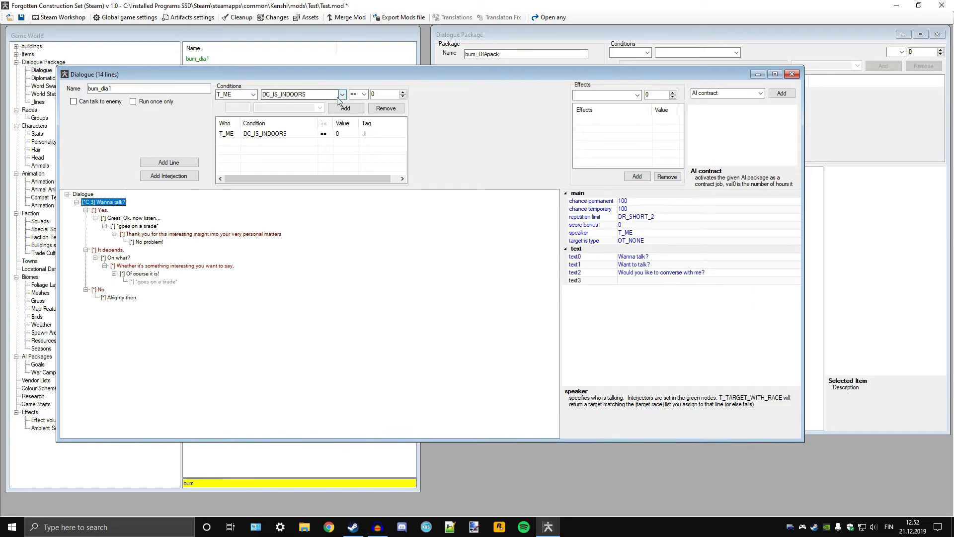
click(254, 94)
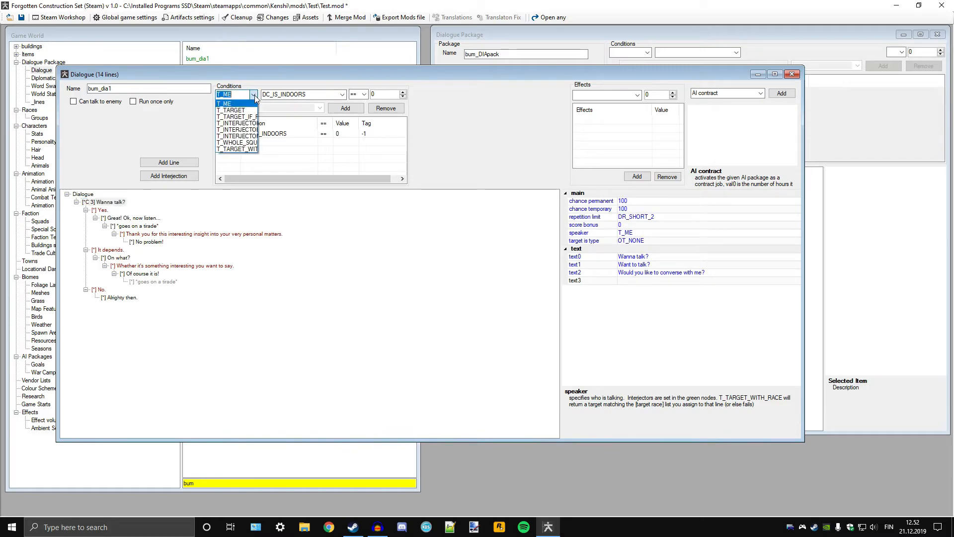
click(234, 117)
click(343, 94)
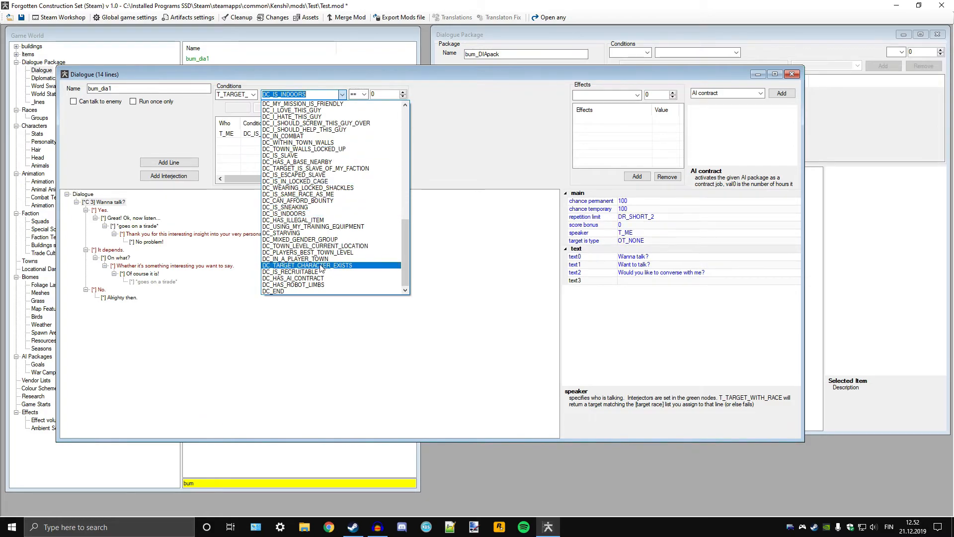
scroll(304, 259, up, 15)
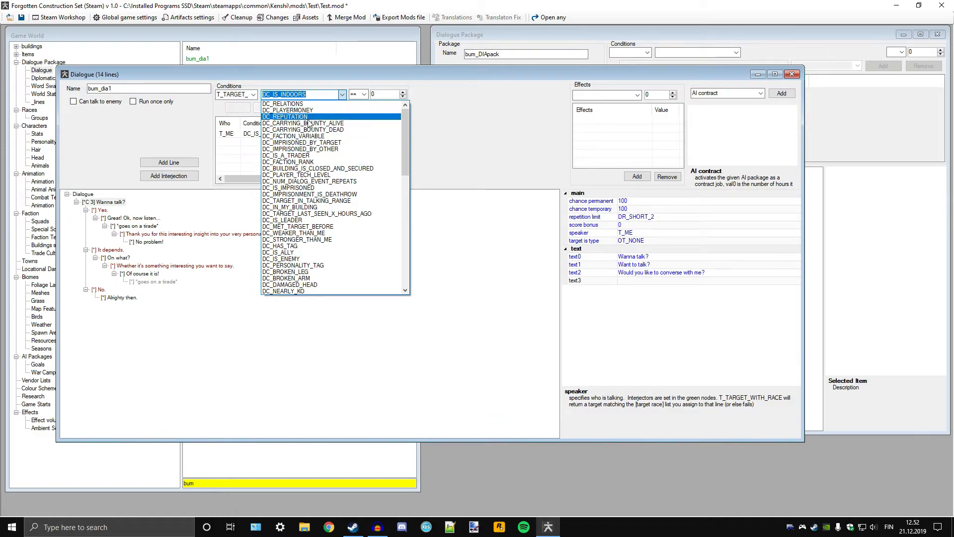
scroll(318, 189, down, 3)
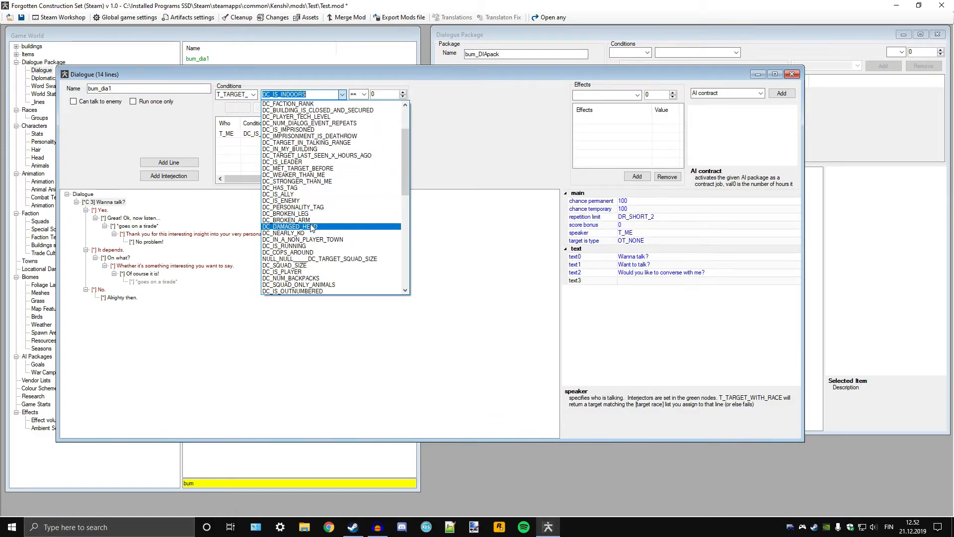
scroll(312, 199, down, 3)
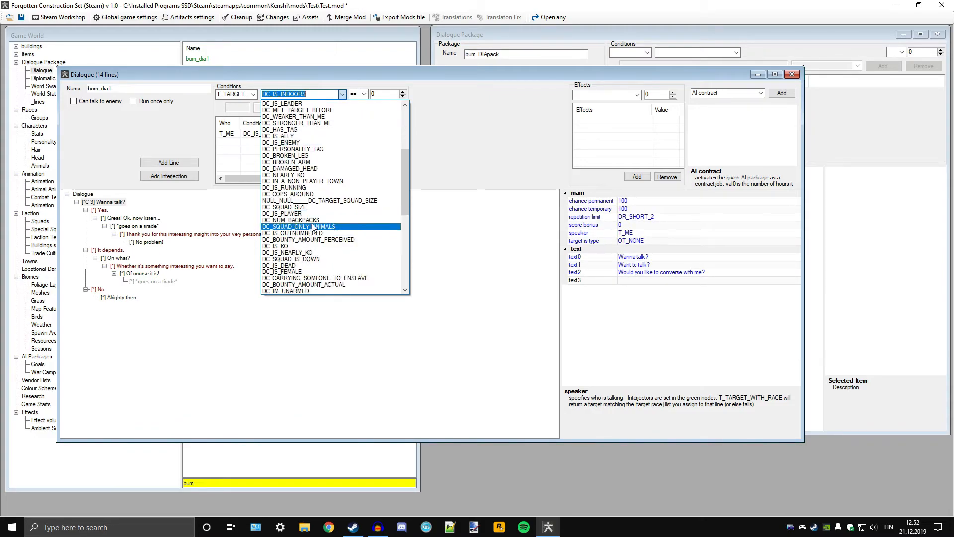
click(313, 214)
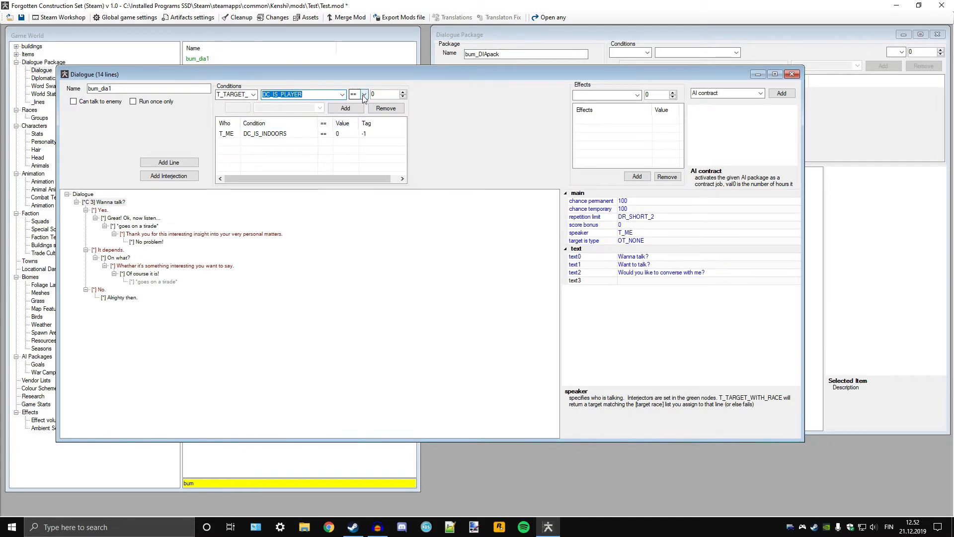
click(403, 92)
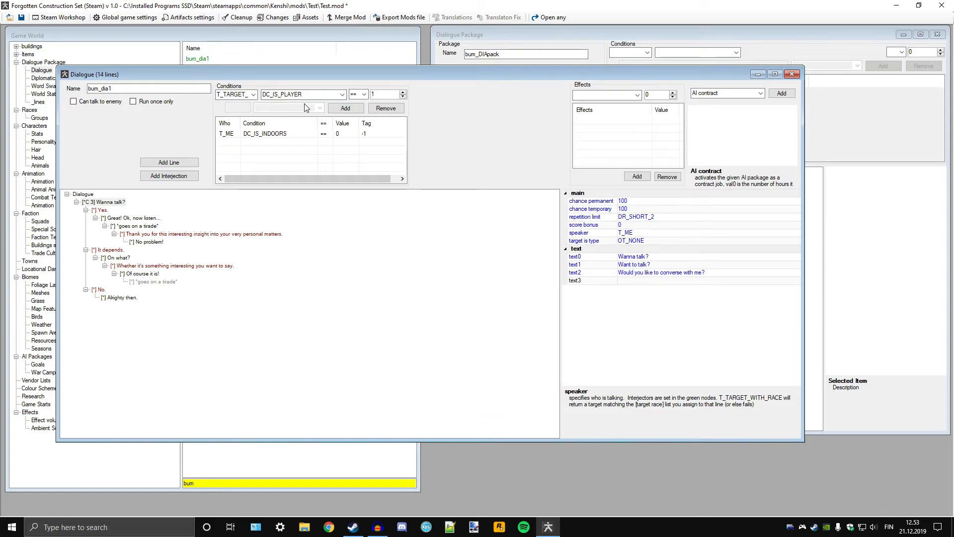
click(253, 95)
click(241, 110)
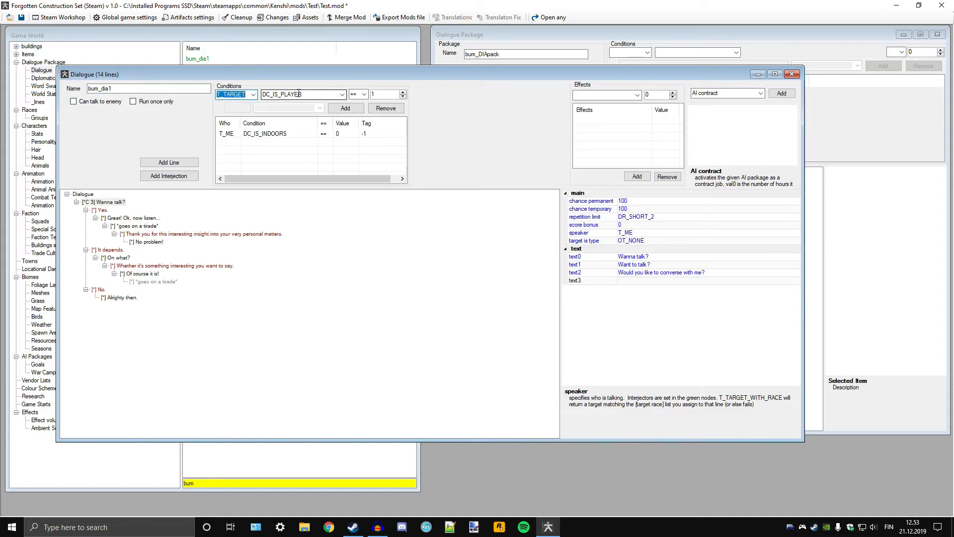
click(345, 108)
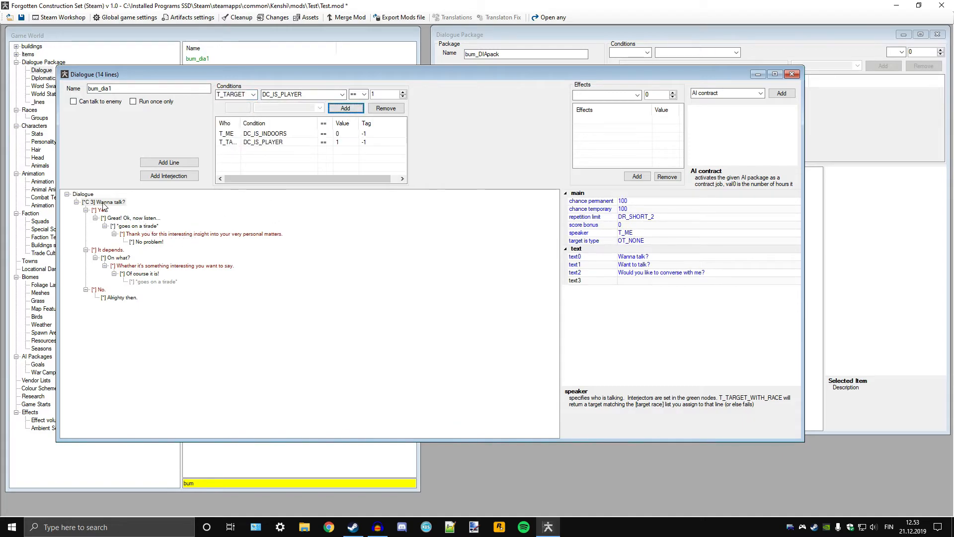
click(343, 95)
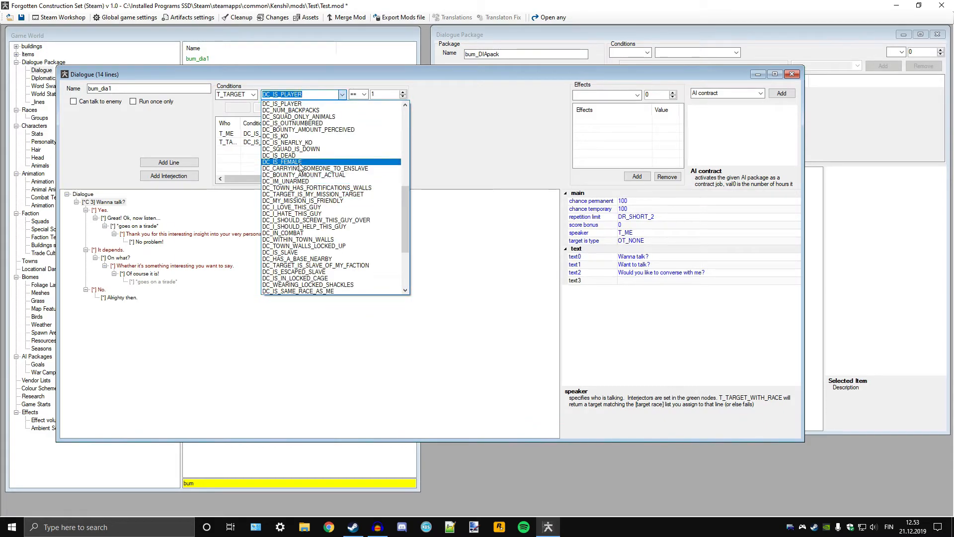
scroll(322, 164, down, 5)
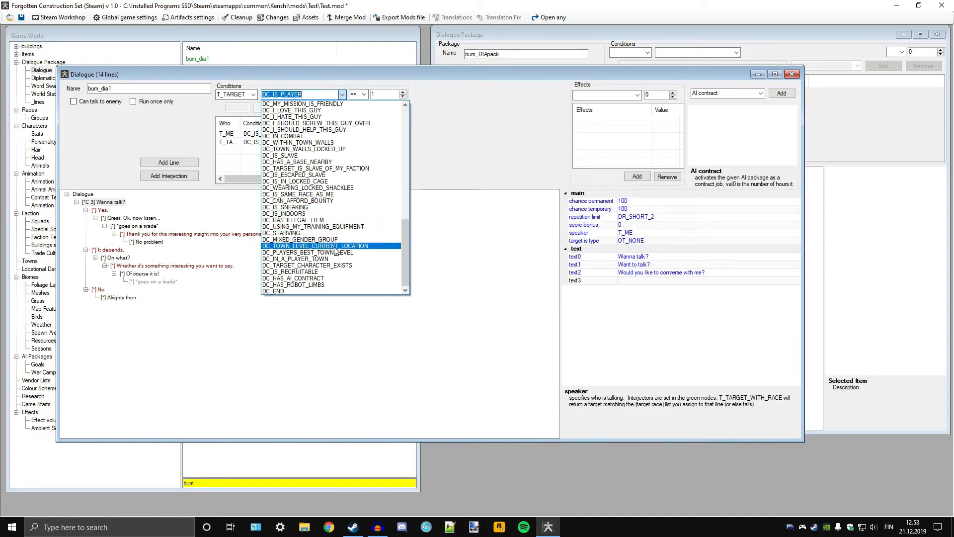
click(453, 173)
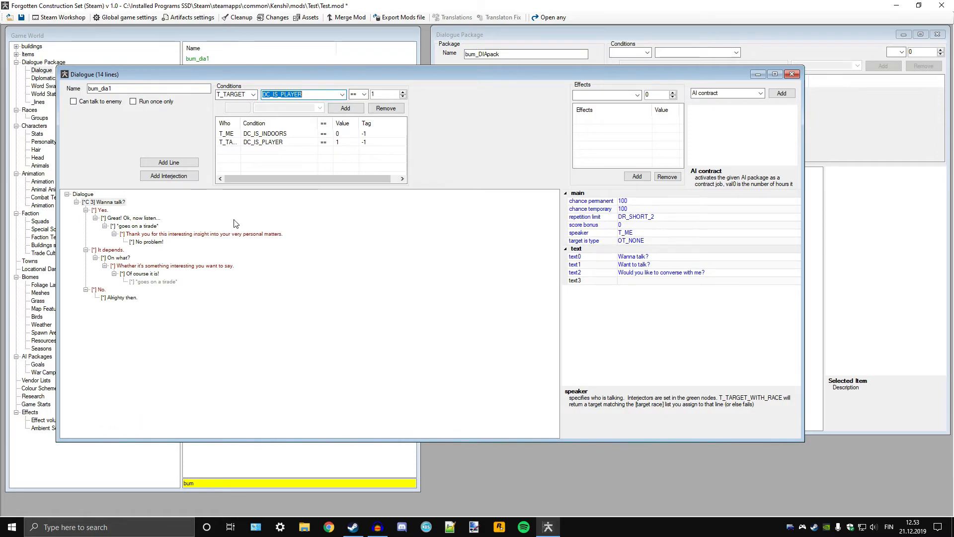
Step: Add a third condition to the "Wanna talk?" line requiring DC_IS_IN_LOCKED_CAGE == 0 for T_ME
click(339, 95)
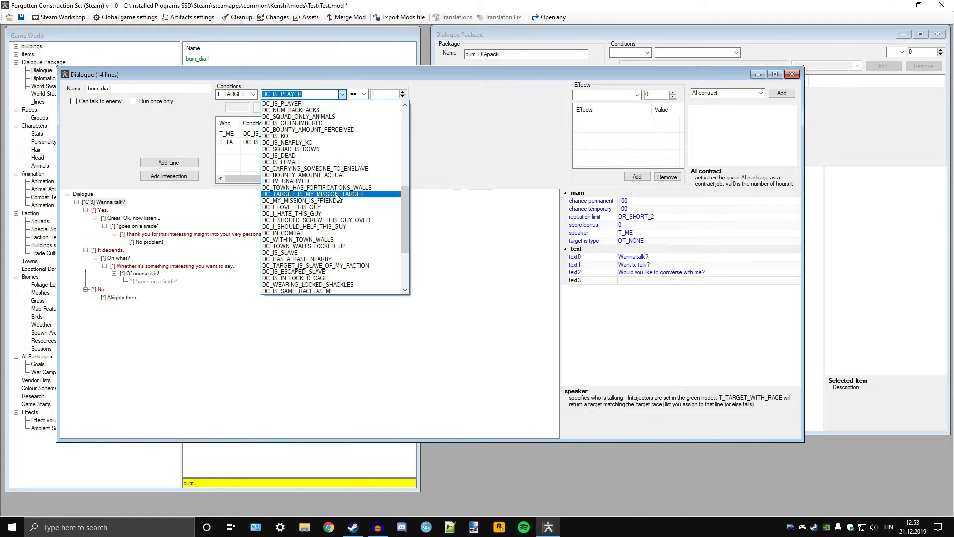
scroll(338, 196, down, 5)
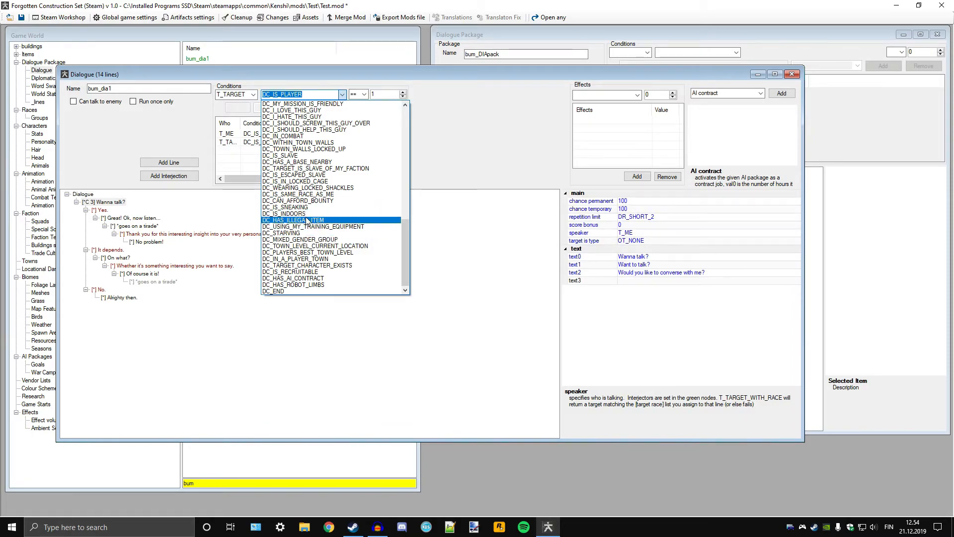
scroll(307, 220, up, 1)
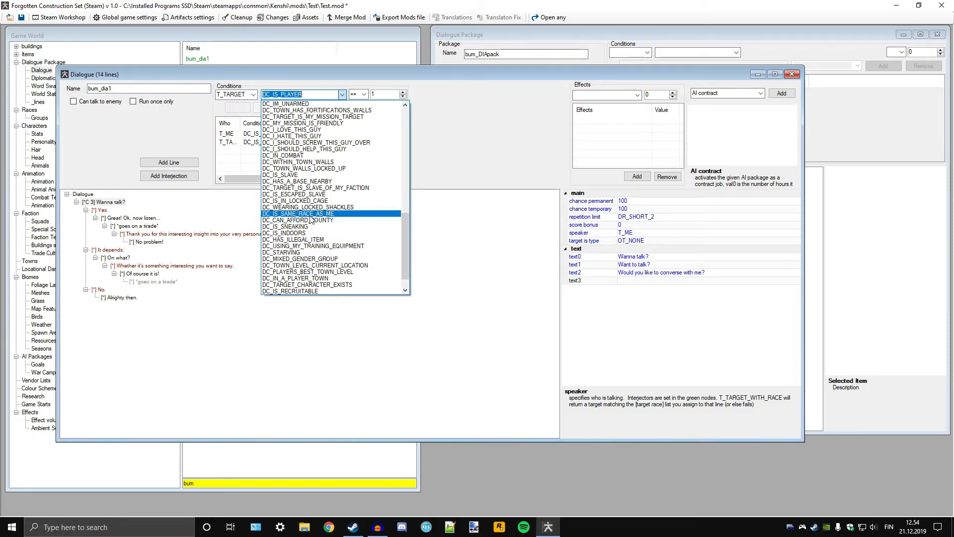
scroll(311, 223, up, 1)
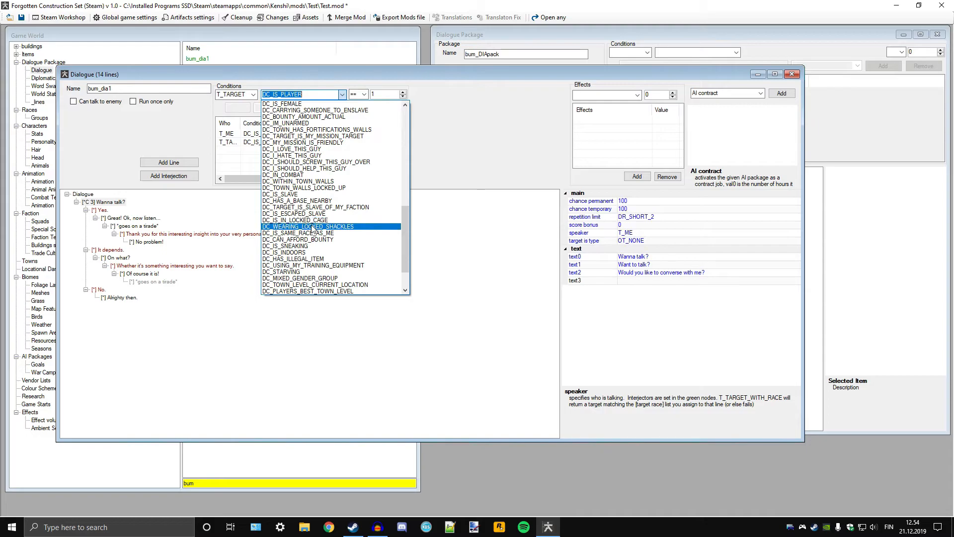
click(253, 99)
click(253, 97)
click(240, 104)
click(343, 96)
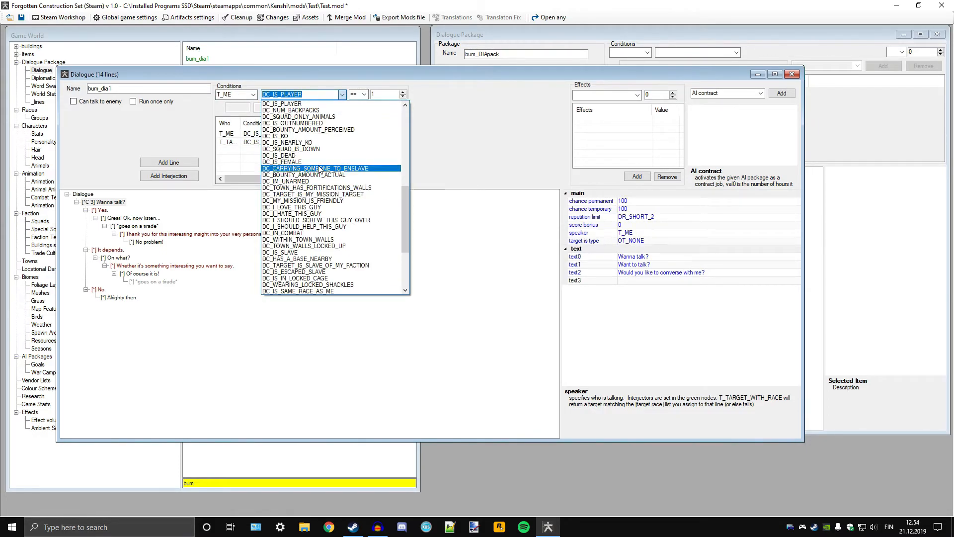
scroll(321, 209, down, 2)
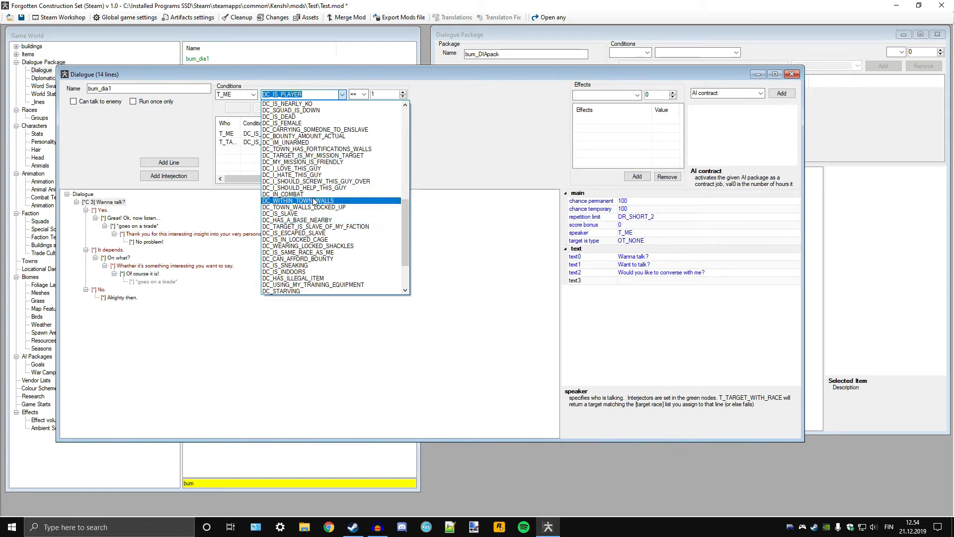
scroll(318, 229, down, 3)
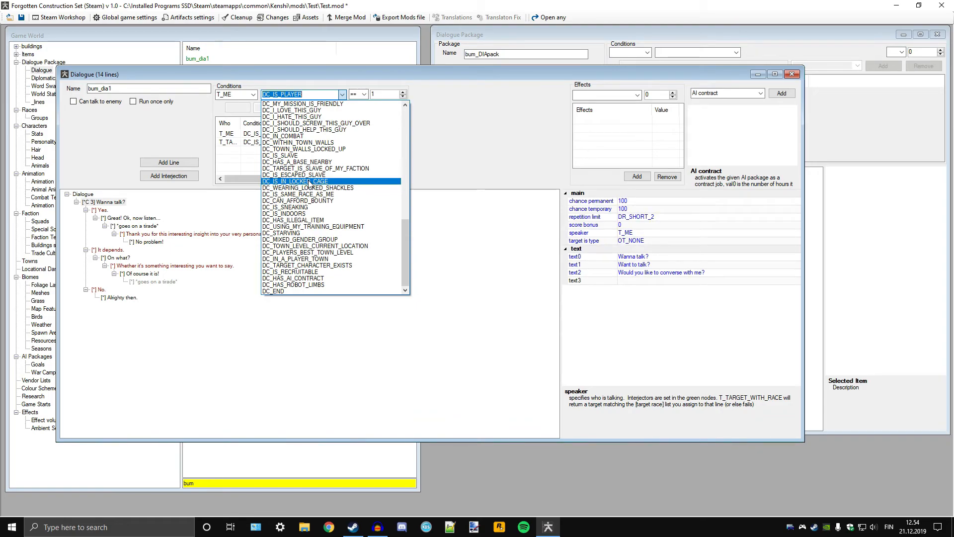
click(308, 182)
click(403, 96)
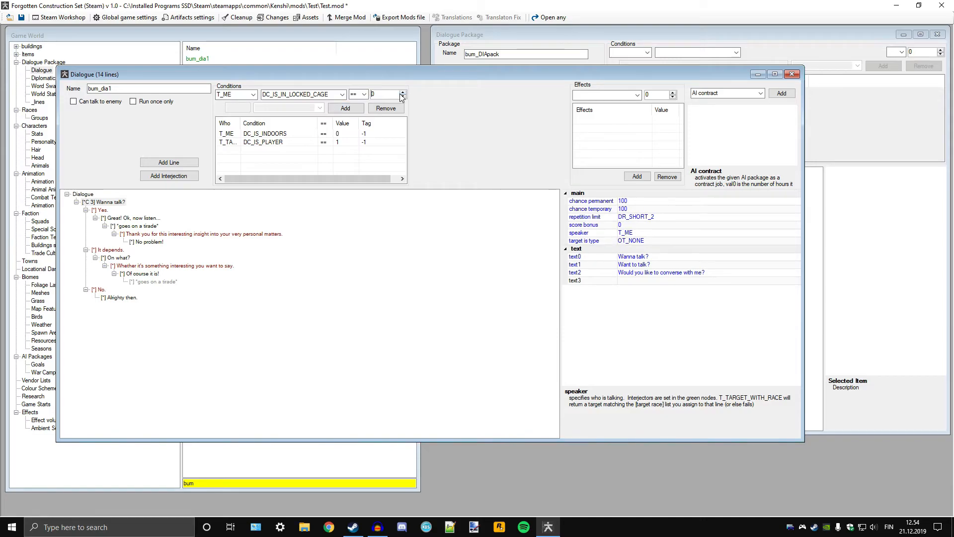
click(356, 109)
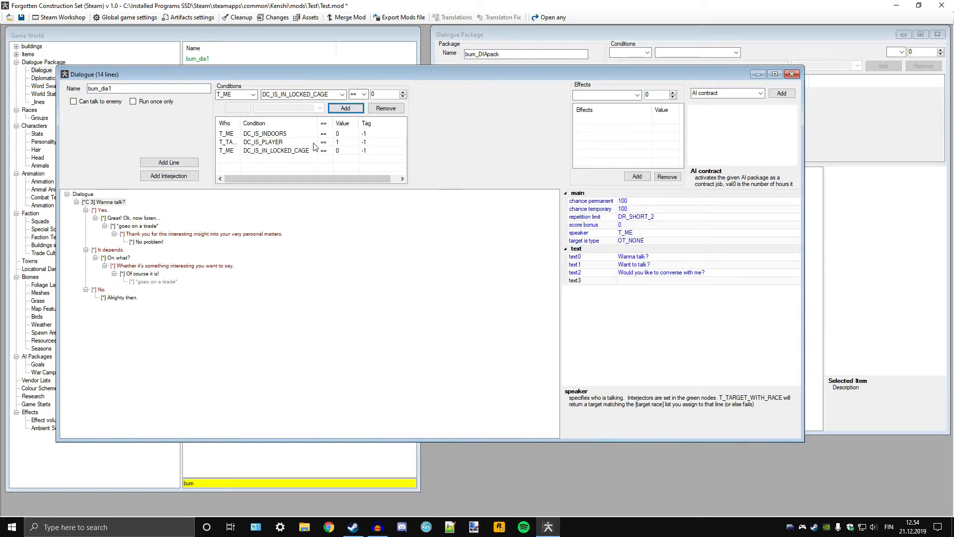
Step: Look through the full range of condition types available for the "Wanna talk?" line
click(342, 94)
scroll(333, 218, up, 10)
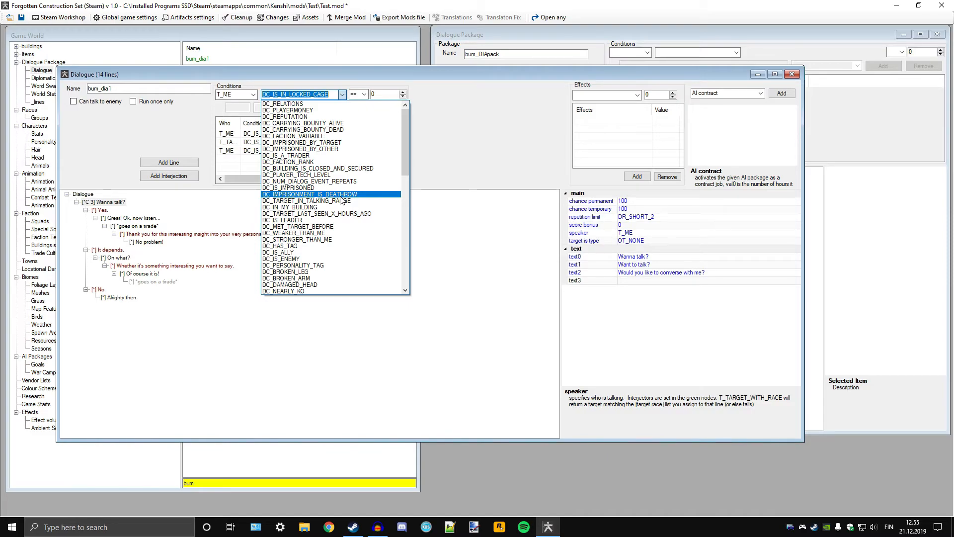
scroll(341, 200, down, 15)
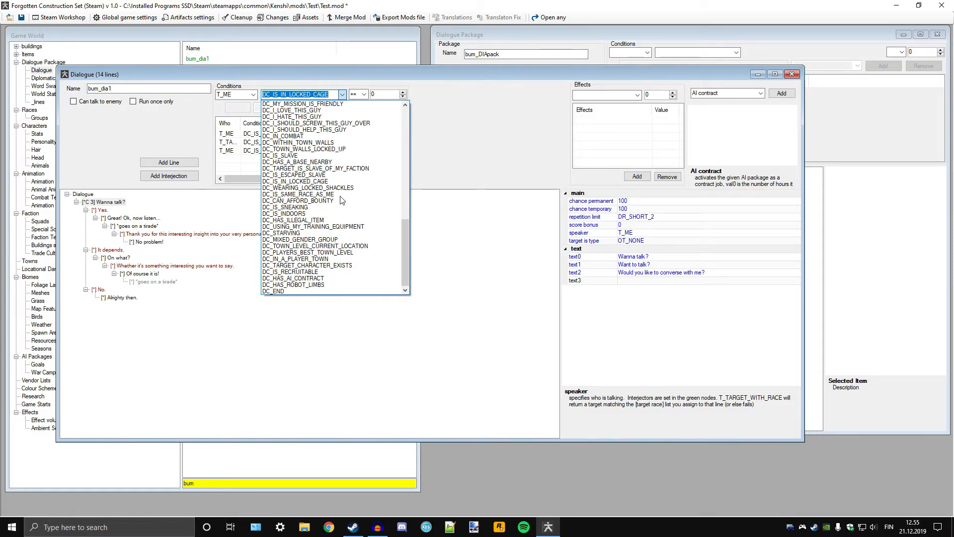
scroll(341, 200, up, 7)
scroll(341, 200, down, 7)
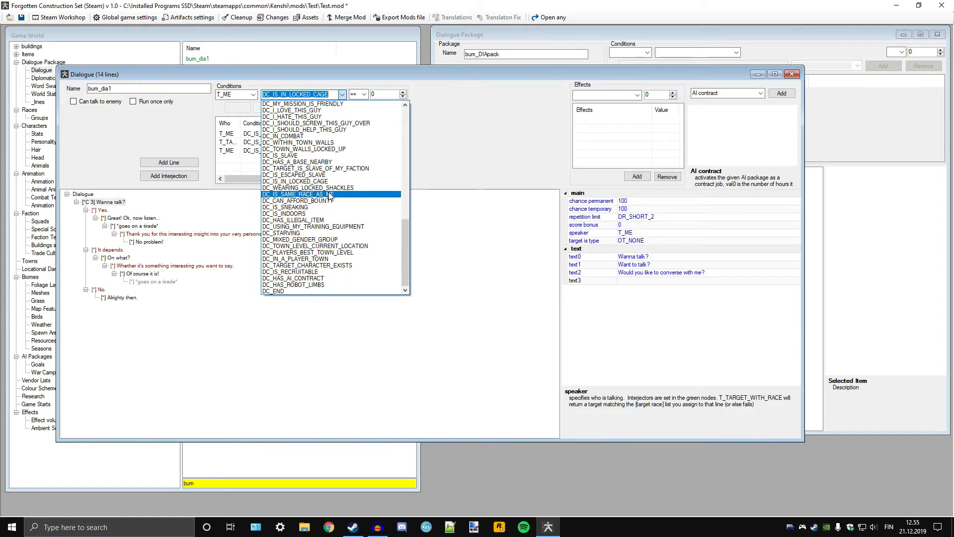
scroll(326, 214, up, 6)
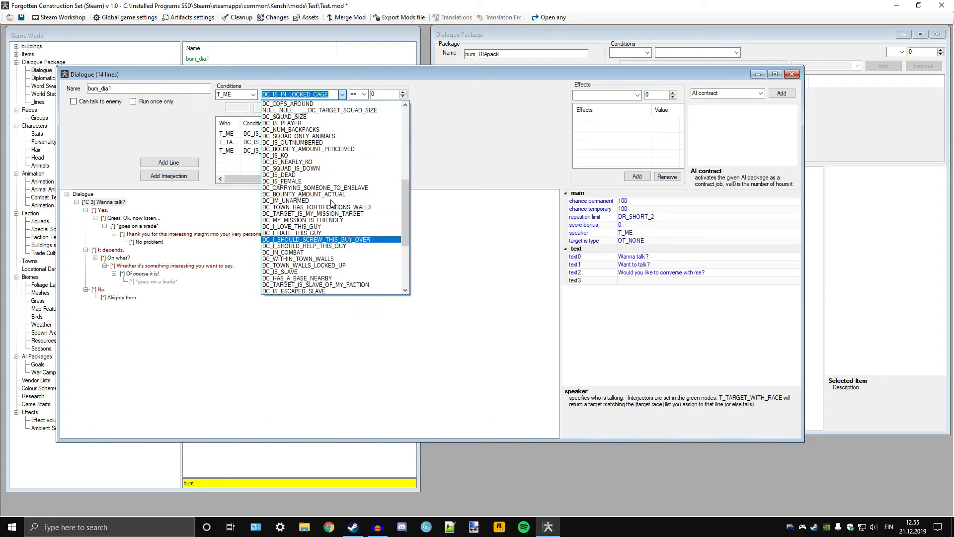
click(186, 130)
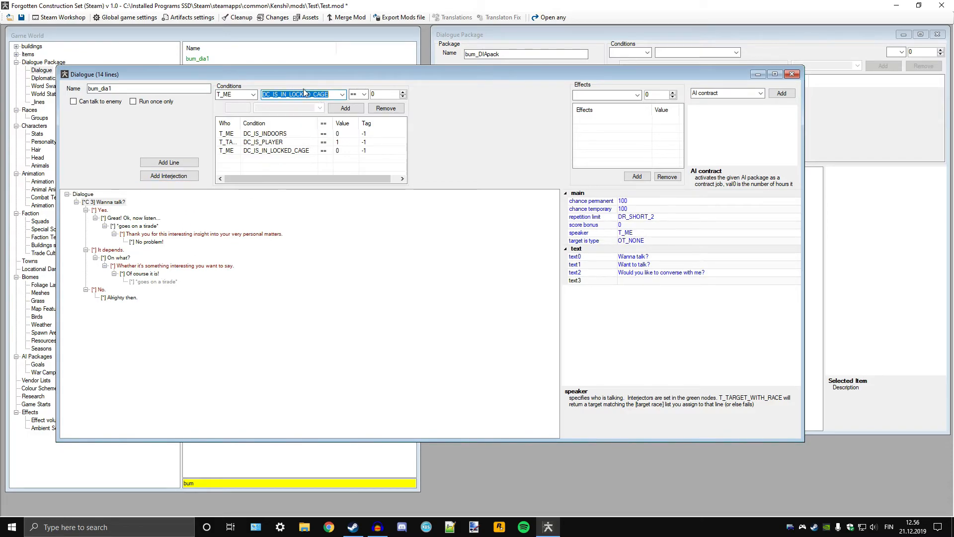
Step: Prepare an example condition checking DC_IS_FEMALE == 0 for T_TARGET
click(343, 95)
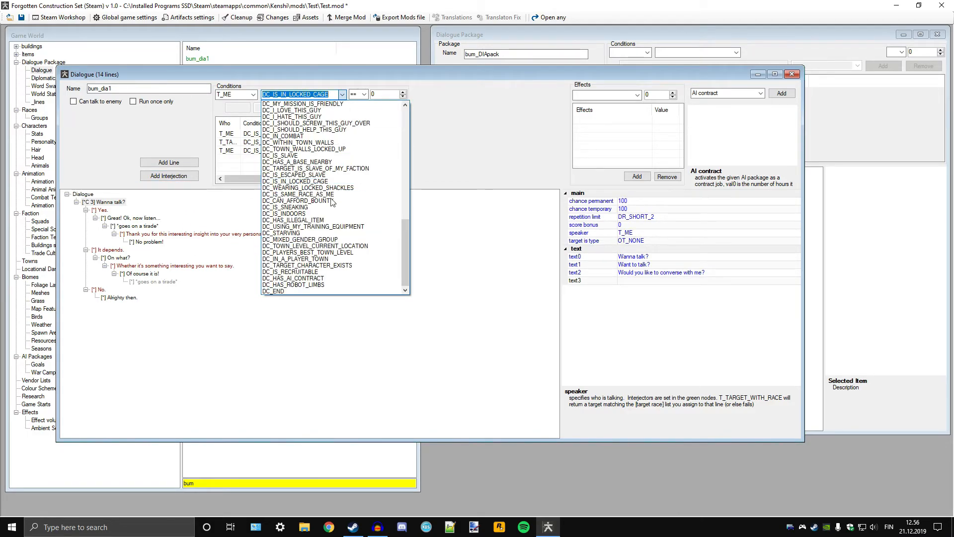
scroll(332, 217, up, 9)
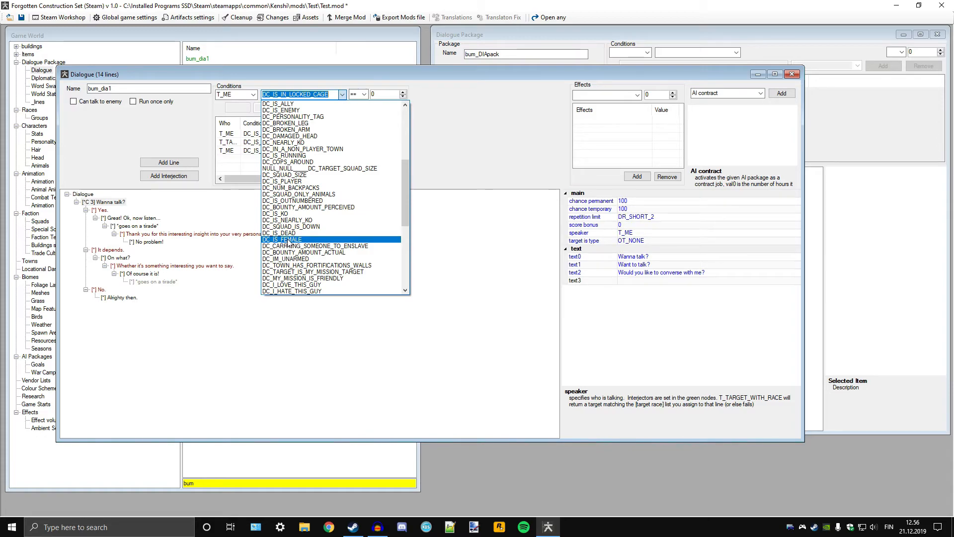
click(288, 240)
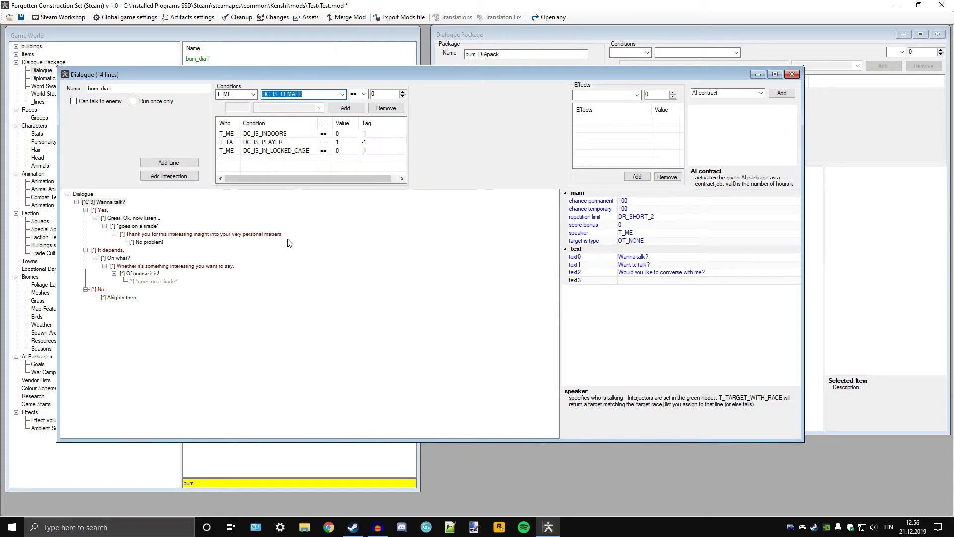
click(253, 95)
click(243, 110)
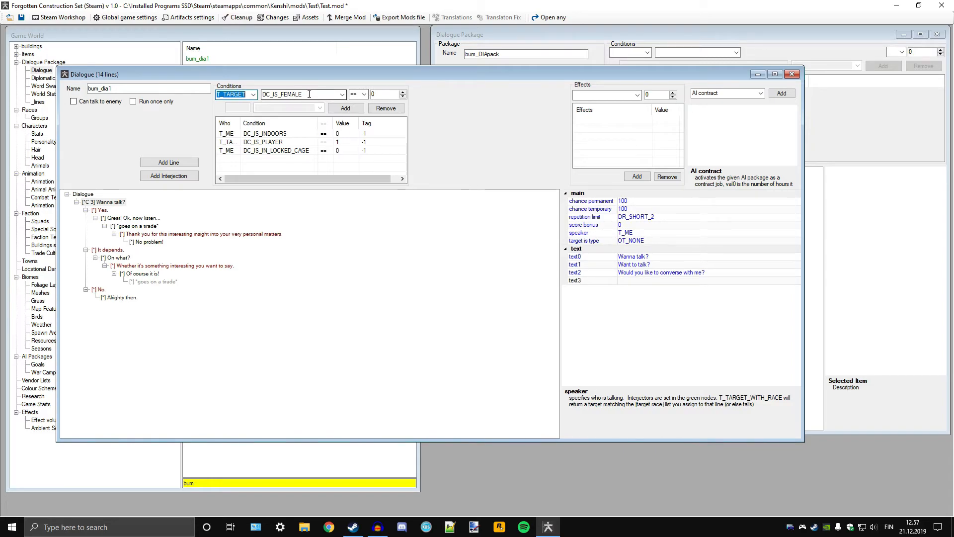
click(406, 92)
click(403, 96)
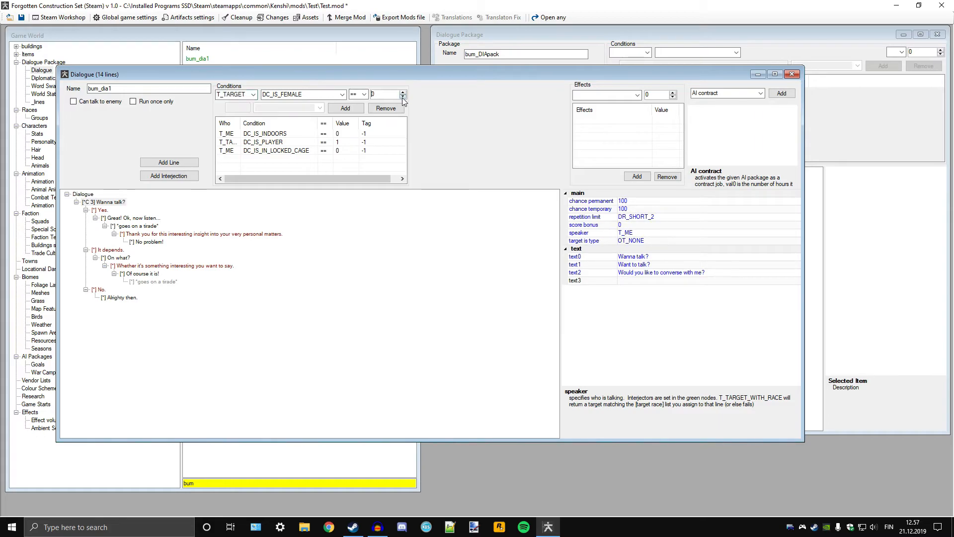
Step: Change the example condition to DC_PLAYERMONEY > 1999 for T_TARGET
click(365, 95)
click(361, 114)
click(341, 94)
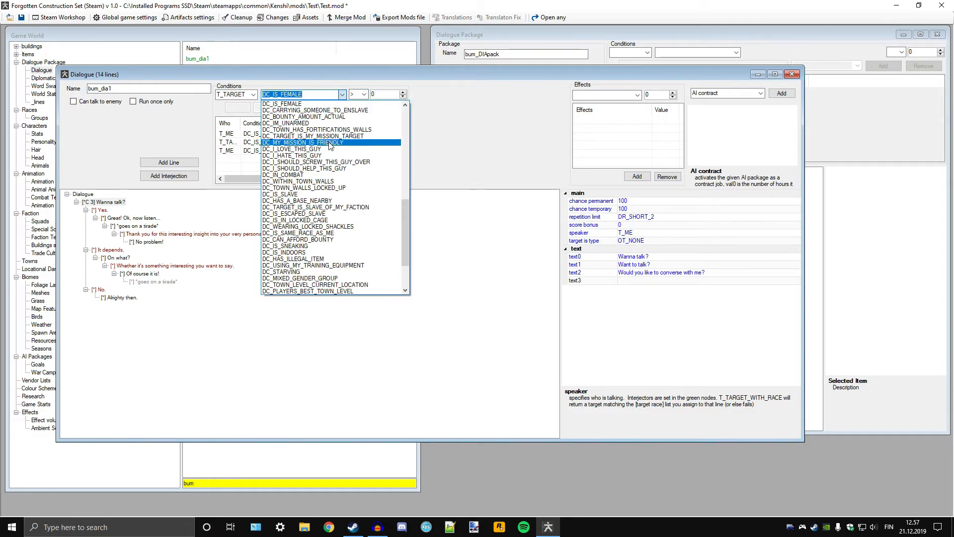
scroll(330, 144, up, 12)
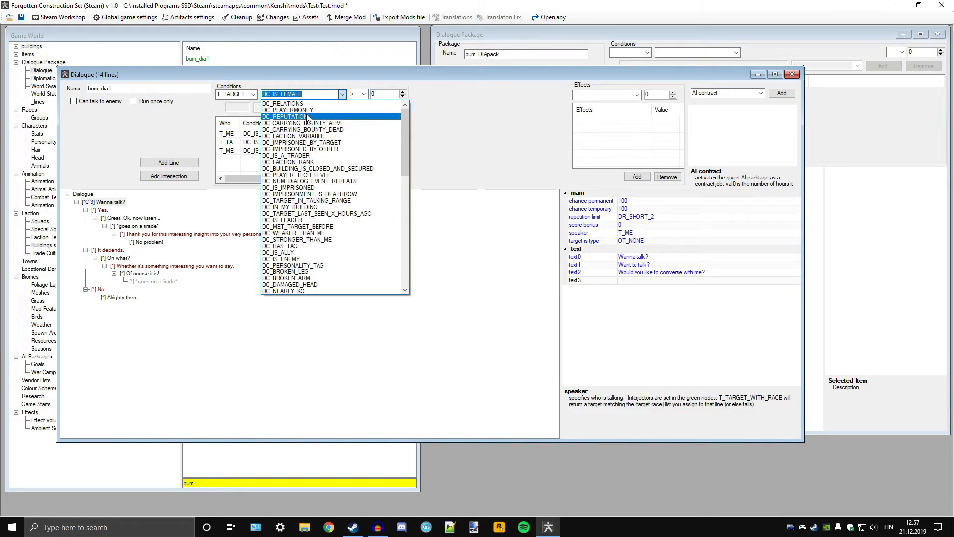
click(307, 110)
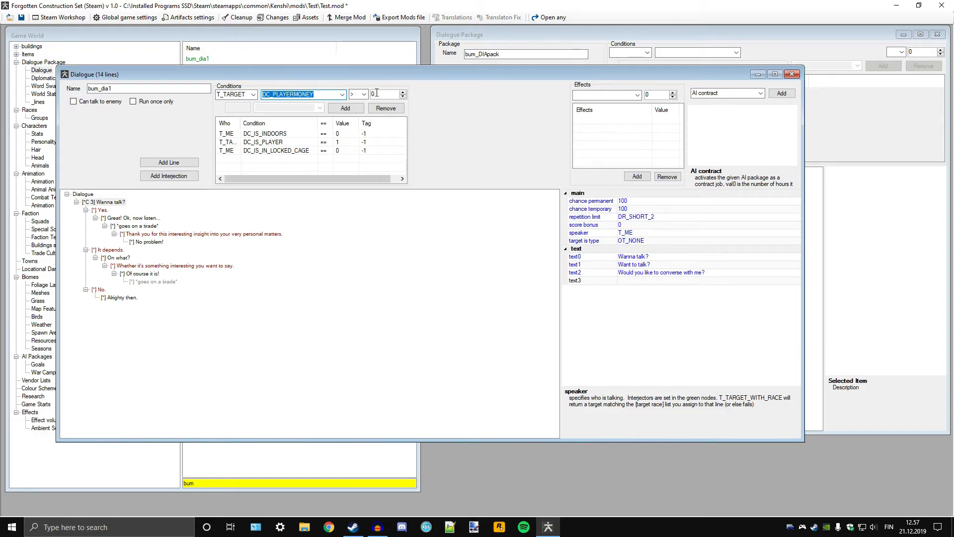
key(Tab)
key(Tab)
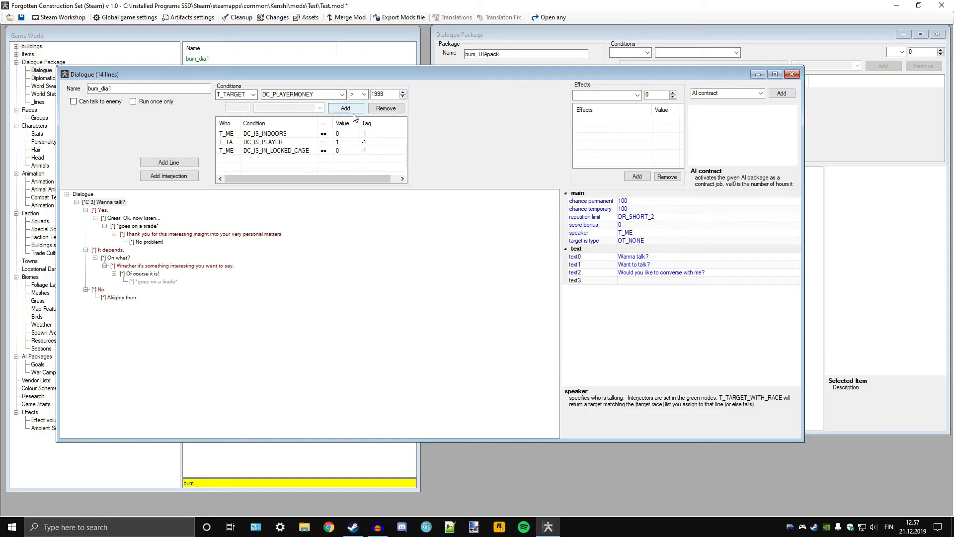
click(253, 94)
click(254, 94)
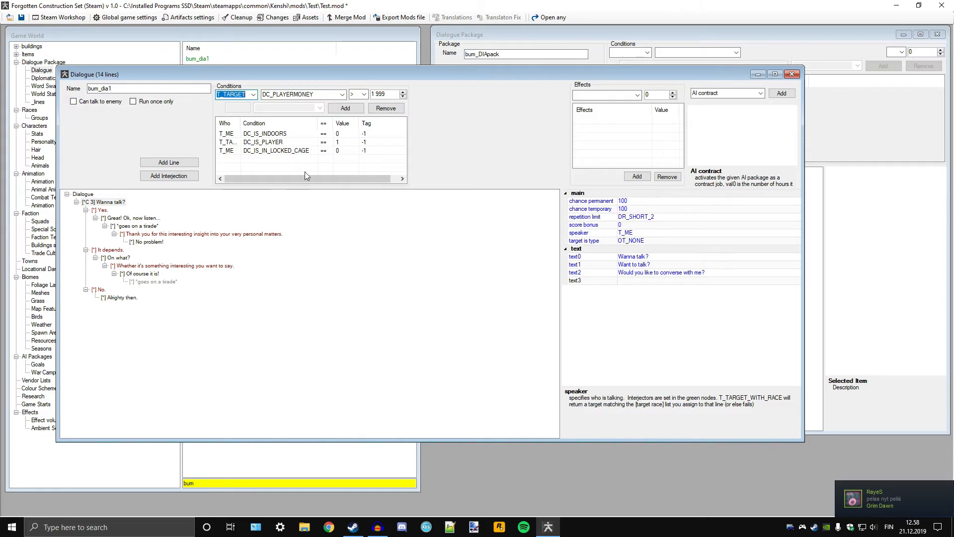
Step: Change the example condition to DC_RELATIONS < 0 for T_TARGET
click(365, 95)
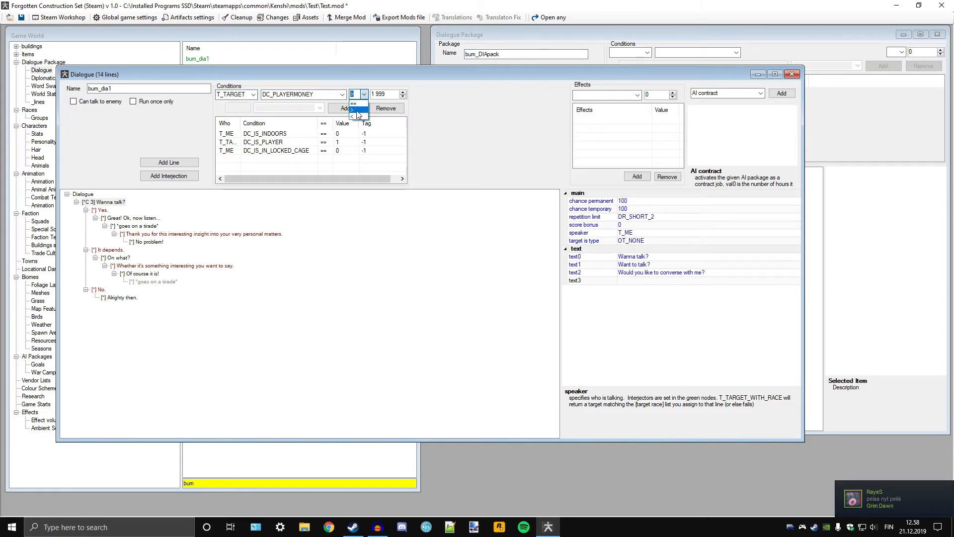
click(357, 116)
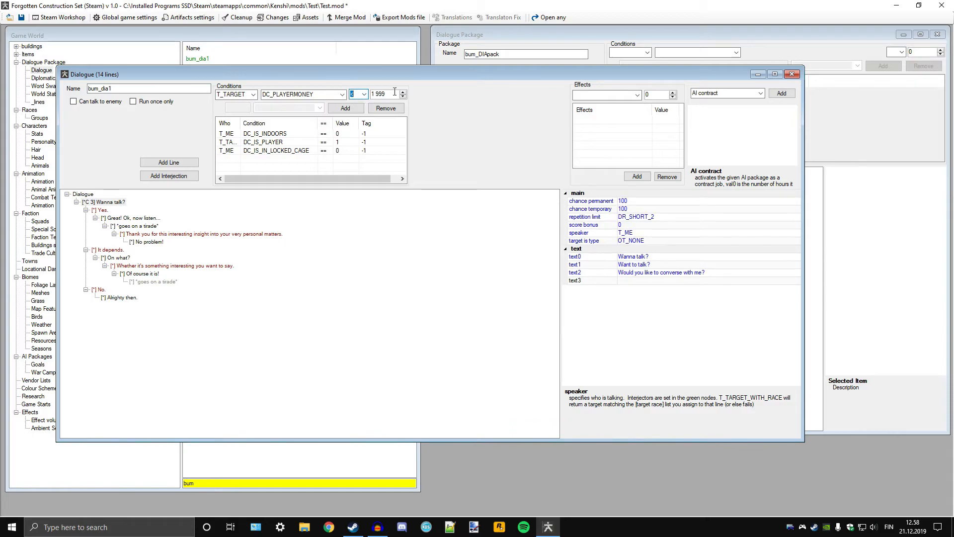
drag(390, 95, 365, 95)
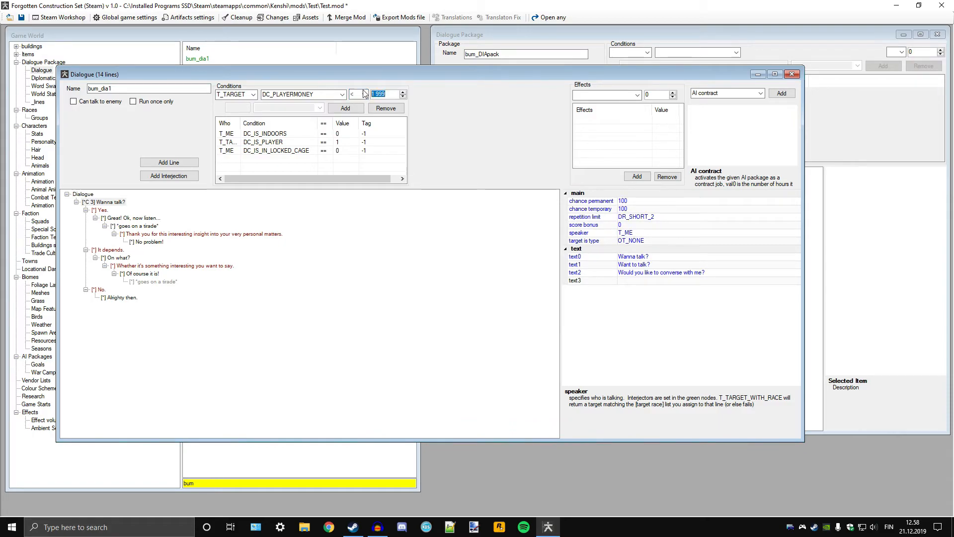
text(0)
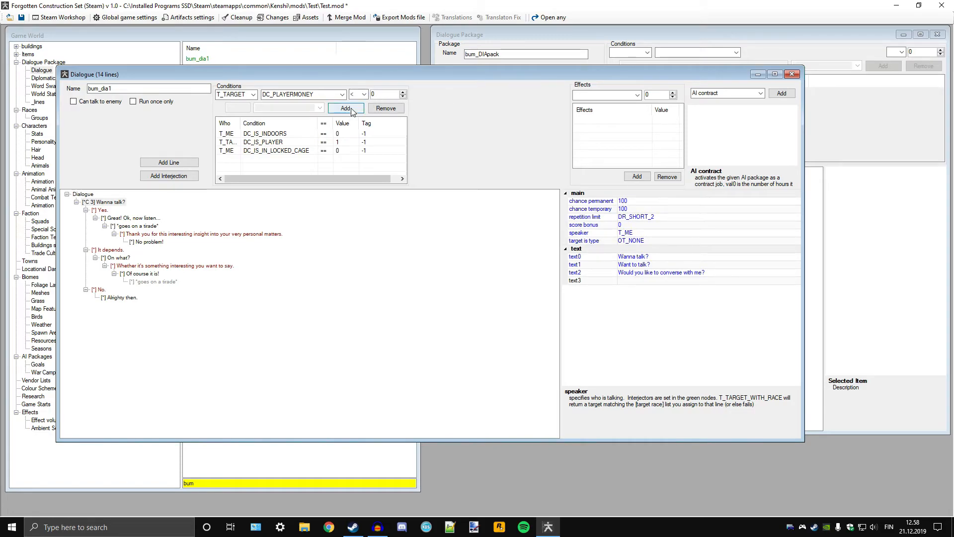
click(315, 94)
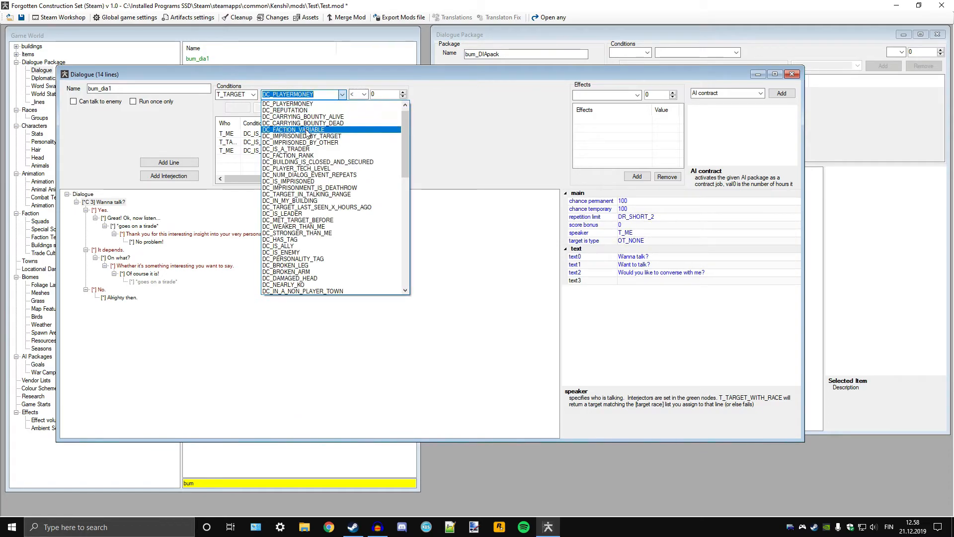
scroll(304, 117, up, 1)
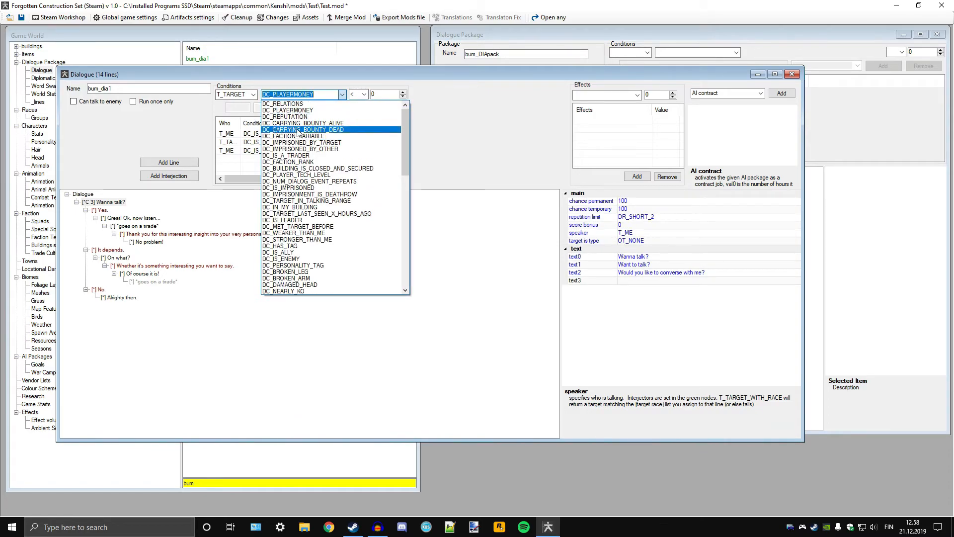
click(300, 103)
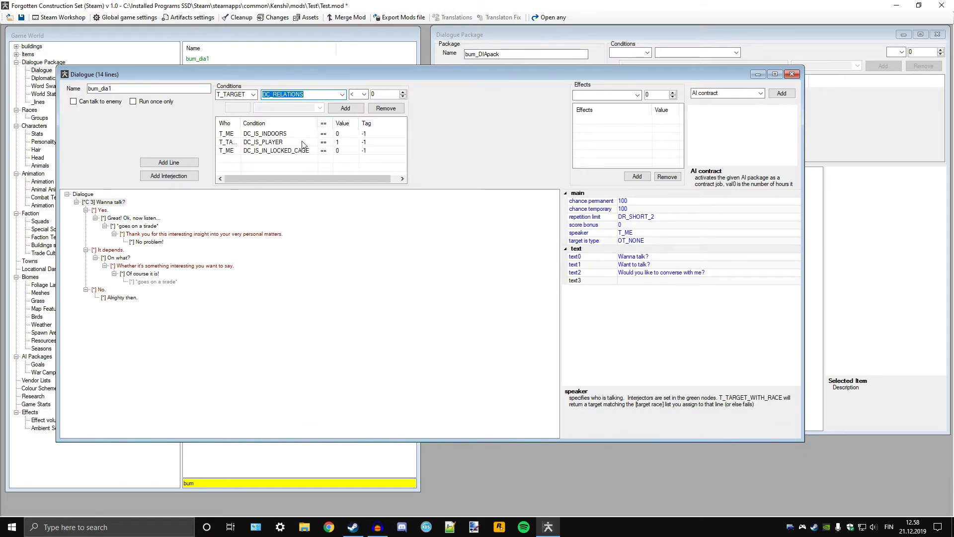
Step: Widen the Who column of the conditions list and select the "No problem!" line in the dialogue tree
mouse_move(241, 123)
mouse_down()
mouse_move(296, 121)
mouse_move(259, 122)
mouse_up()
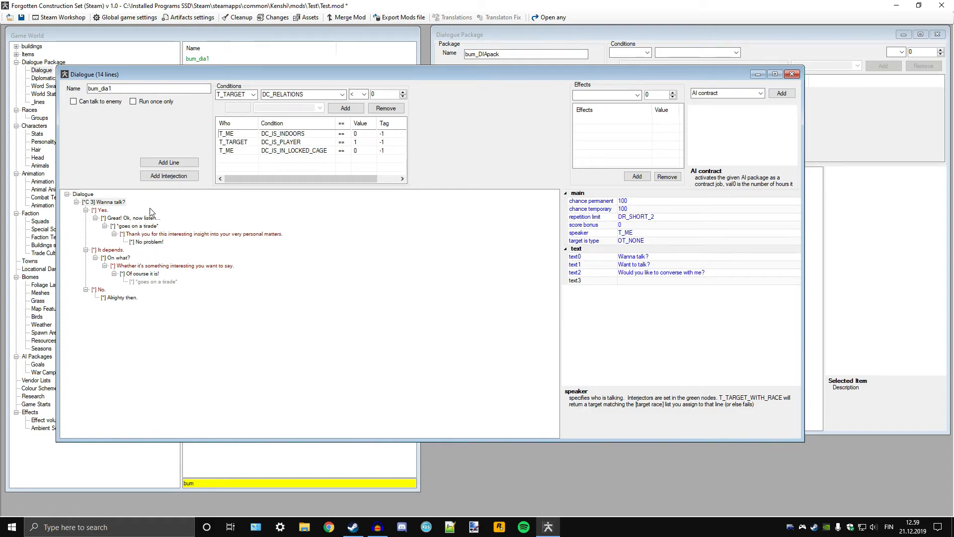
click(151, 243)
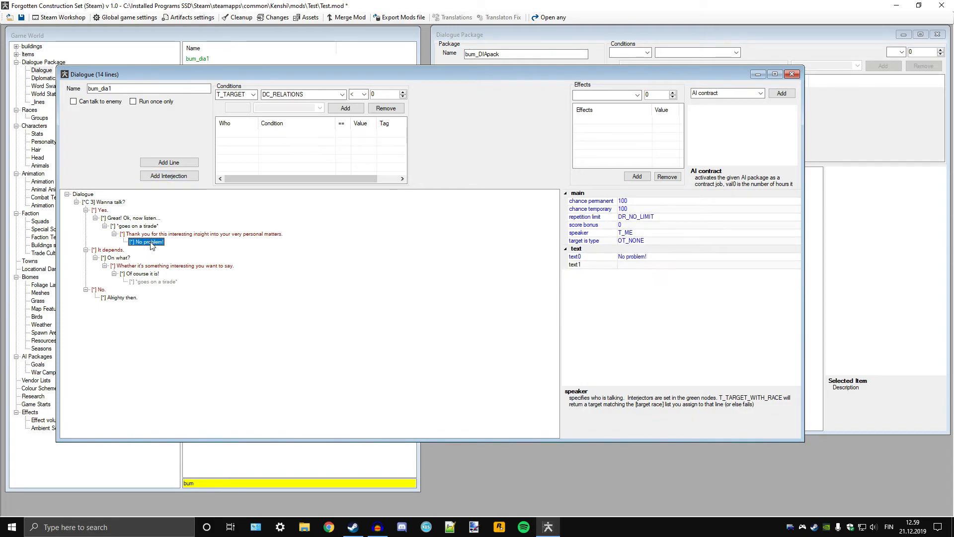
Step: Add an interjection node under the "No problem!" line and add an empty dialogue line beneath that node
click(170, 177)
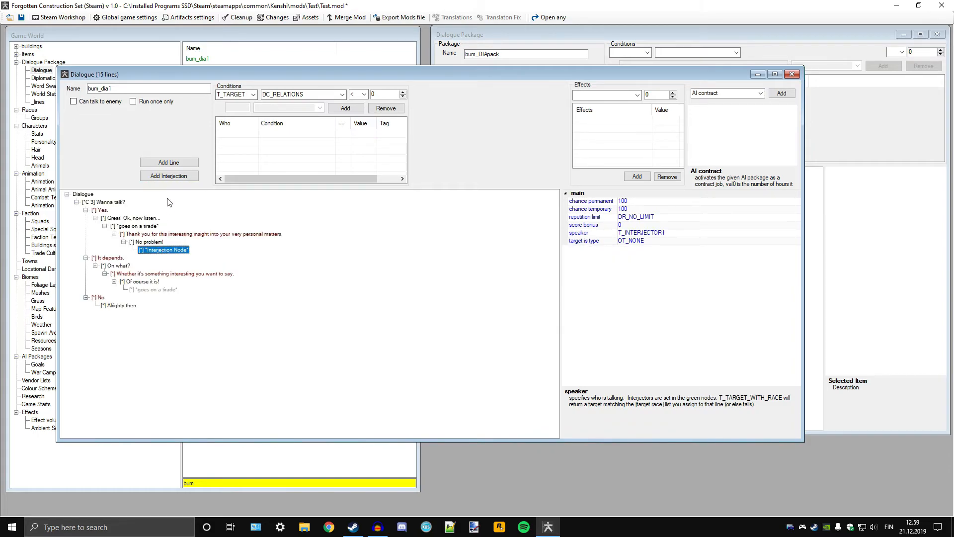
click(169, 162)
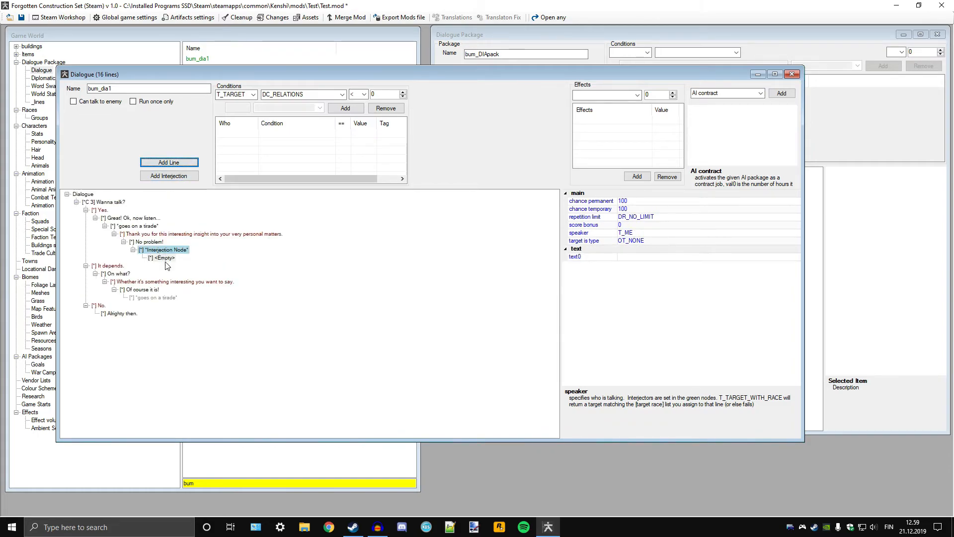
click(167, 249)
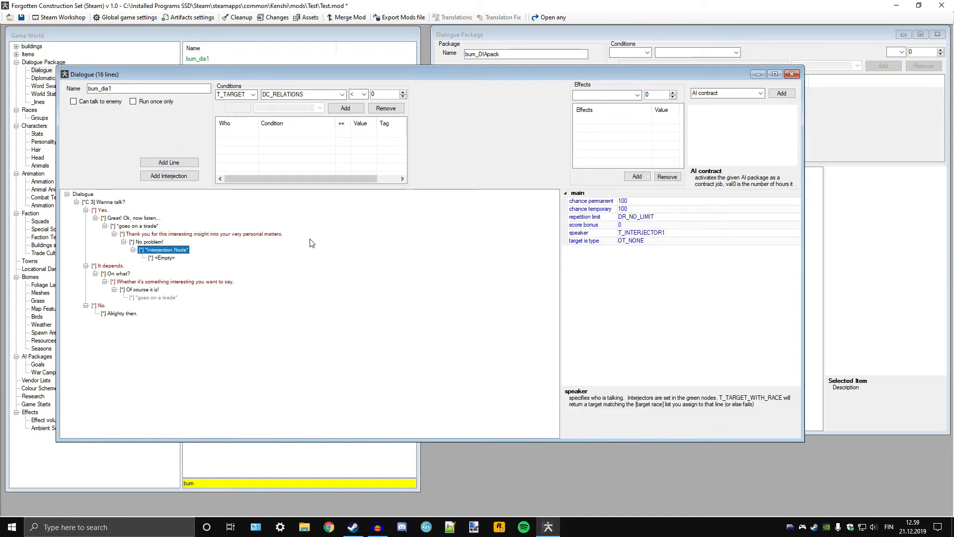
click(164, 258)
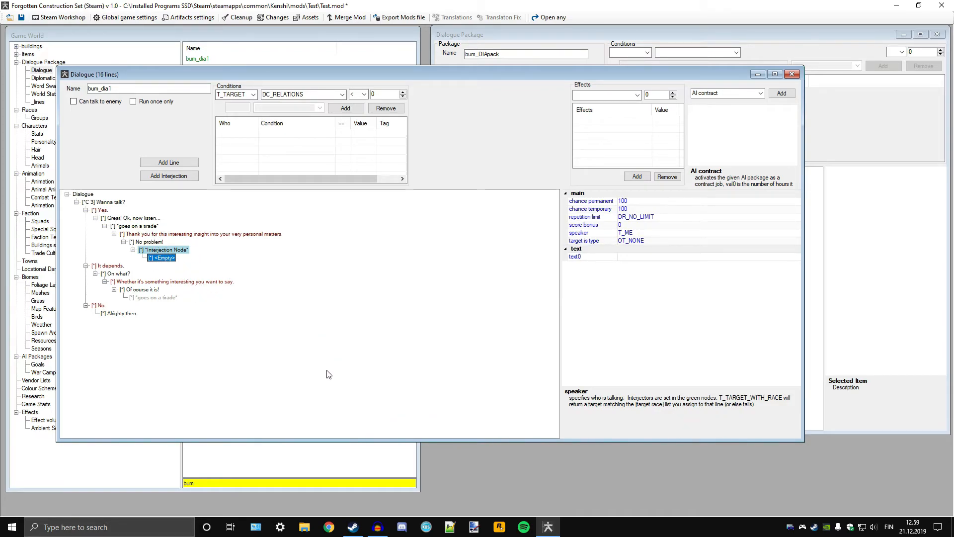
Step: Delete the empty dialogue line and its parent interjection node from under "No problem!"
right_click(166, 259)
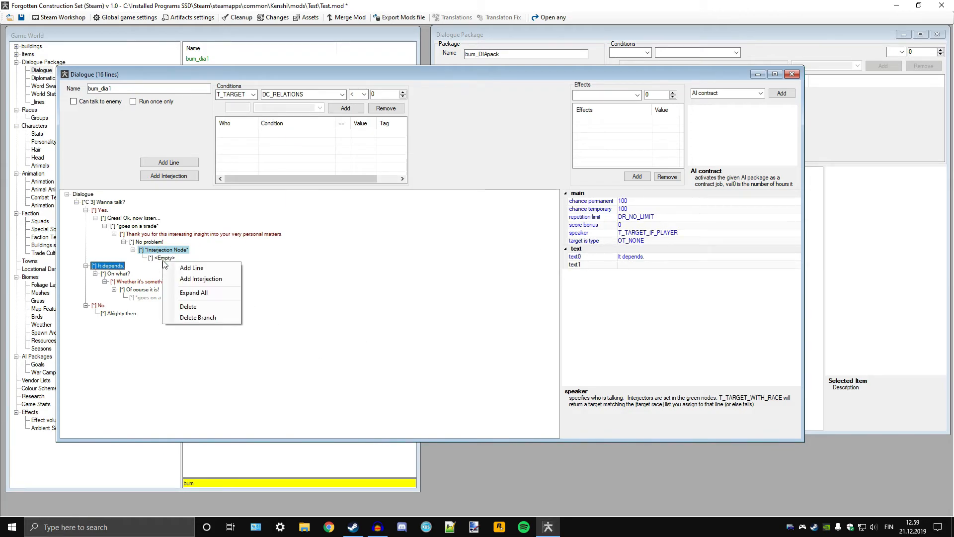
click(188, 302)
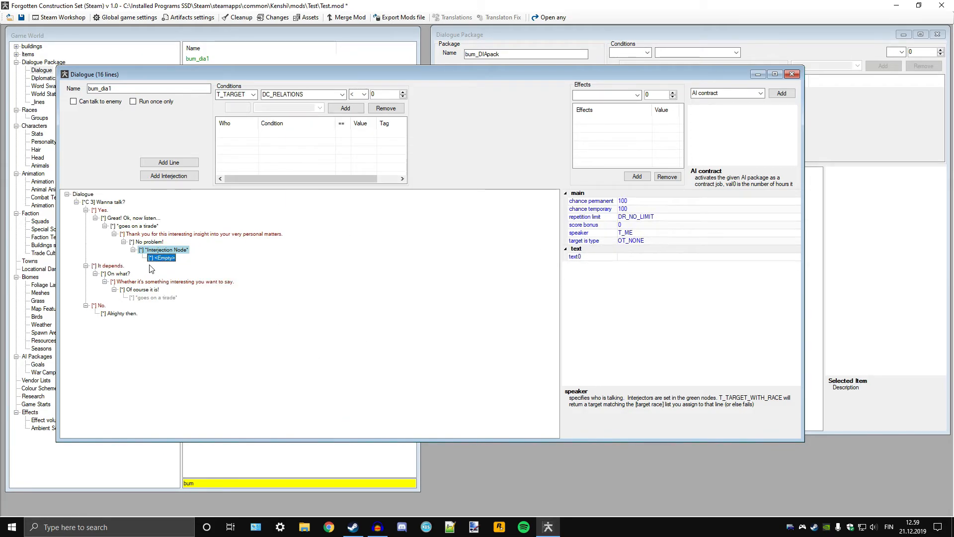
right_click(166, 250)
click(189, 297)
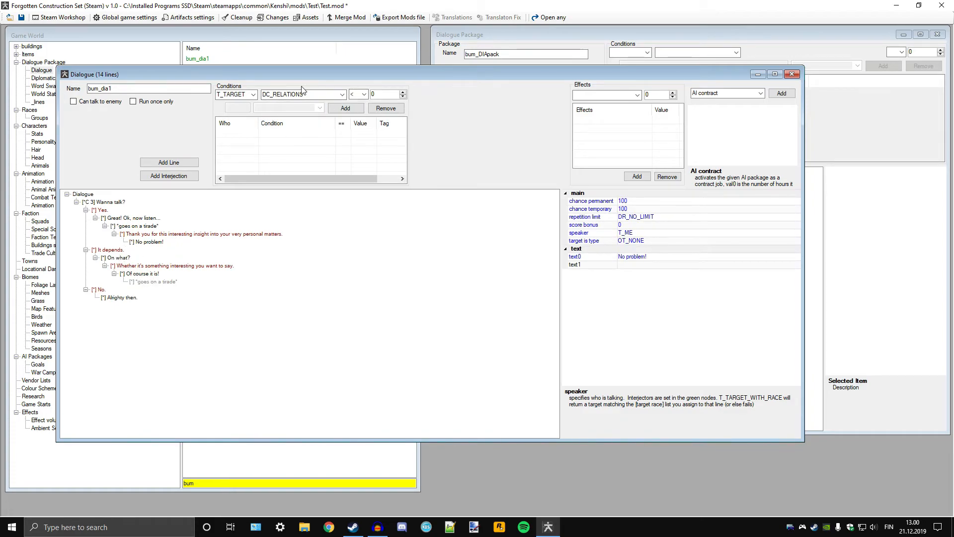
Step: Review the conditions set on the "Wanna talk?" line and look through the effects available for it
click(110, 203)
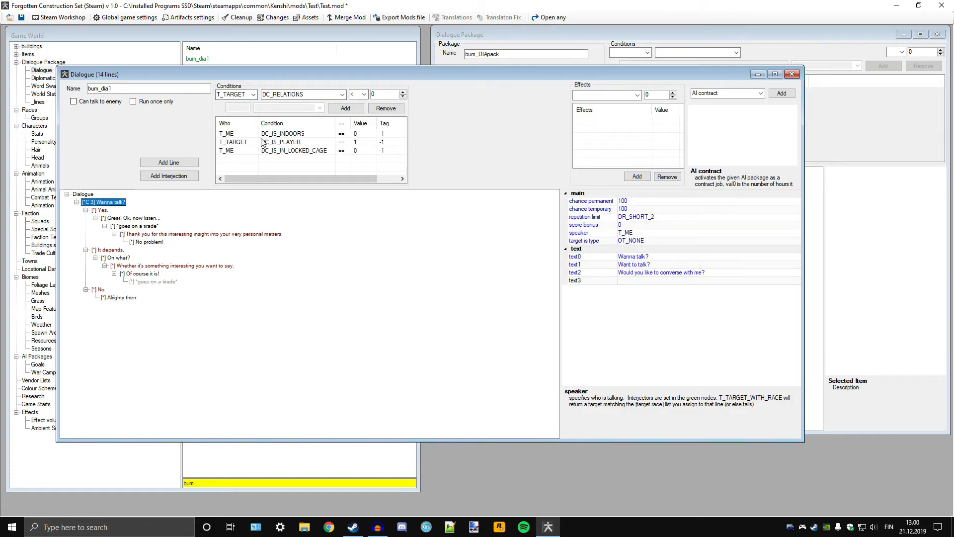
click(103, 215)
click(158, 242)
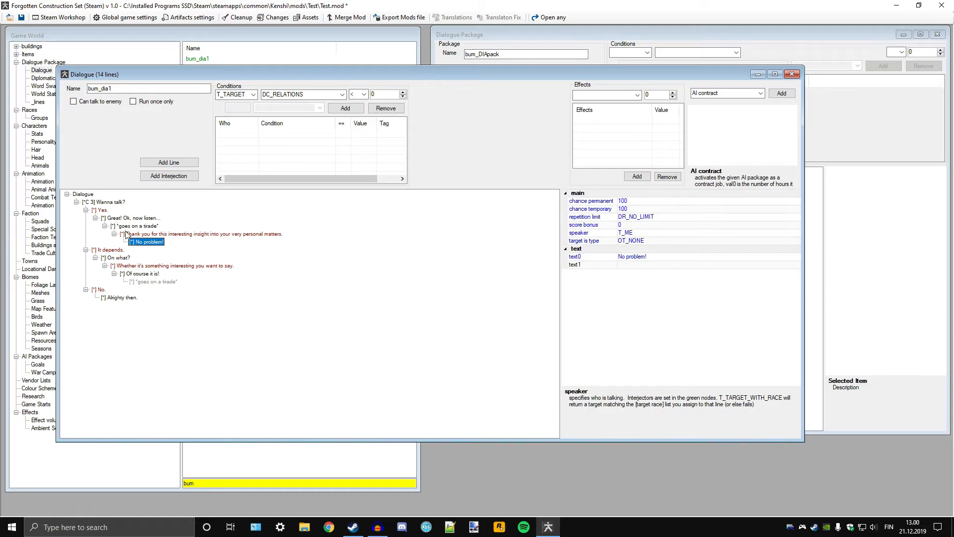
click(105, 203)
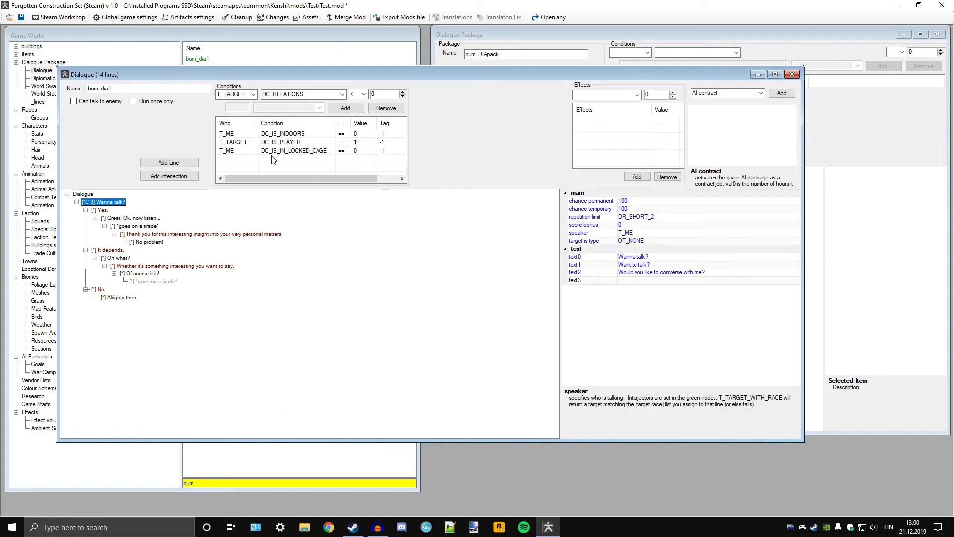
drag(258, 124, 254, 124)
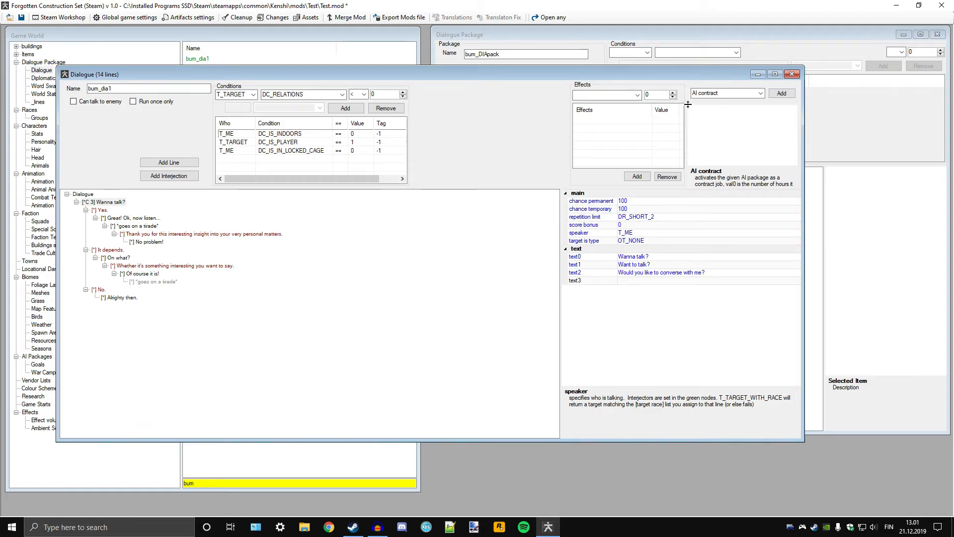
click(637, 94)
scroll(617, 240, up, 3)
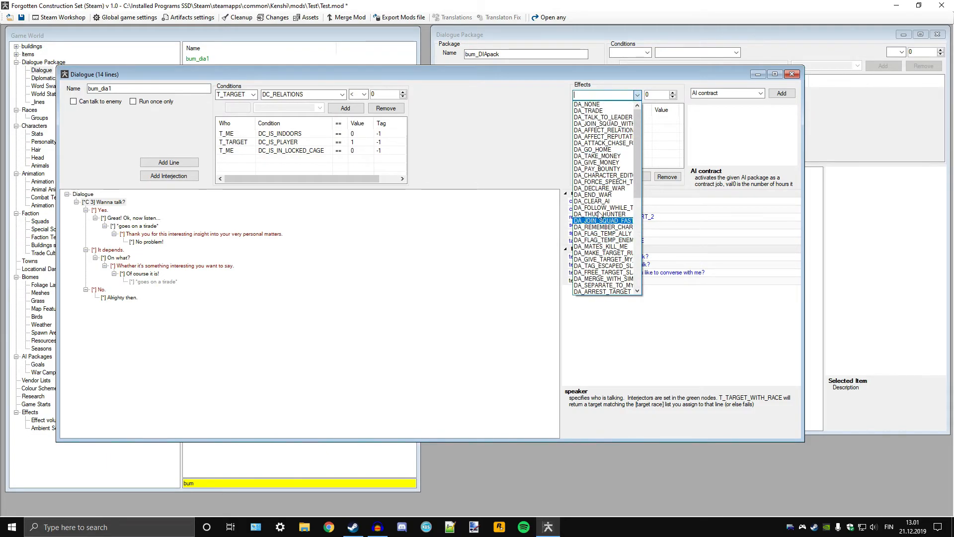
scroll(601, 226, down, 10)
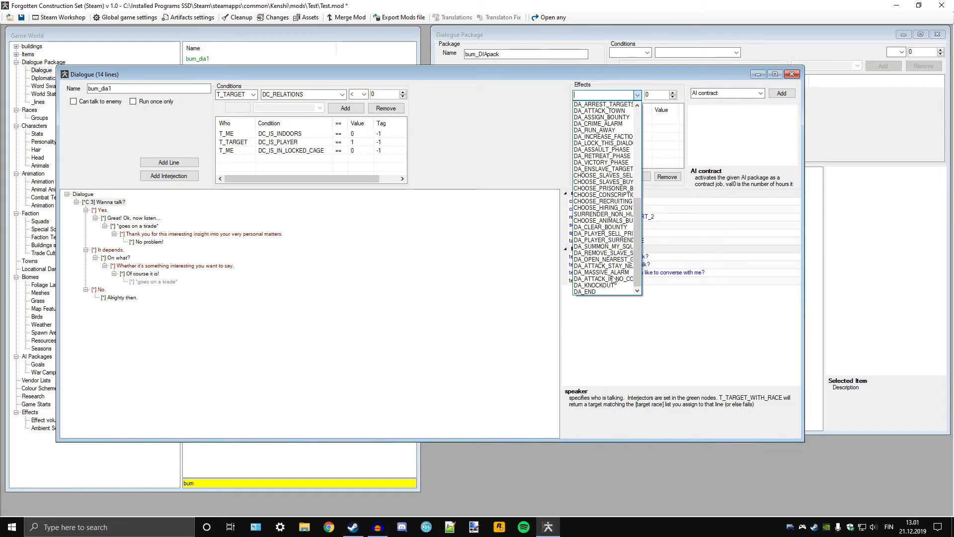
scroll(604, 214, up, 10)
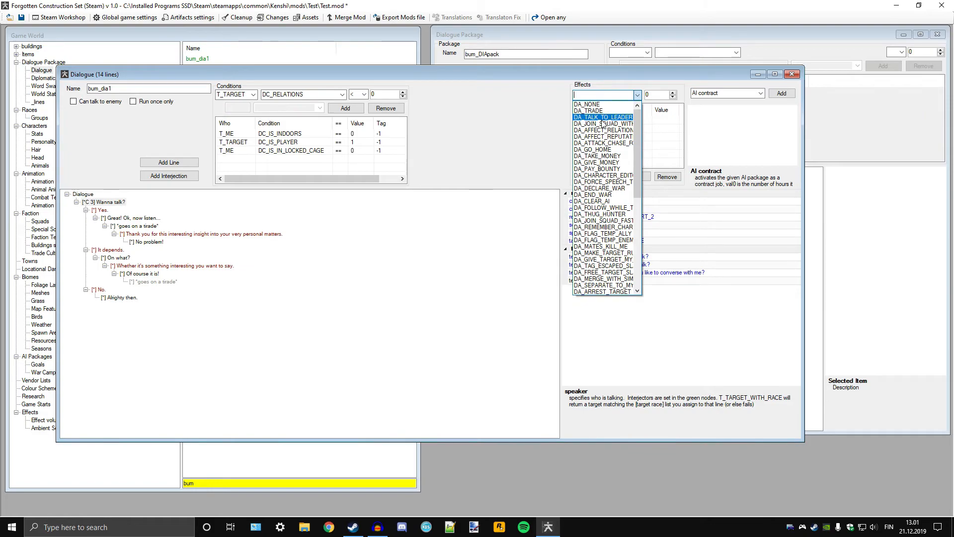
click(591, 72)
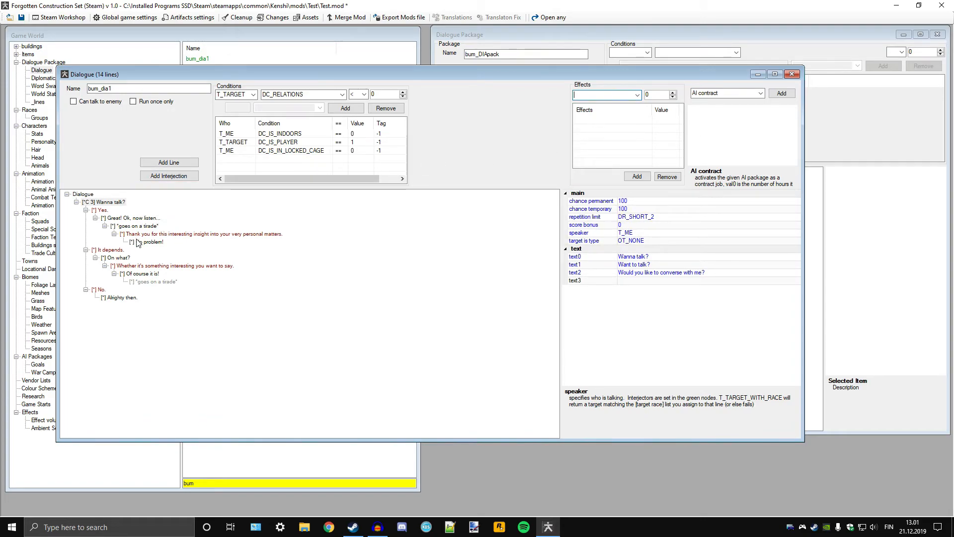
Step: Switch to Audacity to check the audio recording, and return to the dialogue editor
click(154, 234)
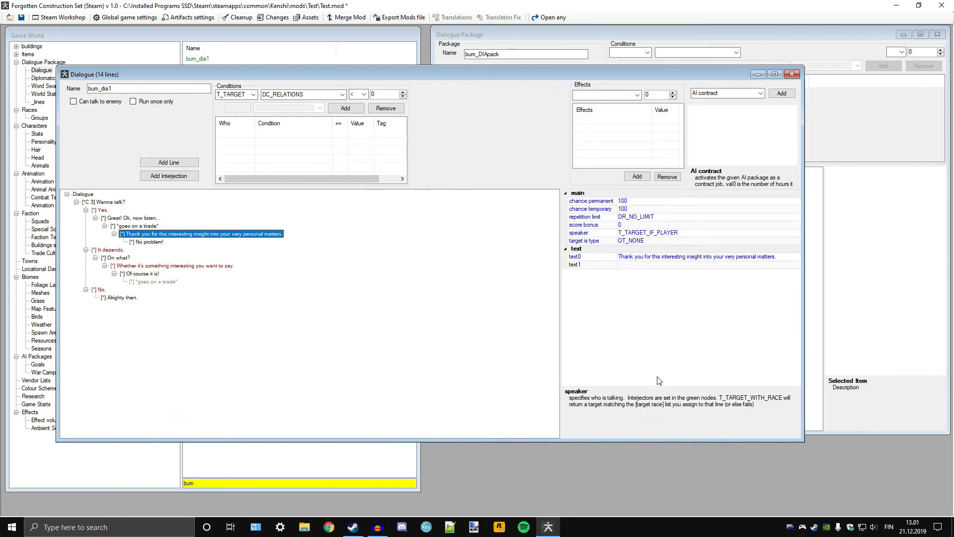
click(378, 530)
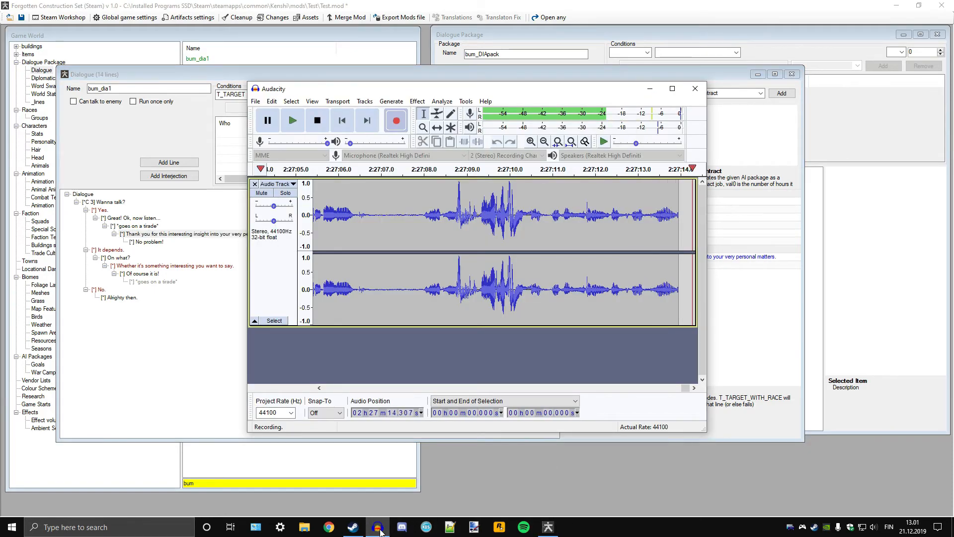
click(379, 531)
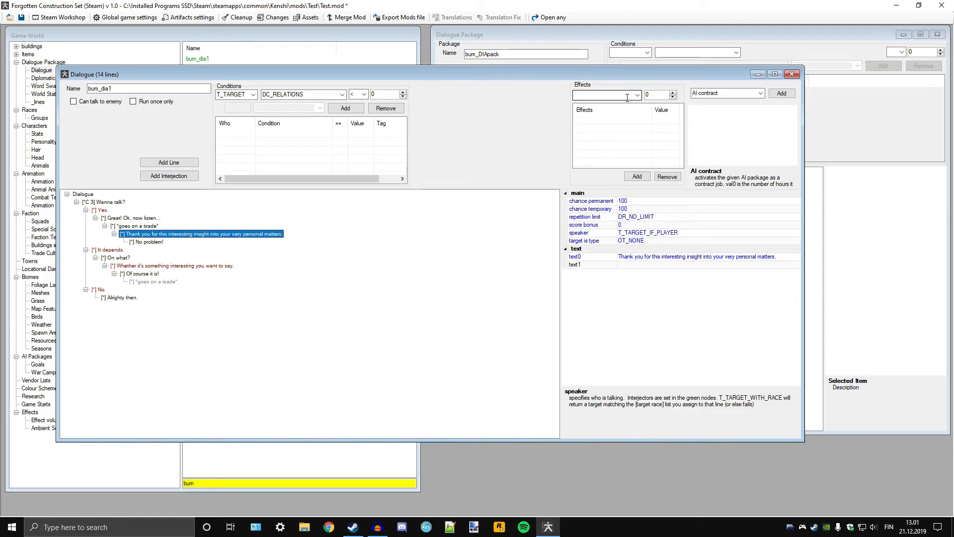
Step: Add a DA_TAKE_MONEY effect with value 5 to the line "Thank you for this interesting insight into your very personal matters."
click(638, 96)
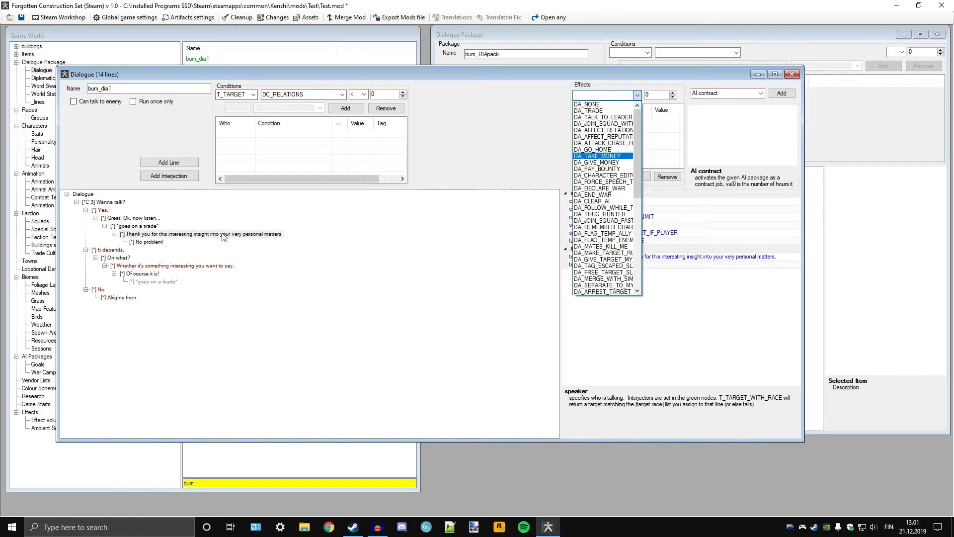
click(158, 236)
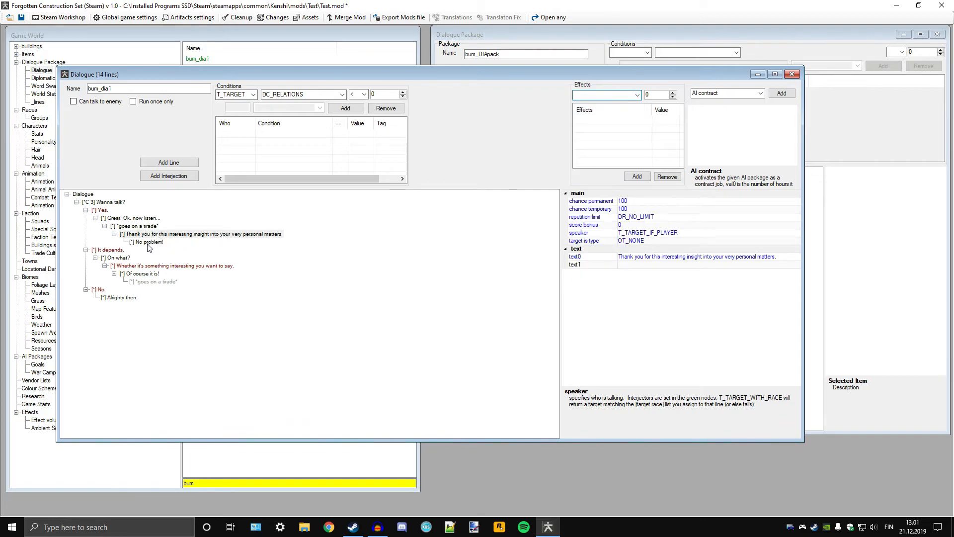
click(156, 242)
click(157, 235)
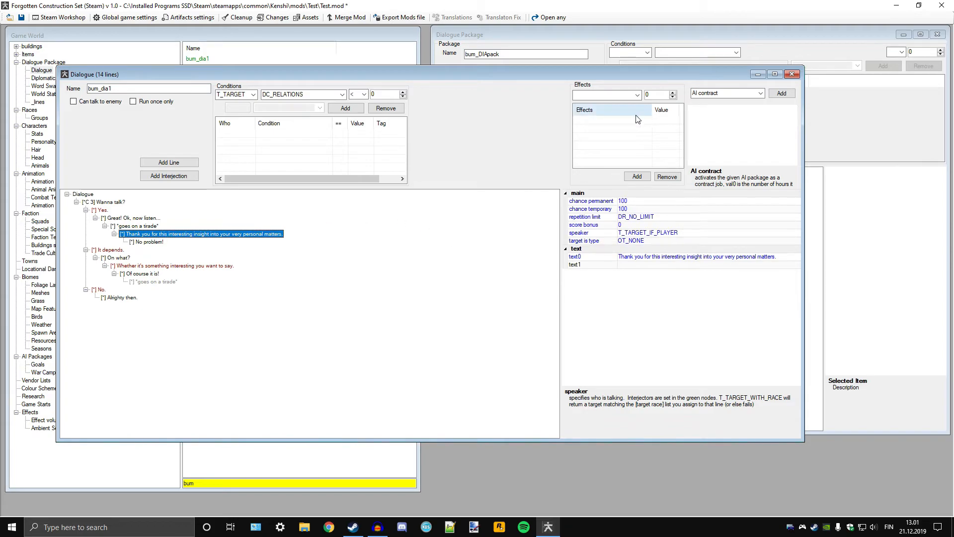
click(637, 95)
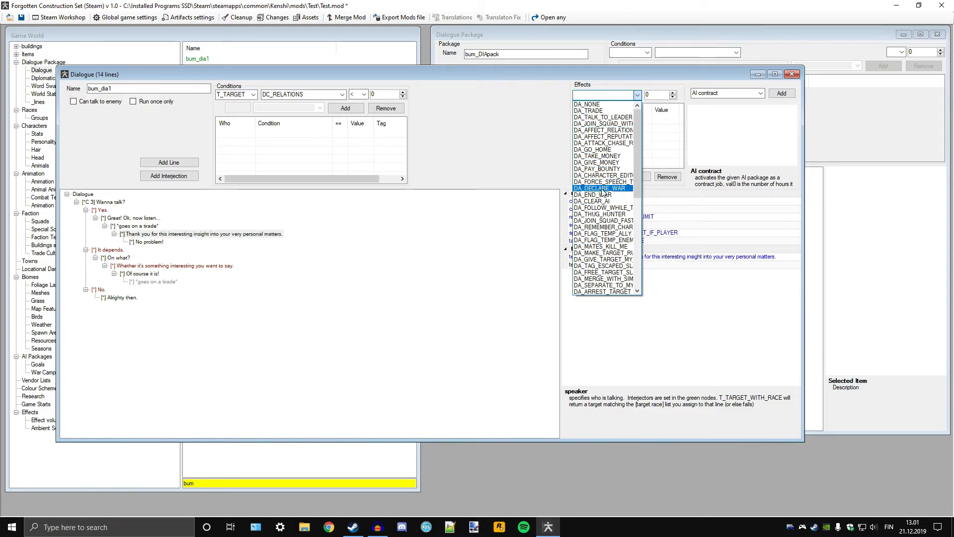
click(607, 157)
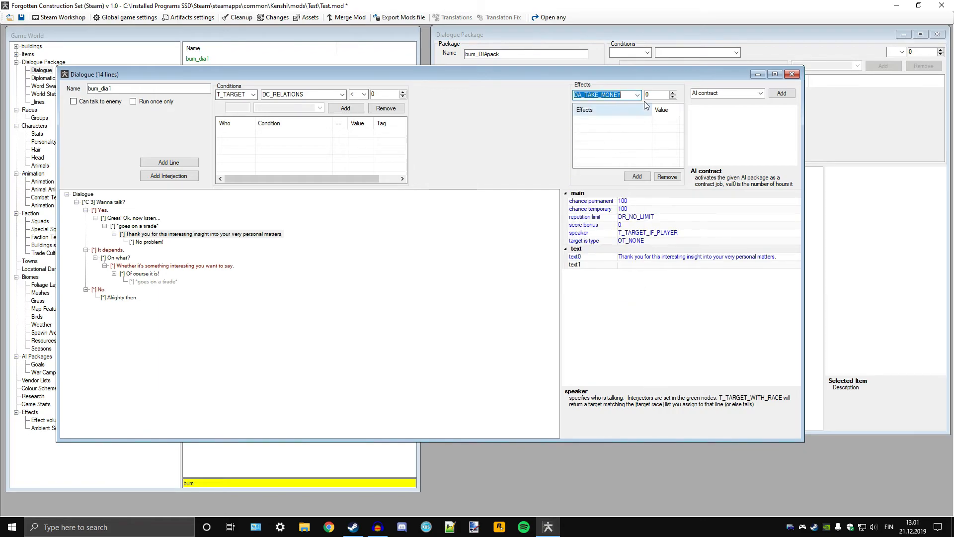
click(653, 93)
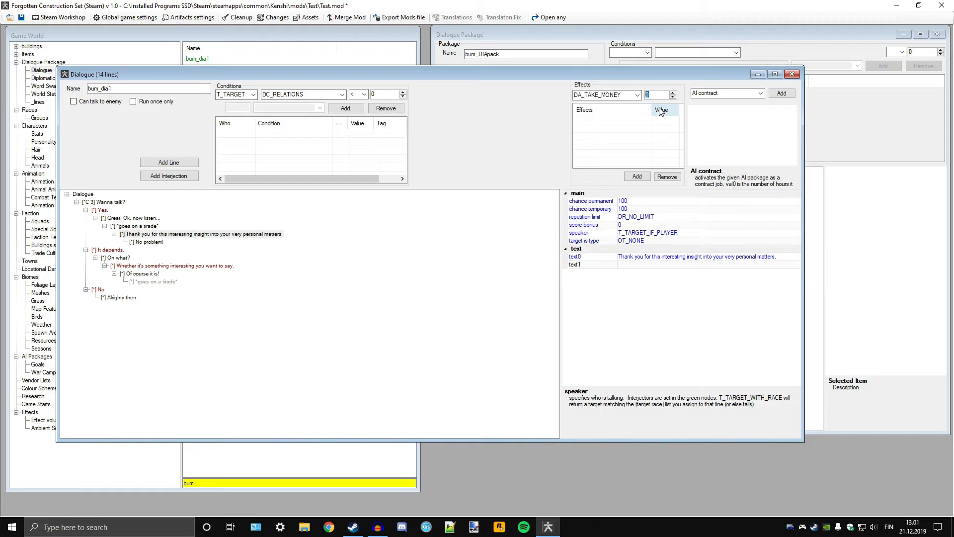
text(5)
click(638, 177)
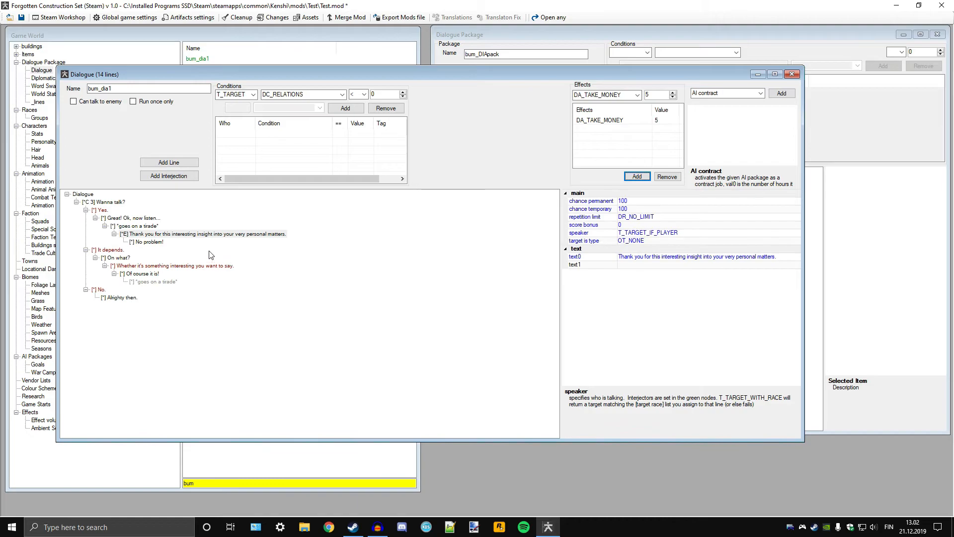
Step: Compare the effects set on the "Thank you for this interesting insight..." line with those on "goes on a tirade" and "No problem!"
click(164, 233)
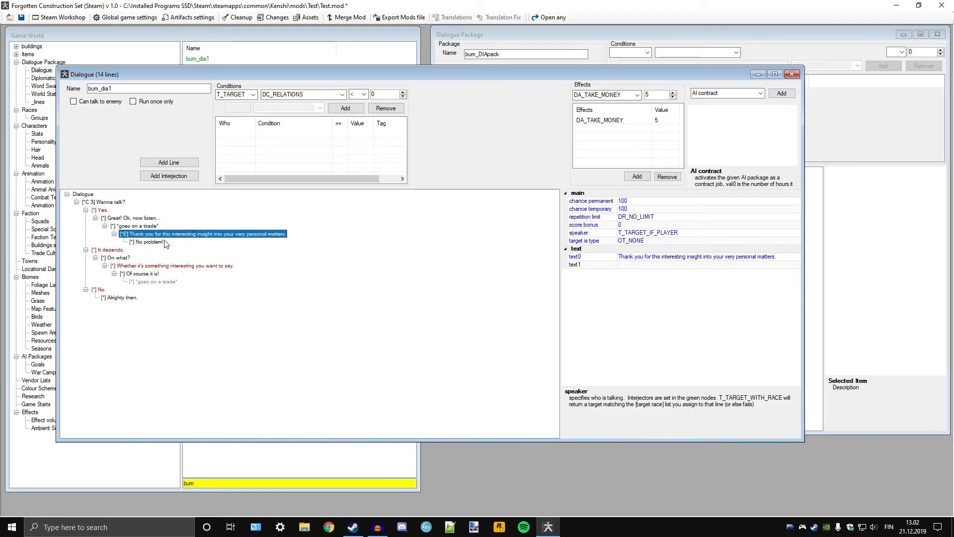
click(149, 229)
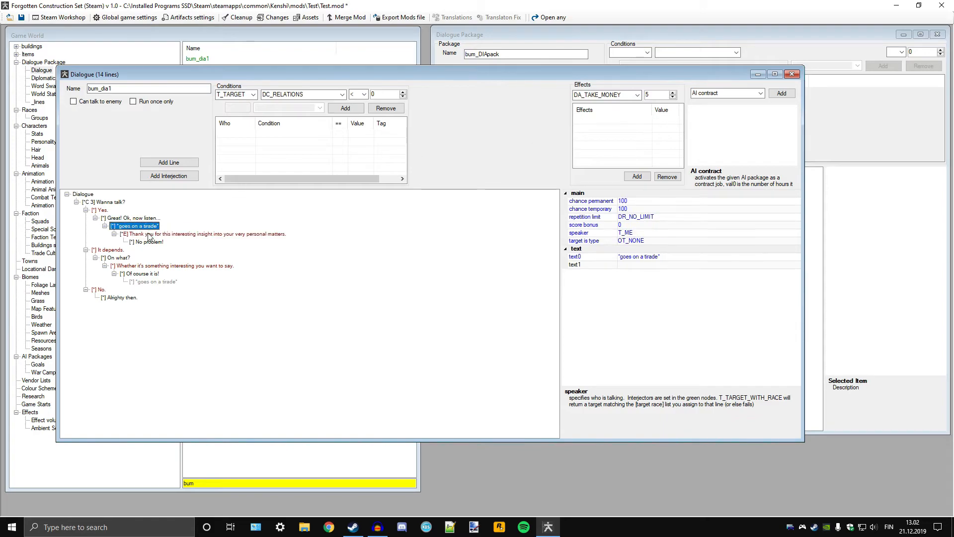
click(170, 235)
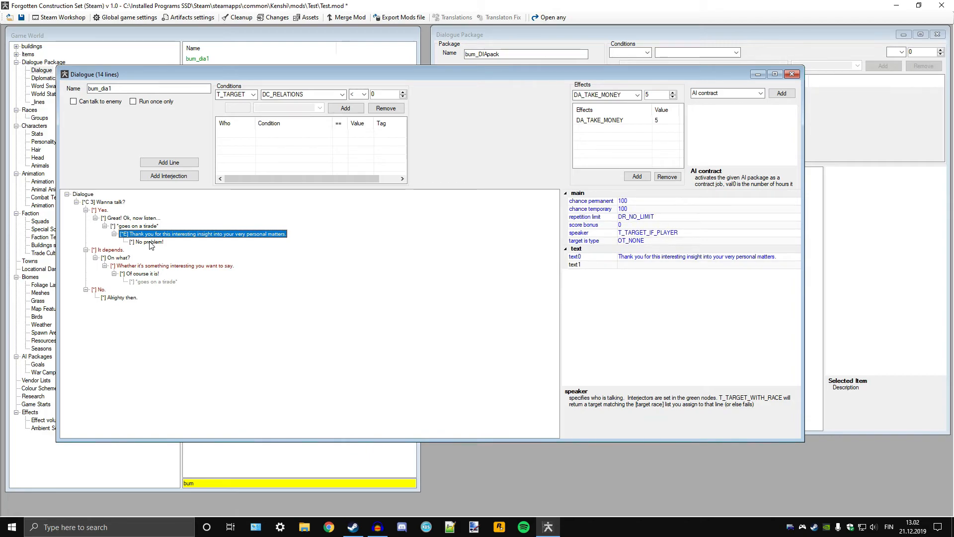
click(150, 243)
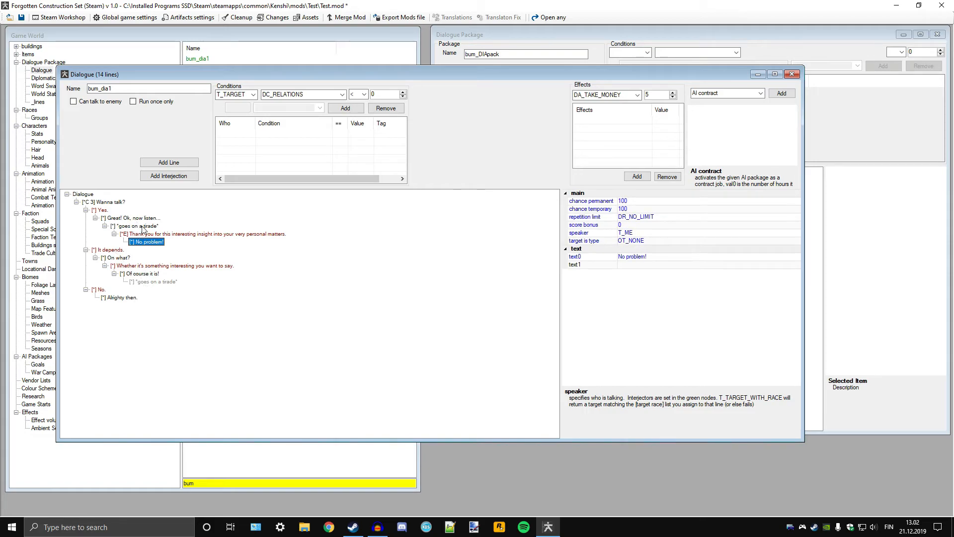
click(172, 234)
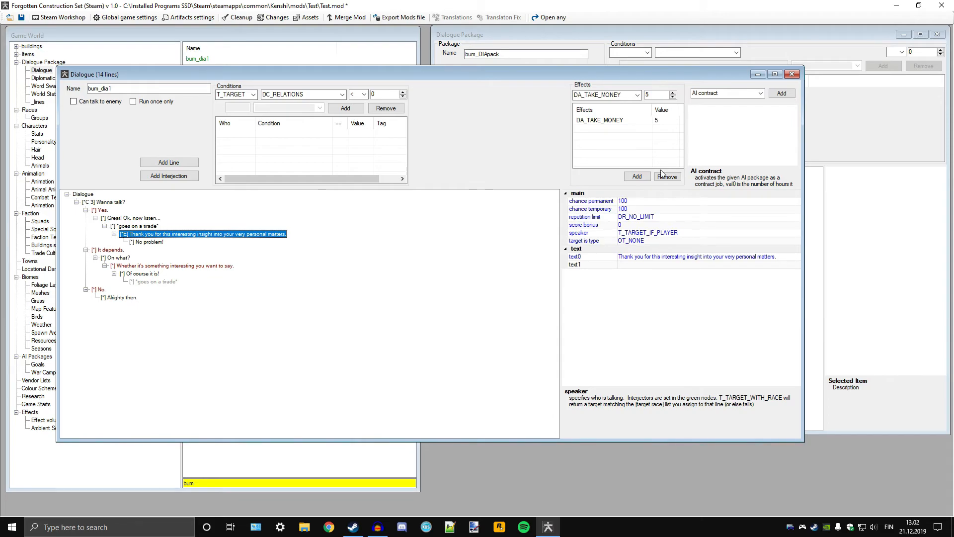
Step: Look through the available effects for the "Thank you for this interesting insight..." line and choose DA_JOIN_SQUAD_FAST
click(637, 94)
scroll(609, 213, down, 4)
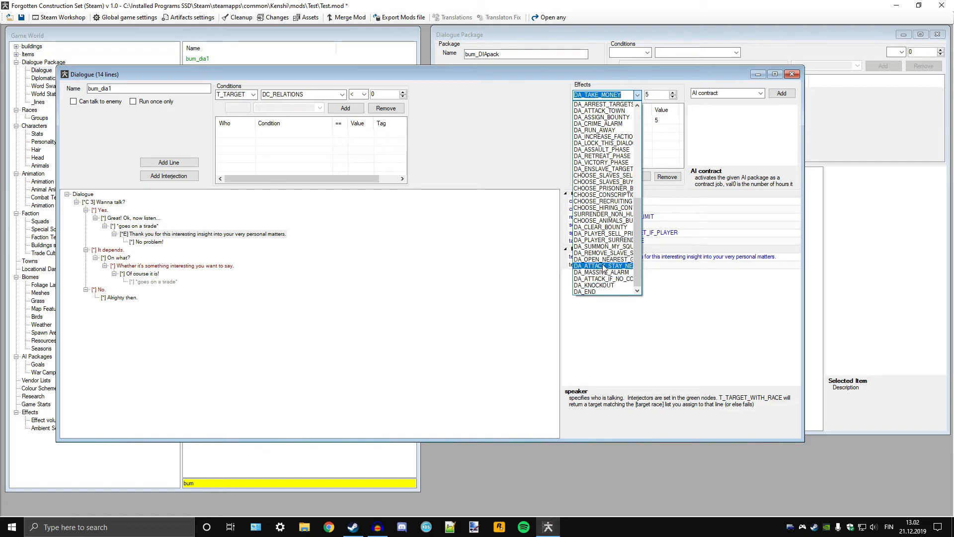
scroll(599, 219, up, 3)
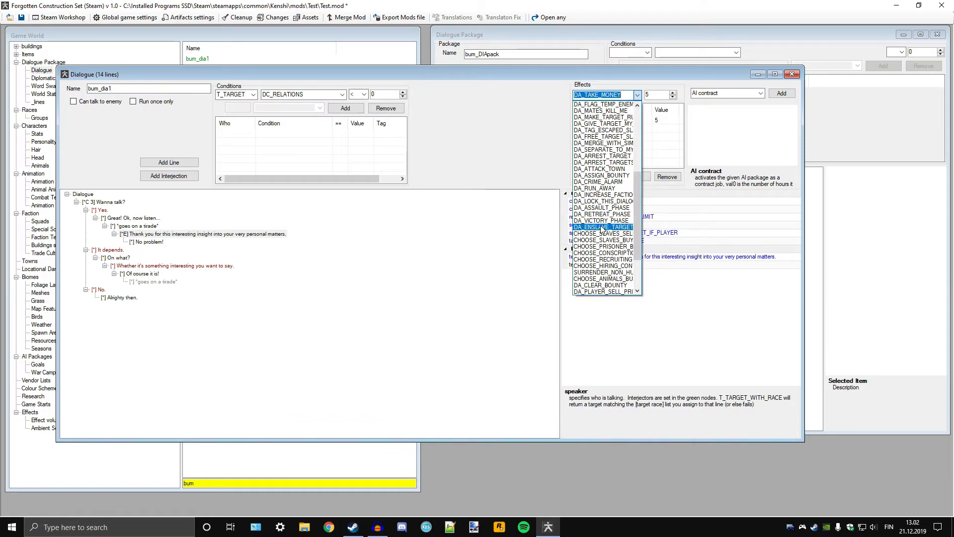
scroll(601, 204, up, 3)
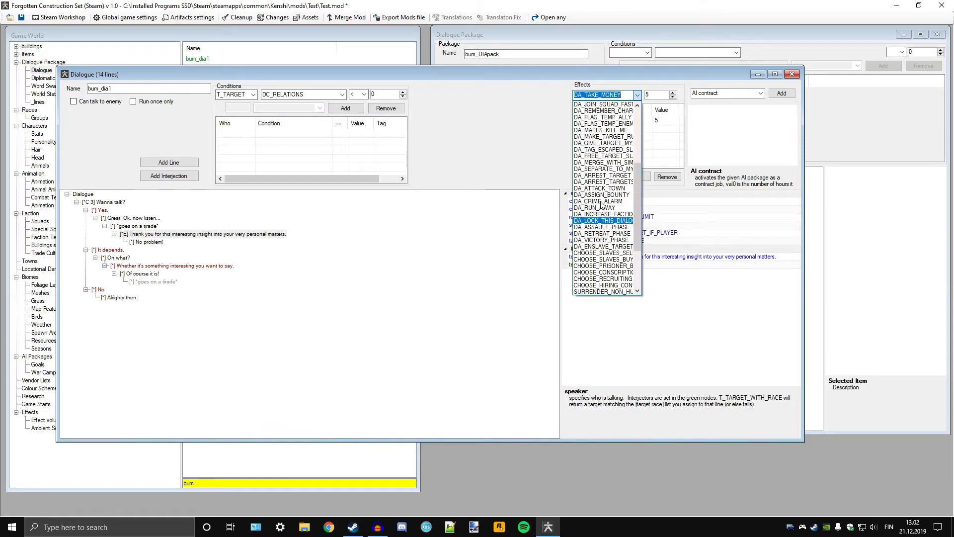
scroll(606, 211, up, 1)
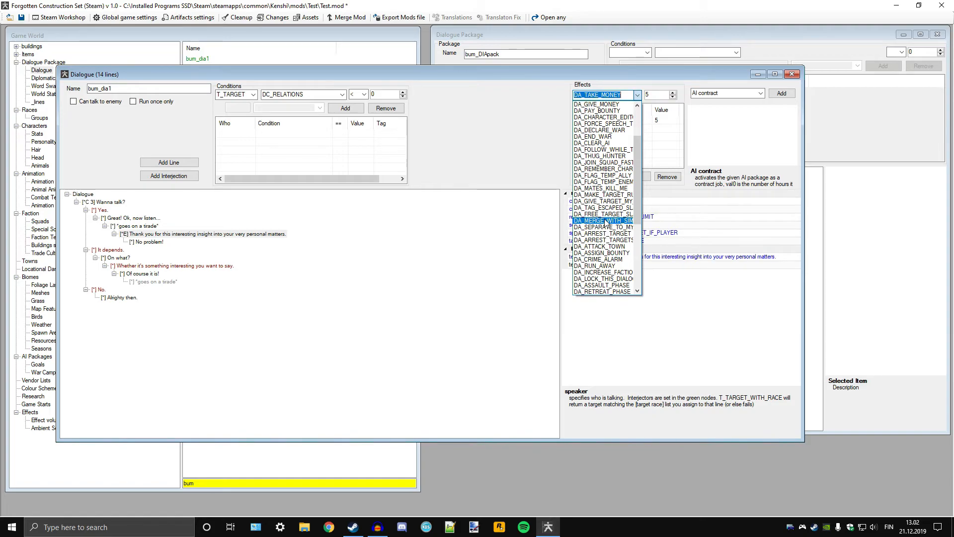
scroll(607, 224, up, 3)
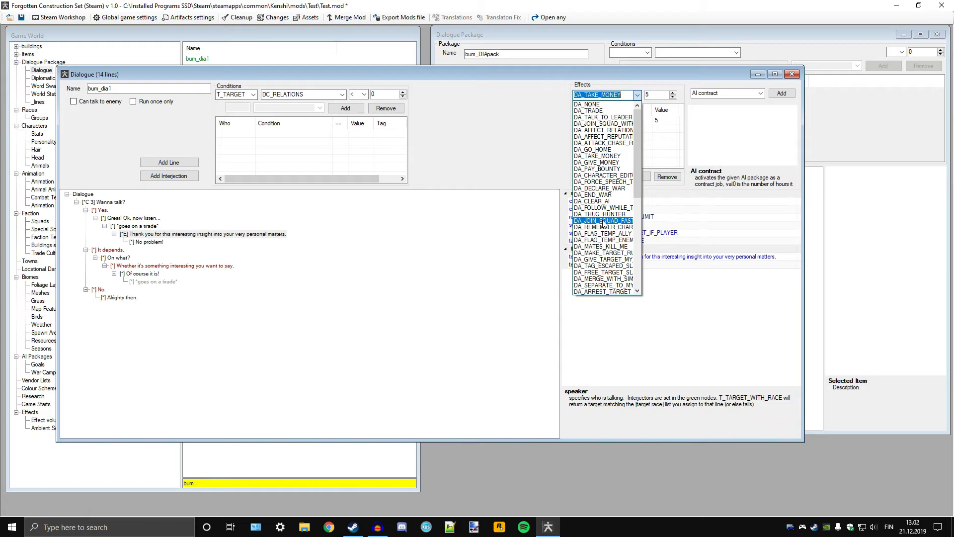
click(607, 220)
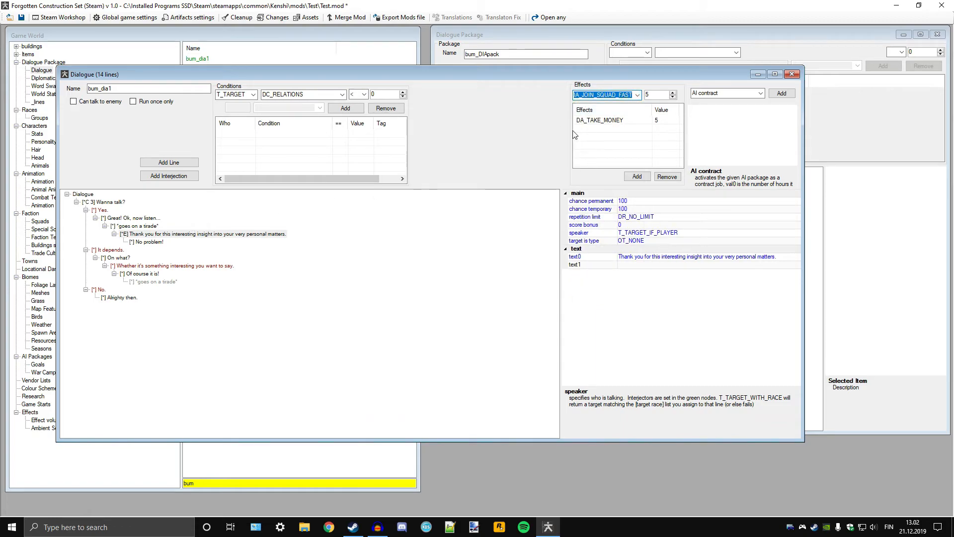
Step: Try a value of 1000 for the chosen squad-joining effect, and clear the value again
click(653, 95)
text(000)
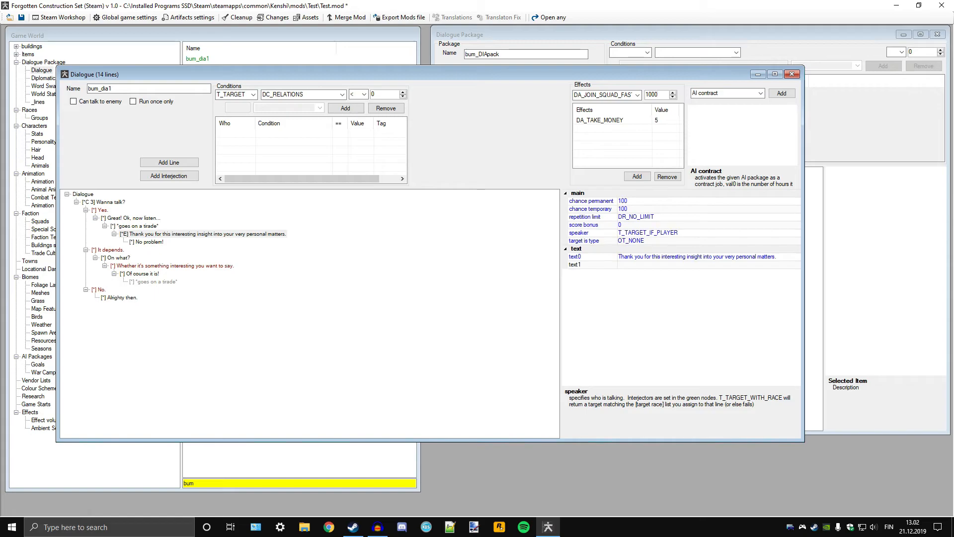
click(611, 130)
drag(666, 95, 573, 86)
key(BackSpace)
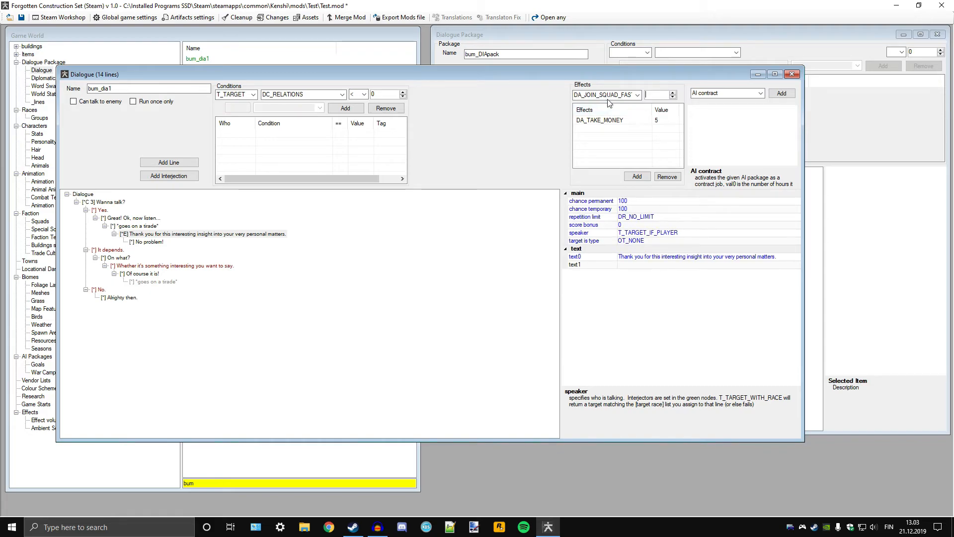
Step: Choose DA_JOIN_SQUAD_WITH_EDIT as the effect type, without adding it to the line, and review the other effects
click(638, 95)
click(638, 95)
click(638, 95)
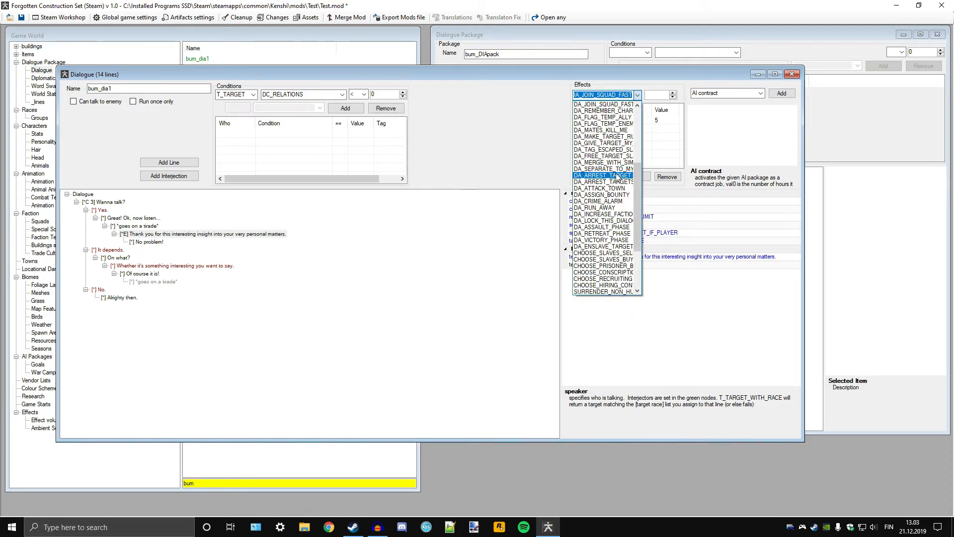
scroll(611, 171, up, 5)
scroll(612, 171, up, 1)
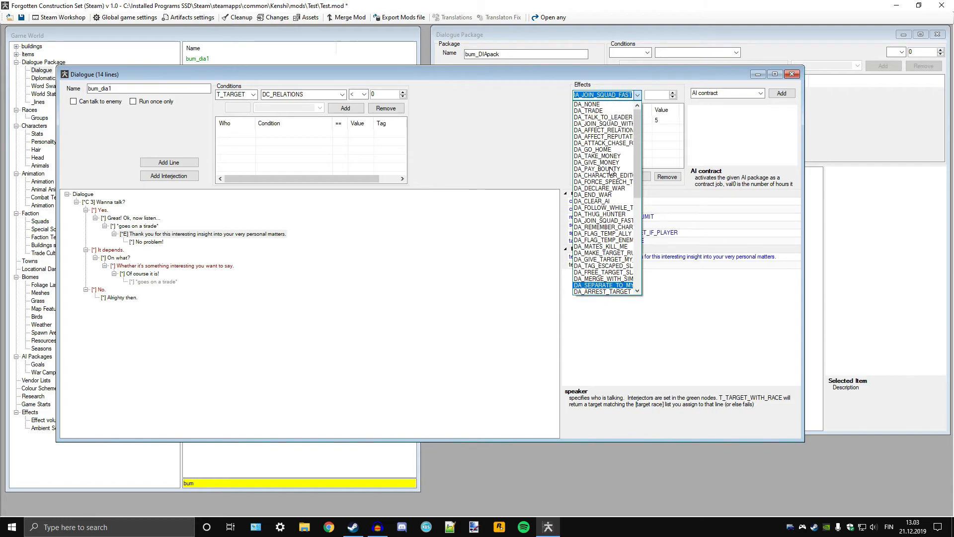
scroll(606, 289, down, 3)
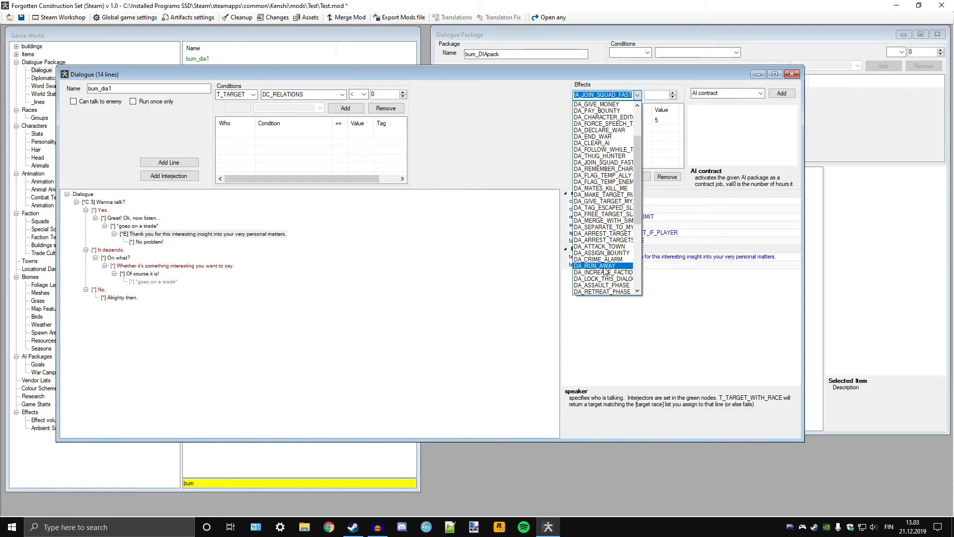
scroll(607, 169, up, 3)
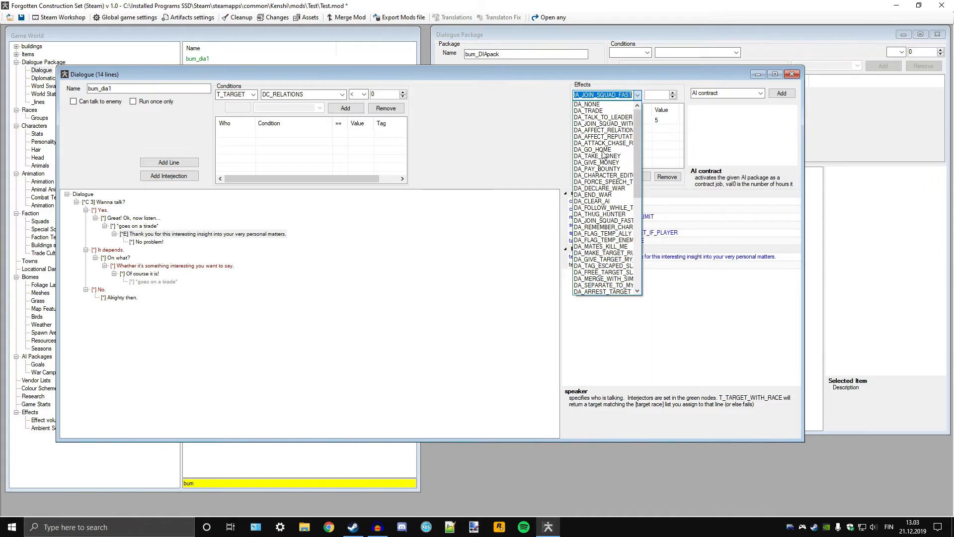
click(605, 124)
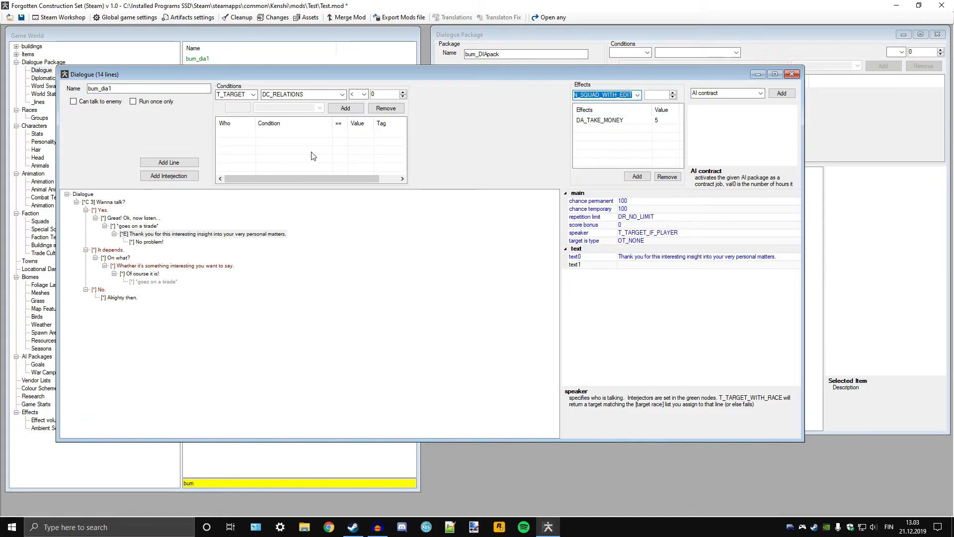
click(637, 97)
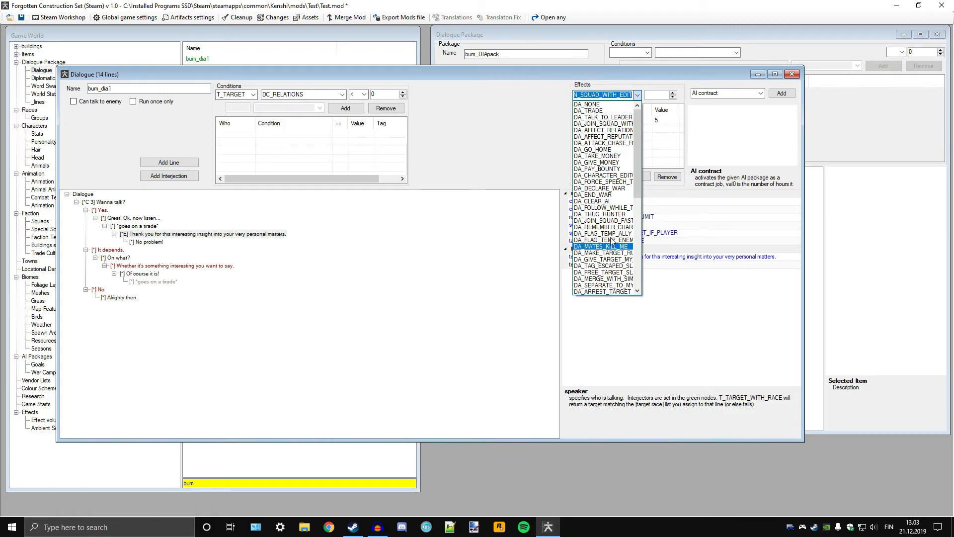
click(544, 127)
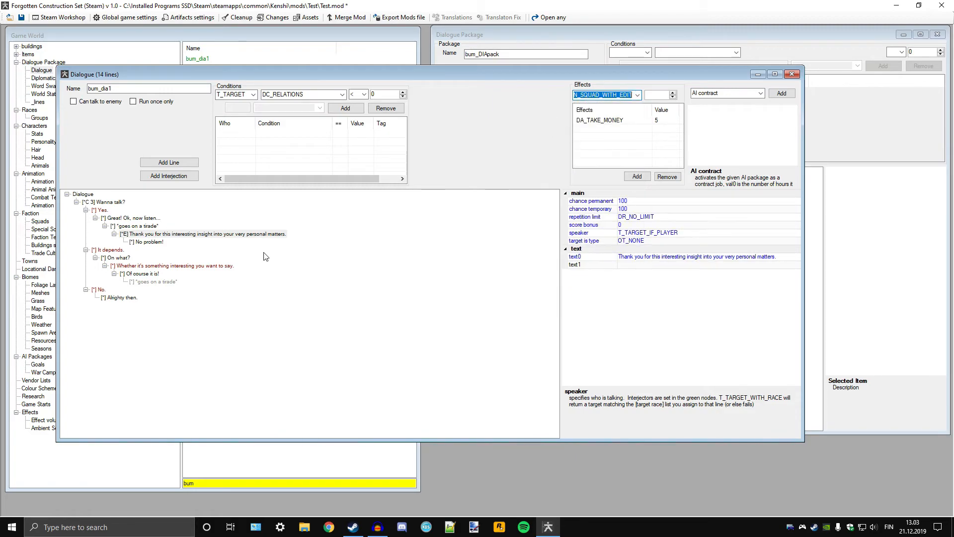
Step: Check the "No problem!" line against its parent reply, ending with the "Thank you for this interesting insight..." line selected
click(149, 242)
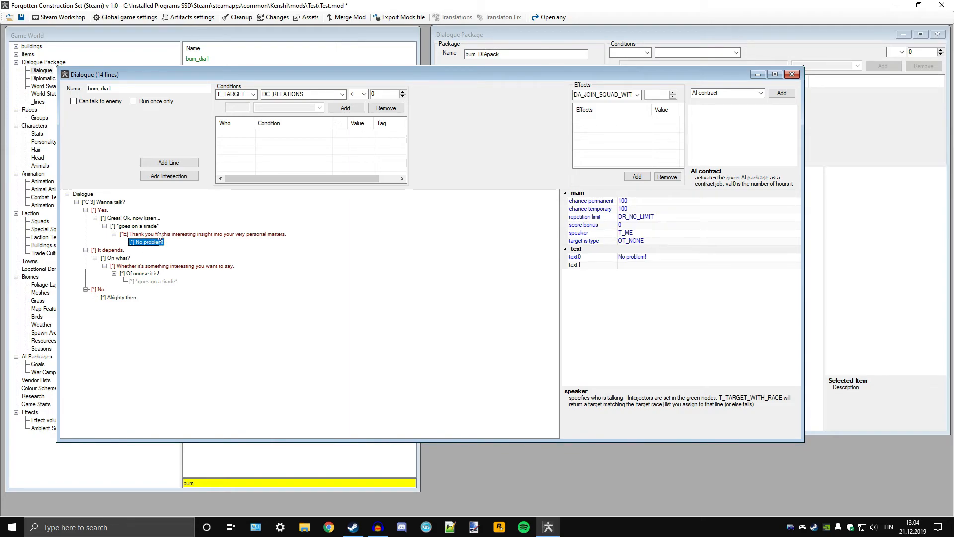
click(158, 235)
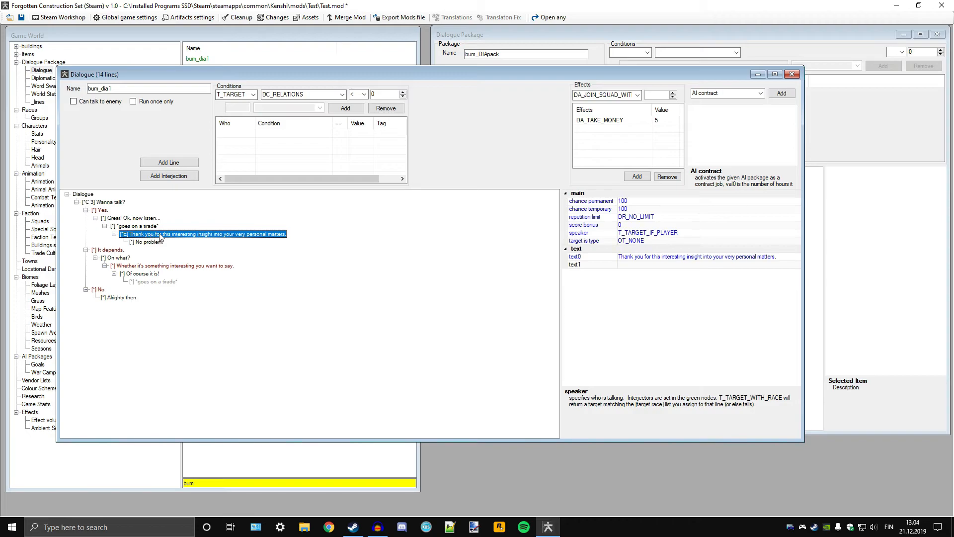
click(147, 242)
click(153, 234)
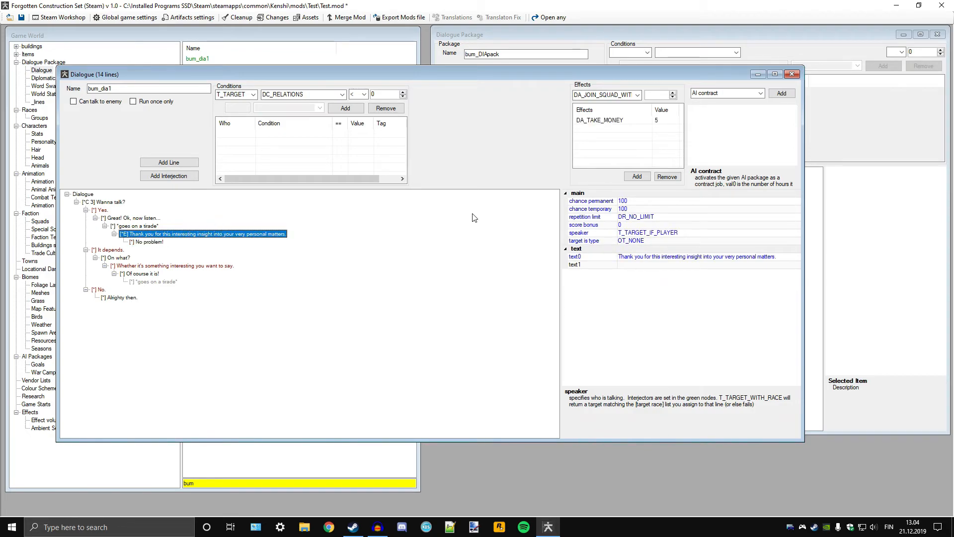
Step: Choose the "my race" reference type and enlarge the dialogue window's upper section so its full description can be read
click(761, 94)
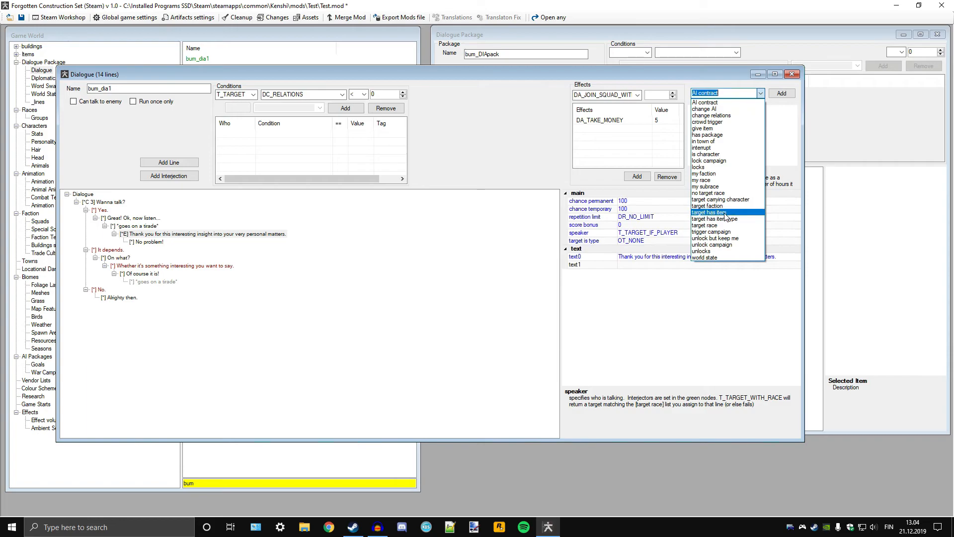
click(715, 180)
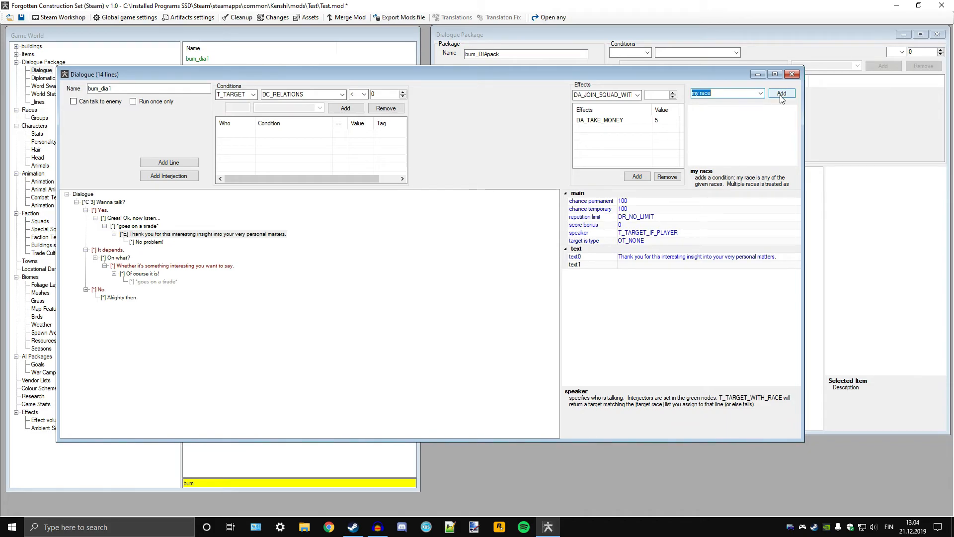
drag(735, 67, 735, 30)
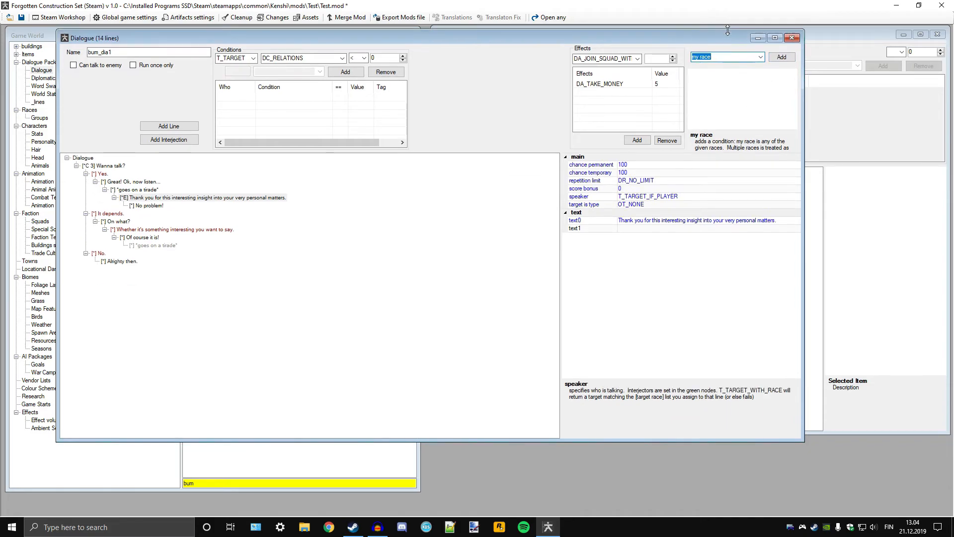
drag(733, 154, 731, 195)
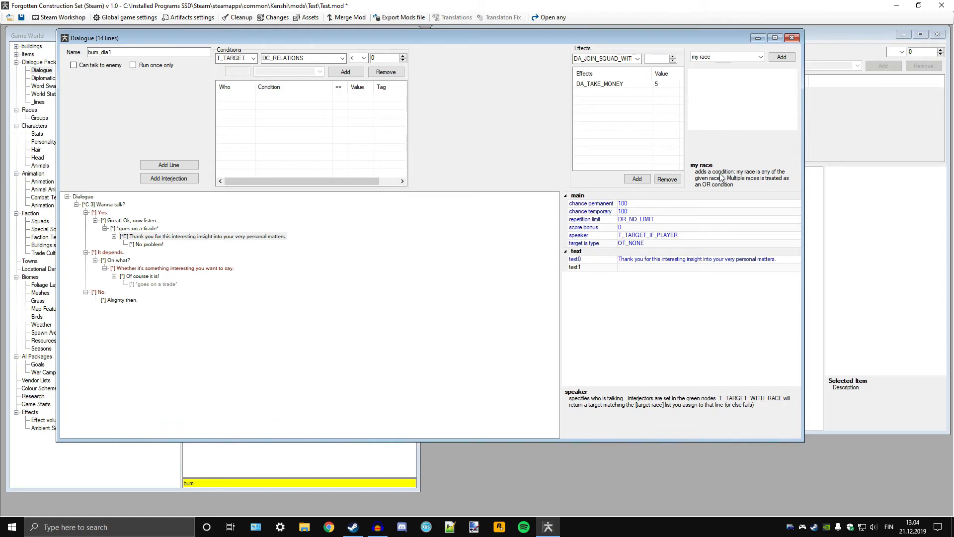
Step: Add Greenlander as a "my race" reference on the "Thank you for this interesting insight..." line
click(781, 57)
scroll(426, 311, down, 5)
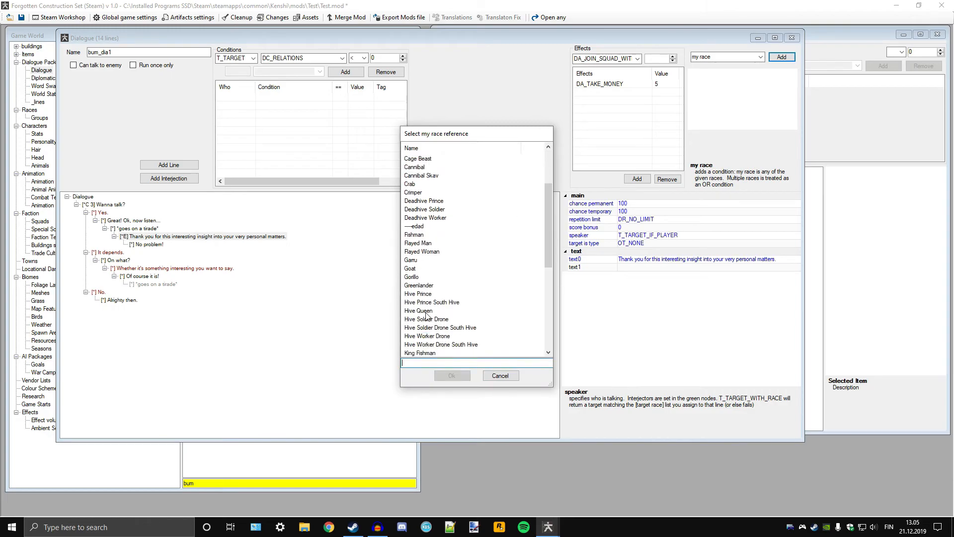
text(green)
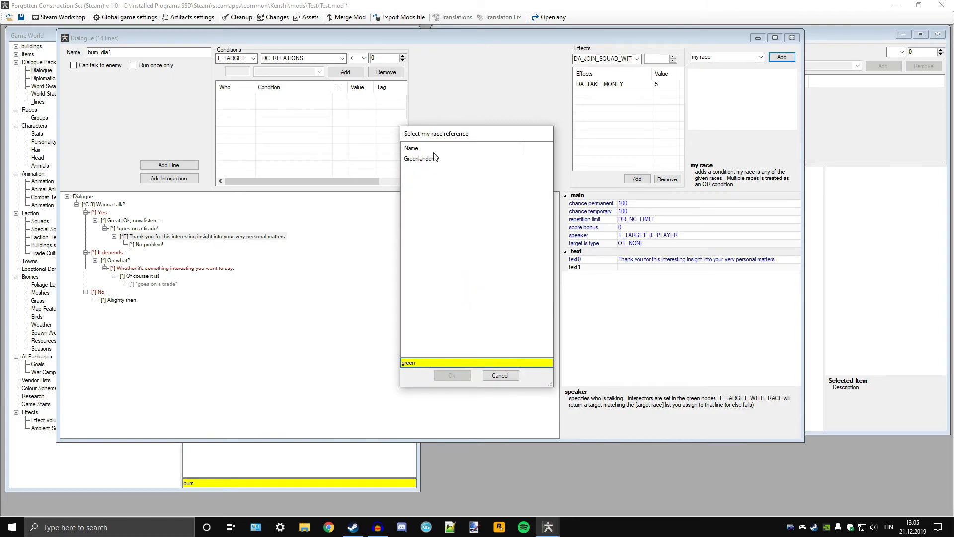
double_click(421, 160)
click(783, 58)
text(sco)
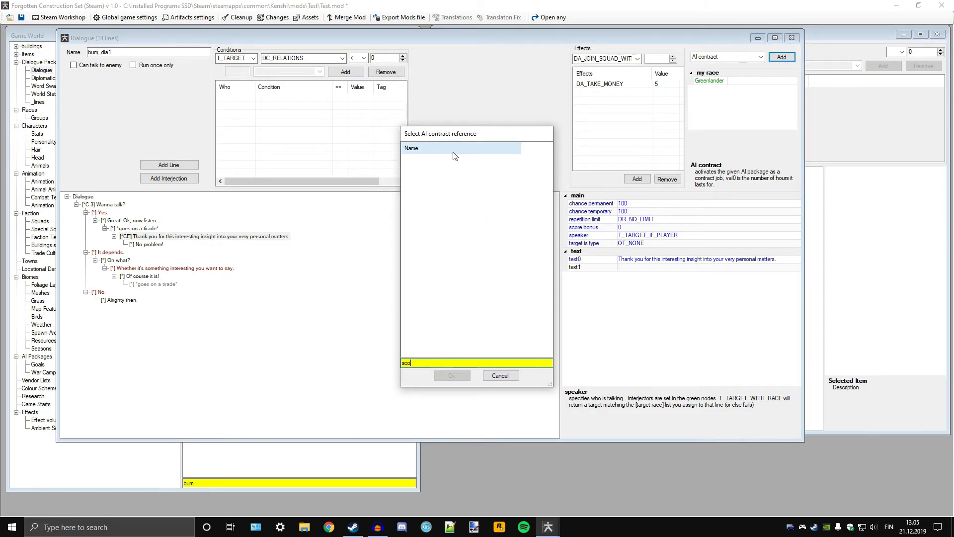
drag(422, 365, 365, 357)
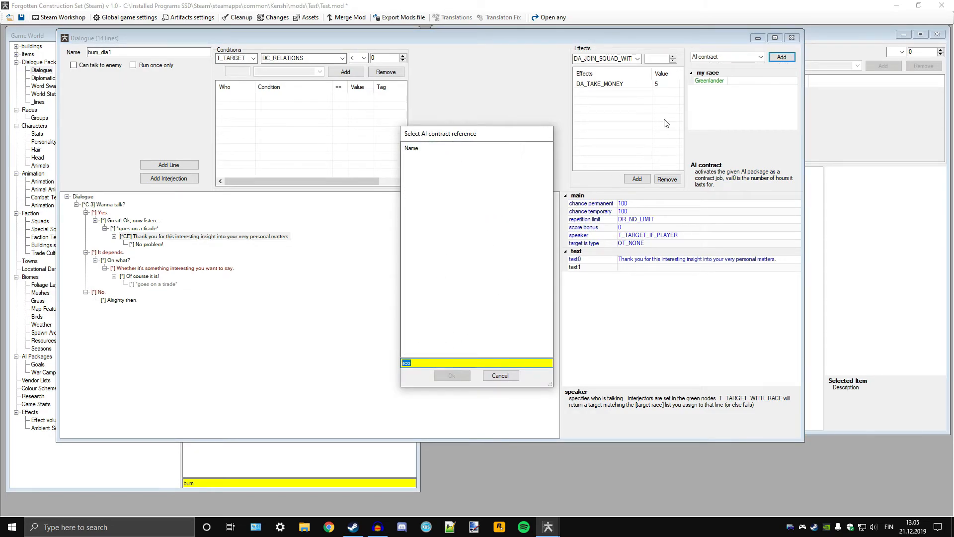
key(BackSpace)
click(501, 375)
Step: Add Scorchlander as a second "my race" reference on the same line
click(759, 58)
click(761, 58)
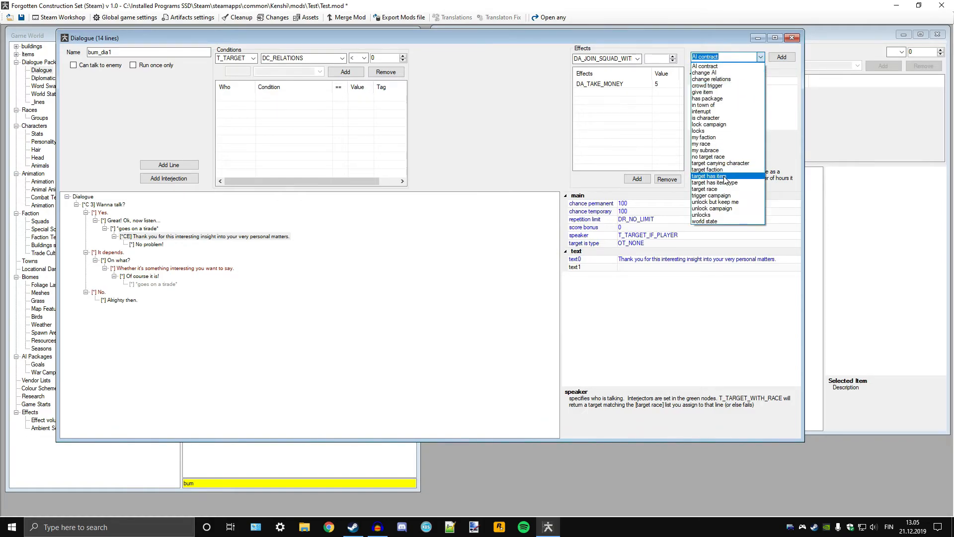
click(731, 144)
click(782, 57)
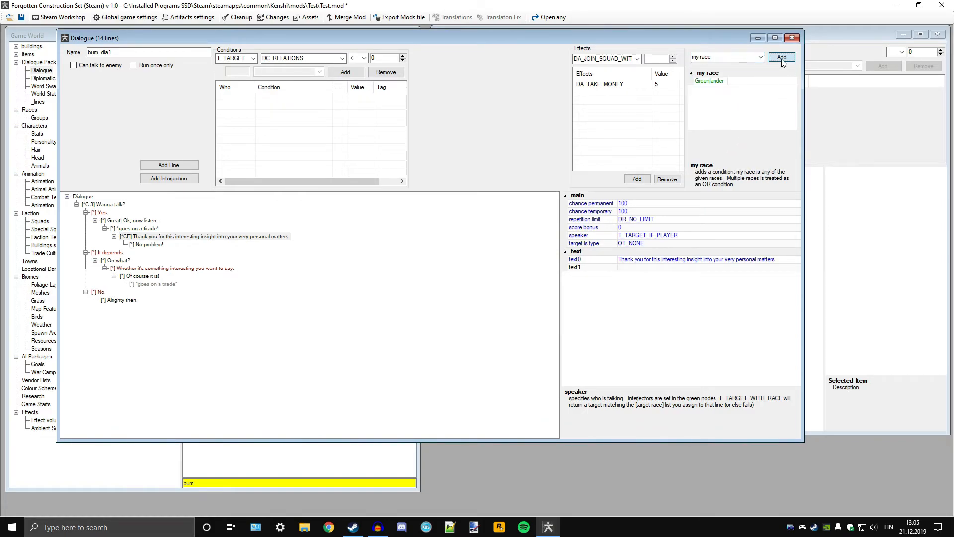
text(sco)
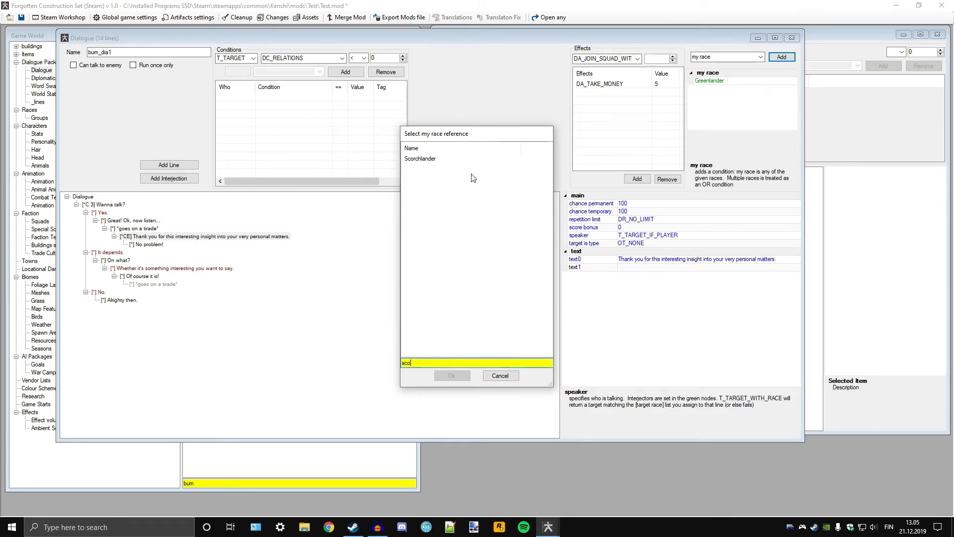
double_click(423, 159)
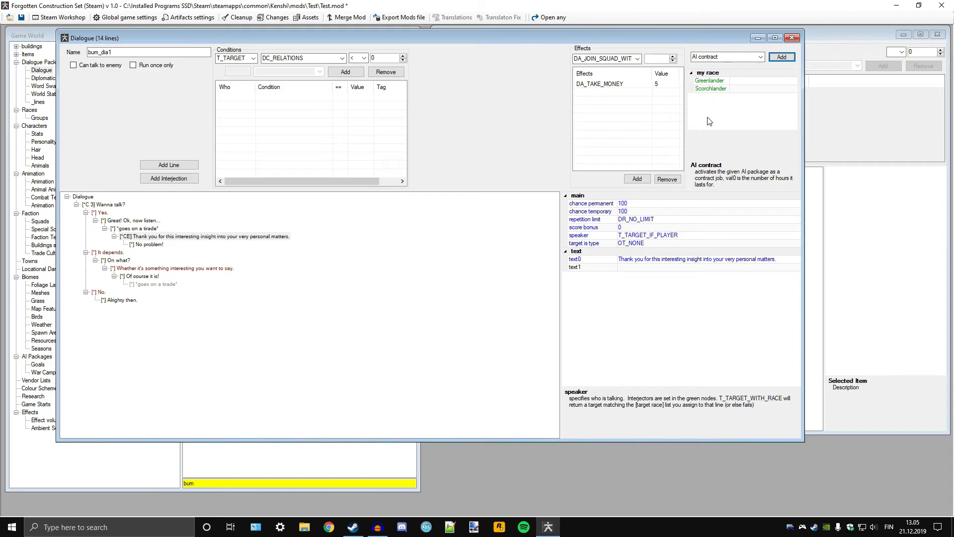
Step: Remove the Scorchlander and Greenlander "my race" references from the "Thank you for this interesting insight..." line
click(719, 82)
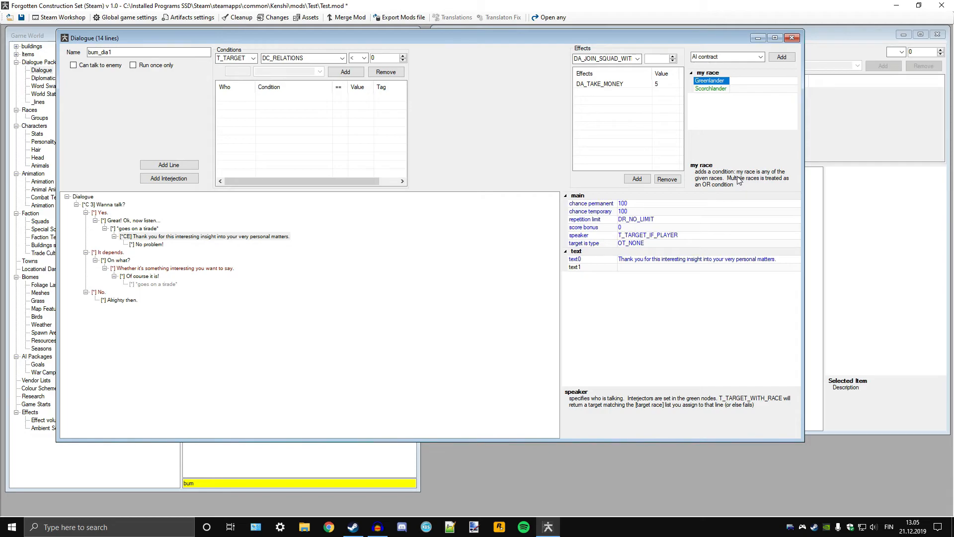
right_click(718, 92)
click(741, 105)
right_click(724, 82)
click(728, 99)
Step: Read the descriptions of the "target race" and "is character" reference types
click(760, 57)
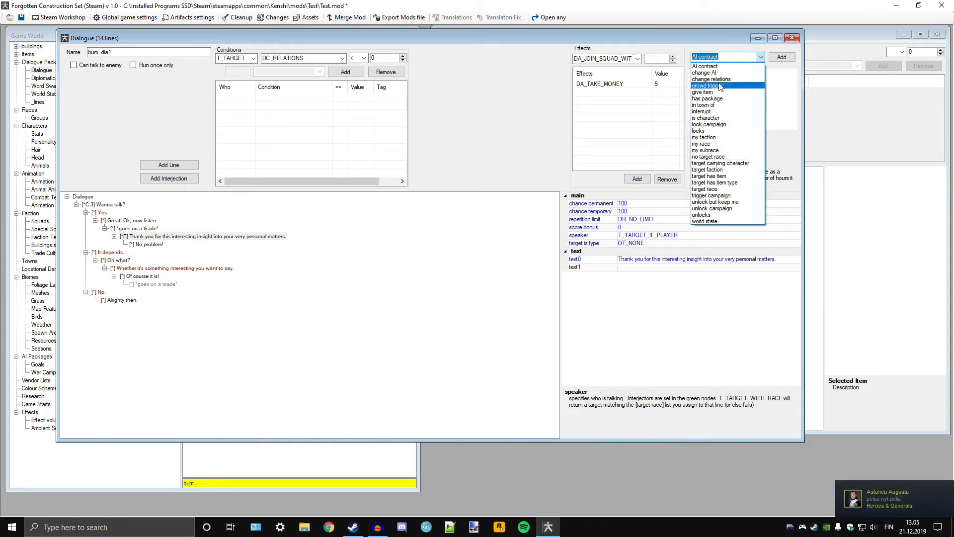
click(713, 190)
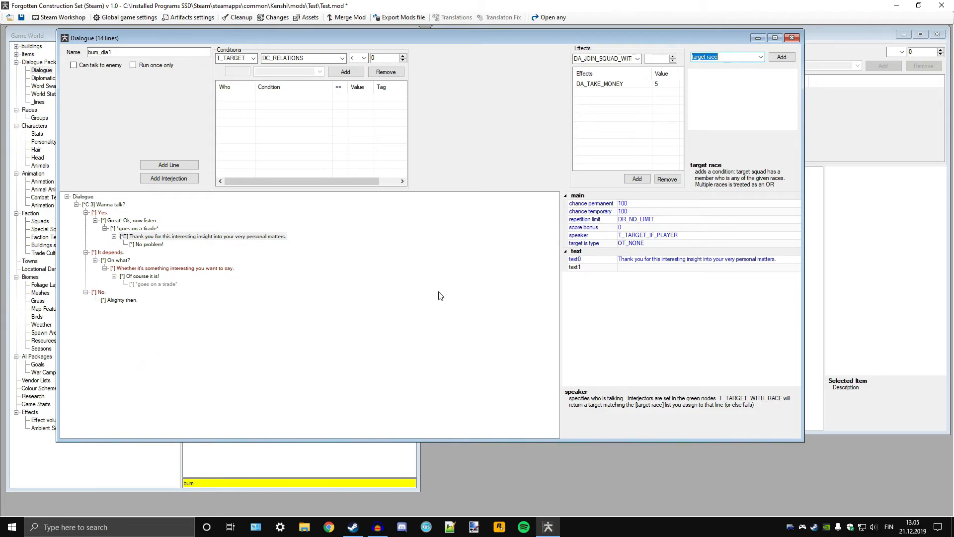
click(761, 57)
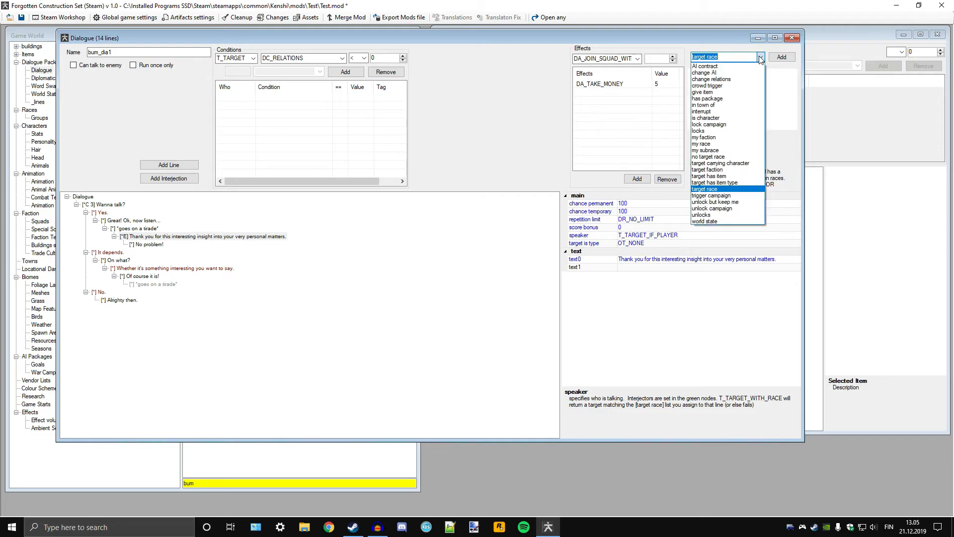
click(718, 119)
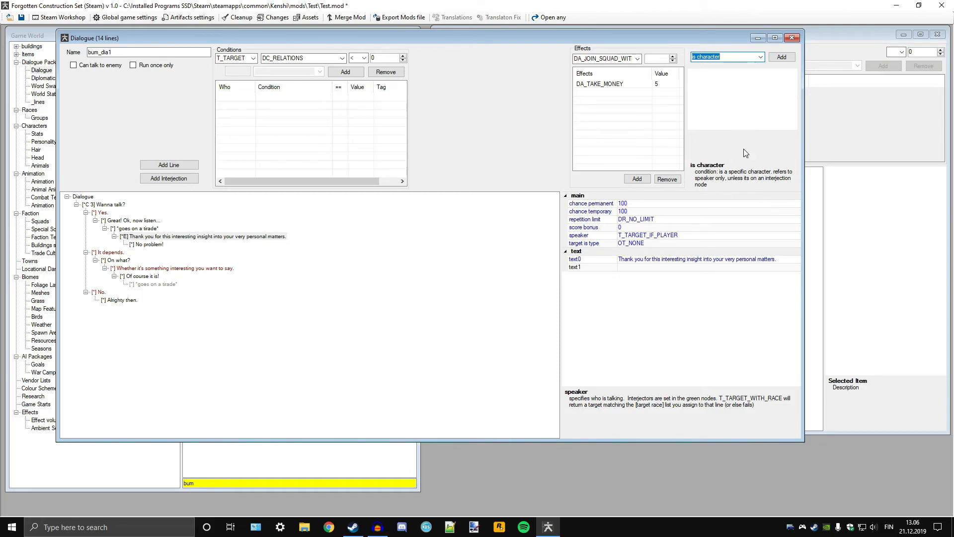
Step: Review the remaining reference types for the line and read the description of "give item"
click(761, 59)
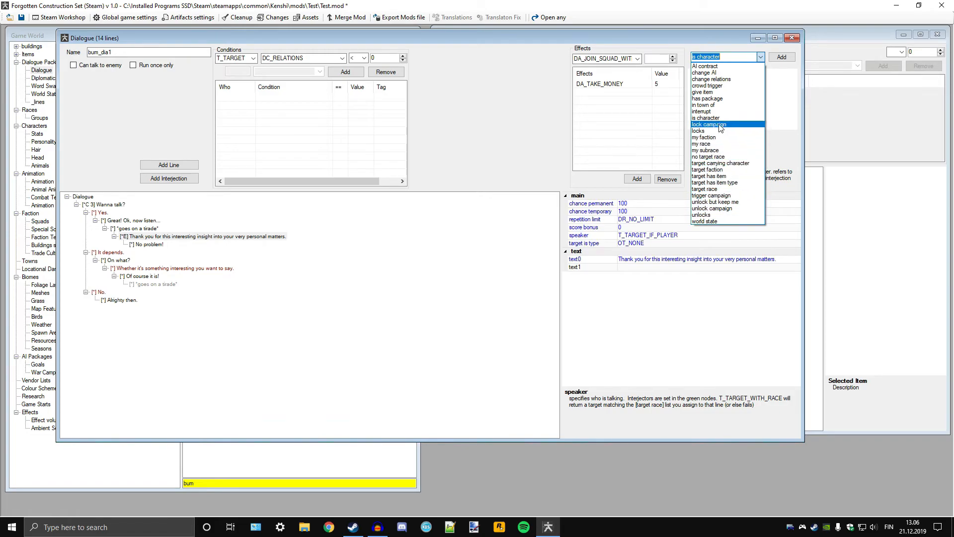
click(536, 79)
click(637, 59)
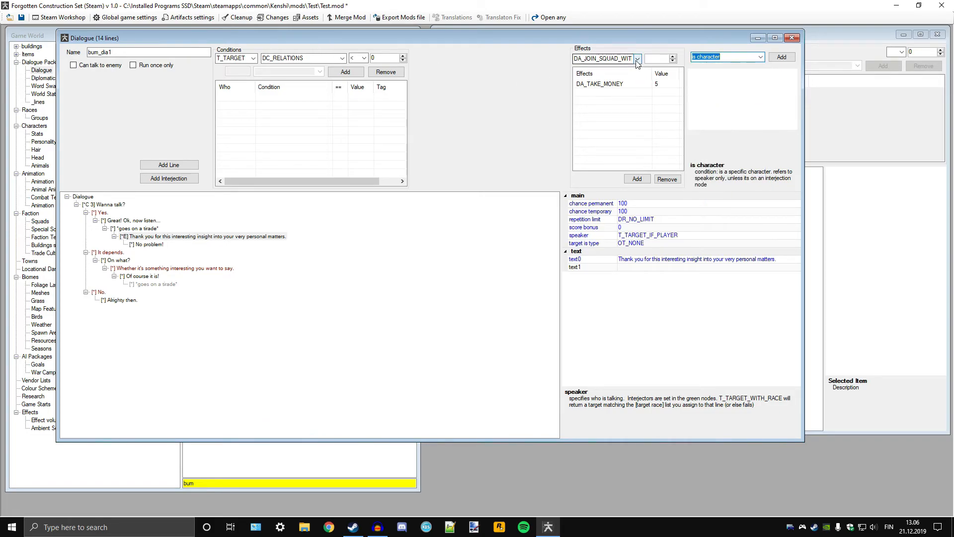
click(637, 58)
click(760, 56)
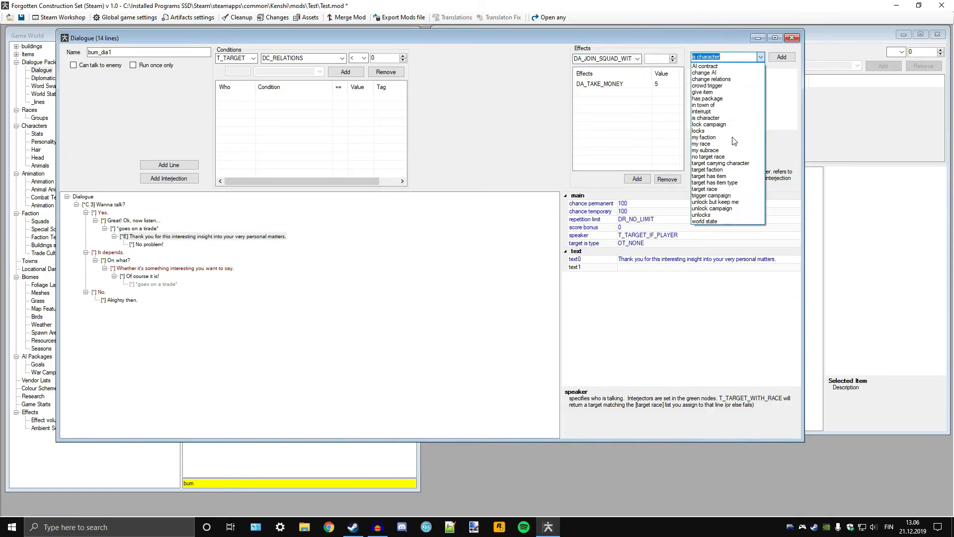
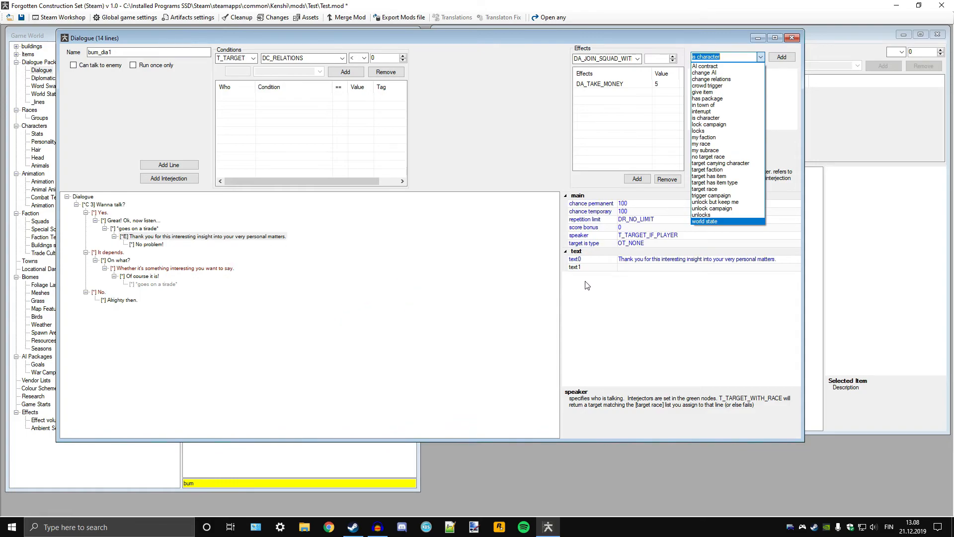
click(724, 93)
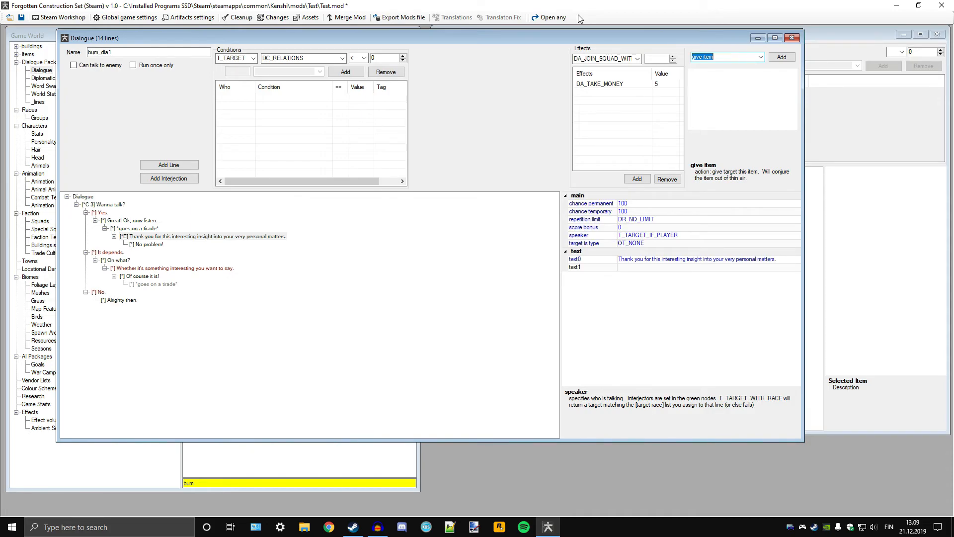
drag(521, 38, 664, 57)
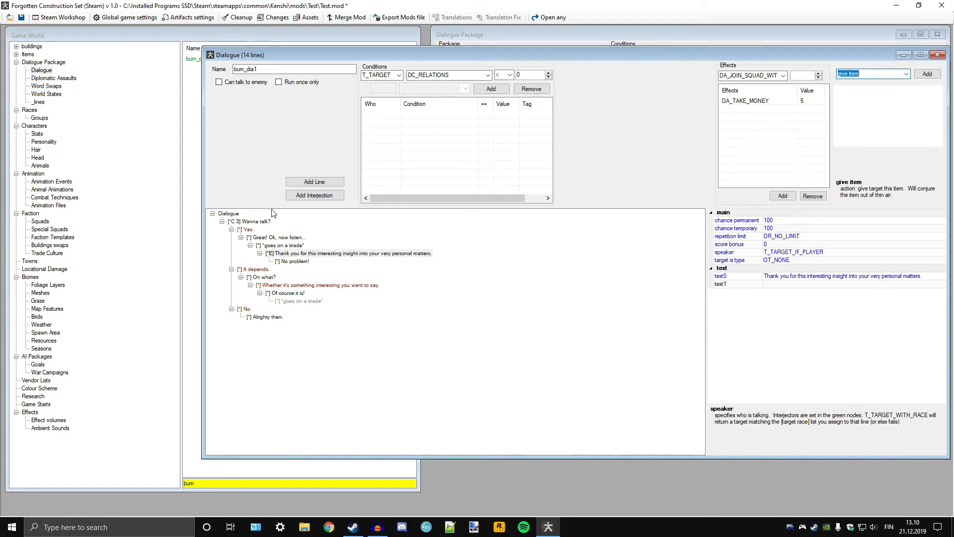
drag(313, 55, 306, 77)
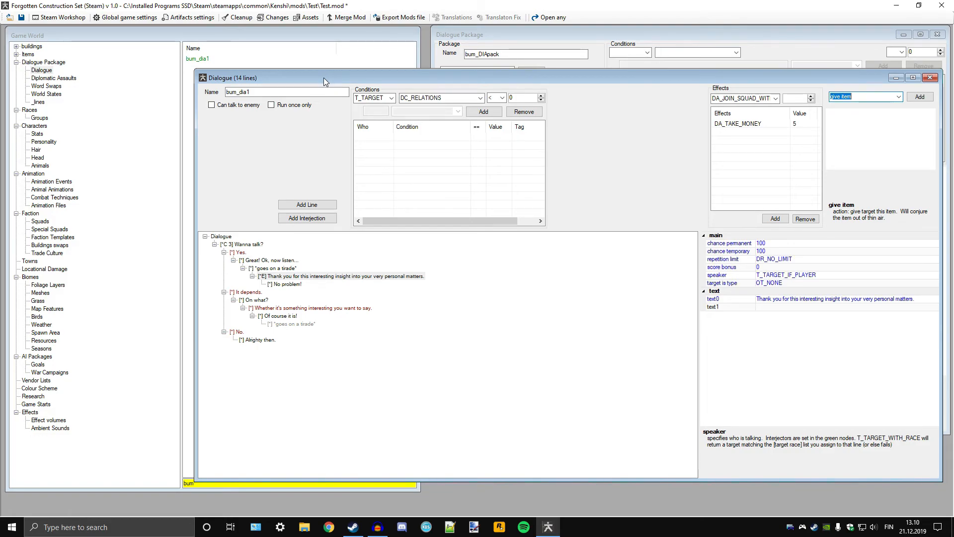
drag(330, 73, 332, 80)
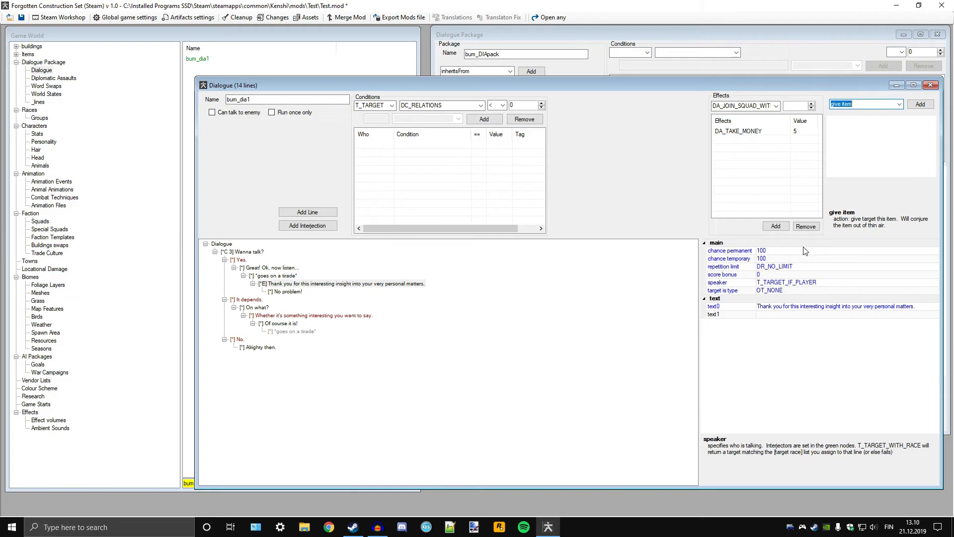
click(900, 104)
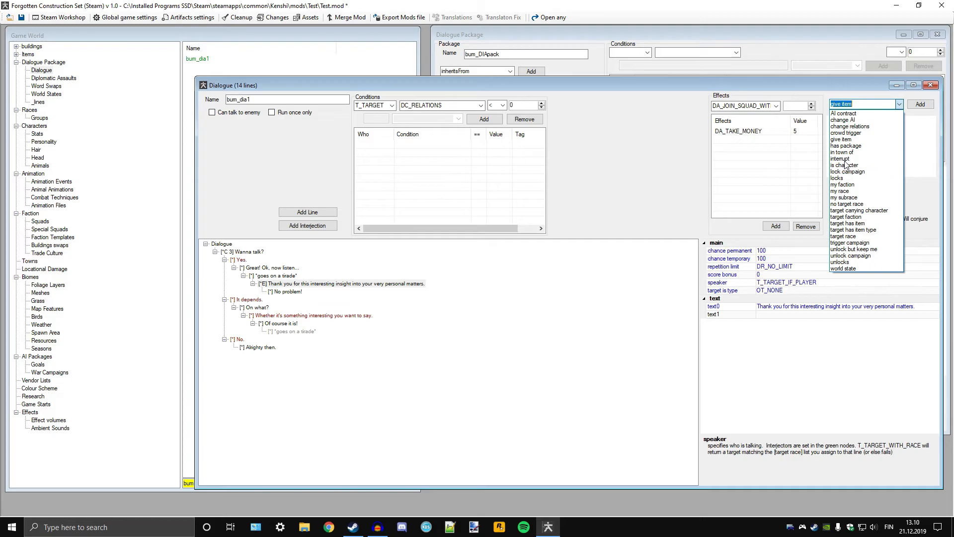
click(848, 83)
drag(849, 83, 737, 75)
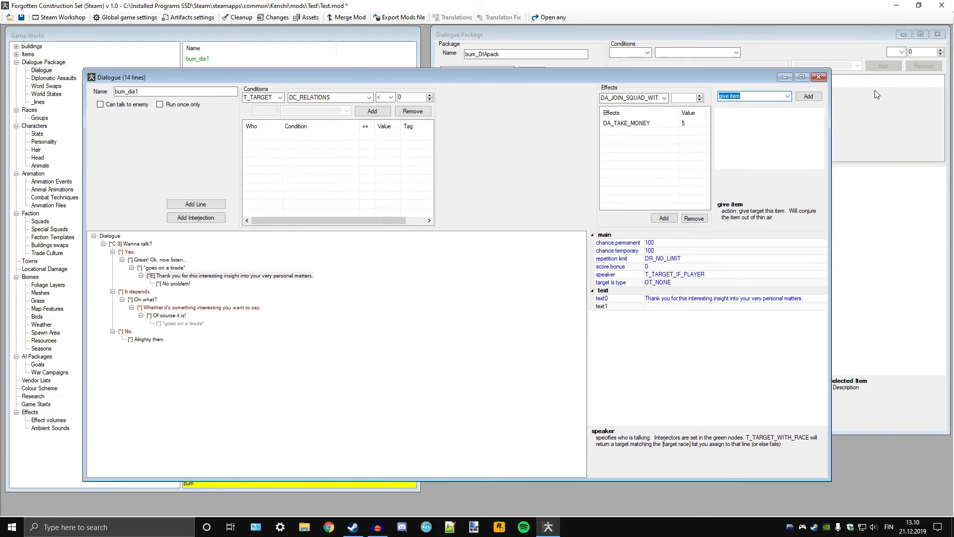
Step: Close the bum_dia1 dialogue and add it to the EV_PLAYER_TALK_TO_ME event of the bum_DIApack package
click(819, 77)
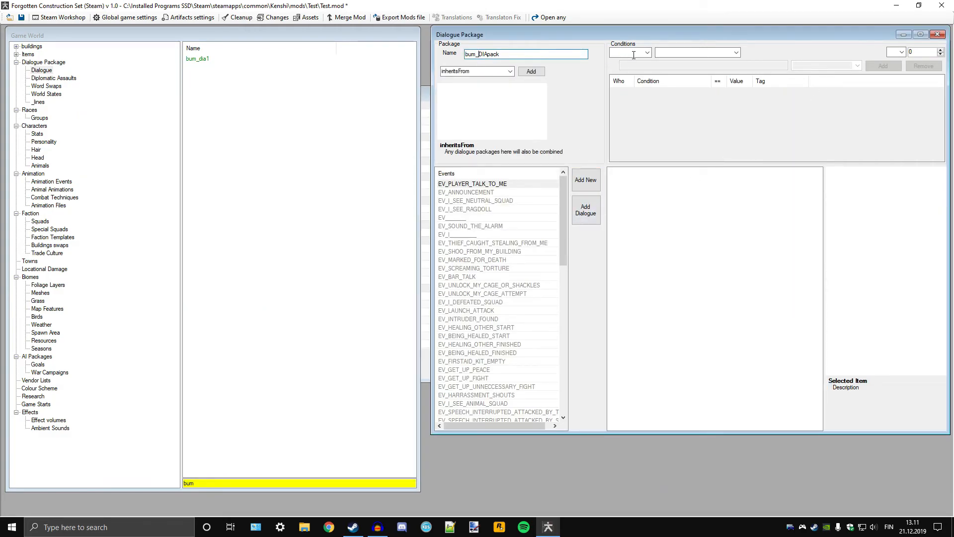
drag(636, 36, 586, 53)
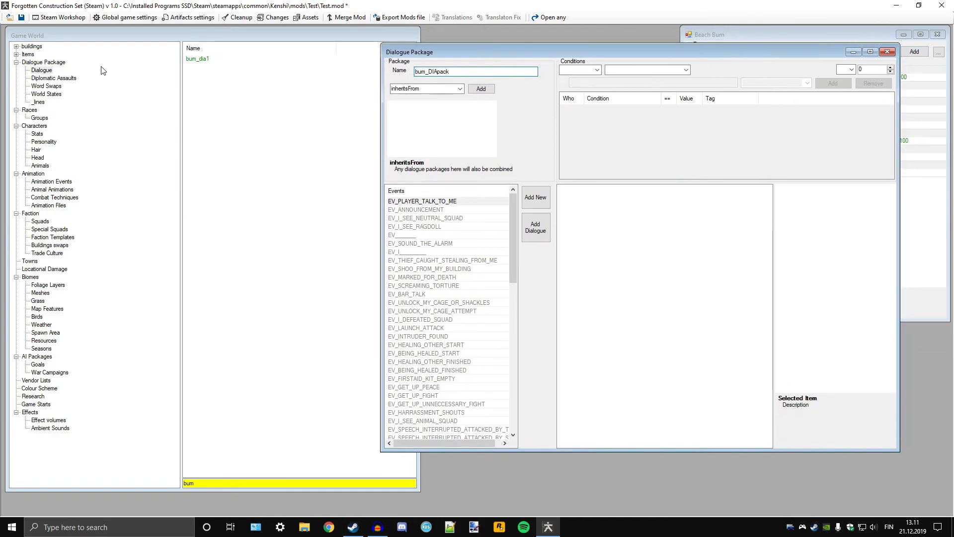
click(536, 234)
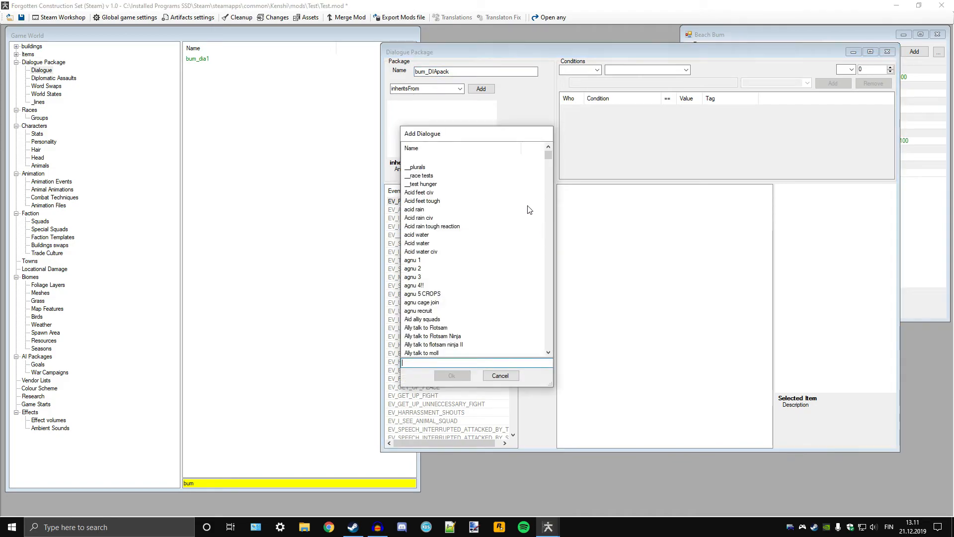
text(bum)
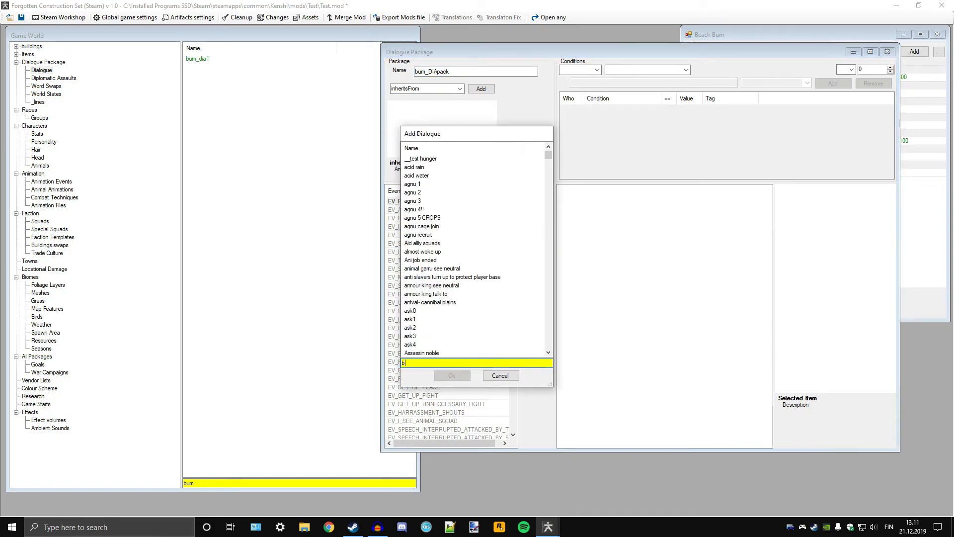
double_click(426, 160)
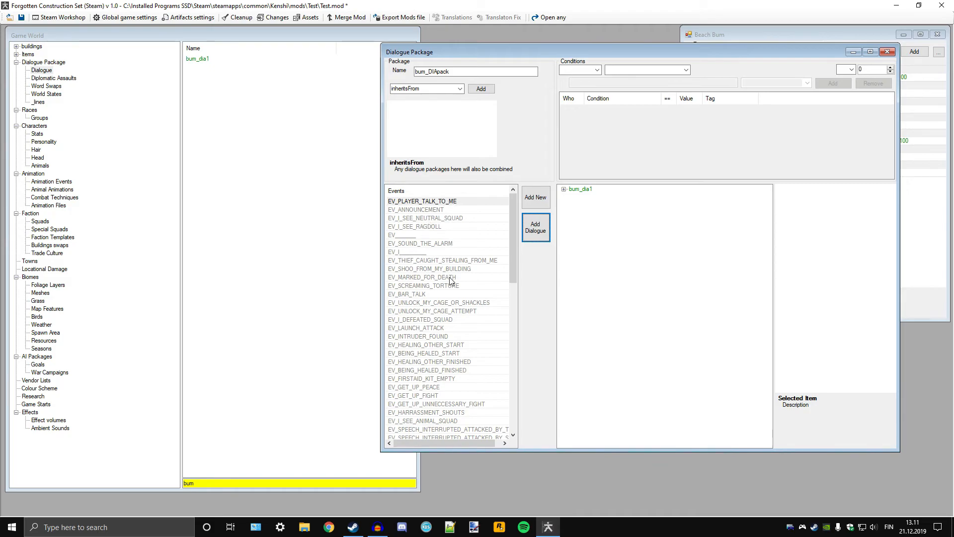
Step: Look through the full list of events that can trigger dialogue in the bum_DIApack package
scroll(452, 278, down, 15)
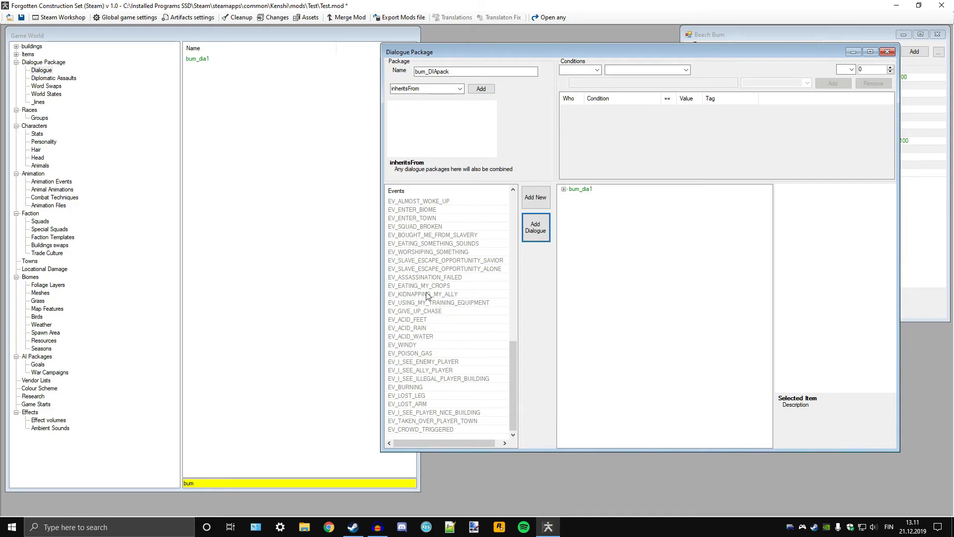
scroll(446, 295, up, 3)
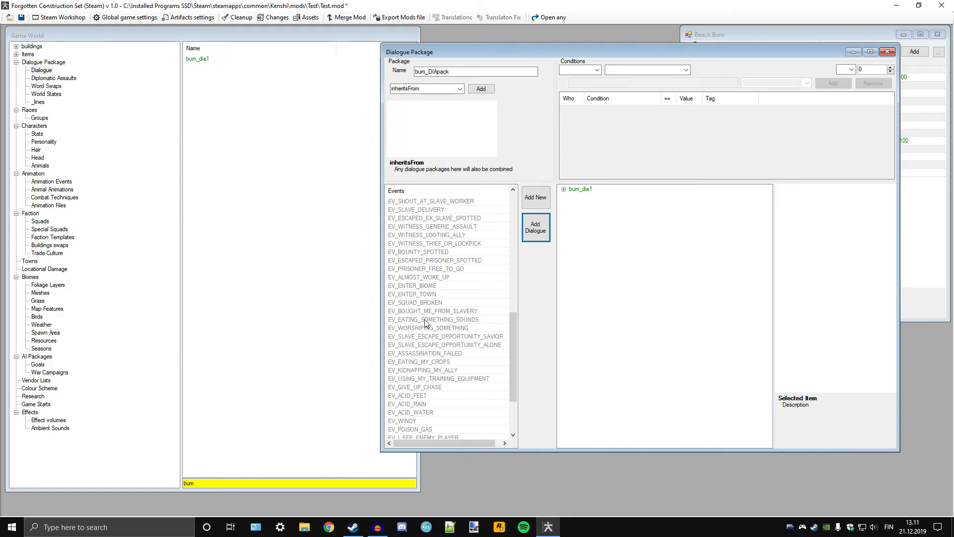
scroll(425, 330, down, 3)
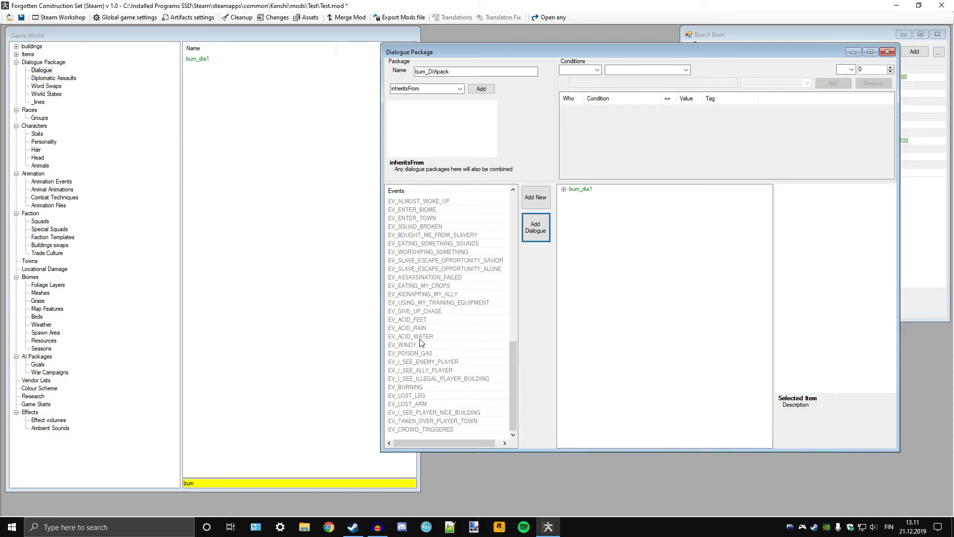
scroll(422, 343, up, 8)
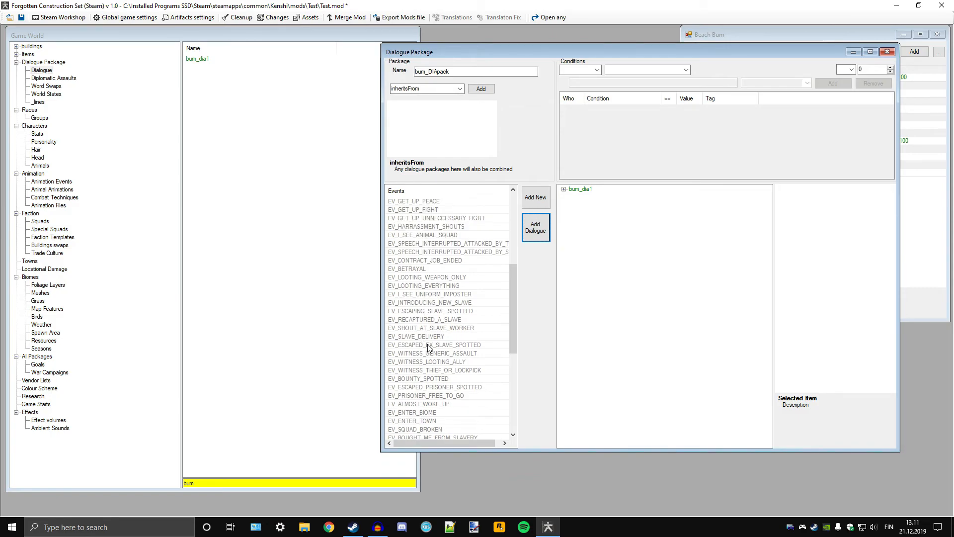
scroll(429, 347, up, 2)
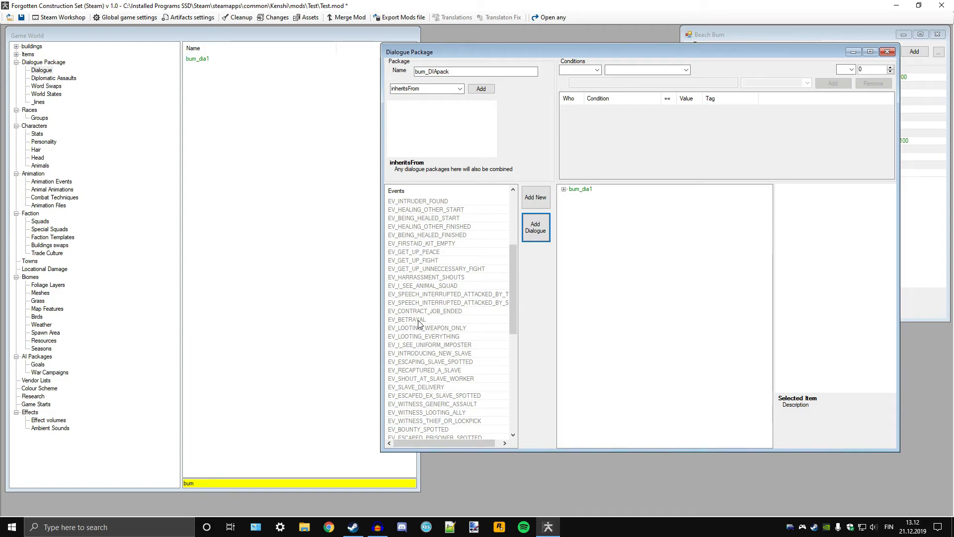
scroll(419, 323, up, 5)
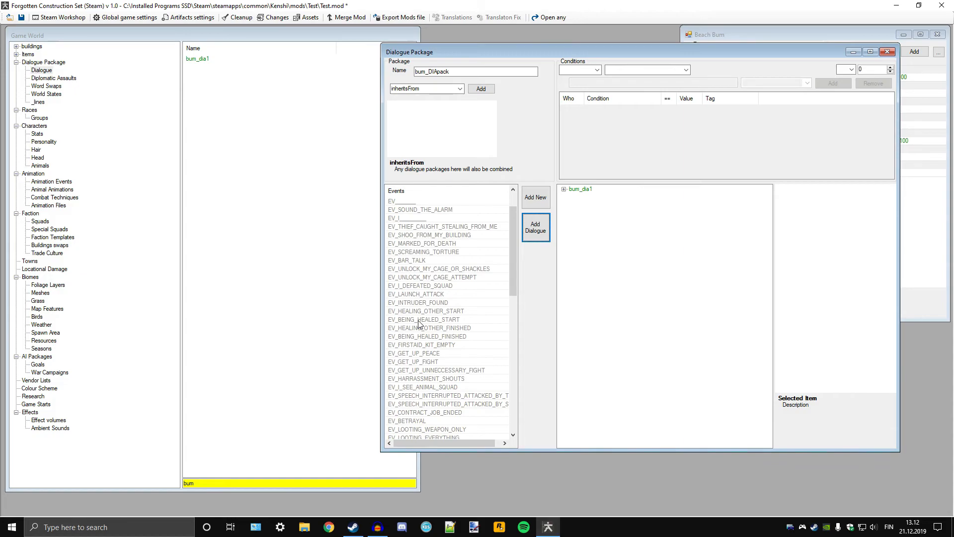
scroll(419, 323, up, 1)
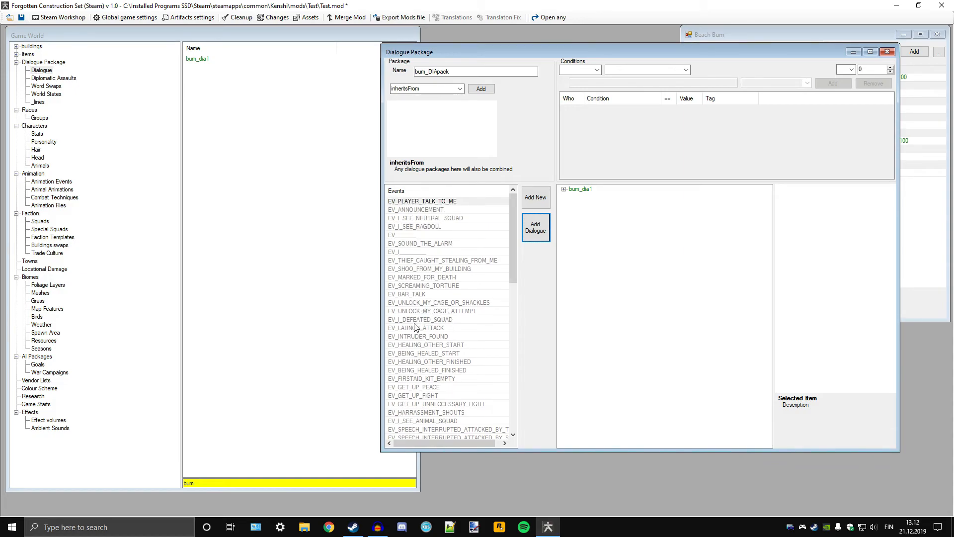
scroll(445, 394, down, 9)
scroll(445, 393, up, 9)
Step: Select the EV_I_SEE_NEUTRAL_SQUAD event in bum_DIApack and create a new dialogue named bum_screamyshouty
drag(492, 50, 358, 56)
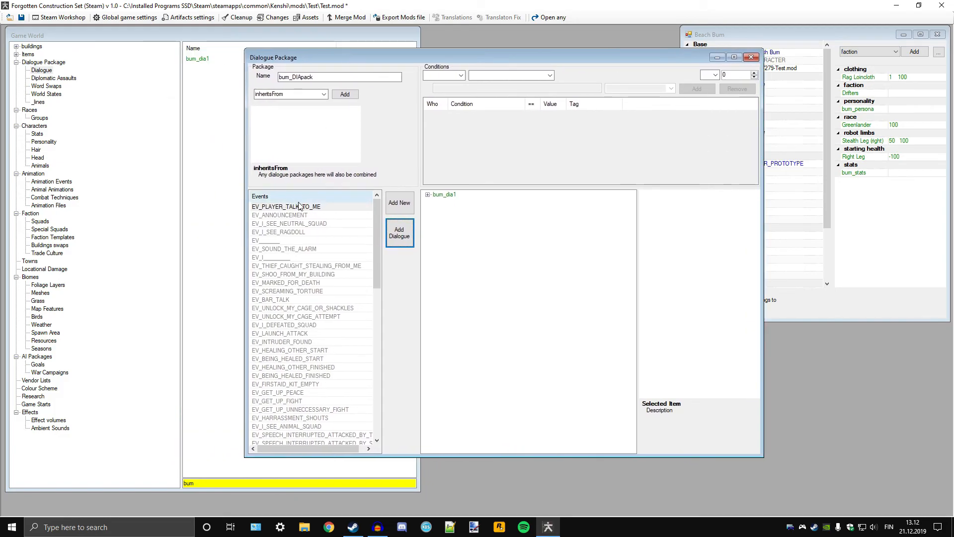
click(292, 224)
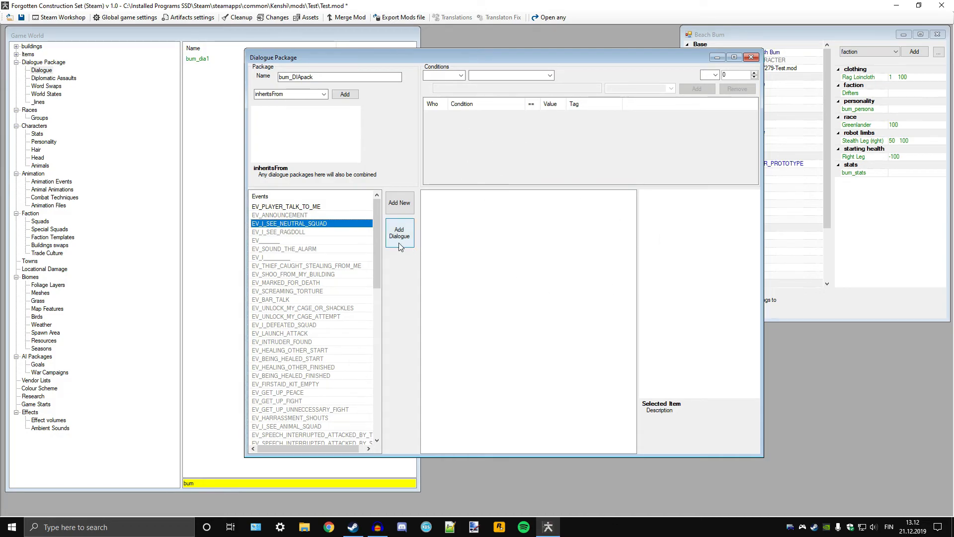
right_click(211, 104)
click(237, 130)
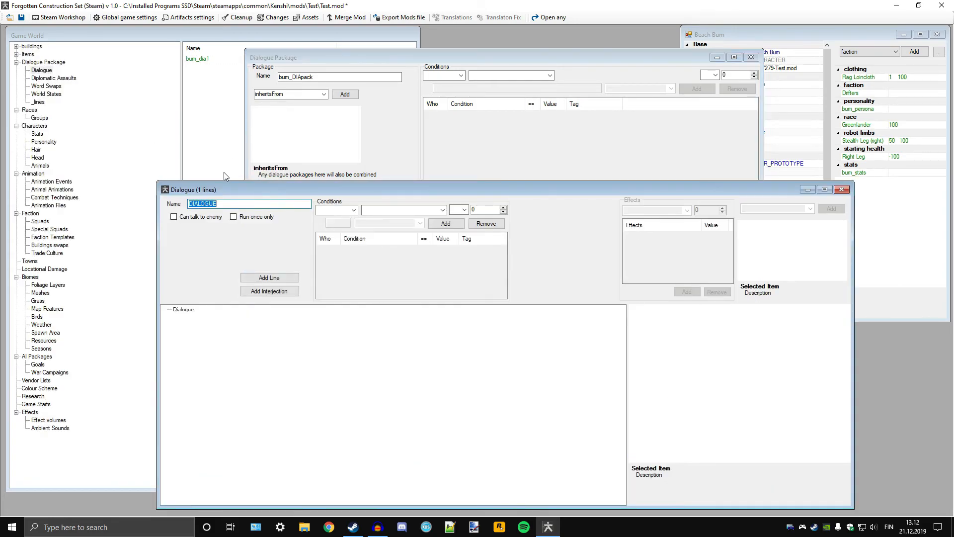
text(bum_screamysh)
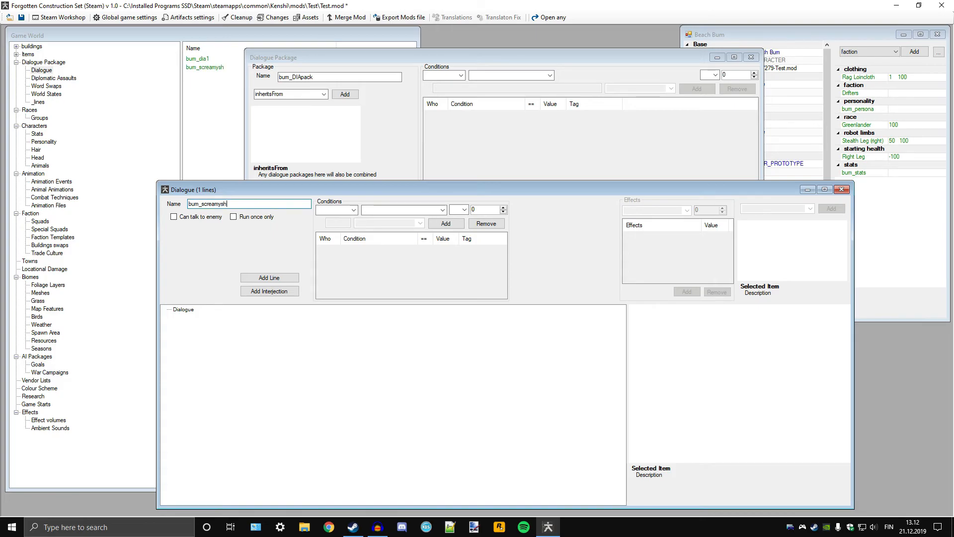
text(outy)
Step: Add an empty line to the bum_screamyshouty dialogue and select it
drag(312, 190, 277, 96)
click(221, 185)
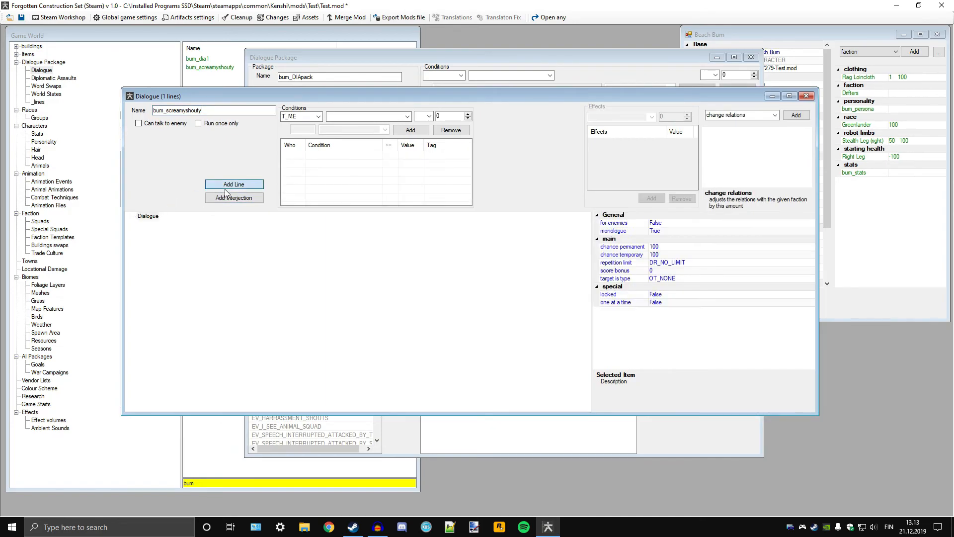
click(160, 224)
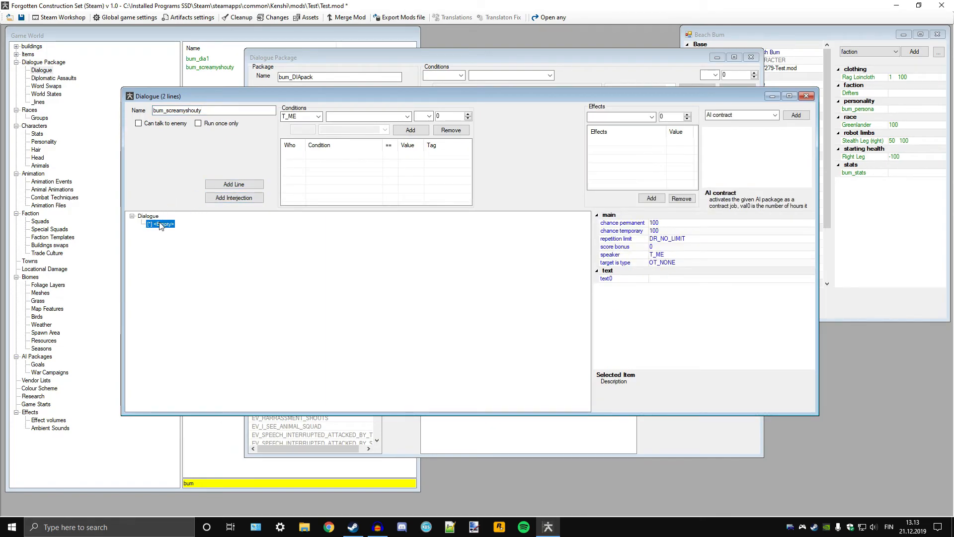
Step: Add a condition to the empty line requiring T_TARGET with DC_TARGET_IN_TALKING_RANGE == 1
click(318, 116)
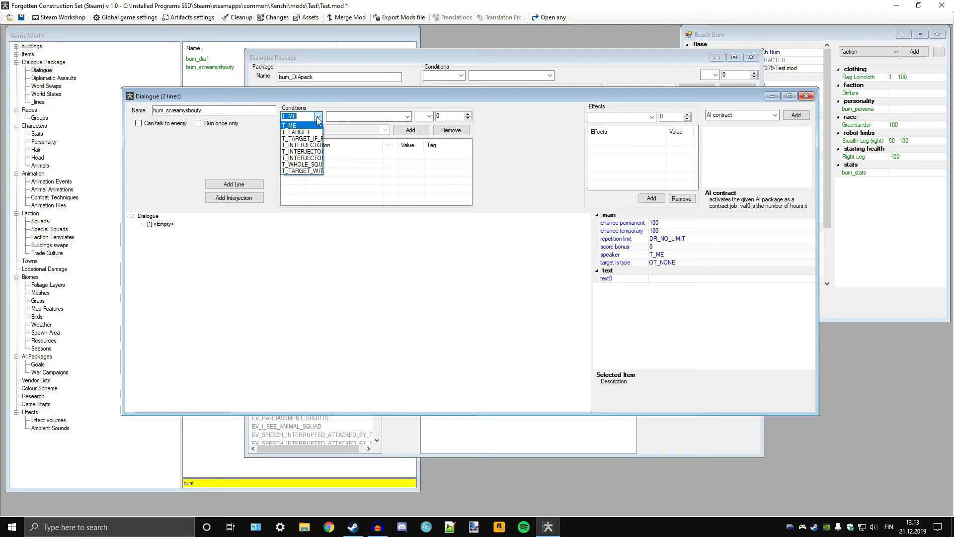
click(308, 131)
click(406, 116)
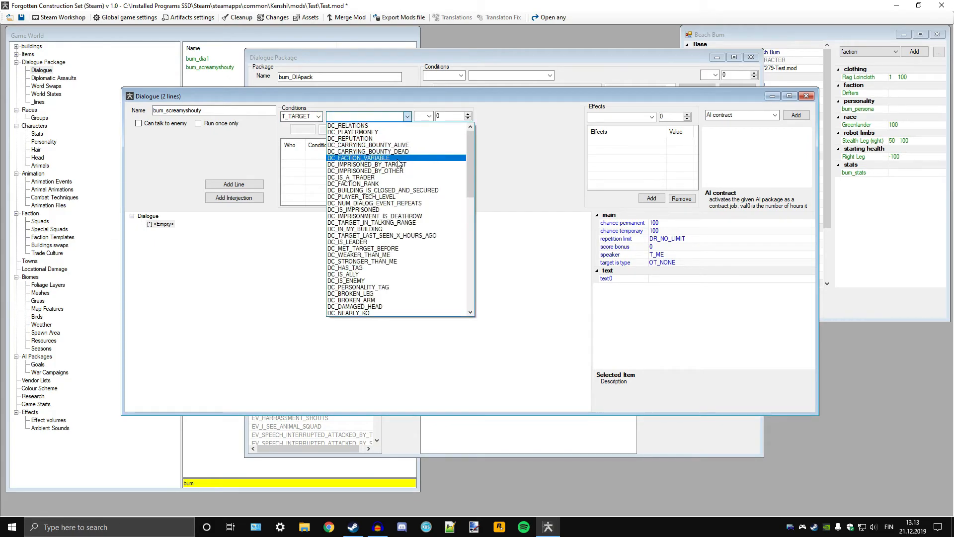
scroll(391, 248, down, 10)
scroll(391, 254, down, 7)
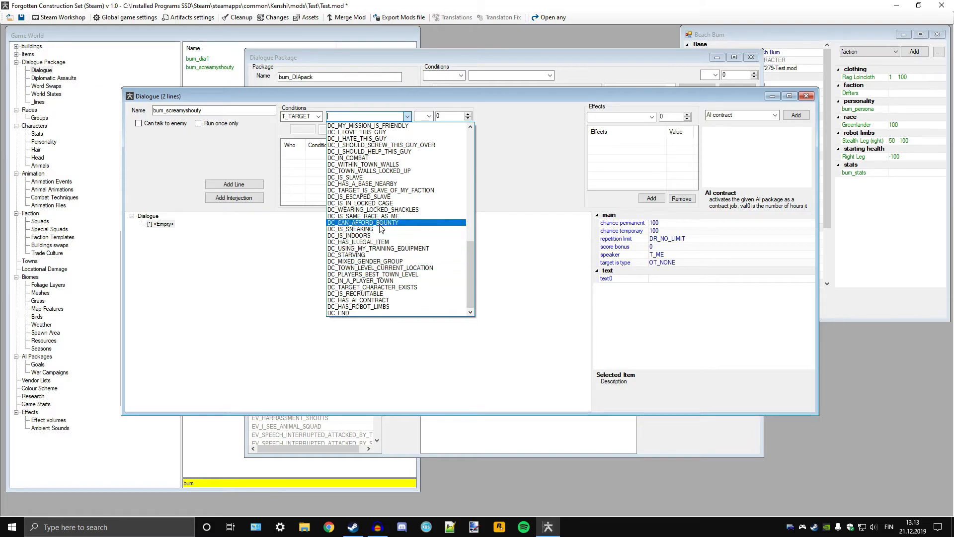
scroll(376, 196, up, 7)
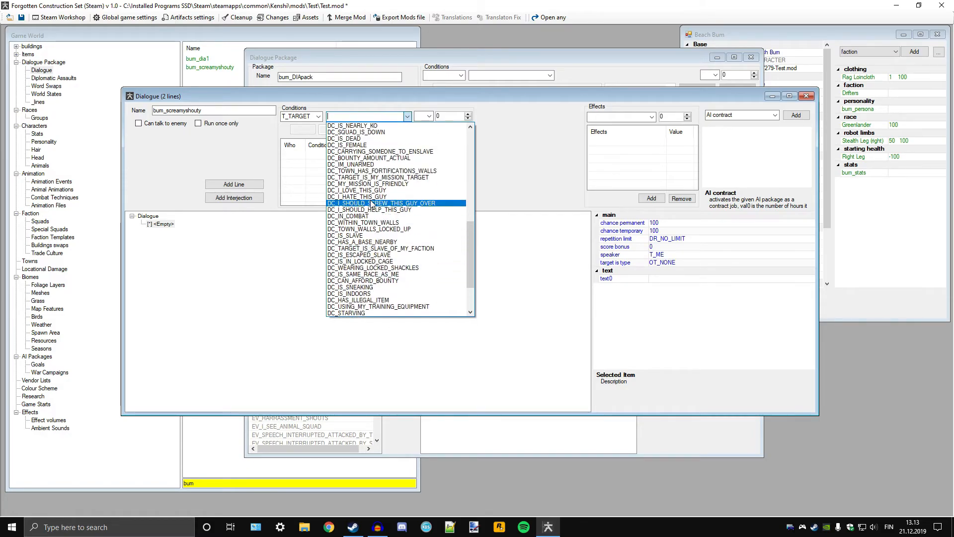
scroll(373, 211, up, 10)
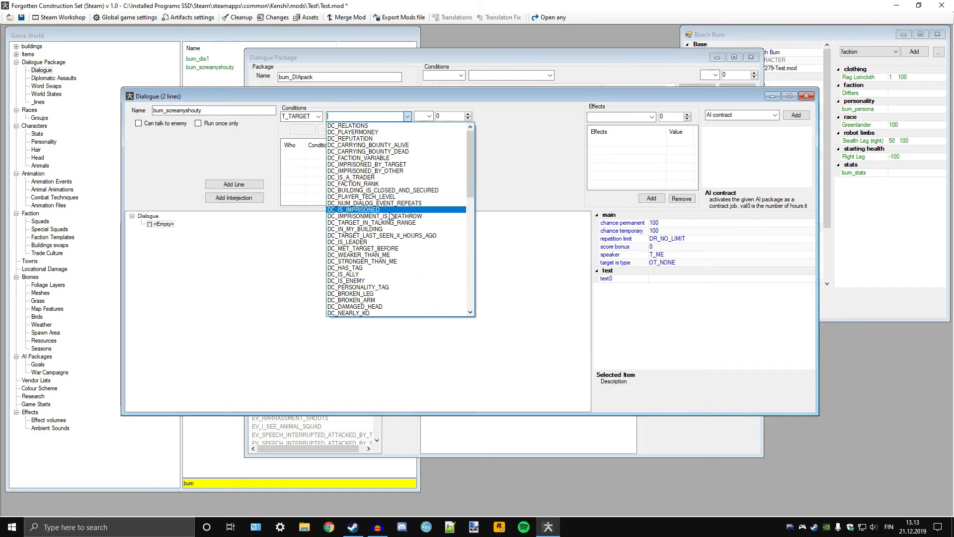
click(386, 223)
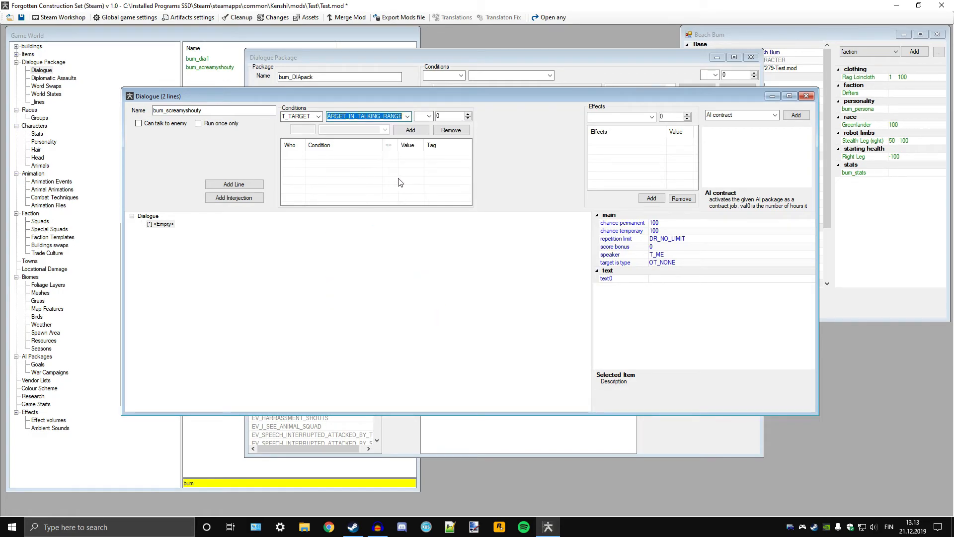
click(425, 116)
click(423, 124)
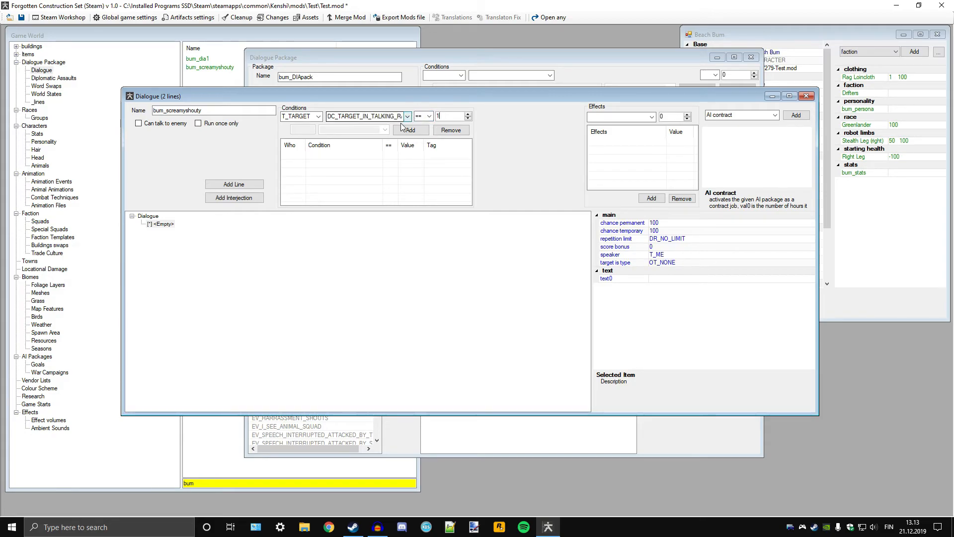
click(411, 129)
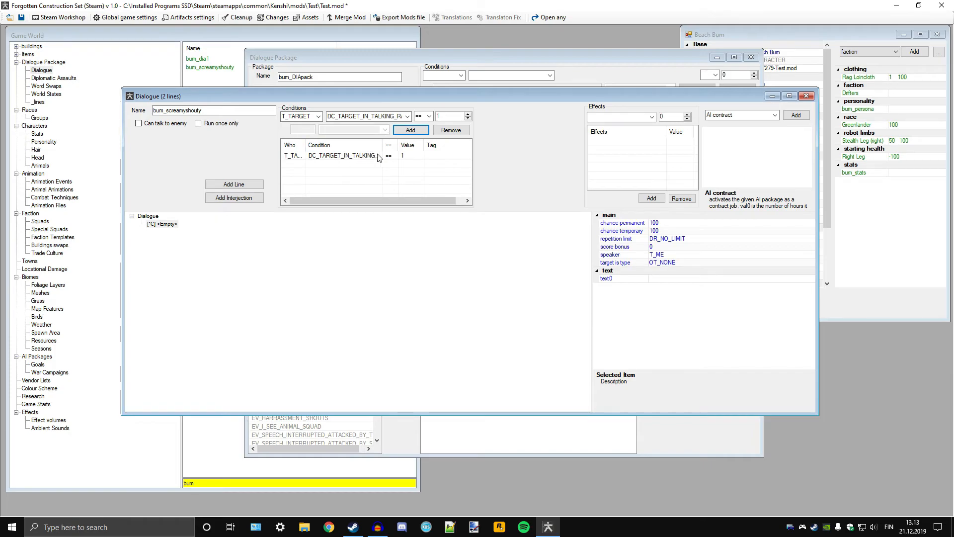
Step: Look through the full list of condition types available for the dialogue line, leaving the current choice in place
click(393, 114)
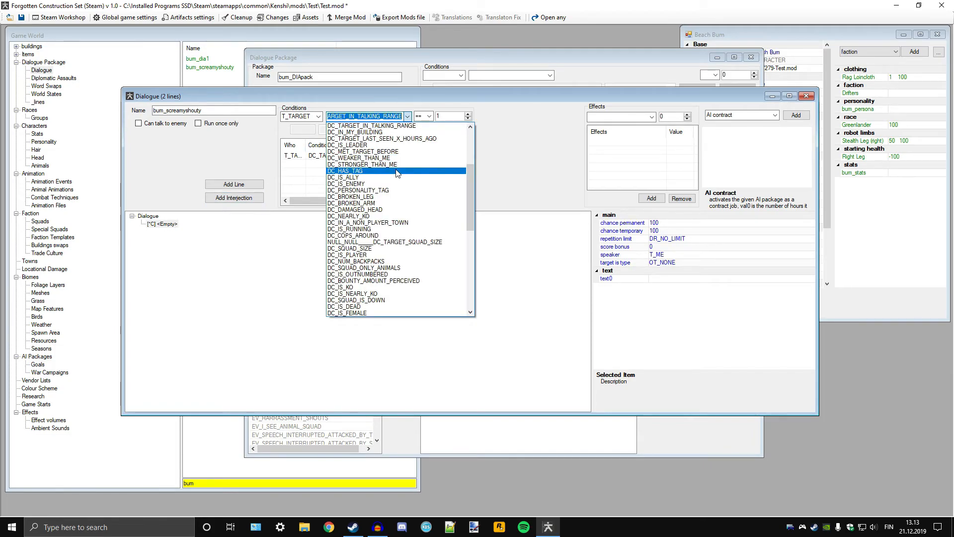
scroll(395, 169, up, 5)
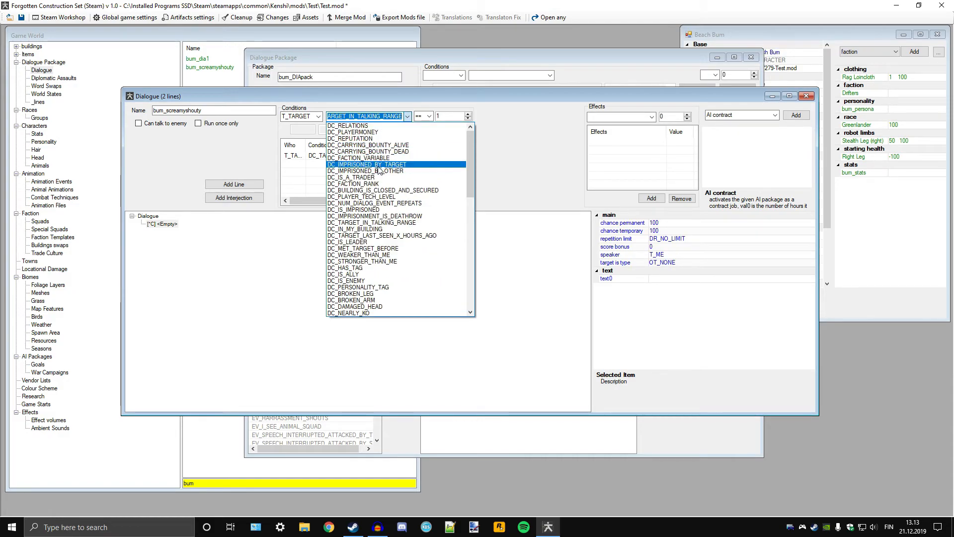
scroll(387, 243, down, 3)
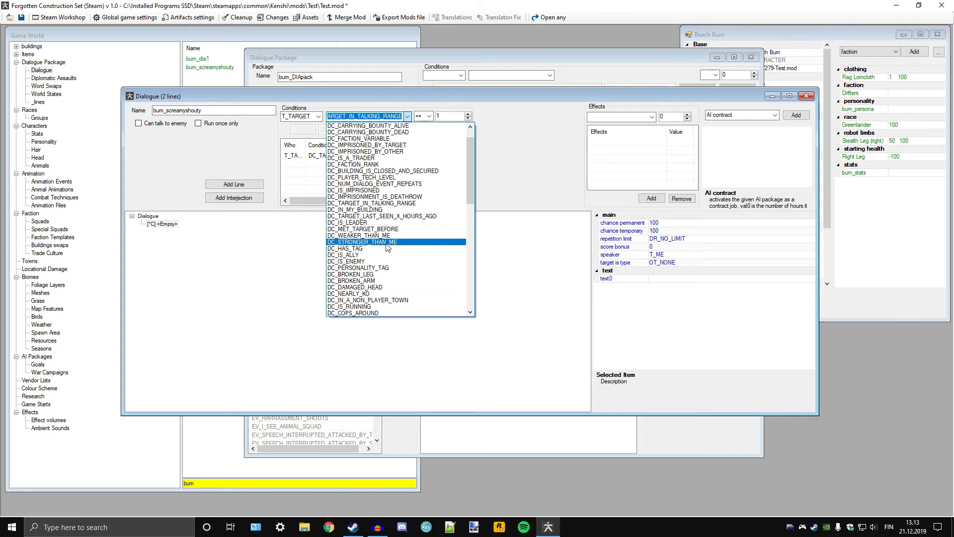
scroll(388, 247, down, 2)
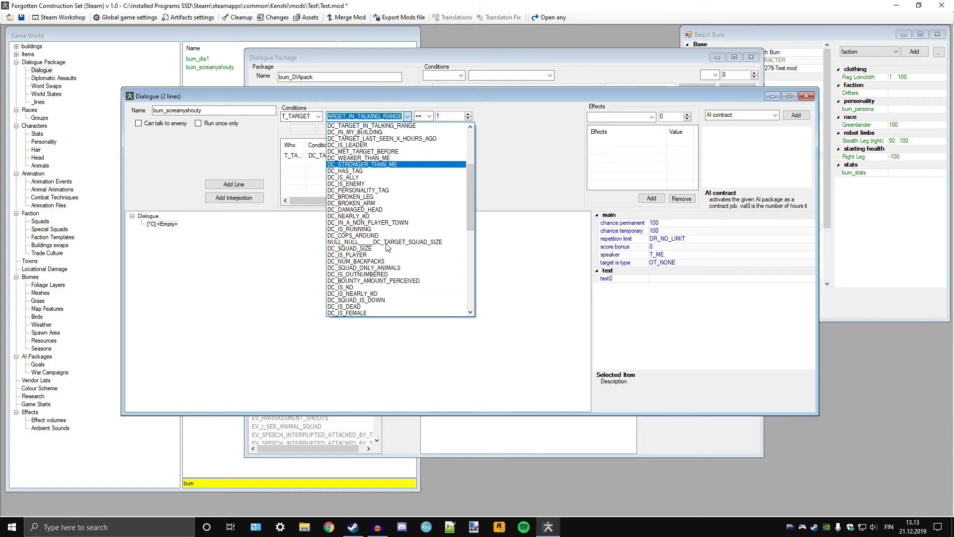
scroll(387, 247, down, 2)
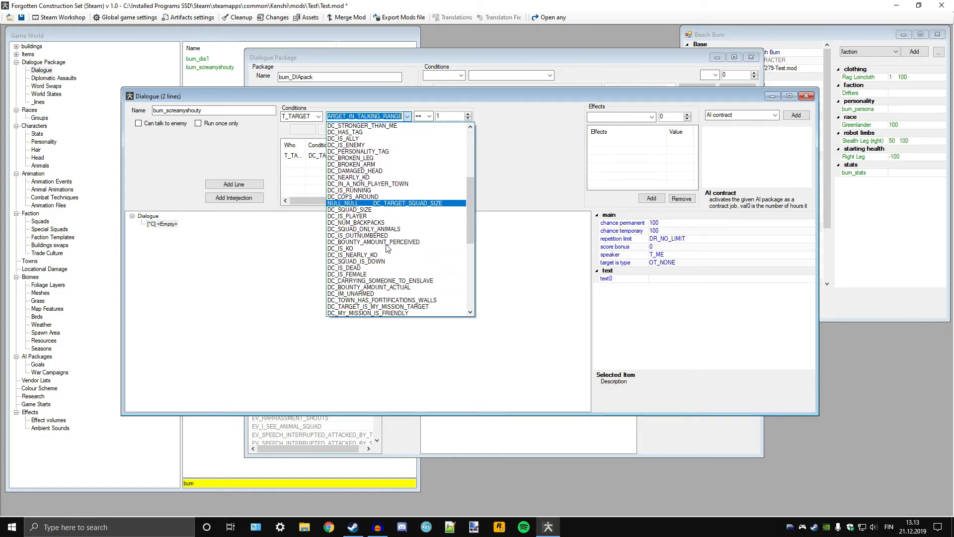
scroll(387, 247, down, 10)
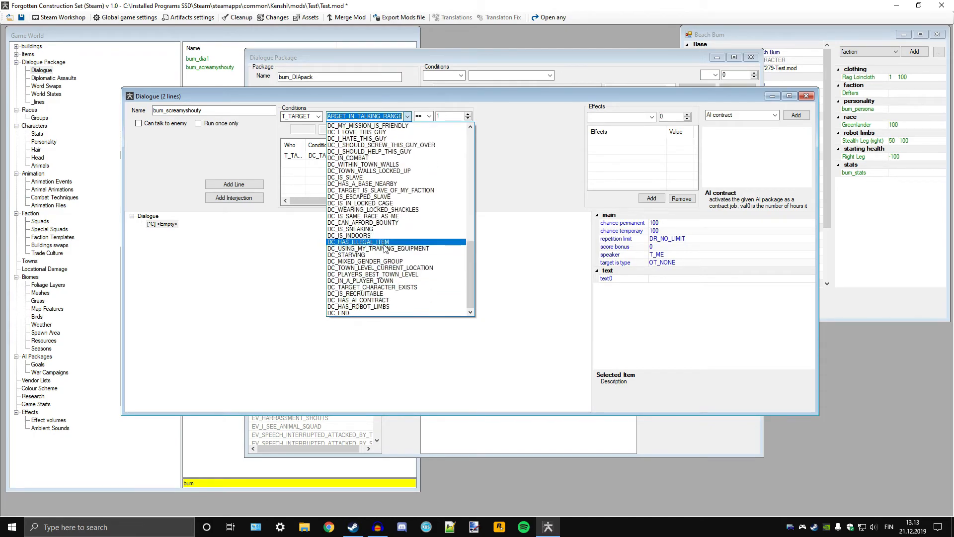
click(528, 170)
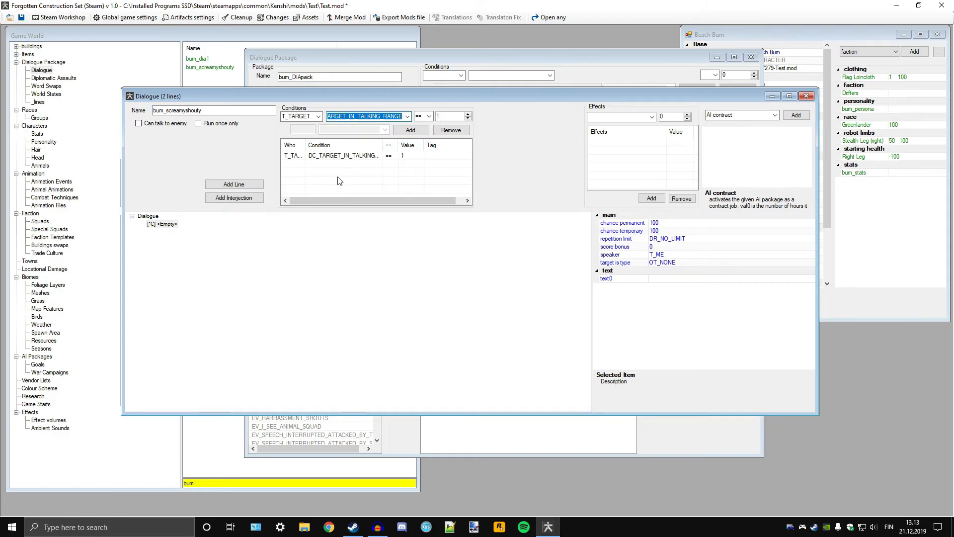
Step: Set text0 of the conditional empty line to "Screams gibberish"
click(164, 225)
click(658, 279)
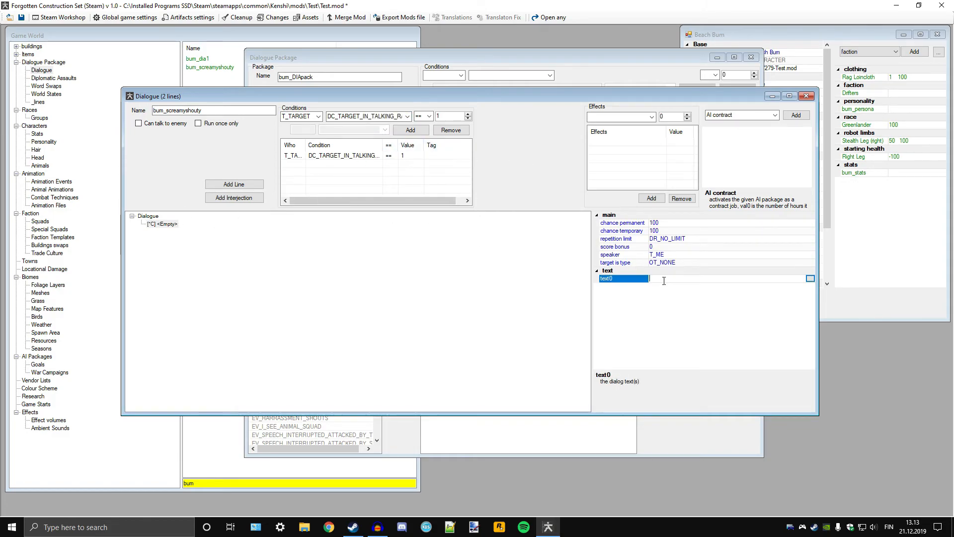
text("Screams gibberish)
click(161, 224)
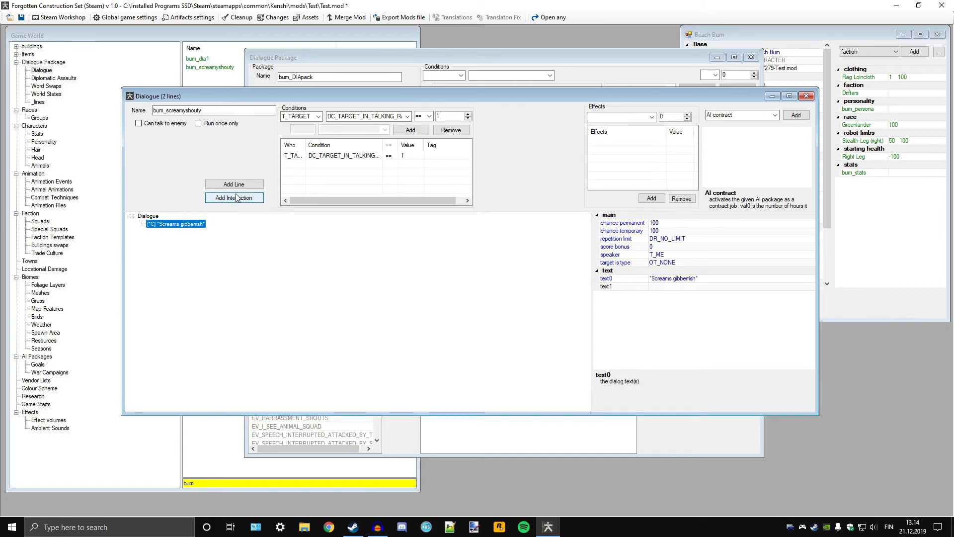
Step: Add a follow-up line beneath "Screams gibberish" with the text "shouts his mommas name"
click(233, 185)
click(165, 232)
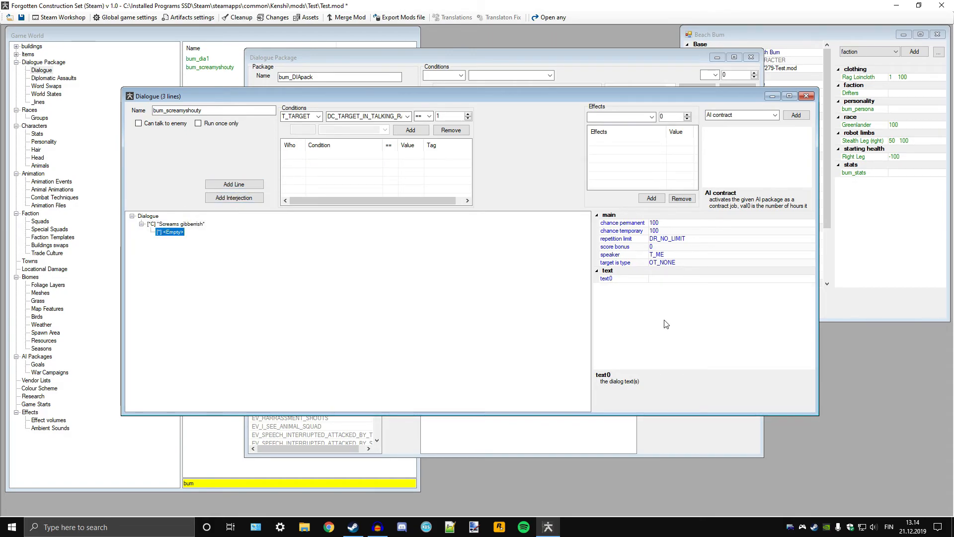
click(673, 279)
text(*shouts his )
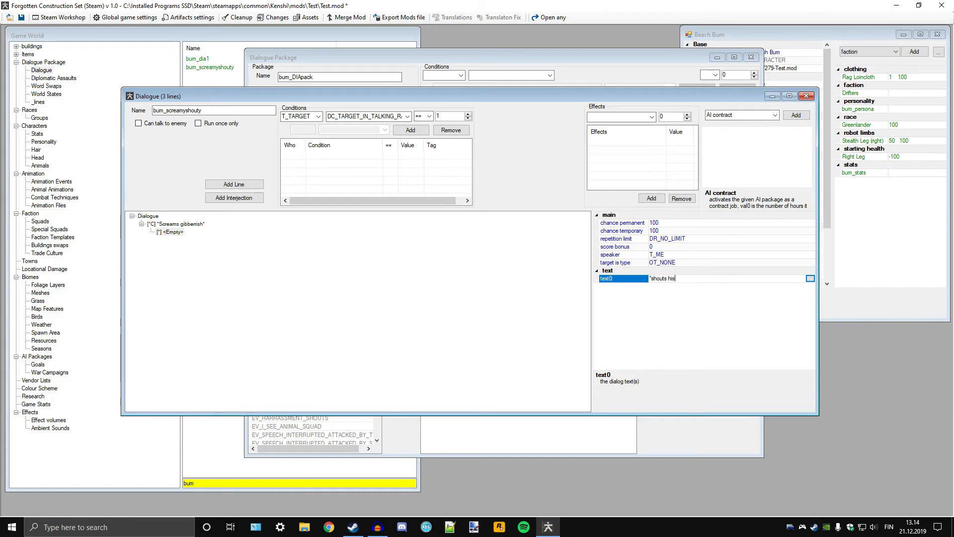
text(mommas name*)
click(172, 232)
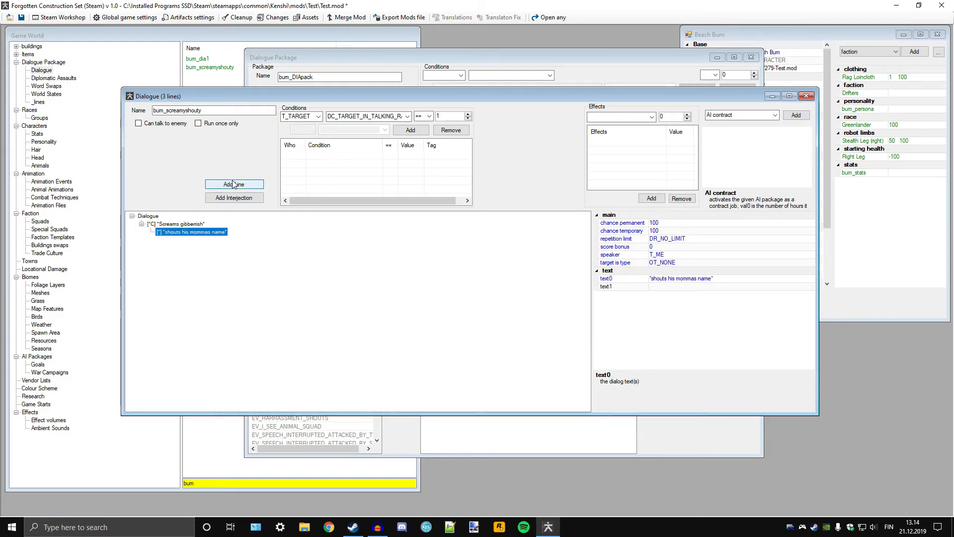
click(230, 185)
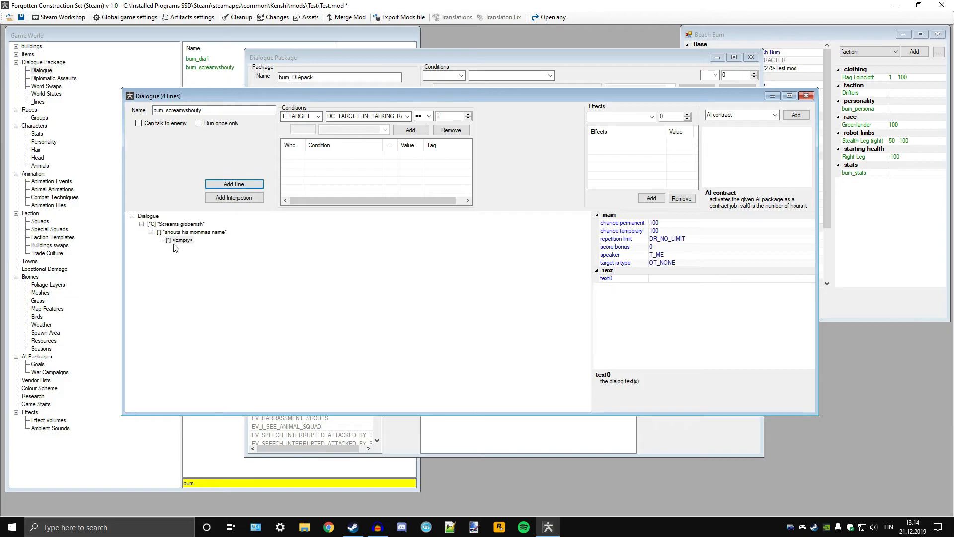
click(179, 240)
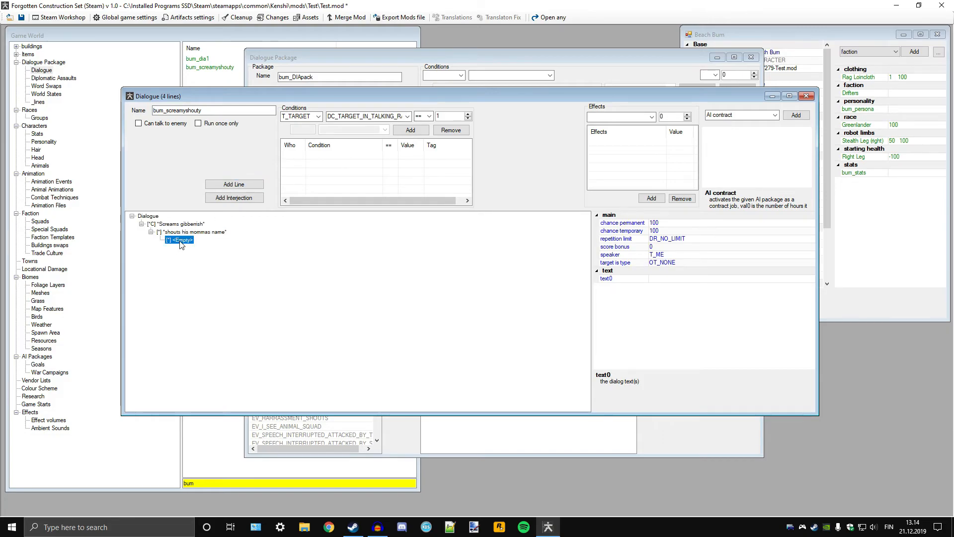
right_click(180, 244)
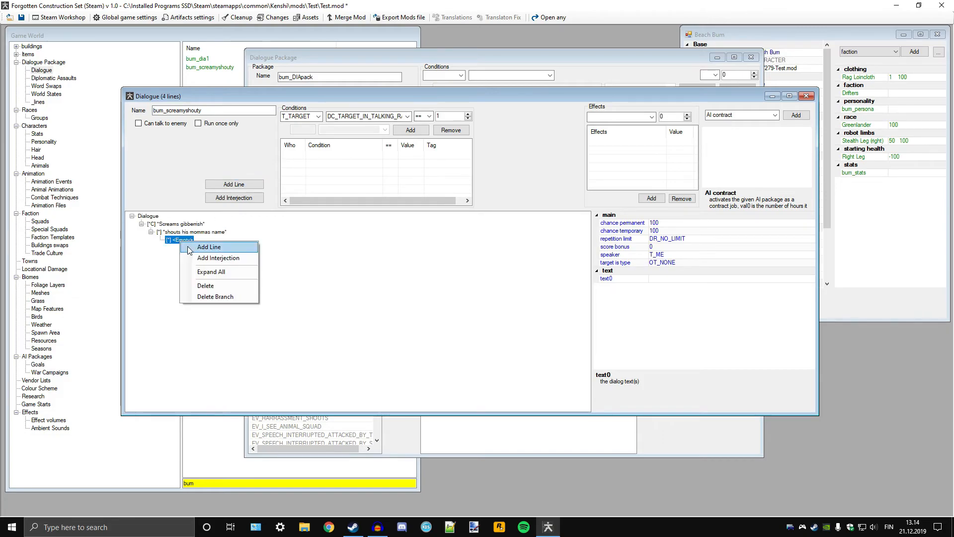
click(207, 287)
Step: Set the repetition limit of the "Screams gibberish" line to DR_VSHORT_020
click(157, 223)
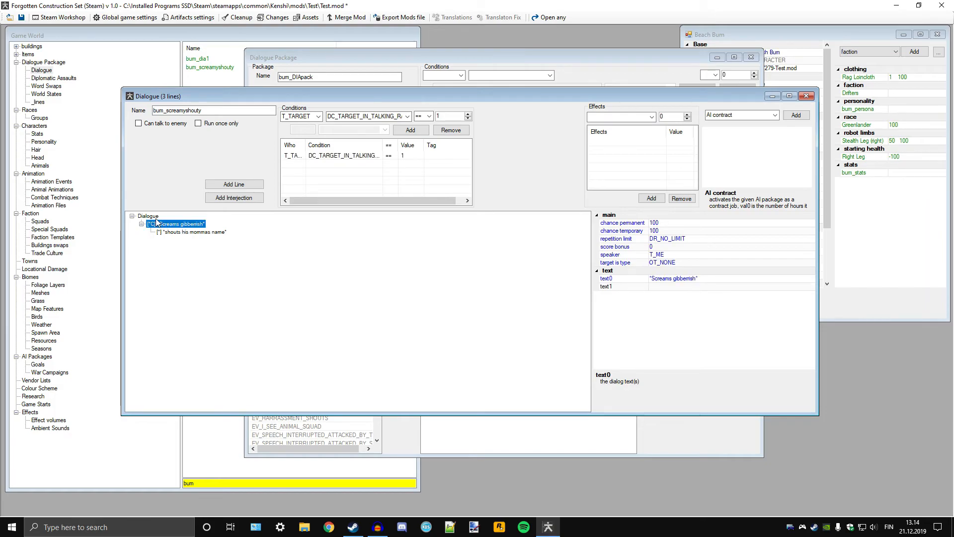
click(811, 240)
click(810, 239)
click(693, 290)
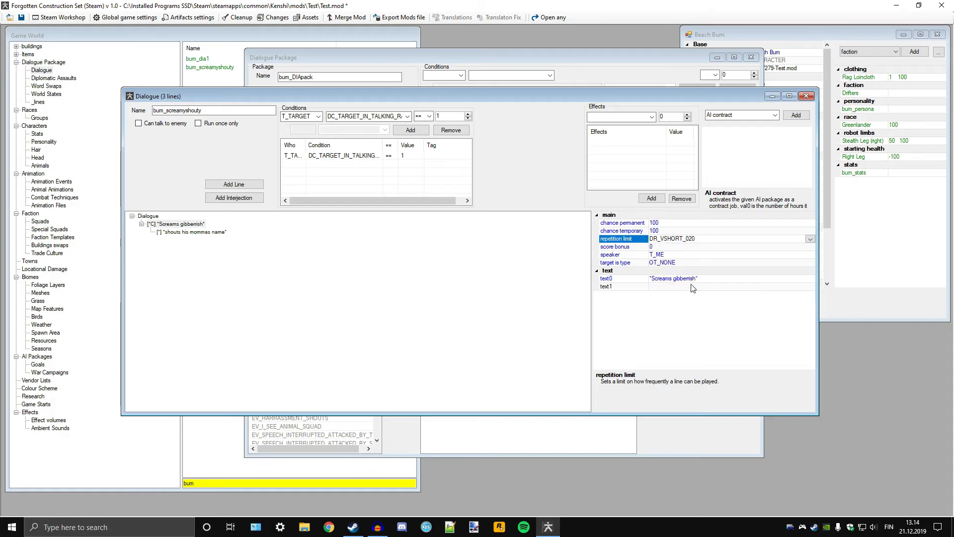
Step: Add a second line directly under the Dialogue root with the condition T_TARGET, DC_TARGET_IN_TALKING_RANGE == 1
click(149, 216)
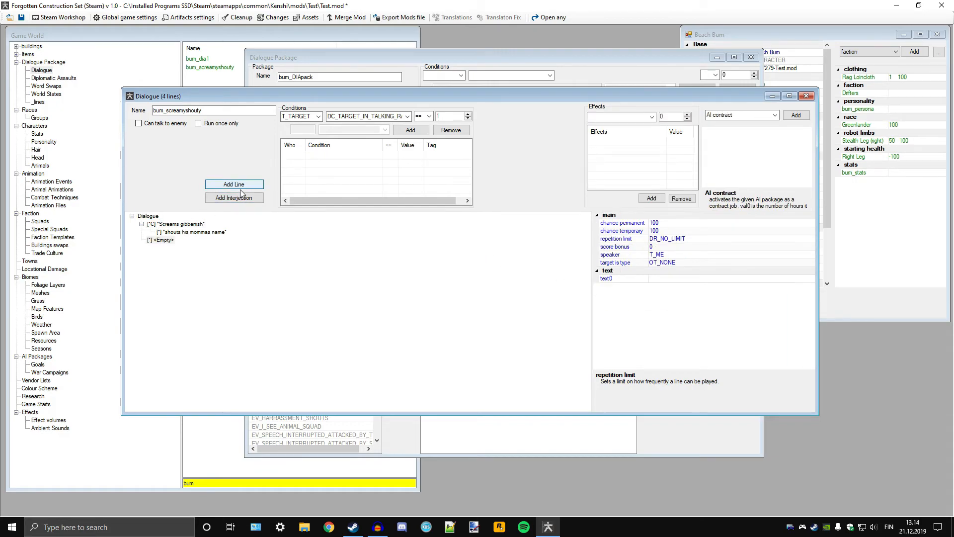
click(168, 240)
click(318, 116)
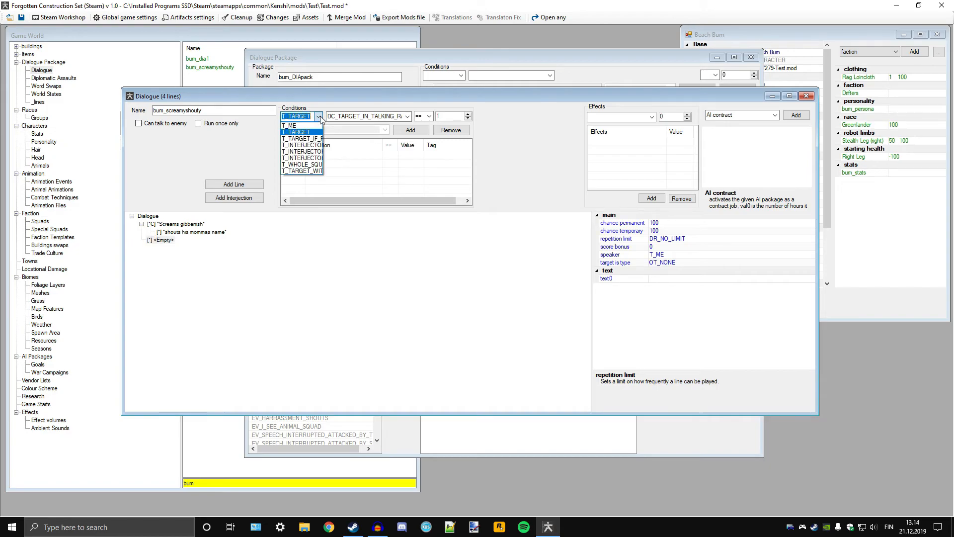
click(303, 130)
click(408, 116)
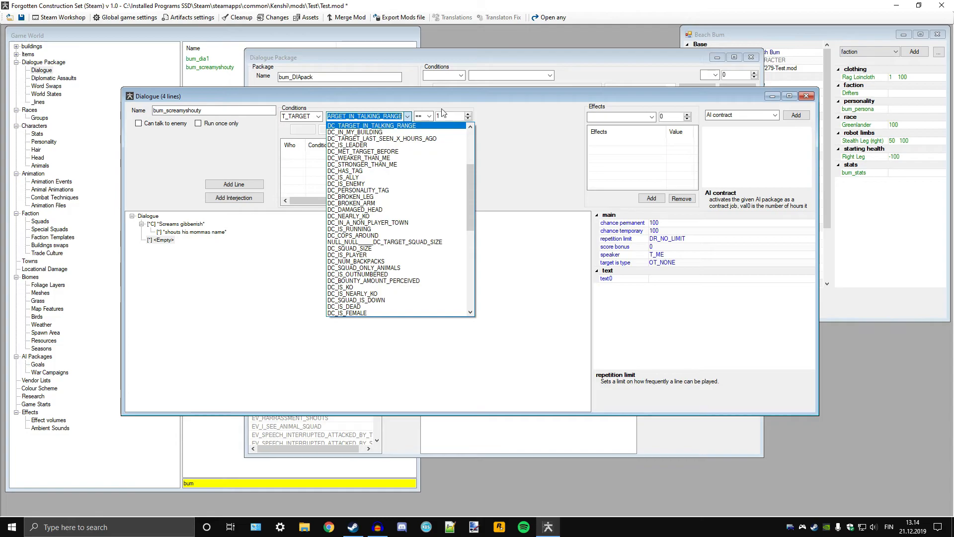
click(410, 125)
click(410, 130)
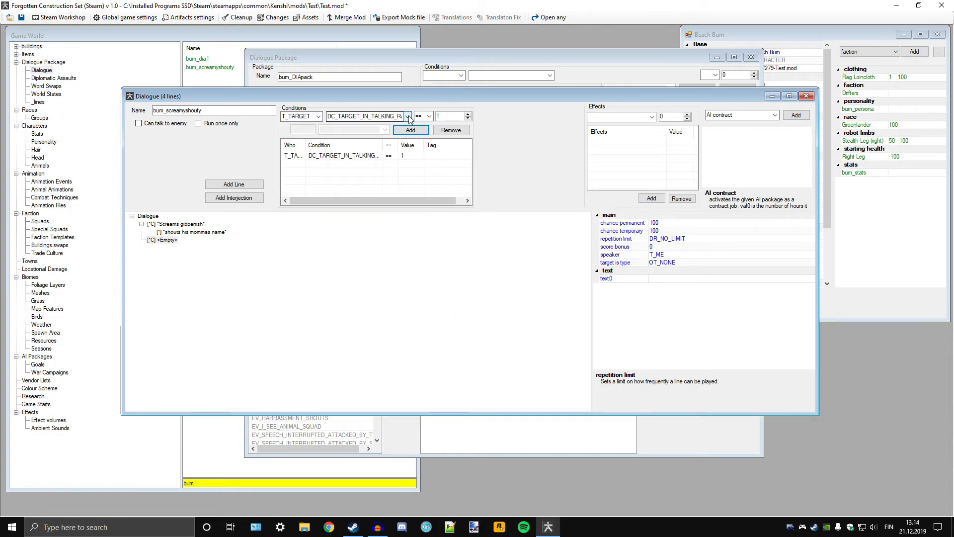
Step: Add a second condition, T_TARGET with DC_IS_PLAYER == 1, to the new empty line and keep that line selected
click(408, 117)
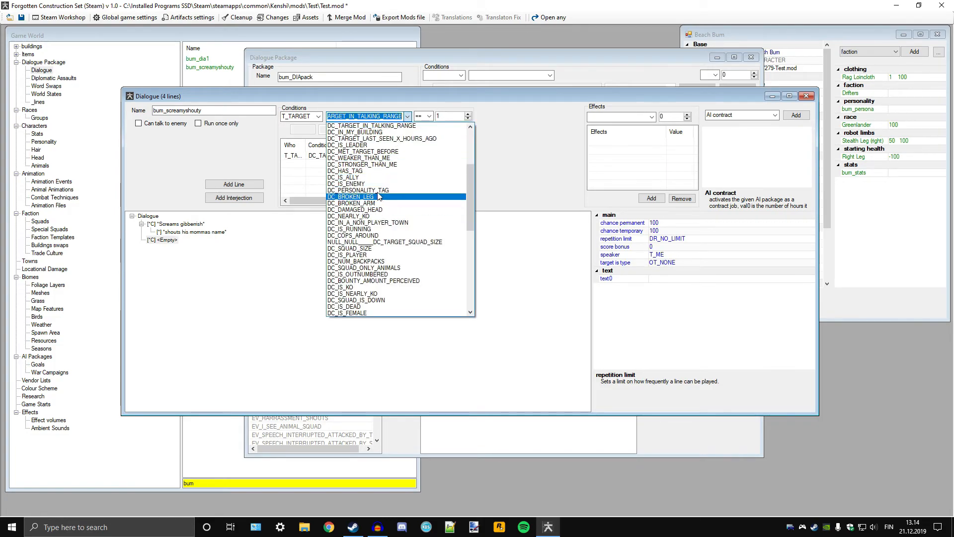
scroll(379, 195, down, 4)
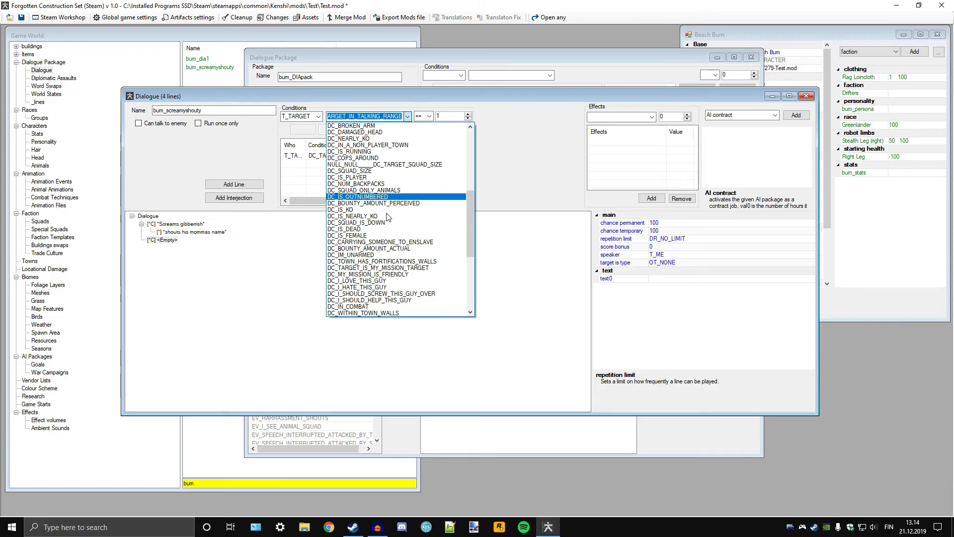
click(374, 177)
click(411, 130)
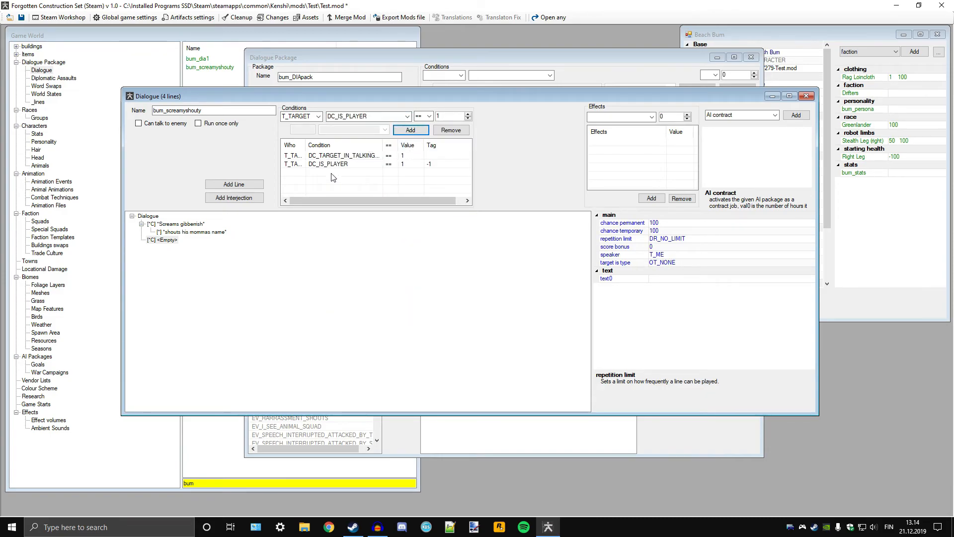
click(320, 117)
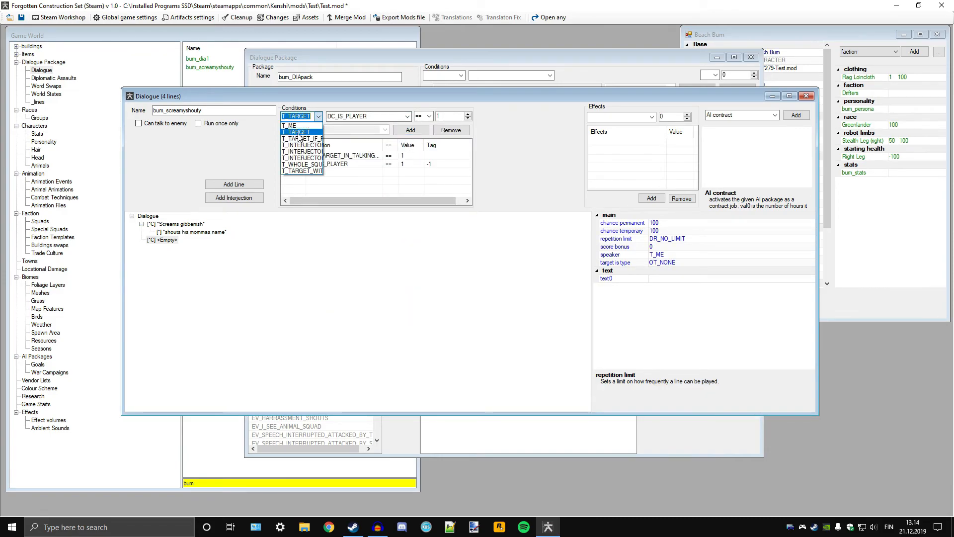
click(362, 98)
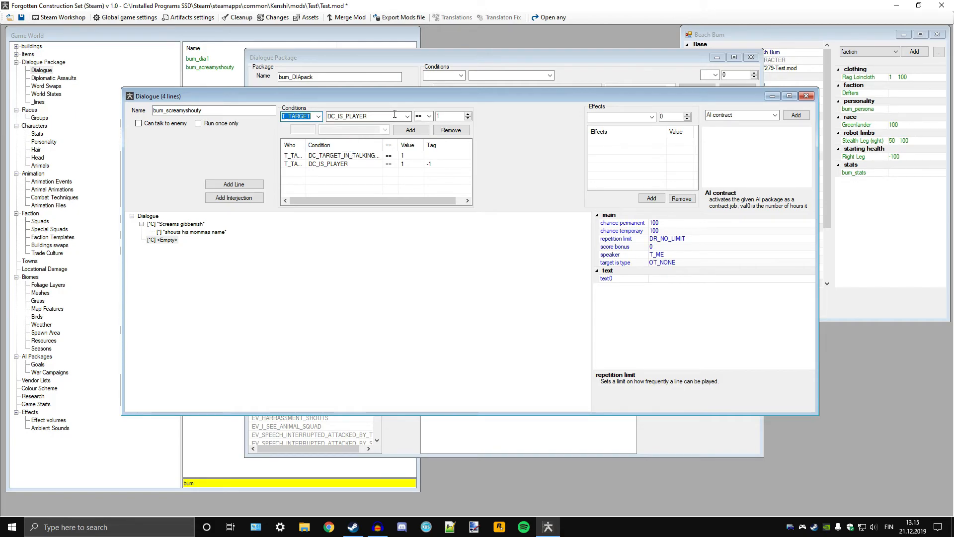
click(167, 240)
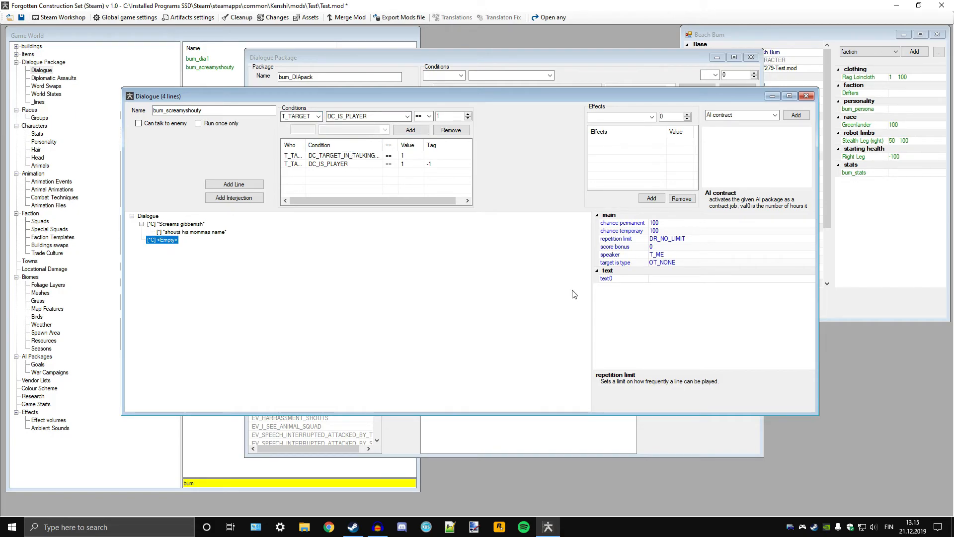
Step: Set the text of the new empty conditional line to "Screams random numbers", including the quotation marks
click(667, 279)
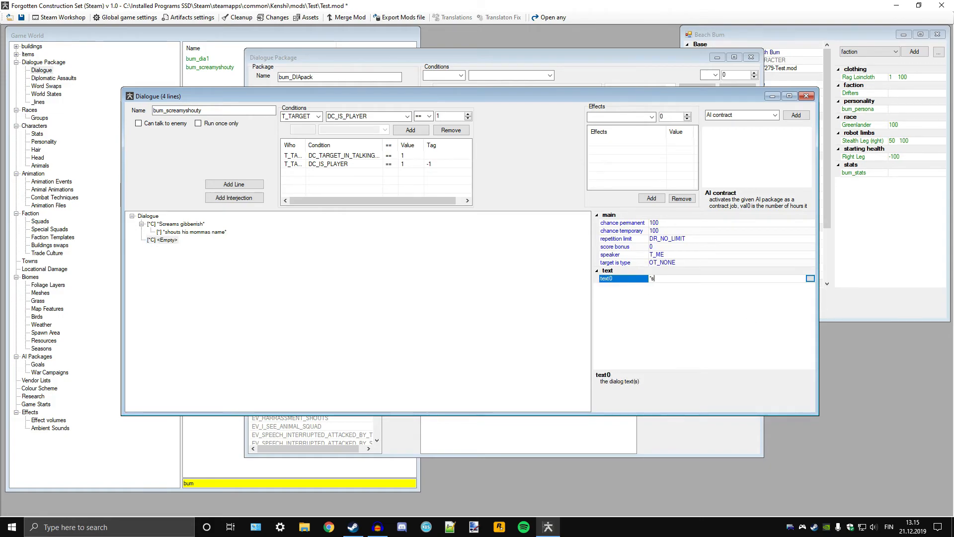
text("S)
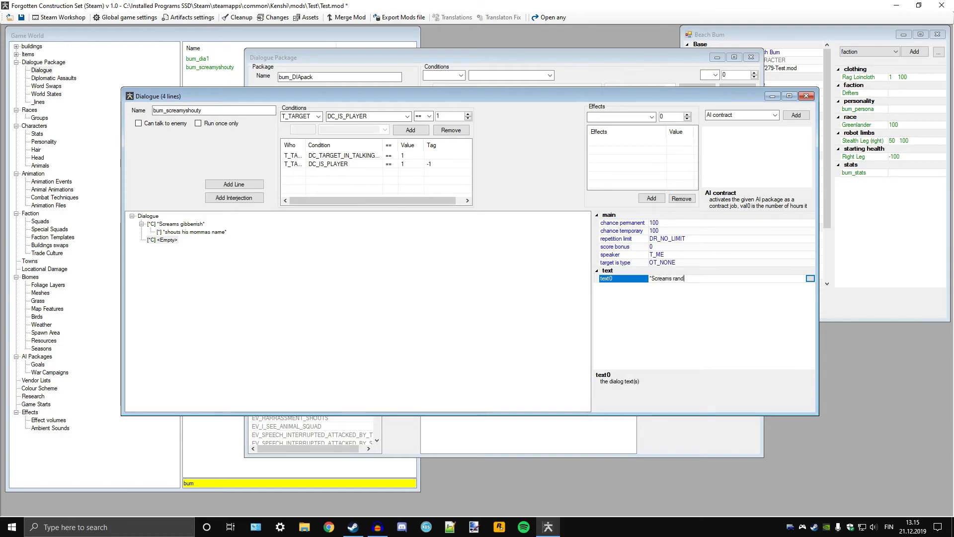
text(creams random numbers")
Step: Add a follow-up line beneath "Screams random numbers" with the text Wait, you, come to me, we need to talk!
click(232, 185)
click(176, 249)
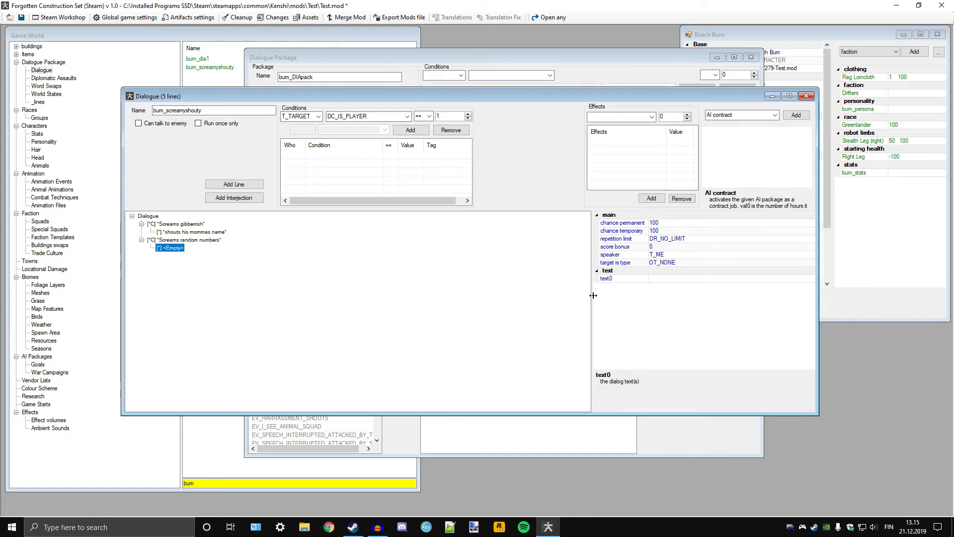
click(678, 281)
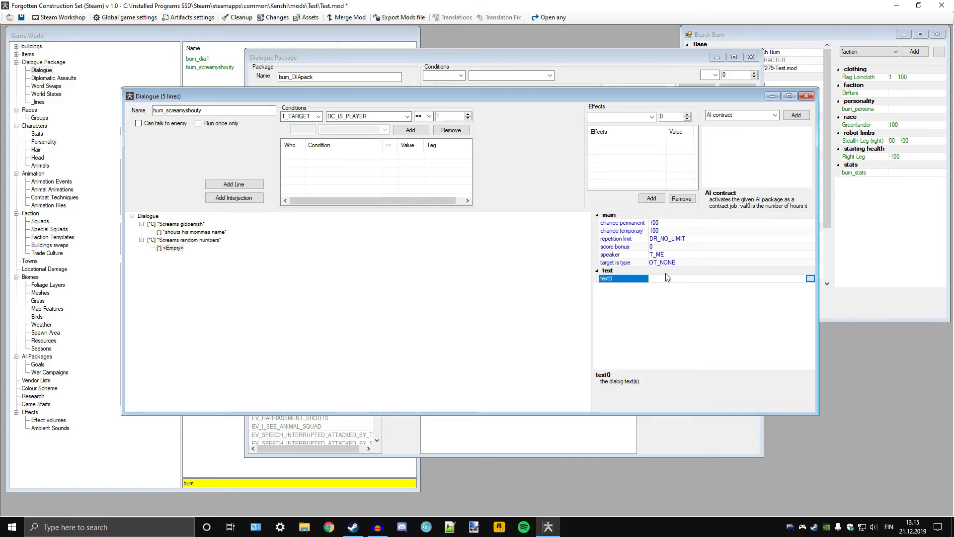
text(Wait, you, come to me, we need ot ta)
key(BackSpace)
key(BackSpace)
key(BackSpace)
text(to)
key(End)
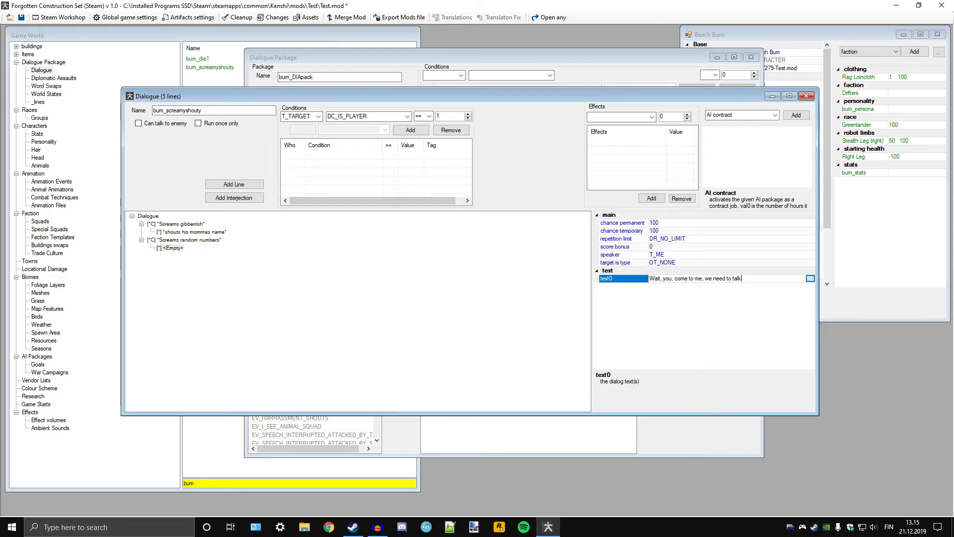
text(!)
click(180, 240)
click(179, 247)
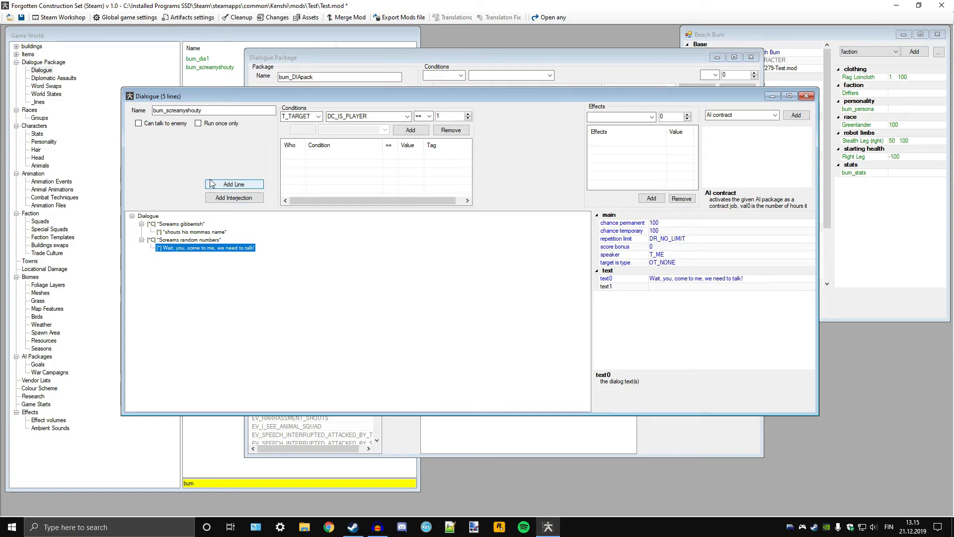
Step: Add the condition T_TARGET, DC_IS_PLAYER == 0 to the "Screams gibberish" line and compare it with the neighbouring lines
click(181, 240)
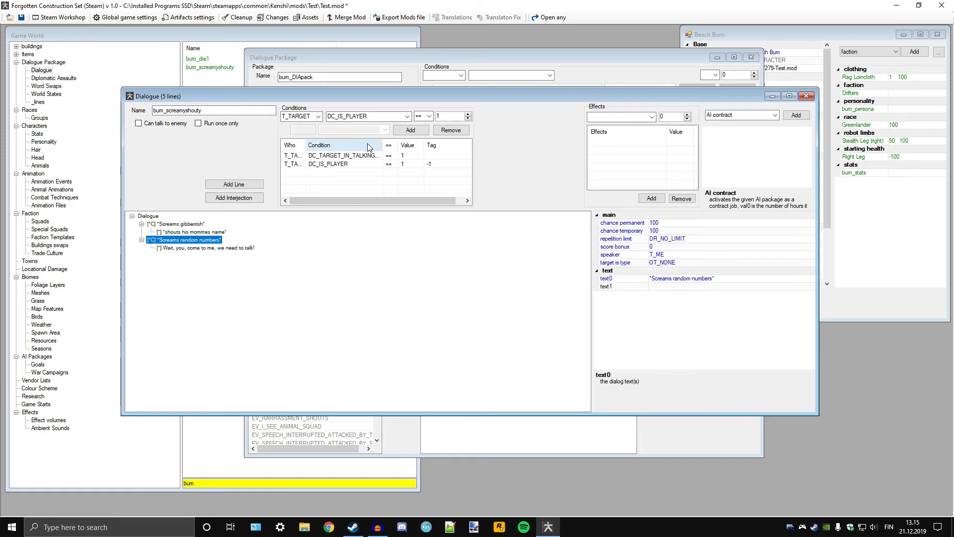
click(169, 226)
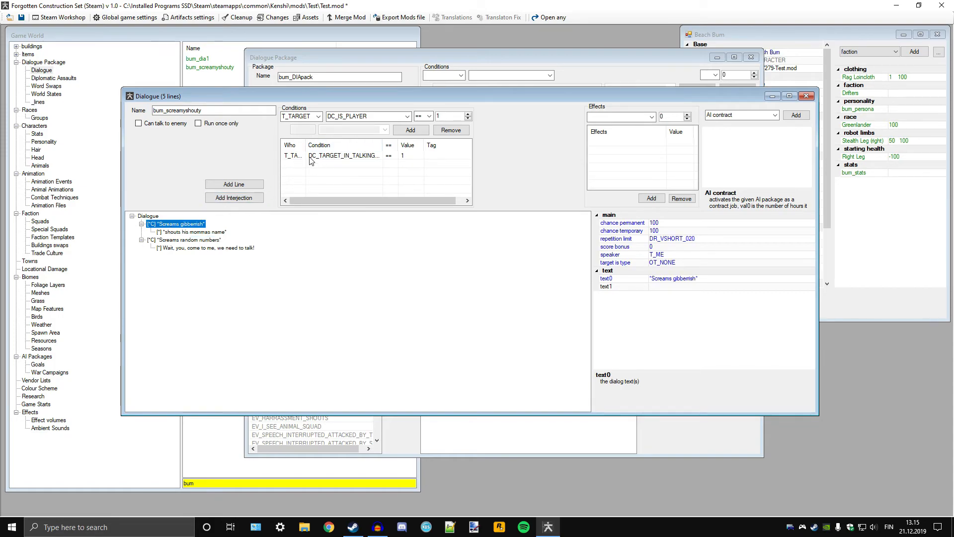
mouse_move(307, 145)
mouse_down()
mouse_move(343, 144)
mouse_move(324, 144)
mouse_up()
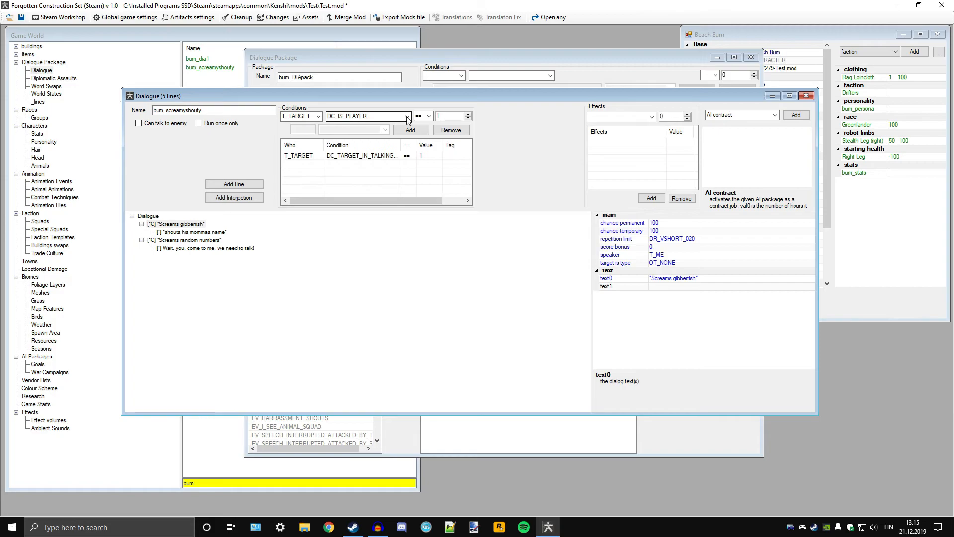
click(468, 118)
click(410, 130)
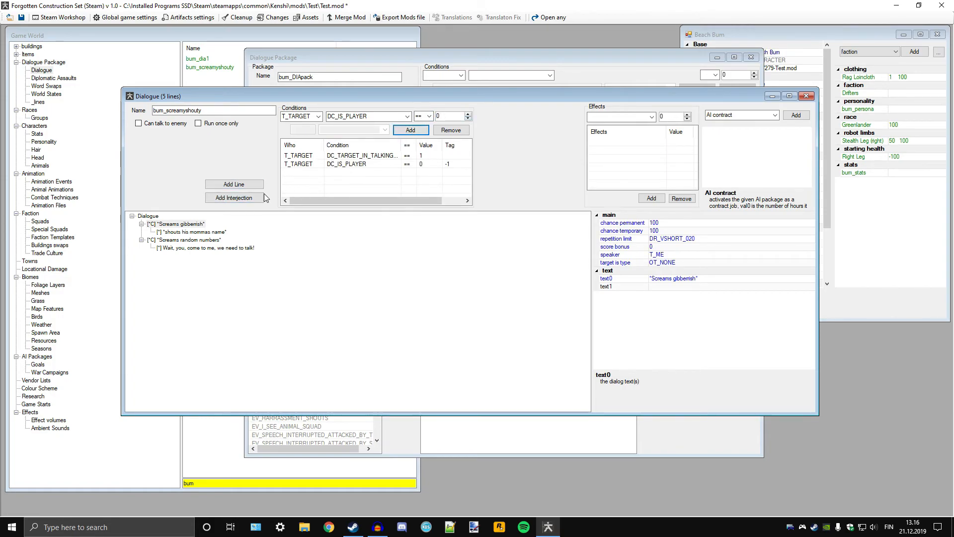
click(180, 224)
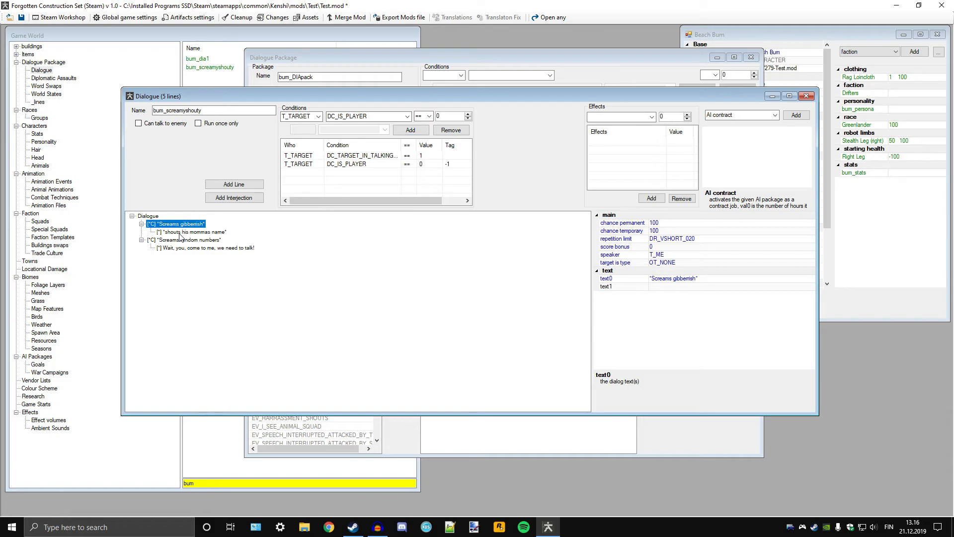
click(180, 232)
click(178, 224)
click(174, 240)
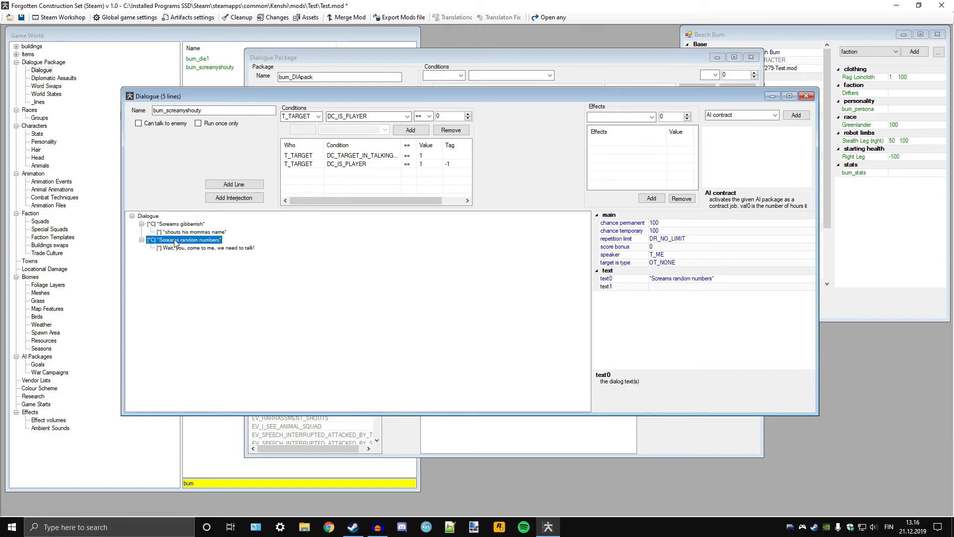
Step: Copy and clear the text of the "Wait, you, come to me" line, and try to paste it into its parent line
click(204, 248)
click(753, 278)
key(ctrl+c)
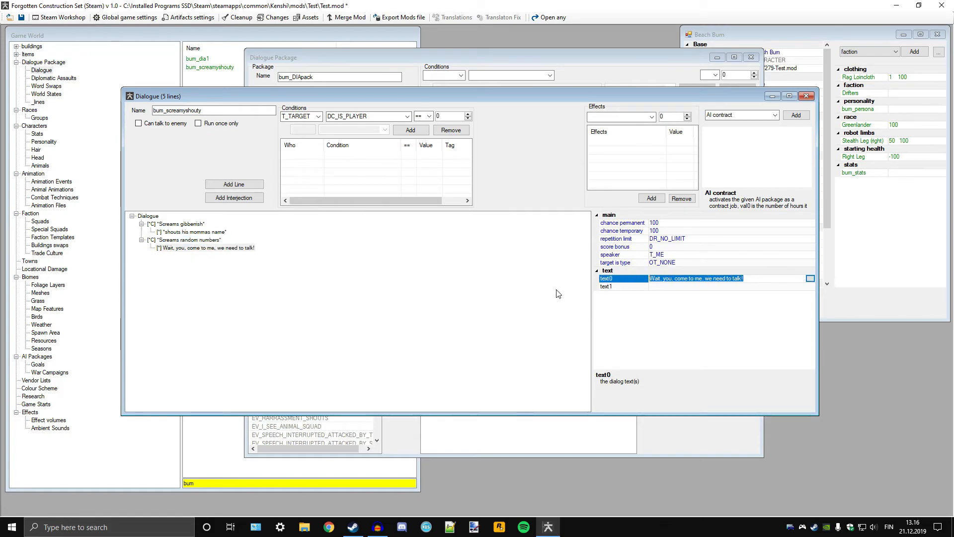
key(BackSpace)
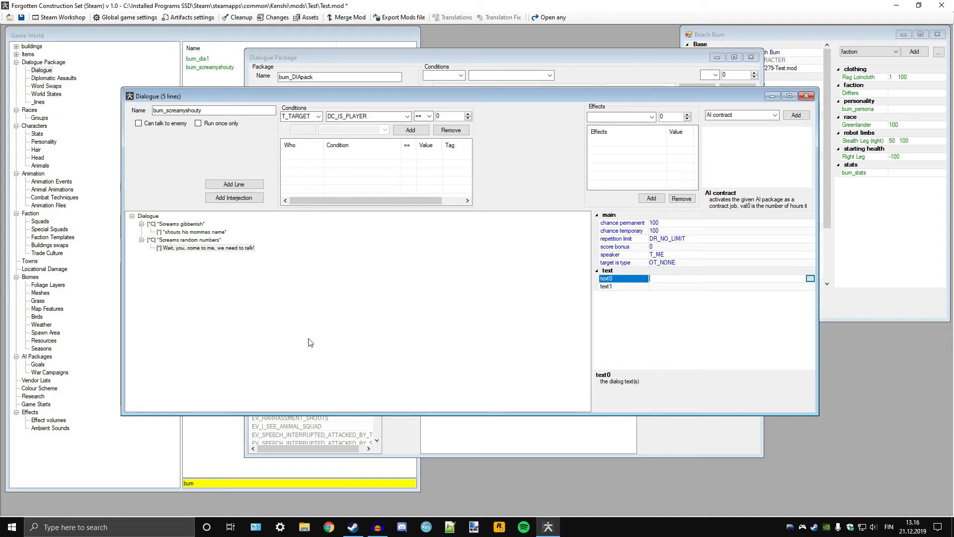
click(181, 240)
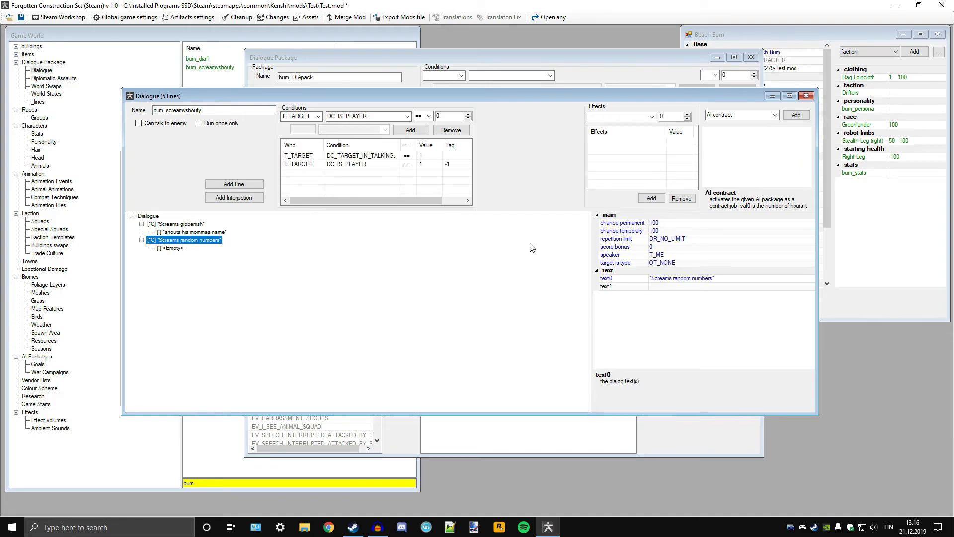
click(739, 280)
key(ctrl+v)
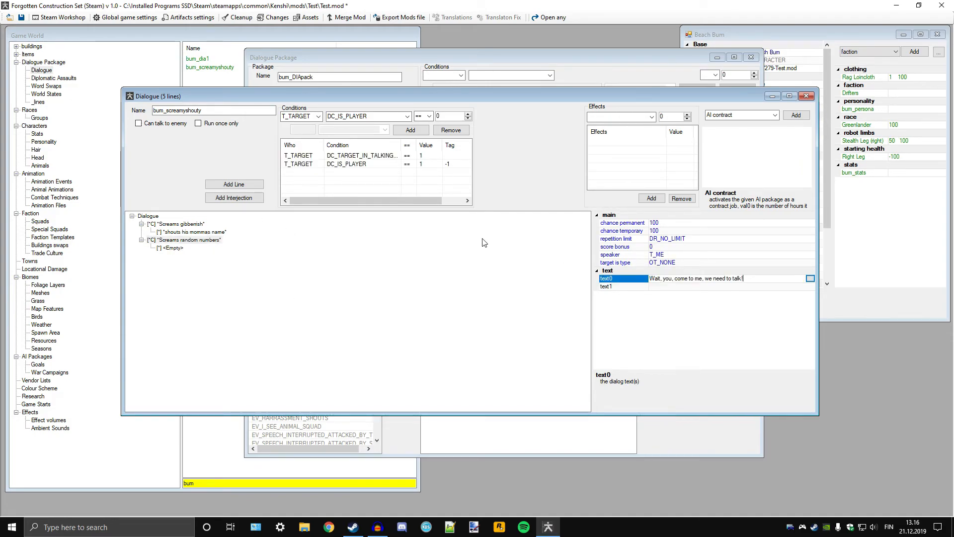
Step: Delete the child line and replace the text "Screams random numbers" with the copied Wait, you, come to me, we need to talk!
right_click(179, 250)
click(204, 293)
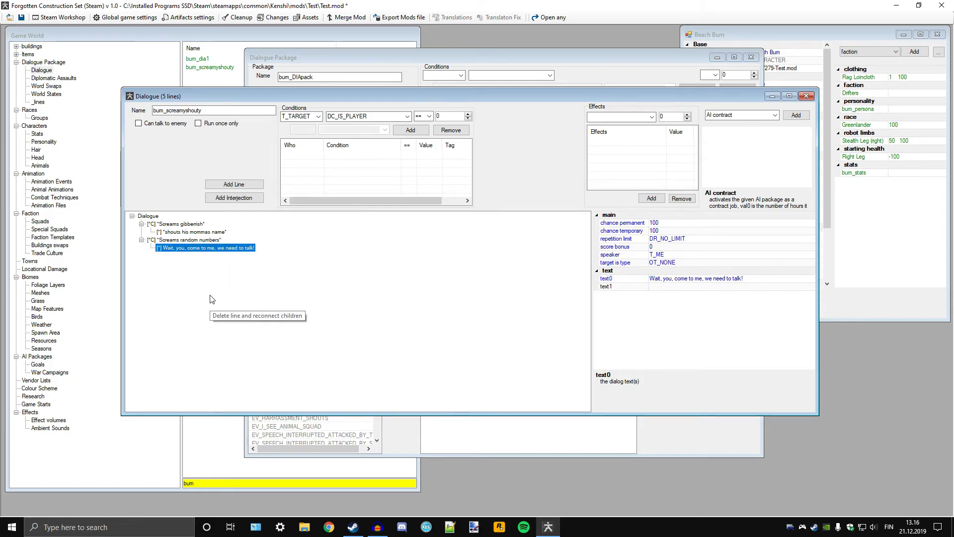
click(175, 241)
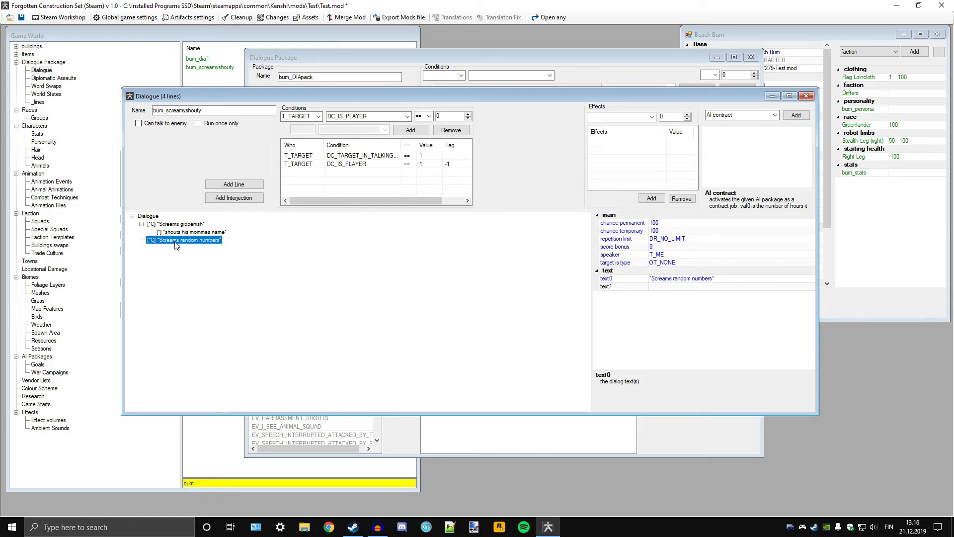
click(744, 279)
key(ctrl+v)
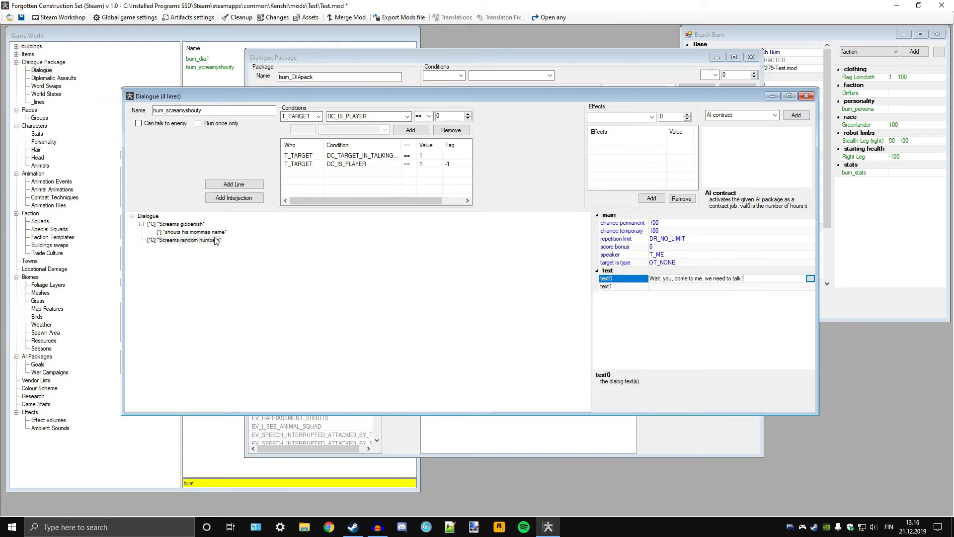
click(173, 232)
click(174, 240)
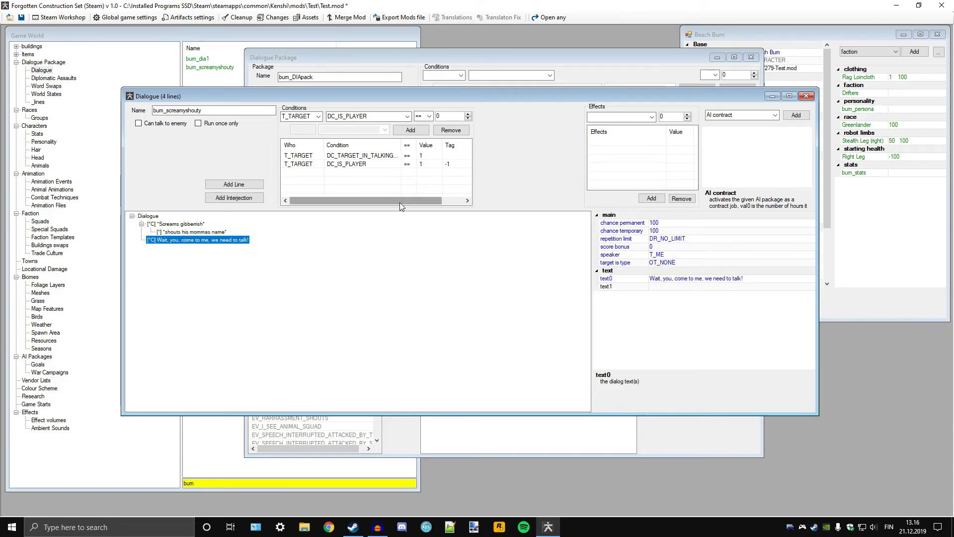
Step: Give the "Wait, you, come to me, we need to talk!" line the effect DA_FOLLOW_WHILE_TALKING with value 1
click(652, 117)
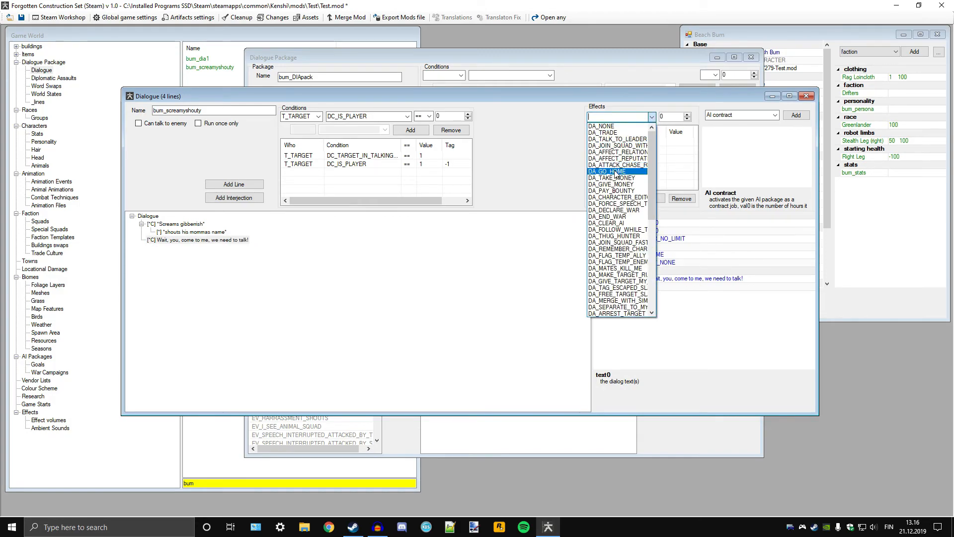
click(615, 230)
click(652, 199)
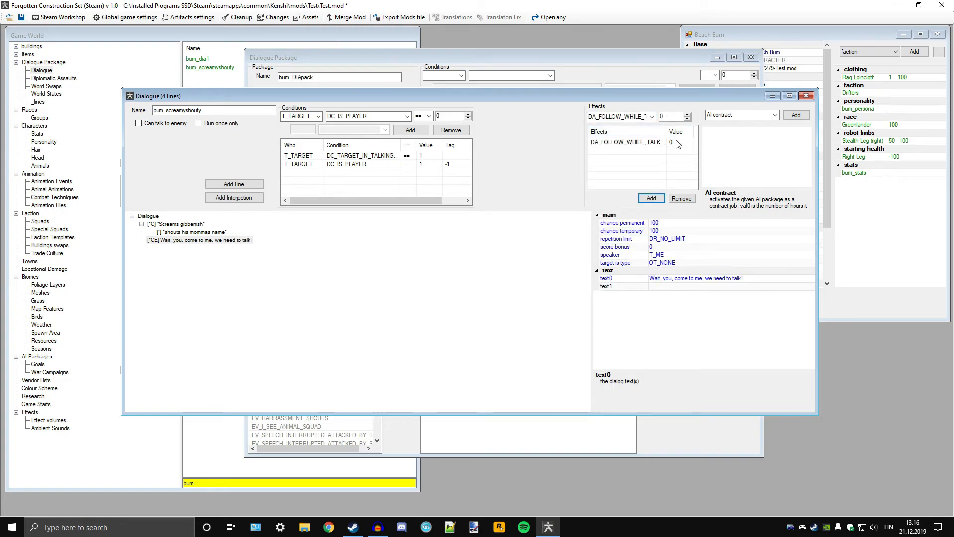
click(627, 142)
click(682, 199)
text(1)
click(652, 199)
click(180, 241)
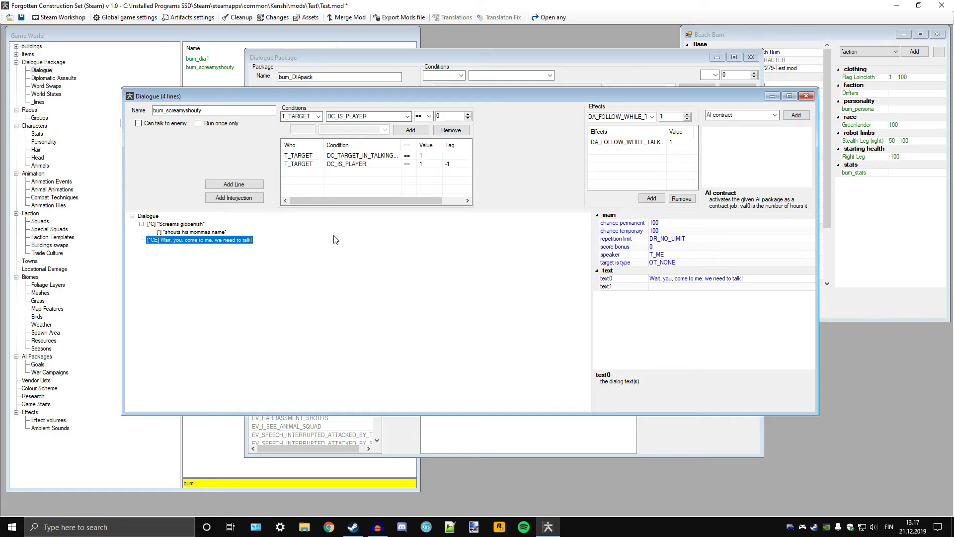
Step: Add an AI contract reference to the "Wait, you, come to me" line, searching for "body" and choosing the Bodyguard package
click(775, 115)
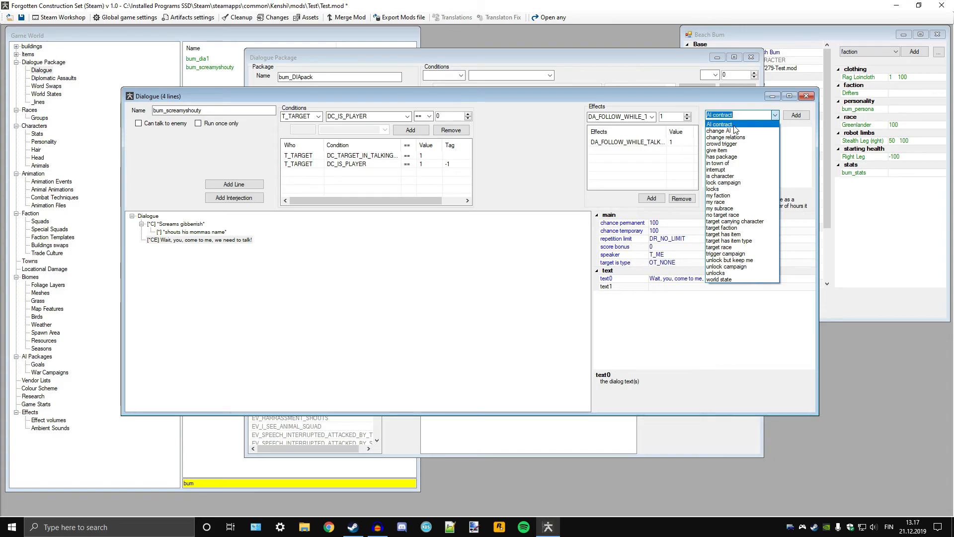
click(734, 125)
click(797, 115)
scroll(442, 276, down, 10)
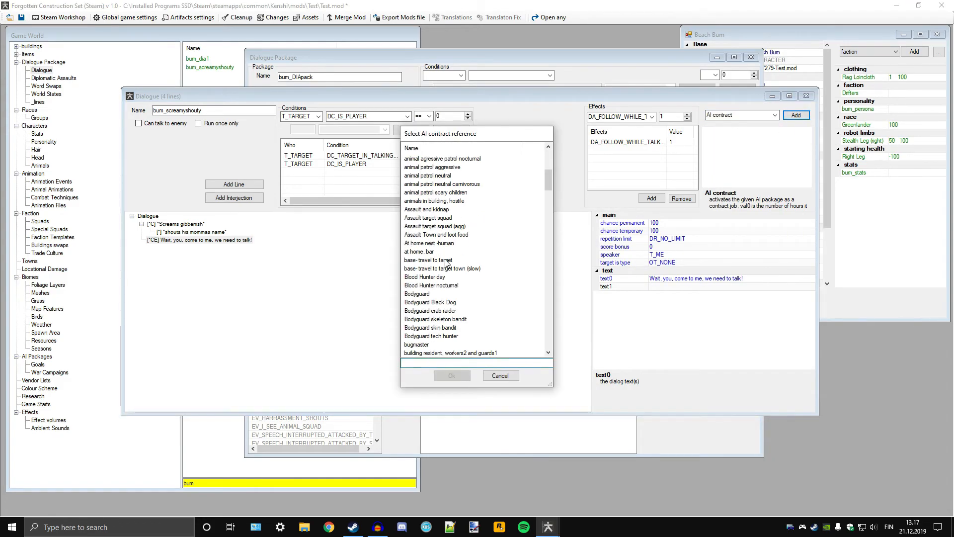
scroll(442, 276, down, 9)
scroll(431, 260, down, 20)
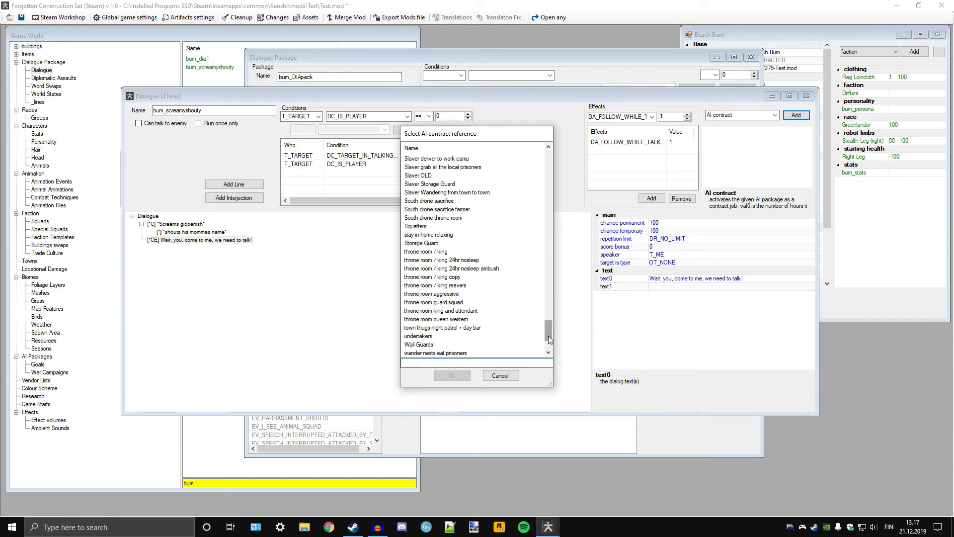
drag(548, 336, 544, 160)
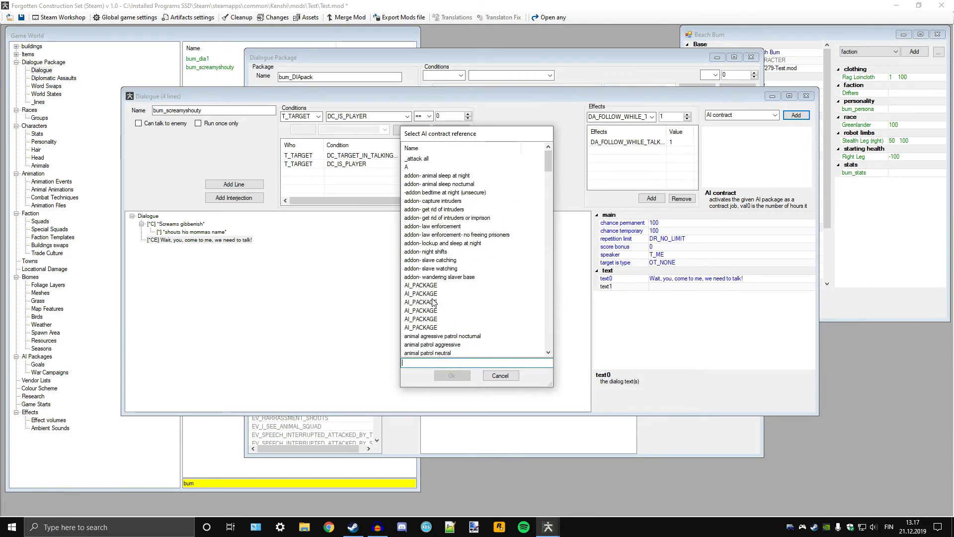
scroll(435, 302, down, 4)
scroll(441, 272, down, 4)
scroll(437, 263, down, 20)
scroll(446, 271, up, 2)
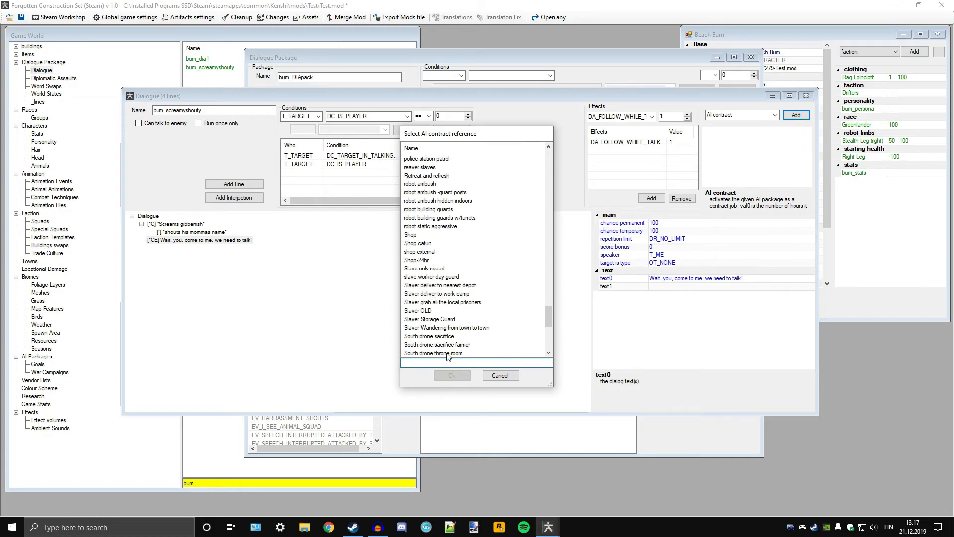
text(body)
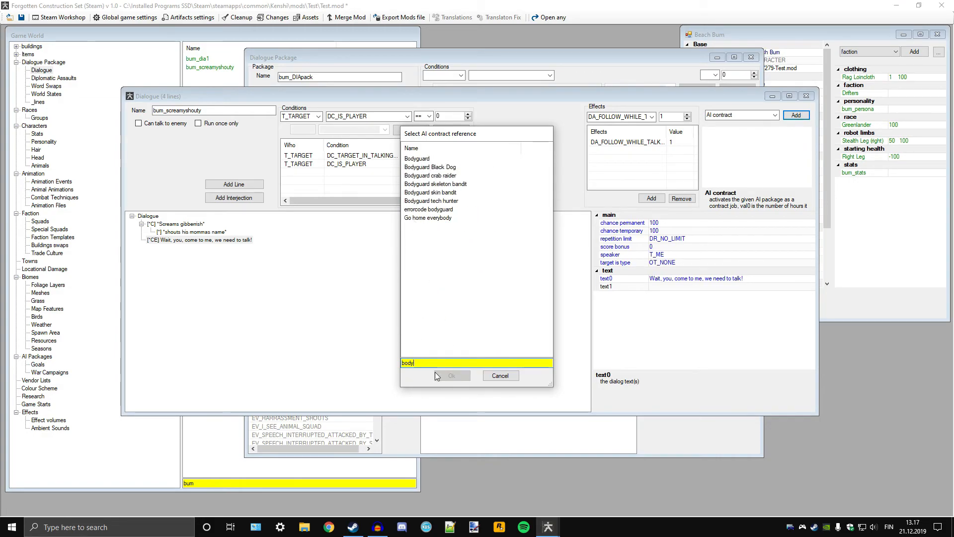
double_click(417, 159)
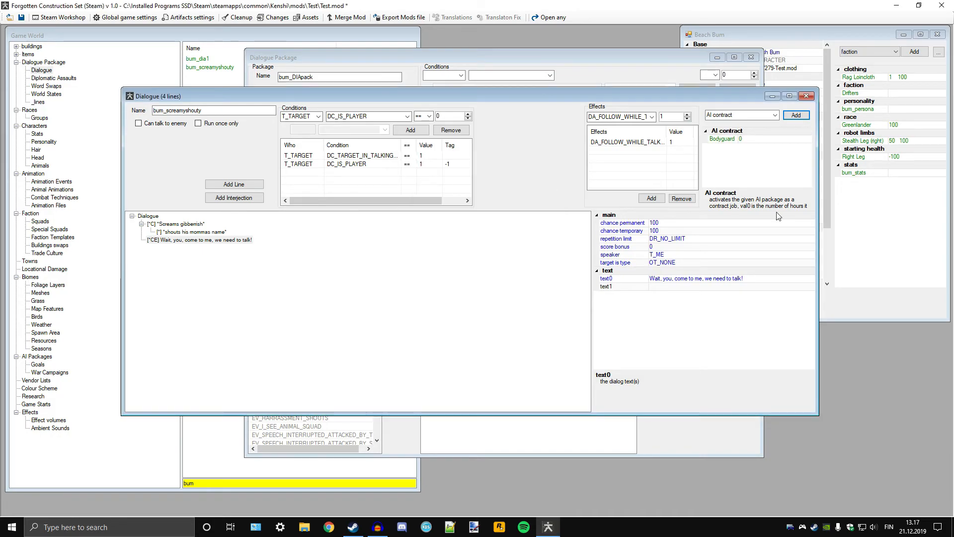
Step: Set the duration of the line's Bodyguard AI contract to 72 hours
click(748, 140)
text(72)
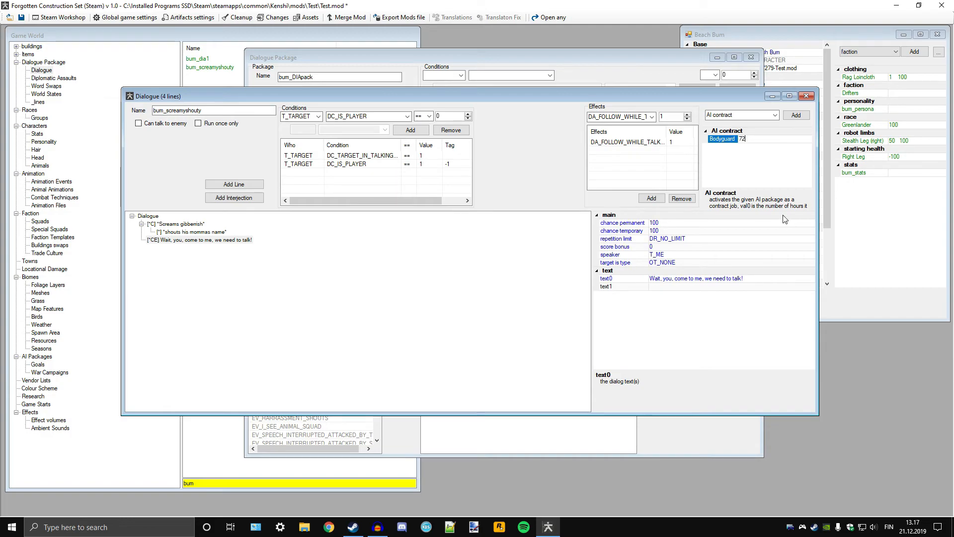
click(208, 240)
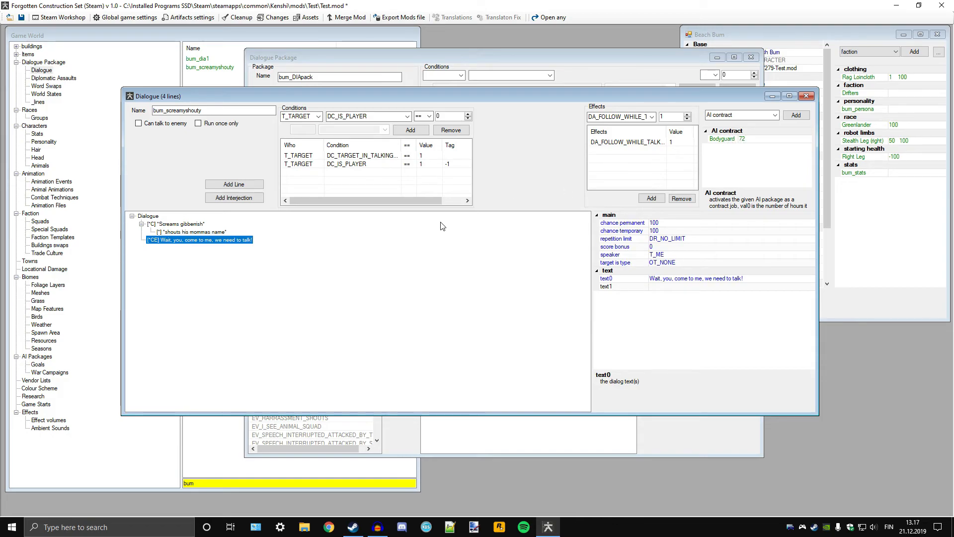
Step: Remove the Bodyguard AI contract from the "Wait, you, come to me, we need to talk!" line and select the change AI reference type
right_click(723, 141)
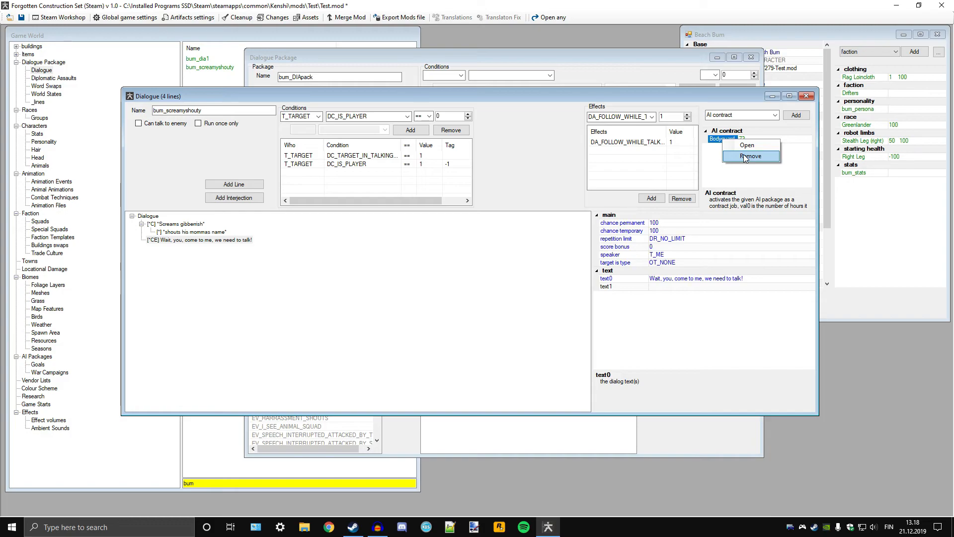
click(750, 156)
click(739, 114)
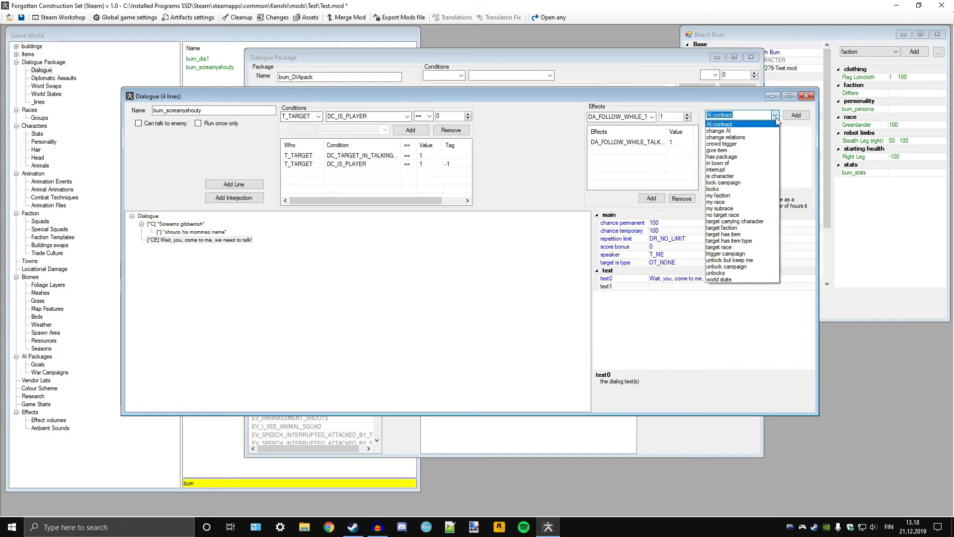
click(735, 131)
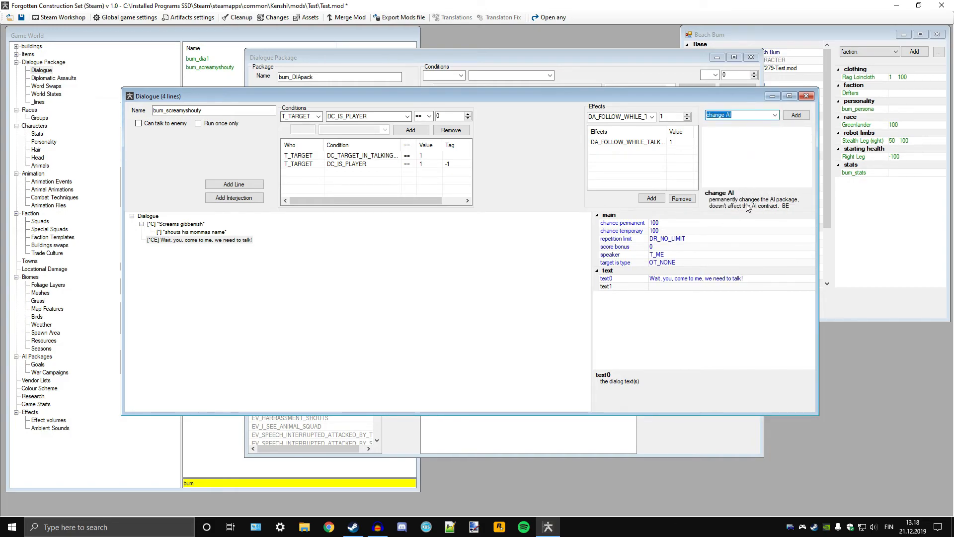
Step: Look through the available dialogue effects and reference types for the "Wait, you, come to me, we need to talk!" line
click(652, 117)
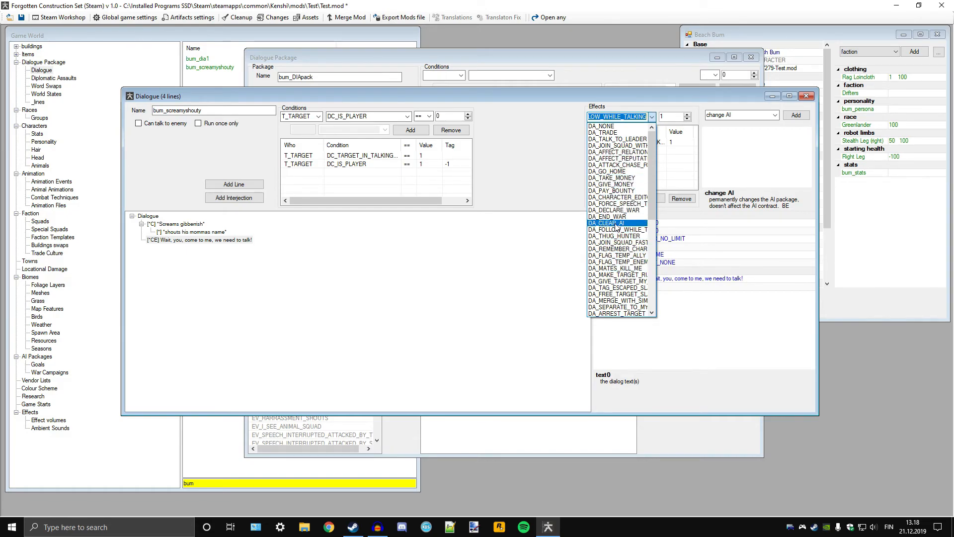
click(736, 116)
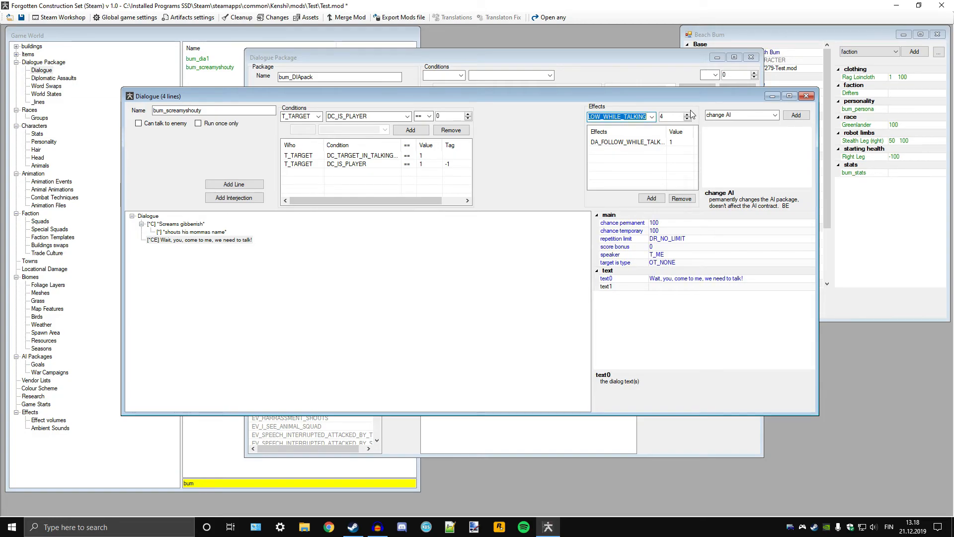
scroll(674, 114, up, 4)
click(775, 116)
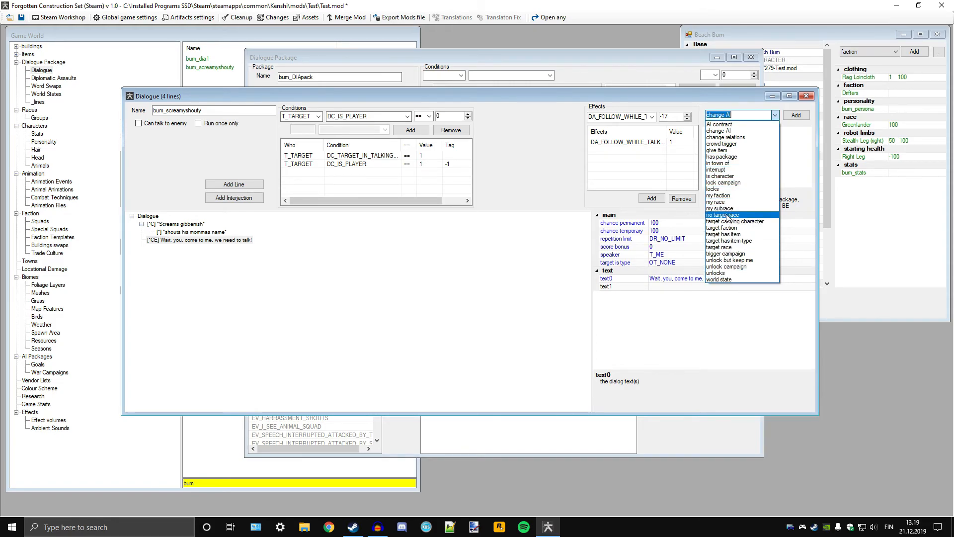
click(701, 95)
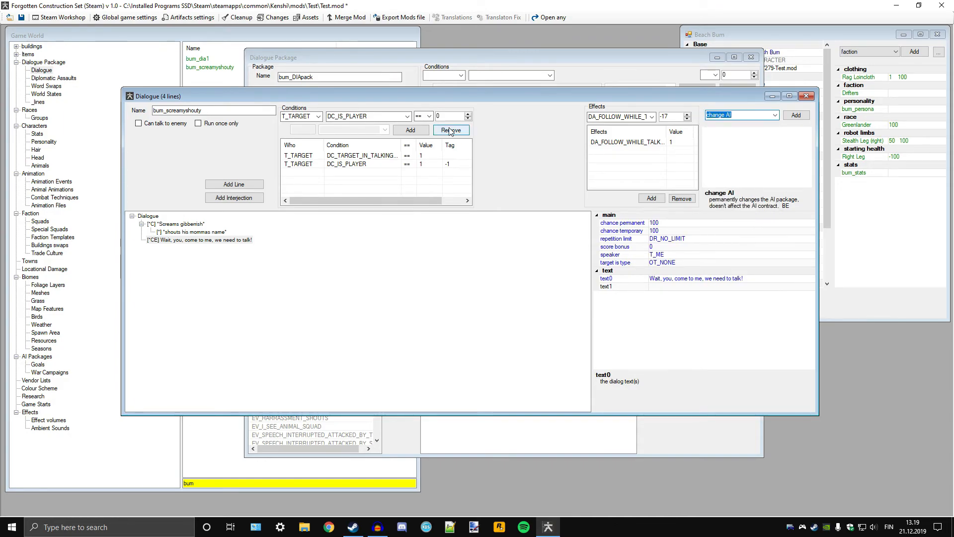
Step: Review the conditions and effects of each line in the bum_screamyshouty dialogue, including the root Dialogue node
click(215, 241)
click(168, 233)
click(174, 223)
click(184, 241)
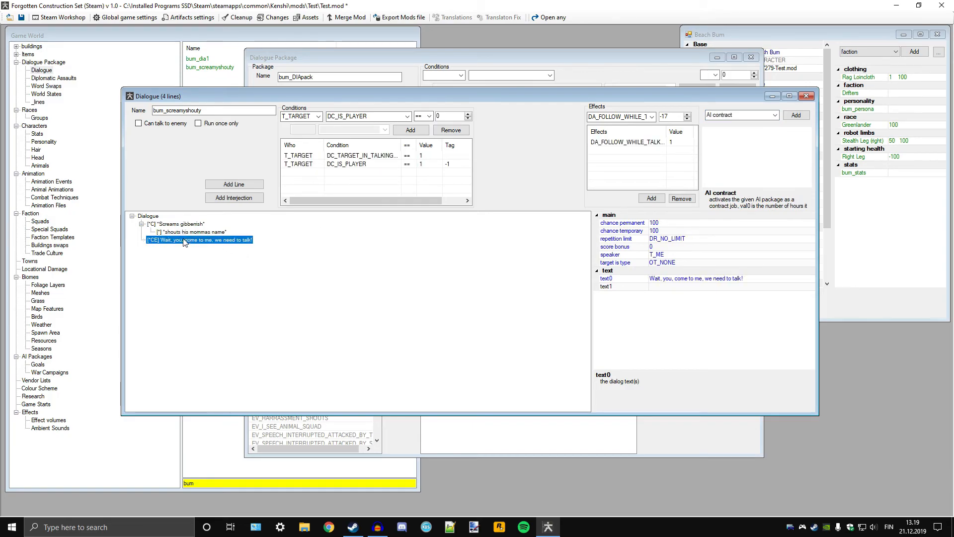
click(155, 216)
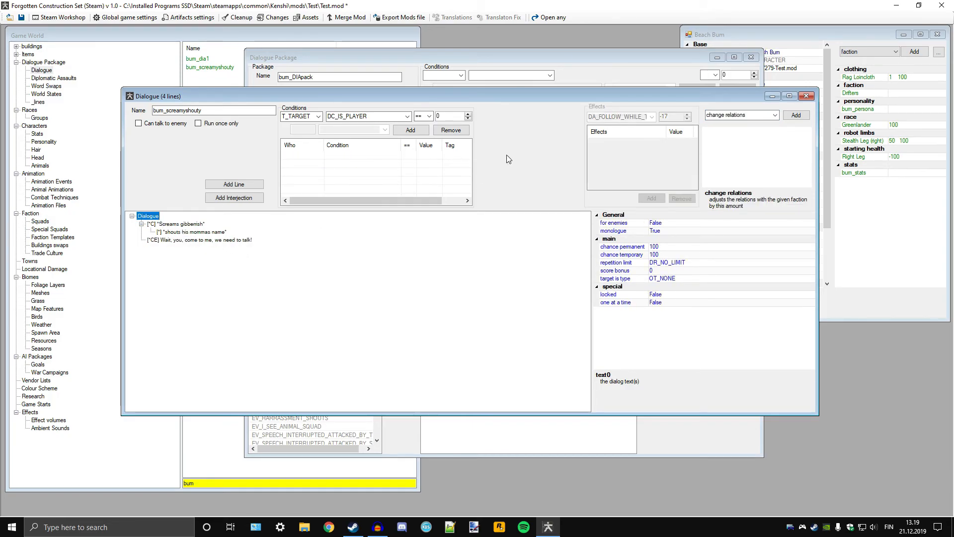
click(178, 224)
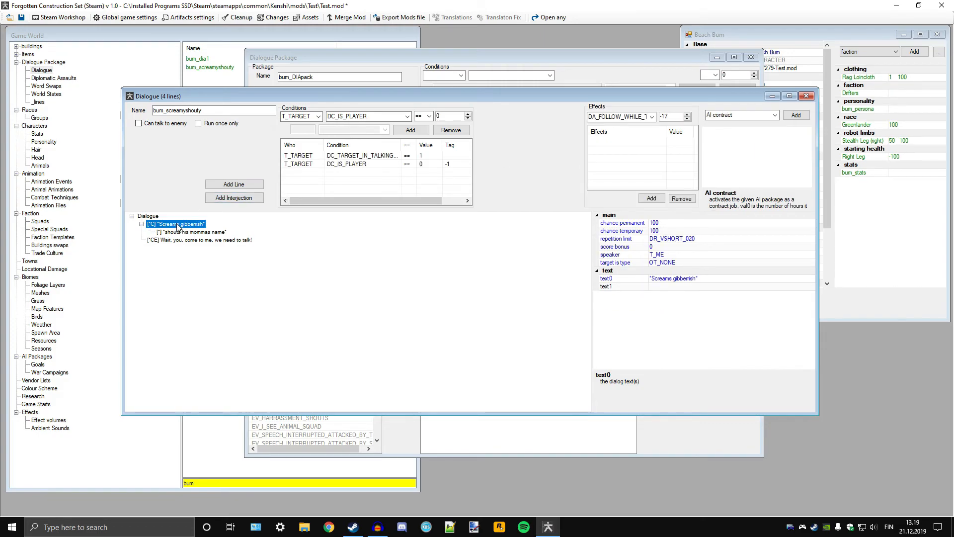
Step: Move the line "shouts his mommas name" under "Wait, you, come to me, we need to talk!" and return it under "Screams gibberish"
drag(178, 233, 178, 241)
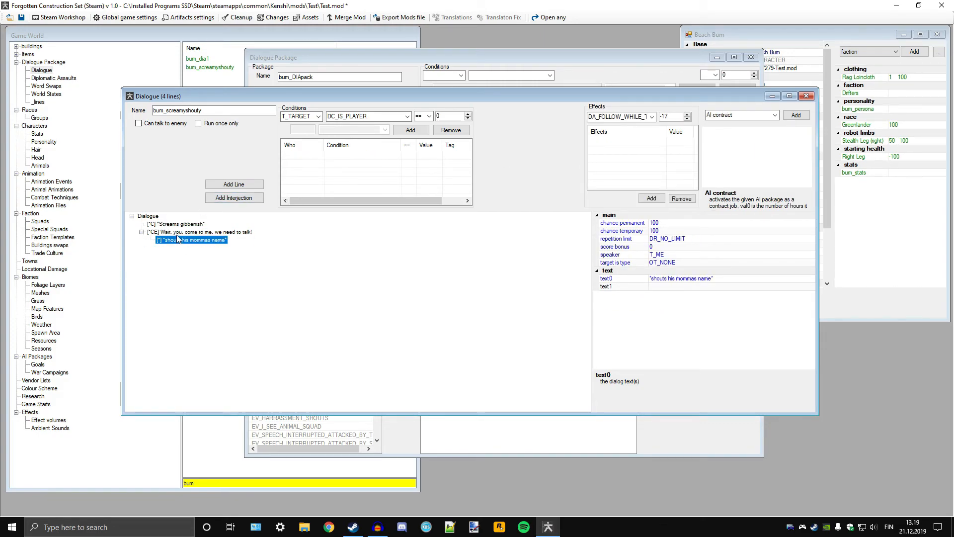
click(177, 235)
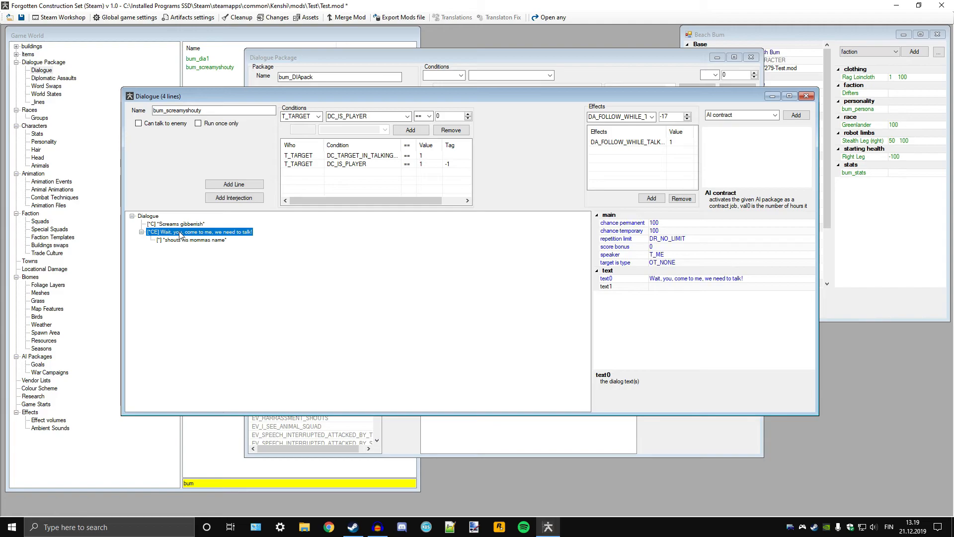
drag(180, 240, 182, 228)
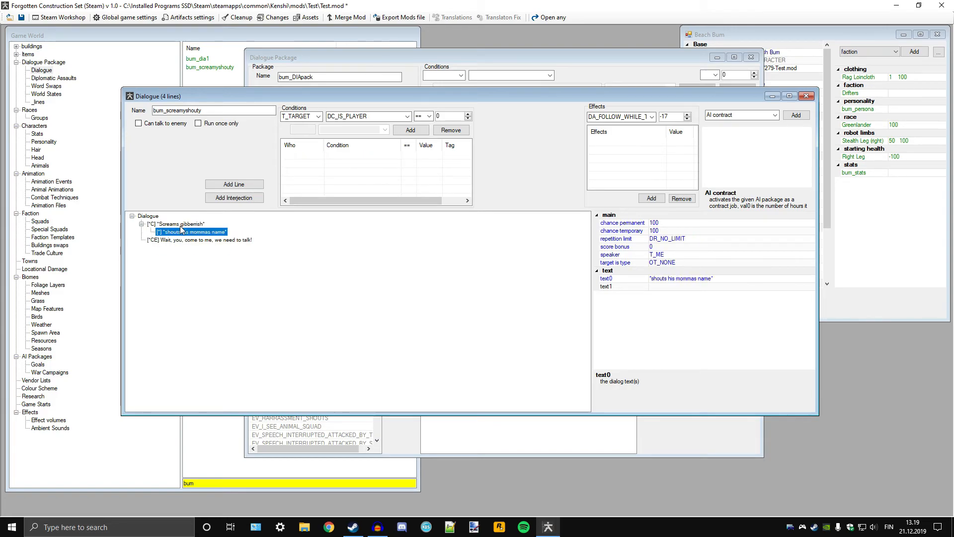
click(182, 241)
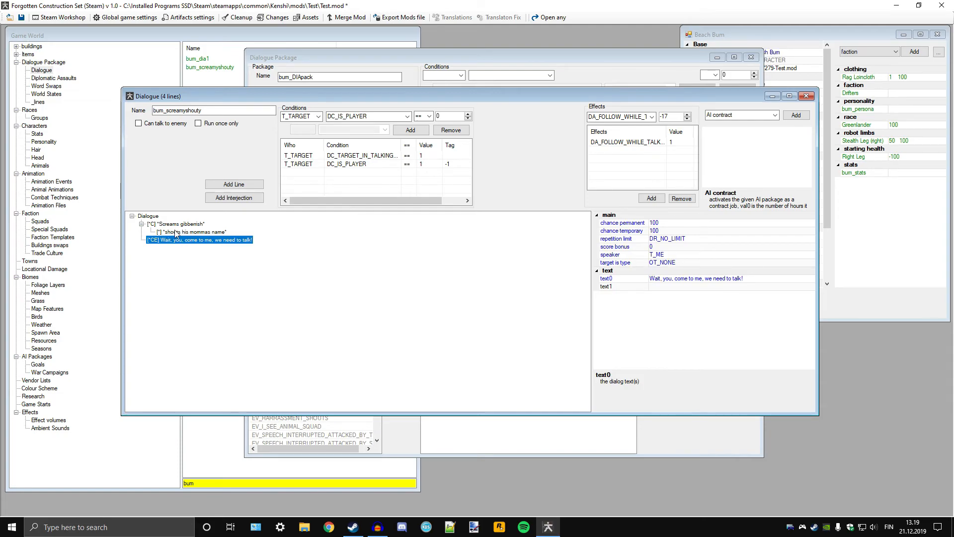
click(182, 256)
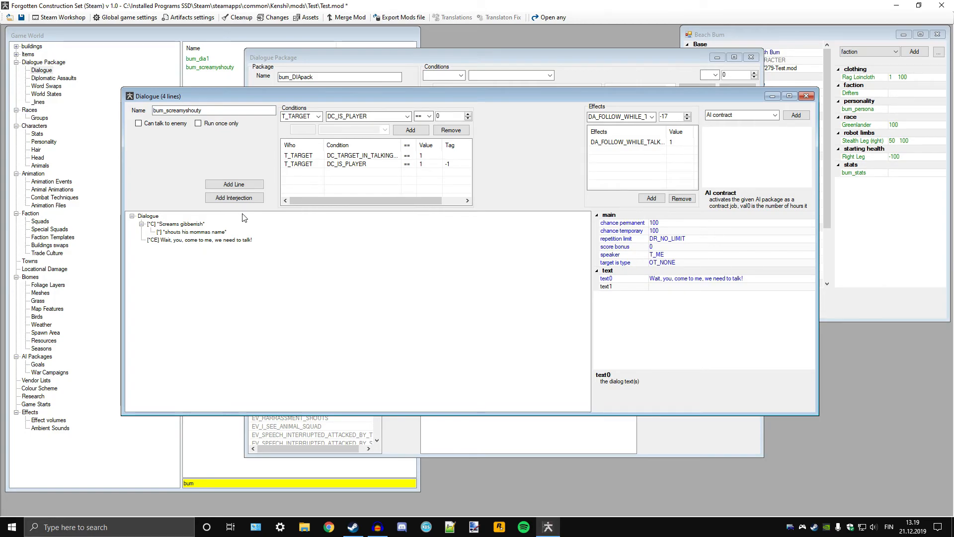
Step: Close the dialogue editor and add the existing bum_screamyshouty dialogue to the EV_I_SEE_NEUTRAL_SQUAD event, searching for "bum"
click(806, 97)
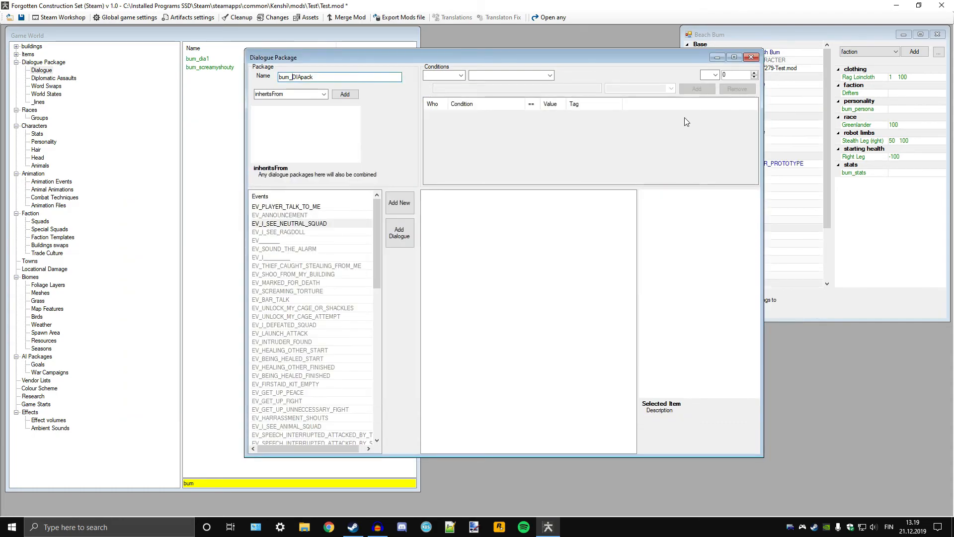
click(399, 232)
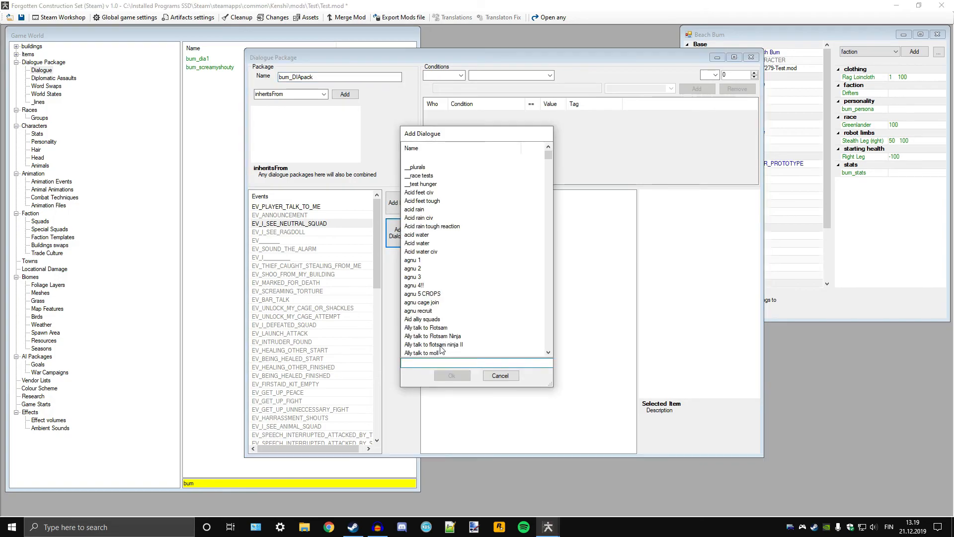
text(bum)
click(436, 167)
double_click(437, 168)
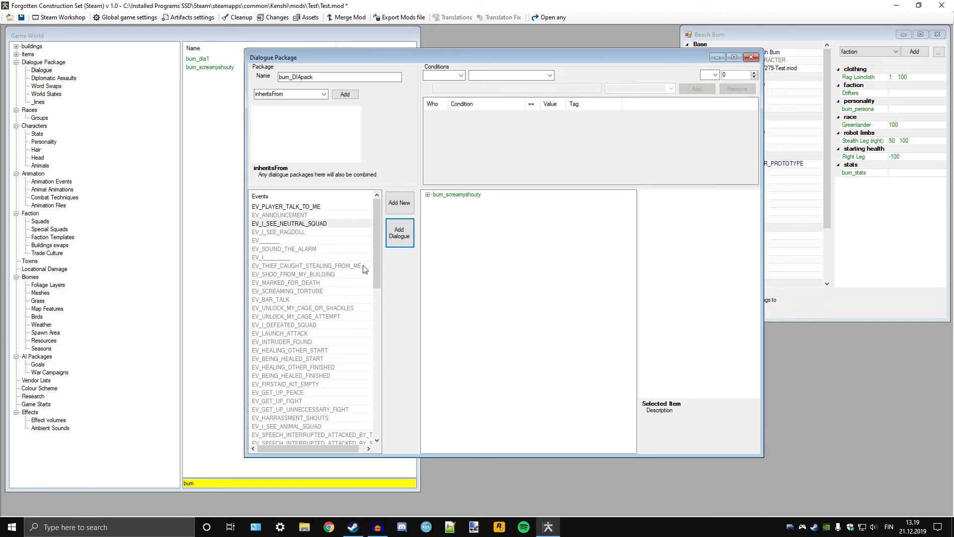
Step: Look through the dialogue package's event list and check the dialogues assigned to EV_PLAYER_TALK_TO_ME and EV_I_SEE_NEUTRAL_SQUAD
scroll(365, 270, down, 3)
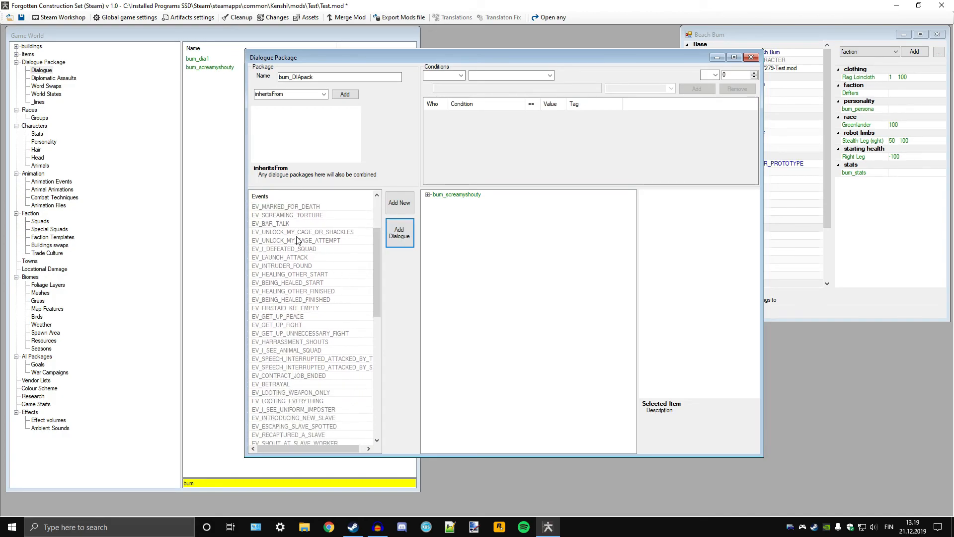
drag(377, 266, 386, 401)
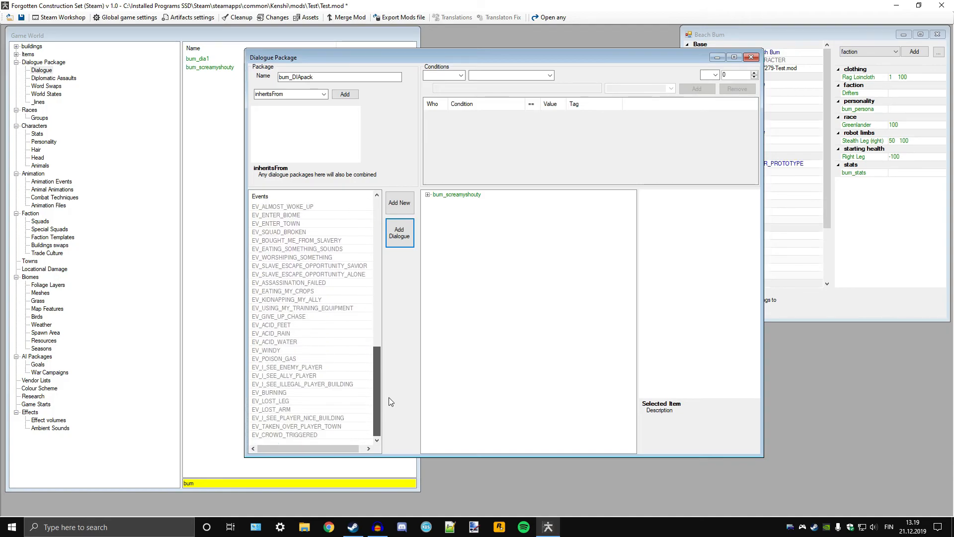
scroll(386, 361, up, 15)
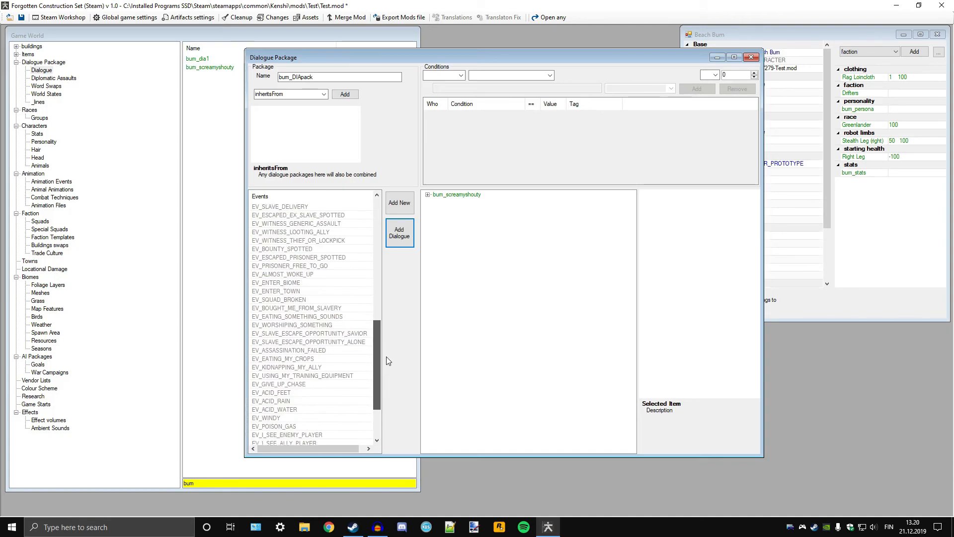
drag(372, 227, 397, 237)
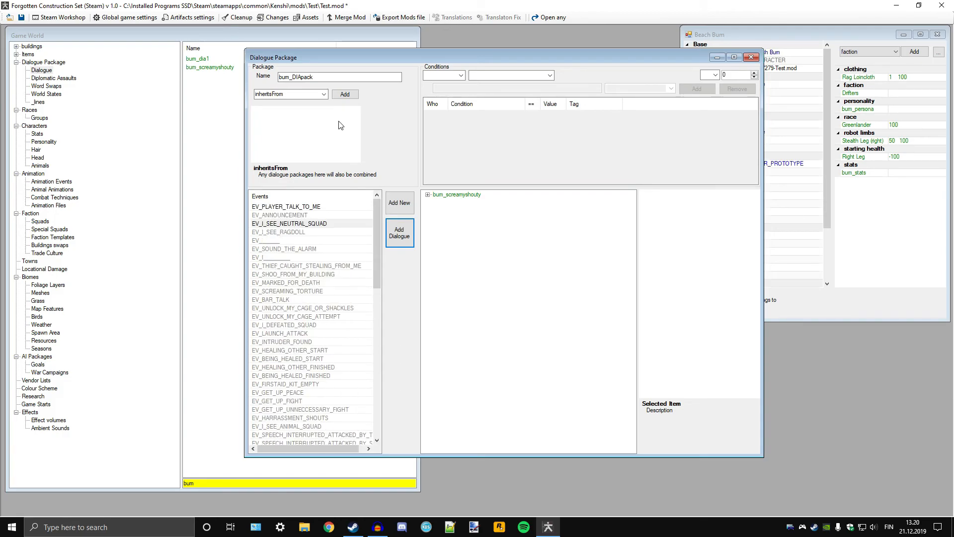
click(292, 209)
click(296, 224)
click(302, 207)
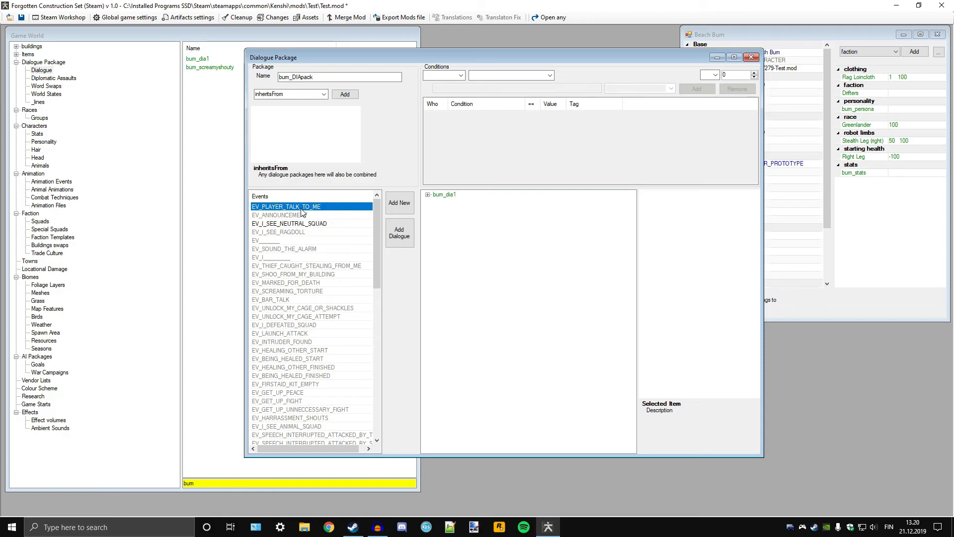
Step: Close the bum_DIApack dialogue package, the bum_sqd squad and the Beach Bum character windows
click(752, 57)
click(586, 104)
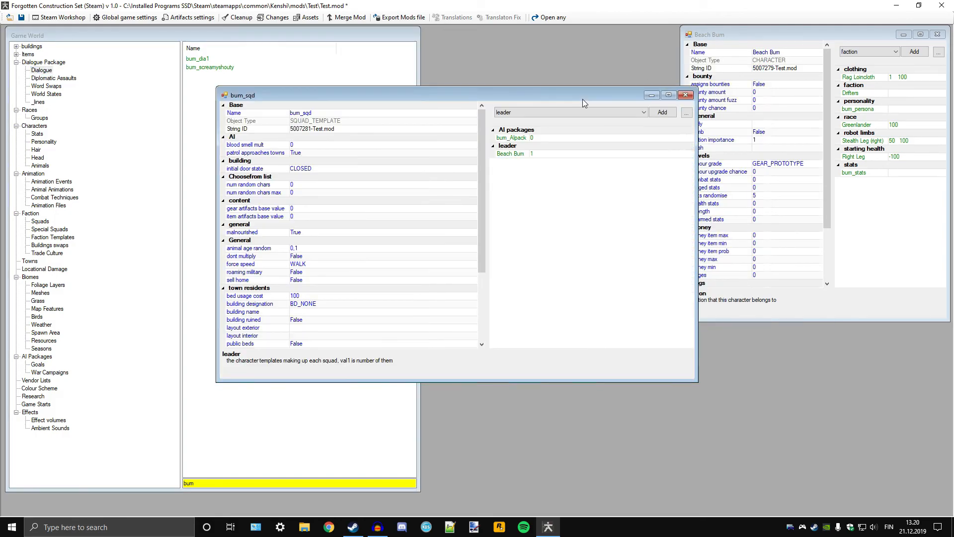
click(685, 95)
click(938, 34)
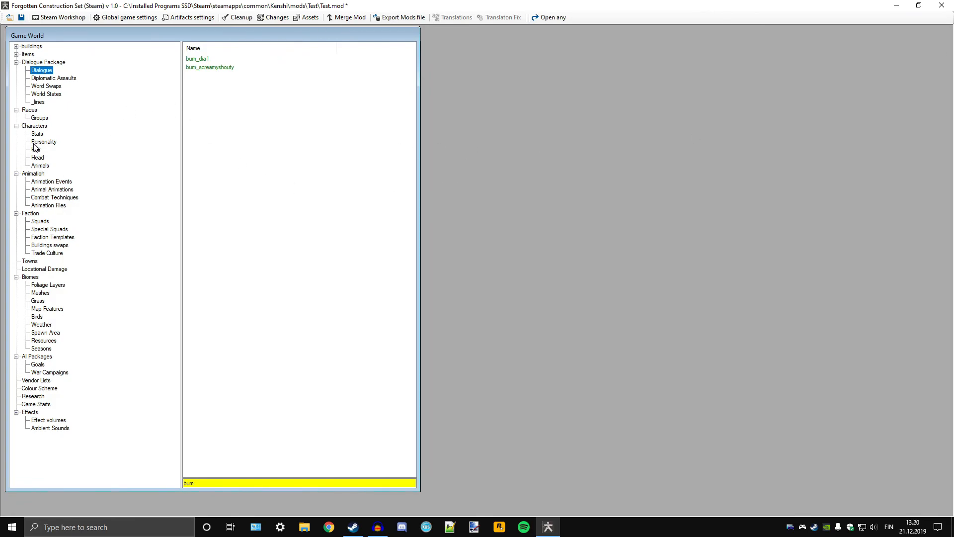
Step: Reopen the Beach Bum character in a wider, repositioned window and look over its properties
click(36, 126)
double_click(211, 60)
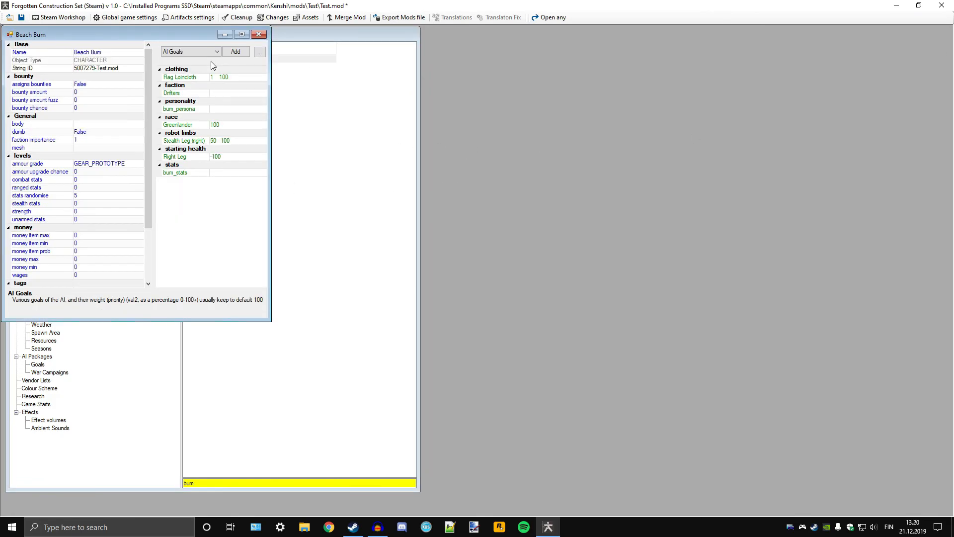
drag(268, 107, 584, 107)
drag(349, 34, 485, 83)
scroll(381, 243, down, 3)
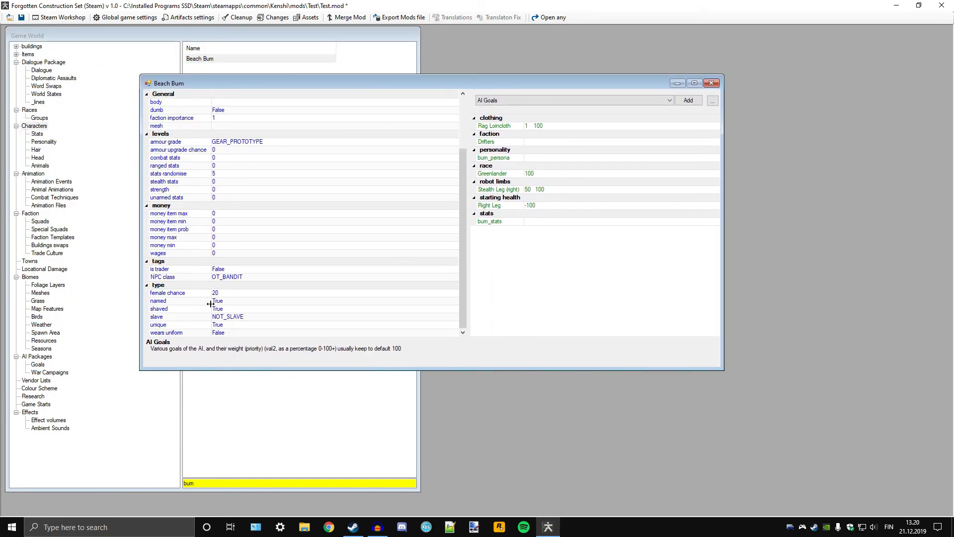
scroll(352, 297, up, 3)
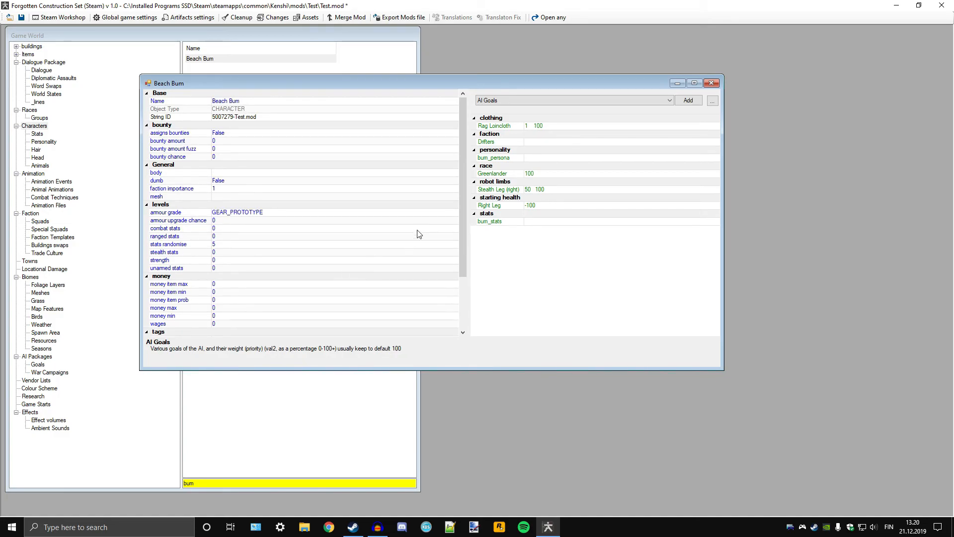
click(523, 100)
click(524, 100)
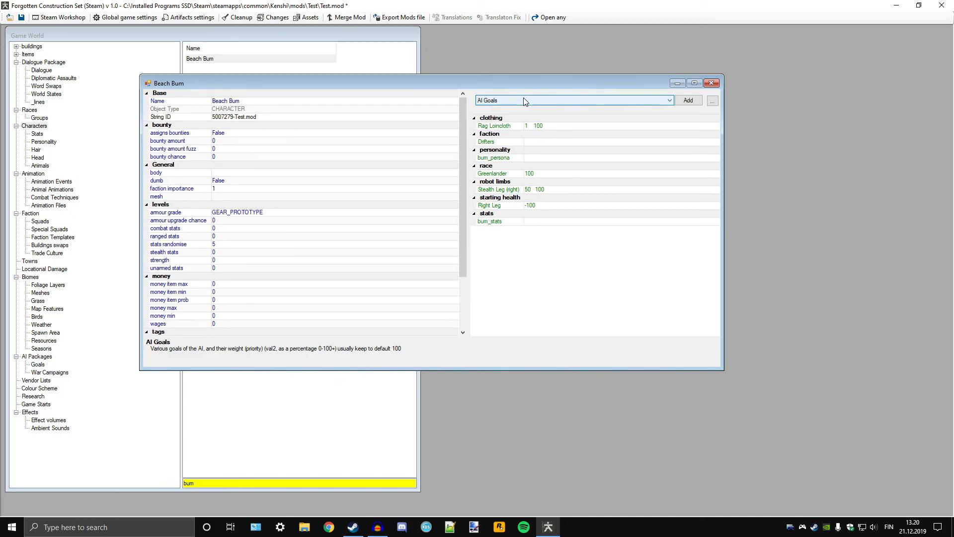
click(688, 99)
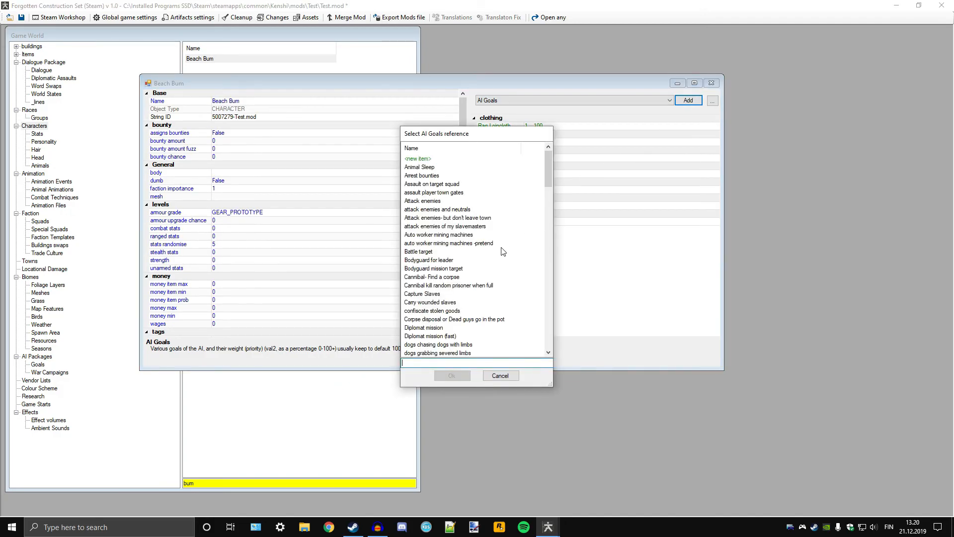
text(b)
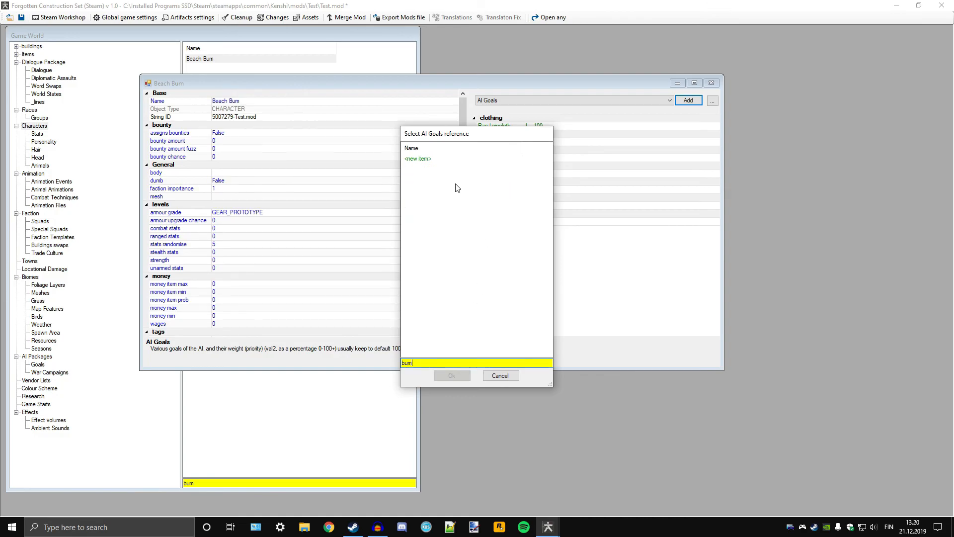
key(BackSpace)
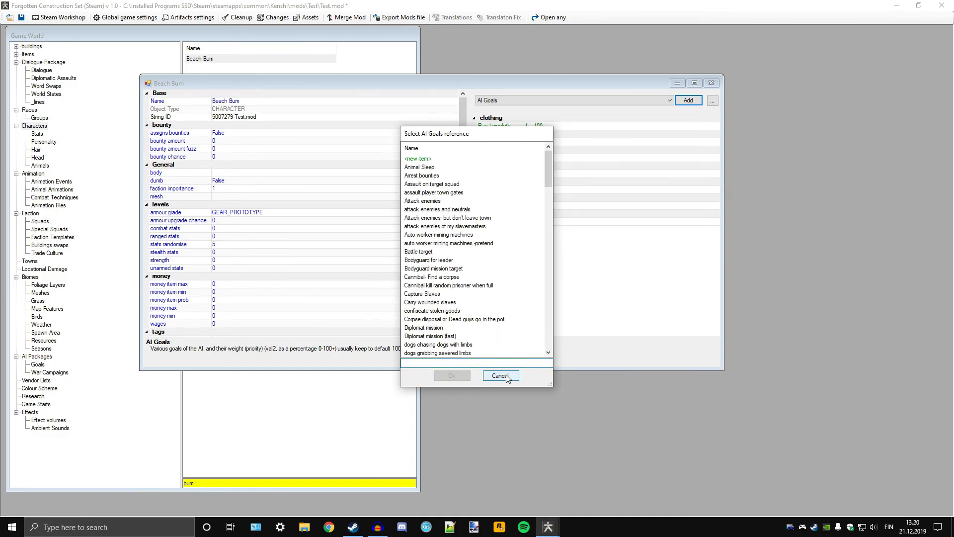
click(501, 375)
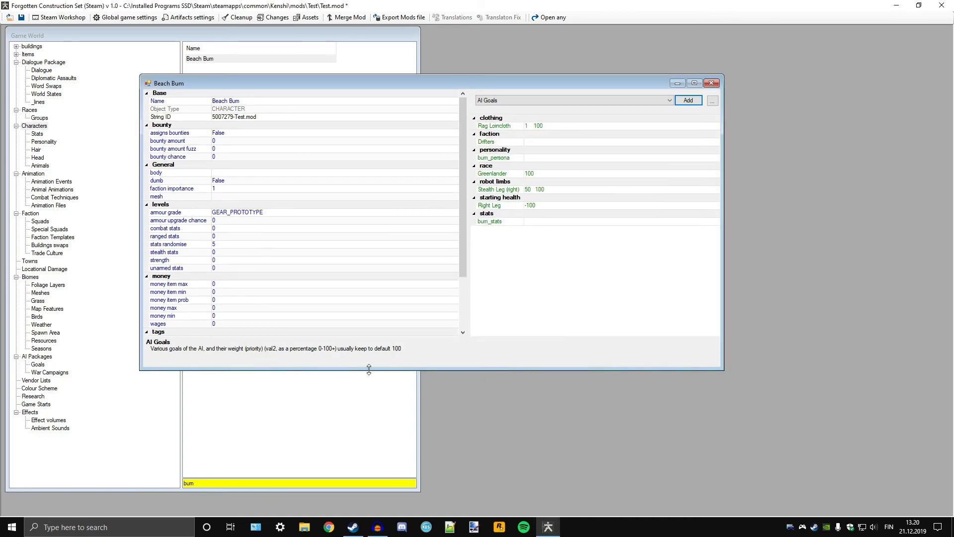
Step: Check the AI packages for the bum's entry and bring the Beach Bum character window back to the front
click(37, 357)
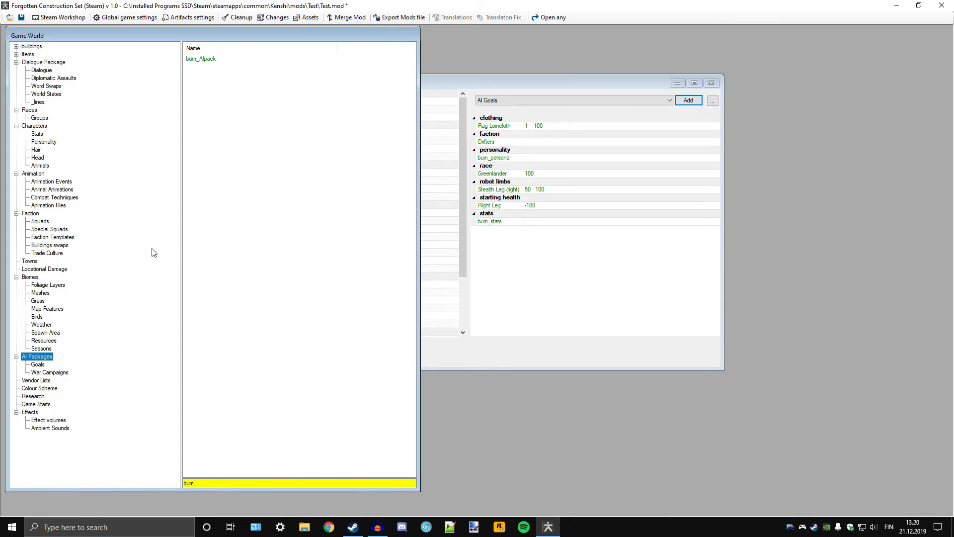
click(499, 119)
drag(605, 81, 688, 89)
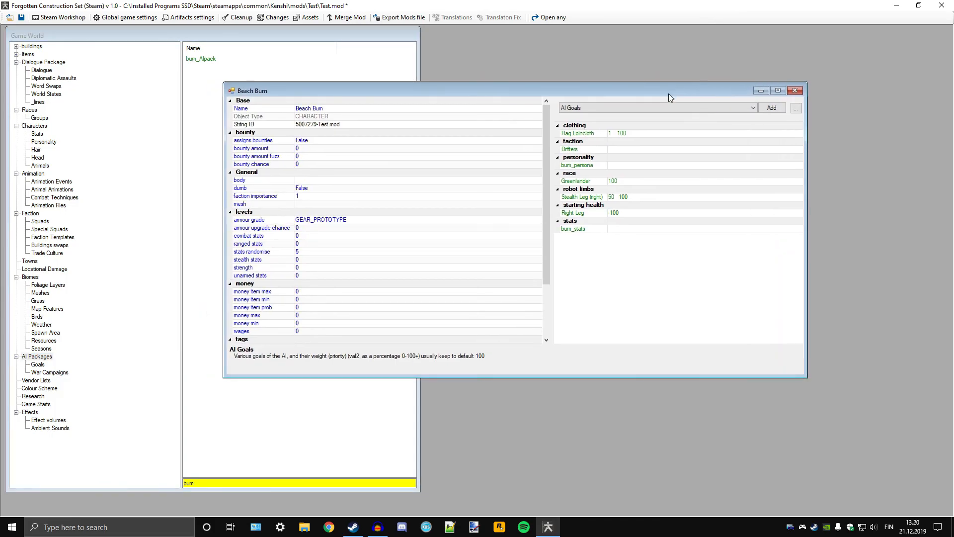
Step: Close the Beach Bum character and open the bum_sqd squad in a wider, repositioned window
click(794, 91)
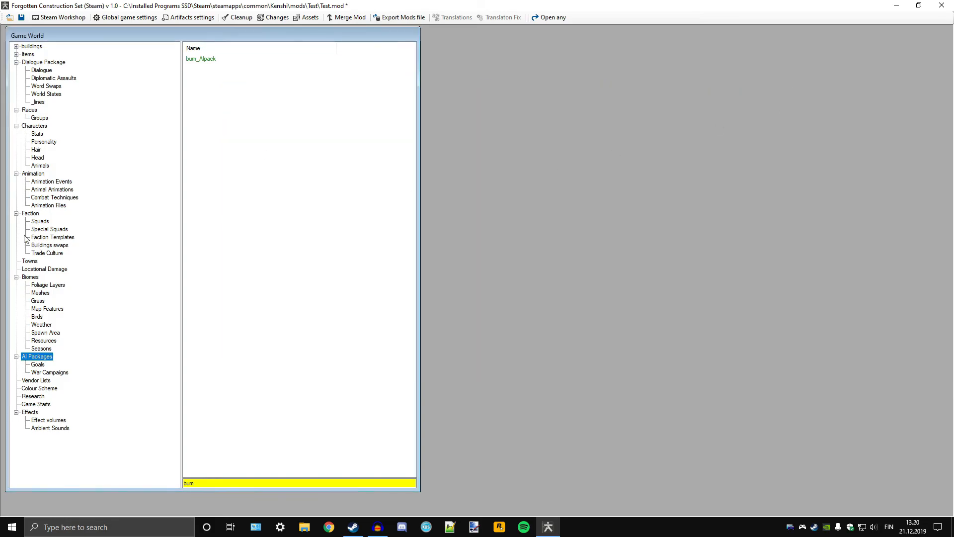
click(40, 221)
double_click(199, 59)
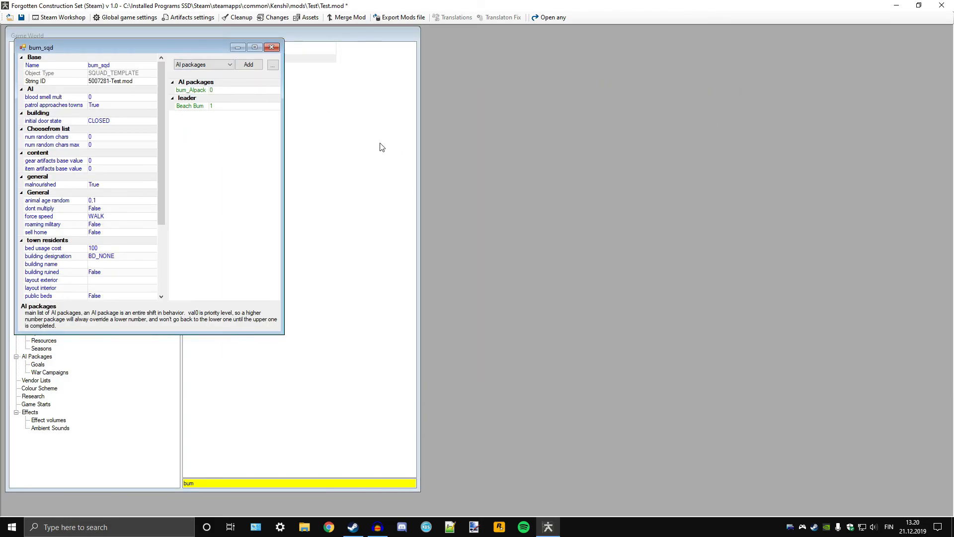
drag(214, 50, 655, 103)
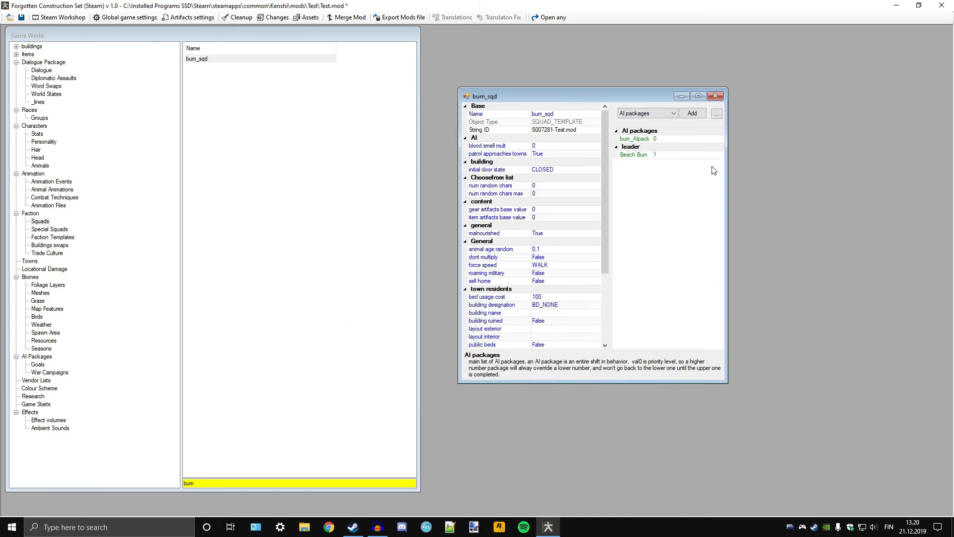
drag(724, 168, 849, 168)
drag(455, 160, 427, 160)
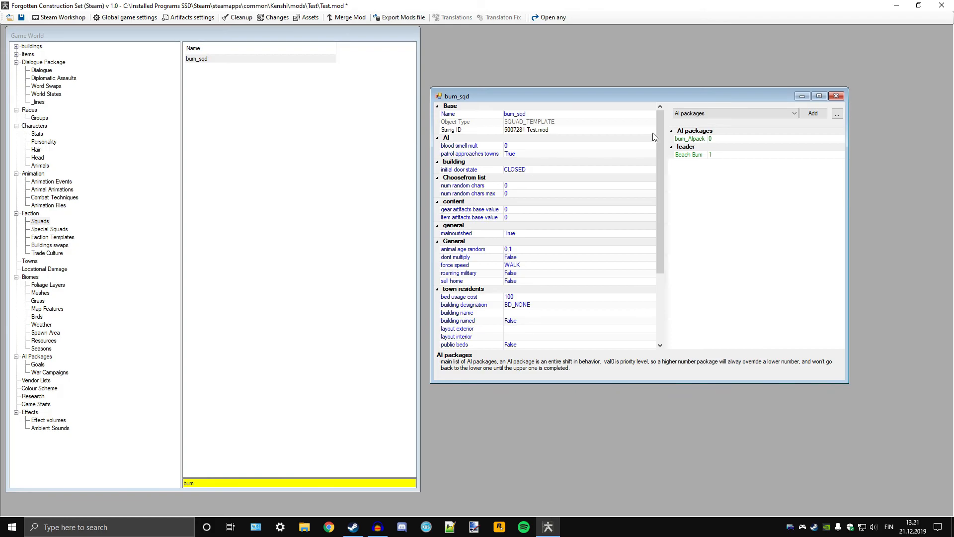
Step: Look over the AI packages available to bum_sqd and its reference categories, and close the squad
click(715, 113)
click(715, 113)
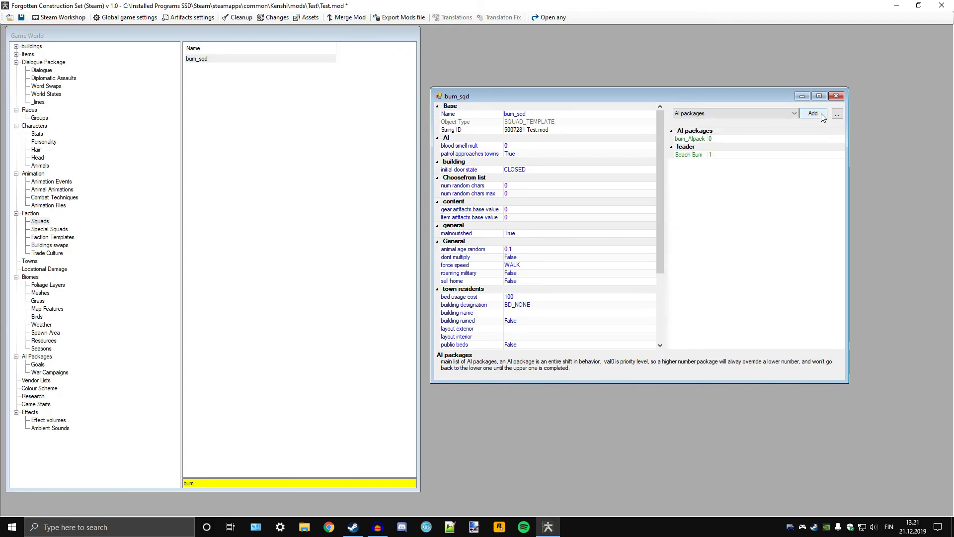
click(813, 114)
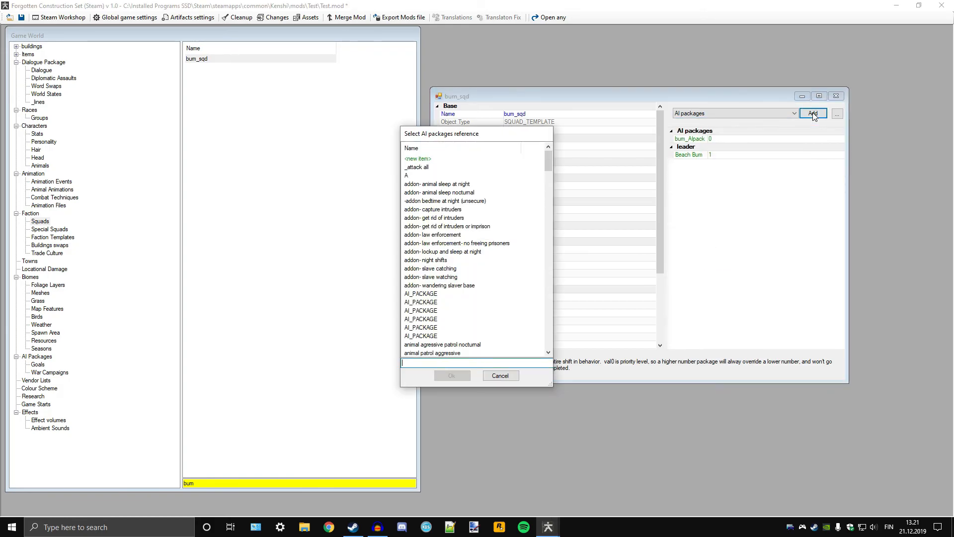
click(500, 376)
click(759, 116)
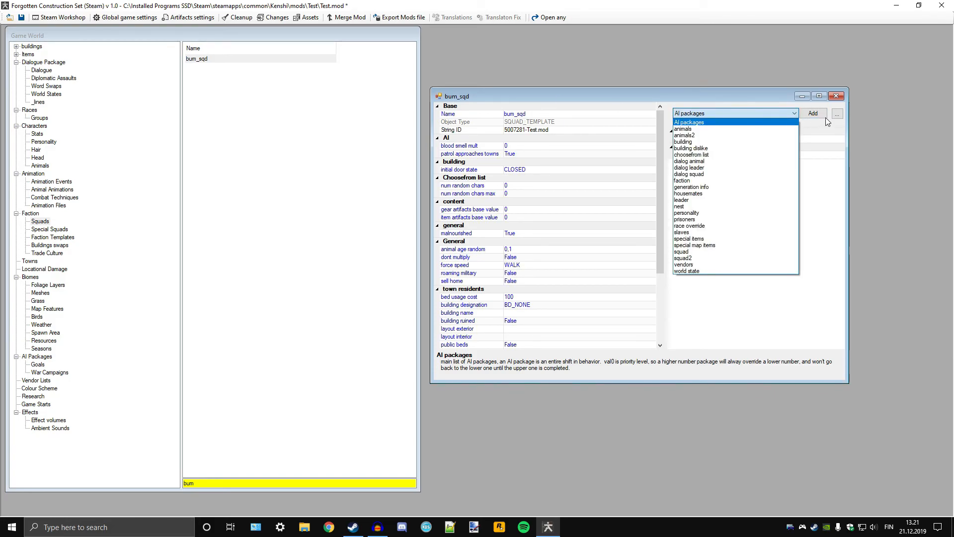
click(838, 94)
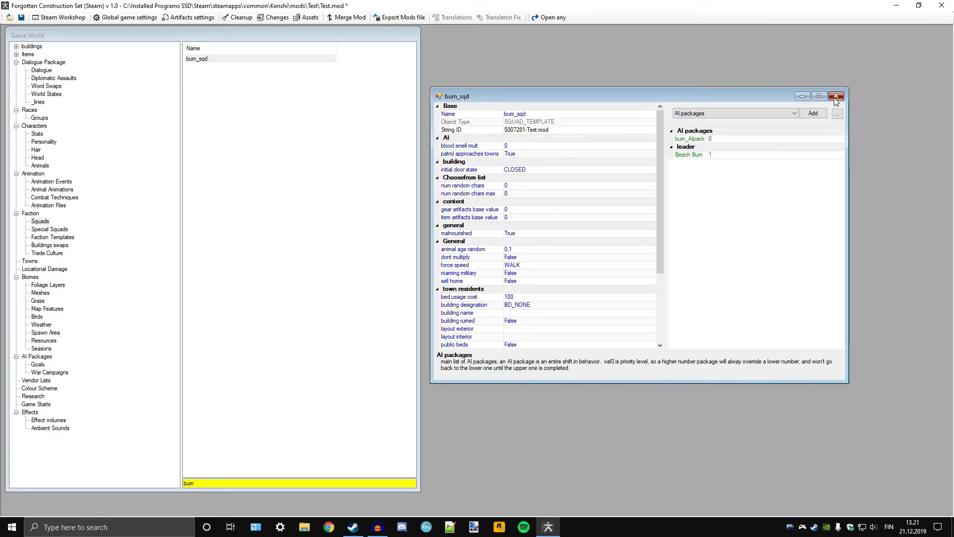
click(837, 96)
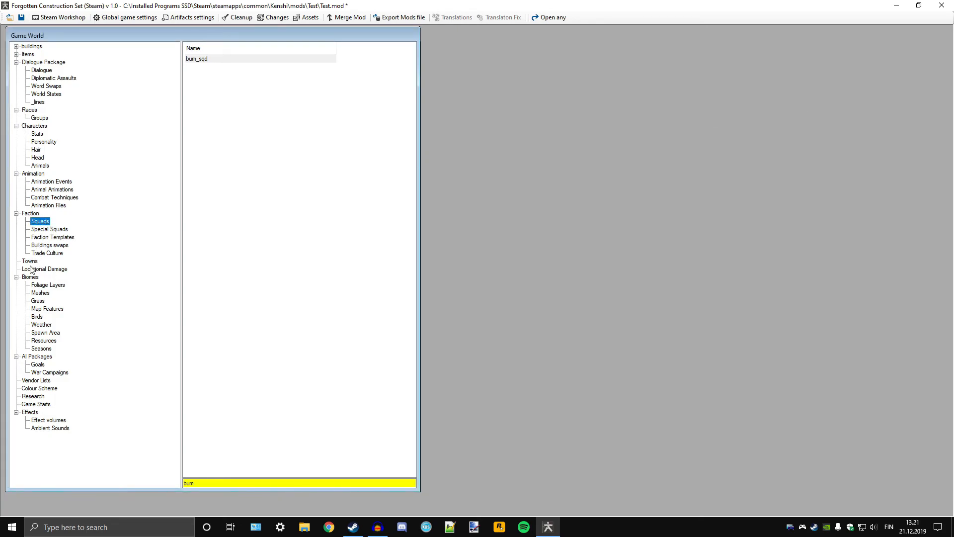
Step: Open the Beach Bum character and add bum_DIApack as its dialogue package
click(38, 127)
double_click(207, 59)
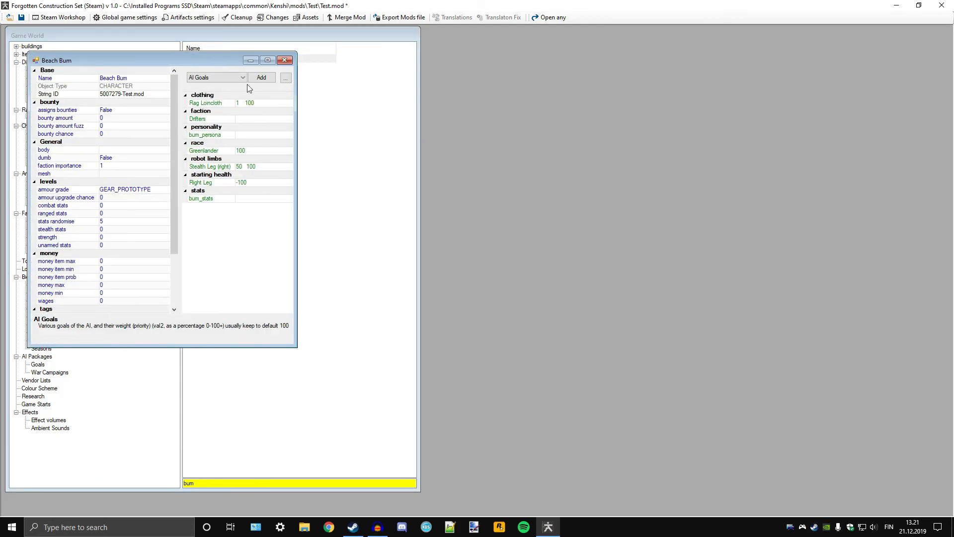
click(231, 77)
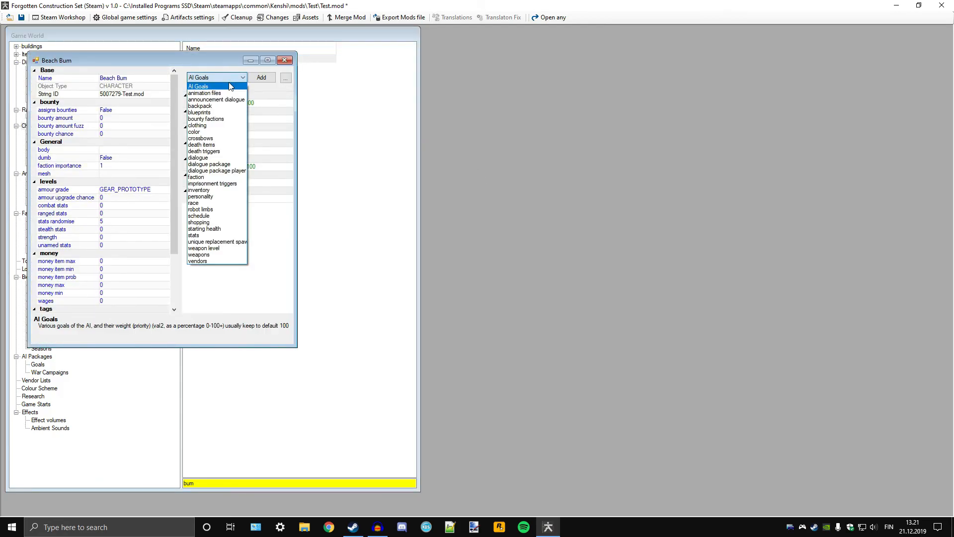
click(209, 164)
click(261, 78)
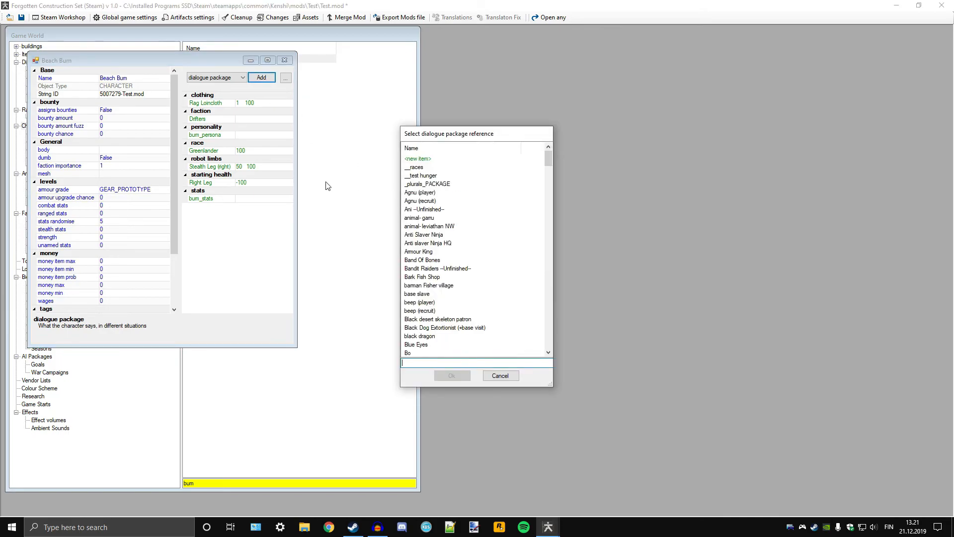
scroll(458, 283, down, 8)
scroll(458, 289, up, 1)
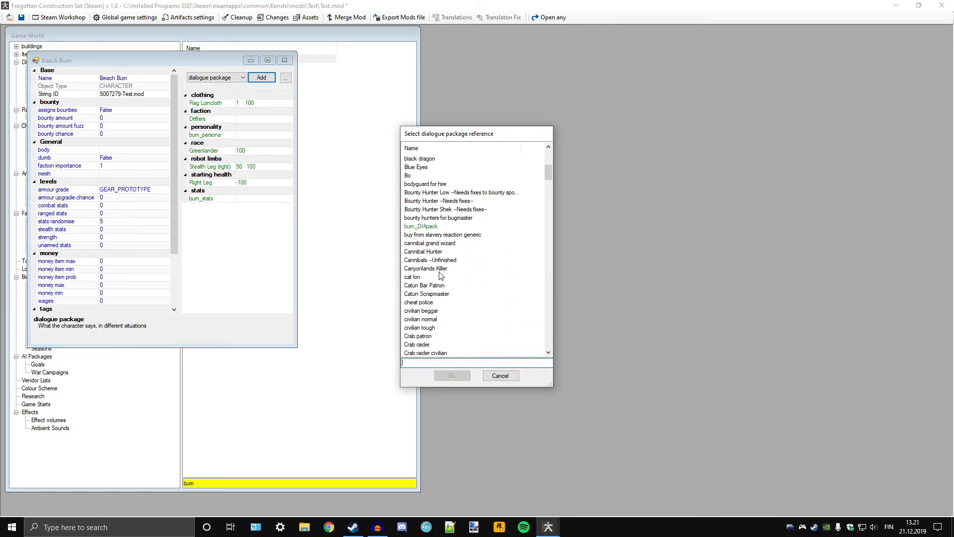
double_click(425, 226)
Step: Review the Beach Bum's references and available categories in a repositioned, wider window, and close the character
drag(209, 60, 685, 99)
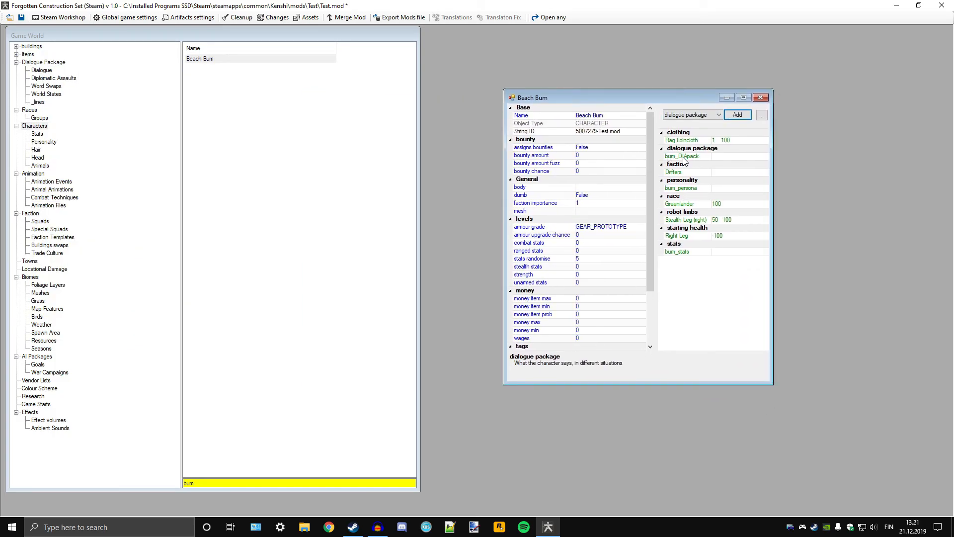
click(703, 115)
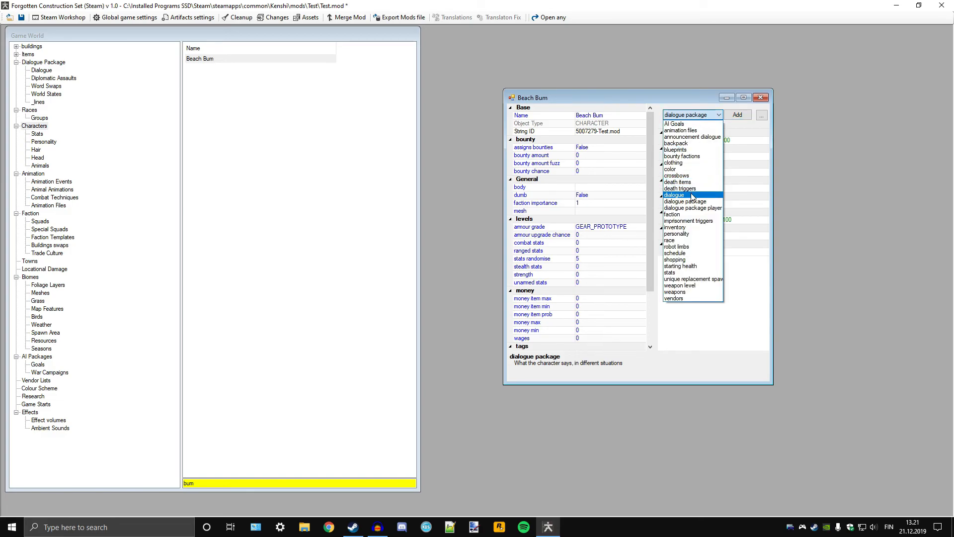
click(672, 96)
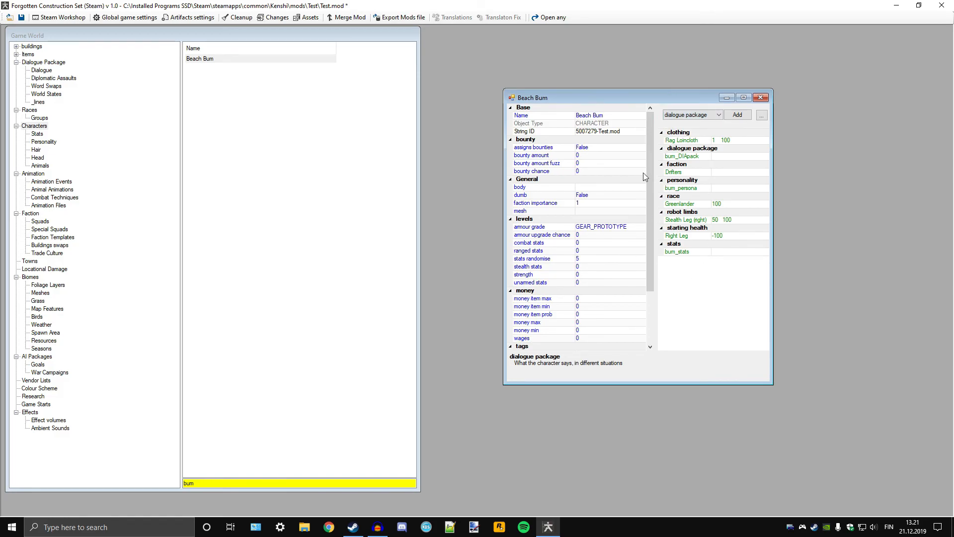
drag(503, 155, 434, 154)
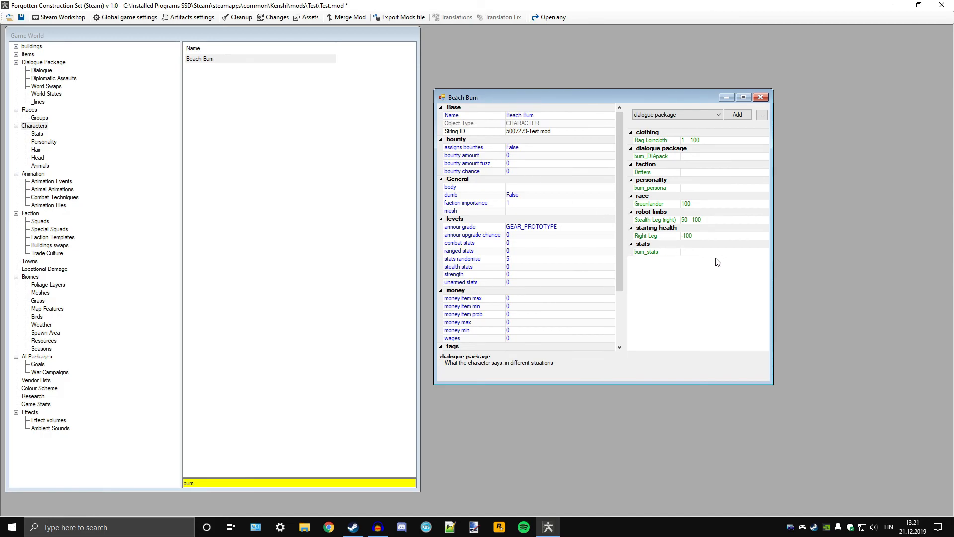
click(760, 98)
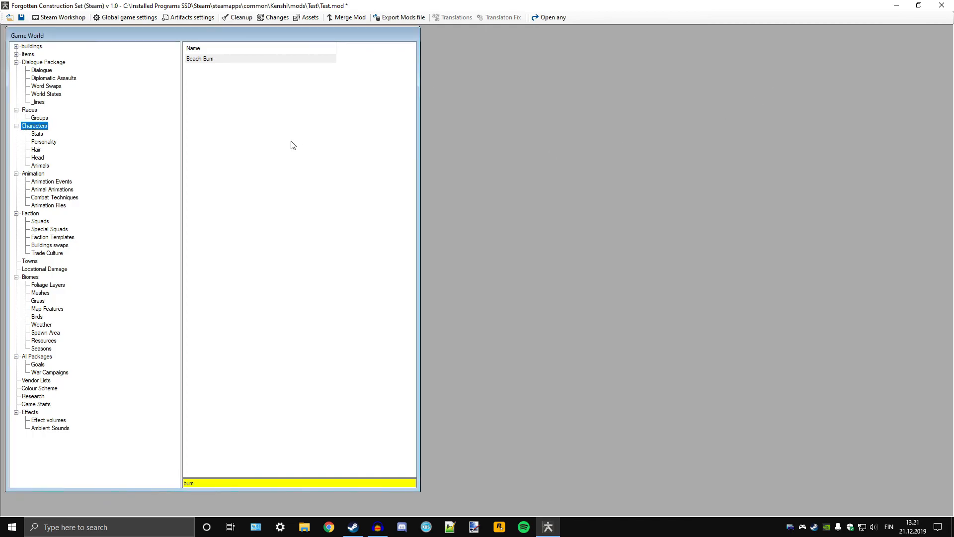
Step: Filter the towns by "port" and open Port North in a wider, repositioned window
click(29, 260)
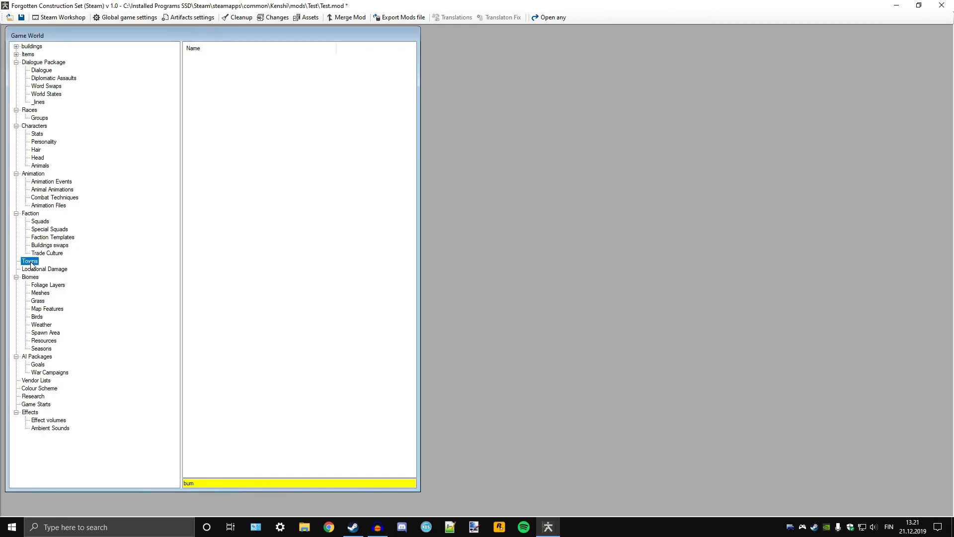
click(198, 484)
drag(198, 484, 174, 484)
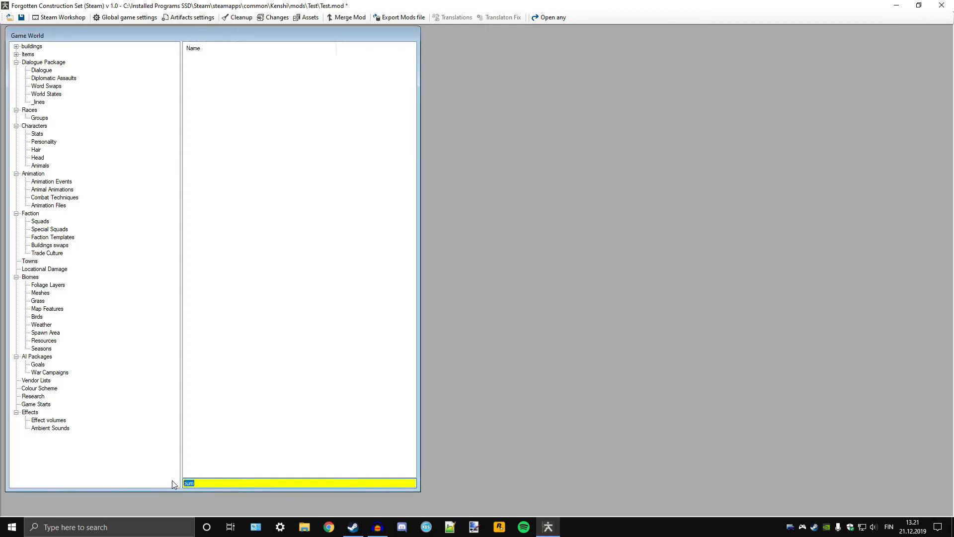
text(port)
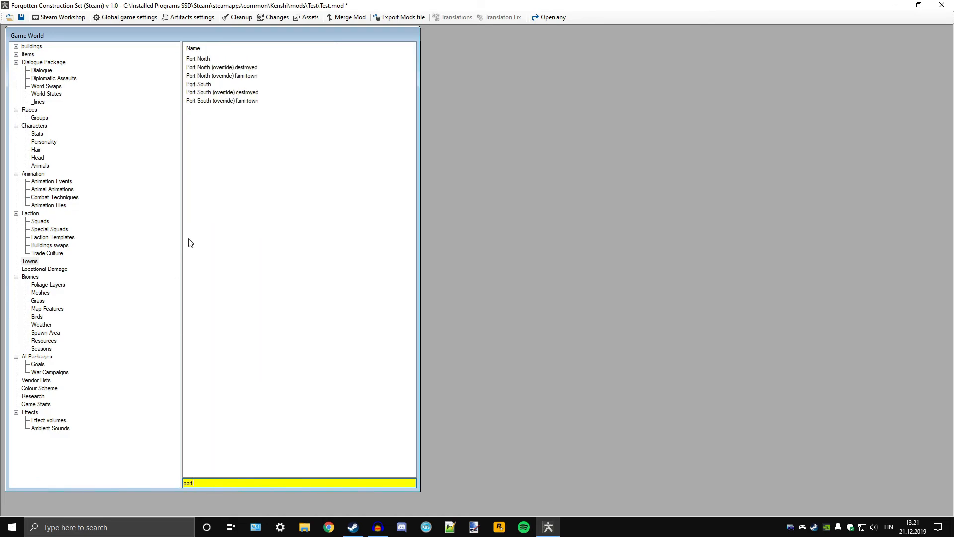
double_click(209, 60)
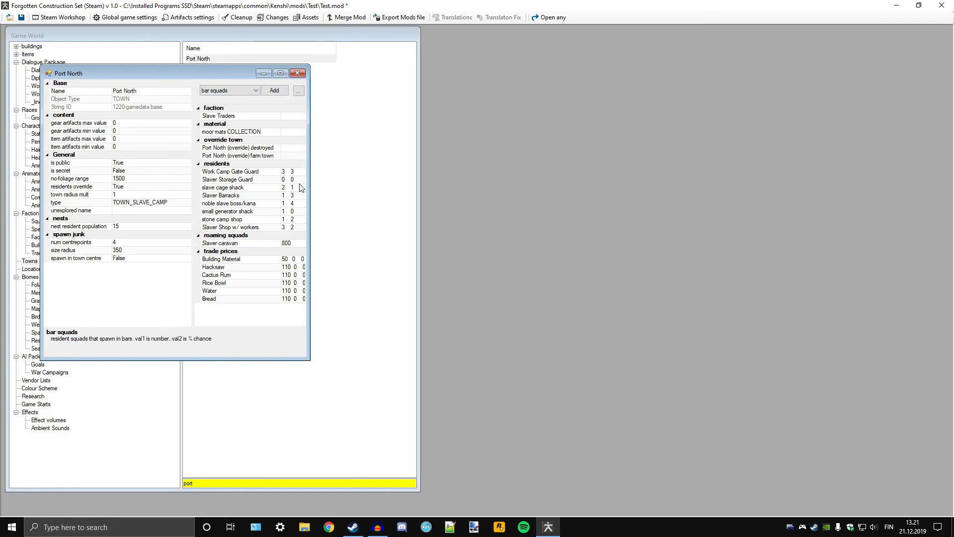
drag(309, 182, 628, 209)
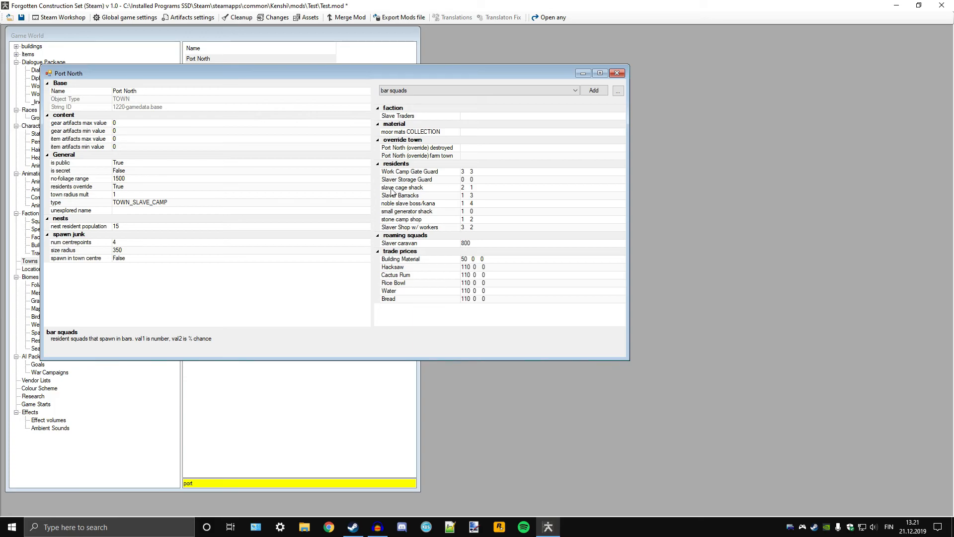
drag(412, 71, 686, 99)
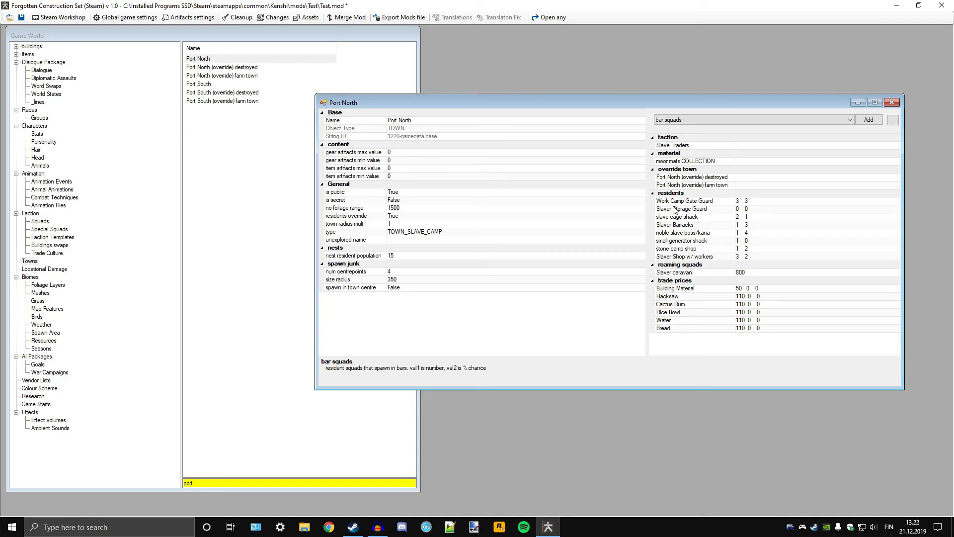
Step: Examine the properties of Port North's resident squads noble slave boss/kana and slave cage shack, closing each one
double_click(687, 236)
scroll(175, 278, down, 4)
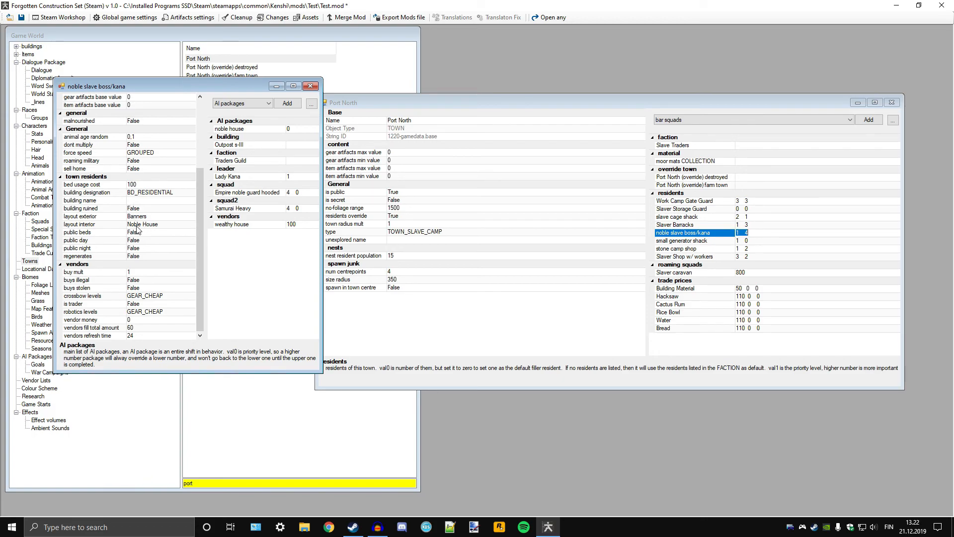
click(311, 87)
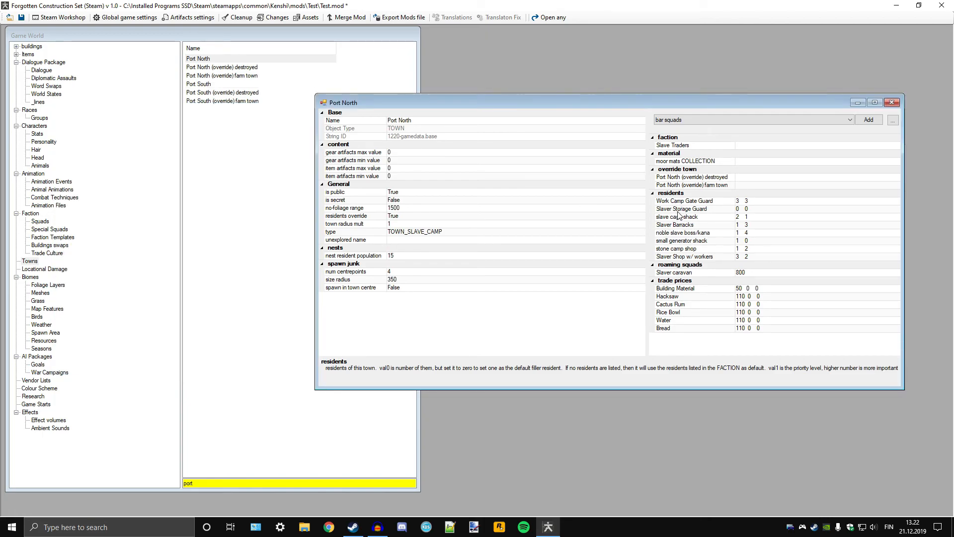
double_click(674, 218)
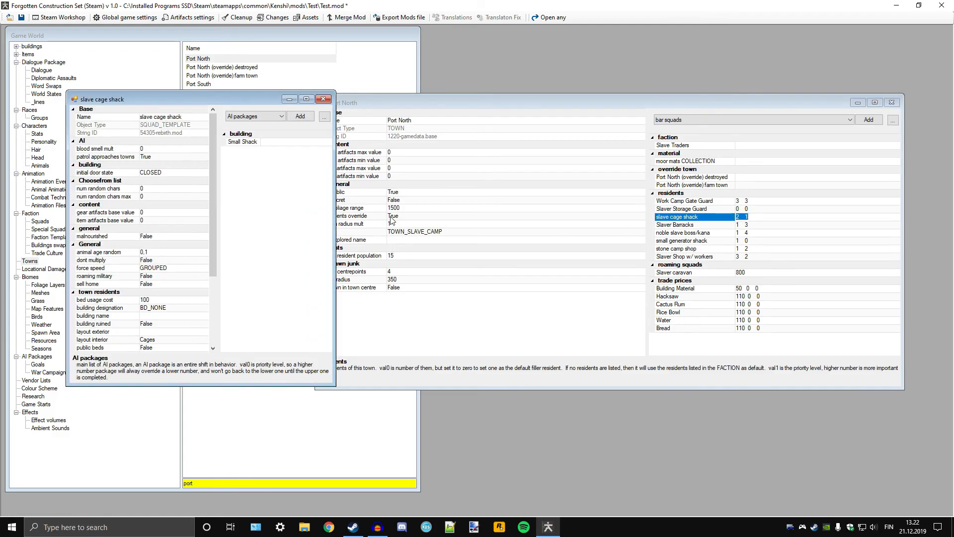
scroll(182, 277, down, 4)
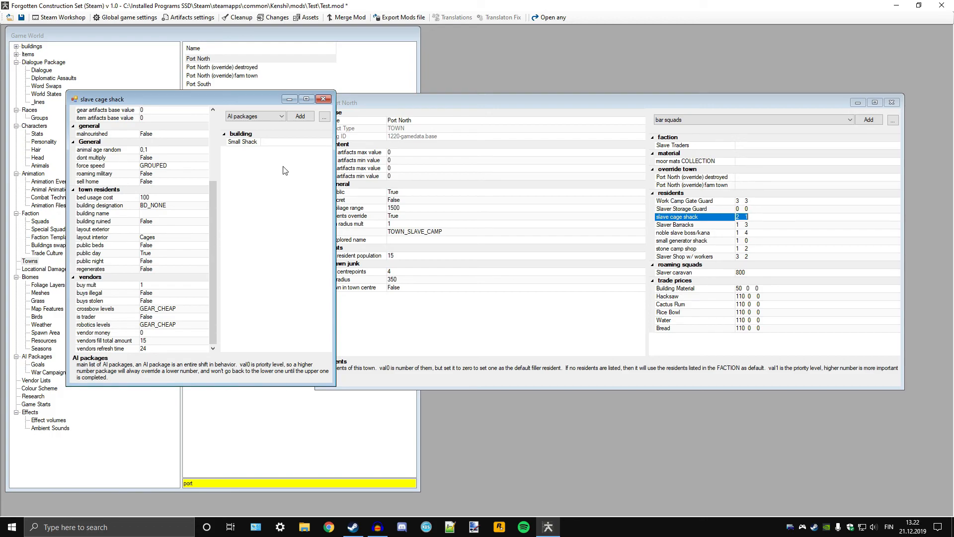
click(323, 98)
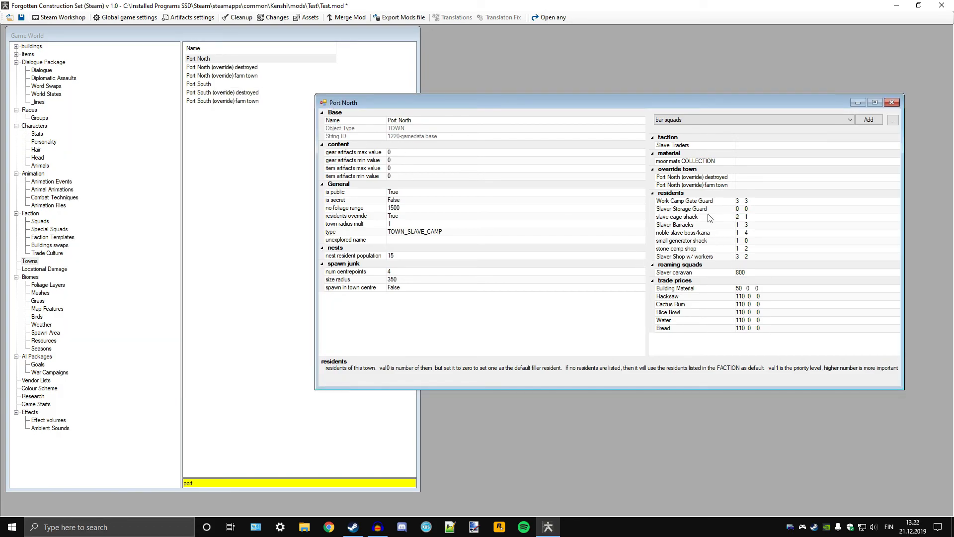
Step: Add bum_sqd to Port North's bar squads
click(700, 120)
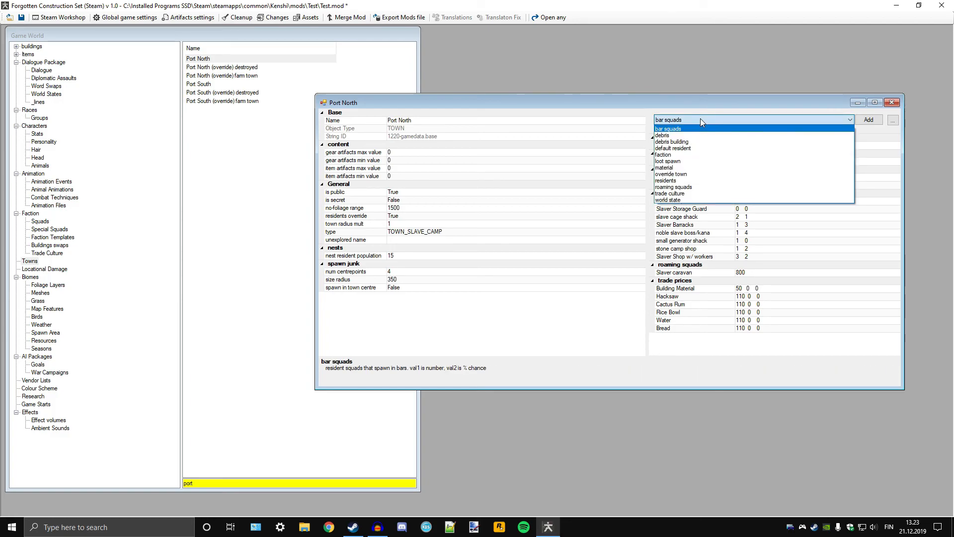
click(700, 118)
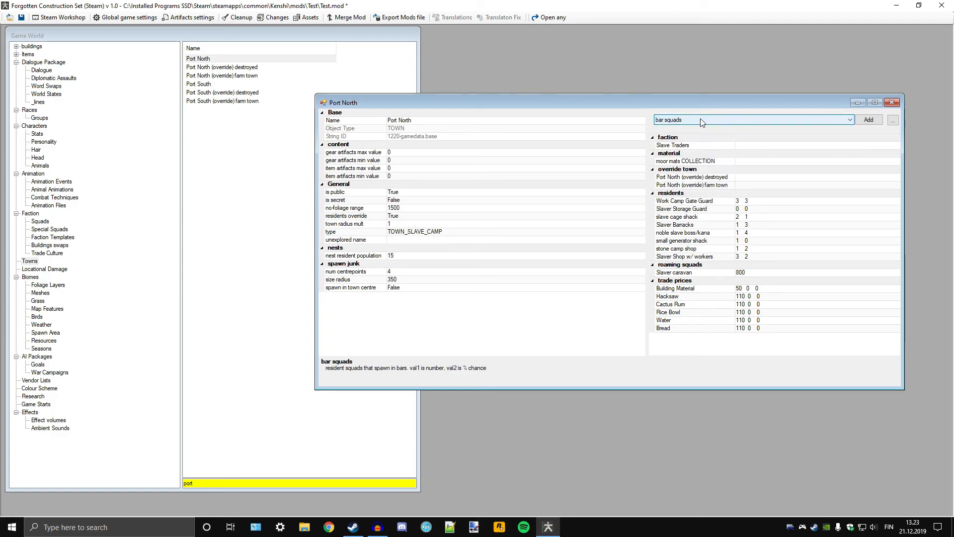
click(868, 120)
scroll(456, 294, down, 20)
scroll(459, 281, up, 5)
double_click(428, 219)
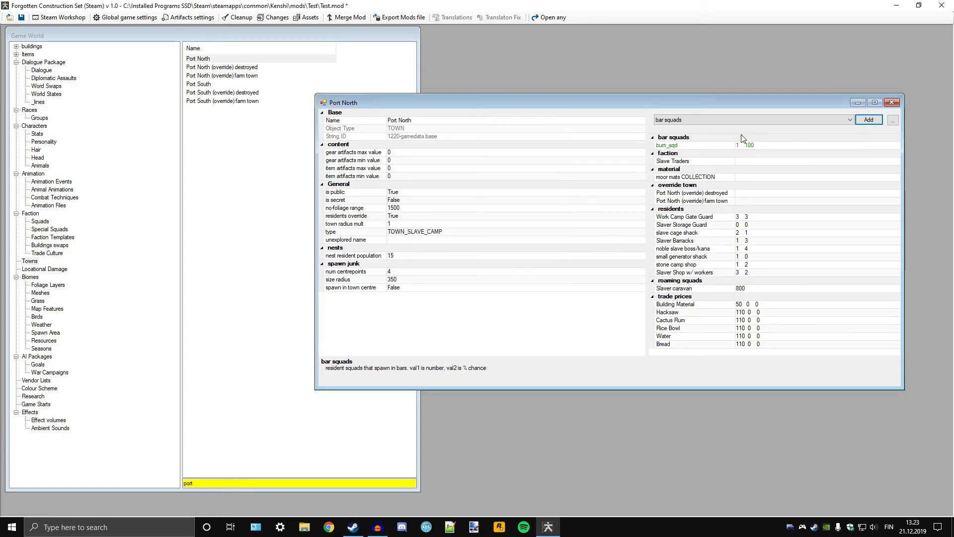
Step: Move the Port North window and look through the reference categories available for the town
drag(740, 98, 659, 86)
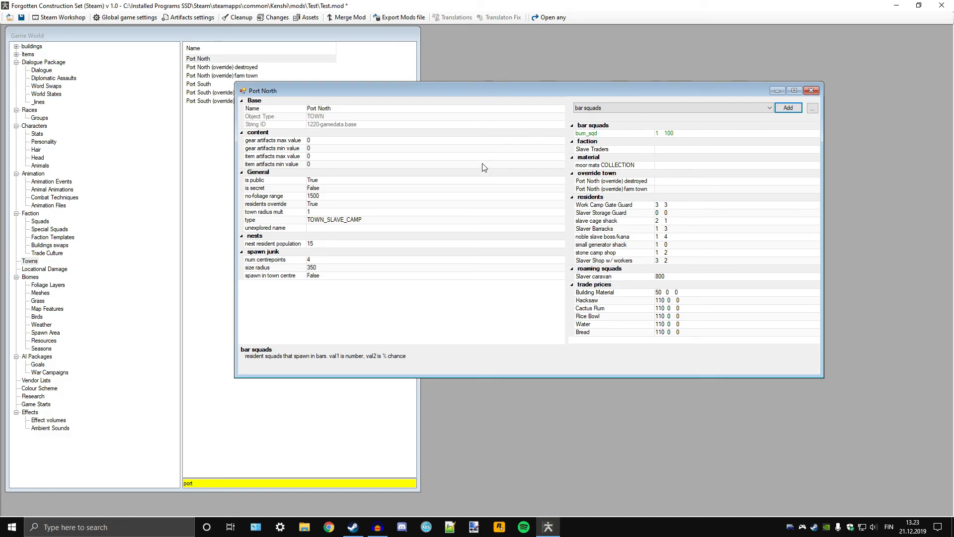
click(619, 110)
click(619, 109)
click(621, 108)
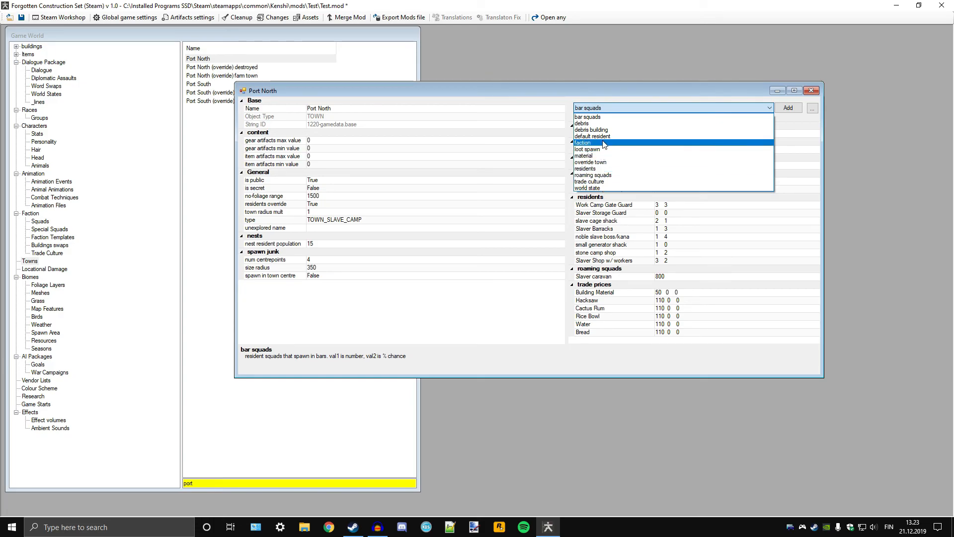
click(616, 90)
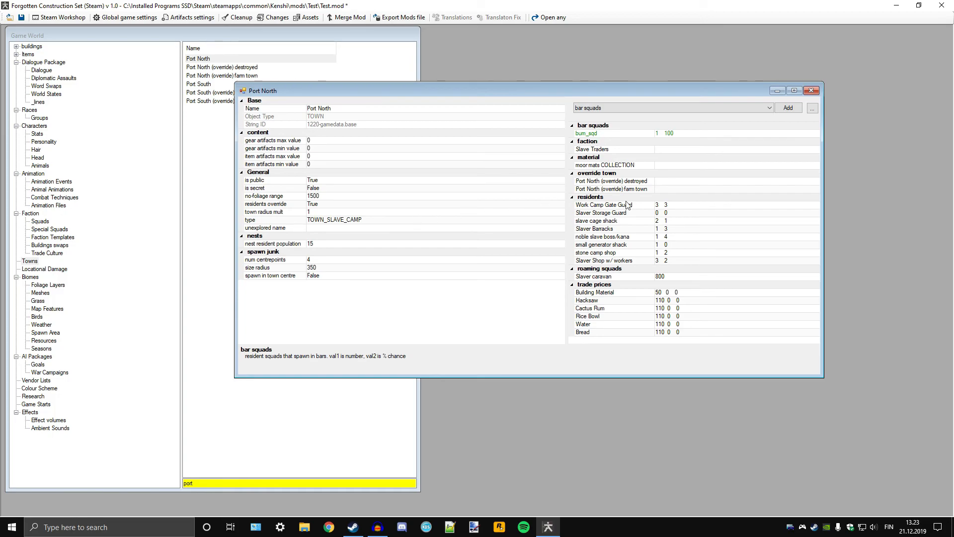
Step: Close the Port North window and list all game starts with the "port" filter cleared
click(811, 91)
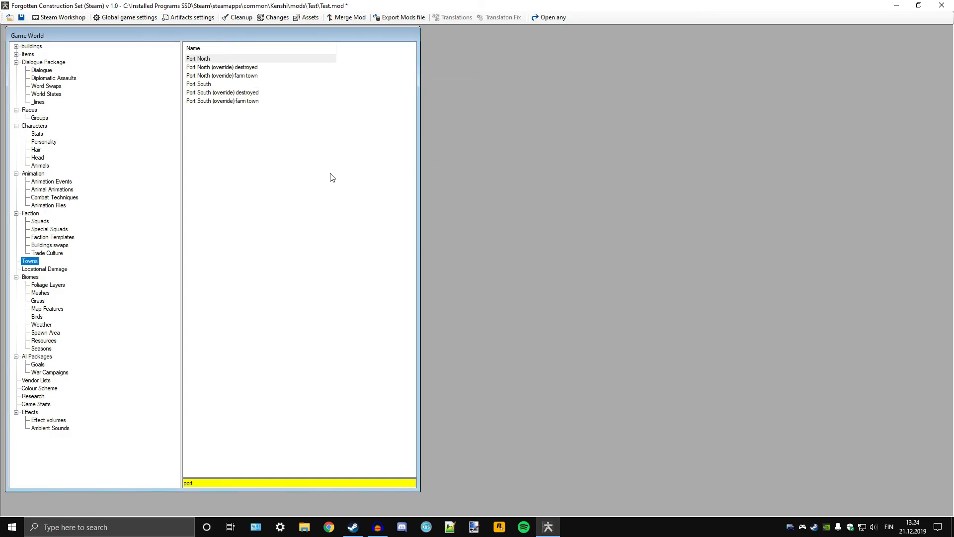
click(37, 404)
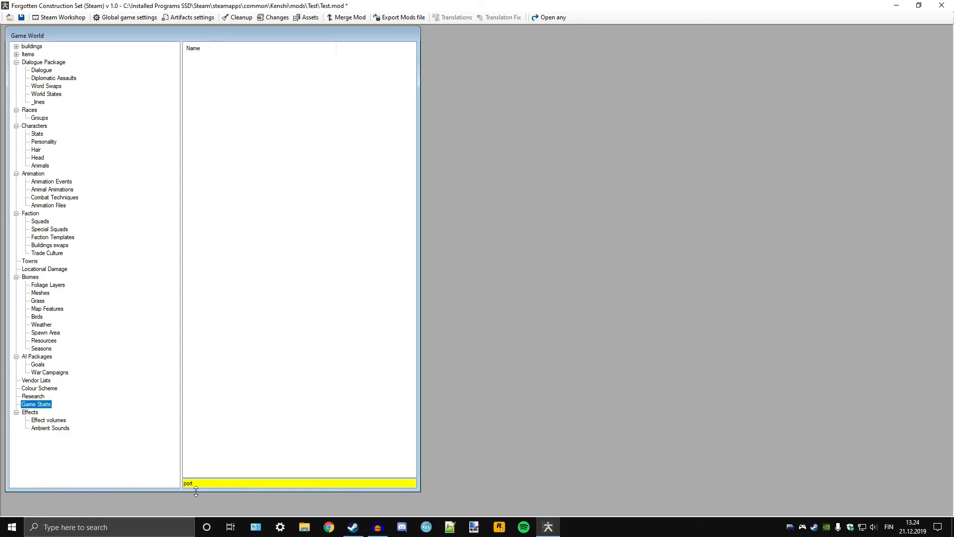
drag(196, 483, 158, 478)
key(BackSpace)
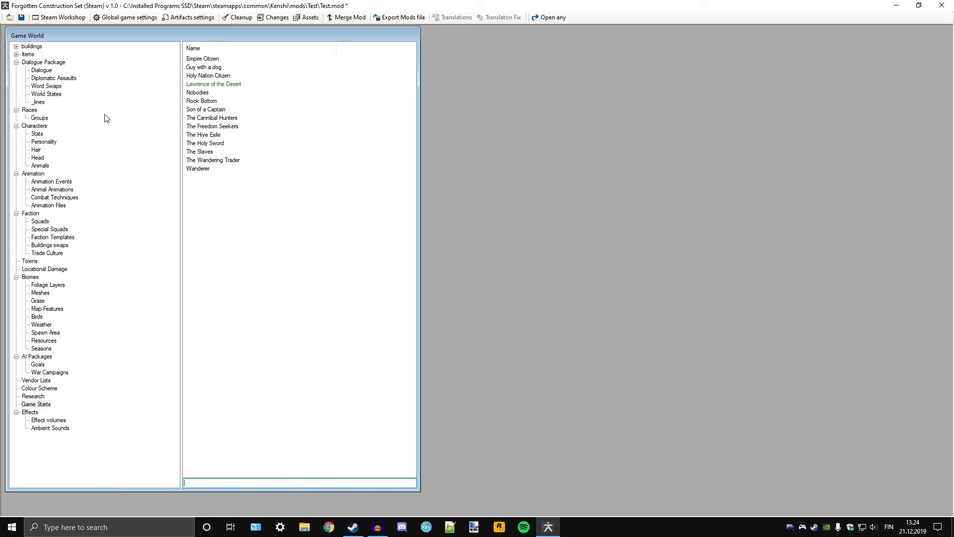
Step: Review the global game settings from appearance and combat through medical, prices, weather and xp in a widened window, and close it
click(126, 18)
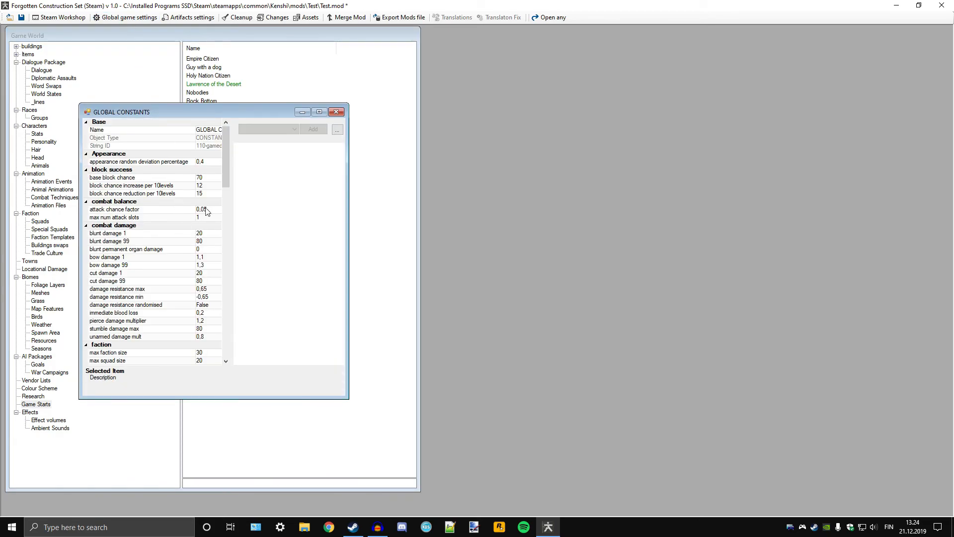
drag(348, 182, 696, 182)
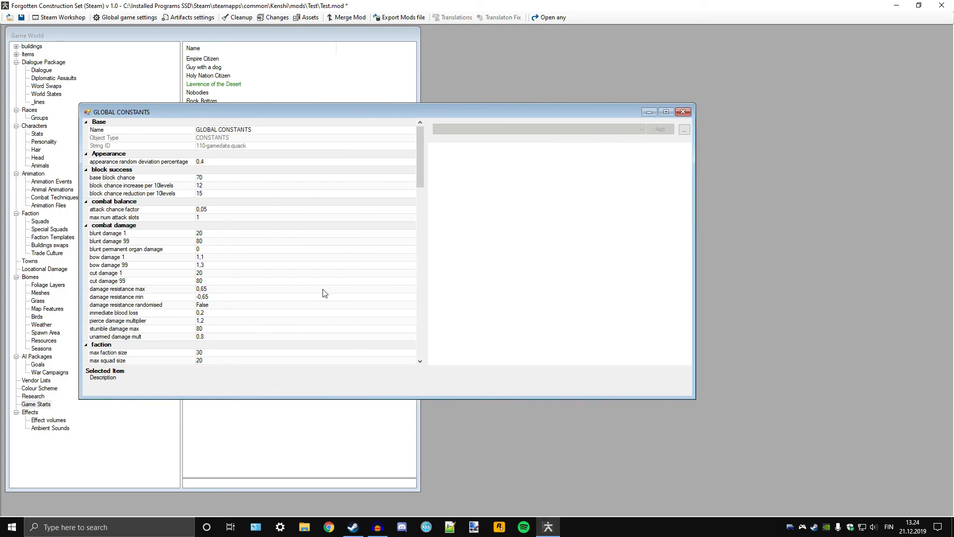
scroll(323, 296, down, 20)
scroll(254, 289, up, 20)
scroll(243, 208, down, 3)
scroll(182, 216, down, 3)
scroll(174, 224, up, 3)
drag(422, 162, 420, 189)
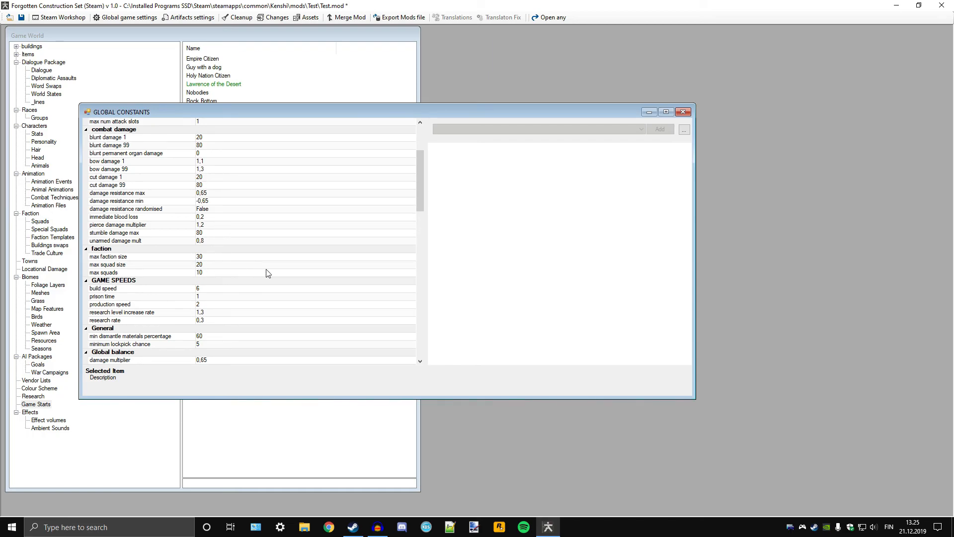
drag(424, 177, 429, 219)
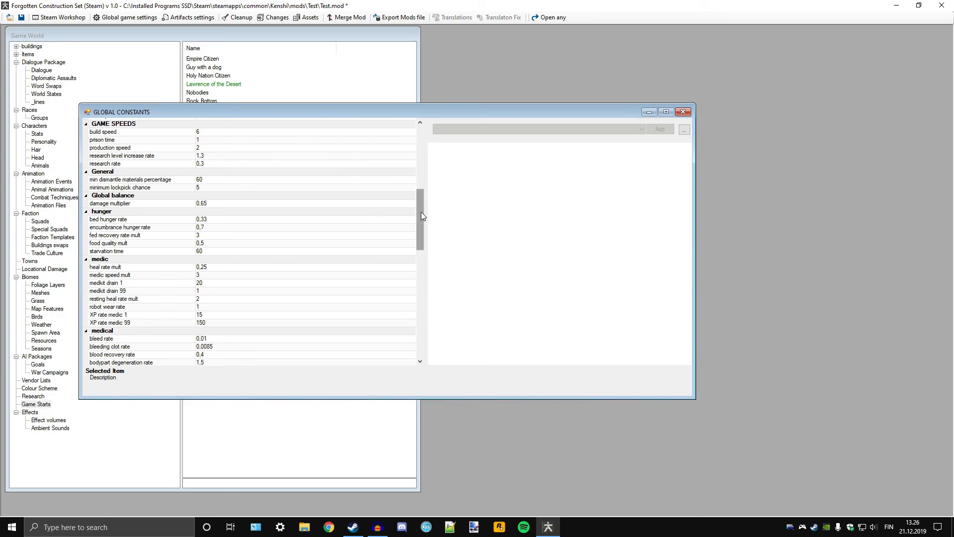
drag(420, 211, 431, 267)
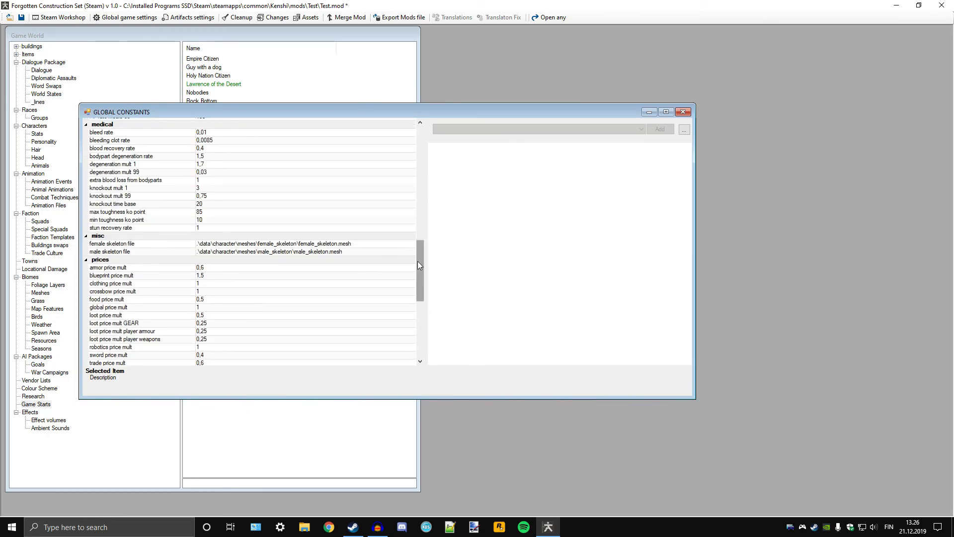
drag(420, 256, 423, 278)
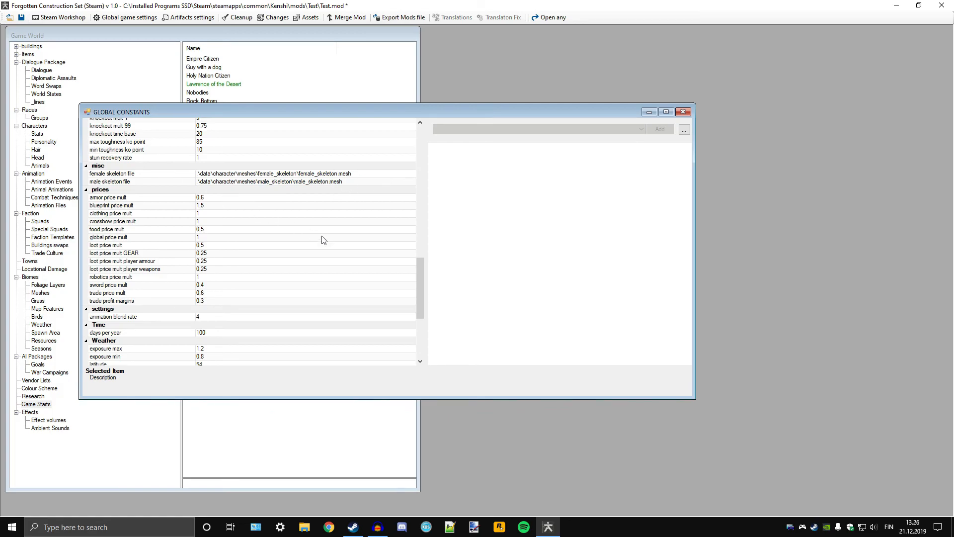
drag(419, 264, 419, 315)
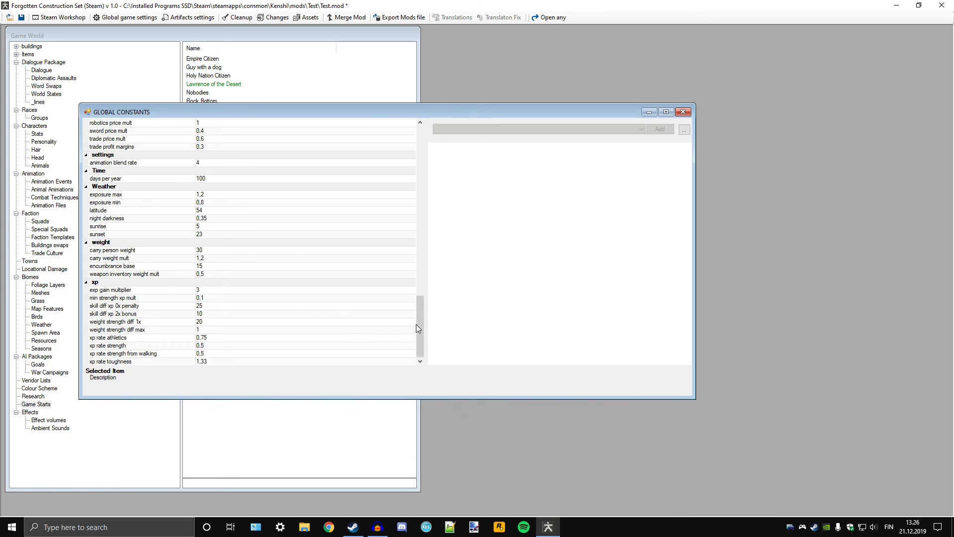
drag(420, 324, 419, 145)
click(689, 113)
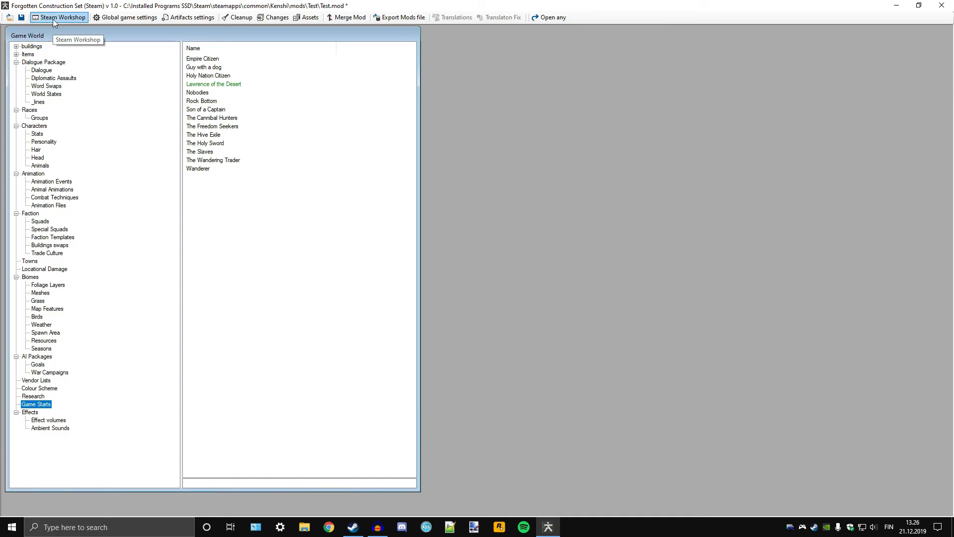
Step: Save the Test mod and open its Steam Workshop info form beside the Game World window
click(21, 17)
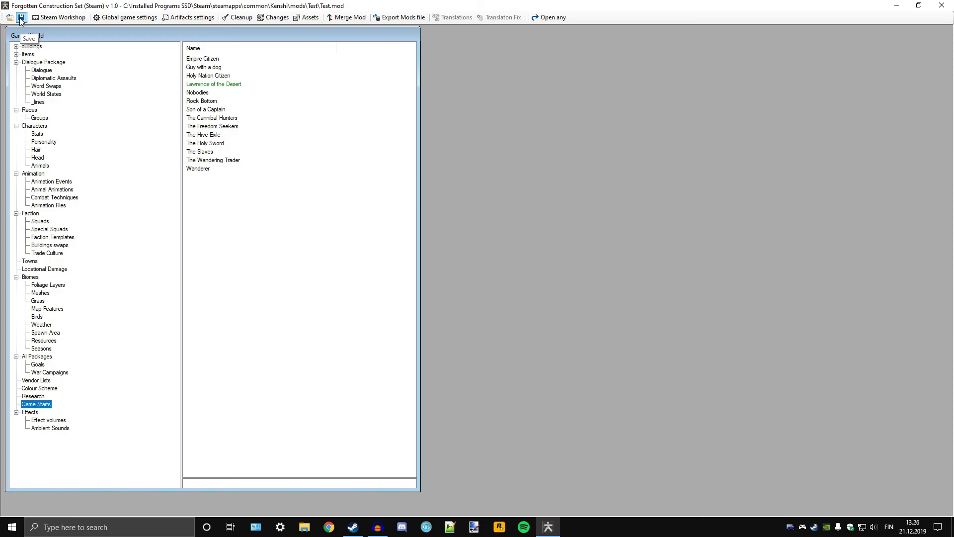
click(53, 21)
drag(300, 122, 638, 142)
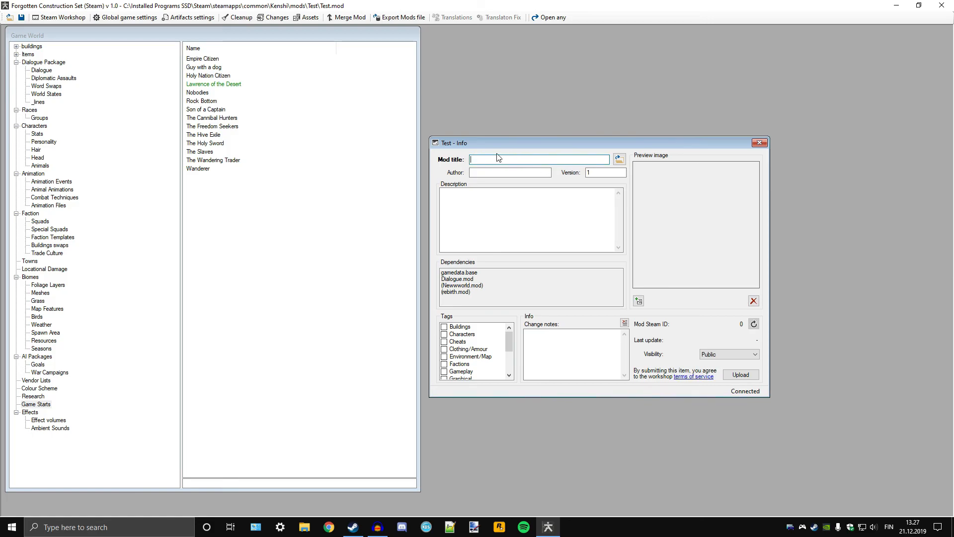
Step: Examine the author, version, description and tag options of the Workshop form and close it without uploading
key(Tab)
click(614, 176)
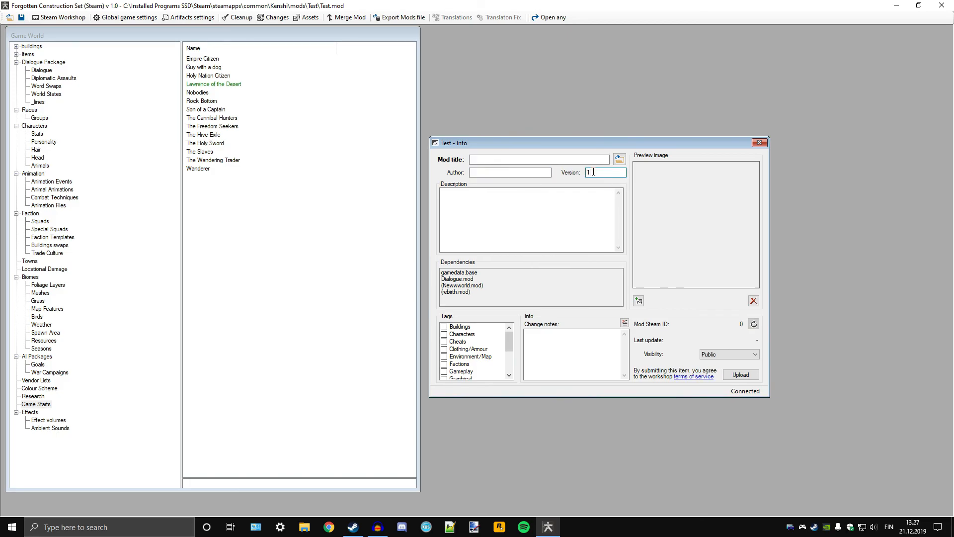
click(482, 204)
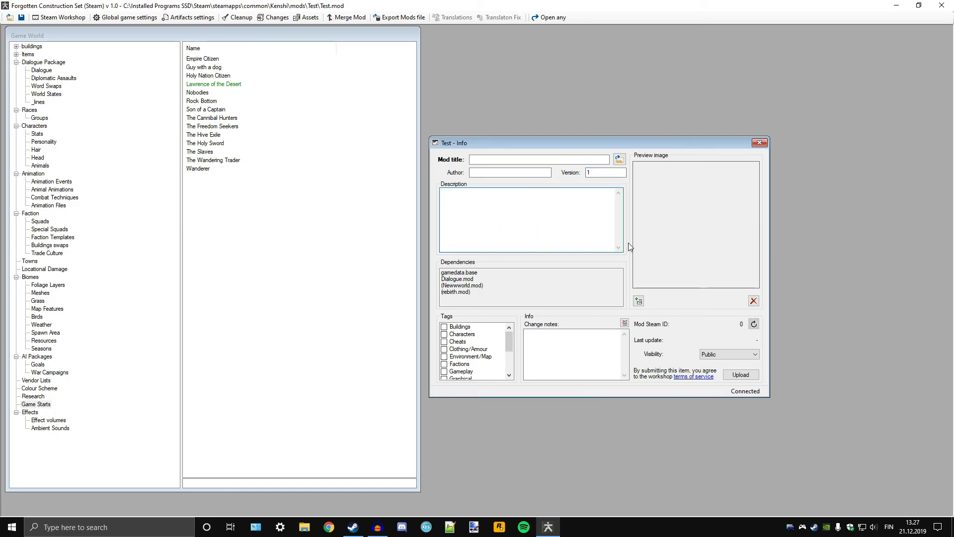
scroll(467, 359, down, 2)
scroll(467, 359, up, 2)
scroll(486, 360, down, 3)
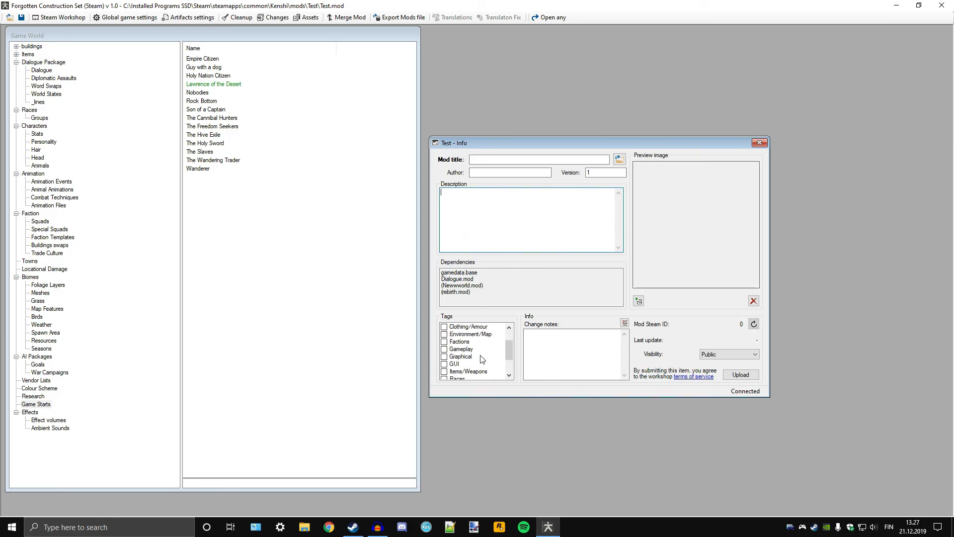
drag(509, 364, 505, 339)
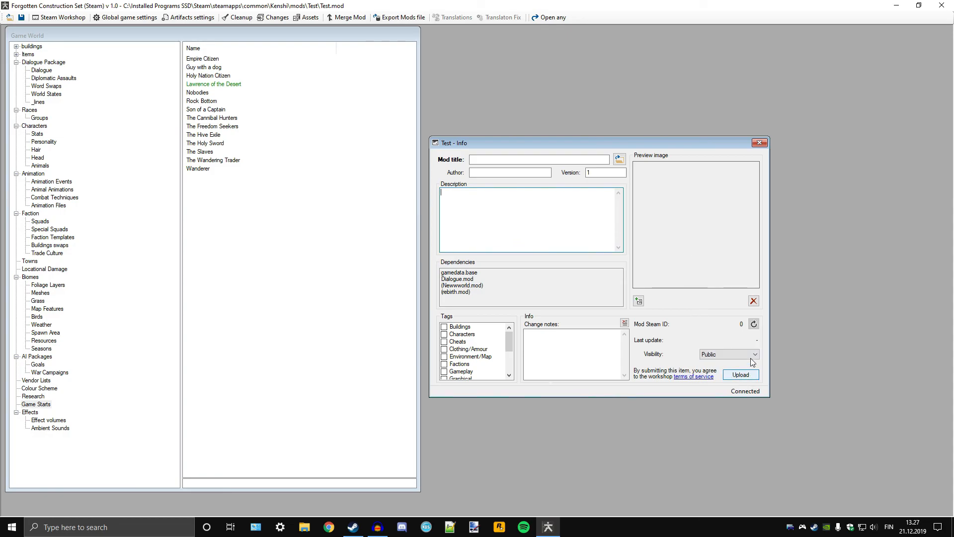
click(760, 142)
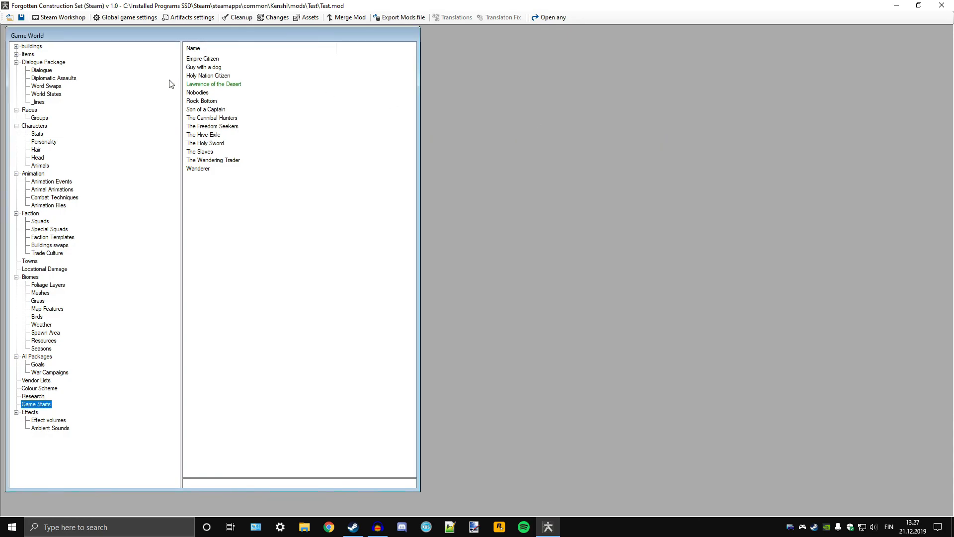
Step: Close the editor with the mod saved and launch Kenshi in play mode from the Steam library
click(20, 19)
click(942, 6)
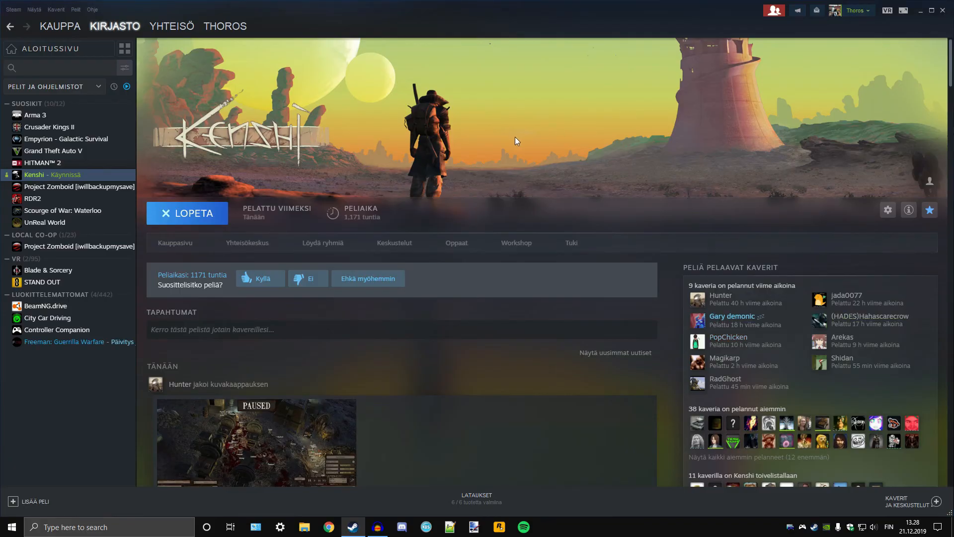
click(185, 215)
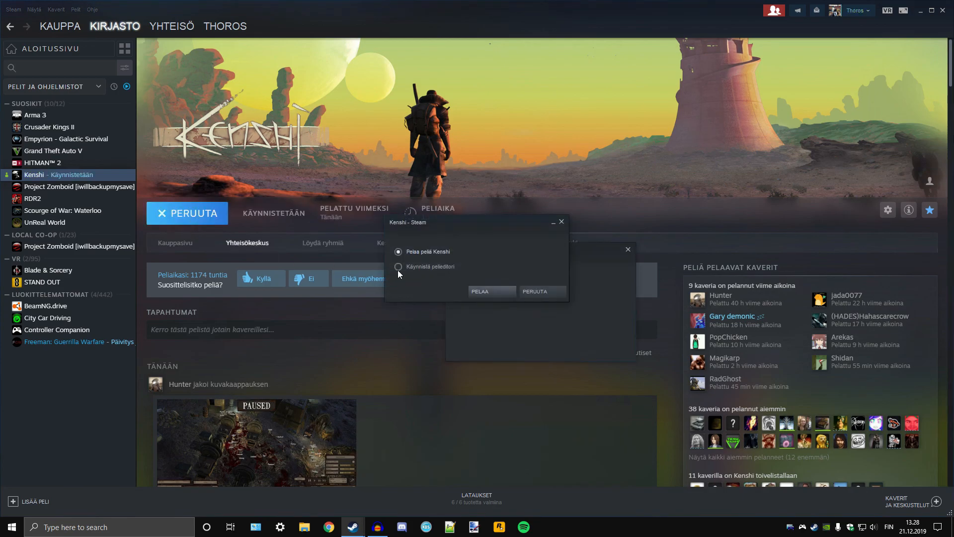
click(490, 289)
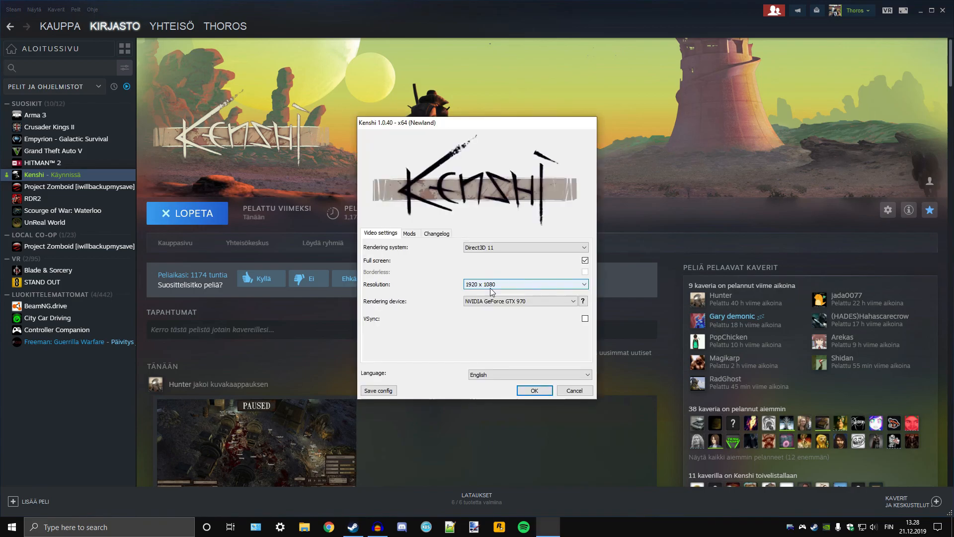
Step: Deselect all mods in the Kenshi launcher and enable only the Test mod
click(411, 234)
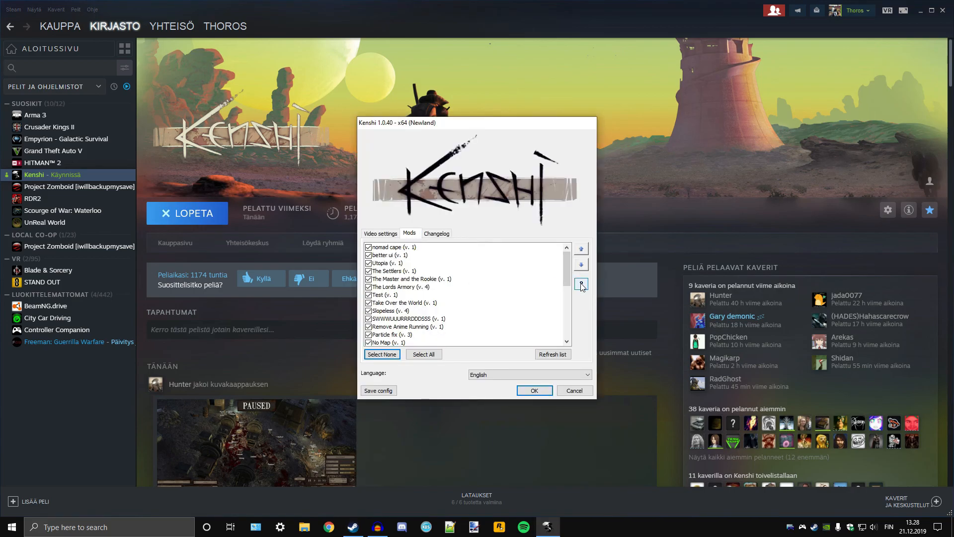
click(383, 355)
scroll(405, 323, down, 5)
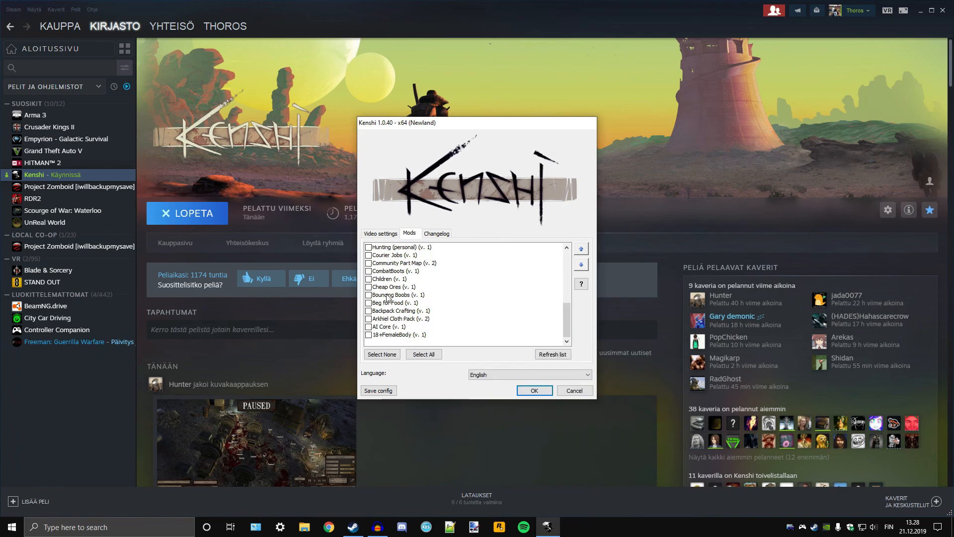
scroll(416, 327, up, 6)
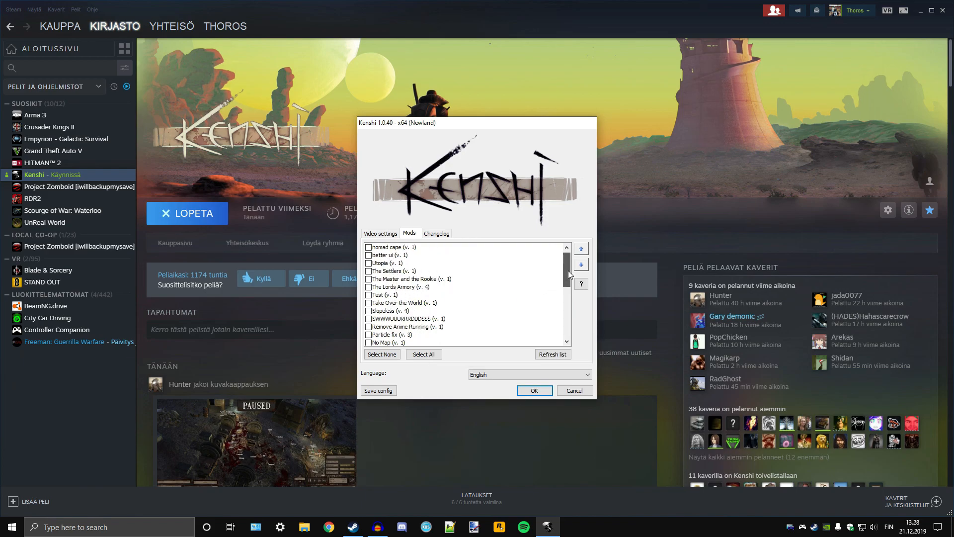
click(369, 294)
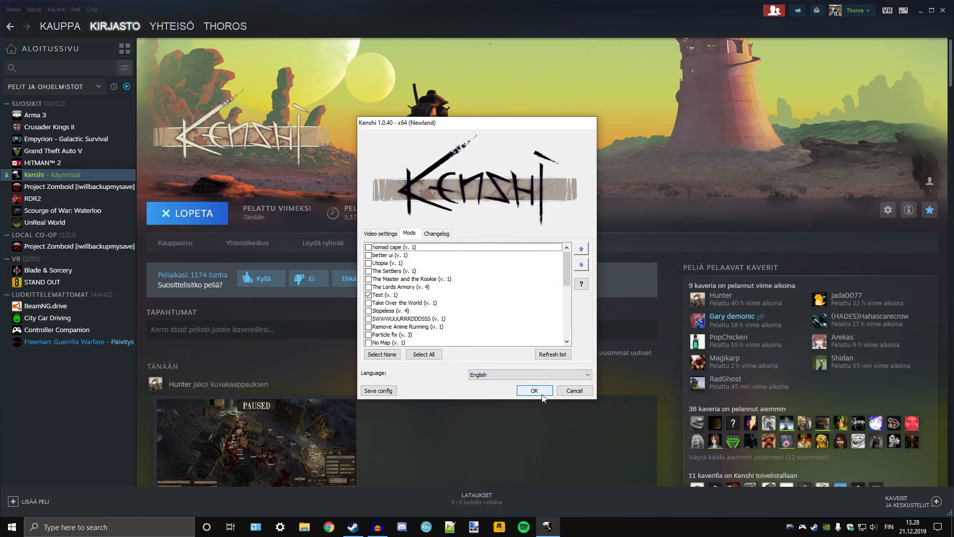
Step: Replace full screen with borderless mode, enable VSync, and start the game to its main menu
click(442, 233)
click(413, 233)
click(390, 235)
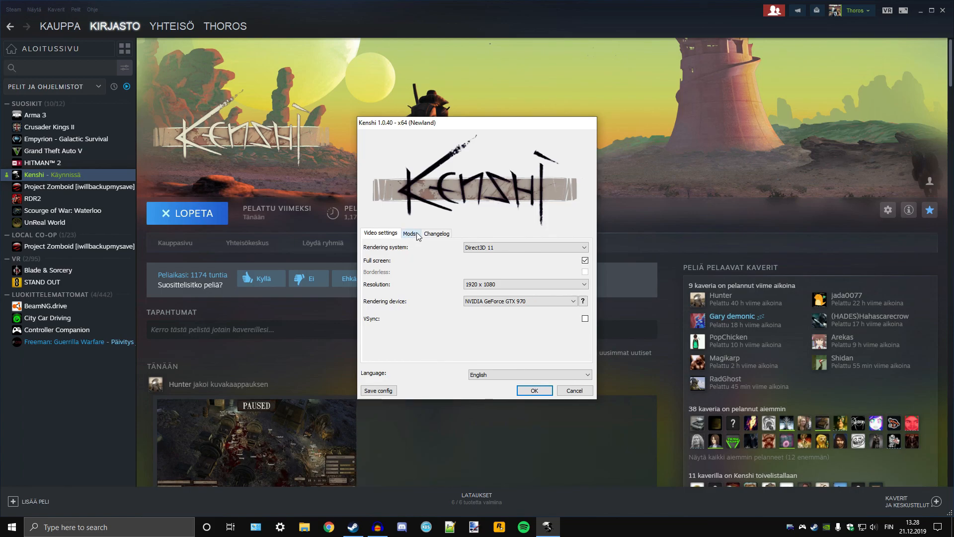
click(585, 260)
click(585, 272)
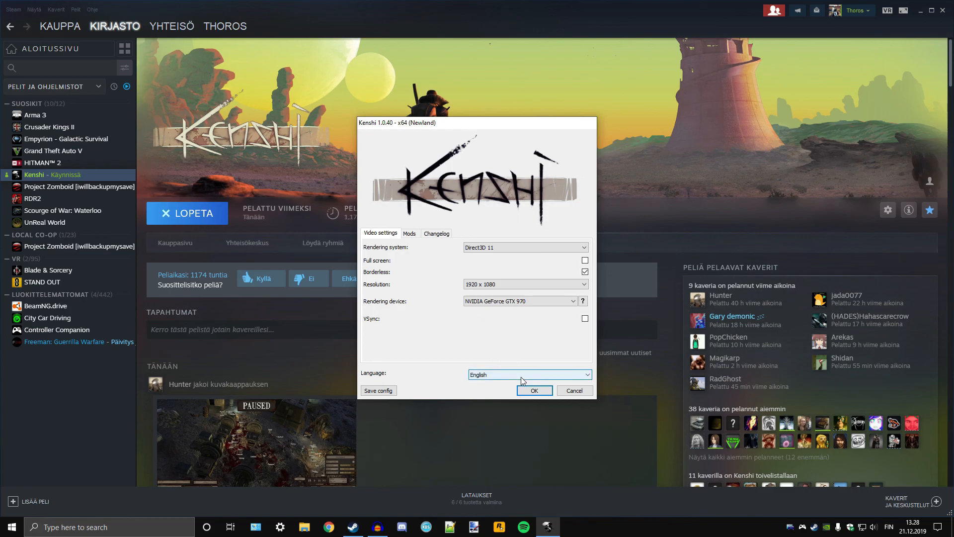
click(585, 318)
click(535, 390)
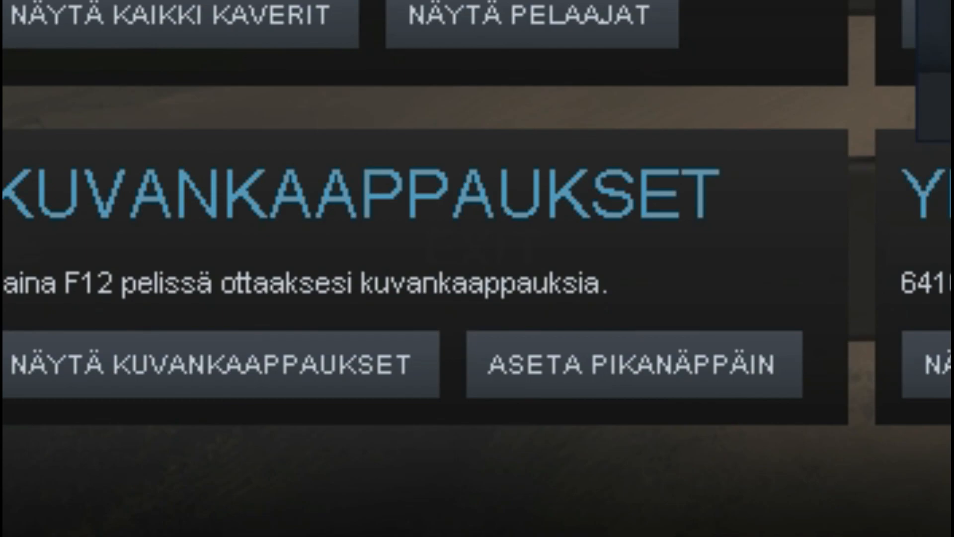
key(shift+Tab)
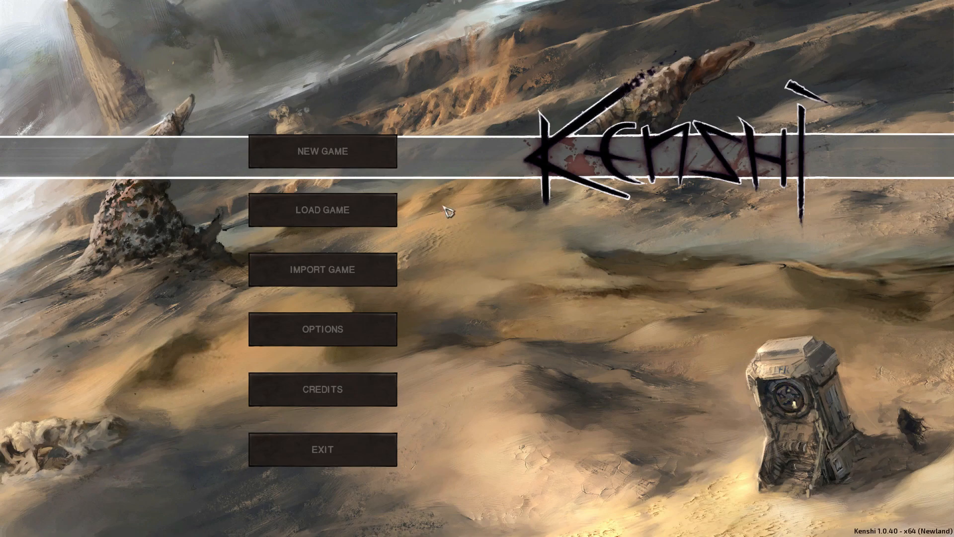
Step: Begin a new game with the Lawrence of the Desert start, leaving the advanced options at their defaults
click(336, 163)
click(539, 58)
click(539, 59)
click(539, 59)
click(539, 59)
click(539, 58)
click(539, 58)
click(539, 58)
click(707, 59)
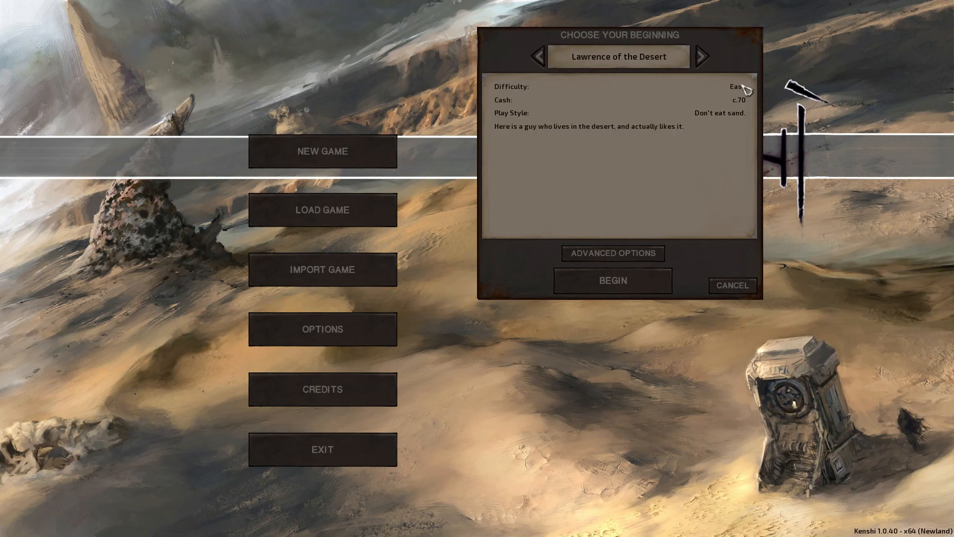
click(619, 254)
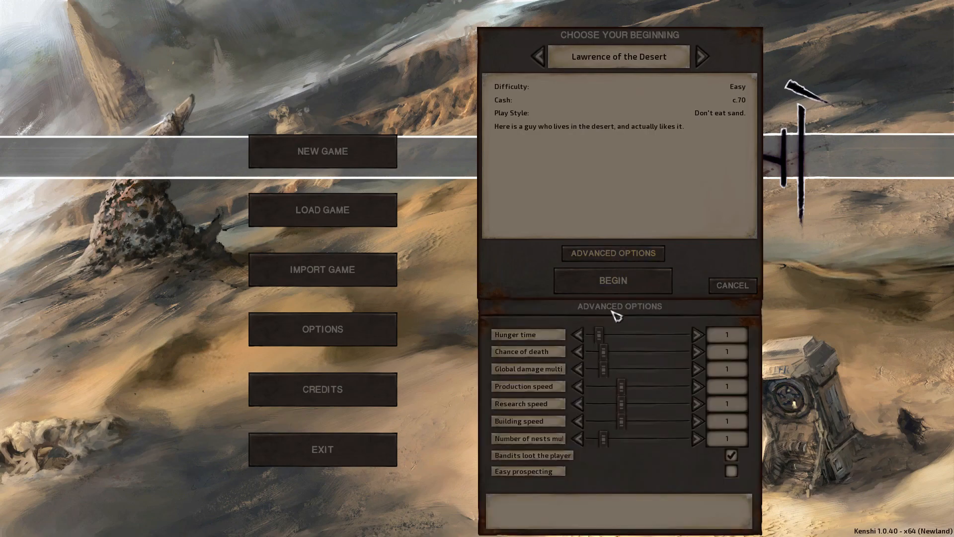
click(632, 284)
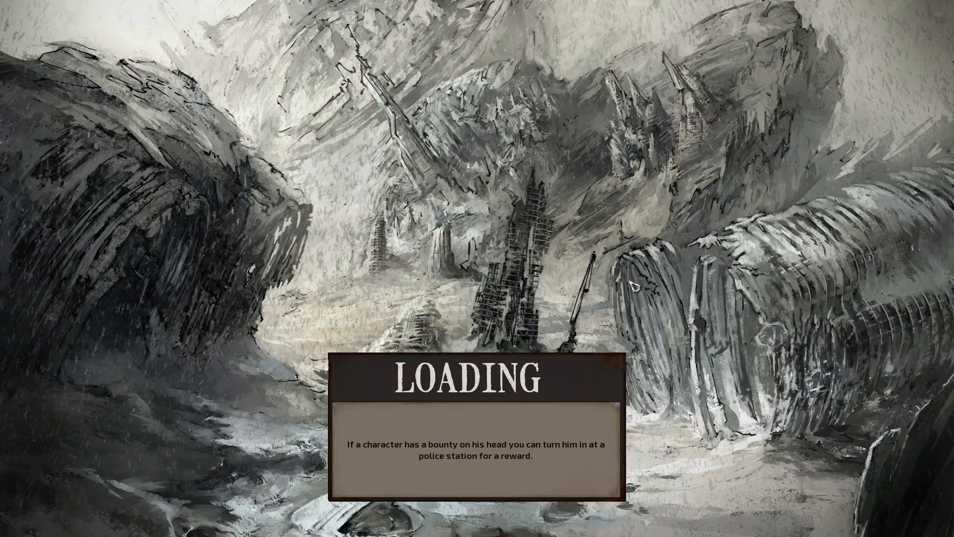
Step: Accept the generated starting character unchanged and survey the town around him in the Great Desert
key(XF86AudioLowerVolume)
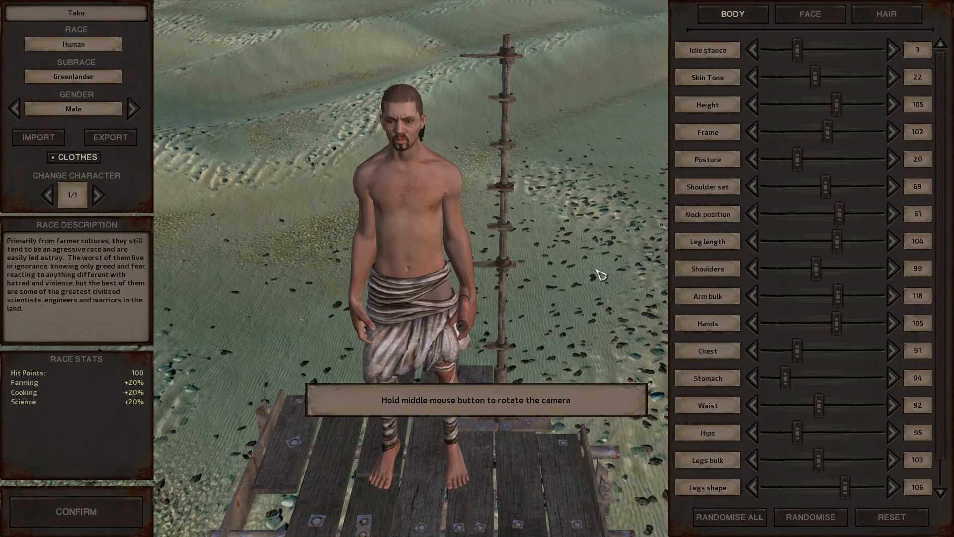
click(77, 511)
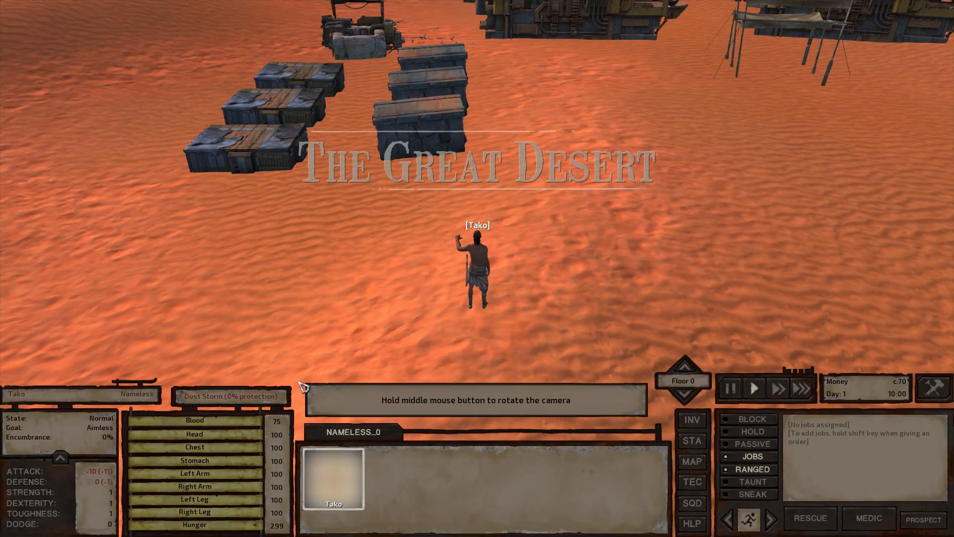
scroll(442, 283, down, 10)
key(s)
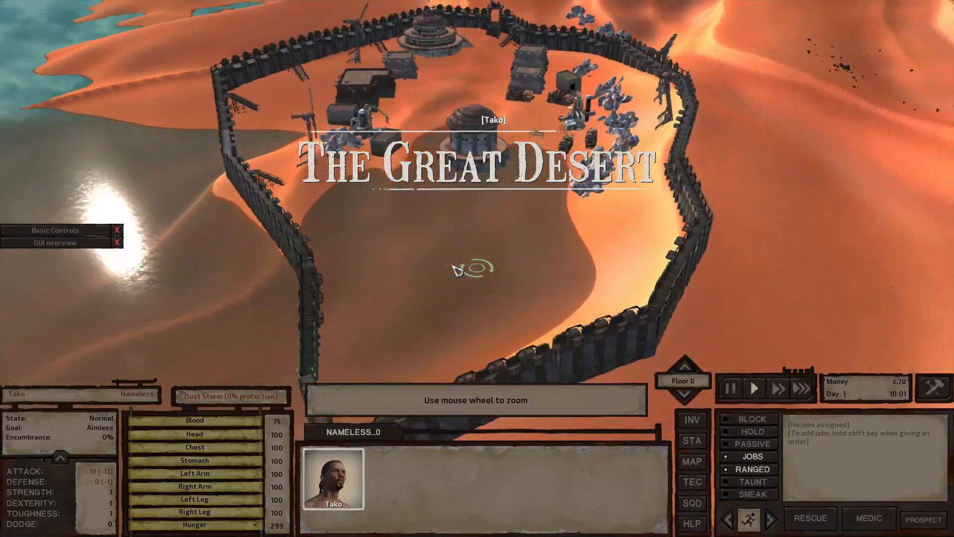
Step: Locate the Beach Bum walking beside the town's stone buildings and select him to inspect his status
middle_drag(454, 267, 458, 243)
key(w)
scroll(458, 246, up, 5)
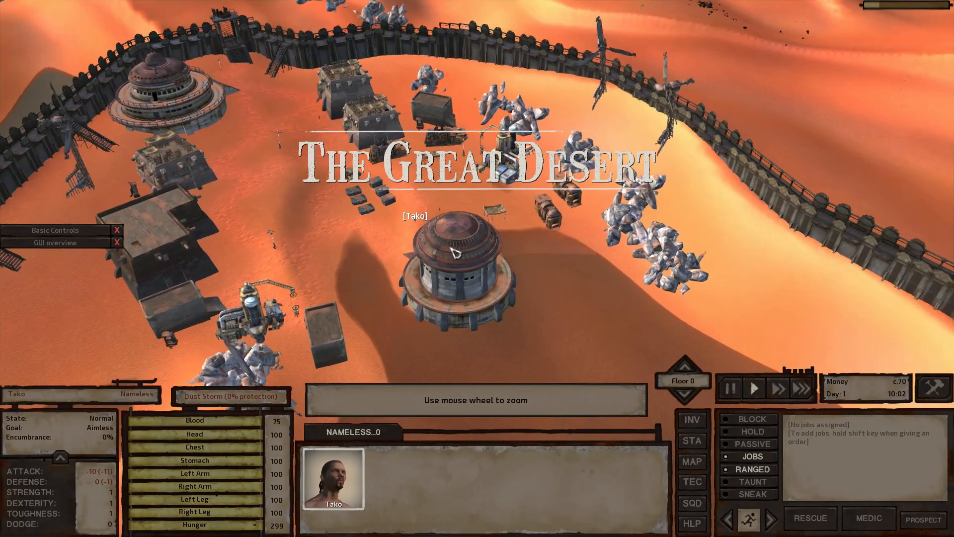
key(a)
scroll(452, 254, up, 5)
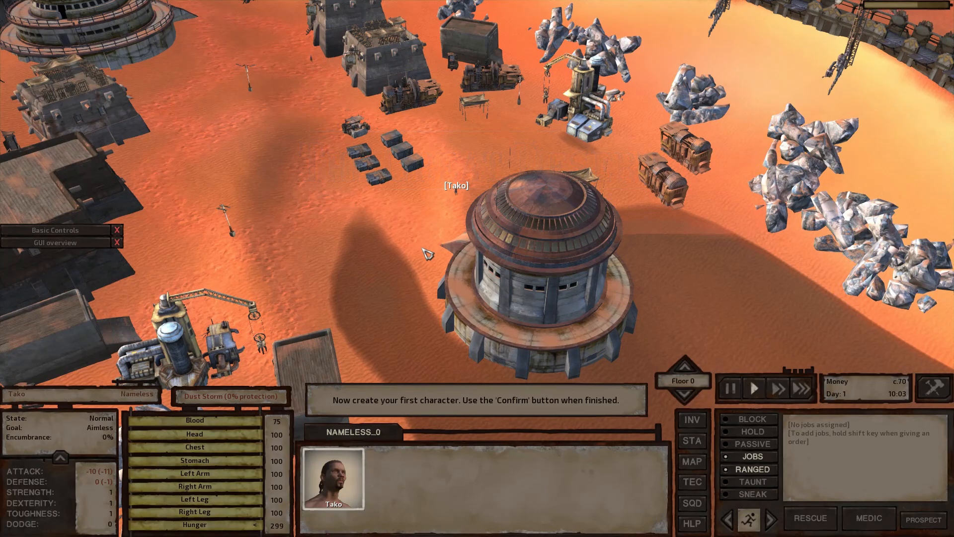
middle_drag(452, 254, 427, 251)
key(a)
key(a)
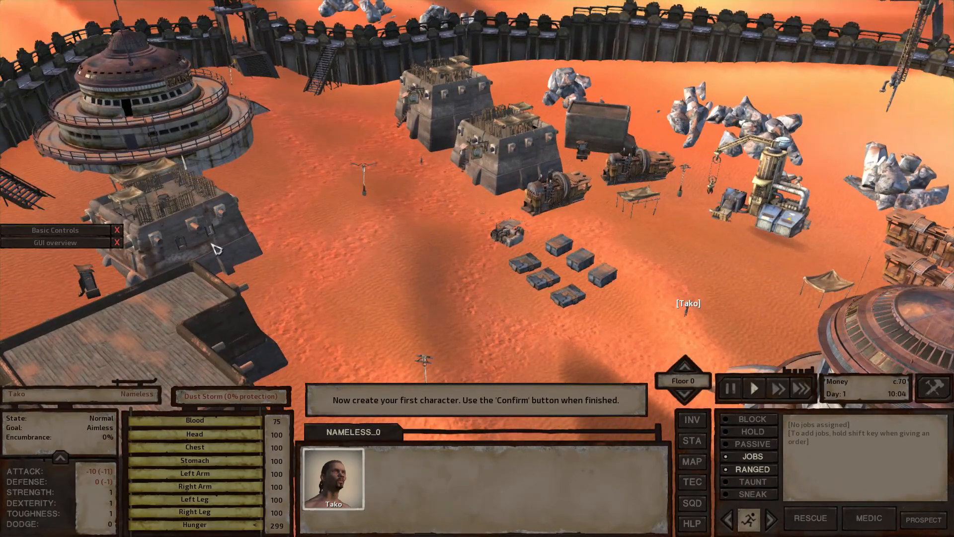
scroll(320, 255, up, 10)
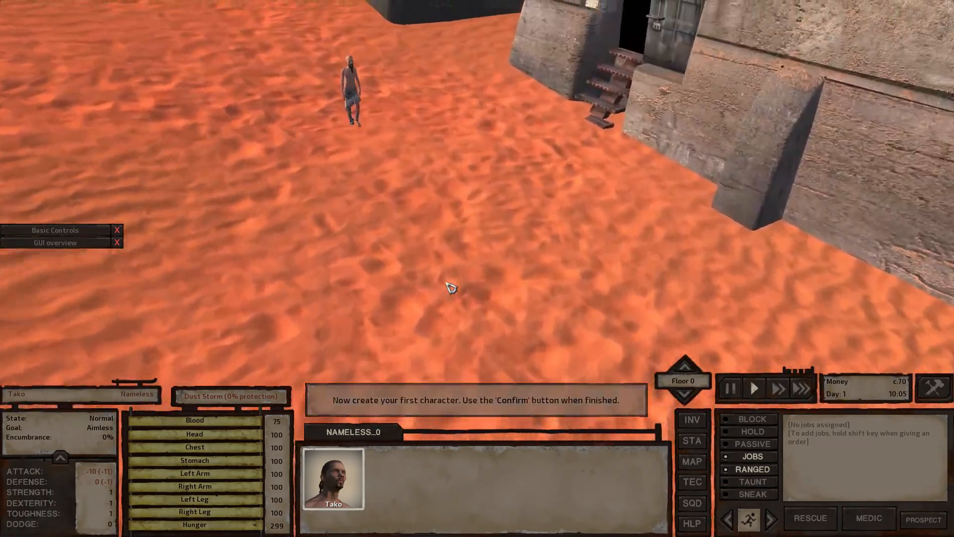
key(w)
click(378, 131)
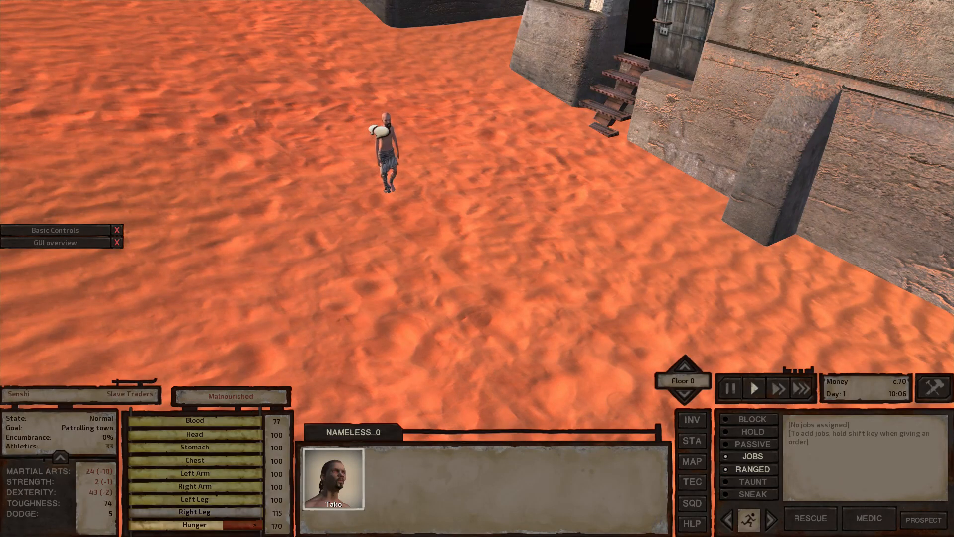
Step: Survey the walled town from above and inspect the slave worker walking near the buildings
scroll(557, 249, down, 8)
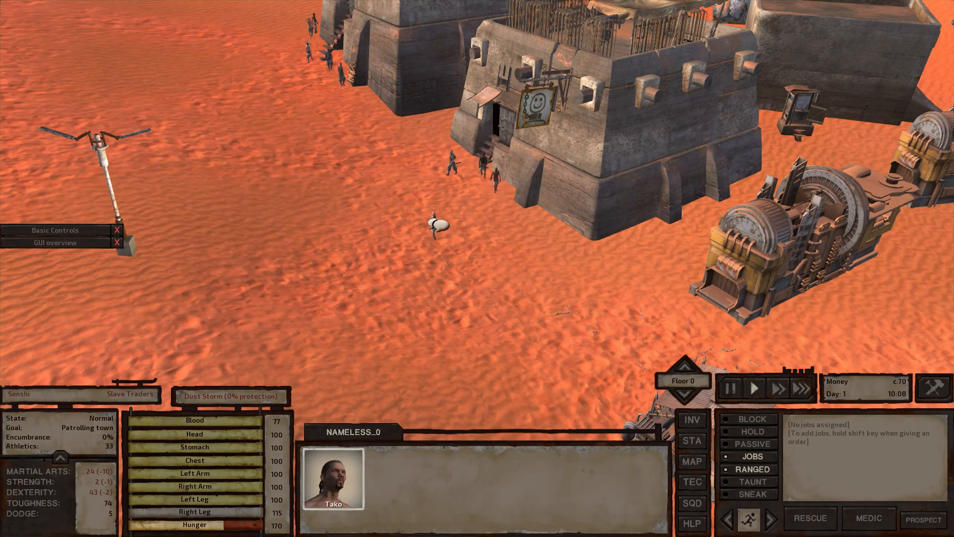
key(d)
middle_drag(441, 255, 393, 249)
key(a)
scroll(373, 264, down, 1)
scroll(392, 250, down, 12)
key(s)
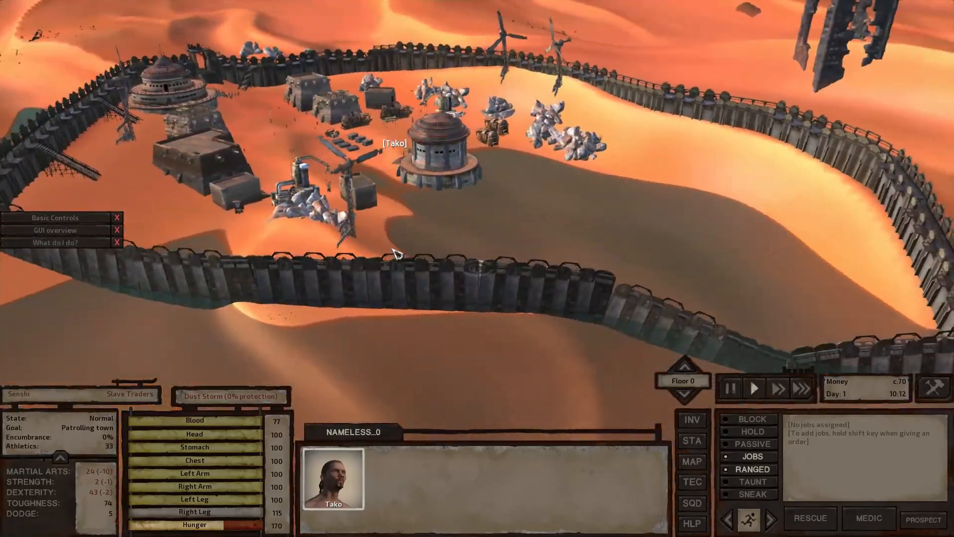
scroll(391, 246, up, 8)
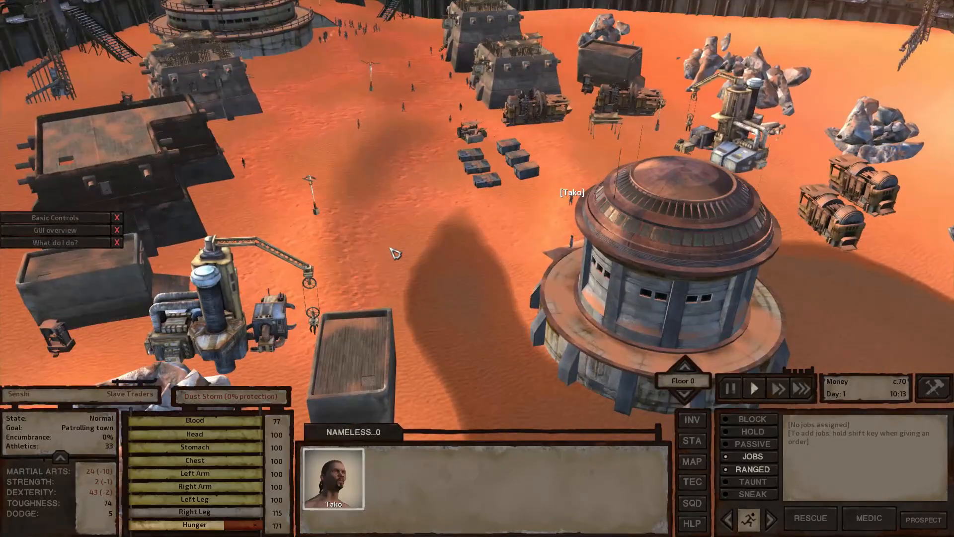
scroll(327, 237, up, 10)
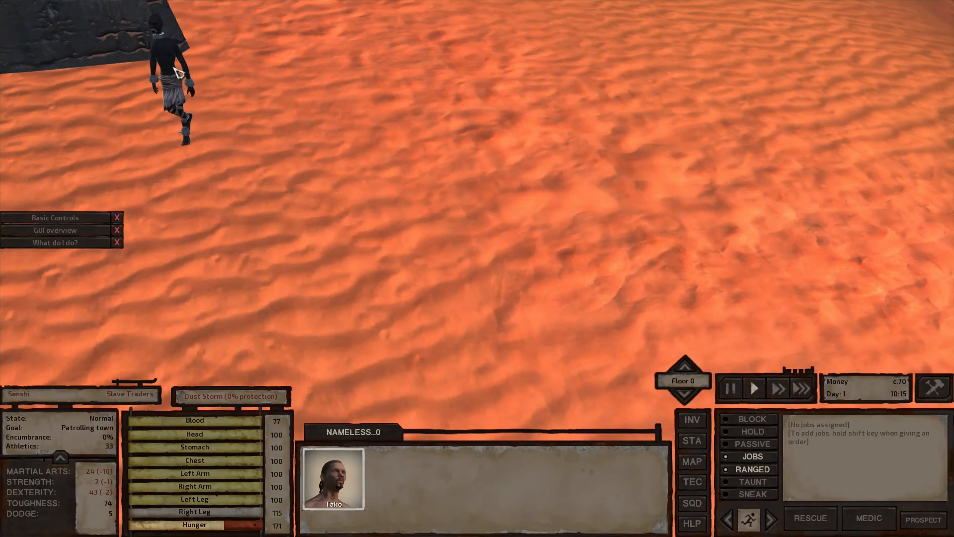
scroll(226, 209, down, 3)
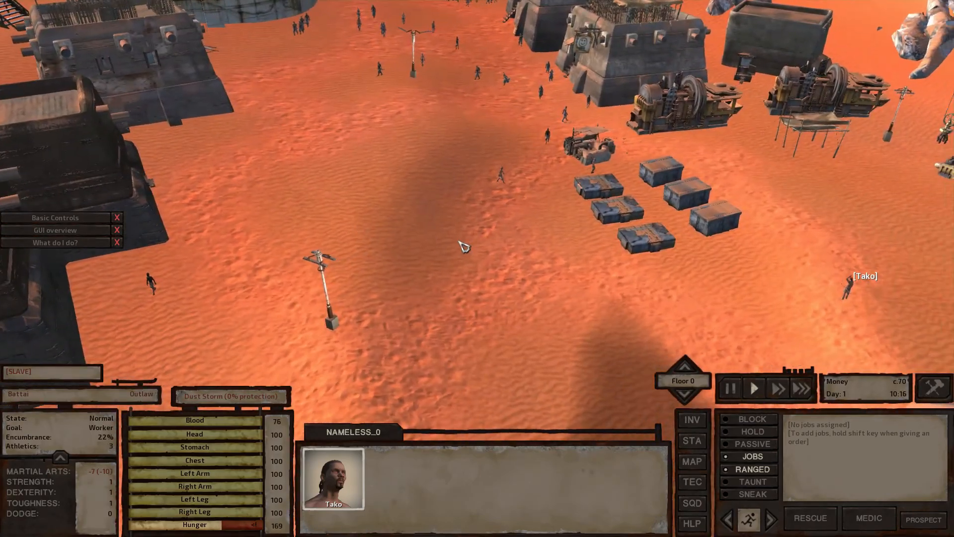
Step: Find the Beach Bum again between the storage containers and select him to check his current goal
scroll(464, 246, up, 5)
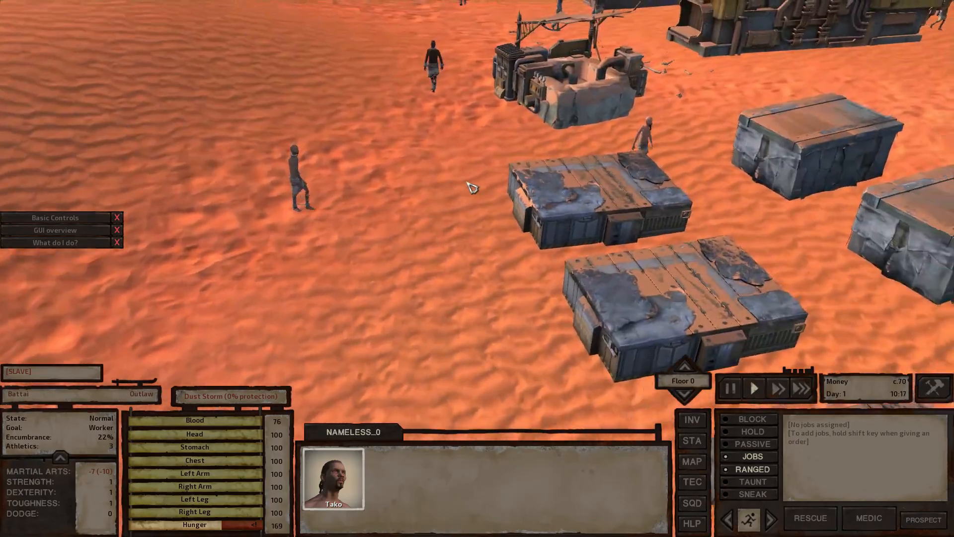
scroll(471, 187, up, 3)
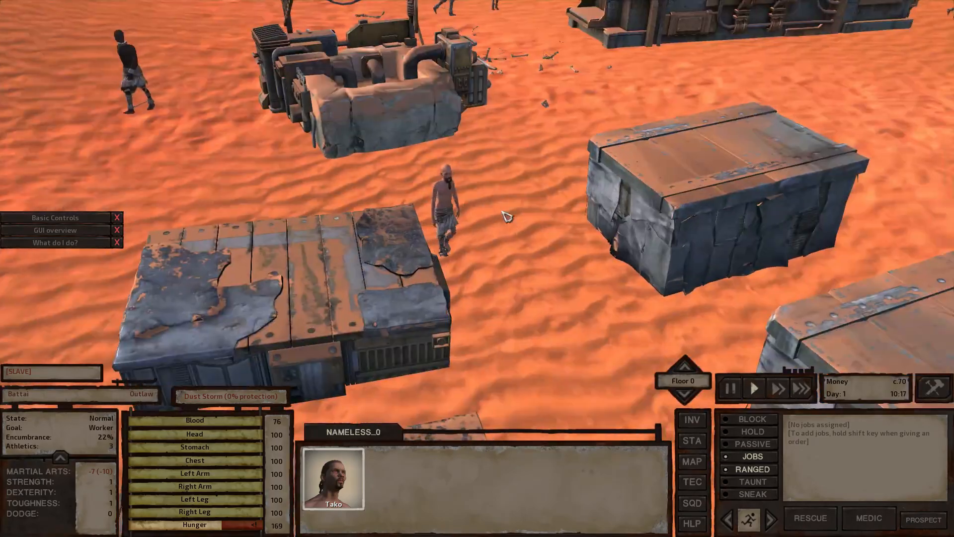
click(478, 233)
key(s)
key(d)
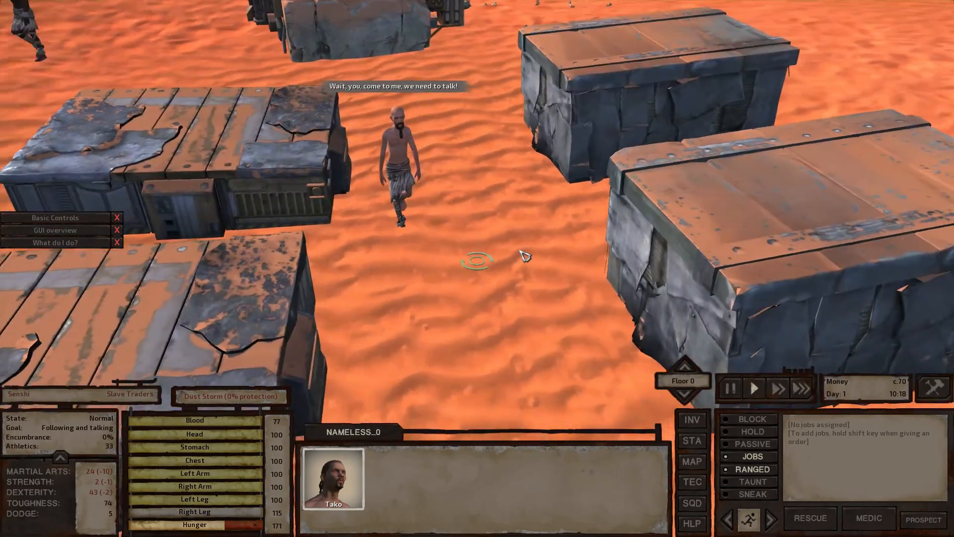
Step: Follow the Beach Bum until he reaches Tako, and answer "No" when he asks to converse
scroll(522, 255, down, 5)
scroll(497, 245, up, 8)
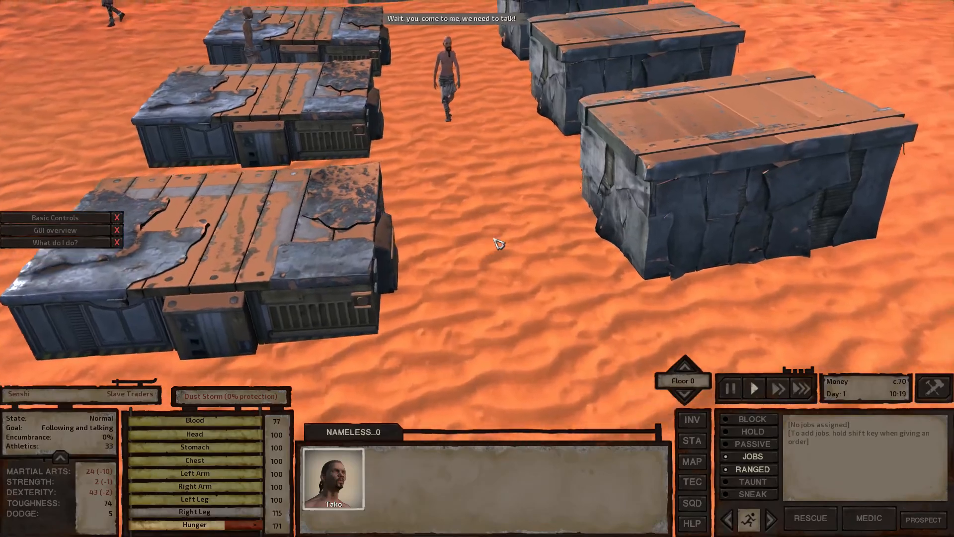
scroll(512, 257, down, 4)
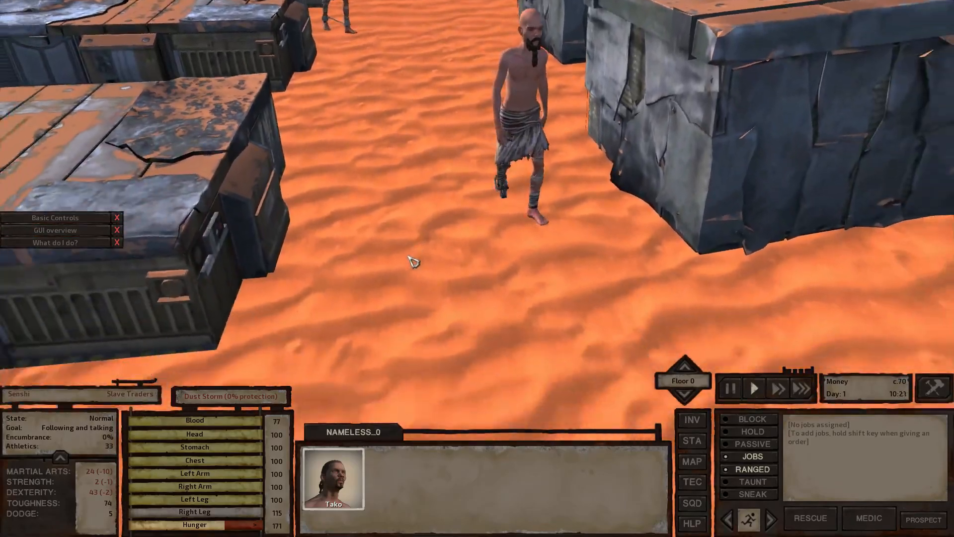
mouse_move(409, 256)
middle_down()
mouse_move(533, 246)
mouse_move(568, 210)
mouse_move(519, 242)
middle_up()
scroll(410, 256, down, 5)
key(d)
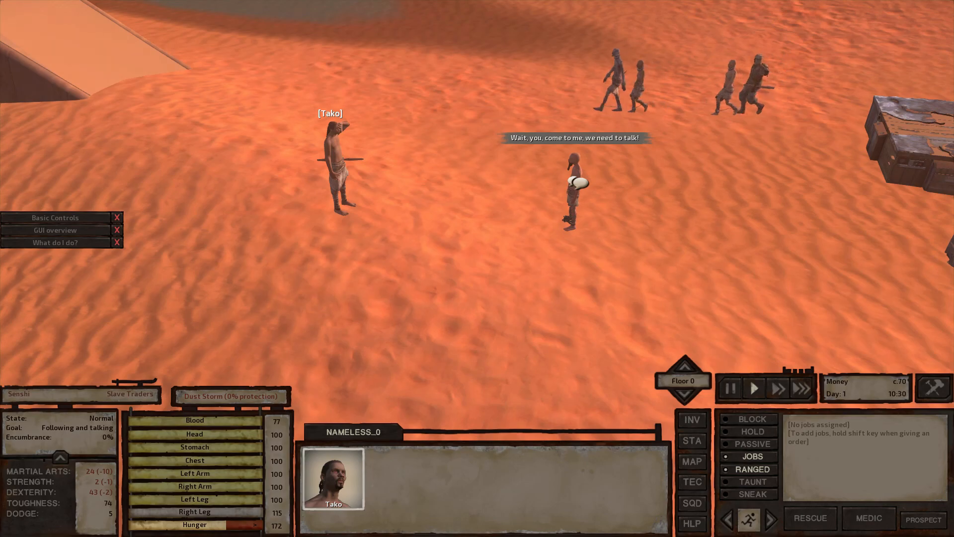
middle_drag(497, 200, 511, 220)
scroll(489, 219, up, 5)
scroll(450, 217, up, 4)
scroll(479, 266, up, 5)
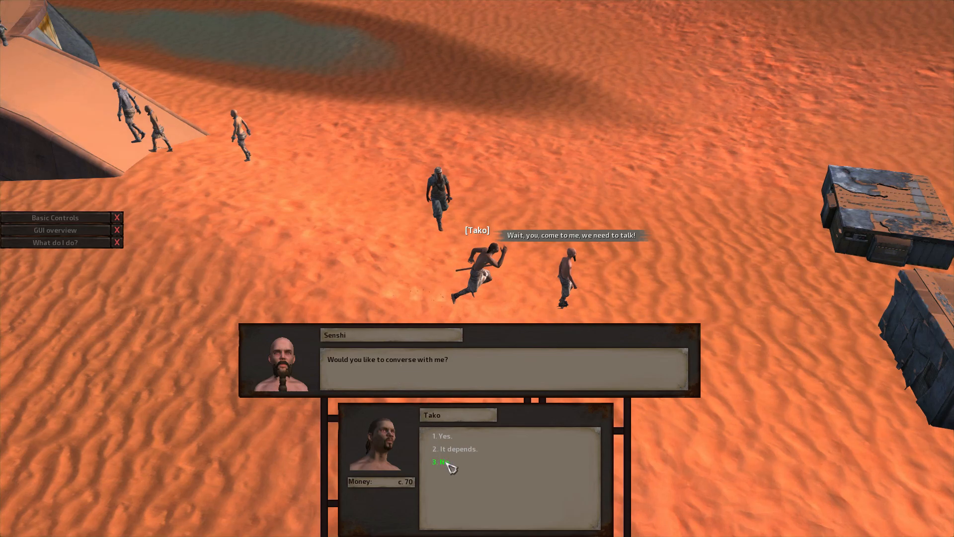
click(444, 462)
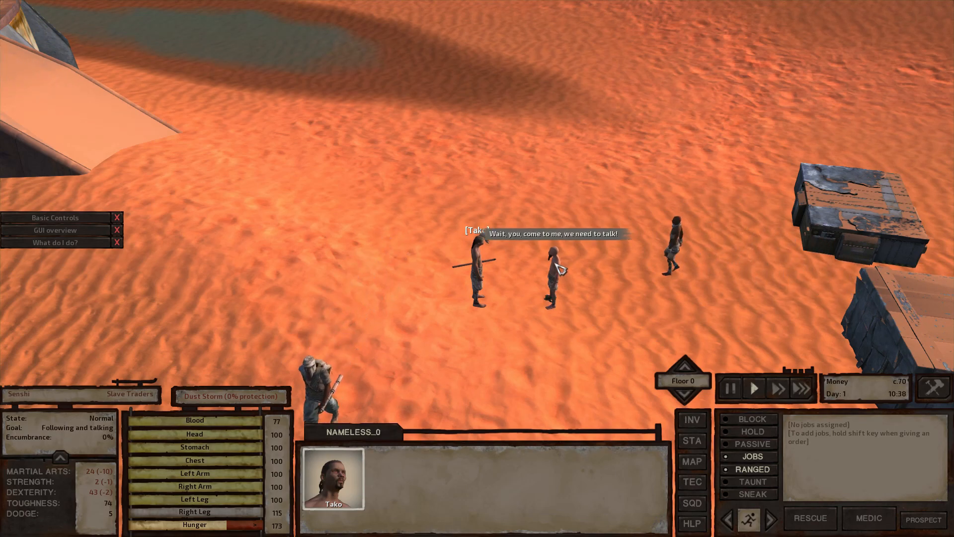
Step: Order Tako to walk to two nearby spots on the sand around the Beach Bum
right_click(407, 263)
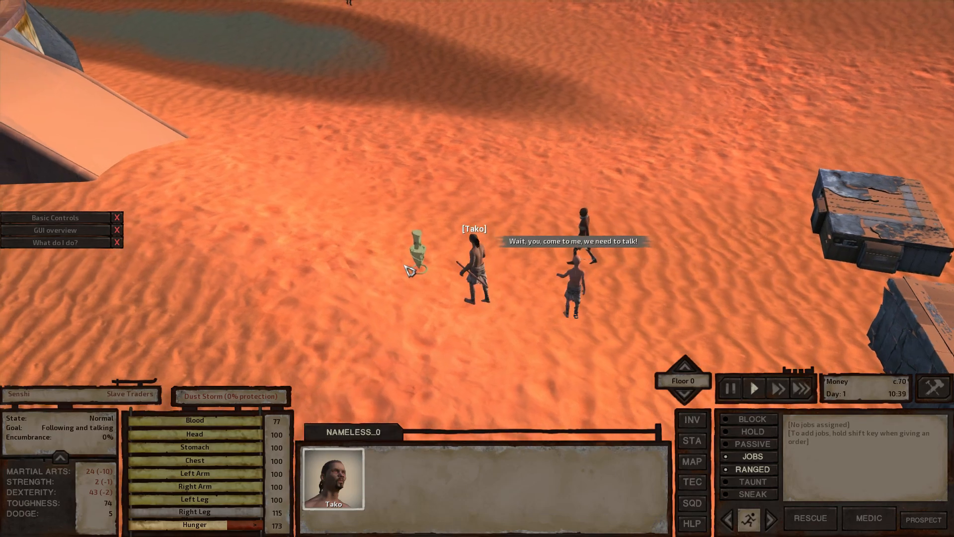
right_click(533, 302)
key(s)
key(d)
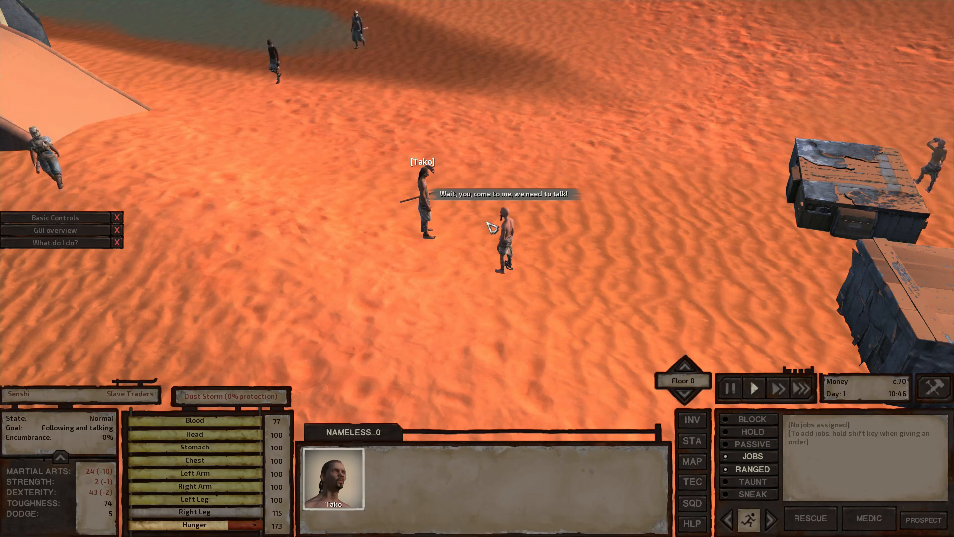
Step: Run the game at its fastest speed and watch the Beach Bum standing beside Tako
click(802, 388)
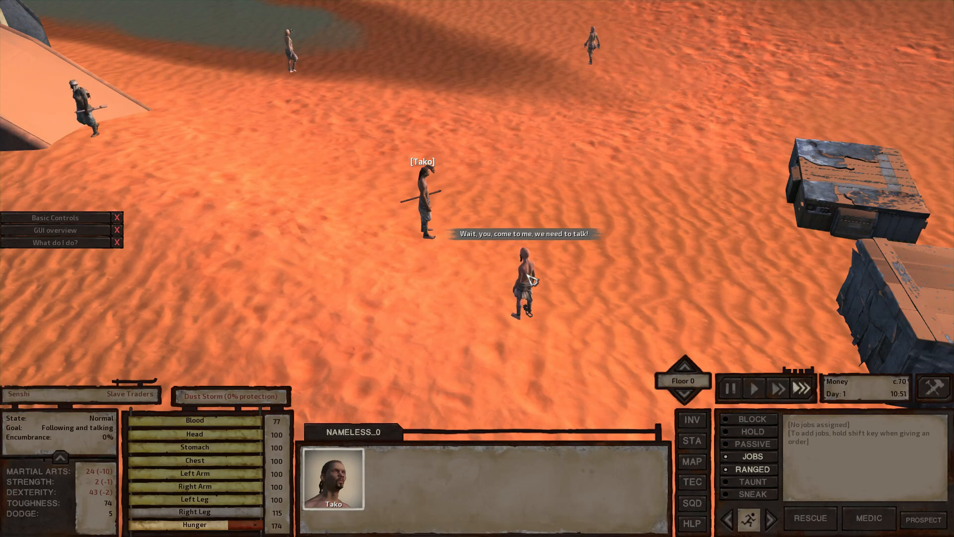
scroll(546, 154, down, 5)
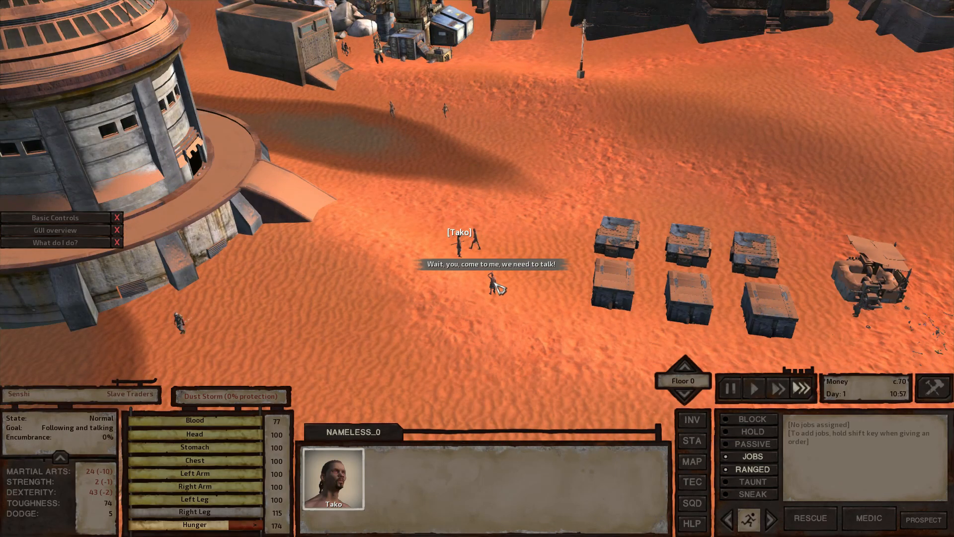
scroll(499, 289, up, 5)
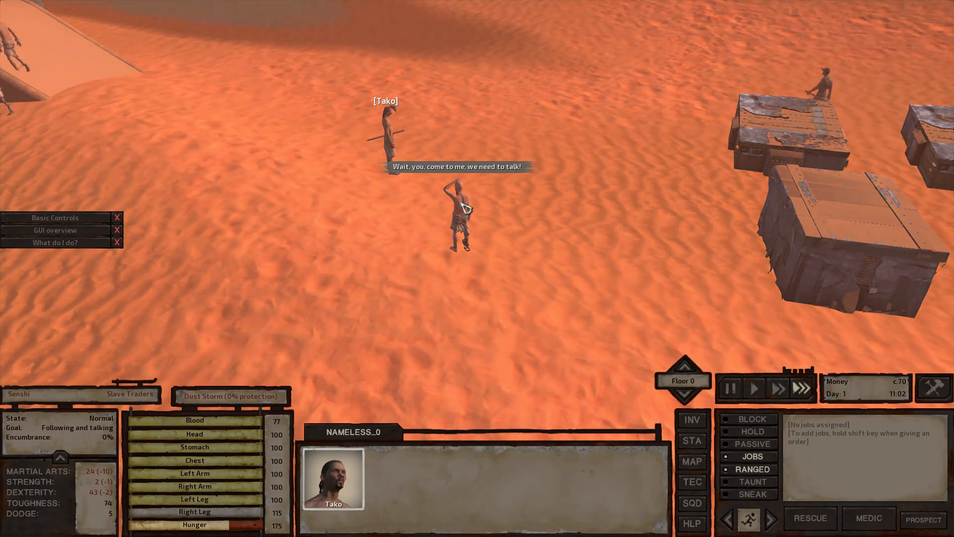
scroll(465, 208, down, 6)
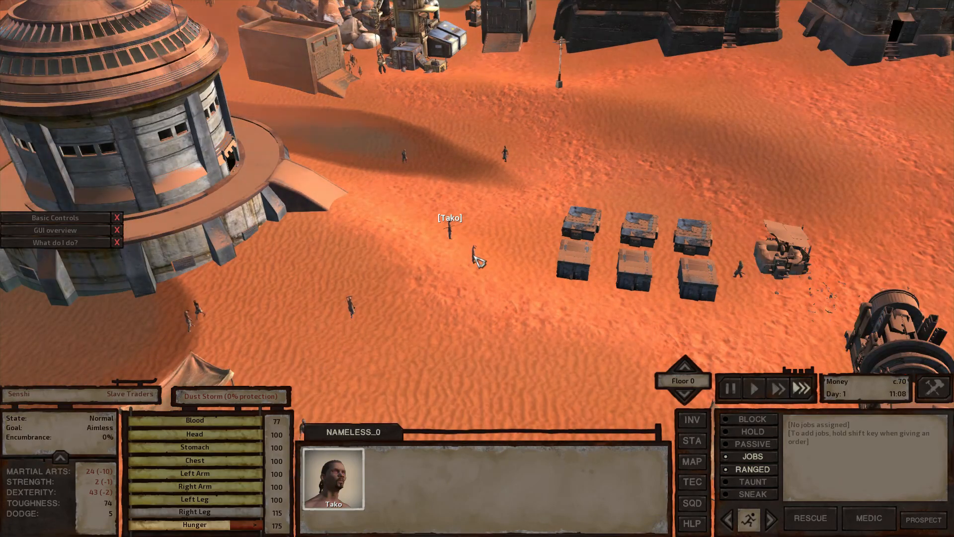
Step: Send Tako across the open sand toward the lamp post and watch whether the Beach Bum follows him
right_click(505, 94)
scroll(532, 112, down, 2)
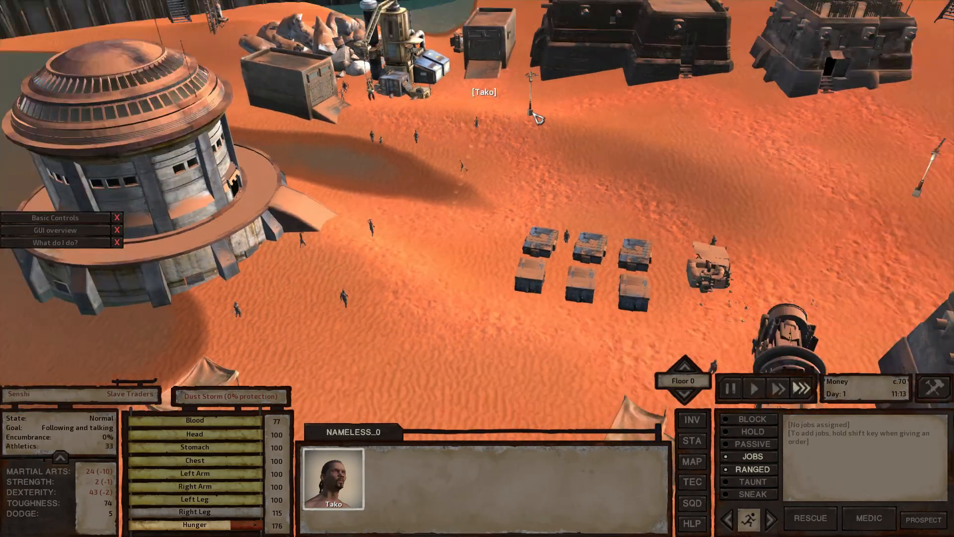
scroll(537, 118, down, 5)
scroll(492, 247, up, 3)
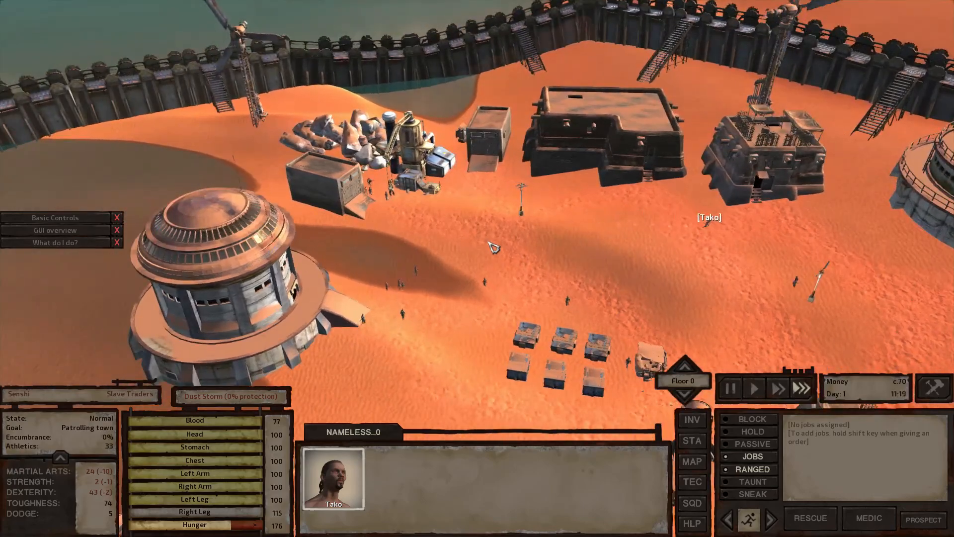
scroll(493, 247, up, 2)
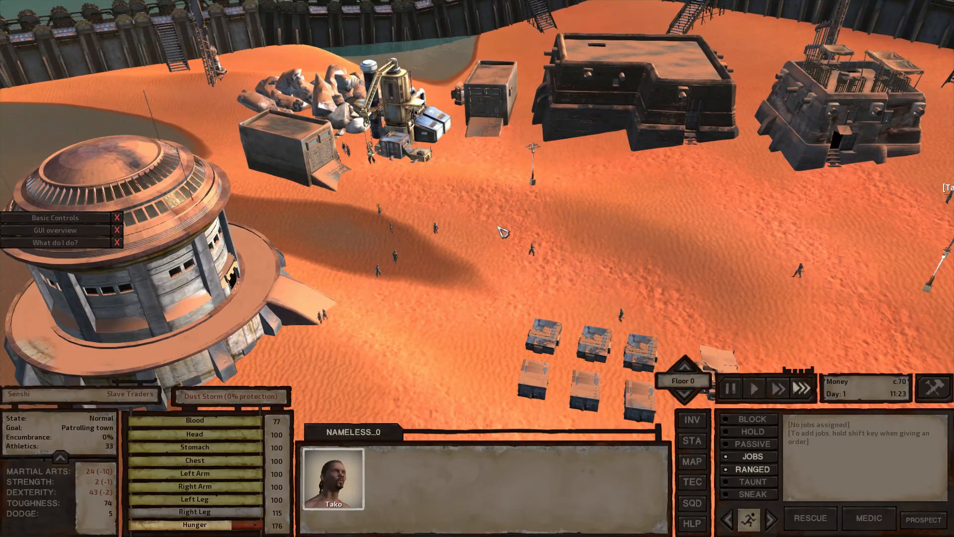
scroll(504, 232, up, 1)
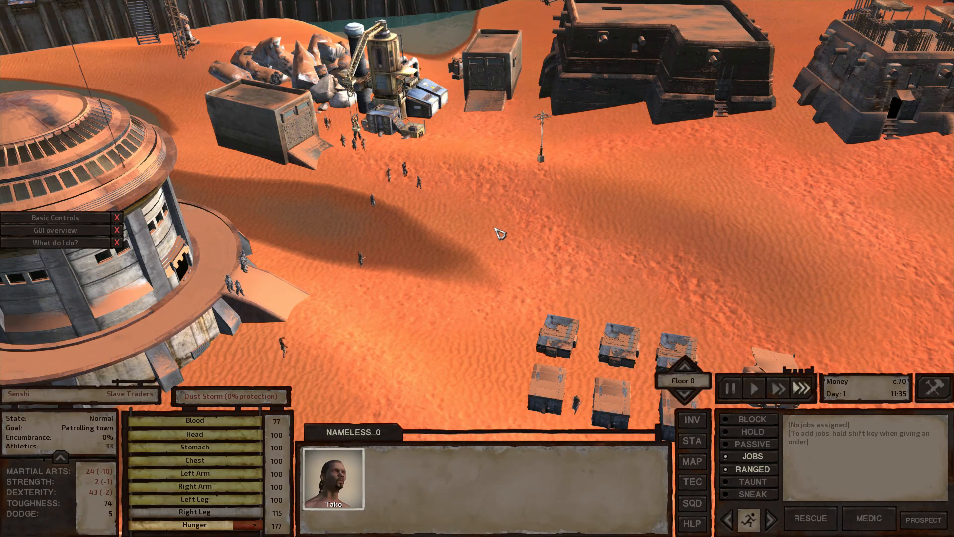
scroll(504, 215, up, 2)
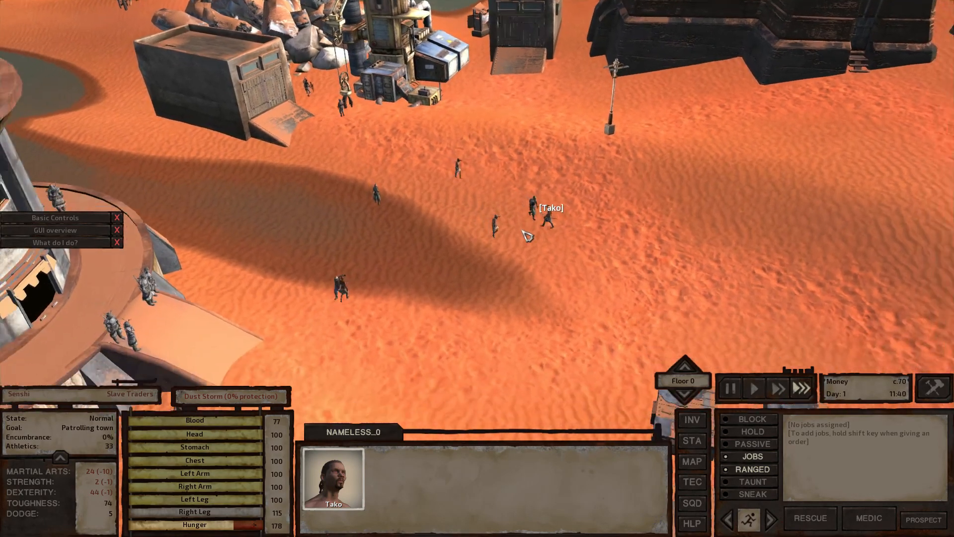
Step: Observe Tako and the patrolling Beach Bum from the other side of the town square
scroll(637, 252, down, 3)
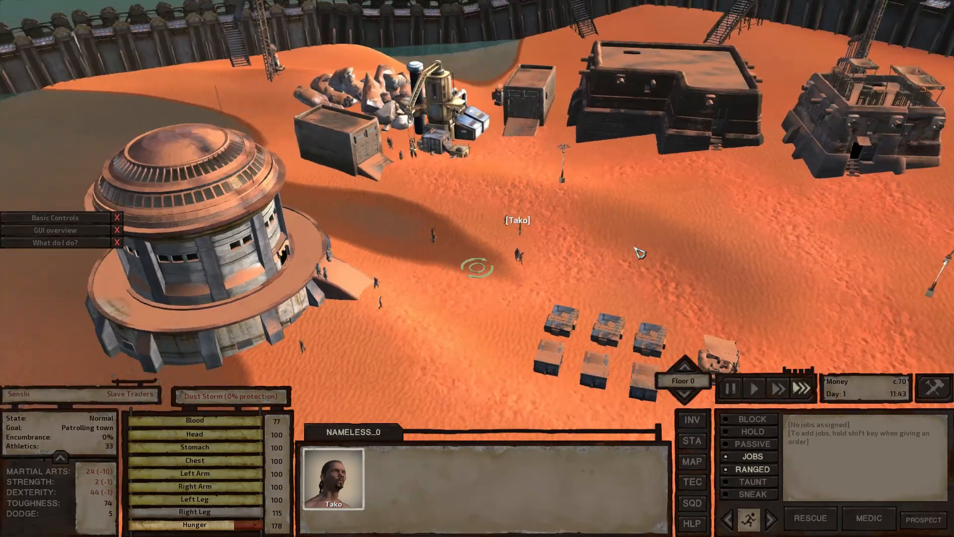
middle_drag(635, 248, 634, 249)
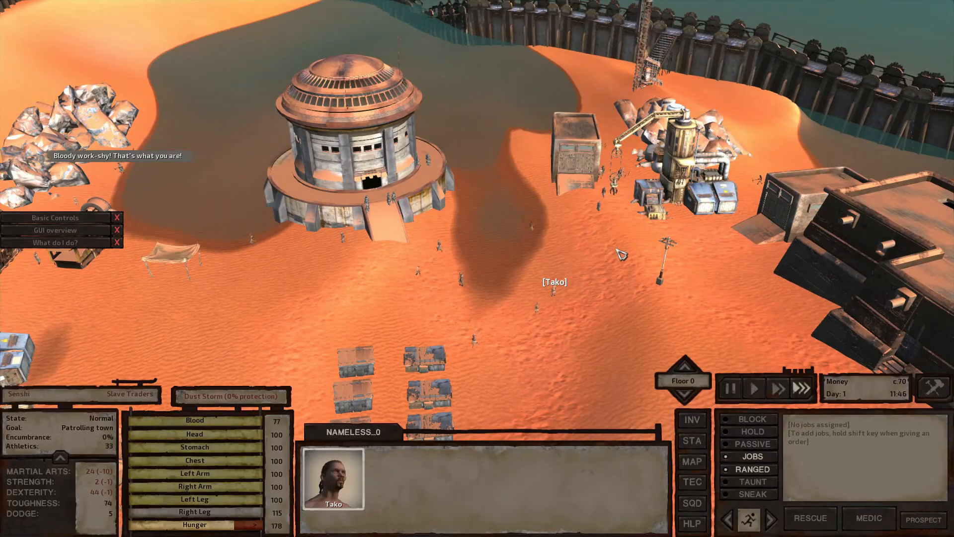
scroll(622, 249, down, 2)
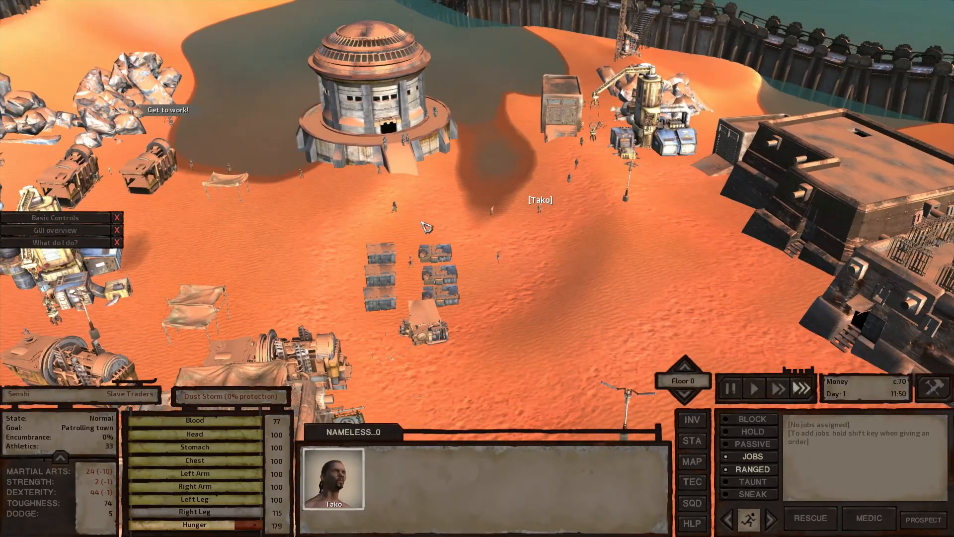
scroll(427, 227, up, 3)
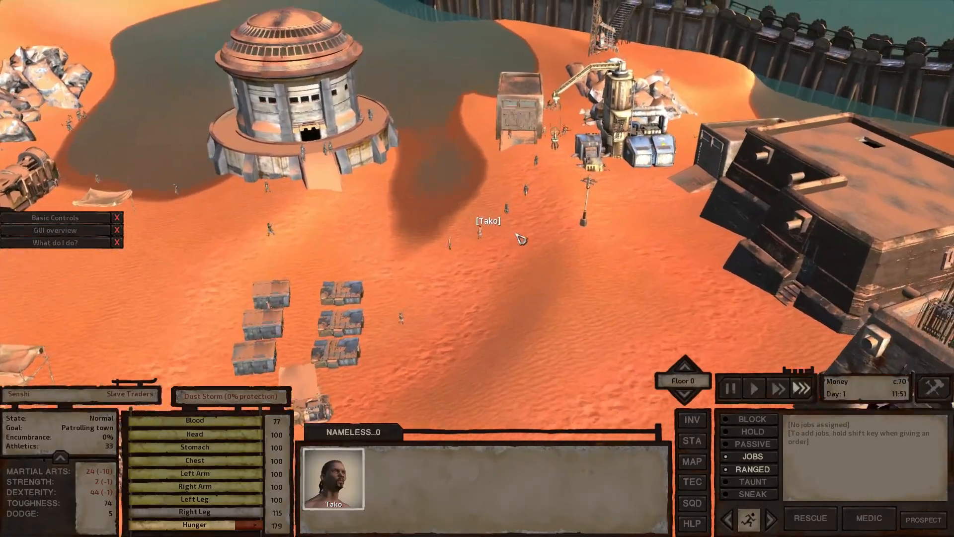
key(space)
scroll(398, 272, up, 2)
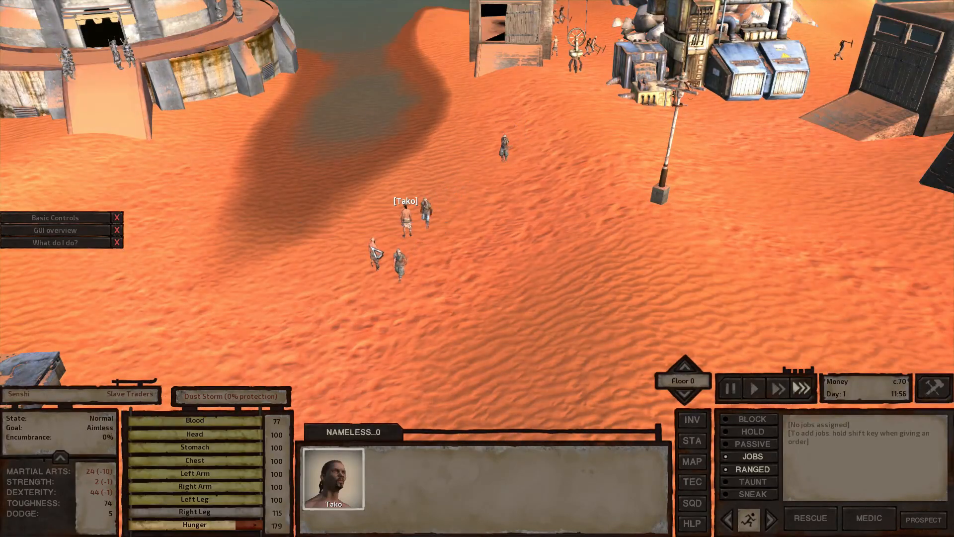
scroll(376, 248, up, 2)
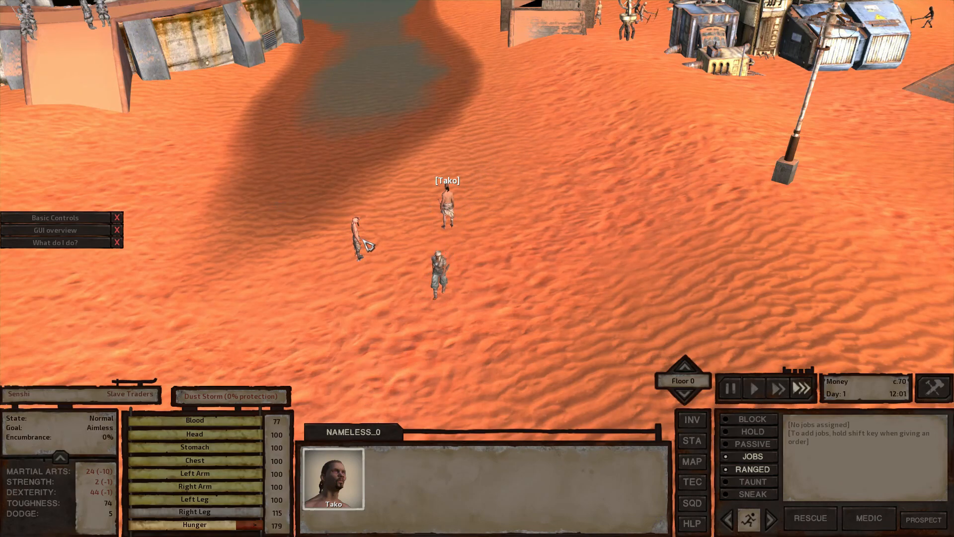
Step: Check which orders Tako can be given on the Beach Bum and watch how the Beach Bum approaches him
right_click(359, 232)
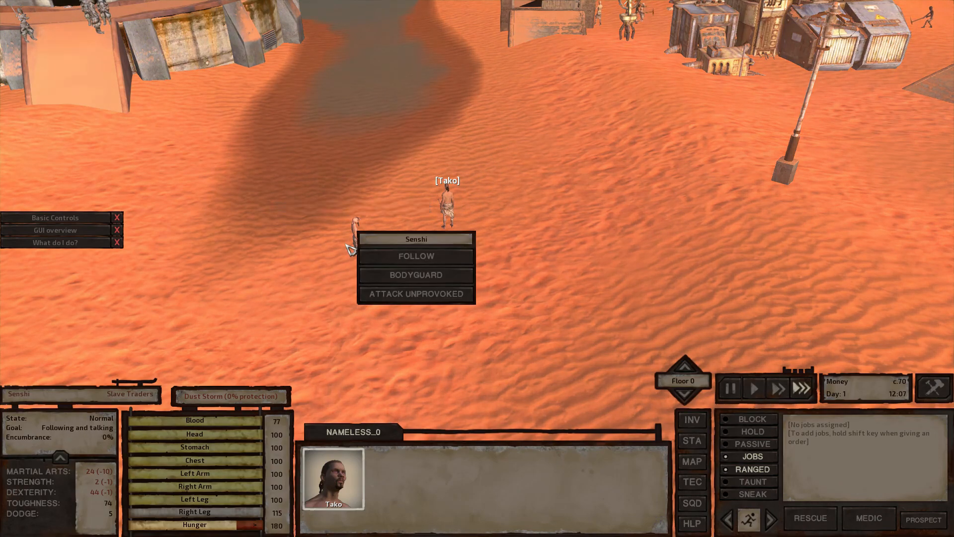
scroll(312, 275, down, 6)
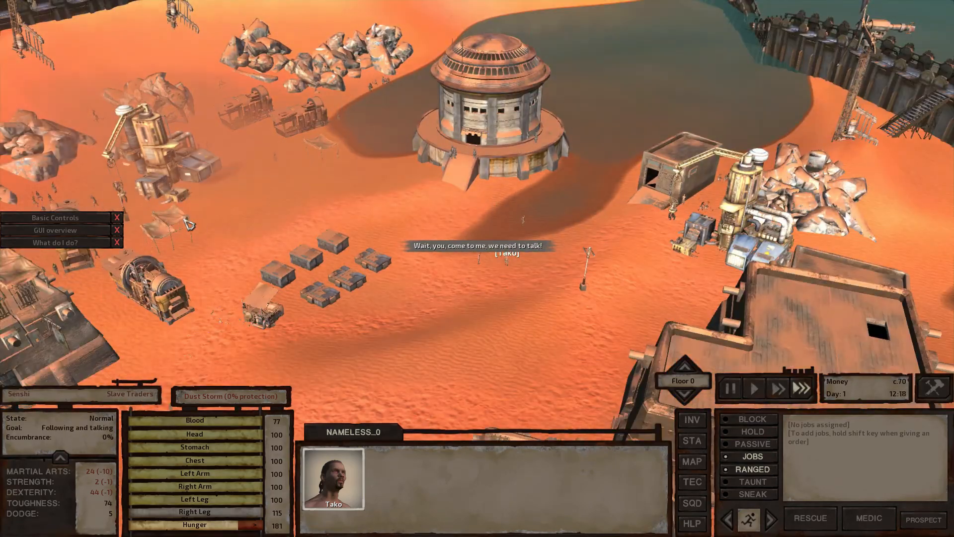
scroll(459, 283, up, 7)
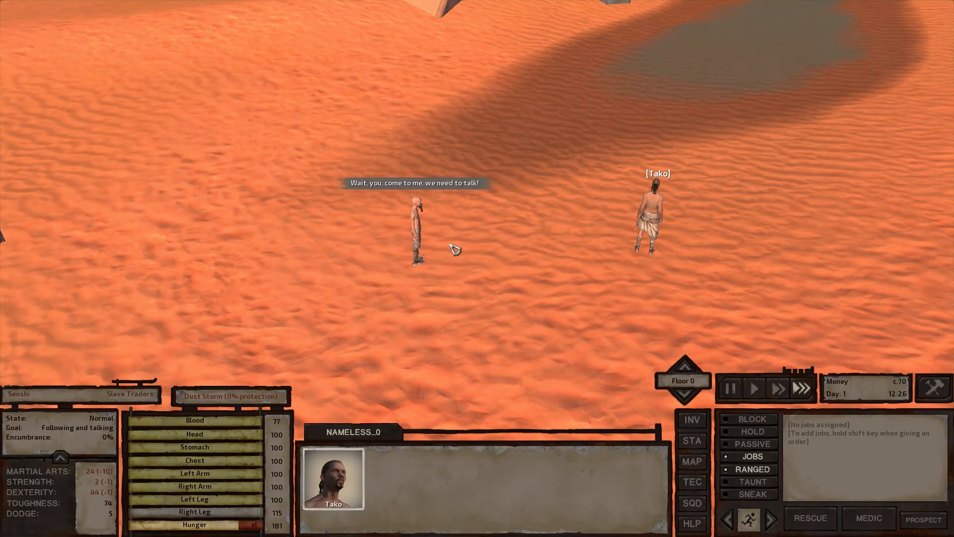
scroll(451, 241, up, 5)
middle_drag(508, 240, 530, 244)
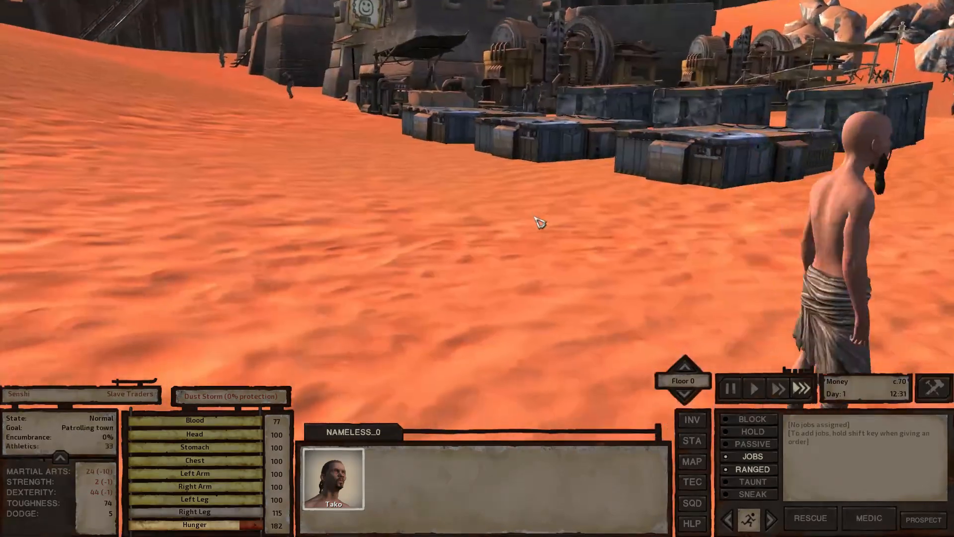
scroll(548, 233, down, 3)
scroll(548, 233, up, 2)
scroll(549, 222, down, 3)
scroll(525, 239, down, 5)
Step: Pause and resume the game, then answer the Beach Bum's tirade with the thank-you reply costing c.5
key(a)
key(space)
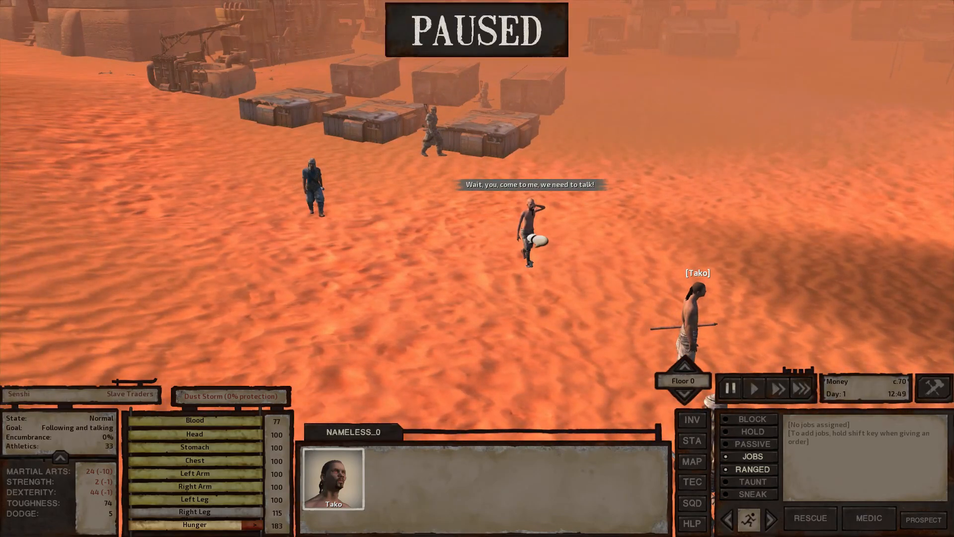
key(space)
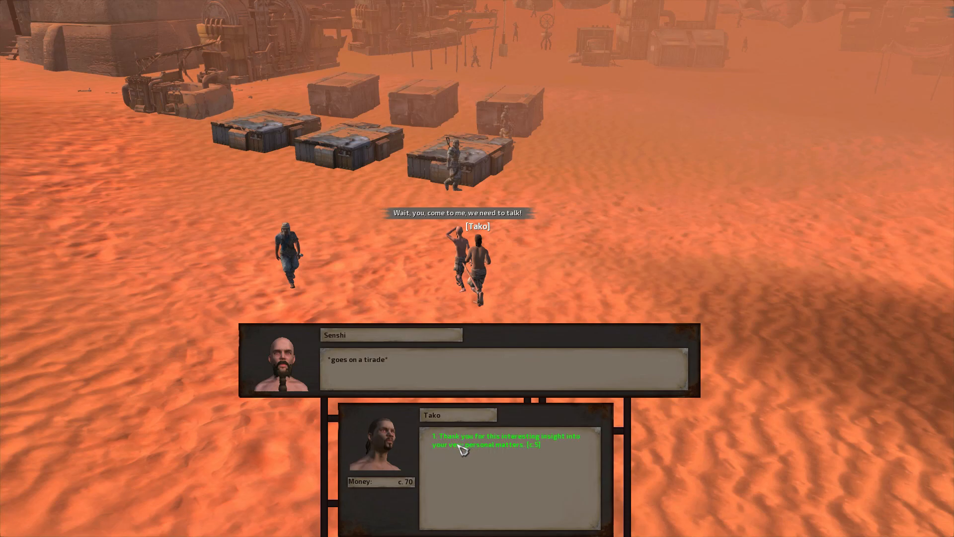
click(492, 445)
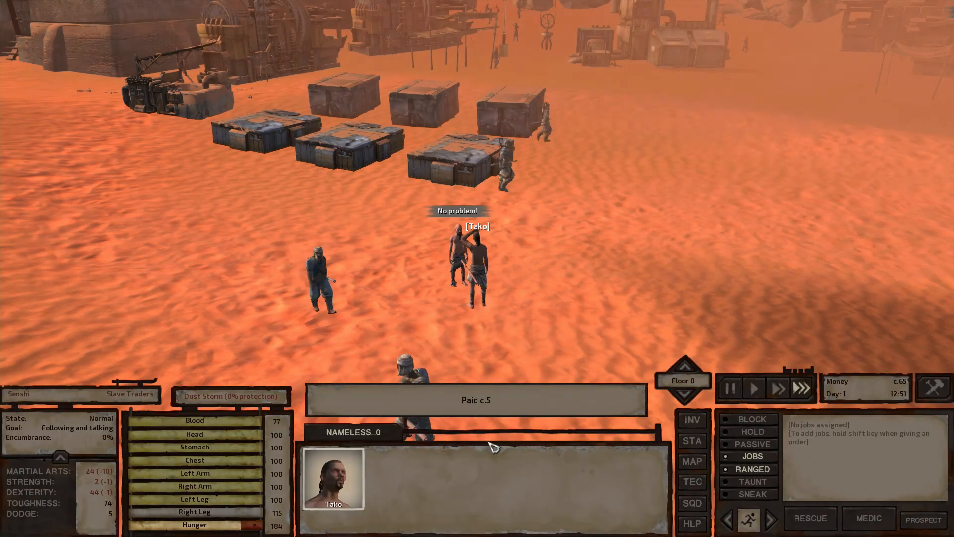
Step: Watch whether the Beach Bum addresses Tako again after the paid conversation
scroll(467, 324, down, 2)
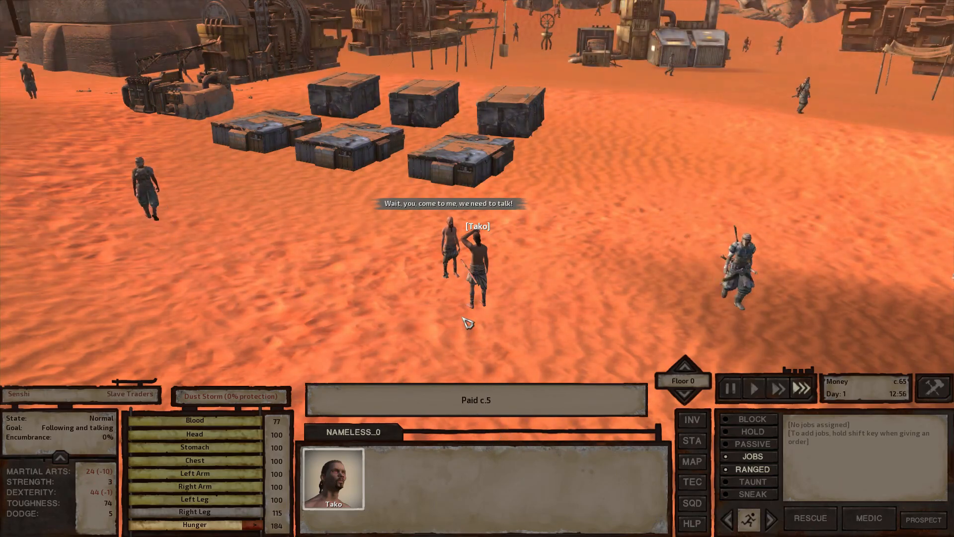
scroll(477, 311, down, 5)
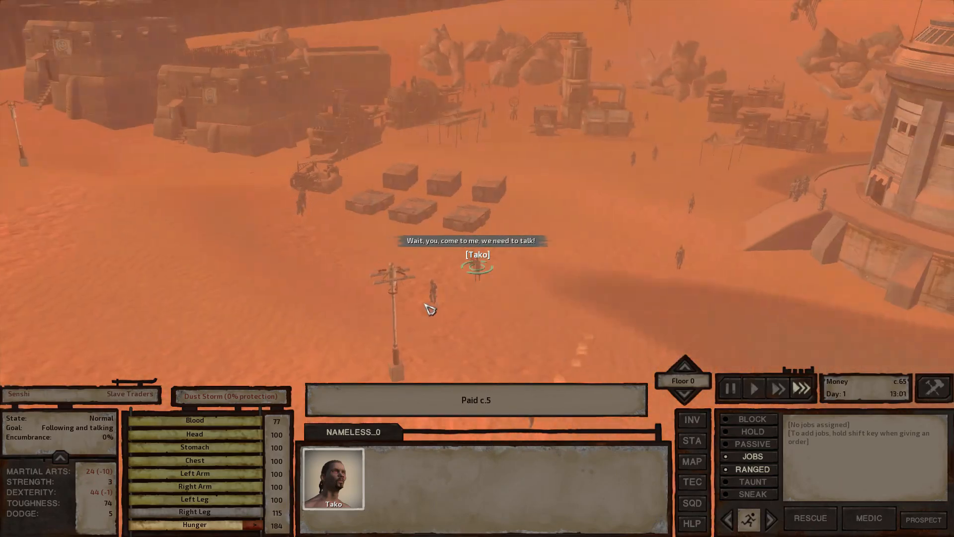
middle_drag(425, 304, 485, 298)
scroll(457, 301, up, 5)
scroll(485, 298, up, 5)
scroll(505, 246, down, 10)
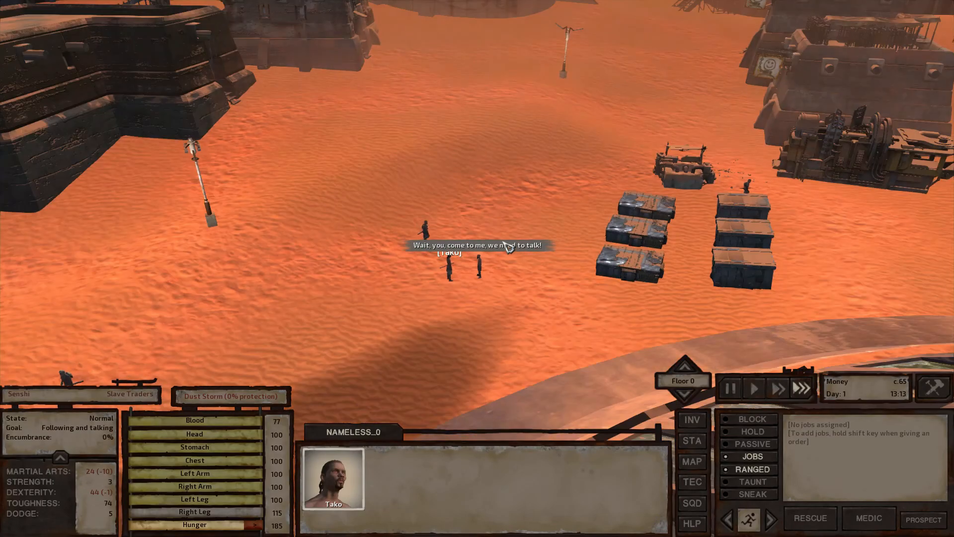
Step: Slow the game down to normal speed while keeping Tako and the Beach Bum near the storage crates in view
key(F1)
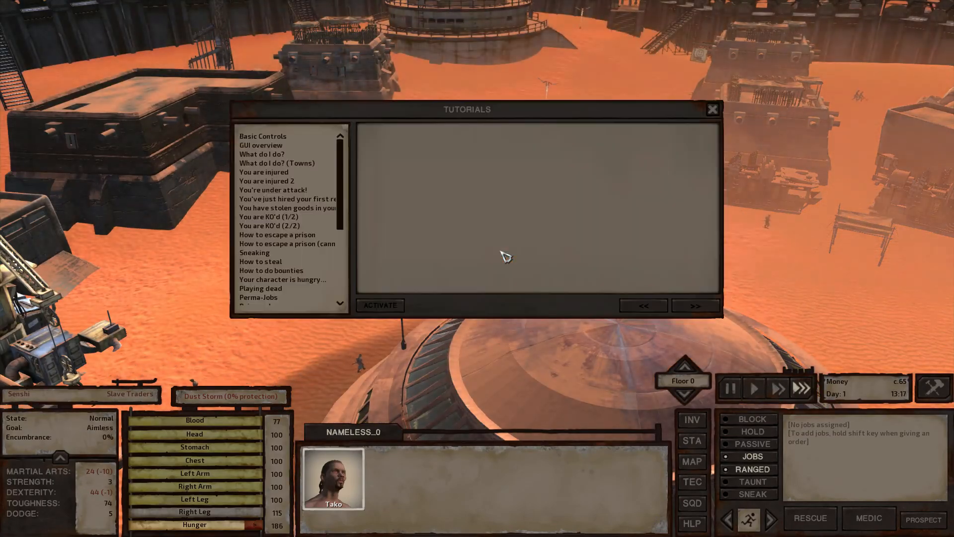
key(Escape)
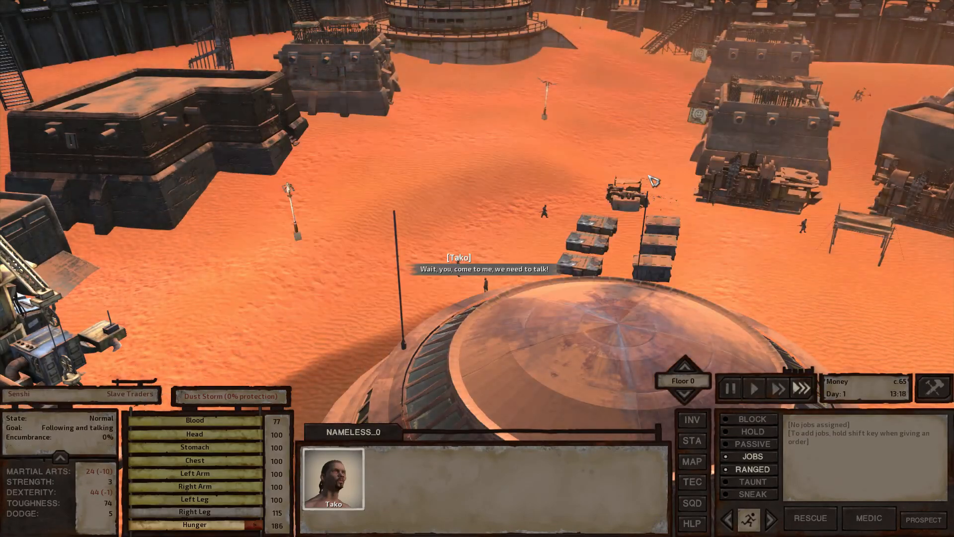
scroll(509, 330, up, 5)
middle_drag(474, 312, 499, 304)
scroll(493, 293, down, 5)
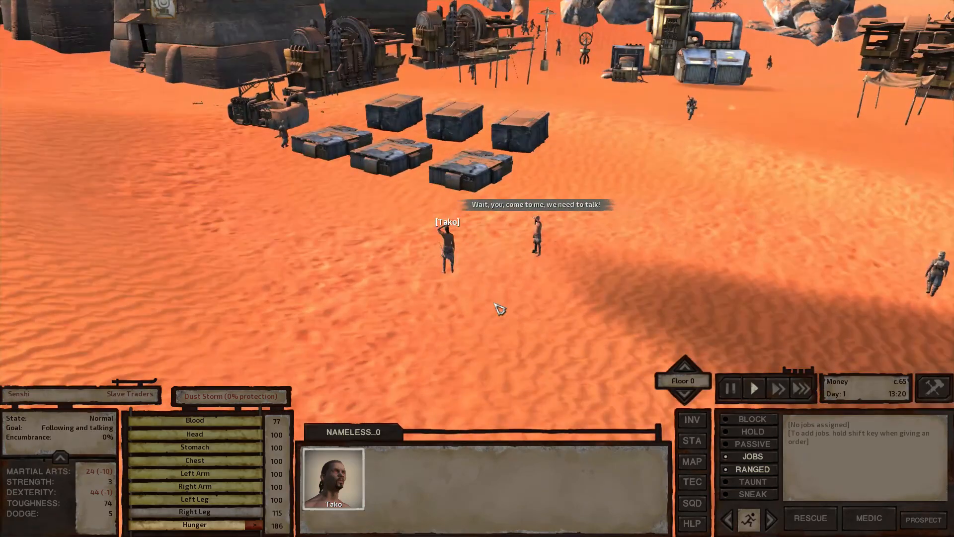
scroll(493, 294, down, 5)
scroll(506, 297, up, 10)
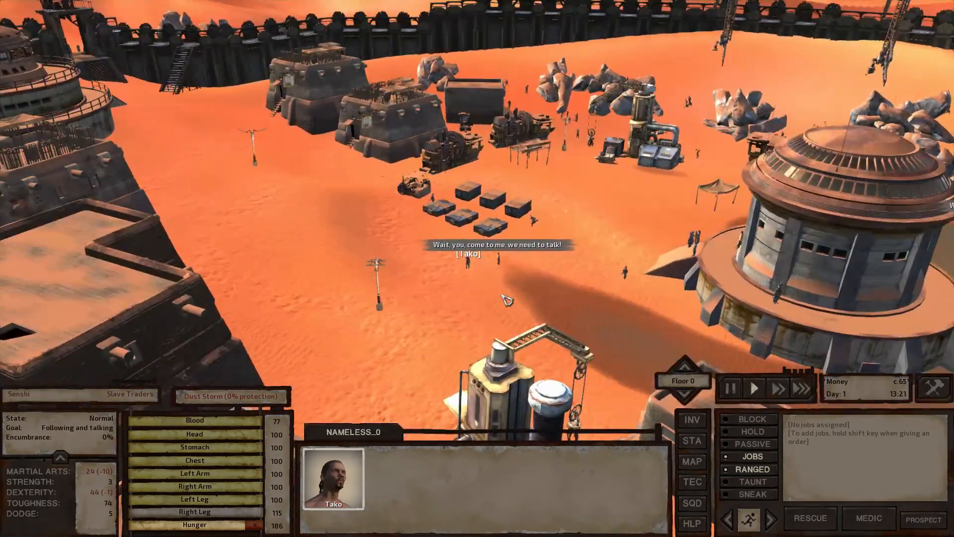
Step: Examine how the Beach Bum and Tako stand relative to each other from both sides of the pair
key(d)
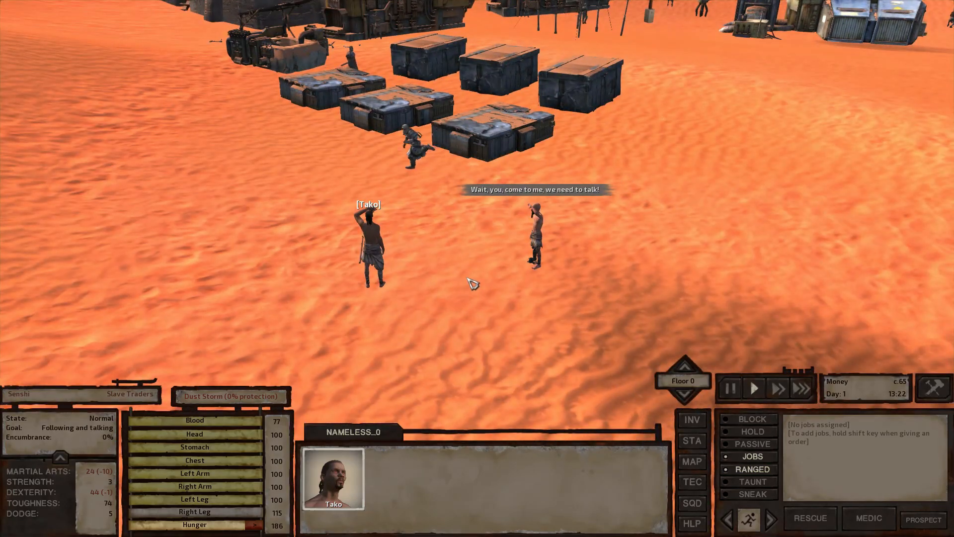
middle_drag(468, 278, 469, 280)
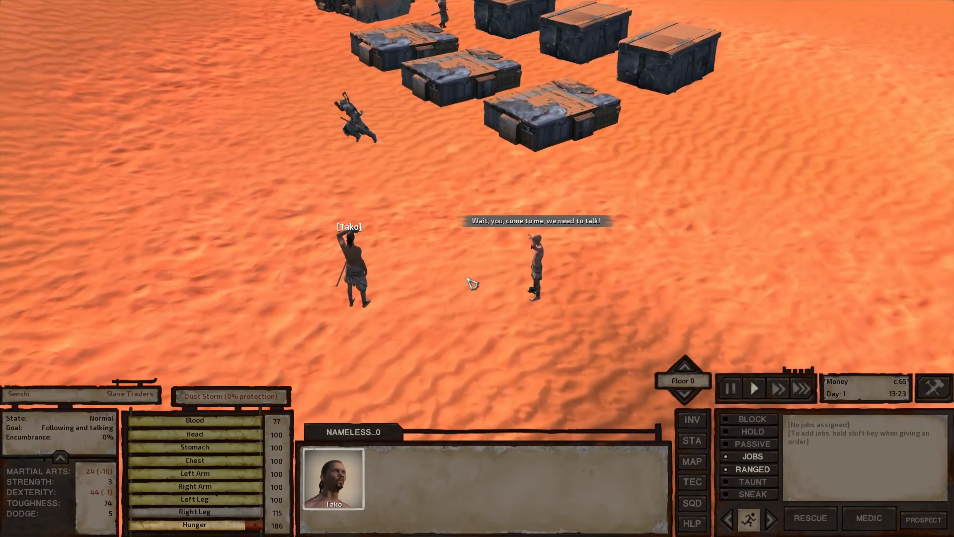
scroll(462, 281, down, 2)
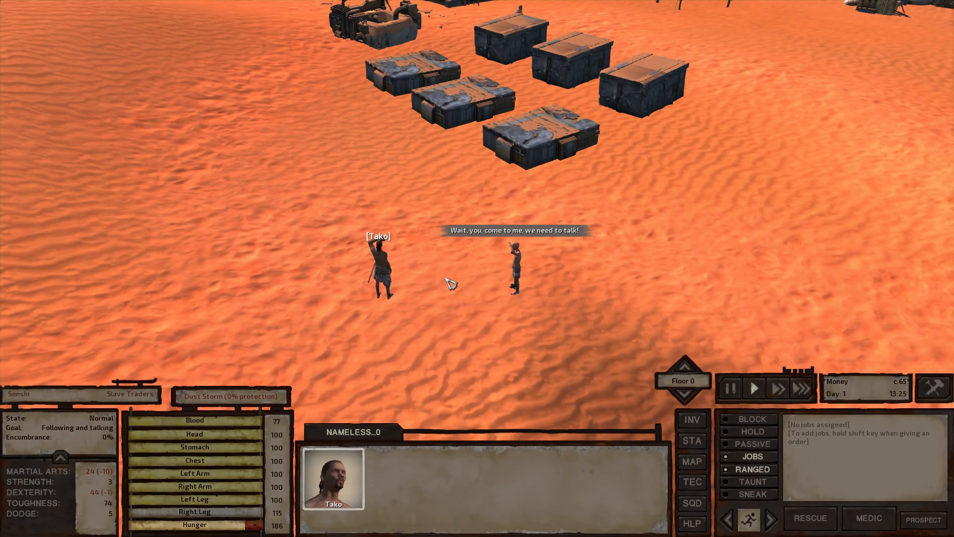
key(a)
key(d)
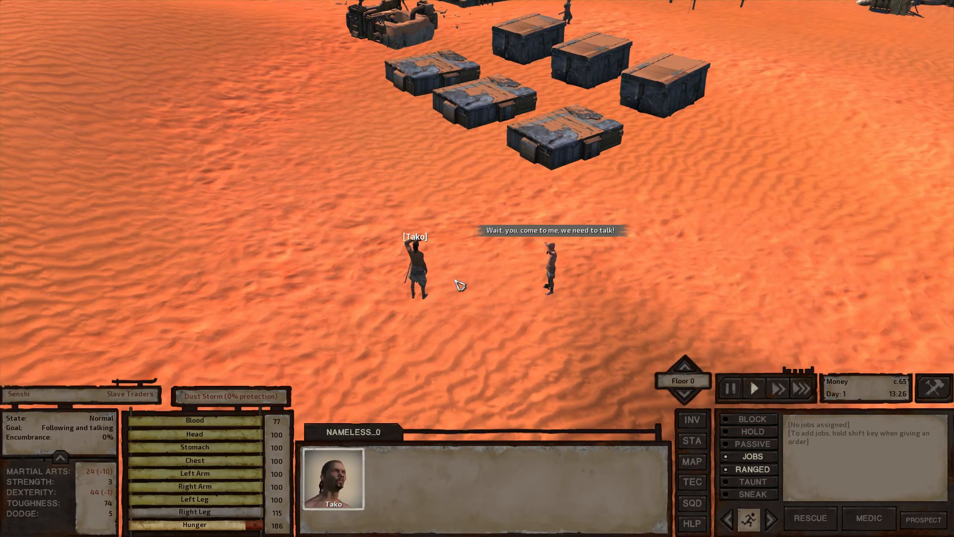
key(s)
key(d)
mouse_move(450, 282)
middle_down()
mouse_move(434, 281)
mouse_move(456, 273)
middle_up()
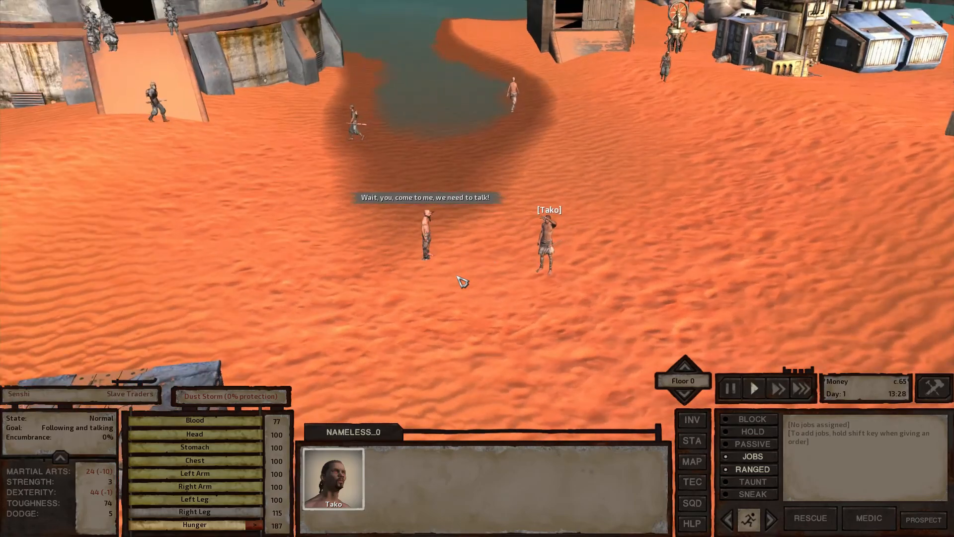
Step: Observe the Beach Bum and Tako from close range, checking whether the follow-and-talk behaviour leads to a conversation
scroll(463, 290, up, 8)
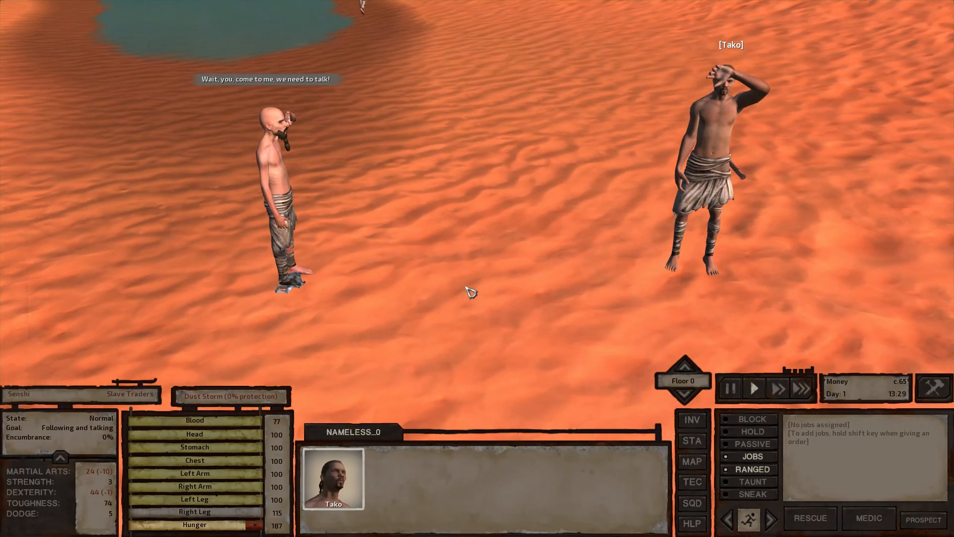
scroll(455, 286, down, 4)
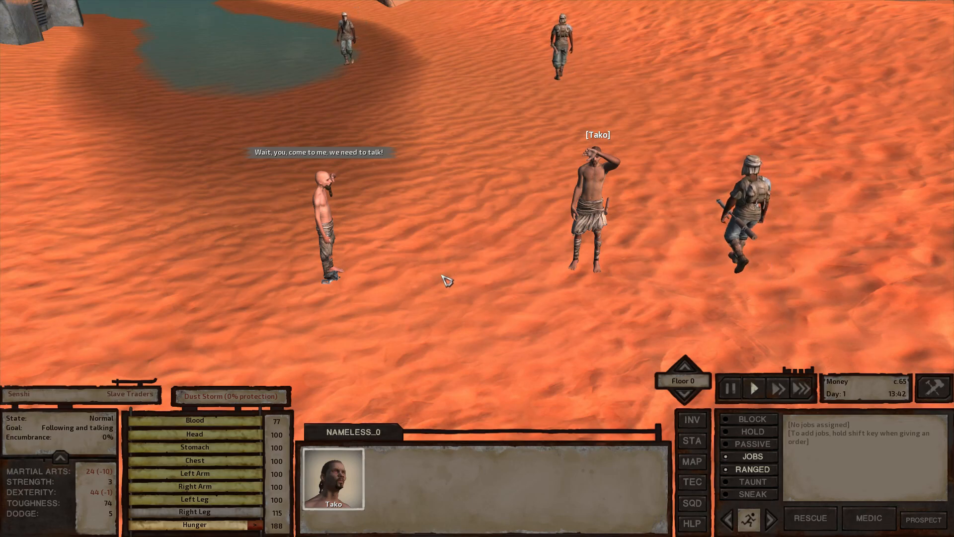
scroll(443, 276, down, 1)
key(w)
key(a)
key(d)
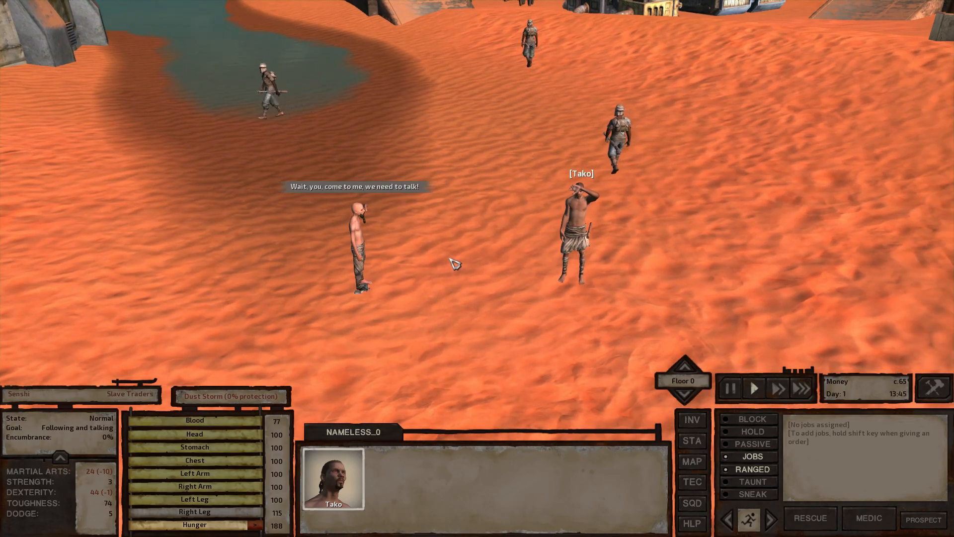
key(d)
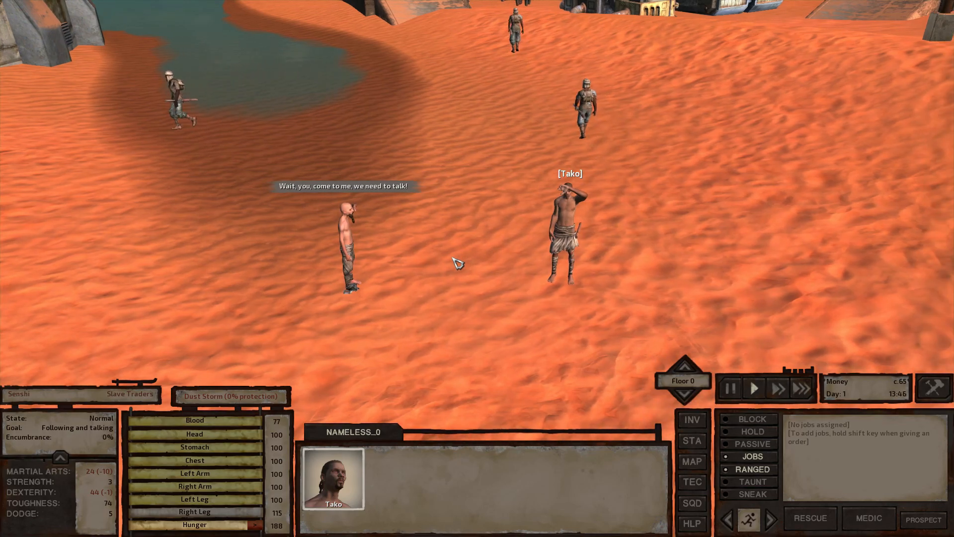
scroll(460, 265, up, 1)
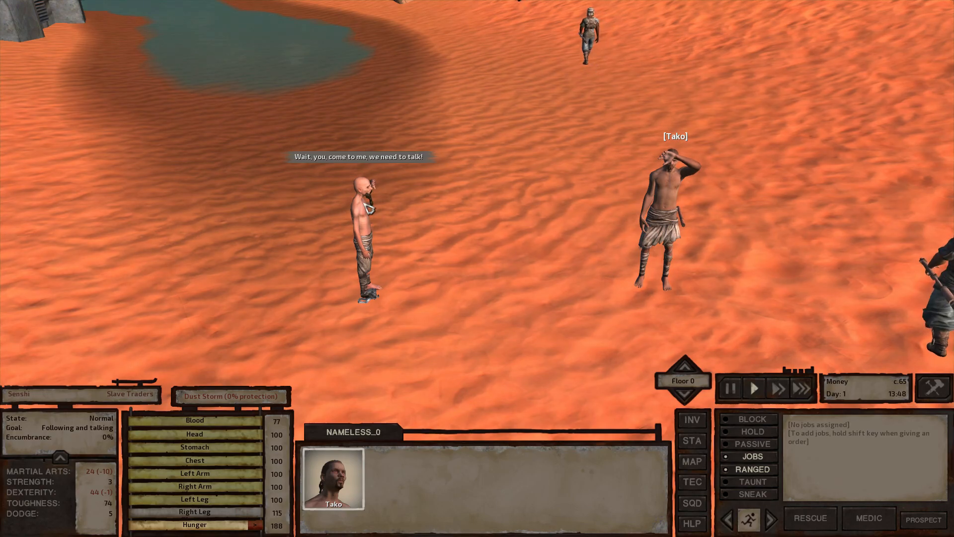
key(d)
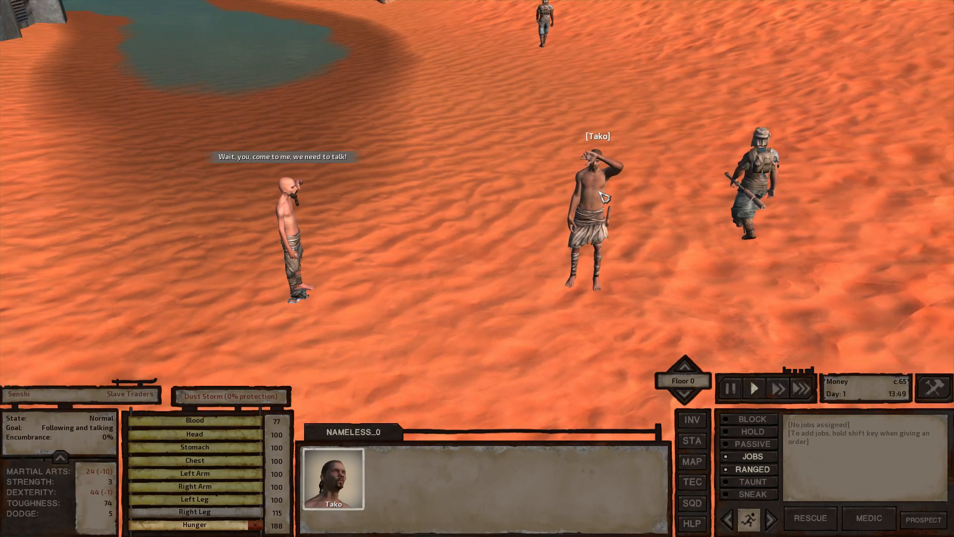
Step: Examine Tako's pose and appearance in a close-up from the front
key(d)
key(w)
scroll(525, 250, up, 3)
key(d)
key(w)
scroll(532, 249, up, 2)
scroll(542, 247, down, 1)
middle_click(541, 248)
middle_drag(537, 242, 535, 244)
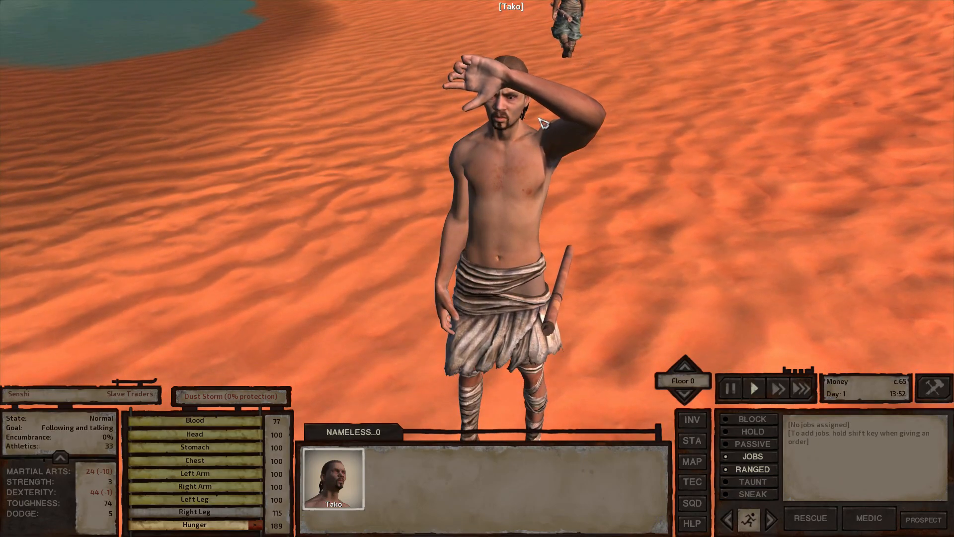
key(s)
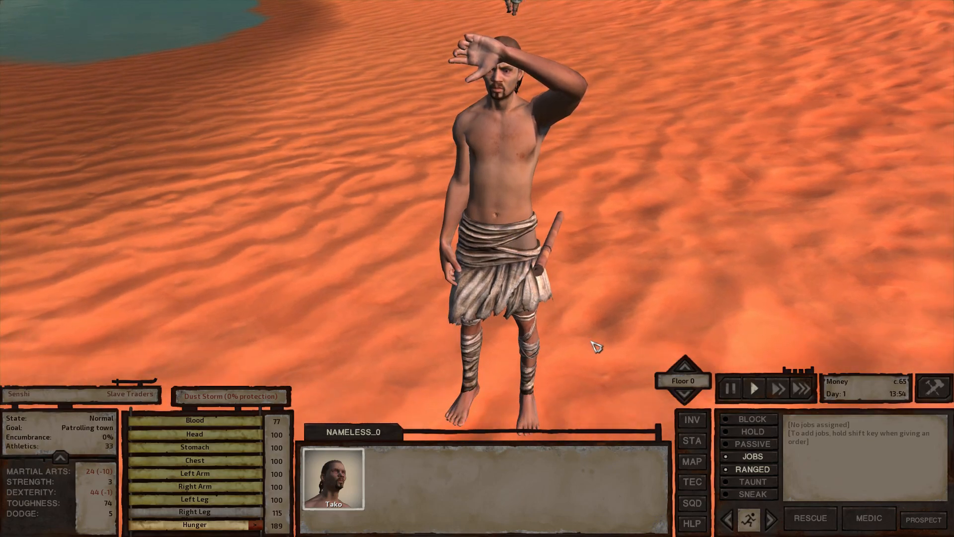